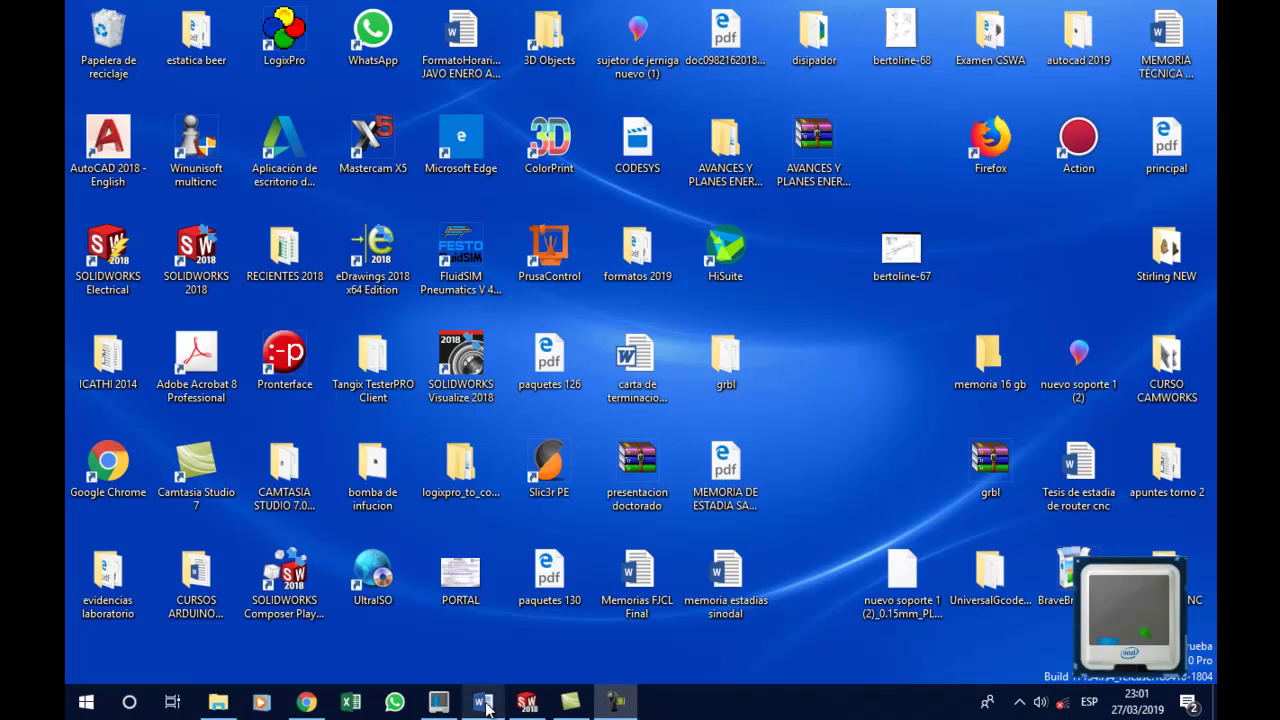
Scroll through the TAREA 6 assignment past the instructions to the dimensioned LOWER BASE drawing
scroll(700, 500, "up", 2)
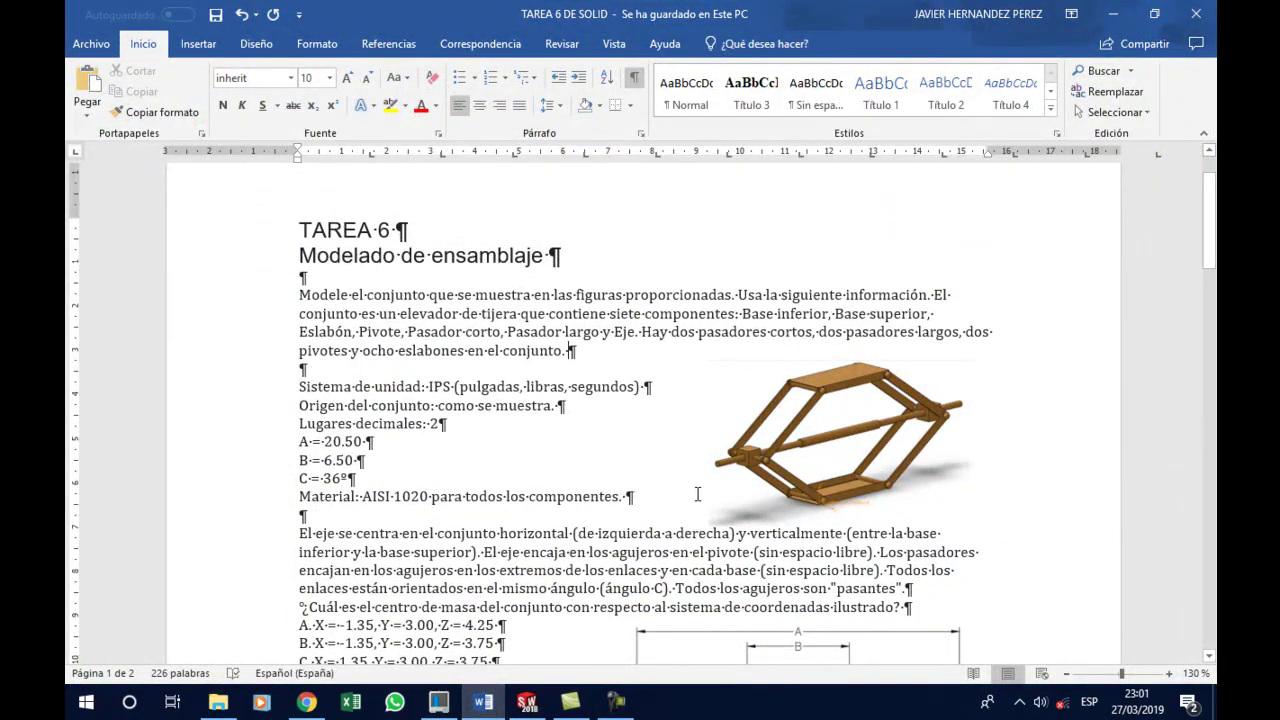
scroll(697, 494, "down", 2)
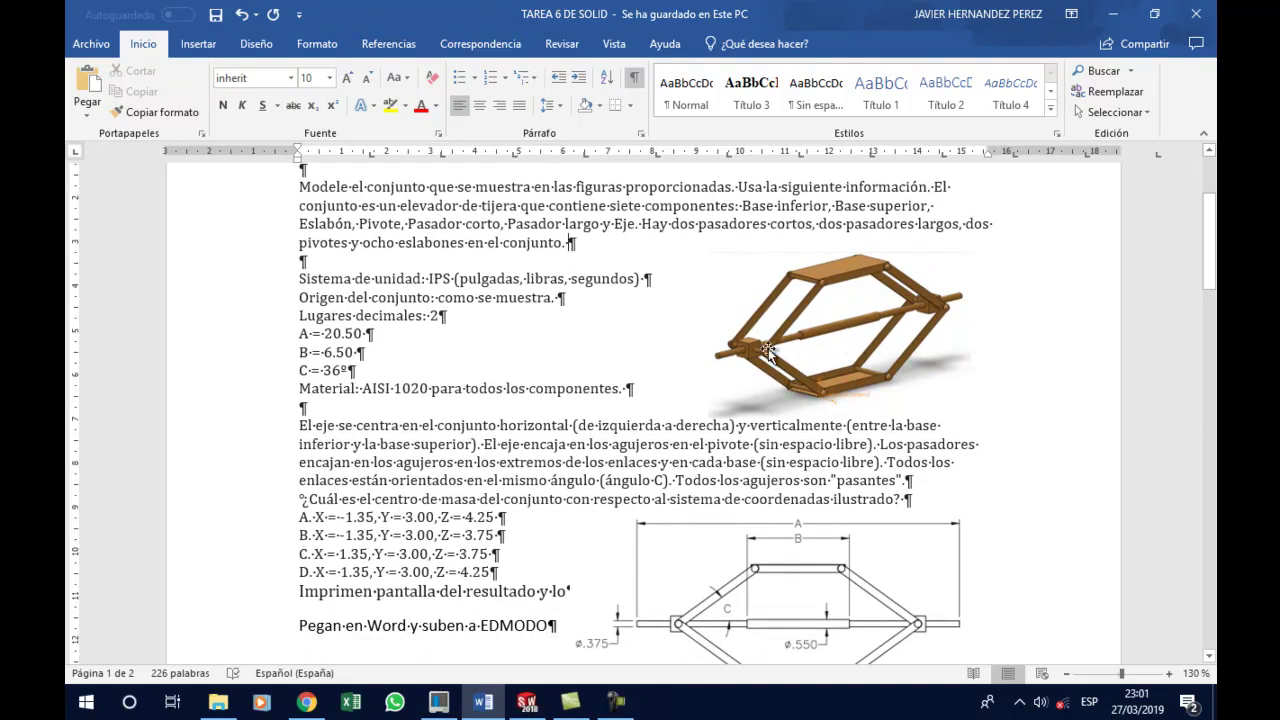
scroll(838, 383, "up", 1)
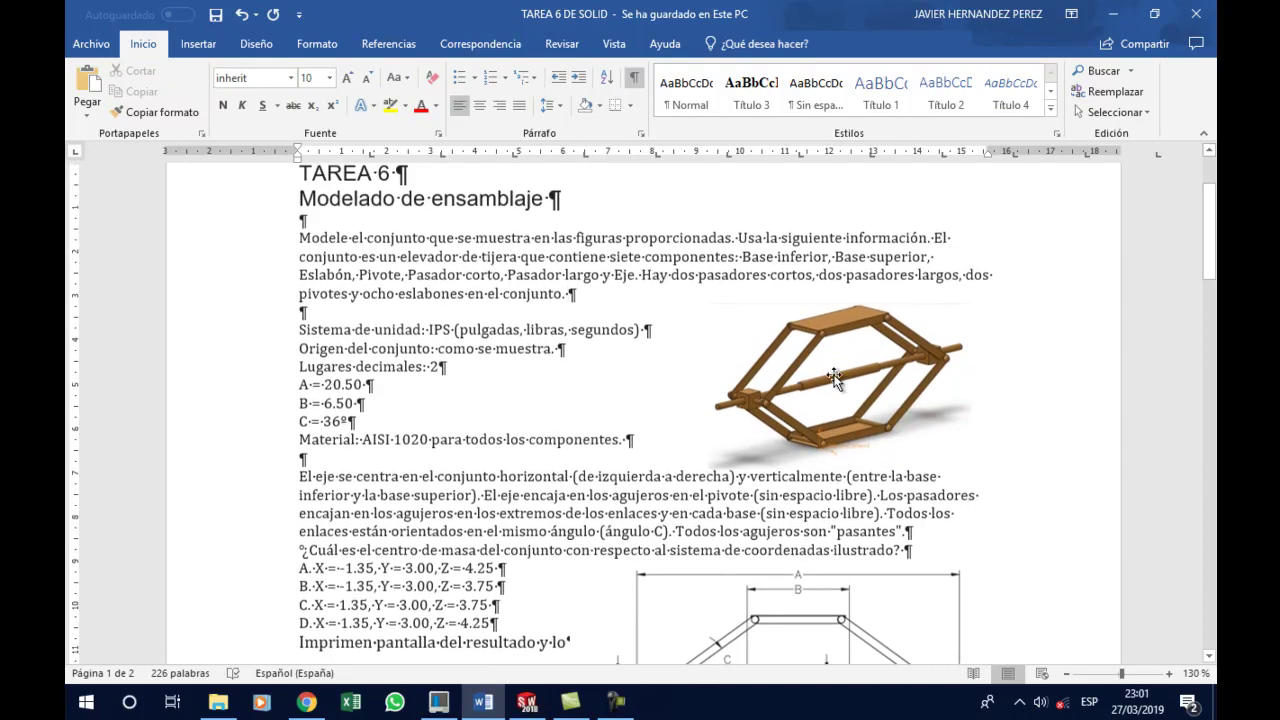
scroll(702, 395, "down", 1)
scroll(720, 370, "up", 2)
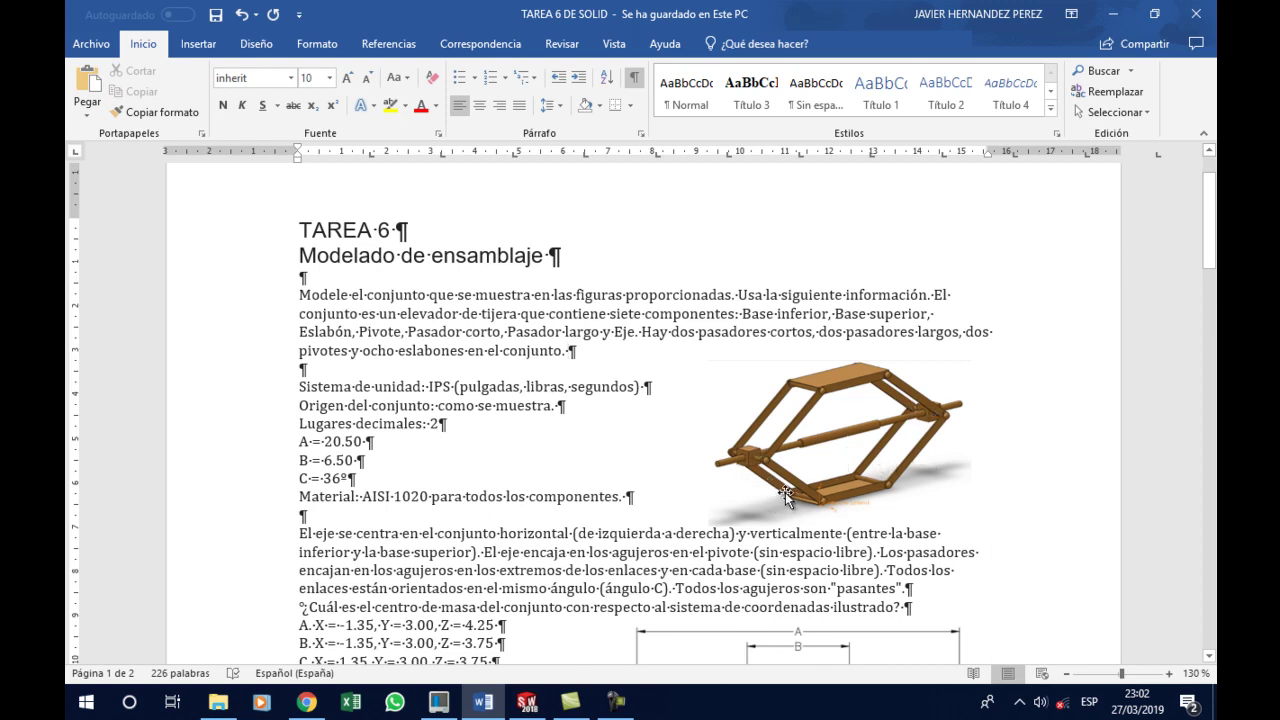
scroll(795, 505, "down", 3)
scroll(795, 500, "down", 2)
scroll(795, 495, "down", 2)
scroll(794, 487, "up", 4)
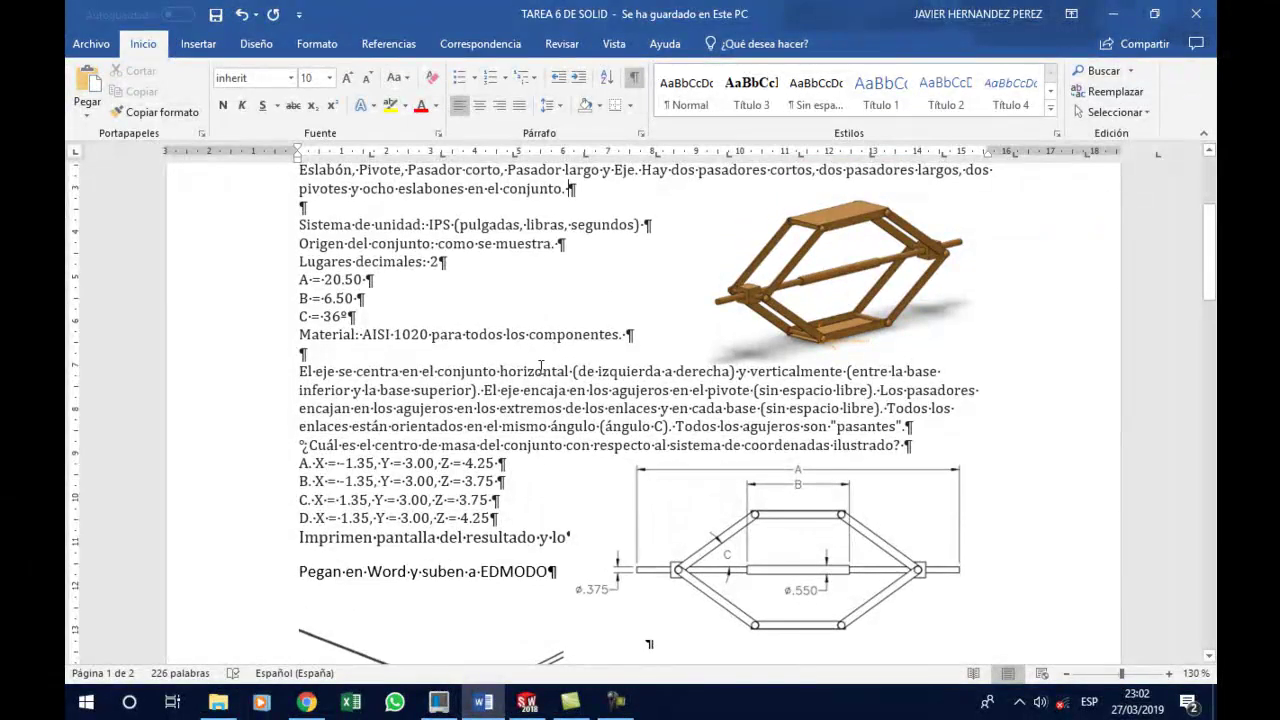
scroll(547, 364, "down", 1)
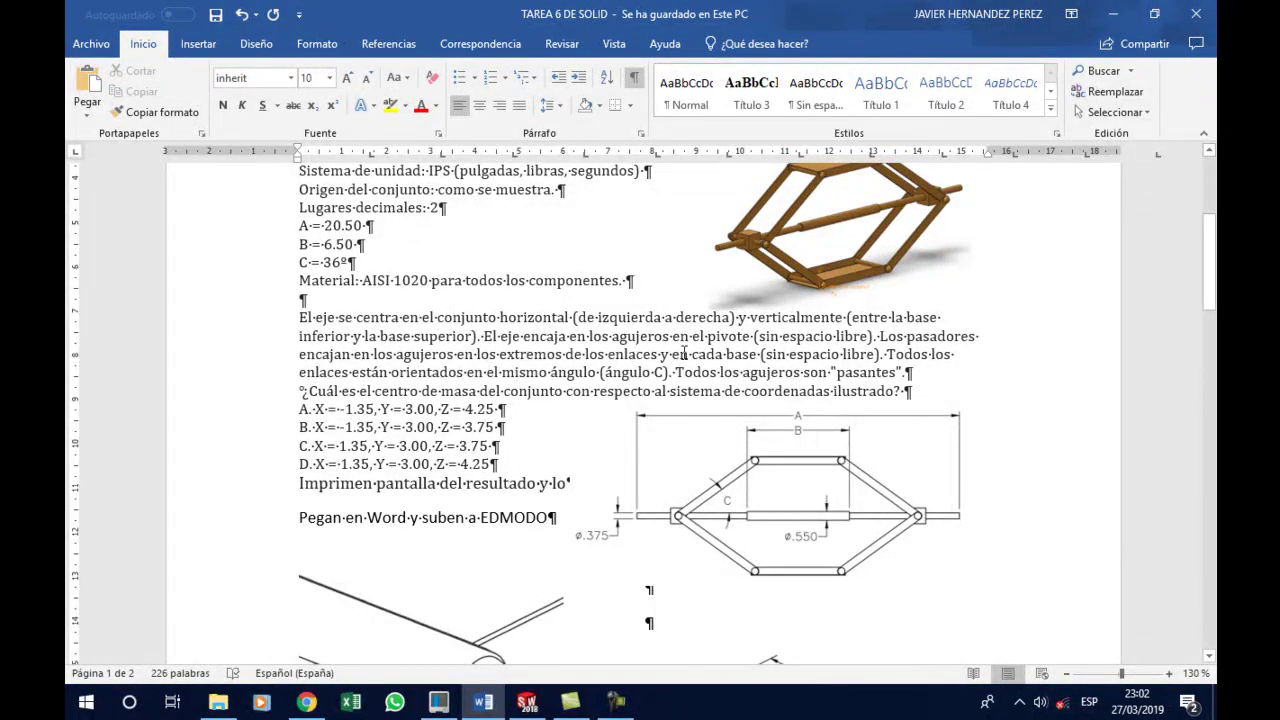
scroll(816, 303, "down", 1)
scroll(811, 330, "up", 2)
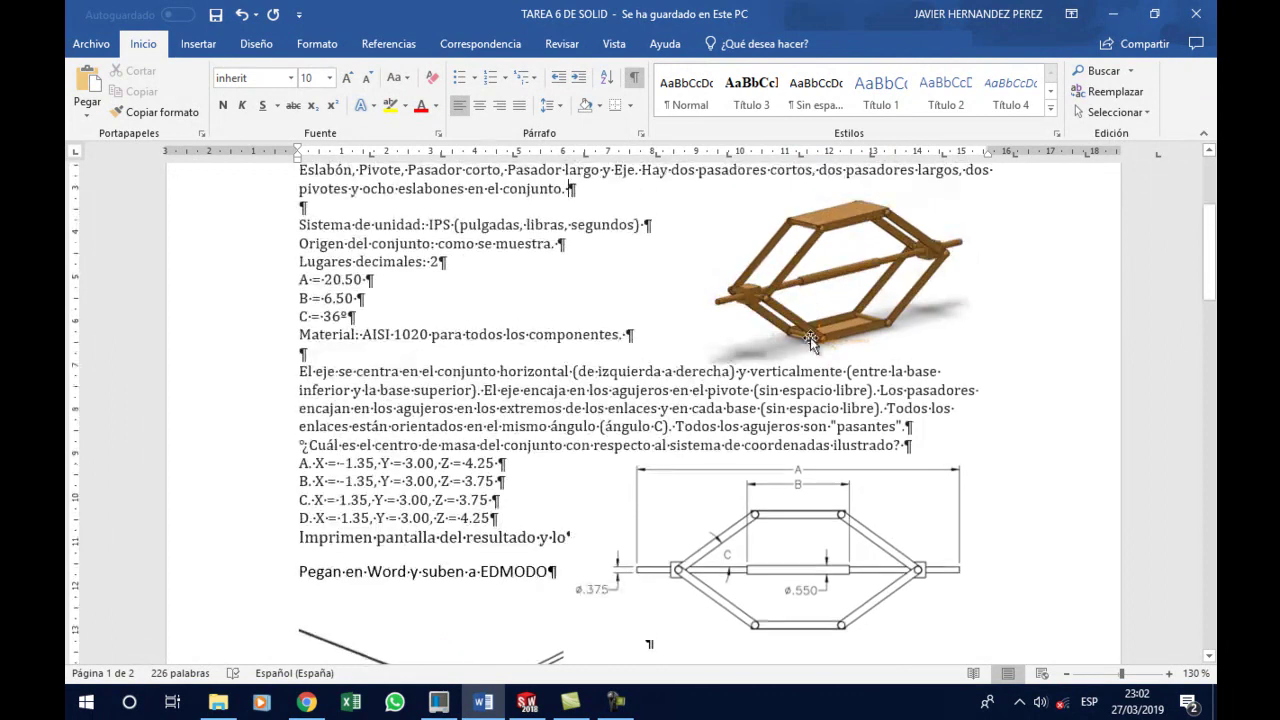
scroll(818, 350, "down", 4)
scroll(700, 370, "down", 3)
scroll(538, 385, "down", 2)
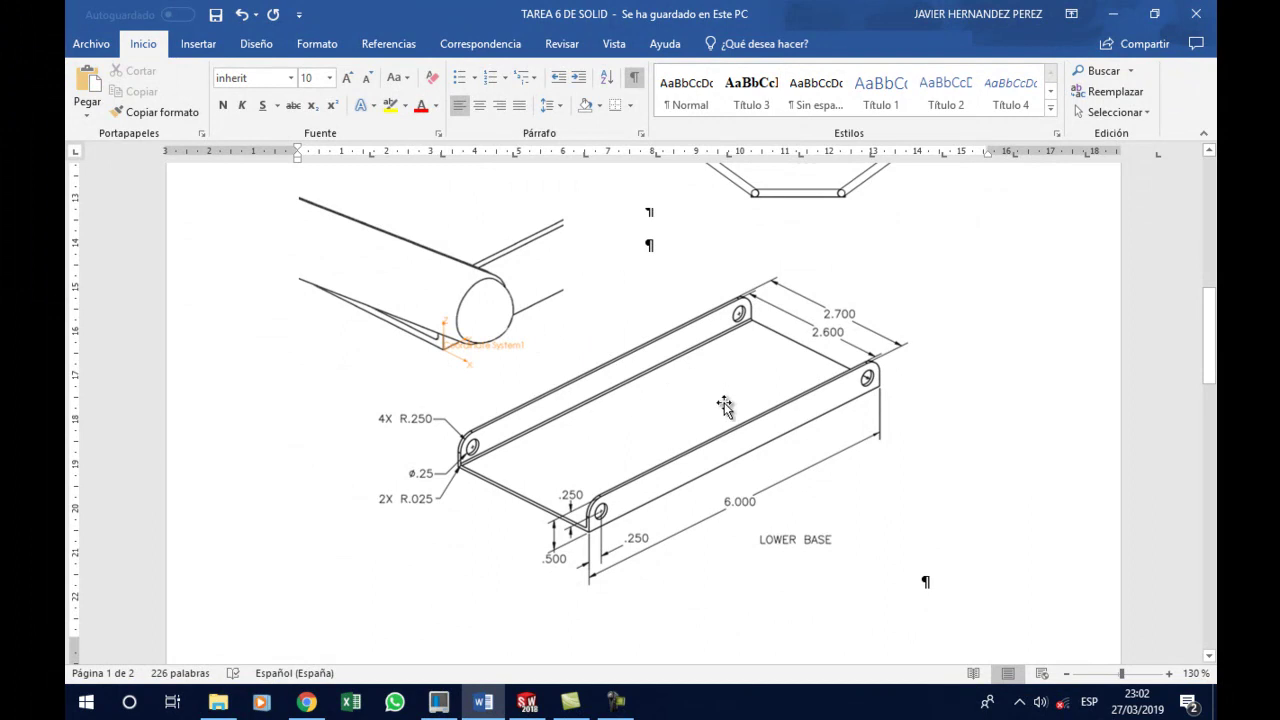
scroll(725, 405, "down", 5)
scroll(728, 410, "down", 5)
scroll(728, 412, "down", 5)
scroll(728, 414, "down", 6)
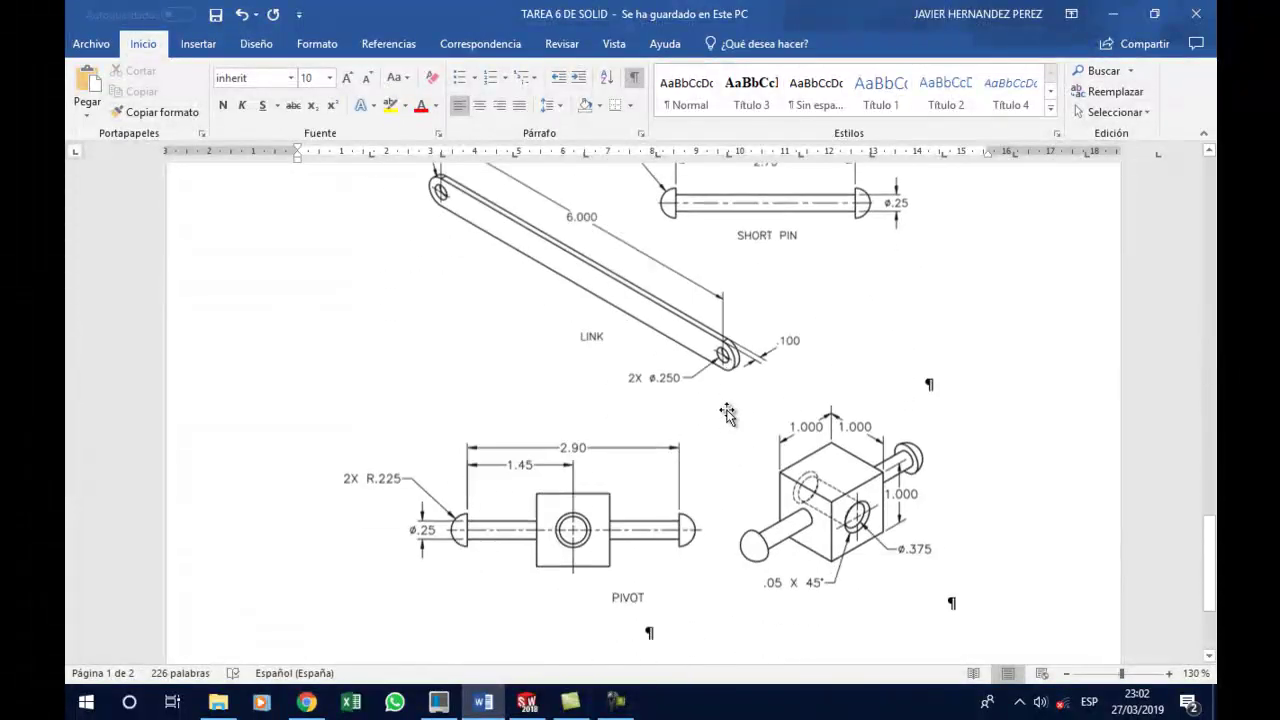
scroll(729, 420, "up", 3)
scroll(733, 440, "up", 6)
scroll(737, 460, "up", 5)
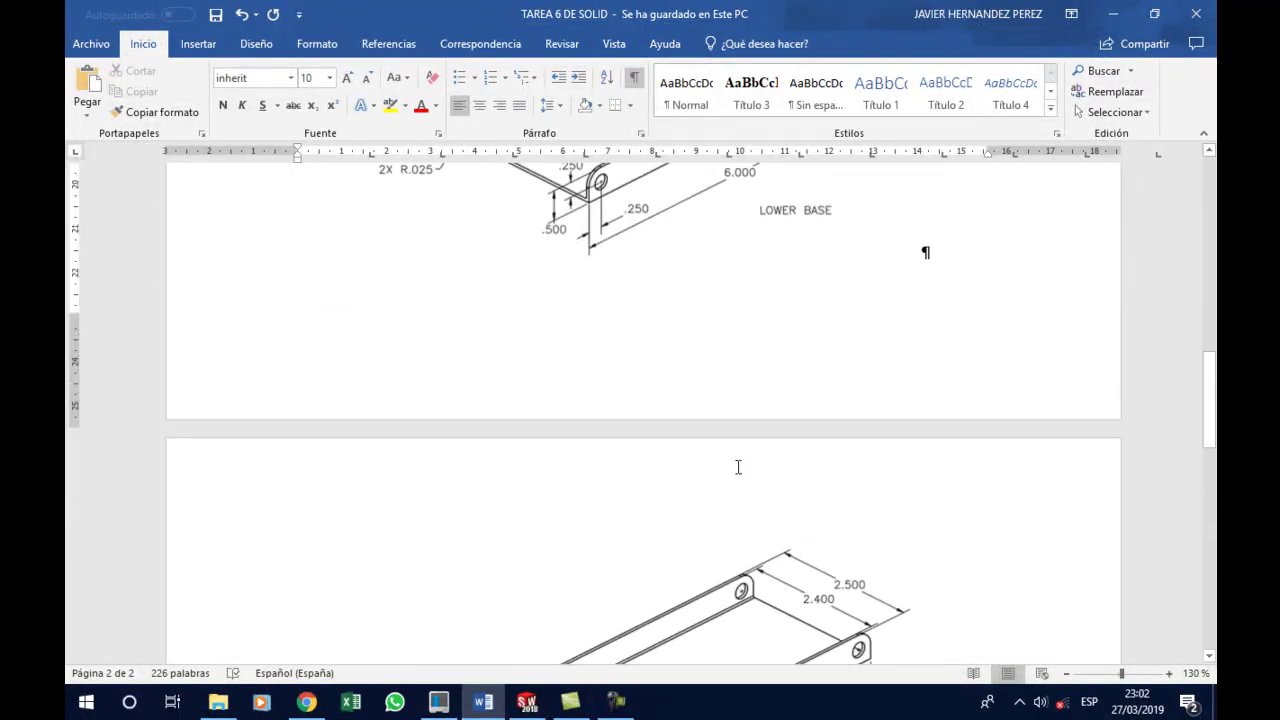
scroll(738, 467, "up", 5)
scroll(739, 470, "up", 2)
scroll(740, 473, "up", 3)
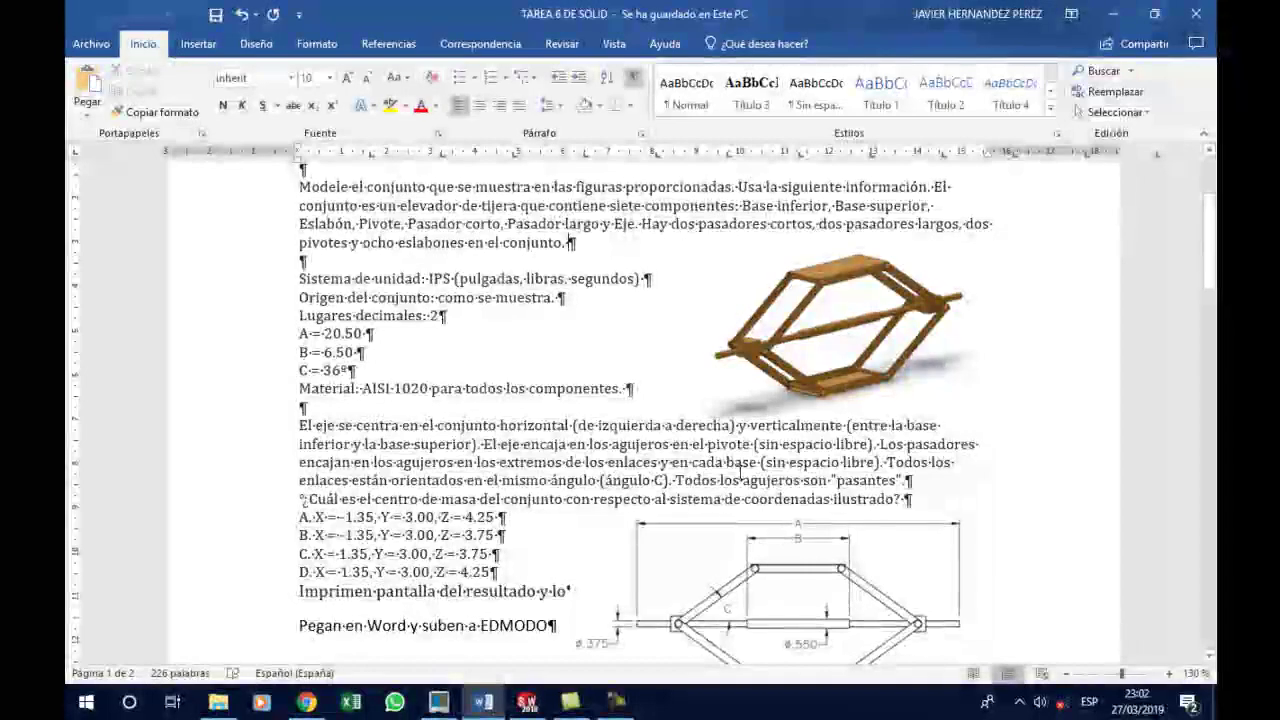
scroll(740, 465, "up", 1)
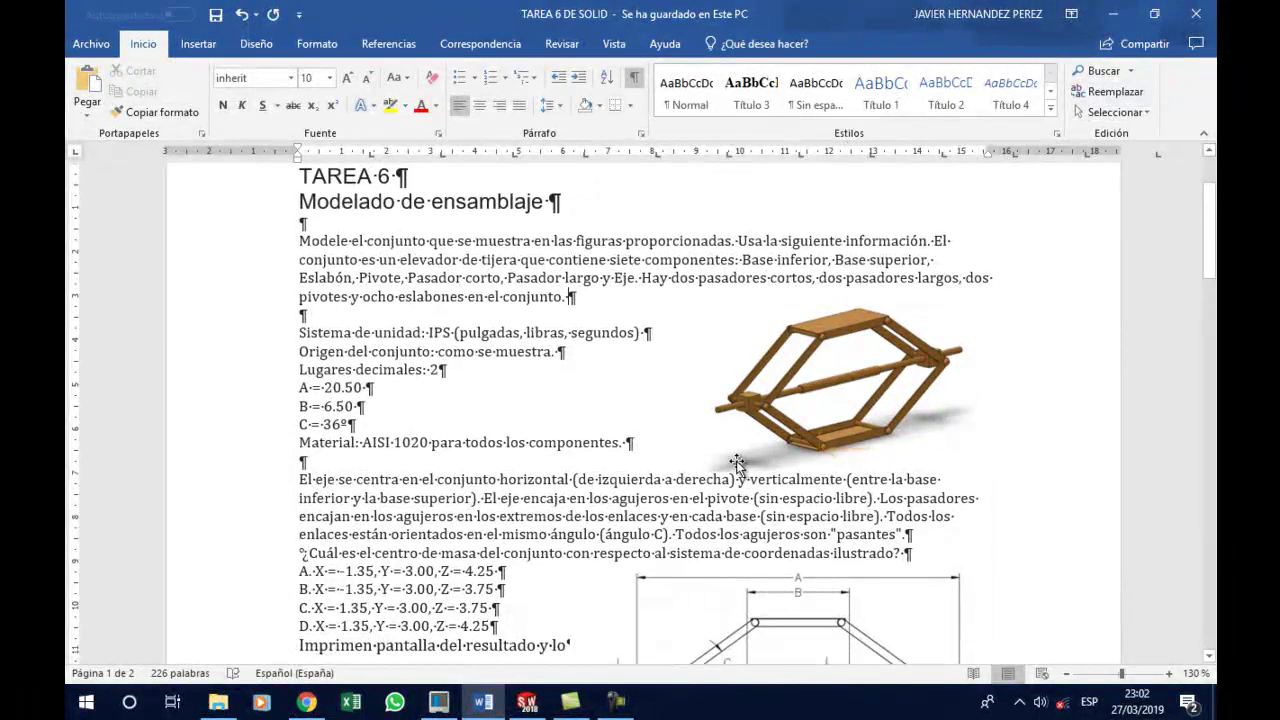
scroll(737, 492, "down", 4)
scroll(720, 485, "down", 4)
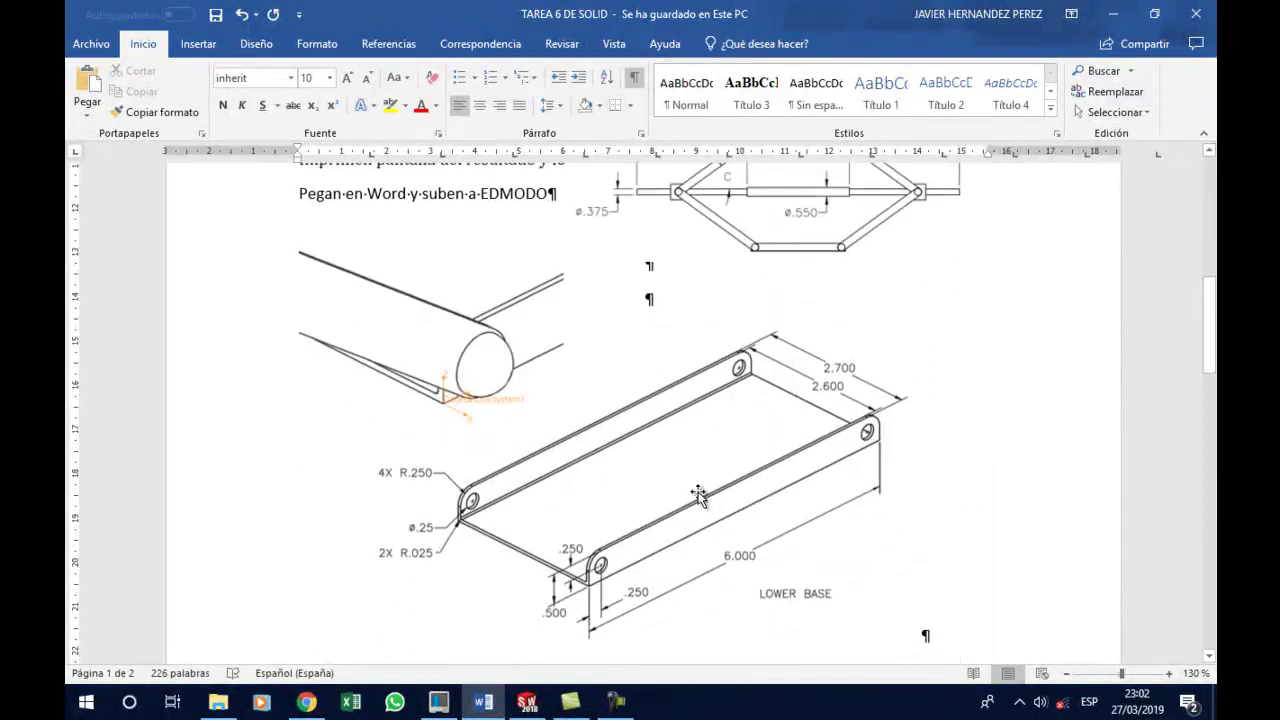
scroll(673, 474, "down", 1)
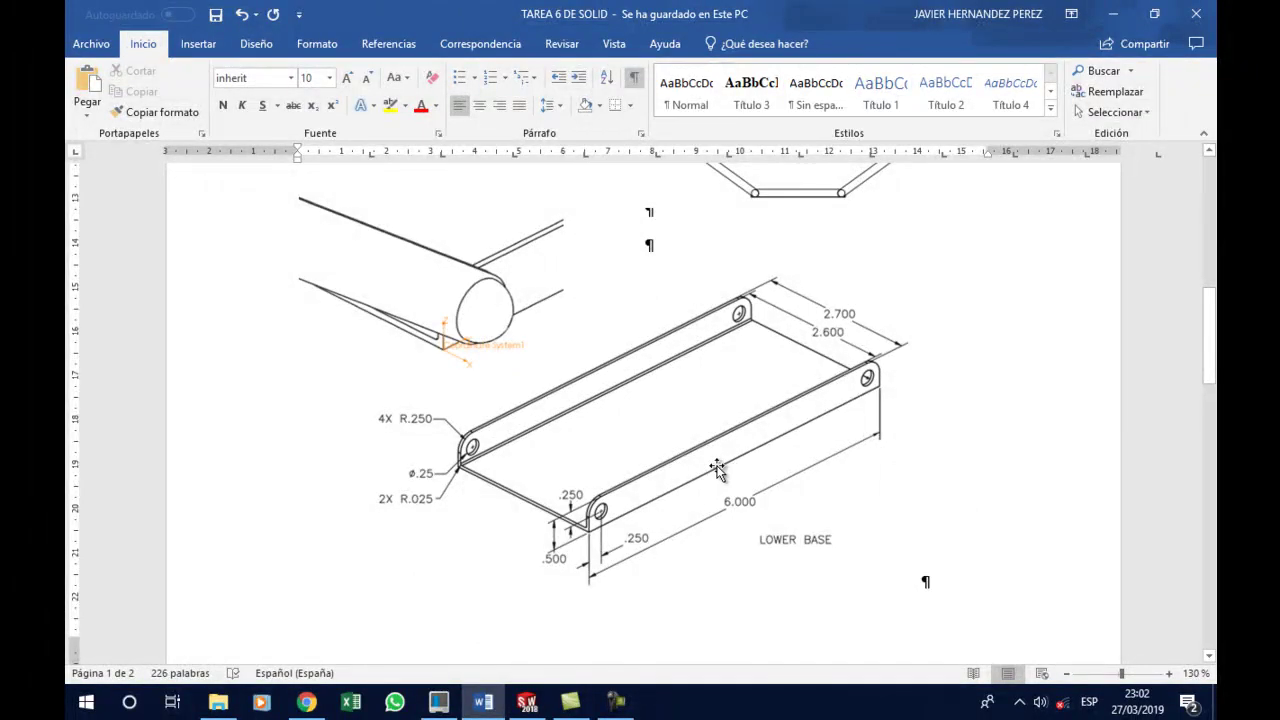
Create a new part, start a sketch on the Alzado plane, and switch units to IPS
left_click(527, 702)
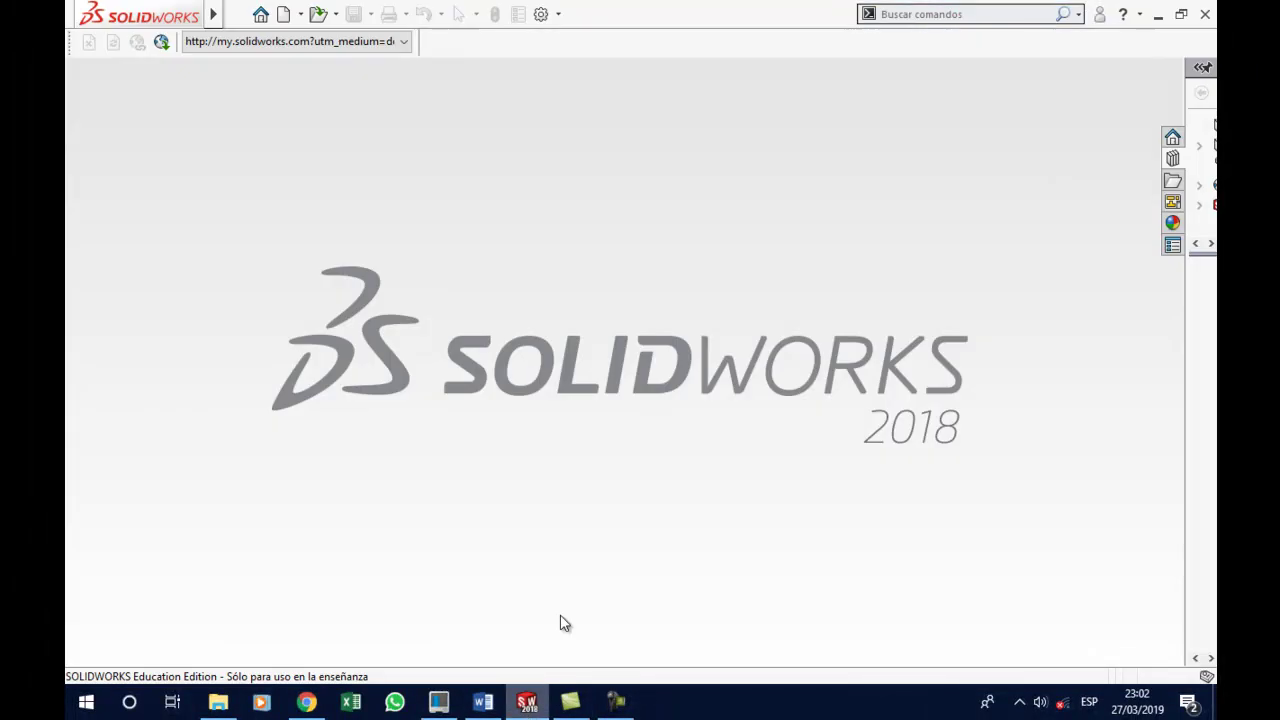
left_click(284, 14)
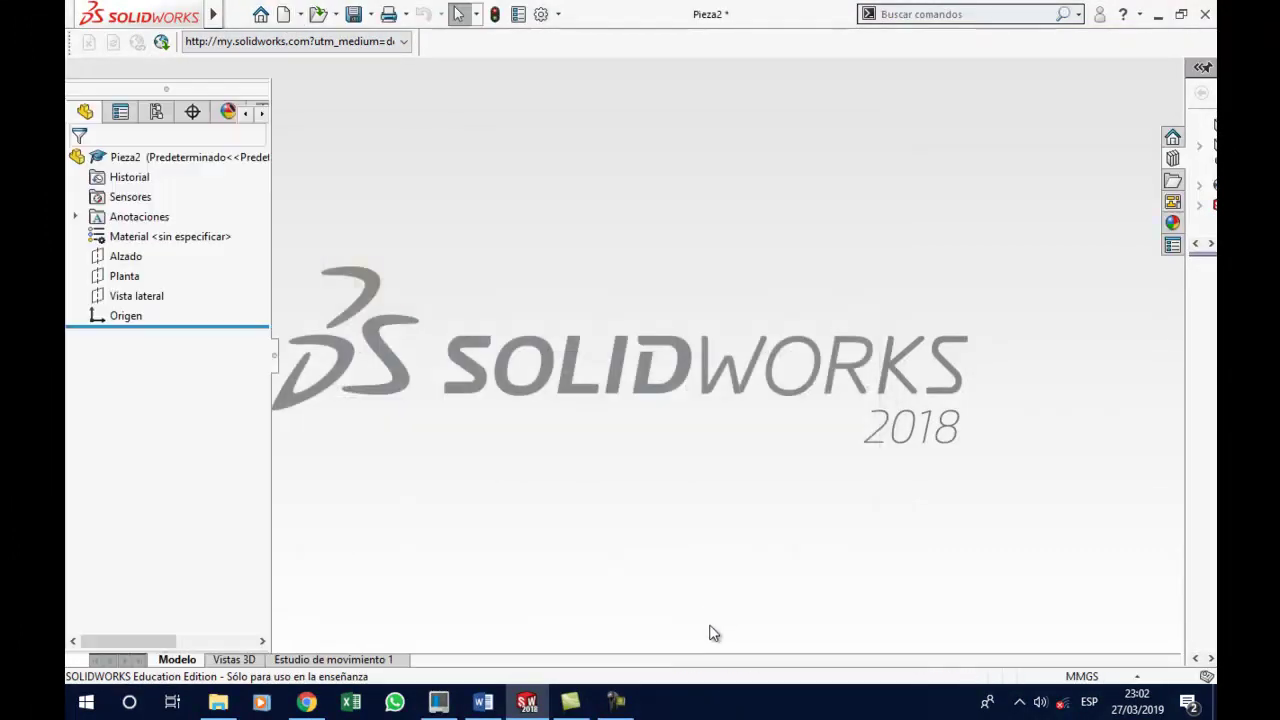
left_click(222, 306)
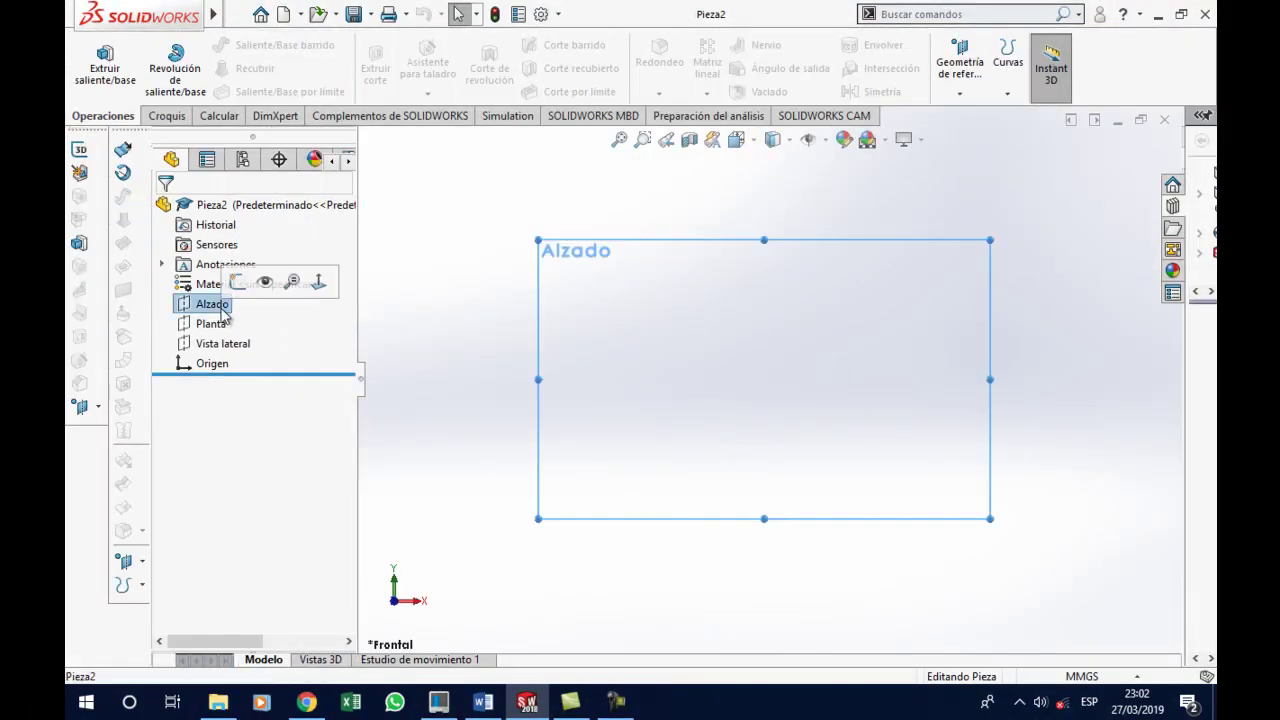
left_click(198, 282)
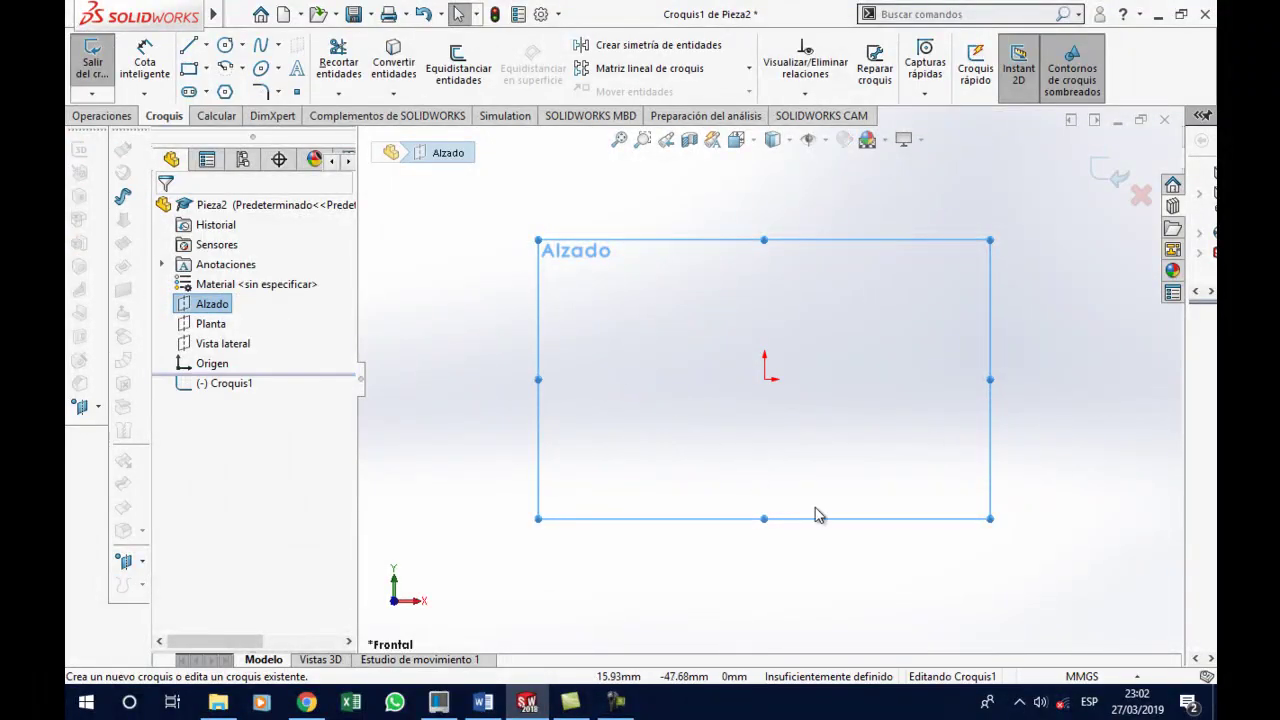
left_click(1080, 677)
left_click(1033, 623)
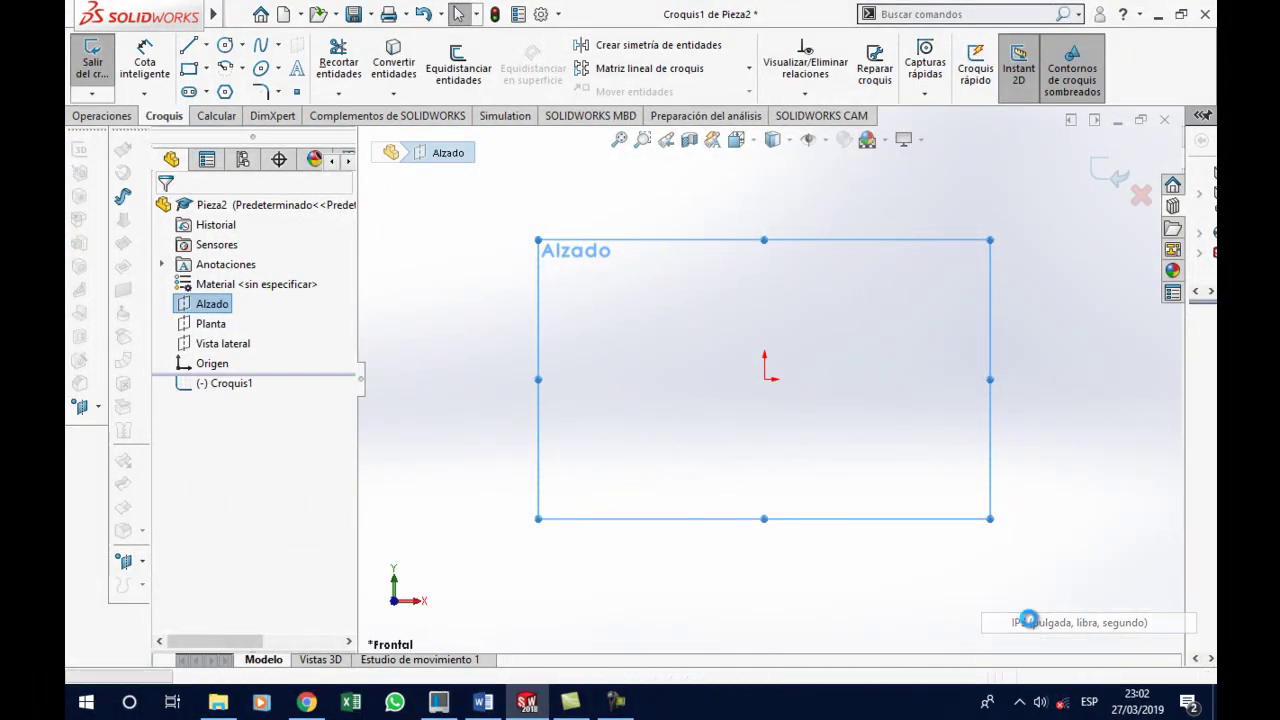
Check the assignment specs in Word (IPS, 2 decimals, A 20.50, B 6.50, C 36°)
left_click(483, 704)
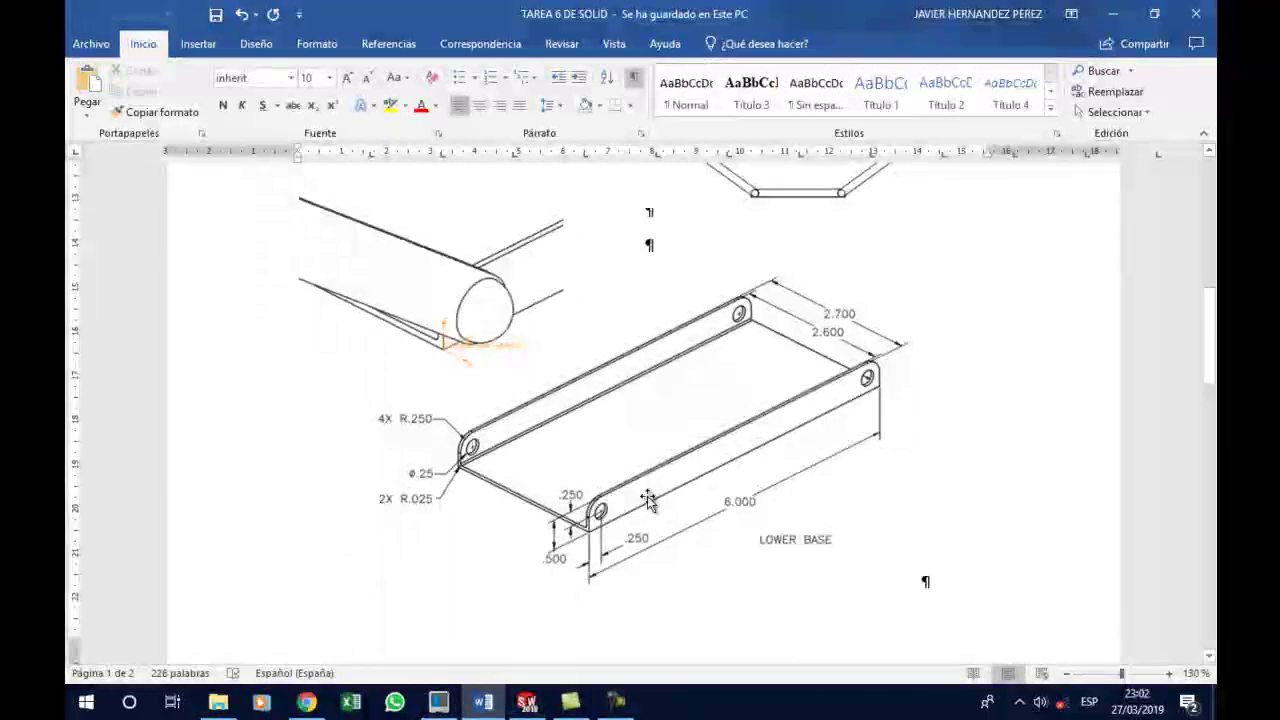
scroll(695, 519, "up", 5)
scroll(695, 519, "up", 3)
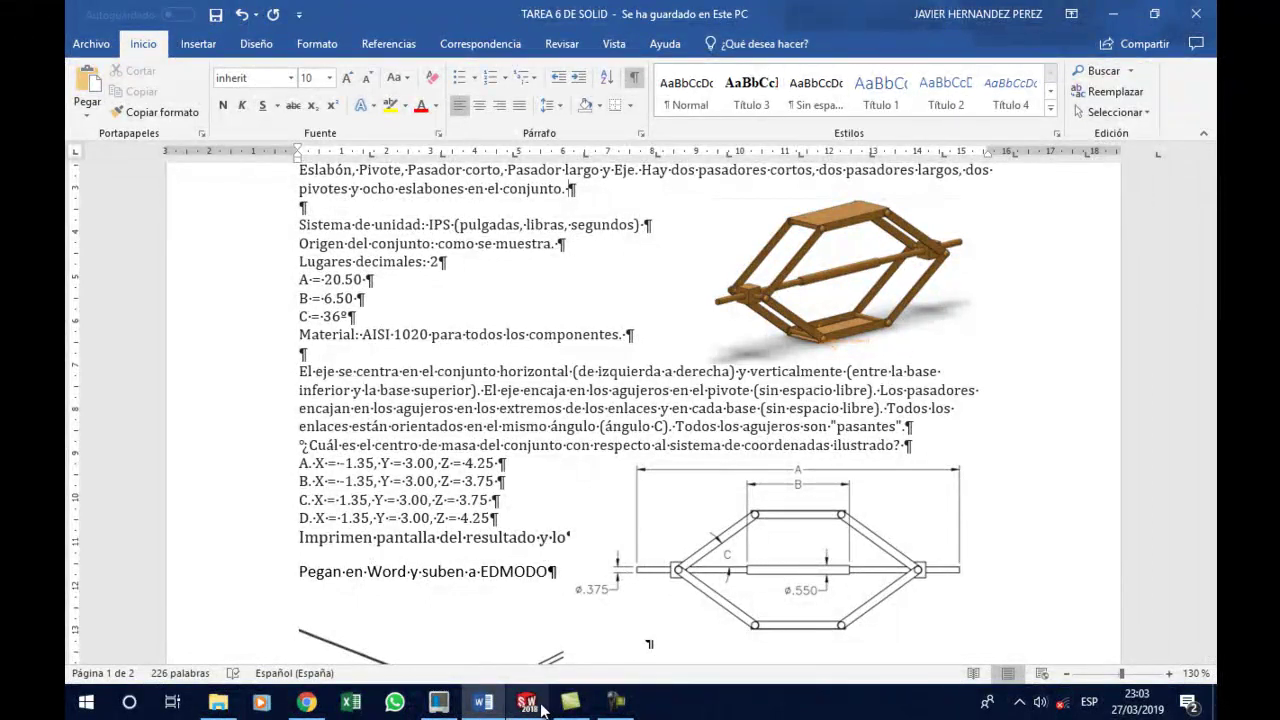
left_click(543, 708)
Sketch on Alzado, drawing the bottom edge, right side and inner right wall lines
left_click(212, 305)
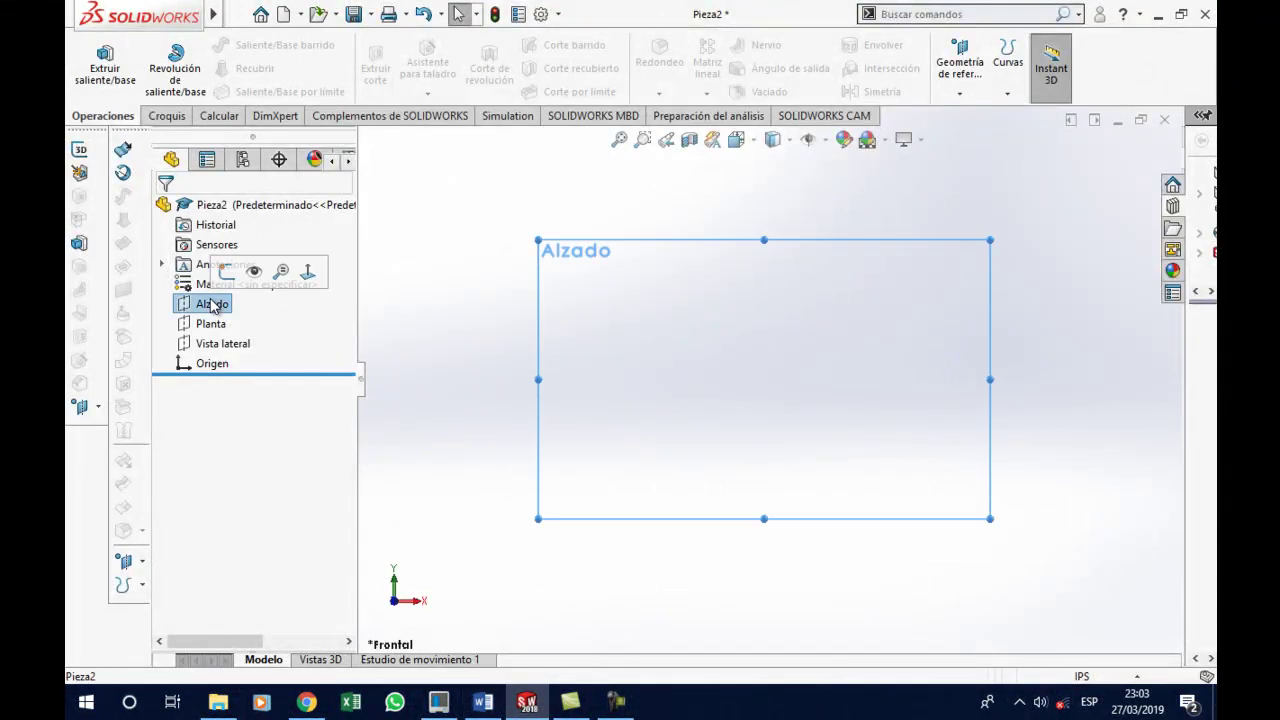
left_click(227, 271)
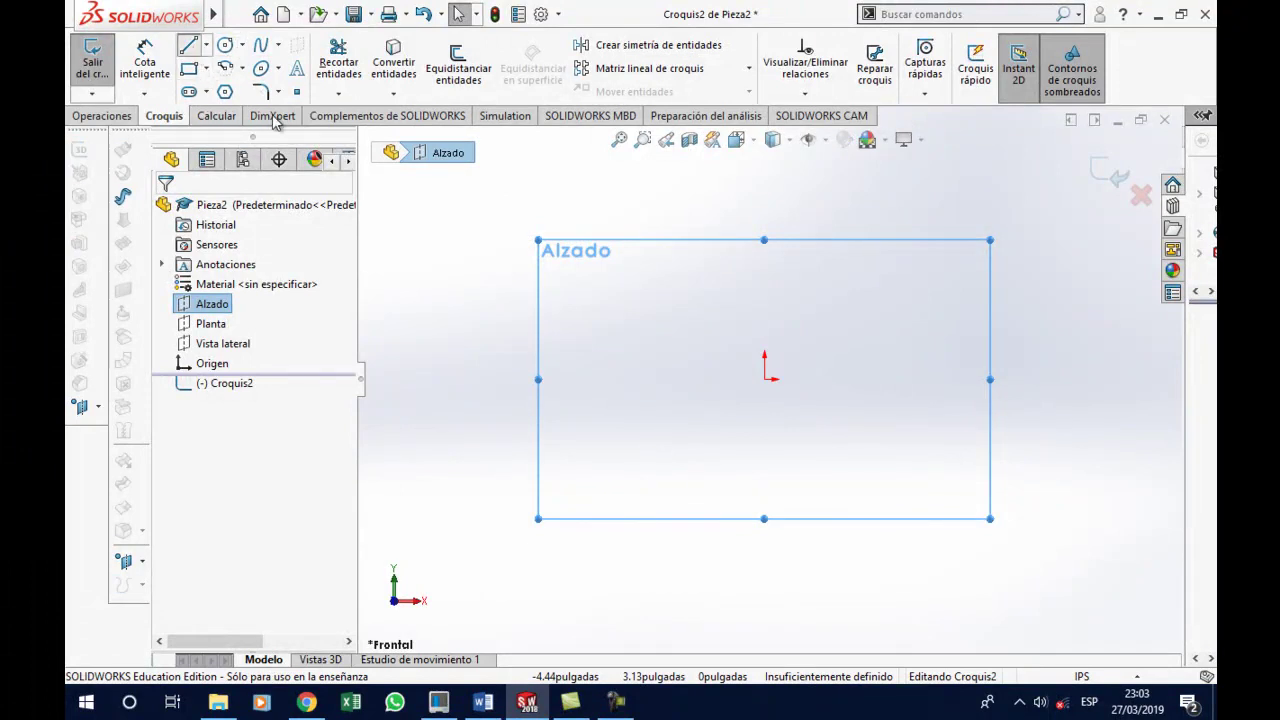
left_click(765, 378)
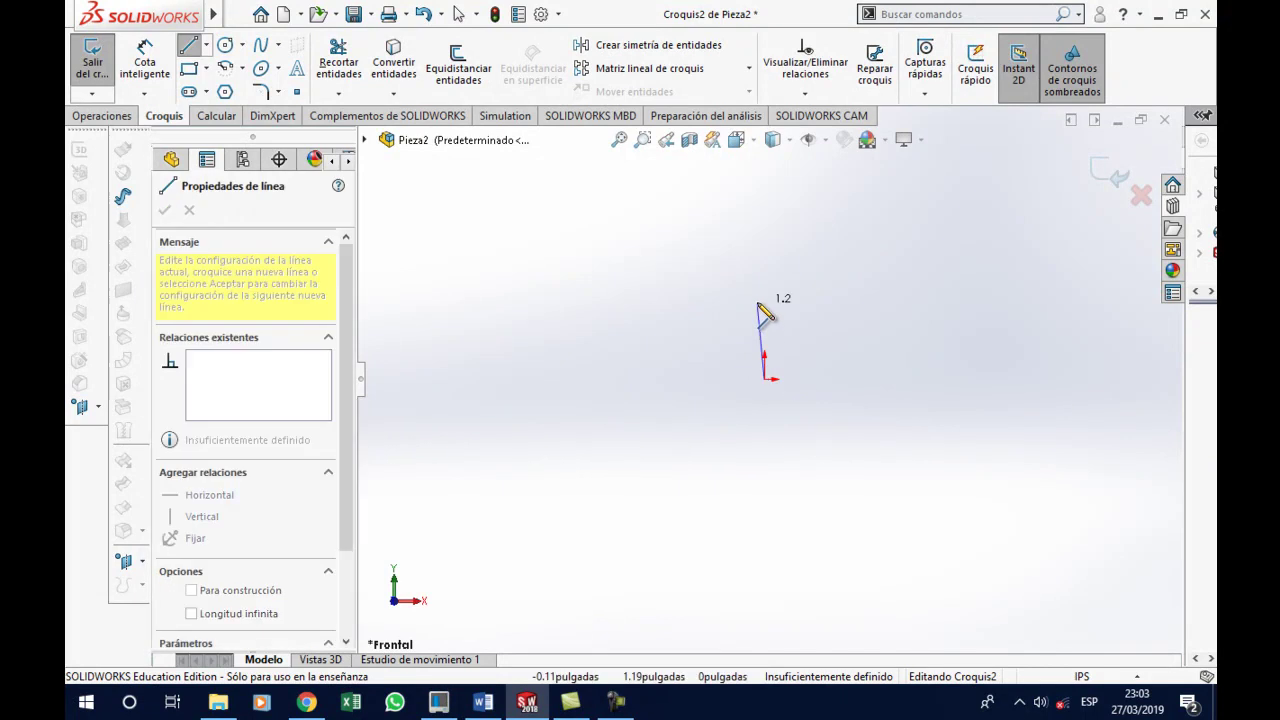
left_click(986, 378)
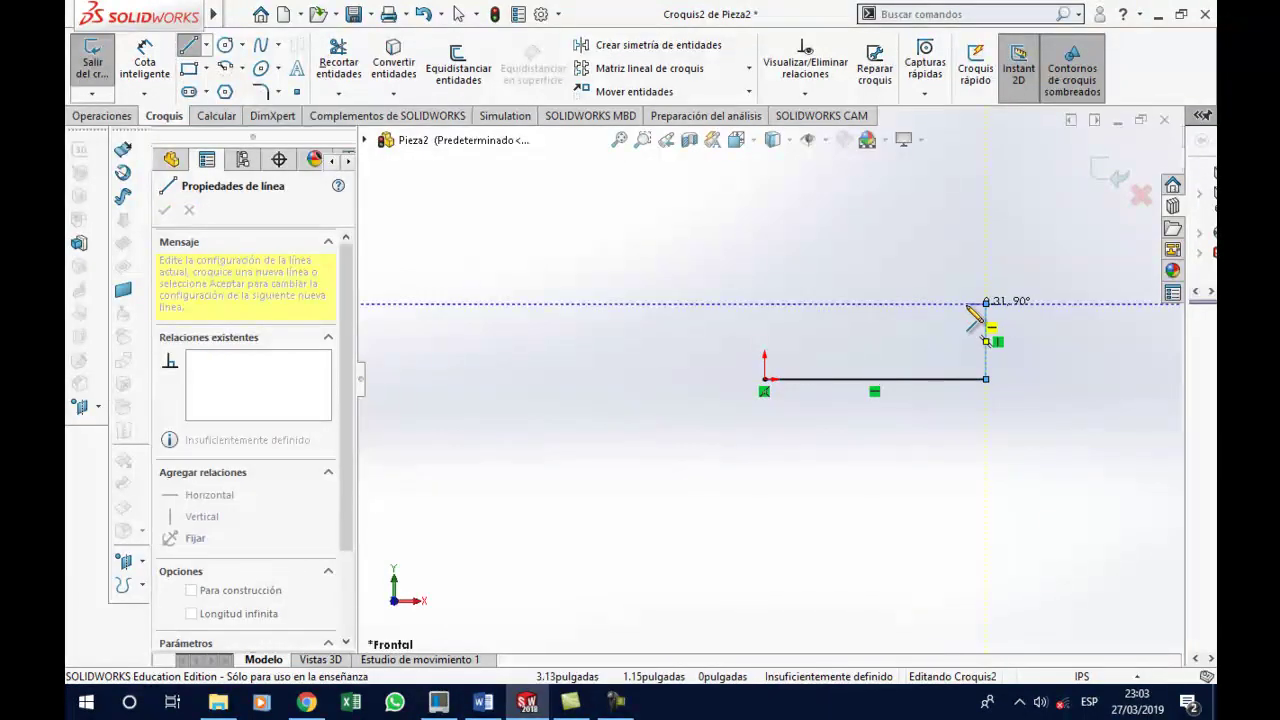
left_click(986, 302)
left_click(966, 302)
left_click(966, 357)
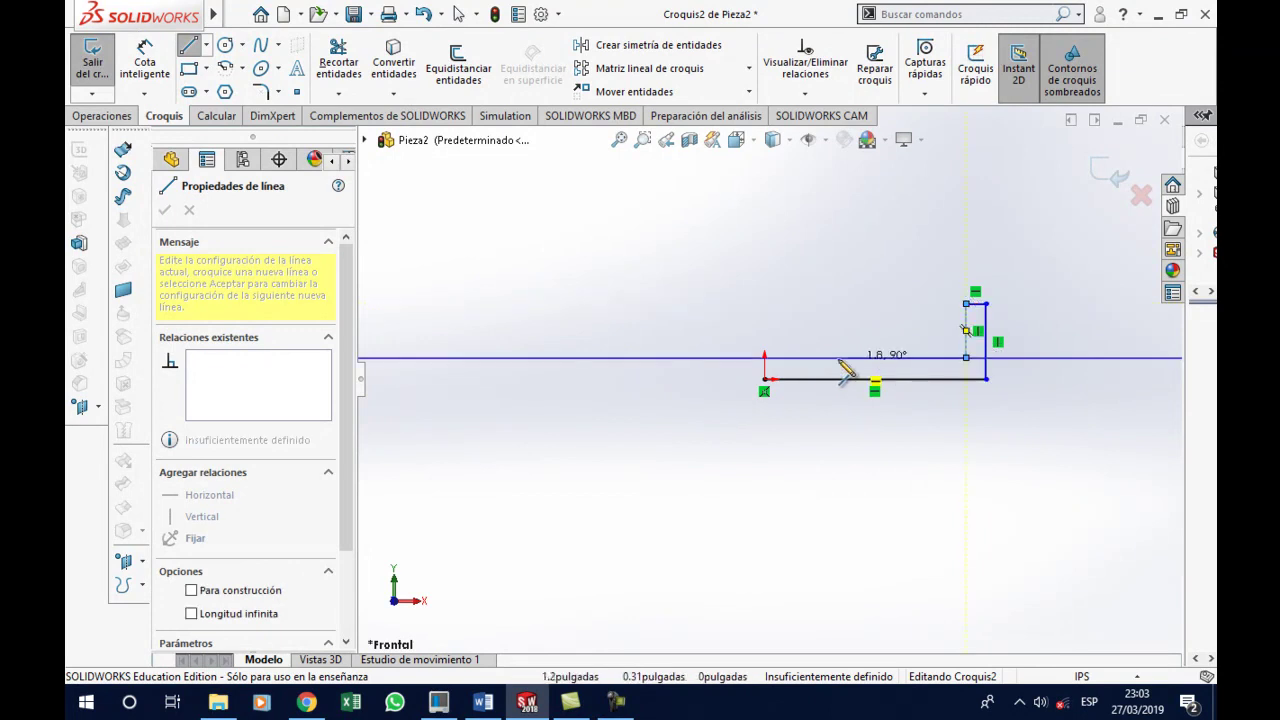
Draw the inner floor and left wall lines, closing the U profile at the origin
left_click(782, 357)
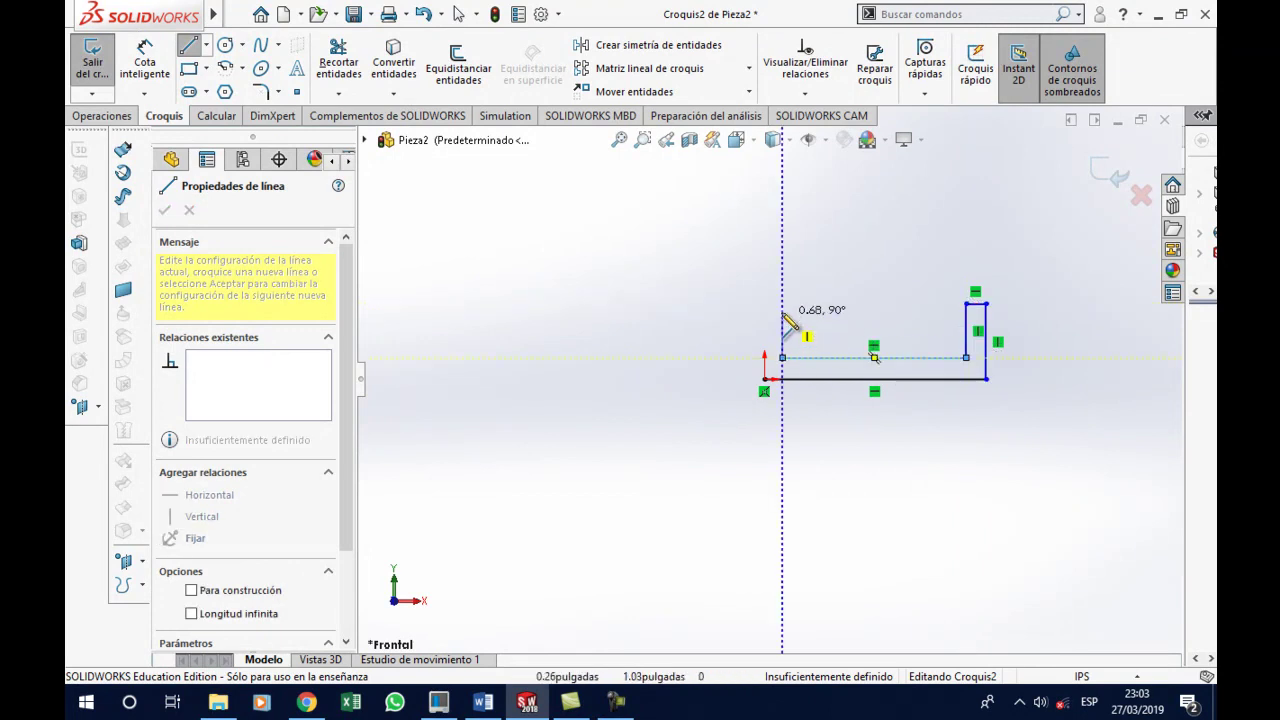
left_click(782, 329)
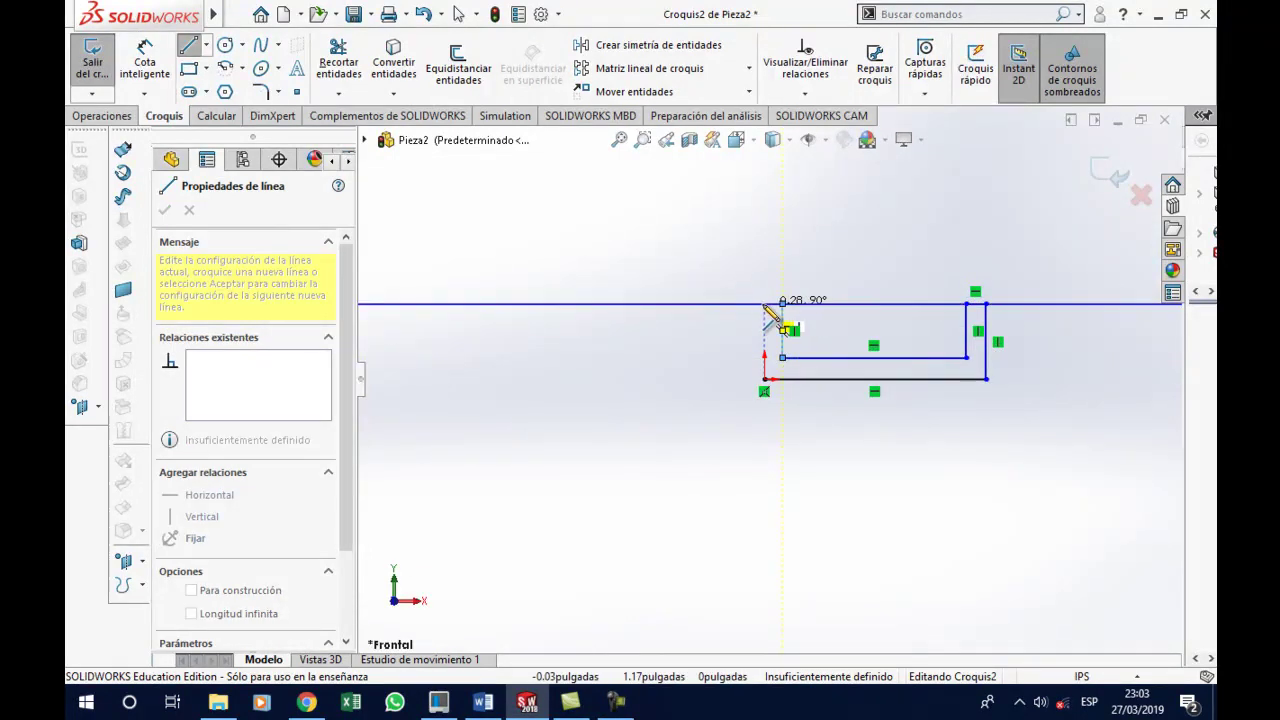
left_click(782, 302)
left_click(765, 302)
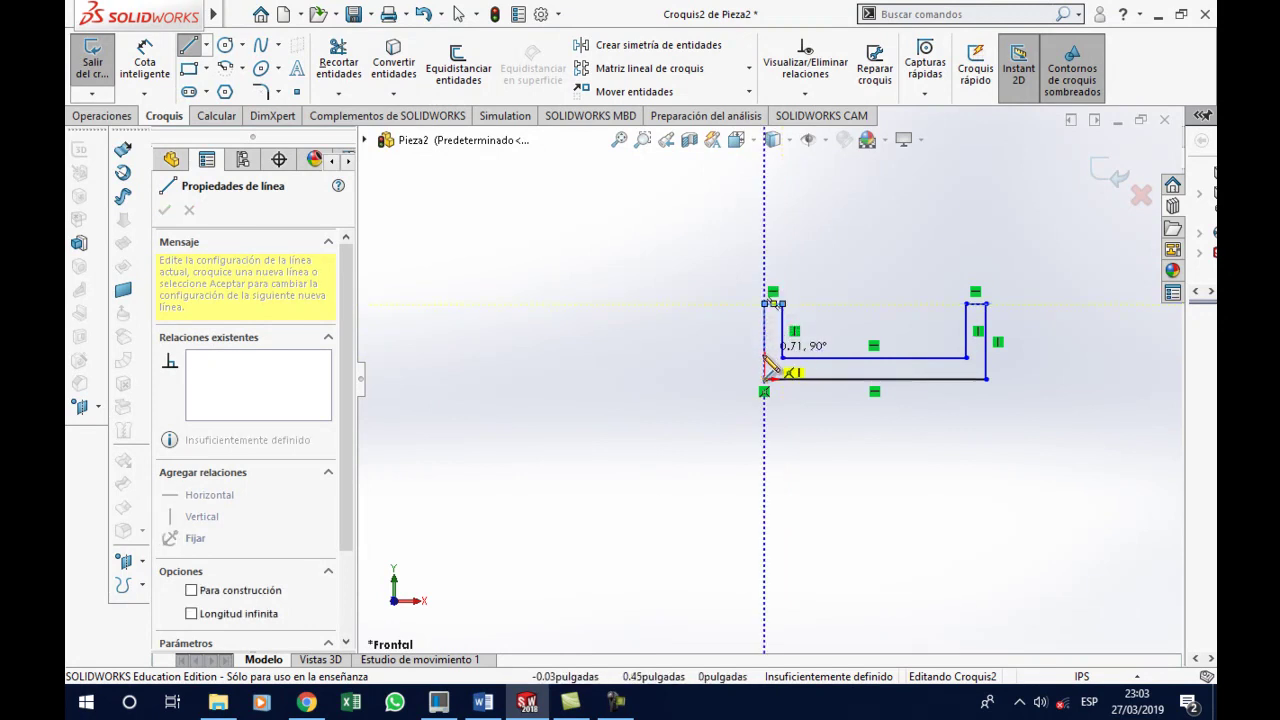
left_click(765, 380)
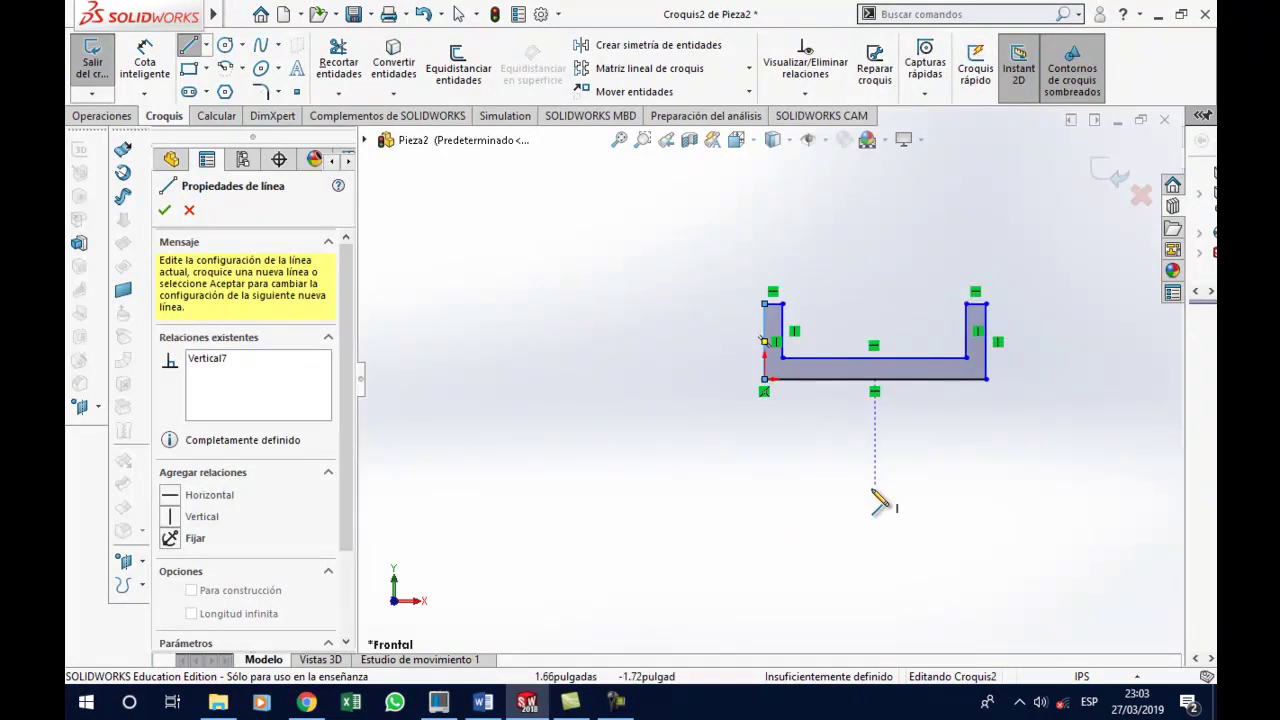
key("Escape")
key("Escape")
Dimension the bottom edge to a 2.70 overall width, checking the Word drawing
scroll(985, 340, "down", 2)
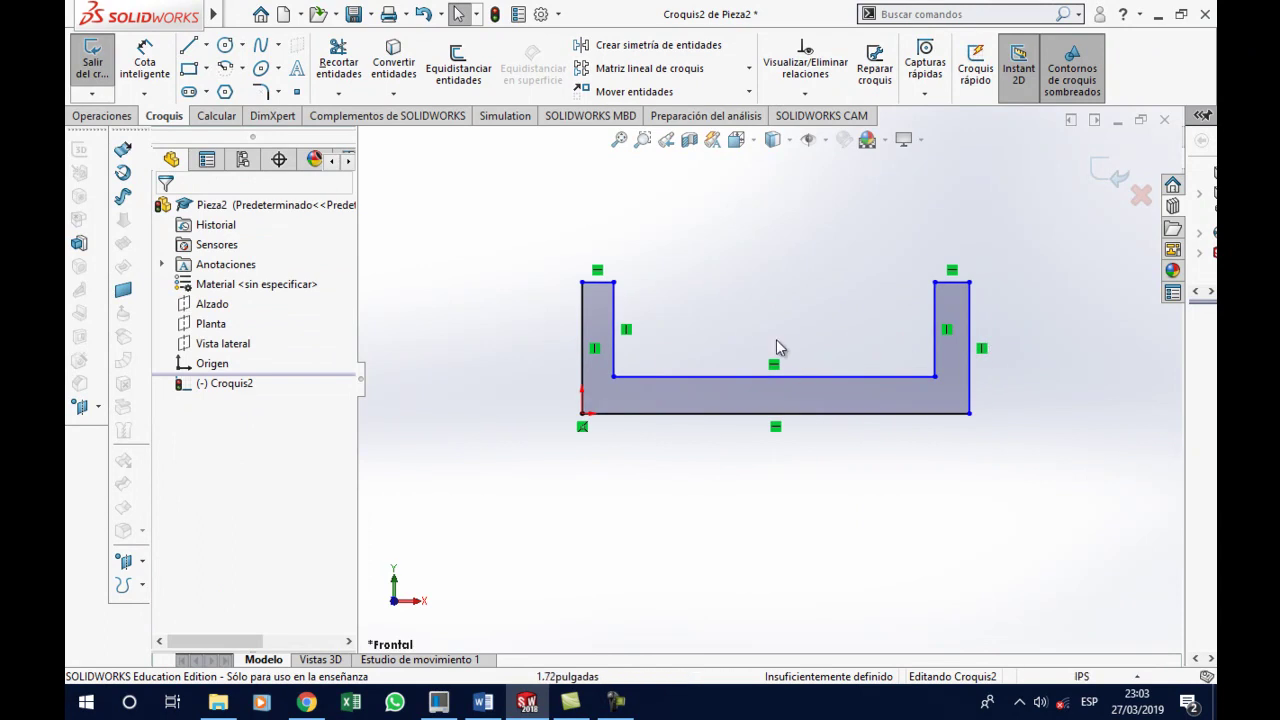
left_click(145, 62)
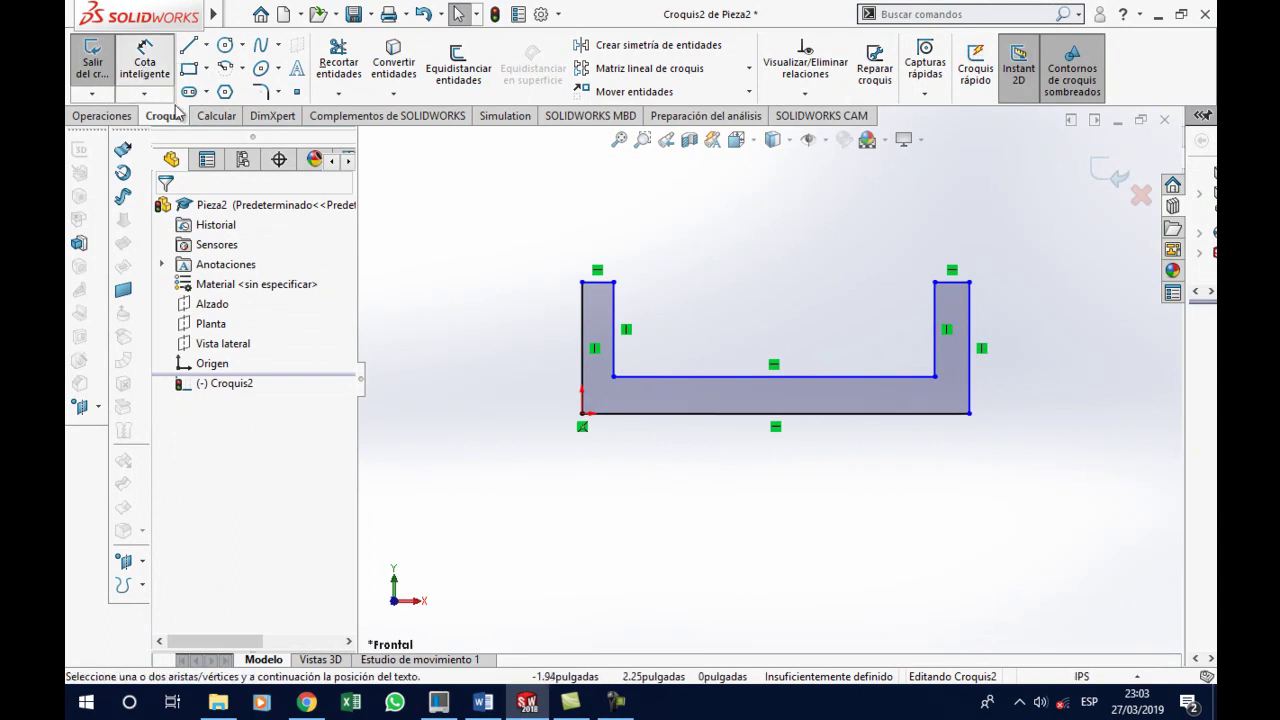
left_click(680, 416)
left_click(790, 505)
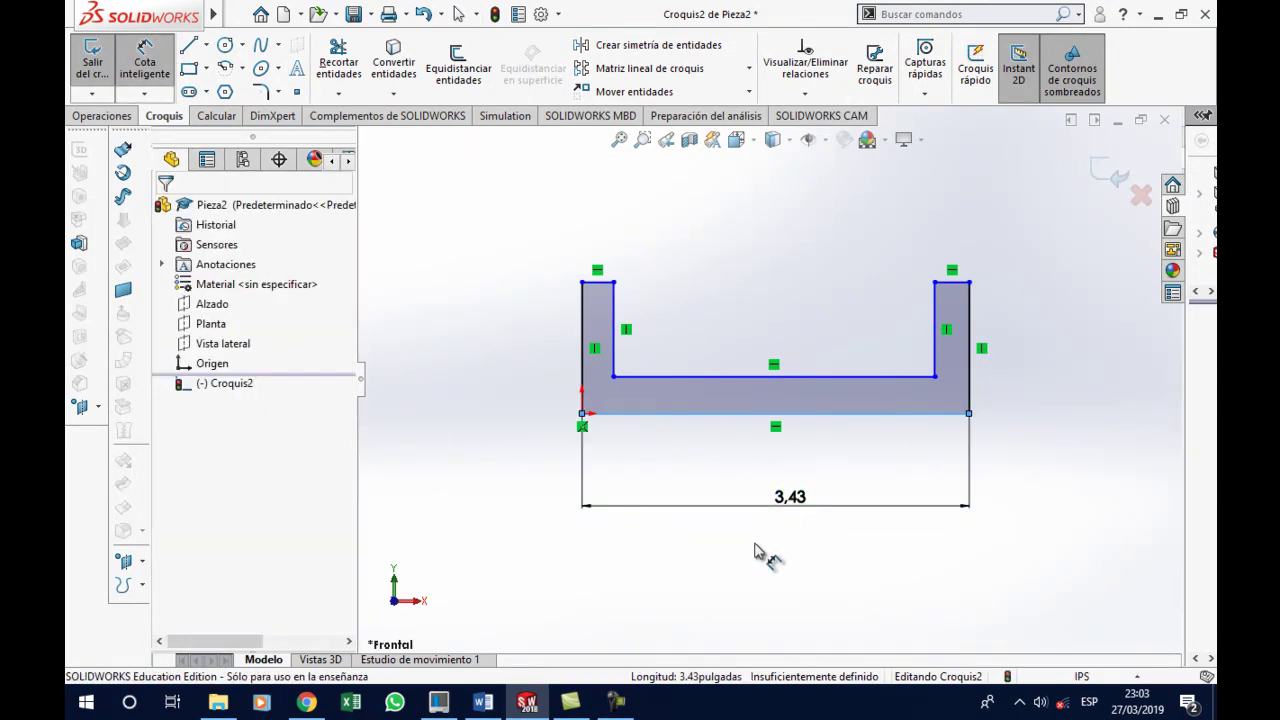
left_click(485, 704)
scroll(585, 590, "down", 2)
scroll(598, 543, "down", 6)
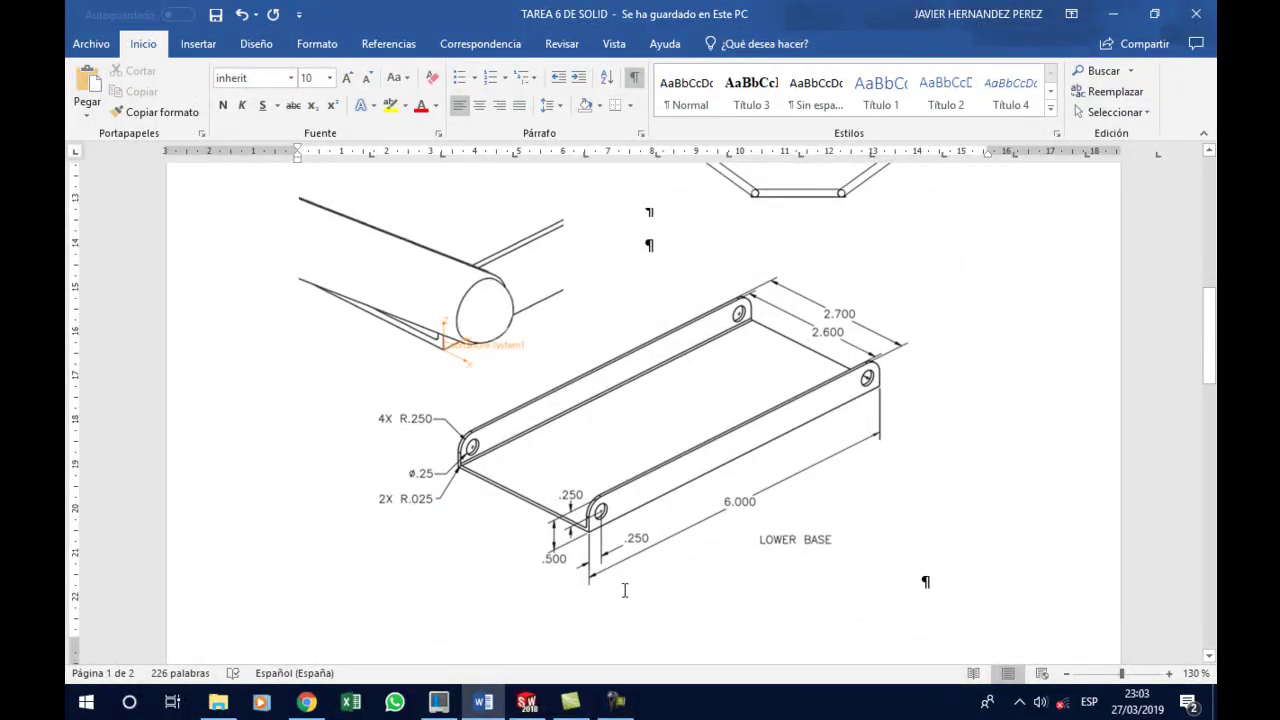
left_click(527, 704)
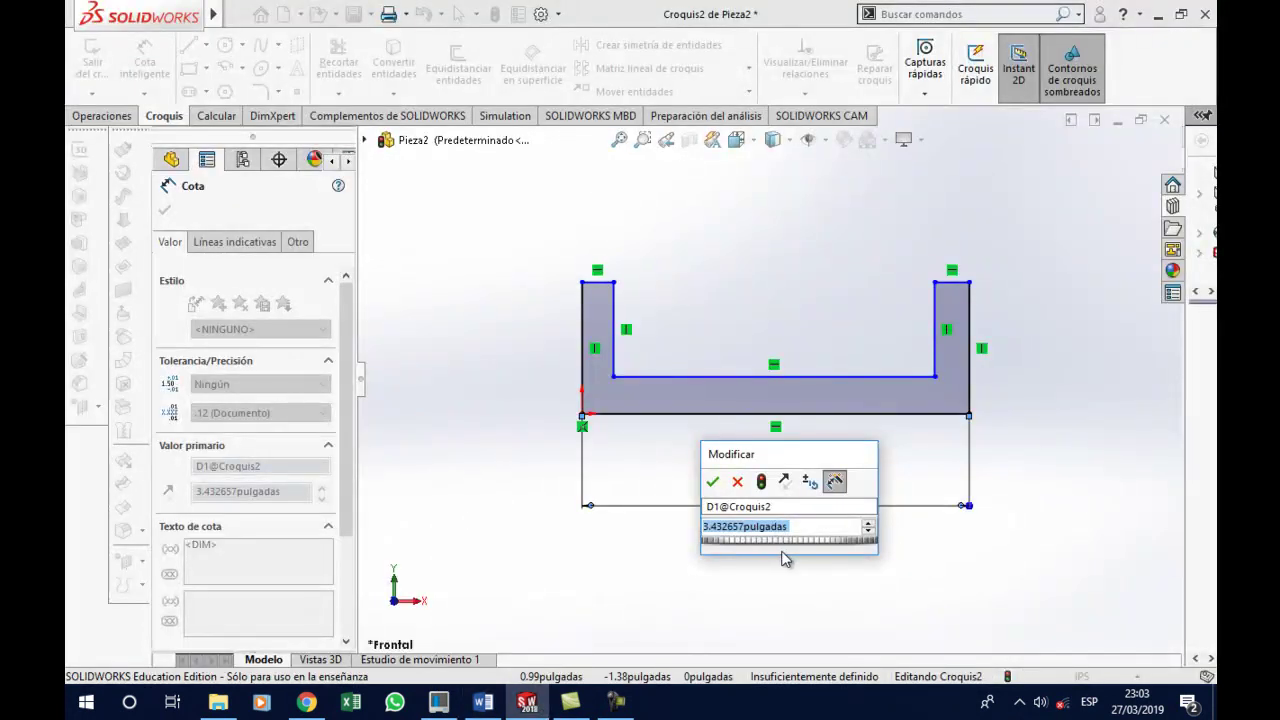
type("2.7")
key("Return")
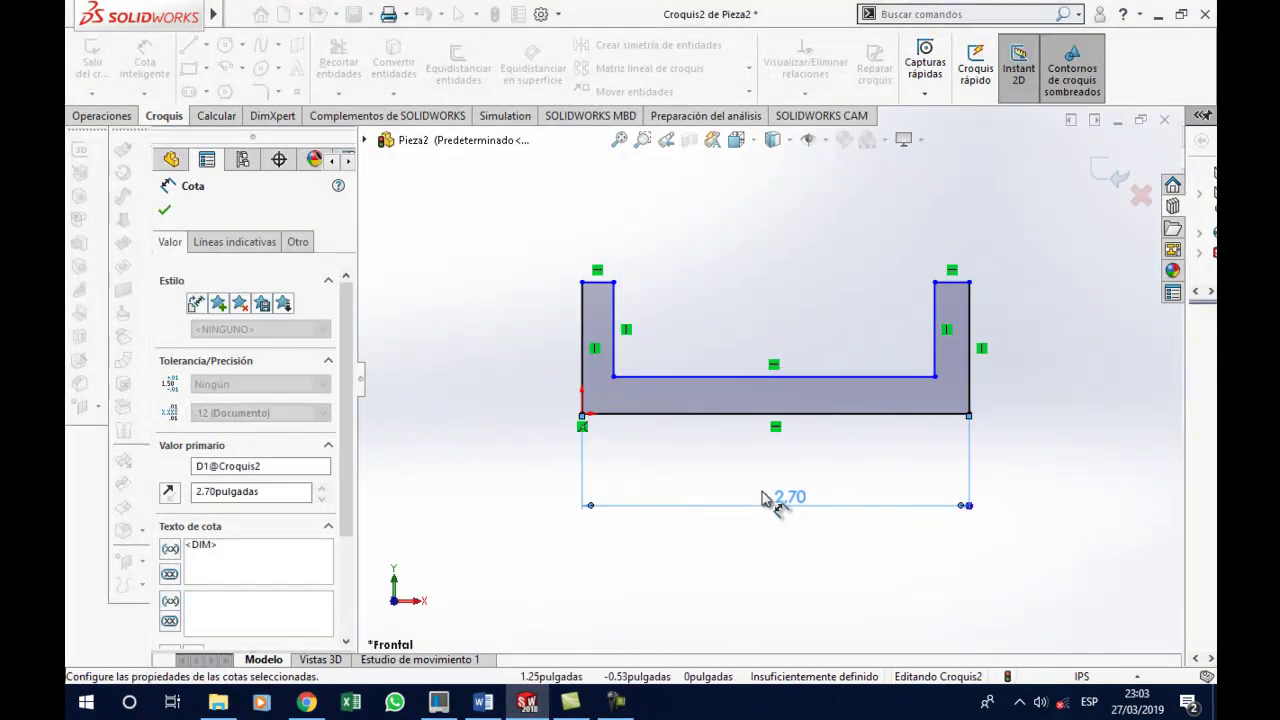
left_click(766, 499)
Add the 2.60 inside width, 0.05 wall thickness and 0.05 base thickness dimensions
left_click(805, 377)
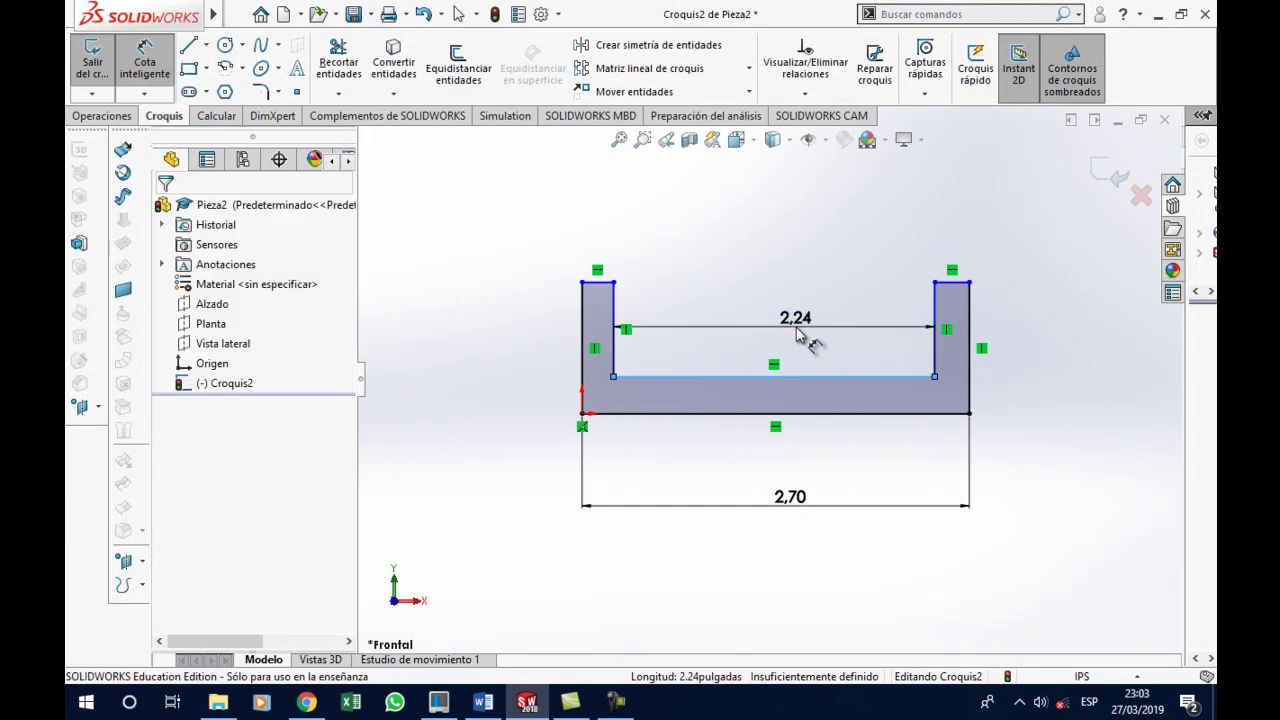
left_click(797, 335)
type("2.6")
key("Return")
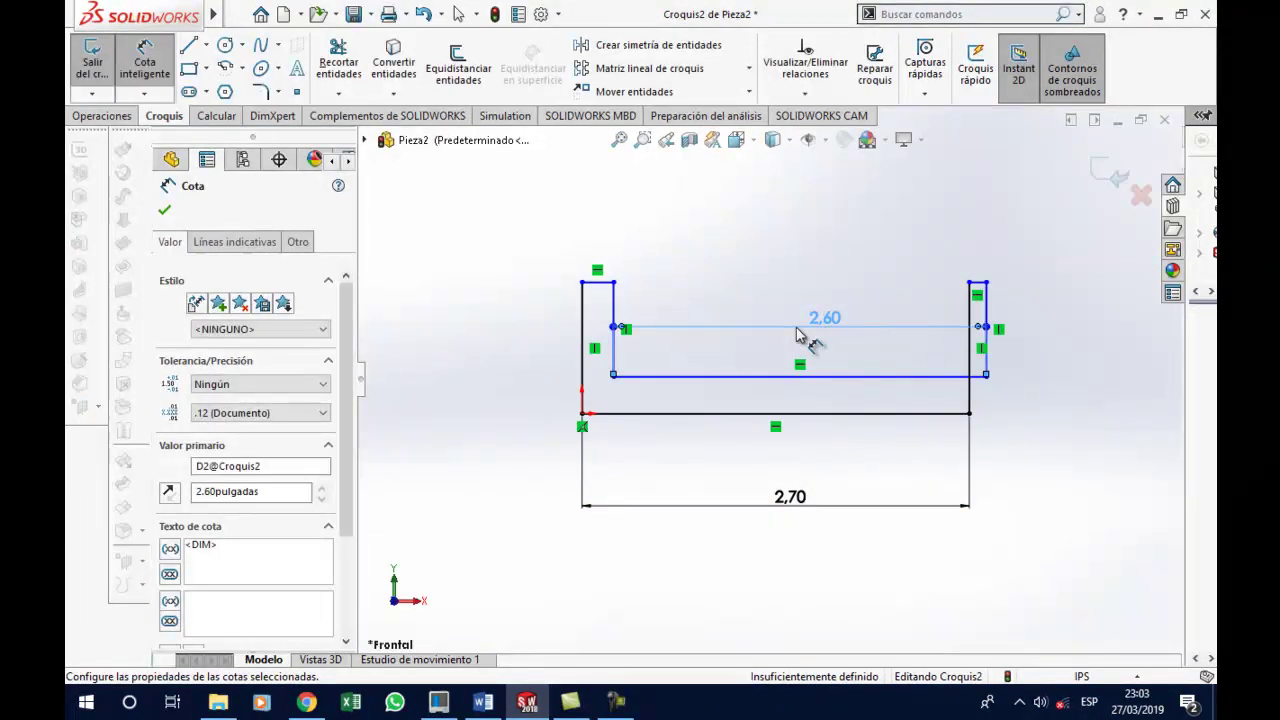
left_click(595, 286)
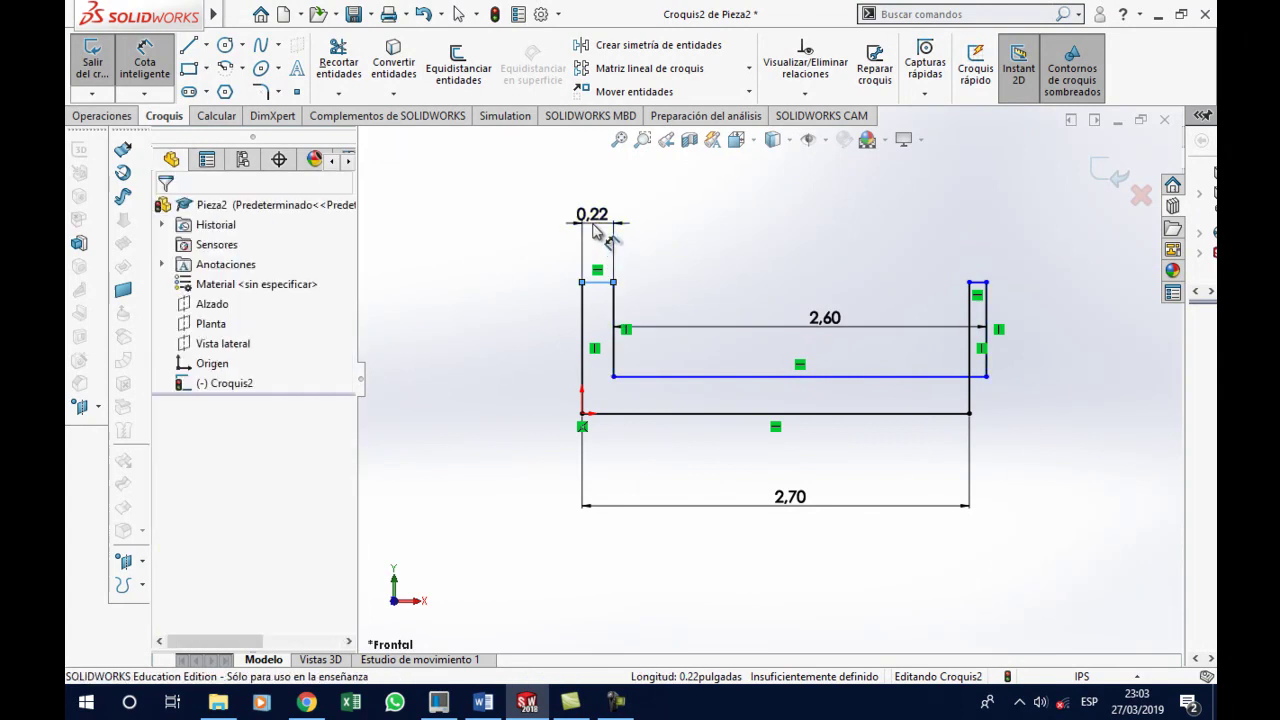
left_click(594, 224)
type("0.05")
key("Return")
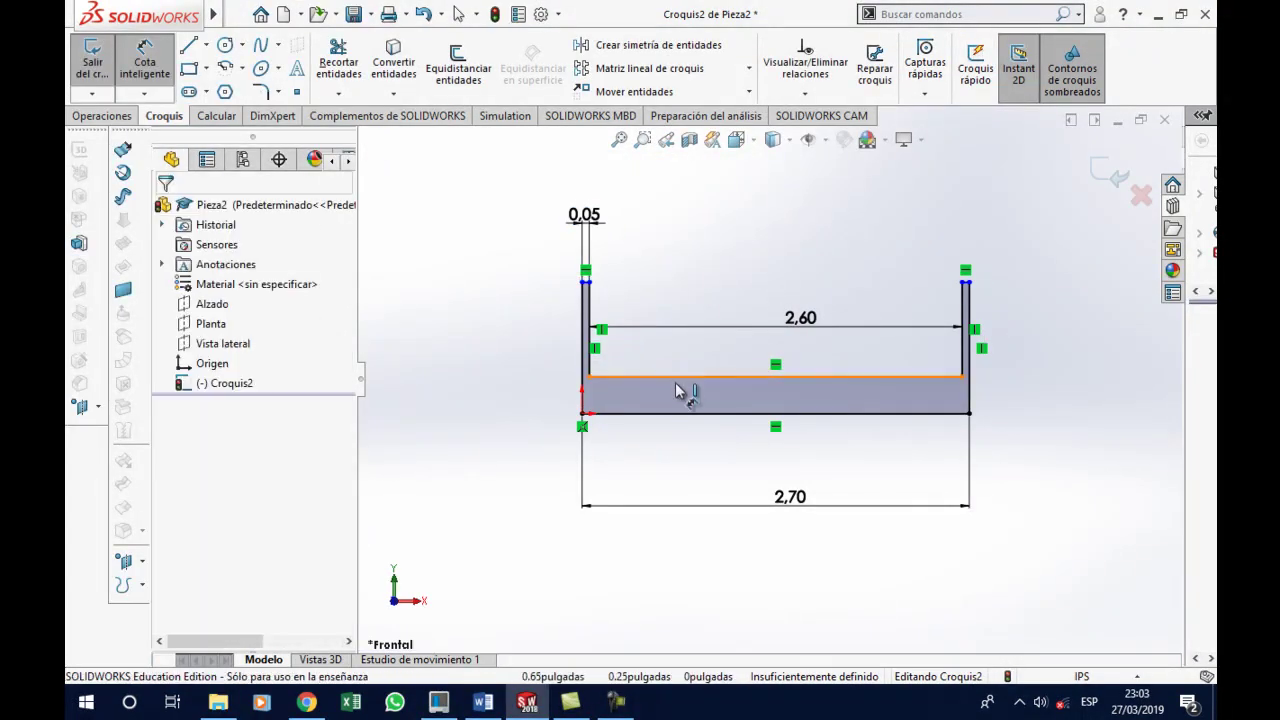
left_click(676, 413)
left_click(676, 418)
left_click(455, 395)
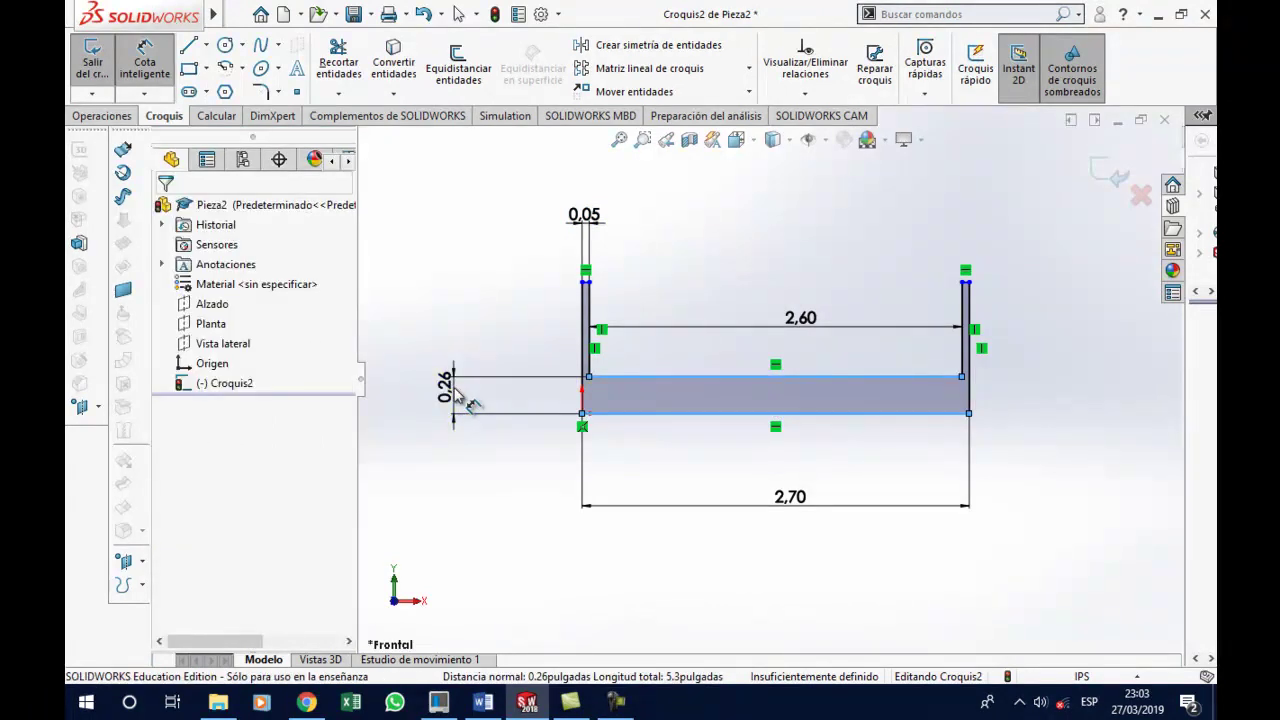
type("0.05")
key("Return")
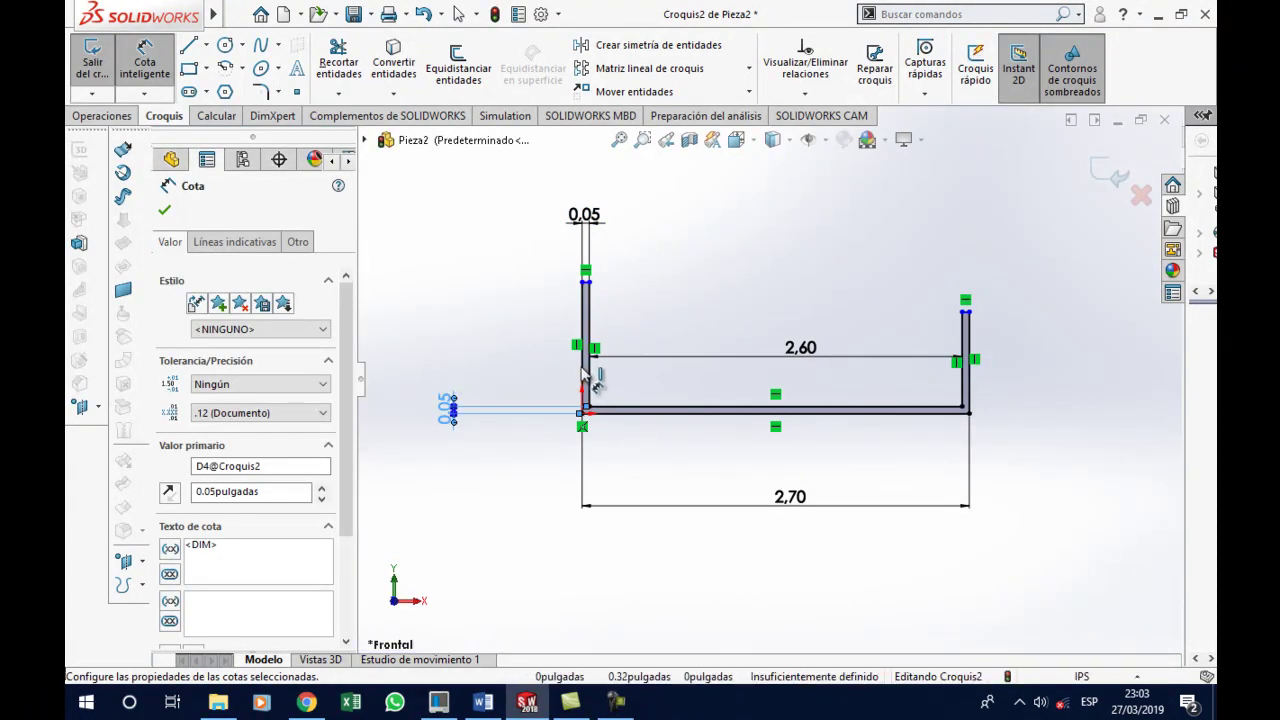
Dimension both side walls 0.50 tall and move the 0.05 base label closer to the part
left_click(584, 372)
left_click(412, 358)
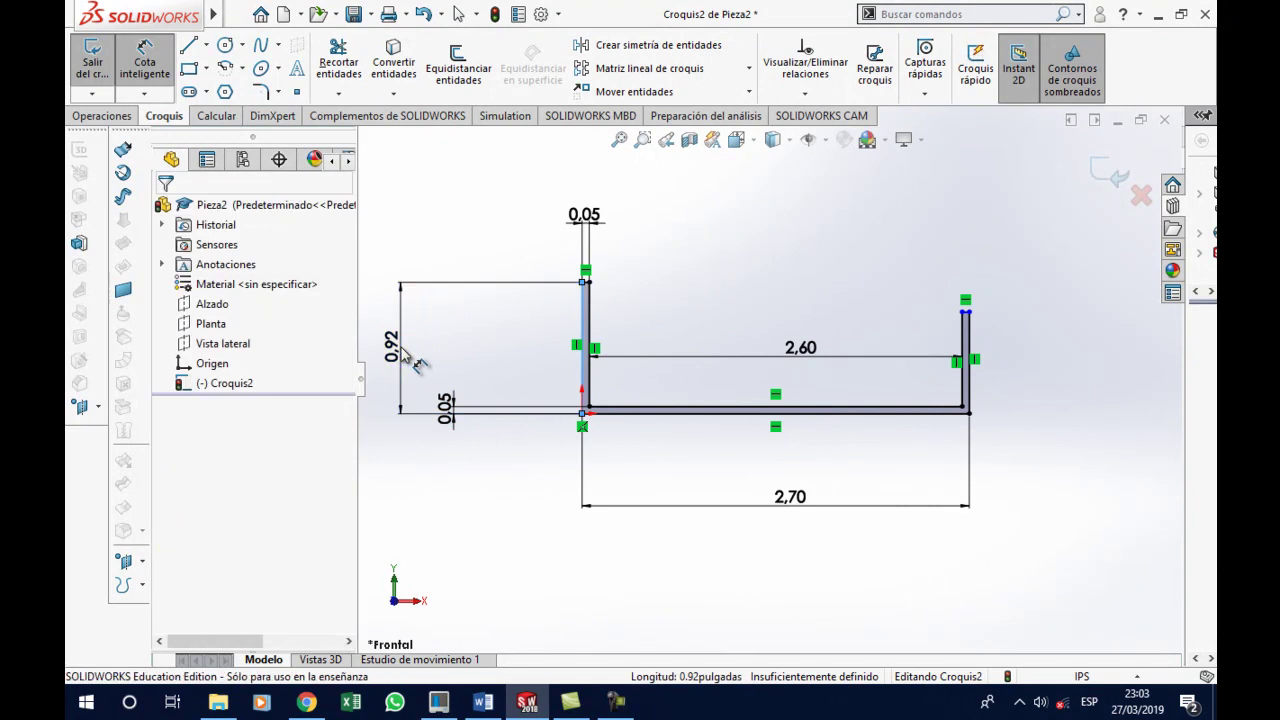
left_click(415, 360)
type("0.5")
key("Return")
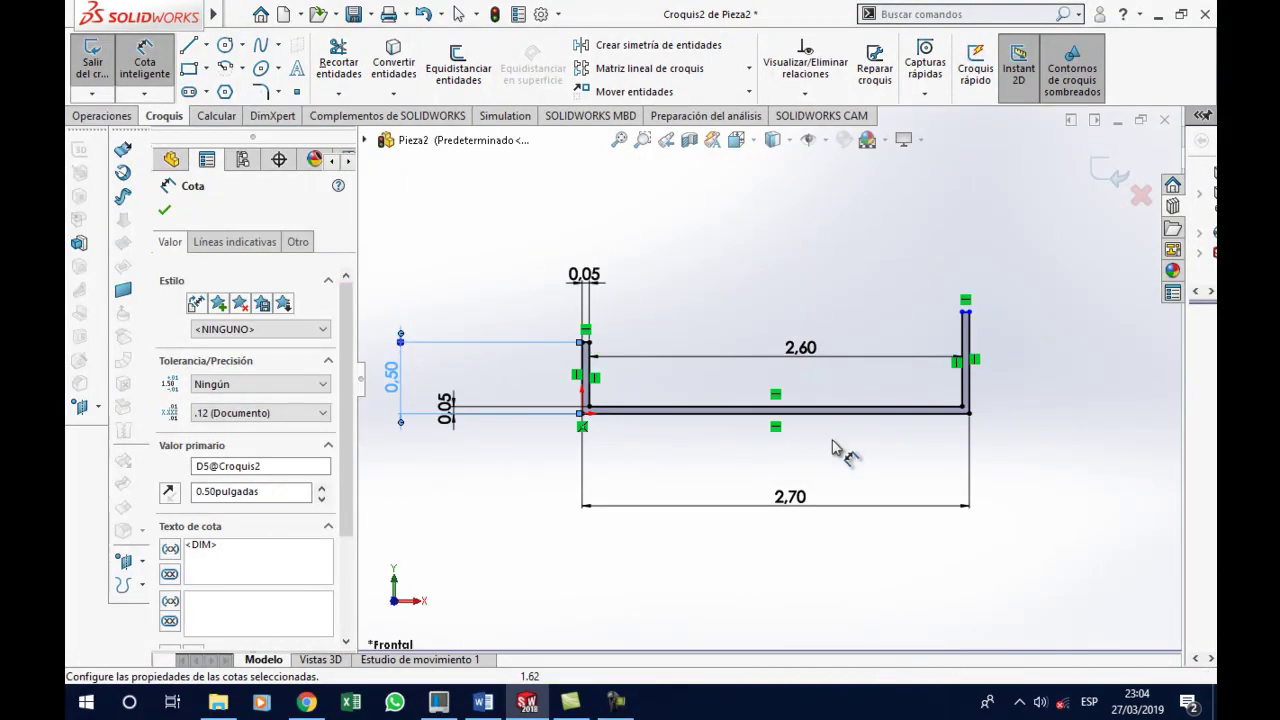
left_click(968, 395)
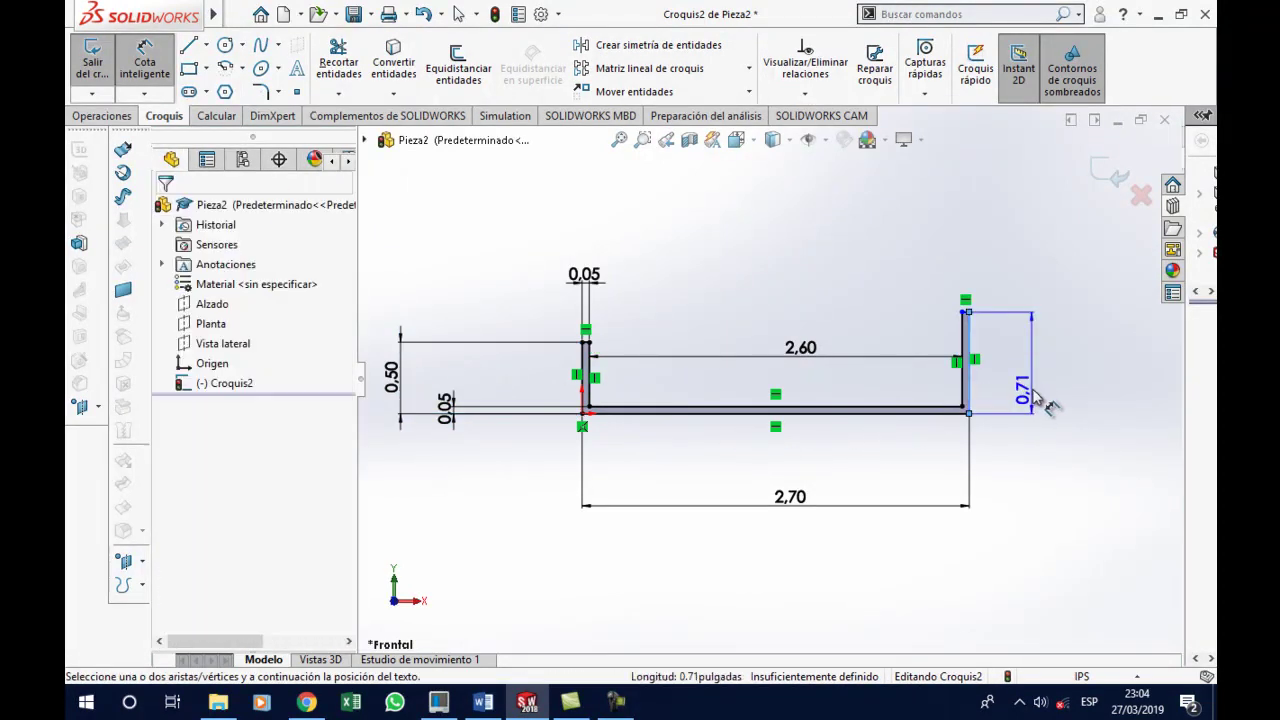
left_click(1036, 410)
type("0.5")
key("Return")
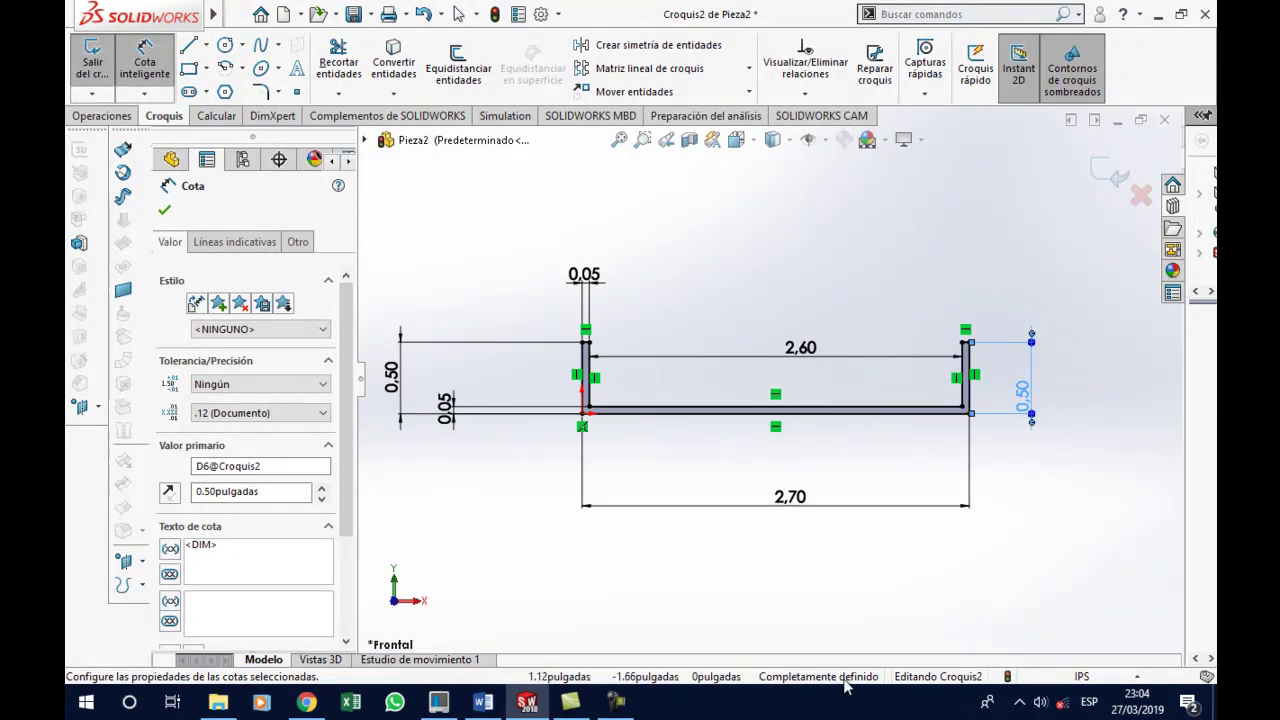
mouse_move(447, 408)
left_mouse_down()
mouse_move(525, 408)
mouse_move(532, 386)
left_mouse_up()
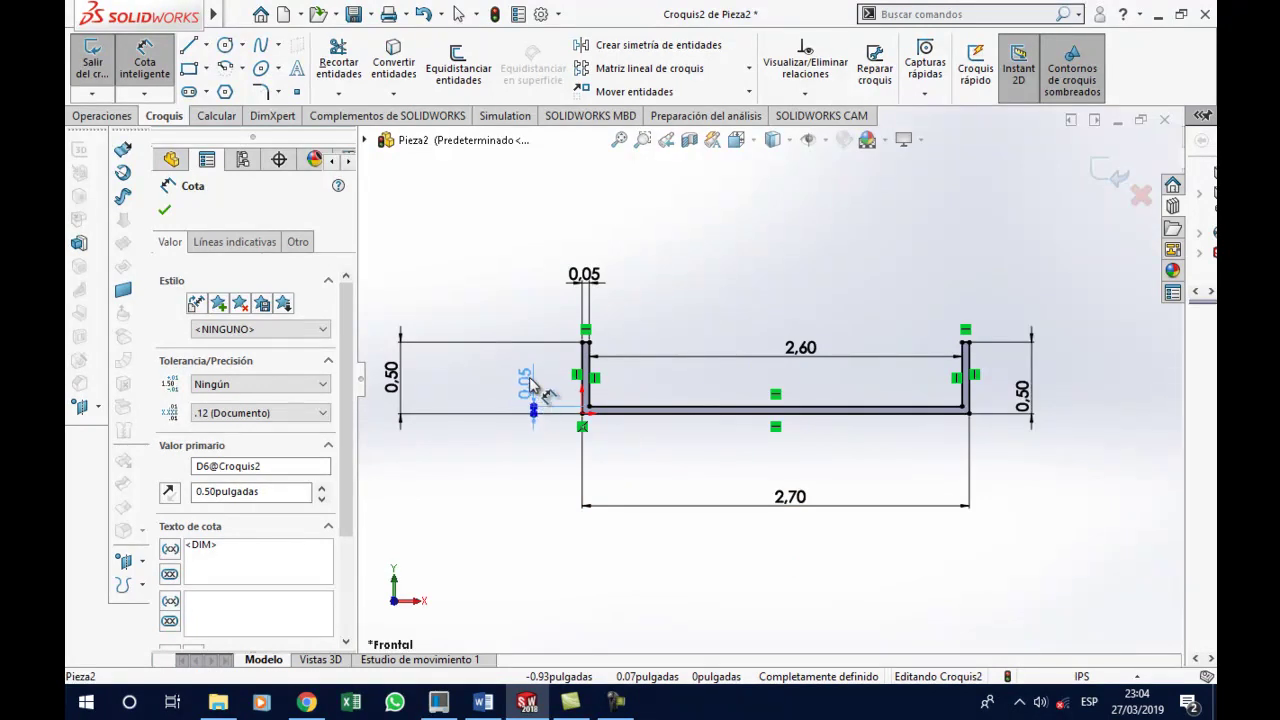
left_click(538, 445)
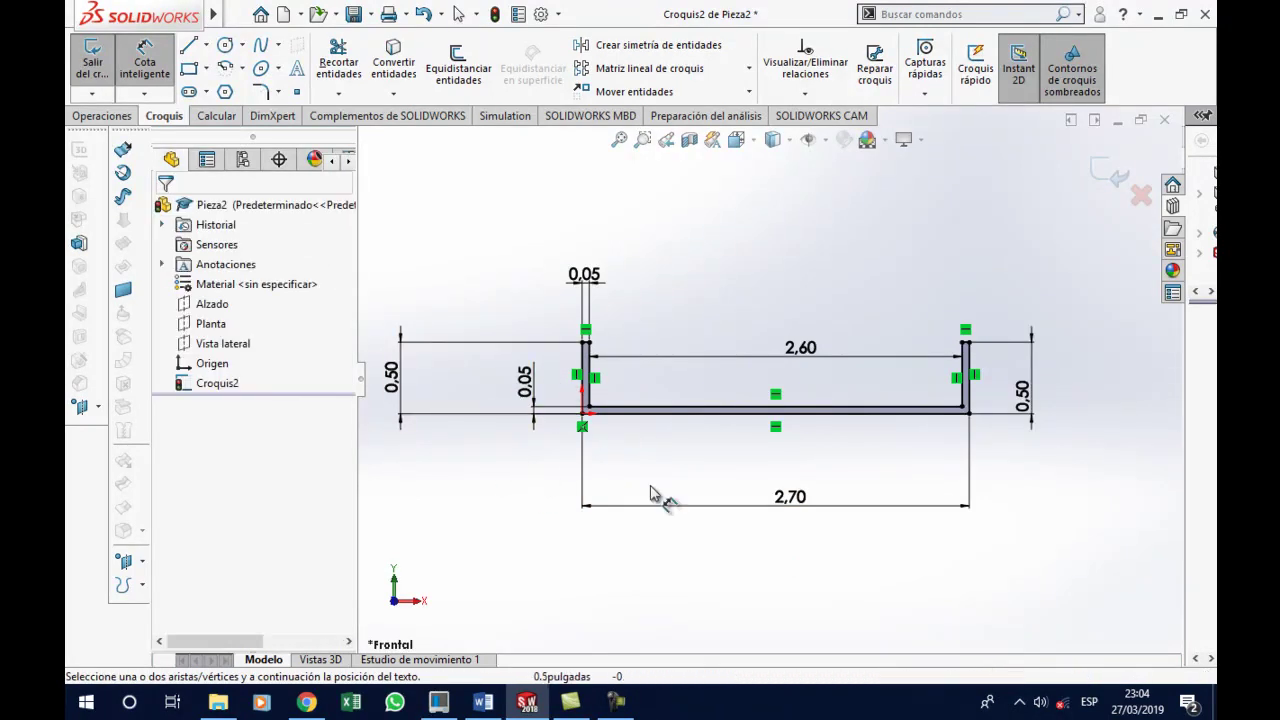
left_click(483, 703)
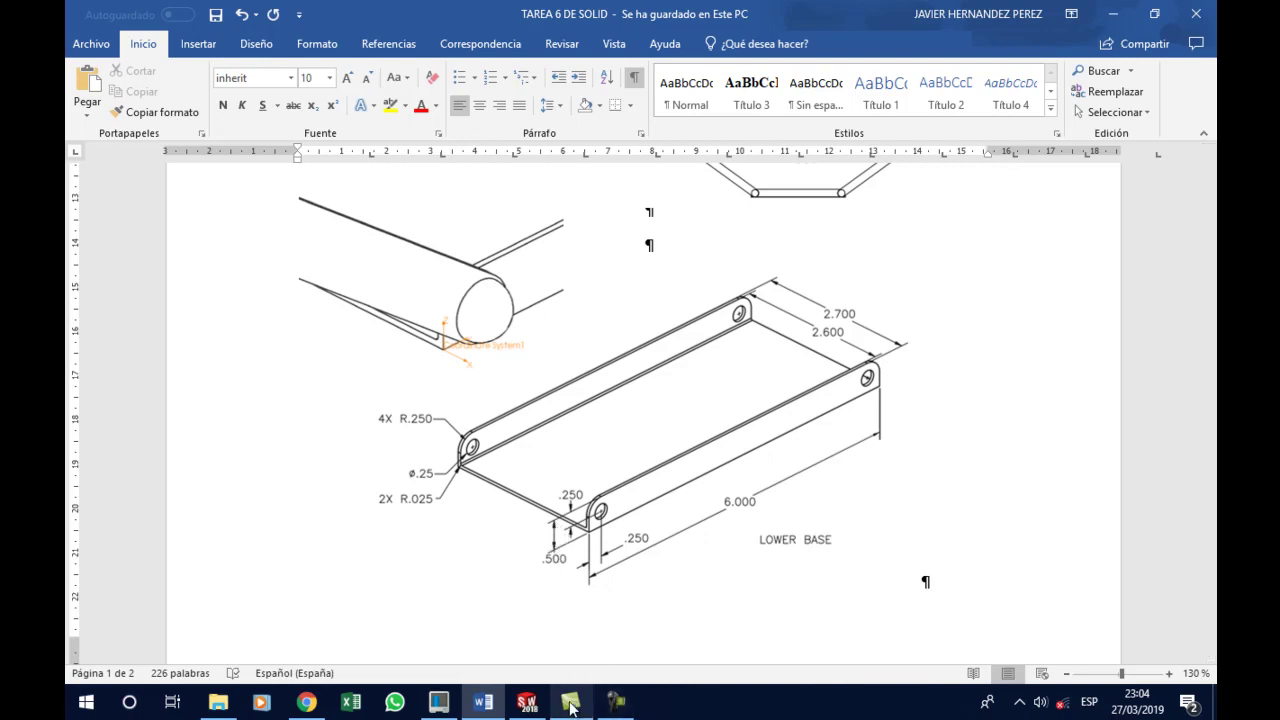
Go back to the SOLIDWORKS sketch after checking the 6.000 length and .500 height
left_click(527, 702)
Extrude the channel sketch 6.00 in as Saliente-Extruir1, comparing it with the Word drawing
left_click(124, 118)
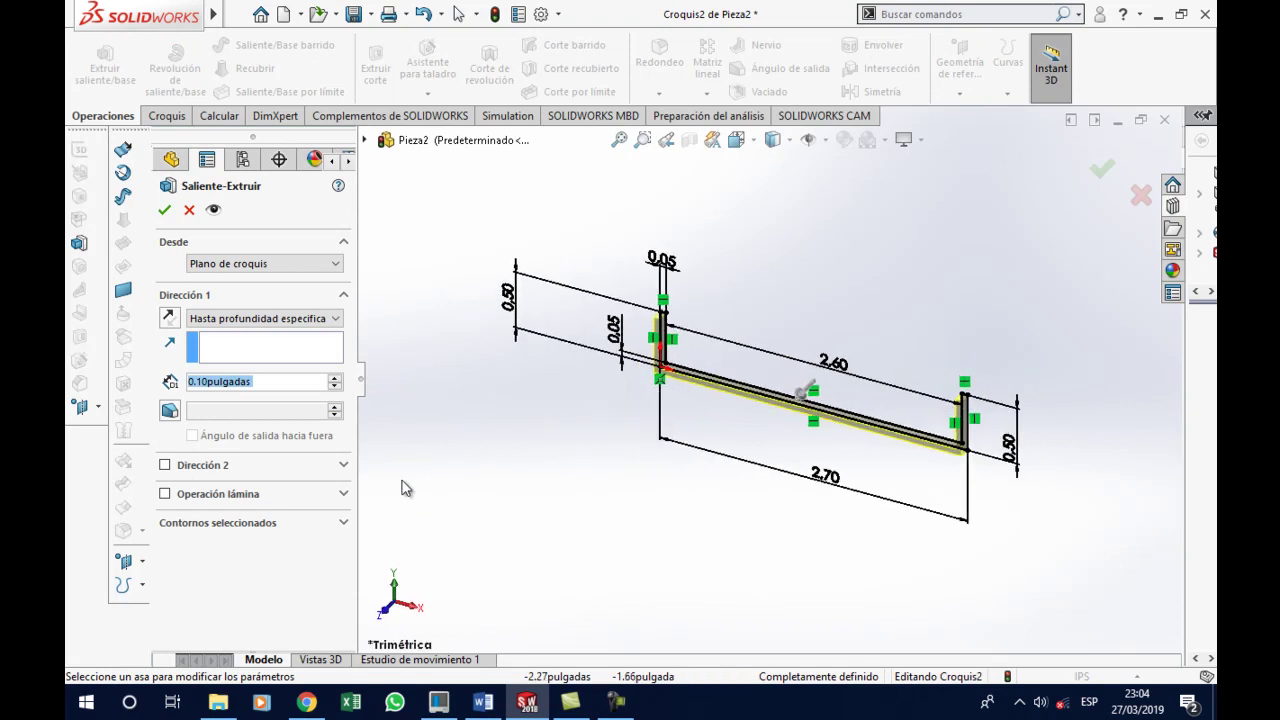
type("6")
key("Return")
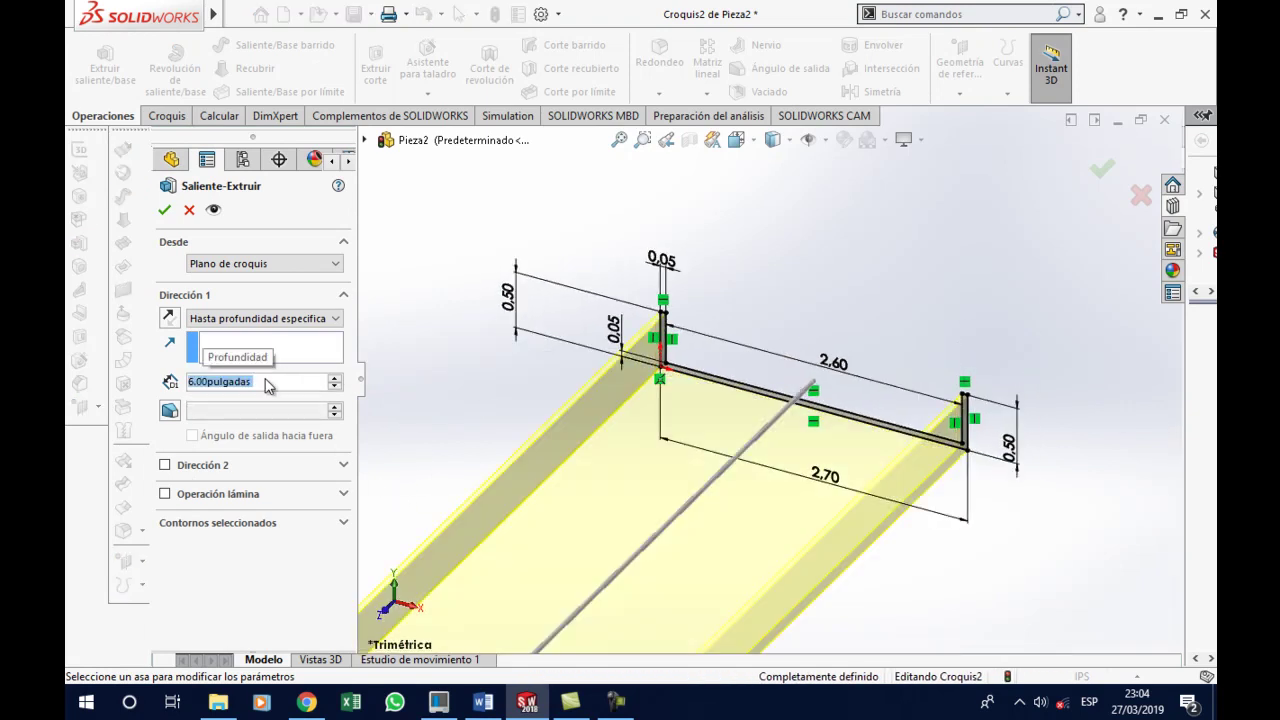
left_click(165, 208)
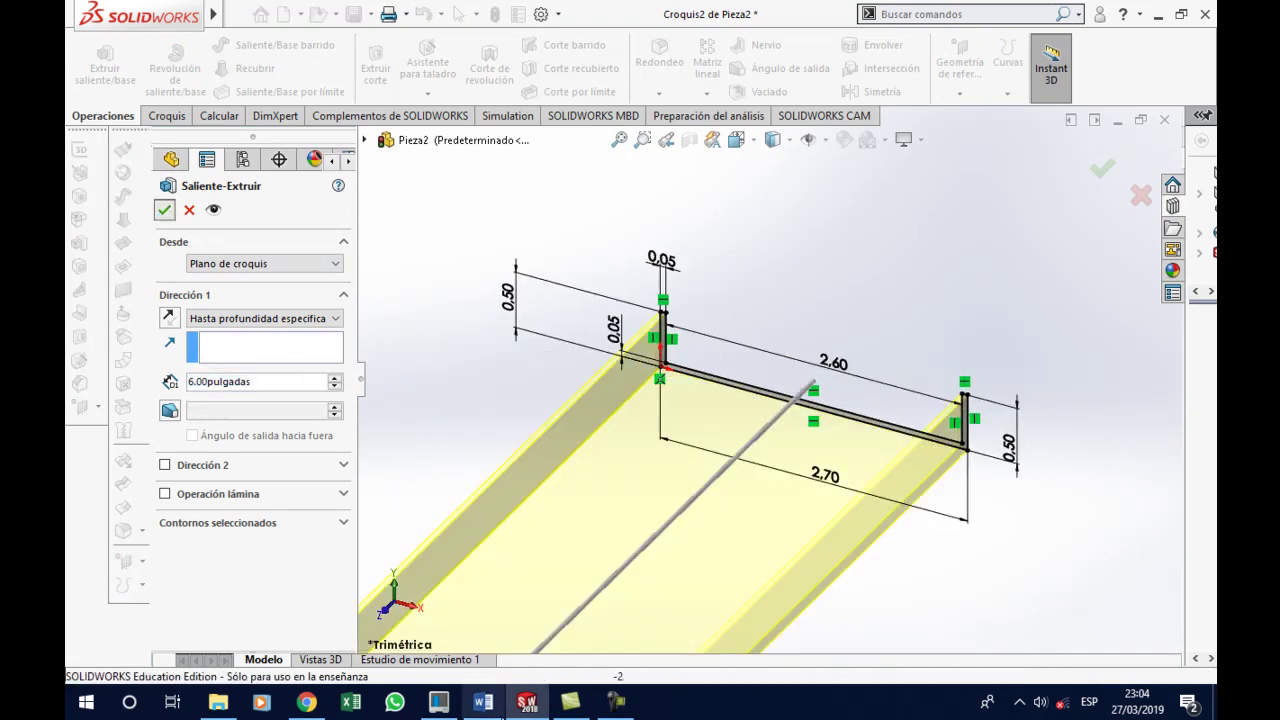
left_click(478, 706)
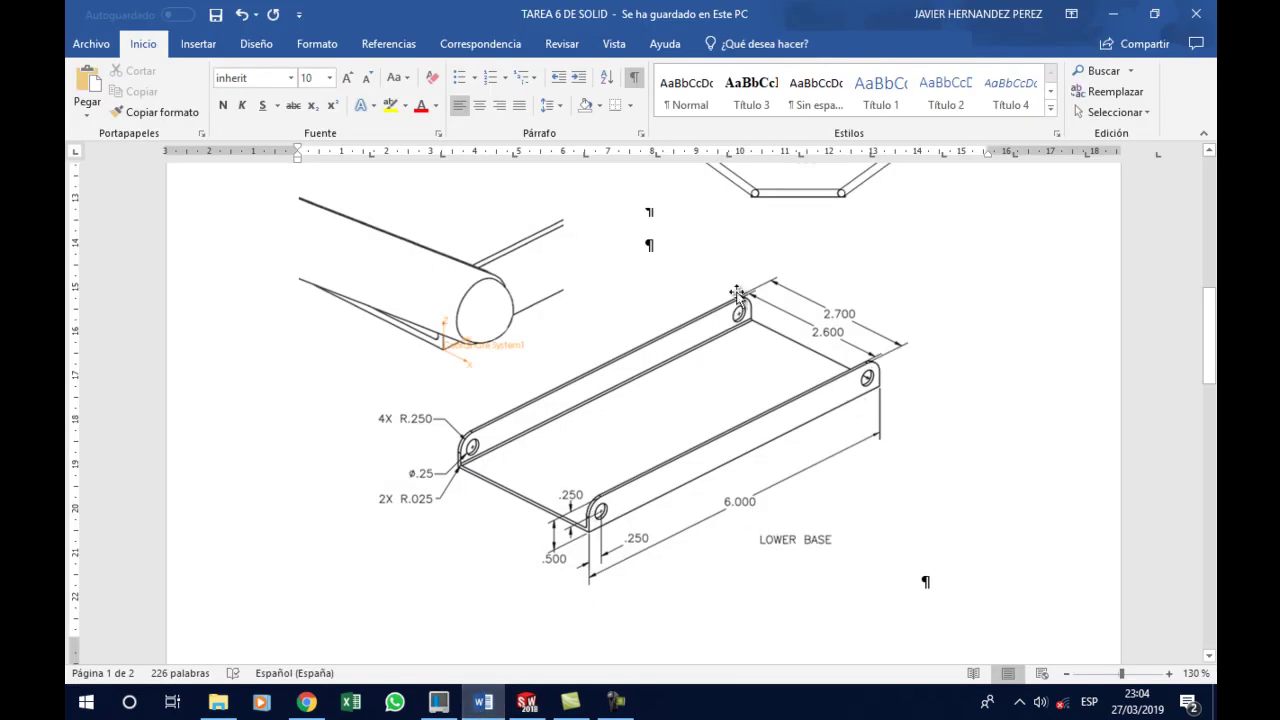
left_click(534, 706)
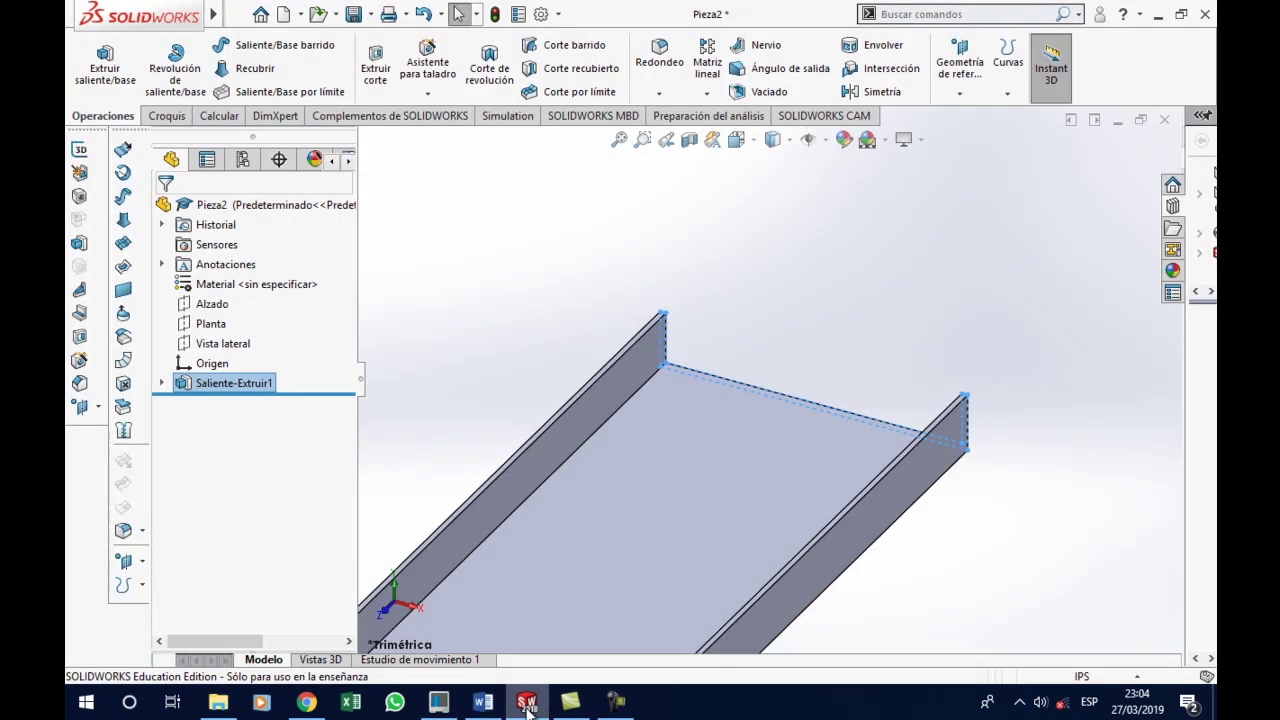
scroll(829, 330, "up", 3)
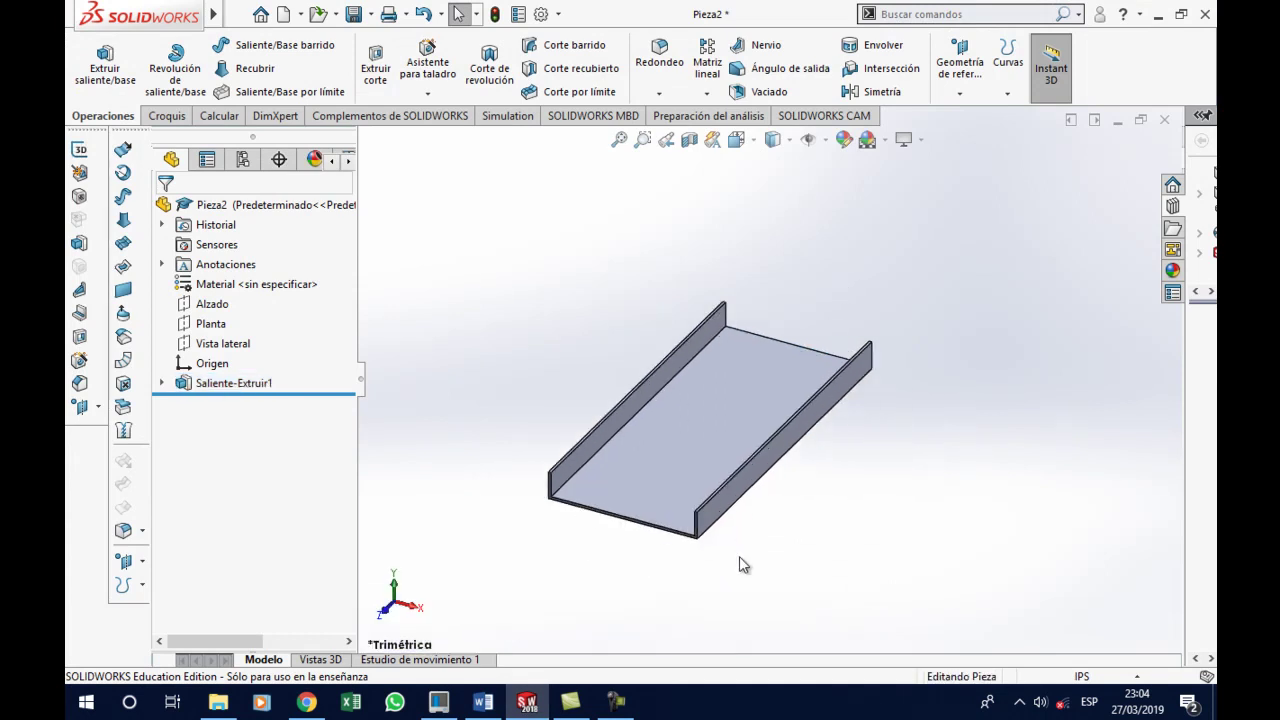
Start a 0.25 in fillet on the left wall end edge, removing a wrongly picked edge
left_click(659, 55)
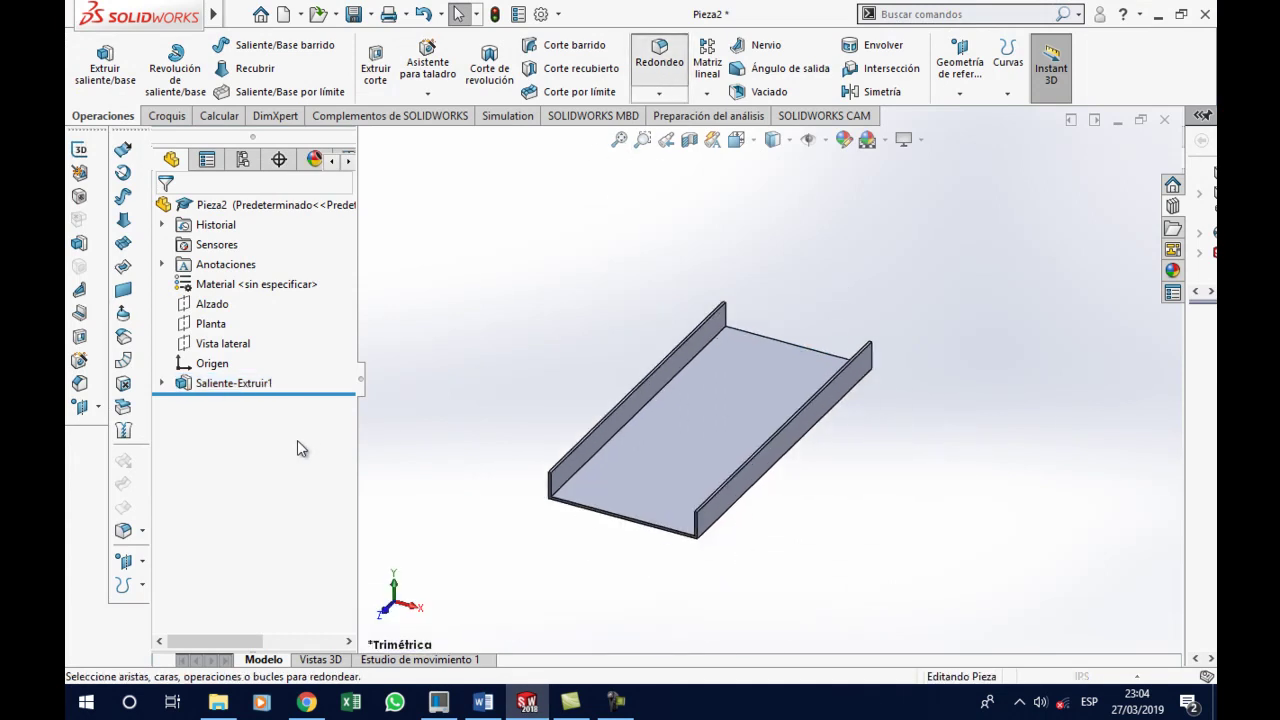
type("0.25")
key("Return")
scroll(558, 488, "down", 3)
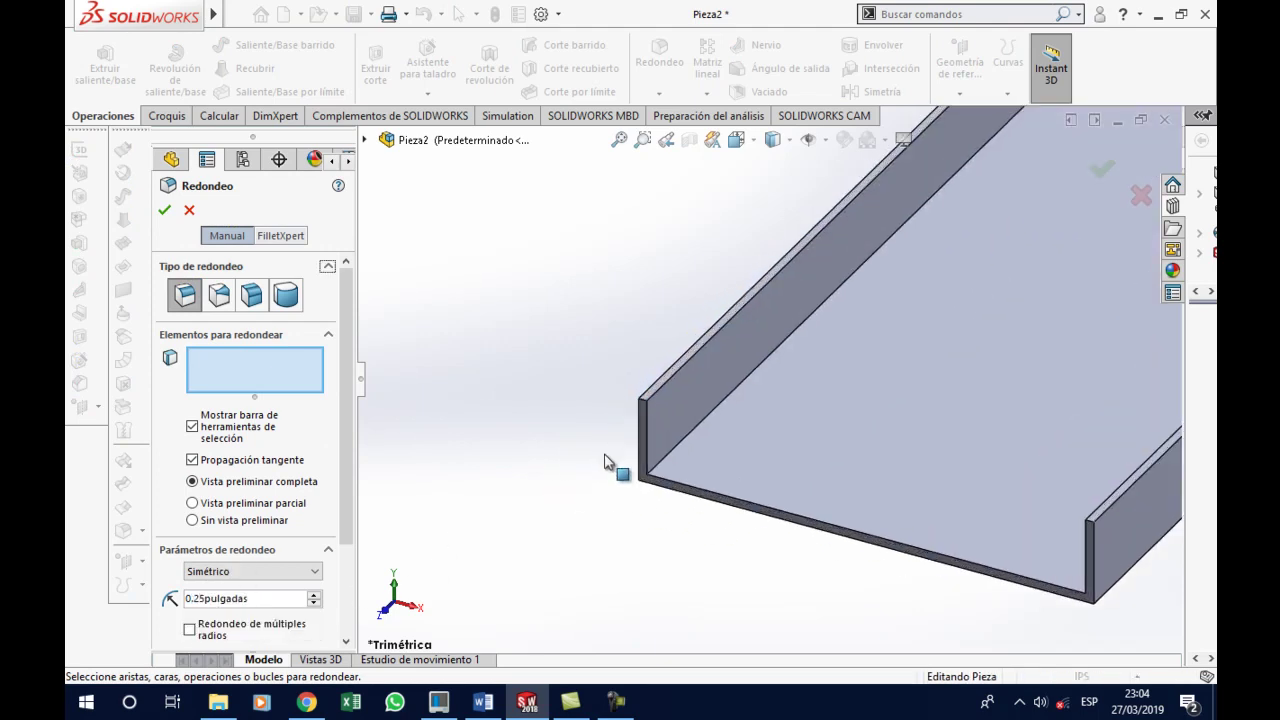
left_click(643, 402)
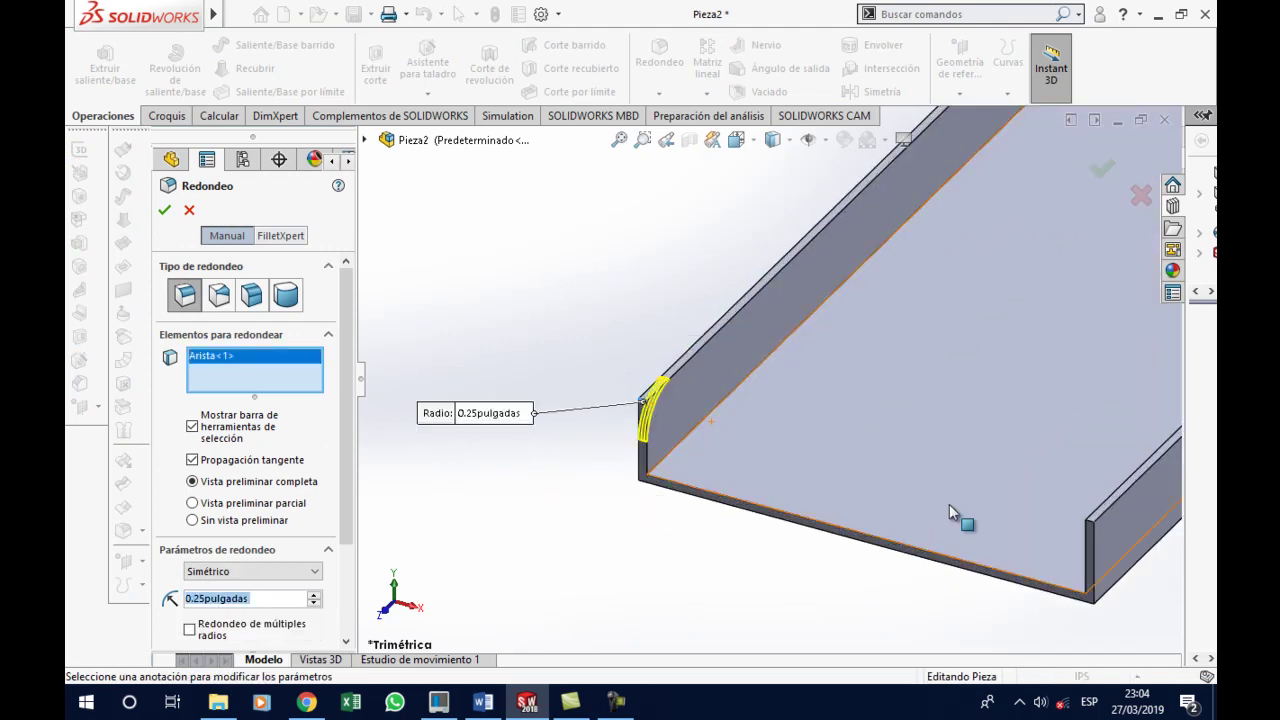
left_click(1090, 534)
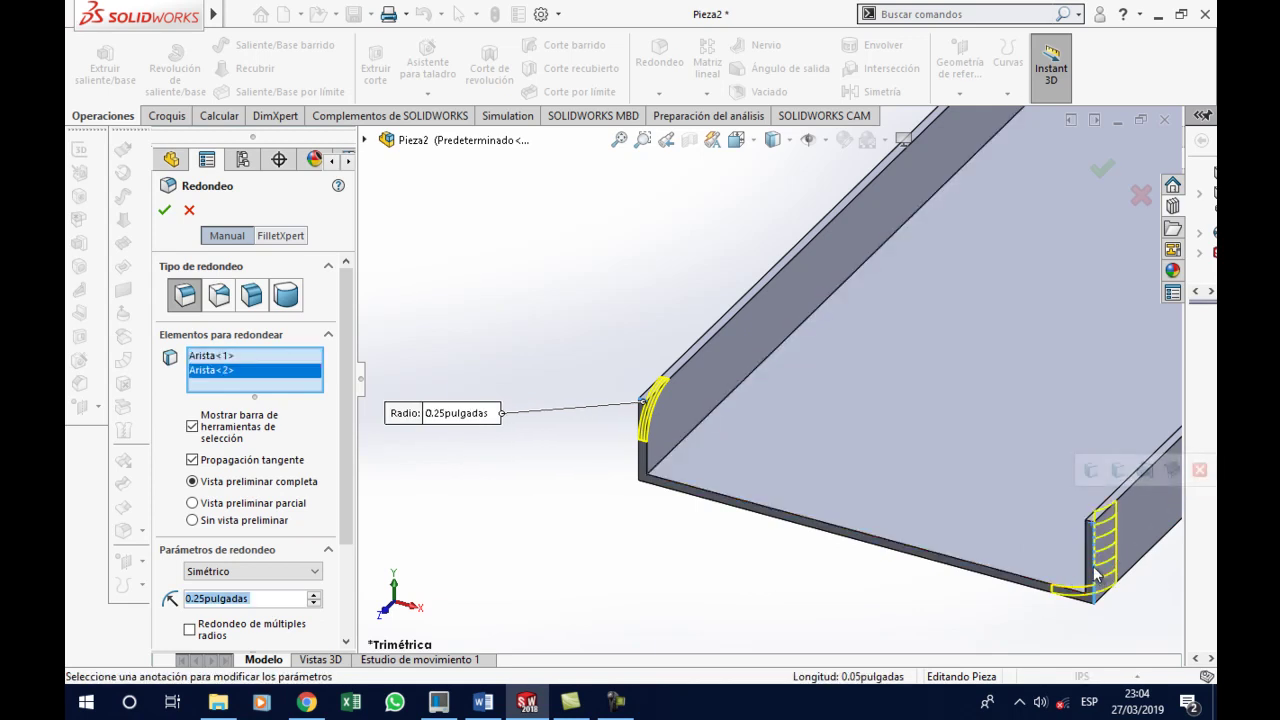
right_click(228, 373)
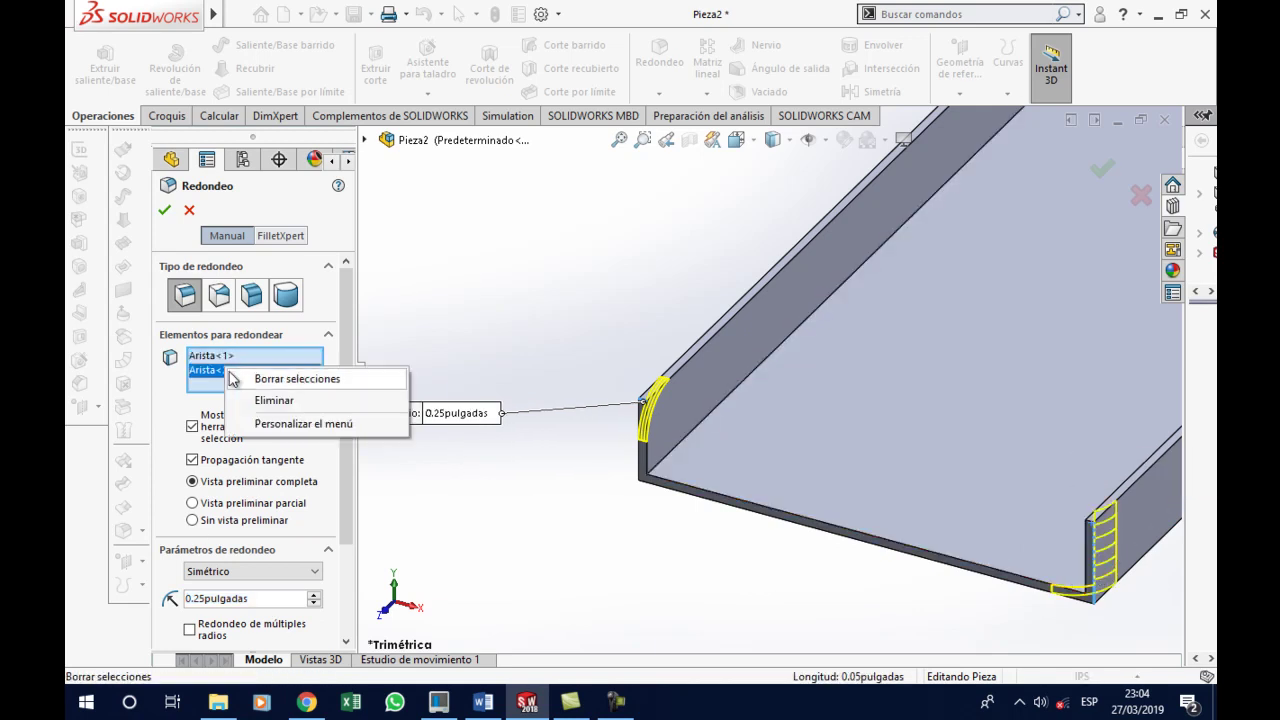
left_click(270, 400)
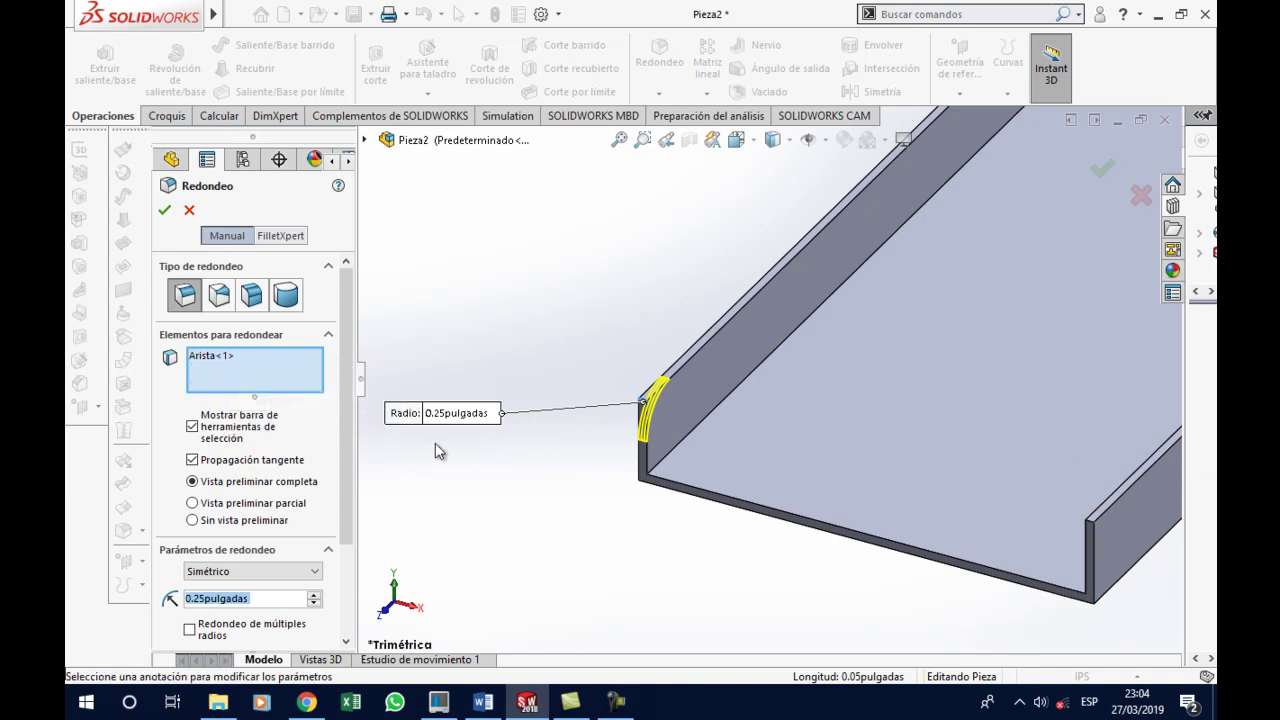
Add the remaining front and back wall-end edges and apply the 0.25 in fillet Redondeo1
left_click(1090, 528)
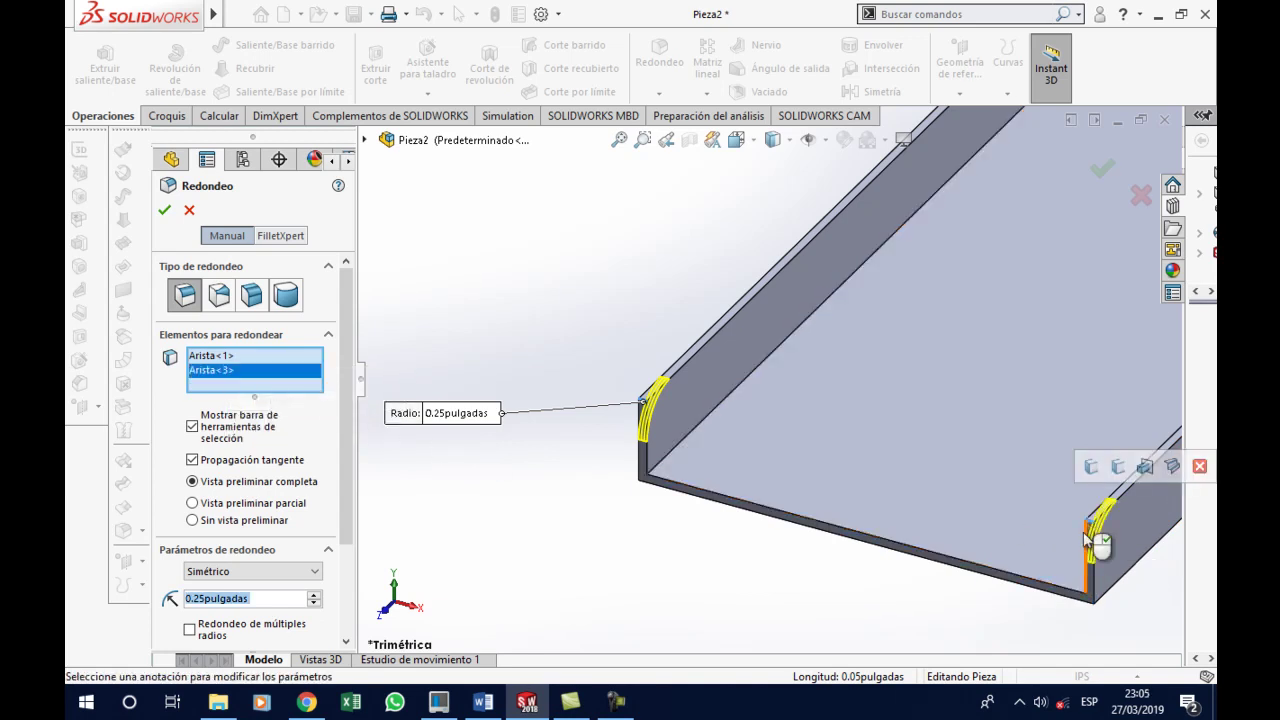
scroll(1046, 486, "up", 3)
scroll(939, 231, "down", 3)
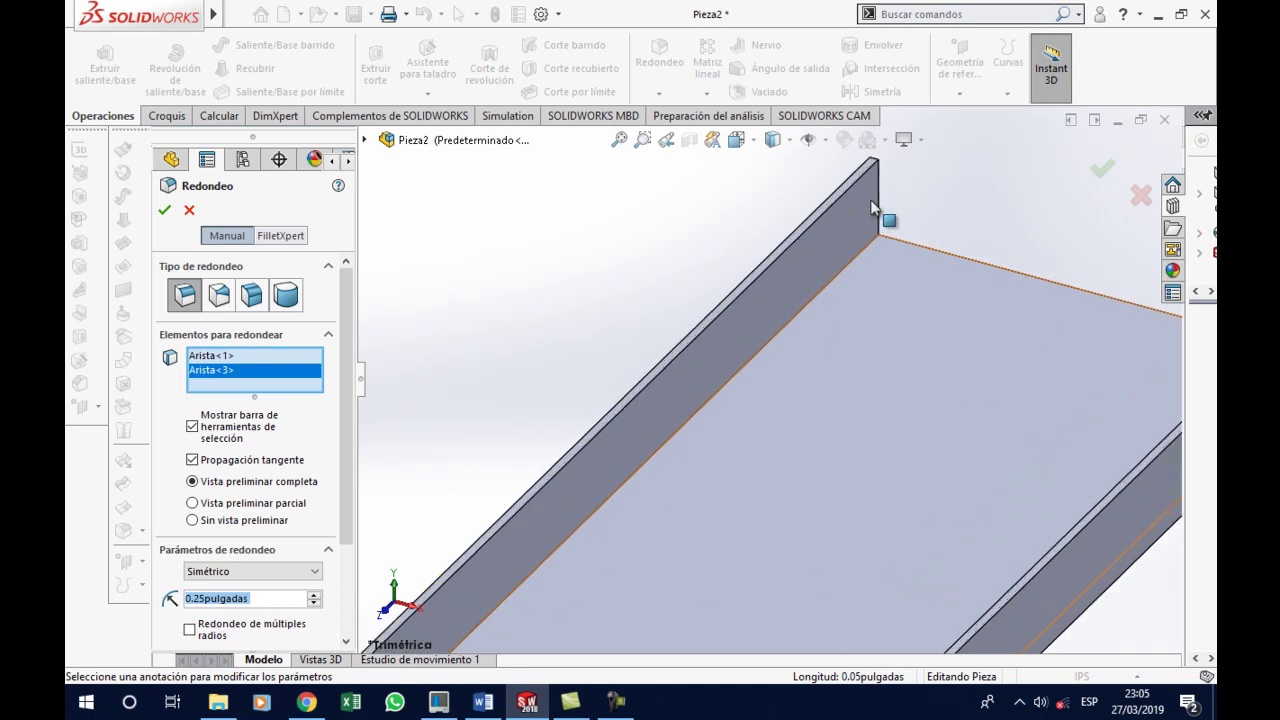
scroll(867, 182, "down", 2)
left_click(828, 193)
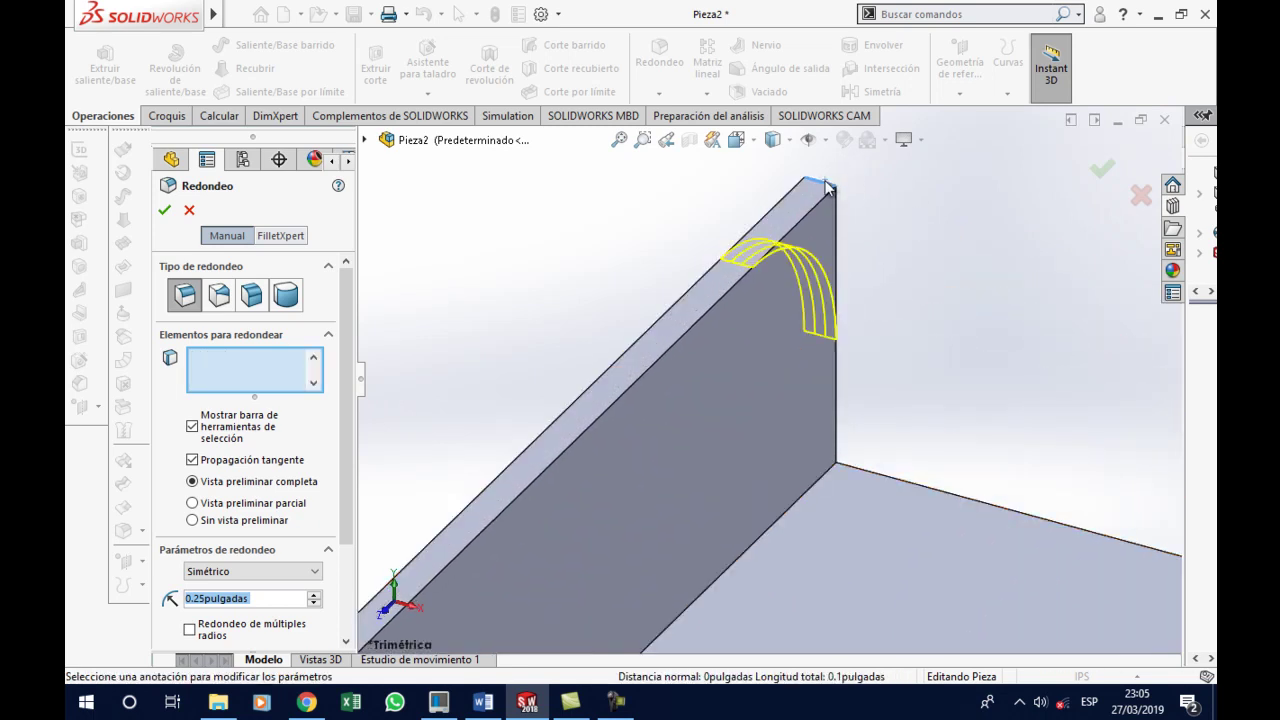
scroll(891, 360, "up", 3)
scroll(1000, 420, "down", 2)
scroll(1060, 420, "down", 3)
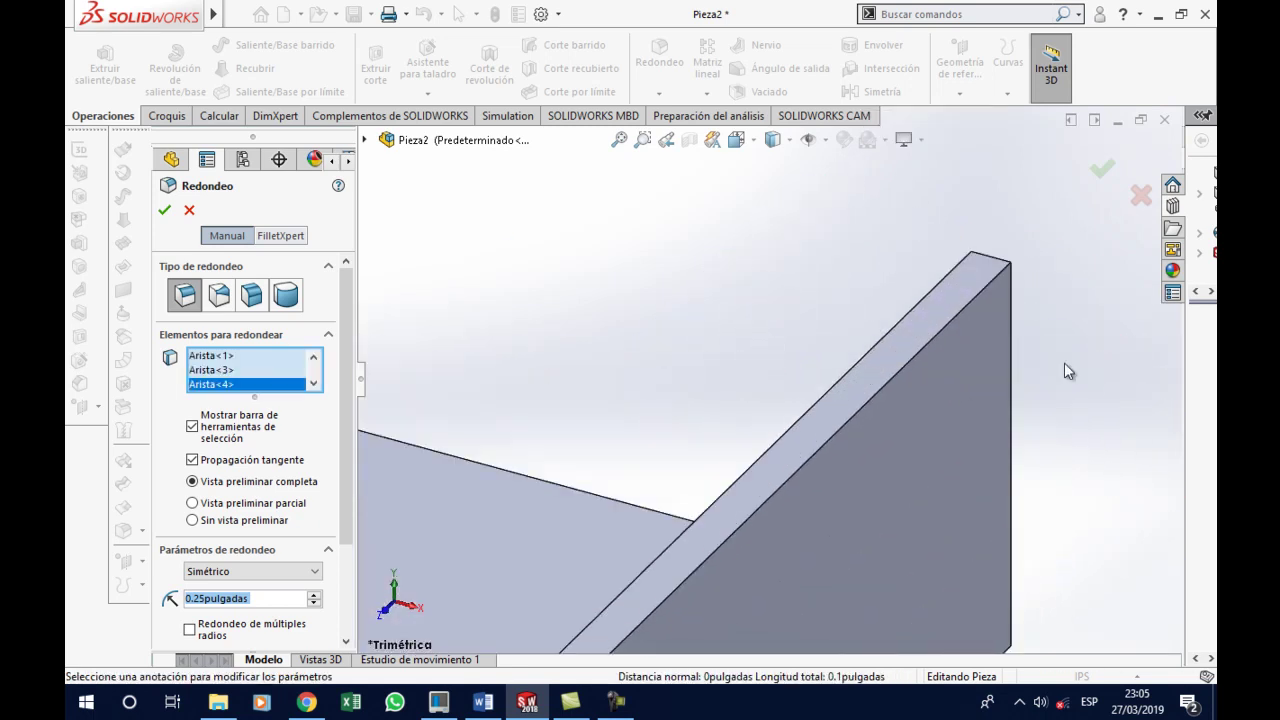
left_click(1005, 268)
scroll(1025, 410, "up", 2)
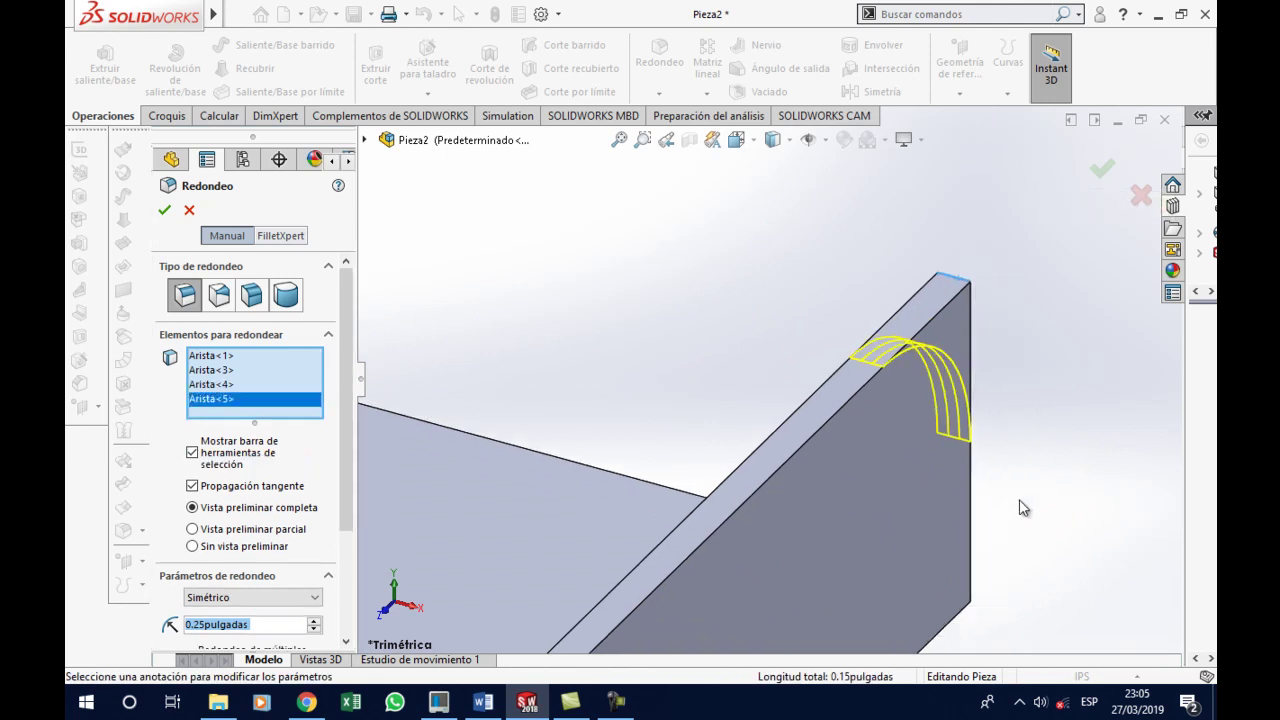
scroll(900, 508, "up", 3)
scroll(835, 507, "up", 3)
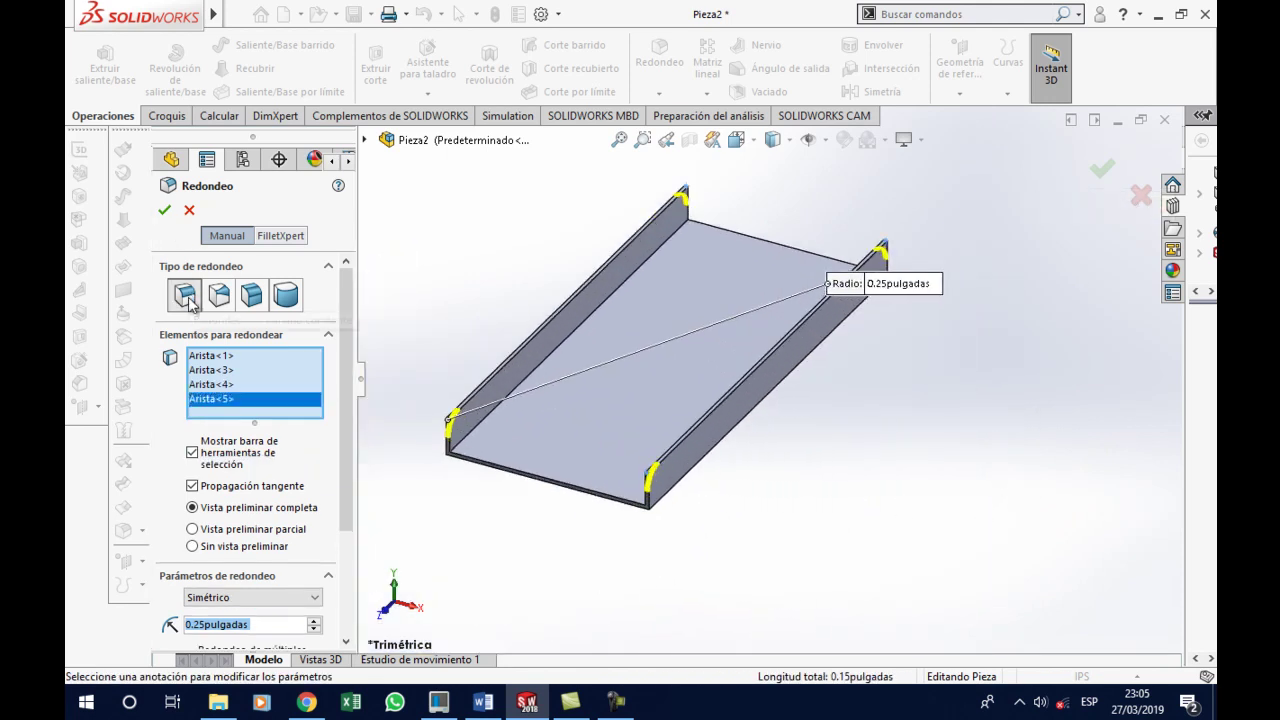
left_click(166, 212)
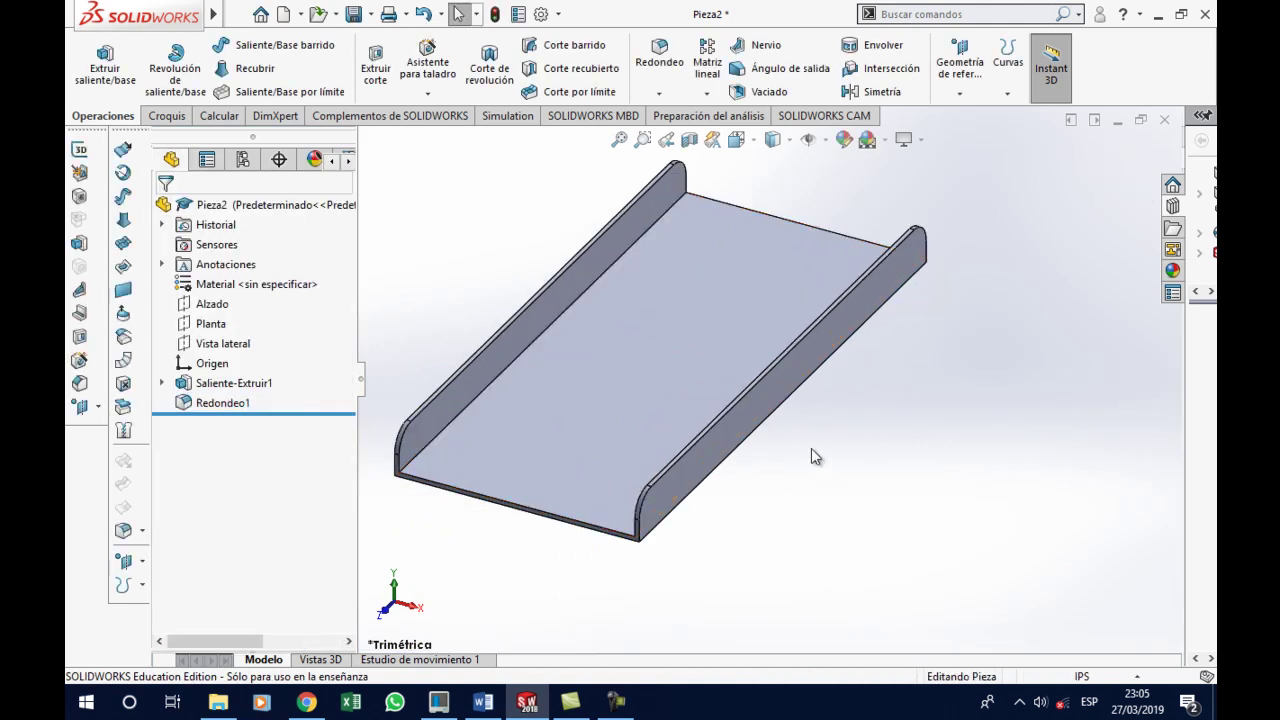
Compare the filleted part with the Word drawing and select the right flange face
left_click(481, 703)
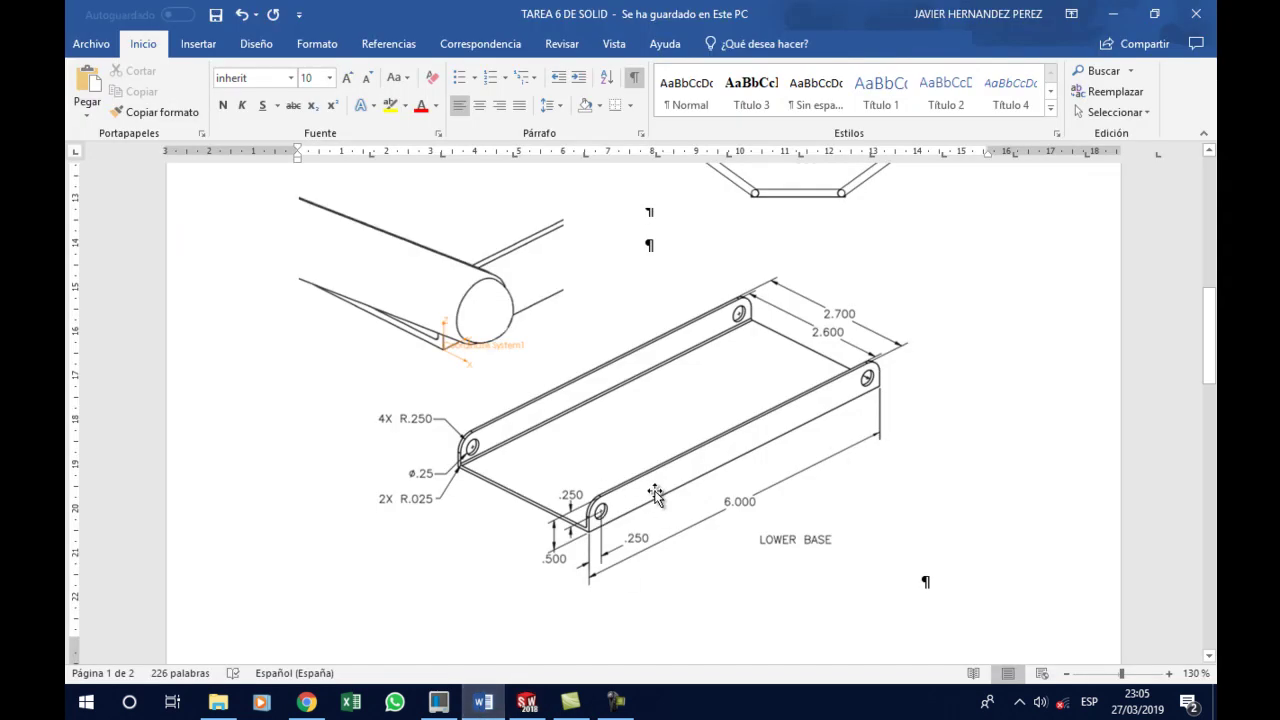
left_click(527, 703)
left_click(768, 442)
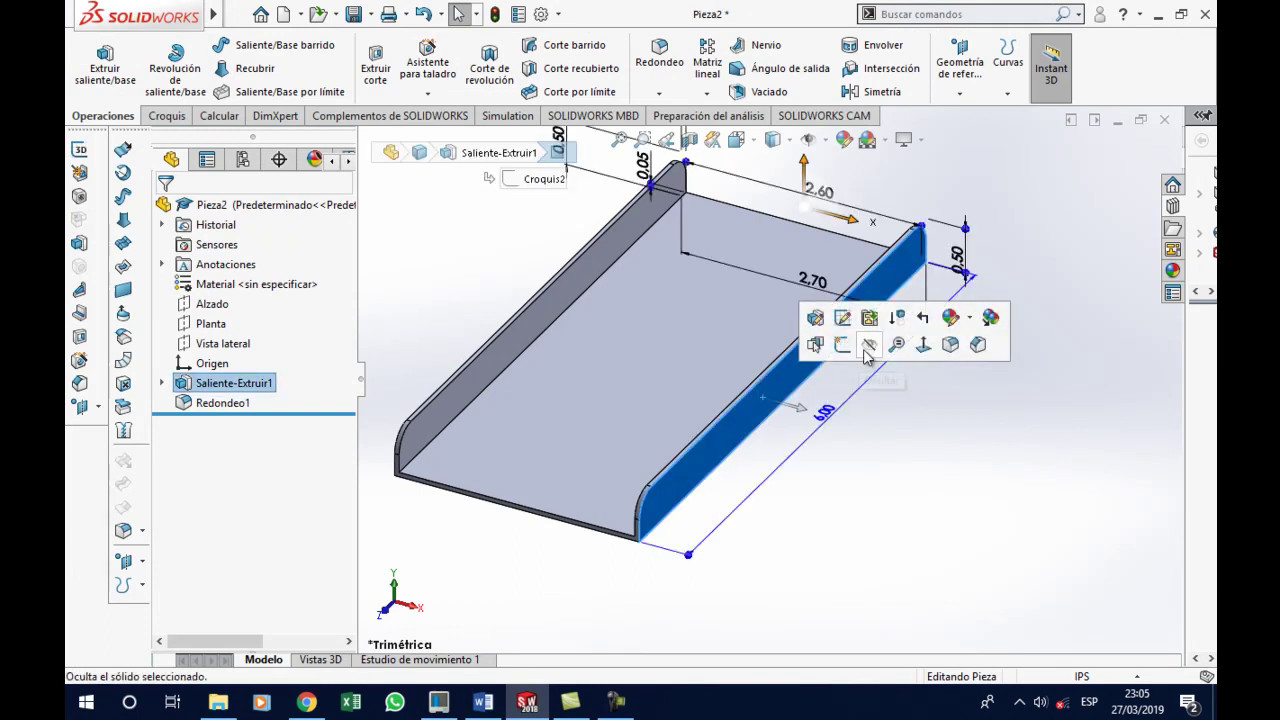
Start a sketch on the flange face, view it Normal To, and draw two circles near the rounded ends
left_click(820, 340)
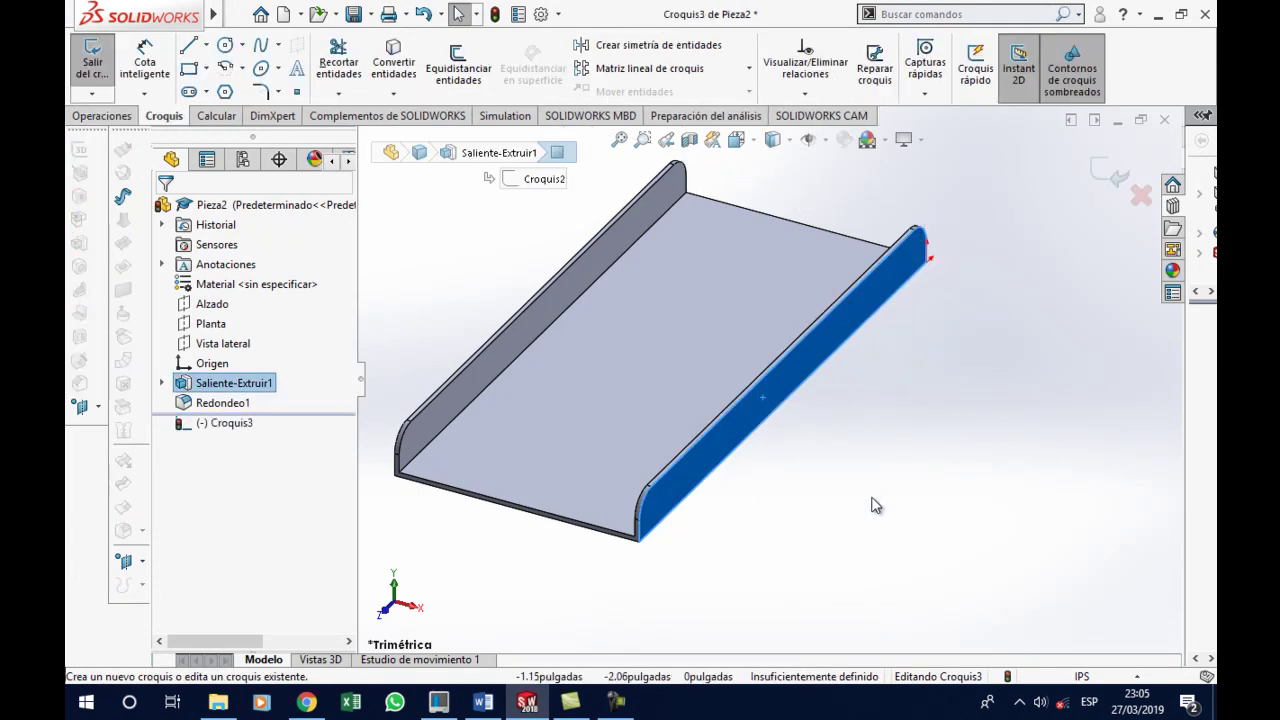
key("ctrl+8")
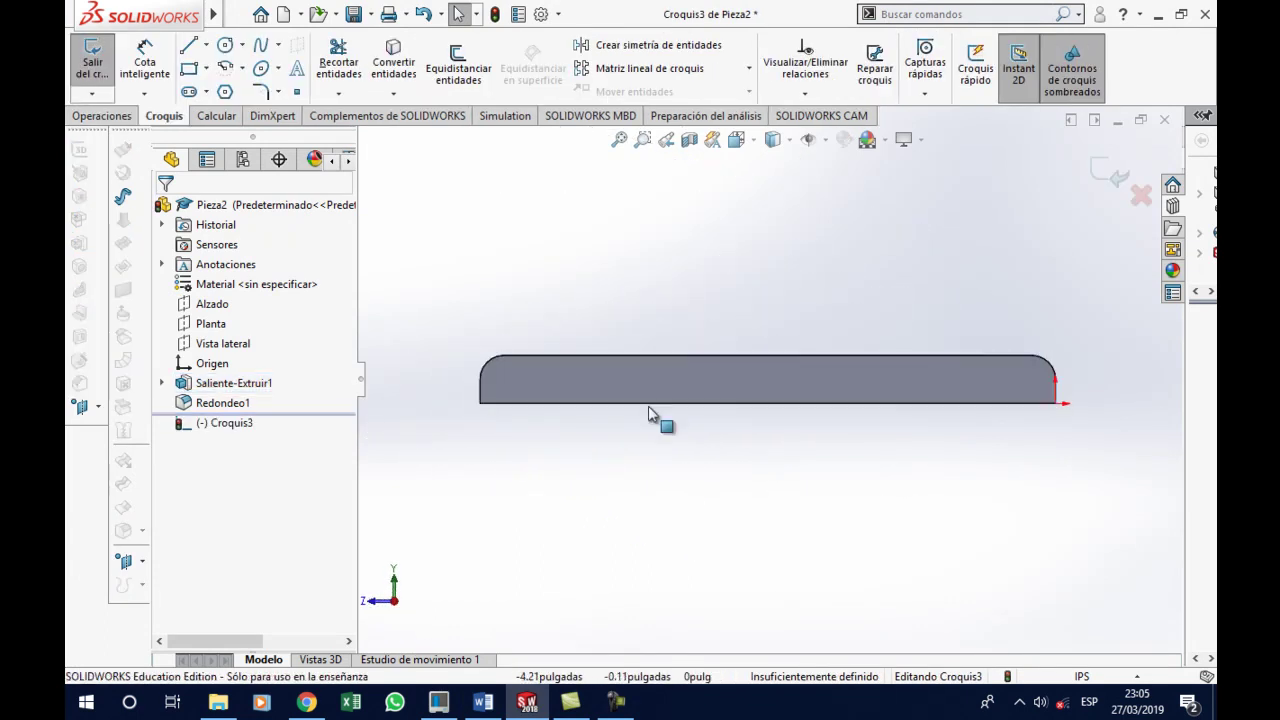
left_click(228, 47)
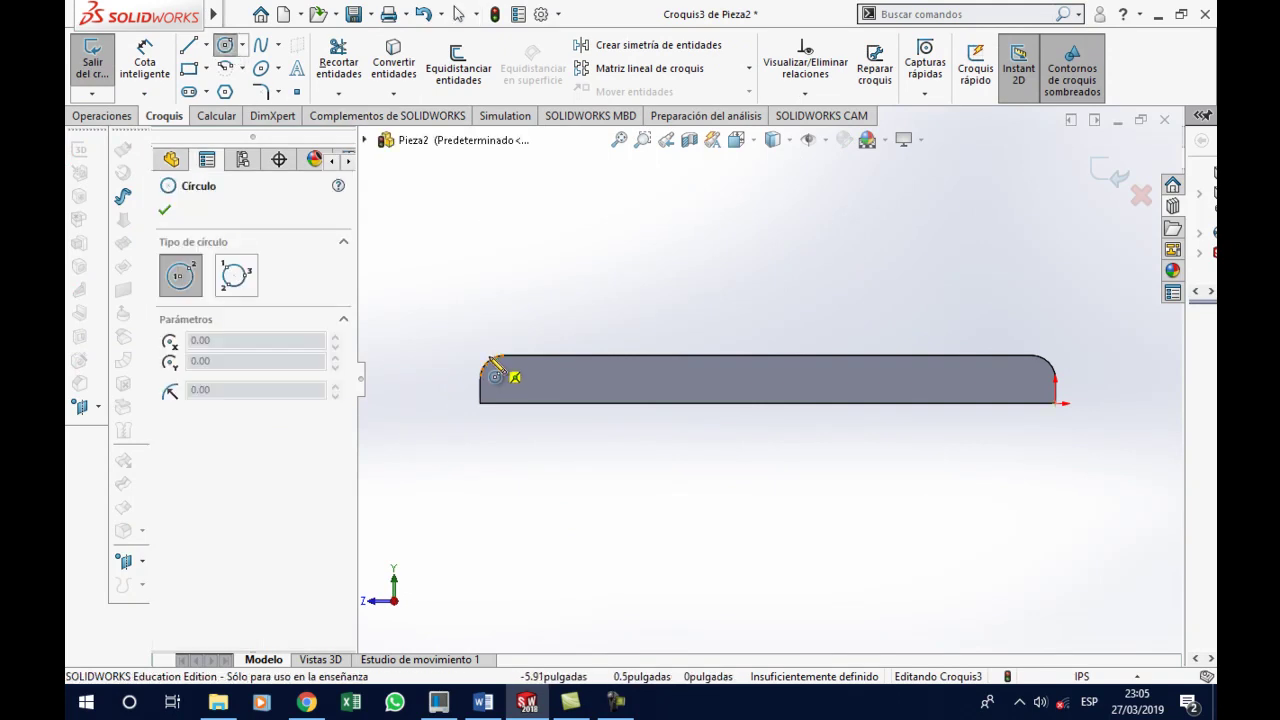
scroll(500, 375, "down", 3)
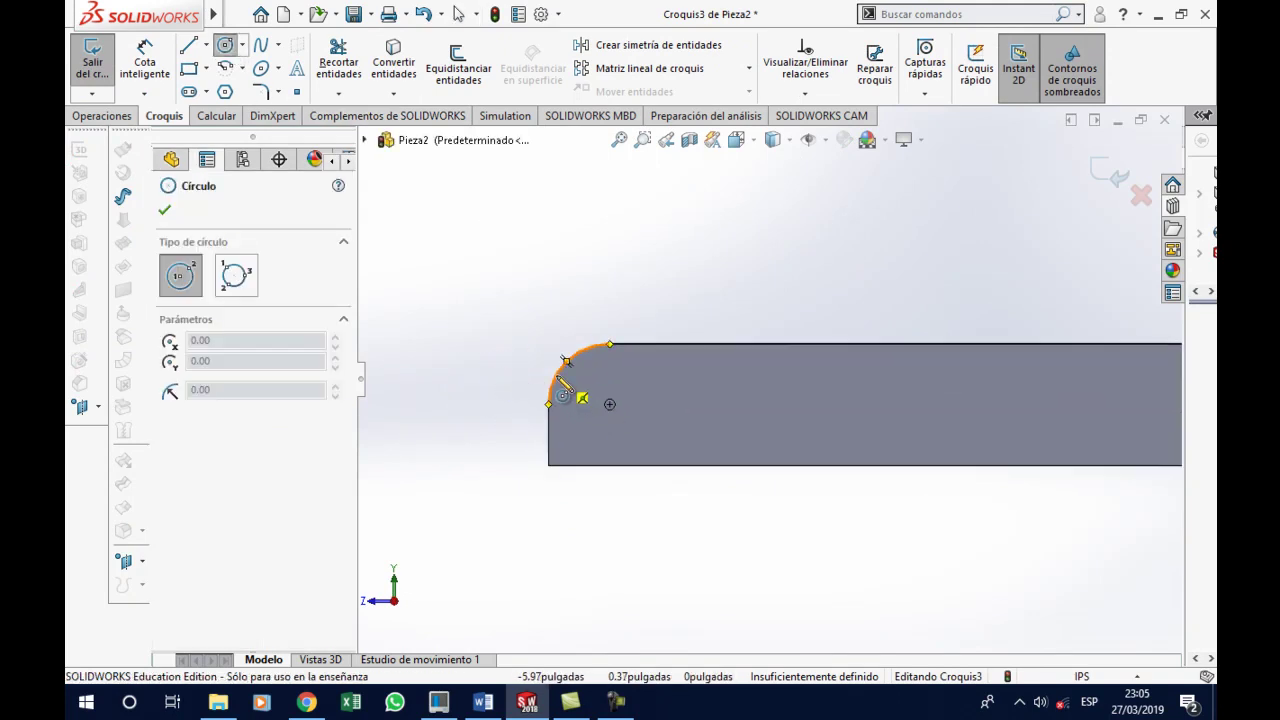
left_click(608, 404)
left_click(625, 419)
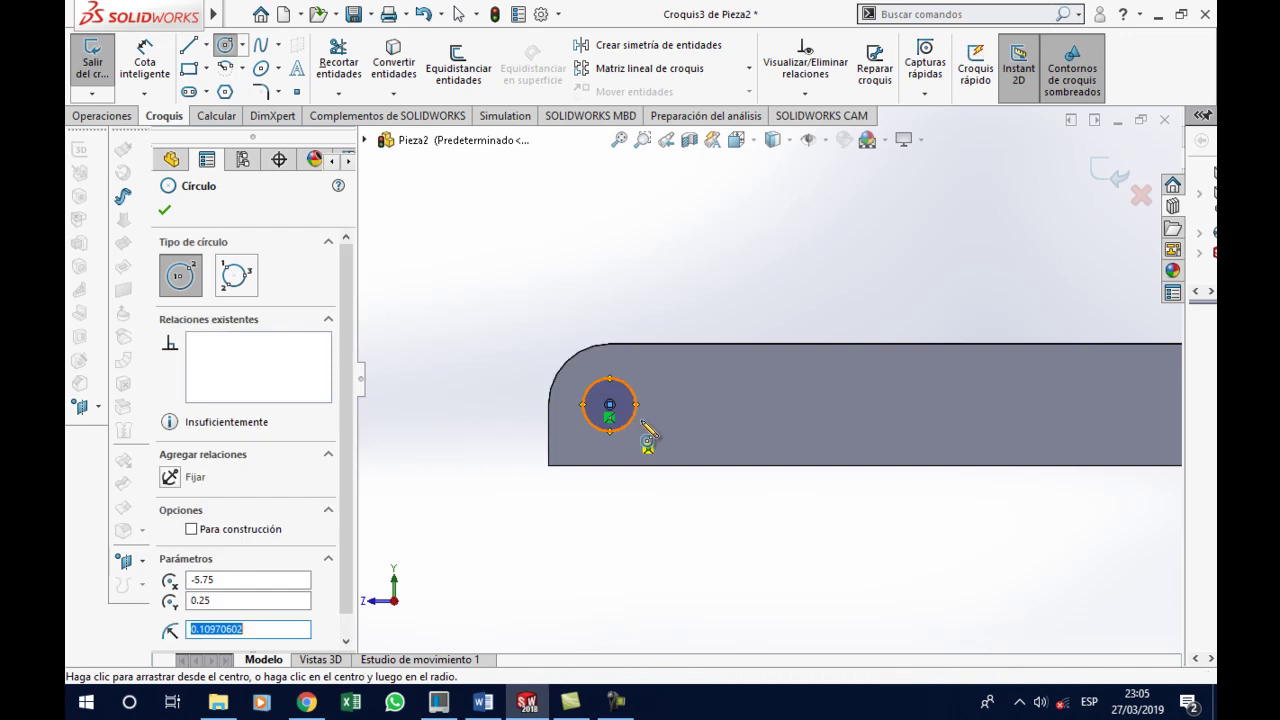
scroll(697, 420, "up", 3)
scroll(850, 418, "up", 2)
scroll(1063, 386, "down", 2)
scroll(977, 408, "down", 2)
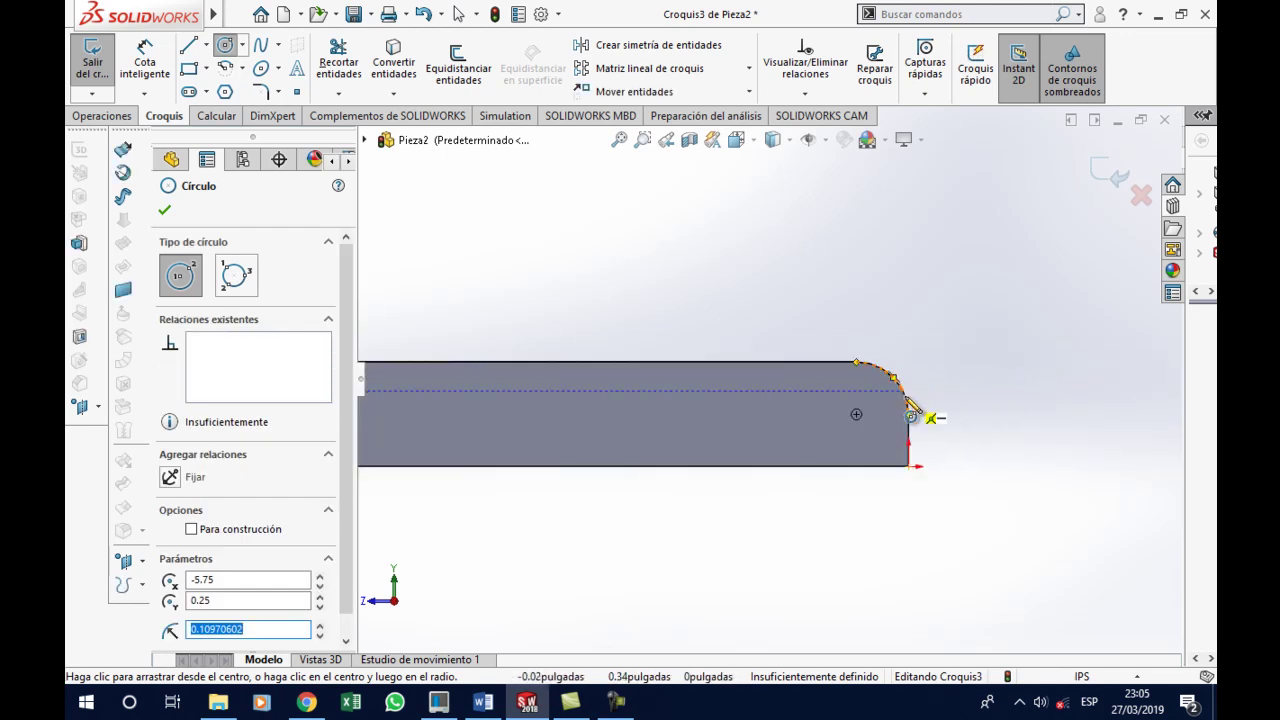
left_click(856, 414)
left_click(856, 440)
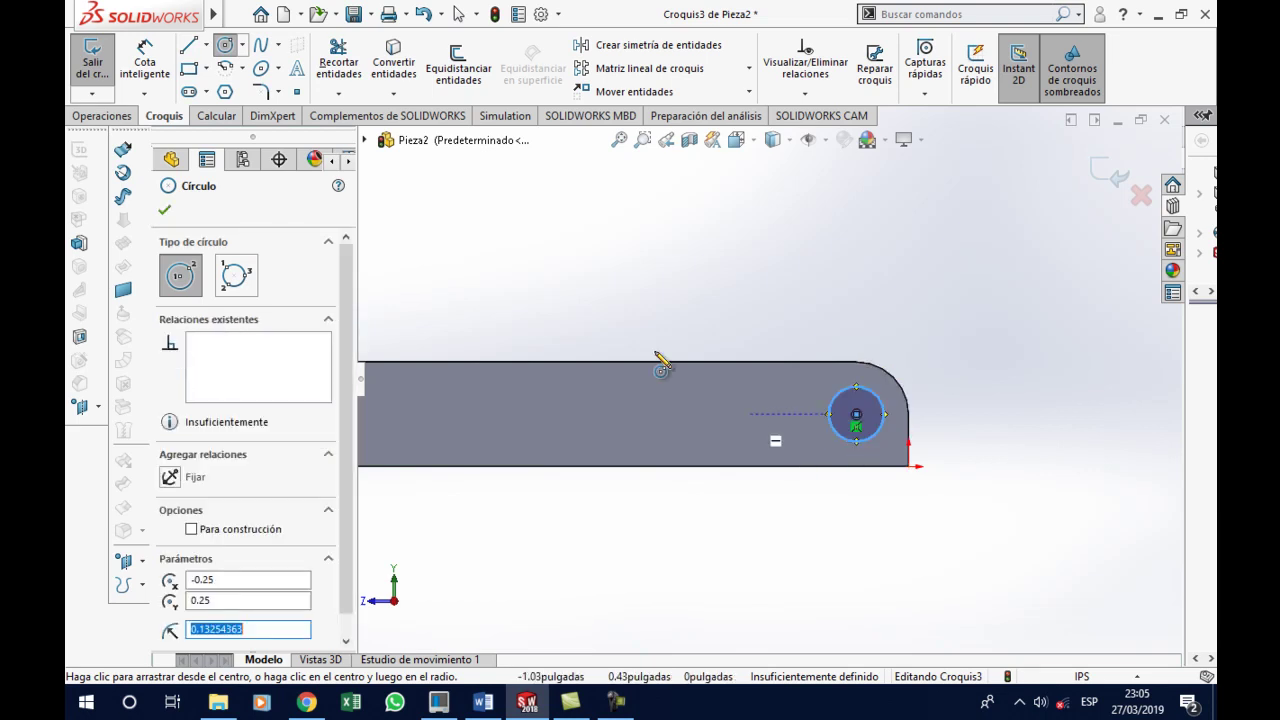
key("Escape")
Dimension both circles to 0.25 diameter, fully defining Croquis3
left_click(834, 391)
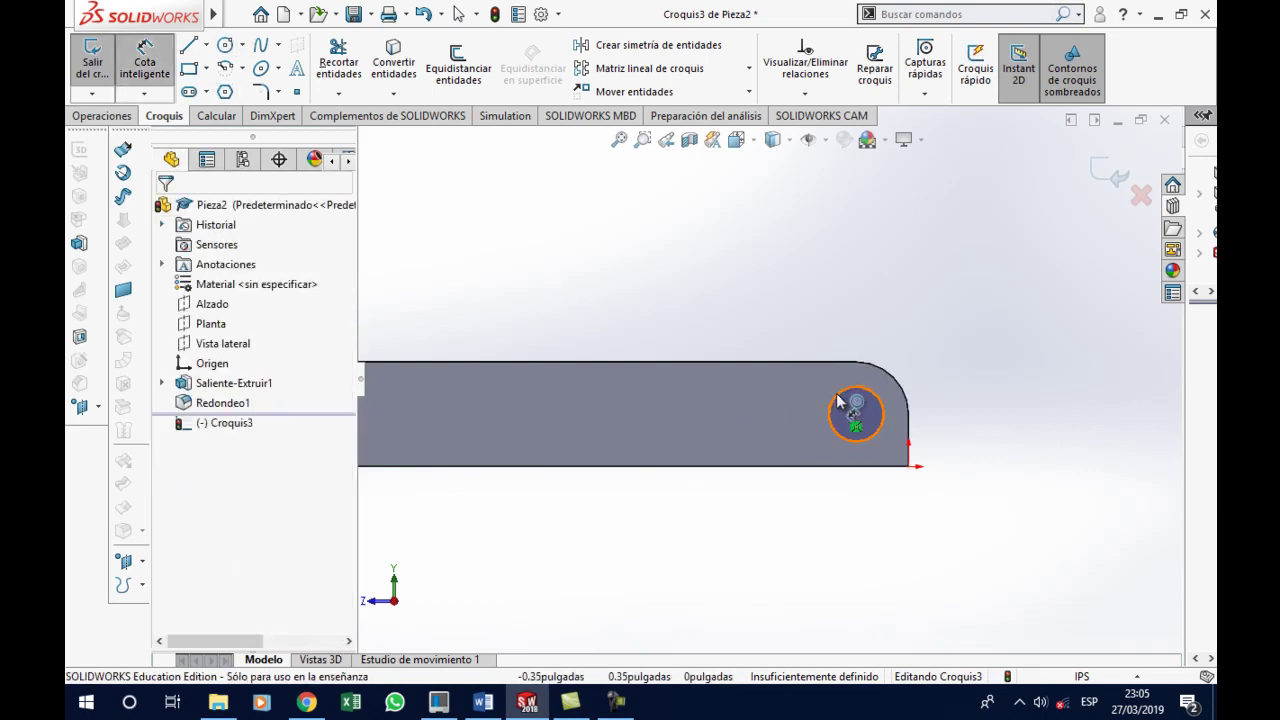
left_click(829, 310)
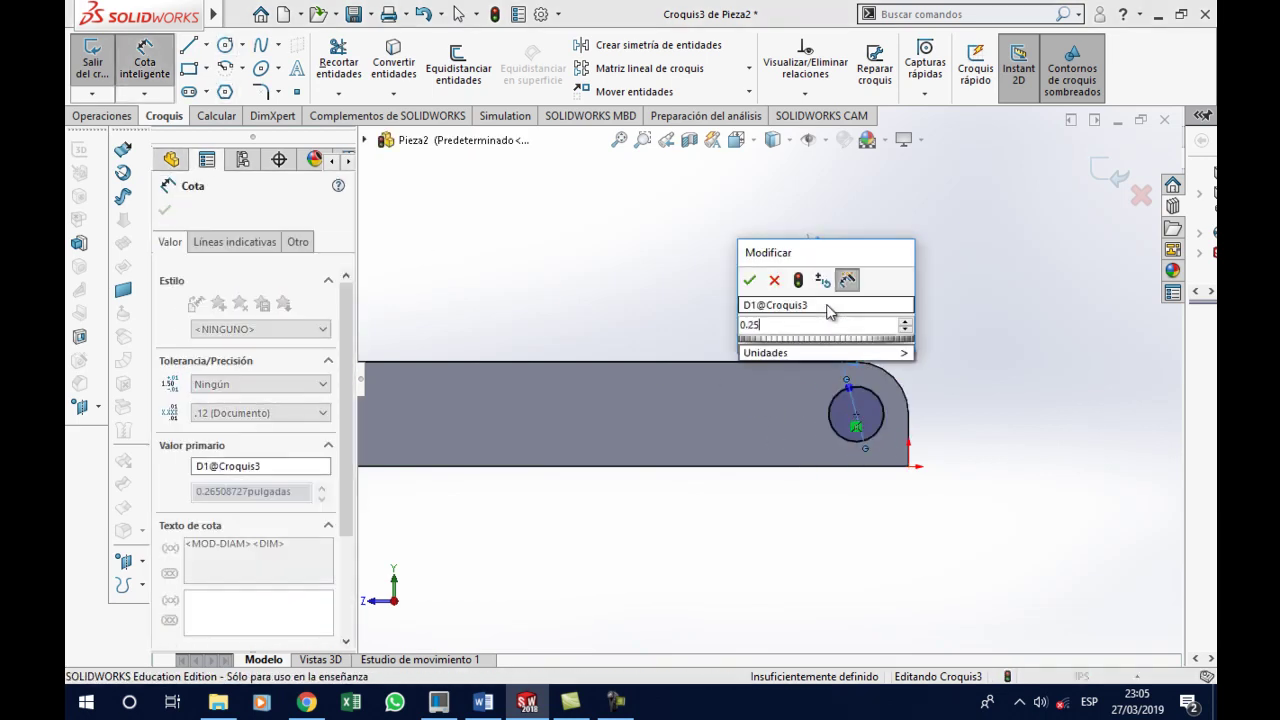
key("Return")
scroll(775, 390, "up", 3)
scroll(740, 405, "up", 2)
scroll(500, 393, "down", 4)
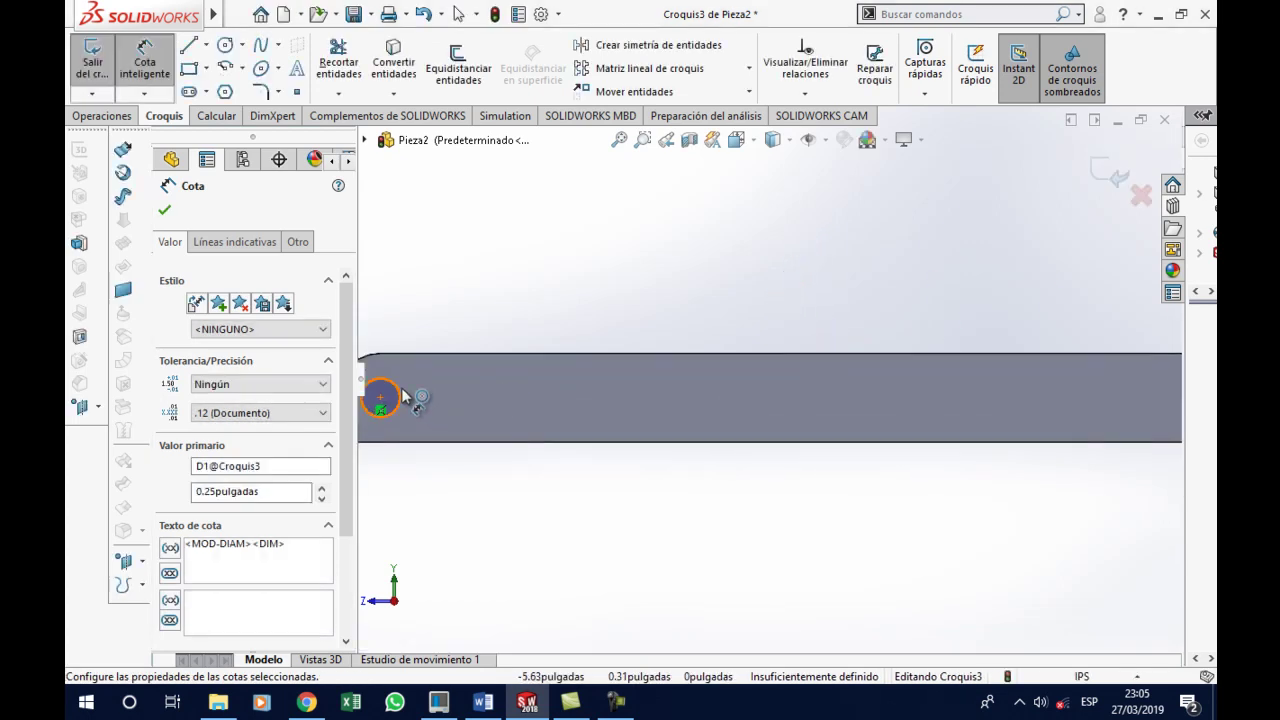
left_click(405, 397)
left_click(474, 300)
type("0.25")
key("Return")
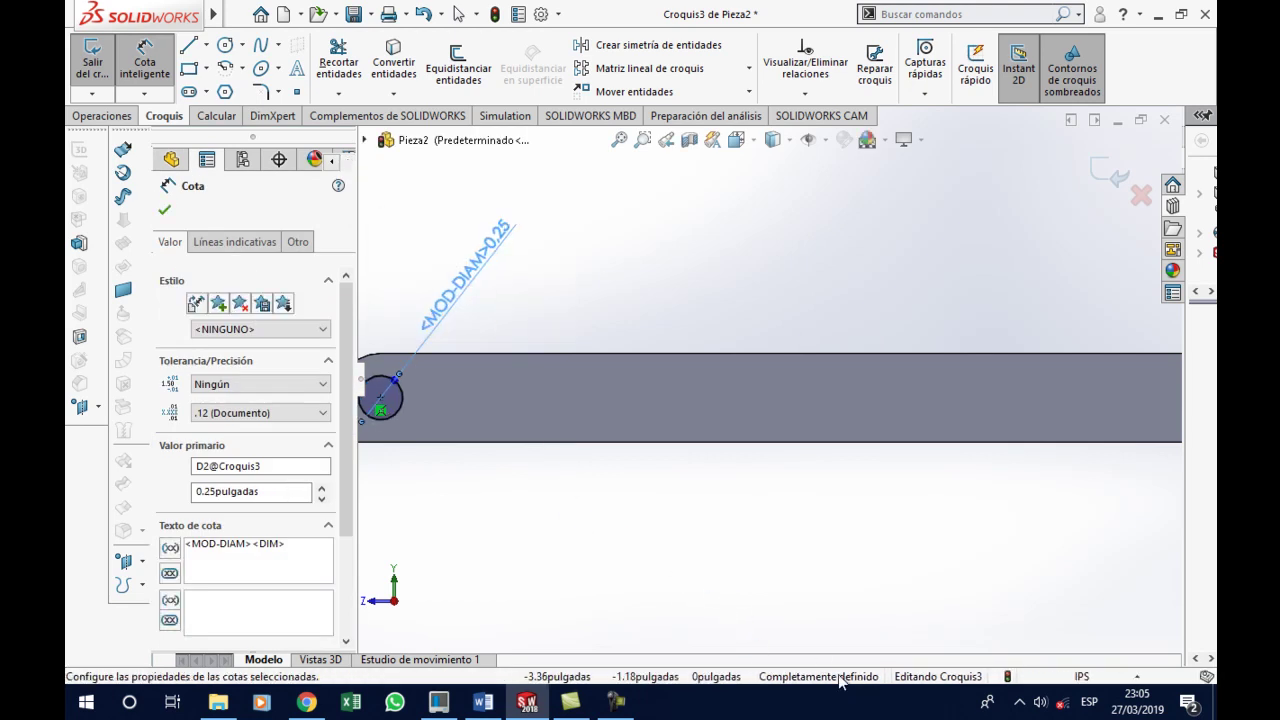
left_click(101, 115)
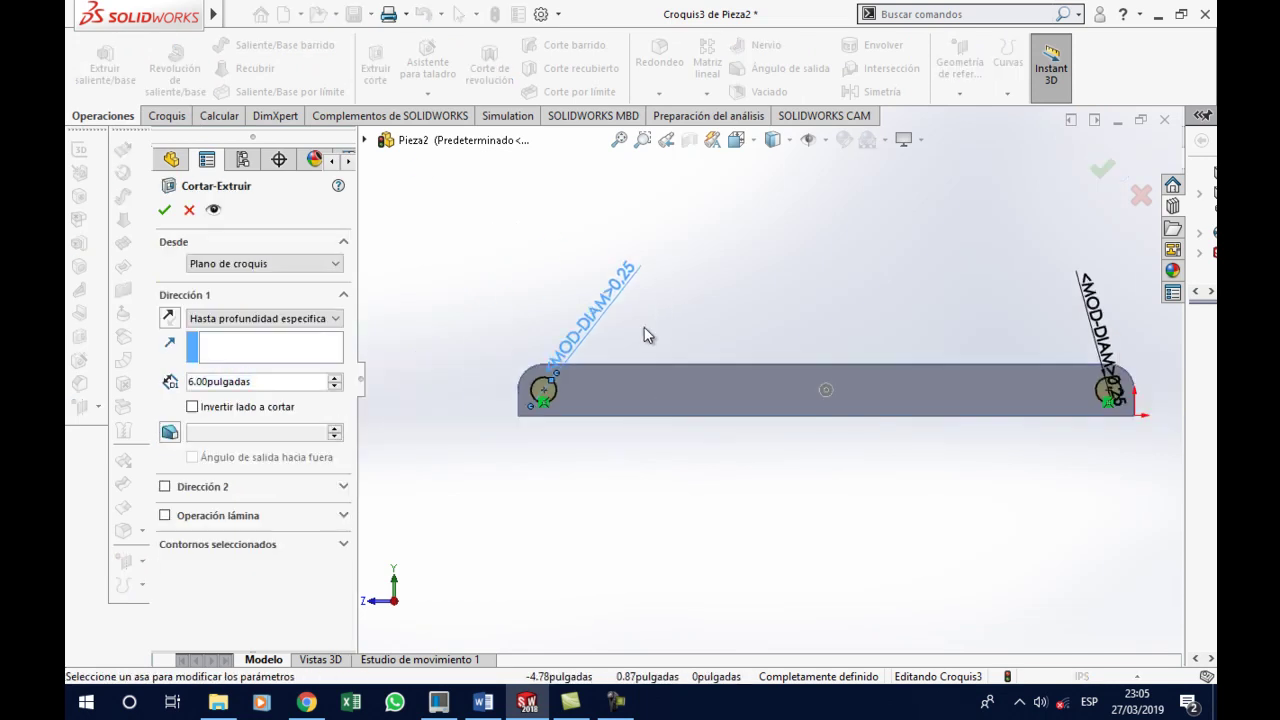
Make the hole cut go through all of the part and accept Cortar-Extruir1
key("ctrl+7")
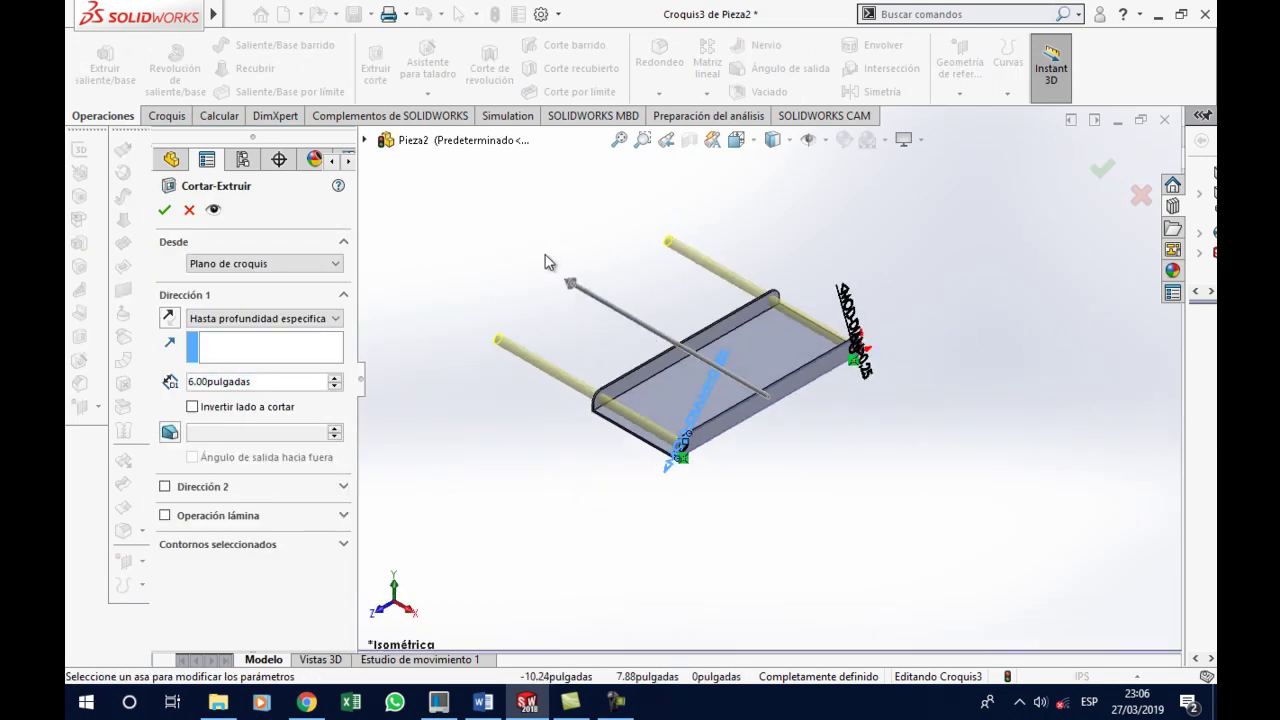
left_click(335, 318)
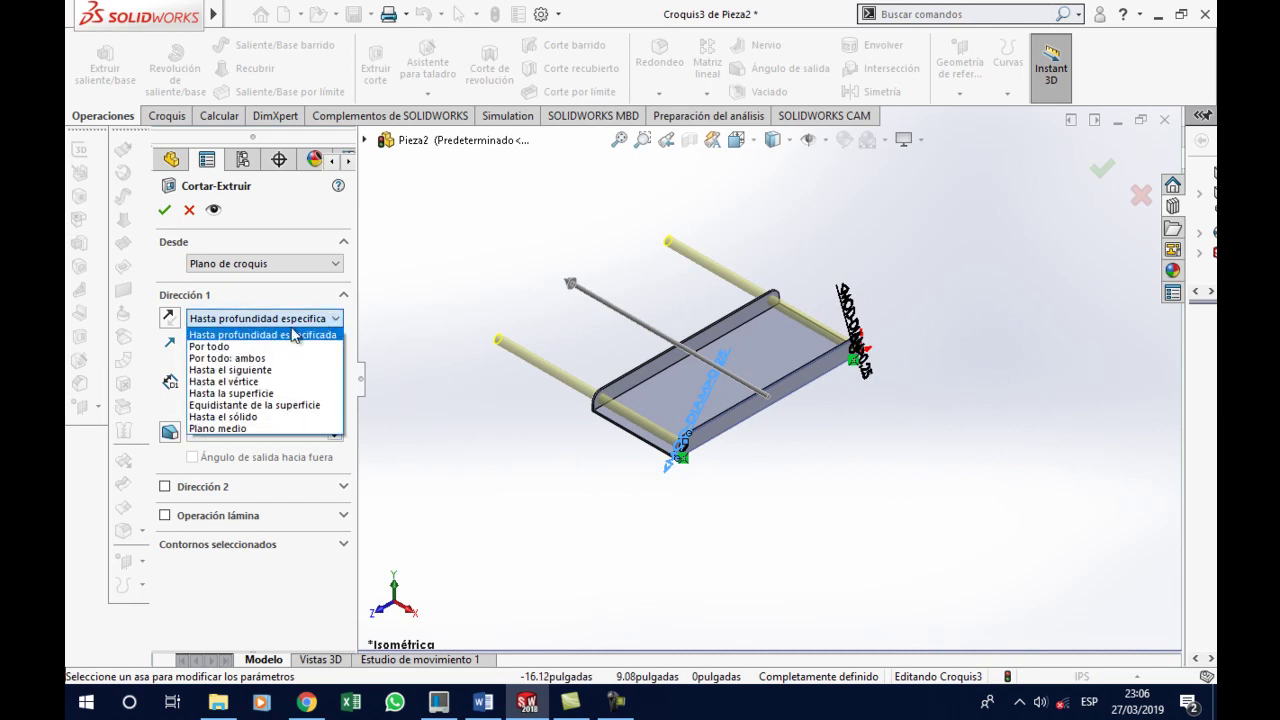
left_click(272, 346)
left_click(161, 210)
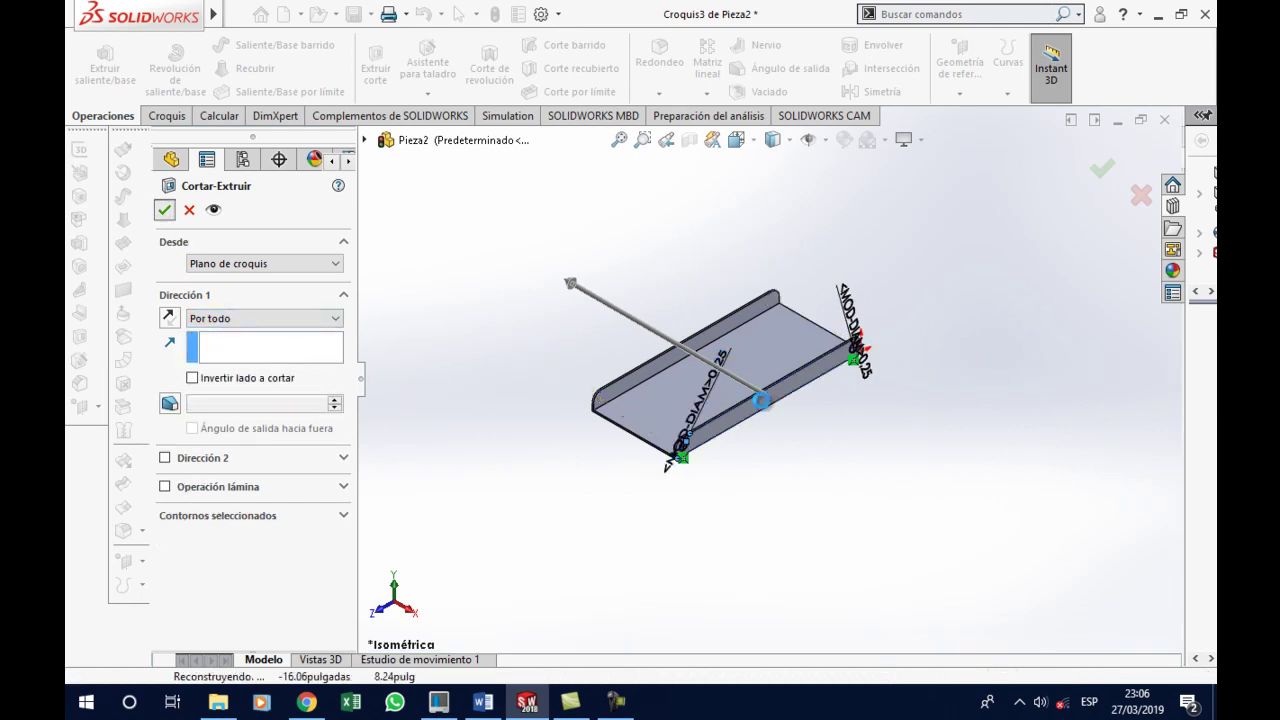
Assign AISI 1020 steel from the Acero materials to the part
scroll(703, 355, "down", 3)
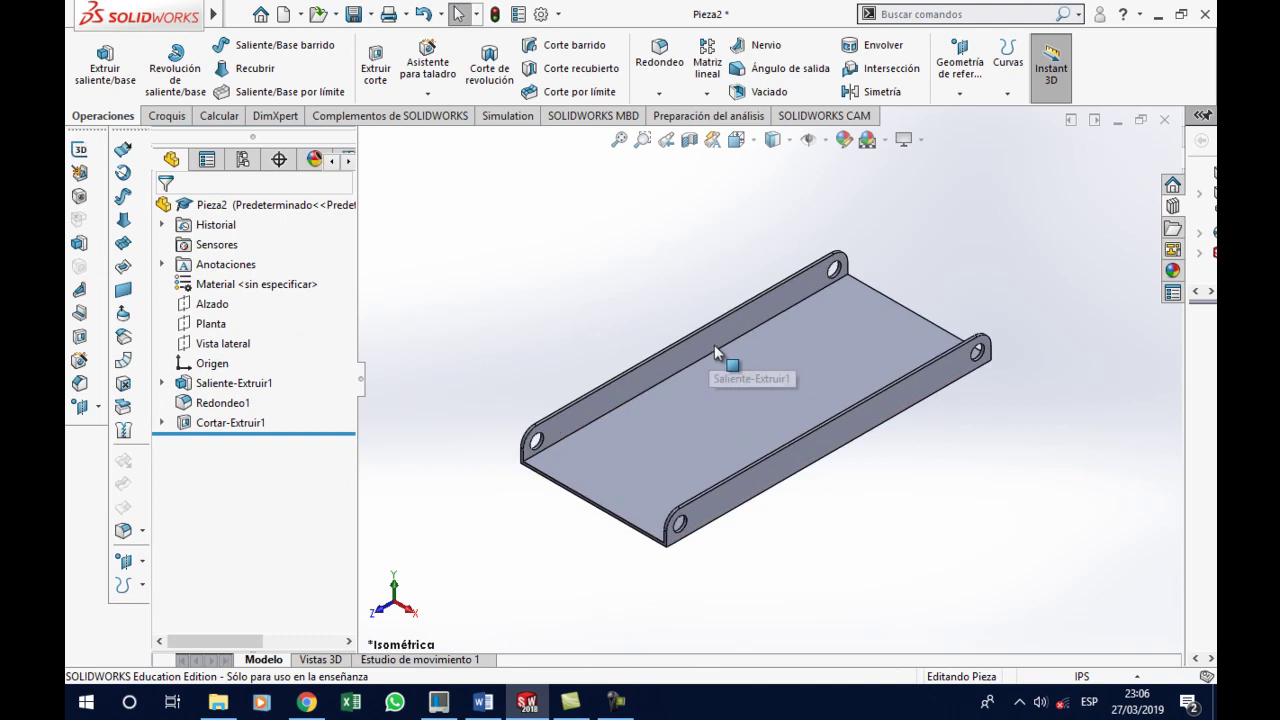
right_click(295, 291)
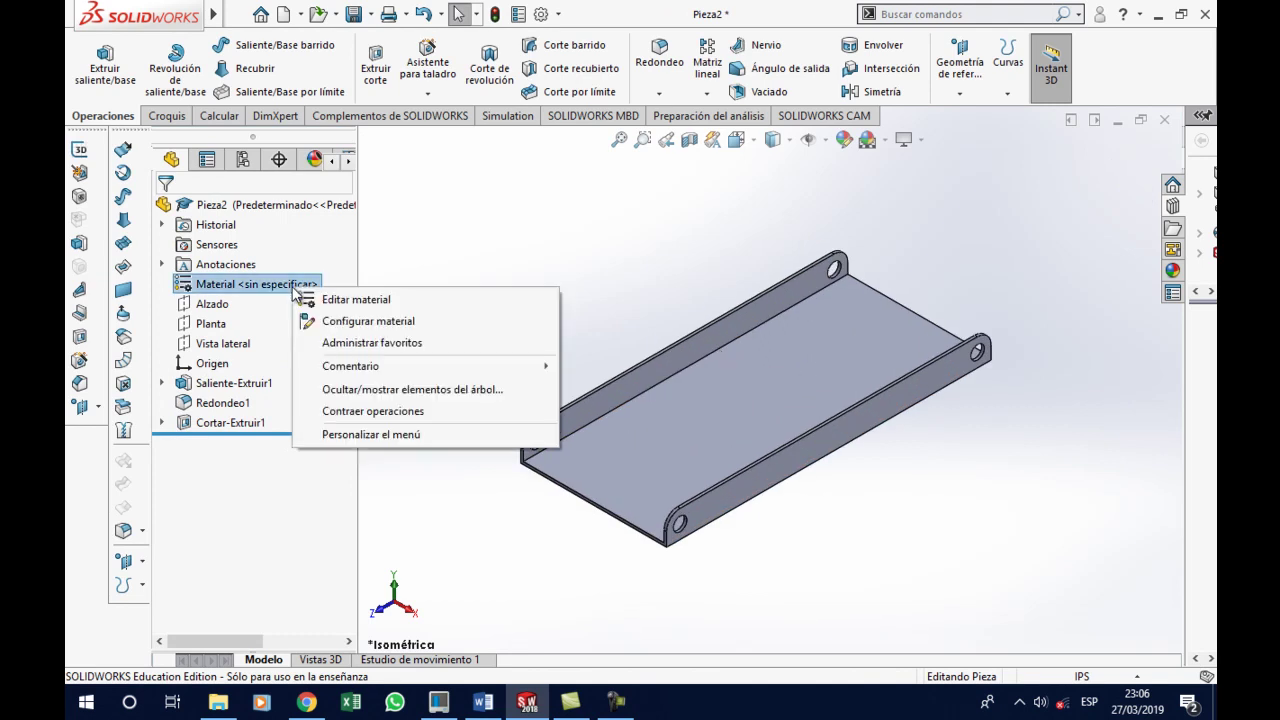
left_click(350, 302)
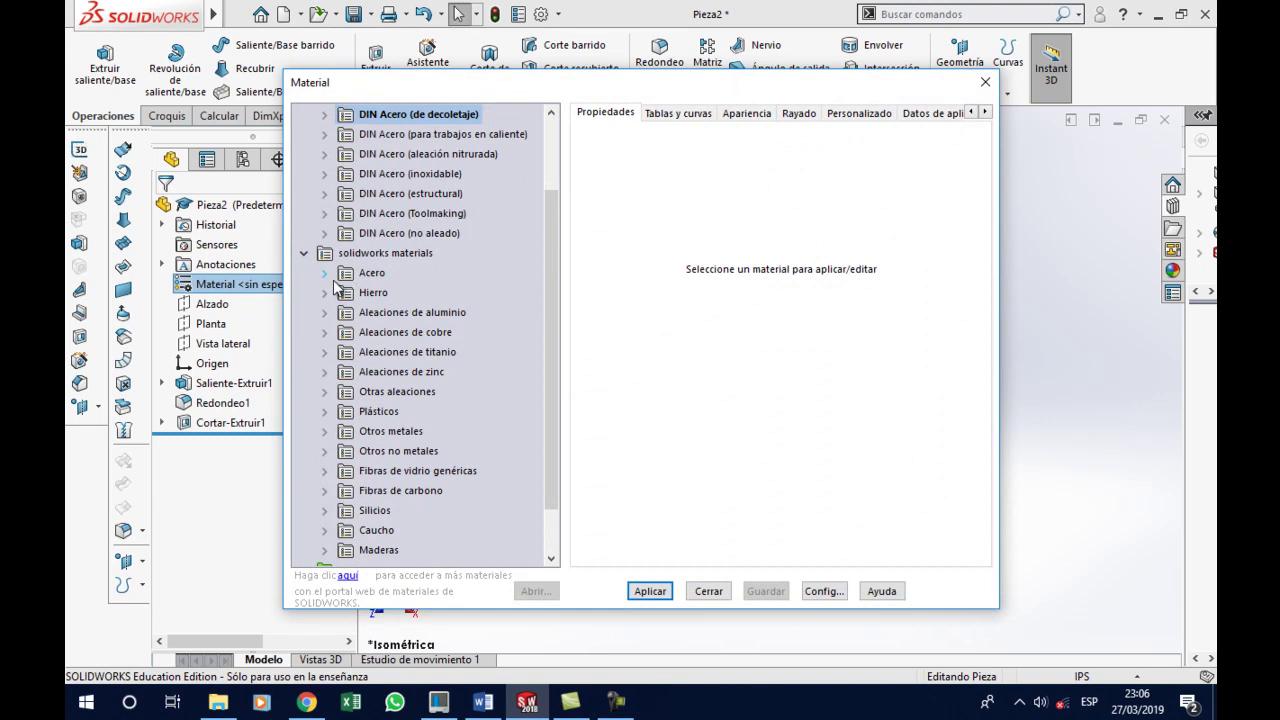
left_click(325, 273)
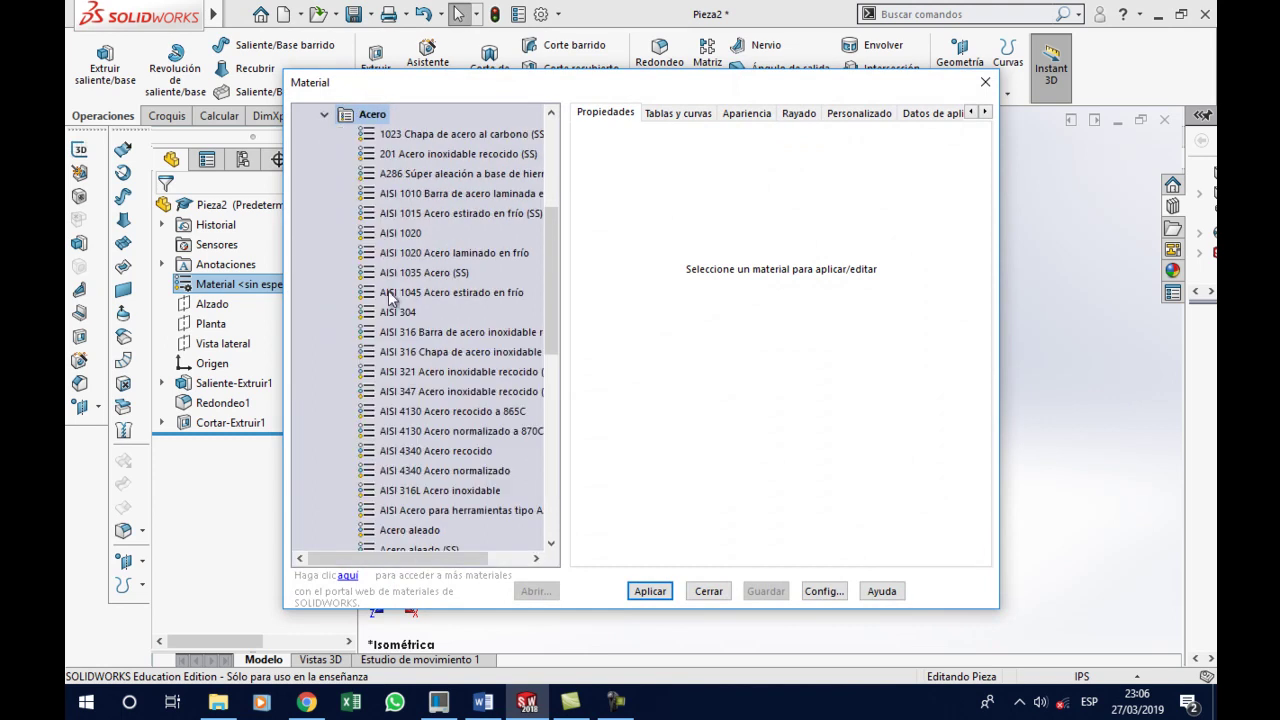
left_click(420, 233)
left_click(650, 591)
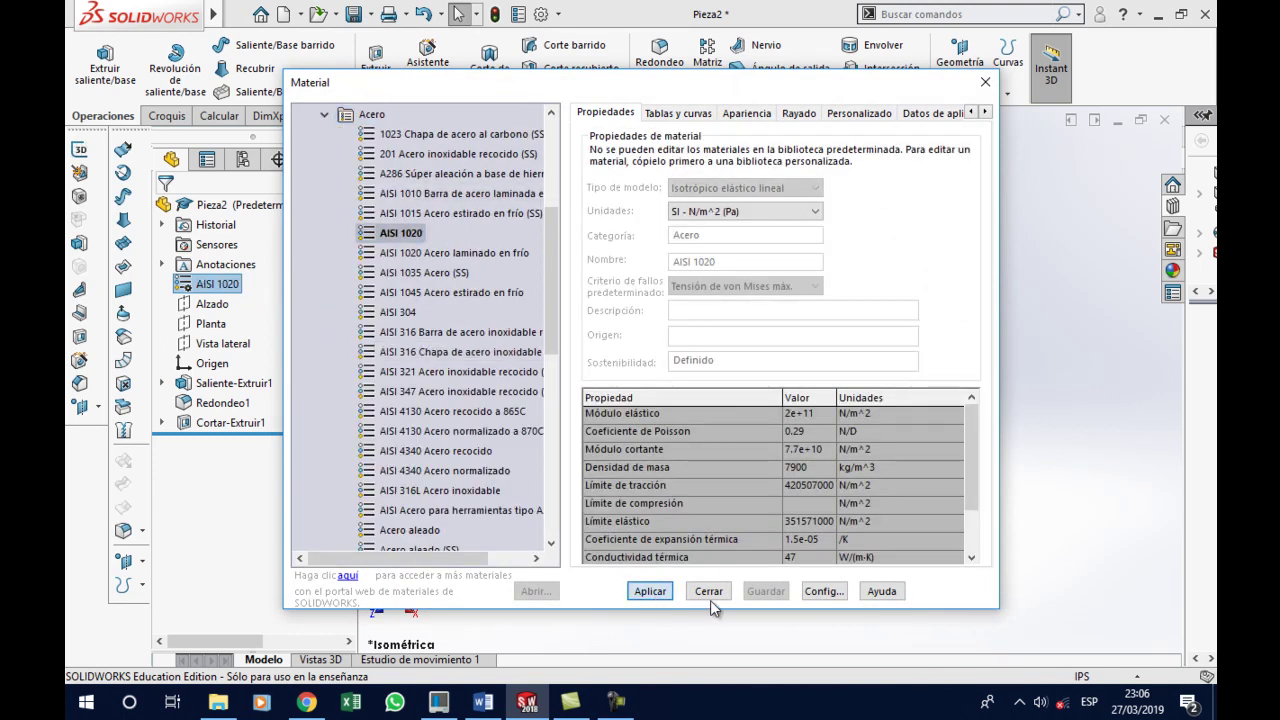
left_click(708, 591)
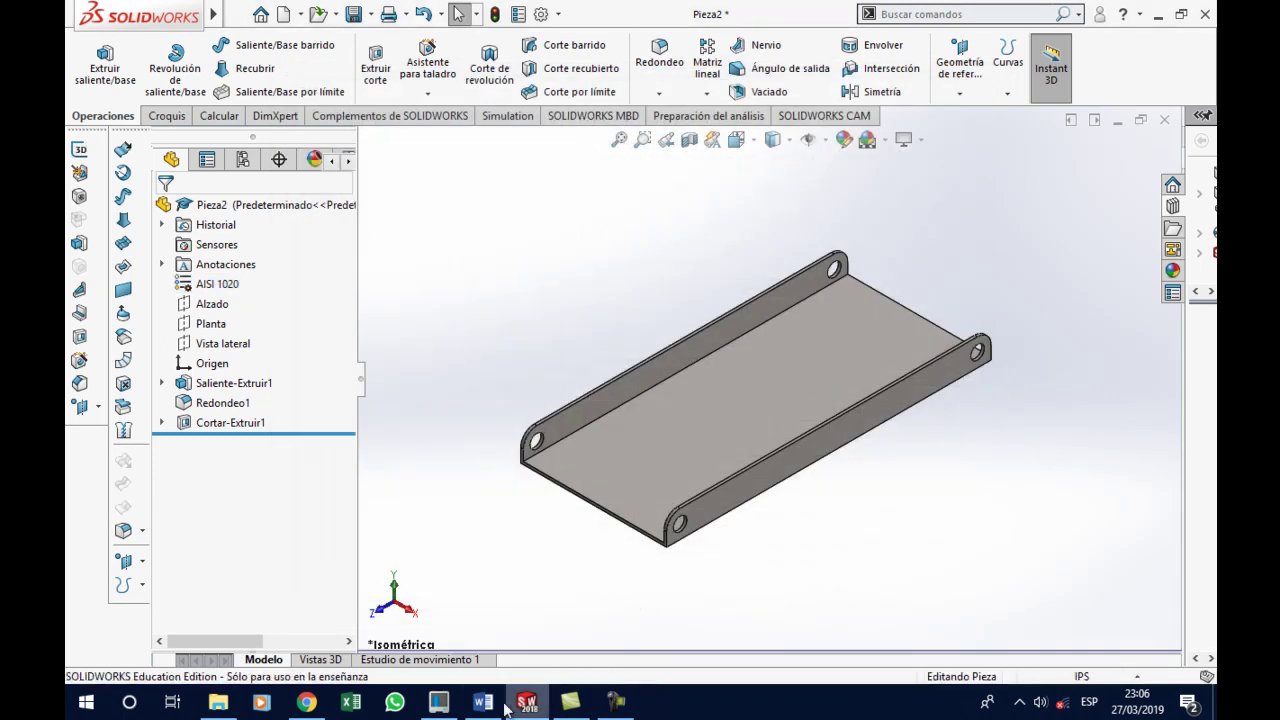
left_click(490, 703)
Scroll through the Word assignment's question and drawings, then return to the Pieza2 part in SOLIDWORKS
scroll(583, 488, "up", 2)
scroll(583, 488, "up", 2)
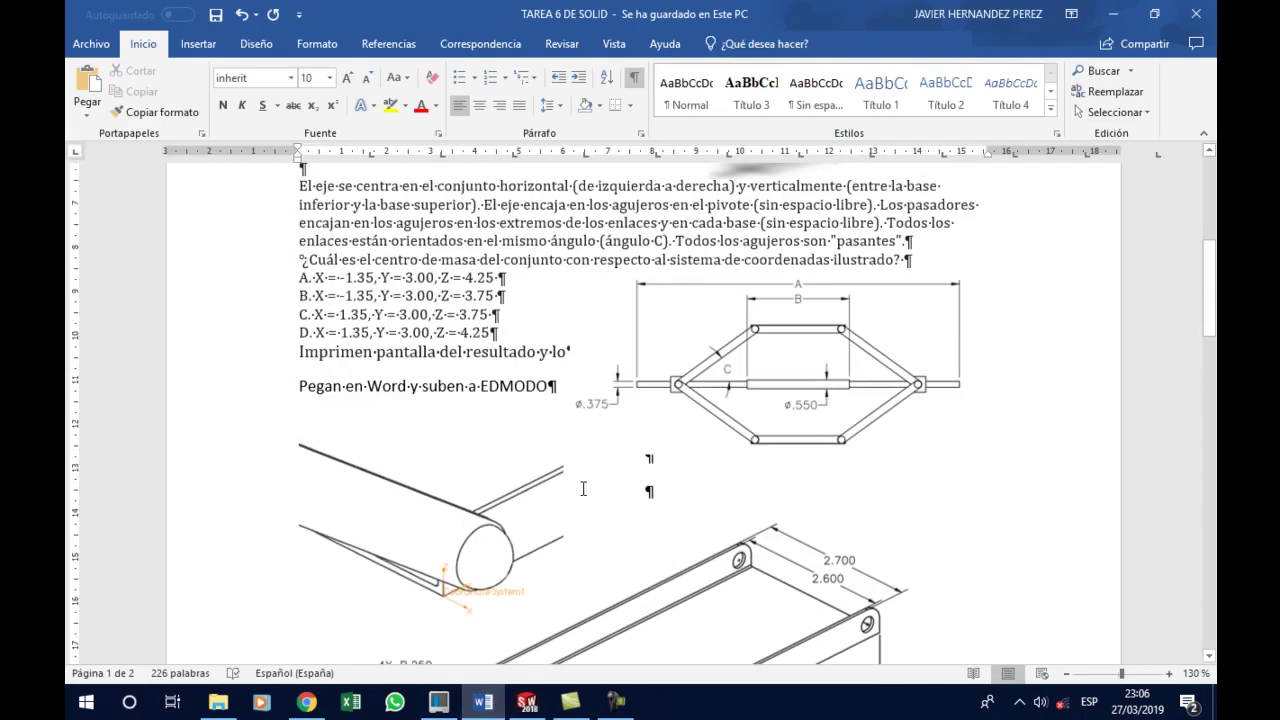
scroll(570, 486, "up", 3)
scroll(549, 483, "up", 2)
scroll(549, 483, "up", 1)
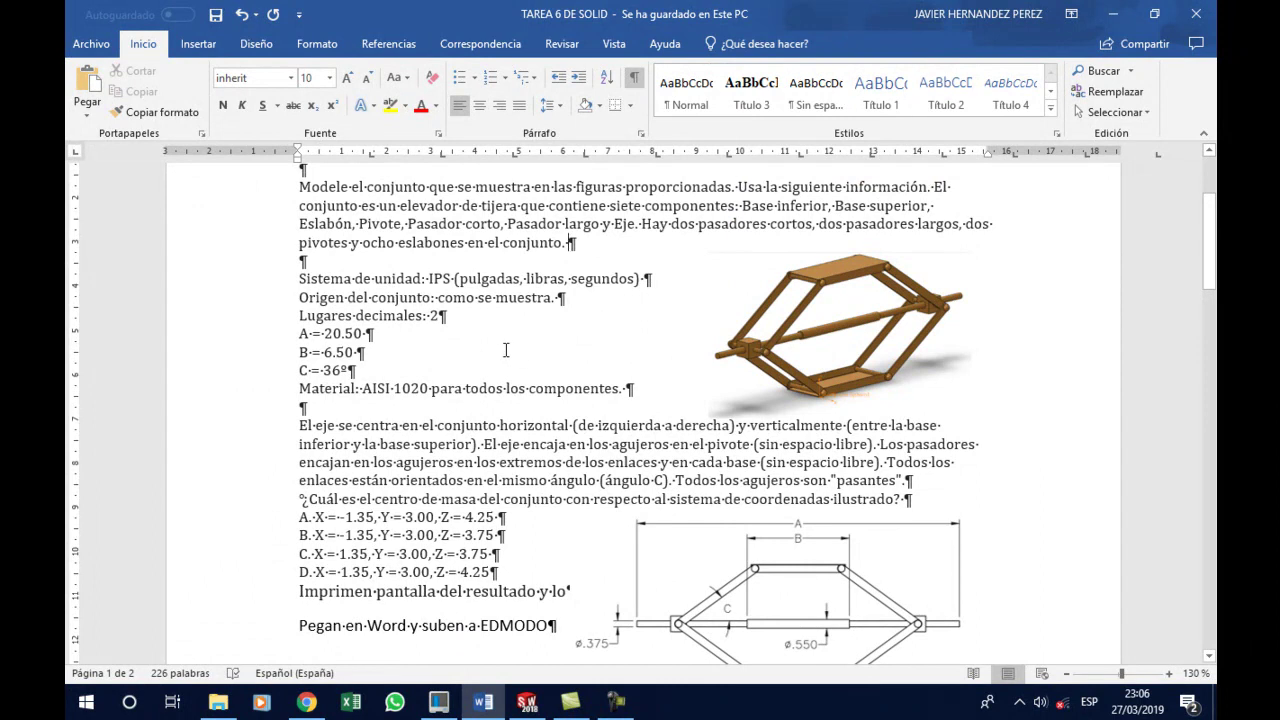
scroll(487, 470, "down", 1)
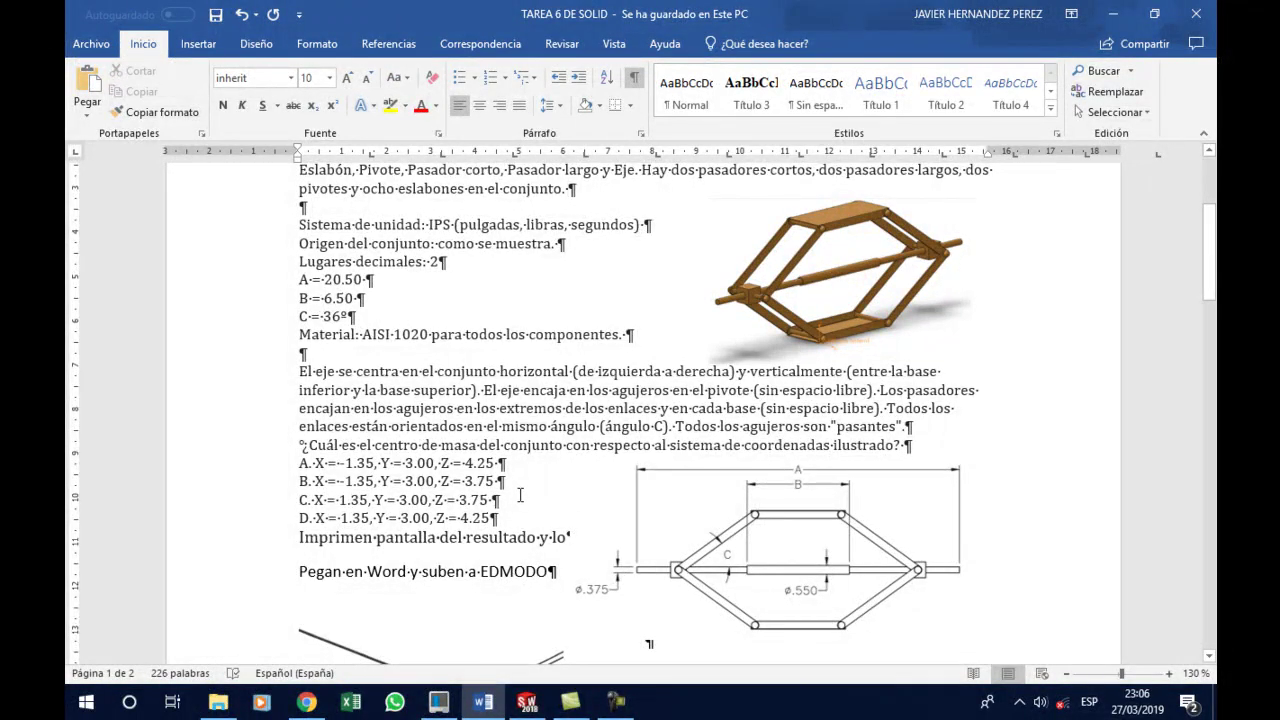
scroll(551, 373, "down", 4)
scroll(620, 390, "down", 3)
scroll(650, 395, "down", 1)
left_click(527, 702)
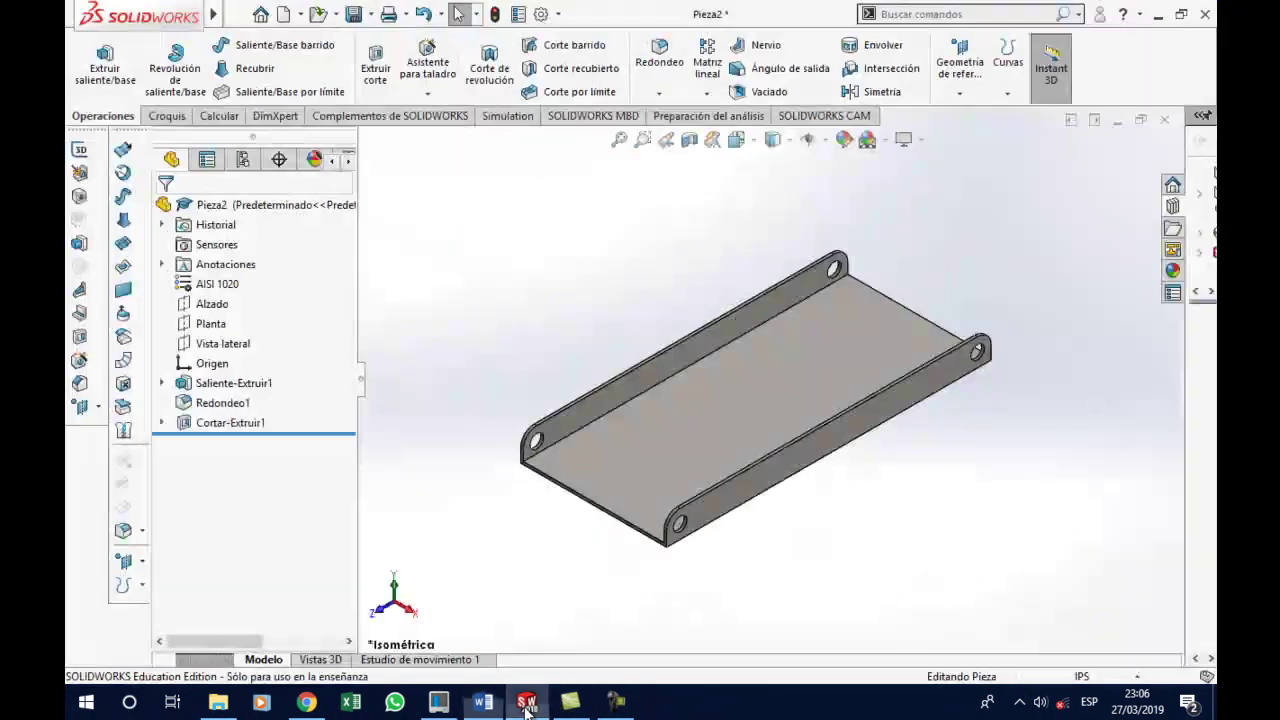
Create an ENSAMBLE CONJUNTO folder in Documentos and save the part there as BASE INFERIOR
left_click(358, 18)
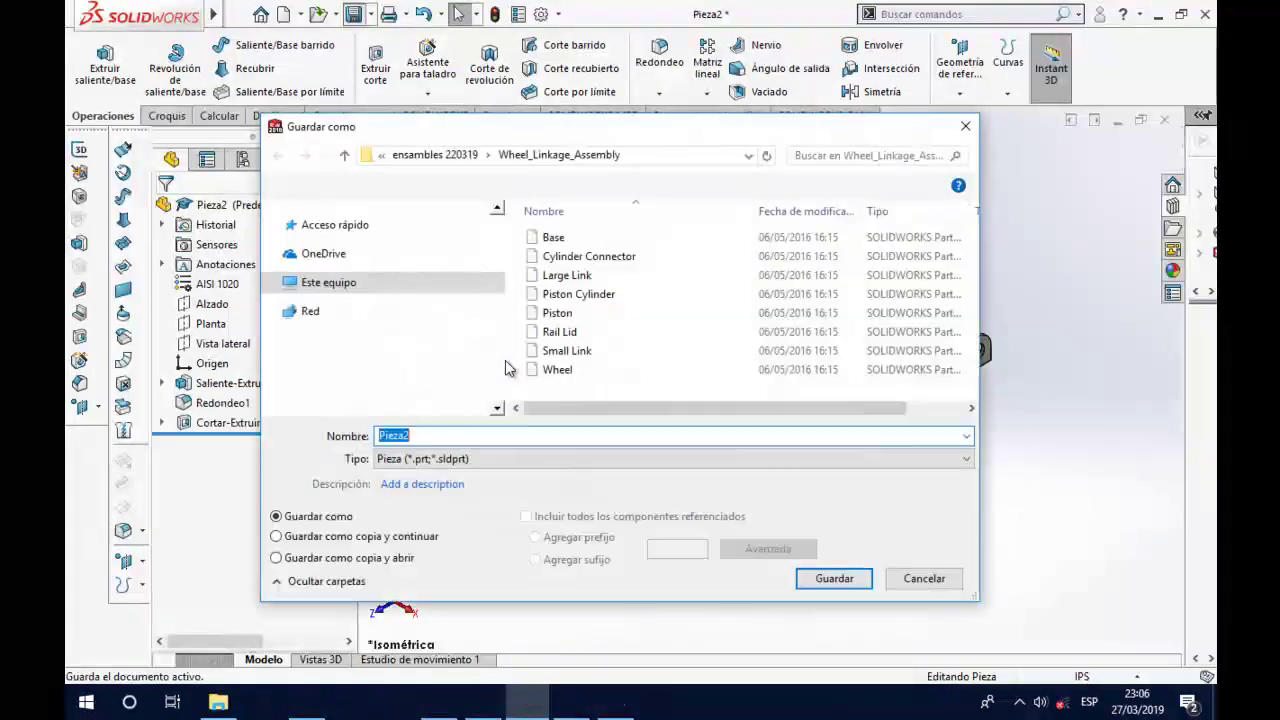
mouse_move(380, 300)
left_click(340, 261)
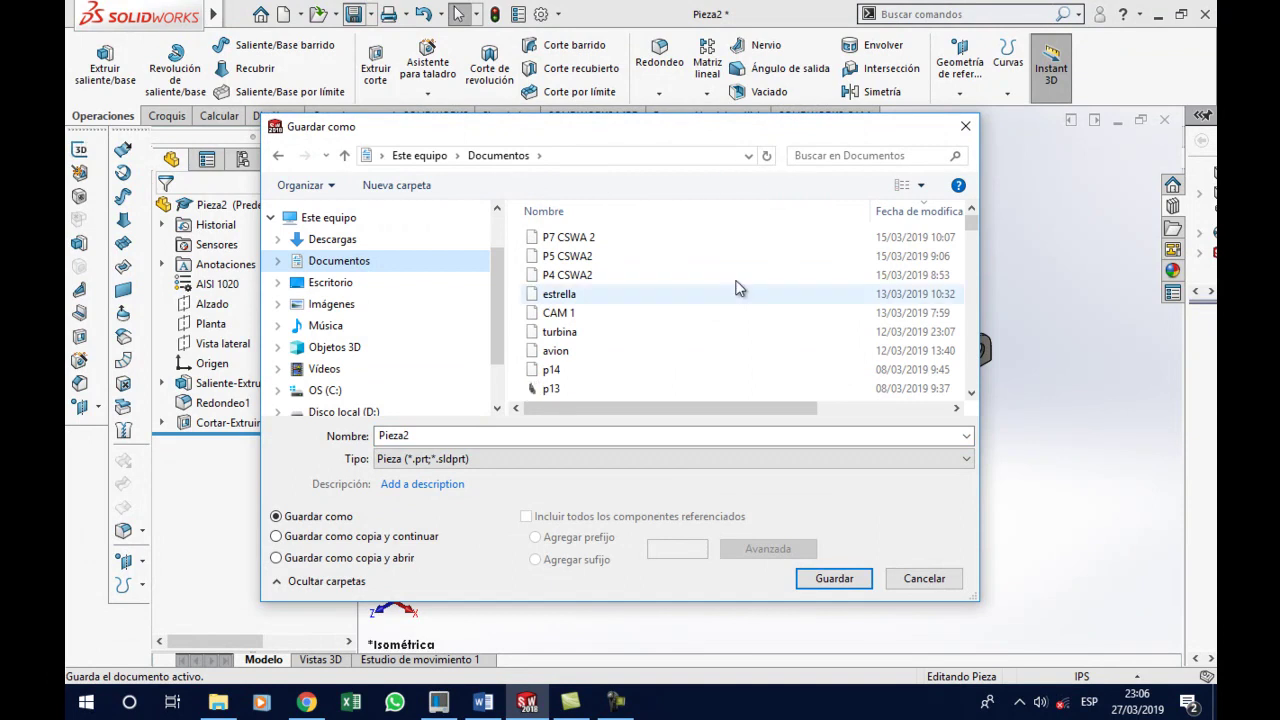
right_click(622, 362)
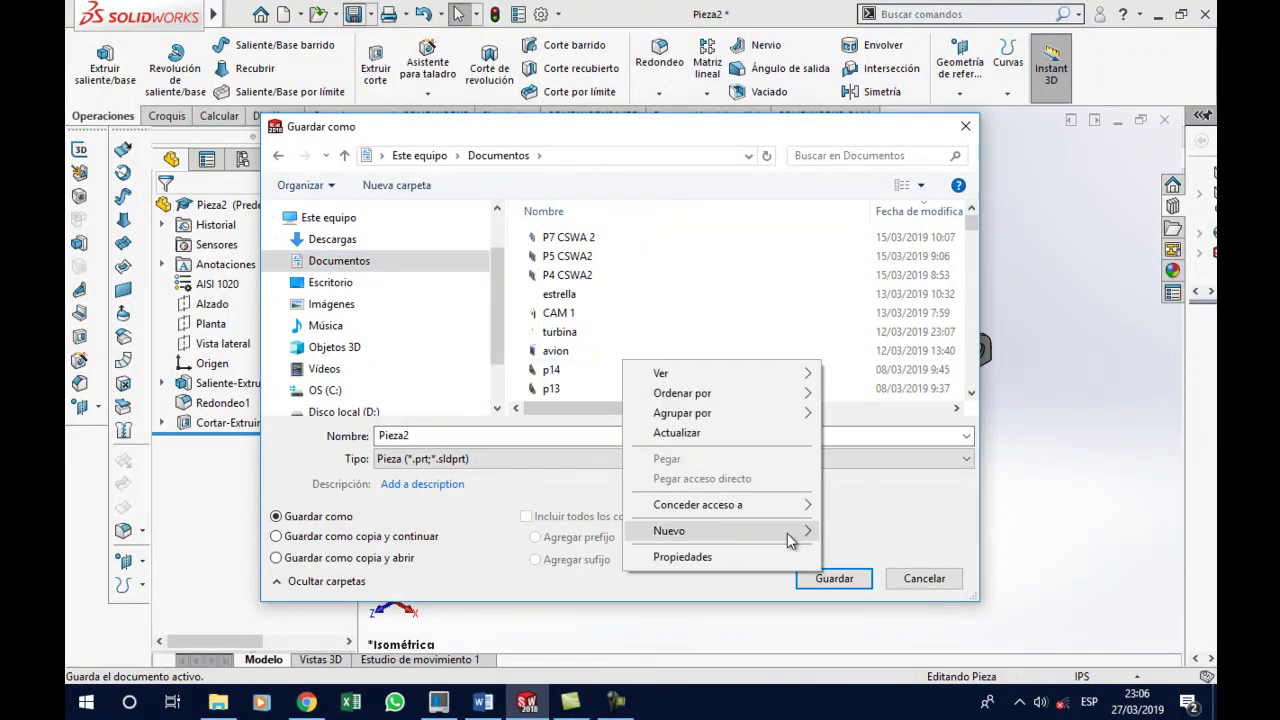
mouse_move(716, 531)
left_click(874, 262)
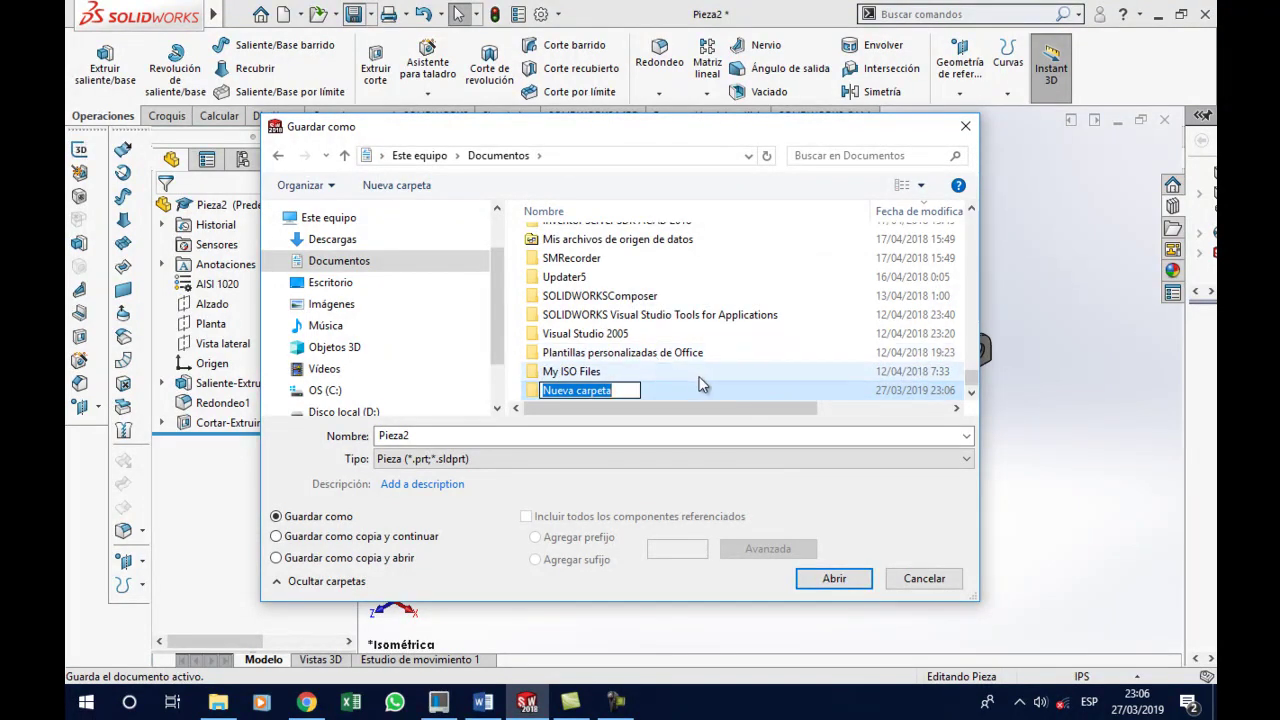
type("ENSAMBLE CONJUNTO")
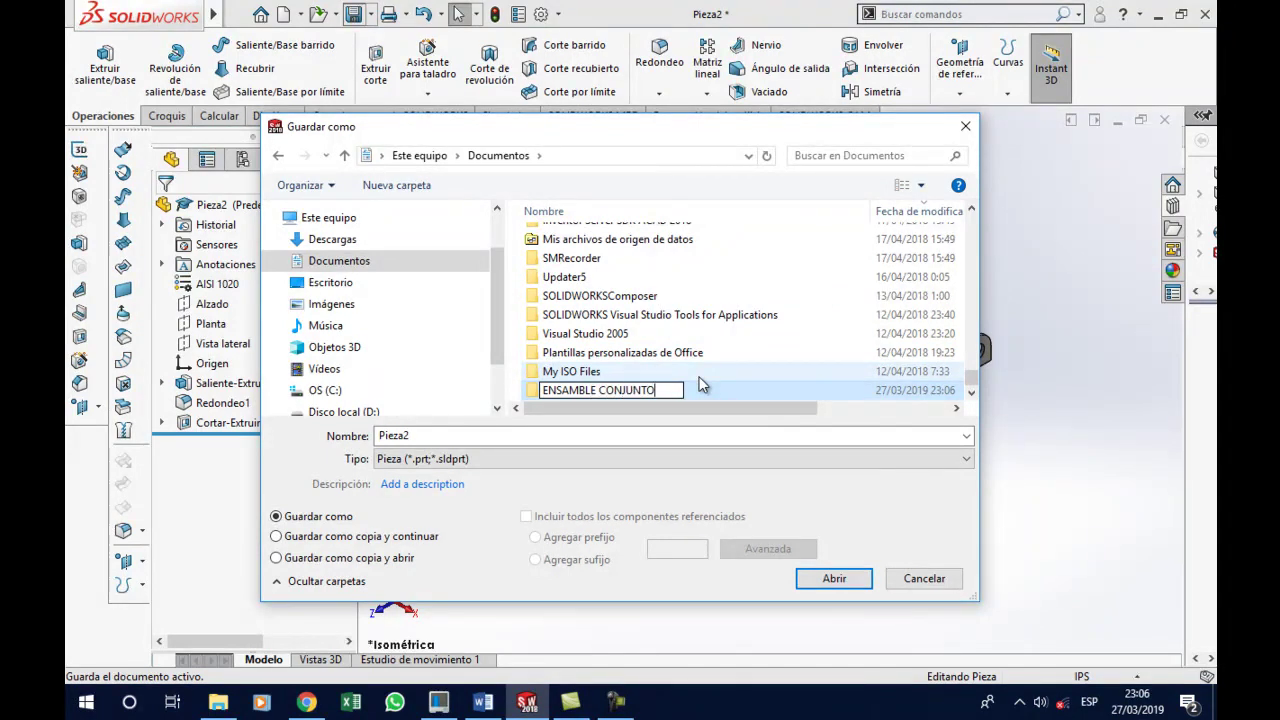
key("Return")
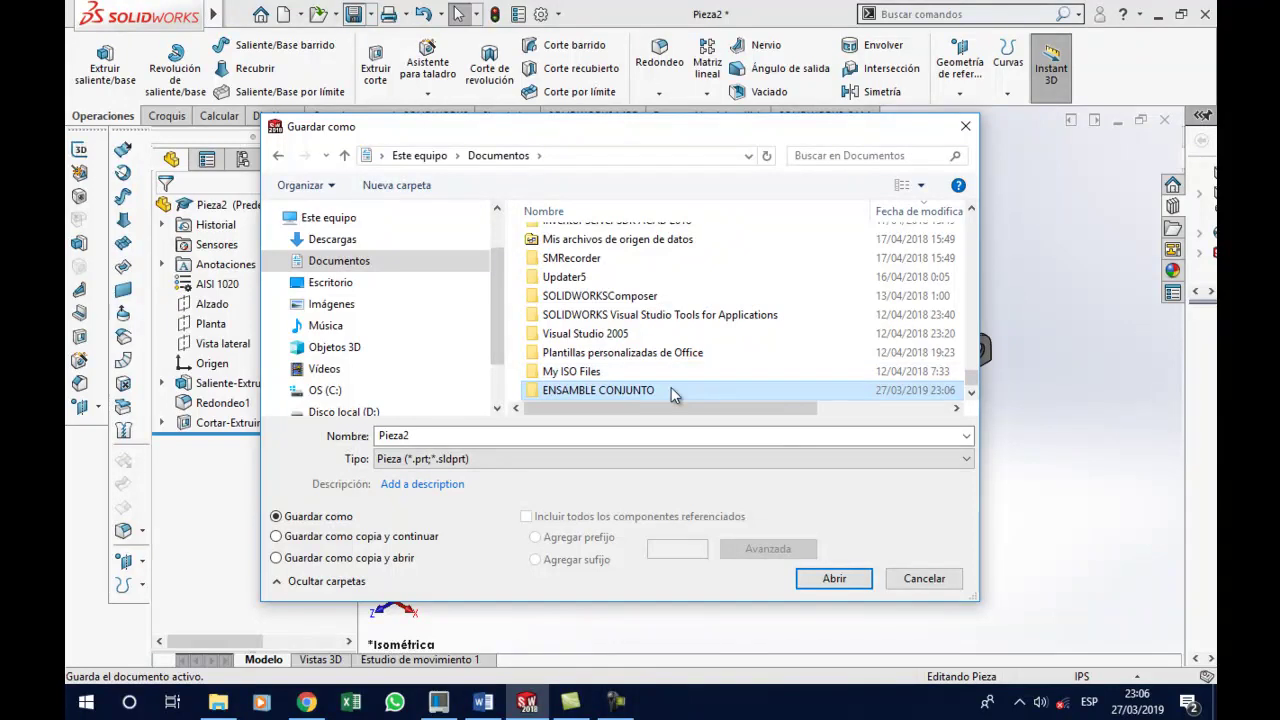
double_click(671, 387)
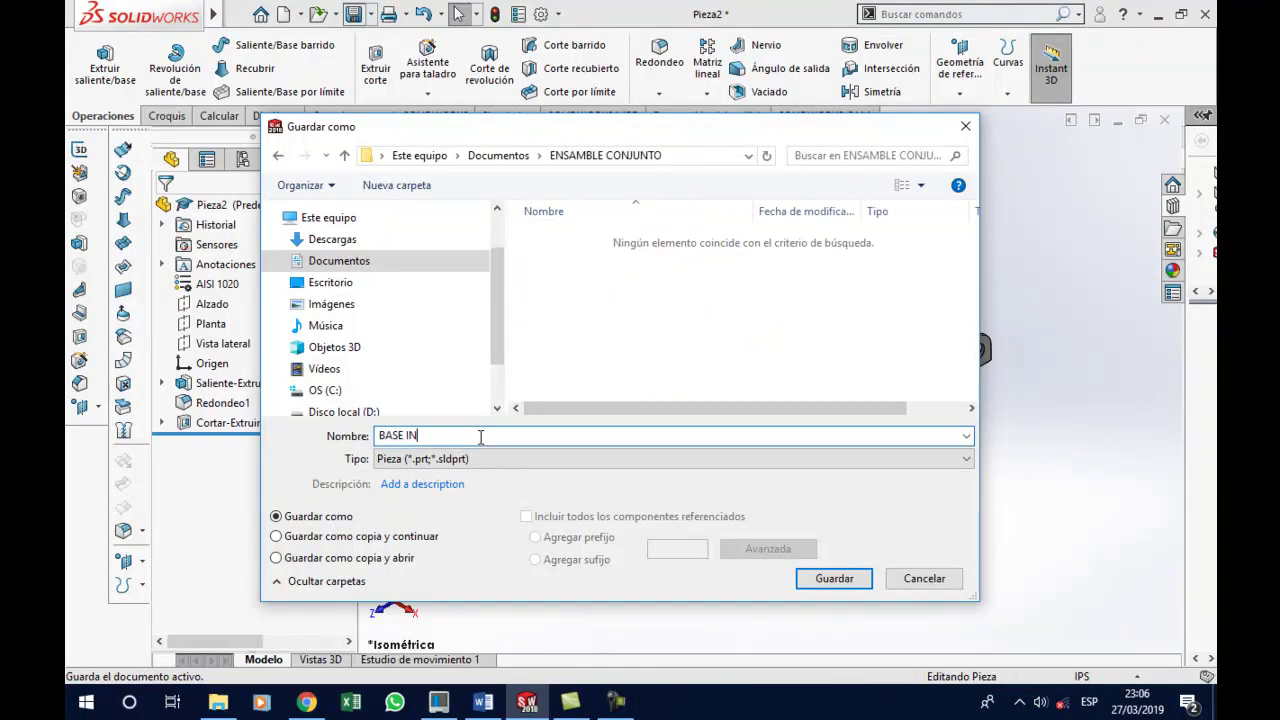
type("BASE INFERIOR")
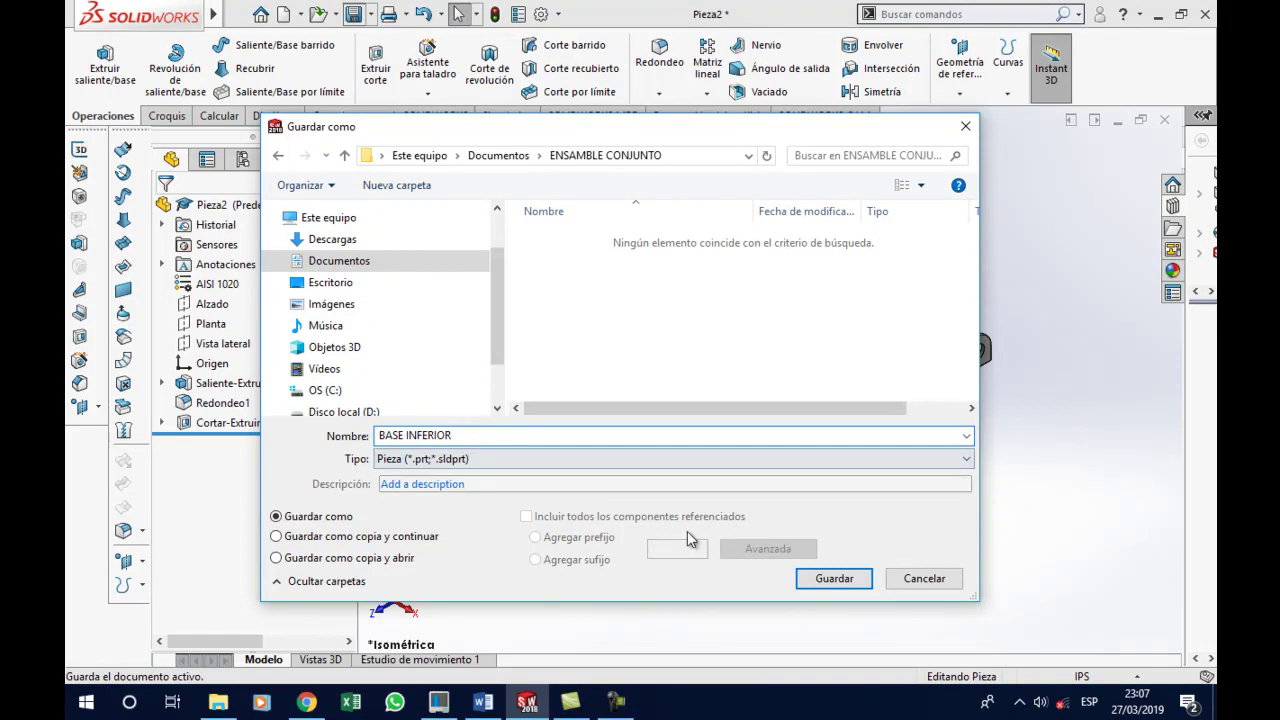
left_click(845, 580)
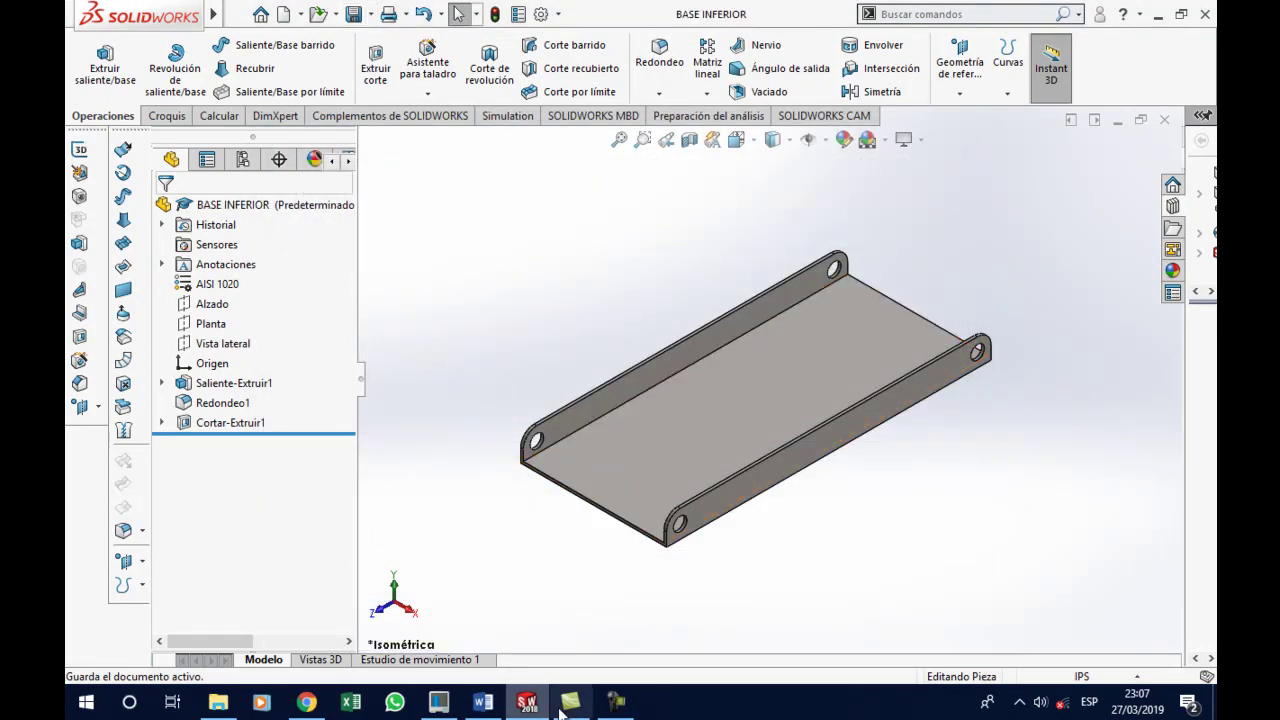
Review the page 2 UPPER BASE drawing in Word, then return to BASE INFERIOR
left_click(483, 702)
scroll(660, 480, "down", 5)
scroll(660, 480, "down", 8)
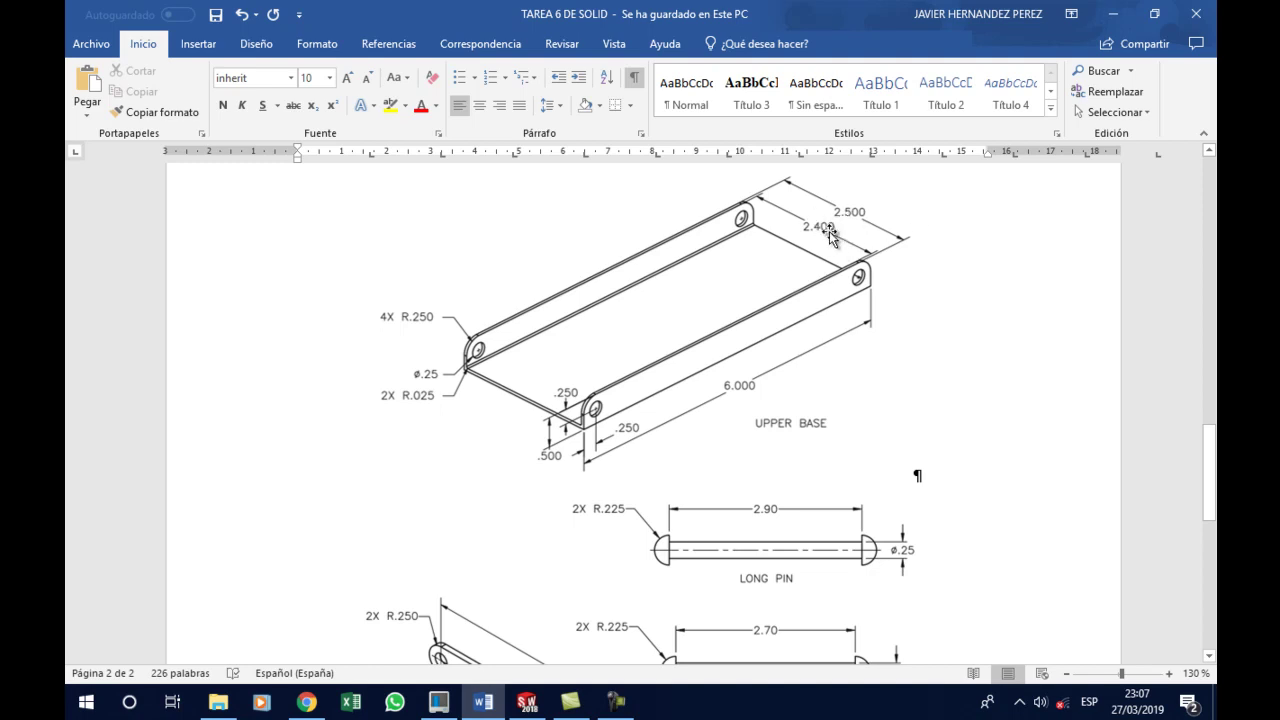
left_click(527, 702)
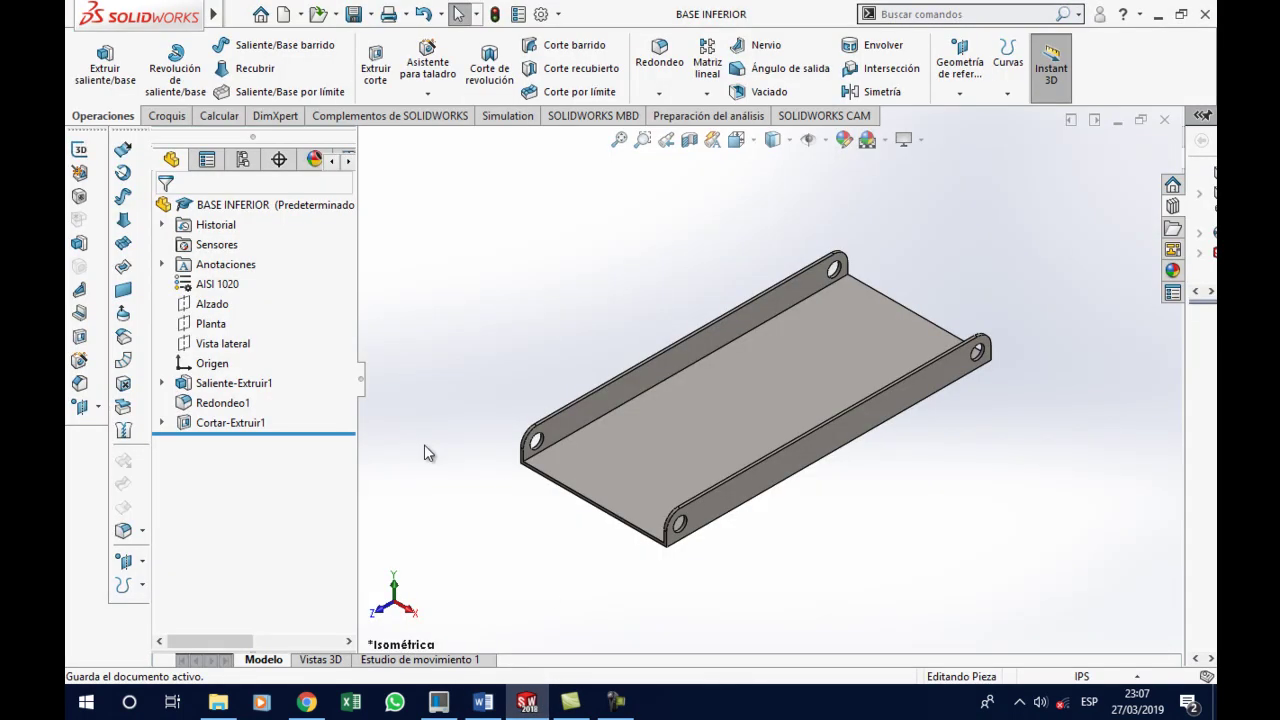
Open Croquis2, the first extrusion's profile sketch, for editing
left_click(162, 383)
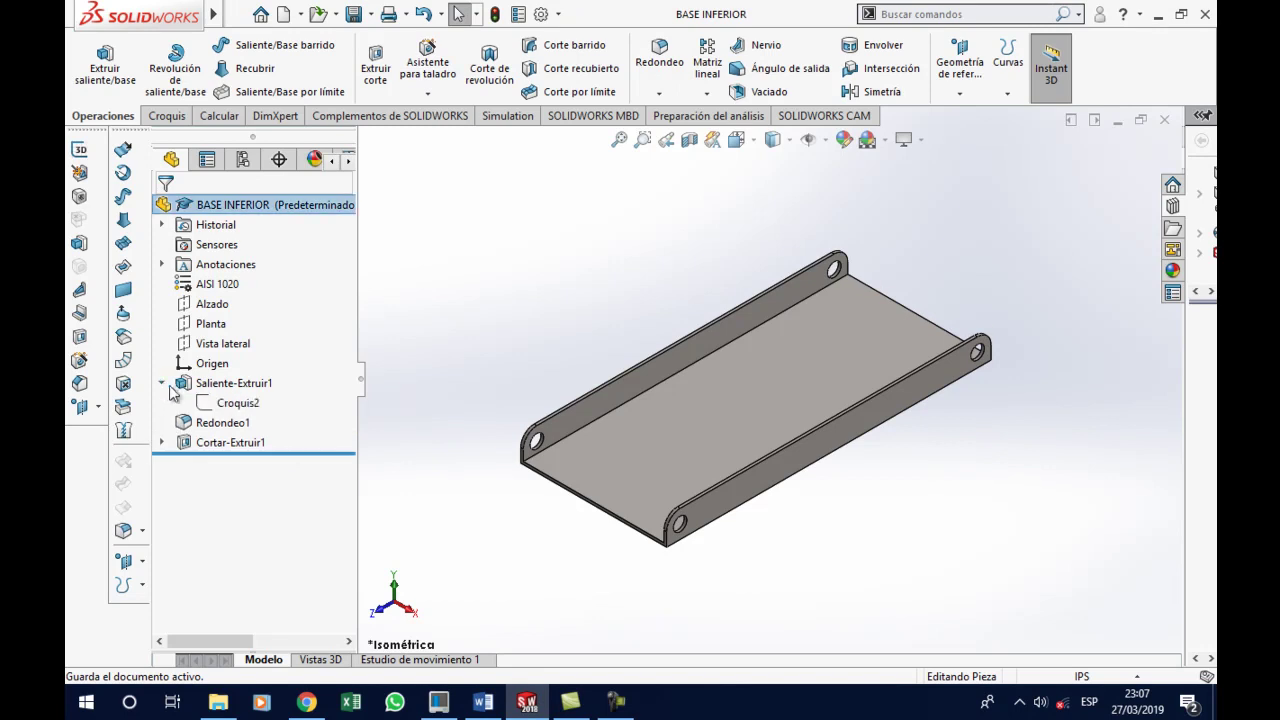
left_click(228, 401)
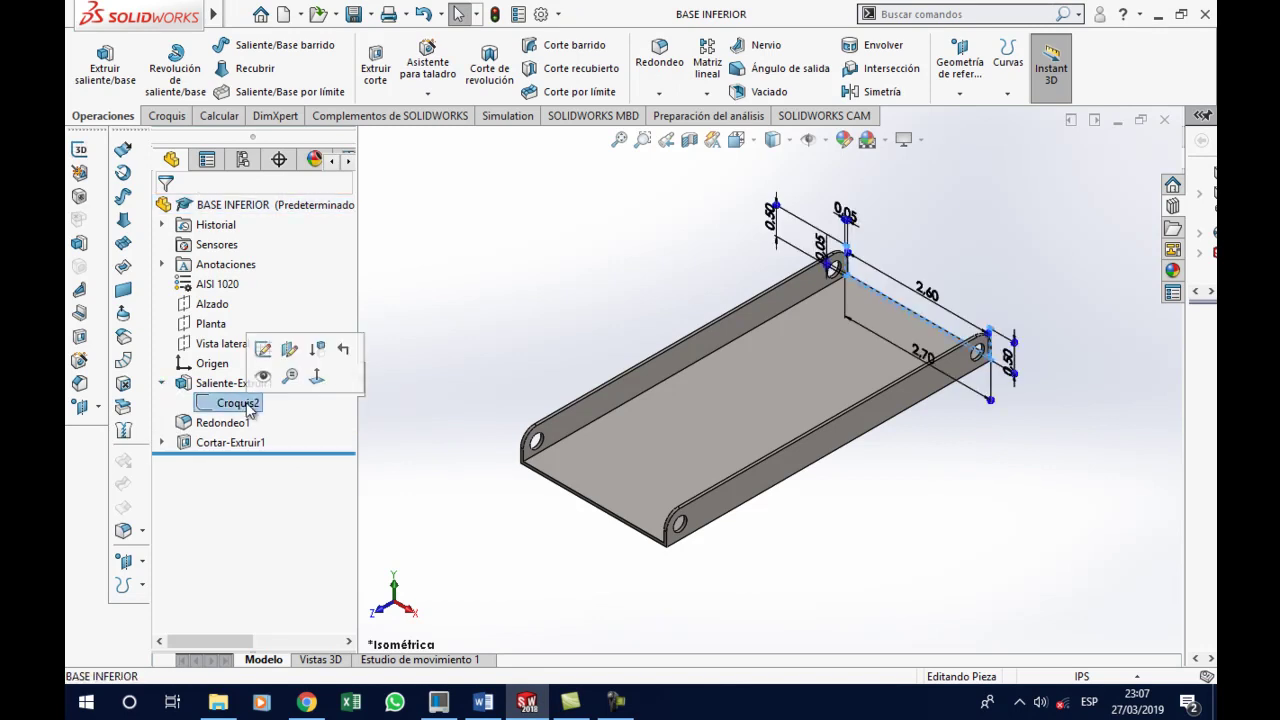
left_click(262, 349)
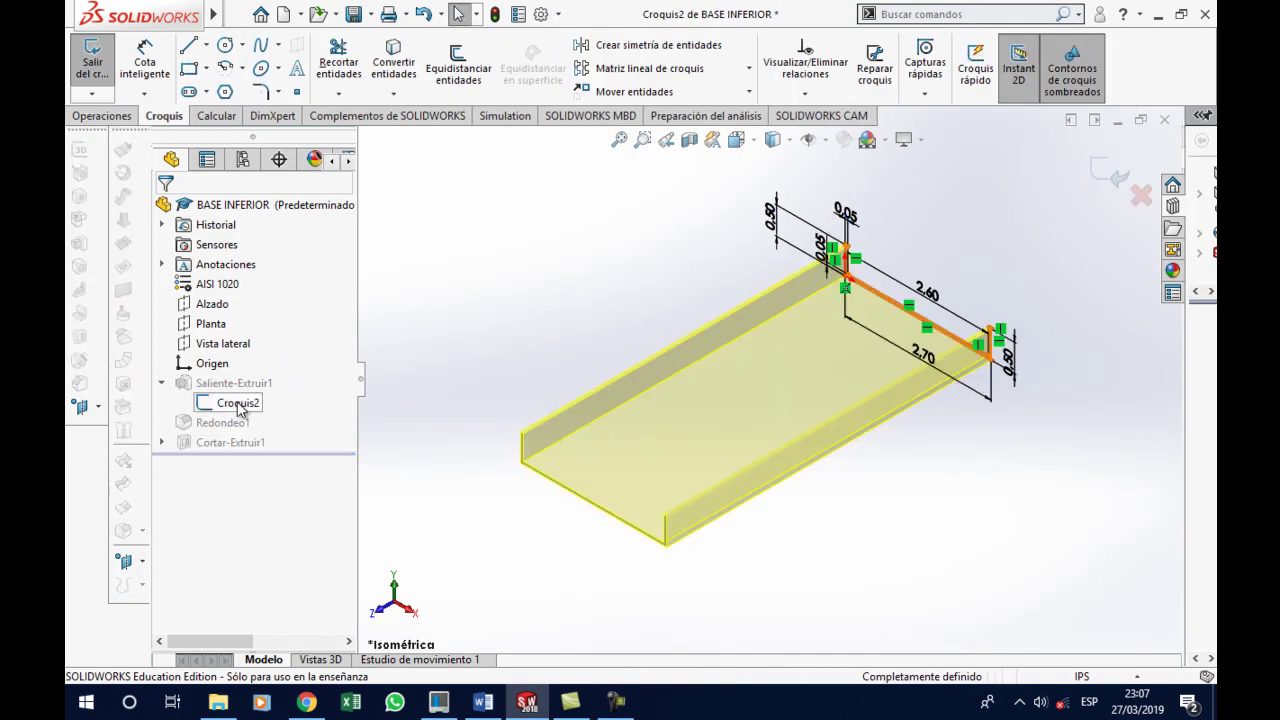
left_click(1115, 178)
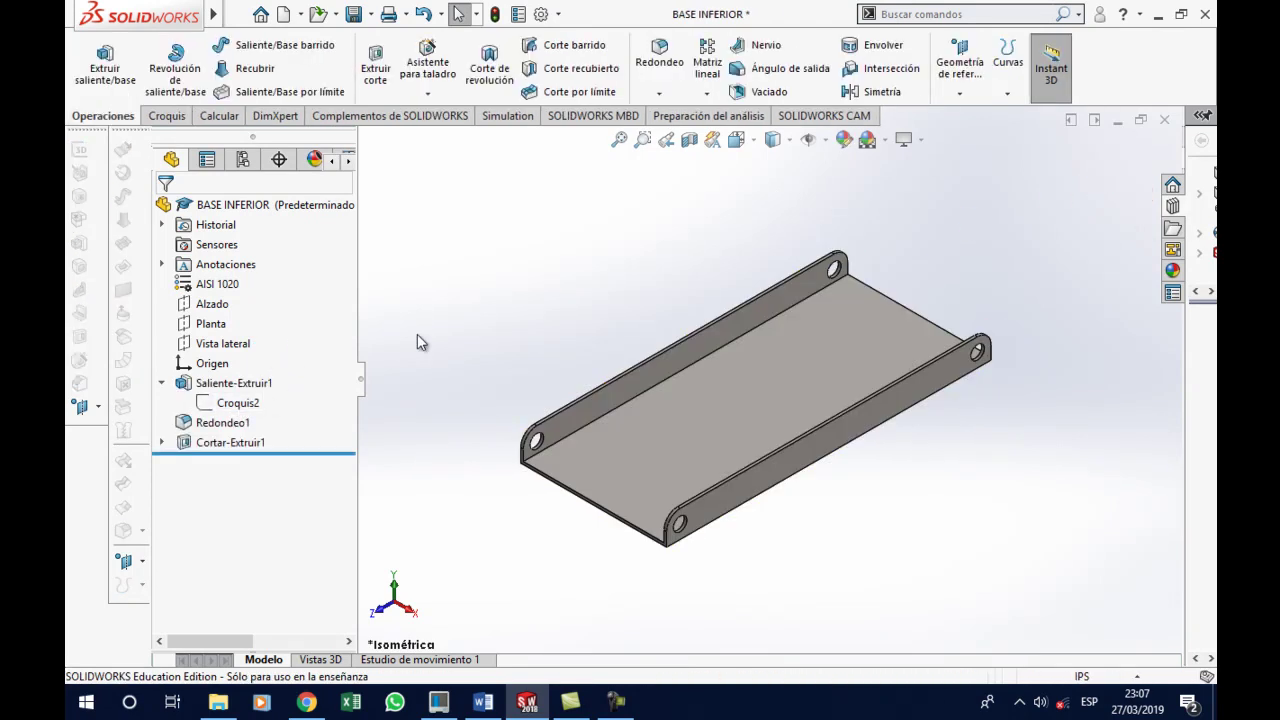
right_click(236, 402)
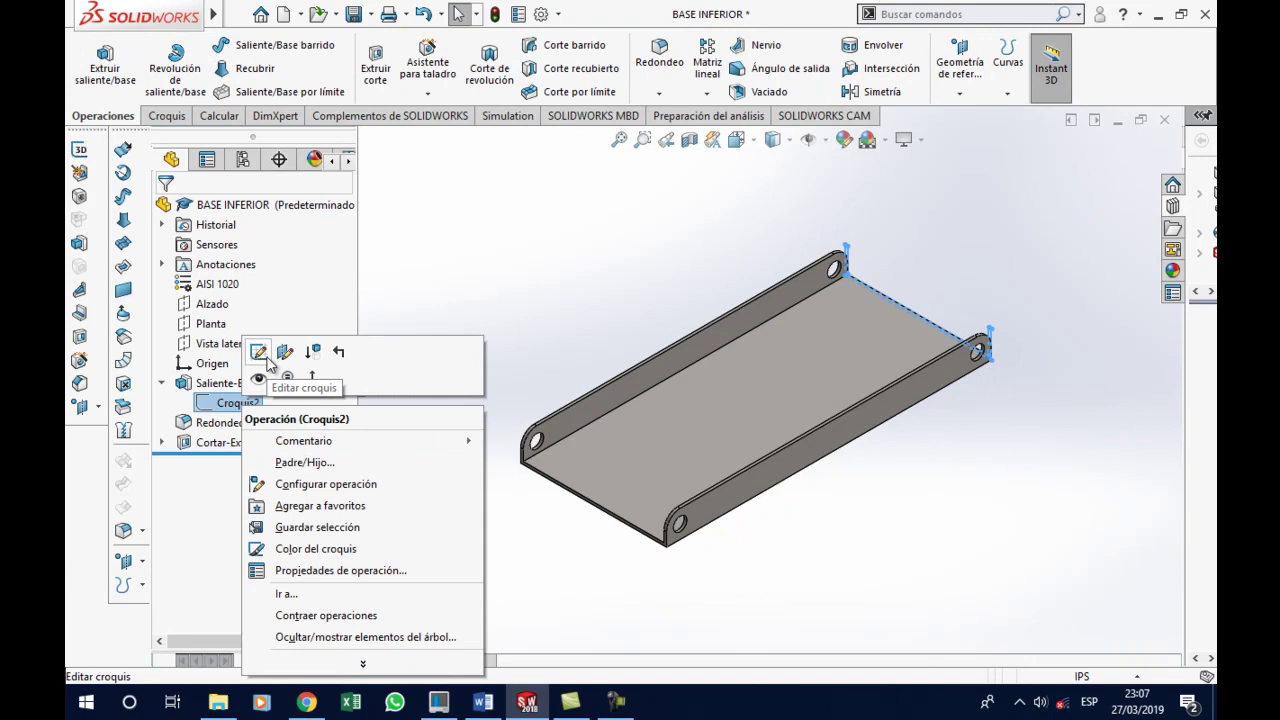
left_click(262, 353)
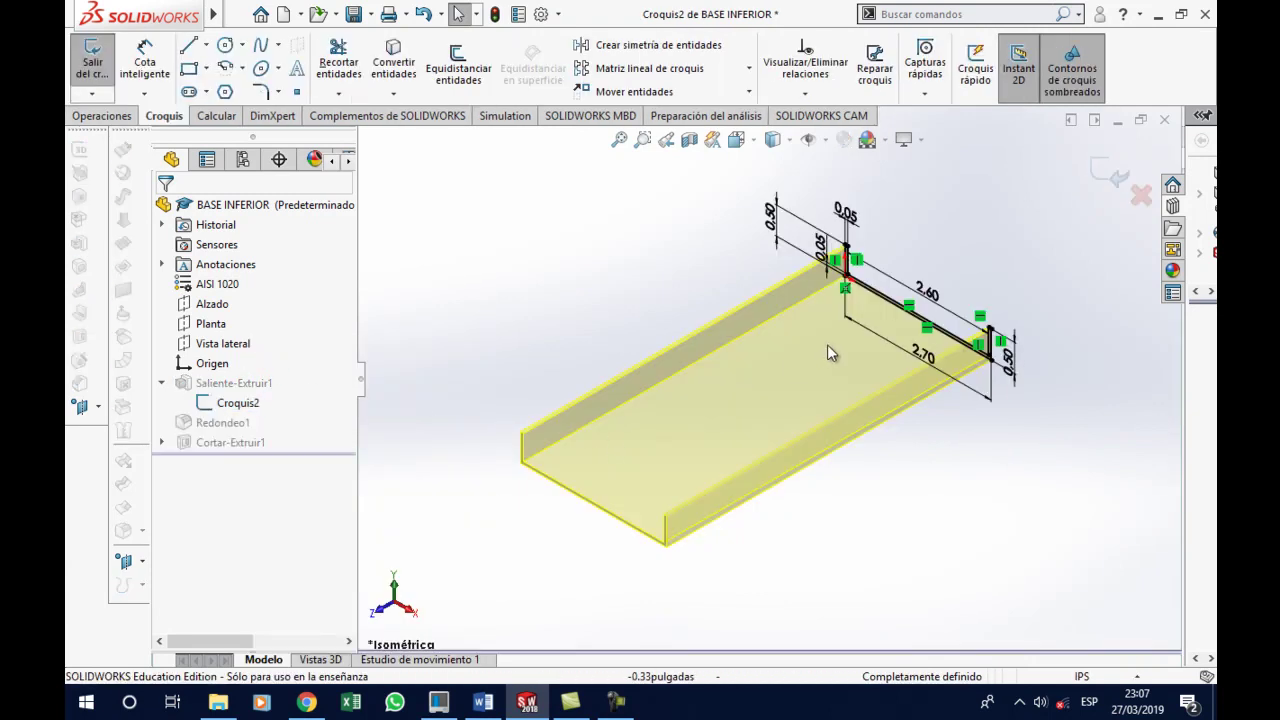
left_click(493, 706)
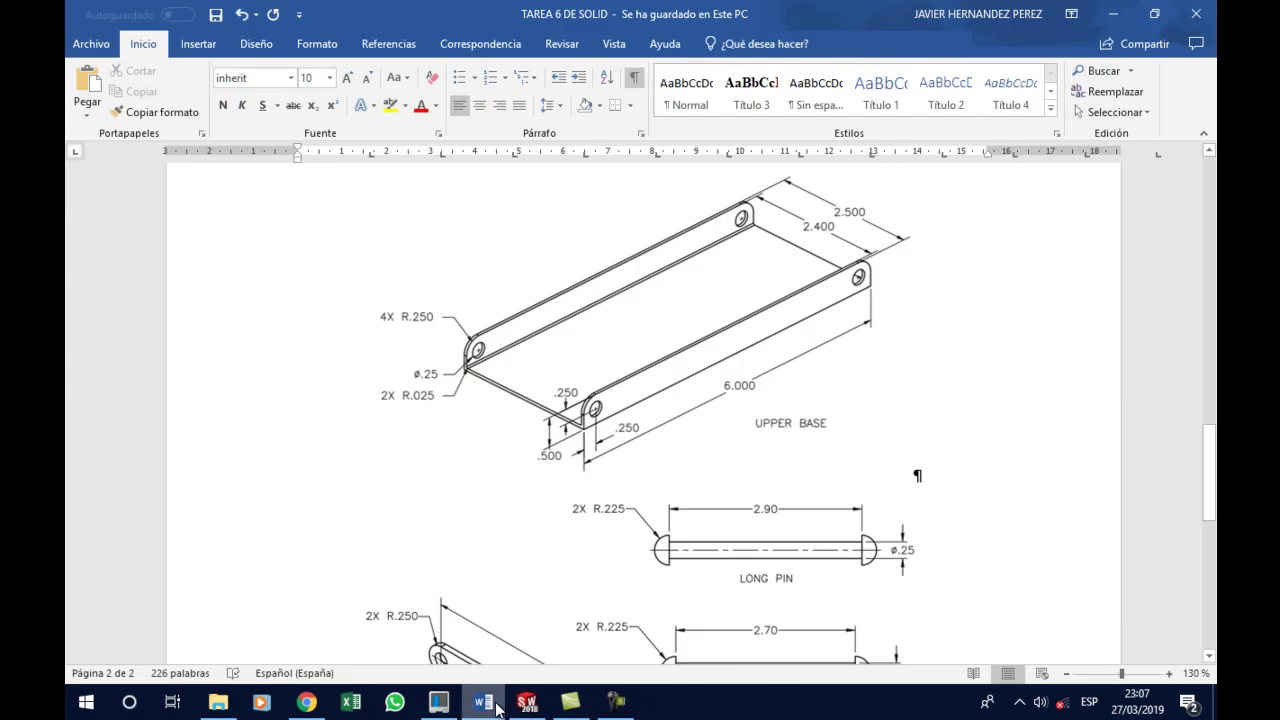
left_click(497, 705)
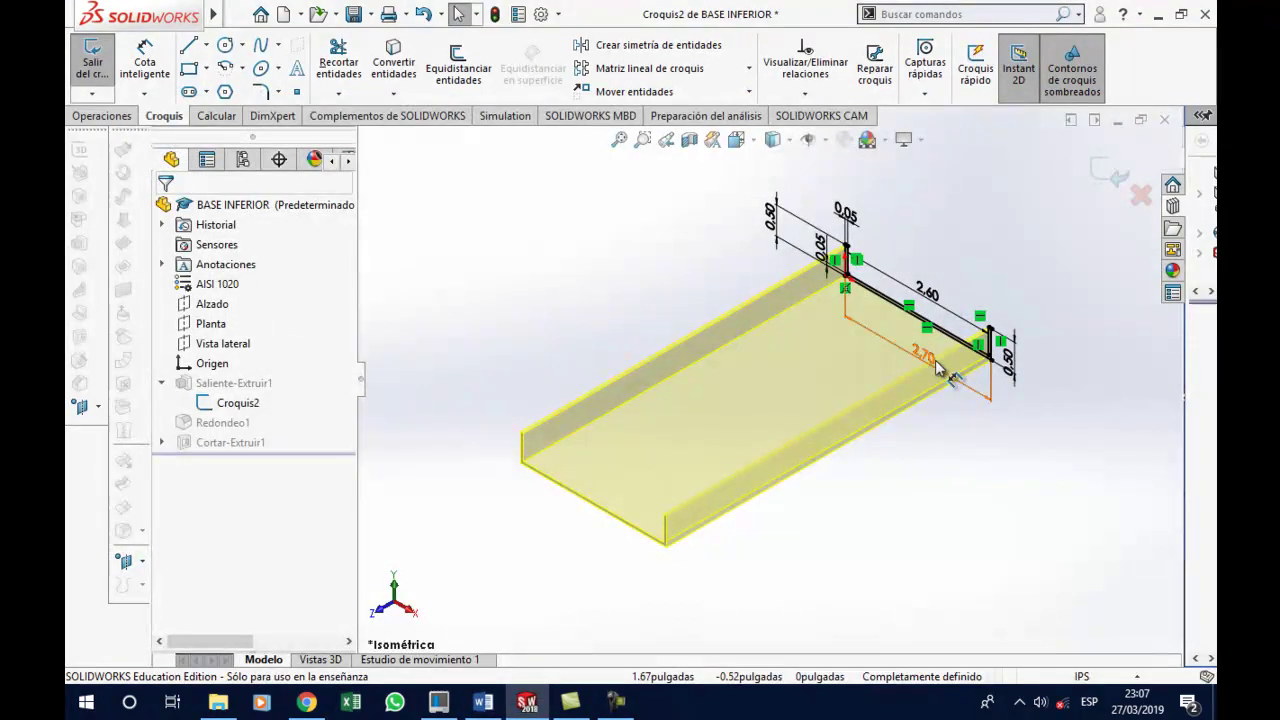
Change the 2.70 dimension to 2.50 and the 2.60 dimension to 2.40
left_click(937, 366)
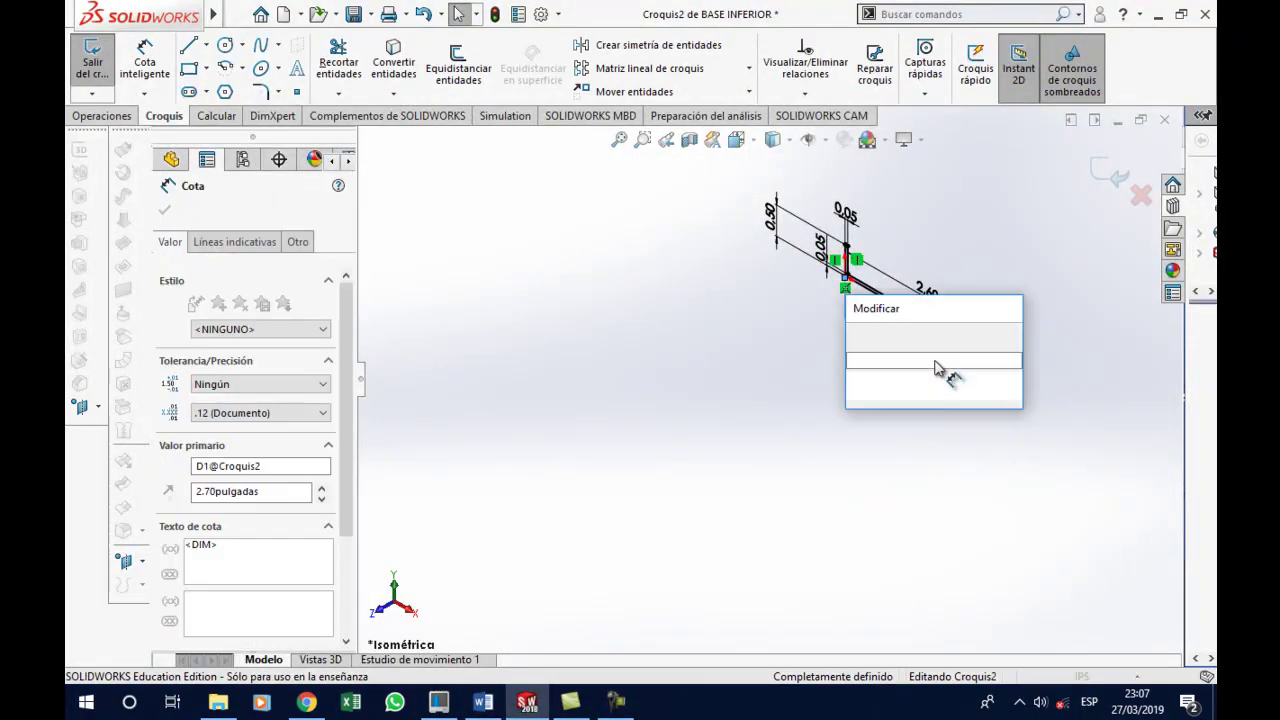
type("2.5")
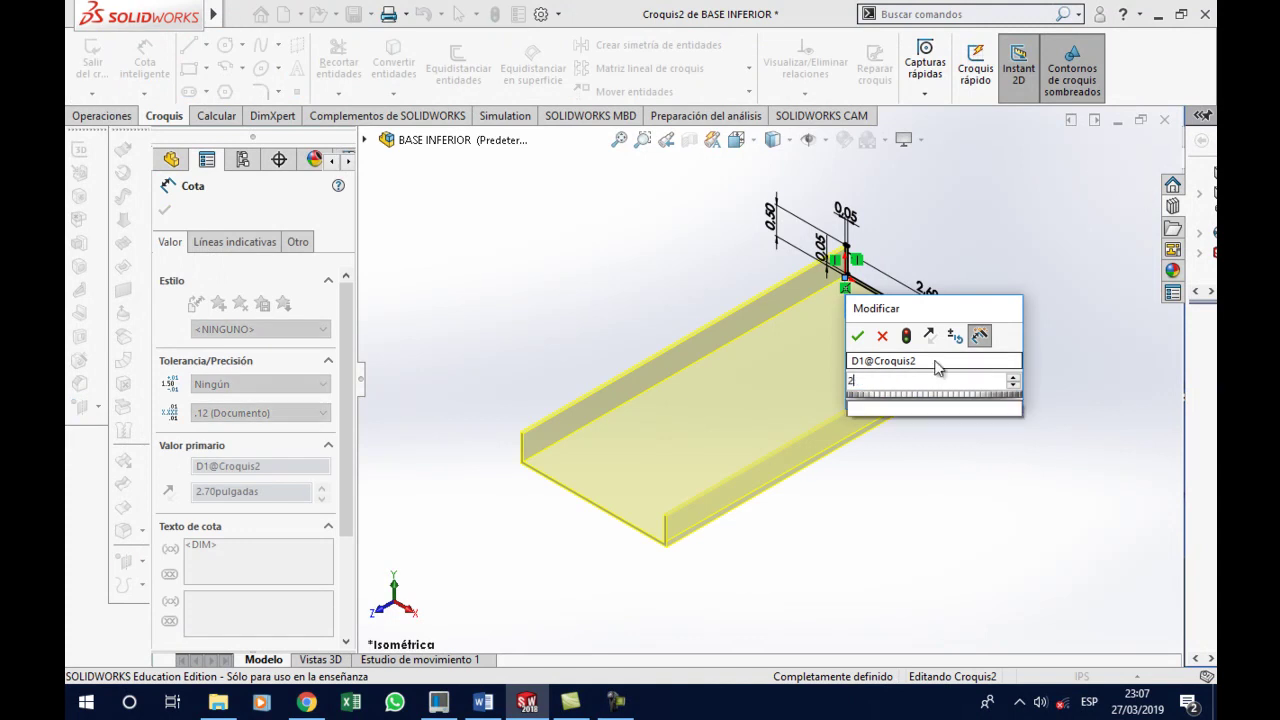
key("Return")
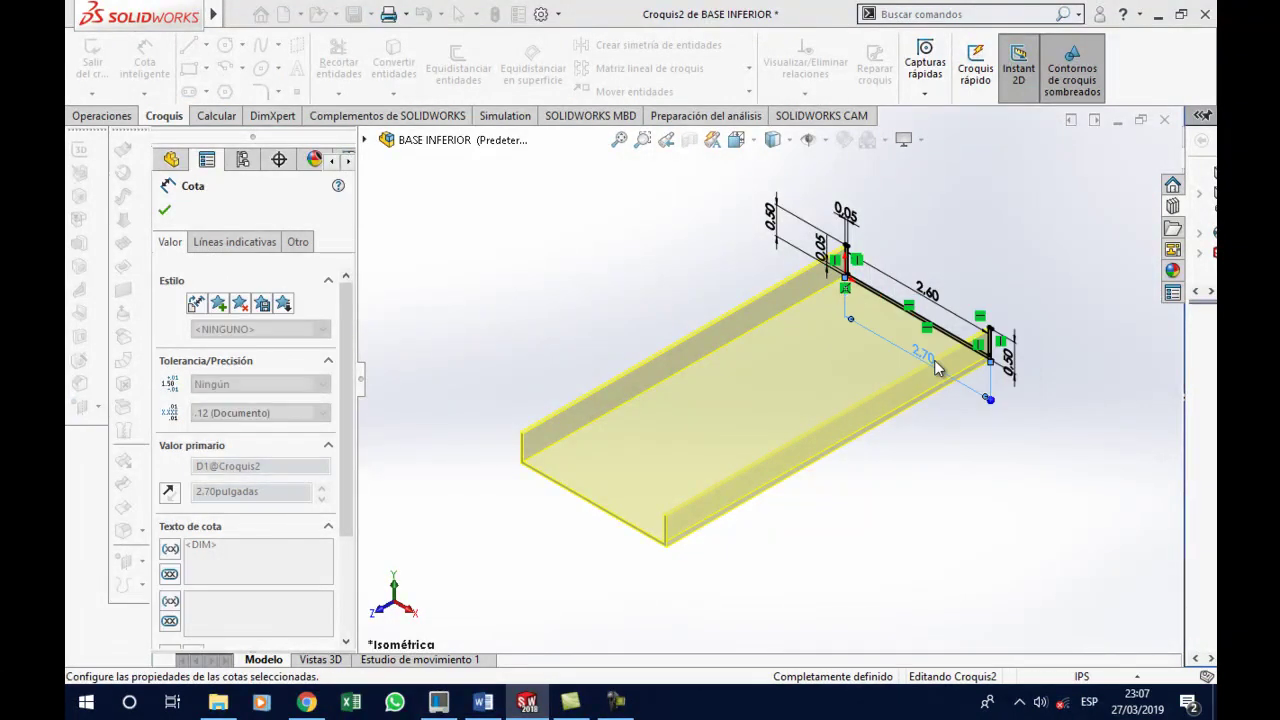
key("Escape")
left_click(933, 298)
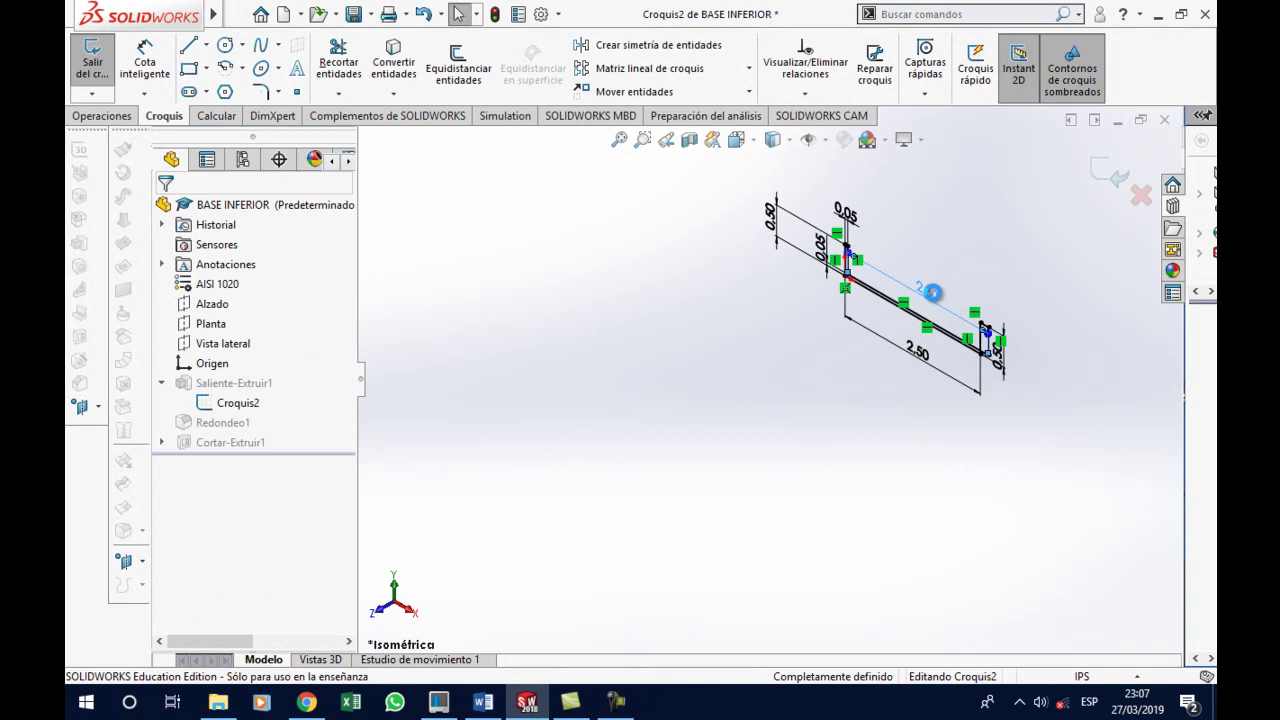
type("2.4")
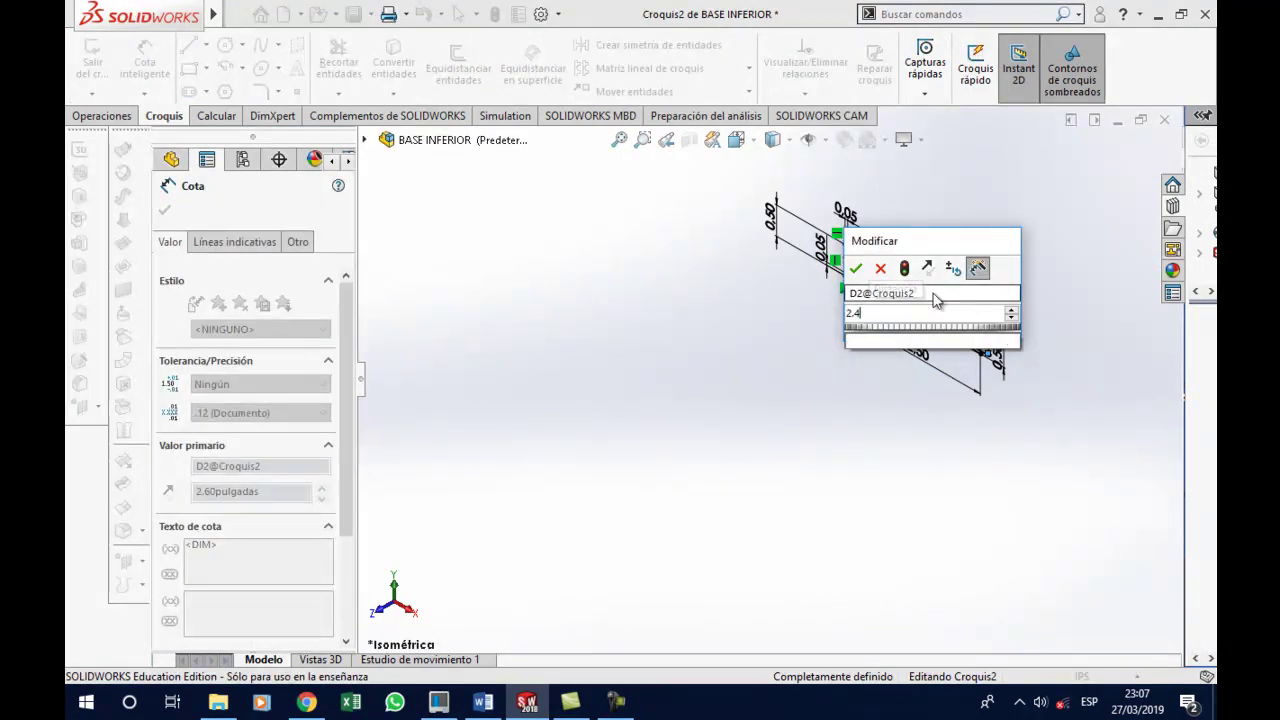
key("Return")
Exit the sketch to rebuild the tray and orbit to check the flange holes
scroll(917, 280, "down", 2)
scroll(914, 288, "down", 2)
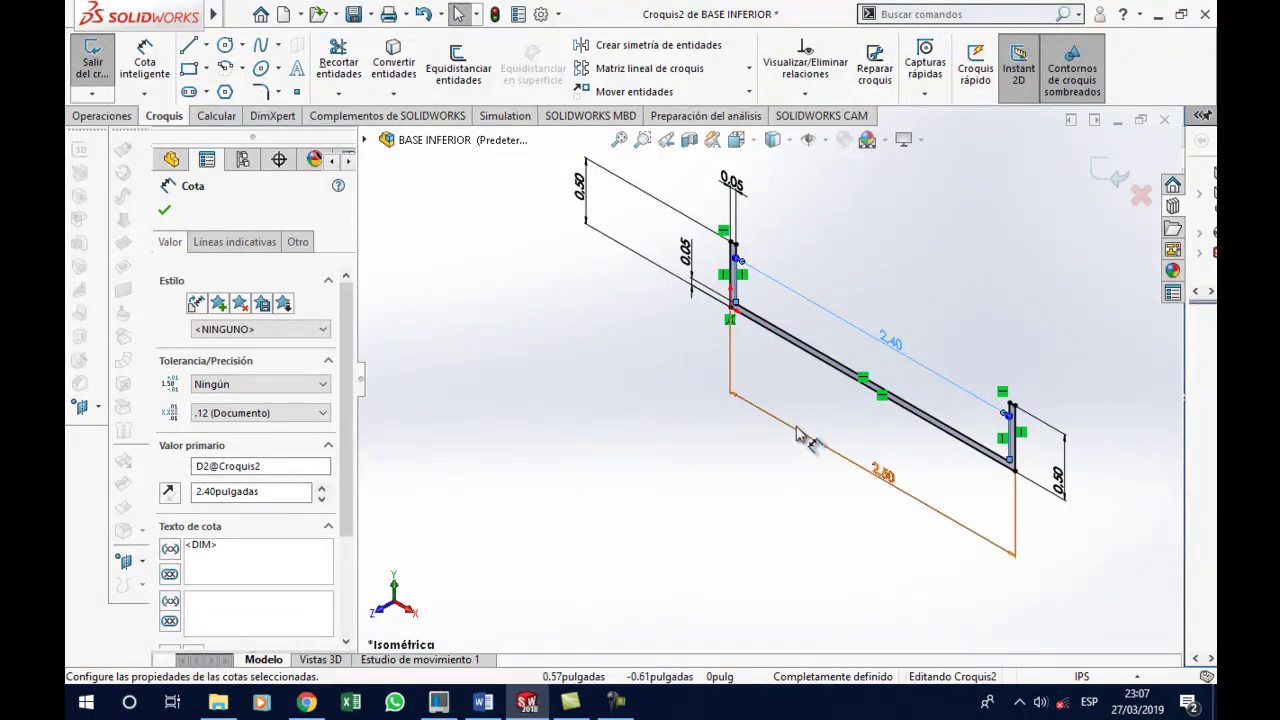
mouse_move(826, 462)
middle_mouse_down()
mouse_move(903, 380)
mouse_move(861, 364)
middle_mouse_up()
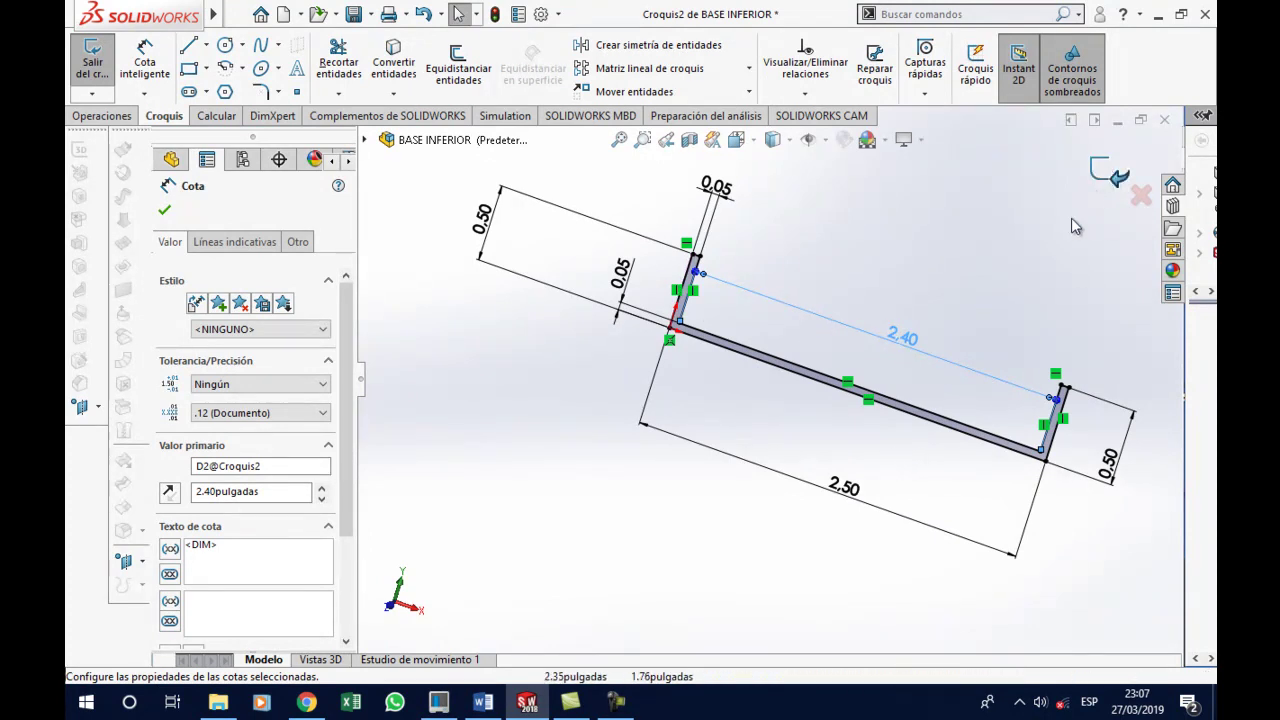
left_click(1108, 176)
mouse_move(950, 510)
middle_mouse_down()
mouse_move(923, 503)
mouse_move(914, 523)
middle_mouse_up()
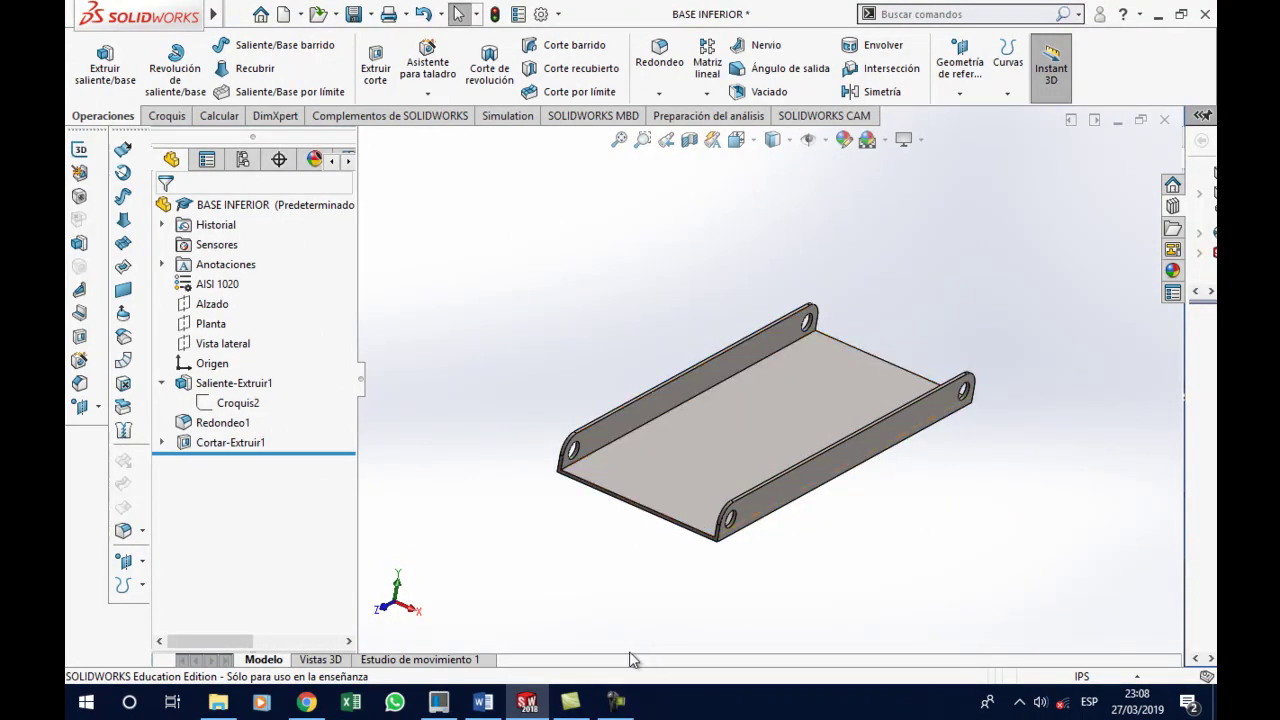
Save a copy of the resized tray as BASE SUPERIOR in ENSAMBLE CONJUNTO
left_click(483, 702)
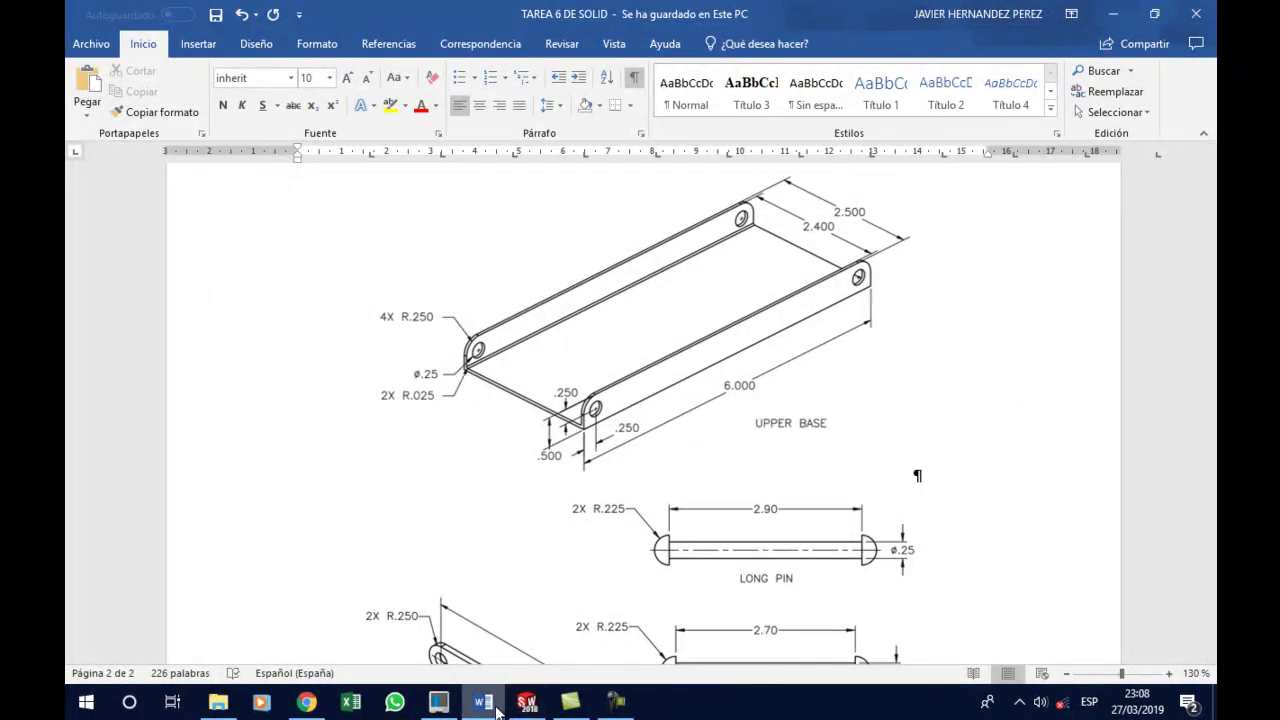
left_click(528, 703)
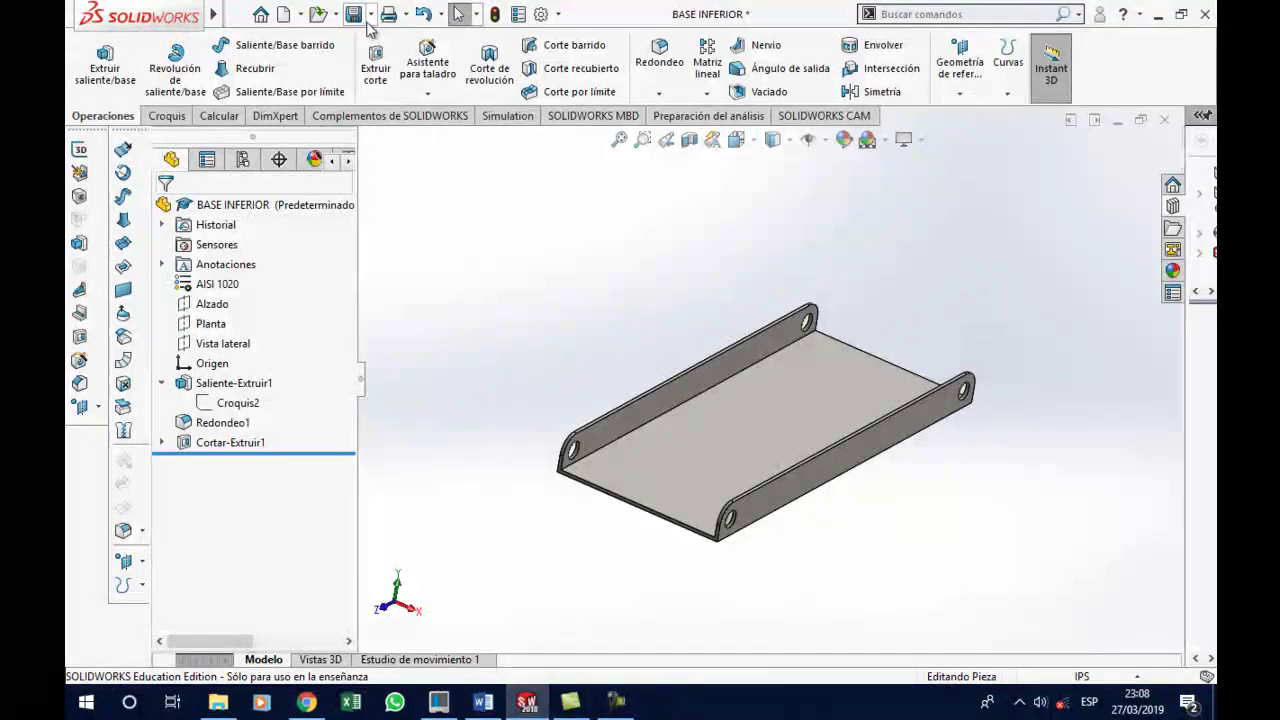
left_click(369, 14)
left_click(403, 60)
left_click(487, 437)
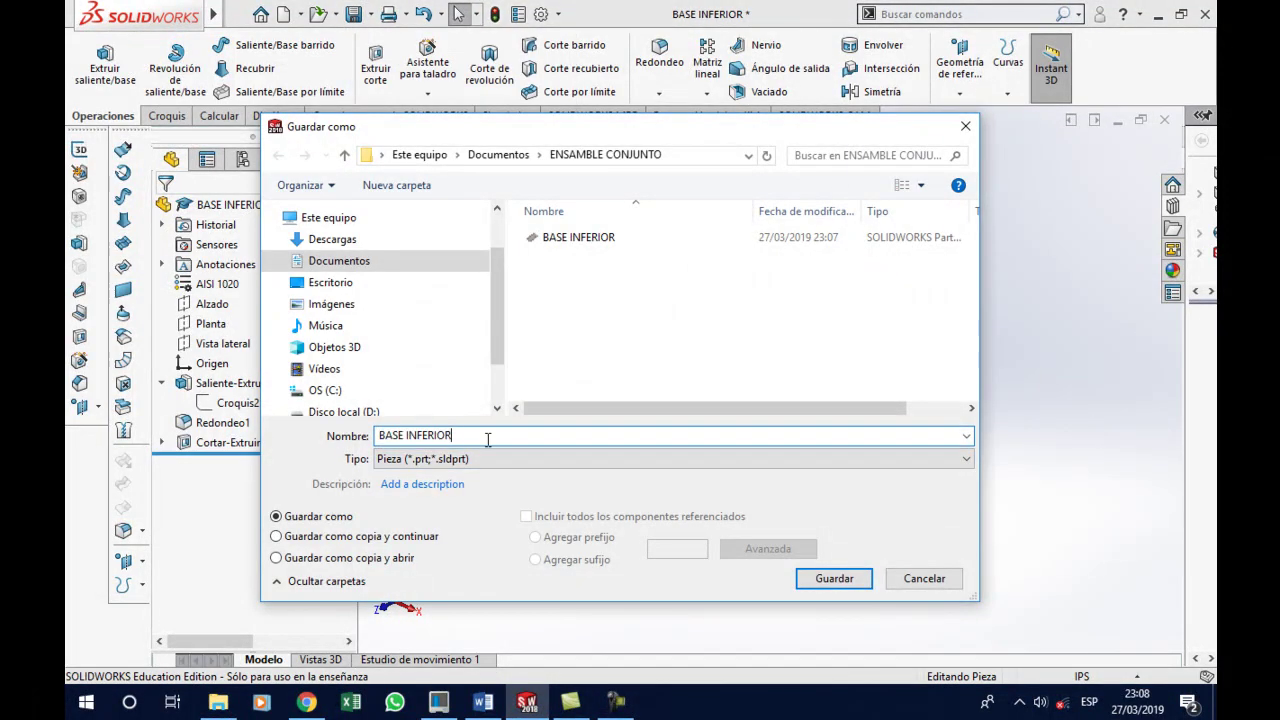
key("BackSpace")
key("BackSpace")
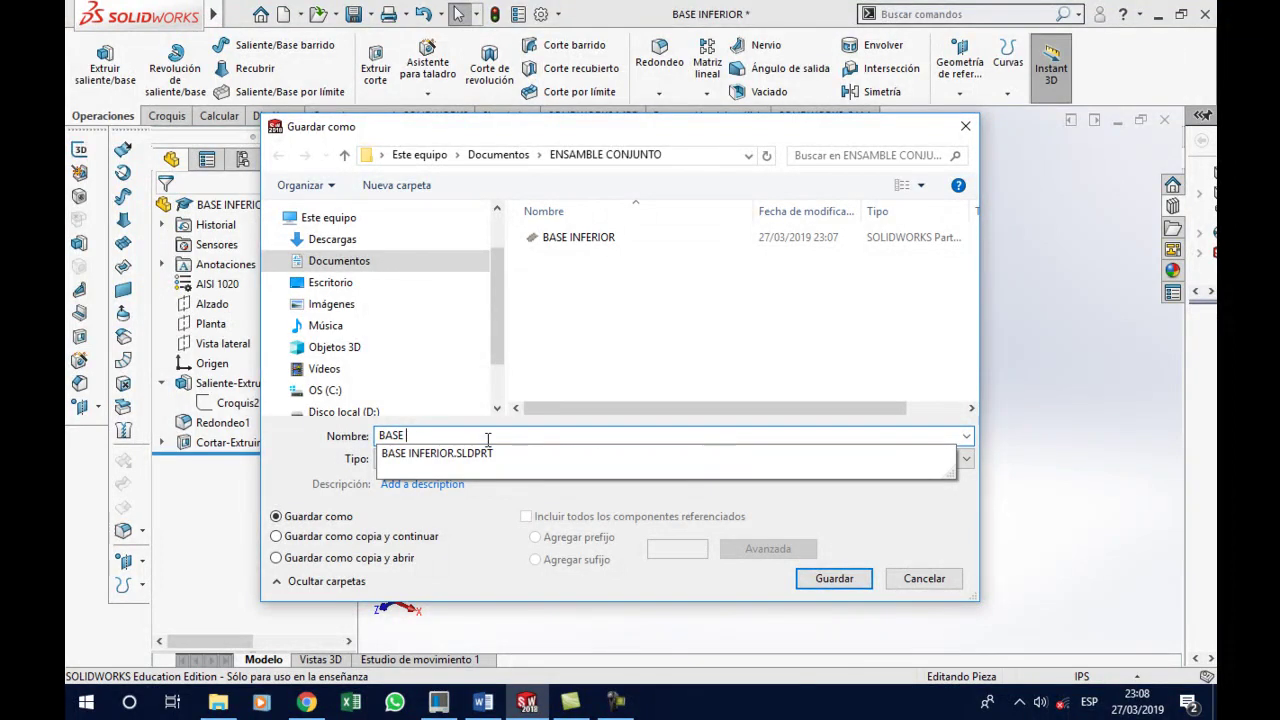
type("SUPERIOR")
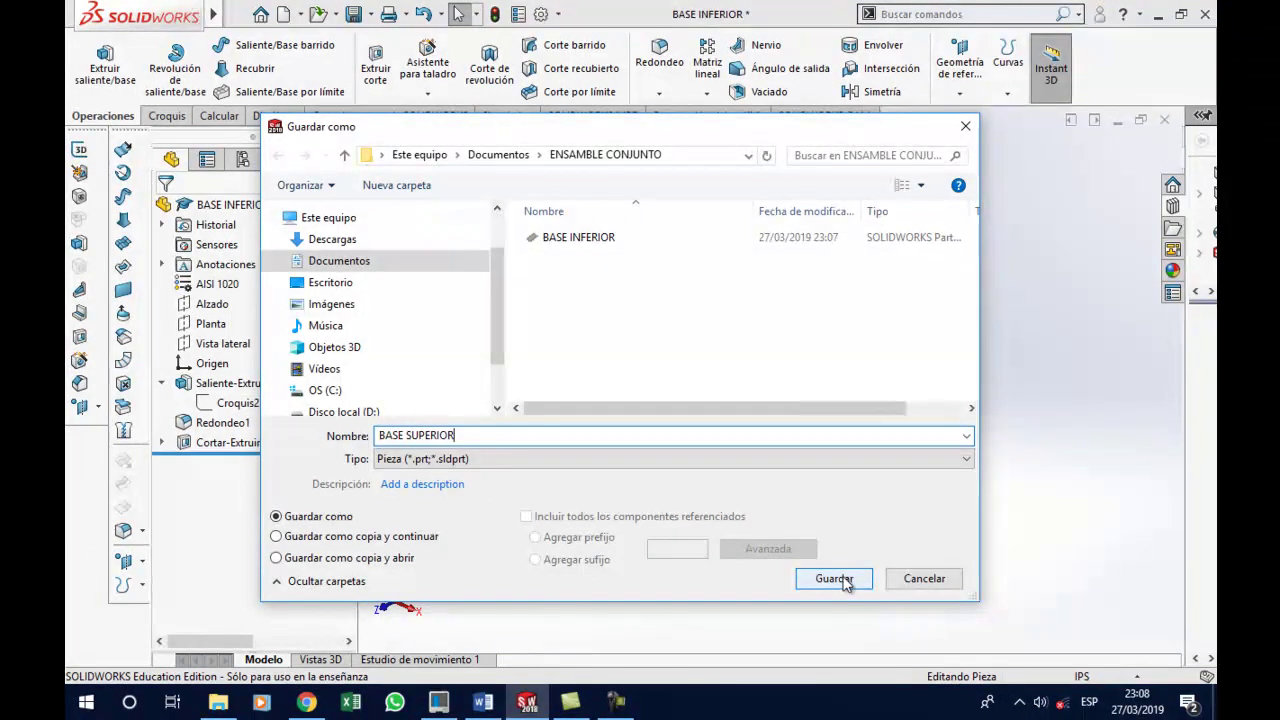
left_click(840, 580)
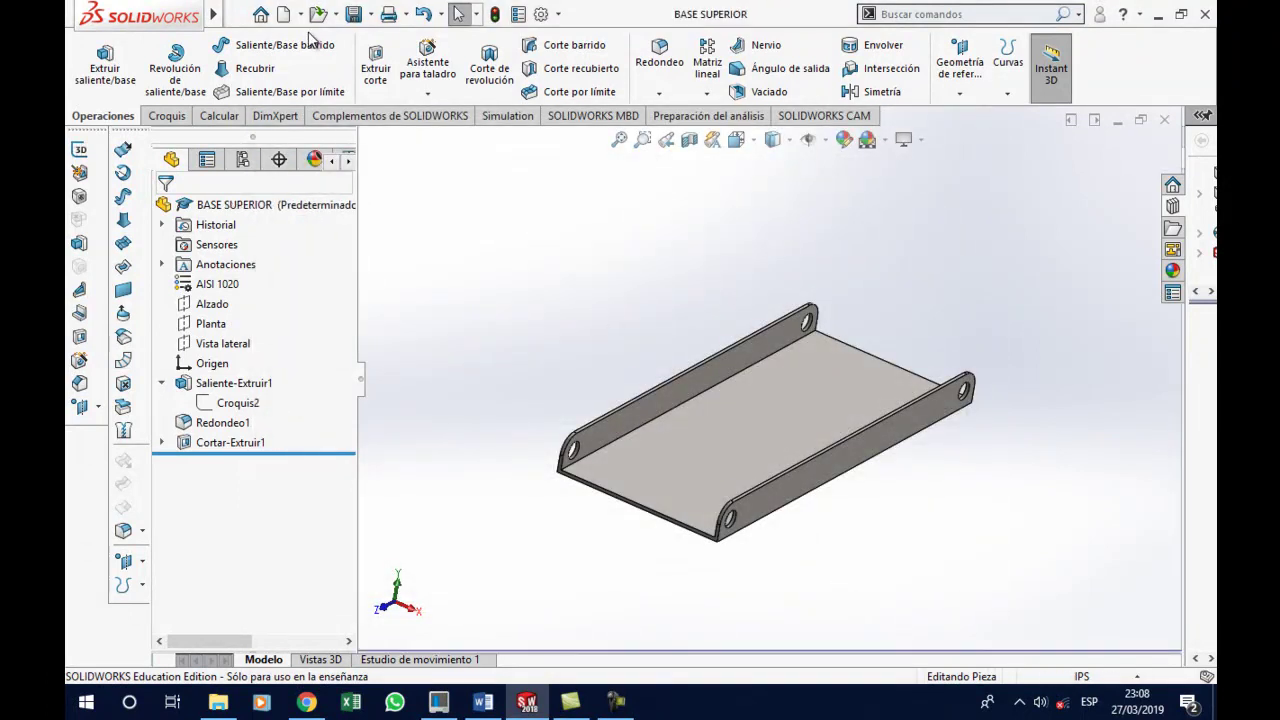
Create new part Pieza3 and review the LONG PIN drawing (2.90 long, ø.25) in Word
left_click(284, 14)
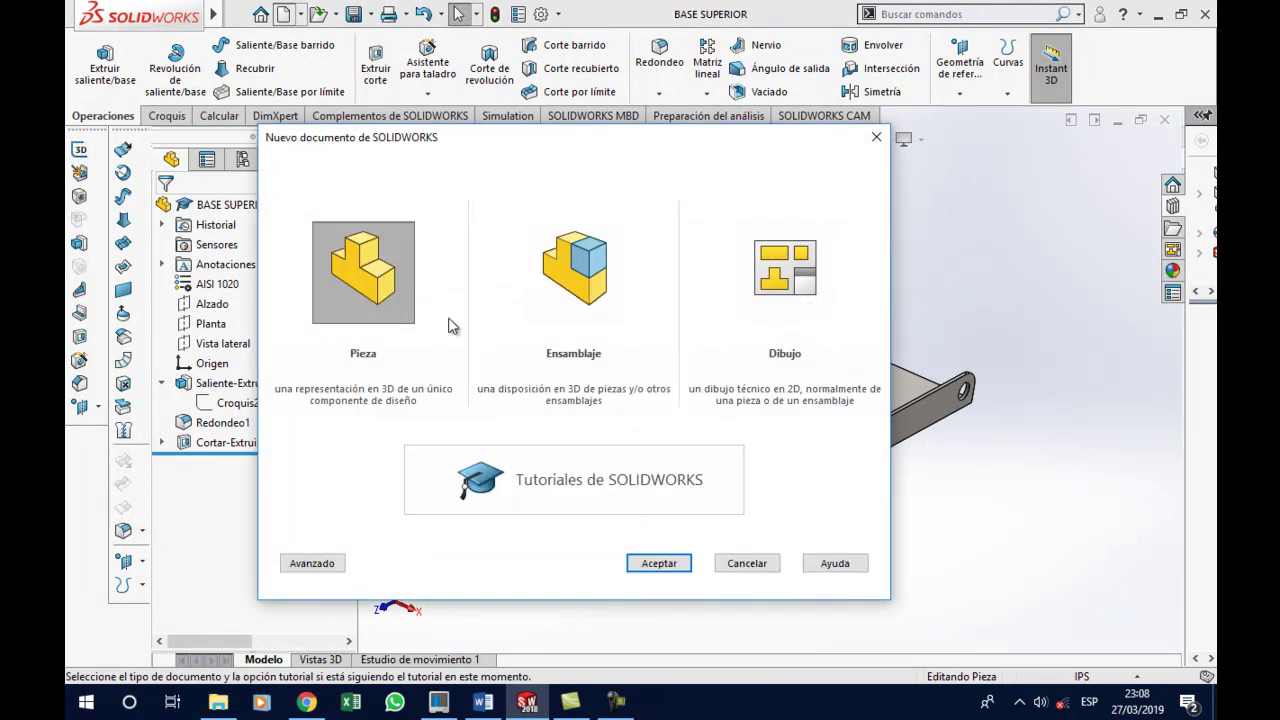
double_click(380, 275)
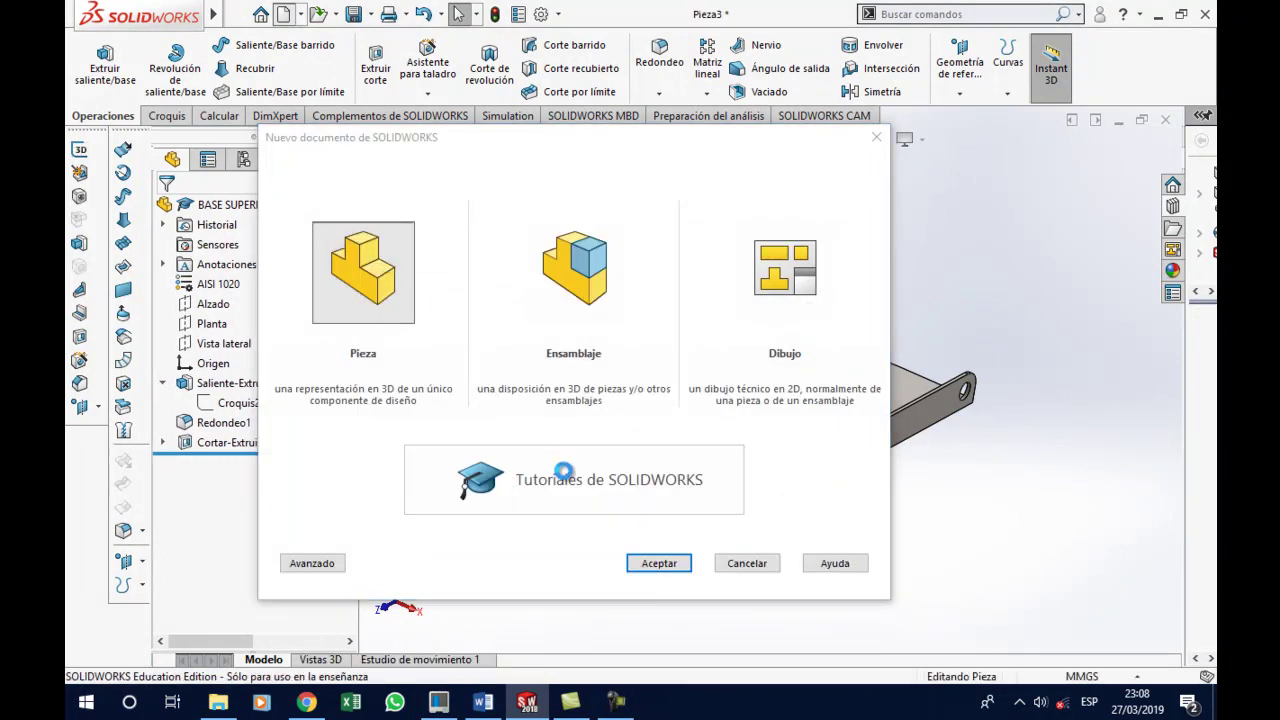
left_click(483, 703)
scroll(727, 533, "down", 1)
scroll(827, 529, "down", 2)
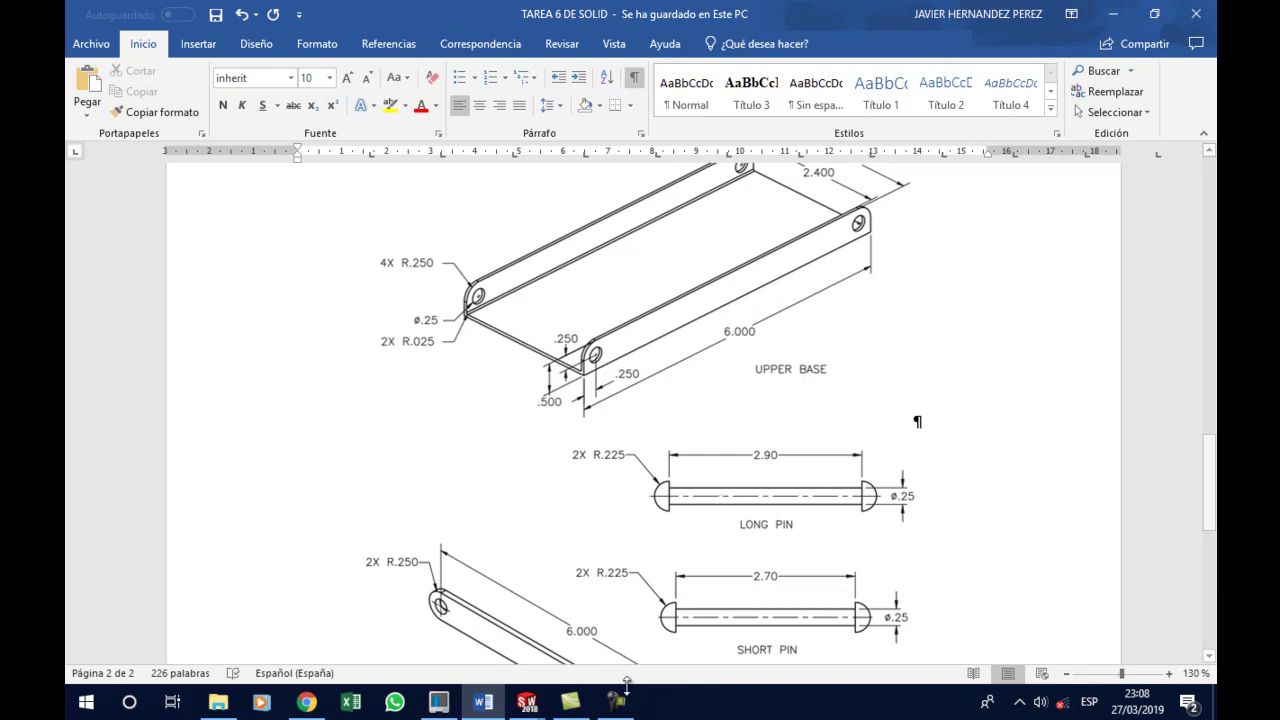
left_click(530, 703)
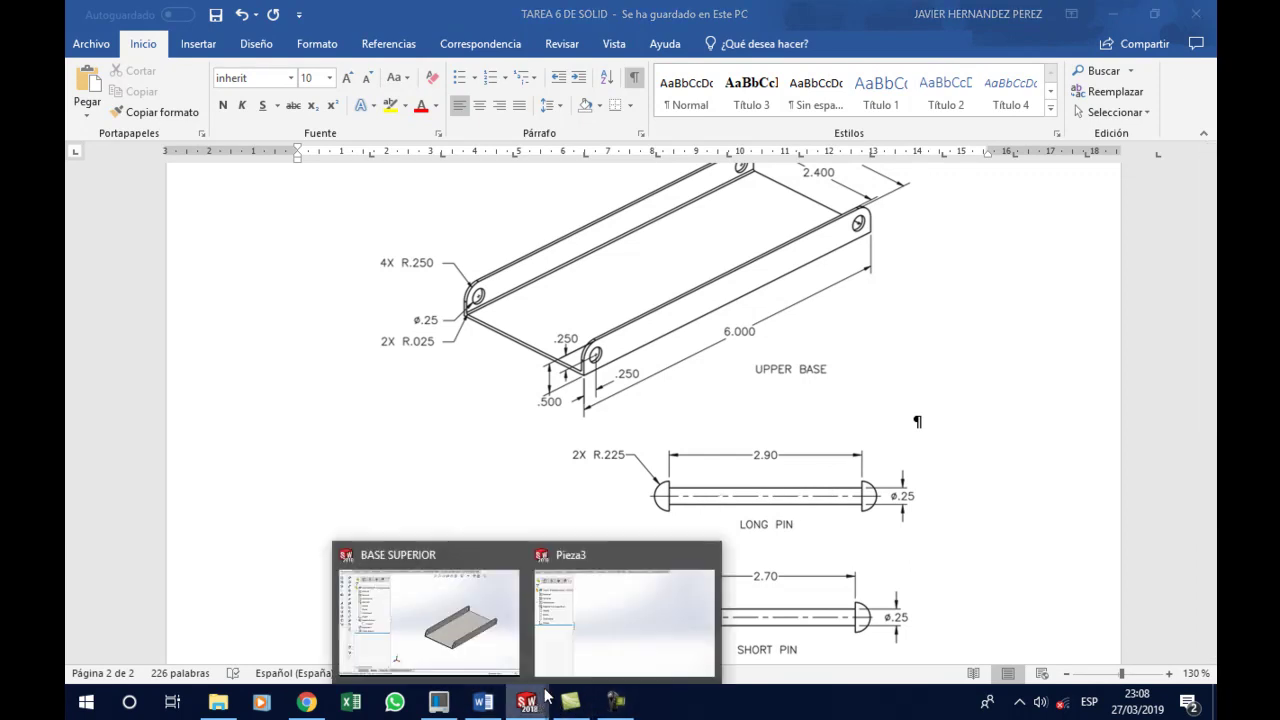
left_click(571, 646)
Switch Pieza3 to IPS units and start a new sketch on the Alzado plane
left_click(208, 304)
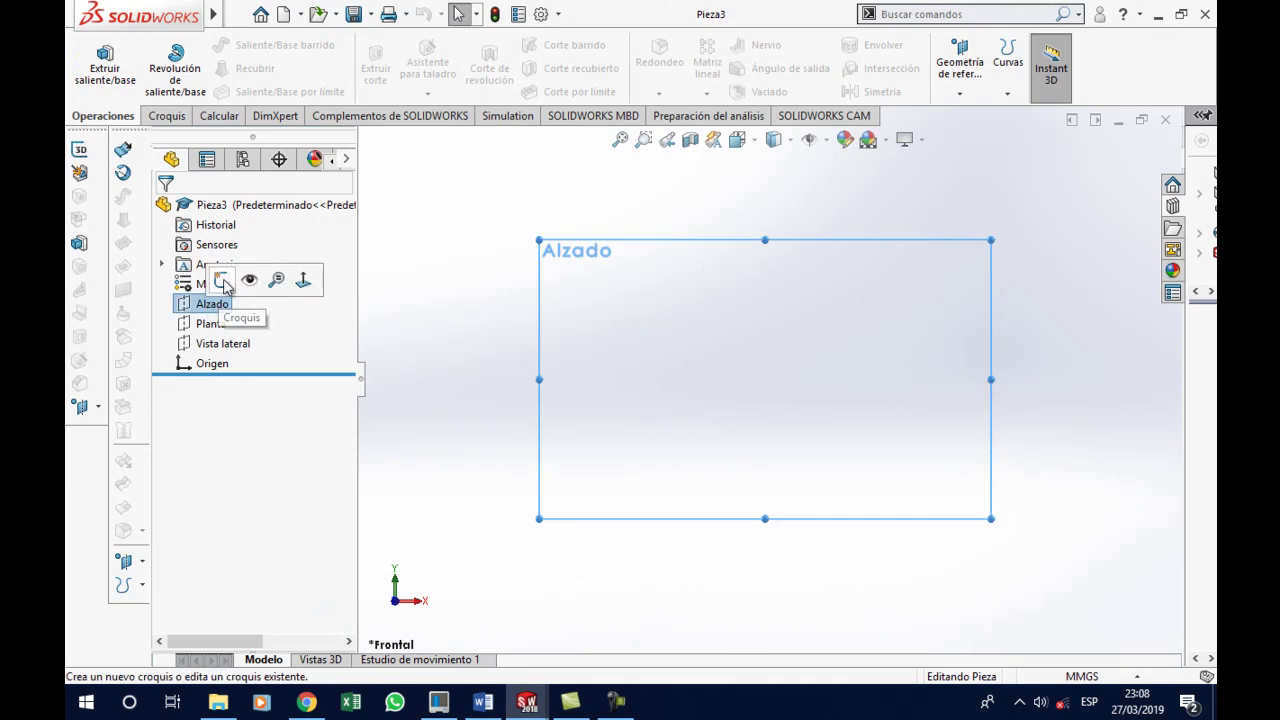
left_click(222, 281)
left_click(1082, 676)
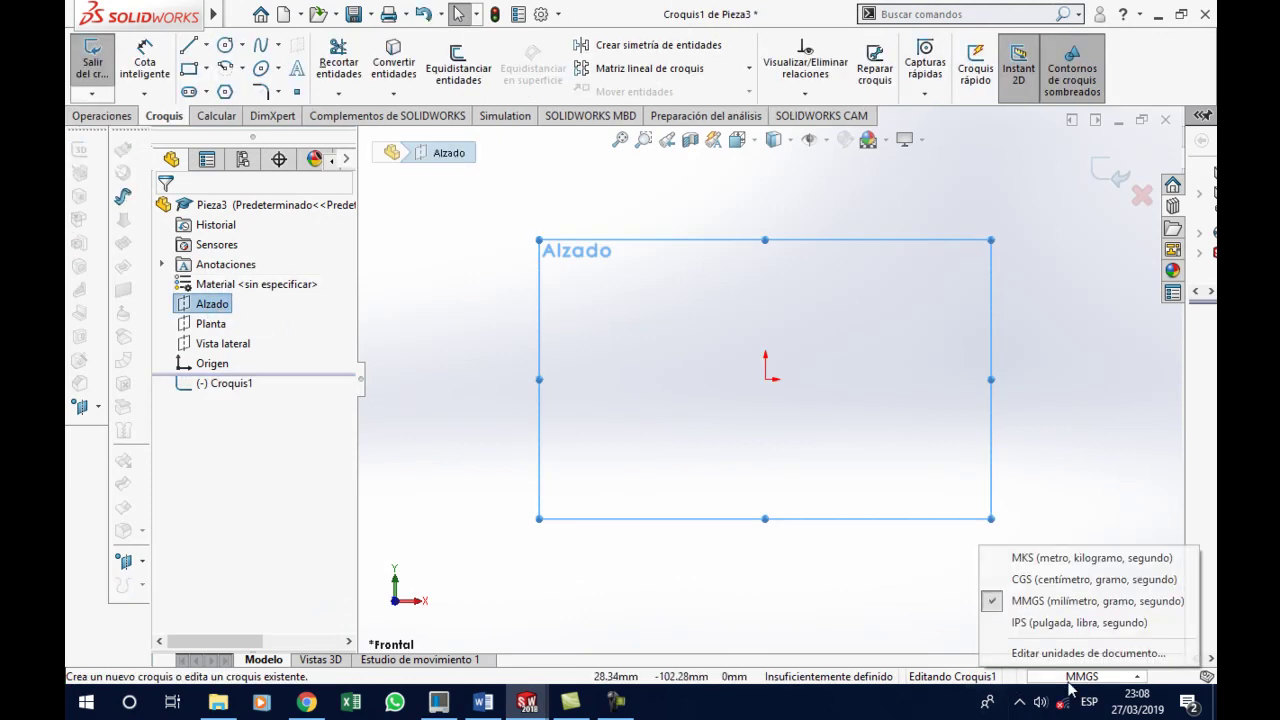
left_click(1032, 626)
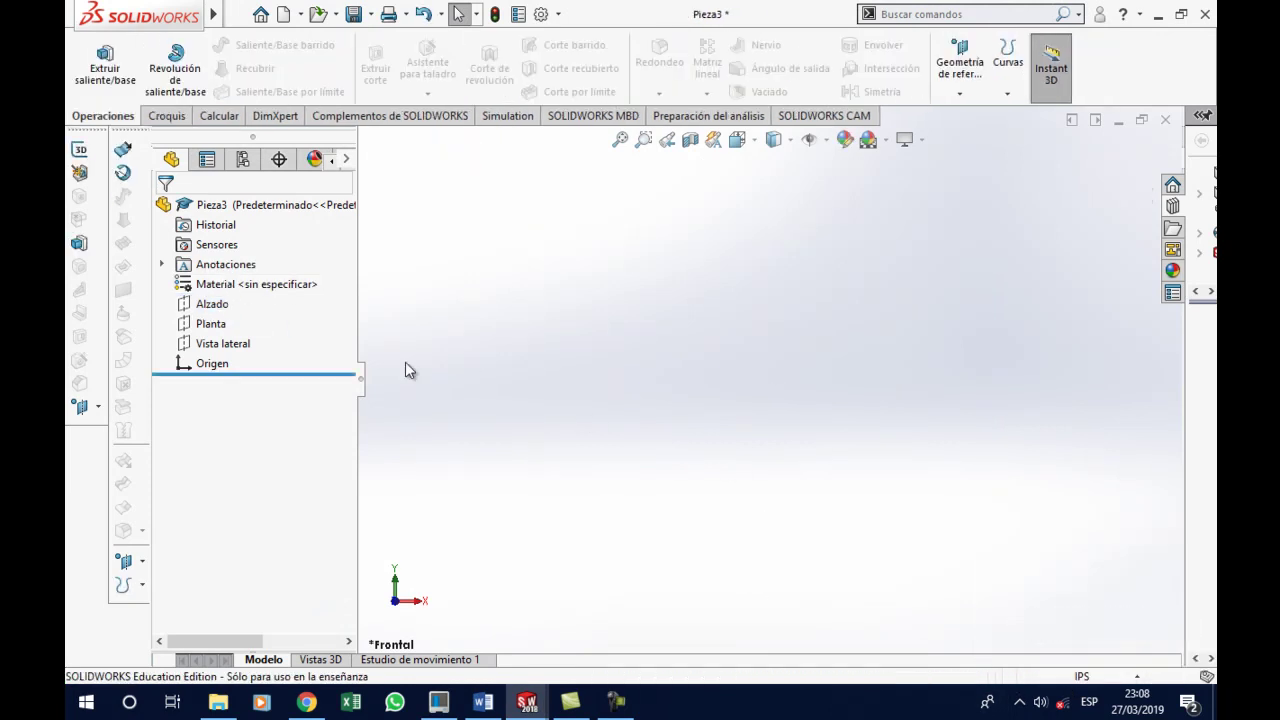
left_click(210, 304)
left_click(245, 281)
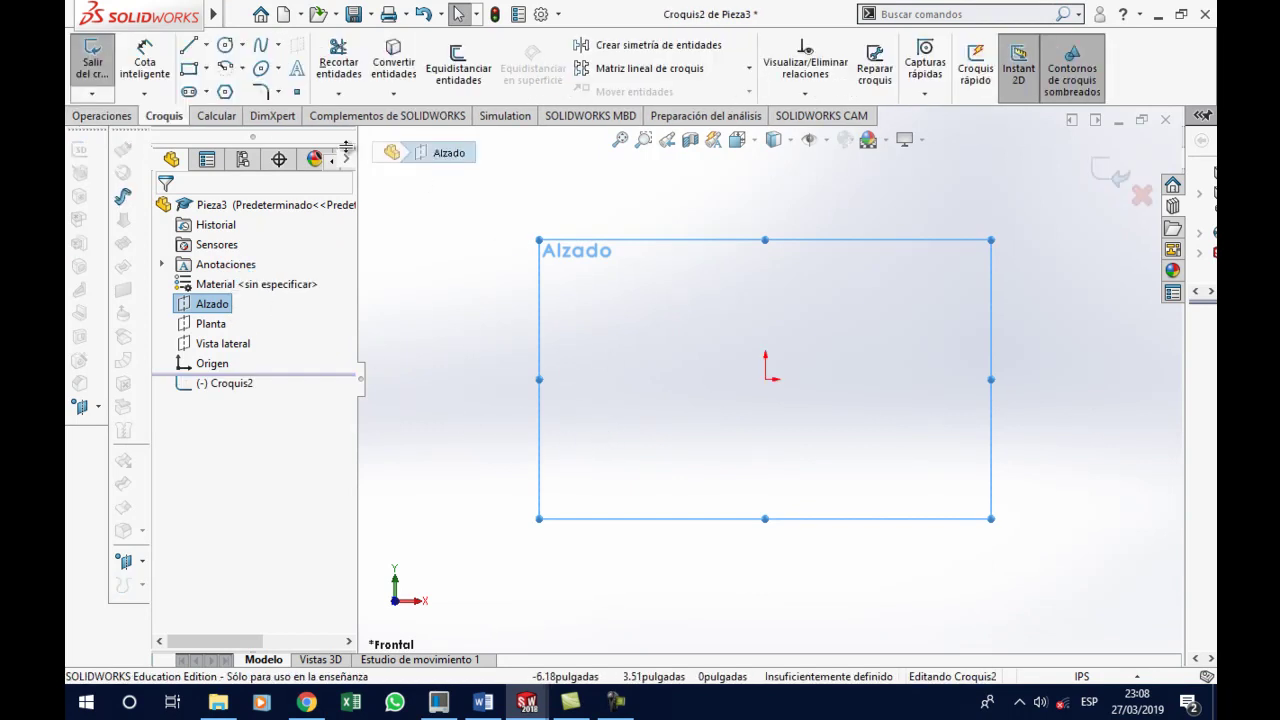
Draw a horizontal line from the origin to the right, checking the pin drawing in Word
left_click(766, 379)
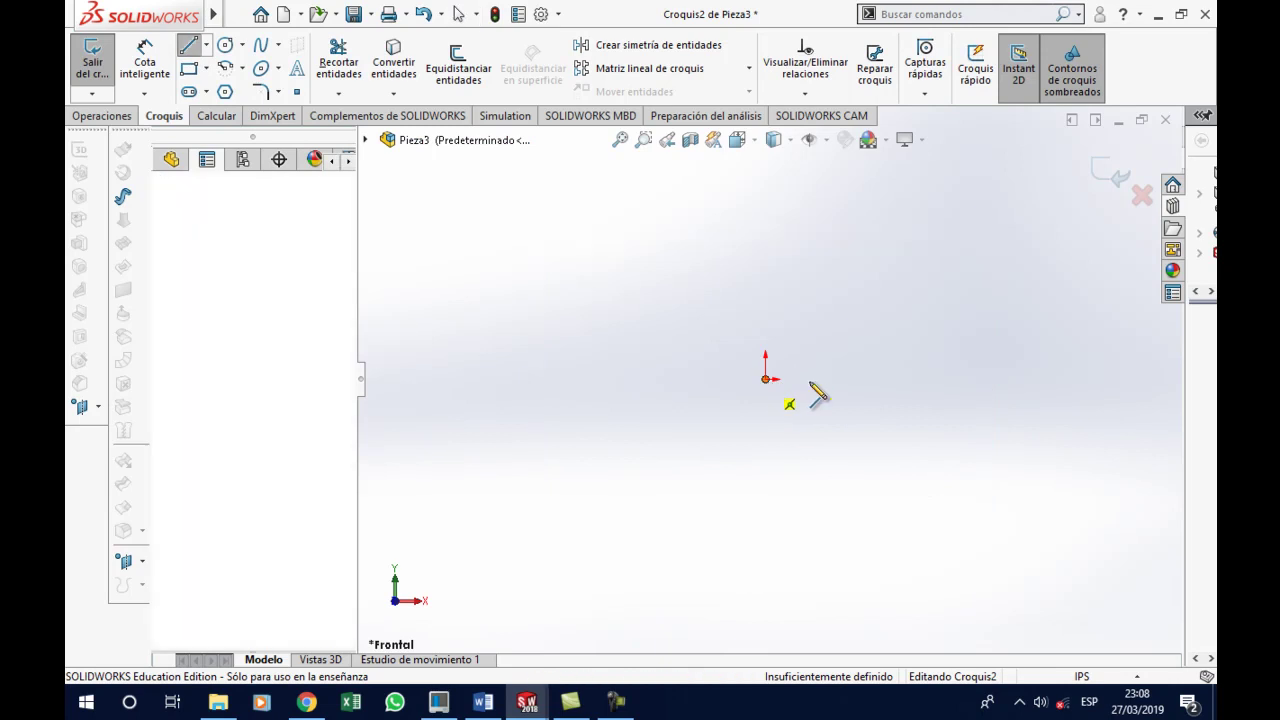
left_click(1081, 379)
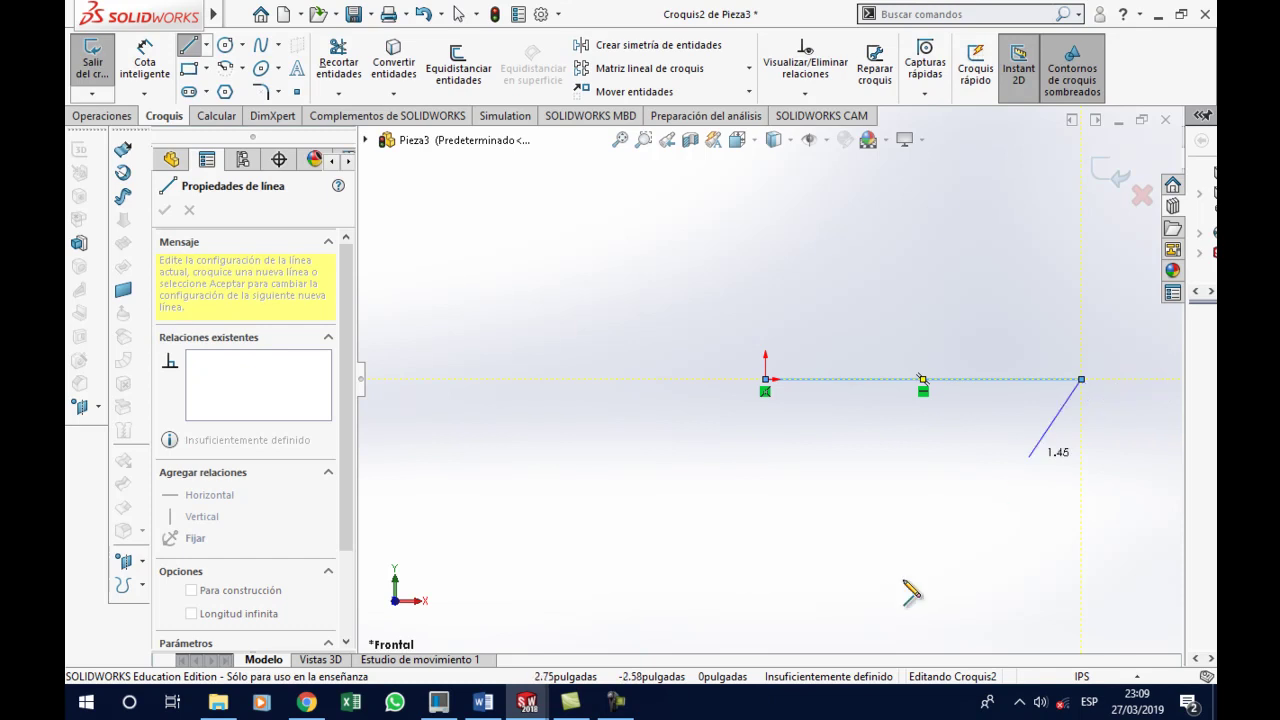
left_click(483, 702)
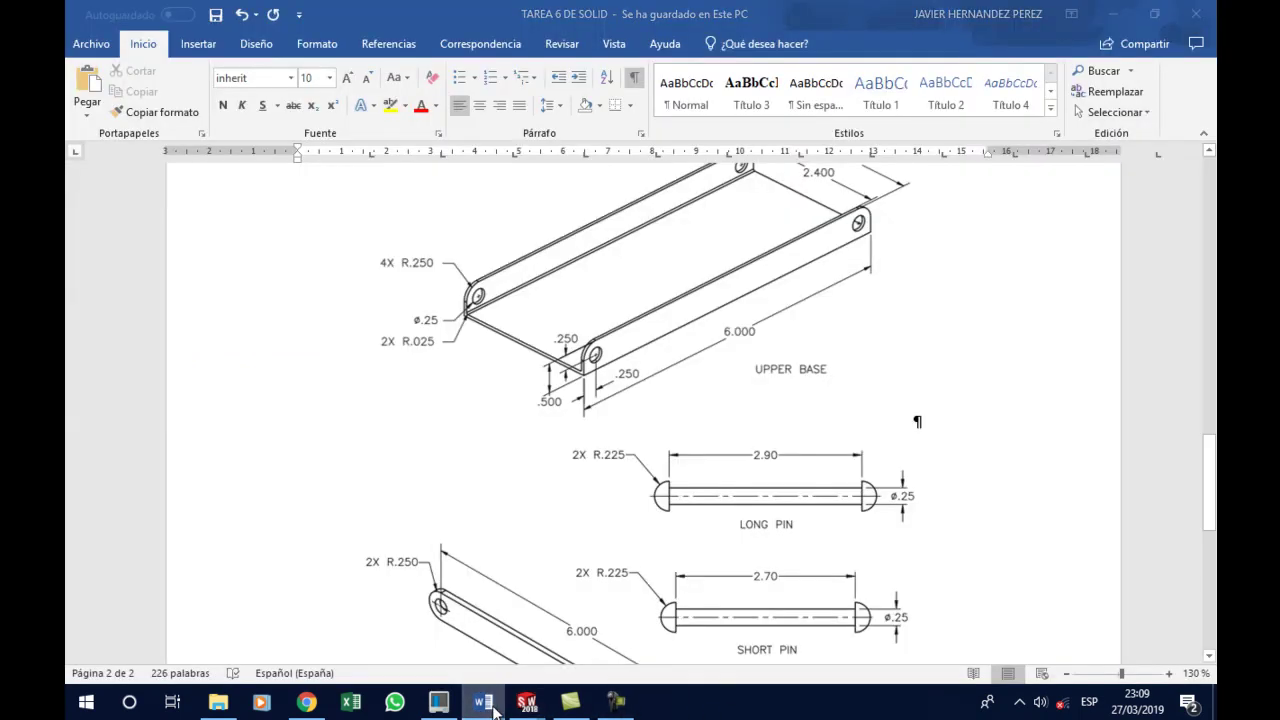
left_click(492, 706)
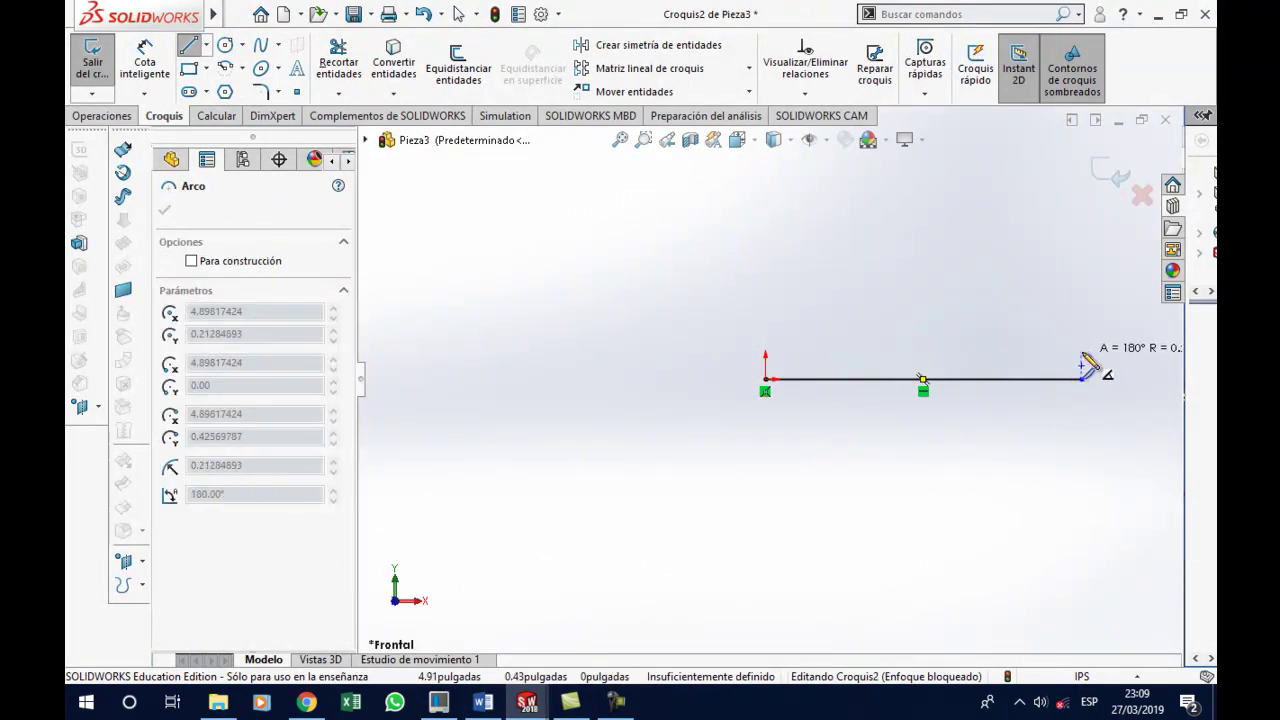
key("Escape")
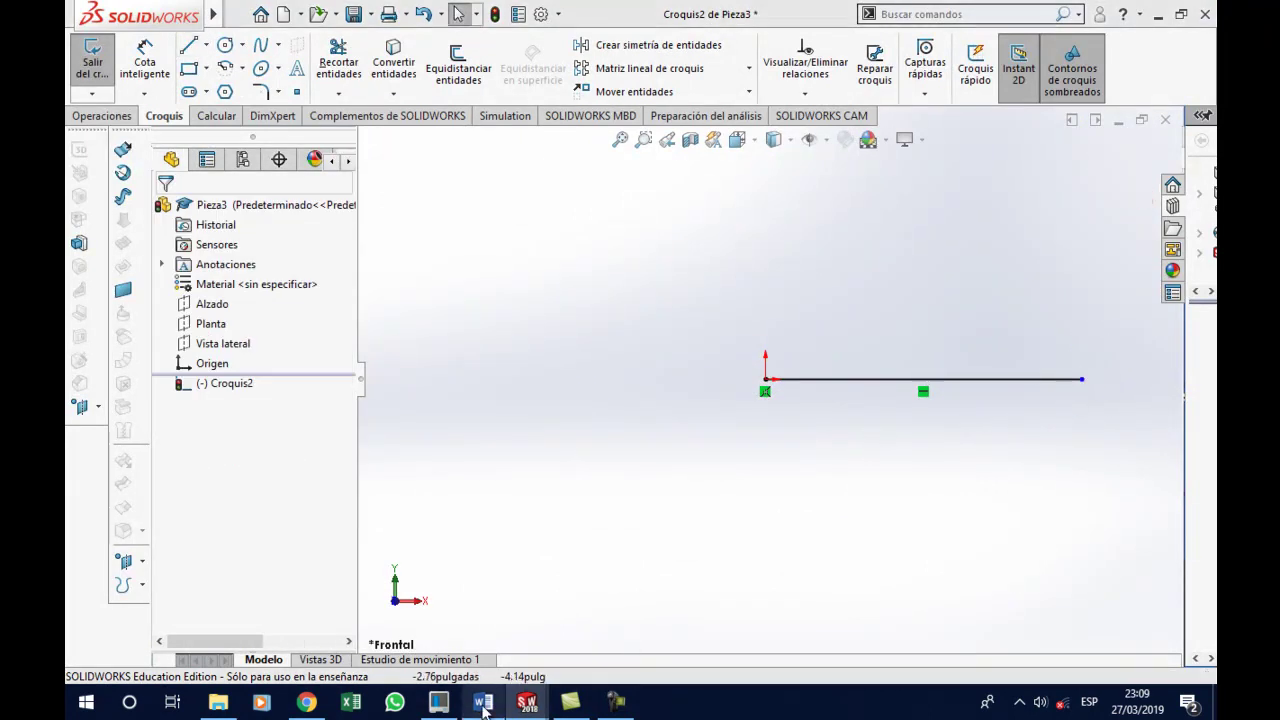
left_click(484, 706)
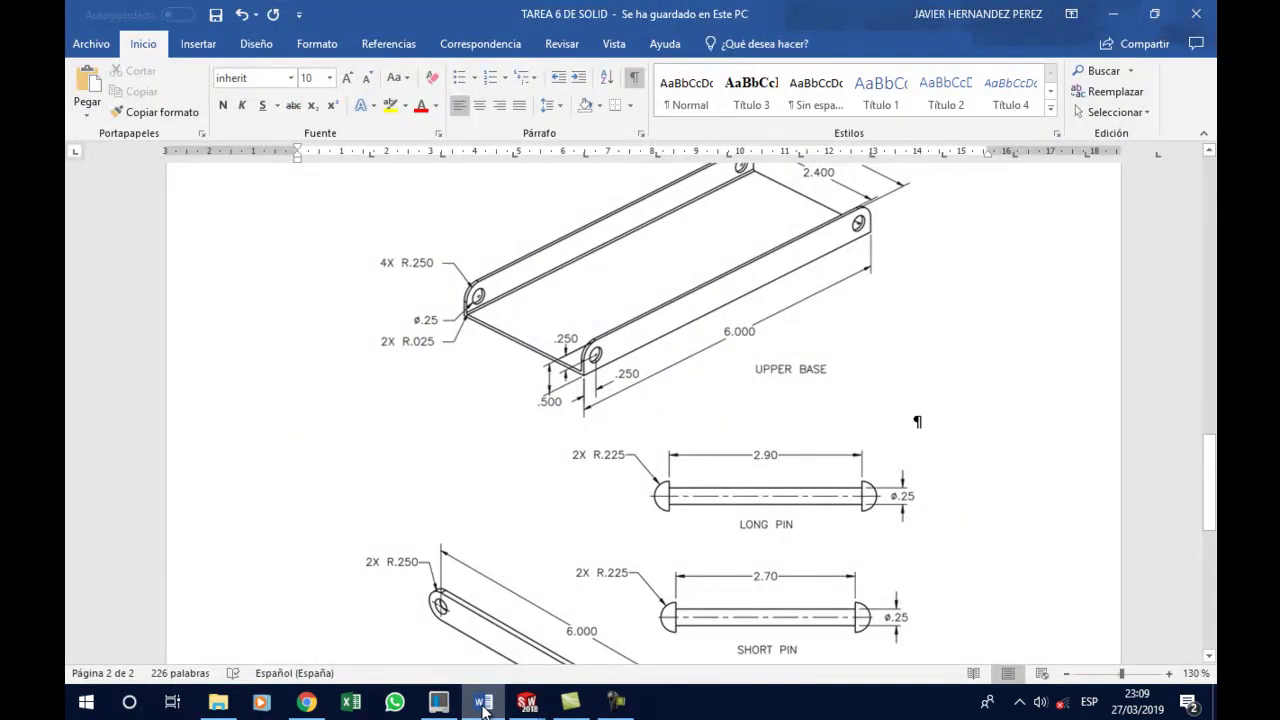
left_click(484, 706)
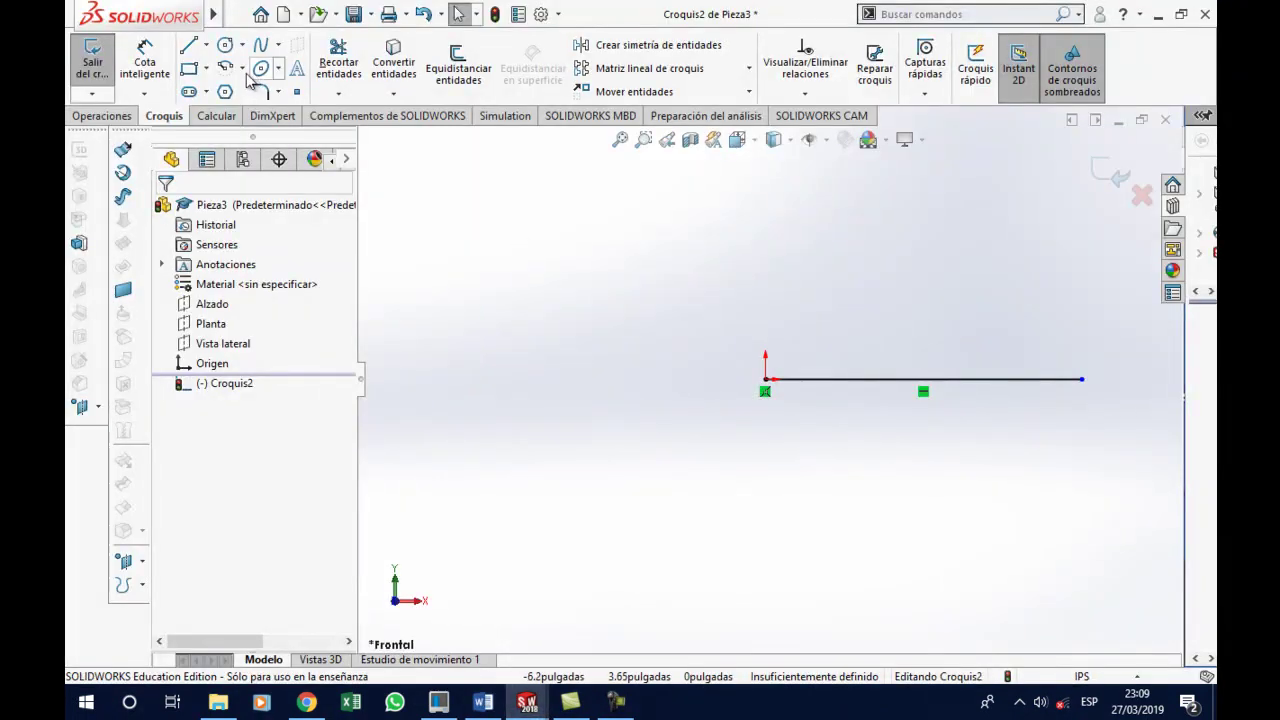
left_click(484, 704)
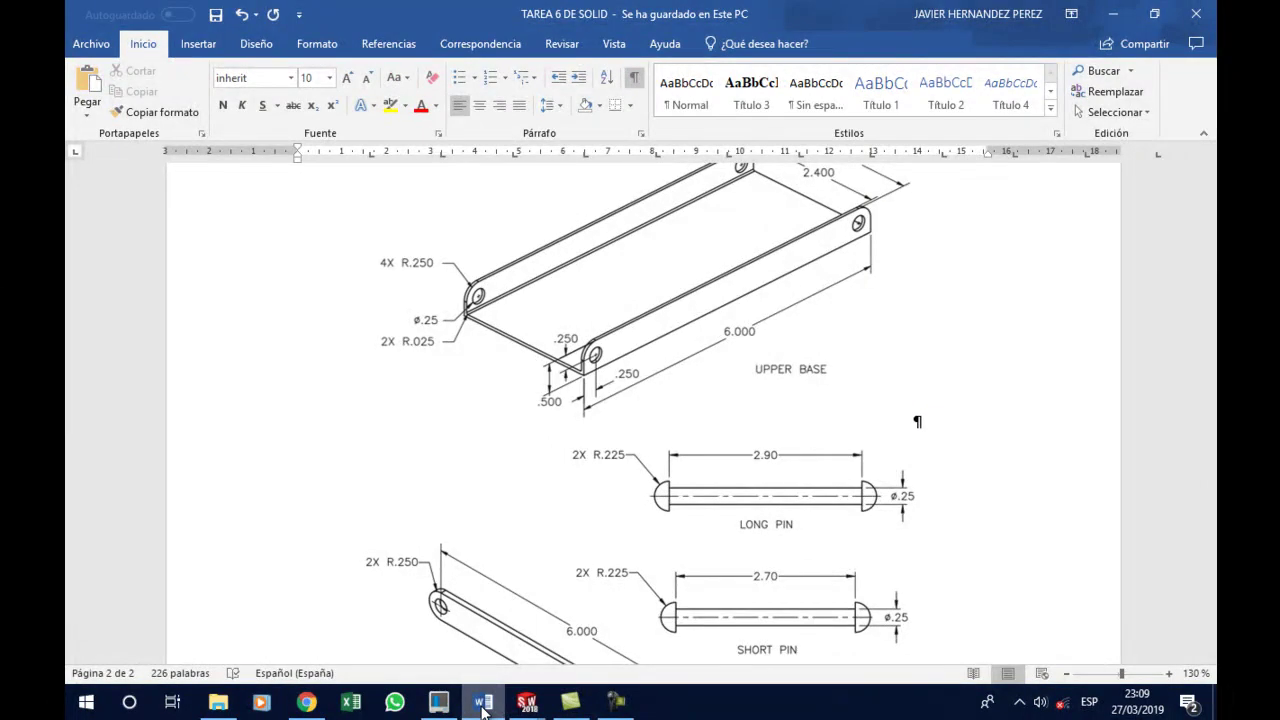
Dimension the line to 3.35 by entering 2.9+.45, fully defining the sketch
left_click(527, 702)
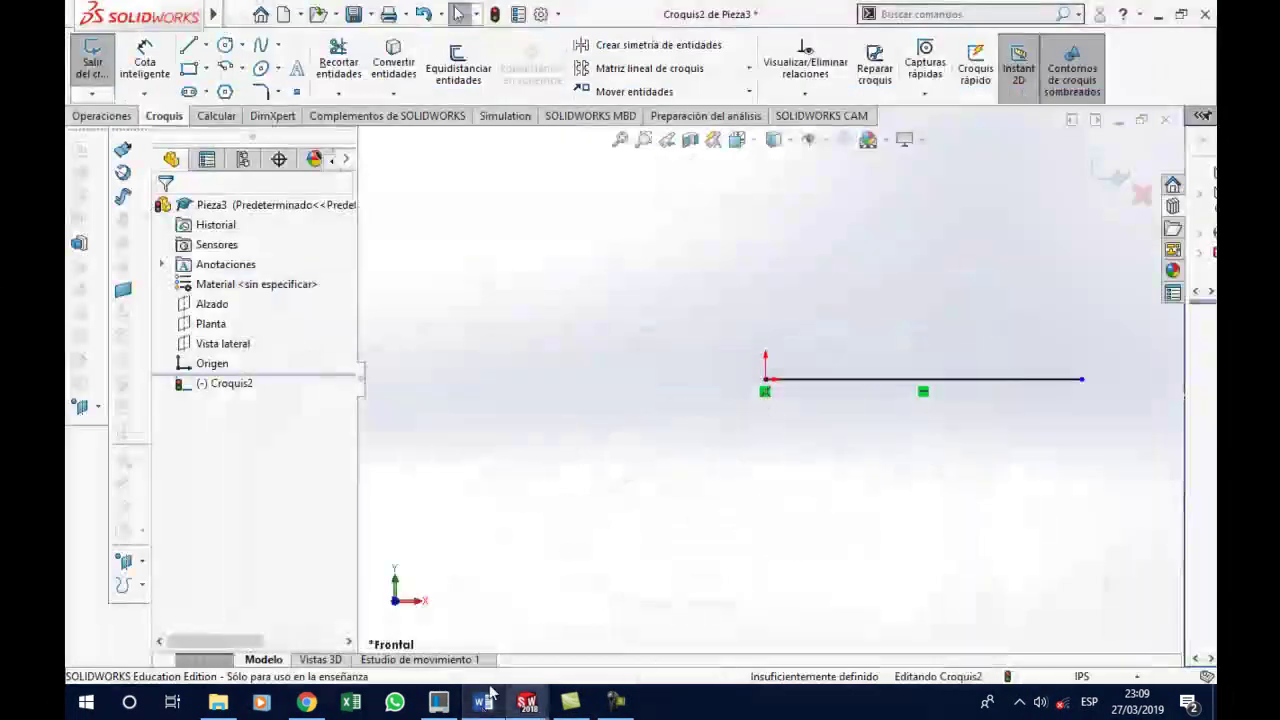
left_click(890, 380)
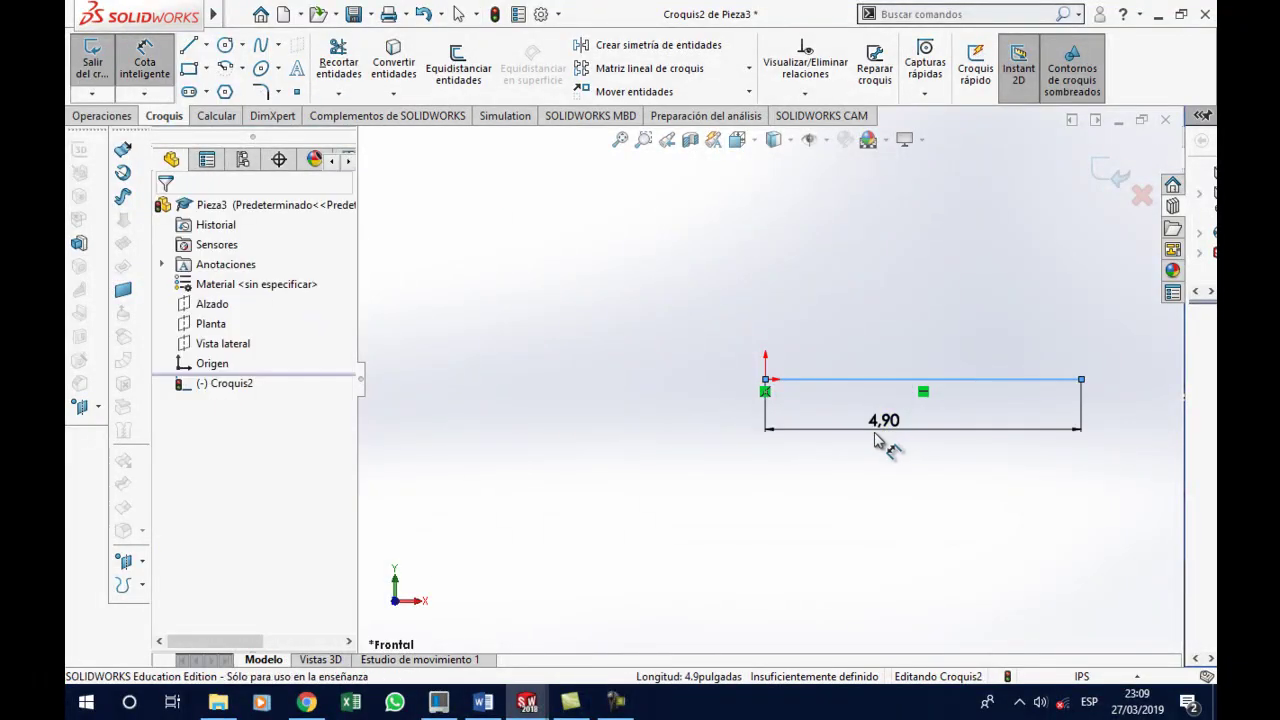
left_click(877, 437)
type("2.9+.45")
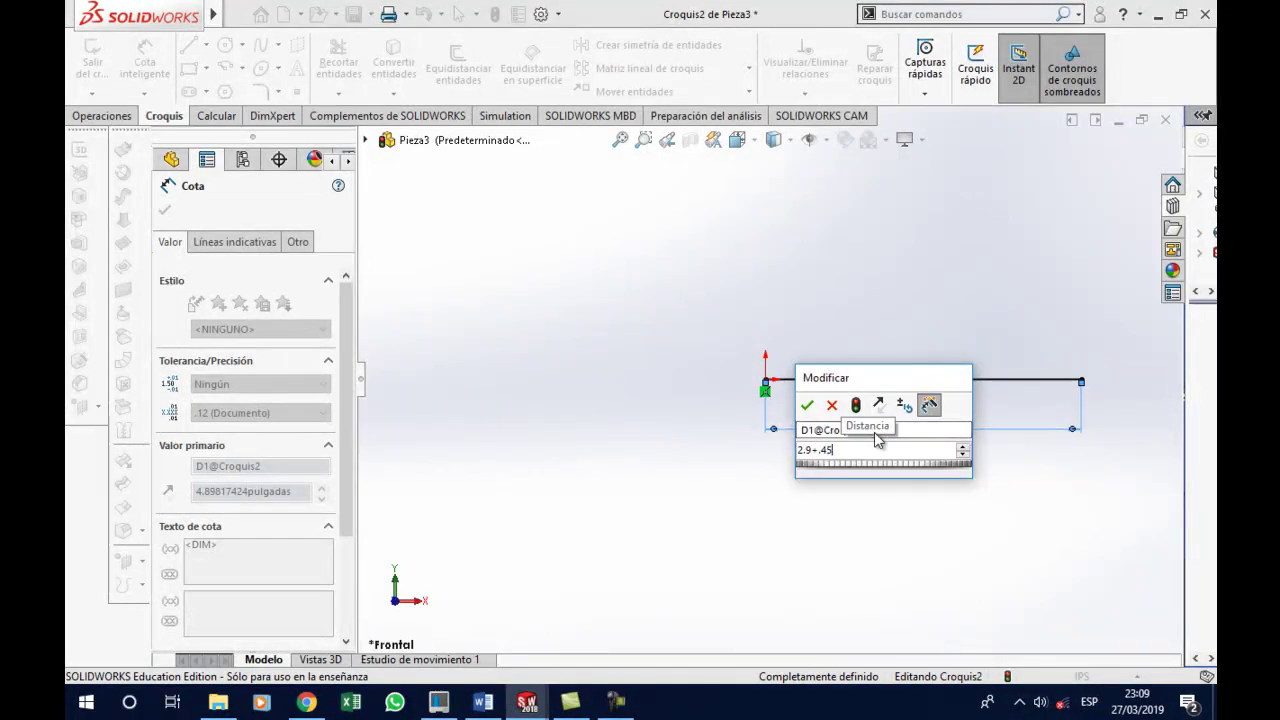
key("Return")
key("Escape")
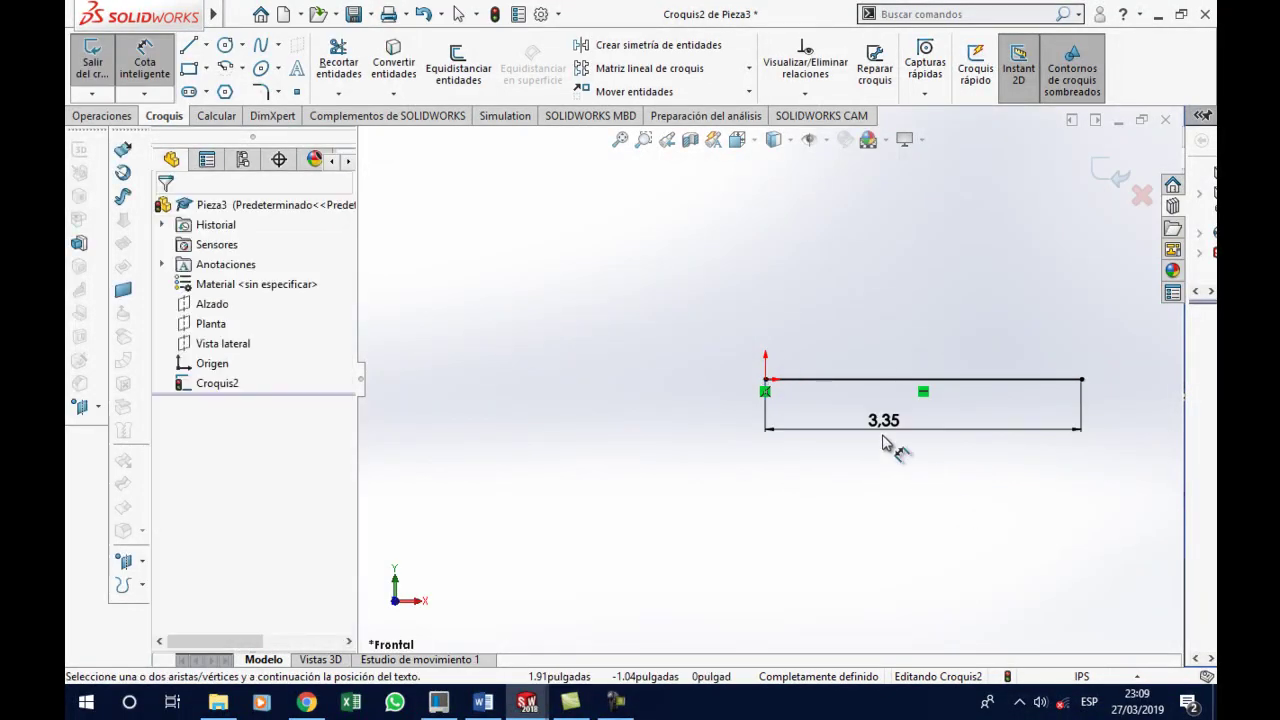
scroll(800, 322, "down", 1)
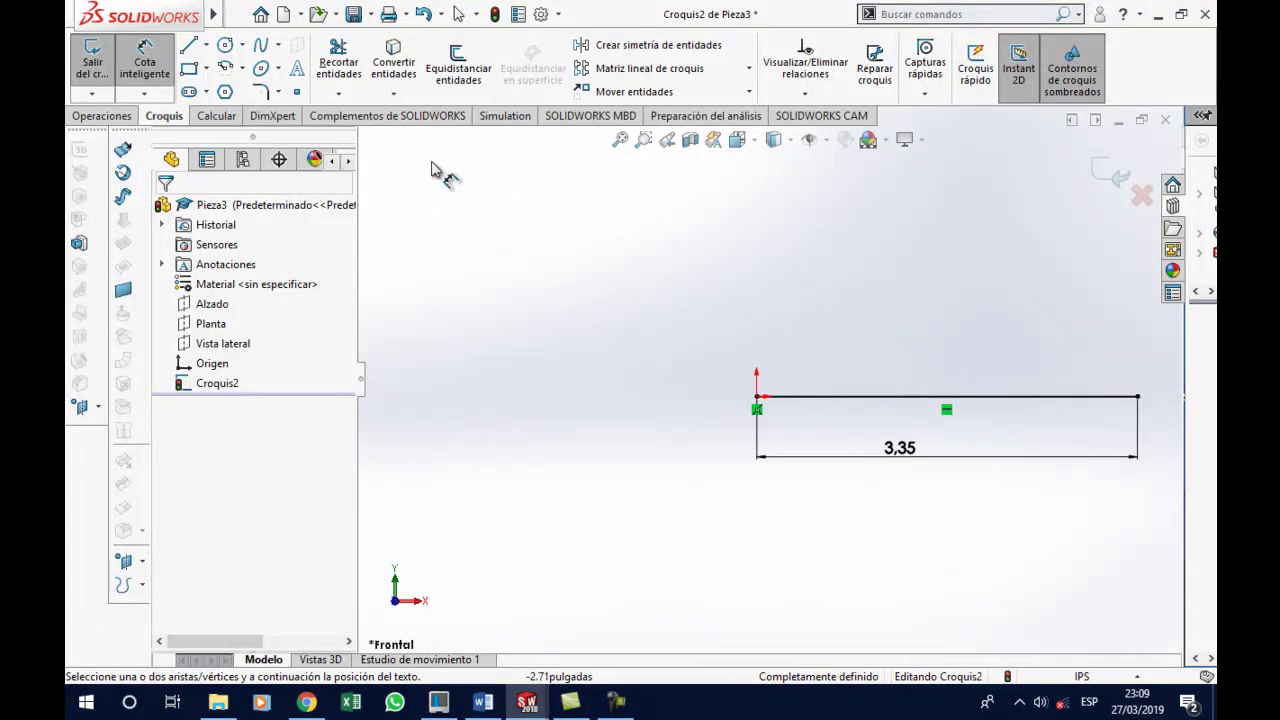
Draw a centred circle on each end of the 3,35 line
left_click(243, 46)
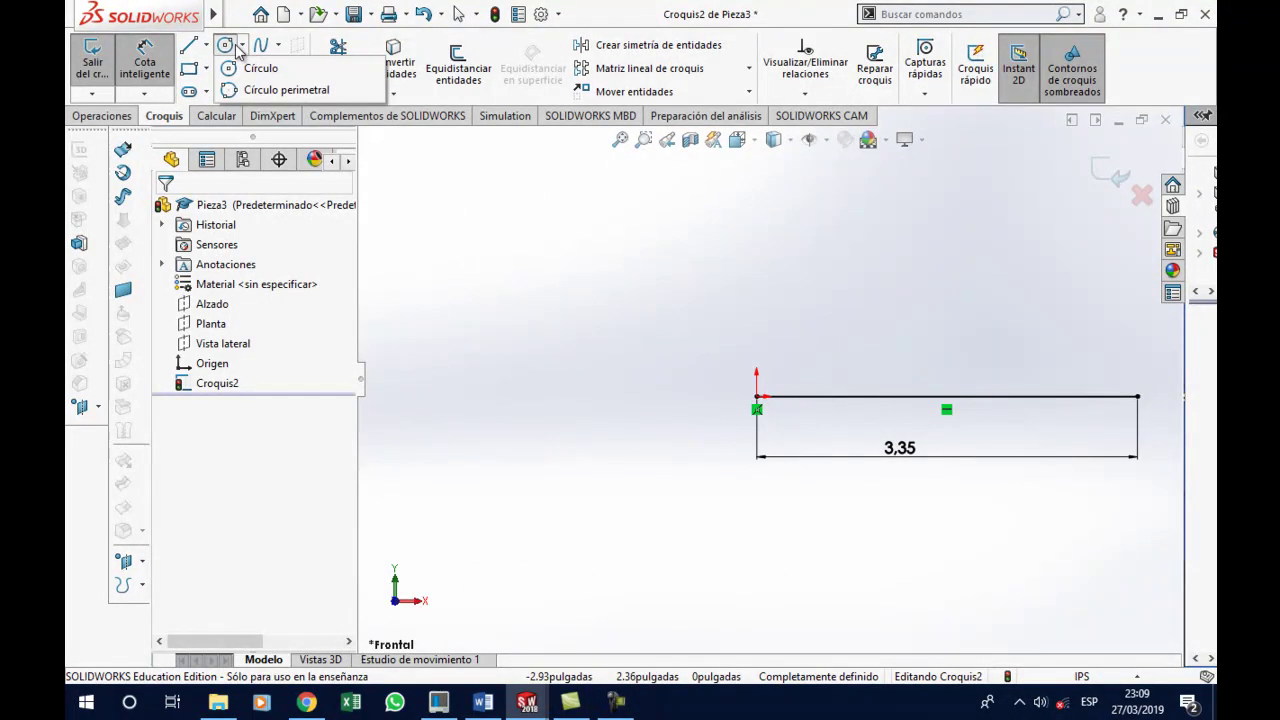
left_click(255, 68)
left_click(784, 397)
left_click(811, 397)
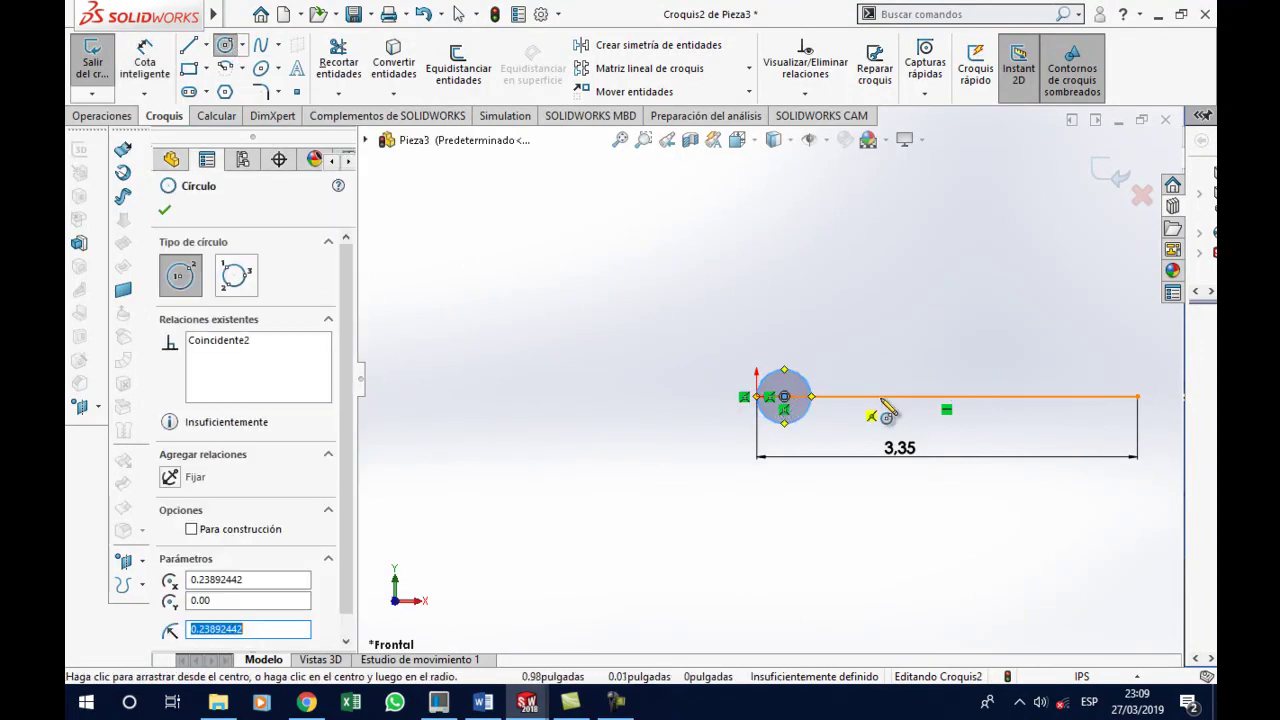
left_click(1100, 397)
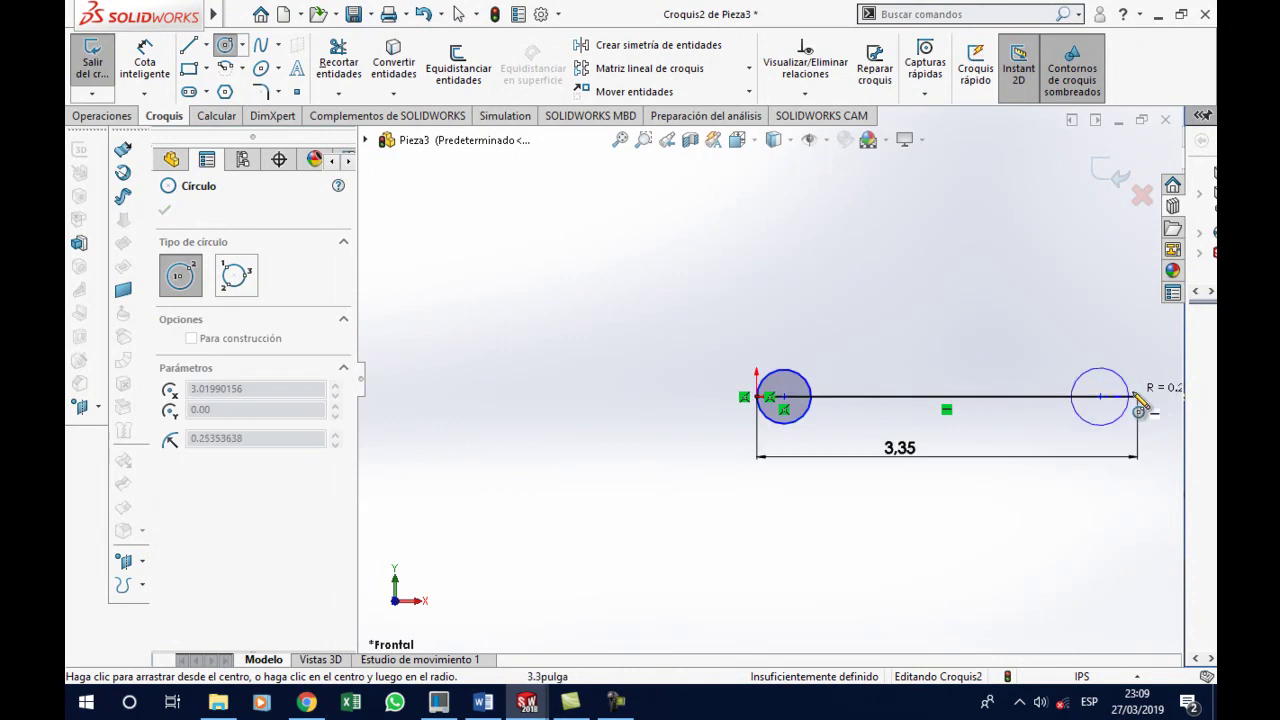
left_click(1124, 427)
key("Escape")
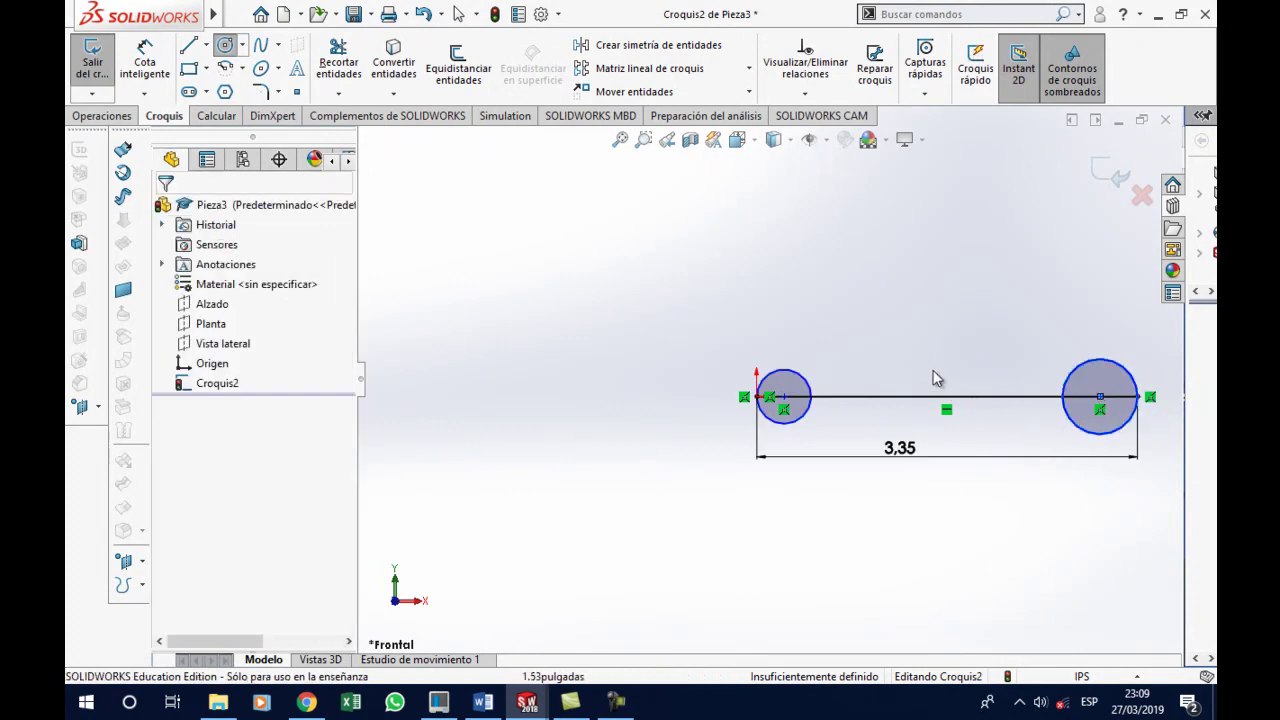
Bring up the Word reference drawing of the long pin
scroll(920, 374, "down", 2)
scroll(870, 392, "up", 1)
left_click(483, 703)
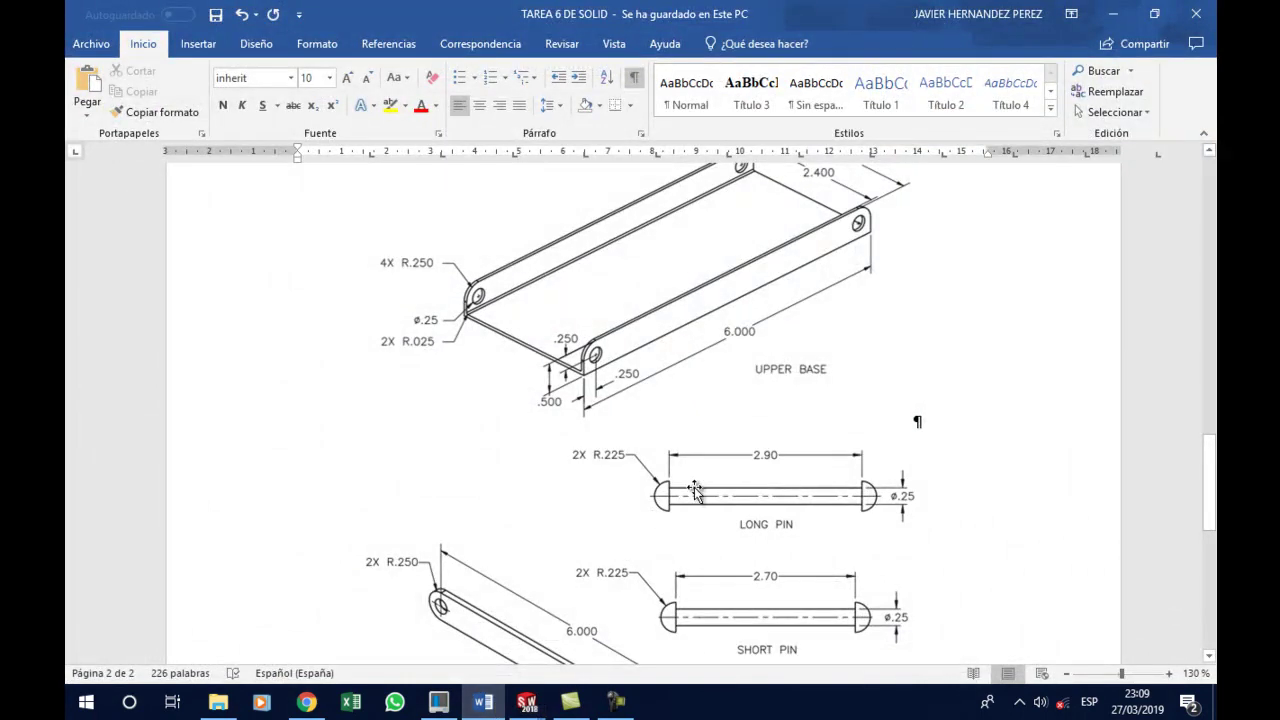
Dimension the left and right end circles to 0.45 diameter, then check the Word drawing
left_click(1113, 16)
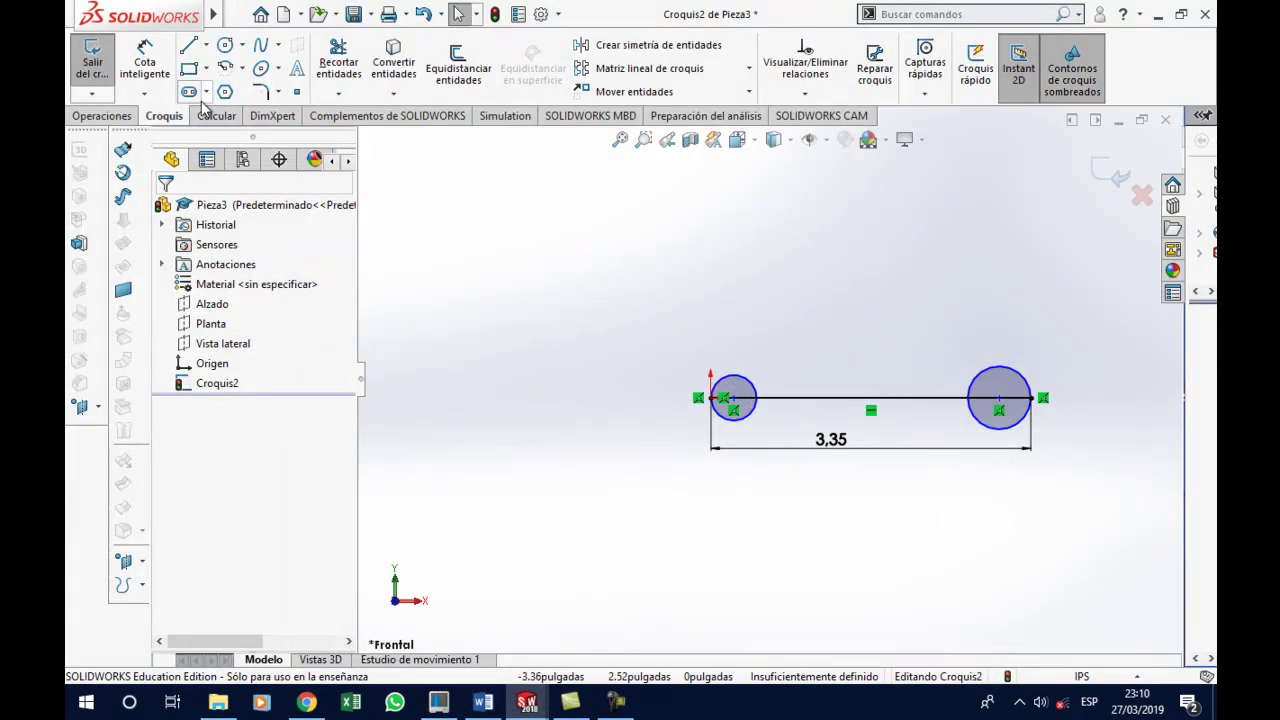
left_click(728, 385)
left_click(608, 331)
type(".225")
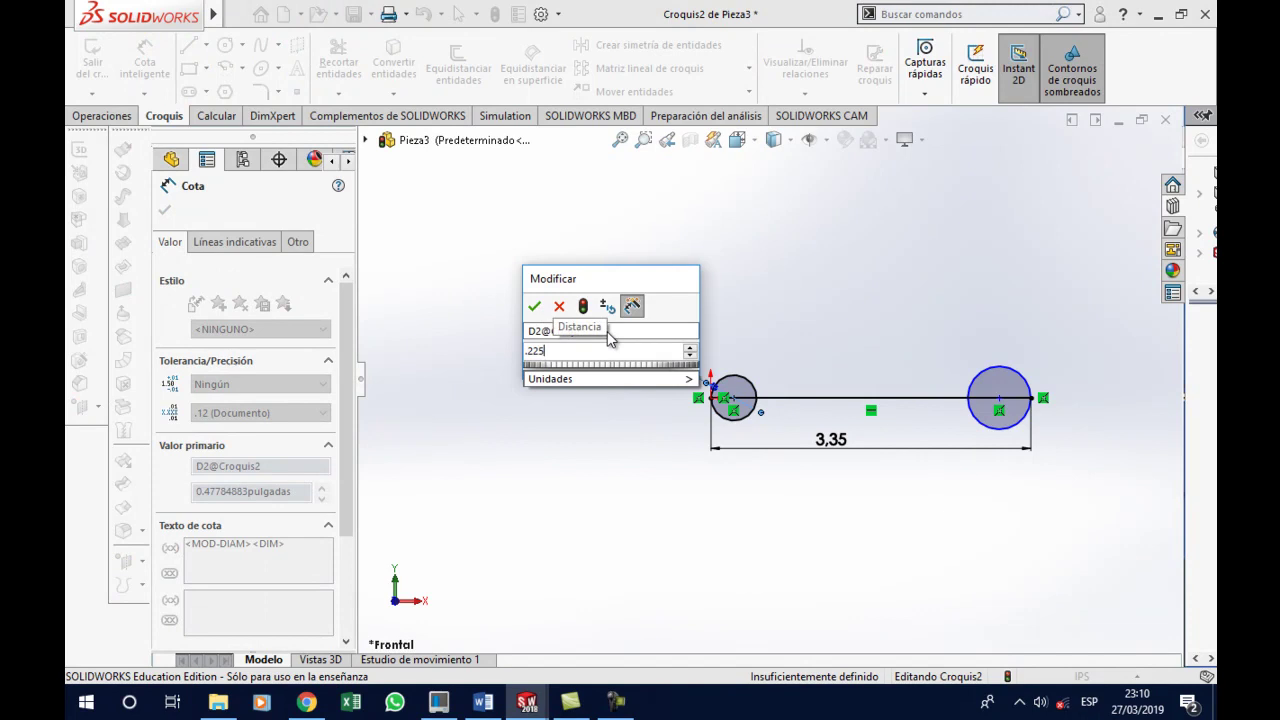
type("*2")
key("Return")
left_click(670, 345)
left_click(1015, 378)
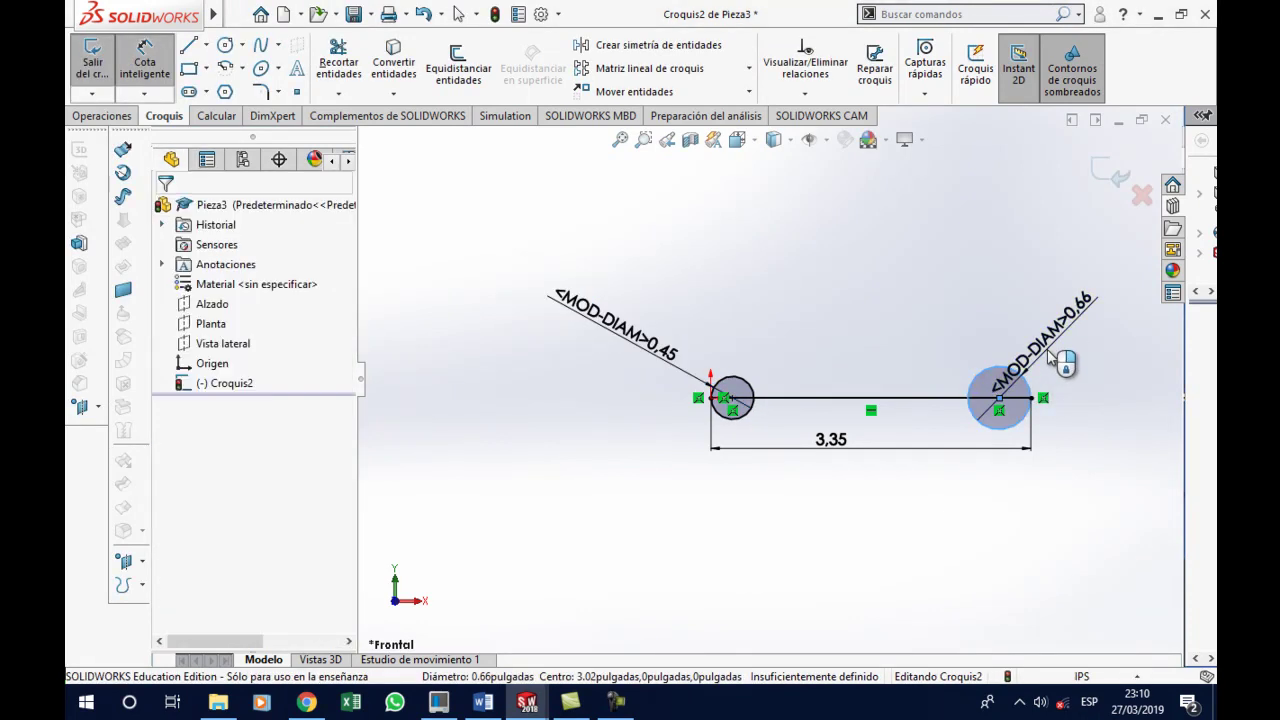
left_click(1052, 358)
key("Return")
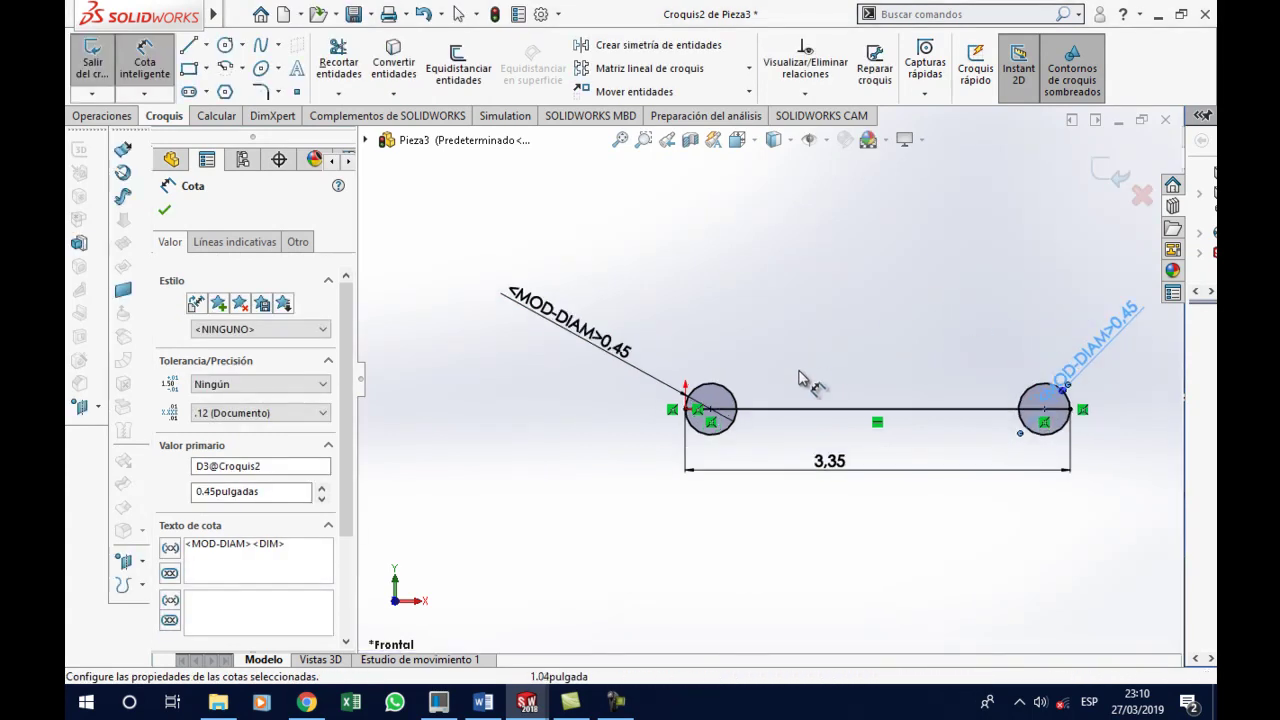
left_click(484, 703)
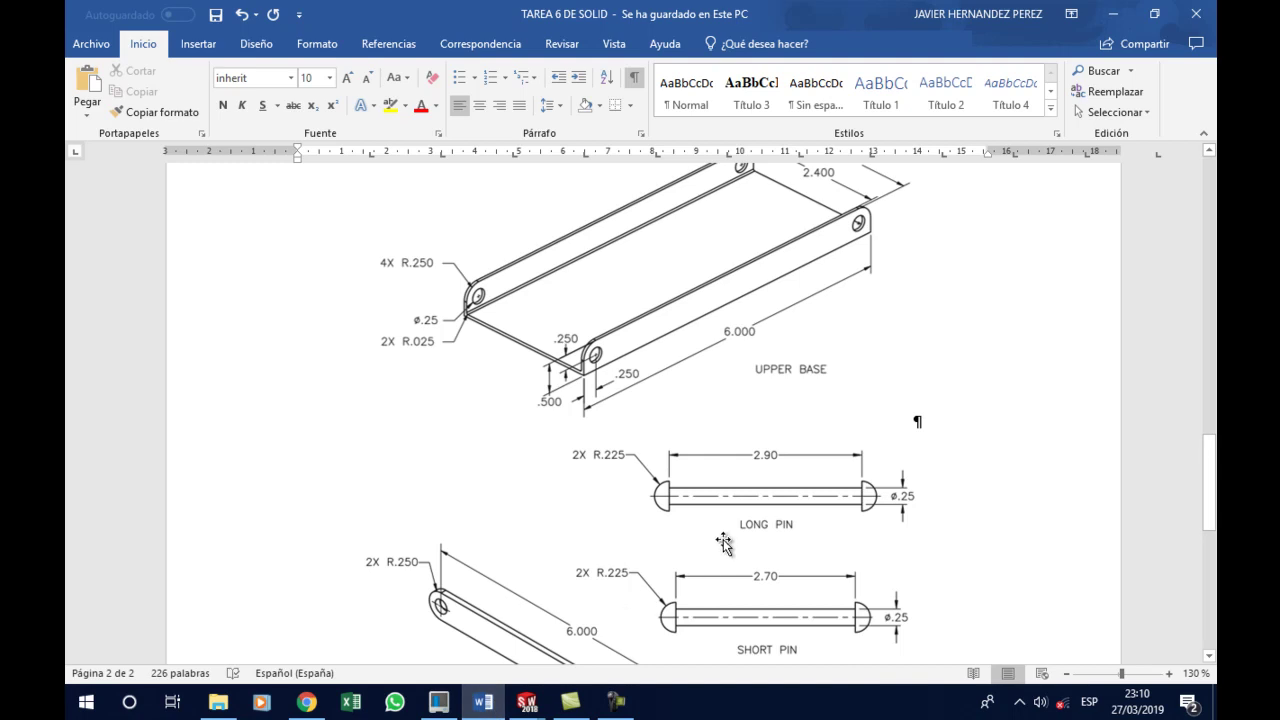
Attempt to start the top line at the left and right circles, cancelling both attempts
left_click(484, 705)
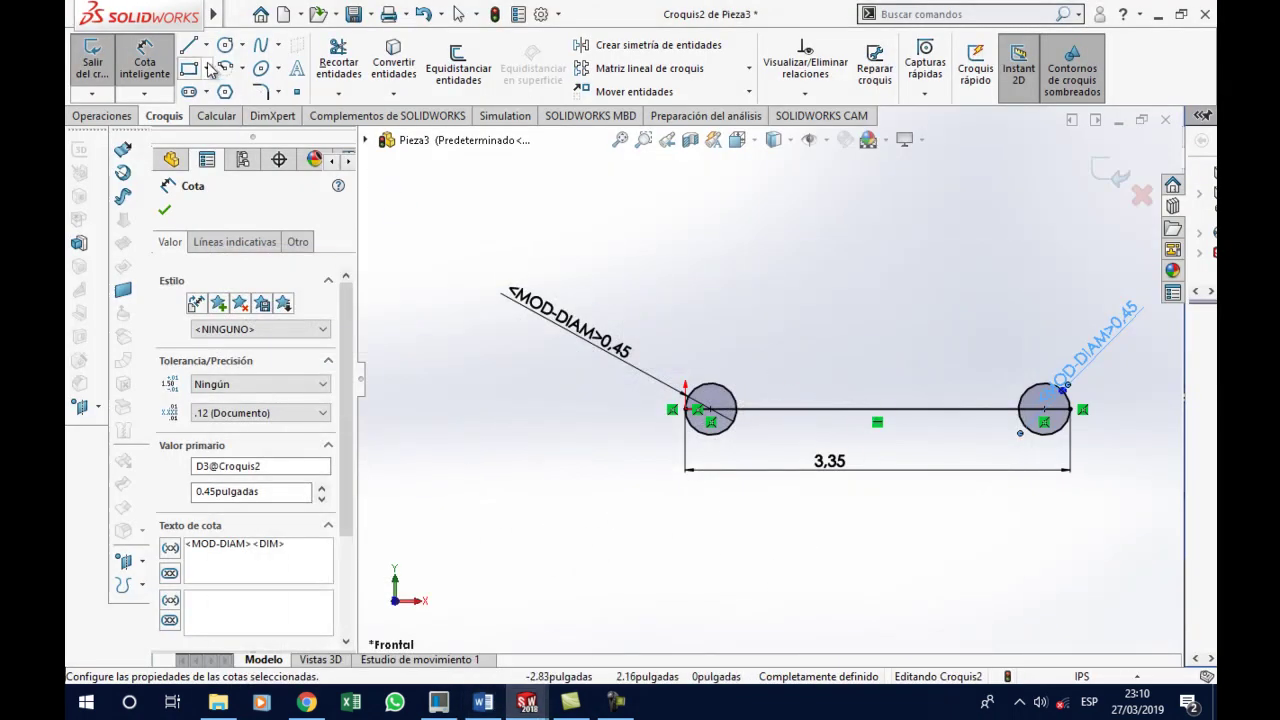
left_click(188, 45)
left_click(710, 384)
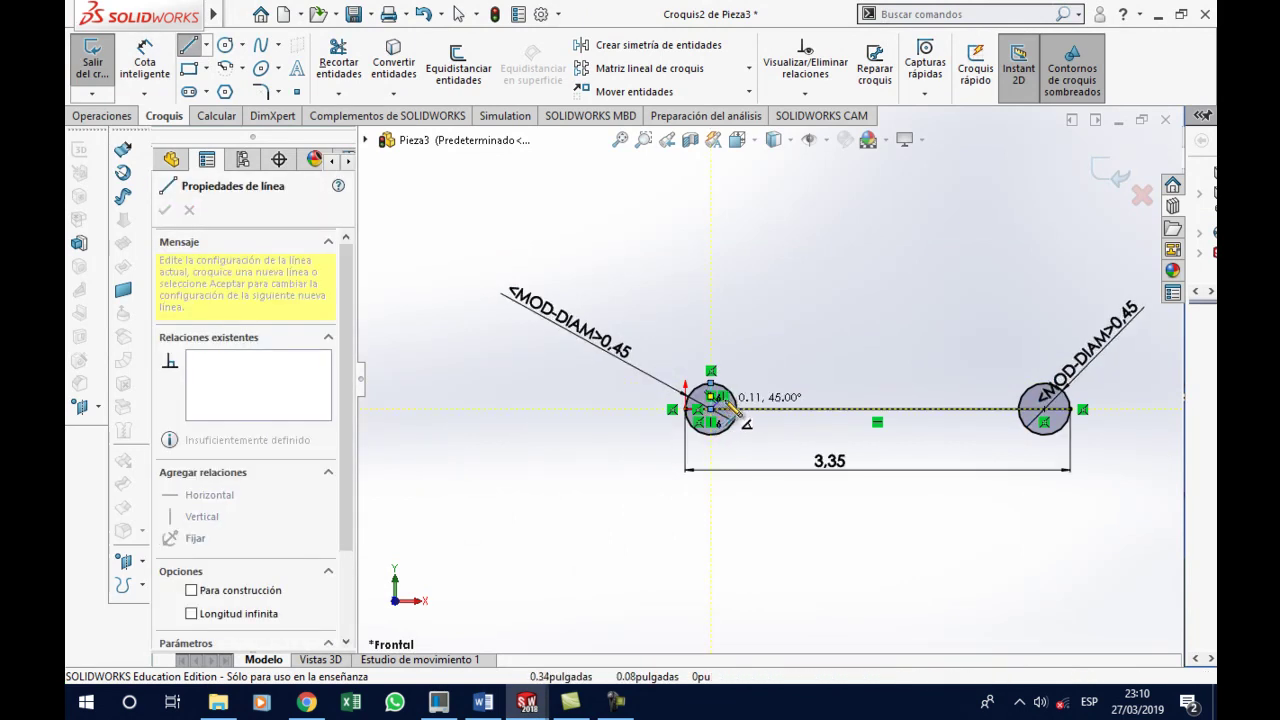
key("Escape")
scroll(1030, 405, "down", 3)
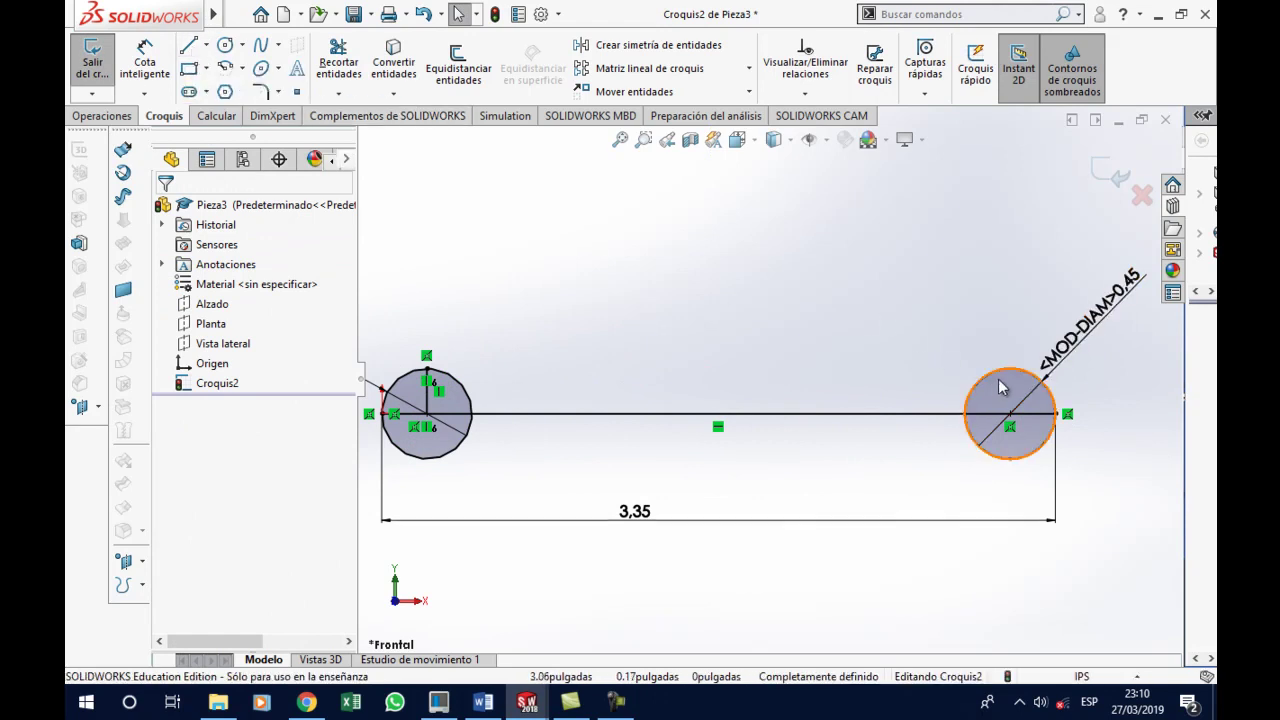
left_click(188, 45)
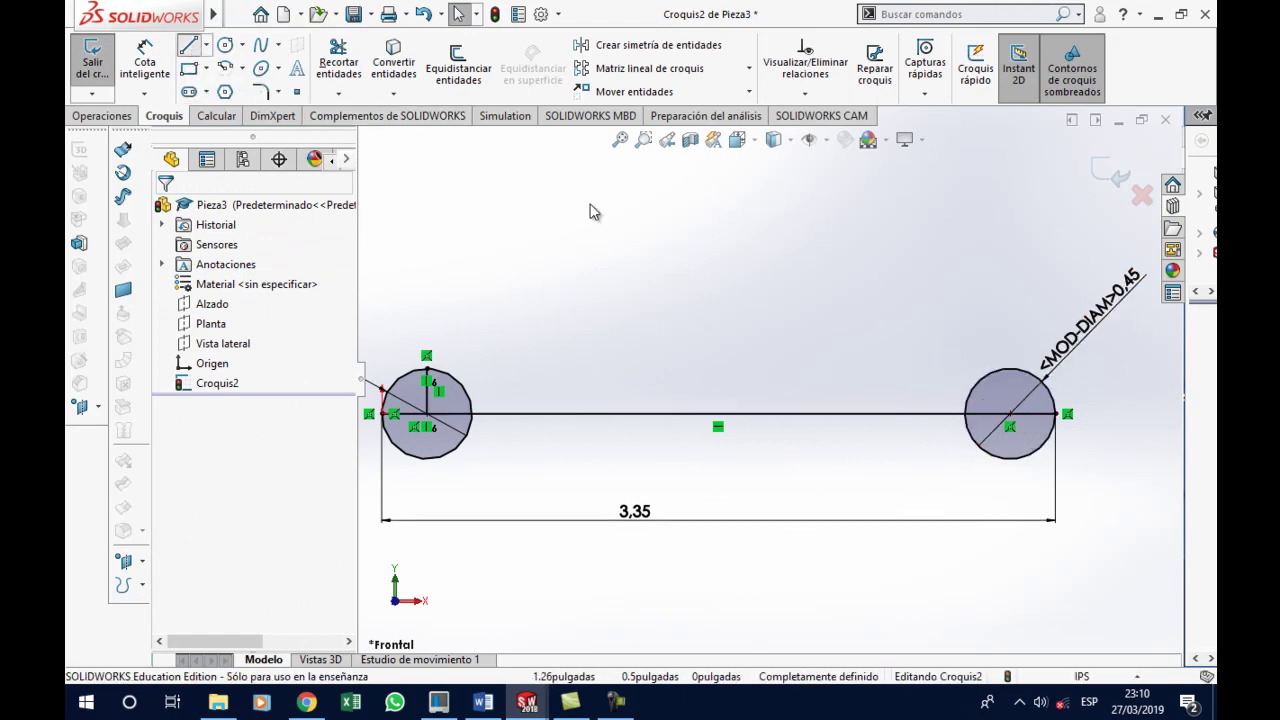
left_click(1010, 412)
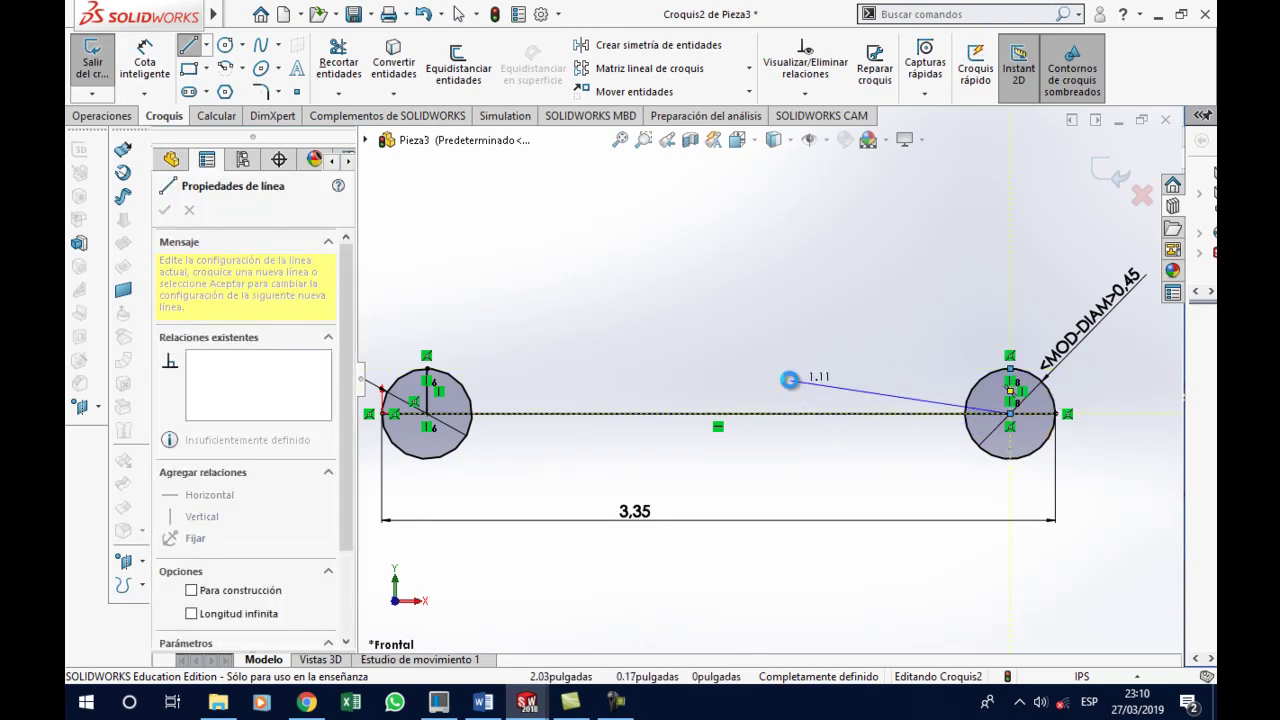
key("Escape")
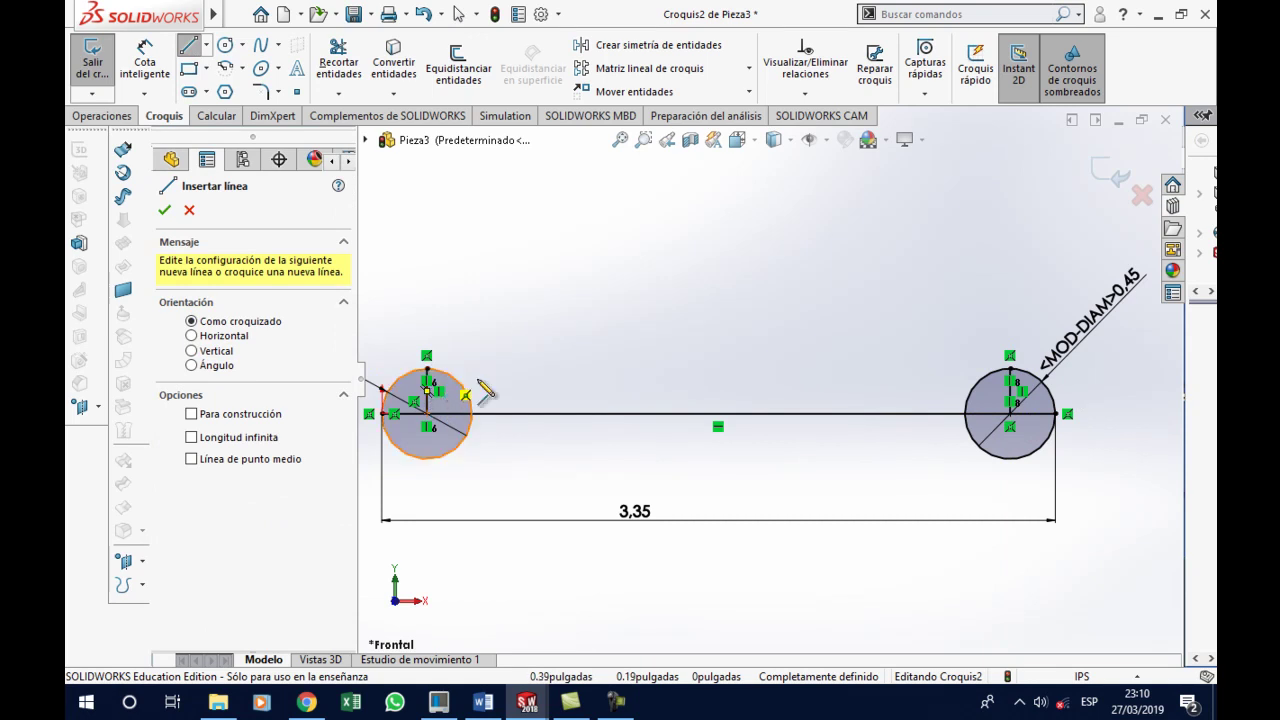
Draw a horizontal line from the top of the left circle to the right circle's top
left_click(429, 382)
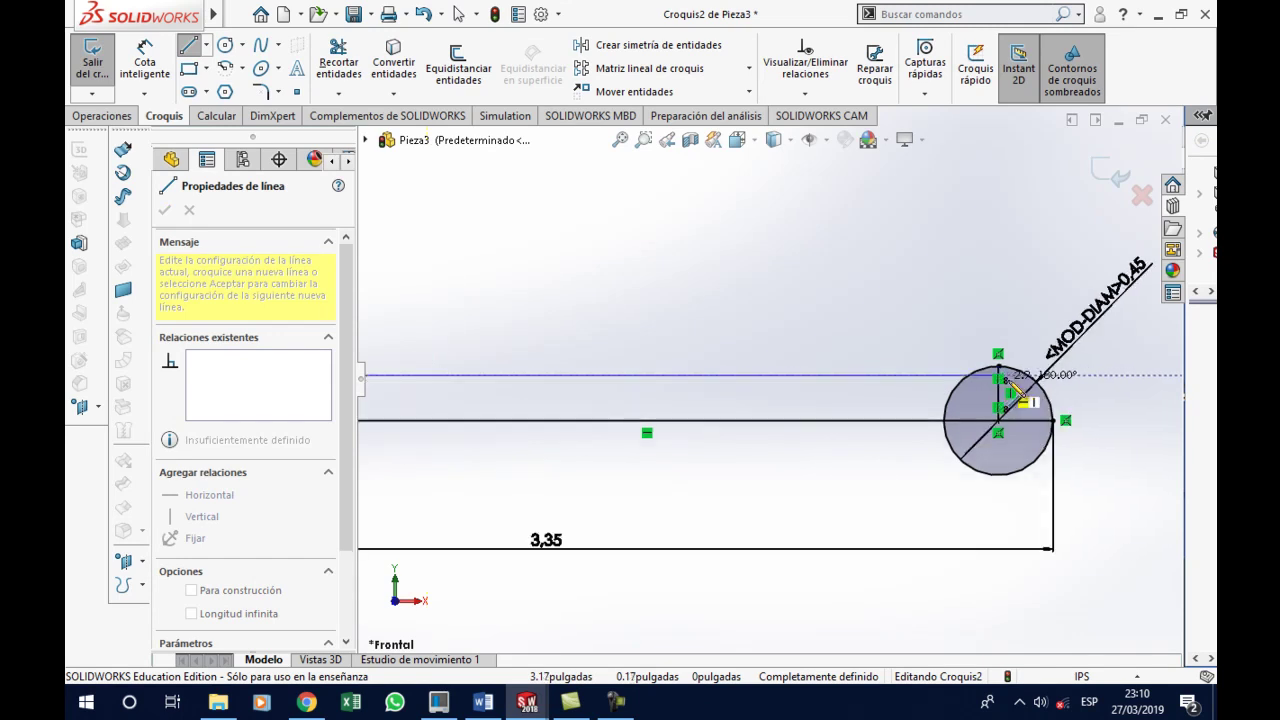
scroll(1015, 386, "down", 2)
scroll(1015, 386, "down", 2)
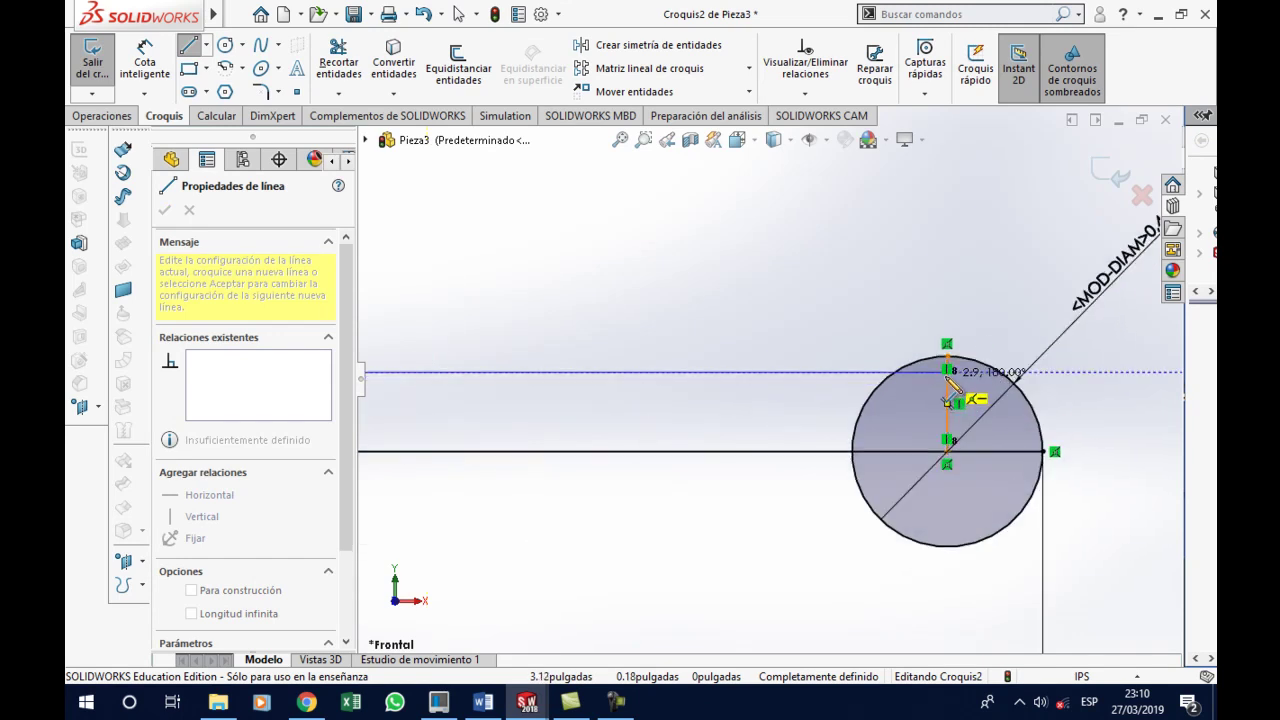
left_click(948, 374)
key("Escape")
scroll(670, 410, "up", 3)
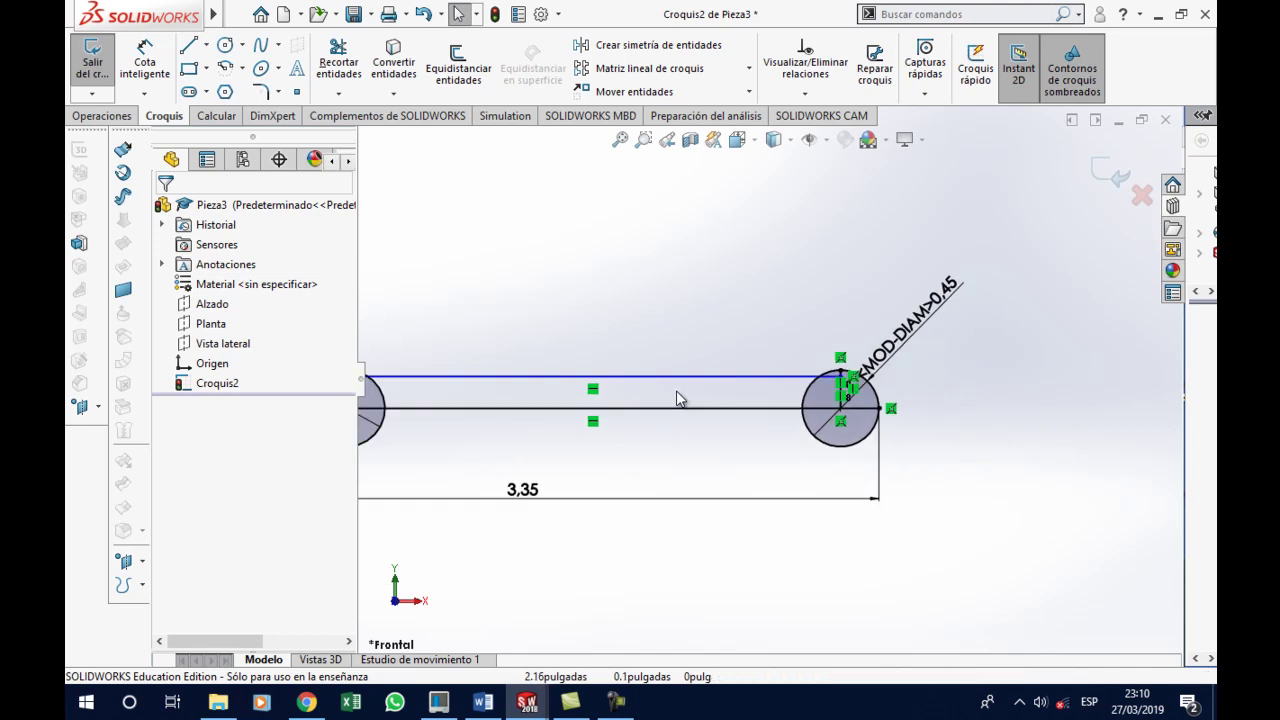
scroll(680, 380, "up", 2)
scroll(597, 380, "down", 1)
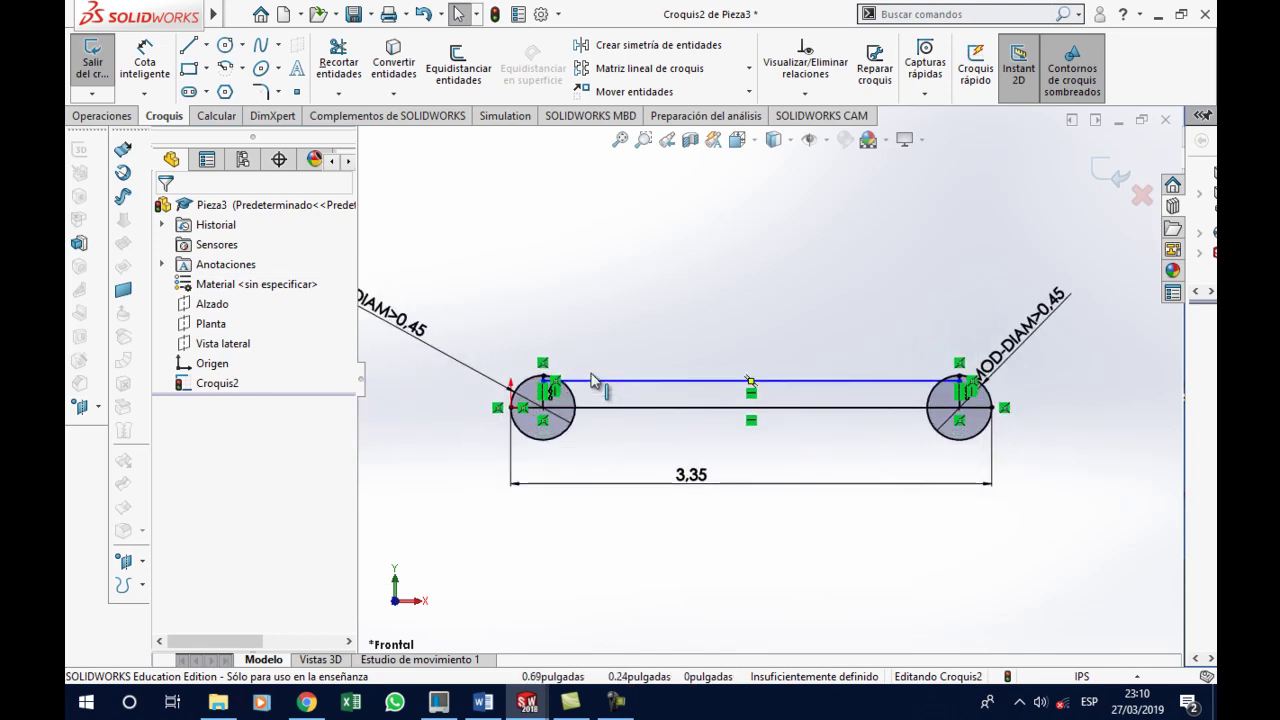
left_click(145, 65)
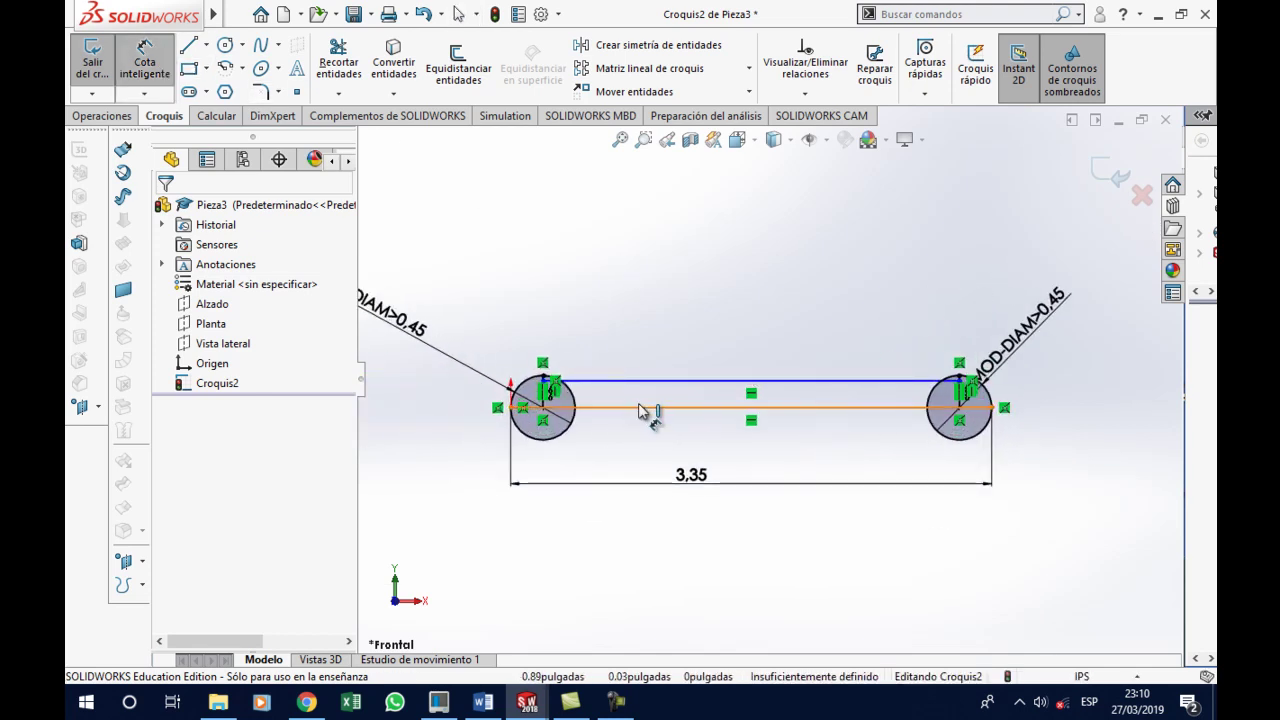
left_click(645, 408)
Offset the upper line 0.125 (0.25/2) from the centre line, shown with three decimals
left_click(620, 381)
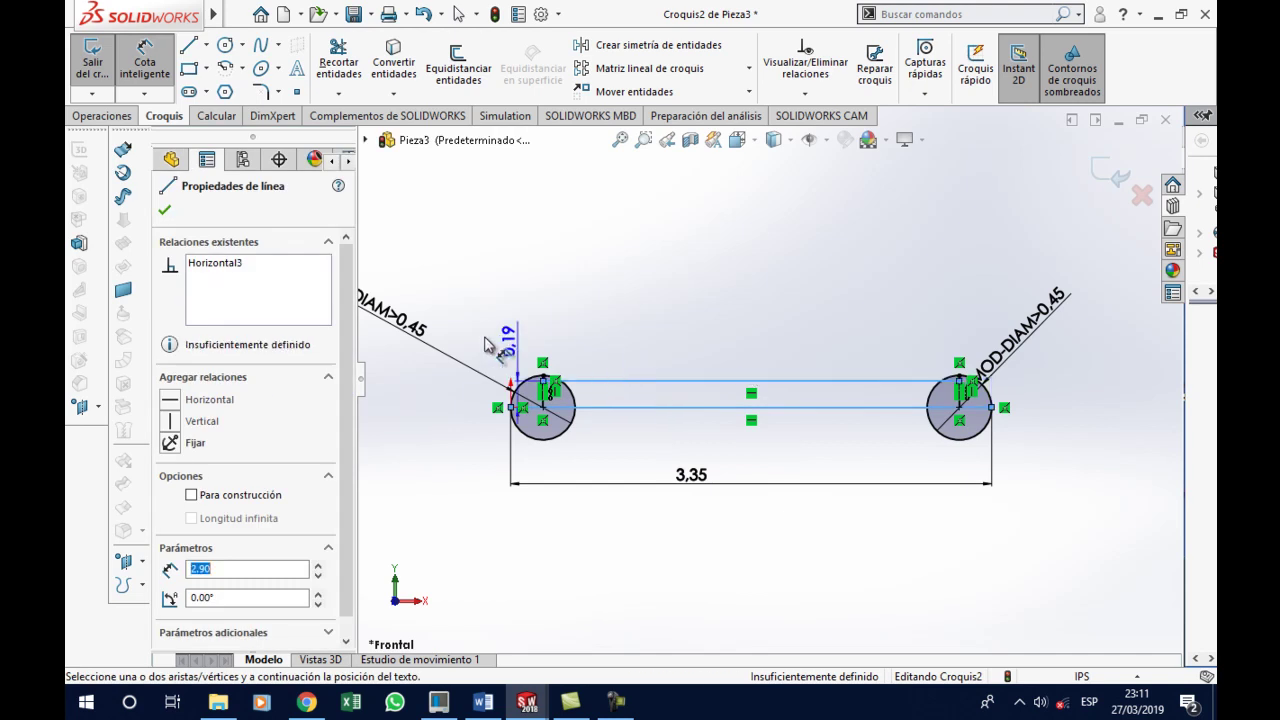
left_click(404, 384)
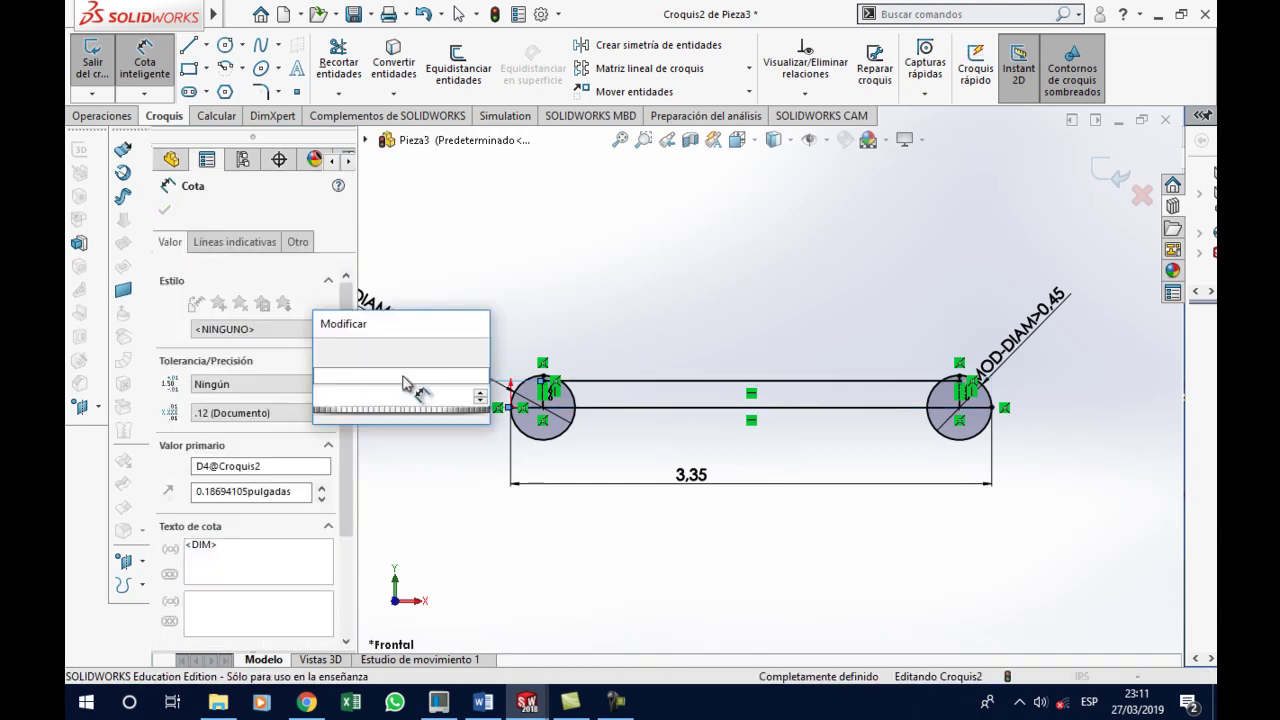
type("0.25/2")
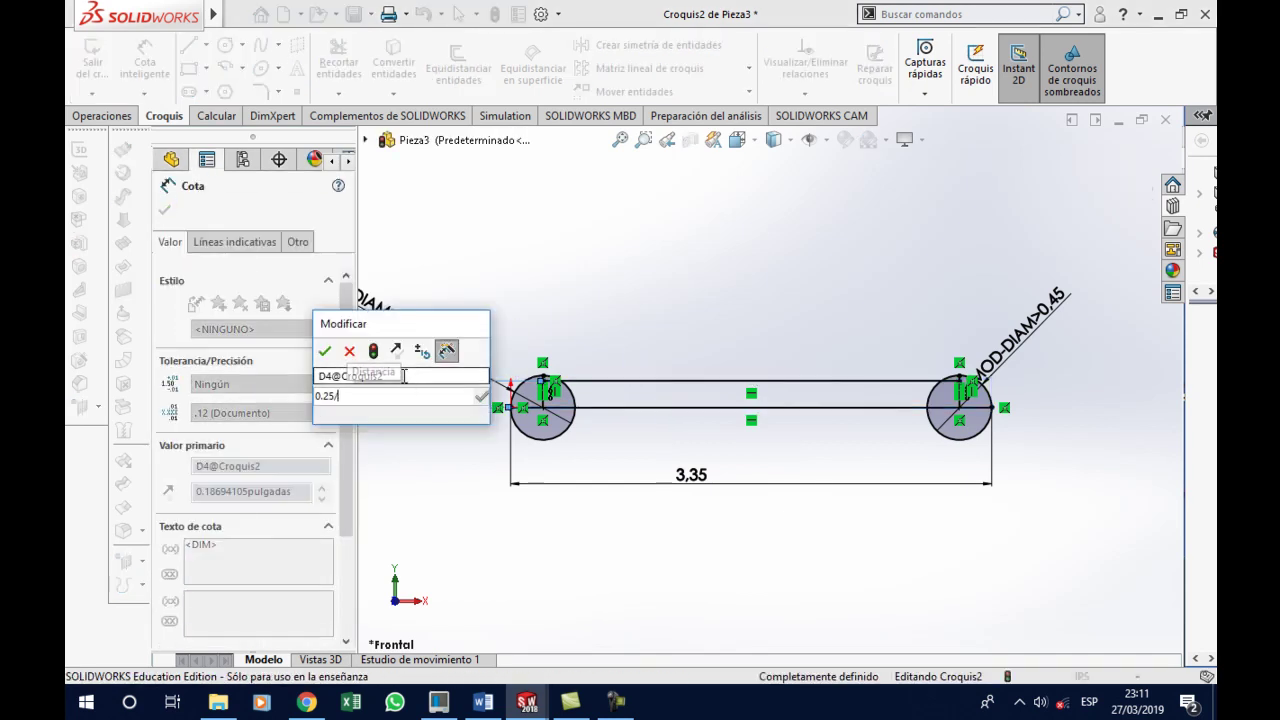
key("Return")
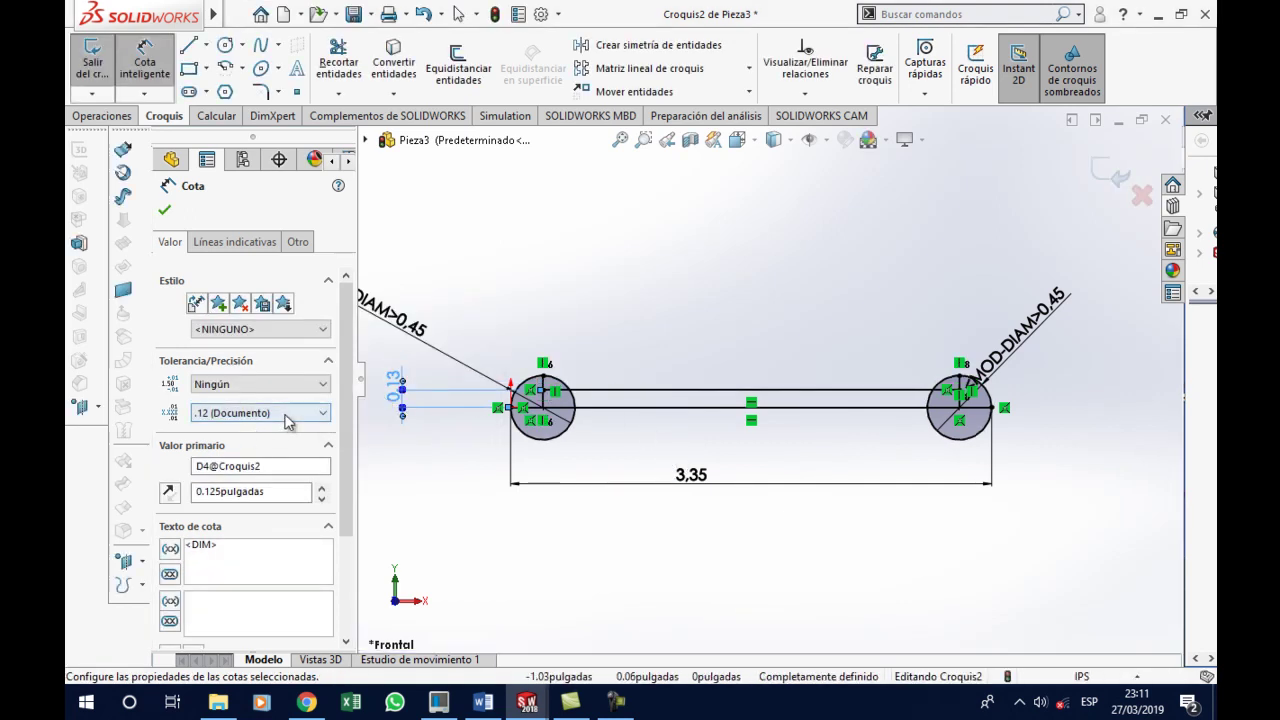
left_click(285, 420)
left_click(215, 470)
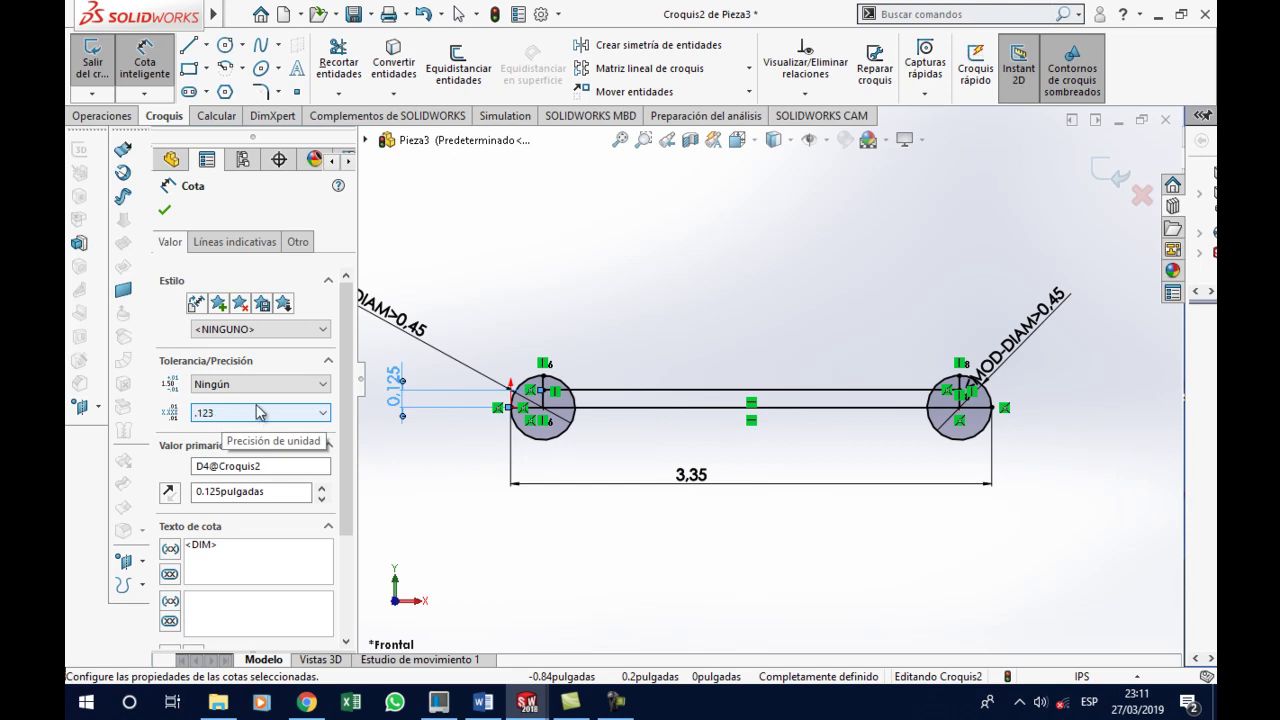
left_click(164, 210)
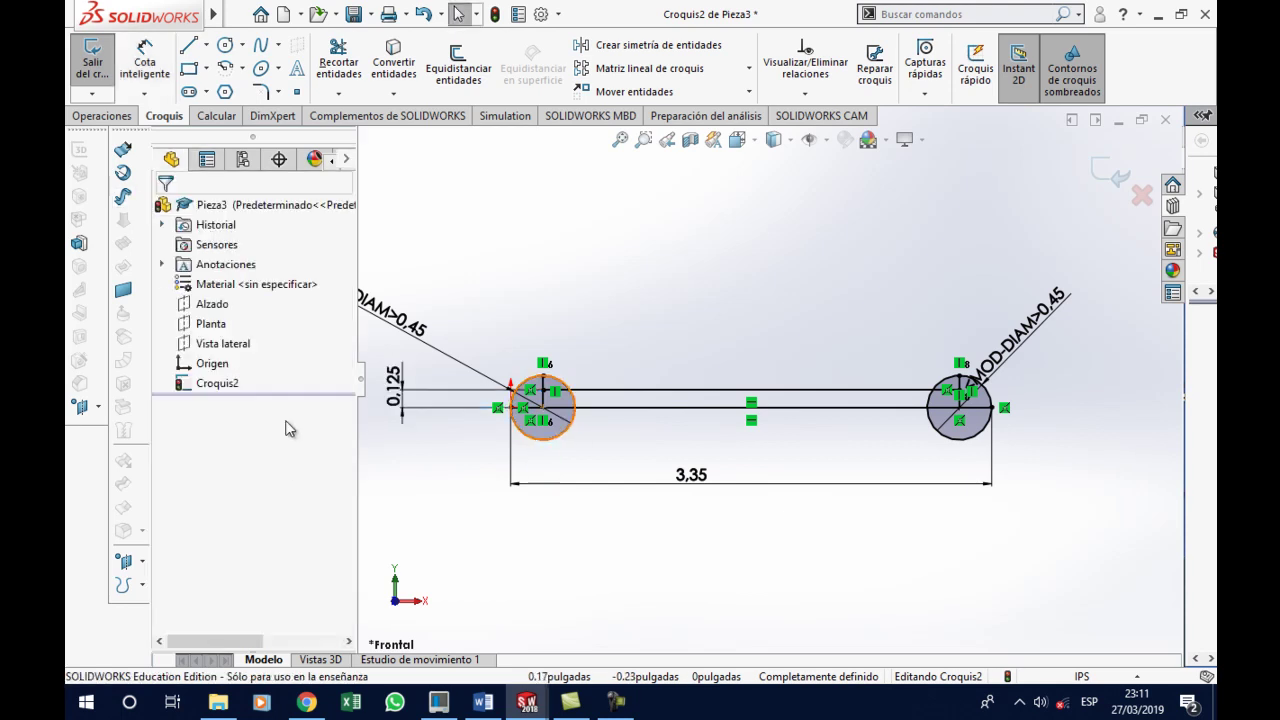
scroll(590, 406, "down", 1)
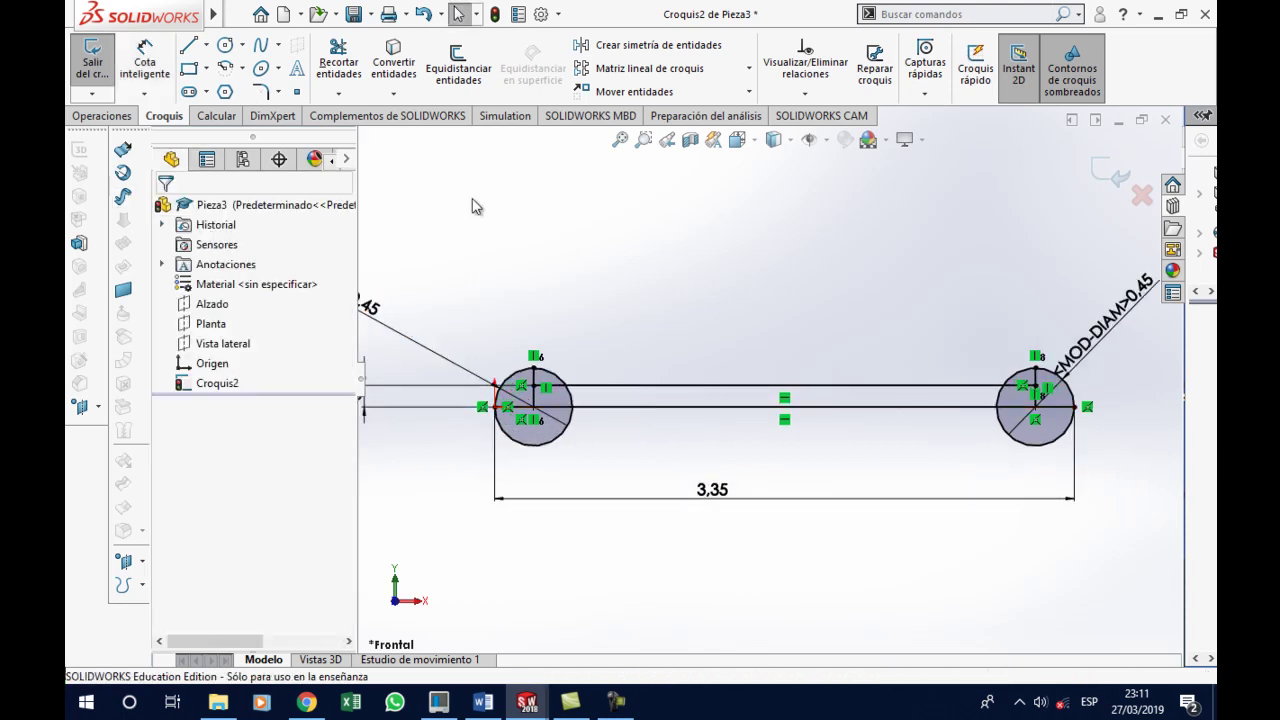
Trim the excess circle arcs and segment at the left end of the profile
left_click(338, 60)
scroll(588, 352, "down", 1)
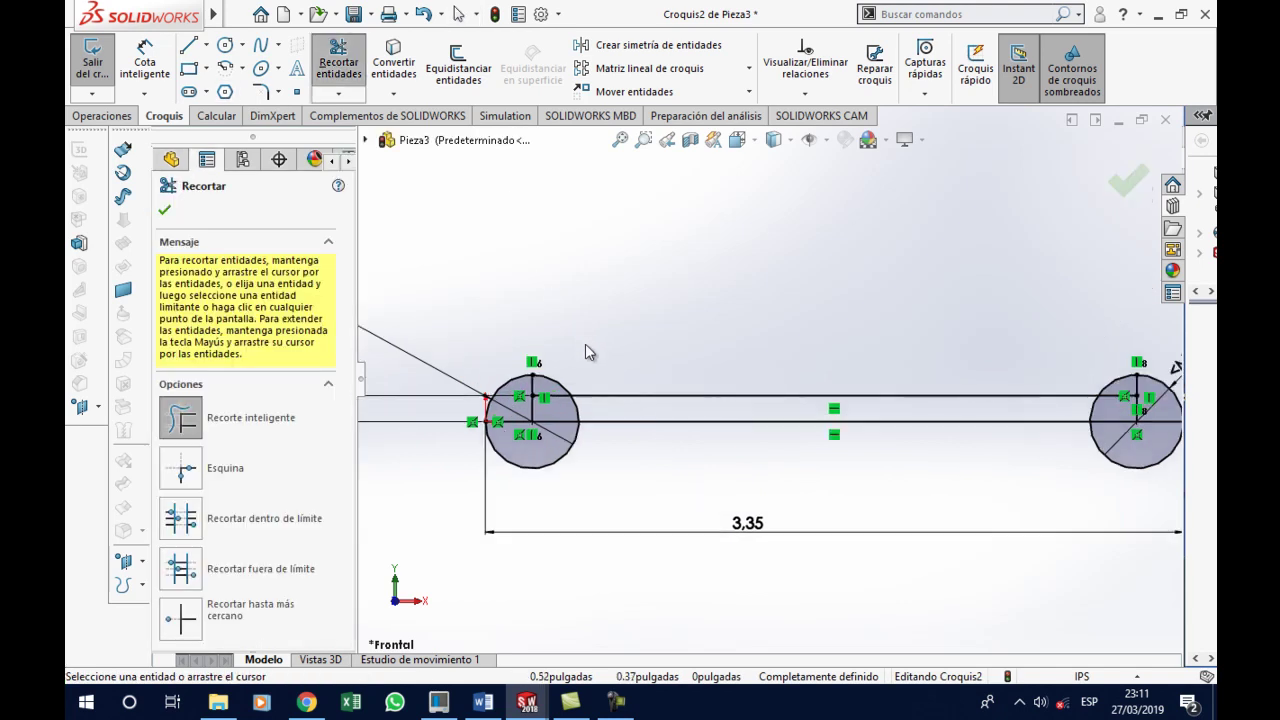
left_click_drag(575, 340, 553, 388)
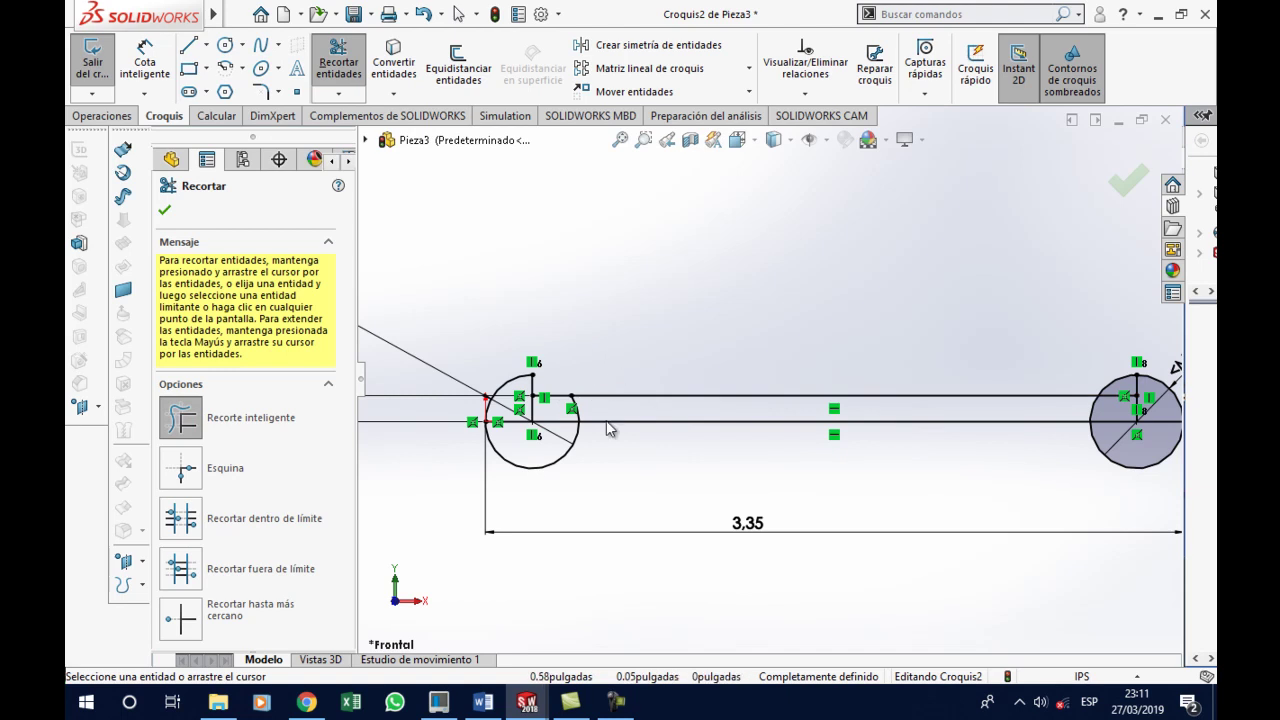
left_click_drag(619, 413, 594, 418)
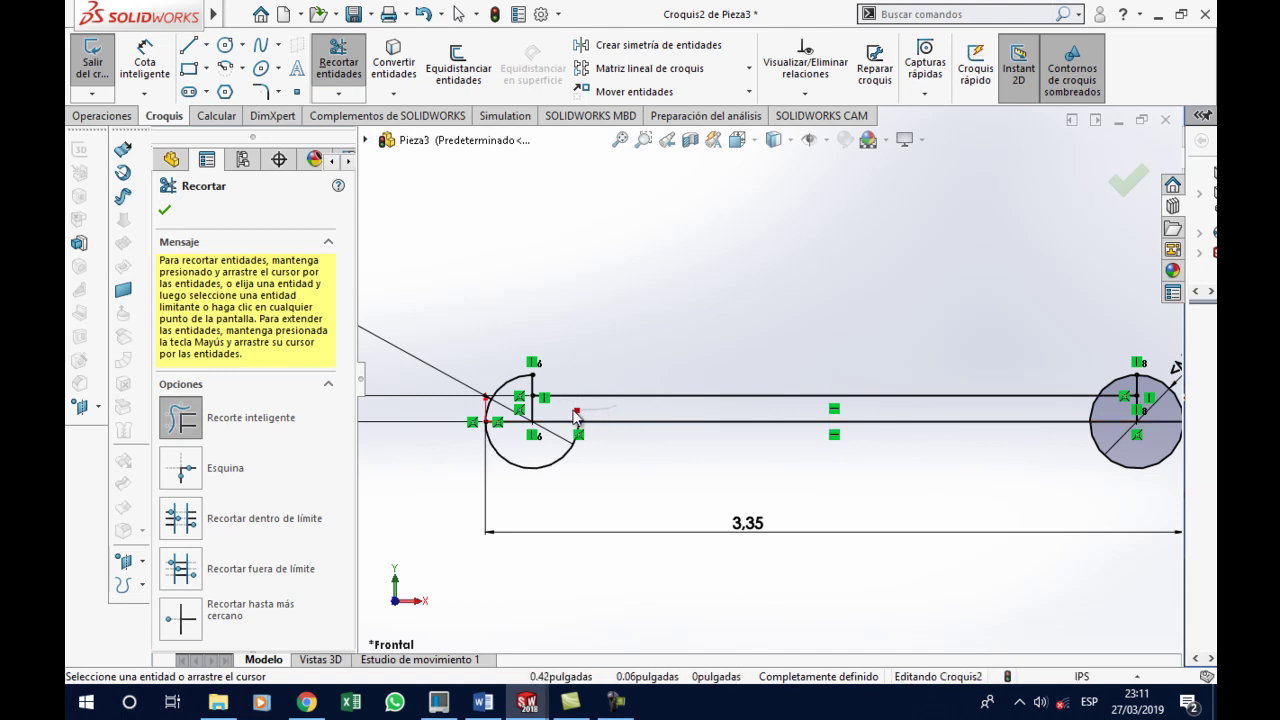
scroll(548, 418, "down", 2)
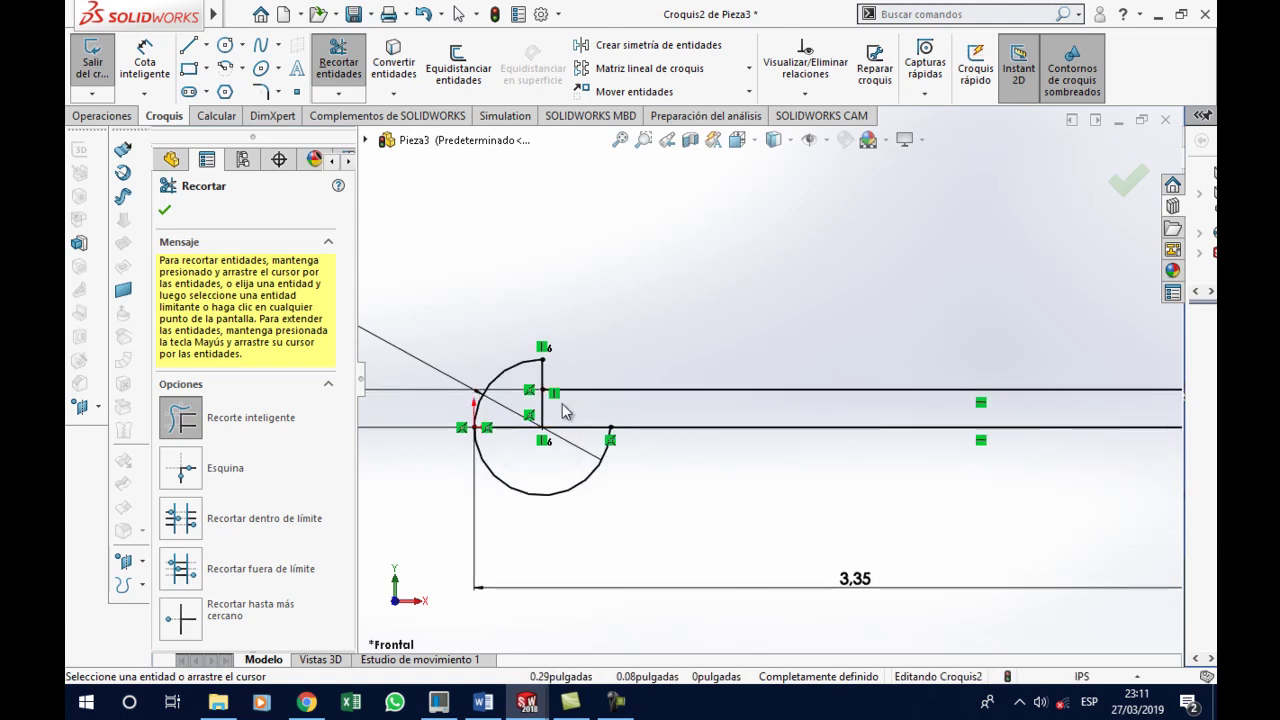
scroll(565, 410, "down", 2)
left_click_drag(577, 413, 543, 423)
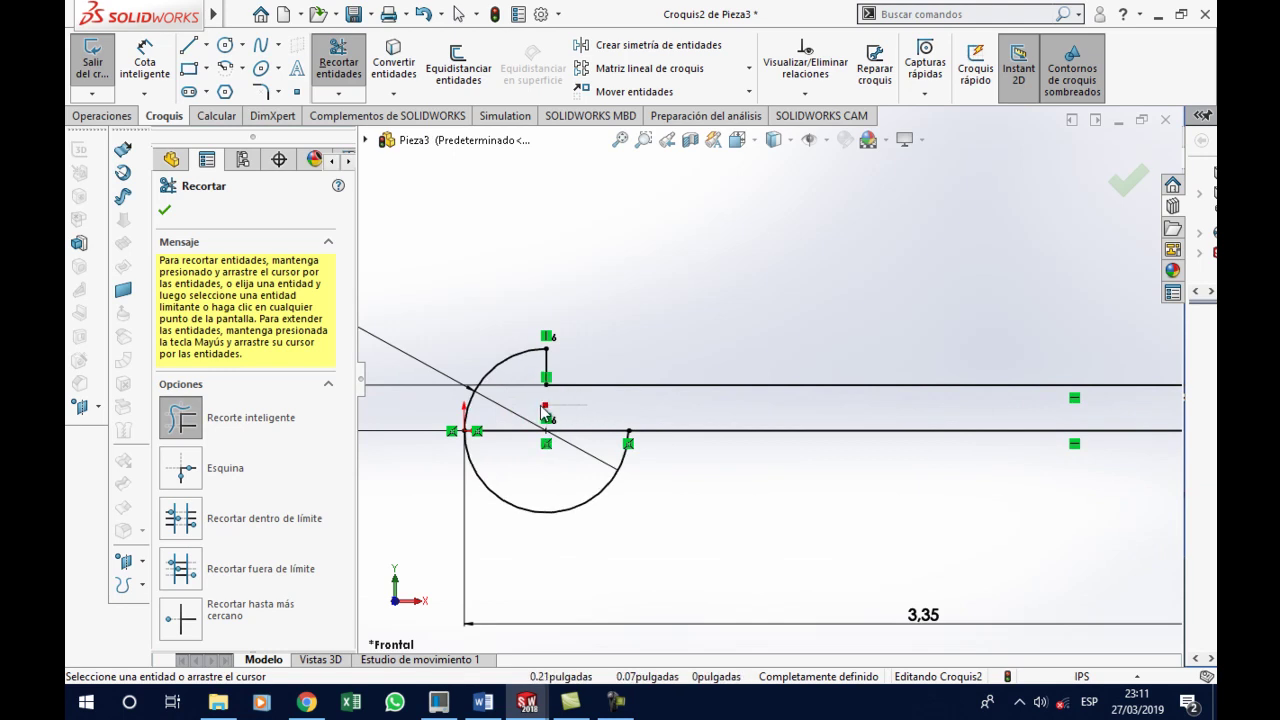
left_click_drag(646, 509, 547, 497)
scroll(673, 510, "up", 2)
scroll(673, 510, "up", 2)
scroll(866, 398, "down", 5)
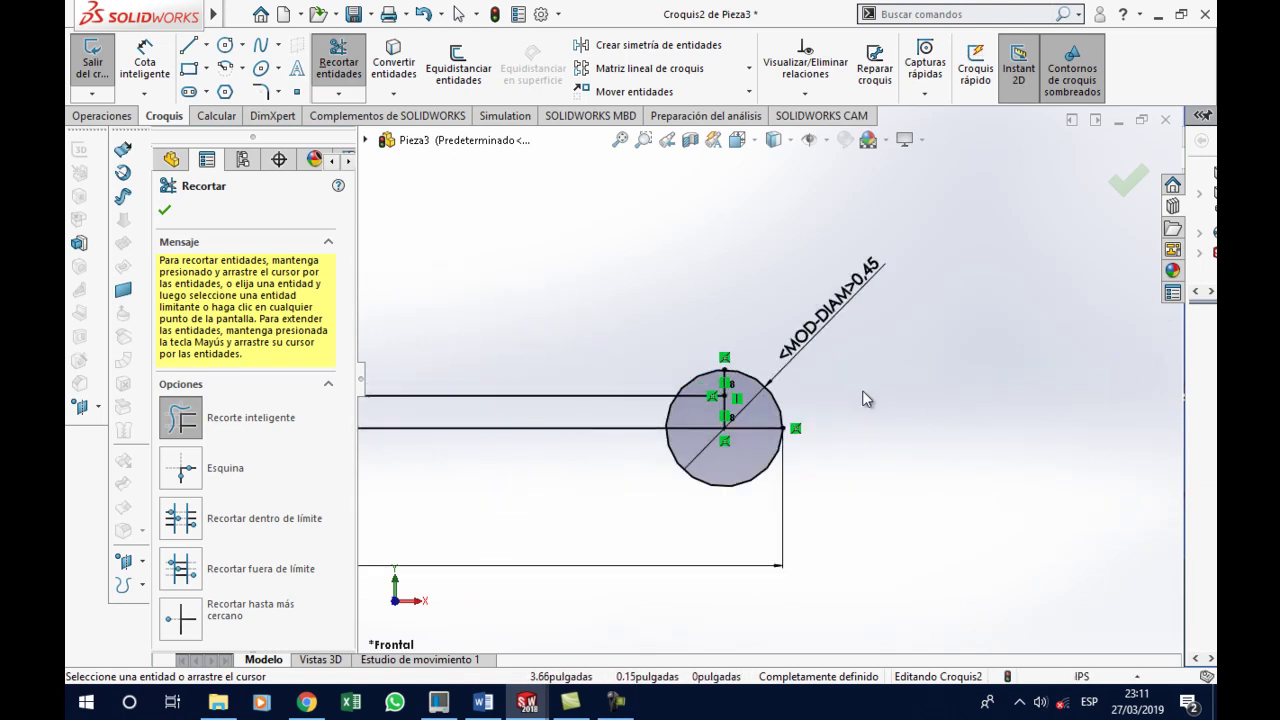
Trim the excess arcs at the right end, leaving a rounded head
left_click(693, 380)
mouse_move(663, 413)
left_mouse_down()
mouse_move(757, 470)
mouse_move(756, 486)
left_mouse_up()
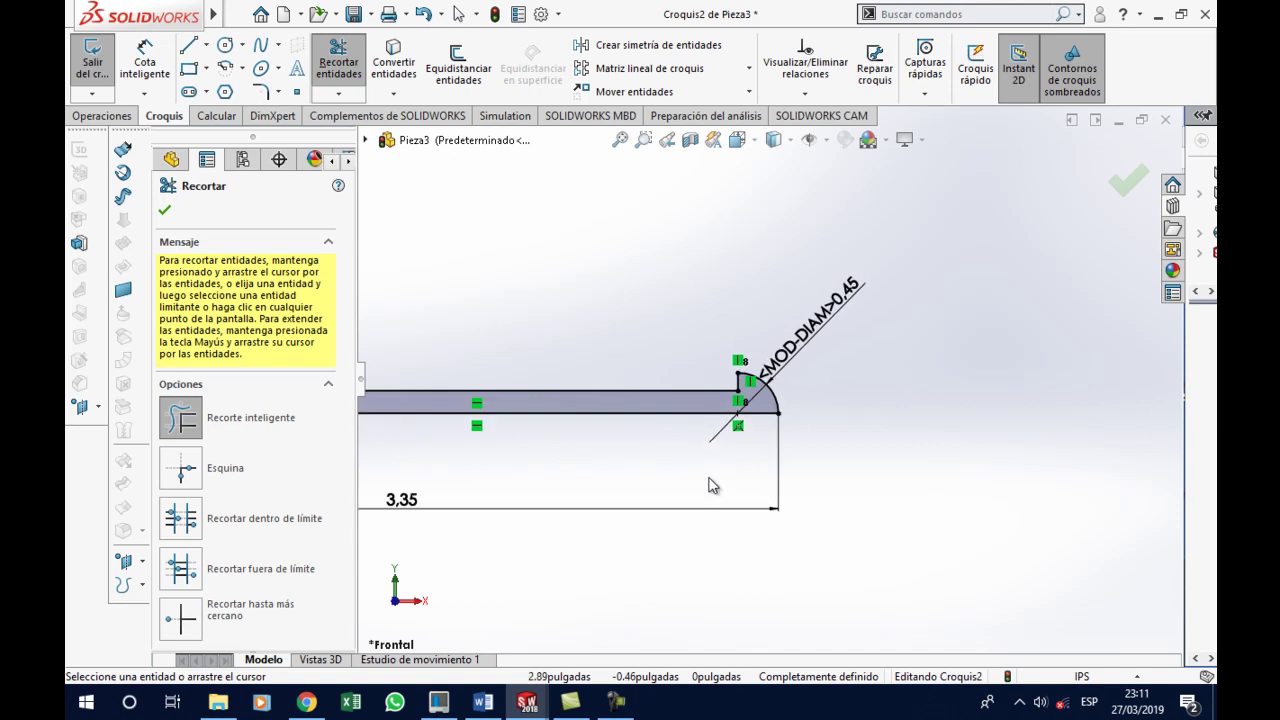
scroll(604, 418, "down", 1)
scroll(589, 432, "up", 3)
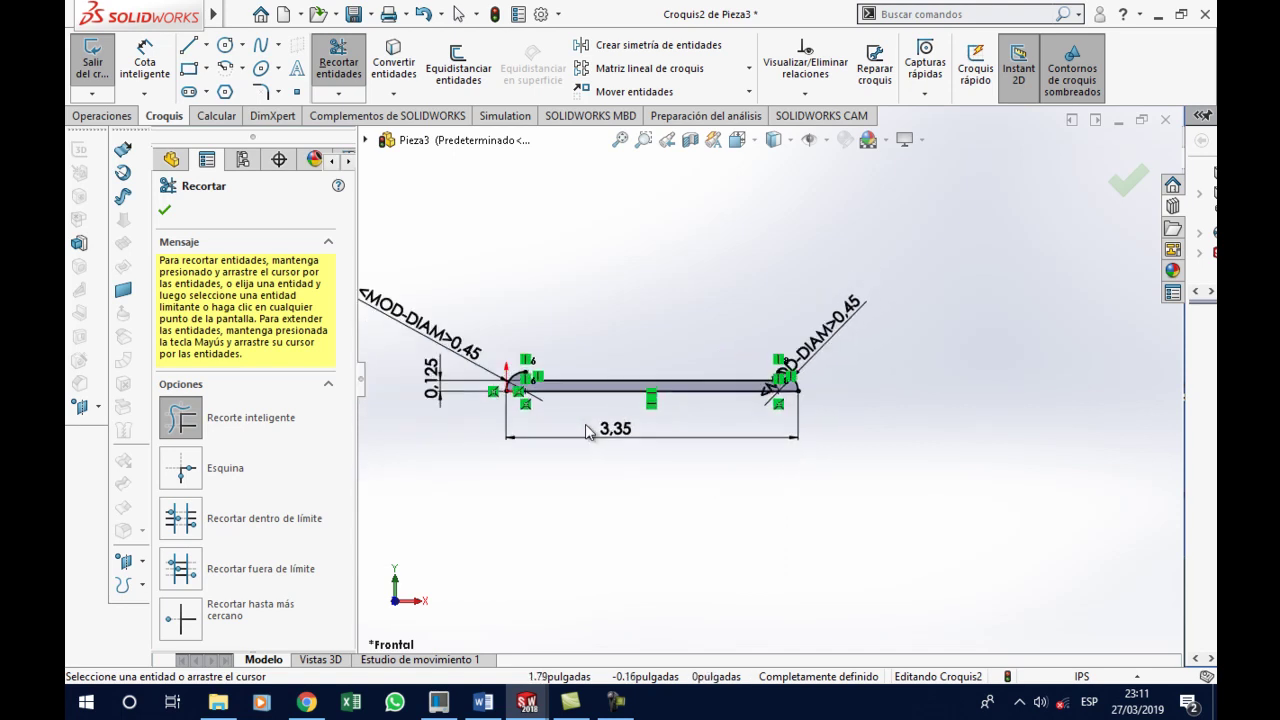
scroll(583, 385, "down", 1)
scroll(673, 370, "down", 2)
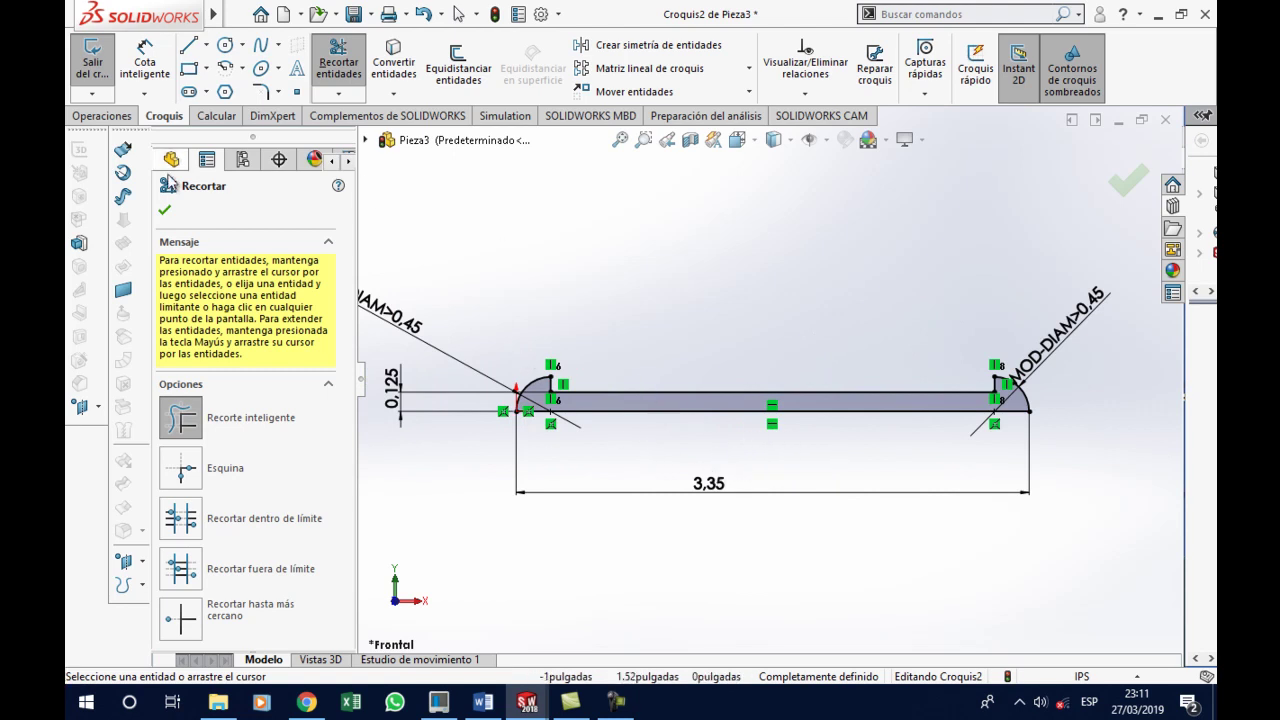
Revolve the half-profile 360° about the centre line to create Revolución1
left_click(164, 210)
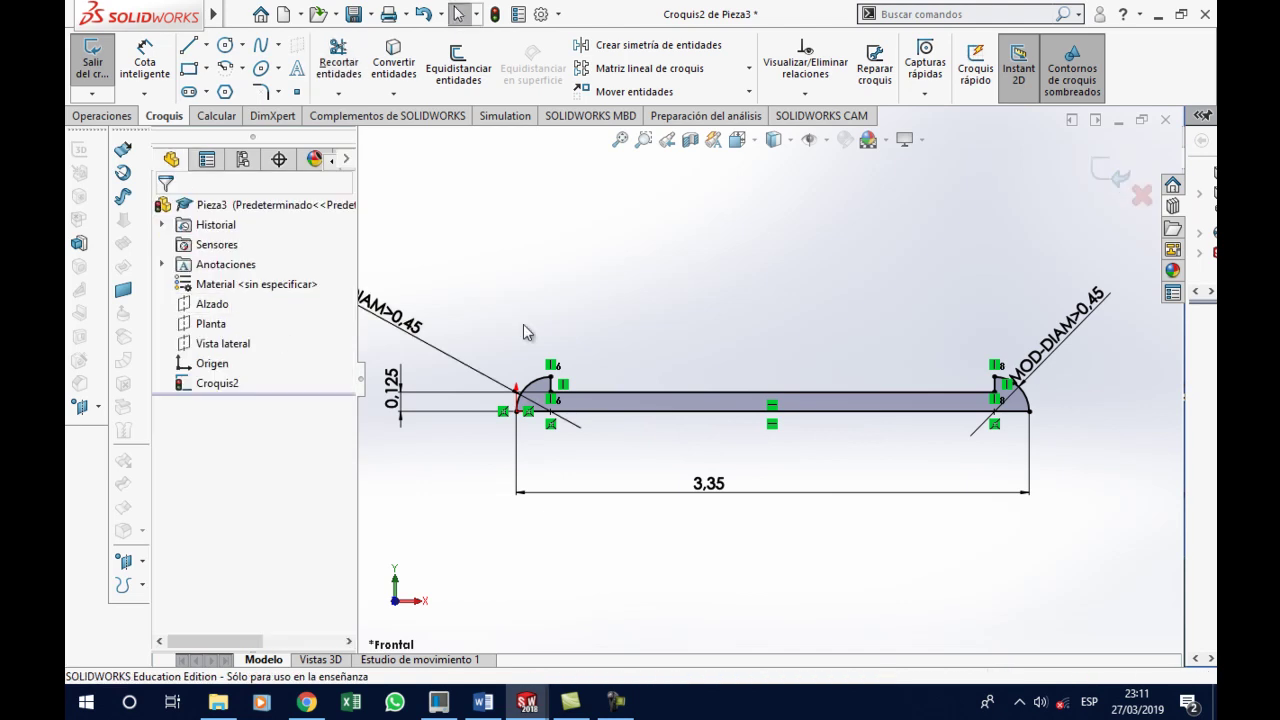
left_click(101, 116)
left_click(175, 68)
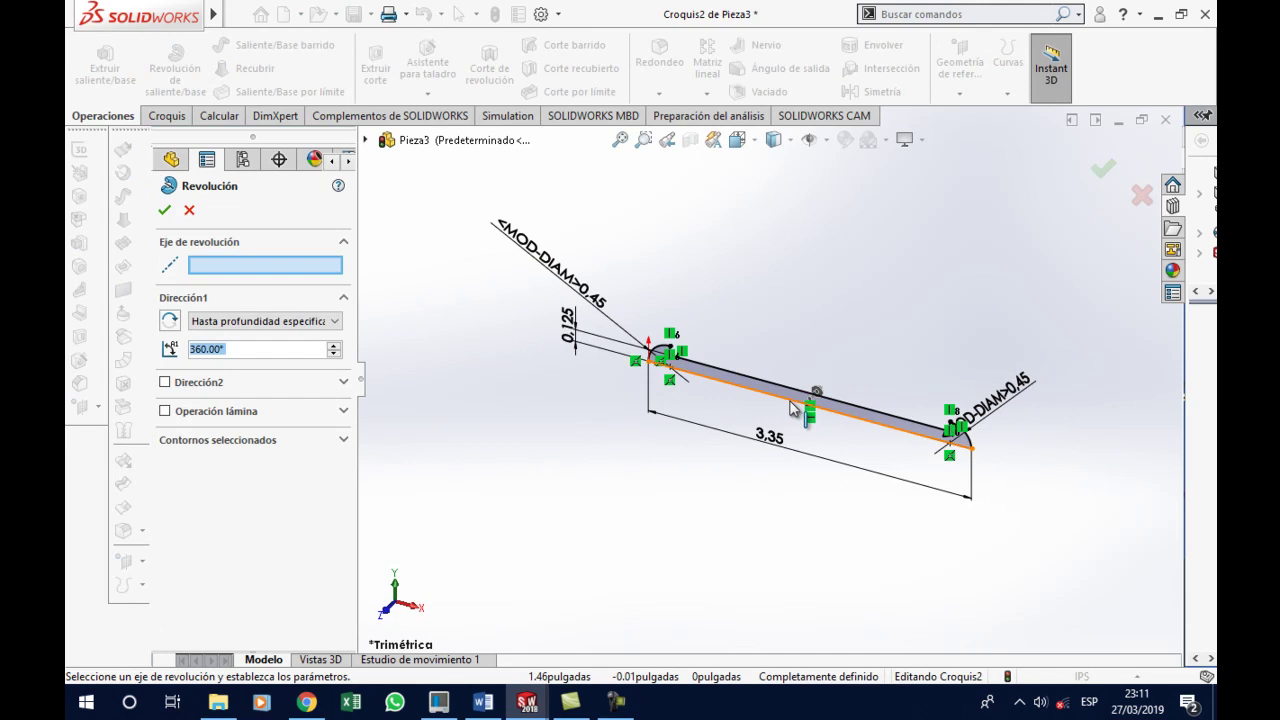
left_click(760, 389)
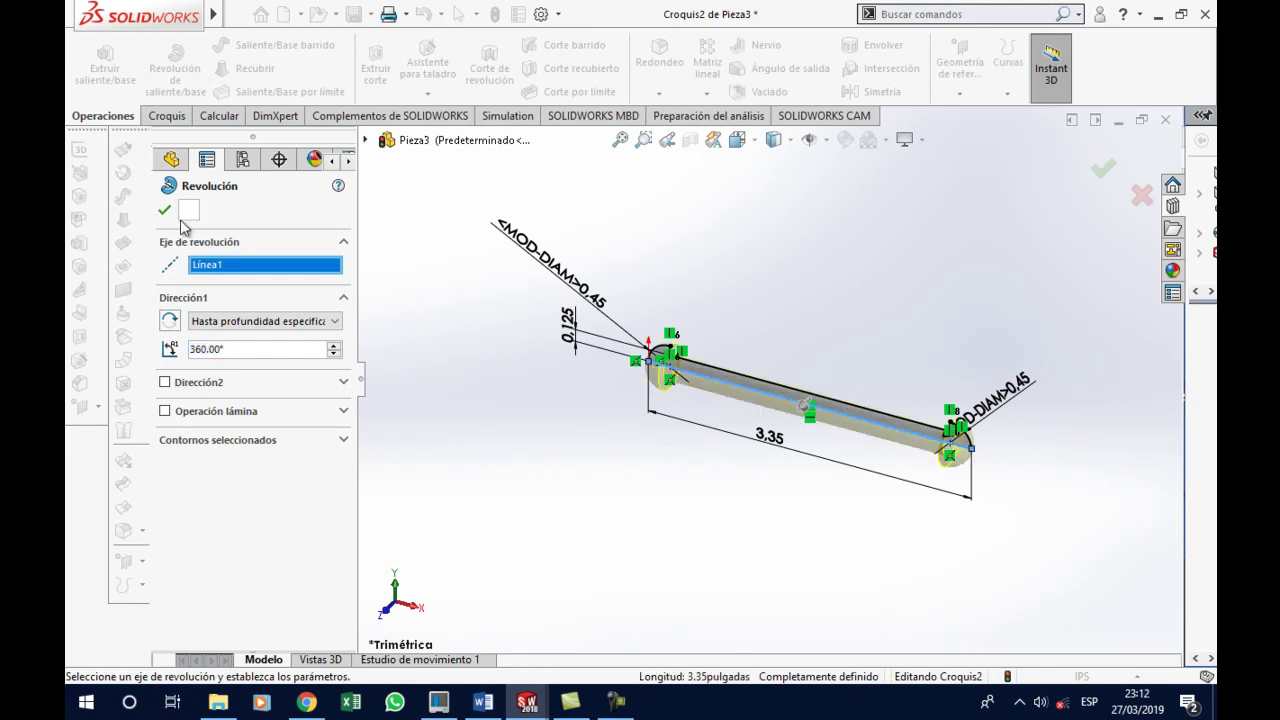
left_click(165, 210)
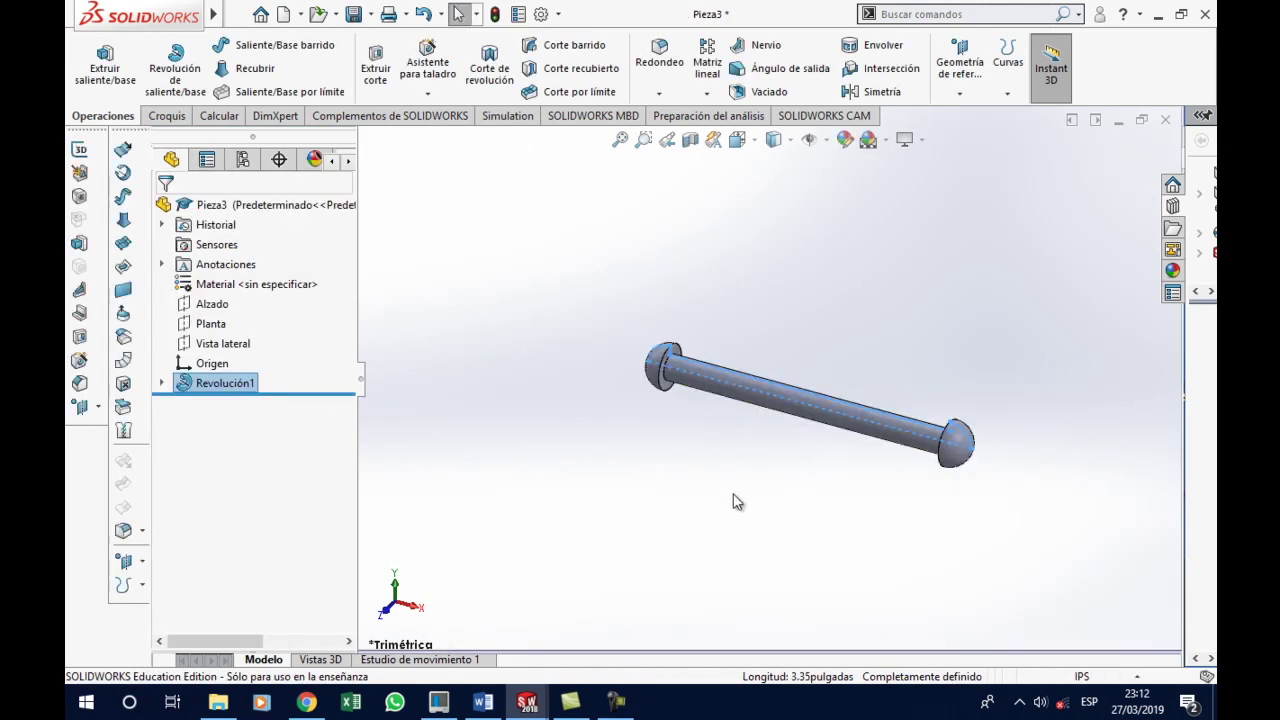
right_click(266, 288)
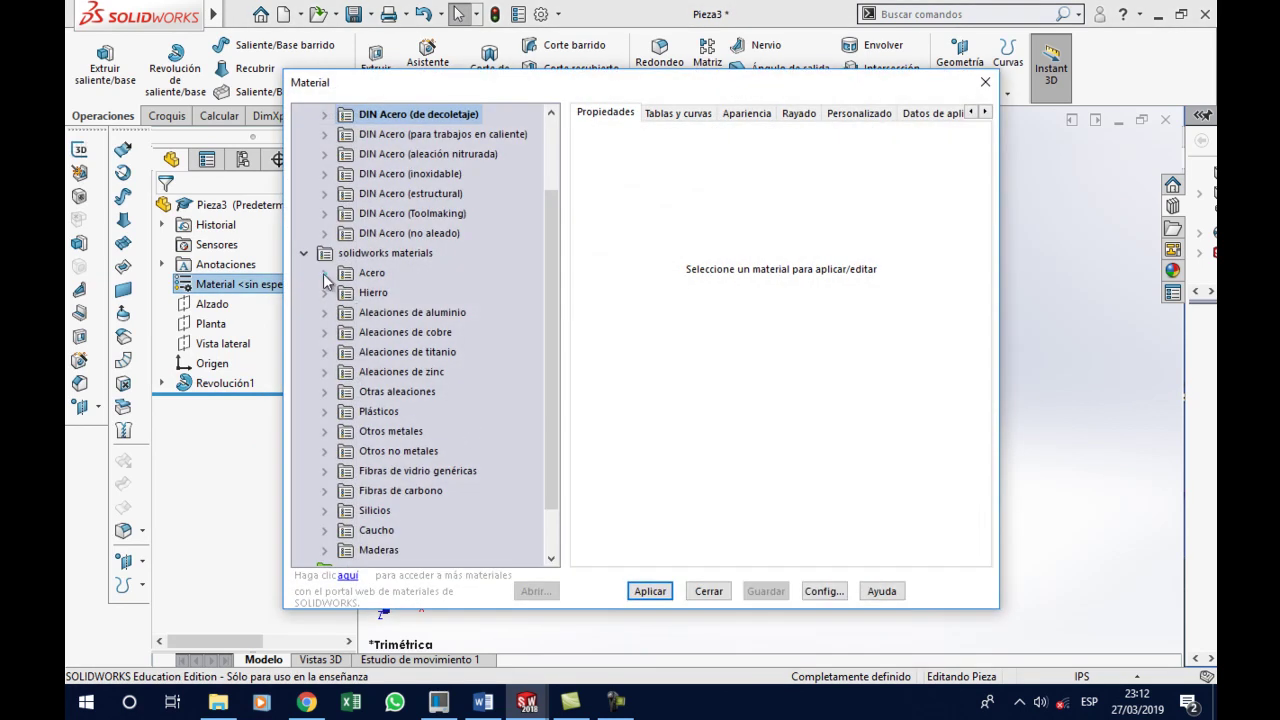
Apply AISI 1020 from the Acero category as the pin's material
left_click(324, 273)
left_click(406, 236)
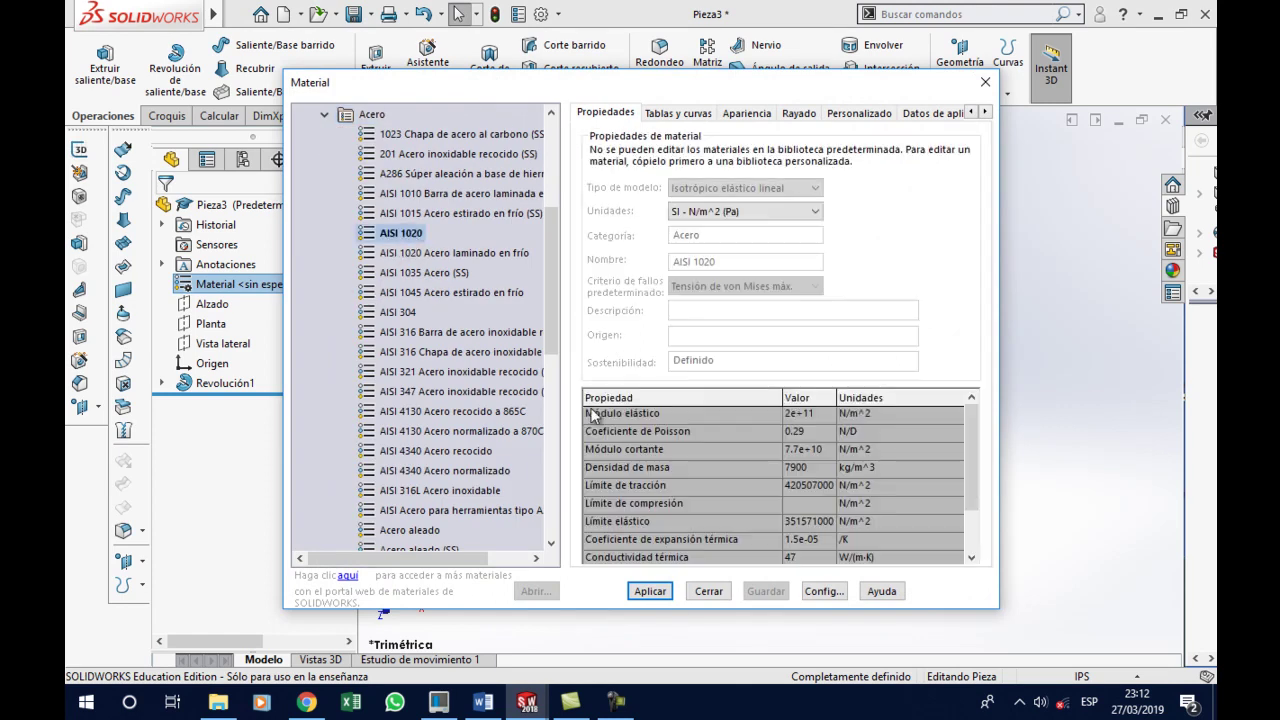
left_click(652, 593)
left_click(709, 592)
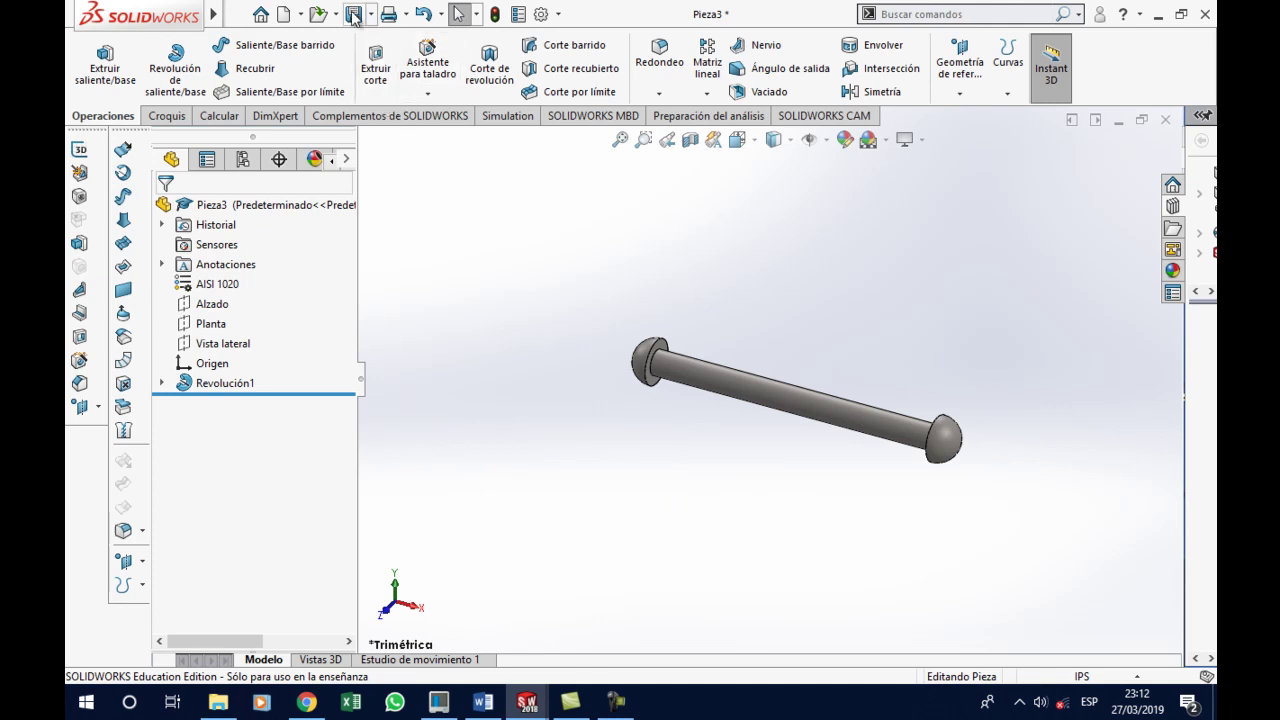
Save the AISI 1020 pin part with the file name PASADOR LARGO
key("ctrl+s")
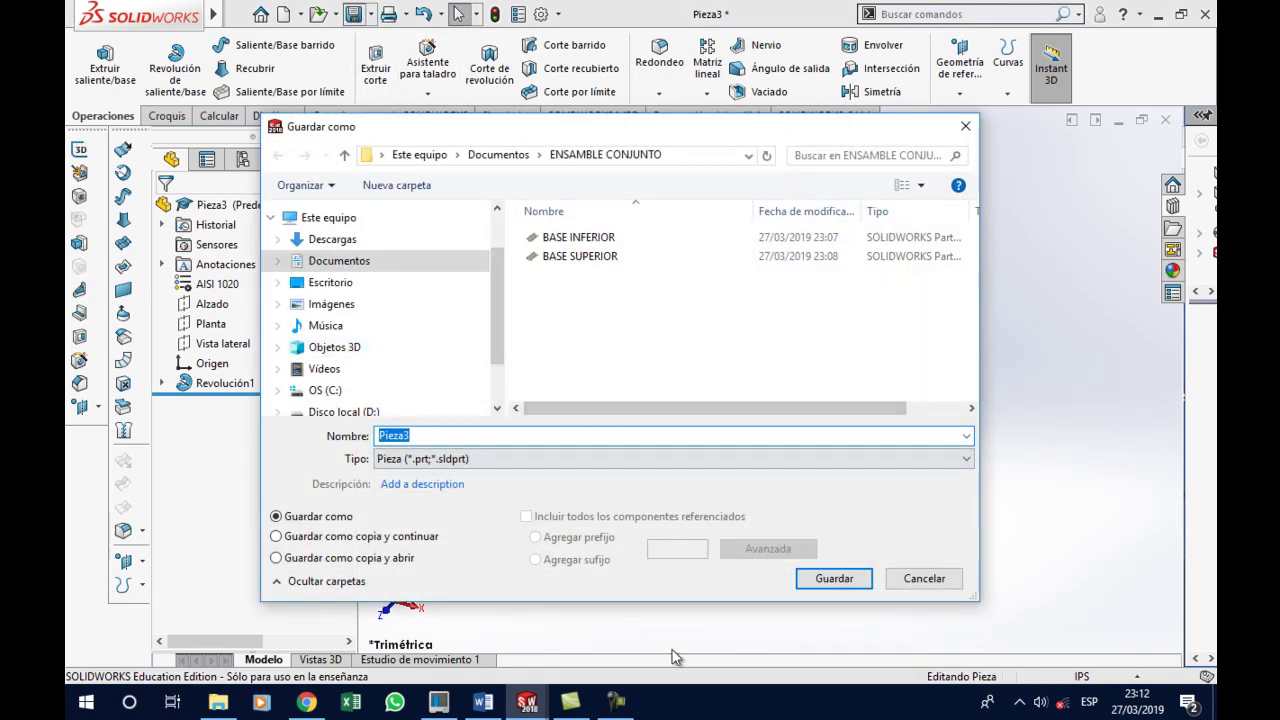
left_click(494, 714)
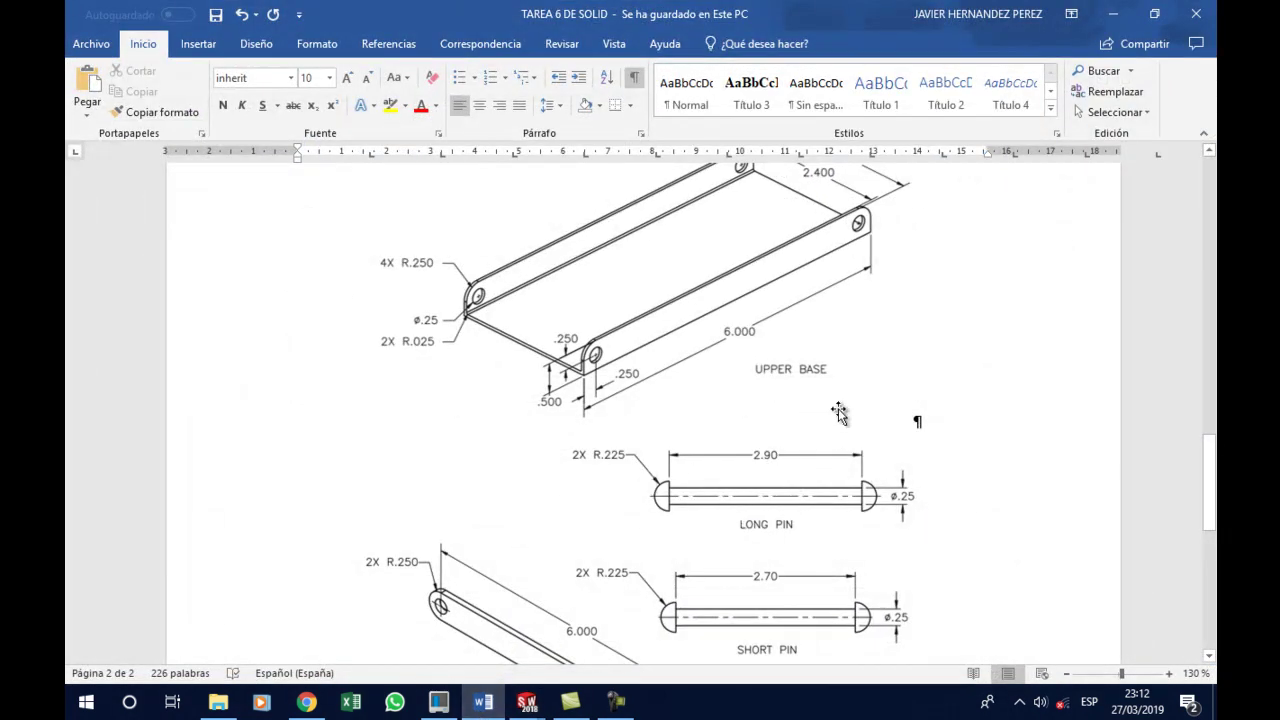
left_click(1113, 14)
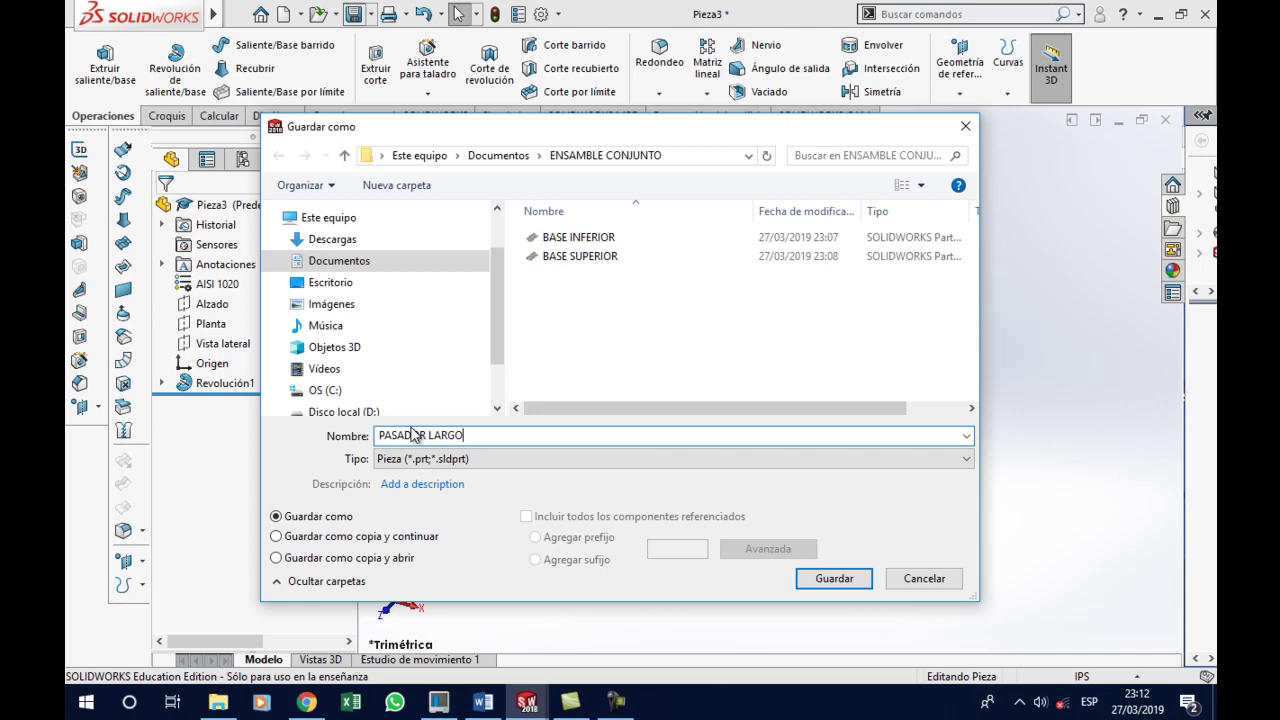
left_click(838, 579)
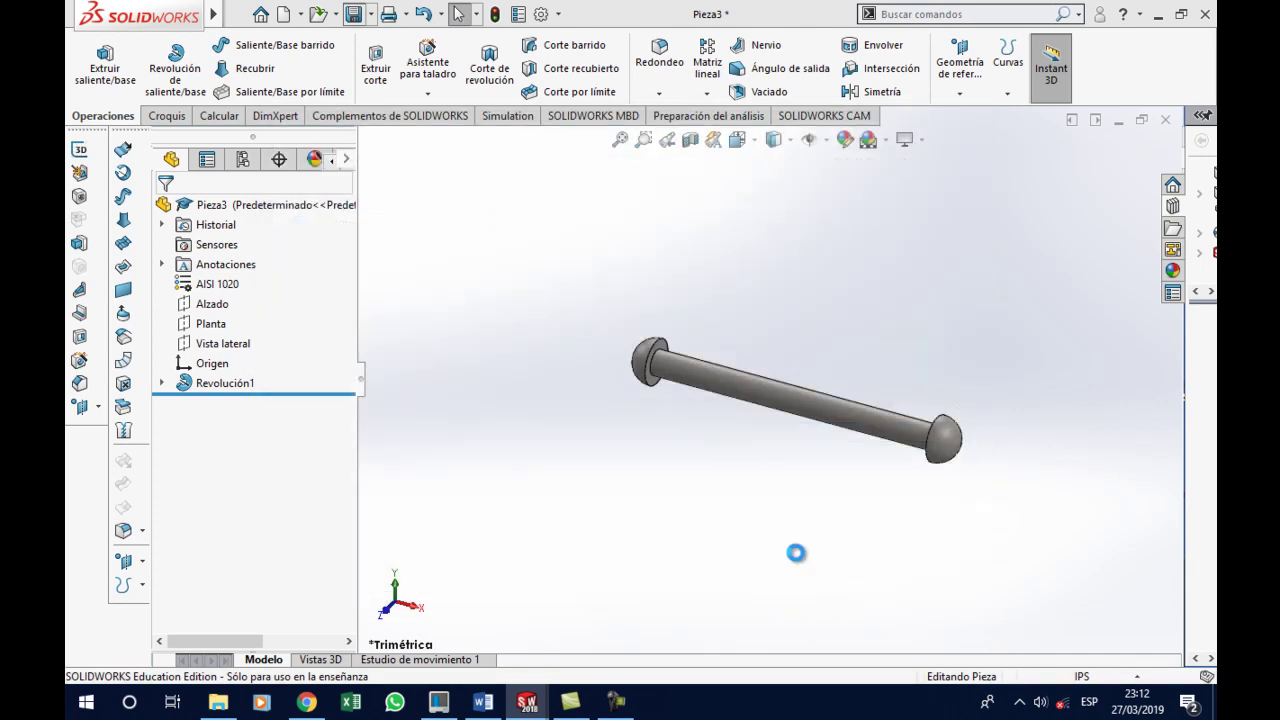
Edit Croquis2 under Revolución1 in a front-on view, checking the pin dimensions in Word
left_click(163, 385)
left_click(237, 403)
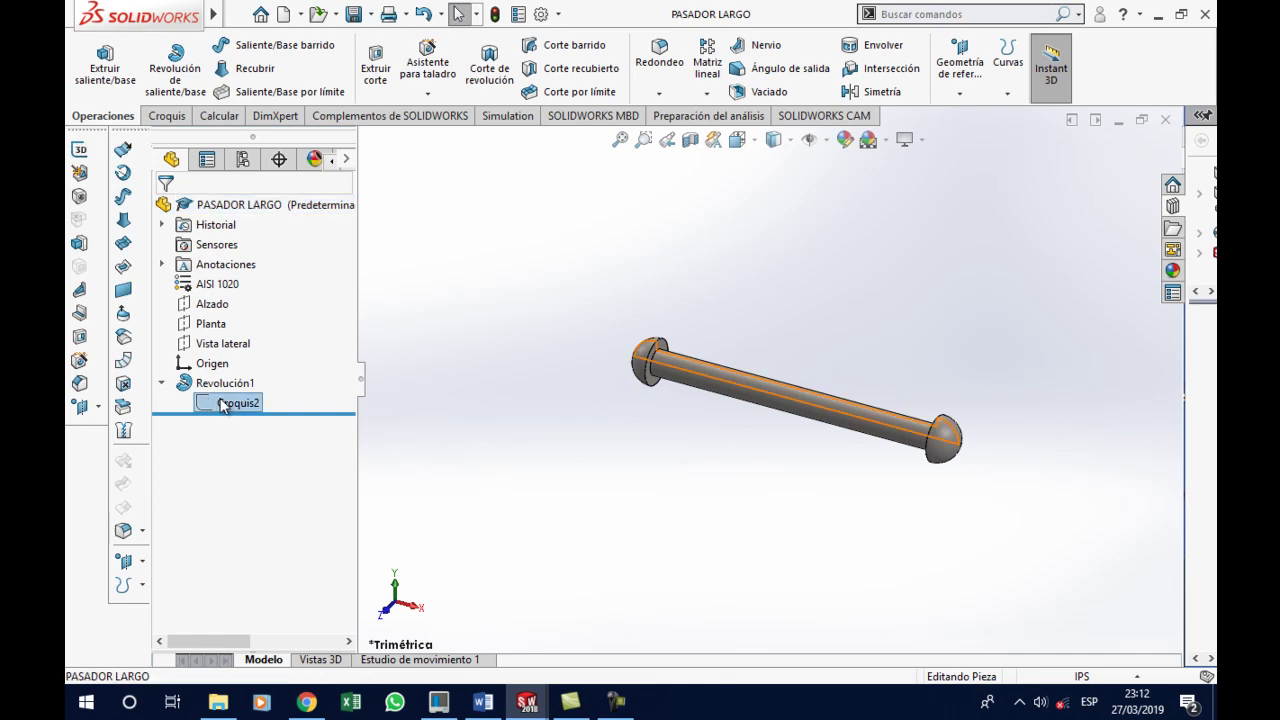
left_click(239, 348)
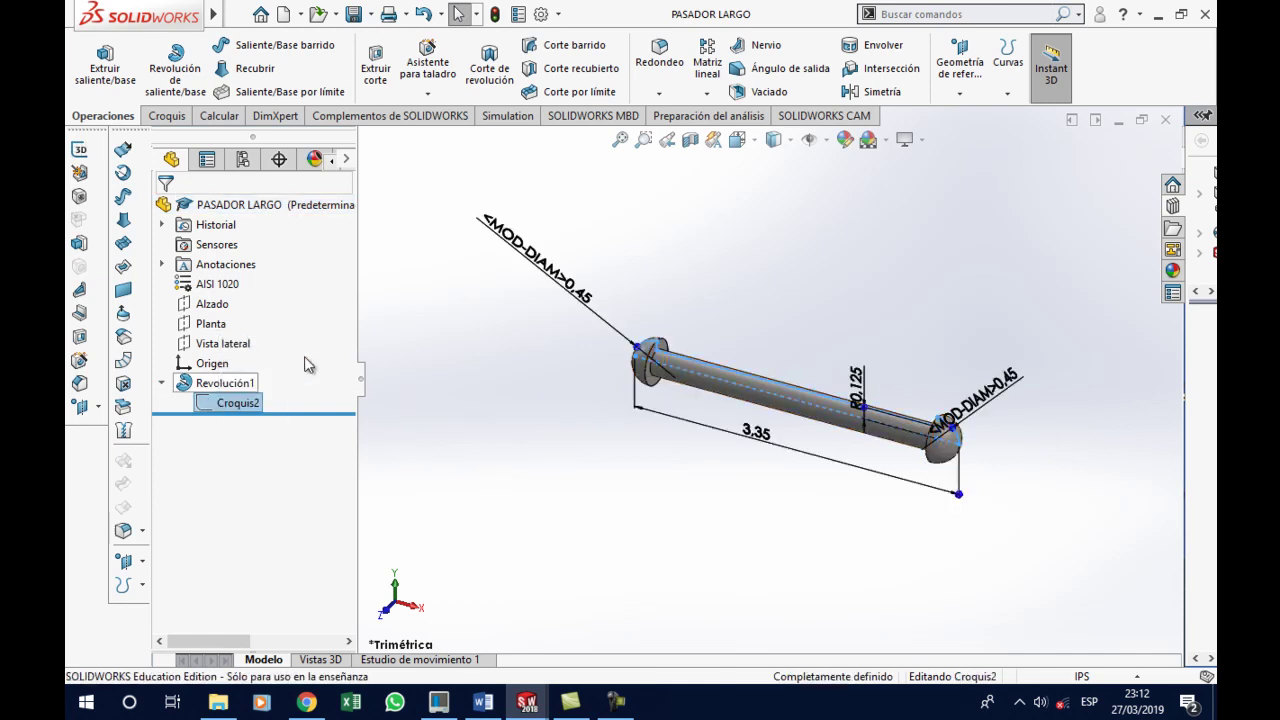
scroll(797, 388, "down", 2)
scroll(797, 388, "down", 2)
middle_click_drag(797, 388, 817, 386)
key("ctrl+8")
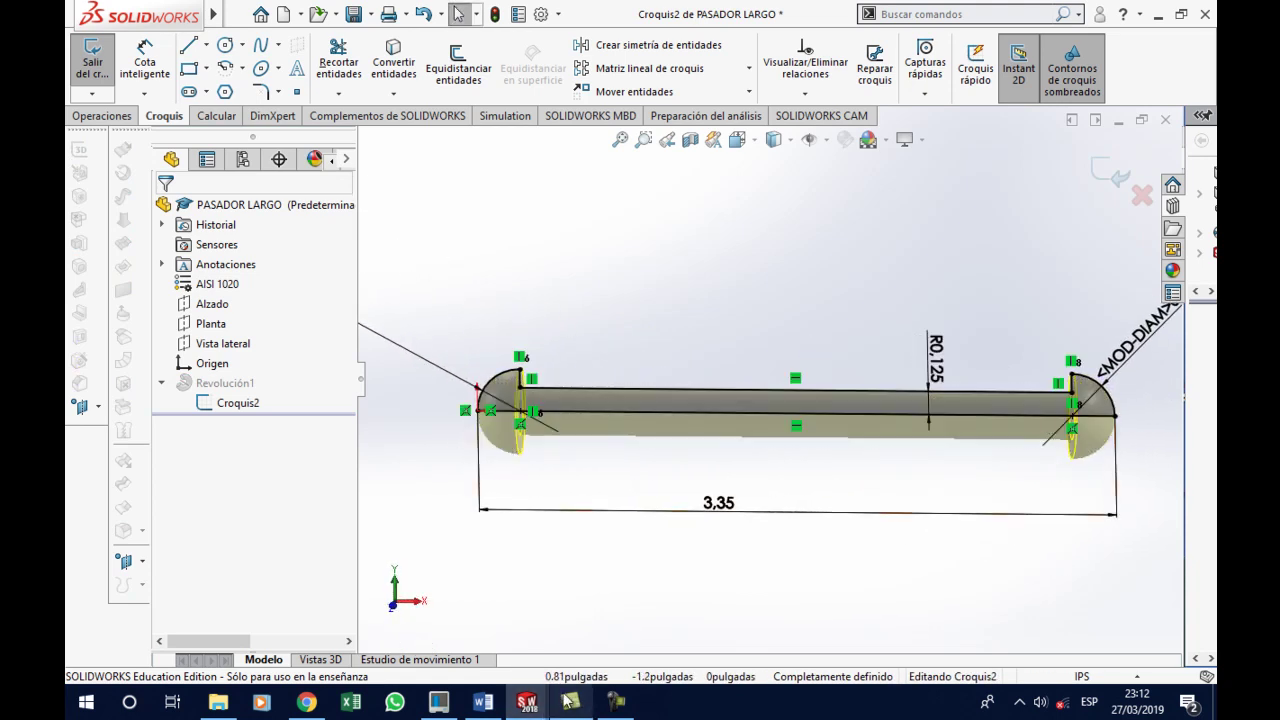
left_click(483, 702)
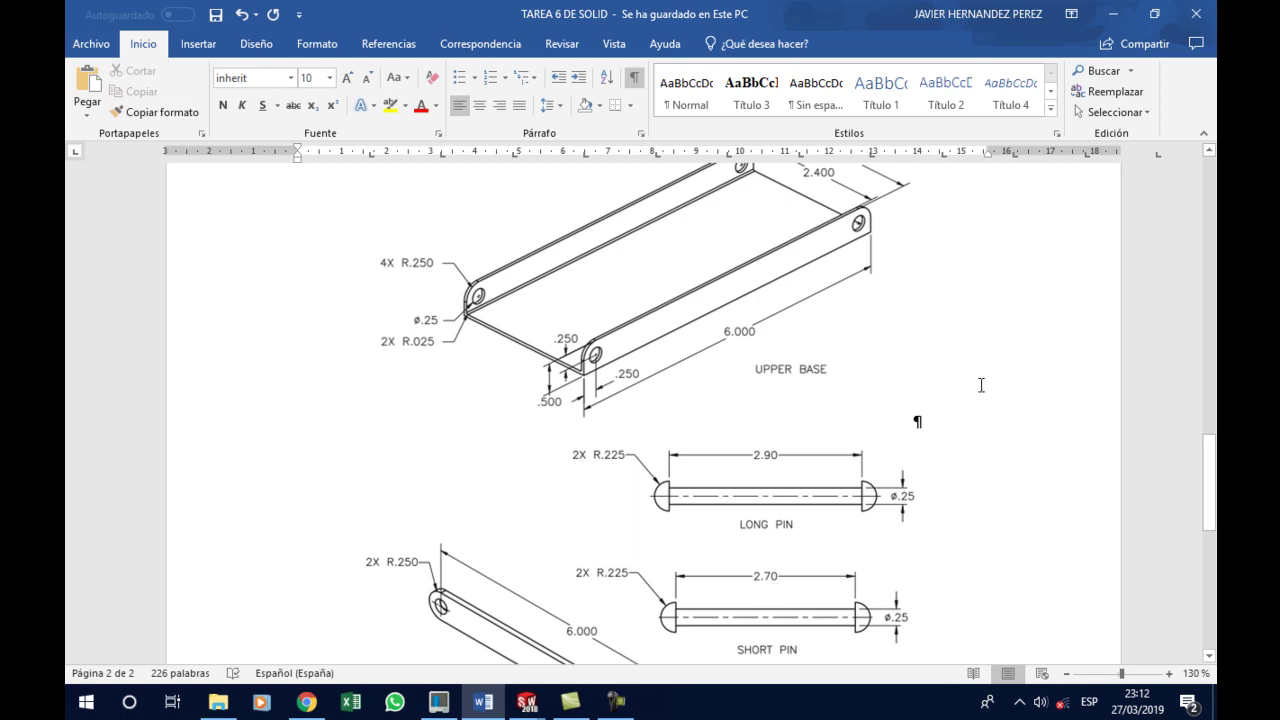
left_click(1110, 14)
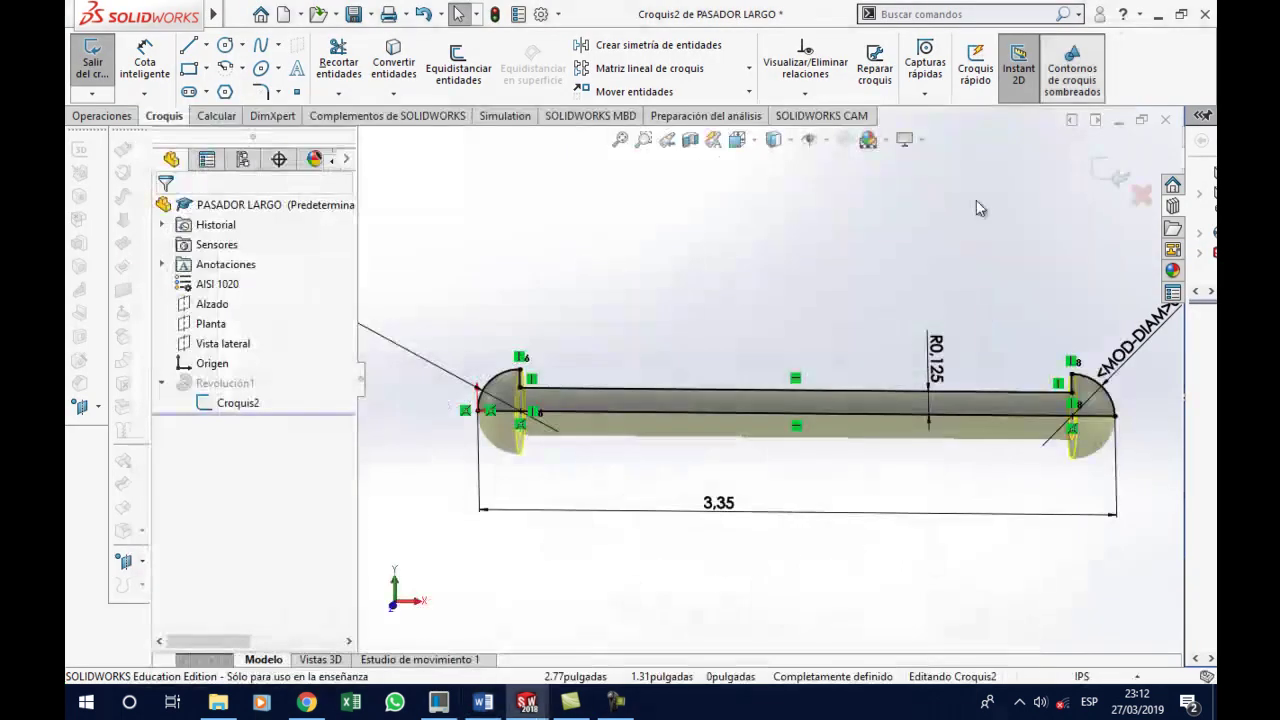
Change the overall length dimension from 3.35 to 3.15 by entering 2.7+.45
left_click(721, 506)
double_click(721, 506)
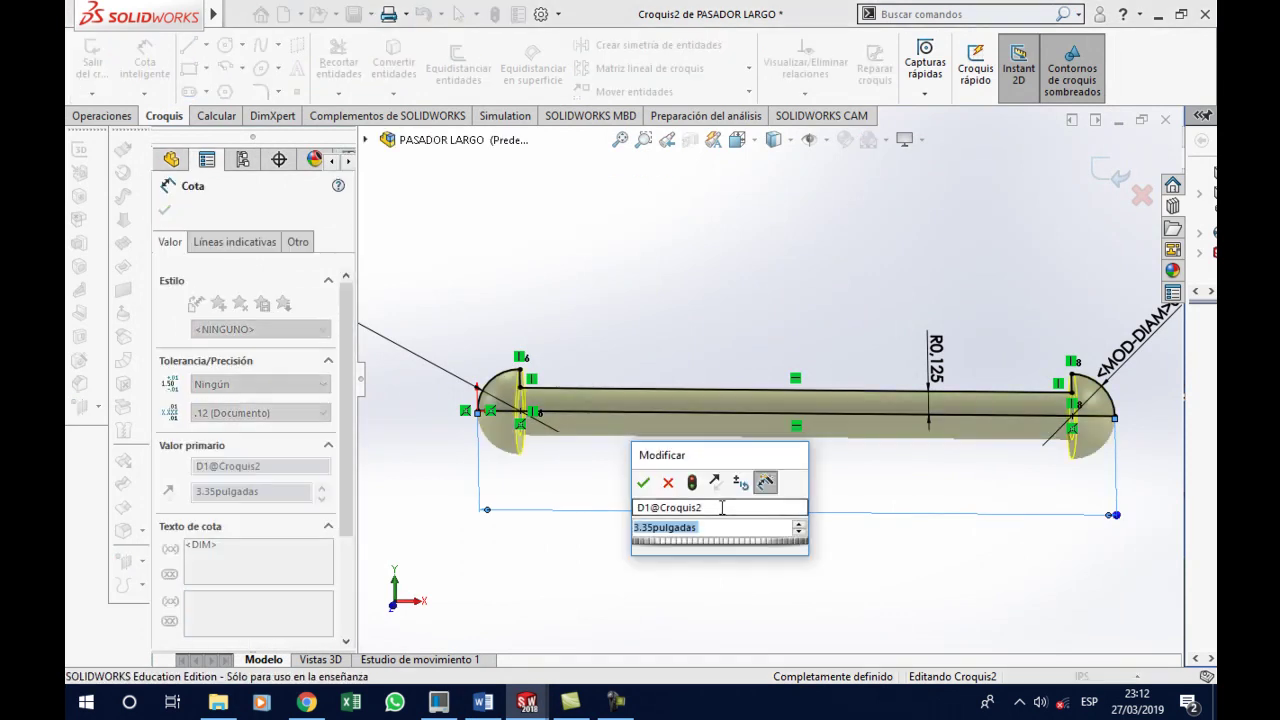
type("2.")
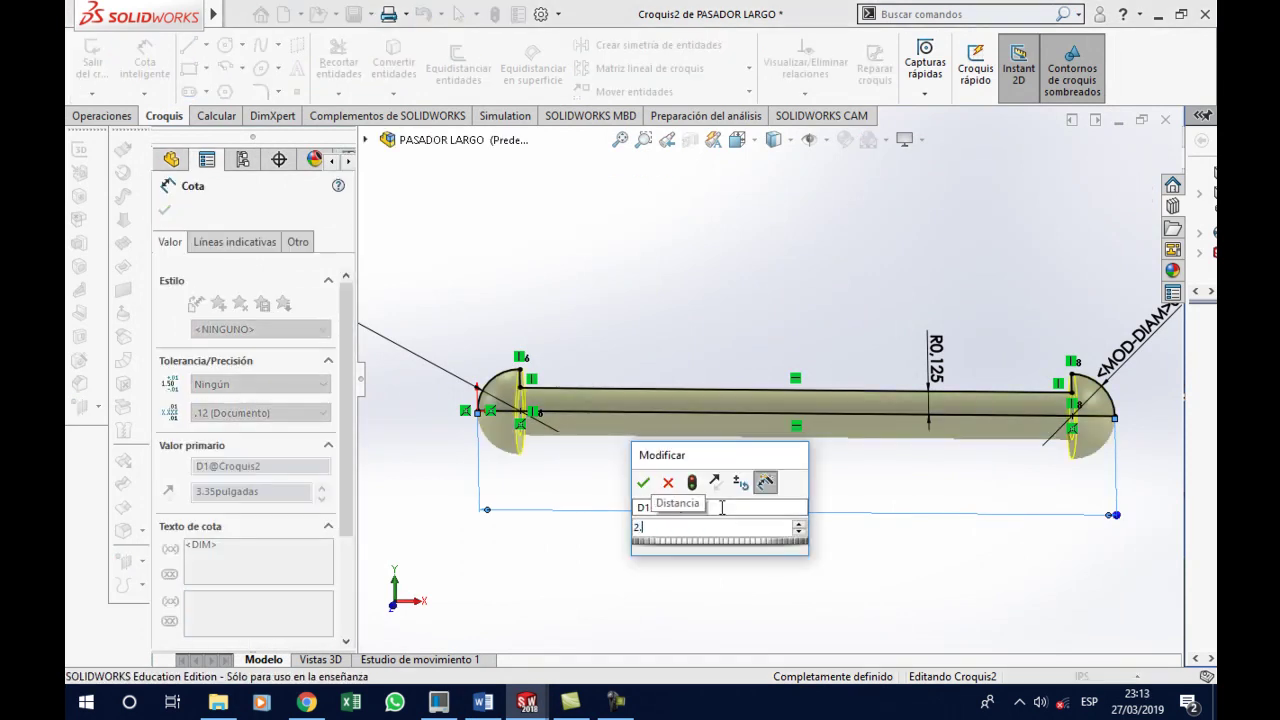
type("7")
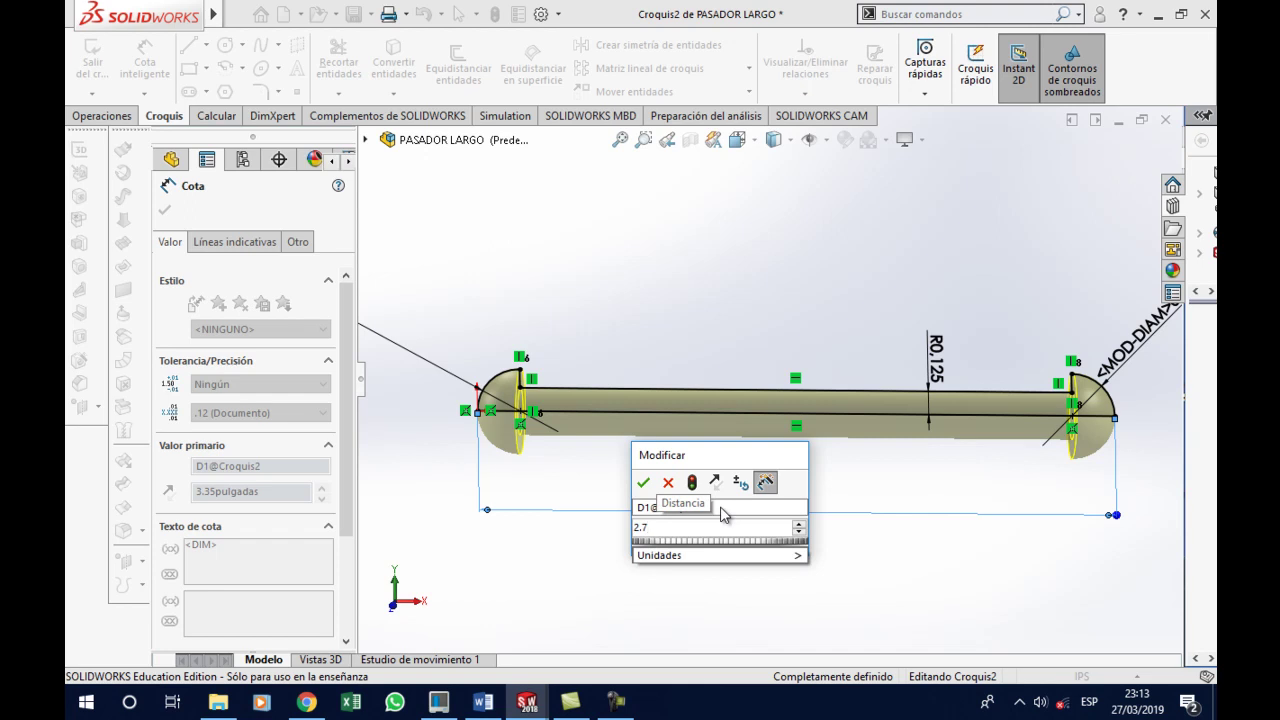
type("+.45")
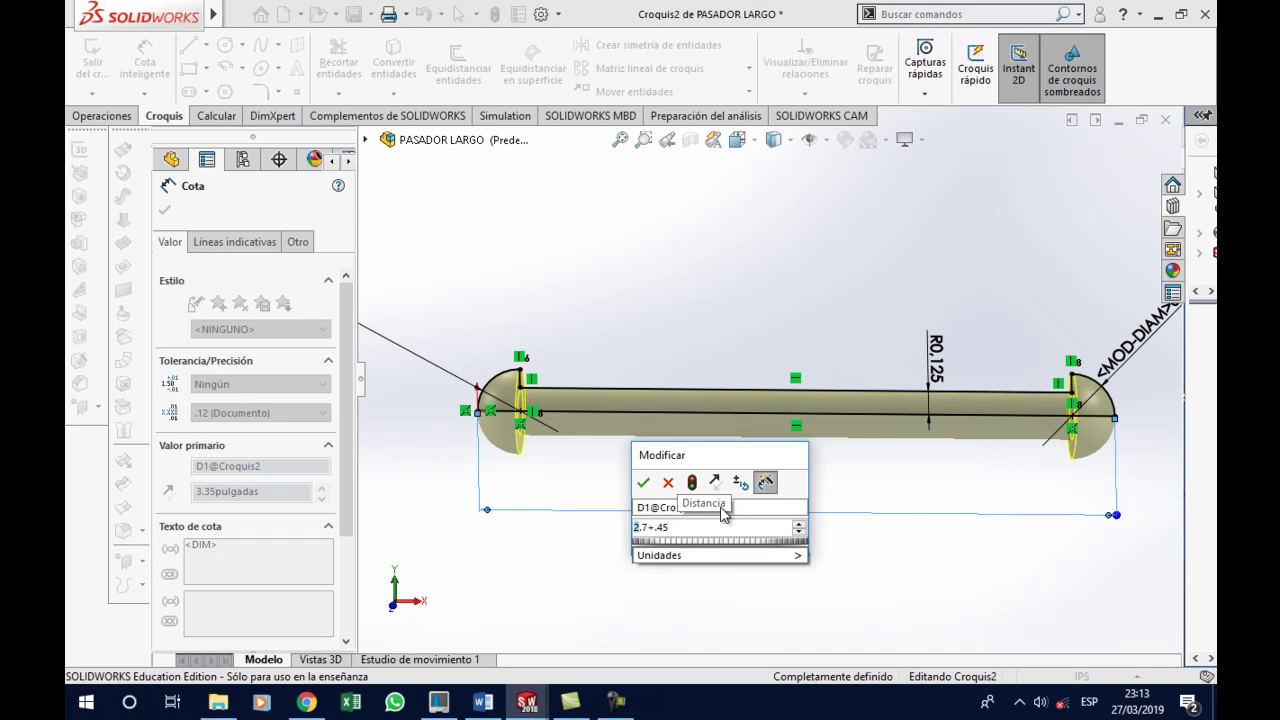
key("Return")
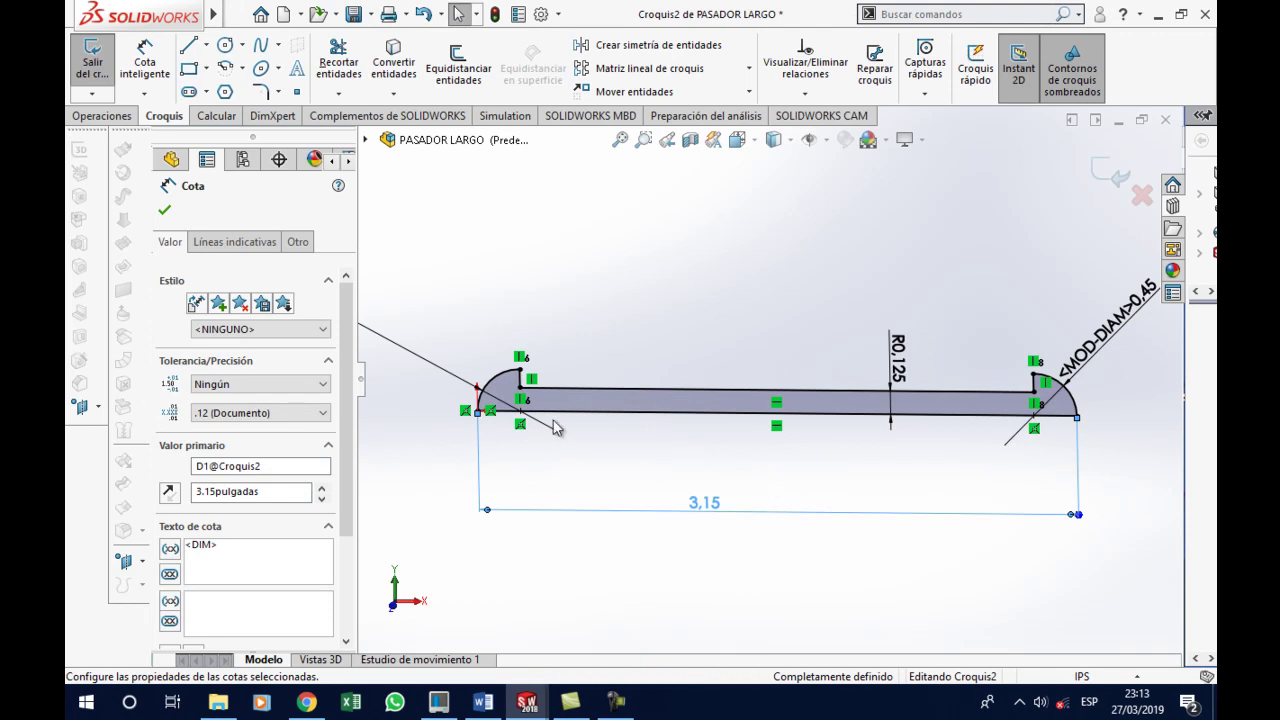
left_click(164, 210)
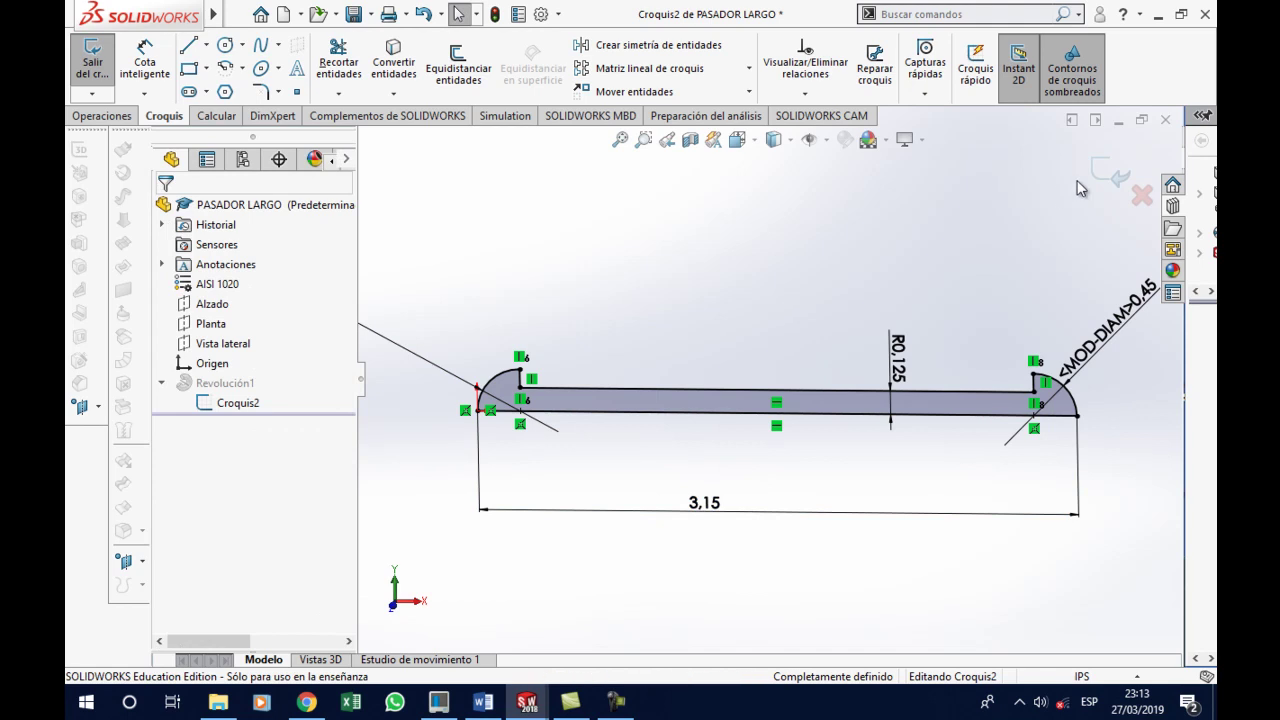
Rebuild the shortened pin, then view the Word SHORT PIN drawing (2.70 long, ø.25)
left_click(1112, 172)
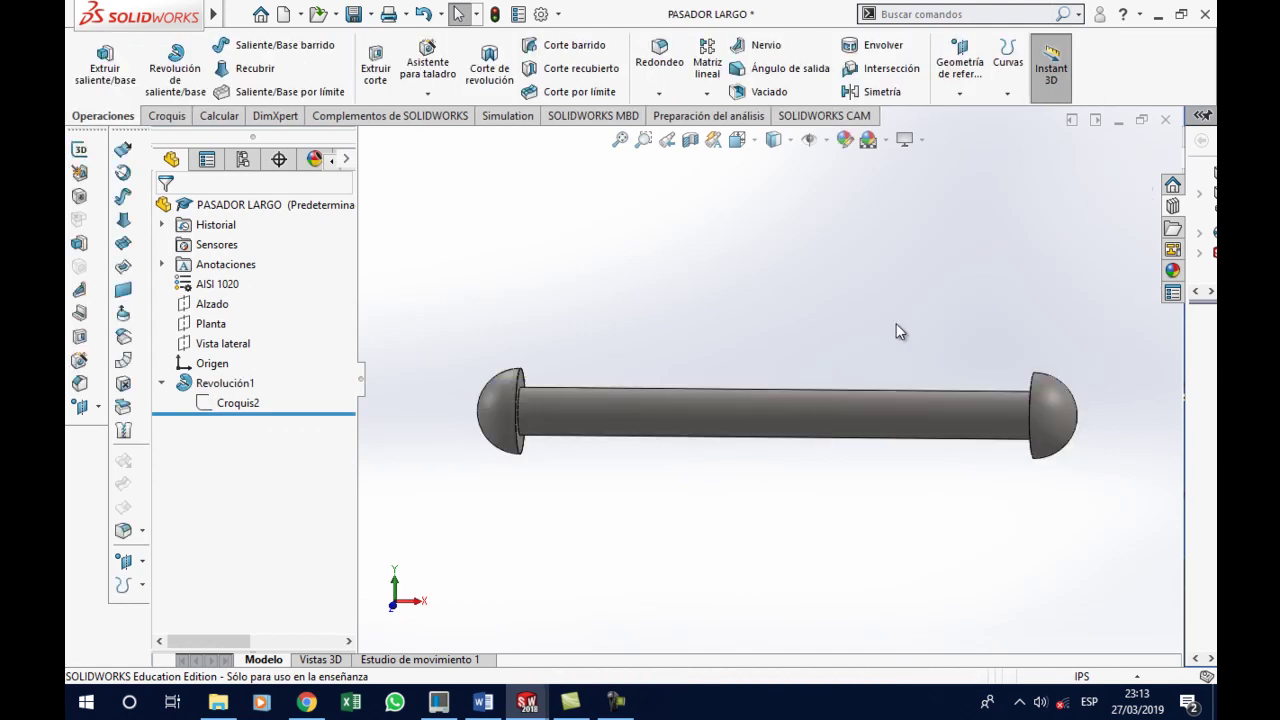
middle_click_drag(773, 344, 777, 377)
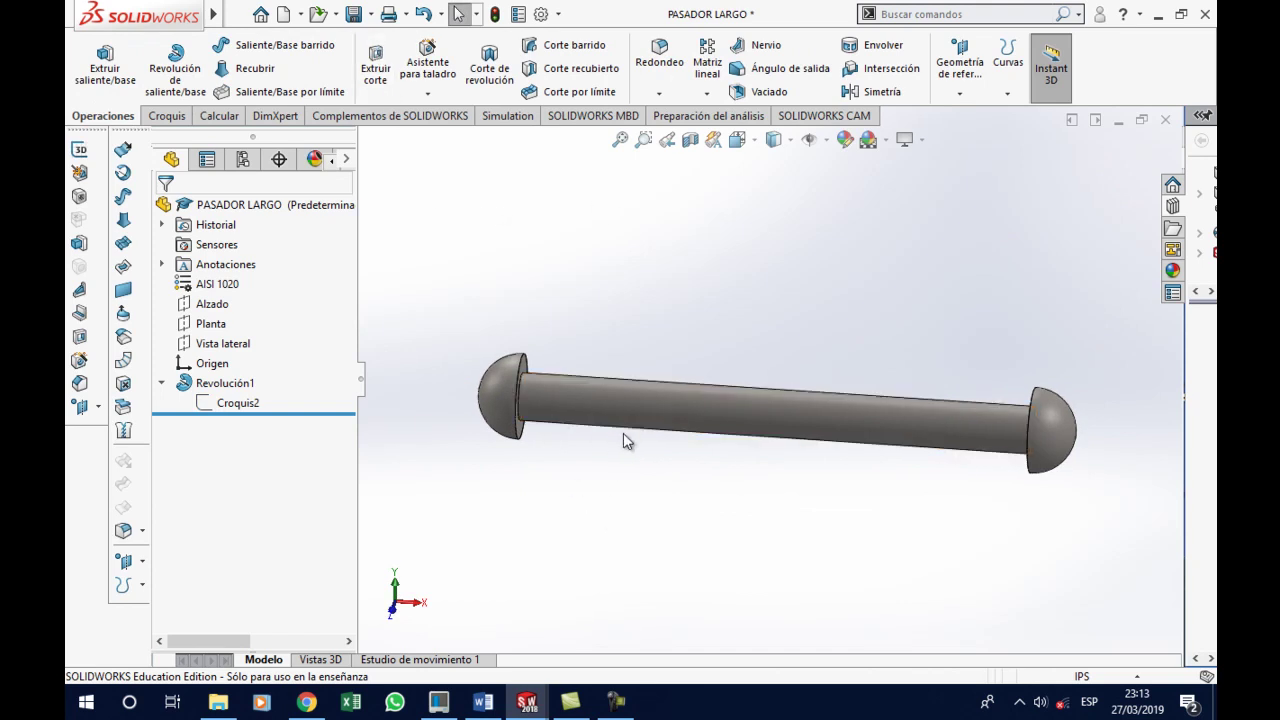
left_click(520, 440)
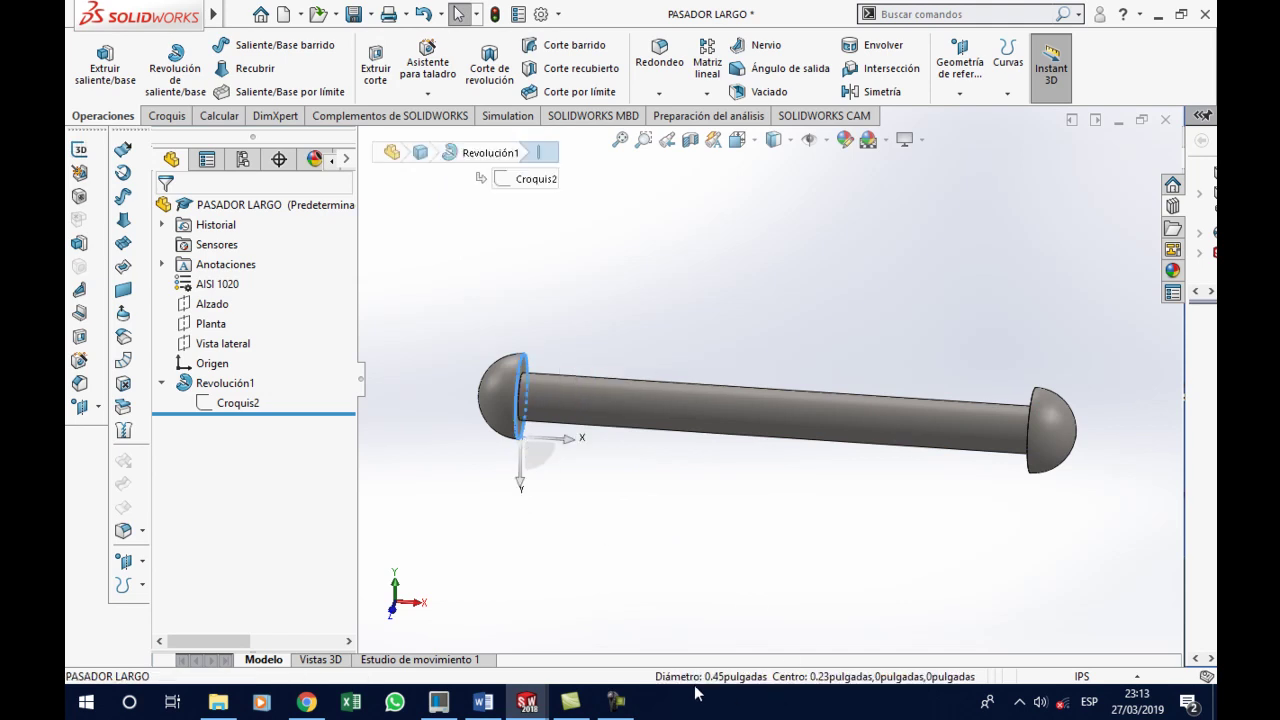
left_click(717, 535)
left_click(483, 703)
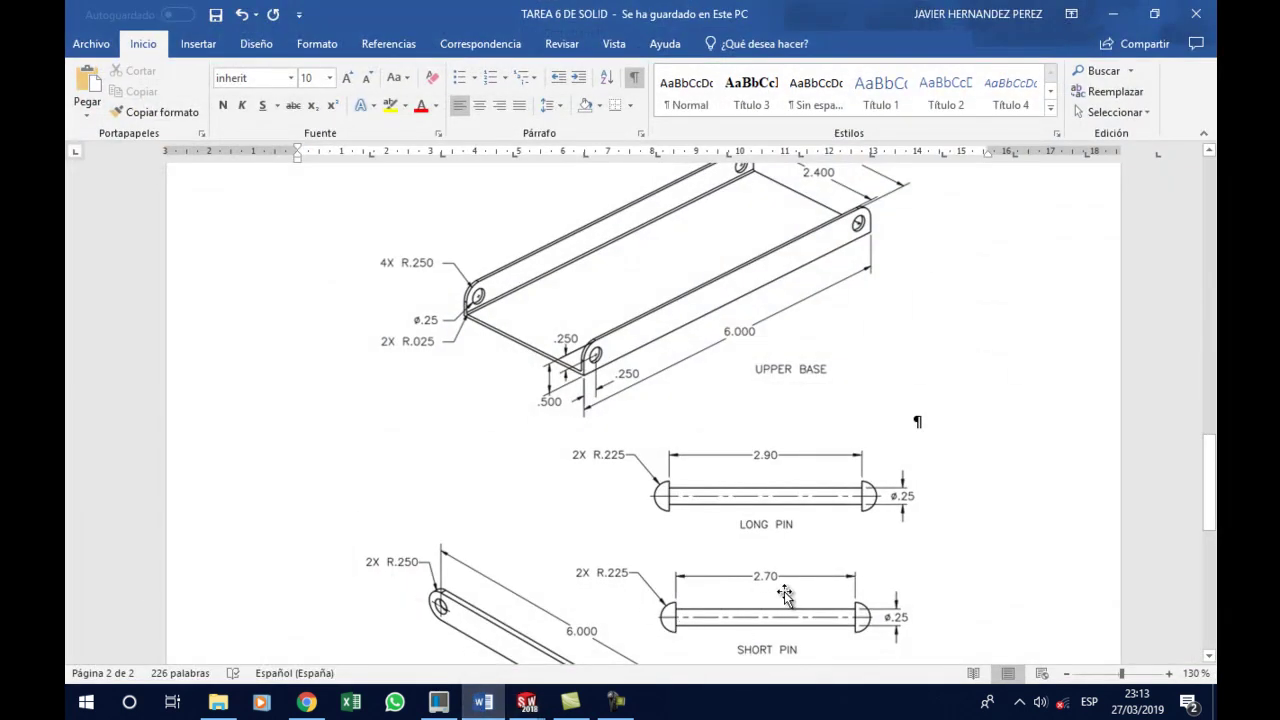
Save the pin part under the name PASADOR CORTO instead of PASADOR LARGO
left_click(1111, 14)
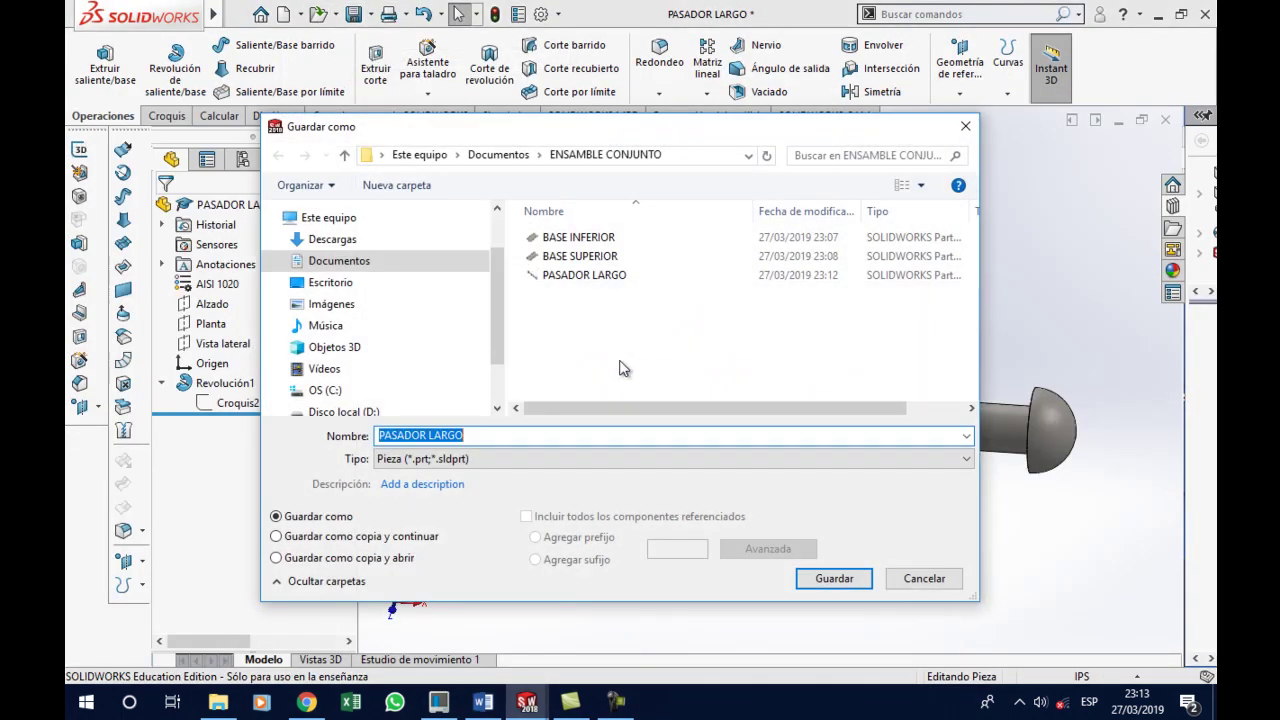
left_click(475, 440)
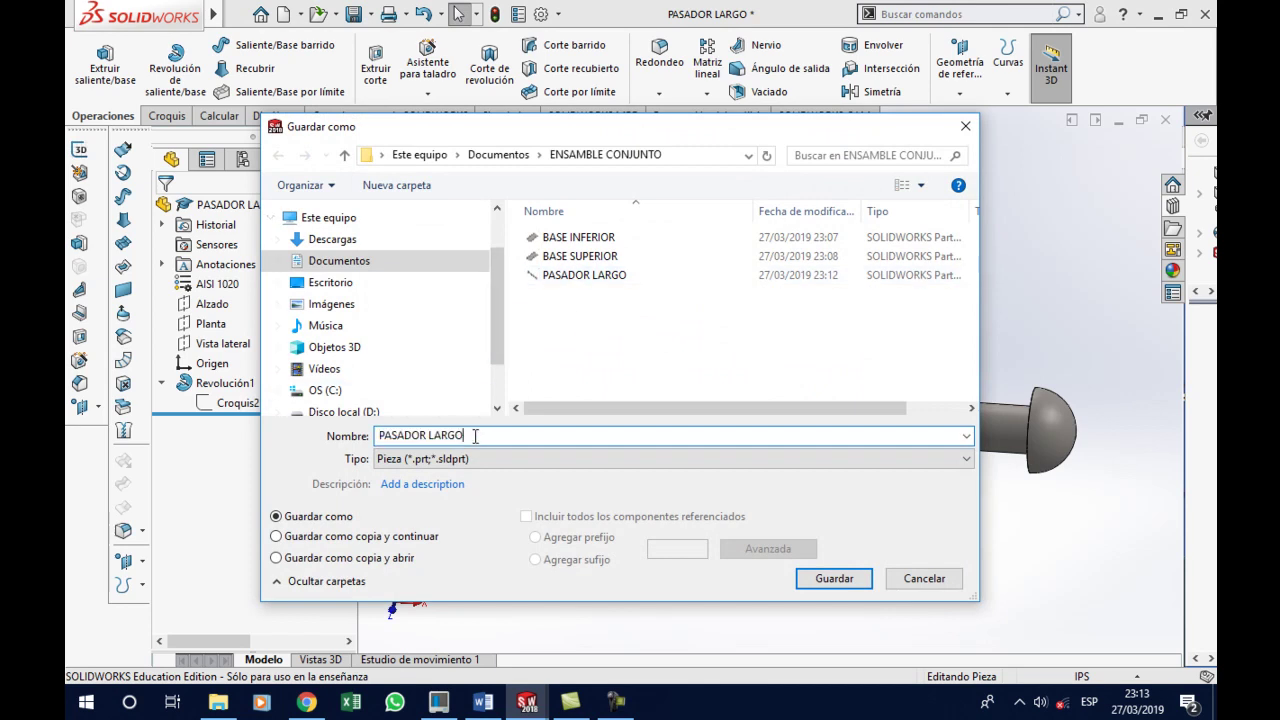
key("BackSpace")
key("BackSpace")
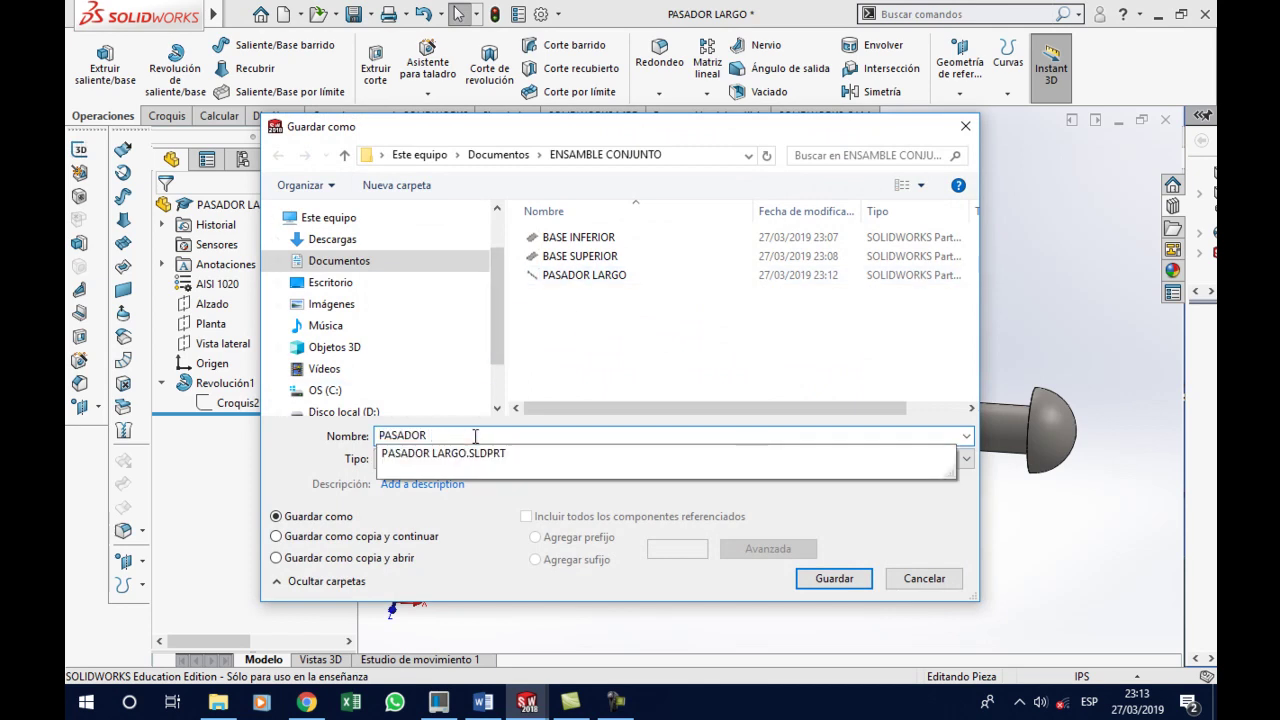
type("CORTO")
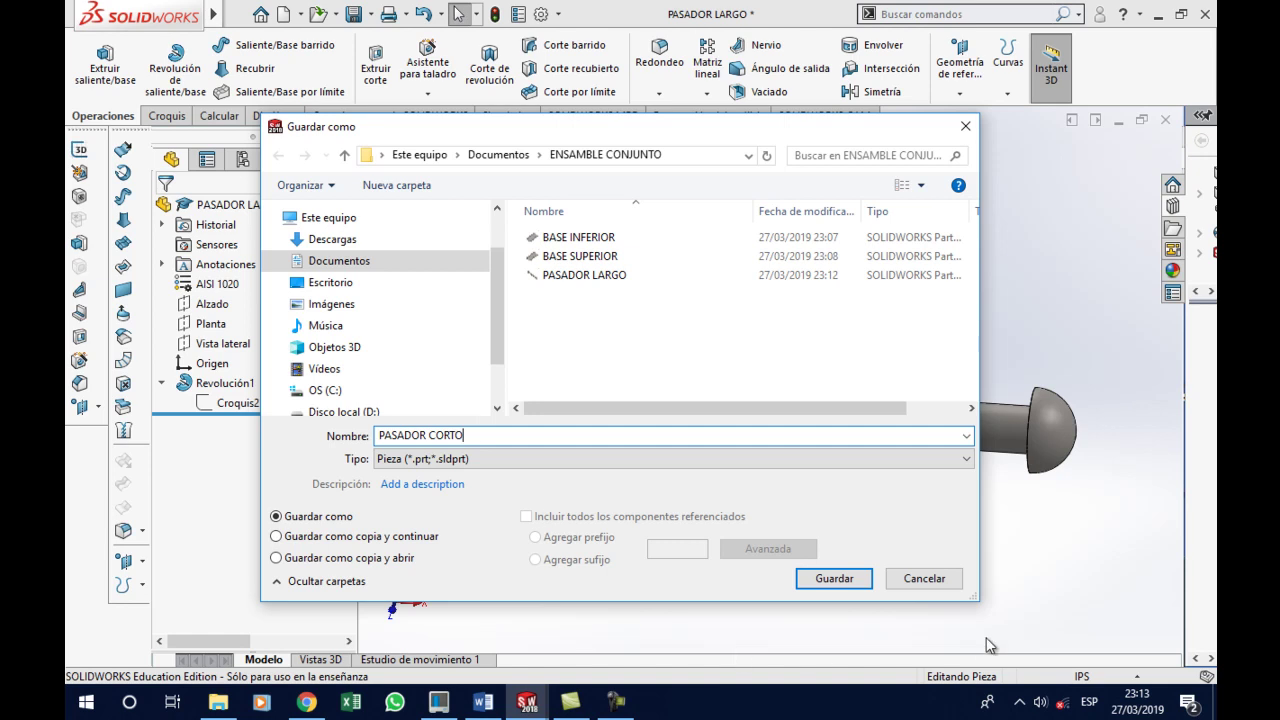
left_click(832, 579)
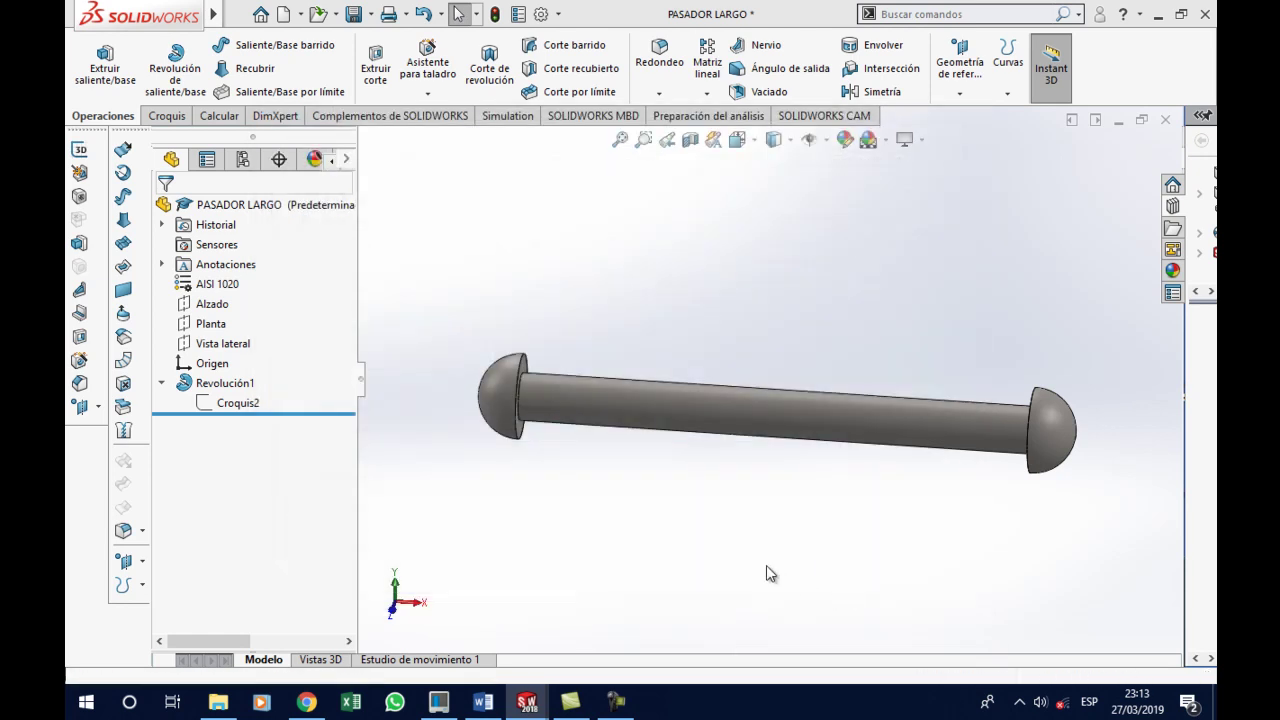
Scroll the Word assignment to the 6.000 LINK drawing, then start a new SOLIDWORKS document
left_click(490, 700)
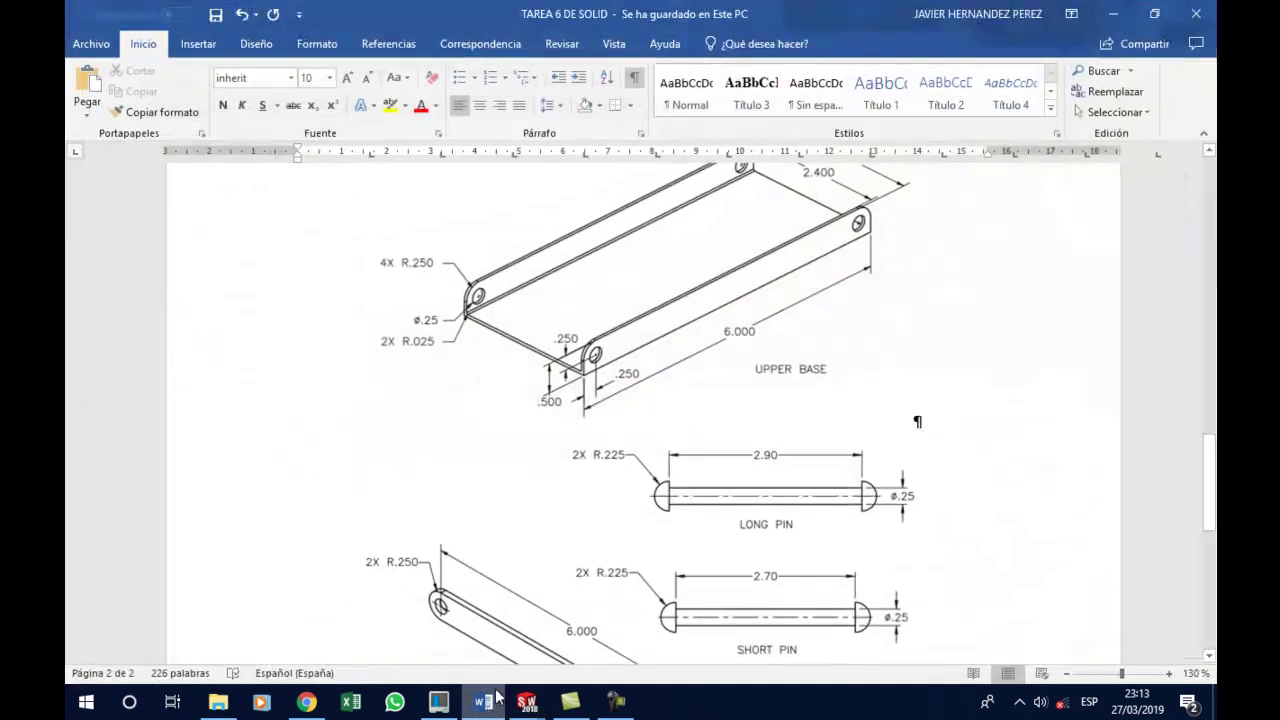
scroll(713, 482, "up", 3)
scroll(712, 480, "up", 5)
scroll(722, 504, "down", 5)
scroll(722, 504, "down", 2)
scroll(722, 504, "down", 1)
scroll(721, 507, "down", 1)
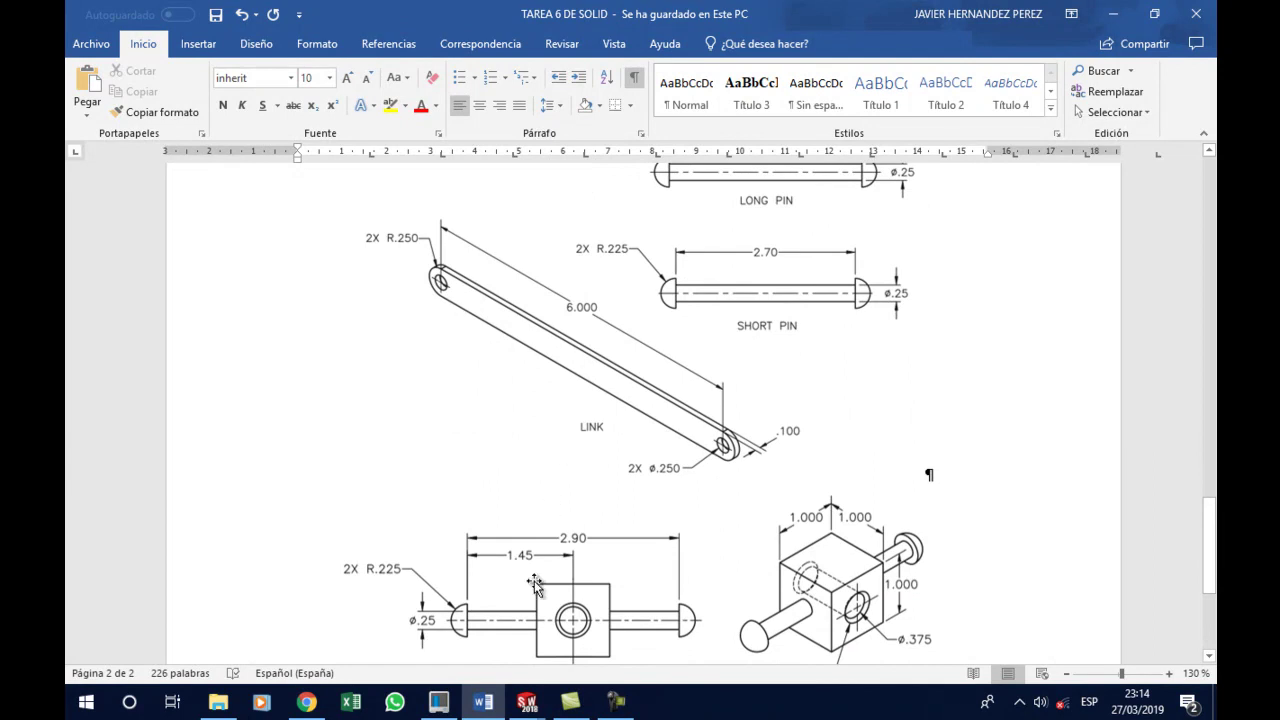
left_click(594, 640)
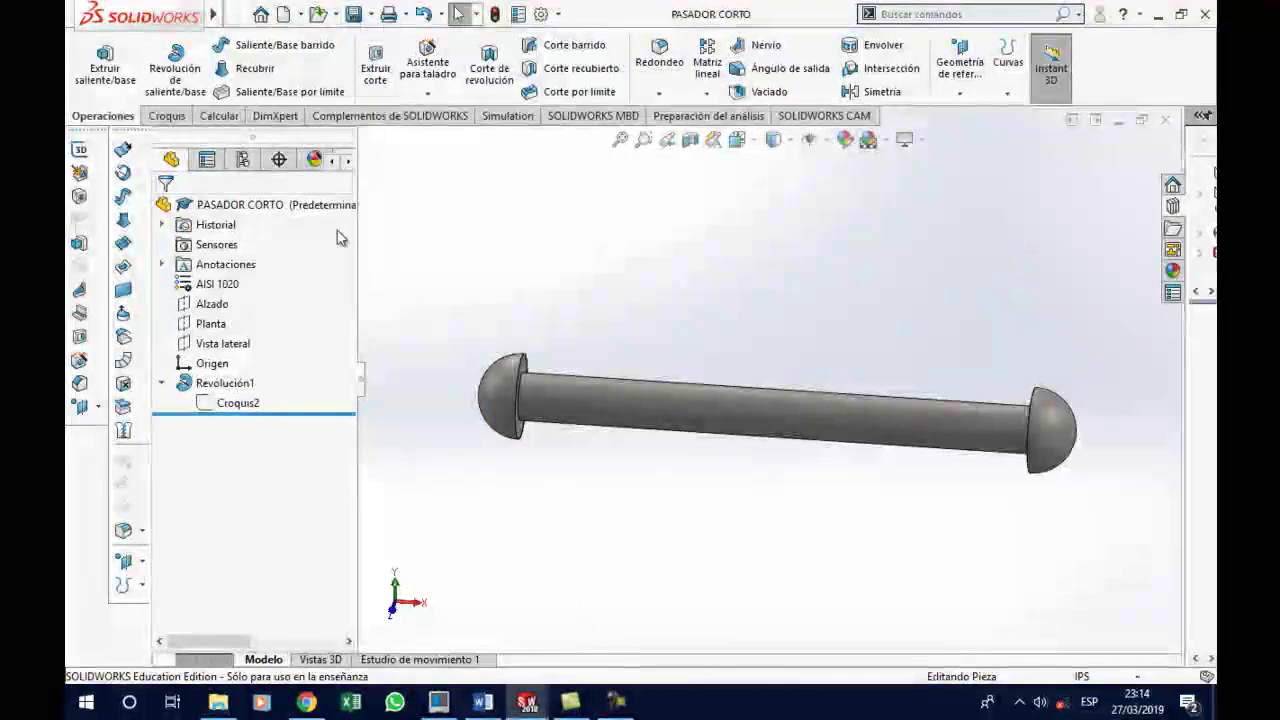
left_click(284, 14)
Create new part Pieza4 in IPS inch units with a sketch open on the Alzado plane
double_click(413, 400)
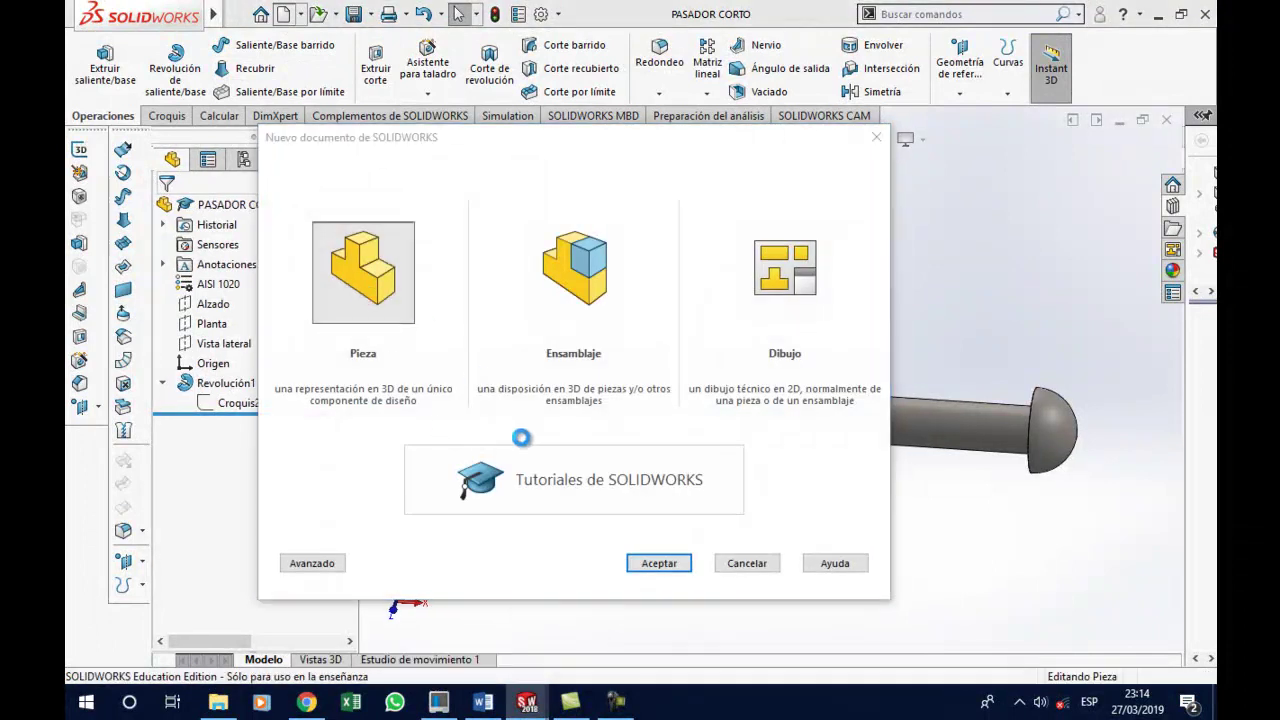
left_click(211, 303)
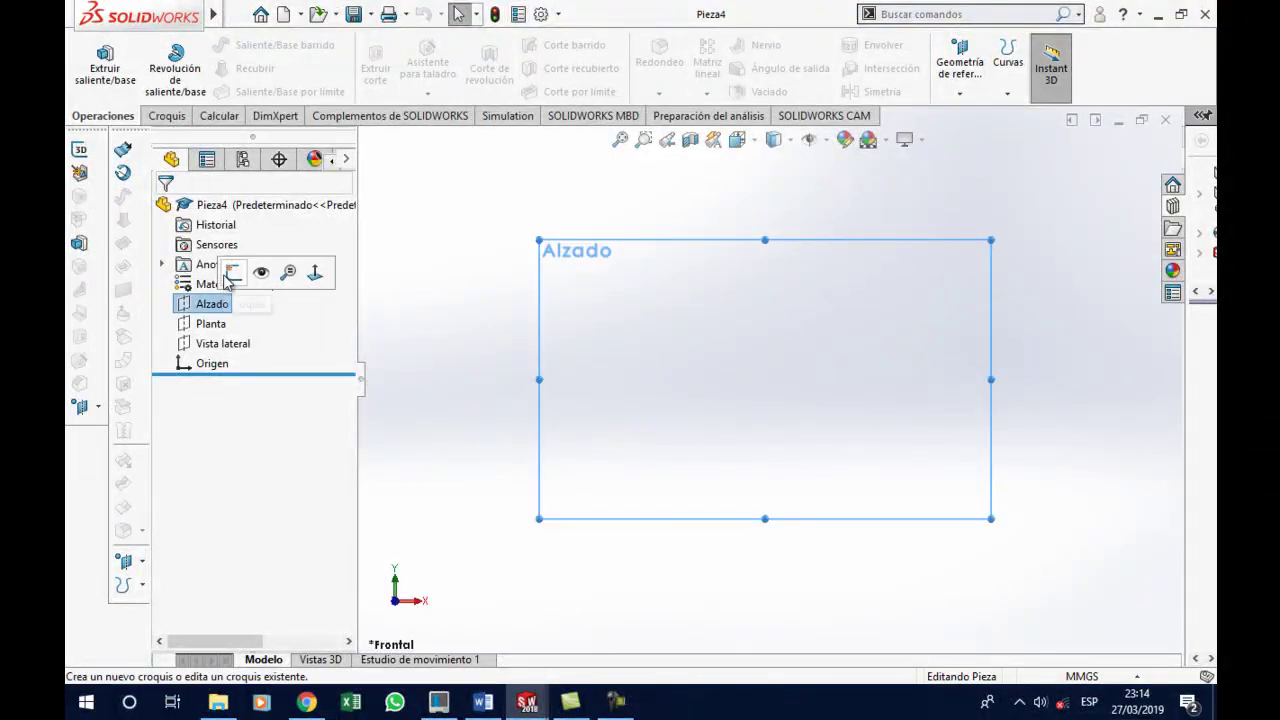
left_click(228, 276)
left_click(1080, 676)
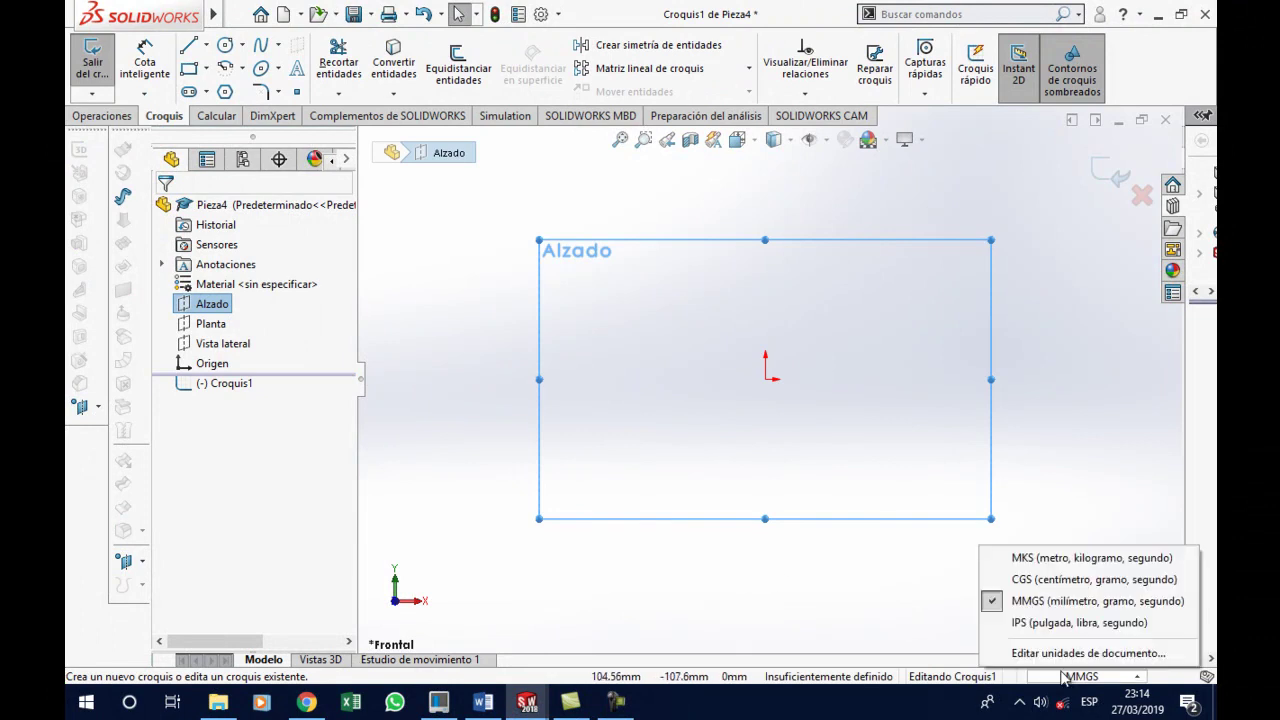
left_click(1040, 622)
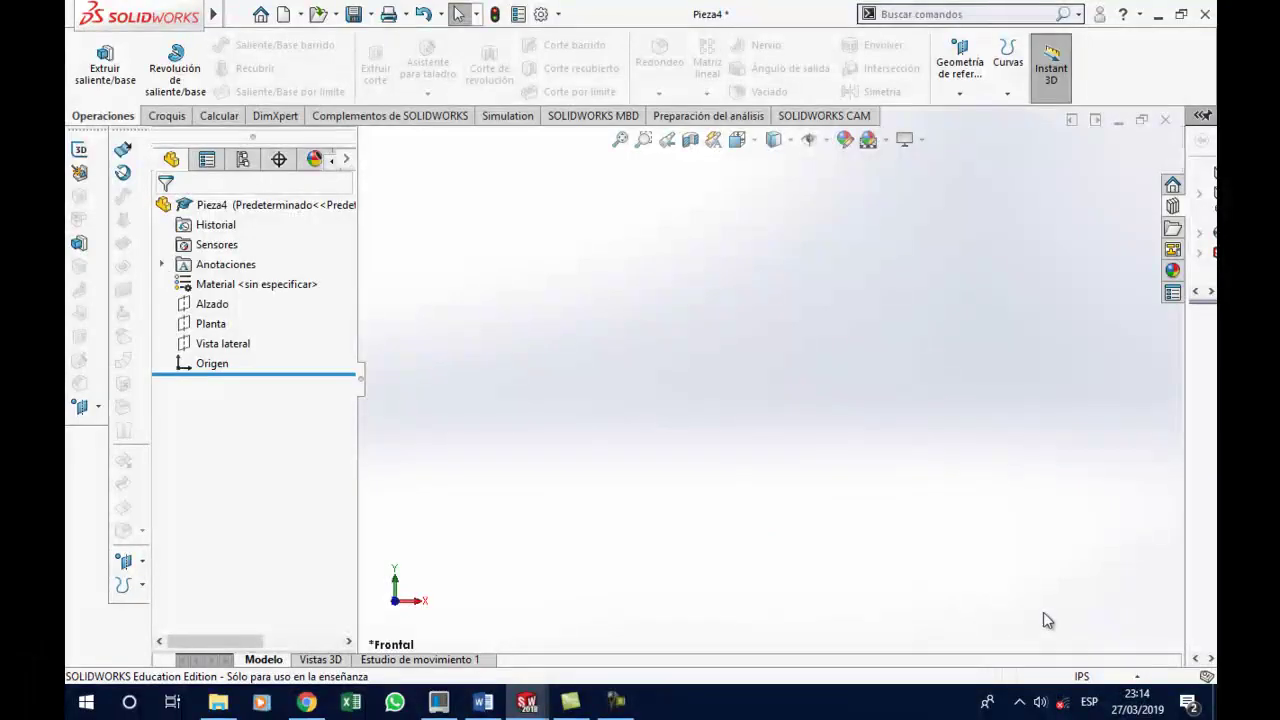
left_click(205, 304)
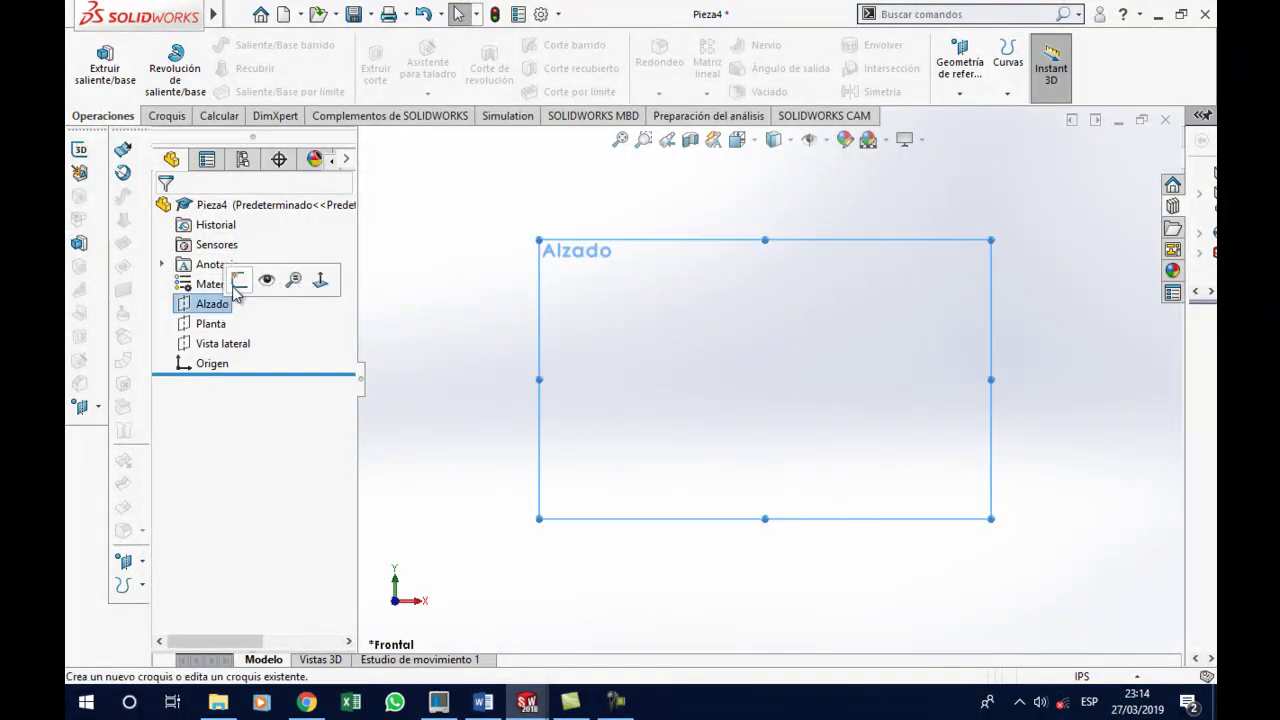
left_click(237, 283)
left_click(190, 91)
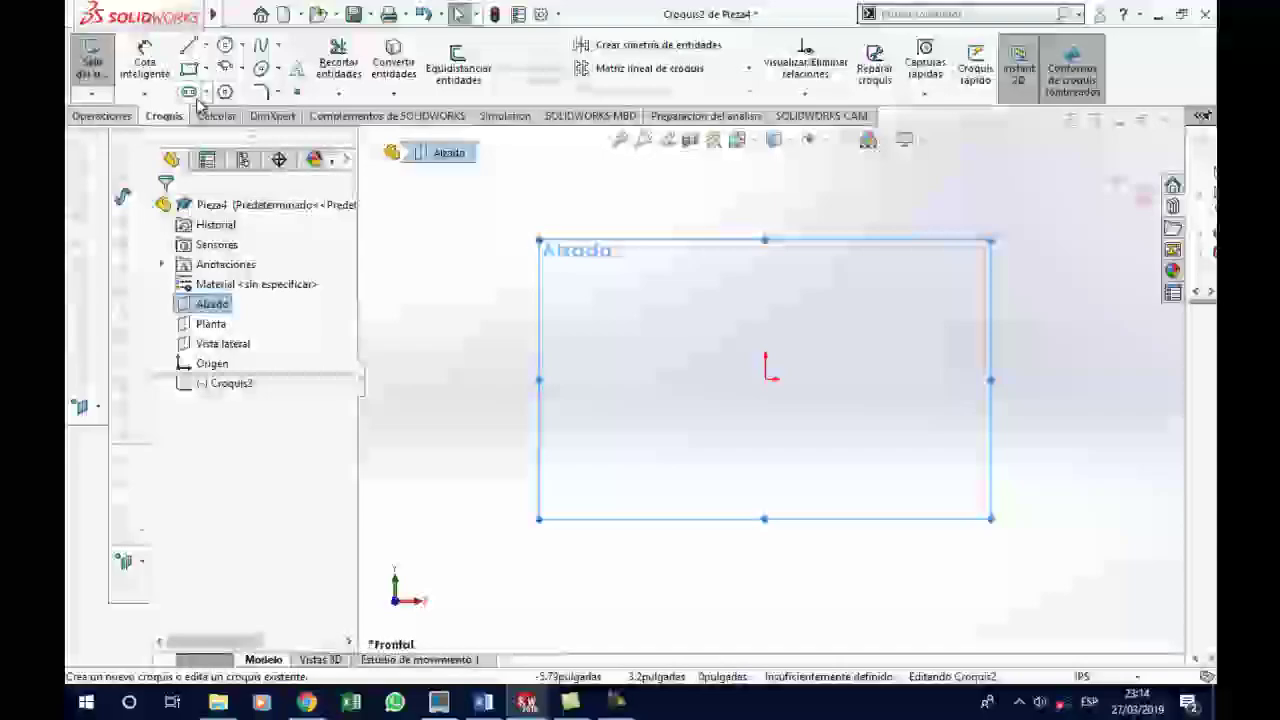
Draw a straight slot starting at the origin, checking the link drawing in Word
left_click(766, 379)
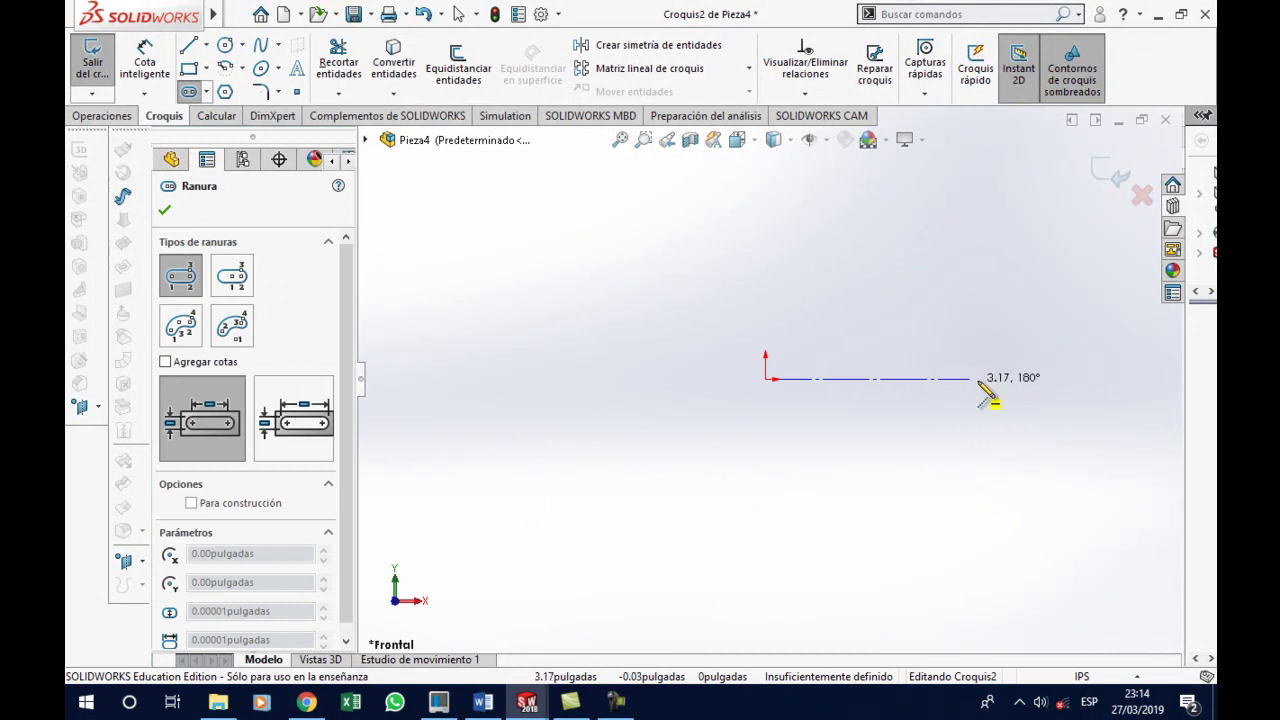
left_click(1058, 380)
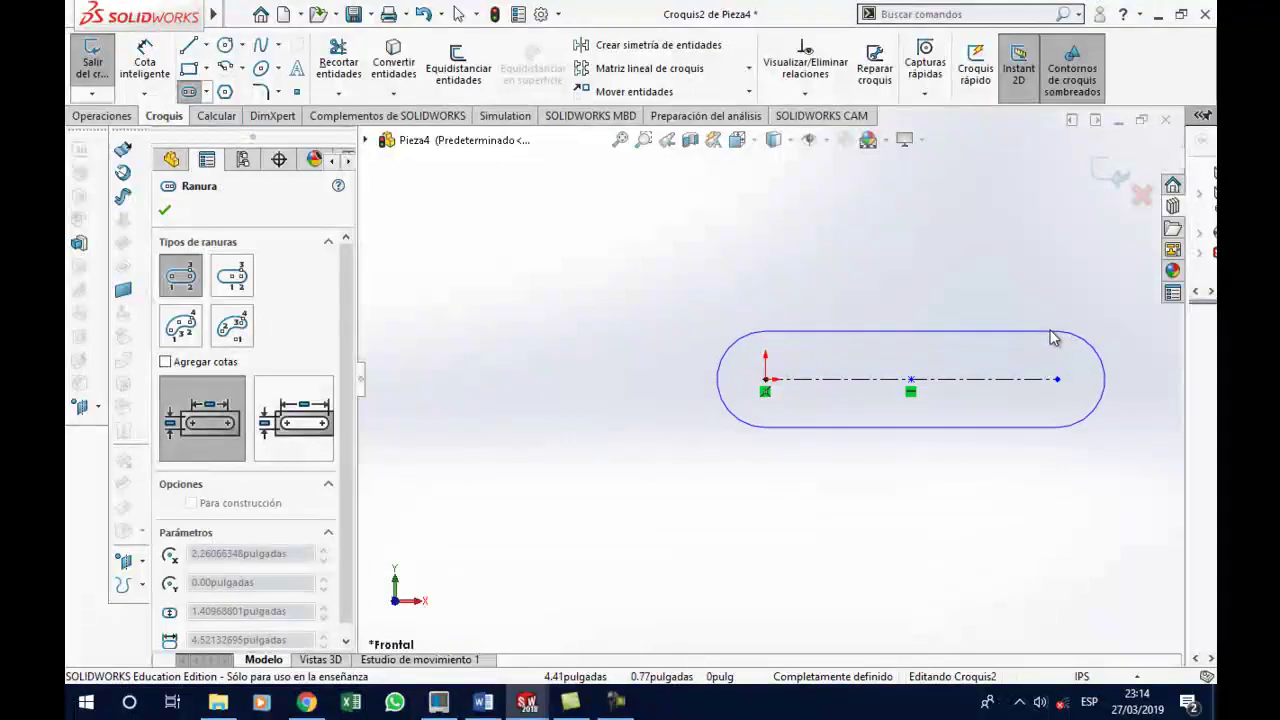
left_click(975, 429)
left_click(483, 702)
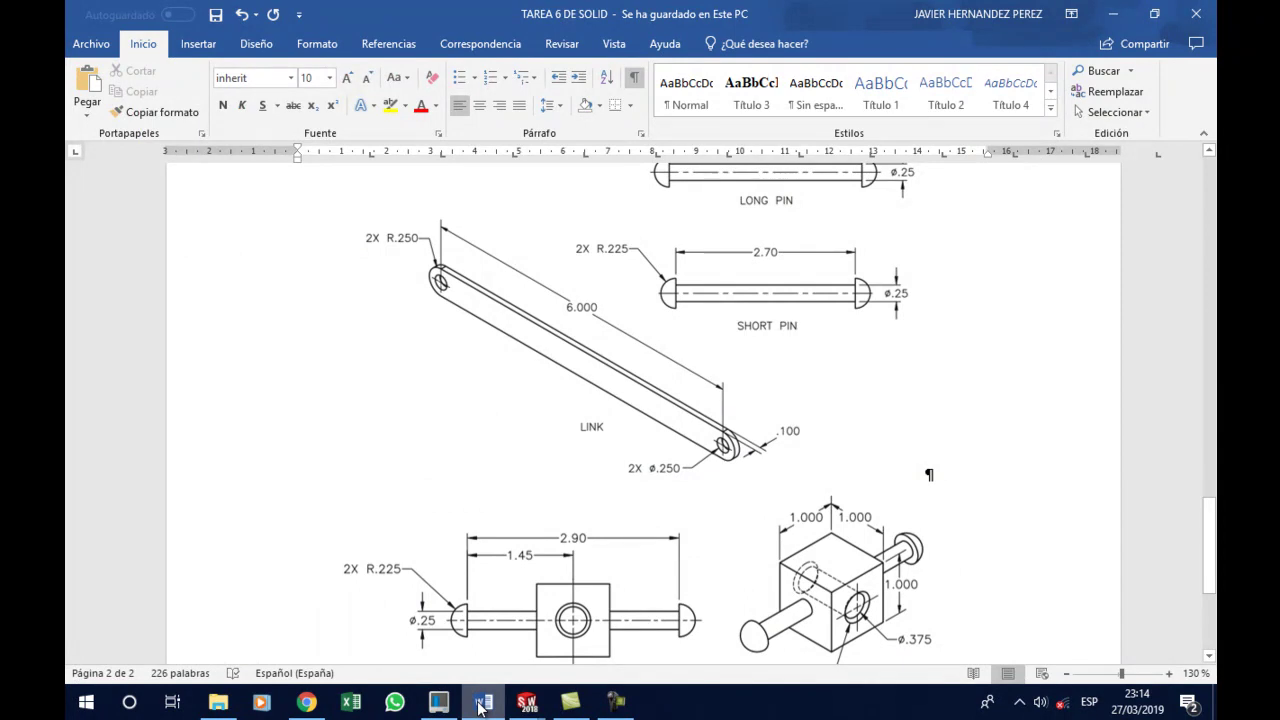
left_click(527, 702)
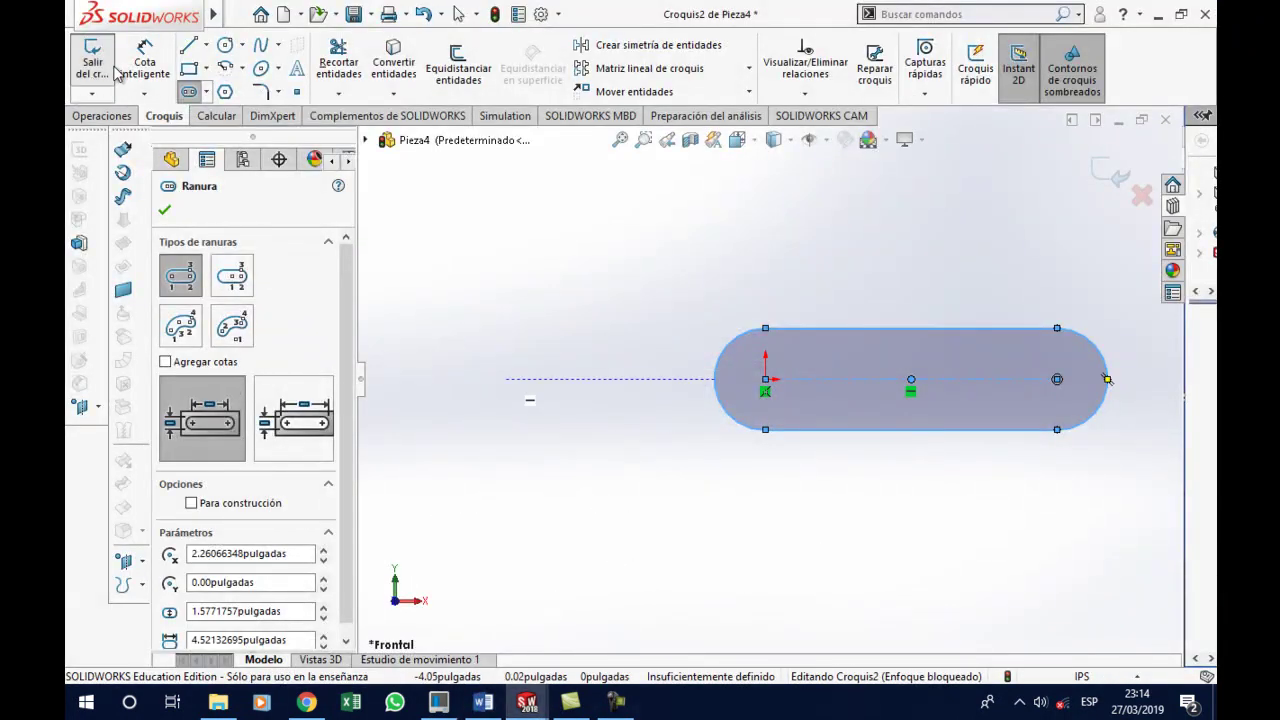
key("Escape")
Dimension the slot to 6.00 between centres and R0.25 at the ends
left_click(870, 380)
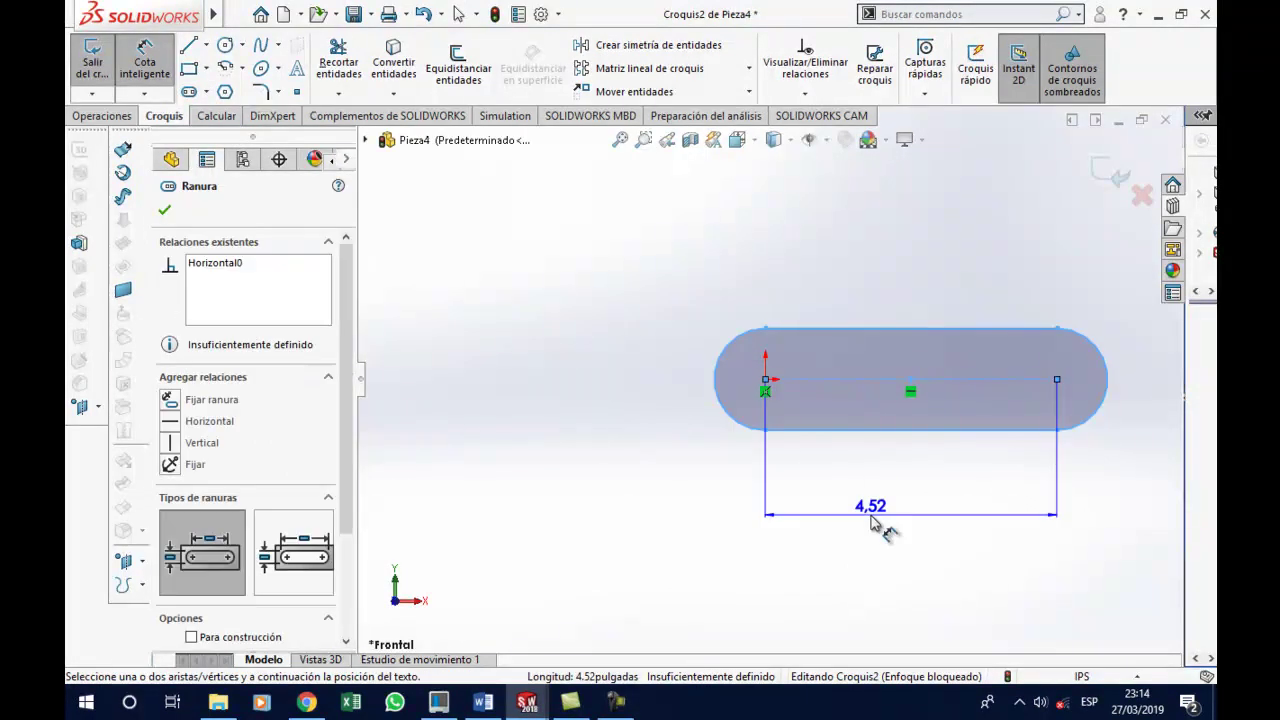
left_click(870, 525)
type("6")
key("Return")
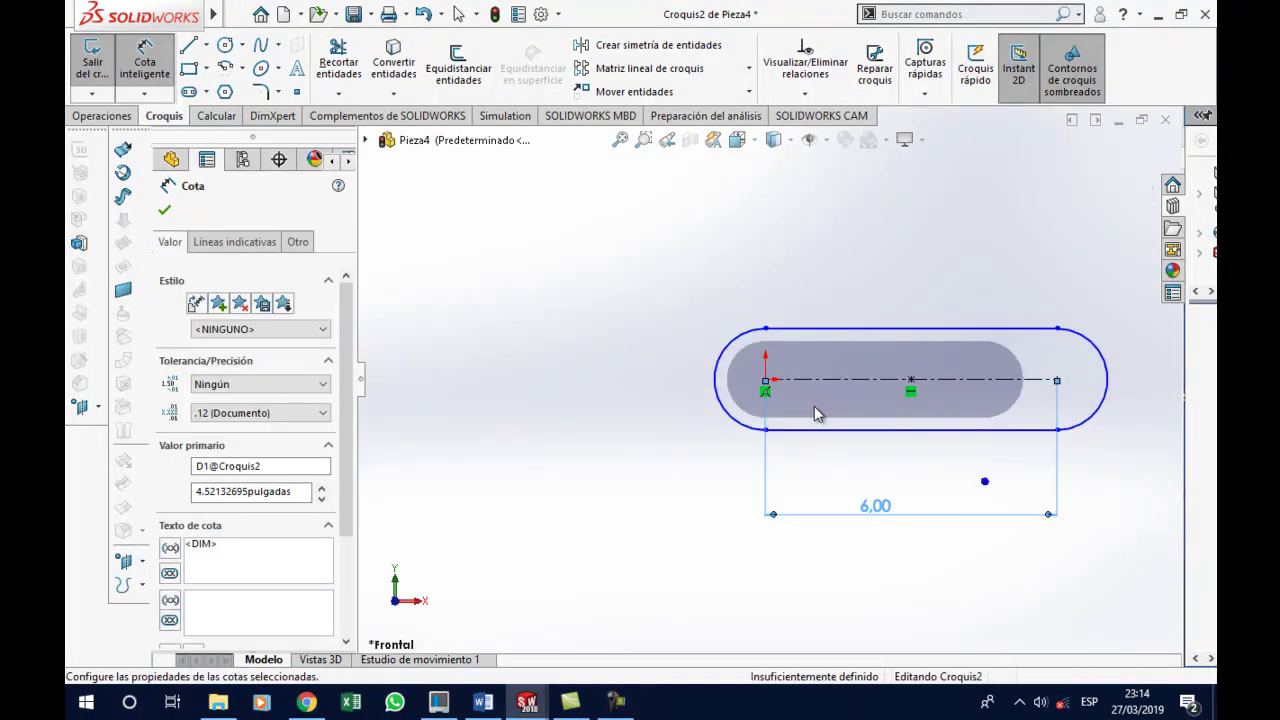
left_click(717, 365)
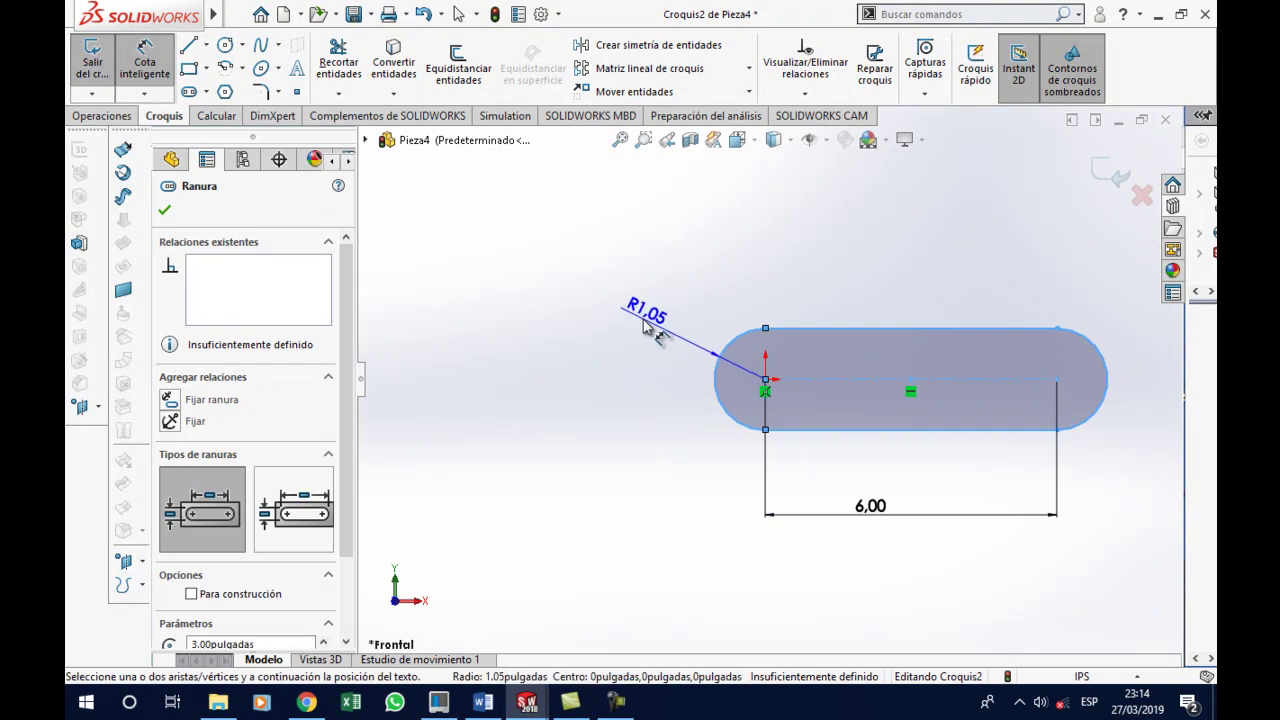
left_click(644, 323)
type("0.25")
key("Return")
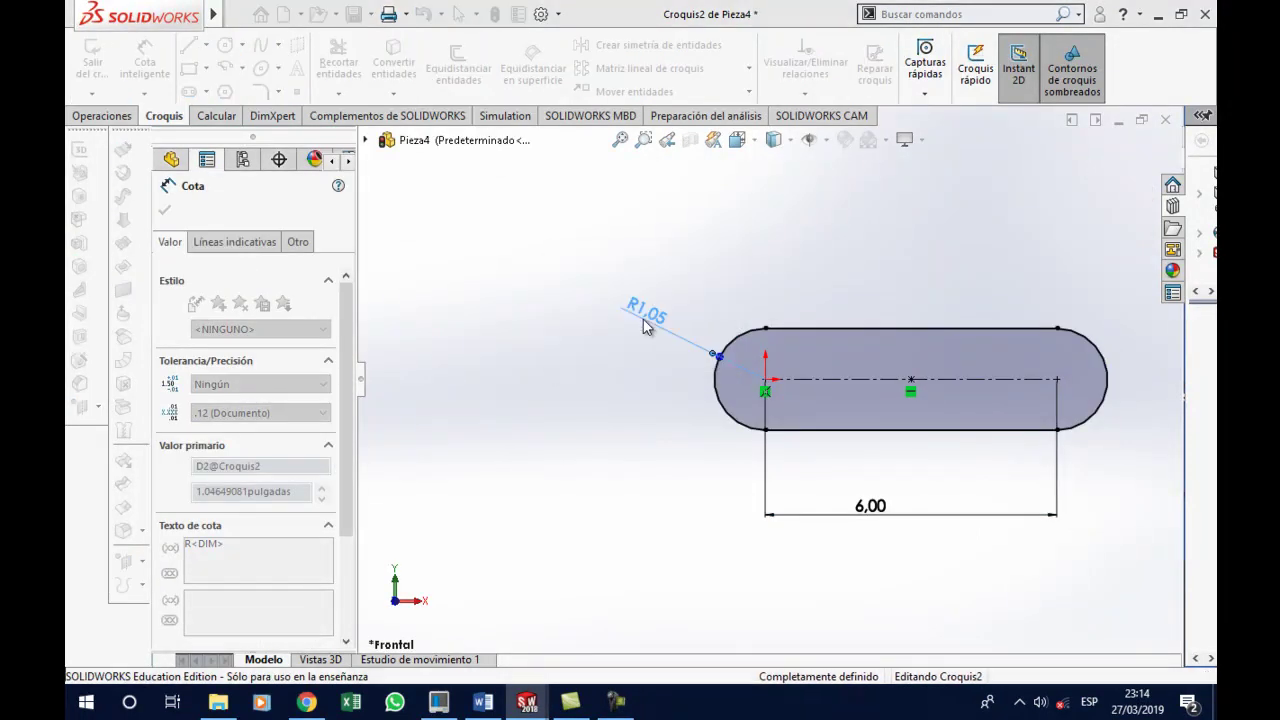
left_click(720, 432)
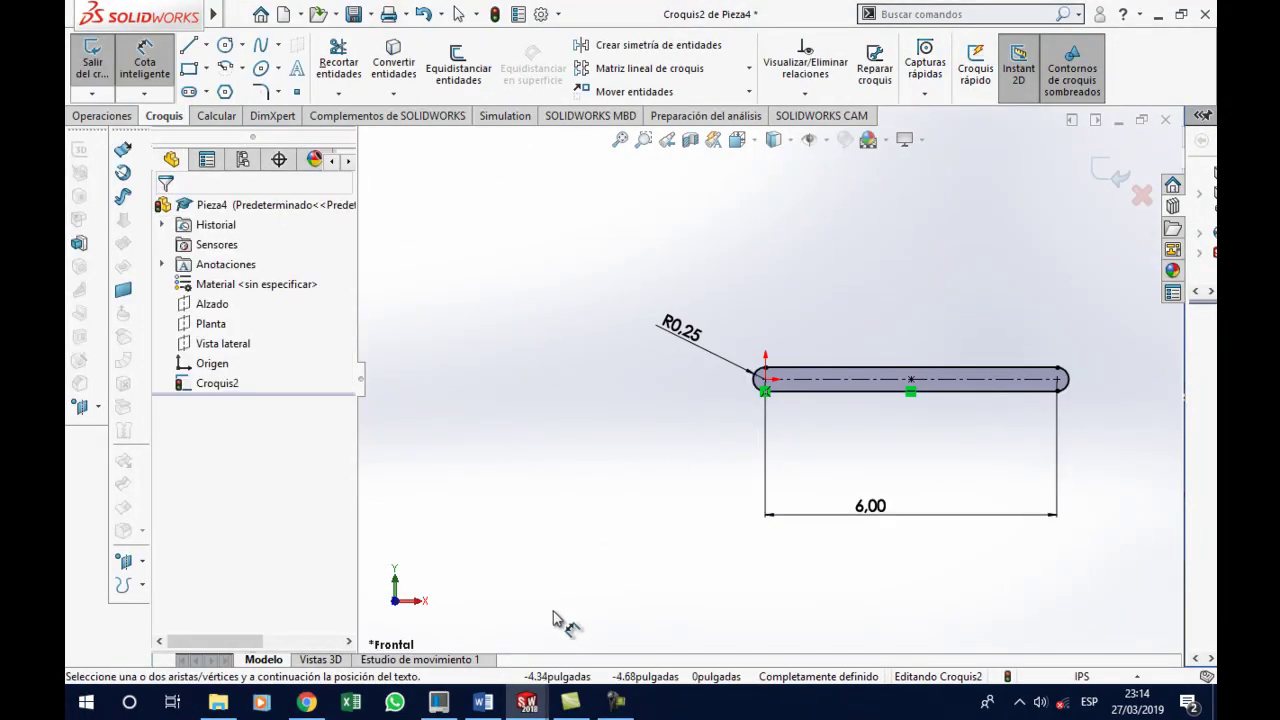
left_click(485, 704)
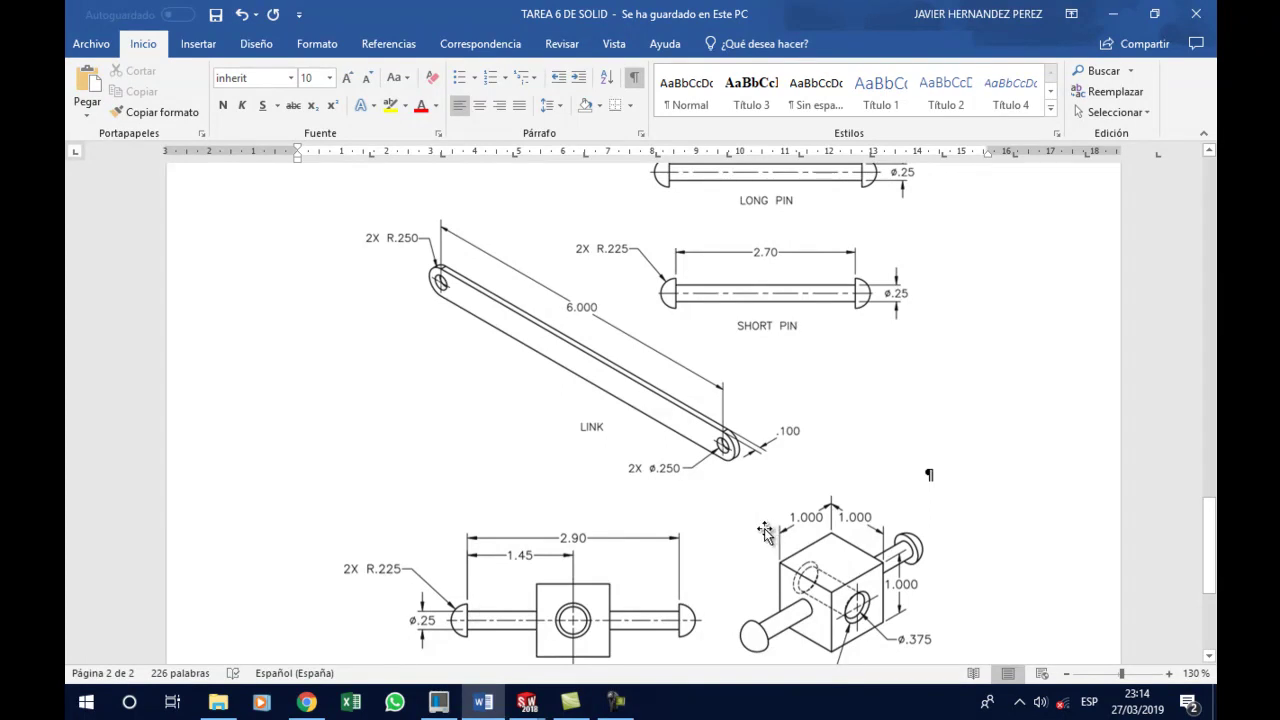
left_click(527, 703)
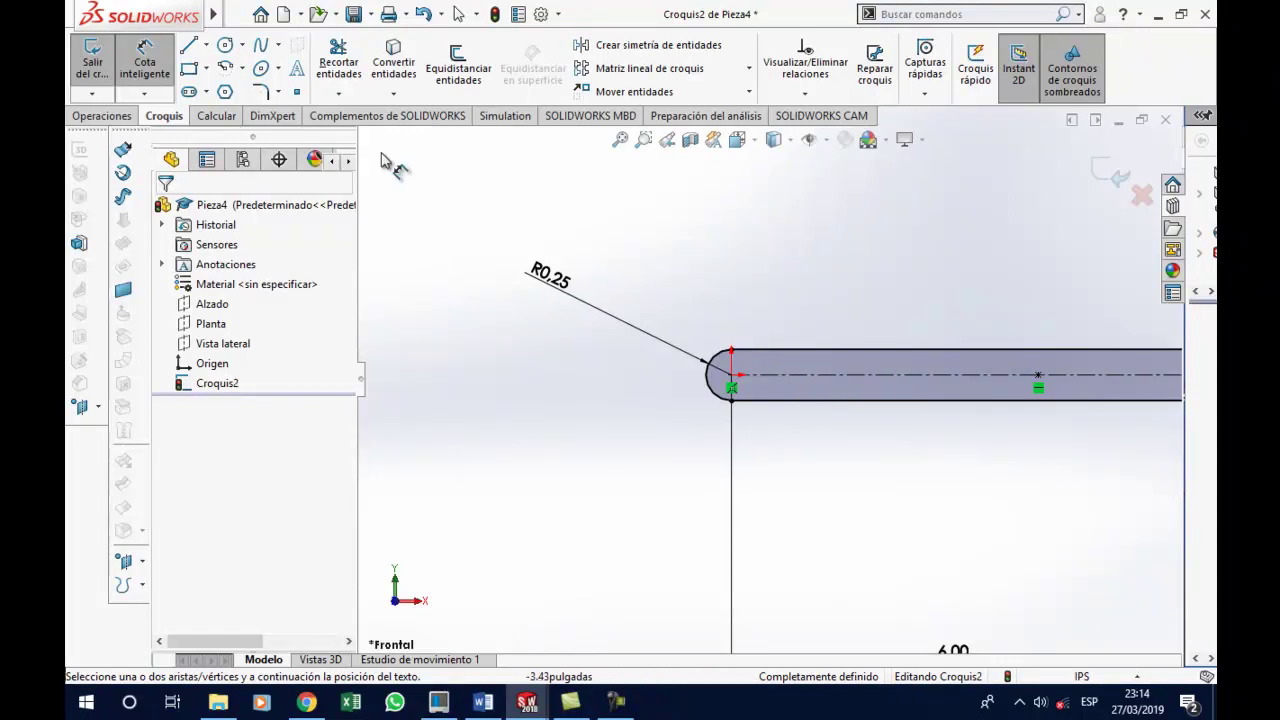
Draw a hole circle centred at each end of the slot
left_click(225, 45)
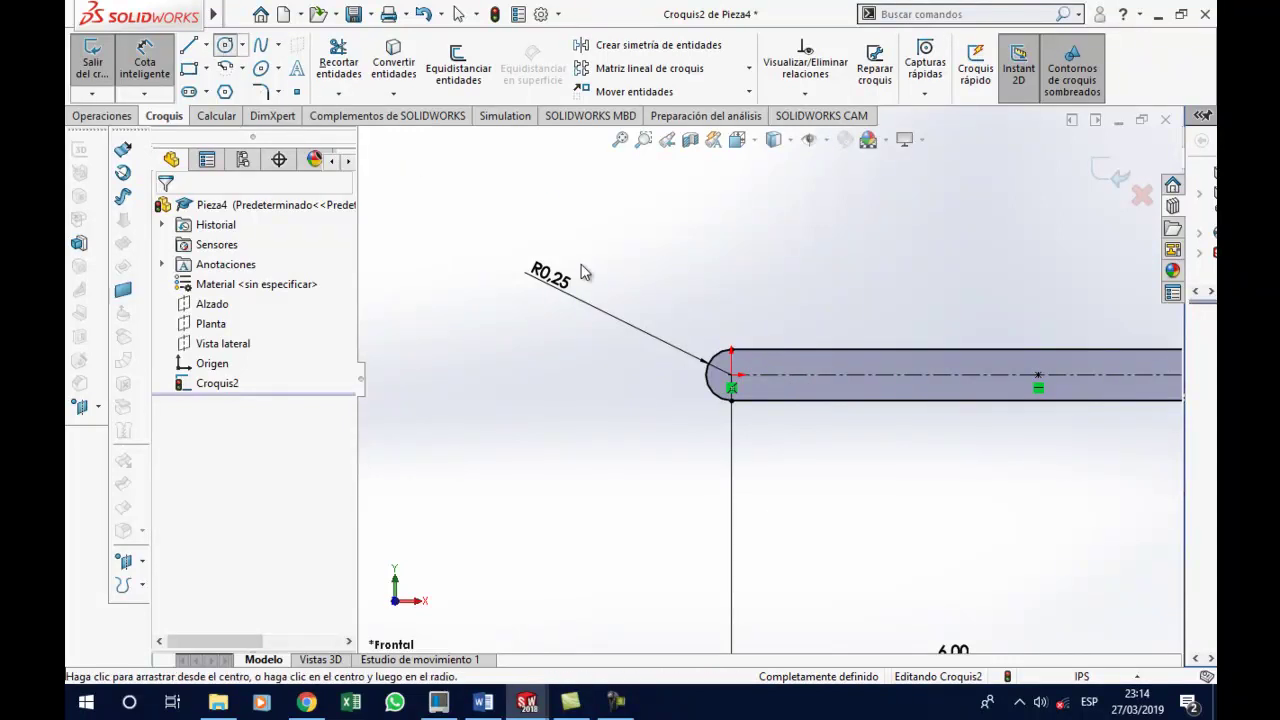
left_click(732, 377)
scroll(780, 378, "up", 3)
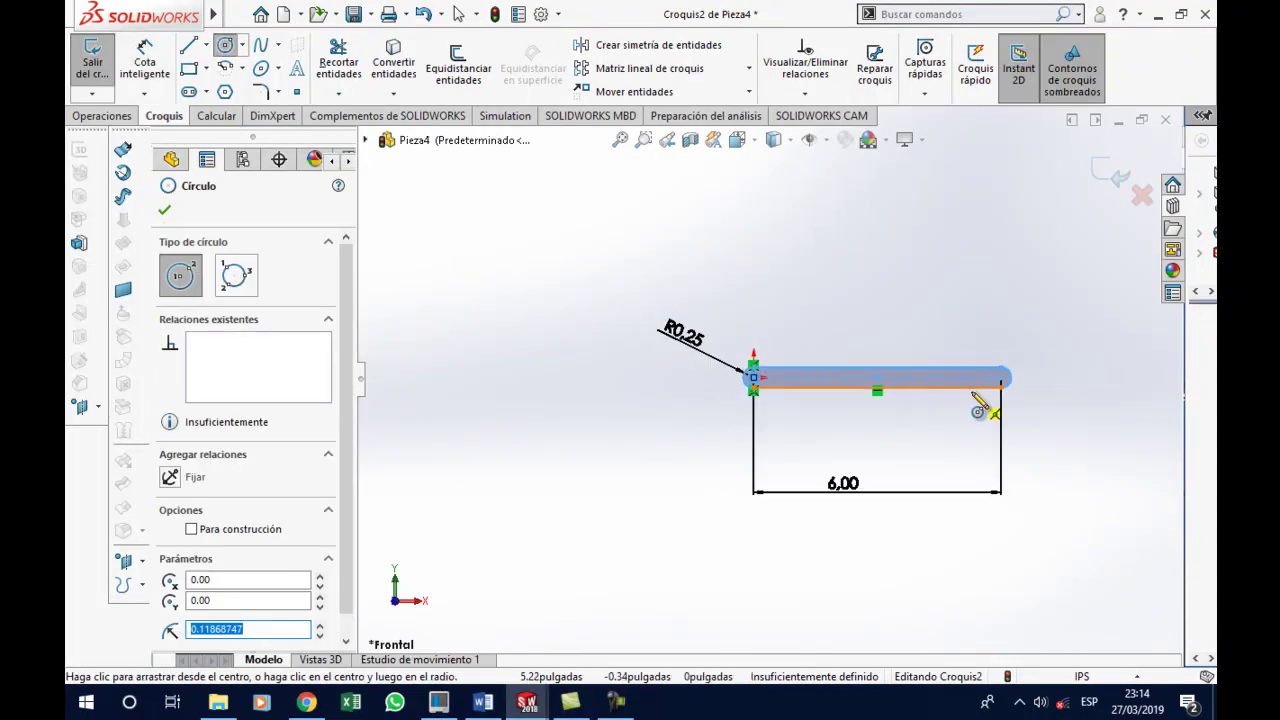
scroll(1000, 398, "down", 2)
scroll(900, 400, "down", 1)
scroll(848, 385, "down", 1)
left_click(850, 380)
key("Escape")
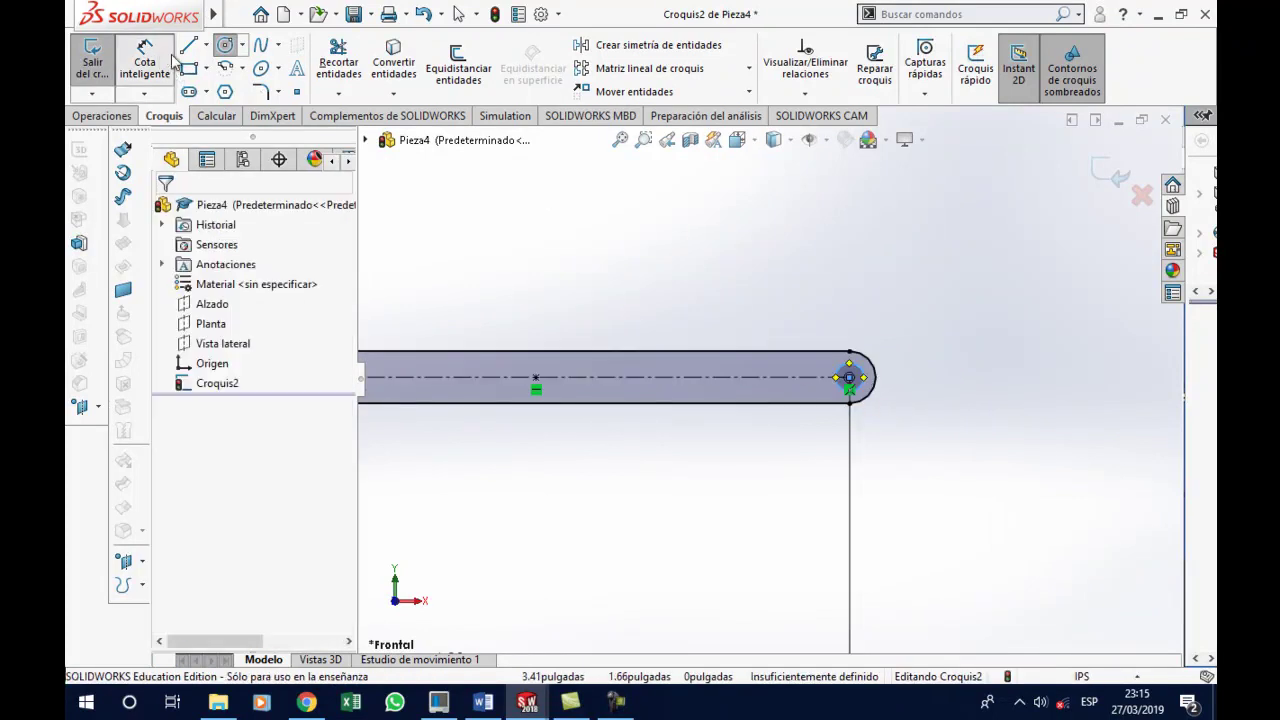
Dimension the right end hole to a 0.25 diameter, checking the drawing
left_click(170, 62)
left_click(866, 380)
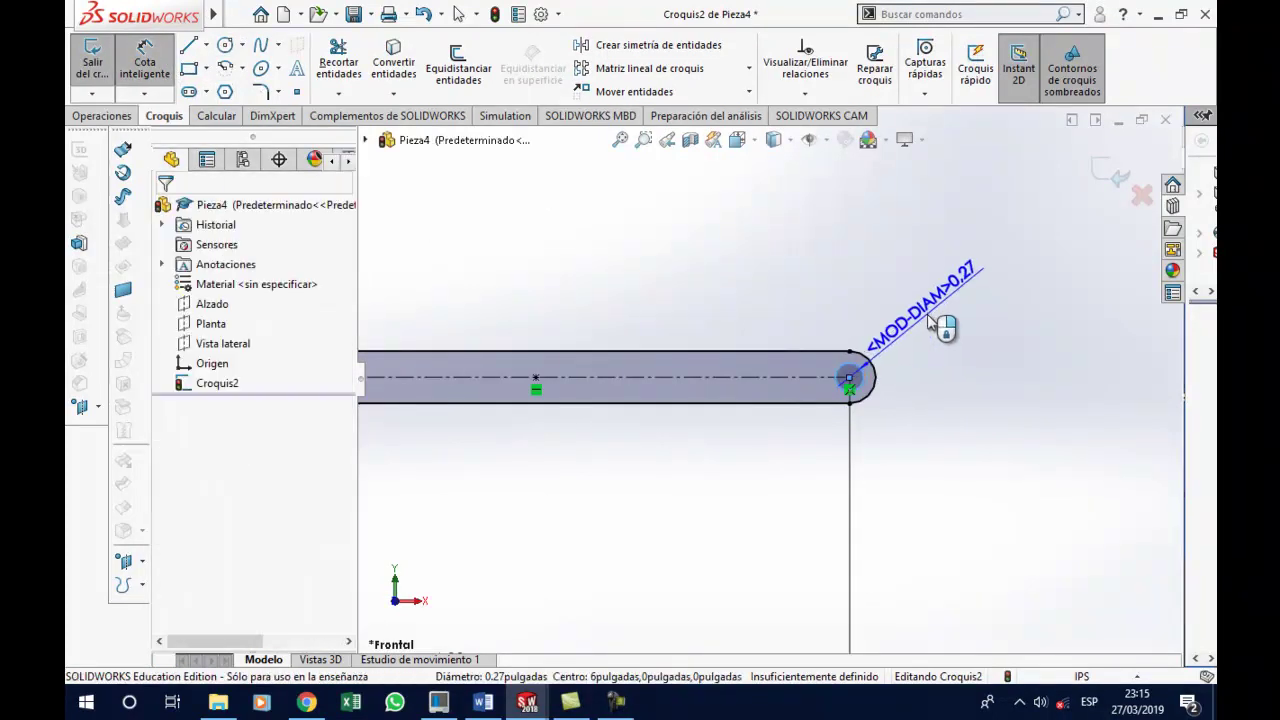
left_click(943, 406)
left_click(486, 704)
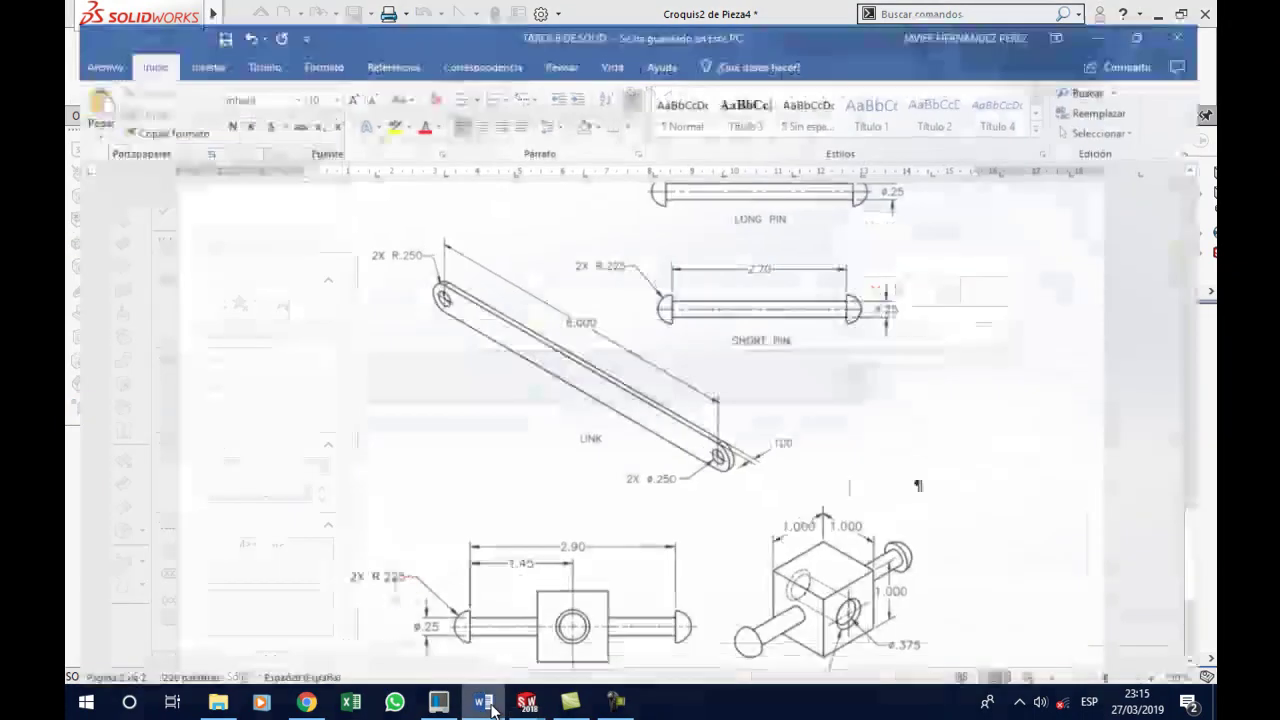
left_click(488, 704)
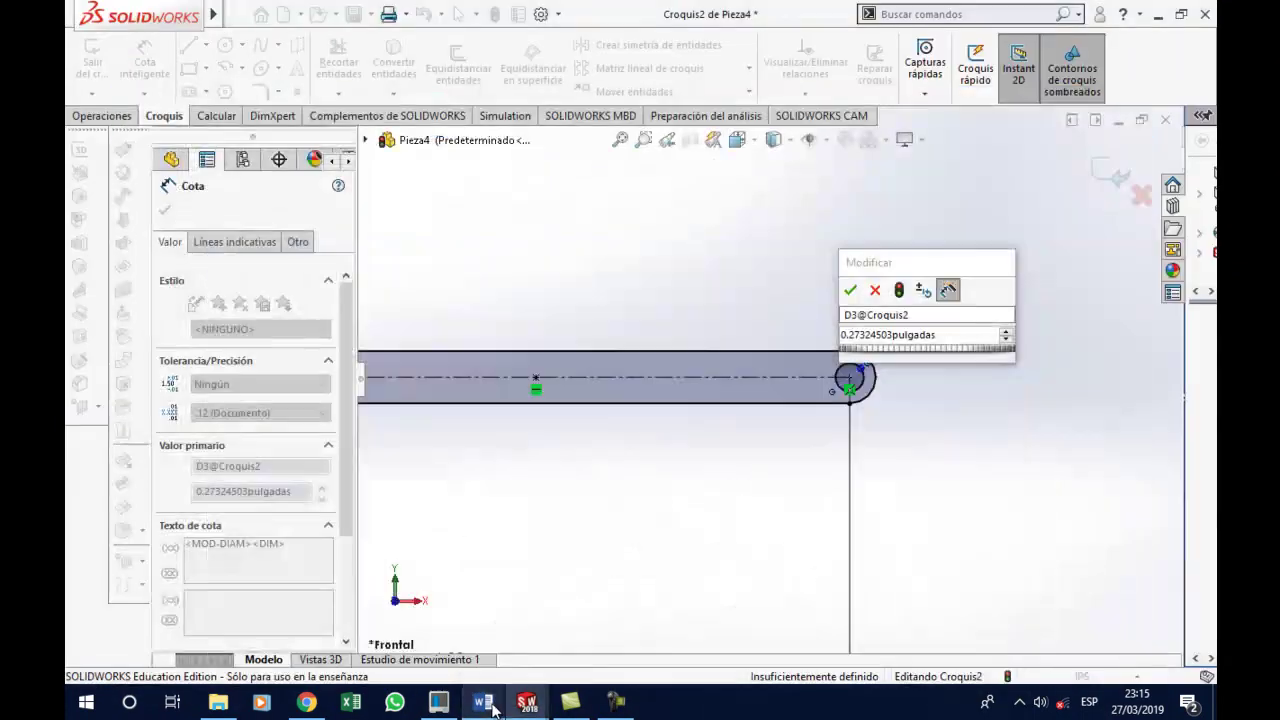
left_click(488, 704)
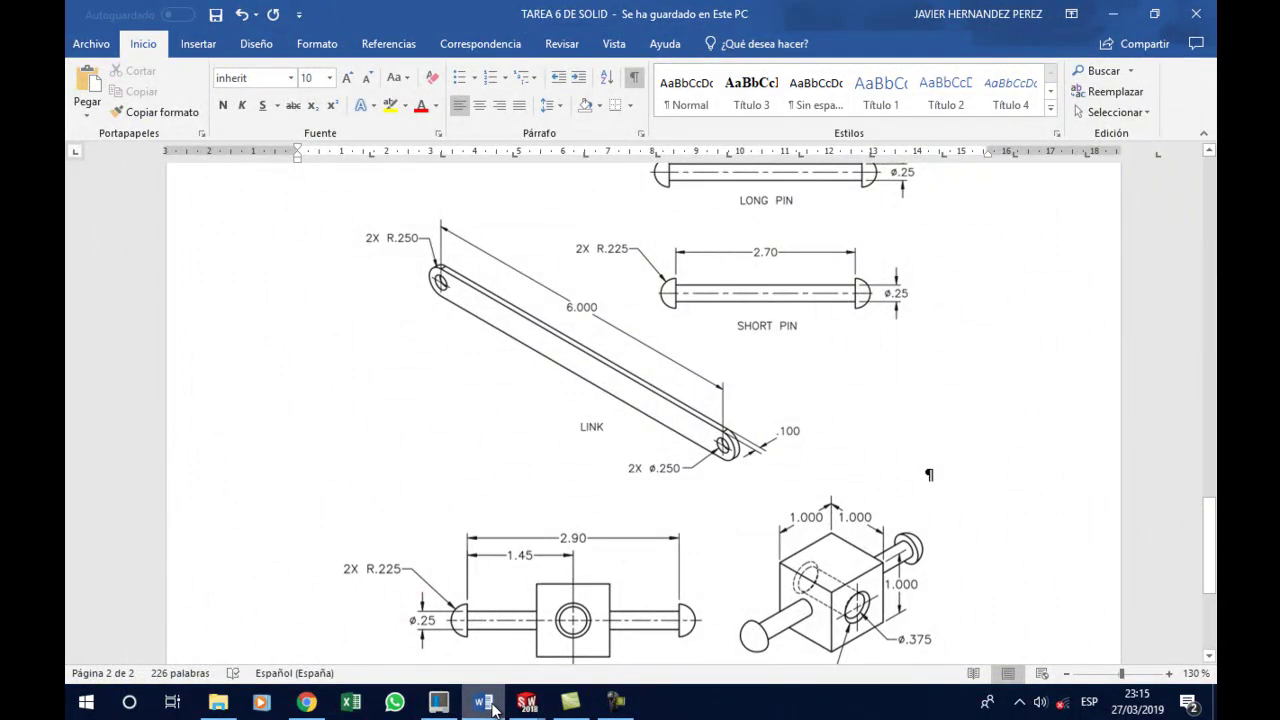
left_click(492, 704)
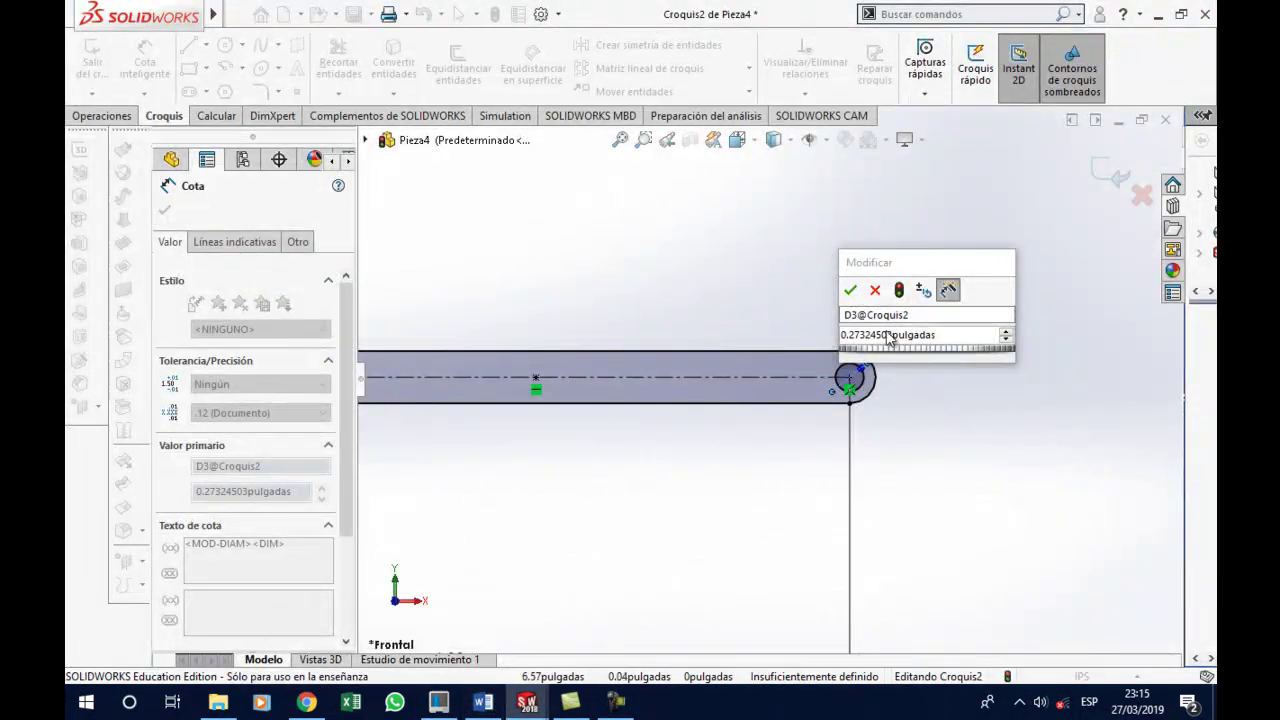
type("0.25")
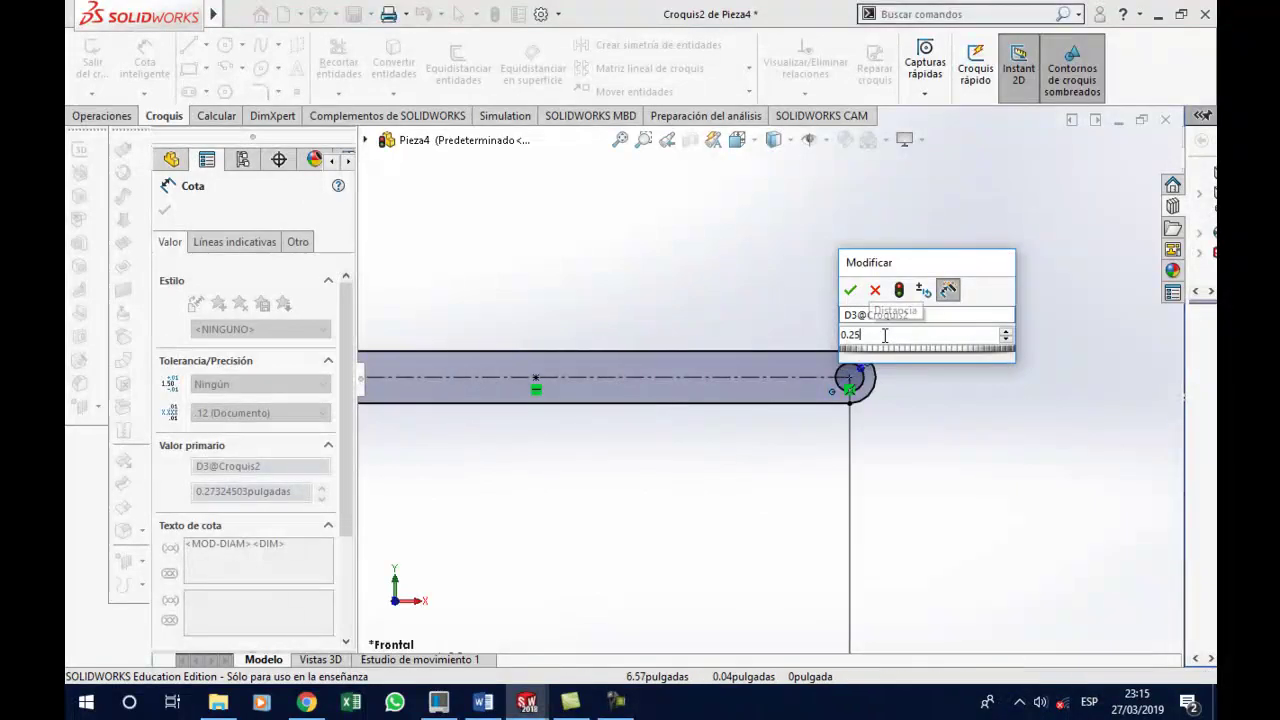
key("Return")
Dimension the left end hole to a 0.25 diameter
key("f")
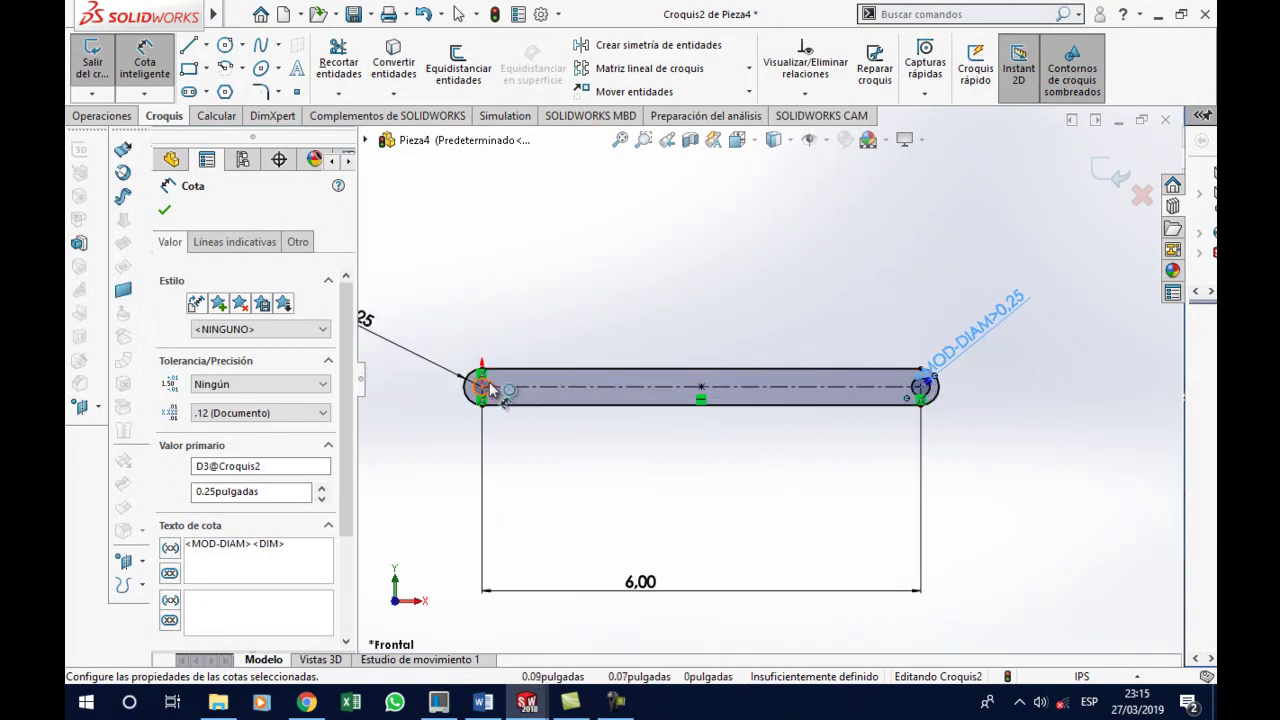
left_click(470, 395)
left_click(526, 337)
key("Return")
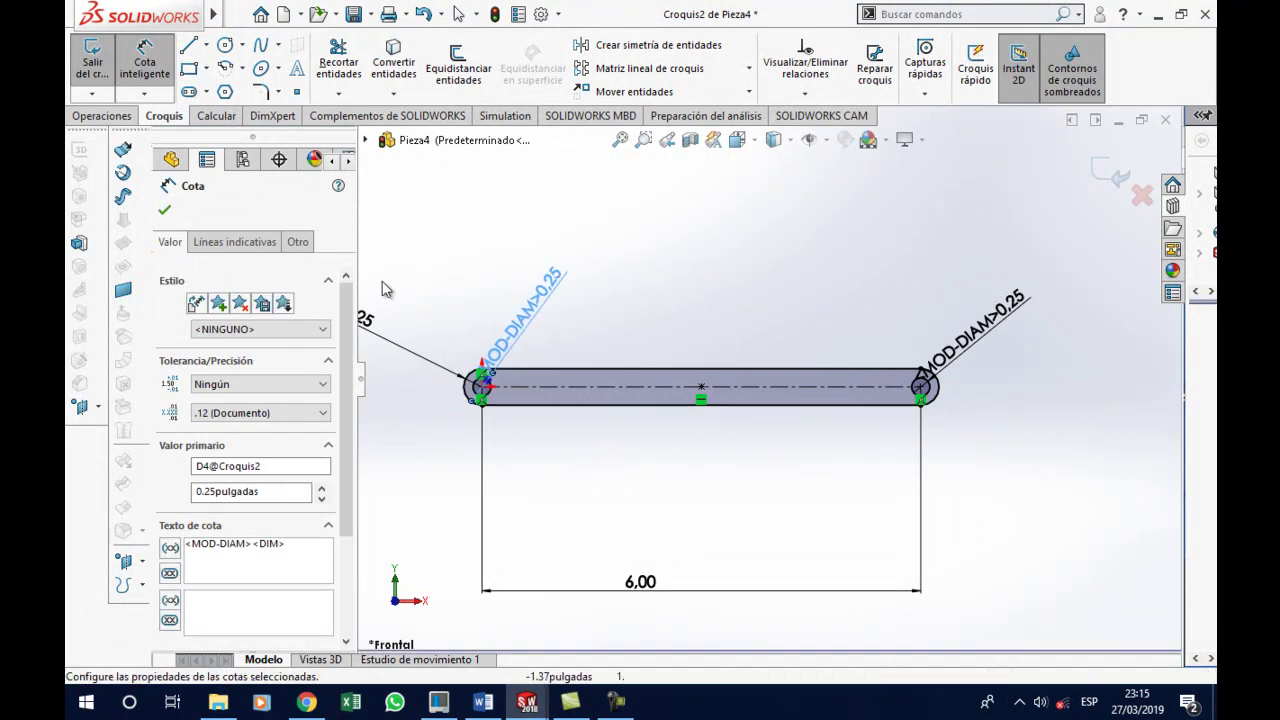
left_click(102, 115)
left_click(103, 90)
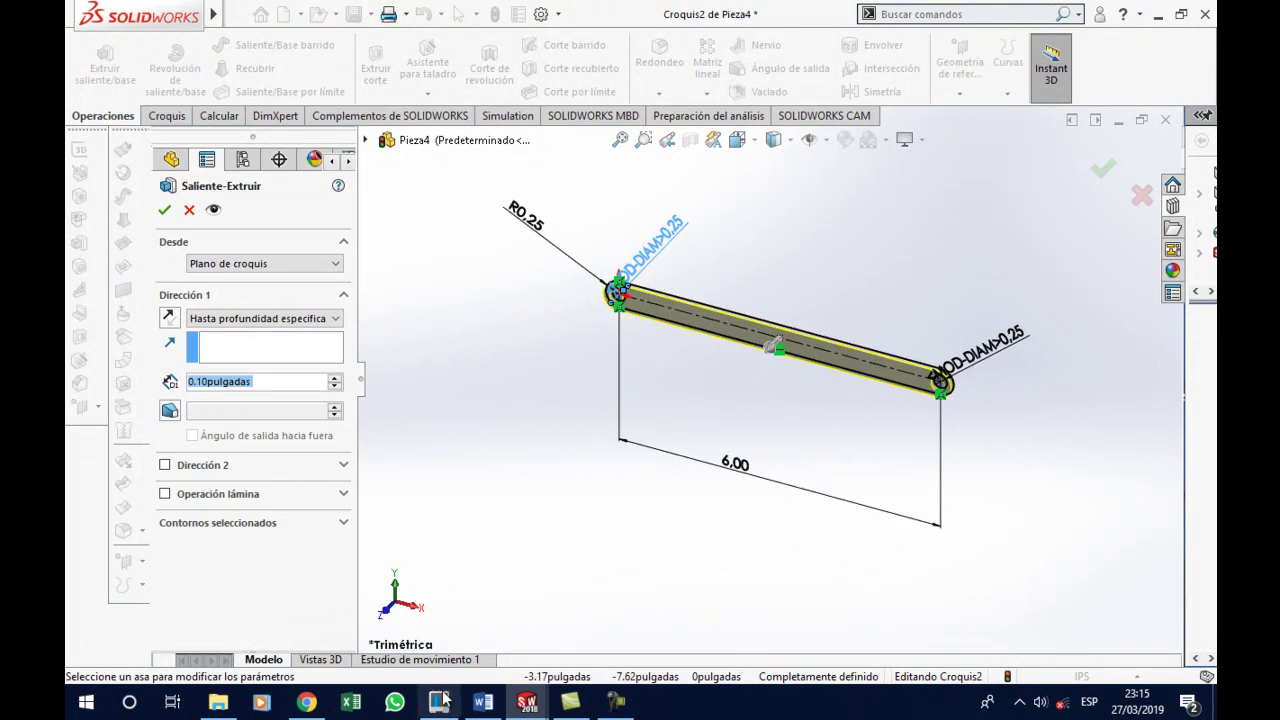
Extrude the link sketch 0.10 in as Saliente-Extruir1, comparing it with the Word drawing
left_click(484, 704)
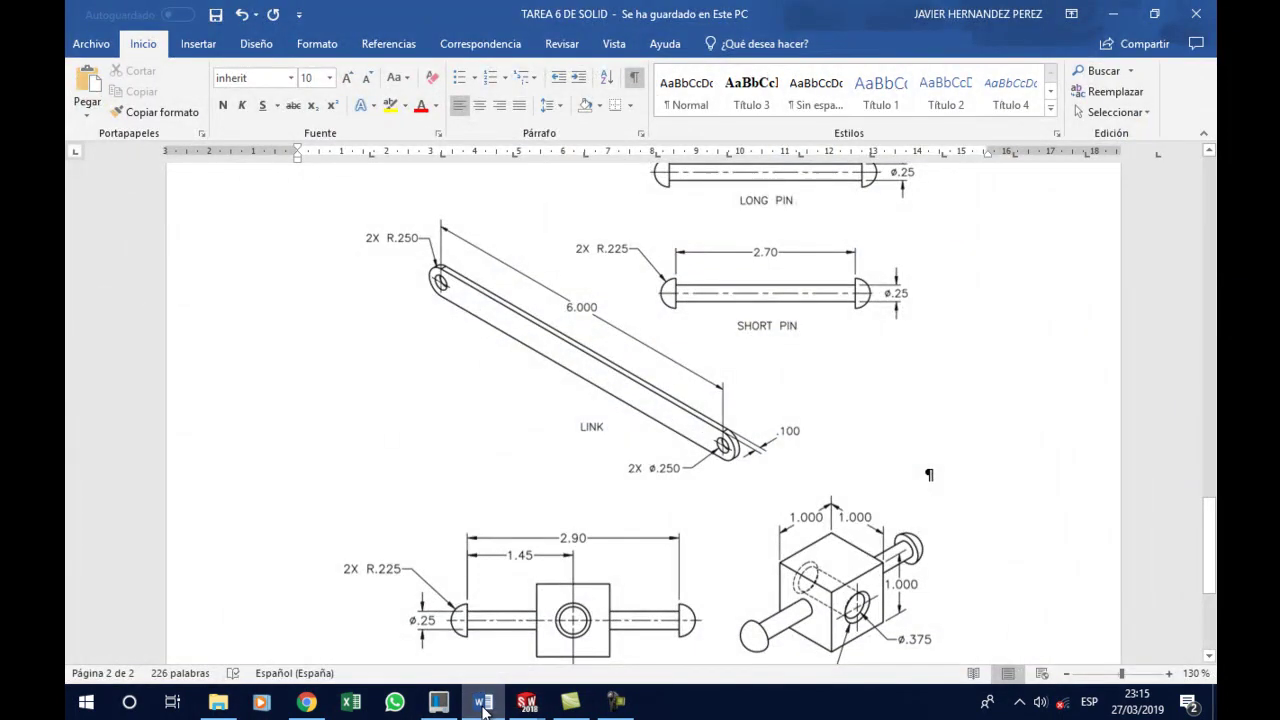
left_click(484, 704)
left_click(165, 211)
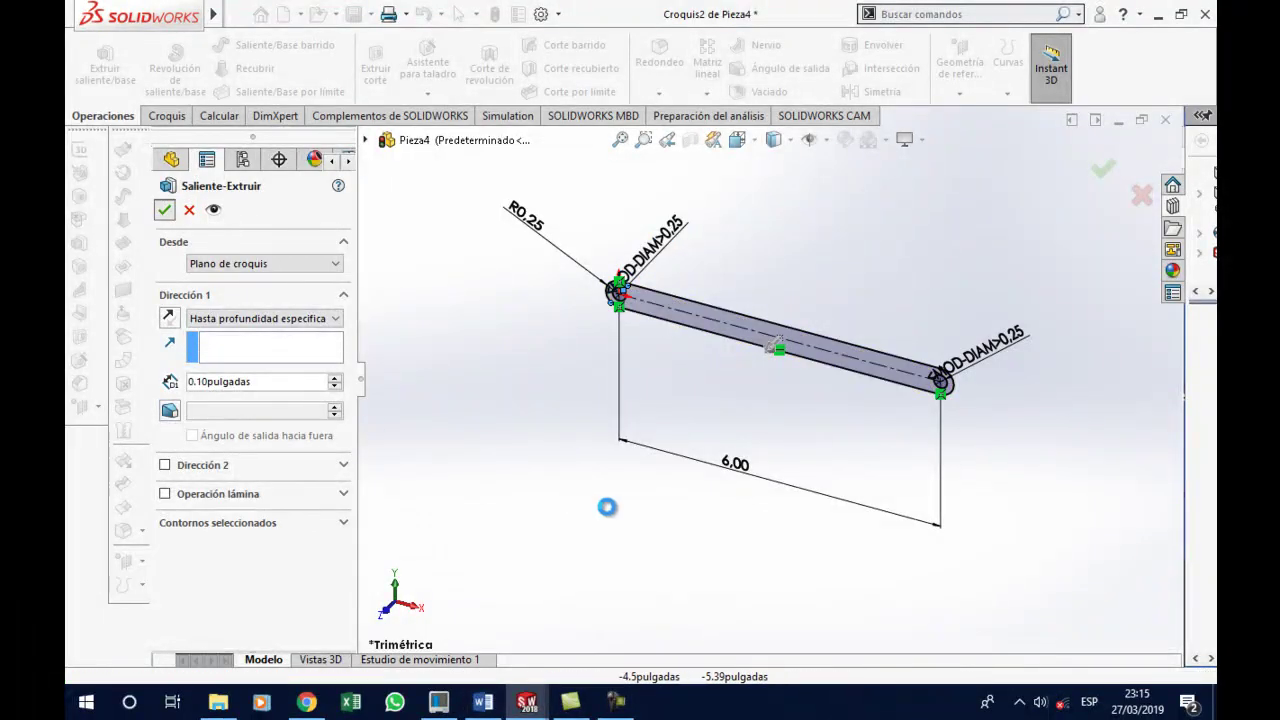
scroll(907, 293, "down", 2)
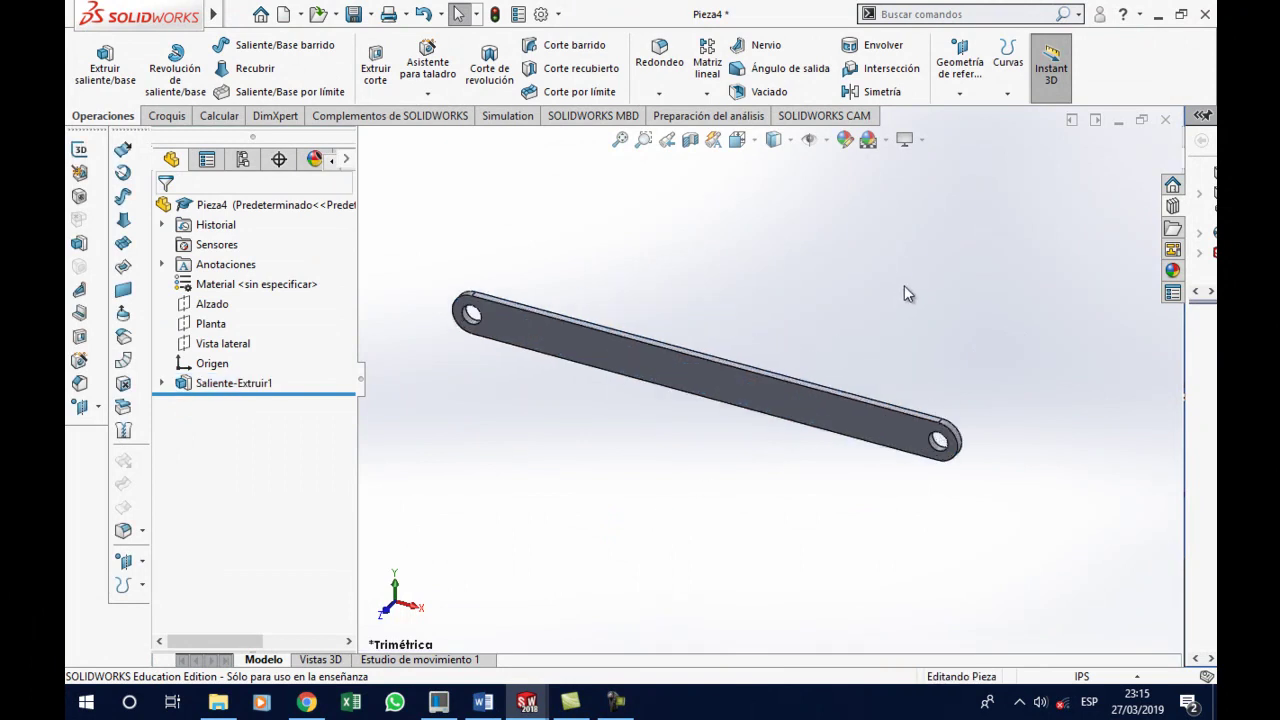
left_click(484, 704)
left_click(484, 704)
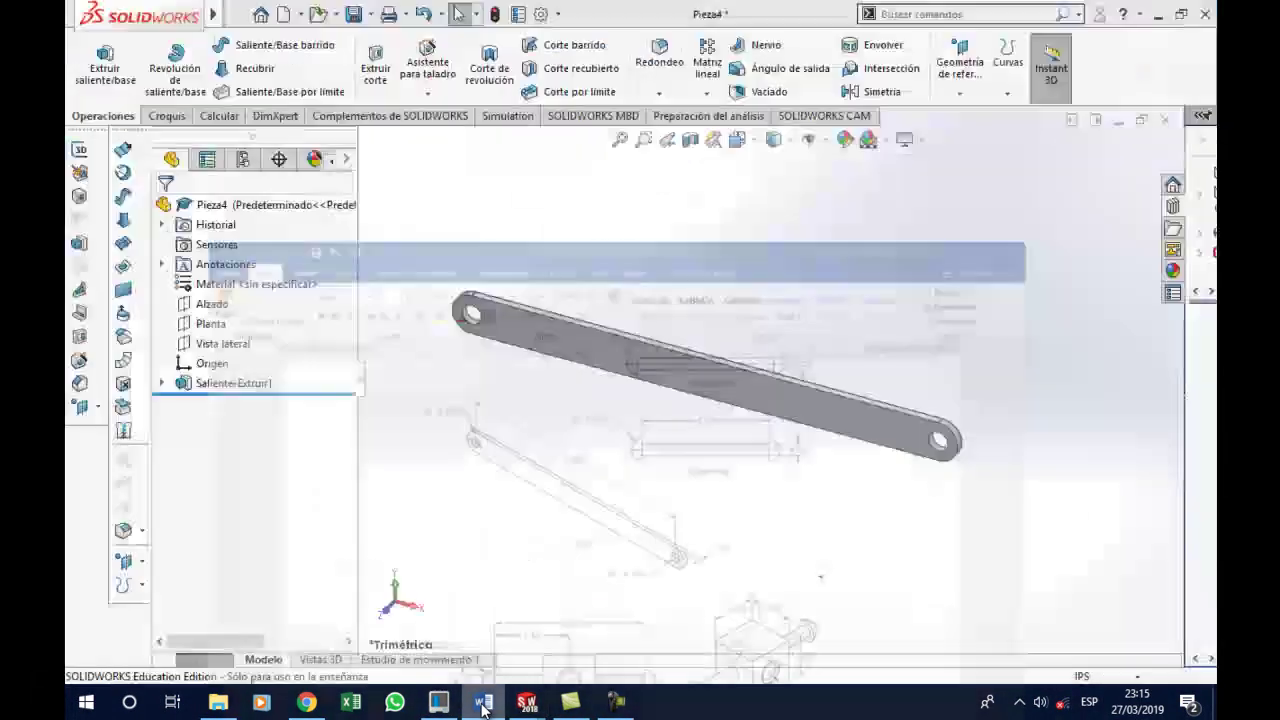
Assign AISI 1020 steel as the link's material
right_click(236, 291)
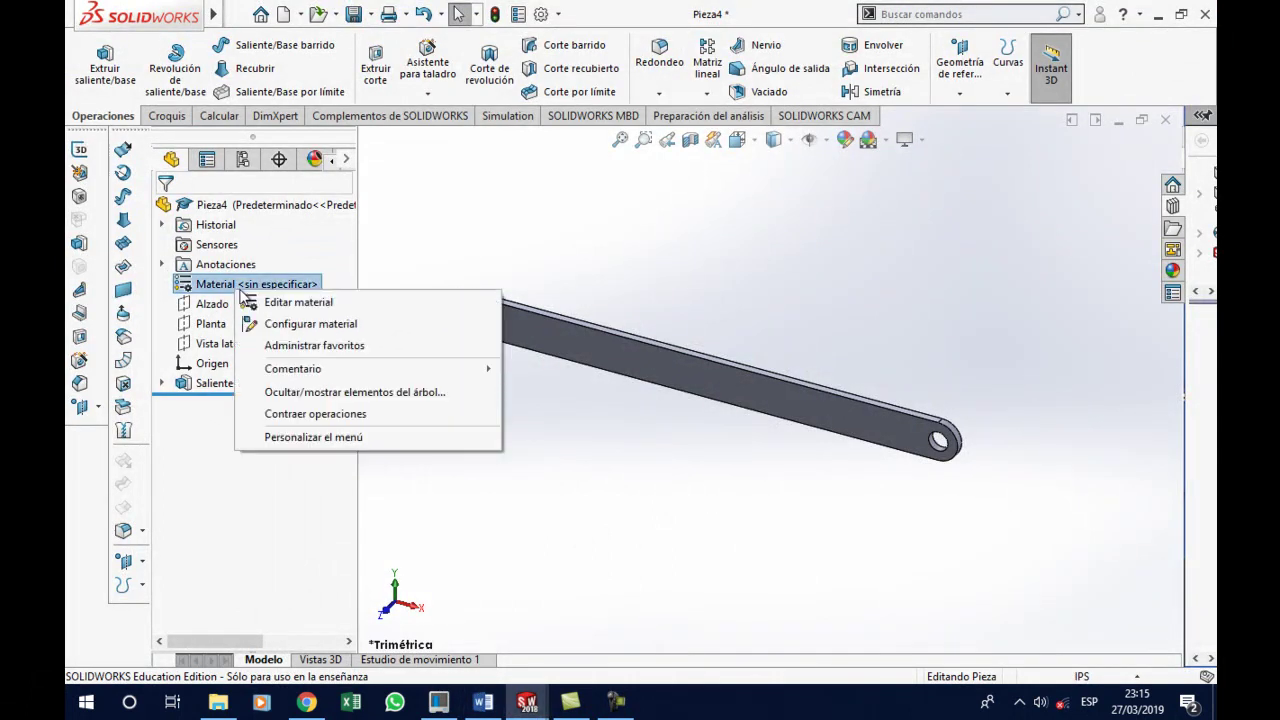
left_click(451, 514)
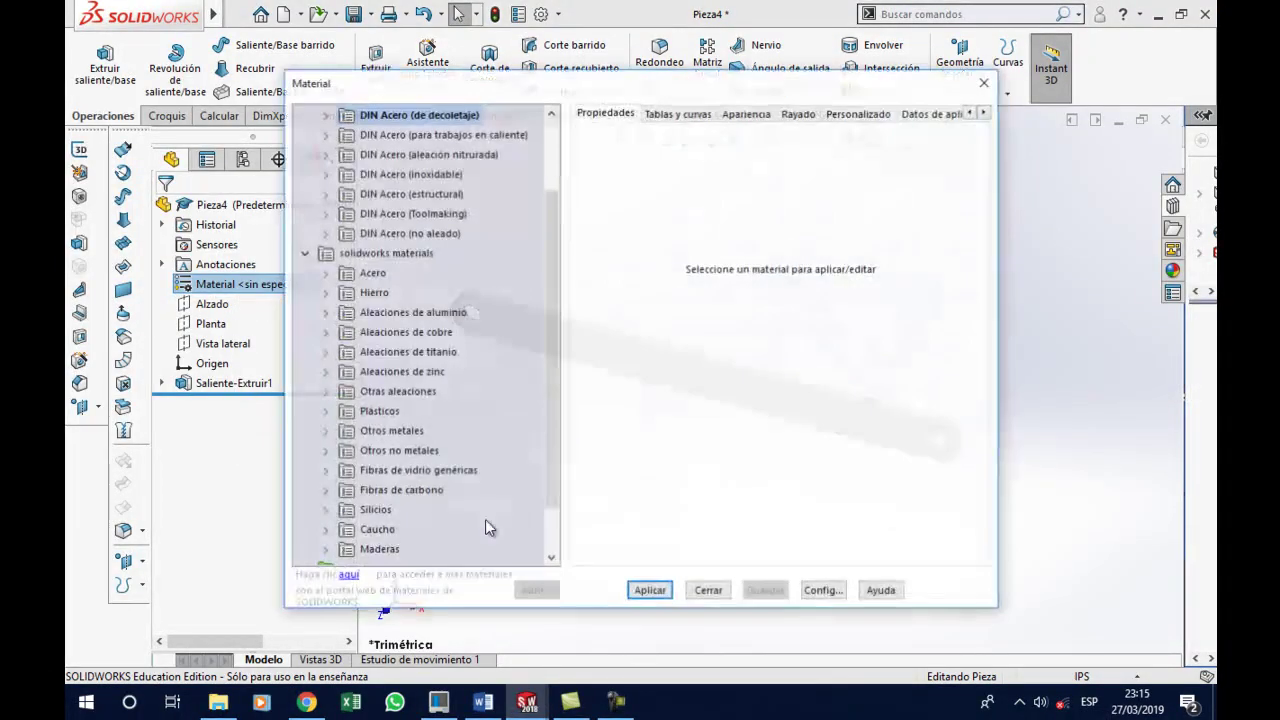
left_click(330, 284)
left_click(405, 230)
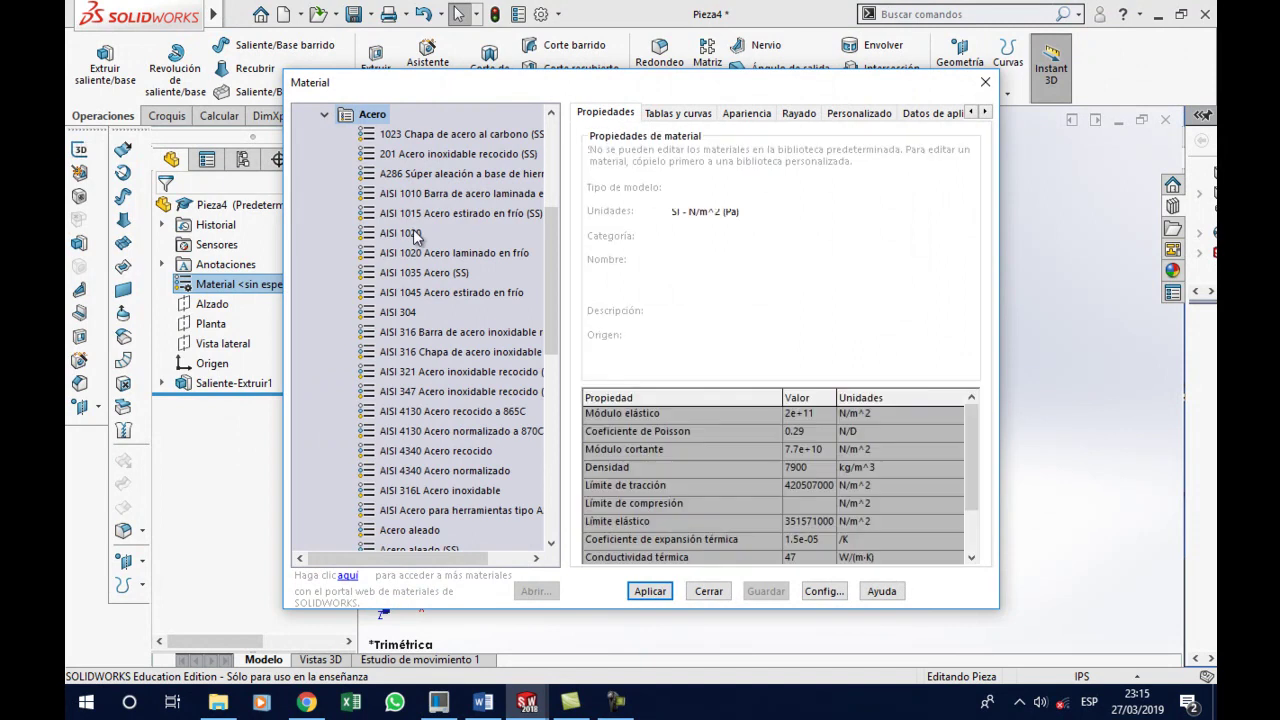
left_click(650, 591)
left_click(706, 591)
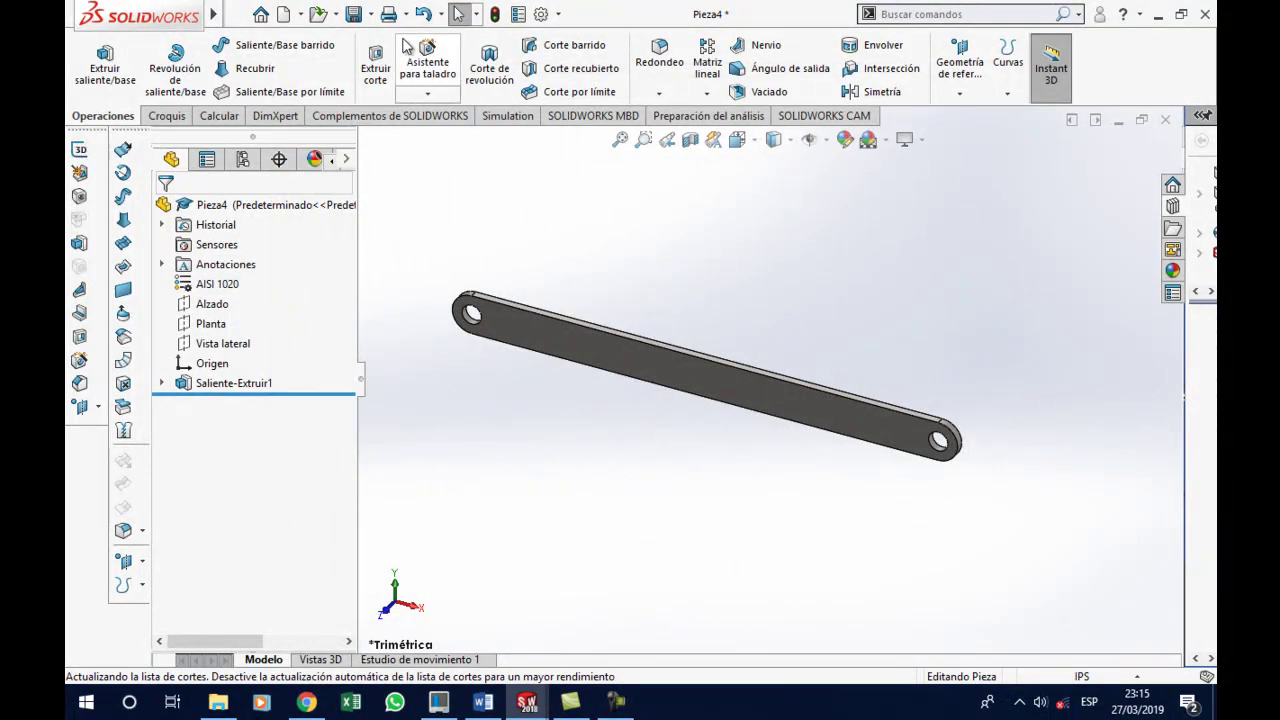
Save the link part as ESLABON
key("ctrl+s")
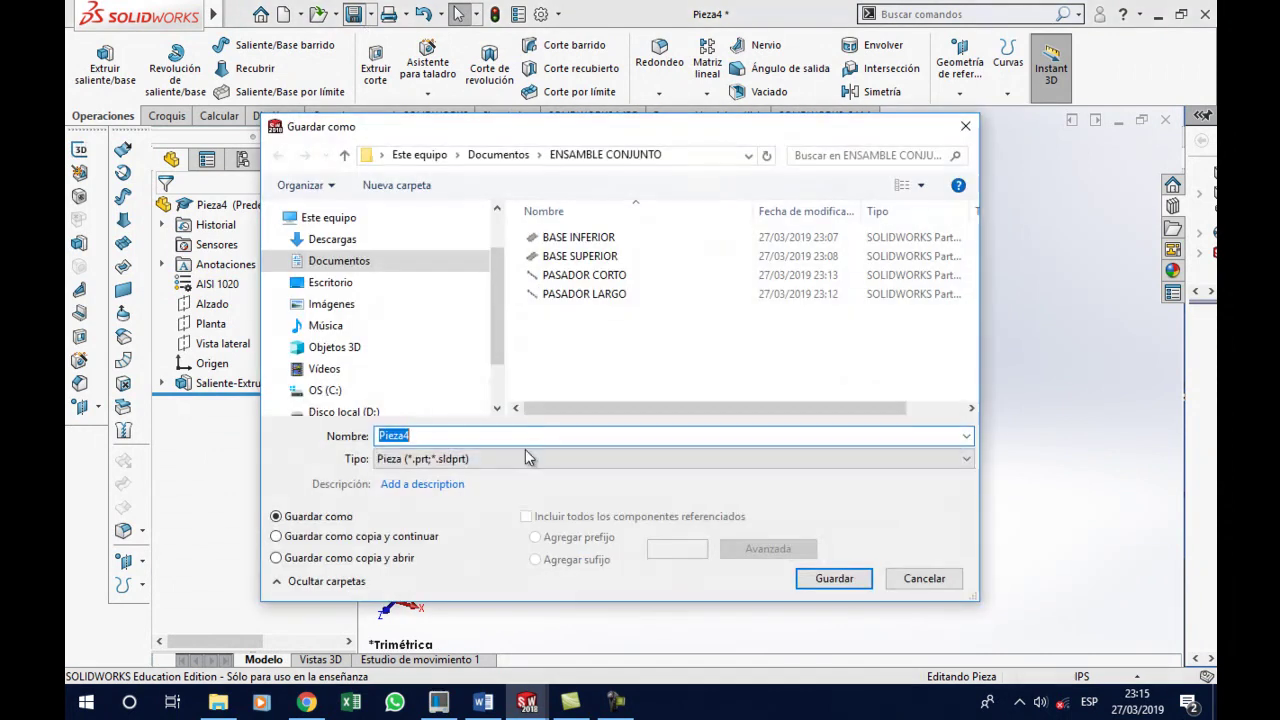
type("ESLABON")
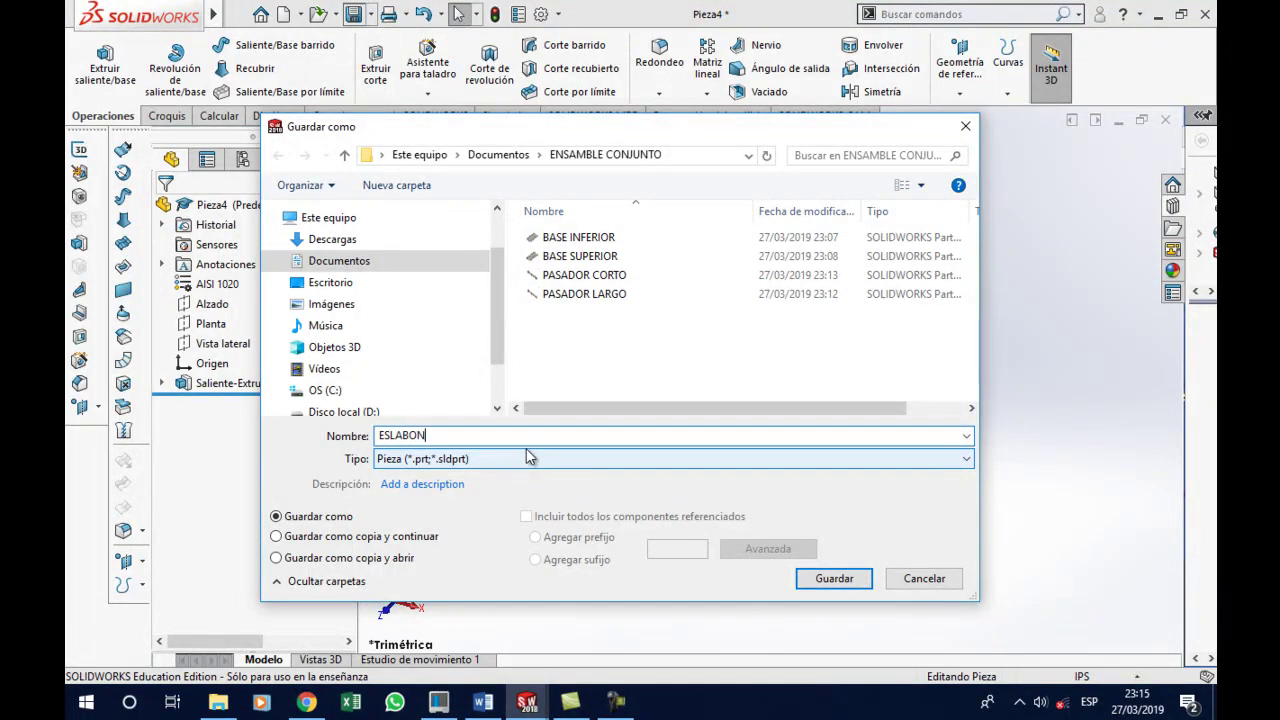
key("Return")
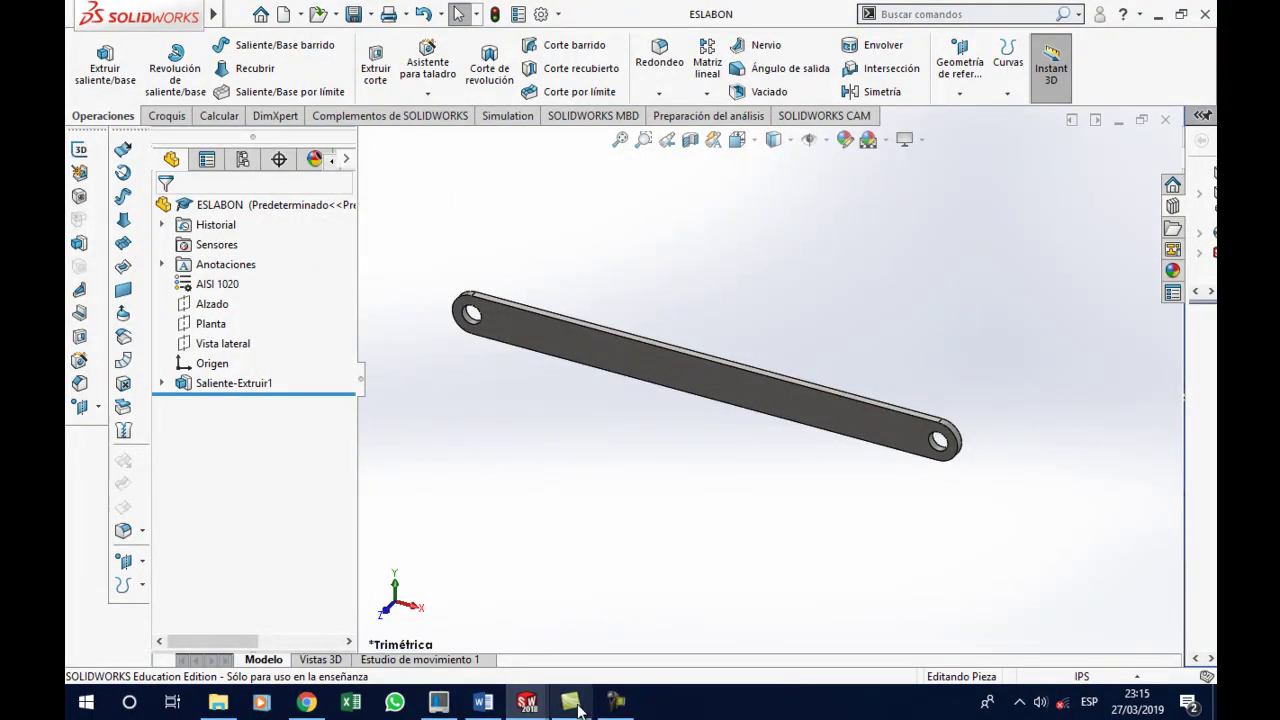
Scroll the Word assignment down to the PIVOT drawing
left_click(483, 702)
scroll(728, 505, "down", 3)
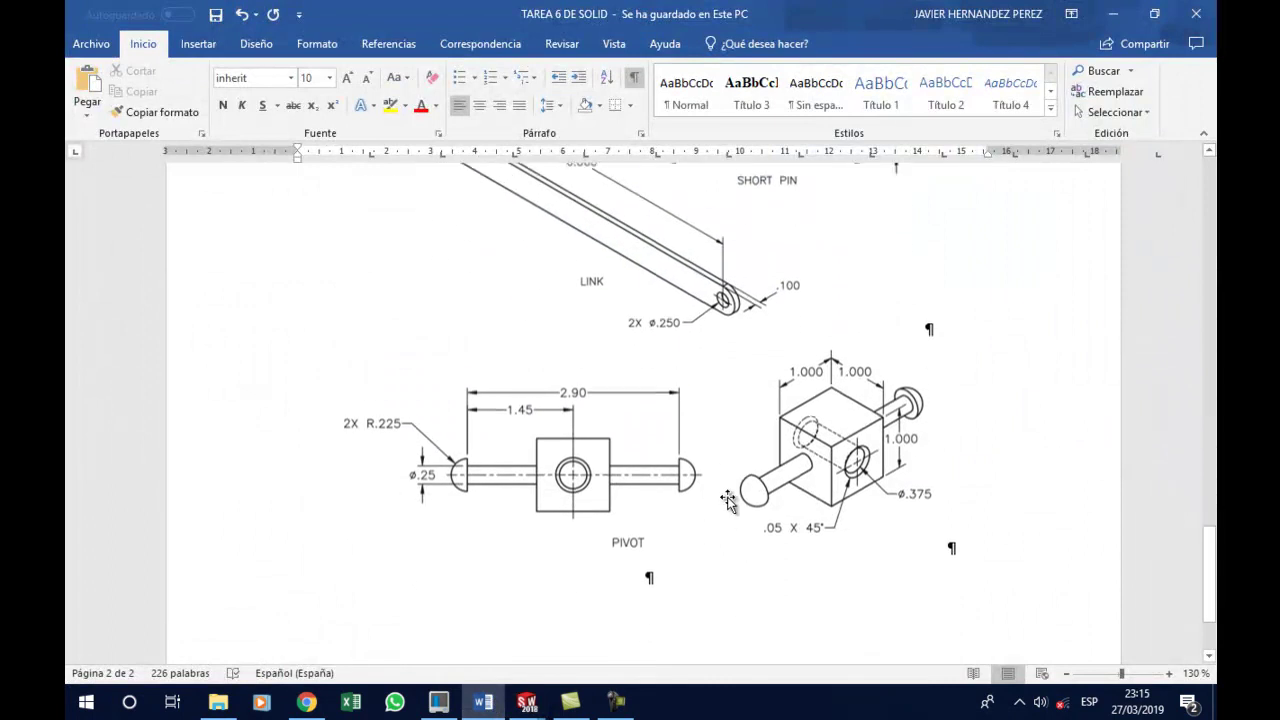
scroll(728, 500, "down", 1)
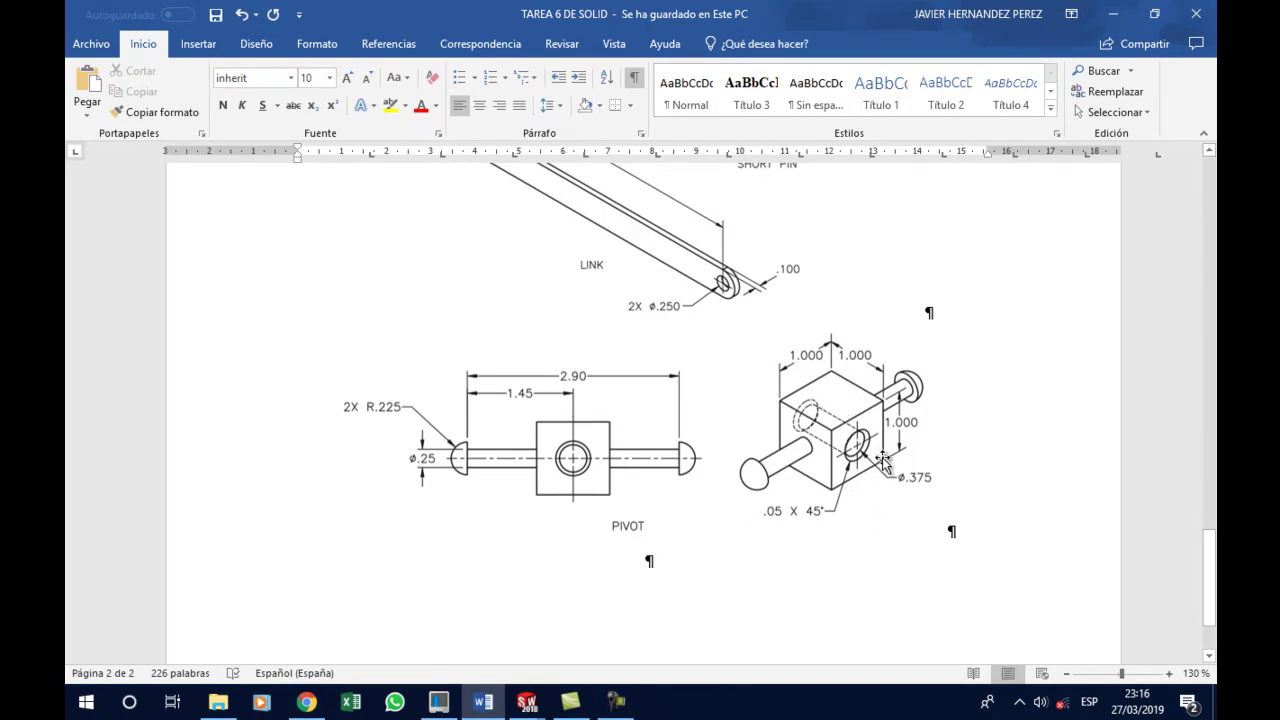
Leave Word and bring up the ESLABON part window in SOLIDWORKS
left_click(527, 702)
left_click(795, 624)
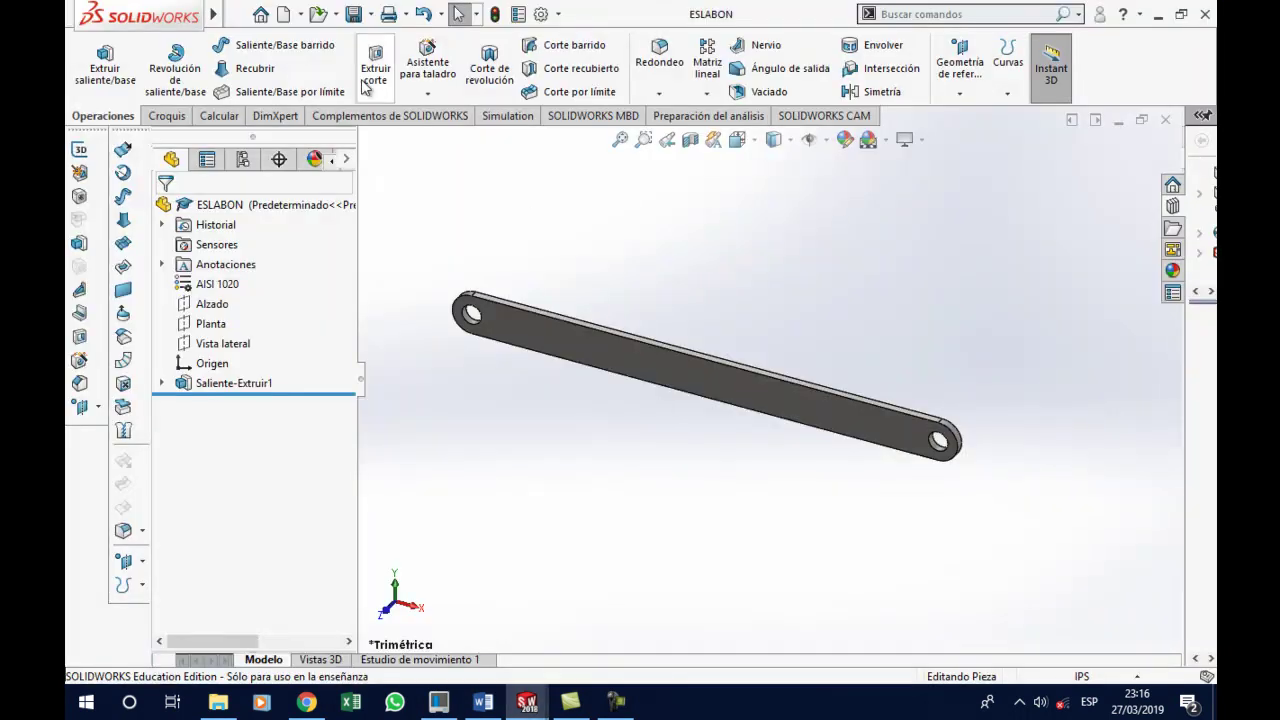
Create a new blank part (Pieza5) and switch its units from MMGS to IPS
left_click(284, 16)
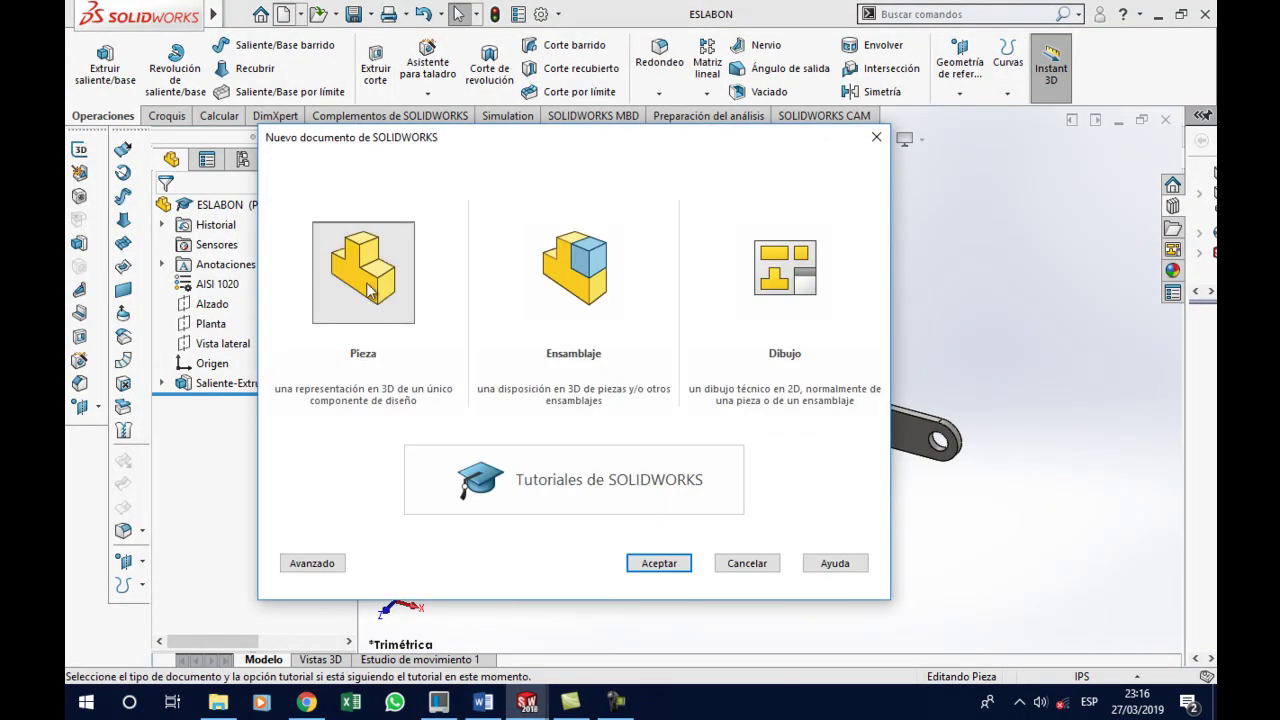
key("Return")
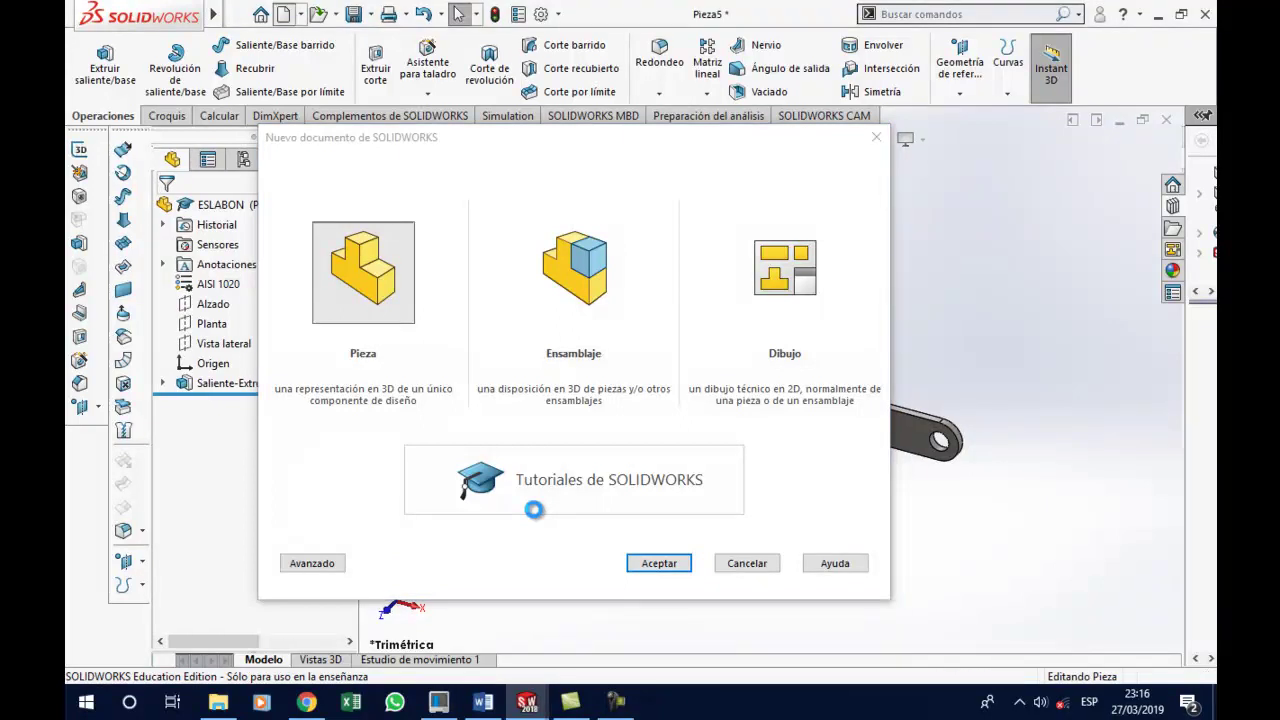
left_click(1072, 677)
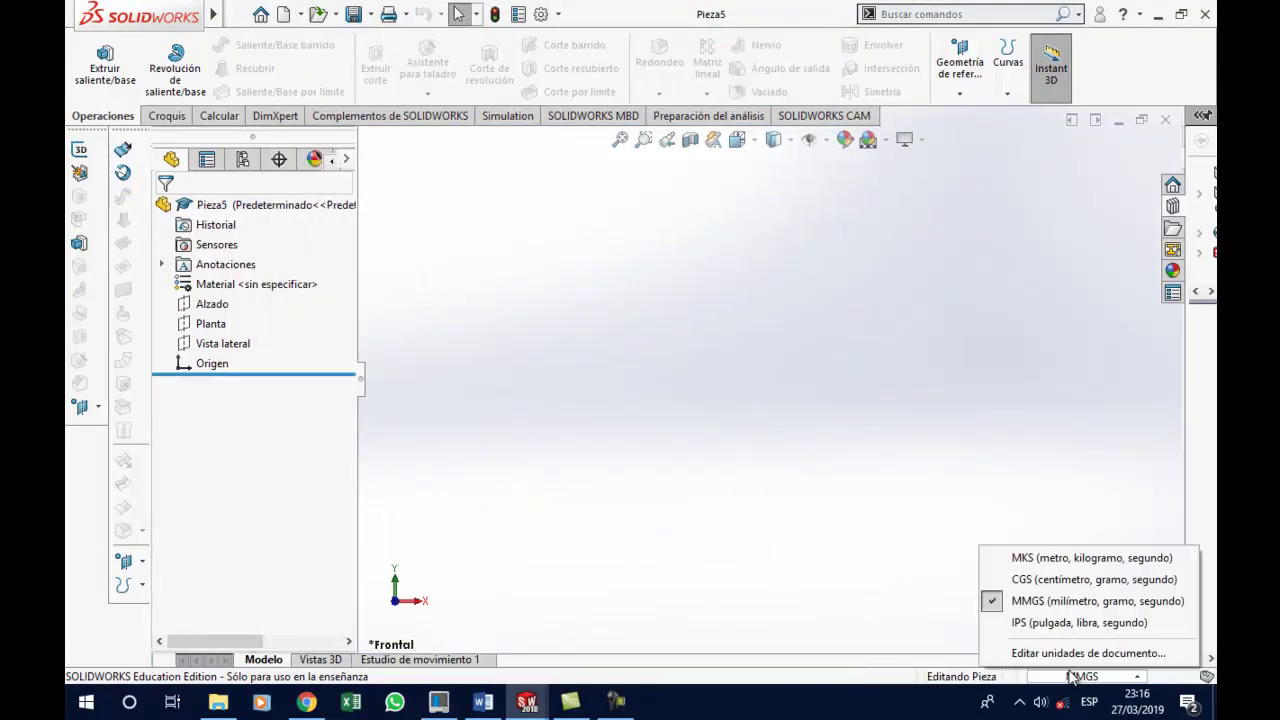
left_click(1041, 624)
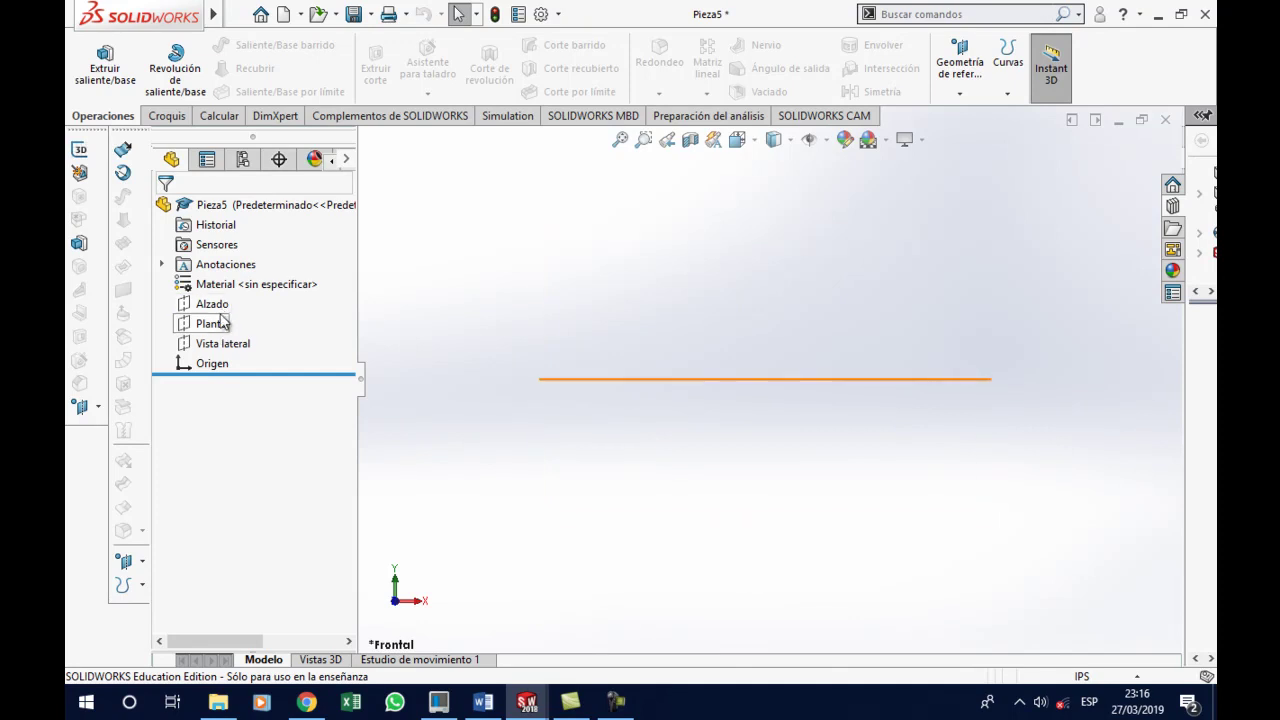
On the Alzado plane, sketch a centre rectangle anchored at the origin
left_click(213, 304)
left_click(240, 290)
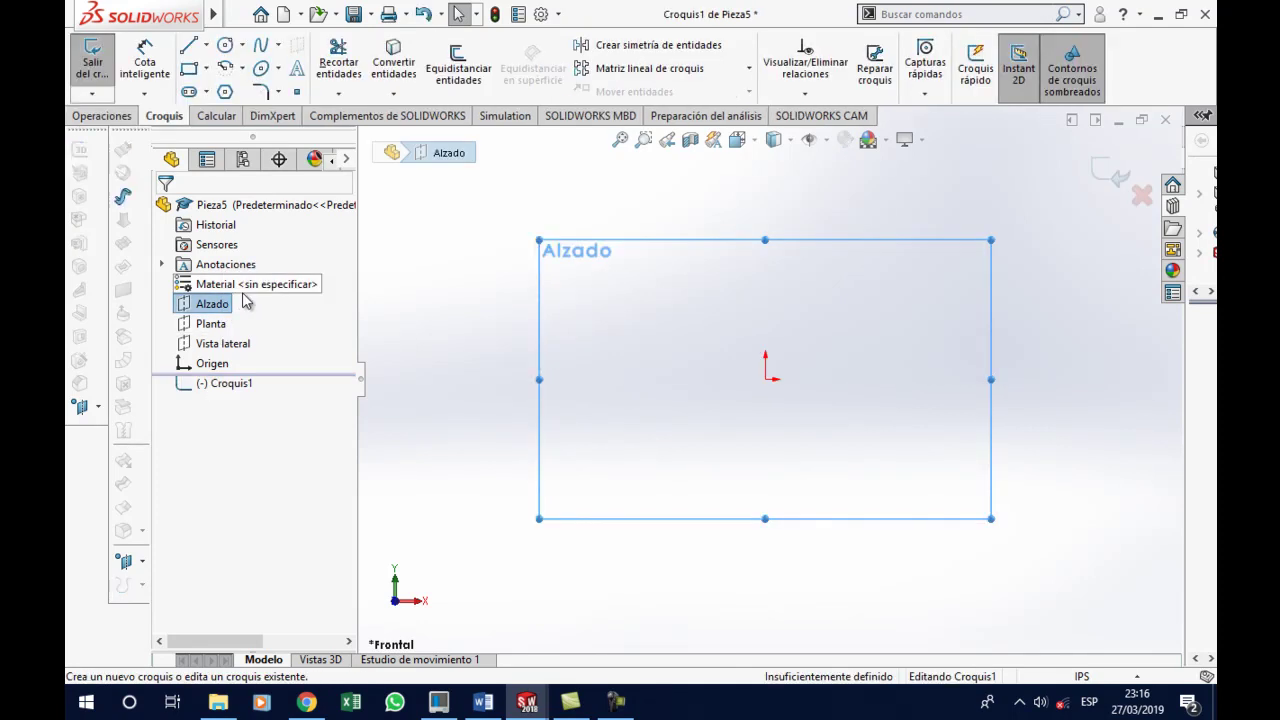
left_click(207, 68)
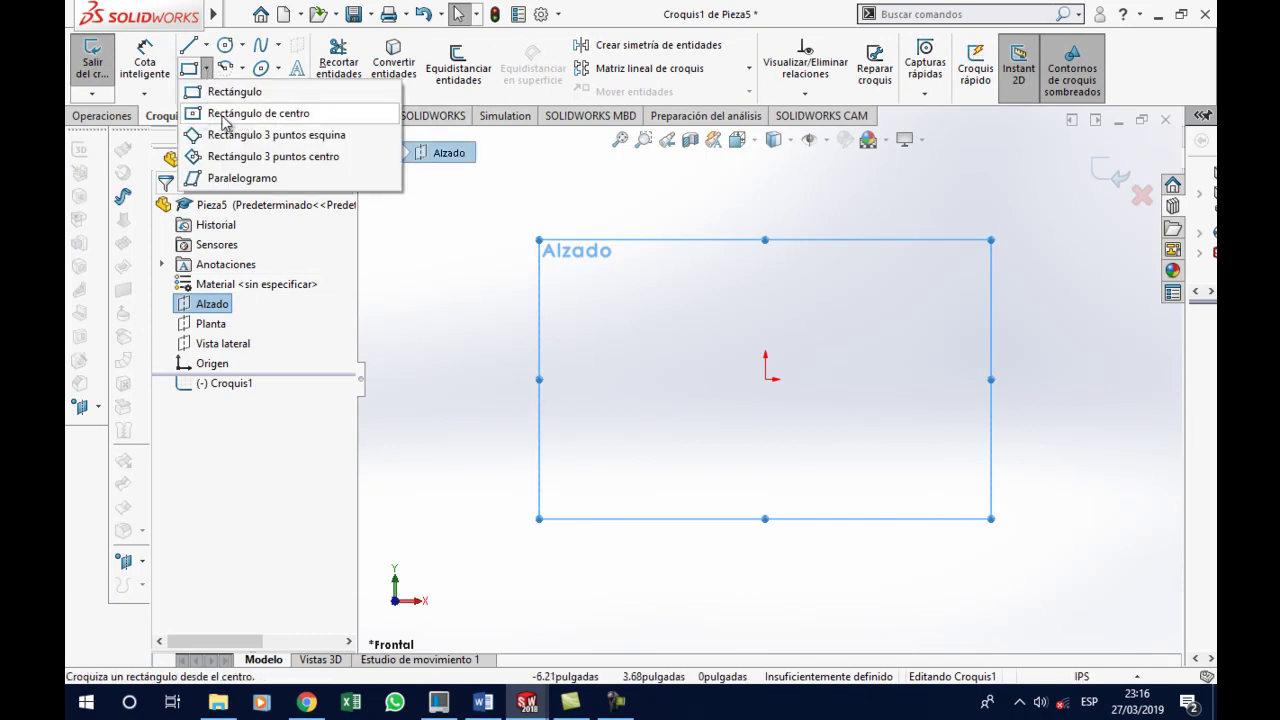
left_click(225, 113)
left_click(765, 379)
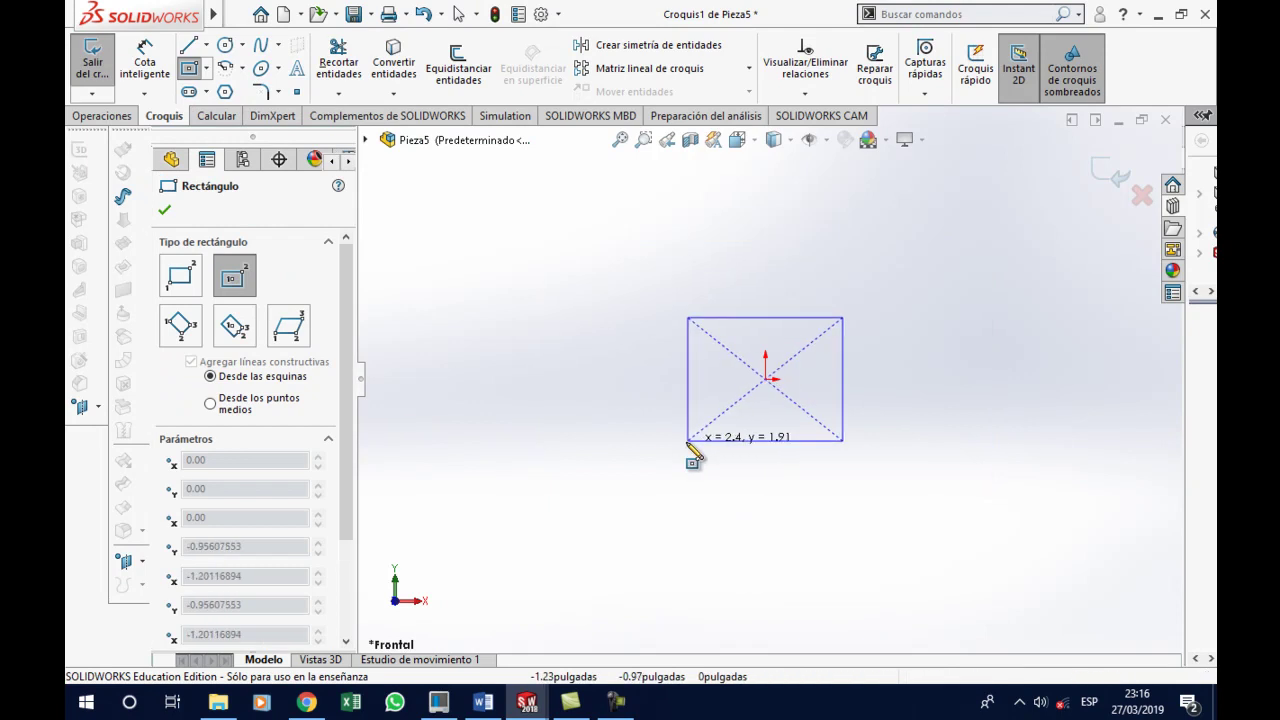
left_click(687, 441)
key("Escape")
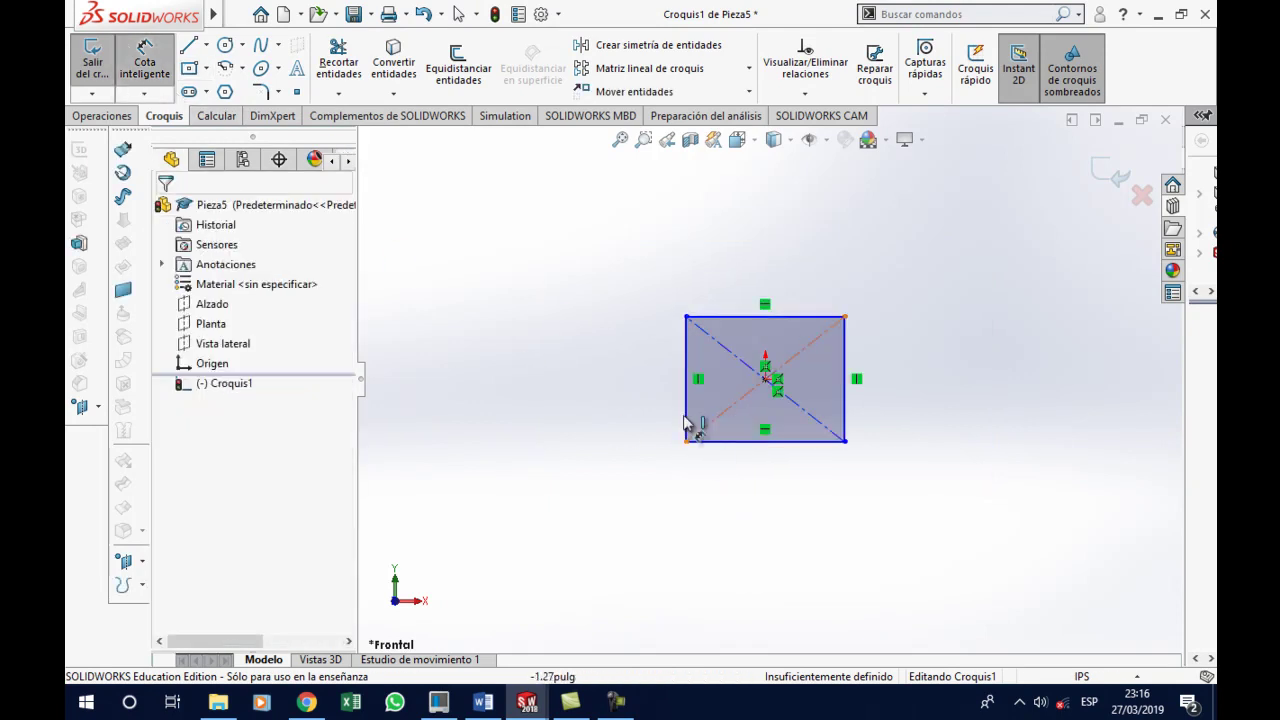
Dimension the rectangle's height and width to 1.00 inch, fully defining the square
left_click(687, 405)
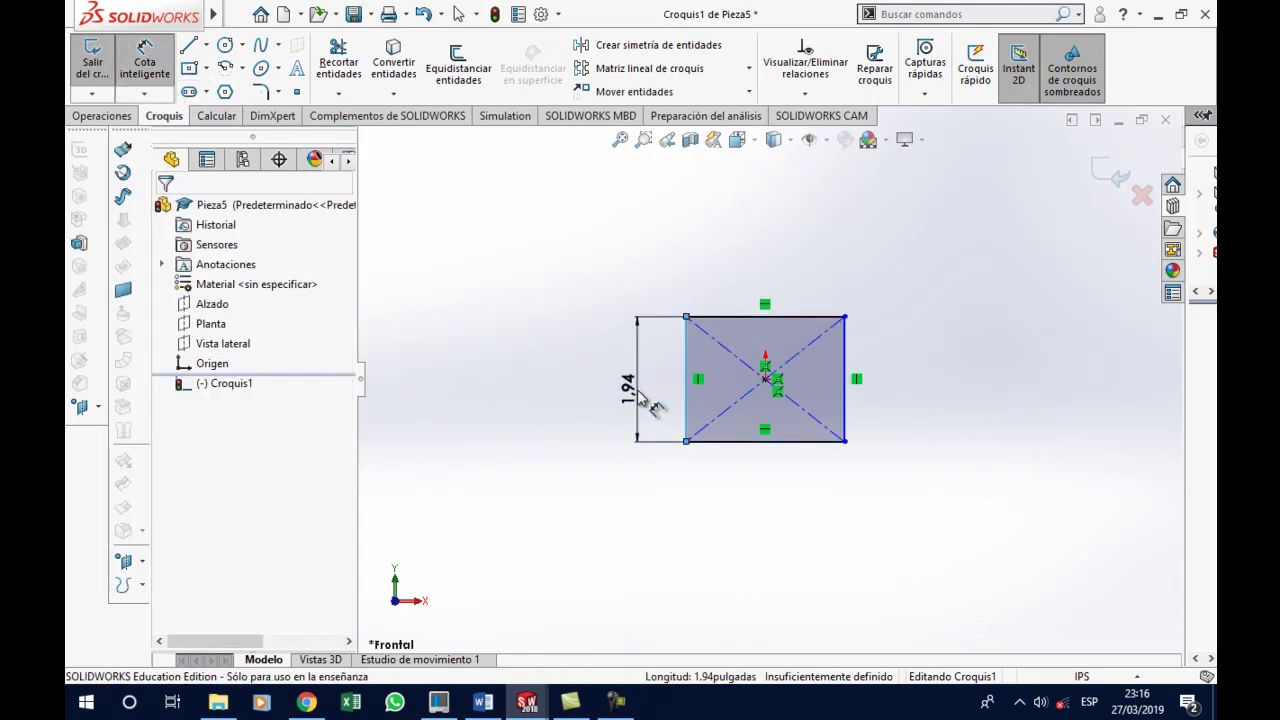
left_click(650, 405)
key("Return")
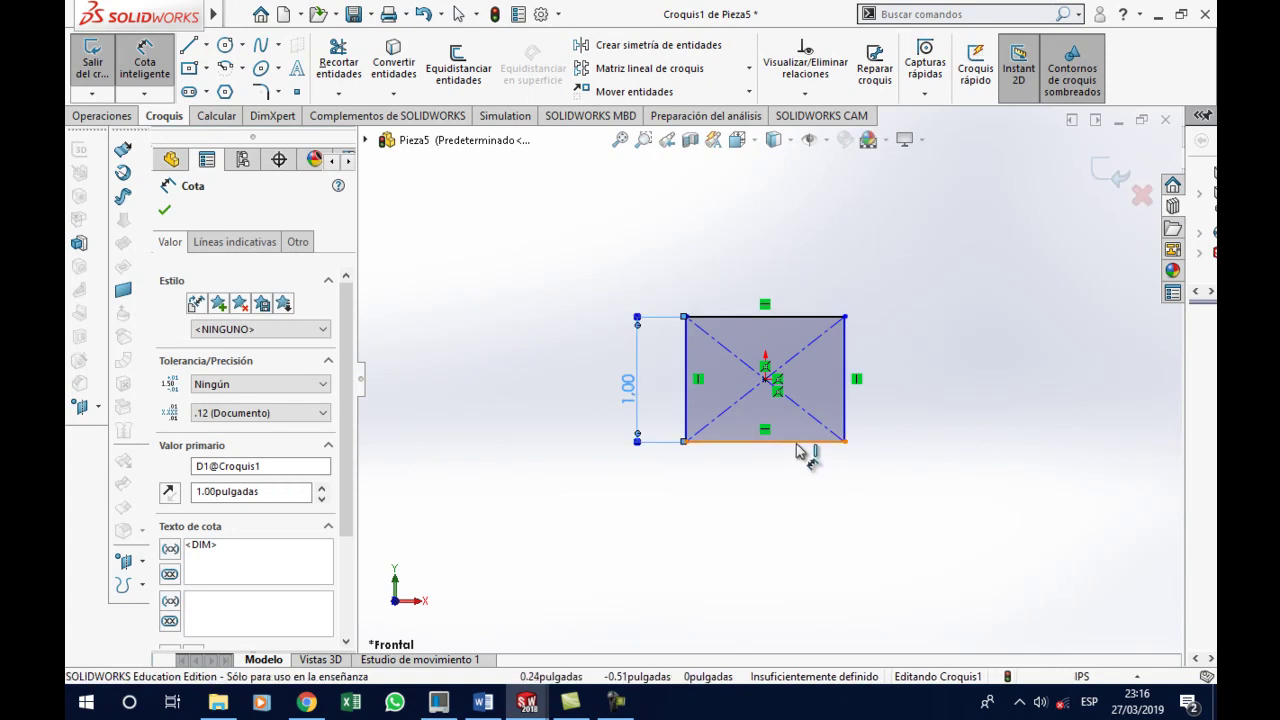
left_click(805, 443)
left_click(785, 508)
type("1")
key("Return")
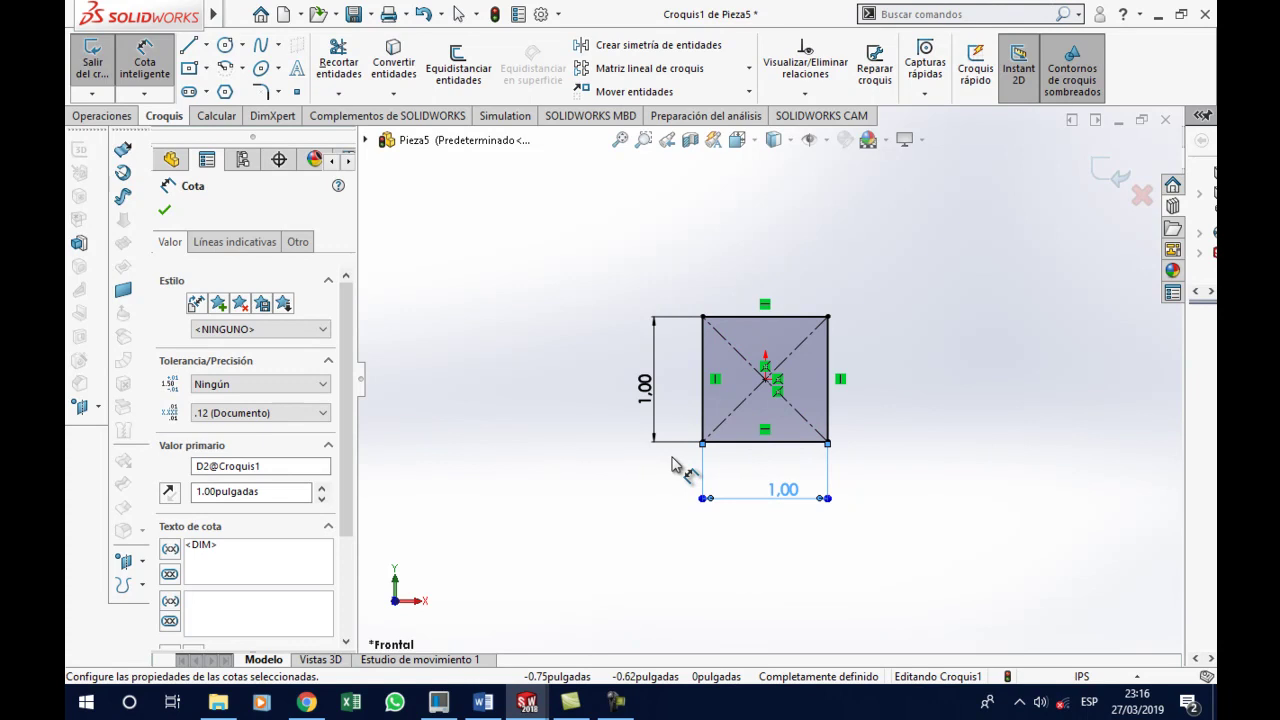
left_click(121, 117)
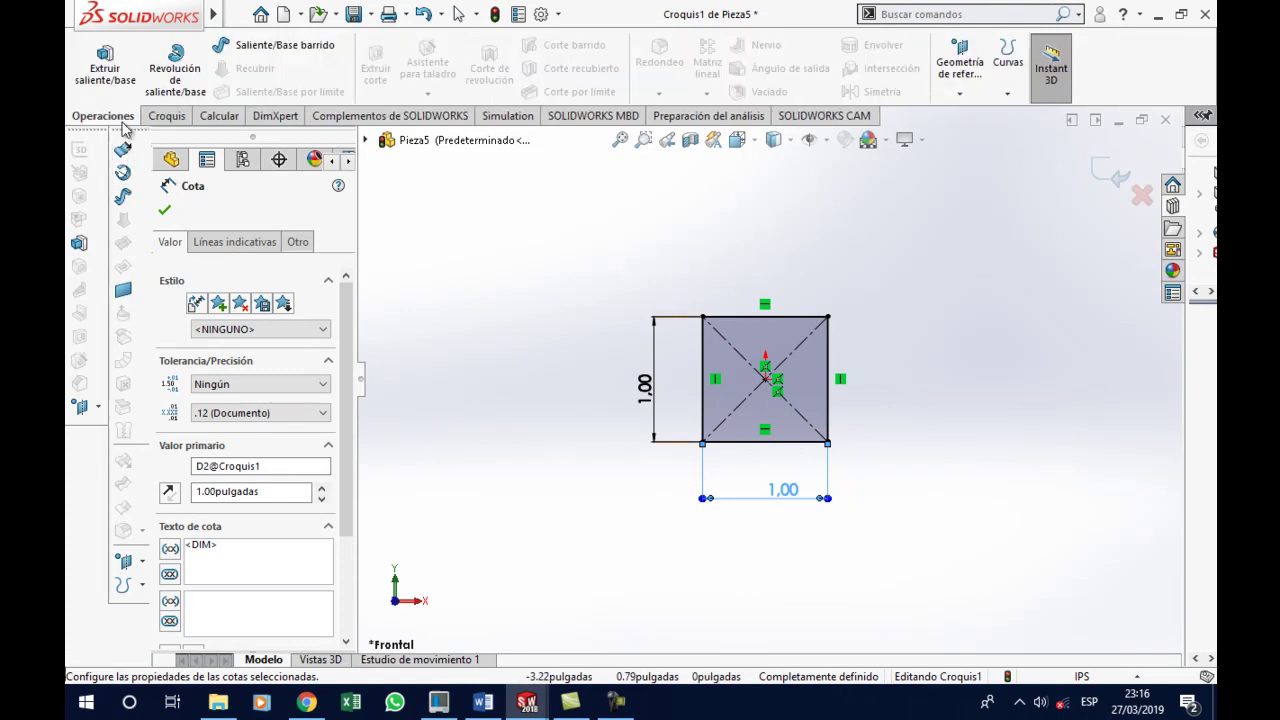
Extrude the square 1.00 inch into a cube and view it isometrically
left_click(108, 68)
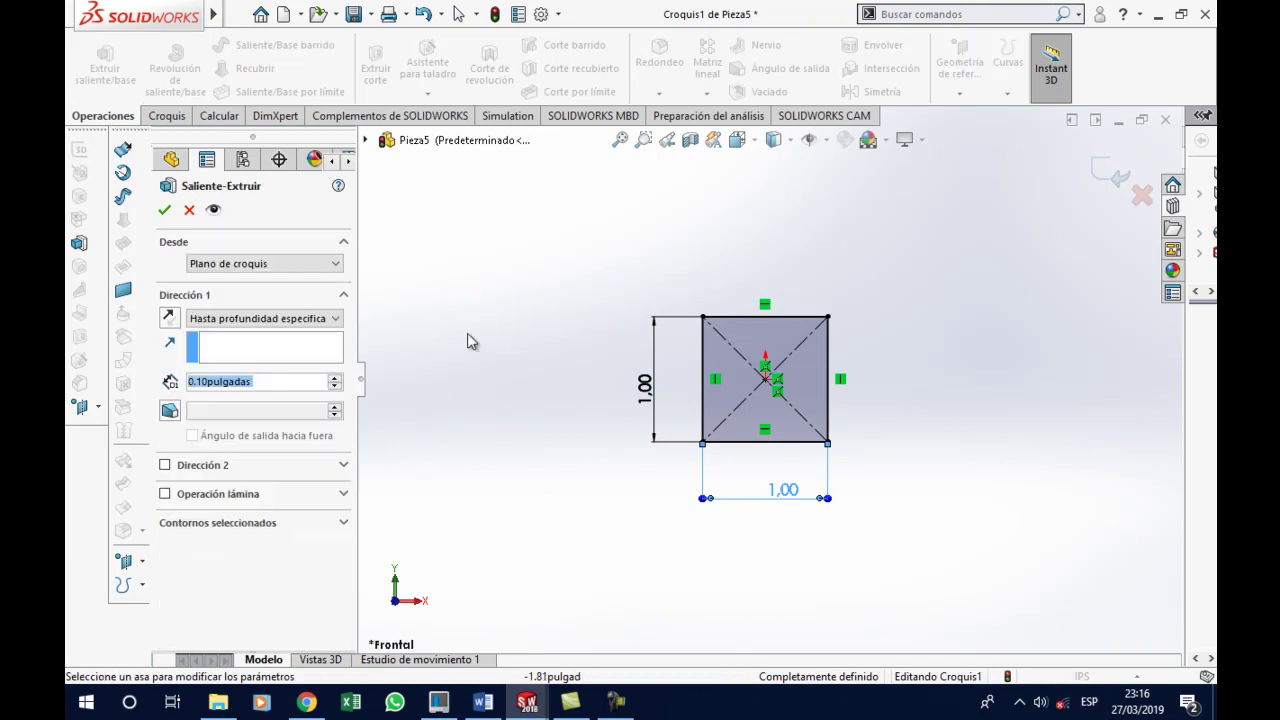
type("1")
key("Return")
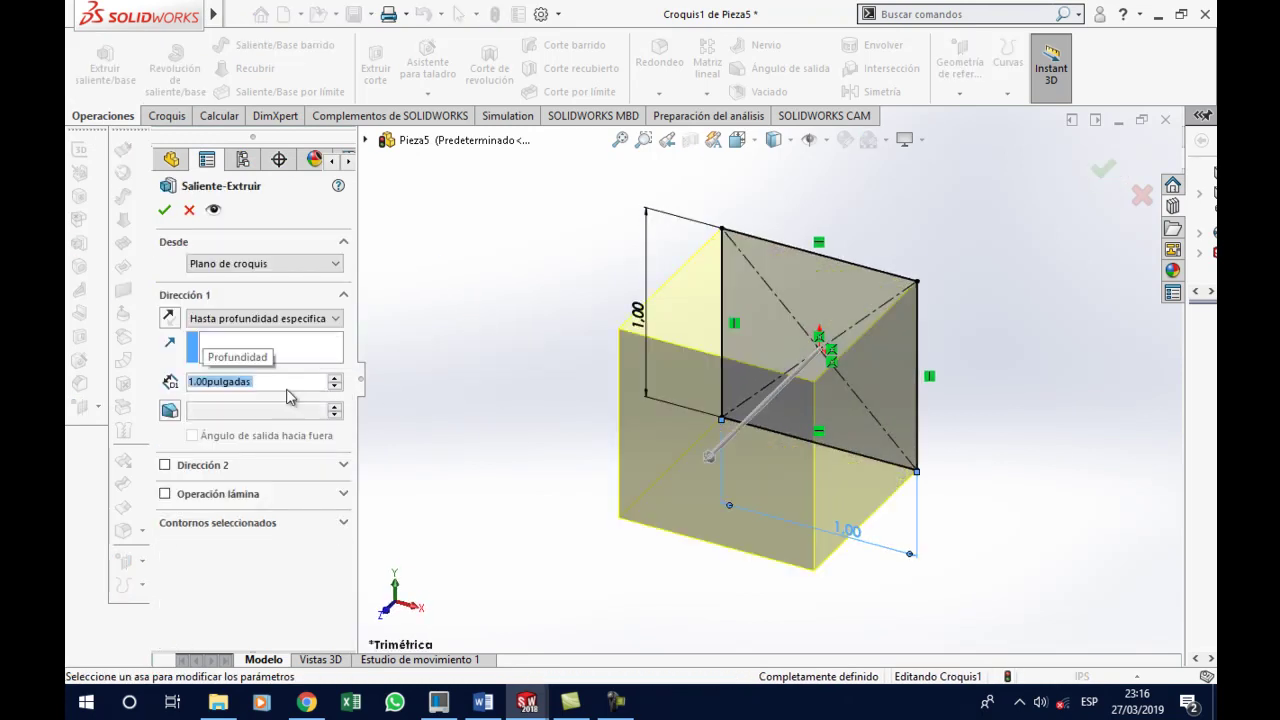
left_click(165, 210)
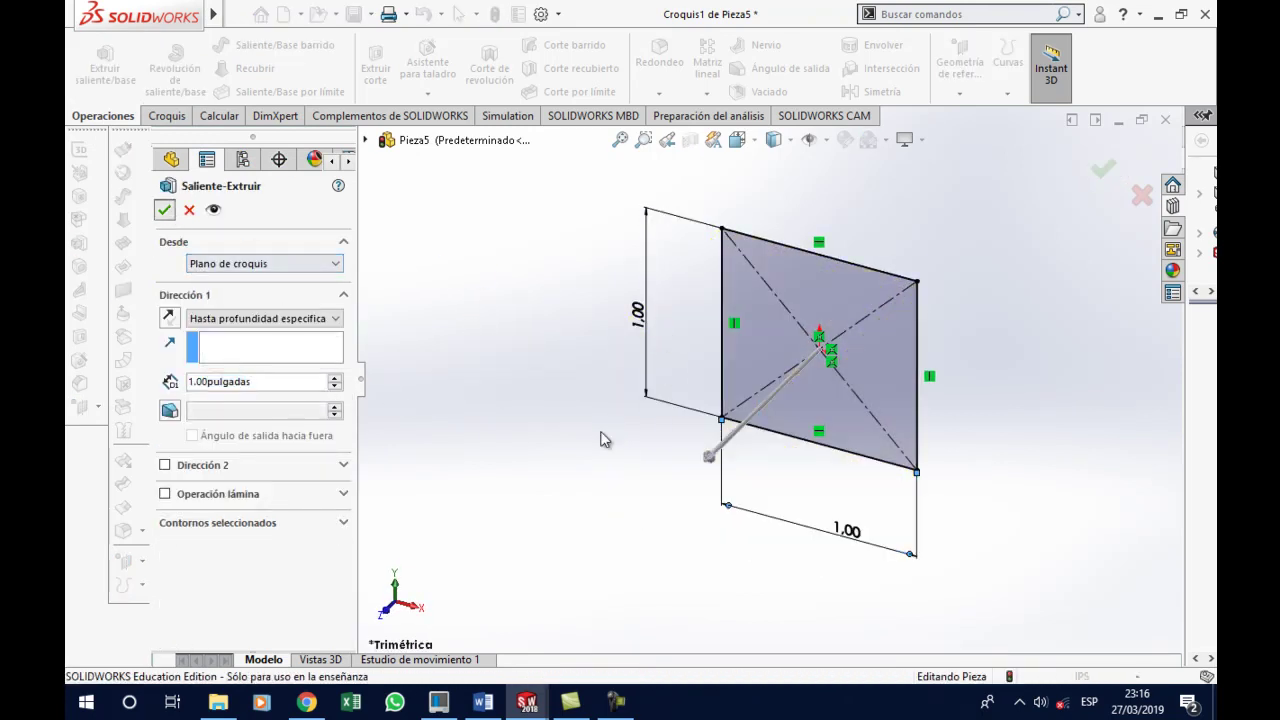
left_click(539, 432)
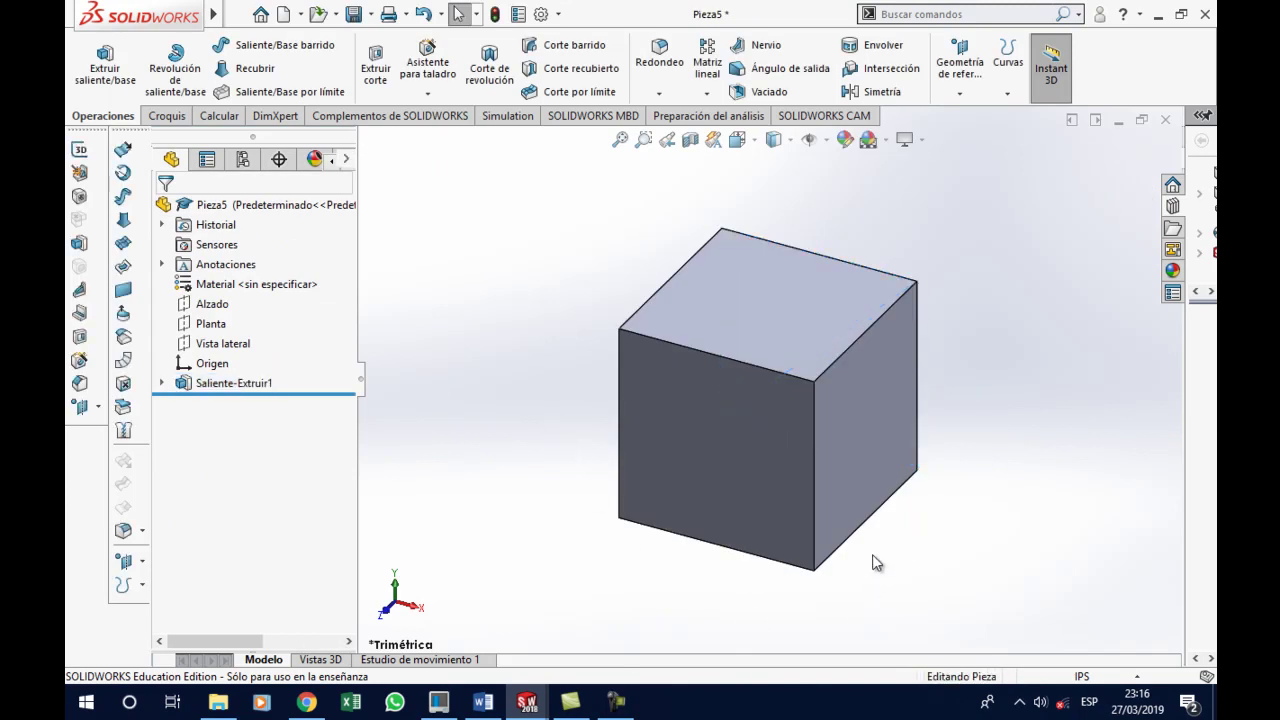
scroll(873, 563, "up", 2)
scroll(835, 490, "down", 1)
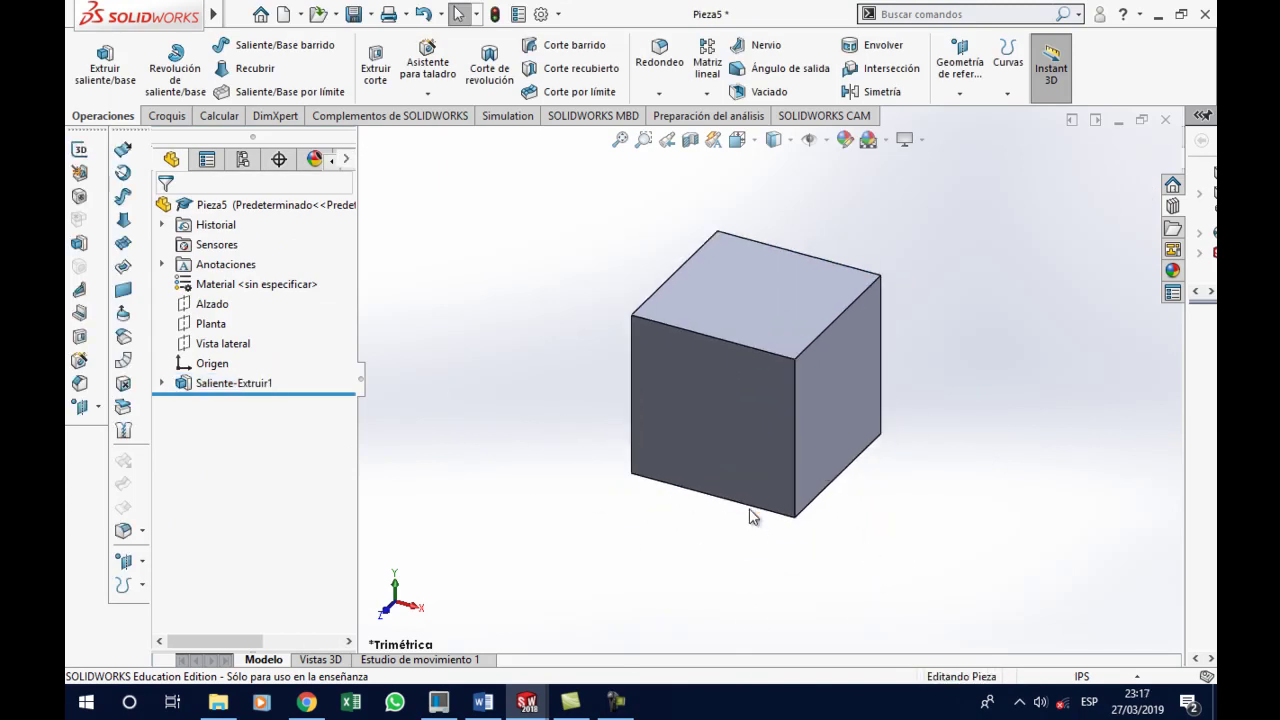
key("ctrl+7")
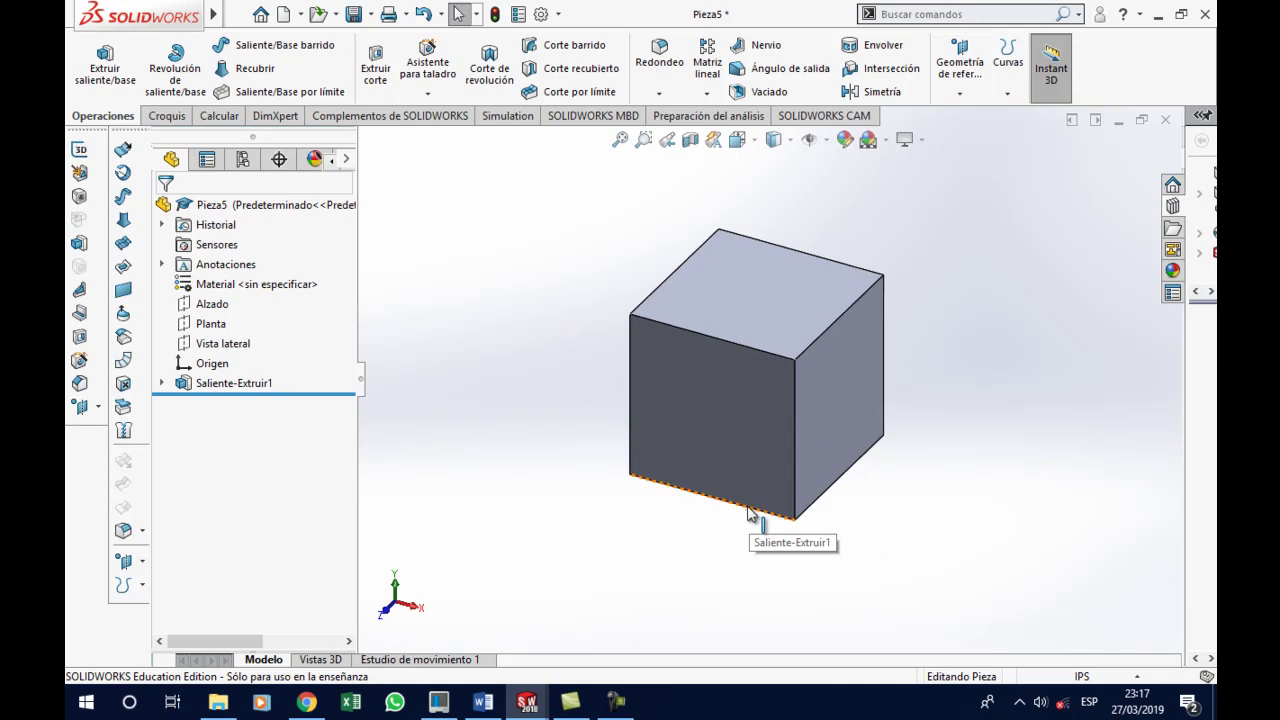
left_click(823, 438)
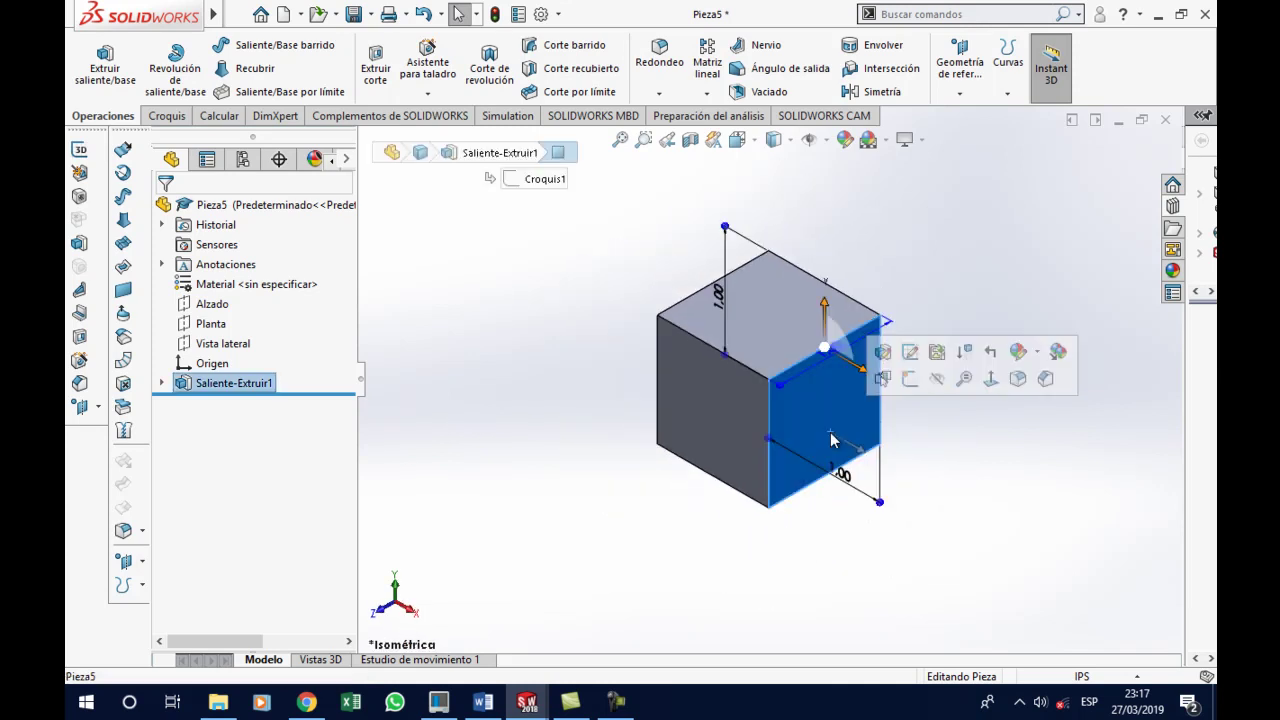
Sketch a circle on the cube's right face, checking the pivot drawing in Word
left_click(910, 380)
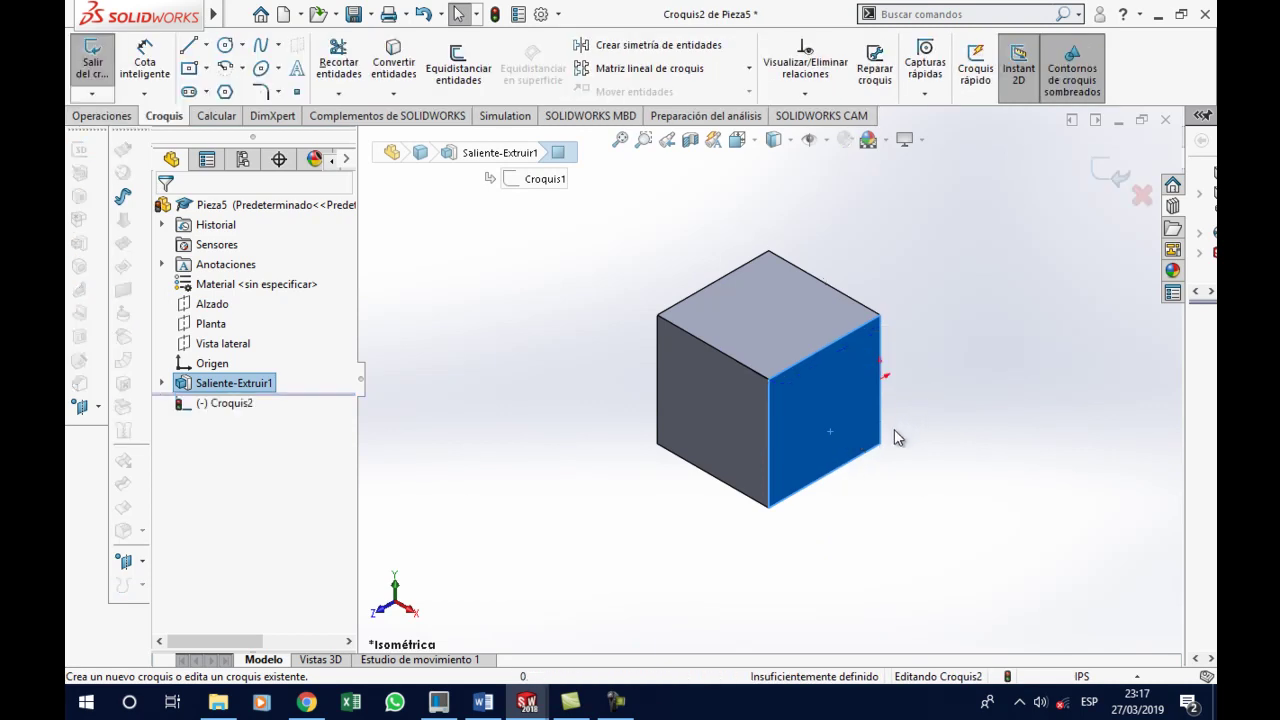
left_click(226, 46)
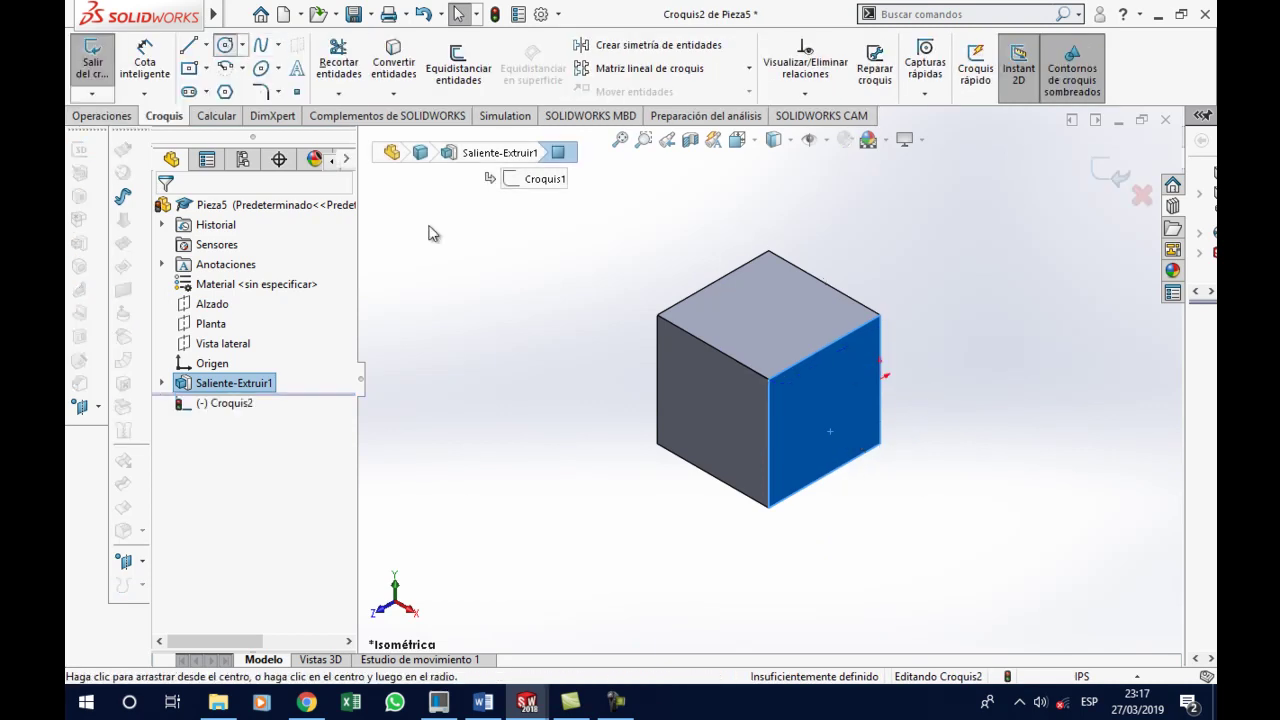
left_click(825, 411)
left_click(841, 402)
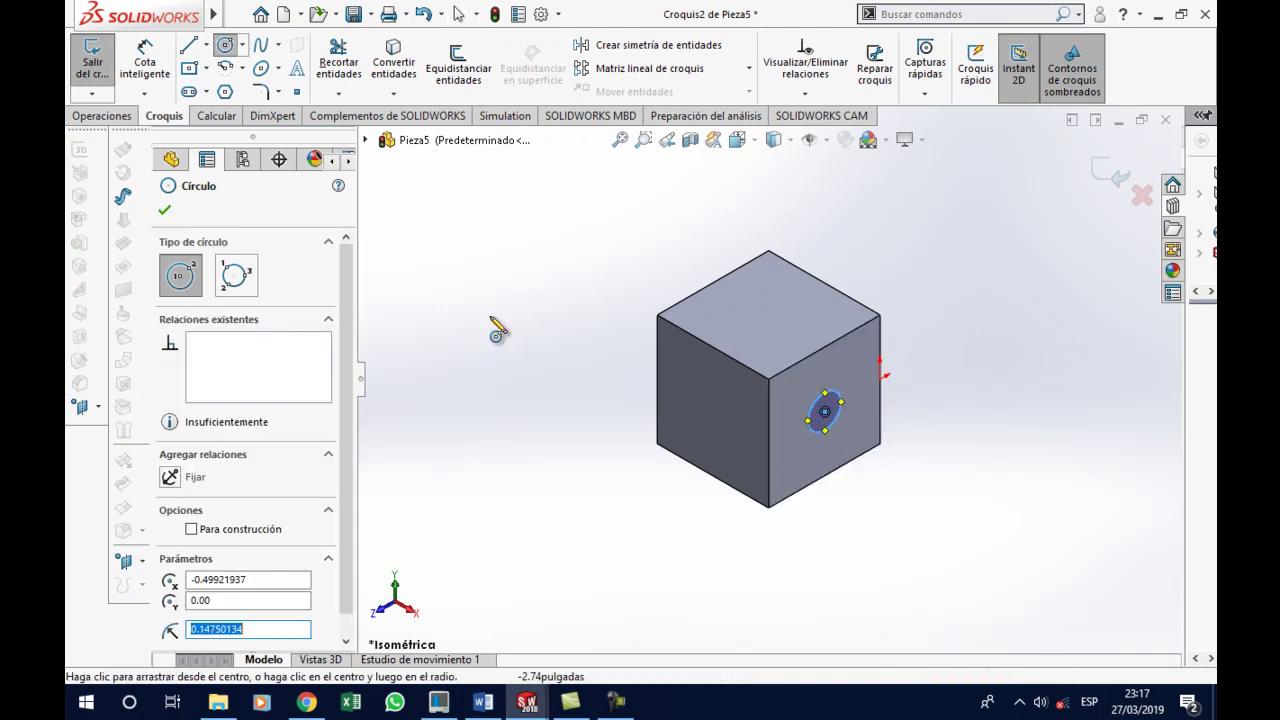
key("Escape")
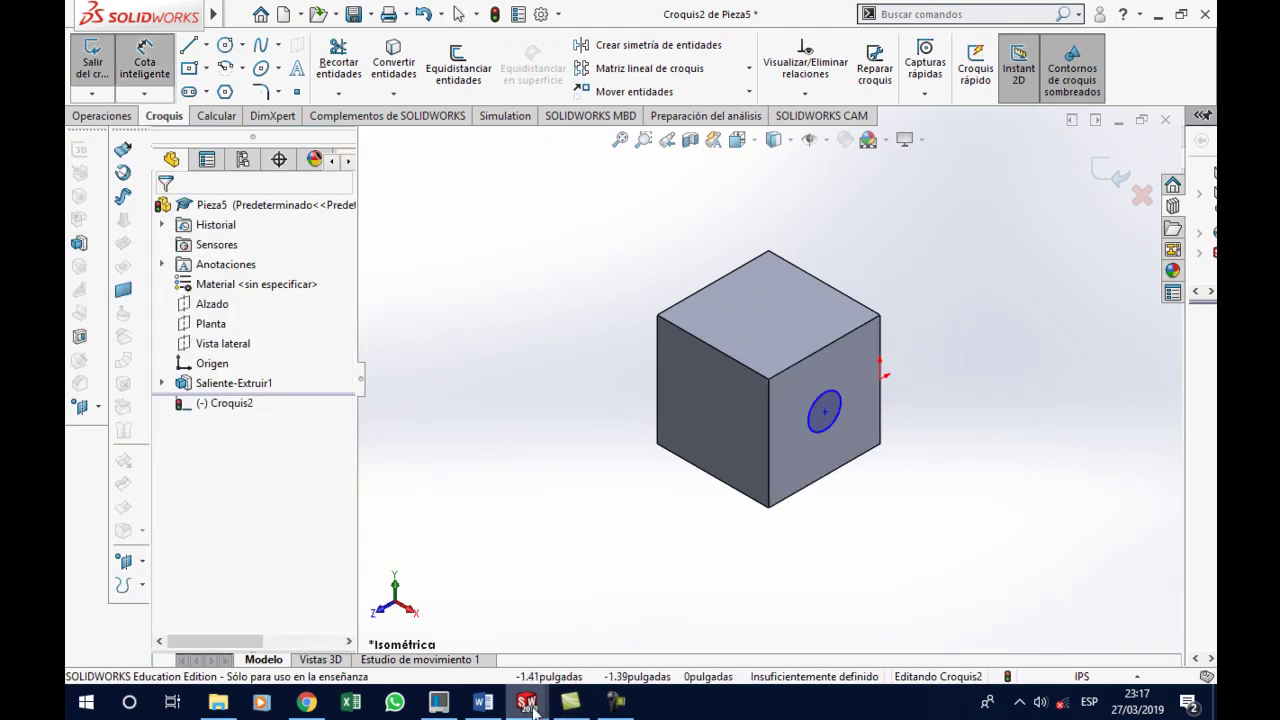
left_click(482, 703)
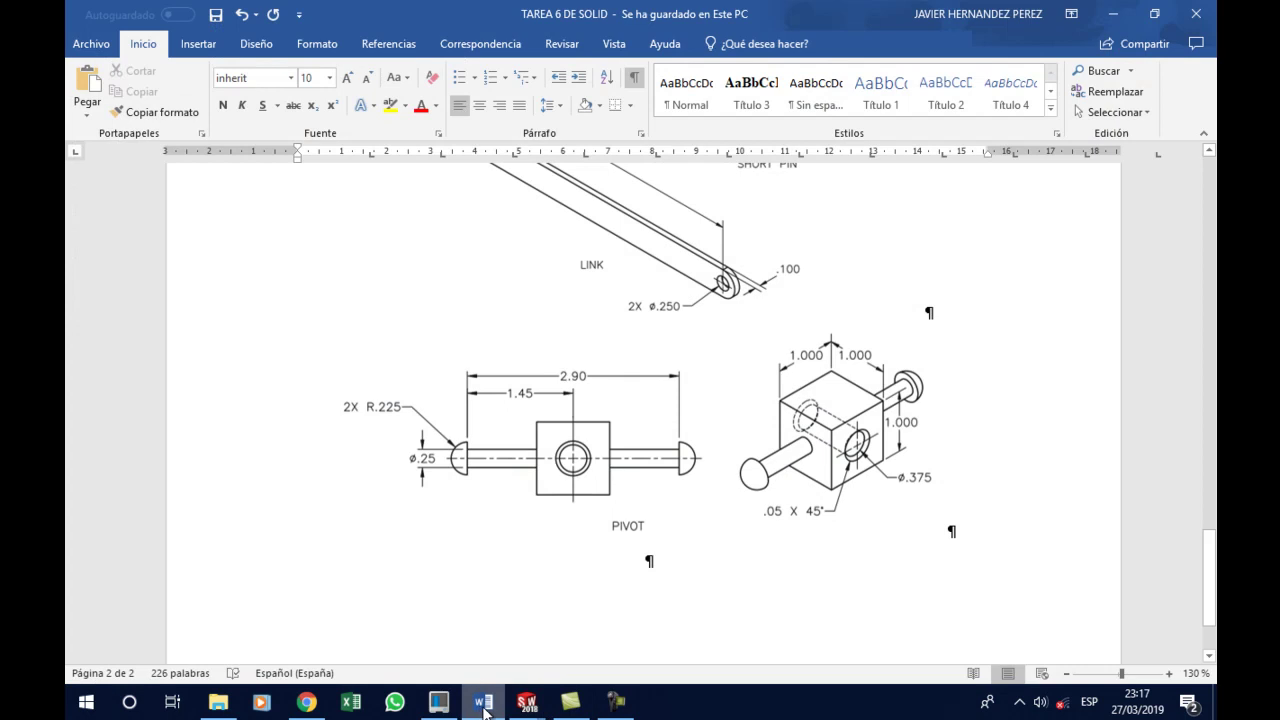
left_click(484, 703)
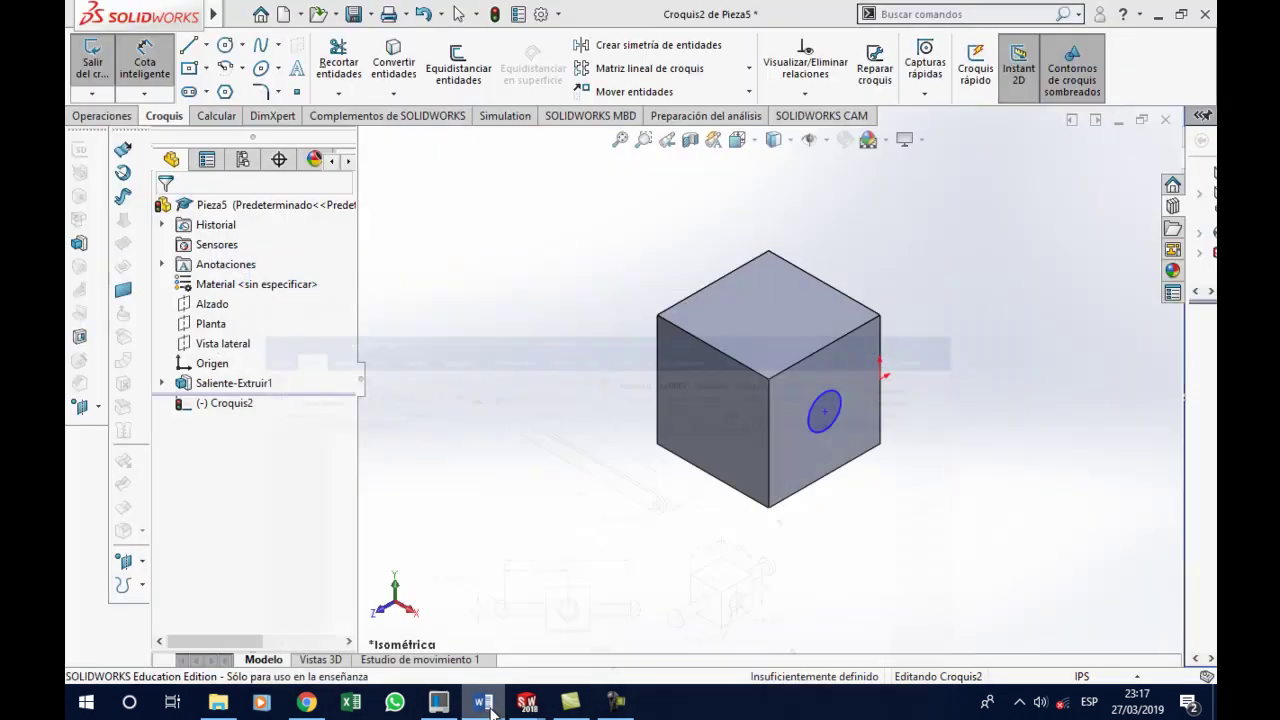
Dimension the circle's diameter to 0.375 inch
left_click(838, 408)
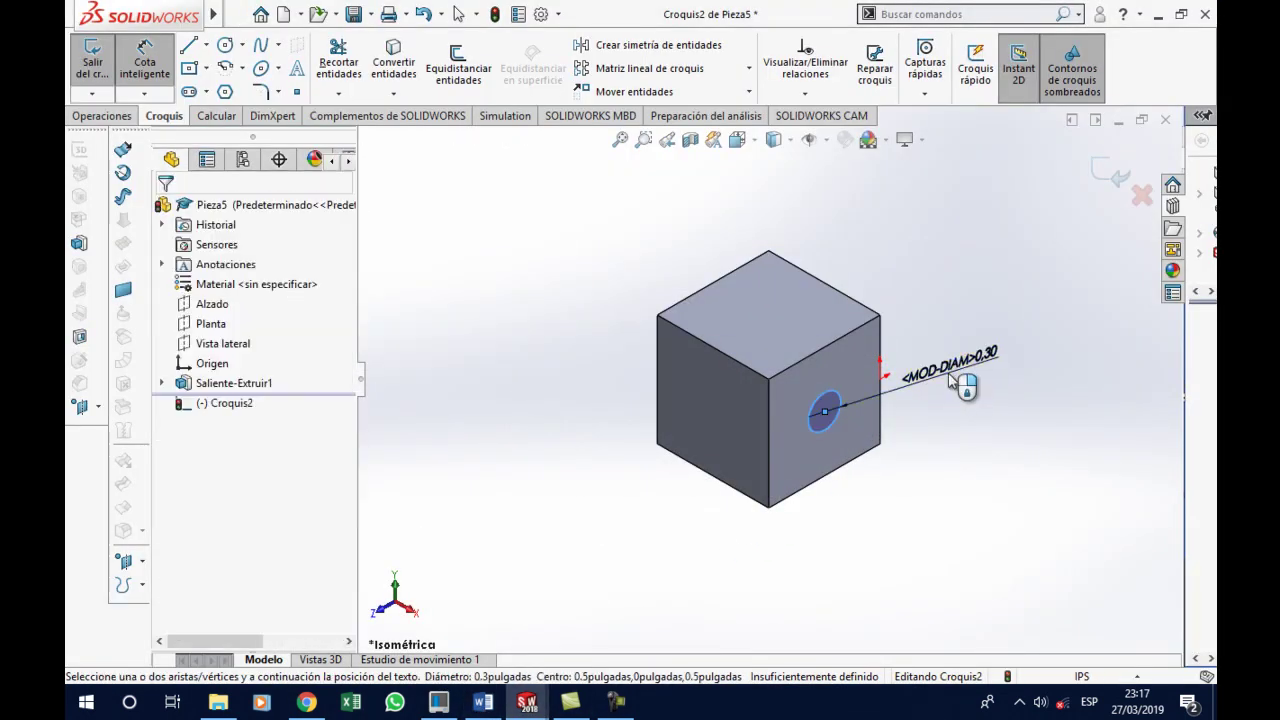
left_click(955, 390)
type("0.375")
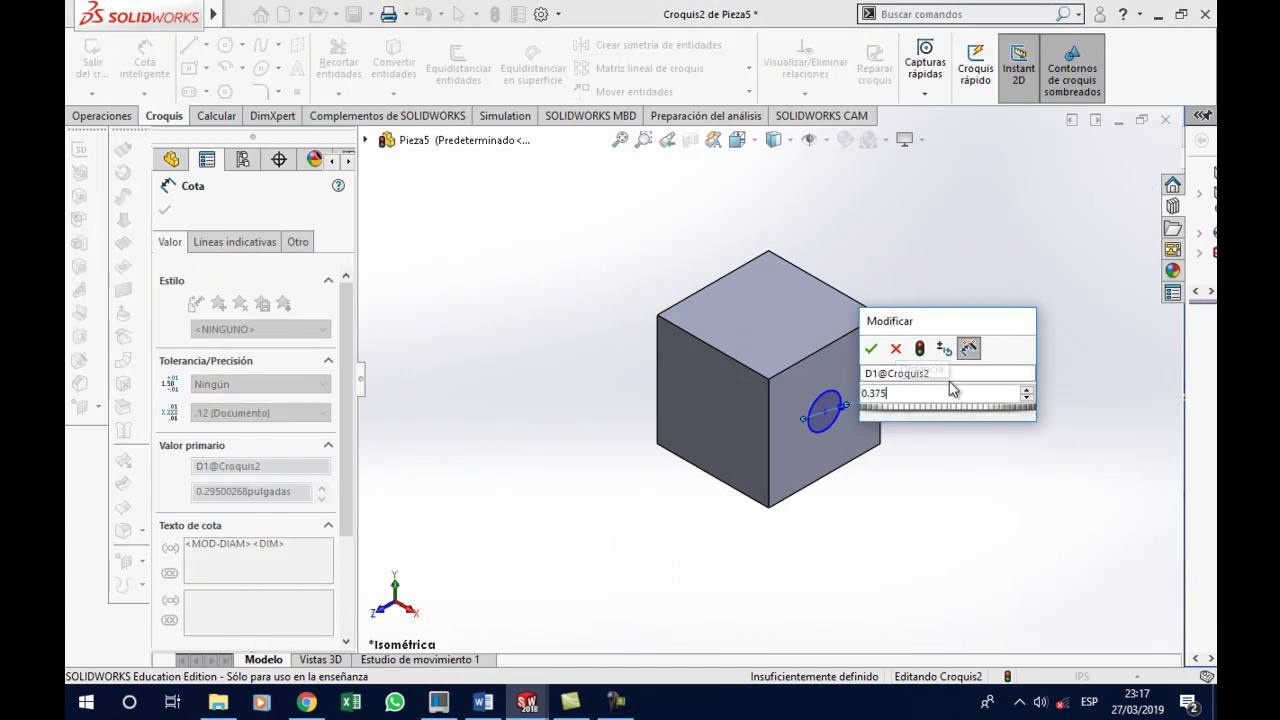
key("Return")
Locate the circle's centre 0.50 inch from the bottom and top edges, fully defining it
left_click(826, 414)
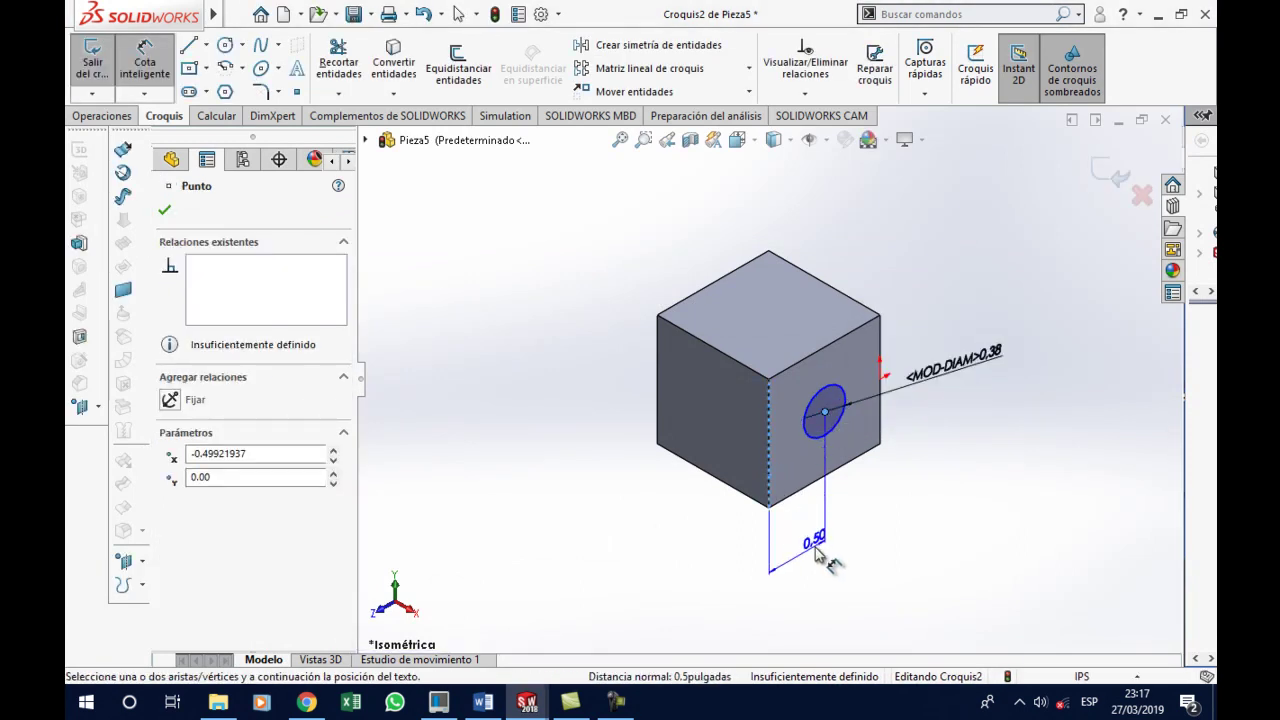
left_click(815, 556)
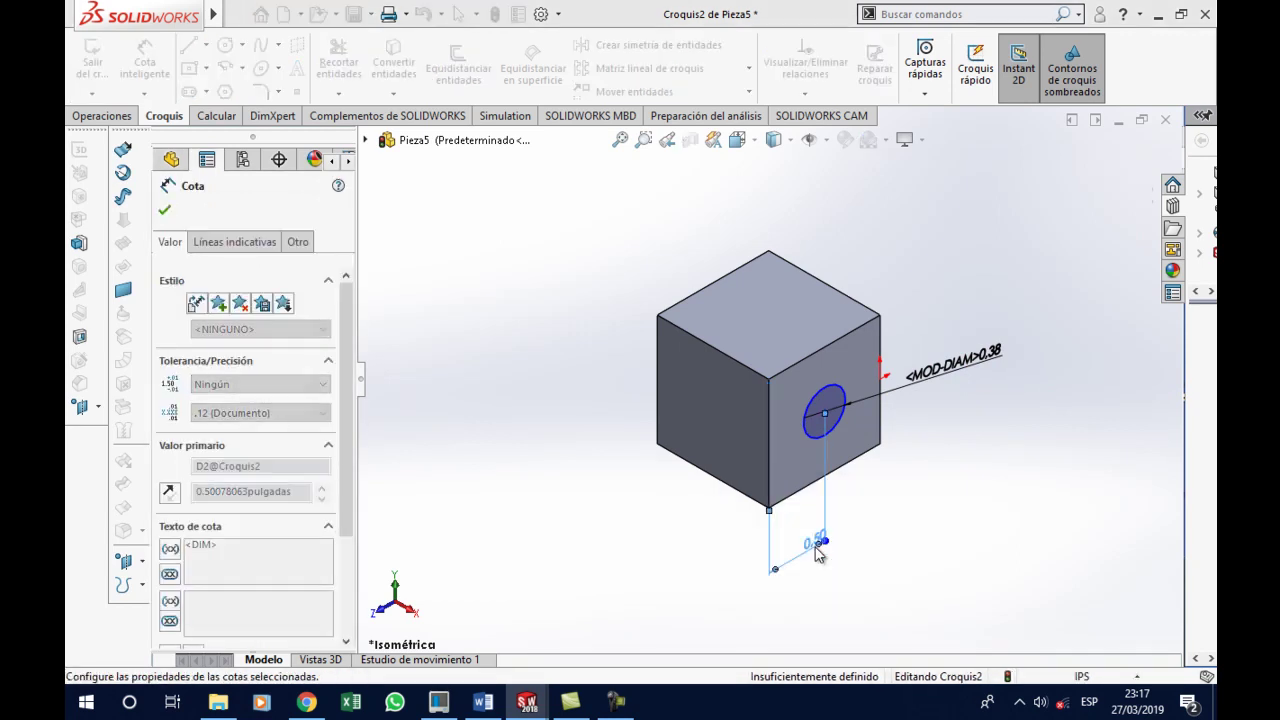
key("Return")
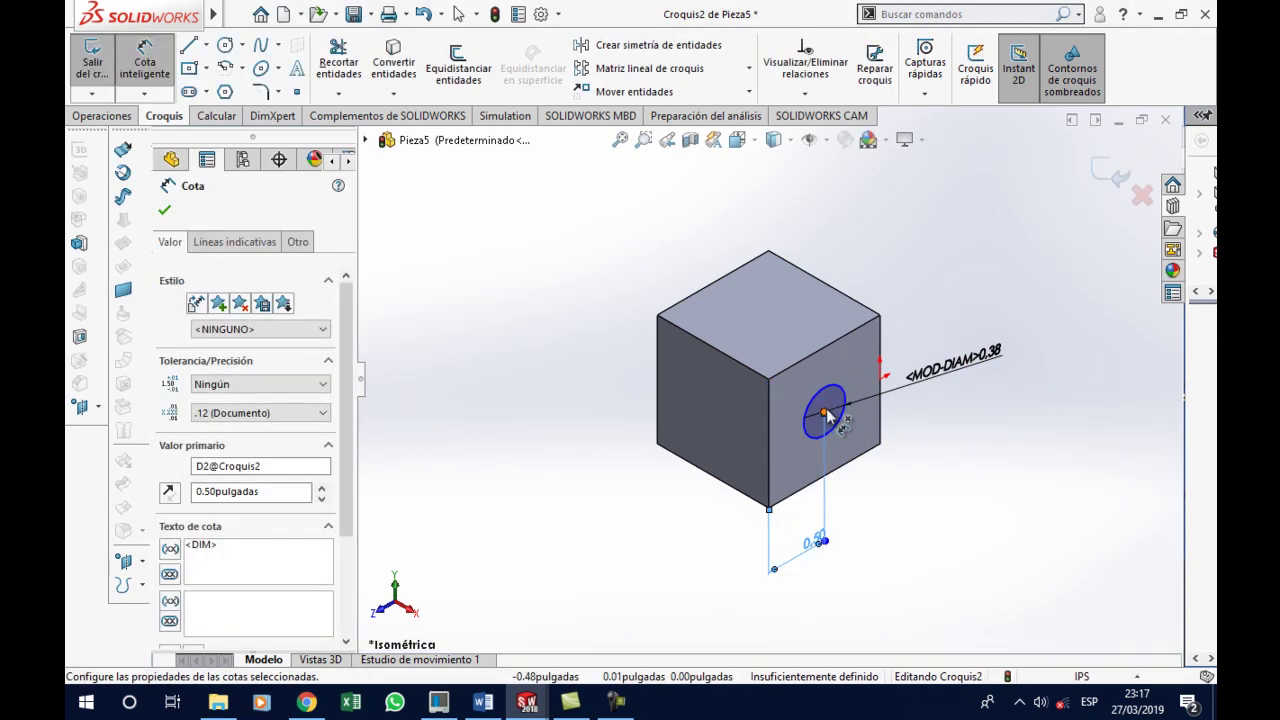
left_click(825, 412)
left_click(827, 349)
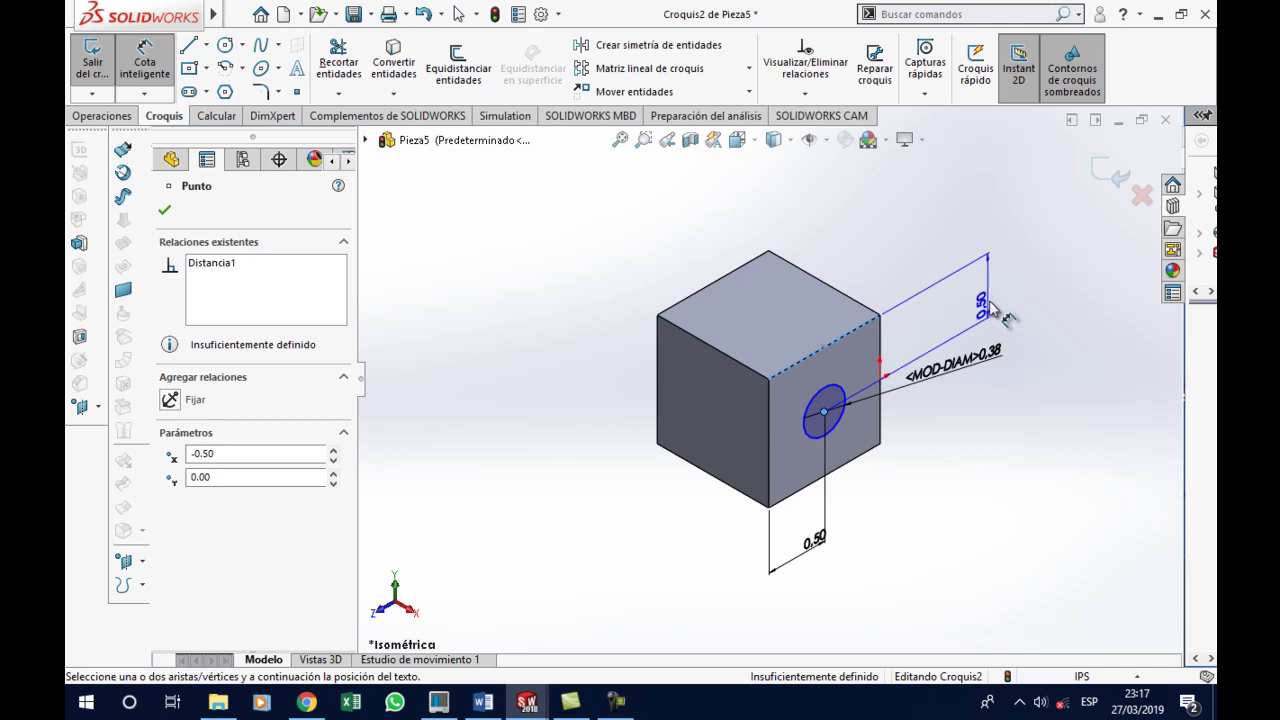
left_click(988, 305)
key("Return")
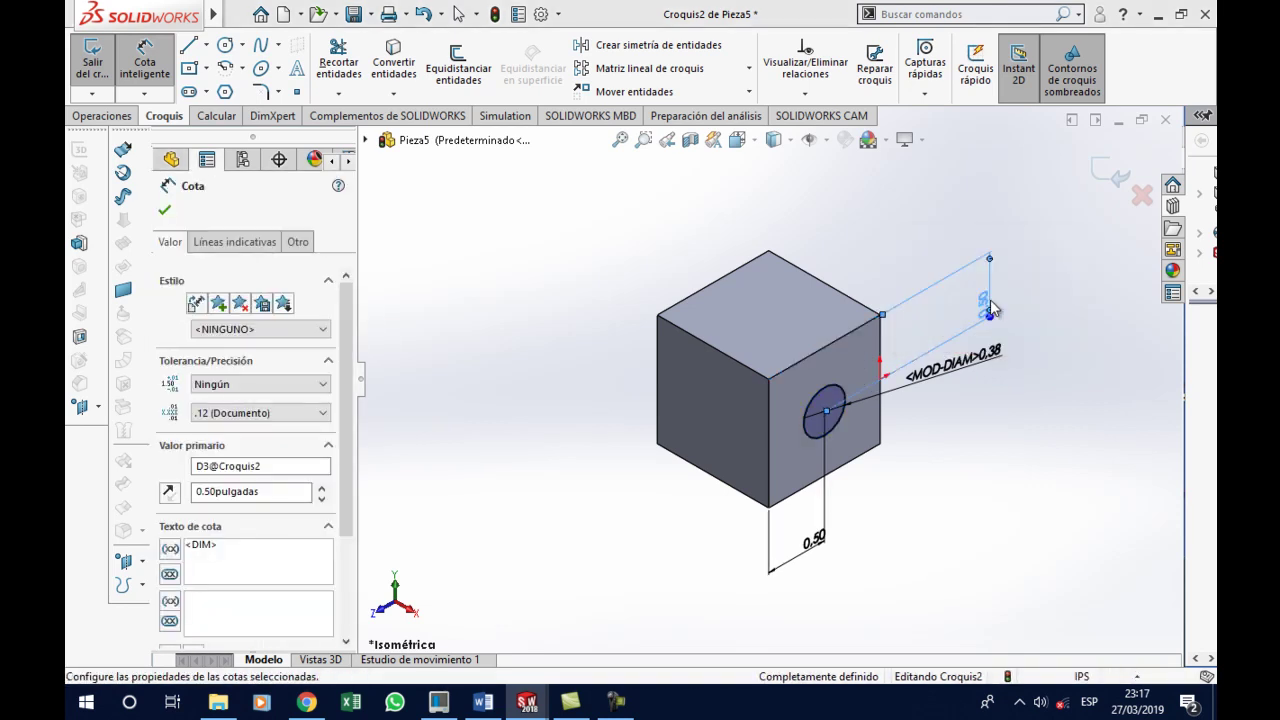
left_click(123, 119)
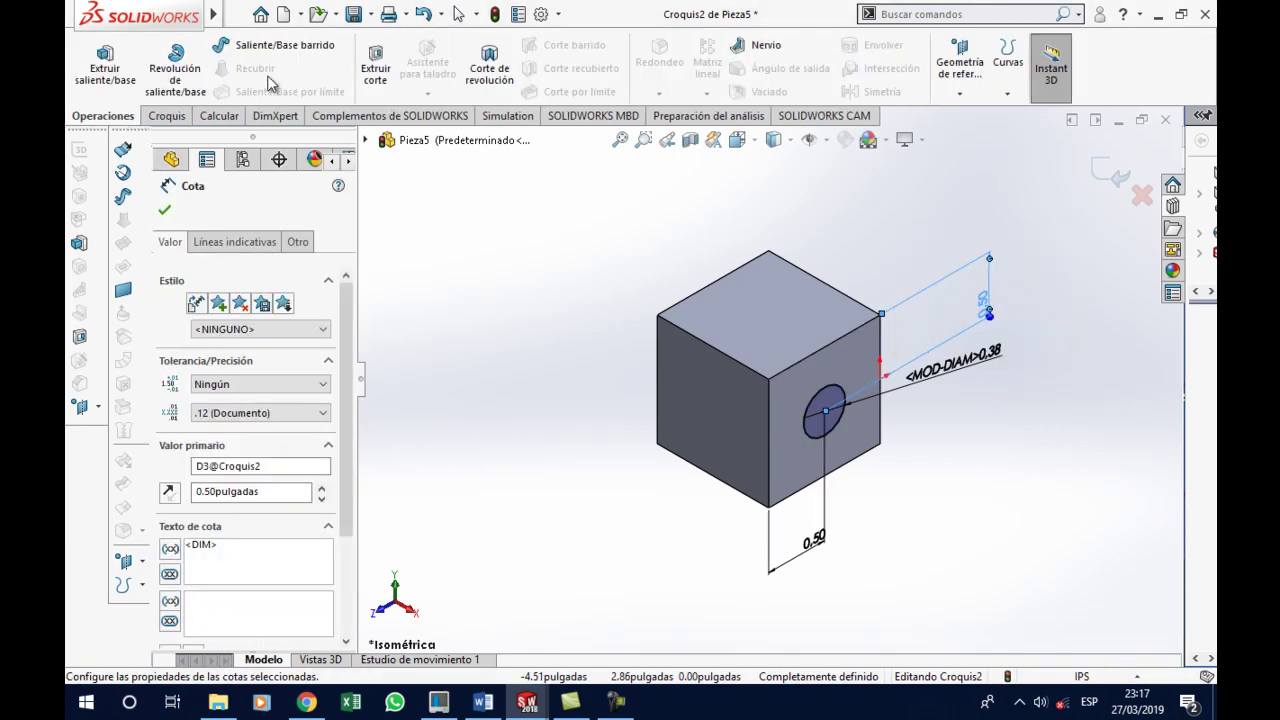
Cut the 0.375 circle Through All to bore a hole through the cube
left_click(376, 78)
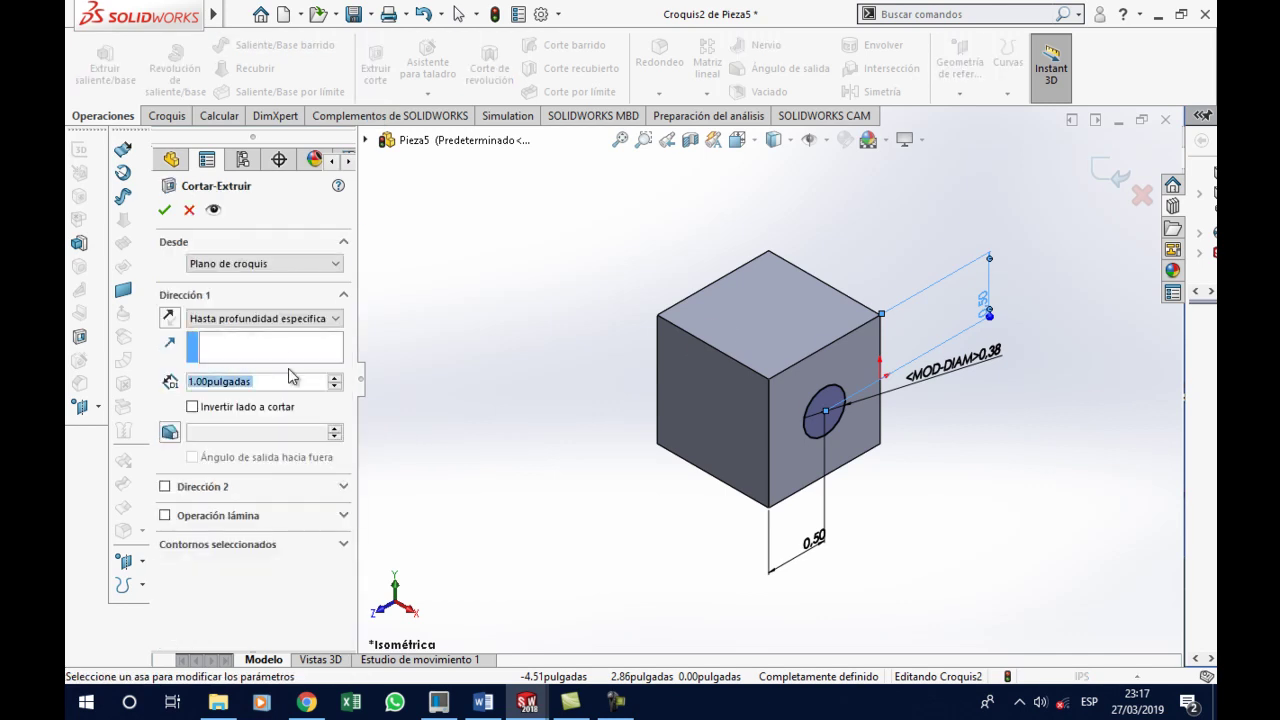
left_click(290, 318)
left_click(290, 350)
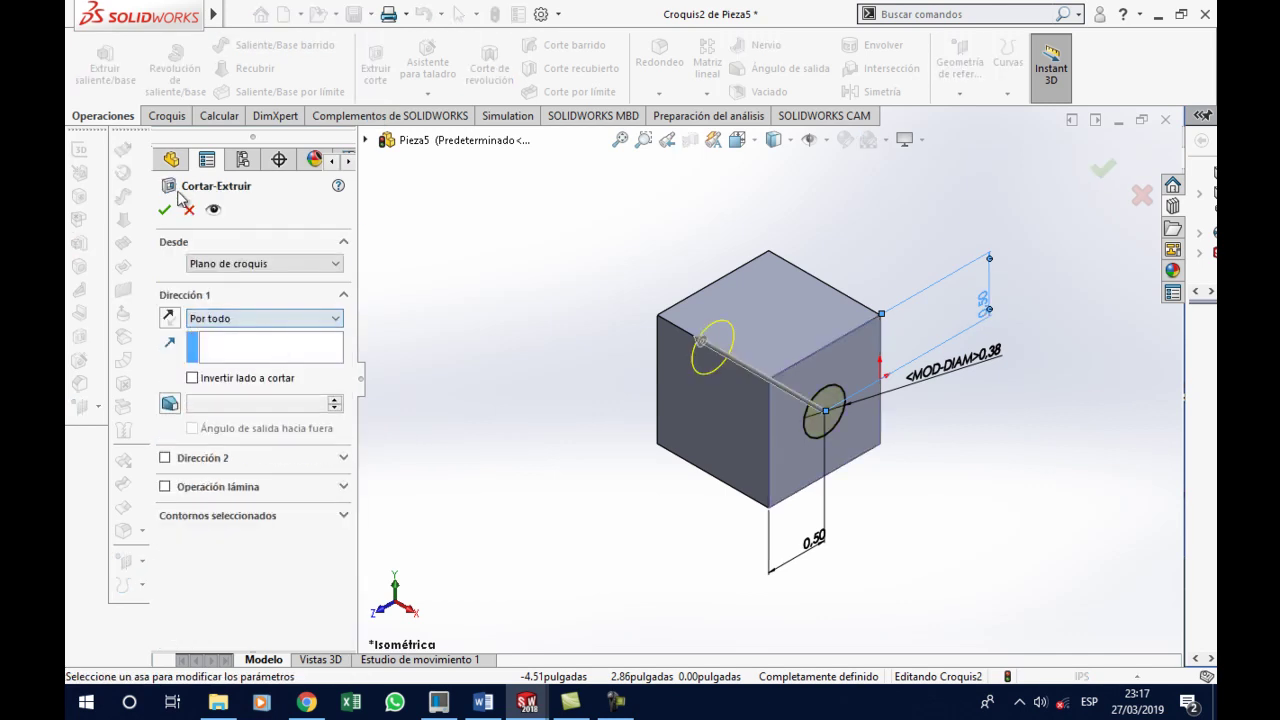
key("Return")
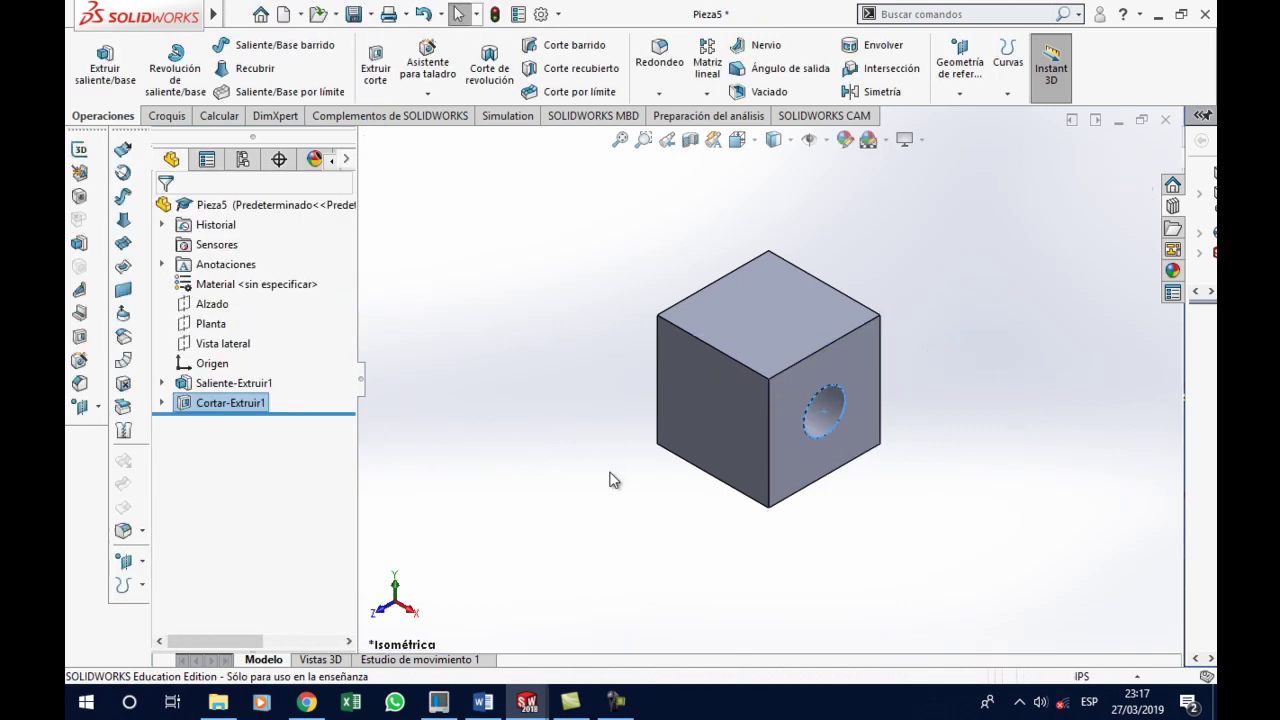
middle_click_drag(791, 496, 827, 568)
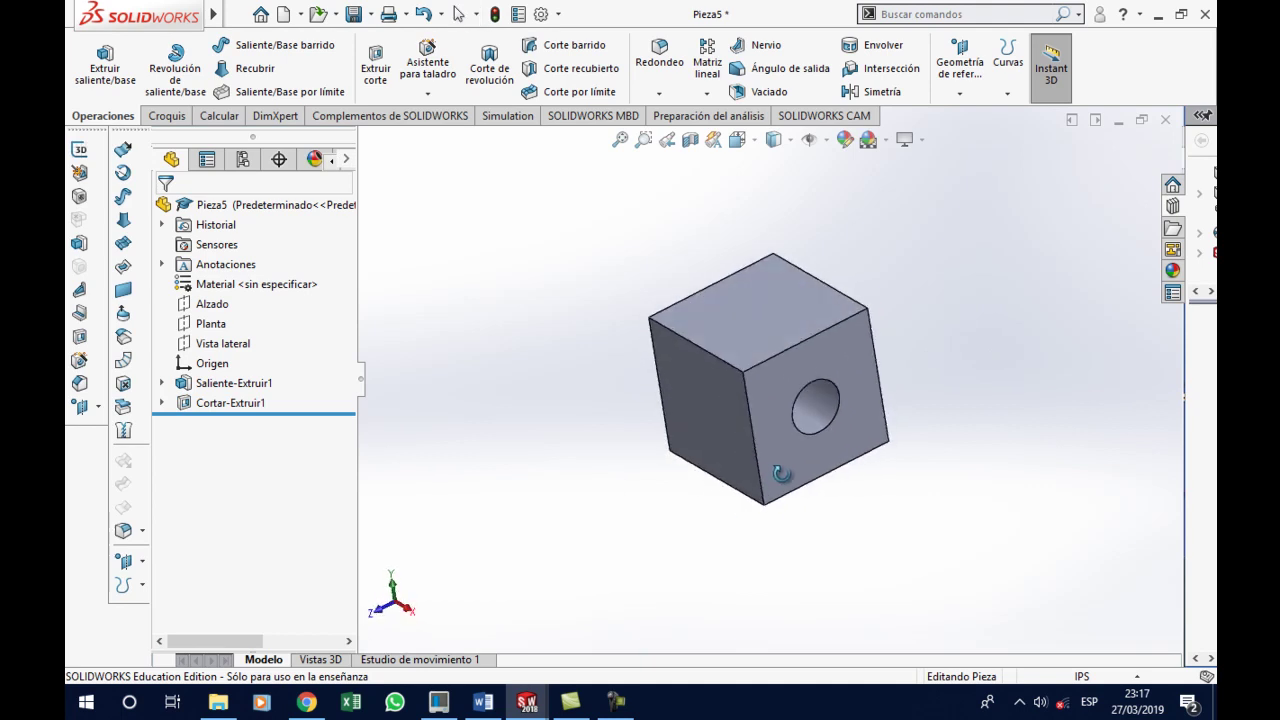
key("ctrl+7")
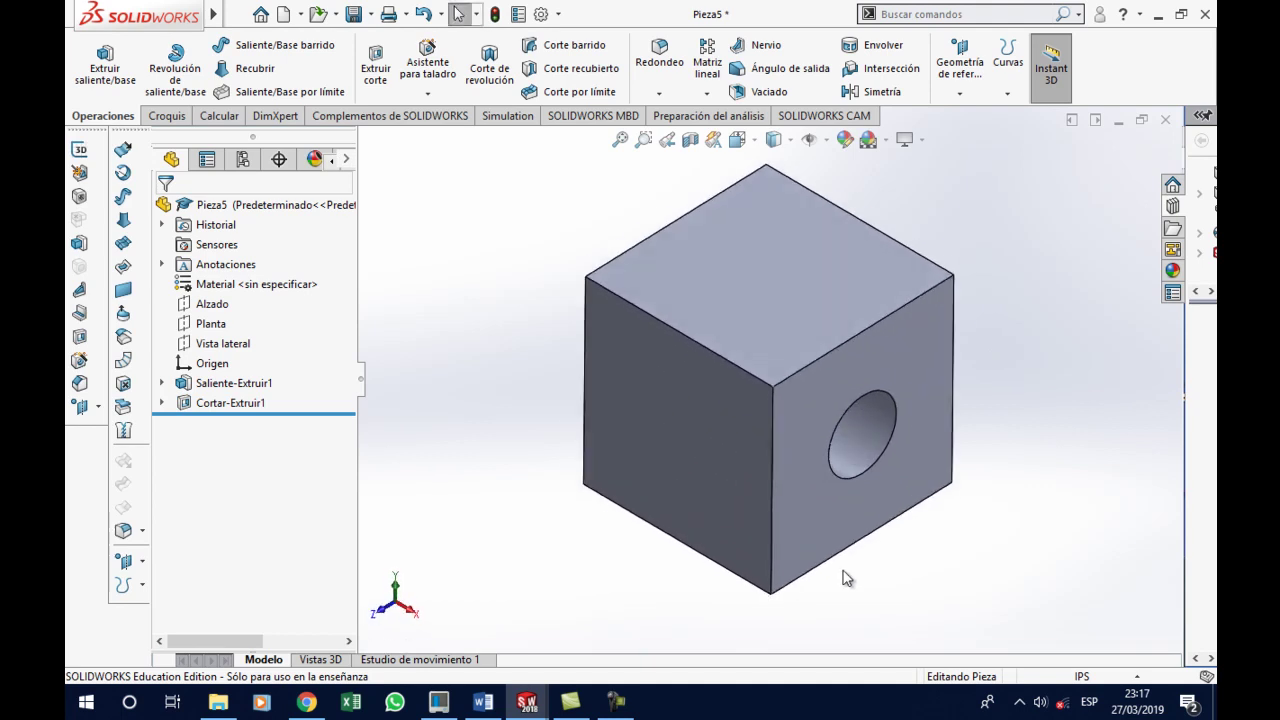
Chamfer both edges of the through-hole at 0.05 inch × 45°
left_click(663, 94)
left_click(665, 139)
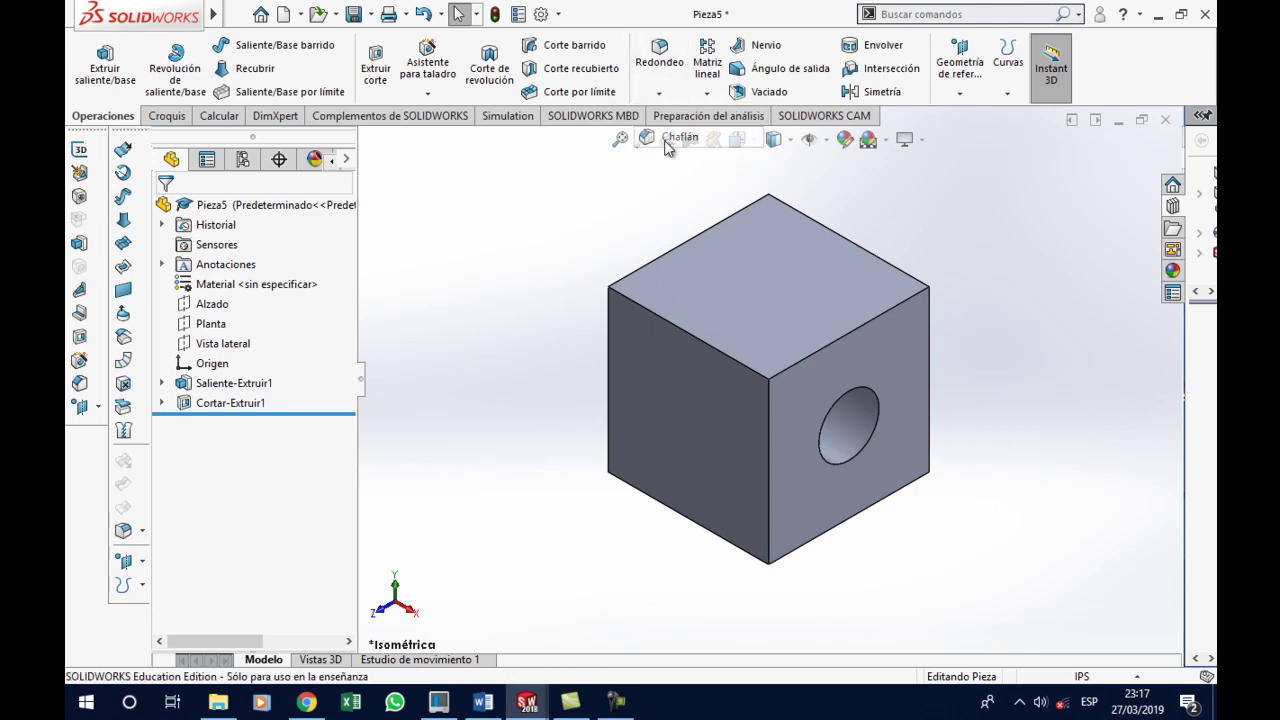
left_click(483, 702)
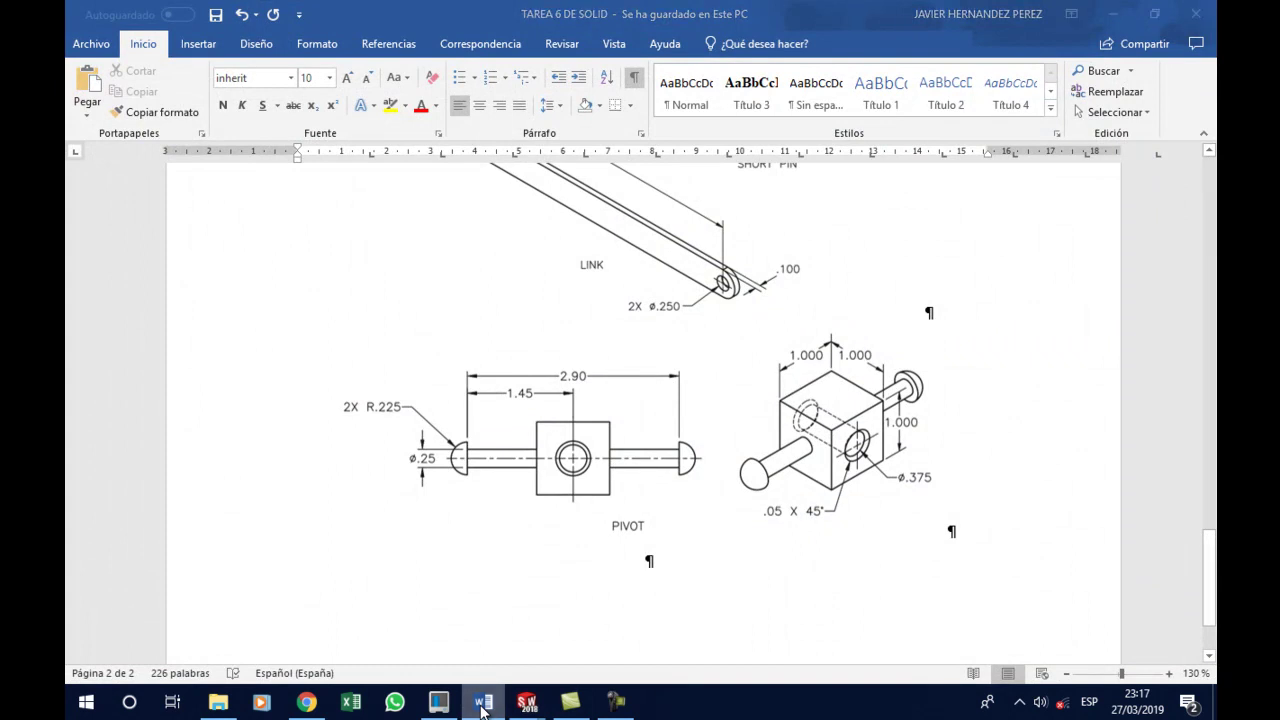
left_click(483, 702)
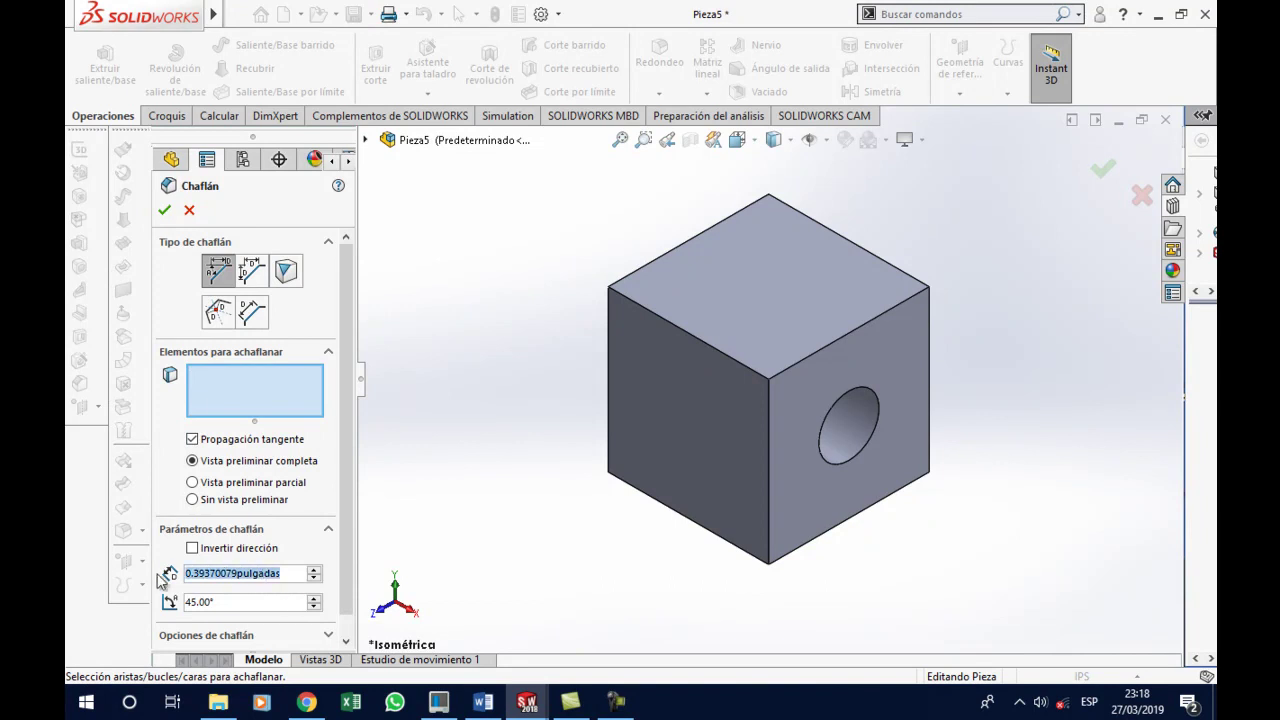
type(".05")
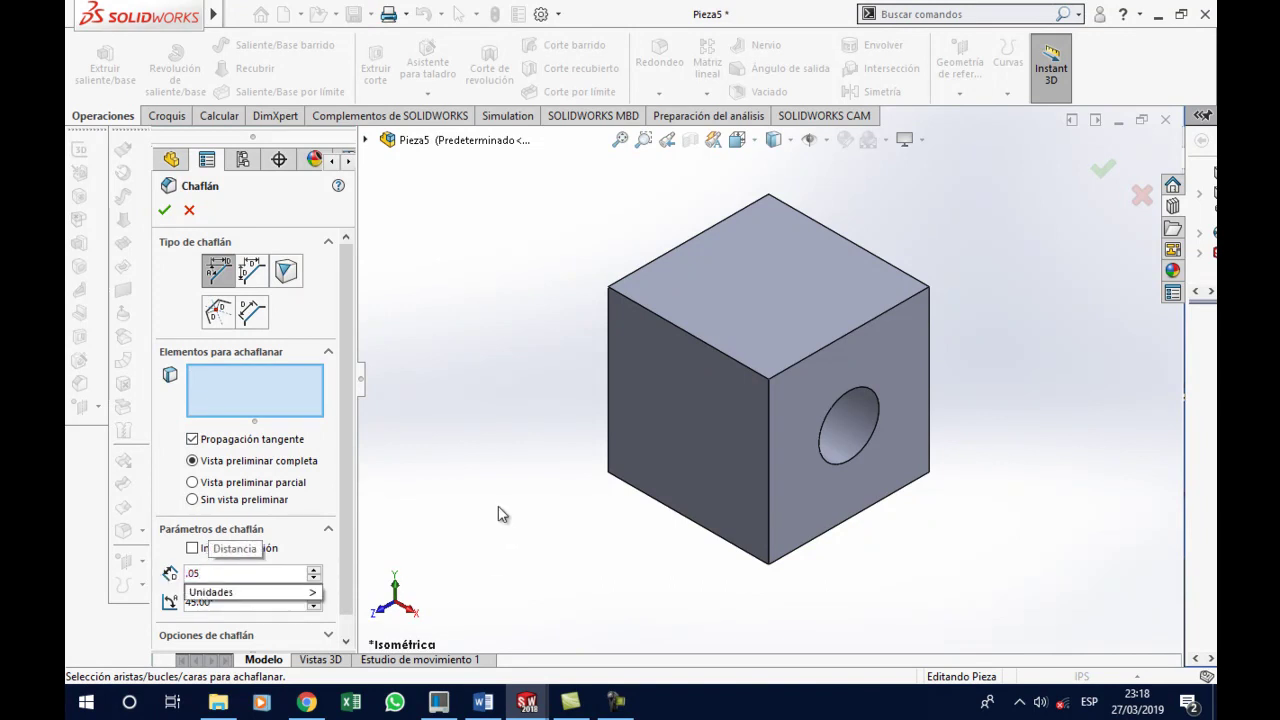
key("Return")
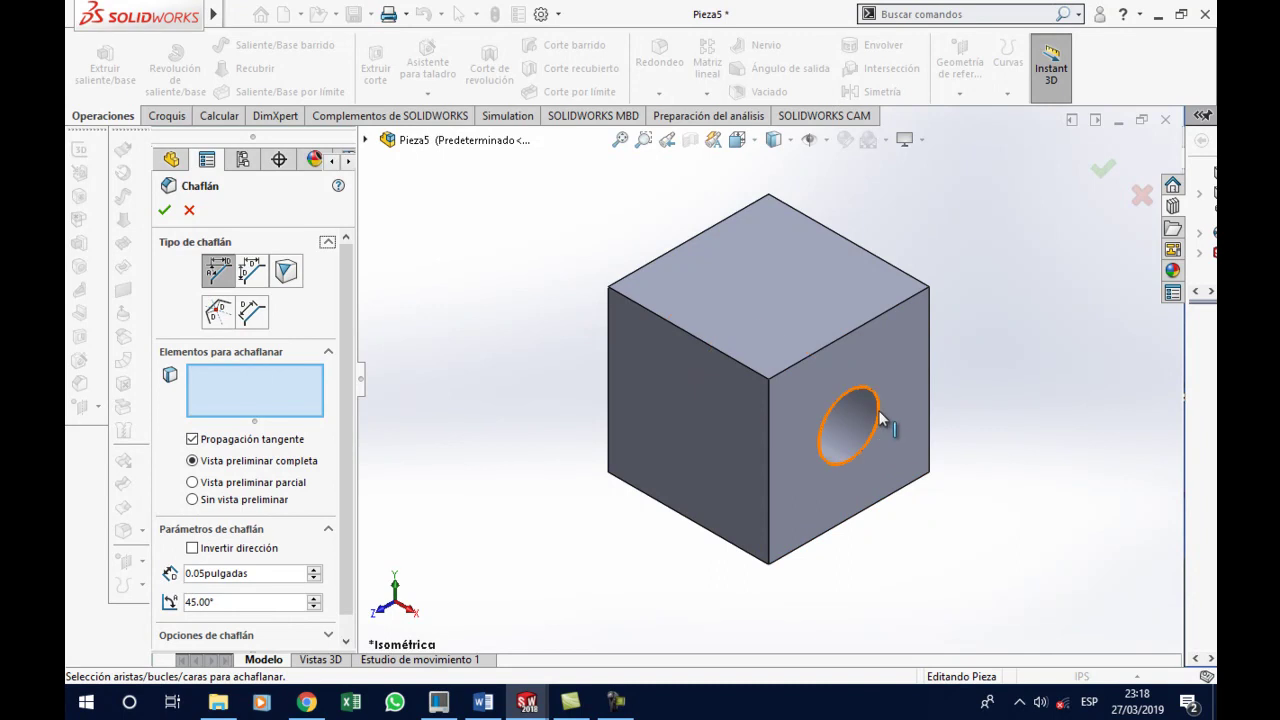
left_click(880, 418)
middle_click_drag(721, 507, 840, 608)
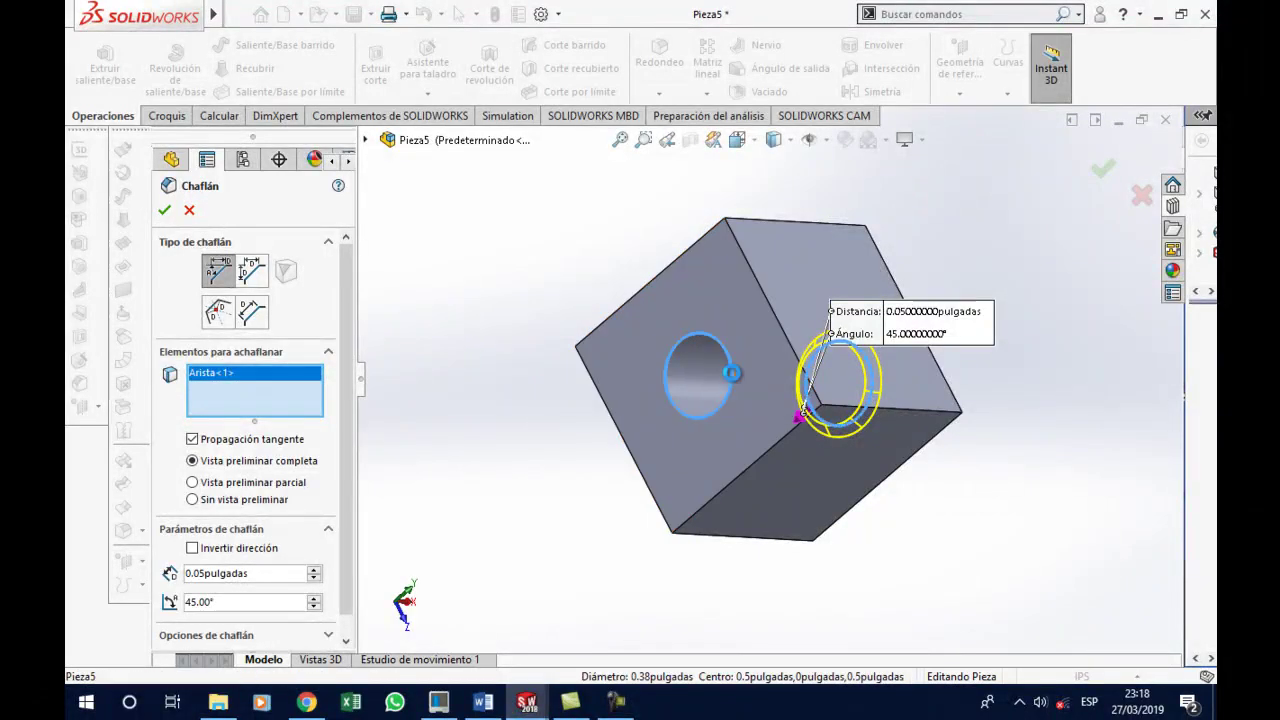
left_click(735, 402)
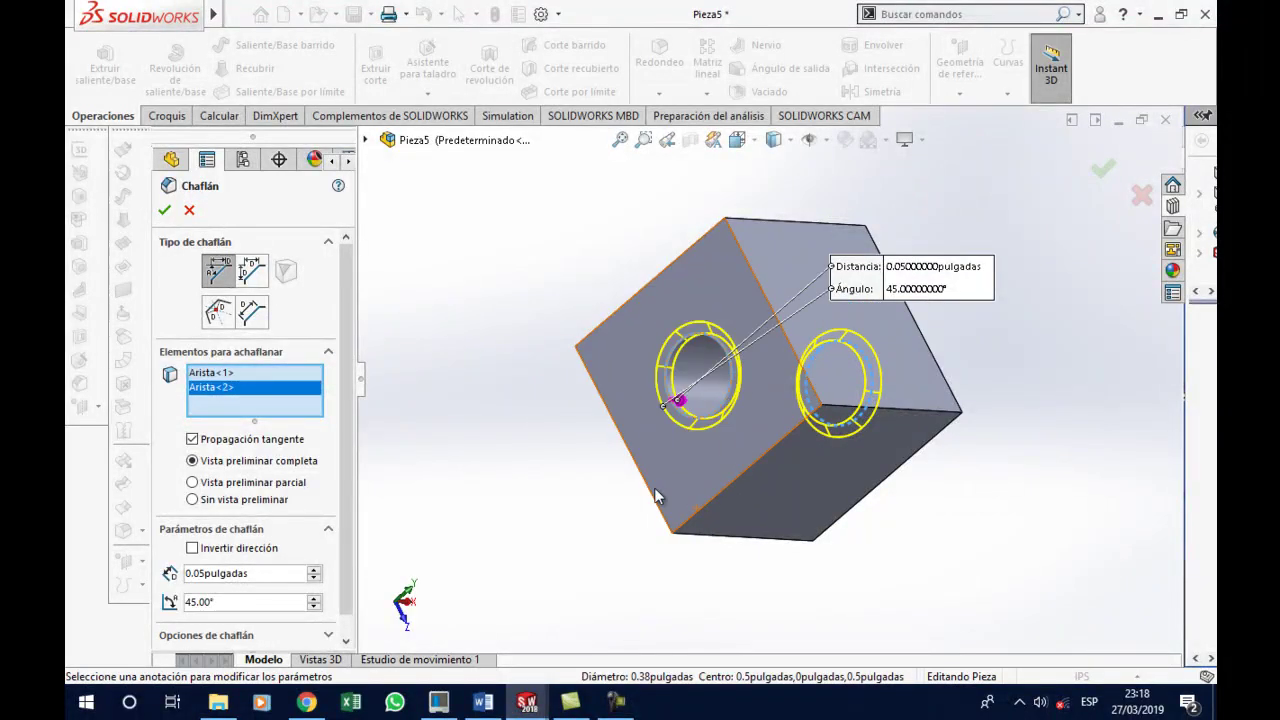
left_click(165, 211)
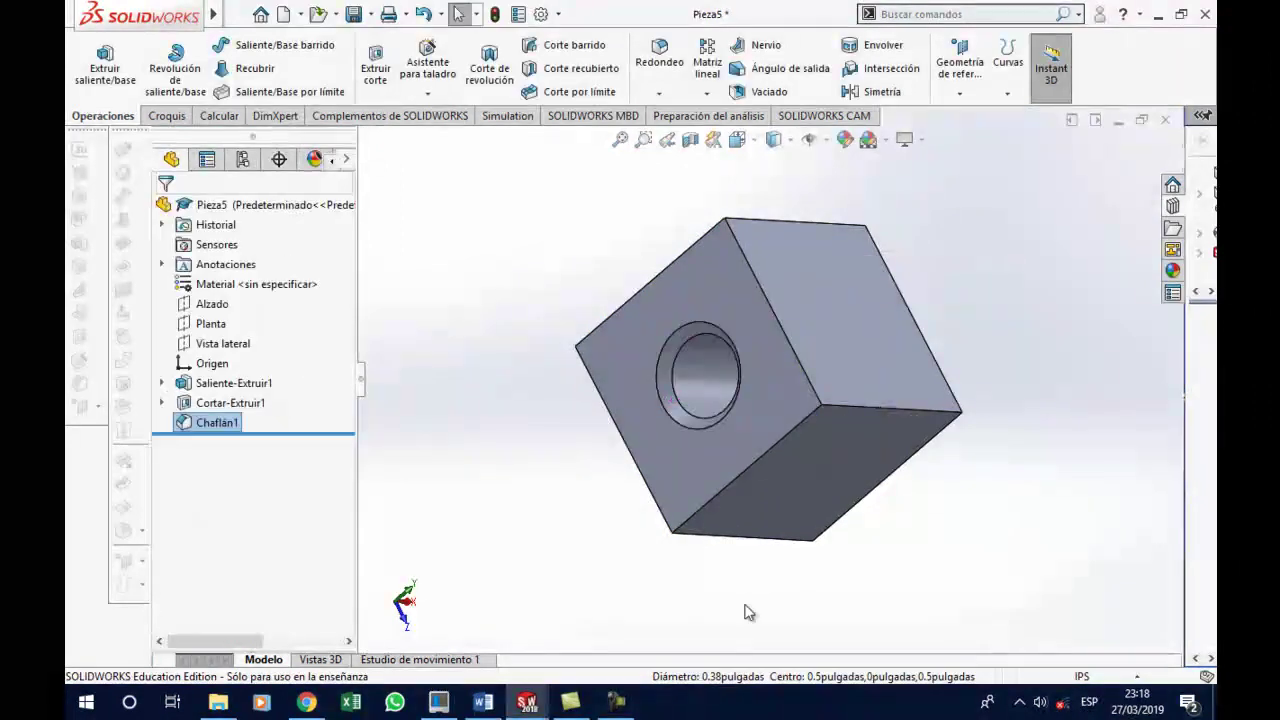
middle_click_drag(748, 608, 623, 480)
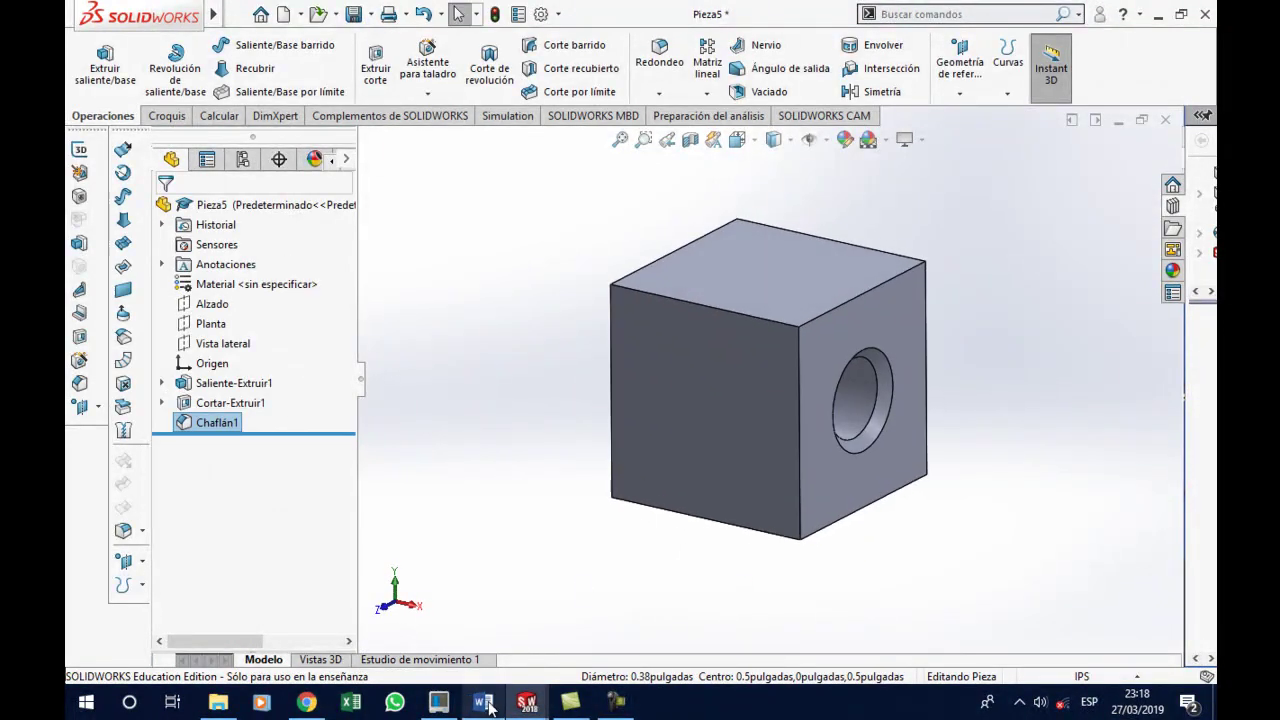
left_click(489, 706)
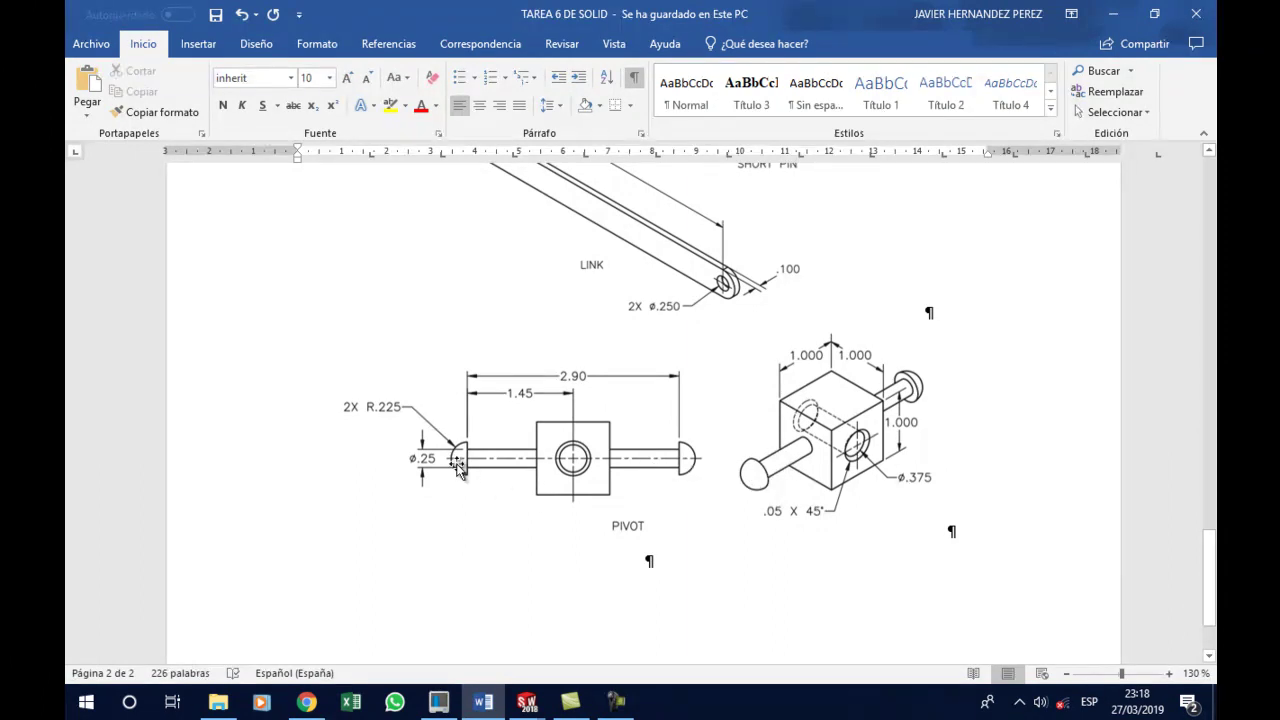
left_click(540, 706)
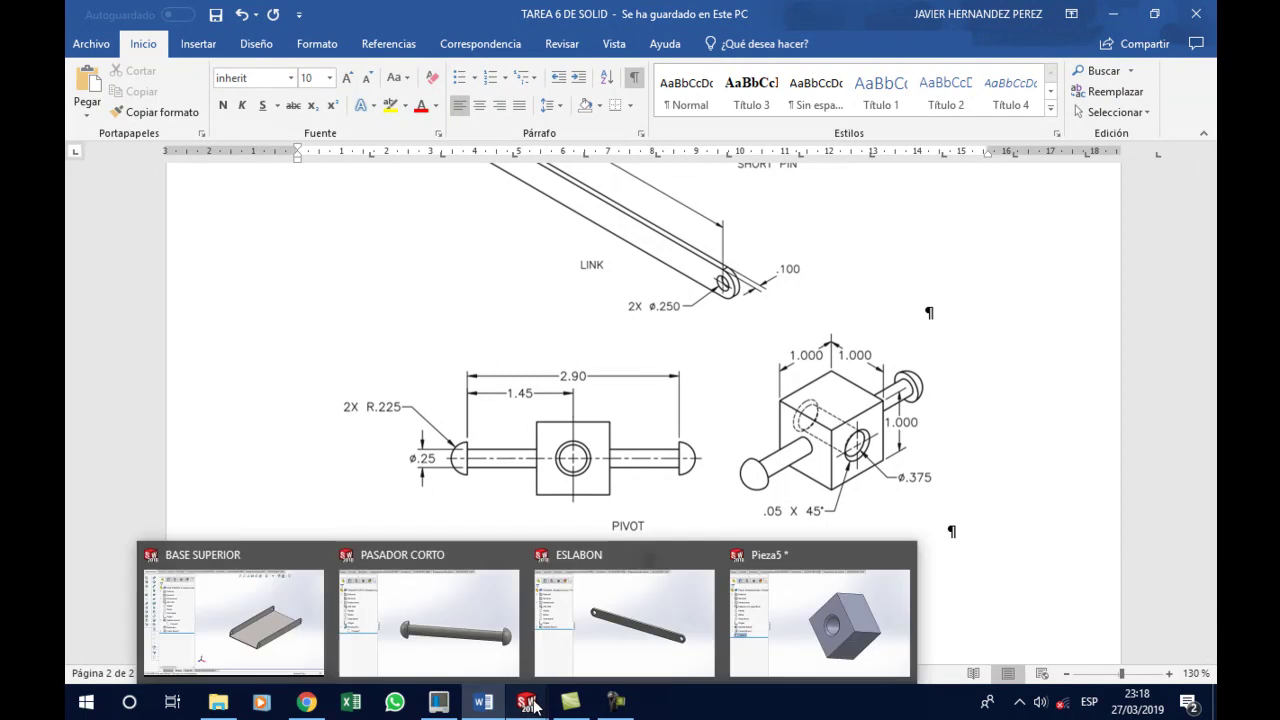
left_click(787, 631)
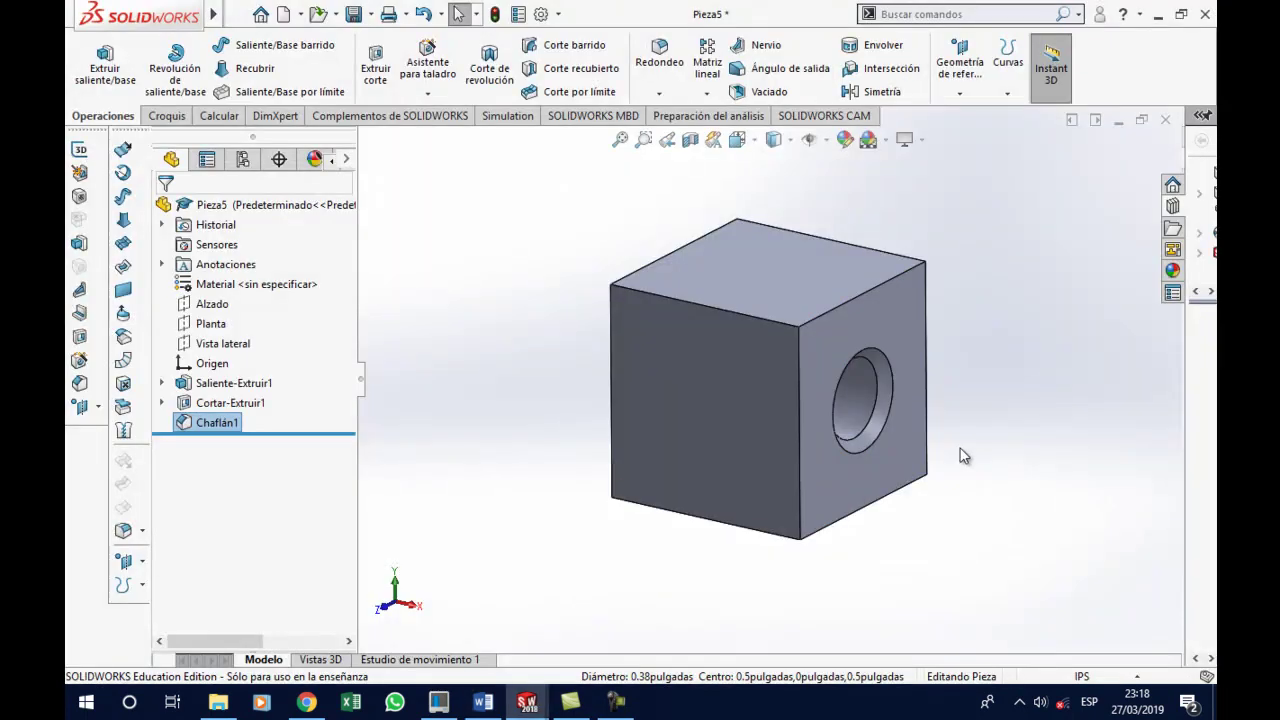
On Vista lateral, sketch a horizontal line leftward from the cube's left-edge midpoint
left_click(226, 345)
left_click(244, 306)
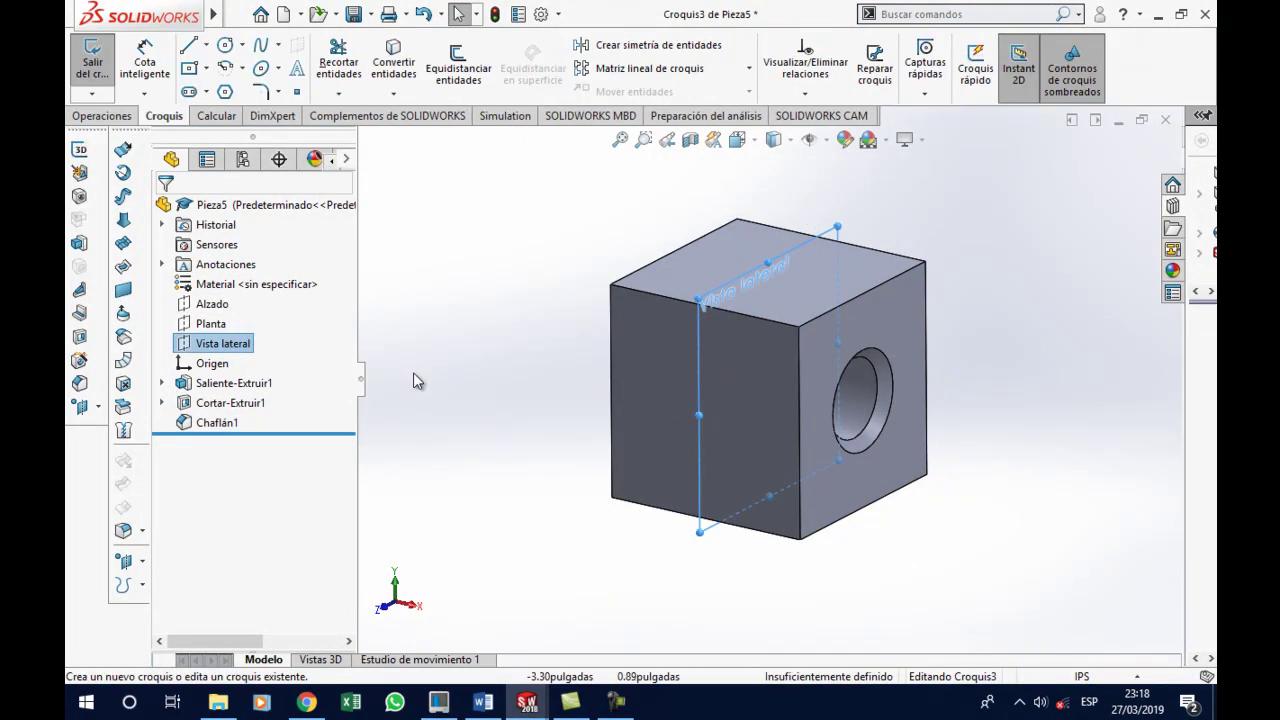
key("ctrl+8")
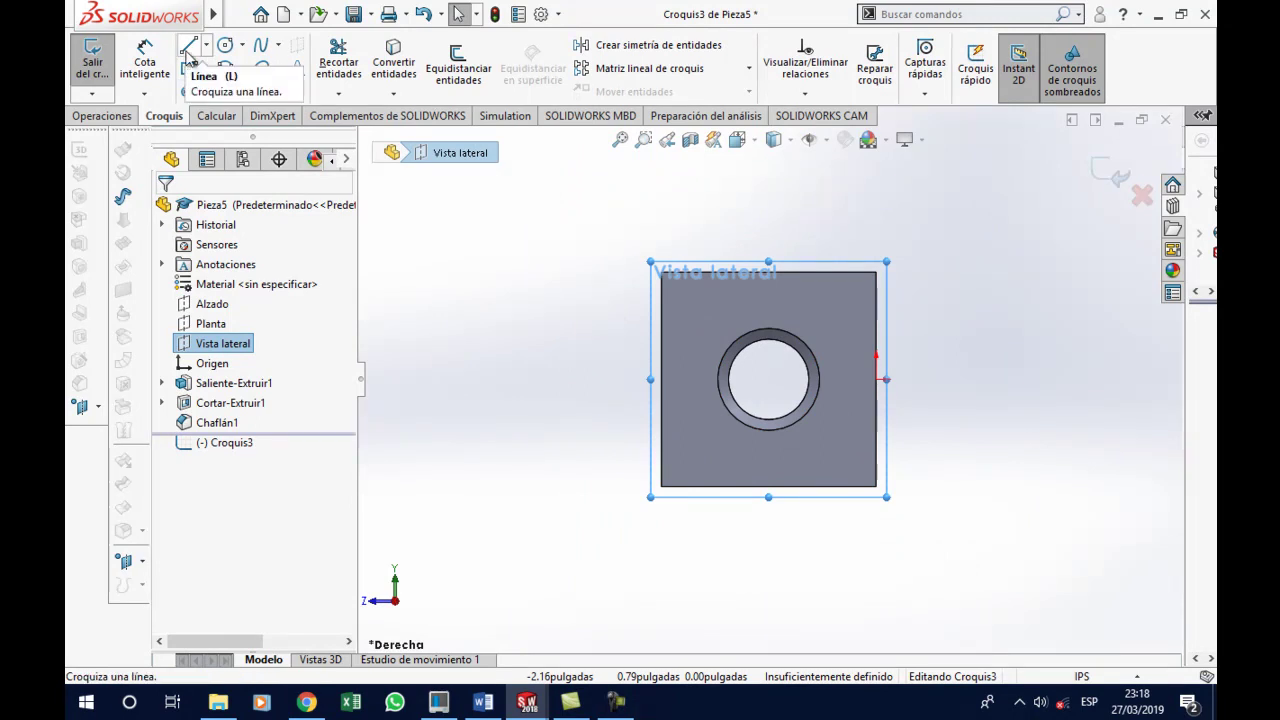
left_click(187, 48)
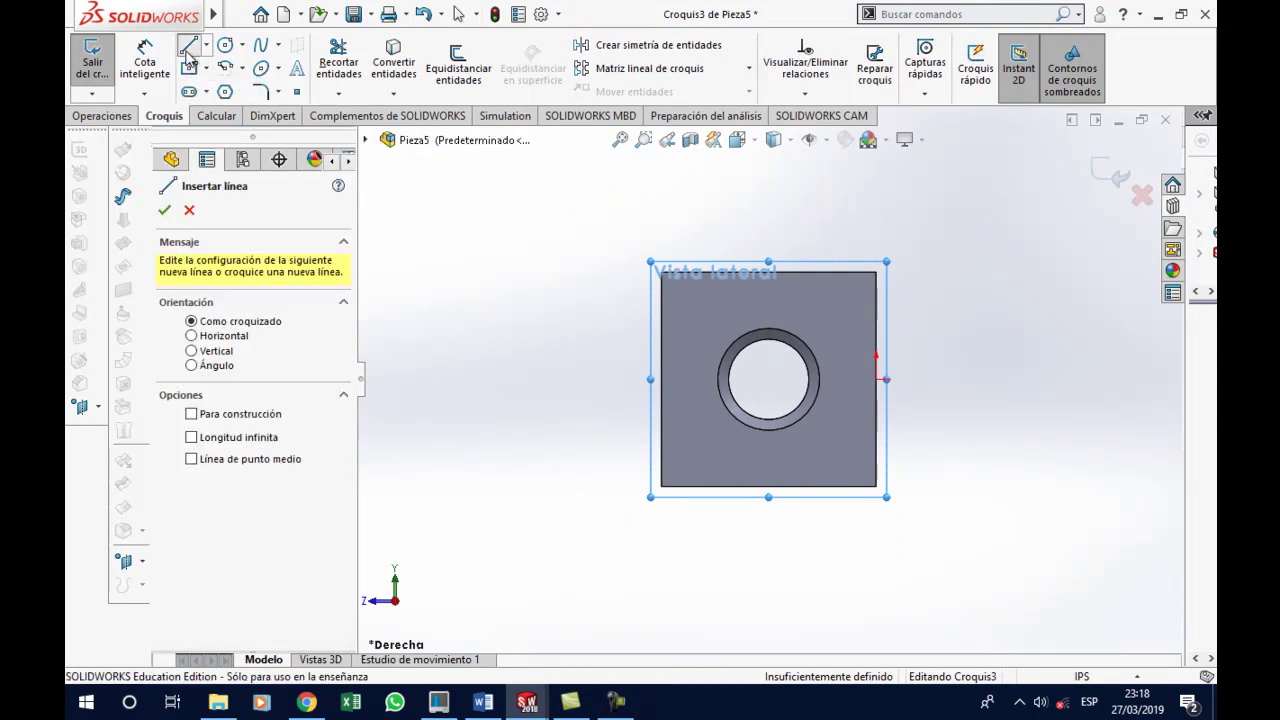
left_click(661, 379)
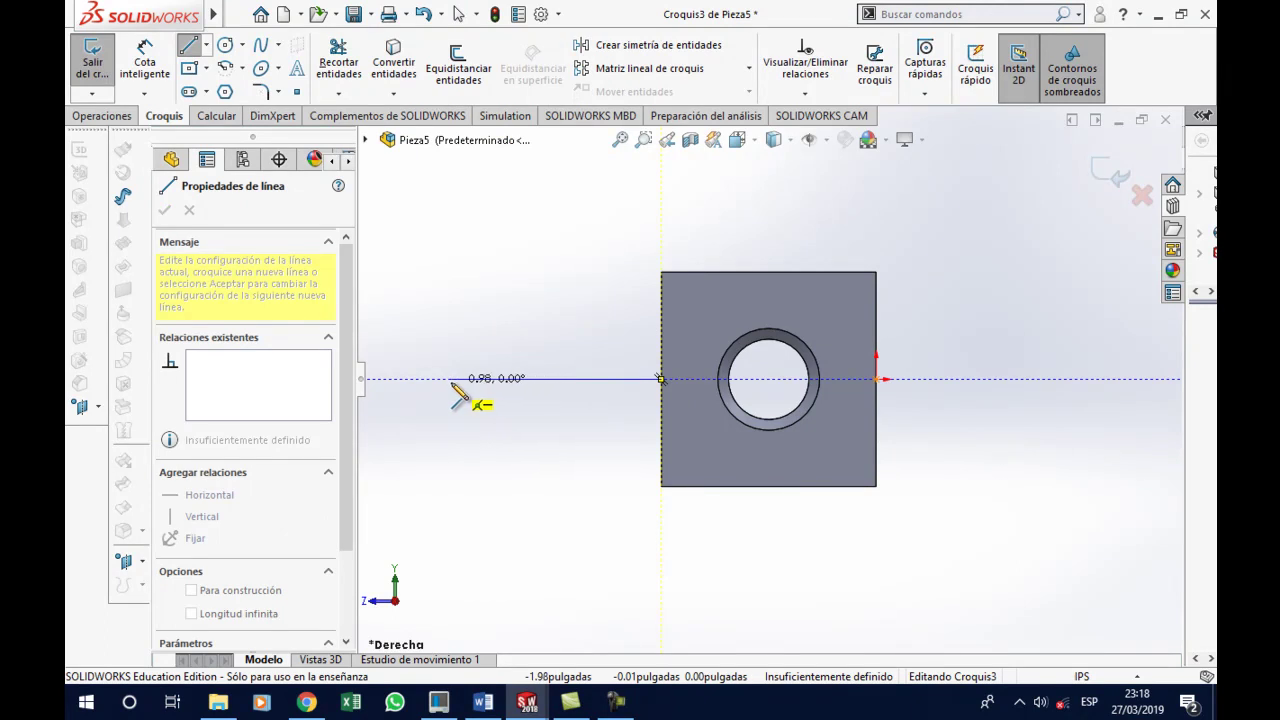
double_click(451, 380)
key("Escape")
key("Escape")
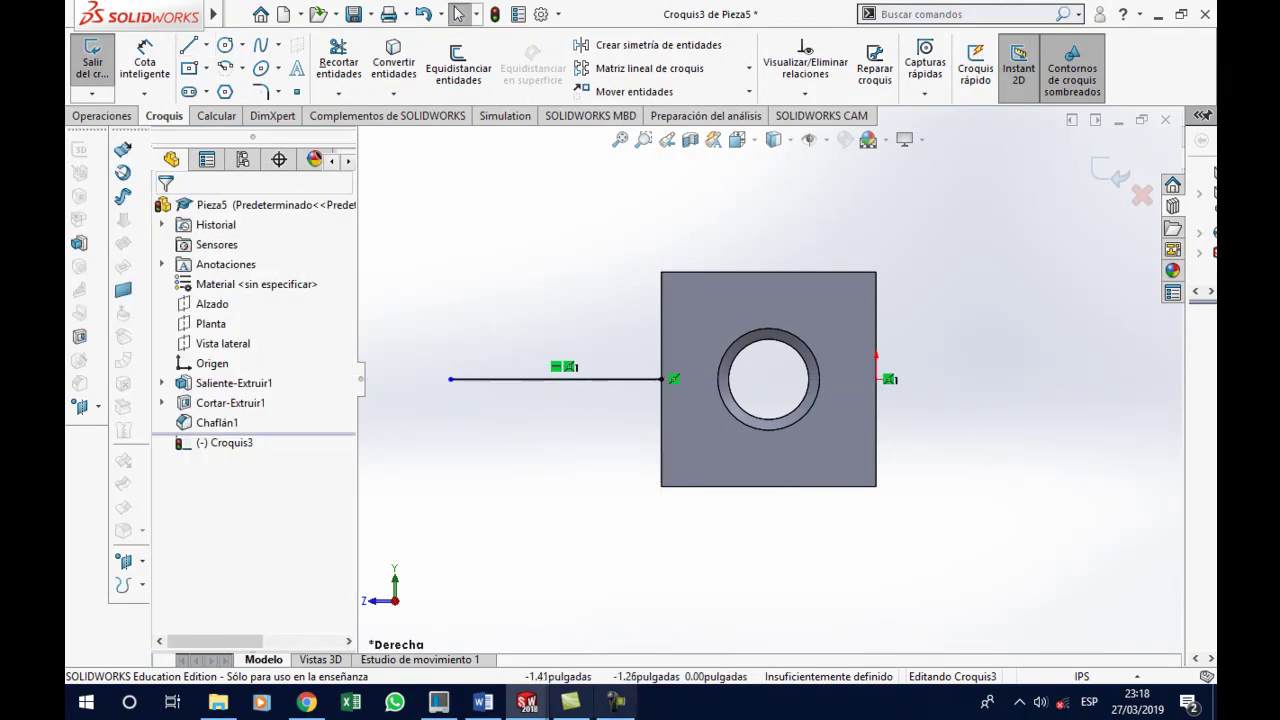
left_click(484, 706)
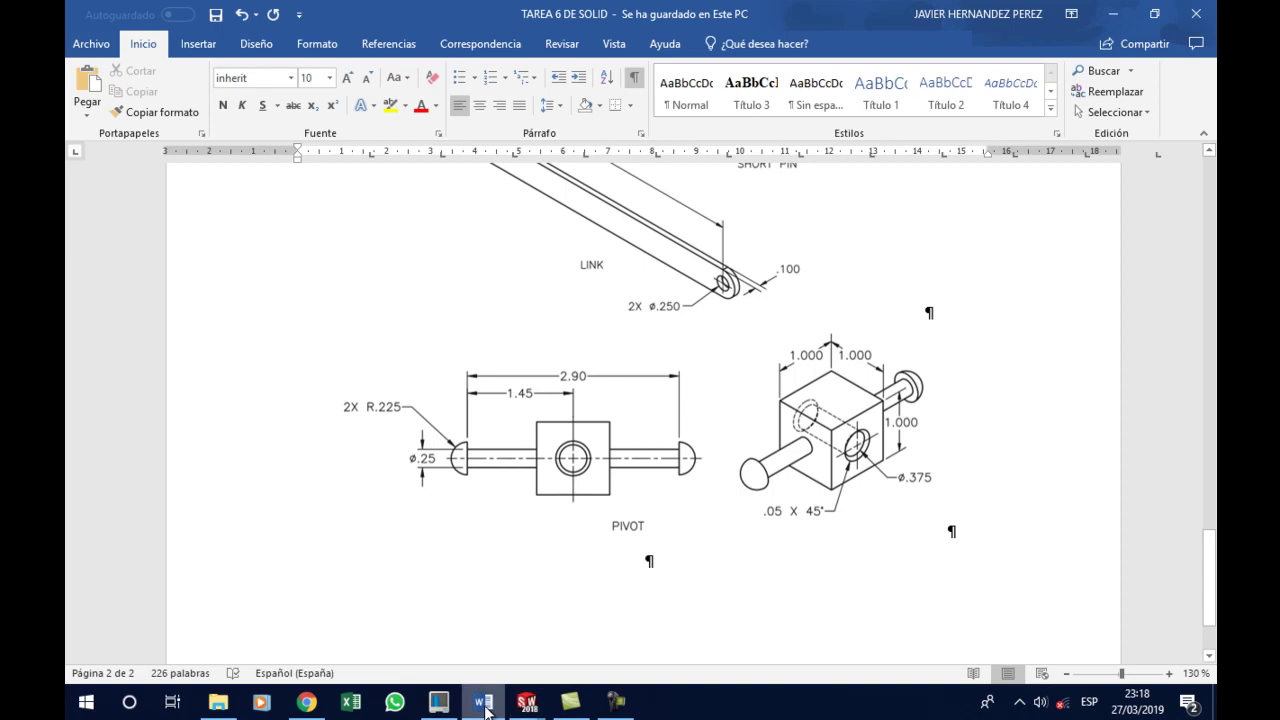
left_click(484, 706)
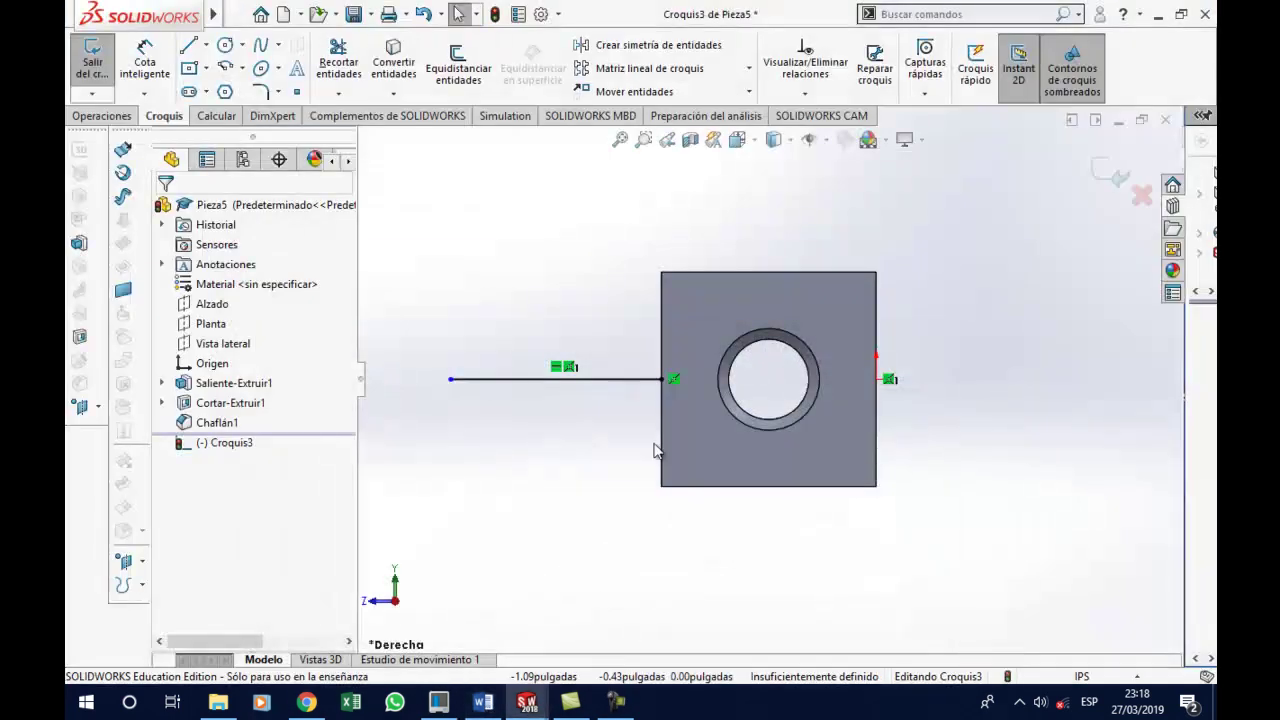
left_click(165, 60)
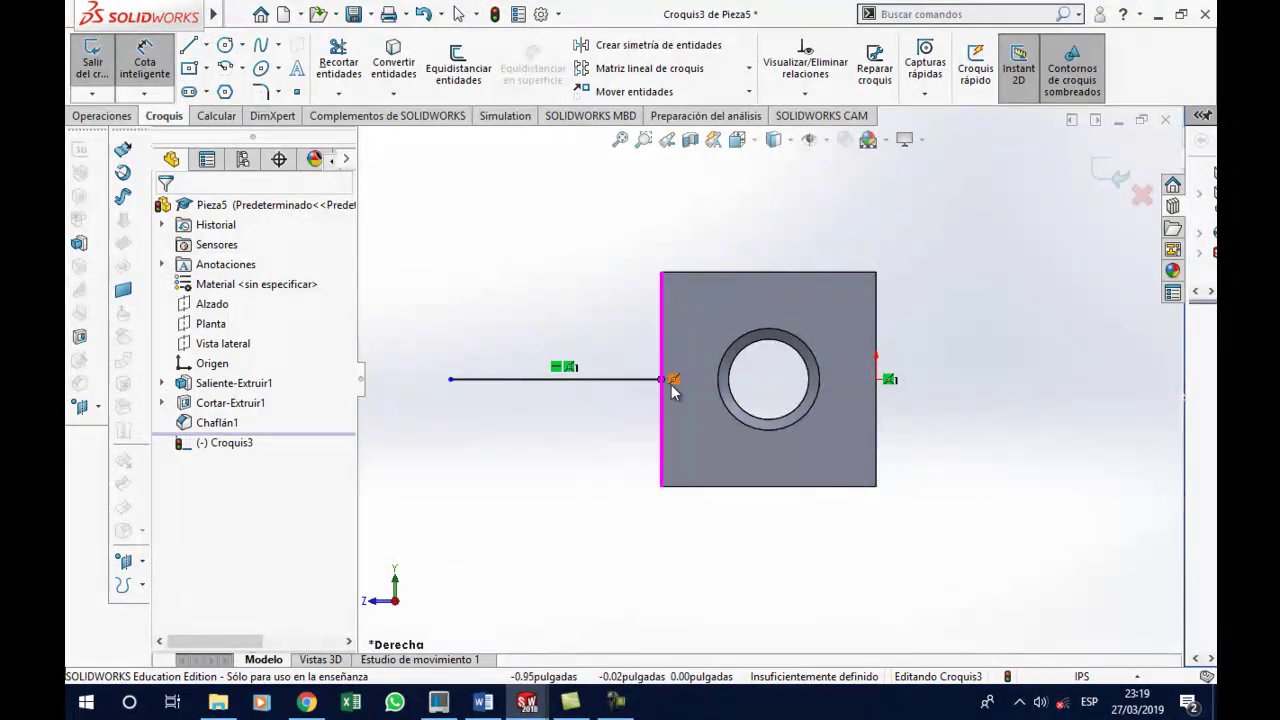
Dimension the horizontal sketch line's length, entering 1.45-.5, then check the Word drawing
left_click(567, 390)
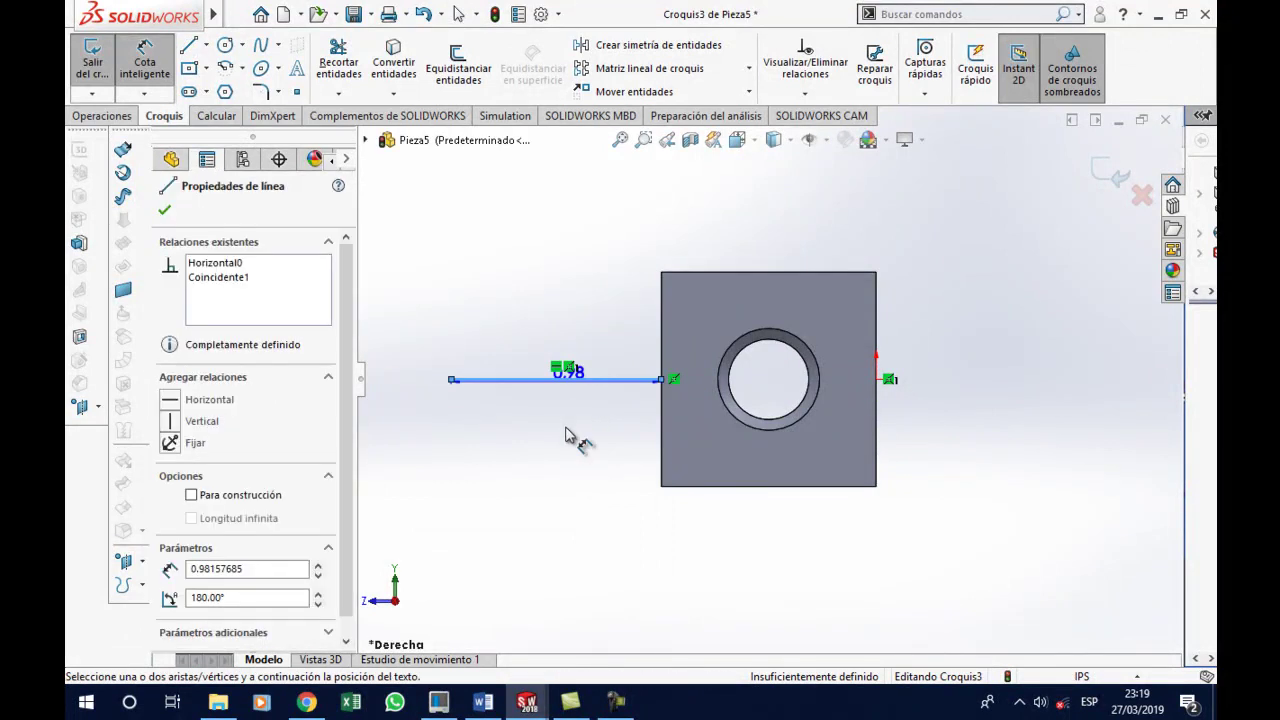
left_click(565, 452)
type("1.45-.5")
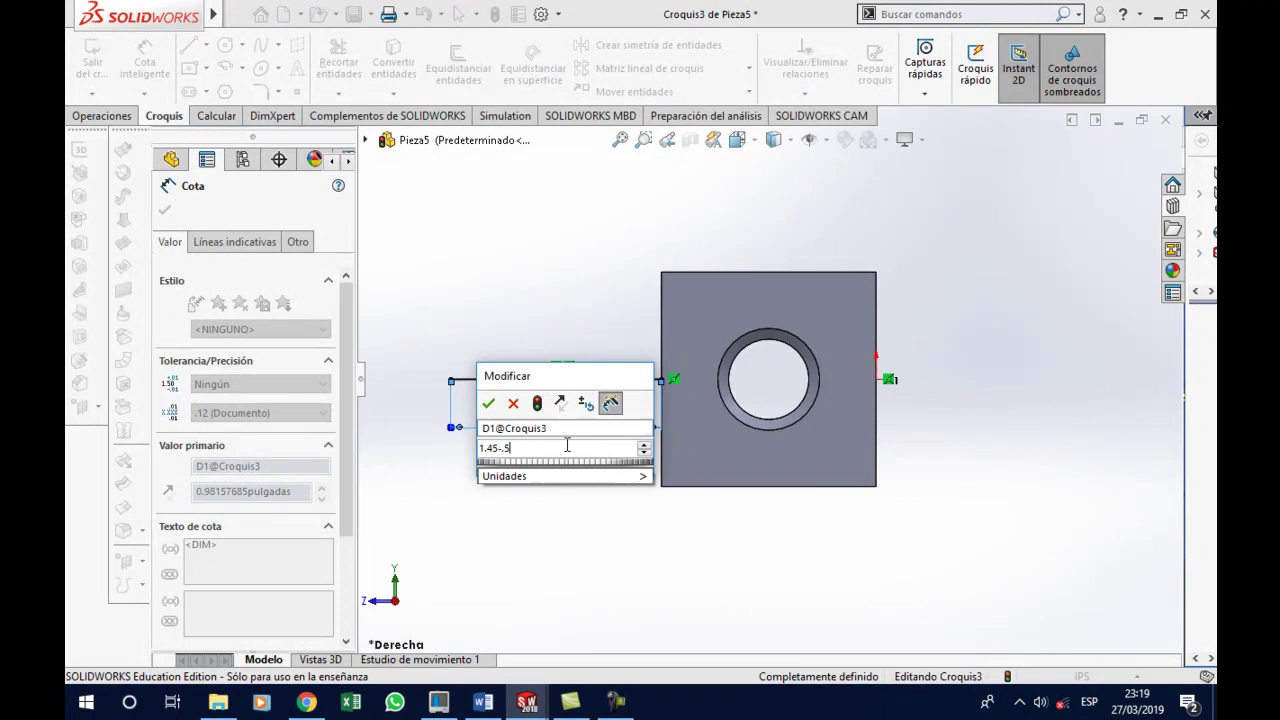
key("Return")
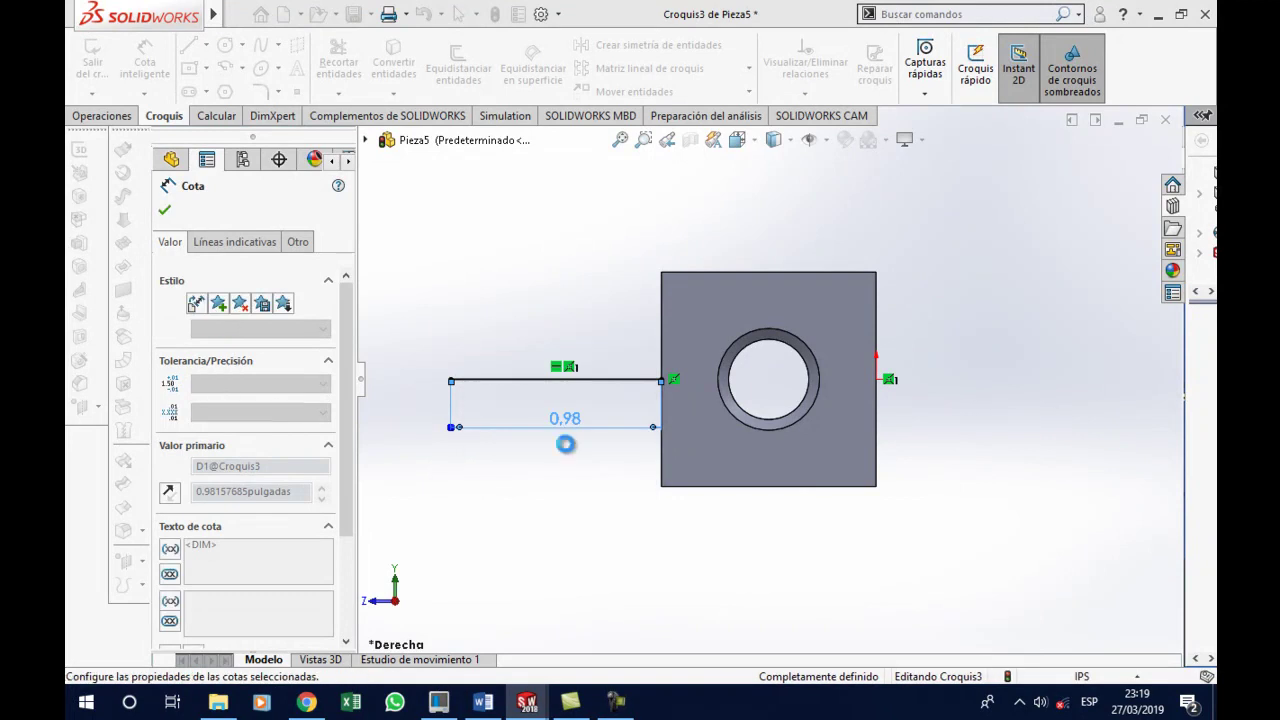
left_click(580, 488)
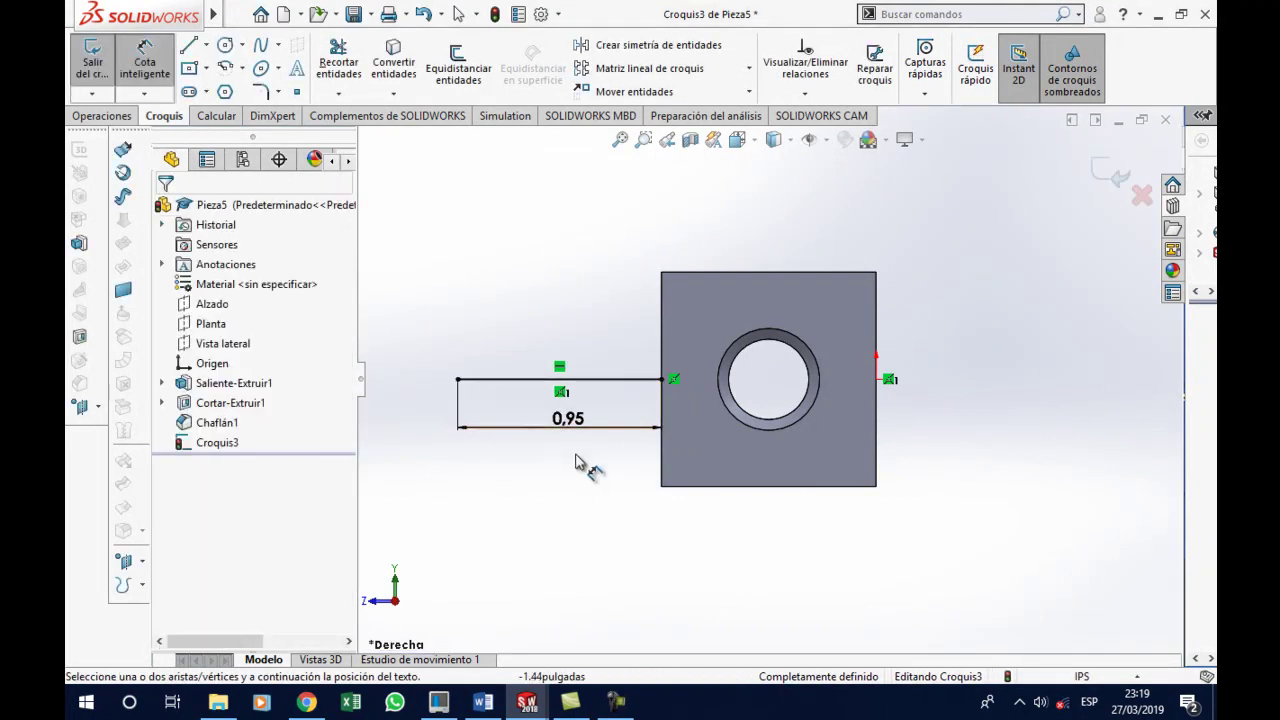
left_click(481, 380)
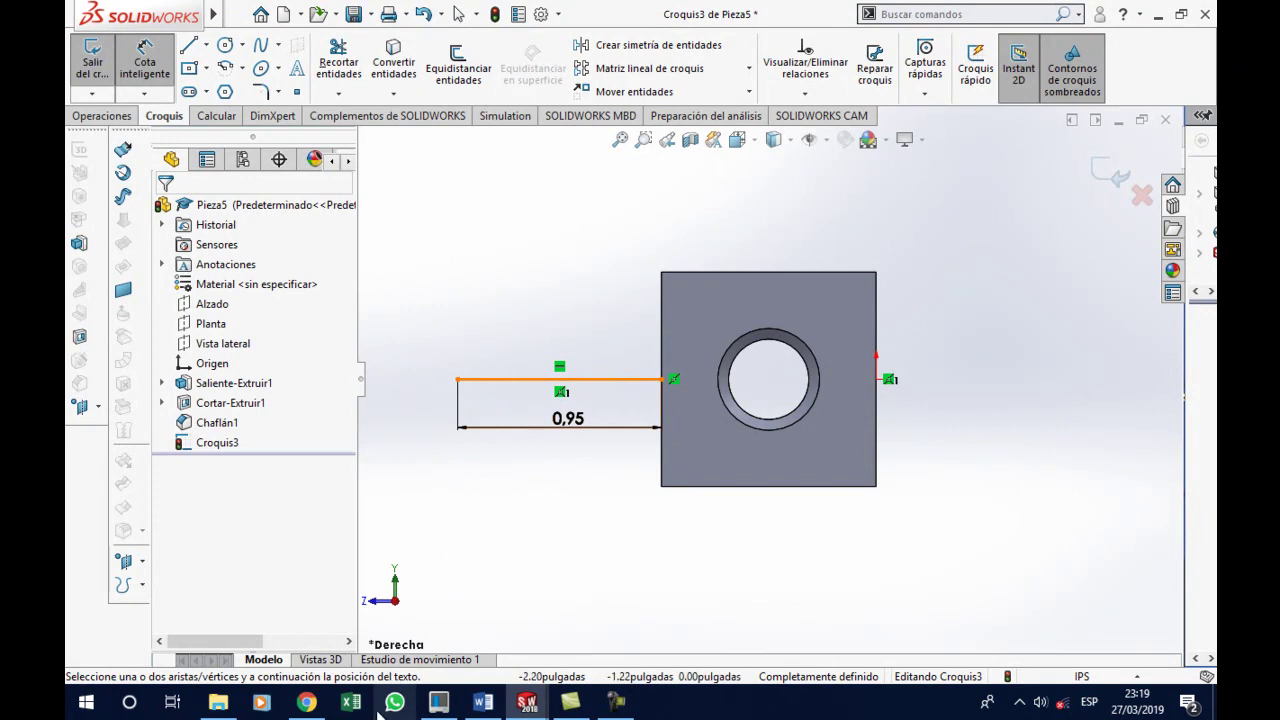
left_click(482, 702)
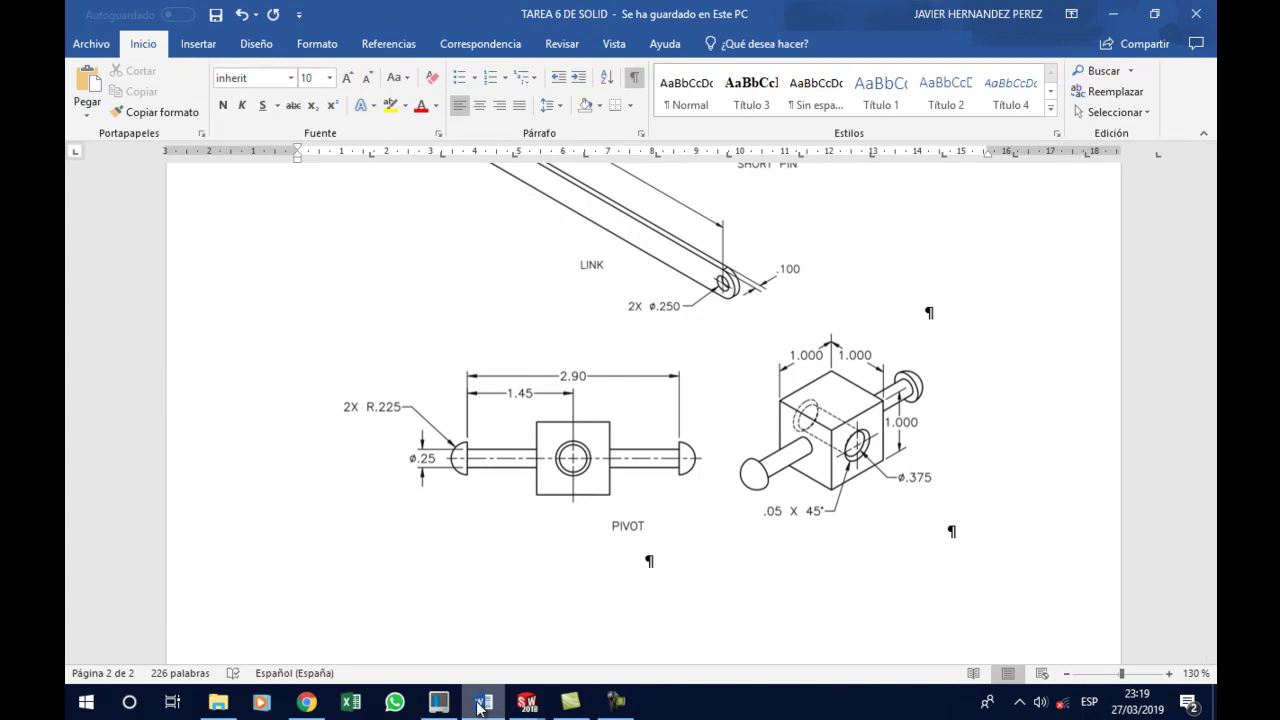
Draw a circle on the line's left end and dimension its diameter as .225*2 (0.45 in)
left_click(482, 702)
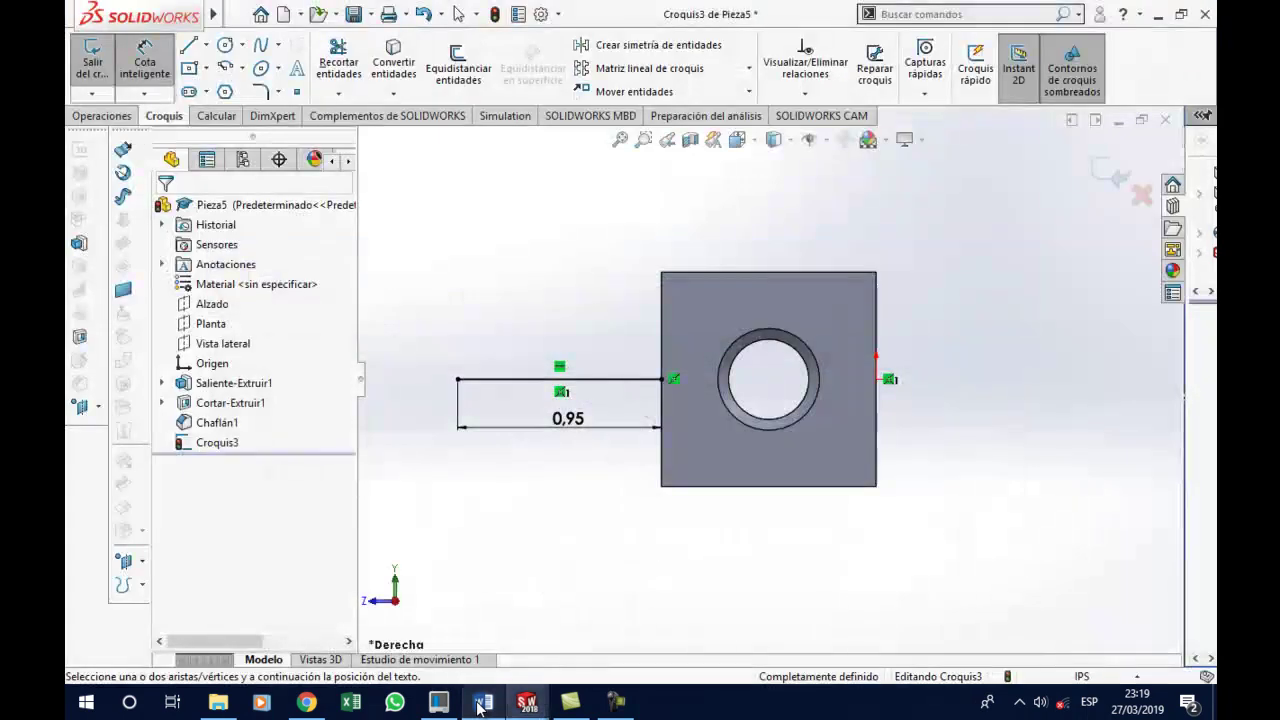
left_click(225, 45)
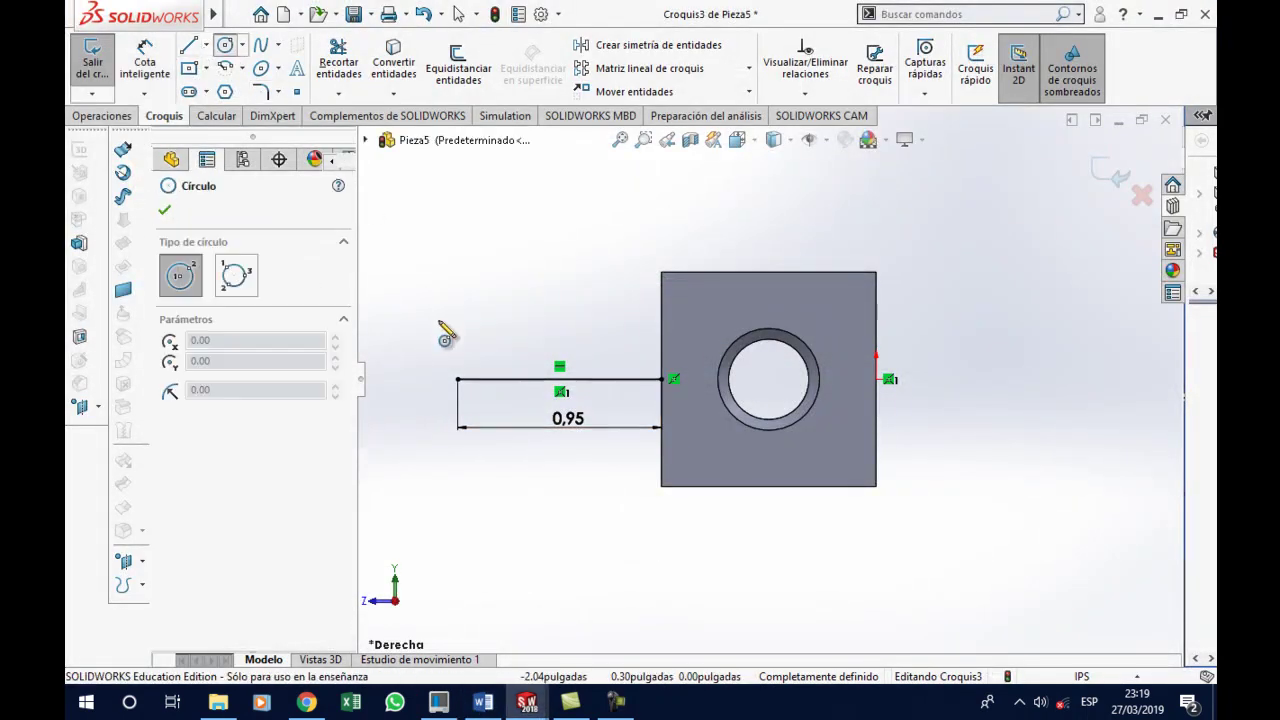
left_click(457, 379)
left_click(447, 335)
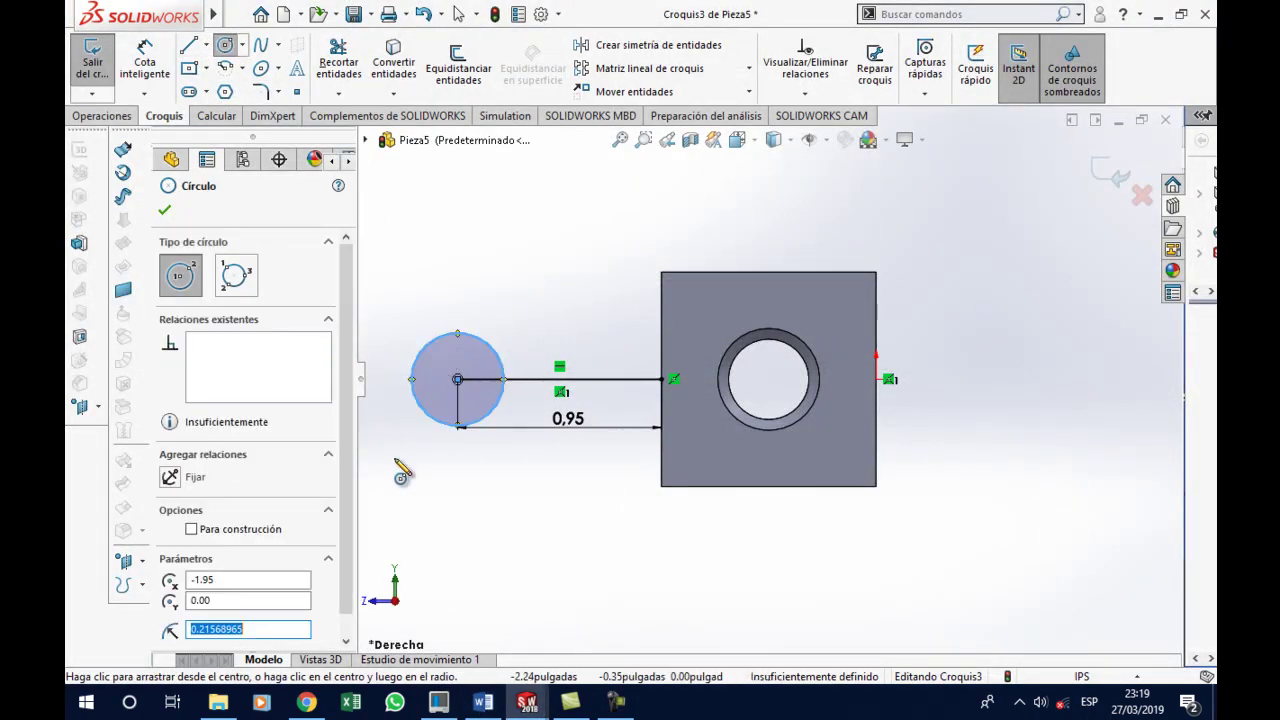
left_click(145, 97)
left_click(491, 349)
left_click(508, 290)
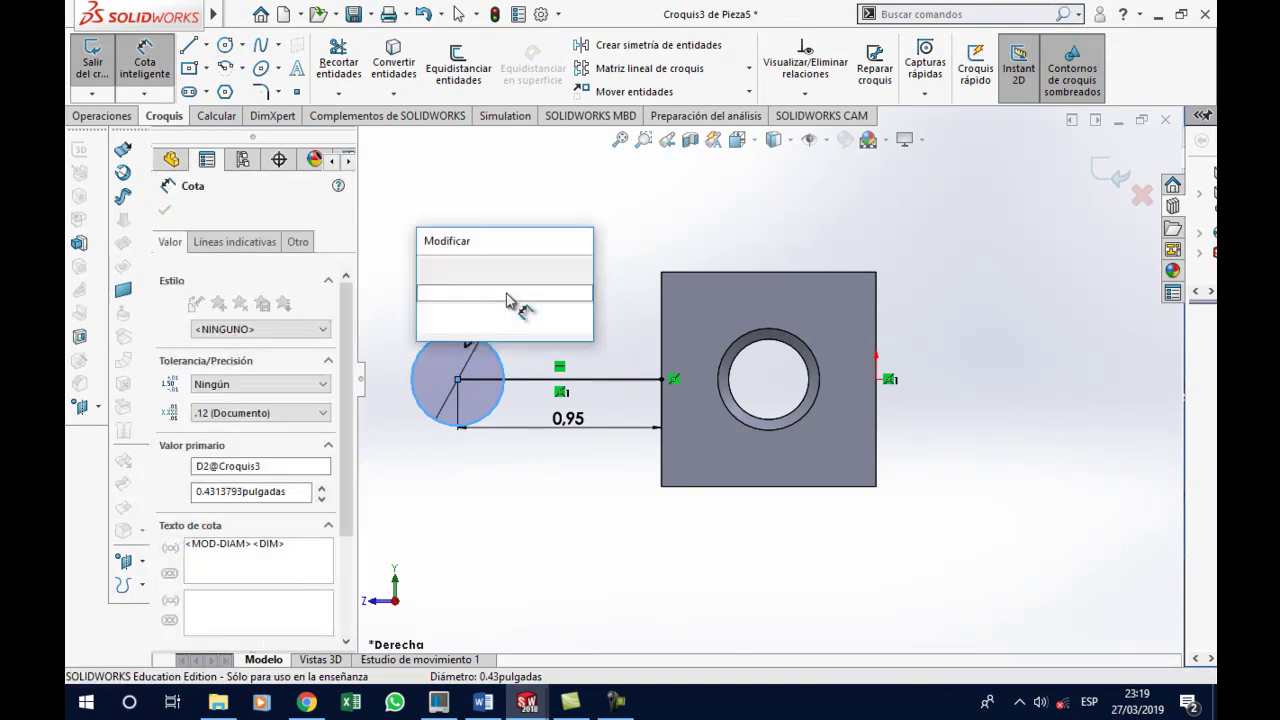
type(".225*2")
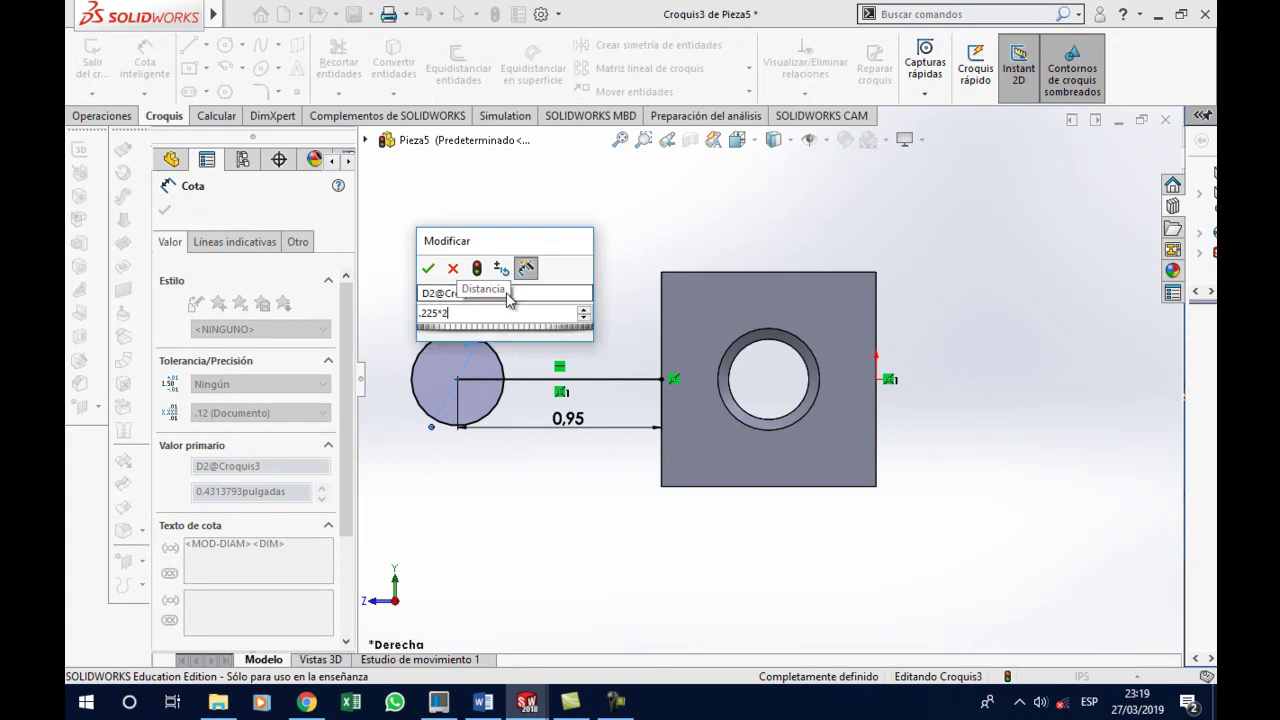
key("Return")
key("Escape")
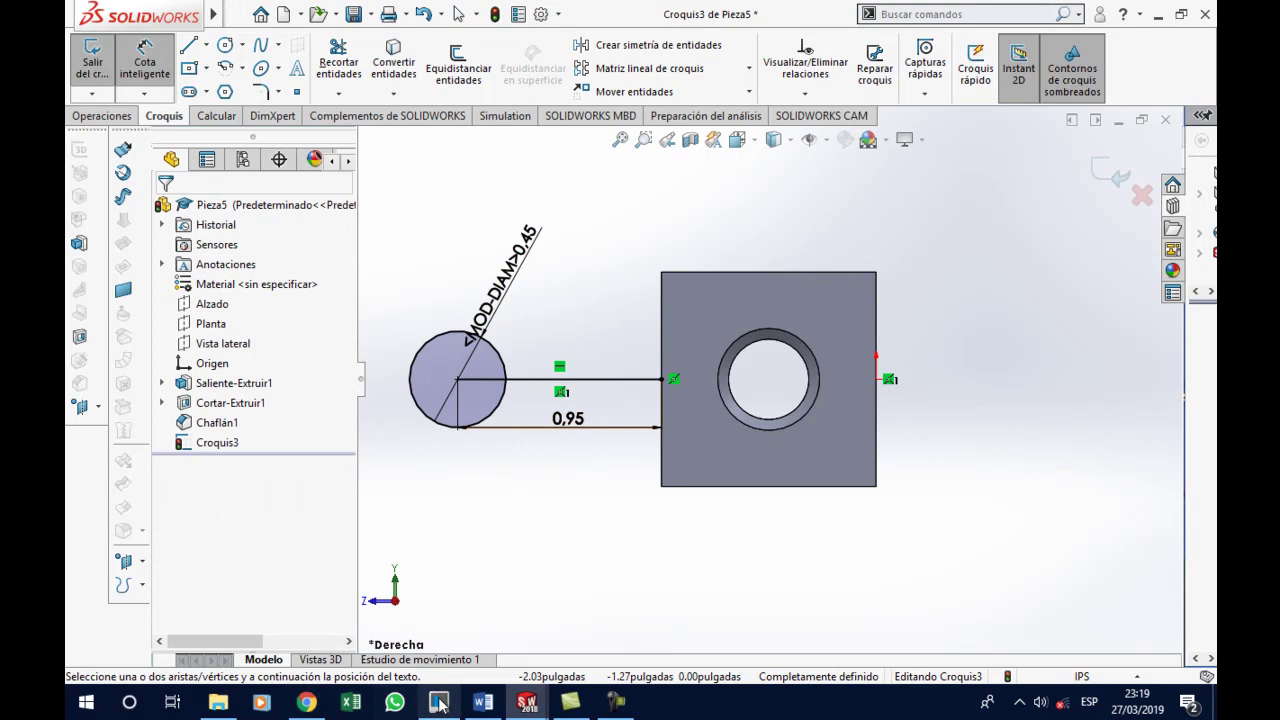
left_click(483, 702)
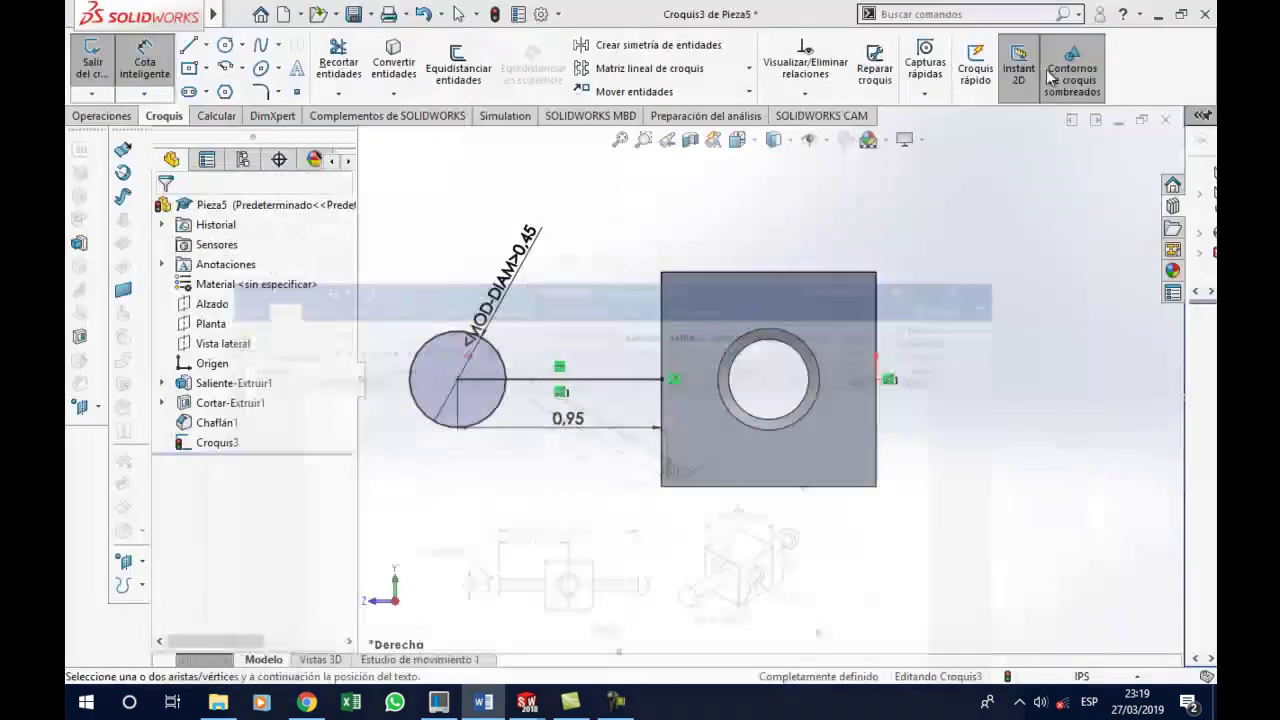
Draw a vertical line up the circle, an upper horizontal line to the block, and a vertical closure
left_click(1112, 14)
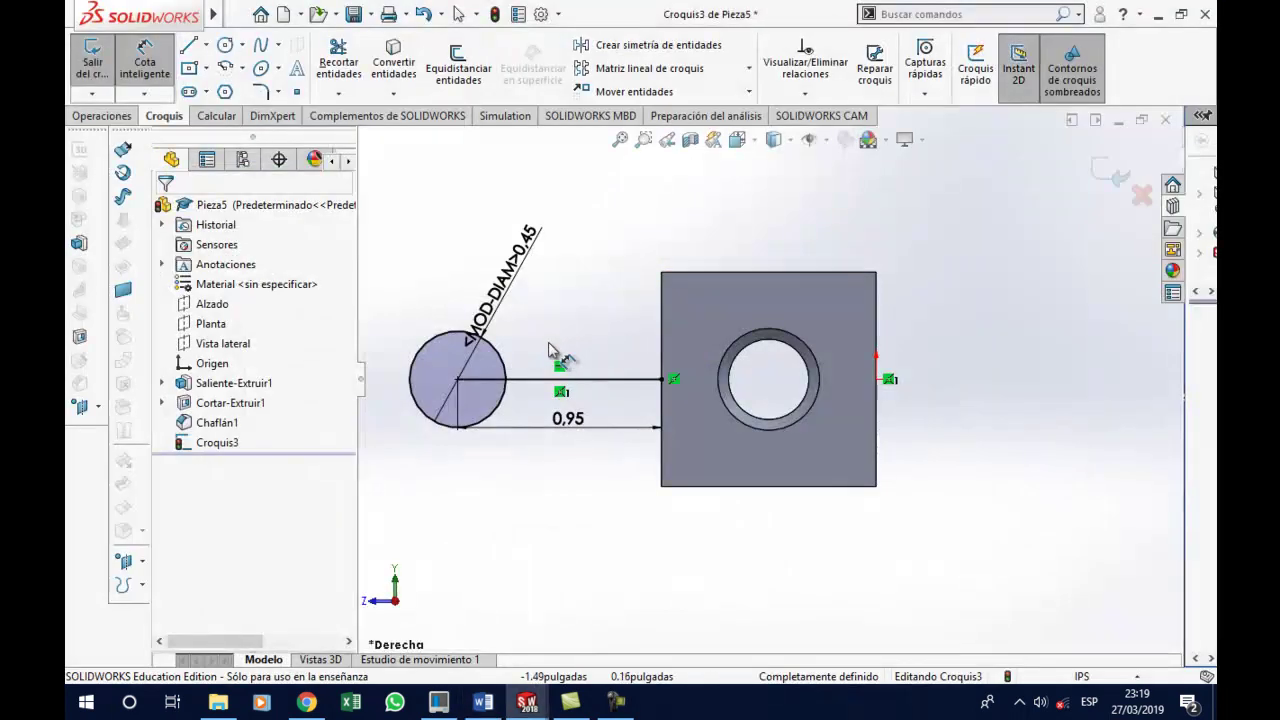
left_click(190, 48)
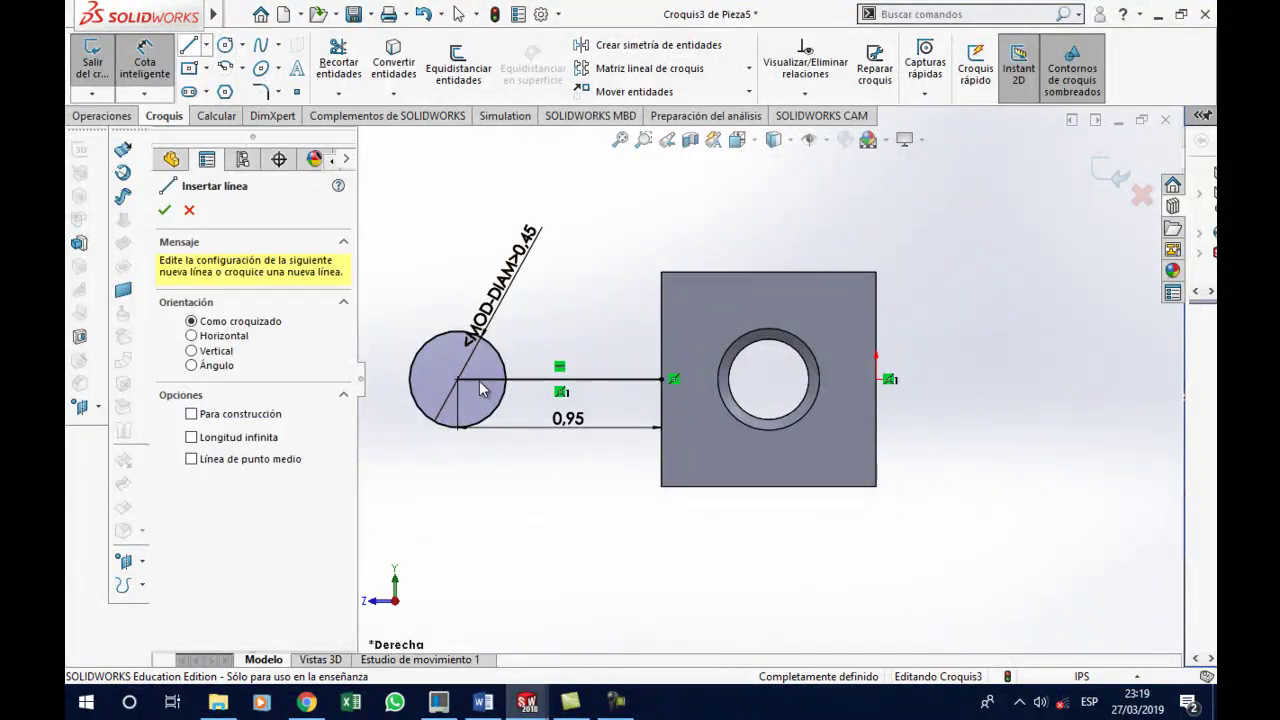
left_click(457, 380)
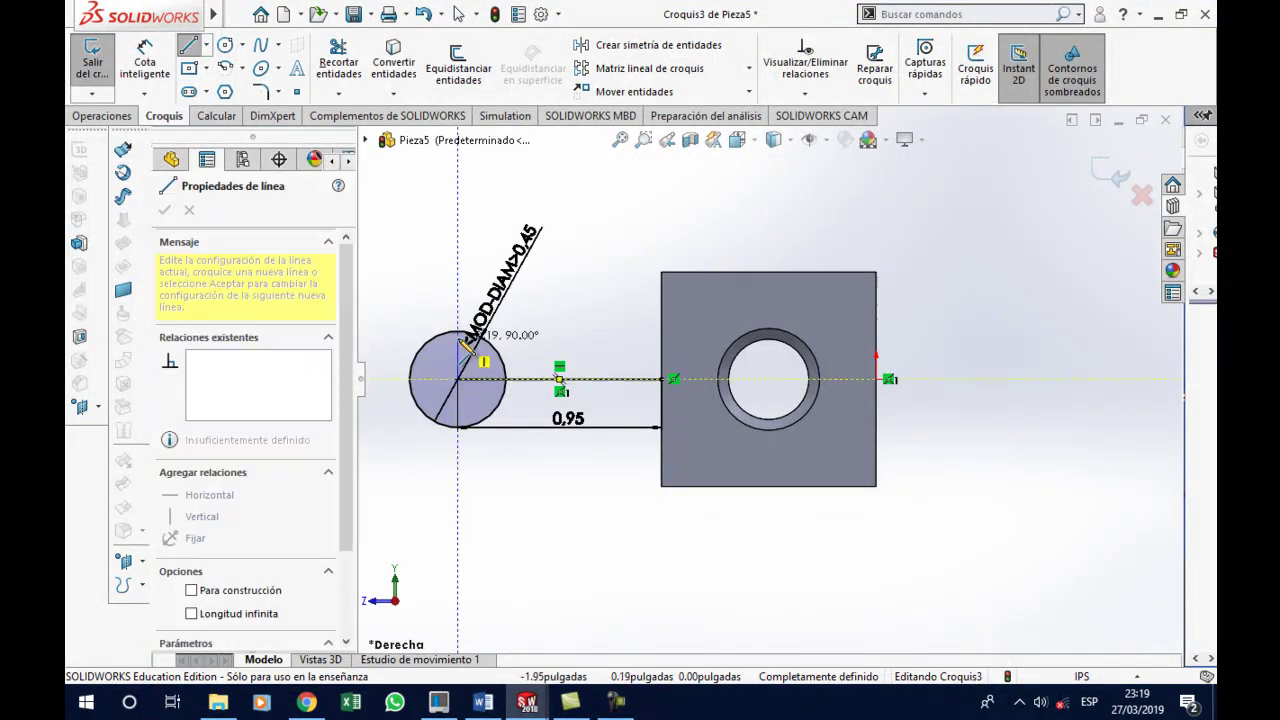
left_click(459, 332)
key("Escape")
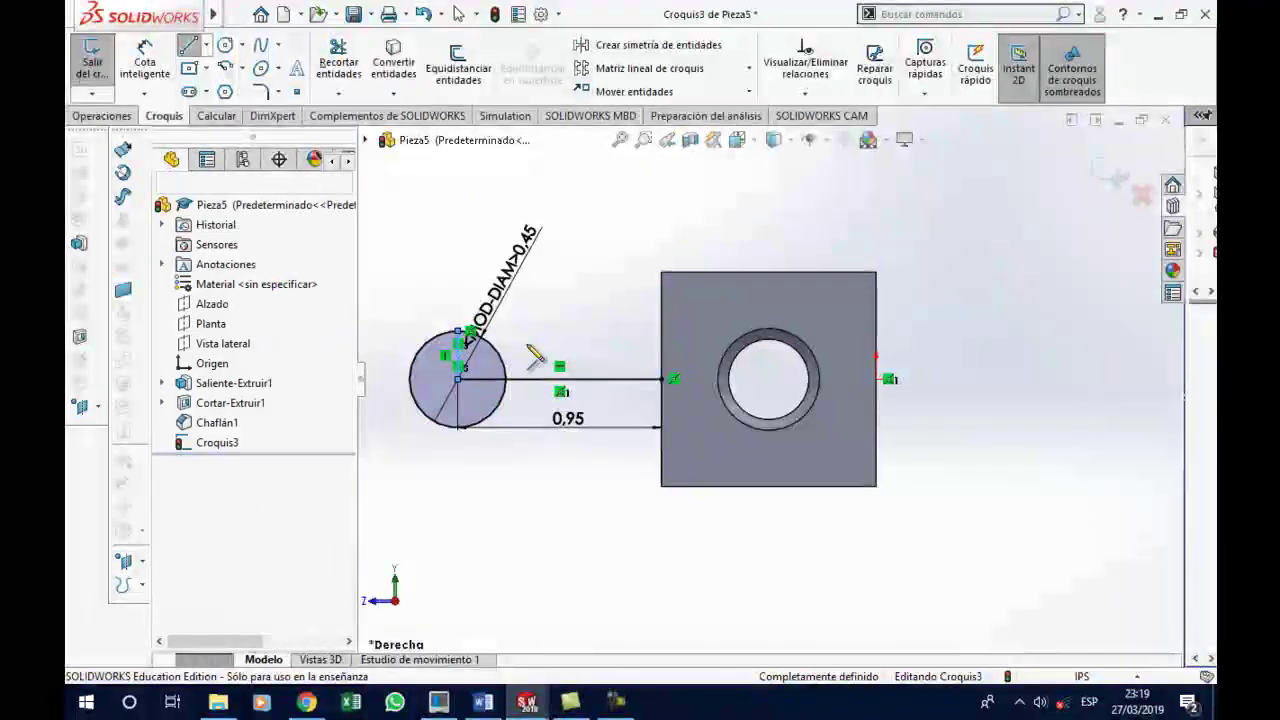
left_click(189, 52)
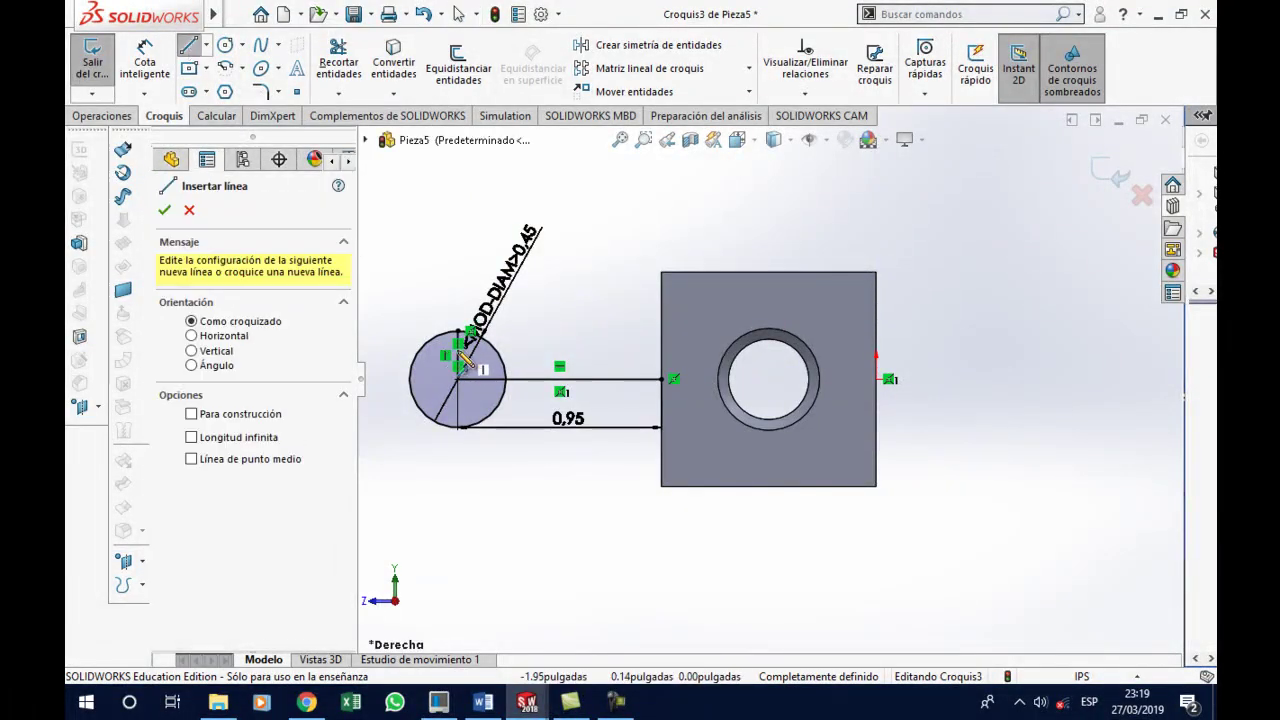
left_click(460, 334)
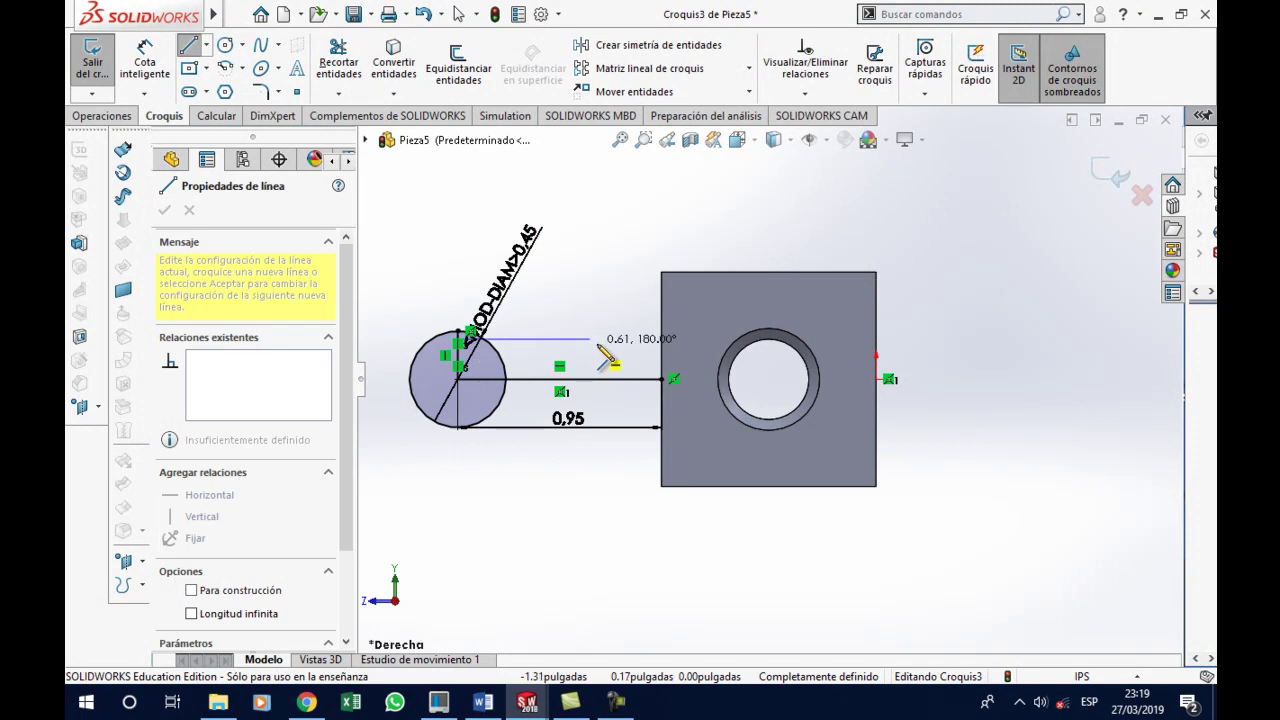
left_click(663, 341)
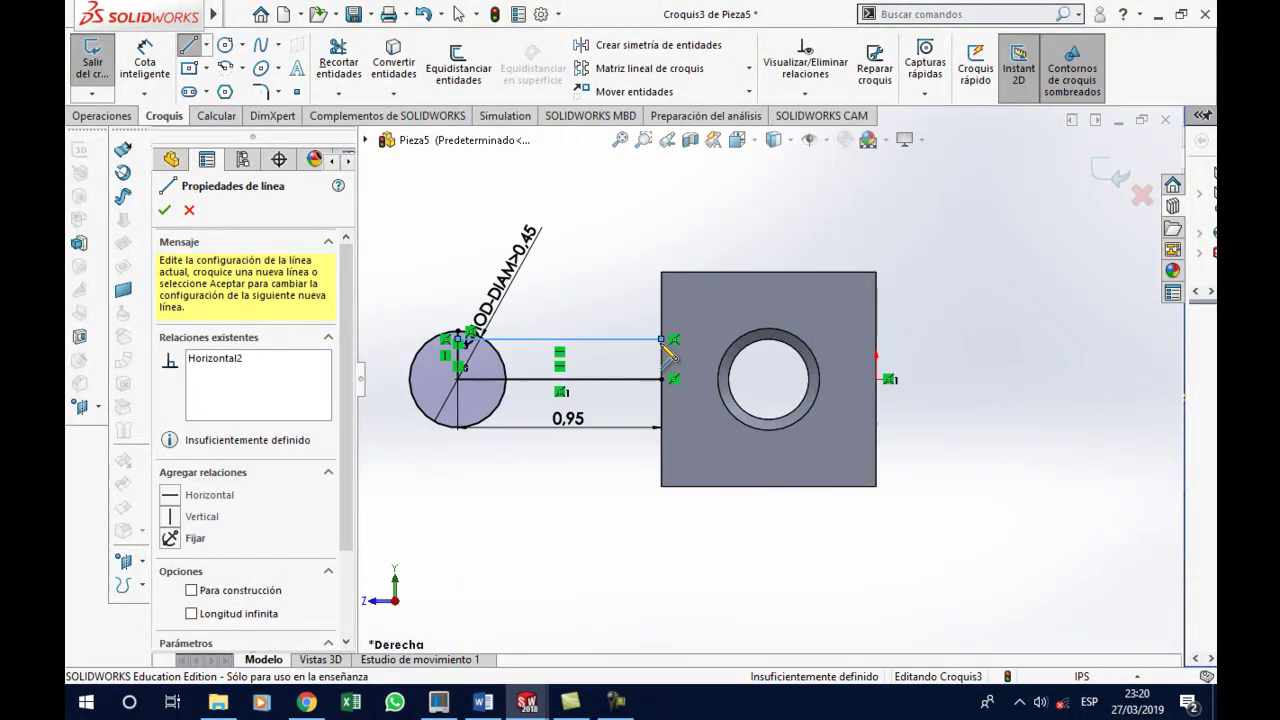
key("Escape")
key("Escape")
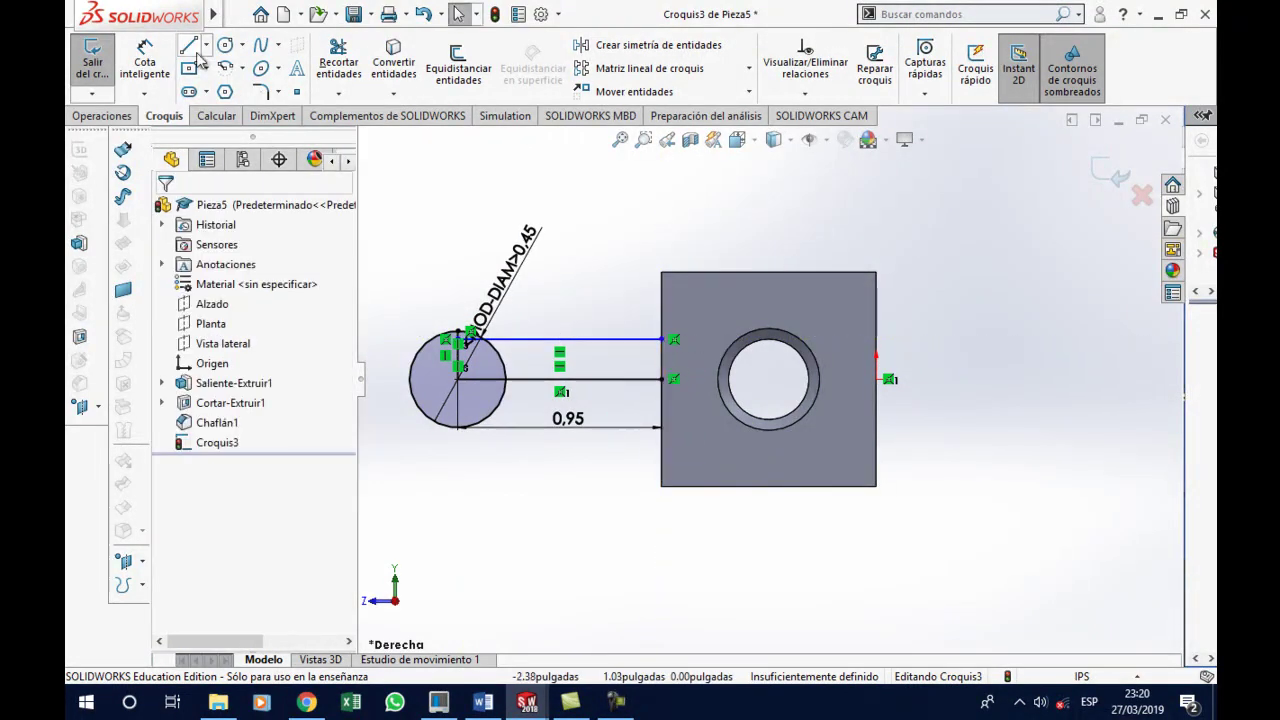
left_click(663, 340)
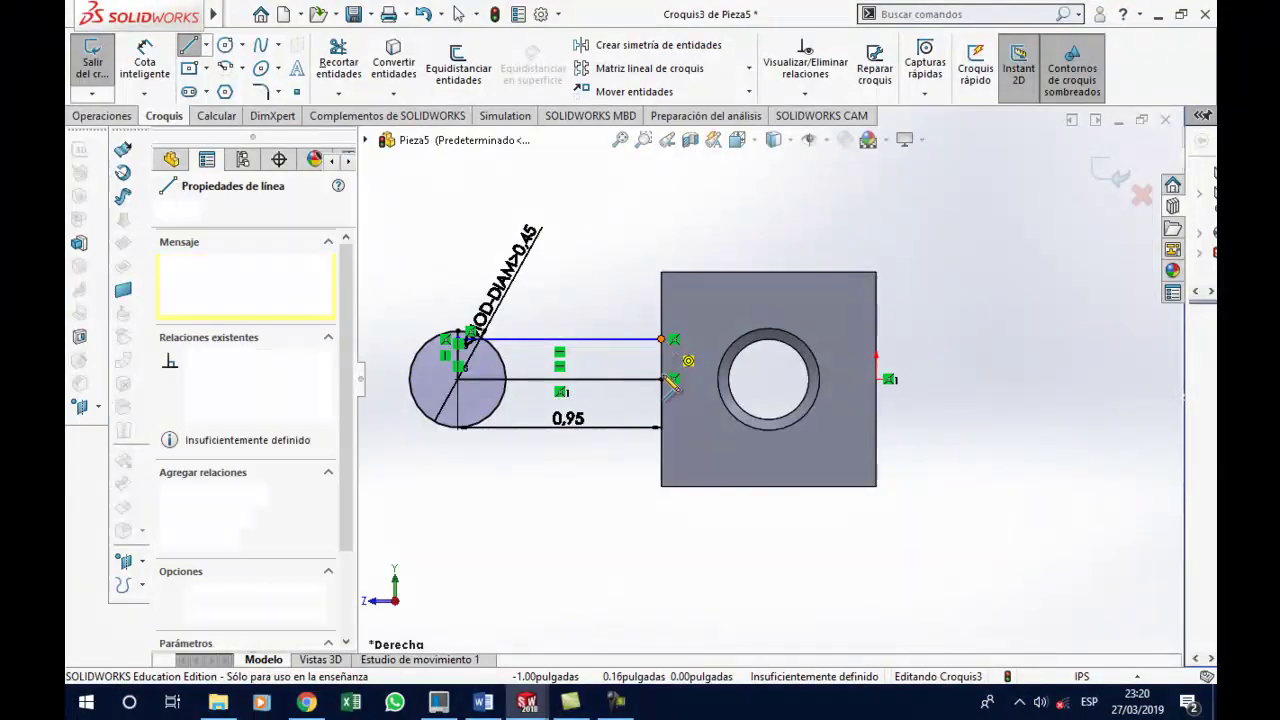
left_click(660, 379)
key("Escape")
scroll(510, 345, "down", 2)
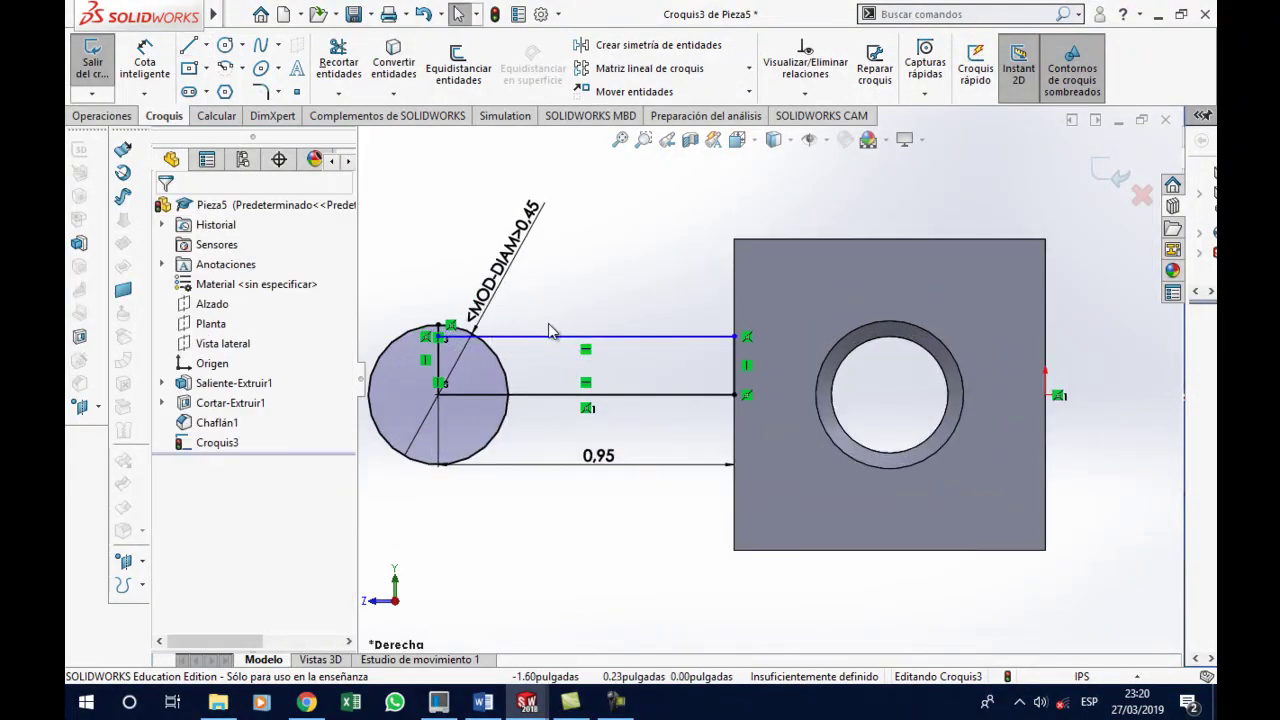
Dimension the gap between the two horizontal lines as .25/2 (0.125) with .123 precision
left_click(145, 65)
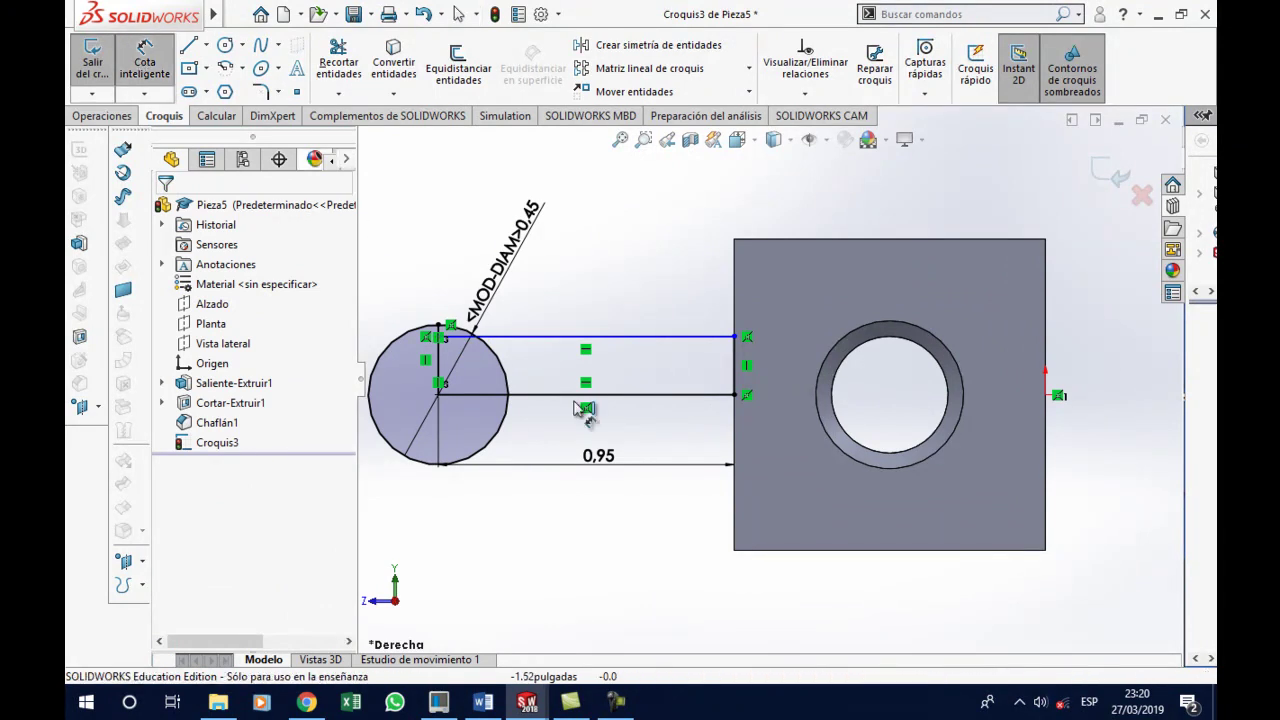
left_click(575, 337)
left_click(585, 394)
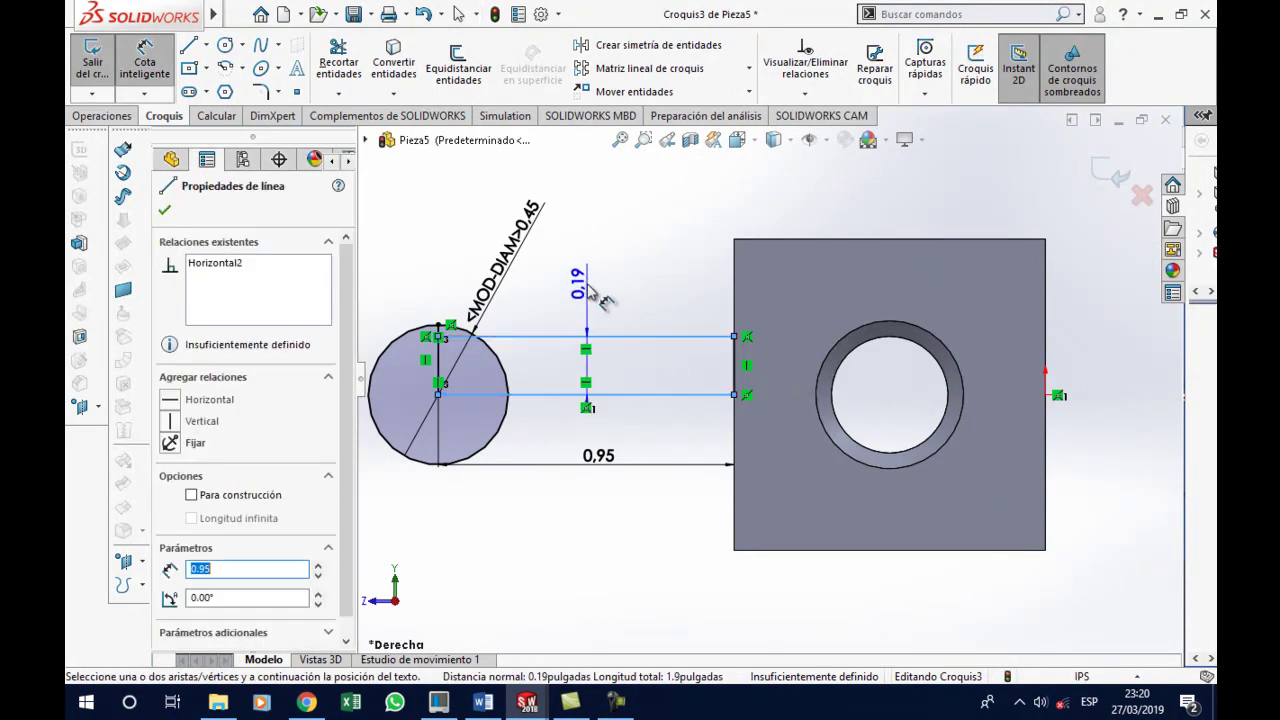
left_click(590, 285)
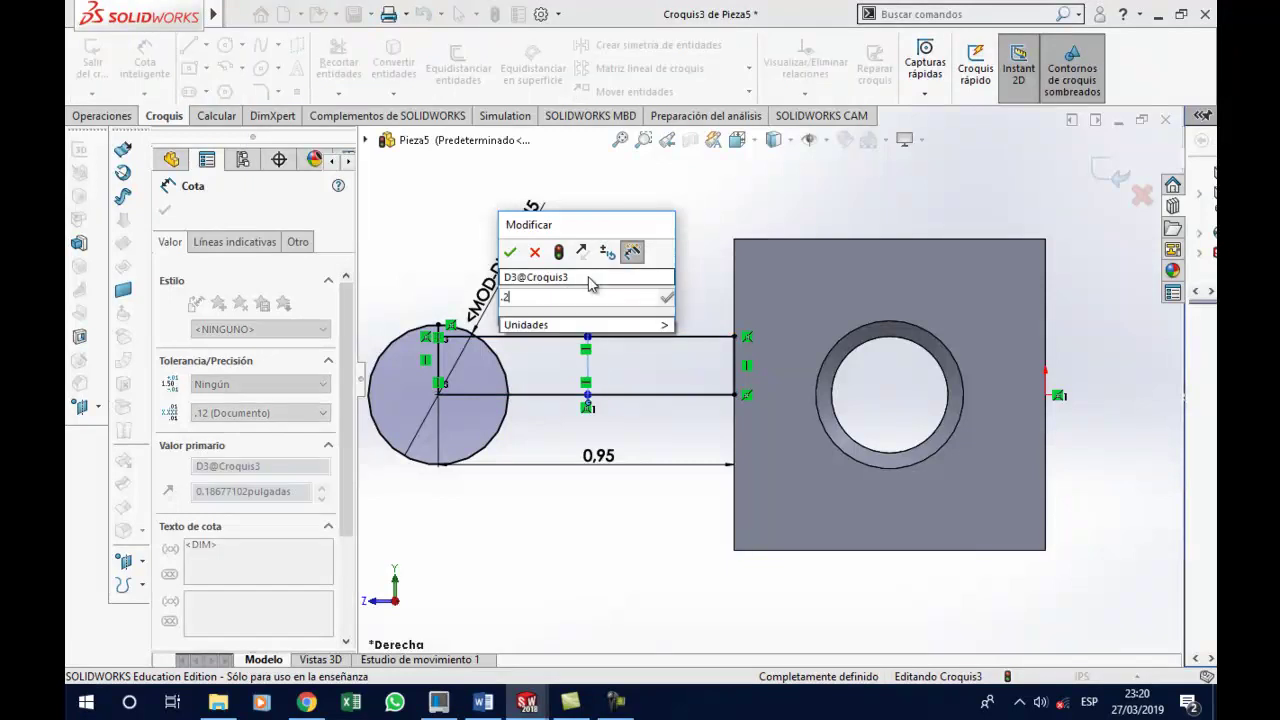
type(".25/2")
key("Return")
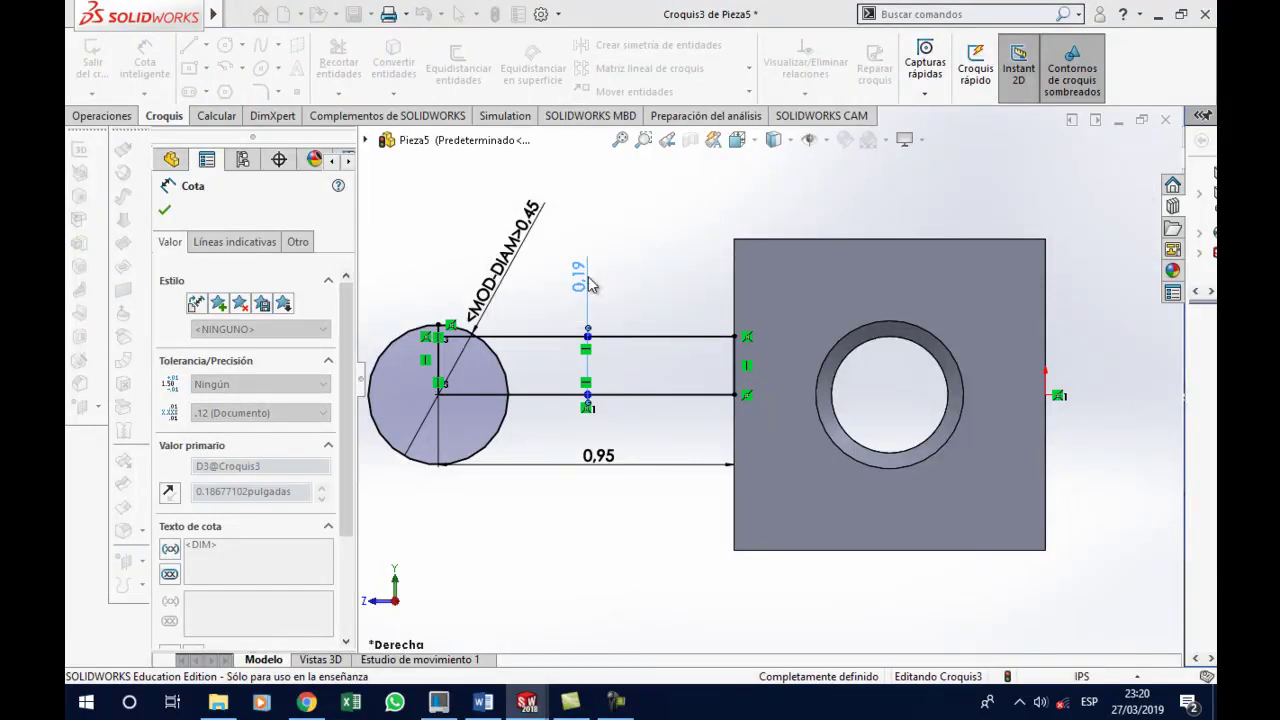
left_click(278, 419)
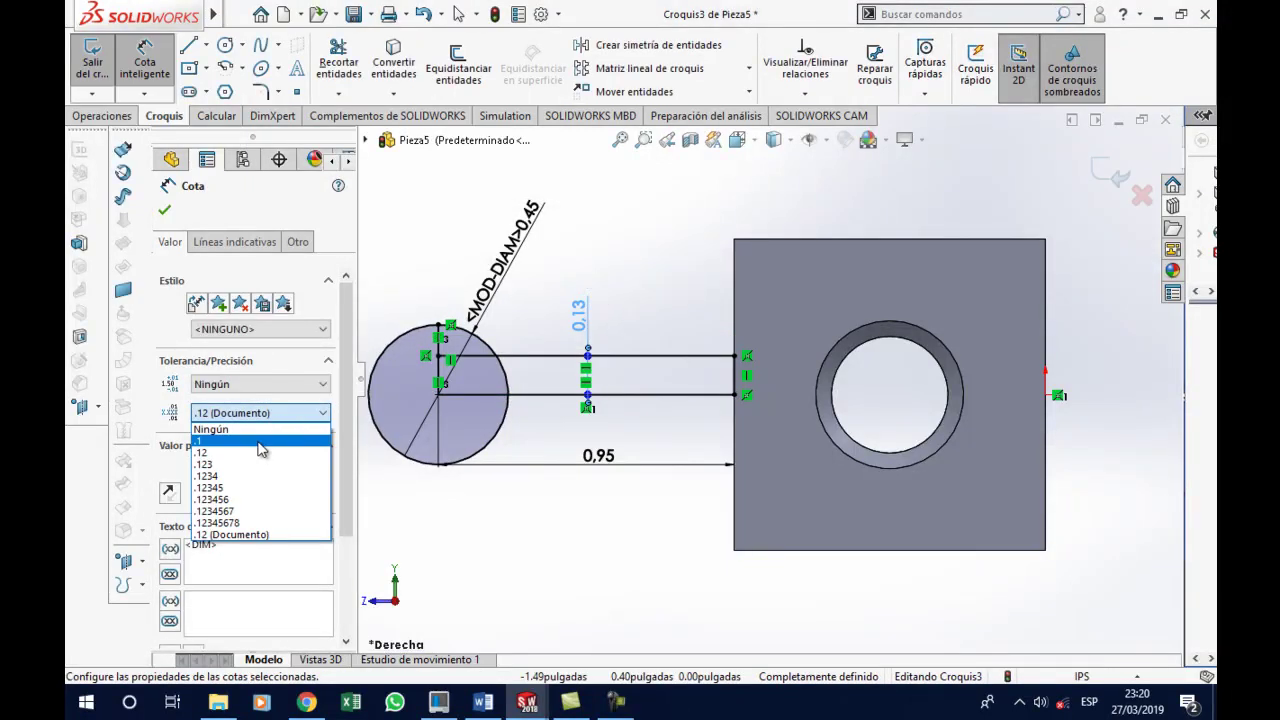
left_click(252, 468)
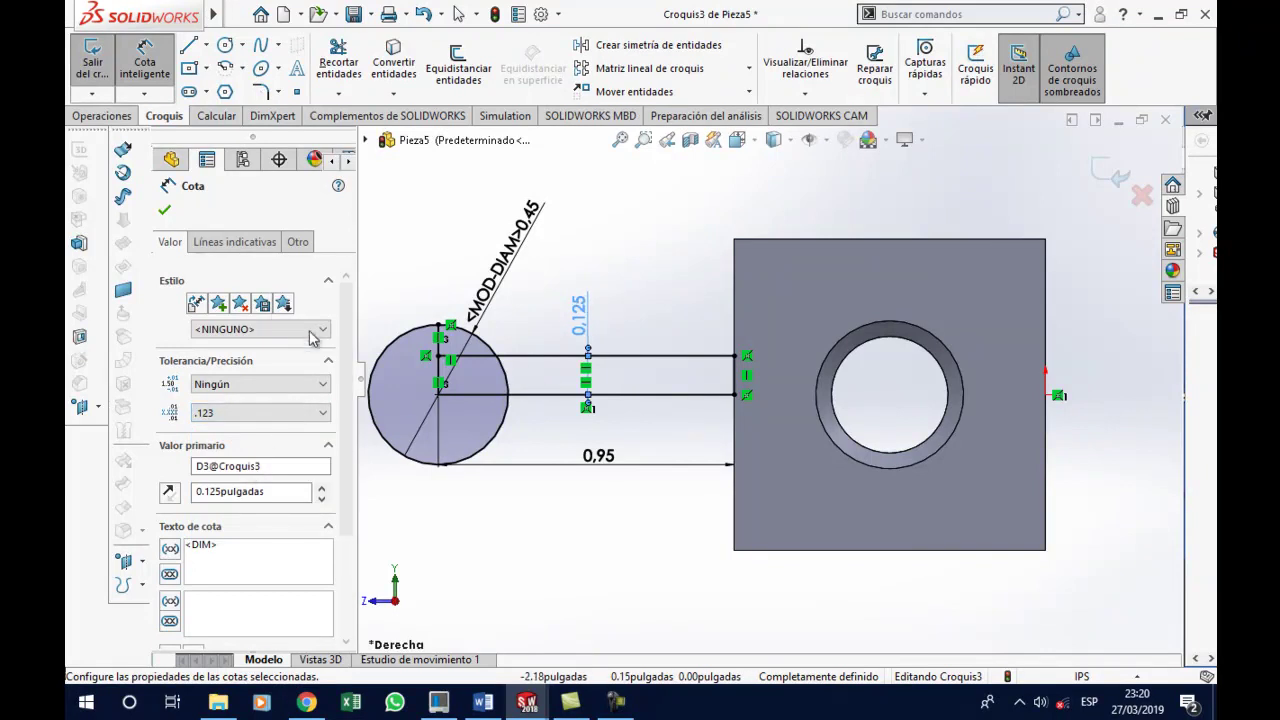
left_click(166, 213)
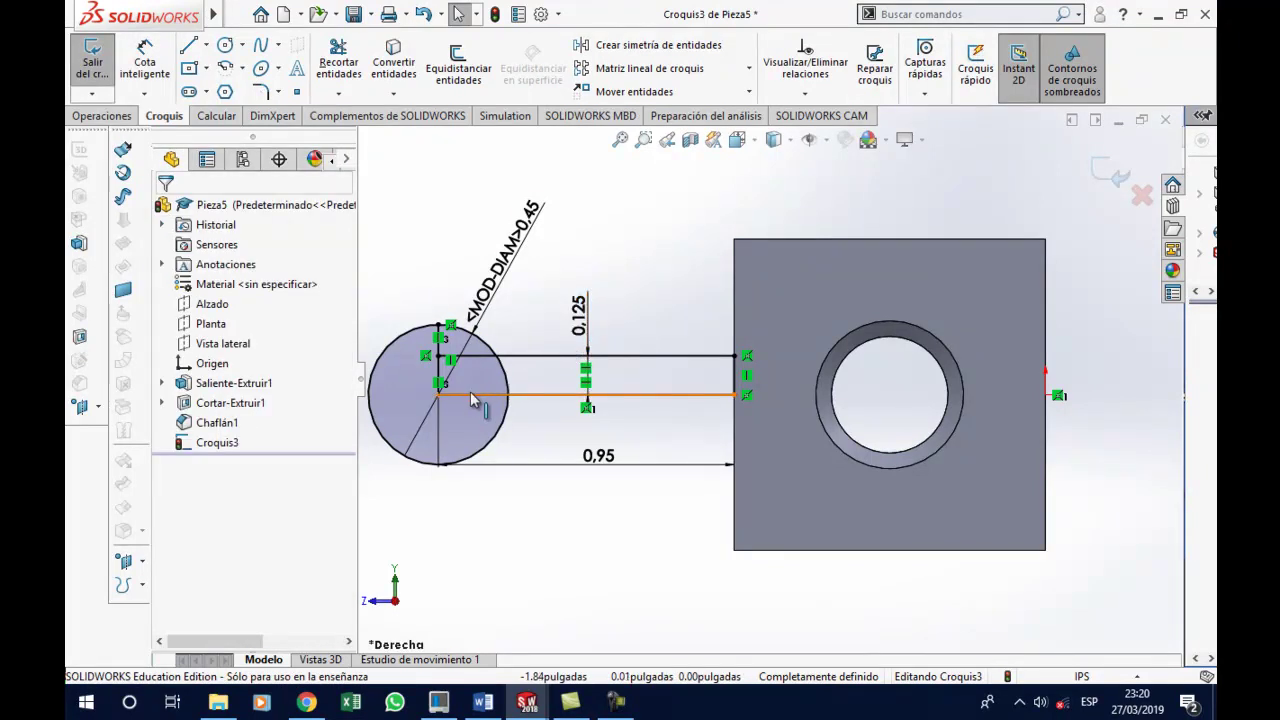
Undo a trial trim and draw a line from the circle centre to its left edge
left_click(338, 62)
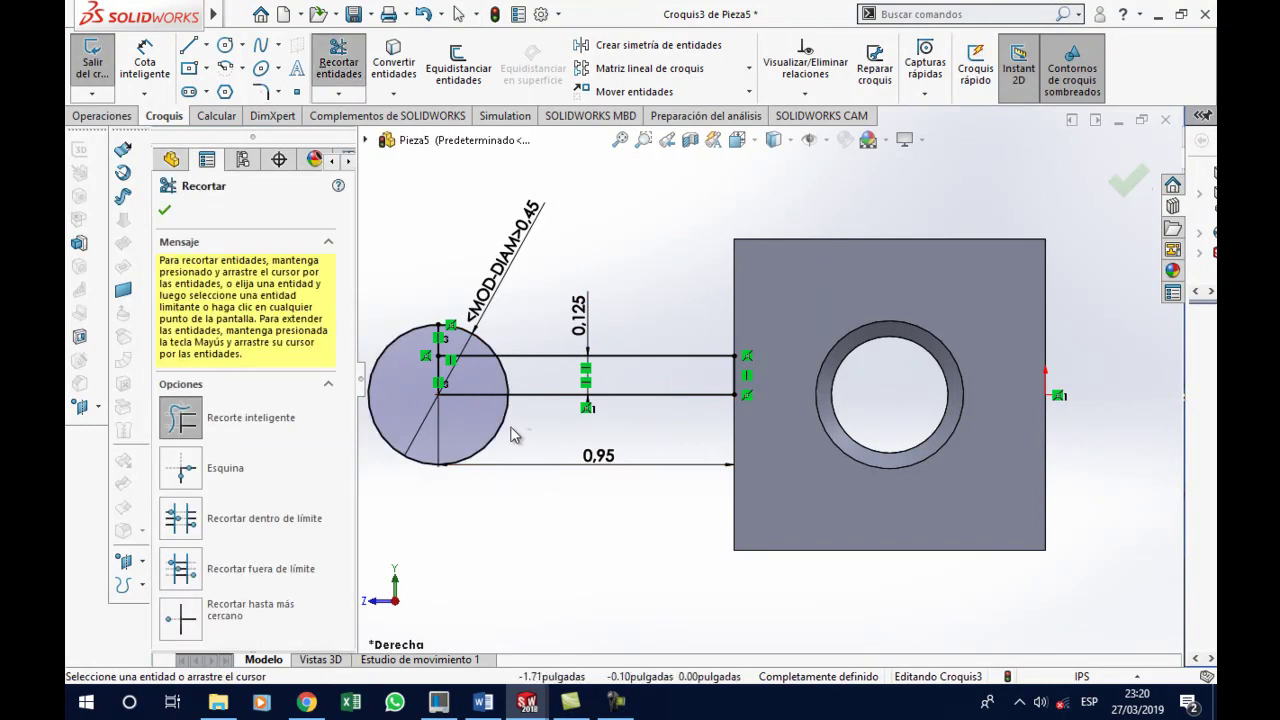
left_click_drag(510, 434, 480, 433)
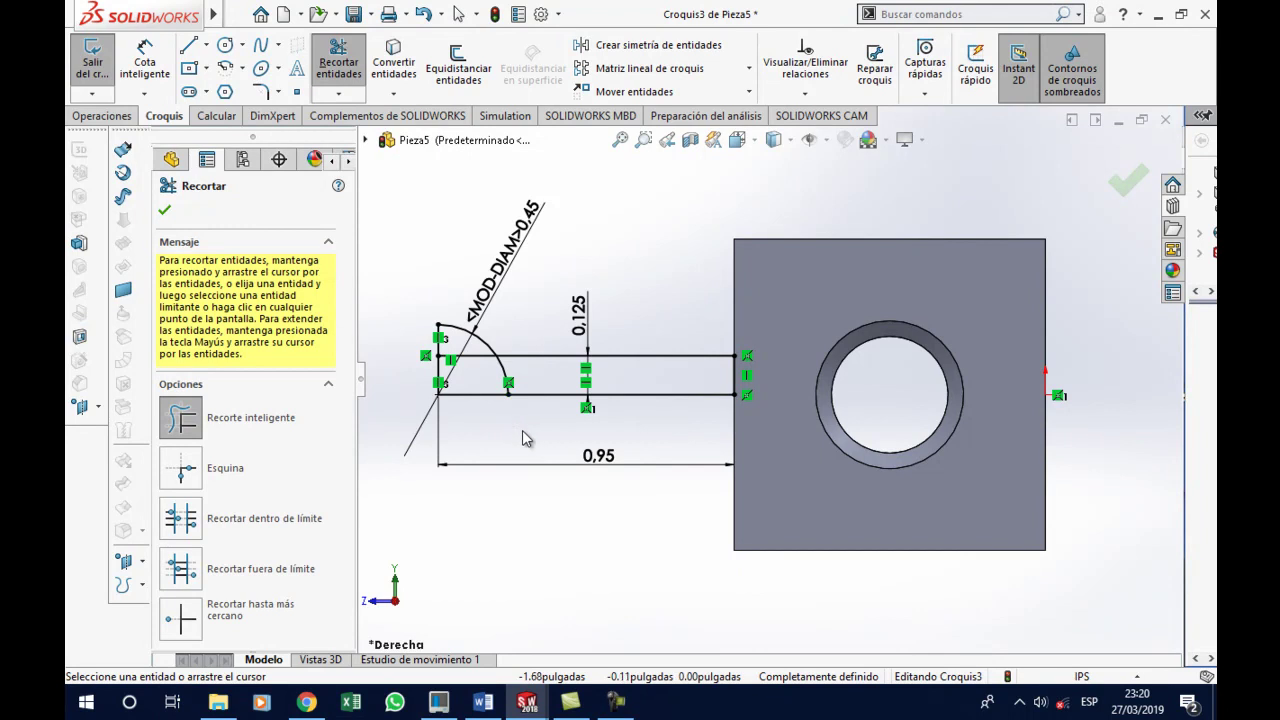
key("Escape")
key("ctrl+z")
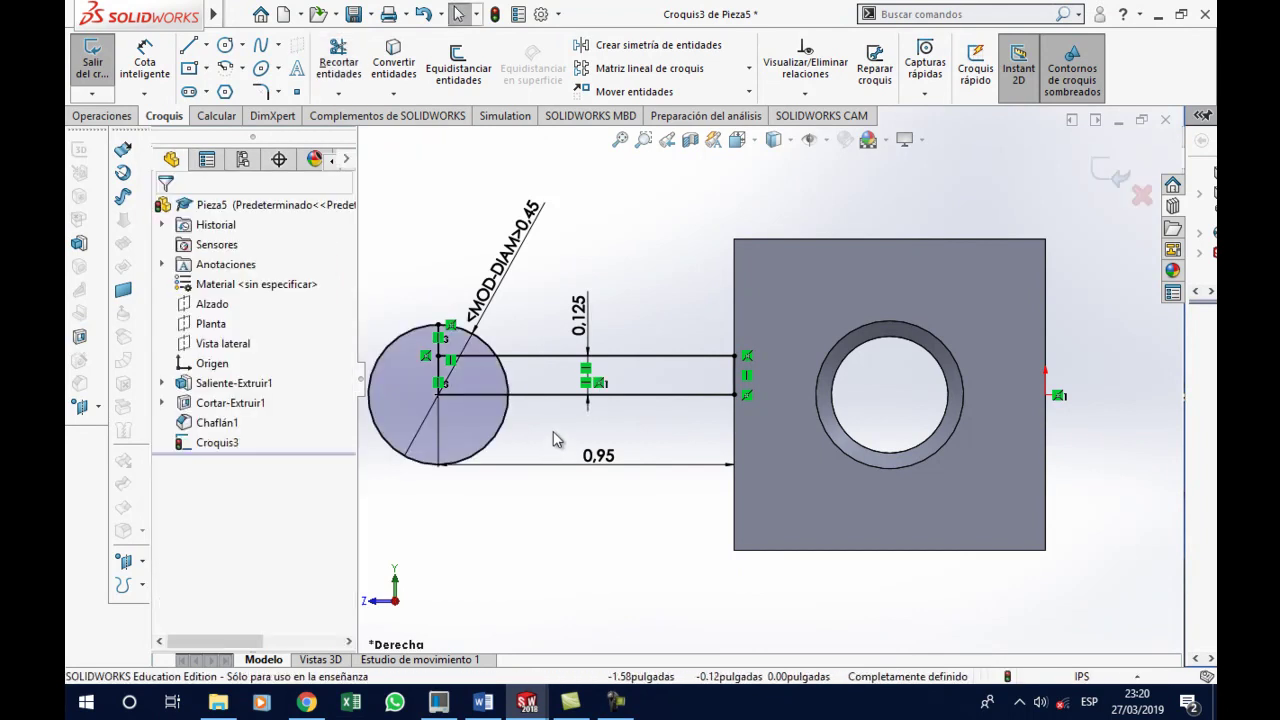
left_click(188, 49)
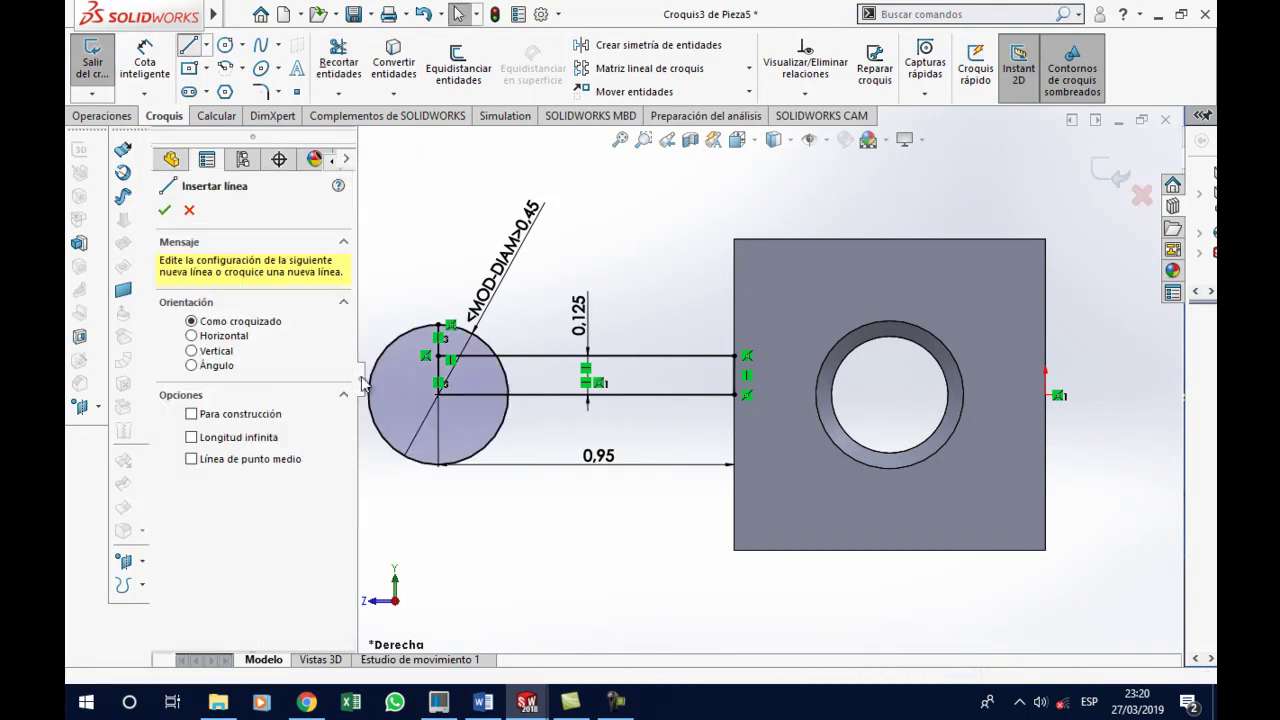
left_click(437, 395)
left_click(370, 395)
key("Escape")
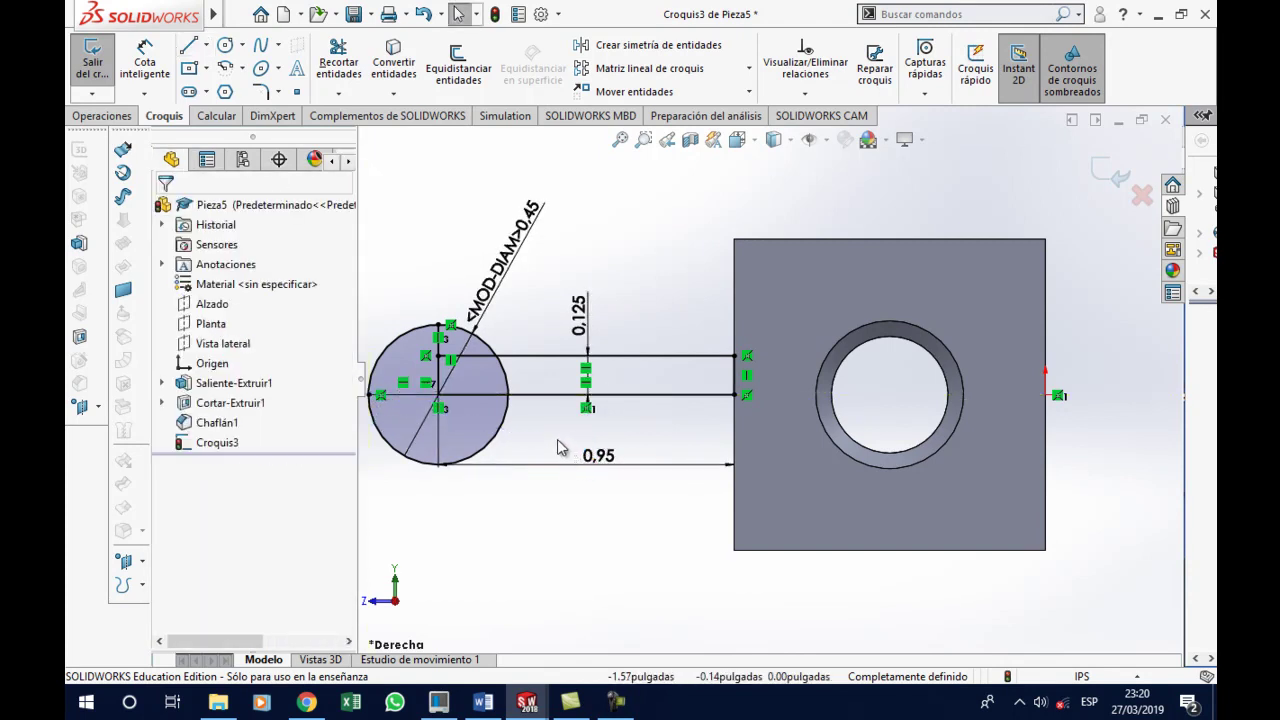
Power-trim the circle's lower half and extra segments, leaving only the upper-left quarter arc
left_click(338, 60)
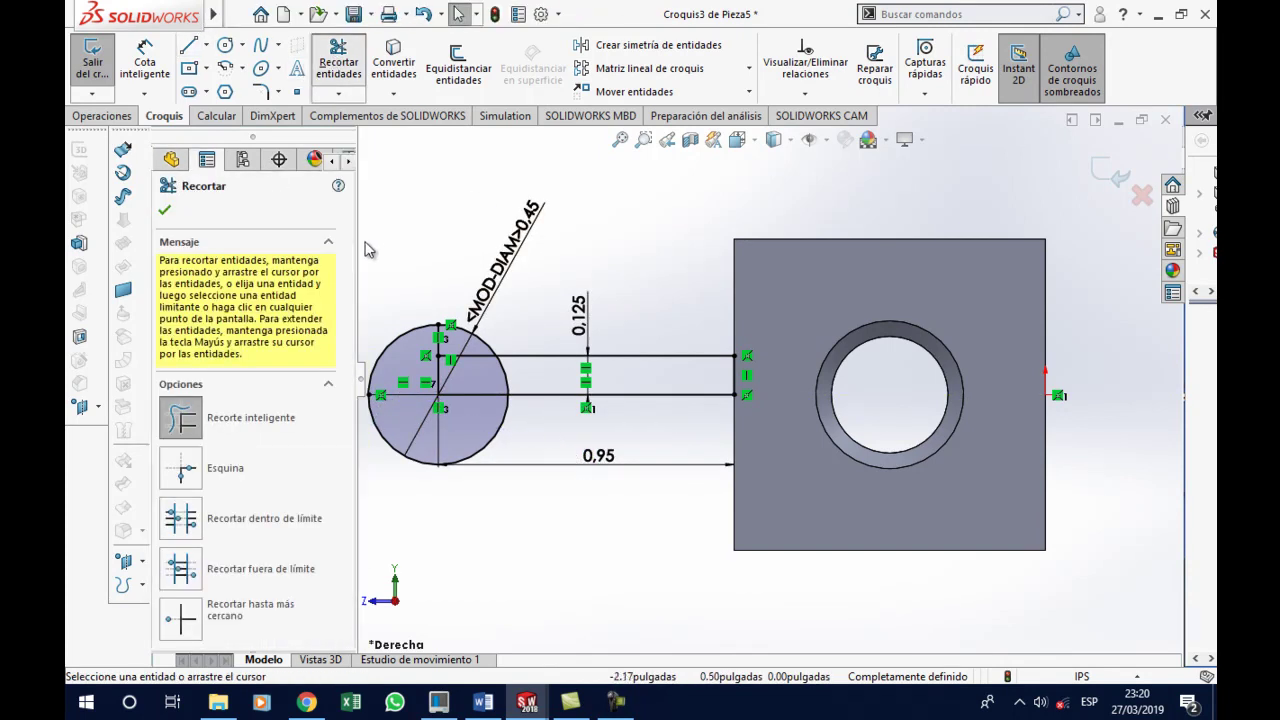
left_click_drag(507, 437, 483, 441)
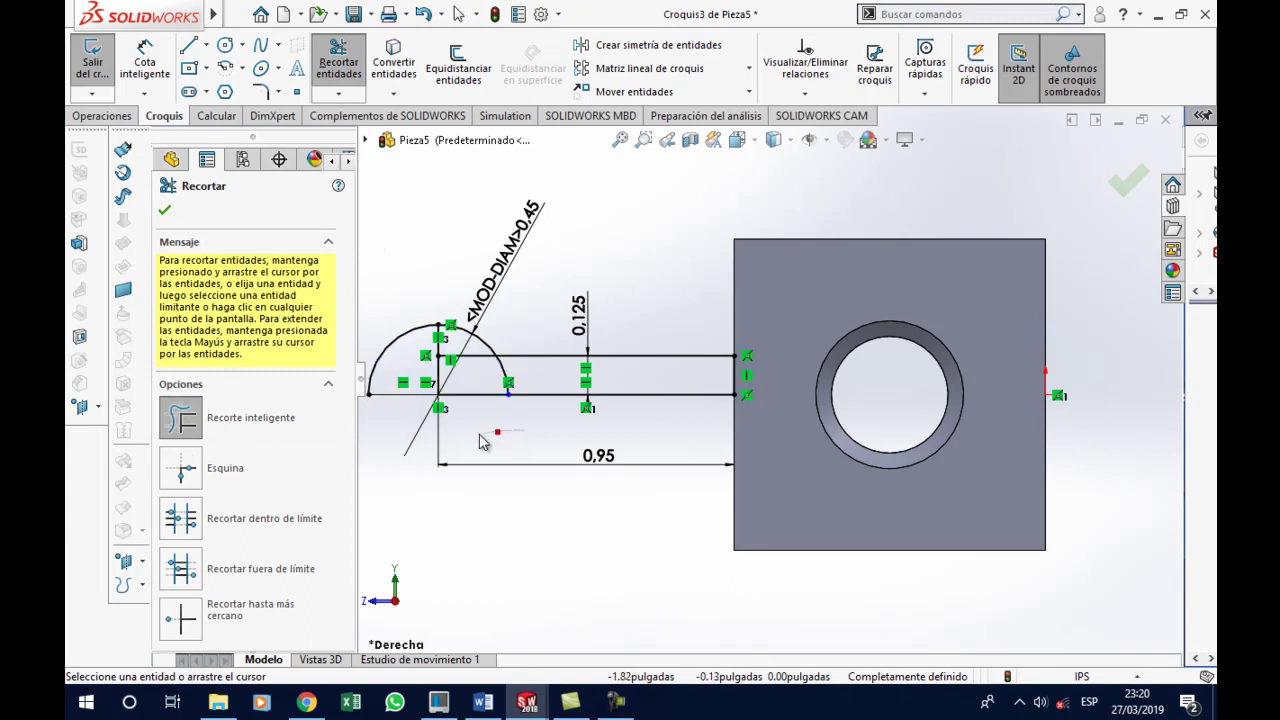
mouse_move(490, 338)
left_mouse_down()
mouse_move(496, 363)
mouse_move(438, 381)
left_mouse_up()
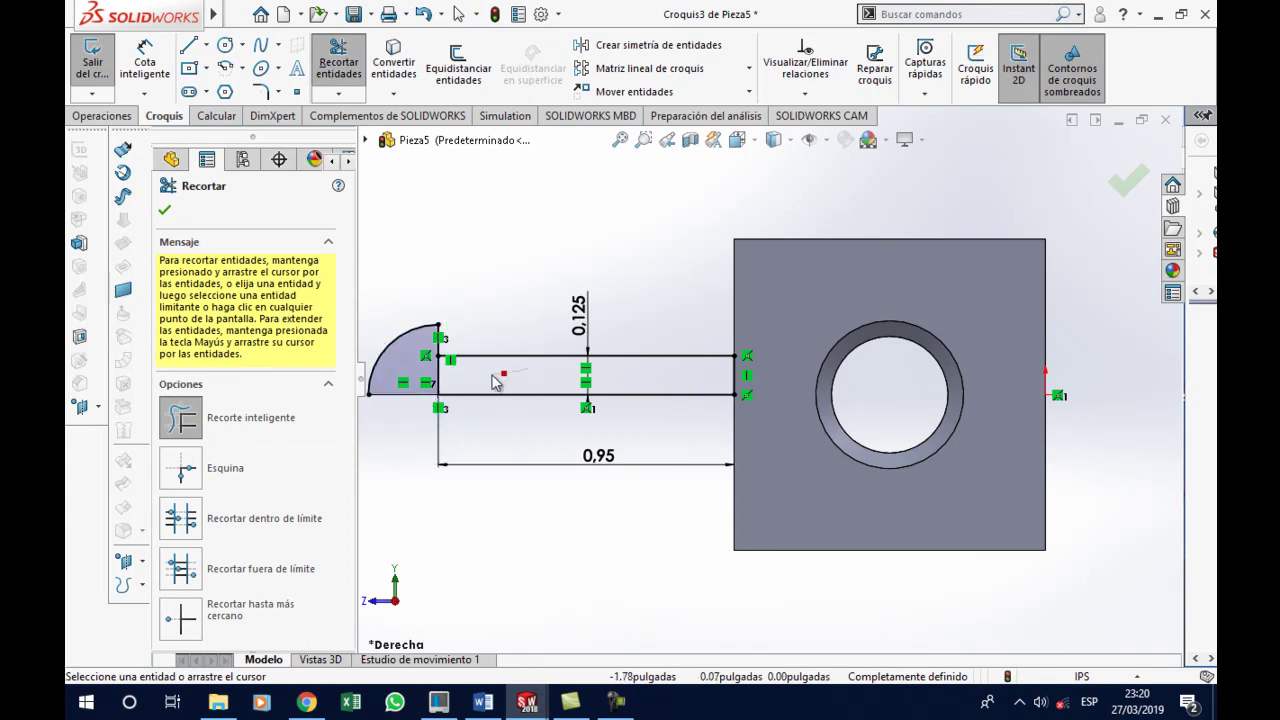
left_click(437, 384)
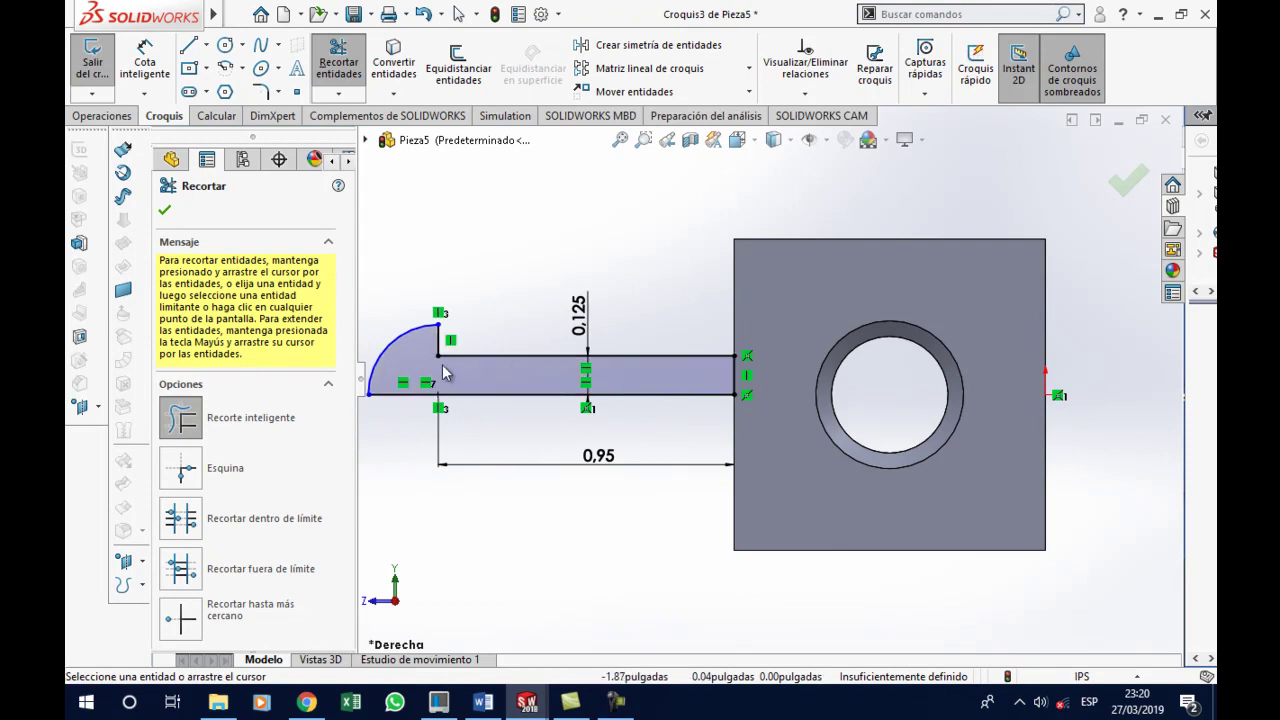
key("z")
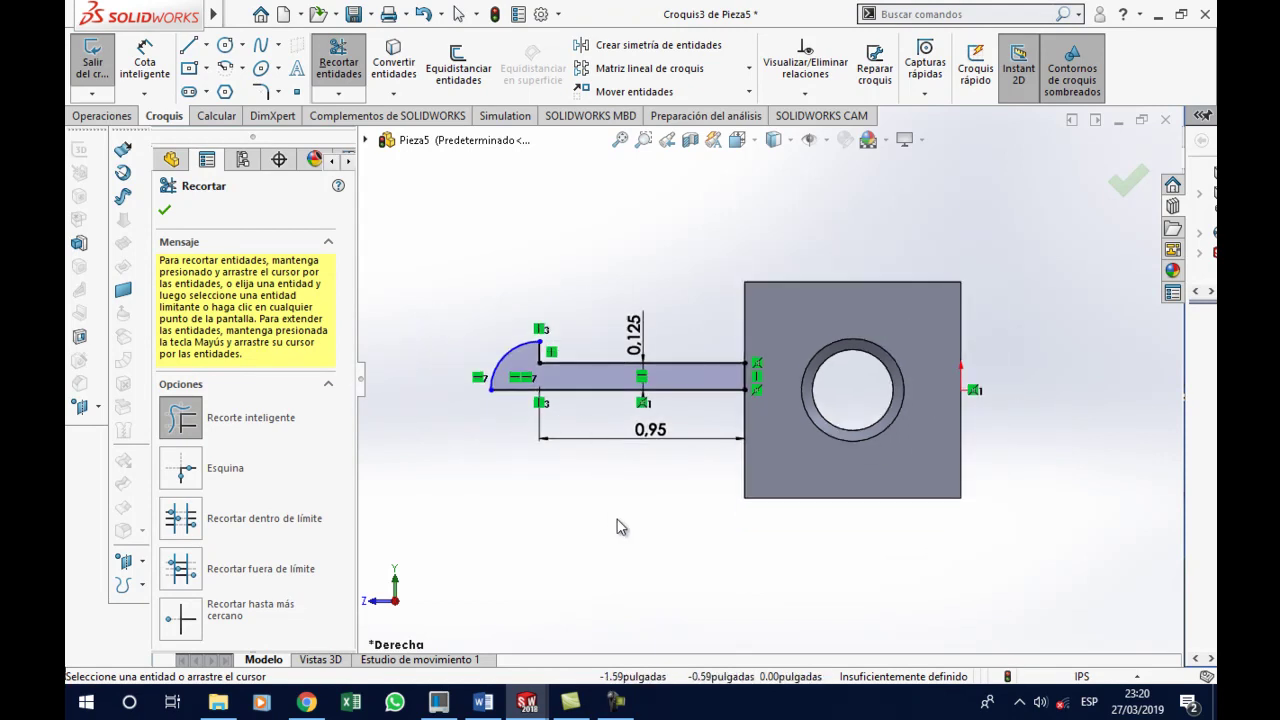
scroll(628, 451, "down", 2)
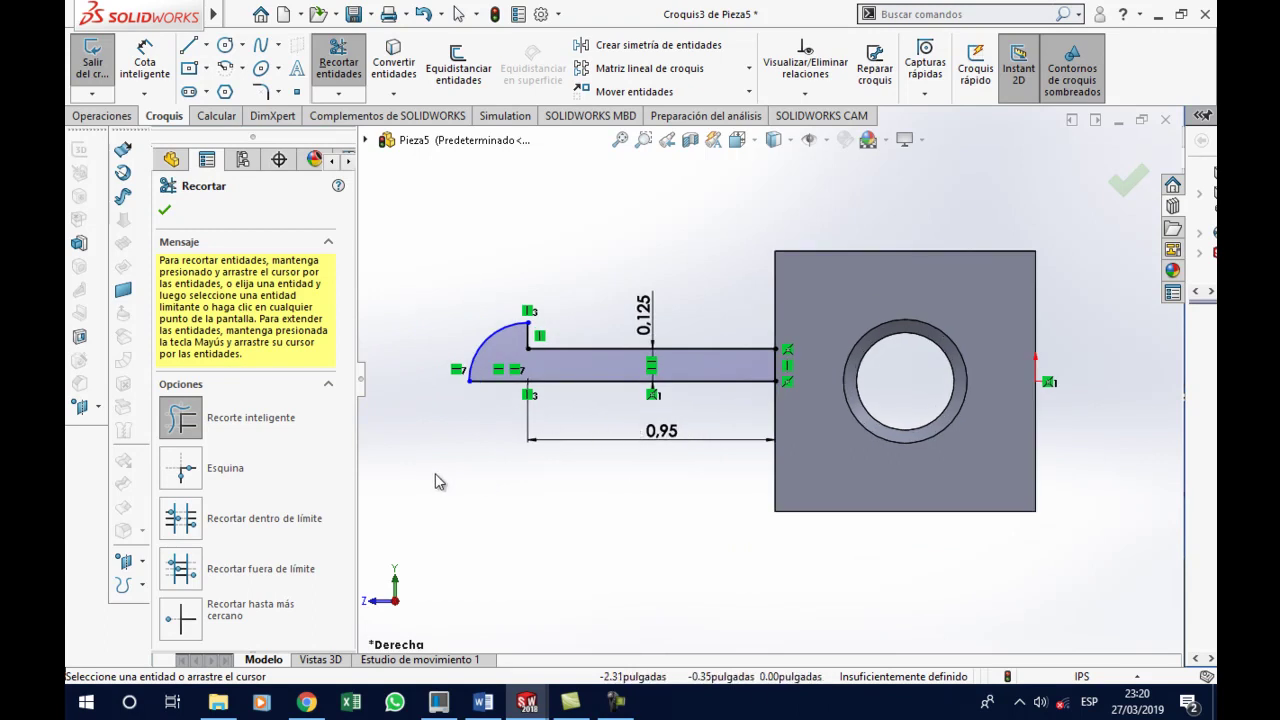
key("z")
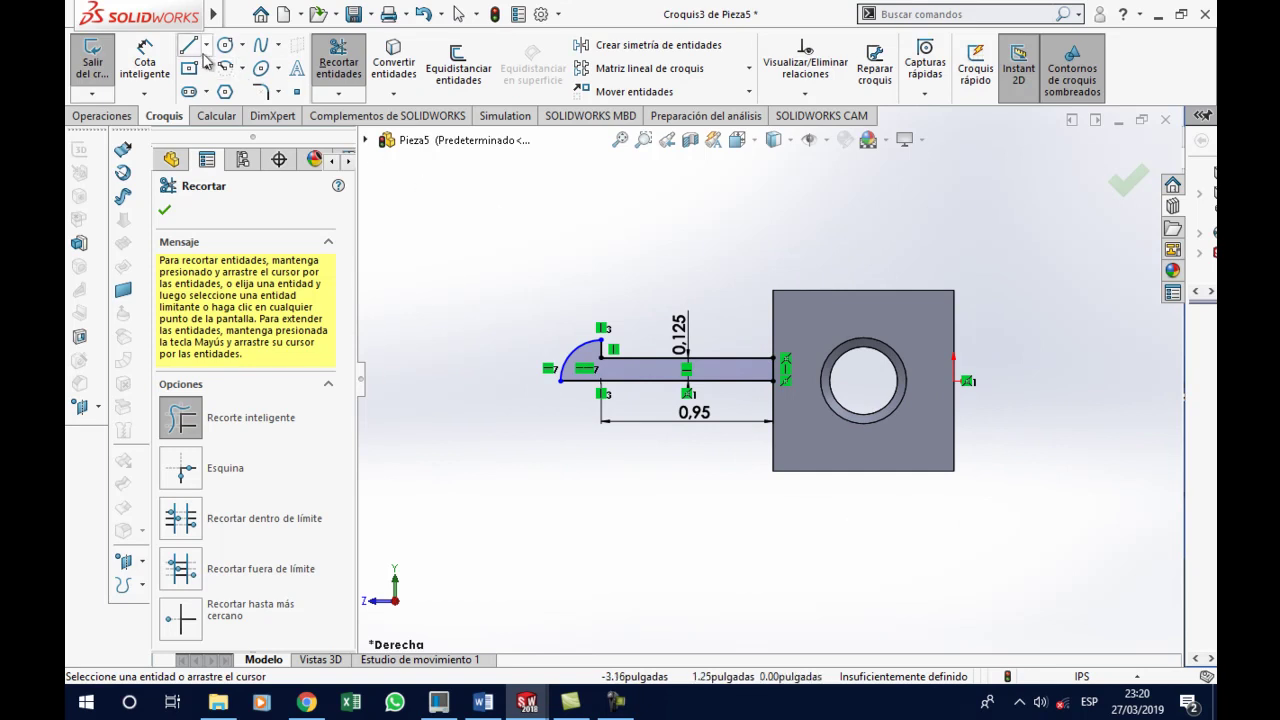
Draw a vertical construction line from the block's top-edge midpoint to its bottom edge
left_click(206, 46)
left_click(230, 80)
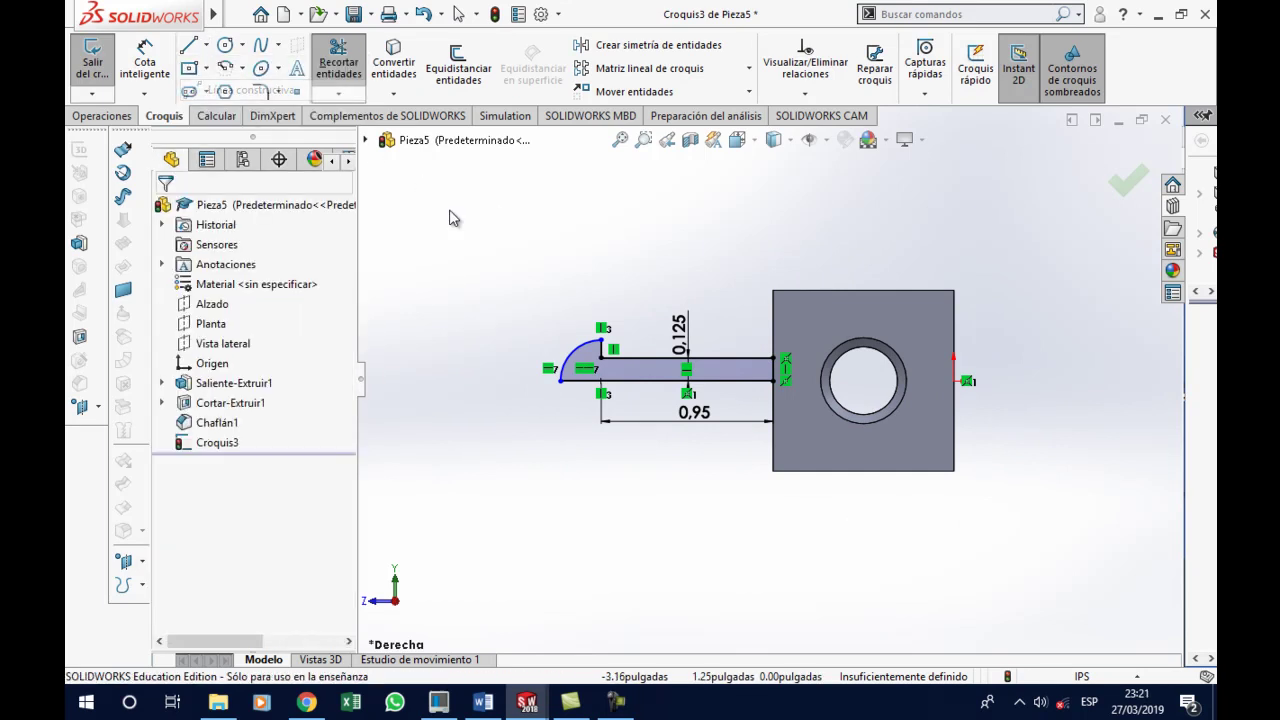
left_click(862, 290)
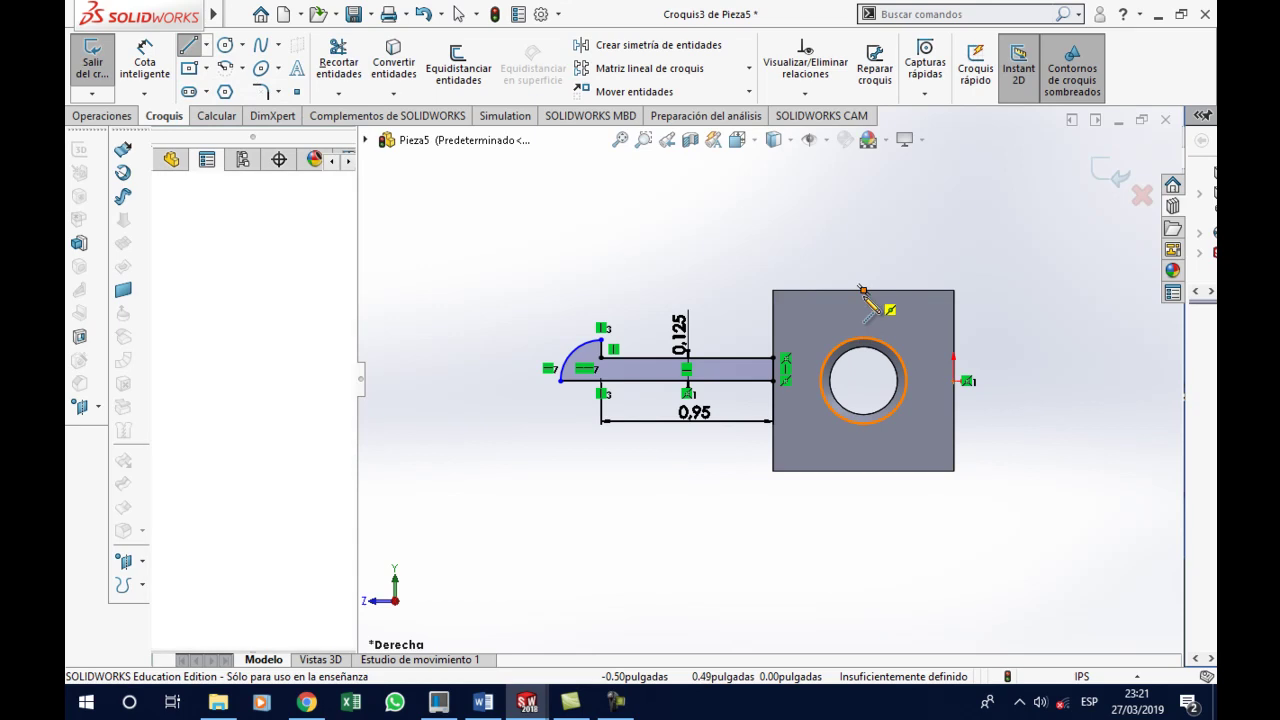
left_click(862, 470)
key("Escape")
scroll(928, 380, "down", 2)
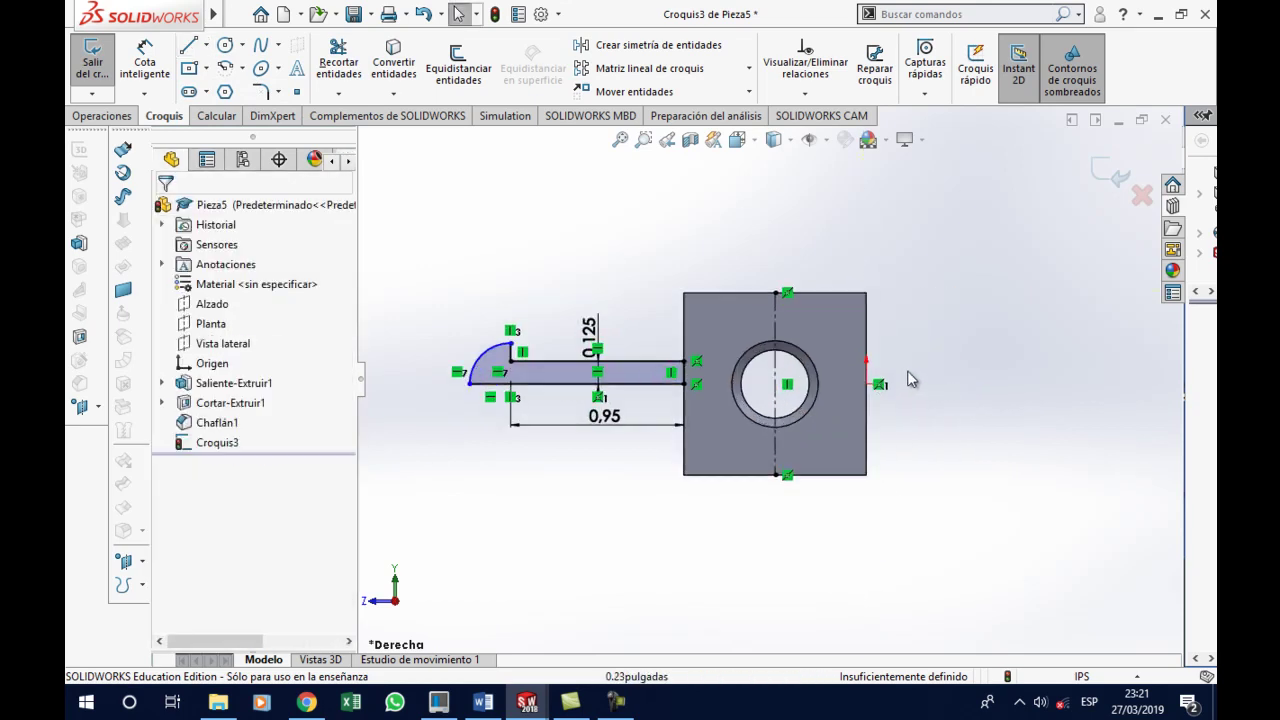
Mirror the capped bar profile about the vertical centerline onto the block's right side
left_click(624, 46)
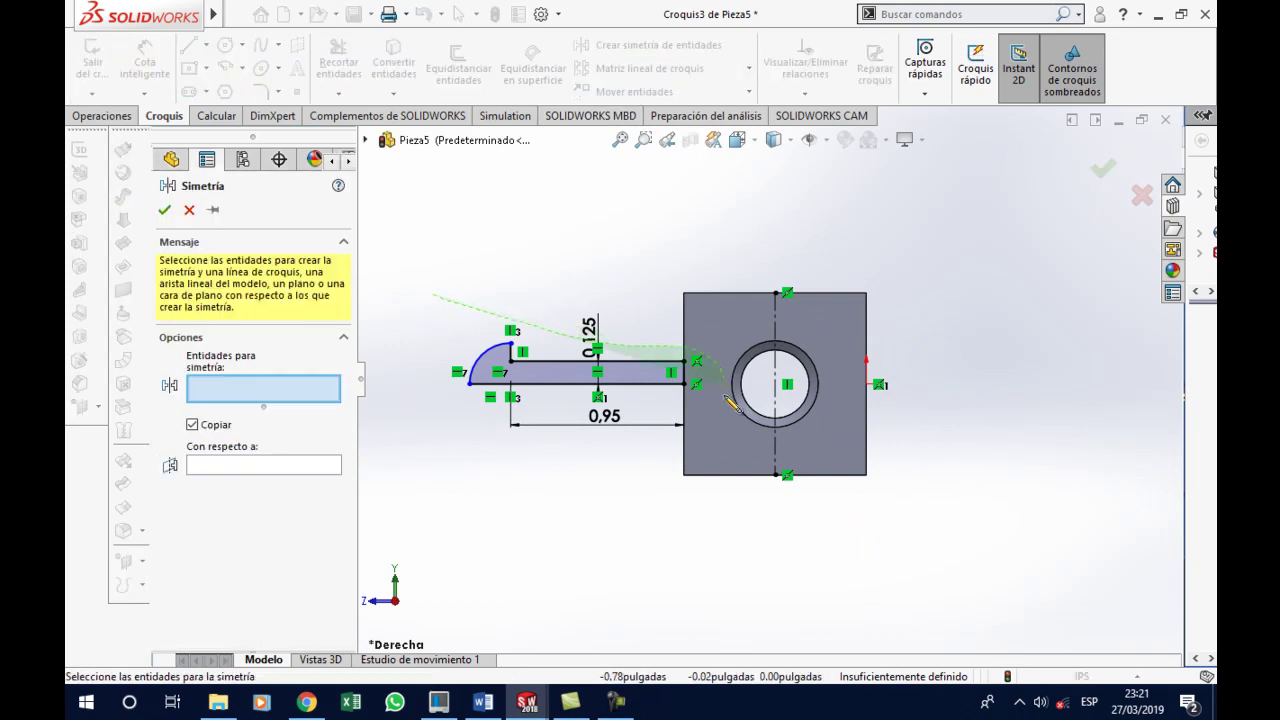
left_click_drag(645, 355, 457, 485)
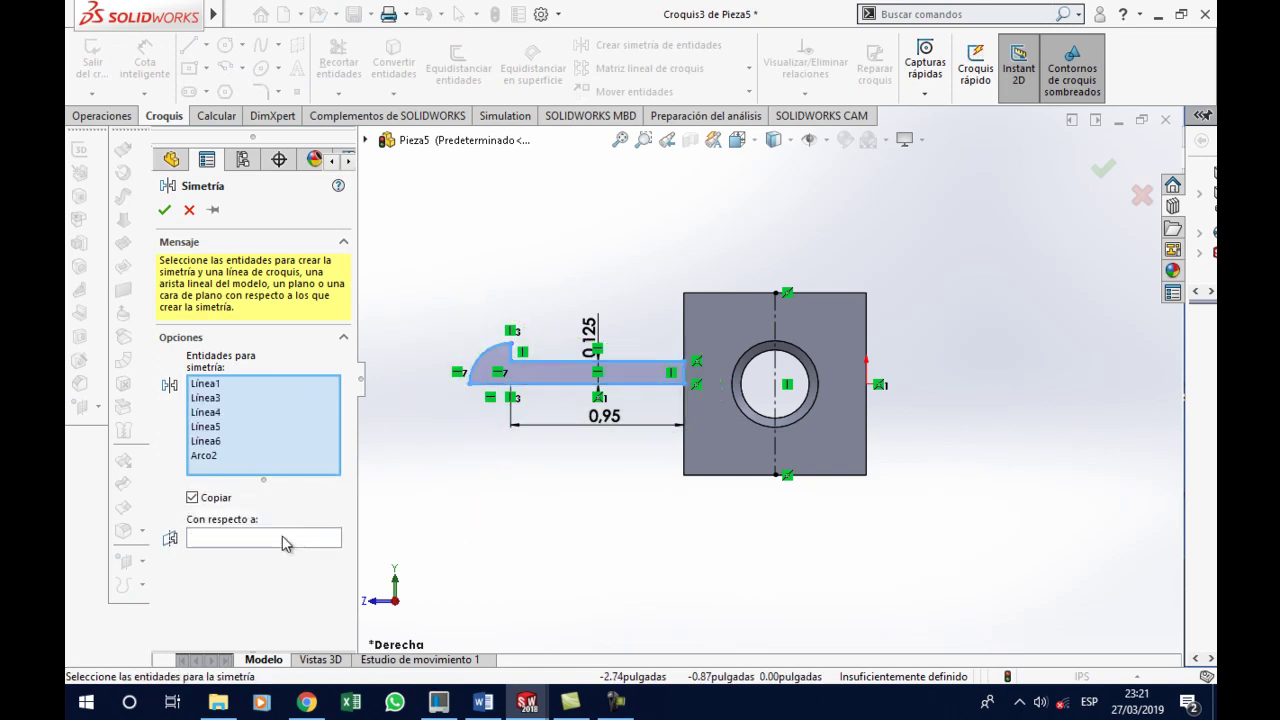
right_click(470, 515)
left_click(777, 388)
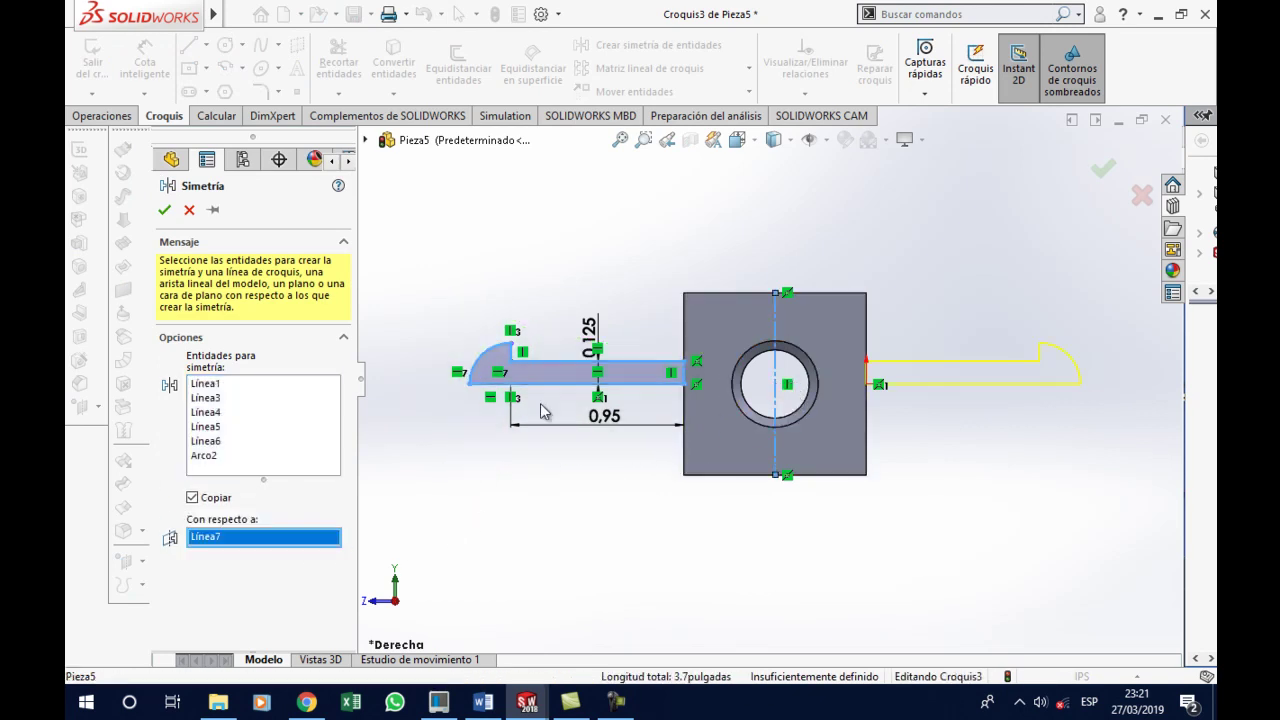
left_click(165, 211)
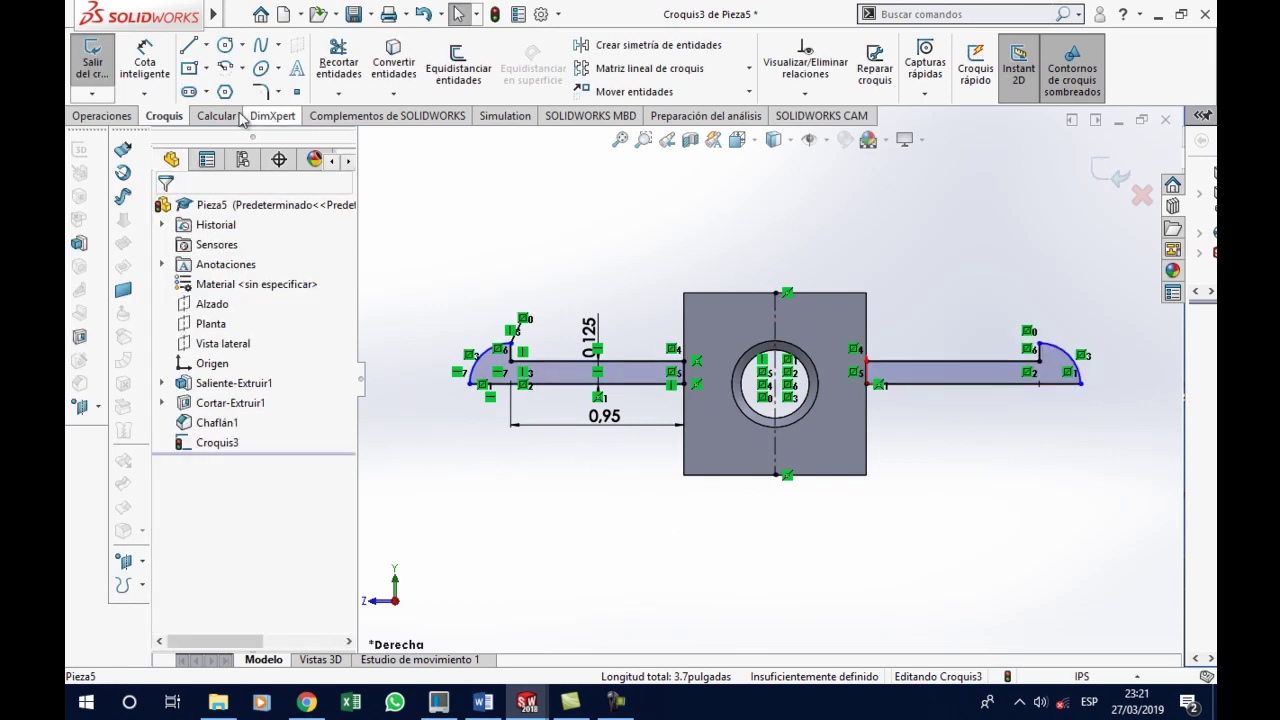
left_click(100, 116)
Cancel the trial revolve, delete the mirrored right-hand copy, and revolve the left profile 360° about Línea1
left_click(173, 78)
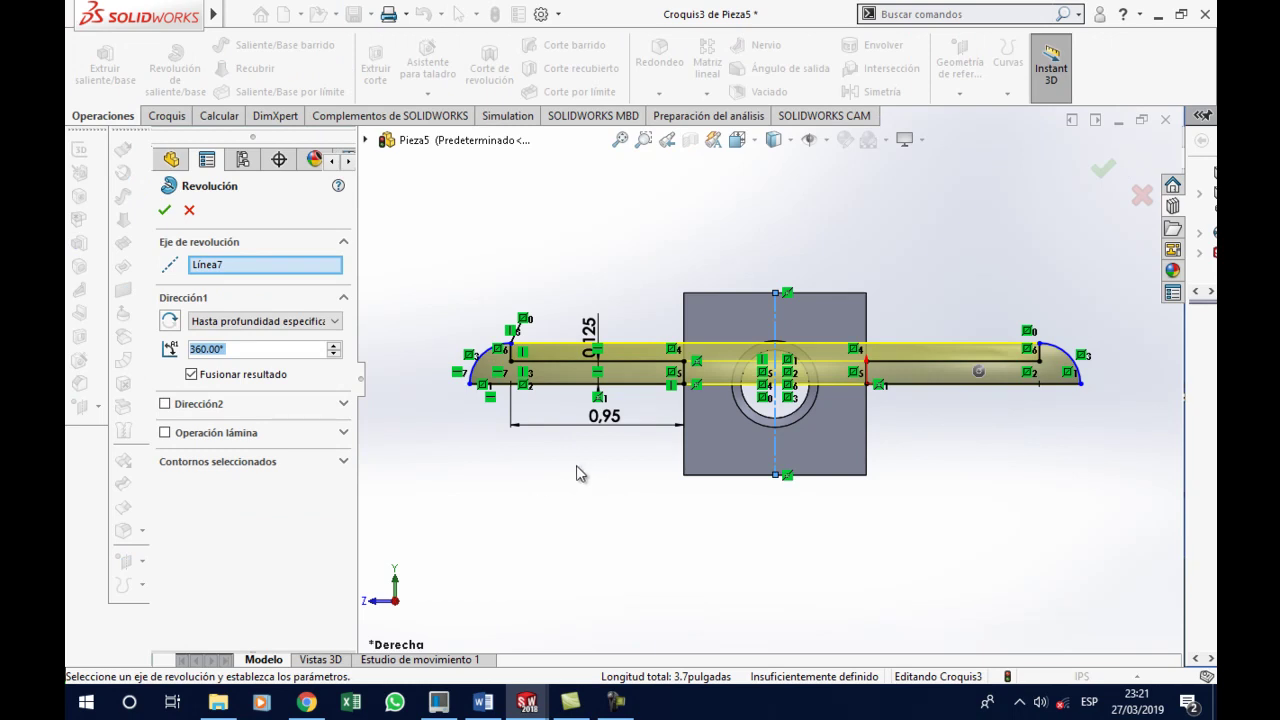
mouse_move(590, 452)
middle_mouse_down()
mouse_move(571, 506)
mouse_move(623, 497)
mouse_move(612, 513)
mouse_move(626, 429)
mouse_move(616, 520)
mouse_move(600, 494)
mouse_move(600, 531)
mouse_move(600, 500)
mouse_move(620, 506)
middle_mouse_up()
left_click(190, 210)
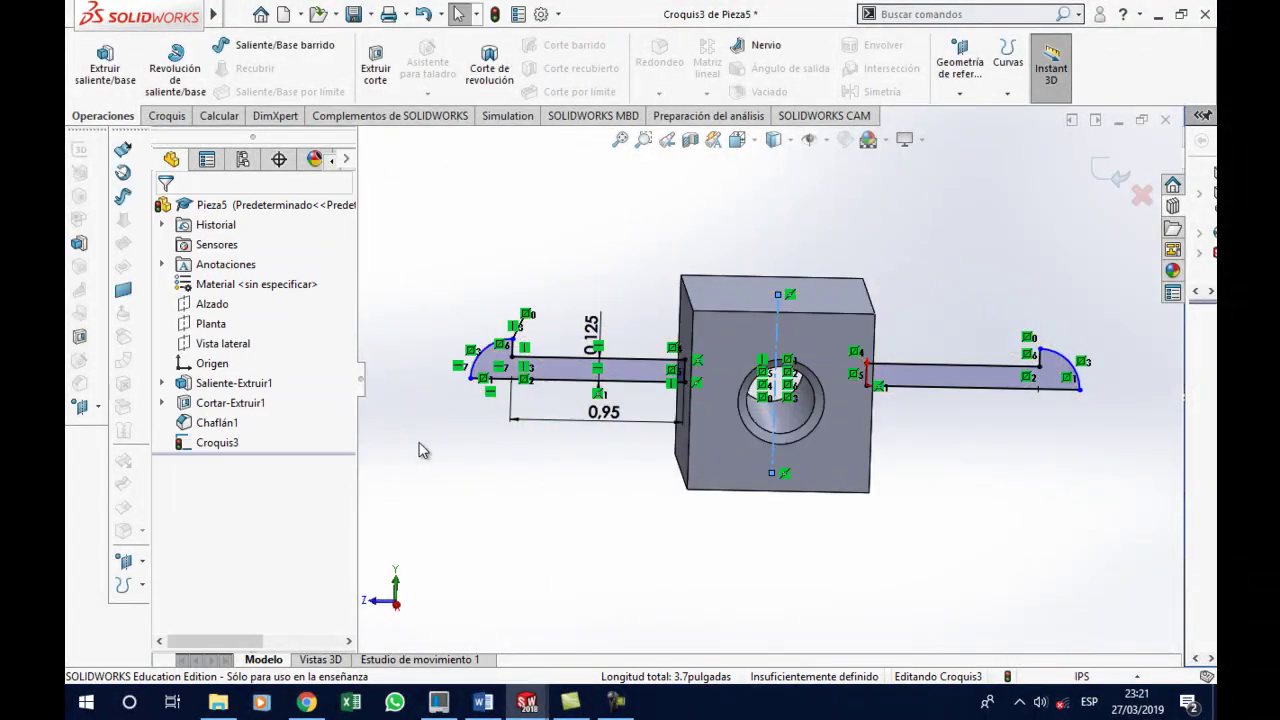
left_click_drag(1130, 455, 1114, 280)
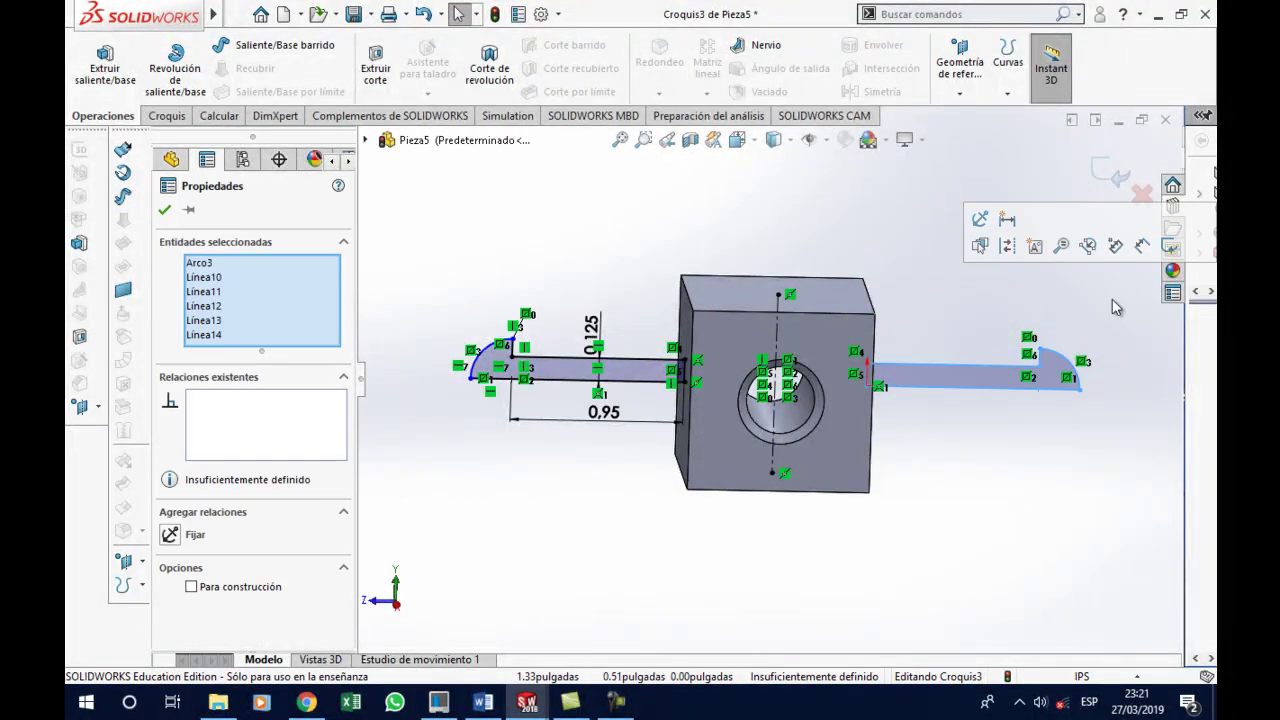
key("Delete")
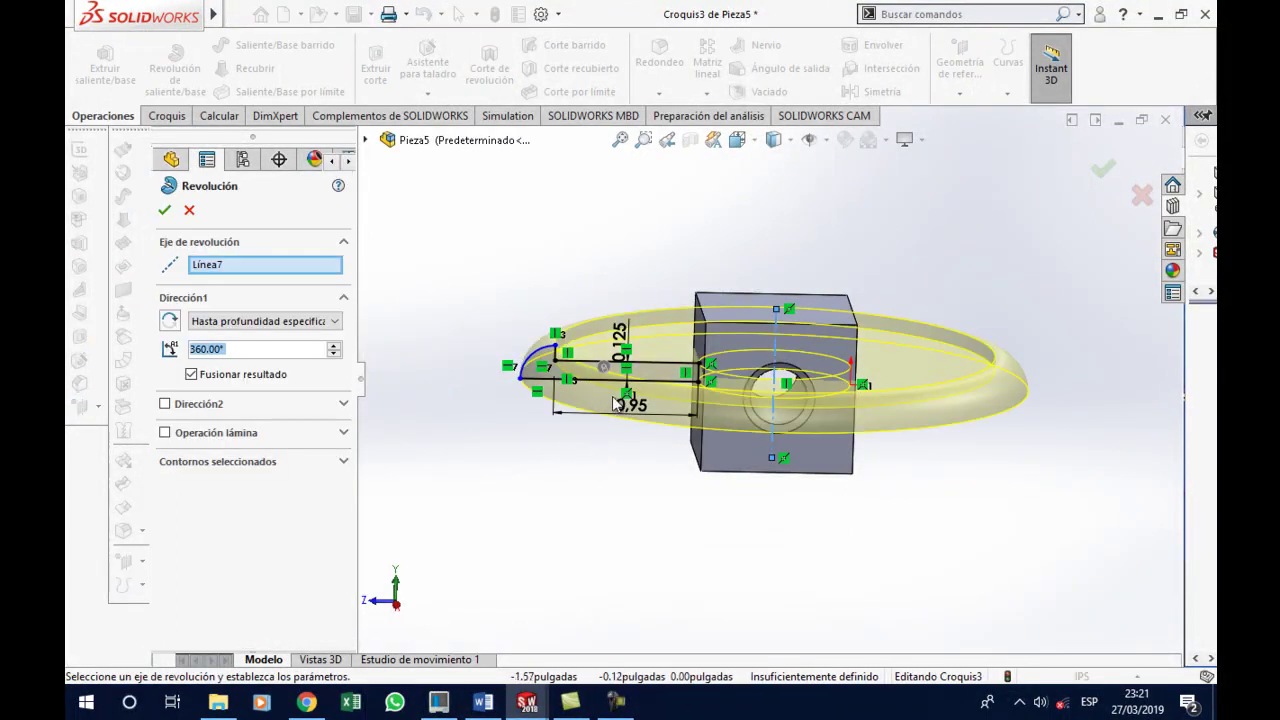
left_click(653, 385)
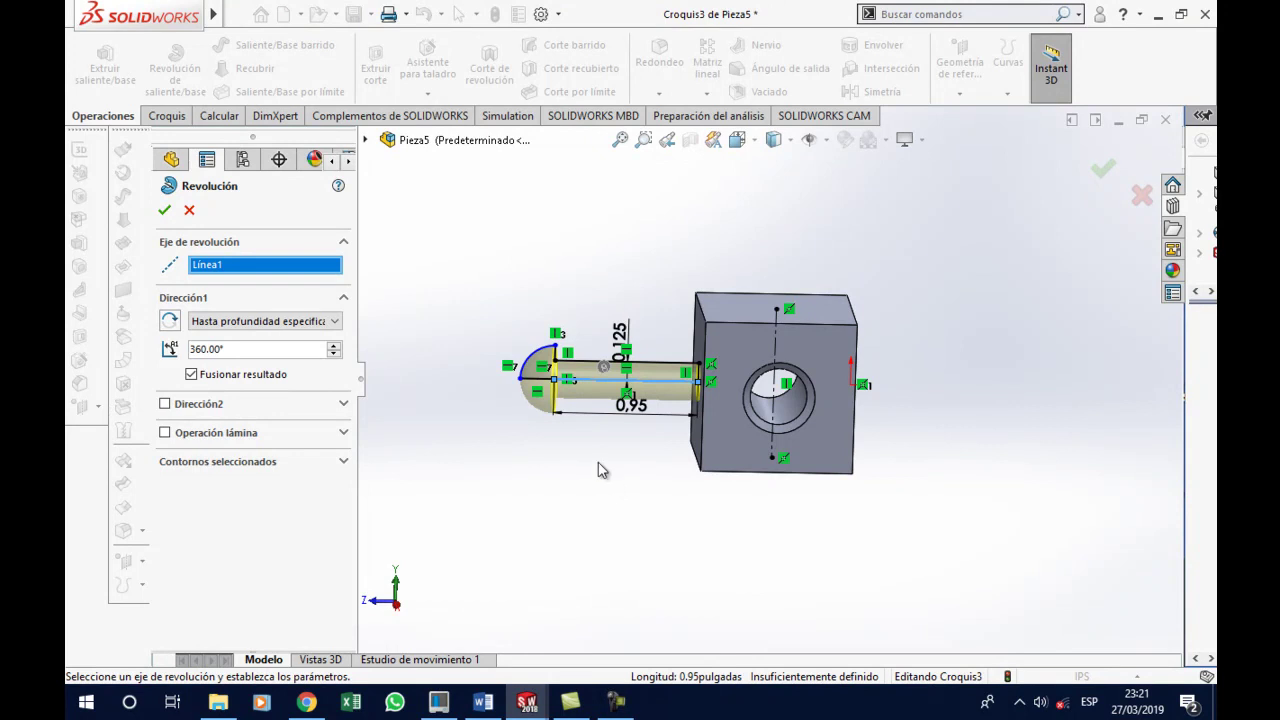
left_click(165, 207)
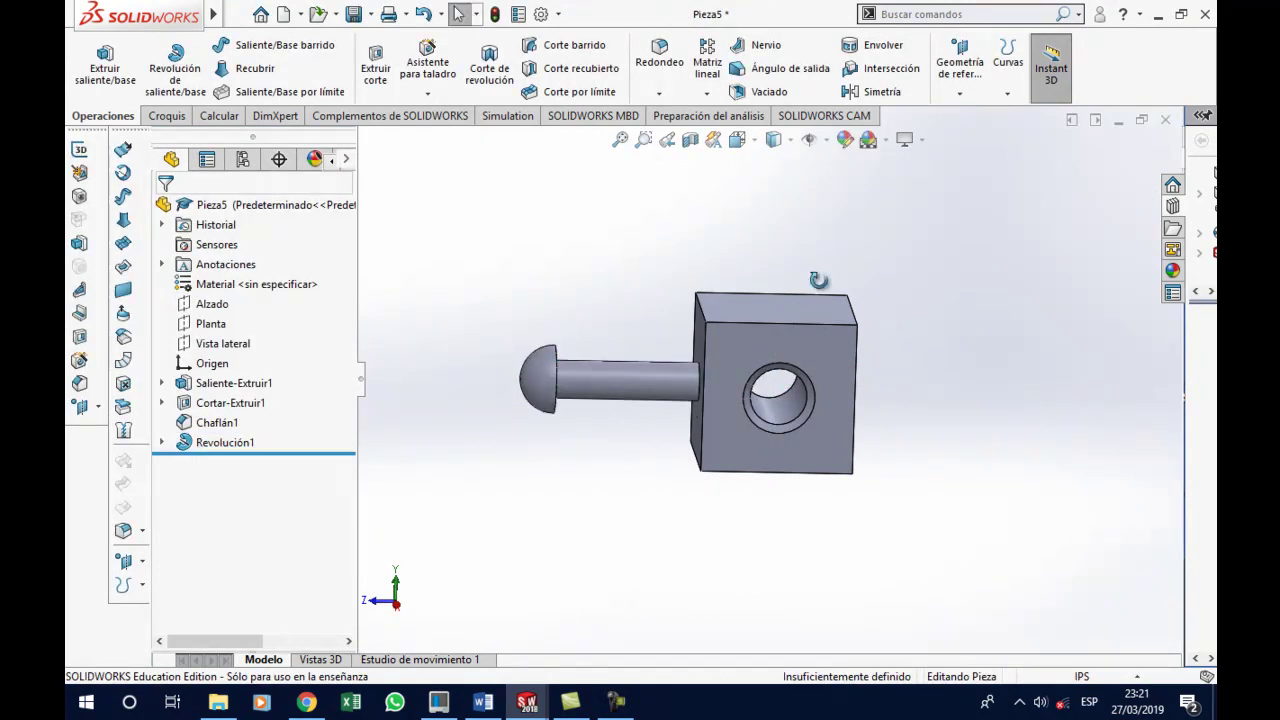
middle_click_drag(818, 280, 816, 348)
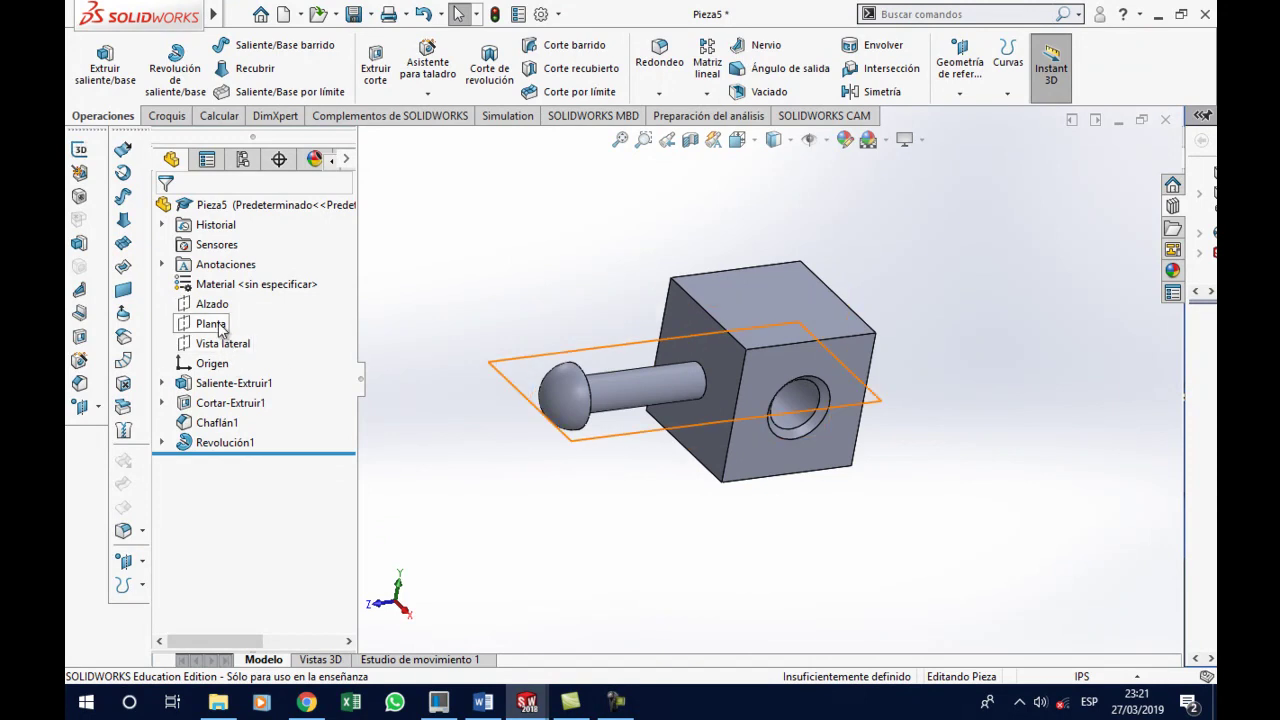
middle_click_drag(925, 457, 894, 342)
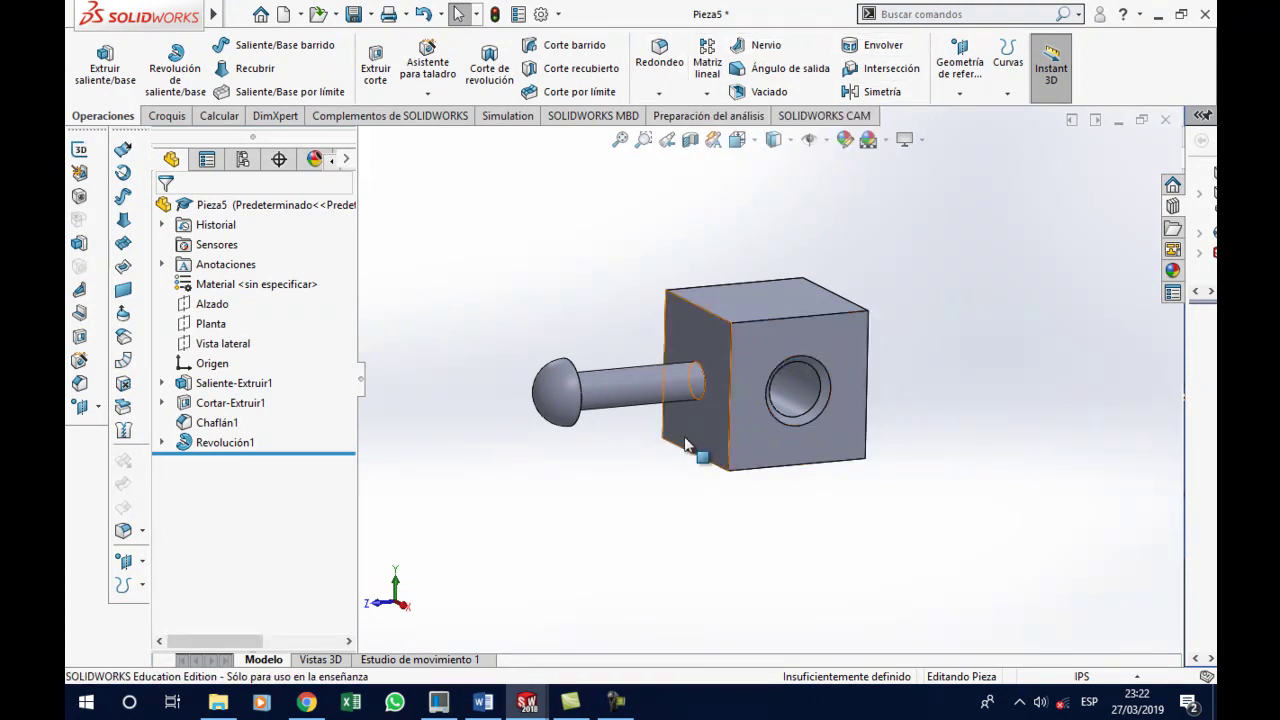
left_click(211, 304)
left_click(222, 343)
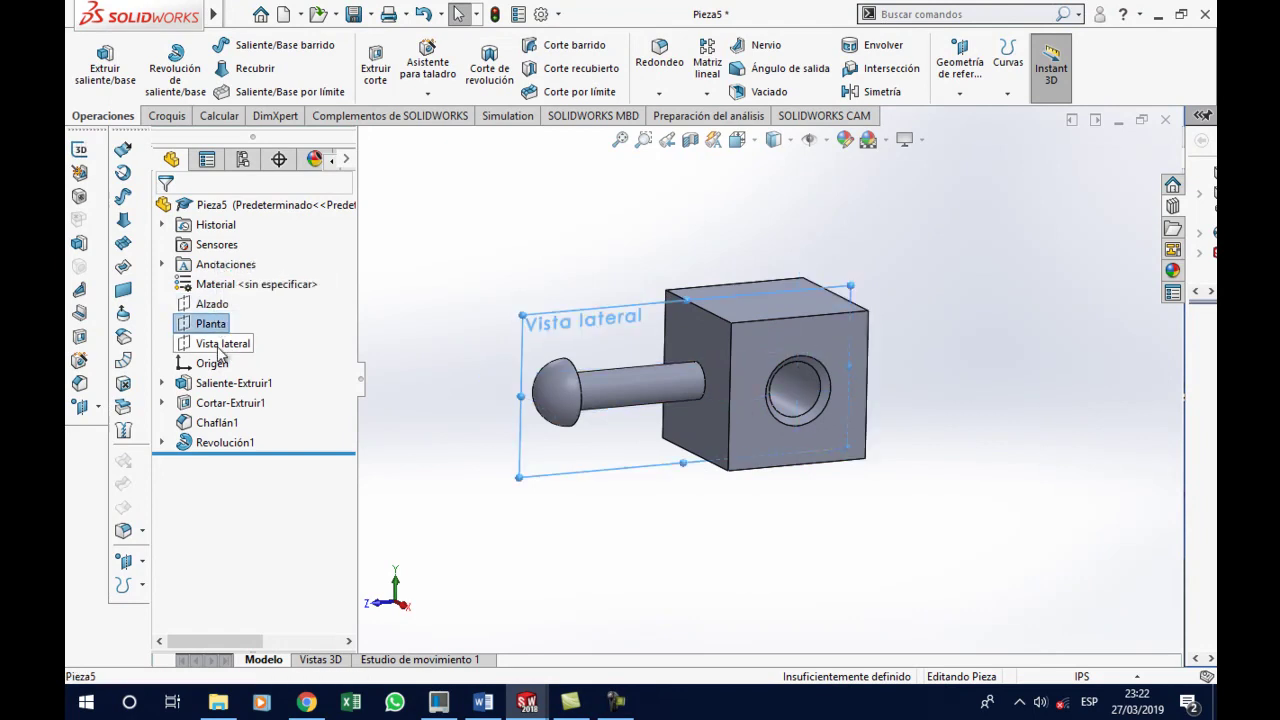
left_click(532, 245)
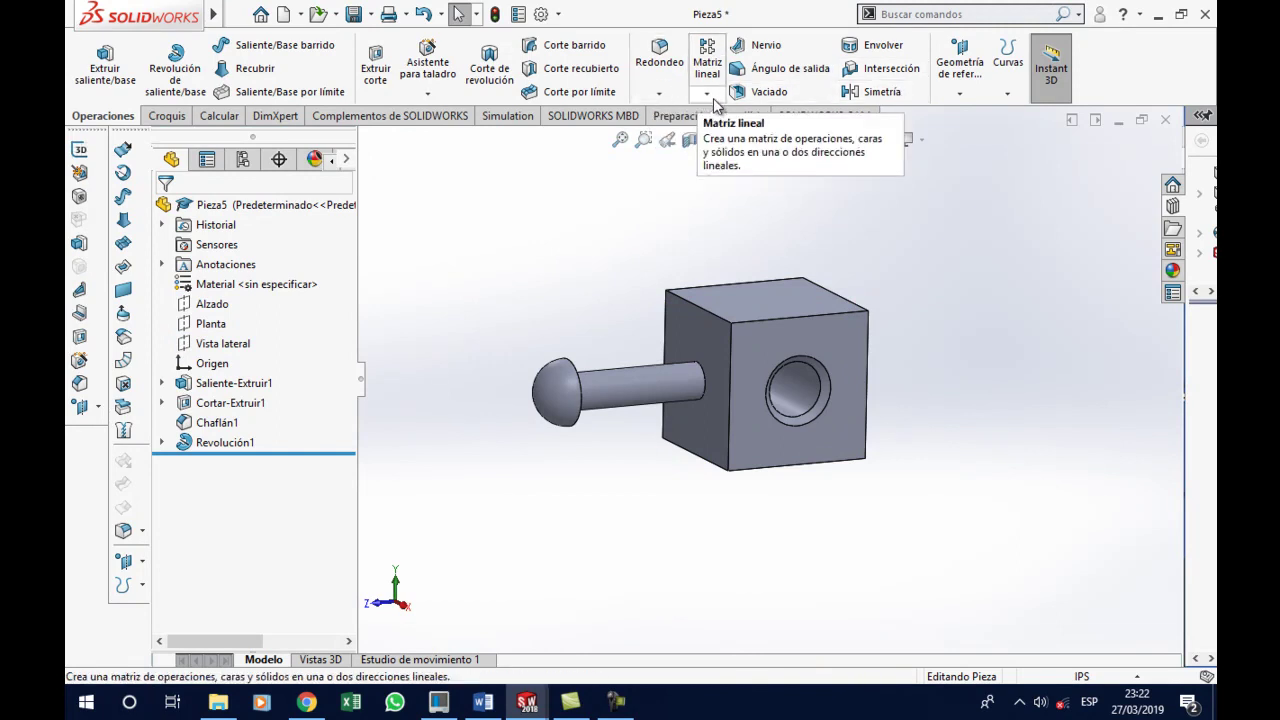
left_click(960, 93)
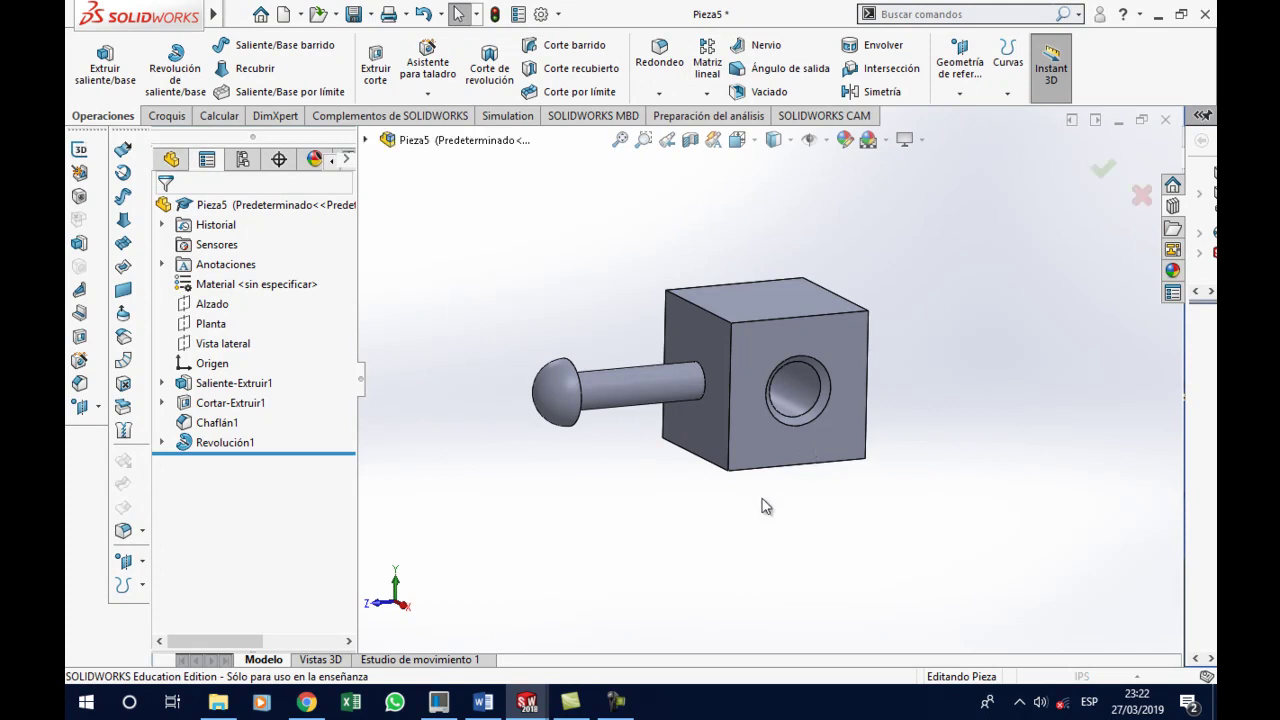
Create Plano1 offset 0.50 in from the cube's side face, flipped inward
left_click(697, 437)
type("0.5")
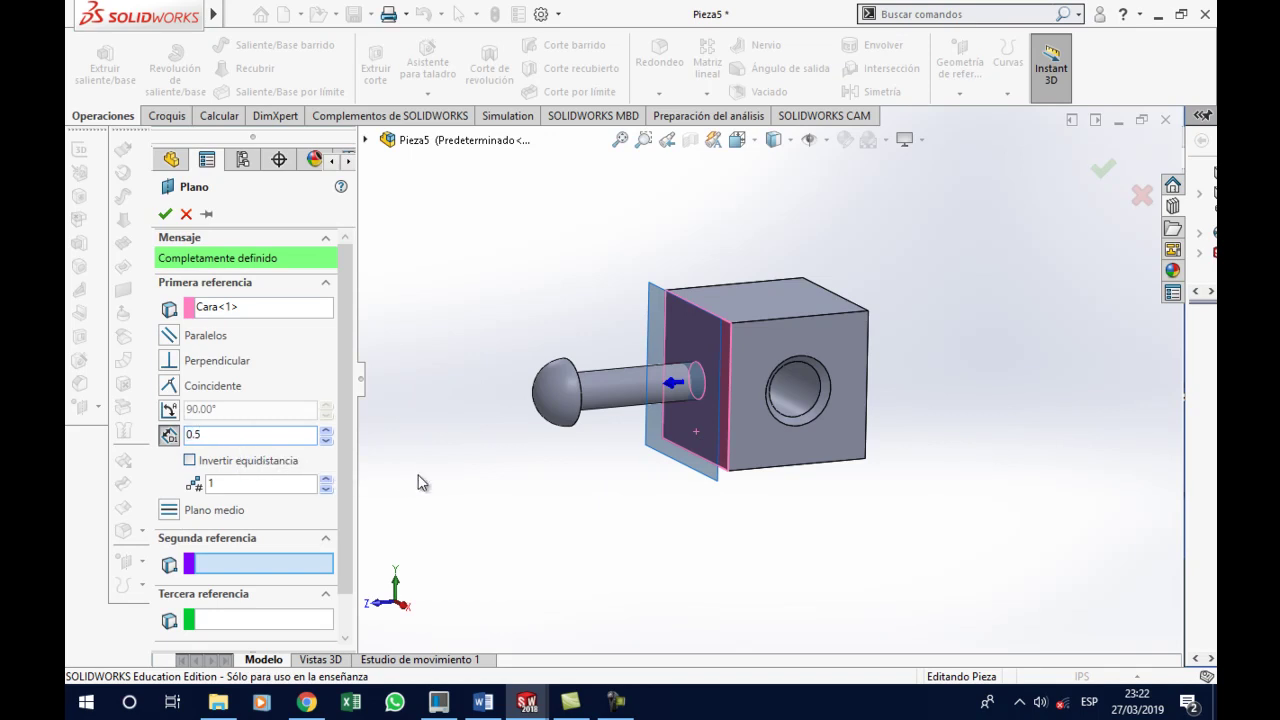
key("Return")
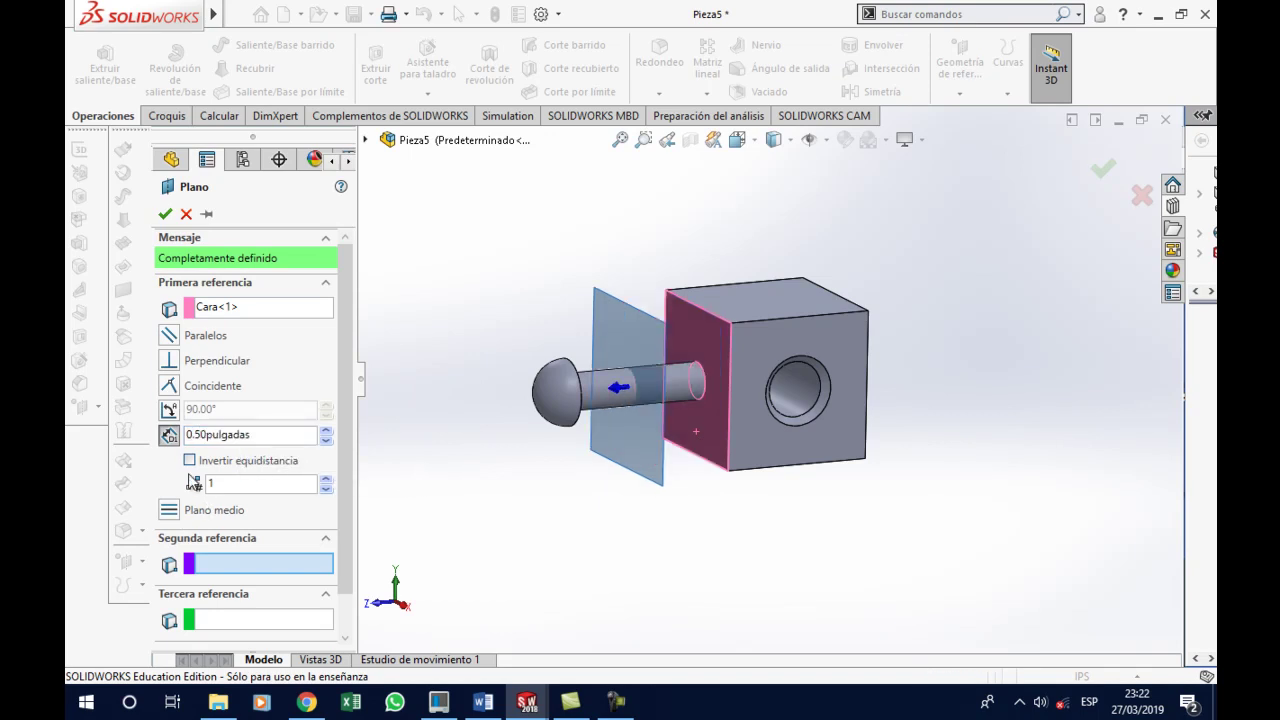
left_click(189, 460)
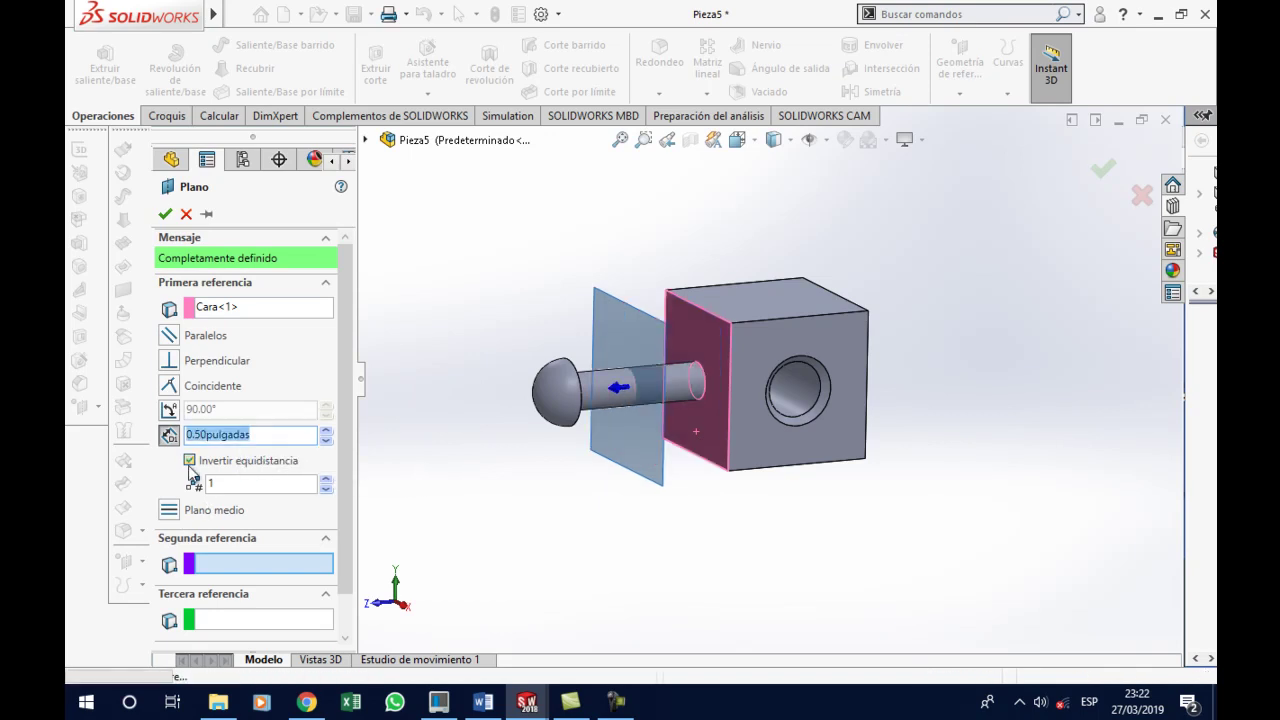
left_click(166, 216)
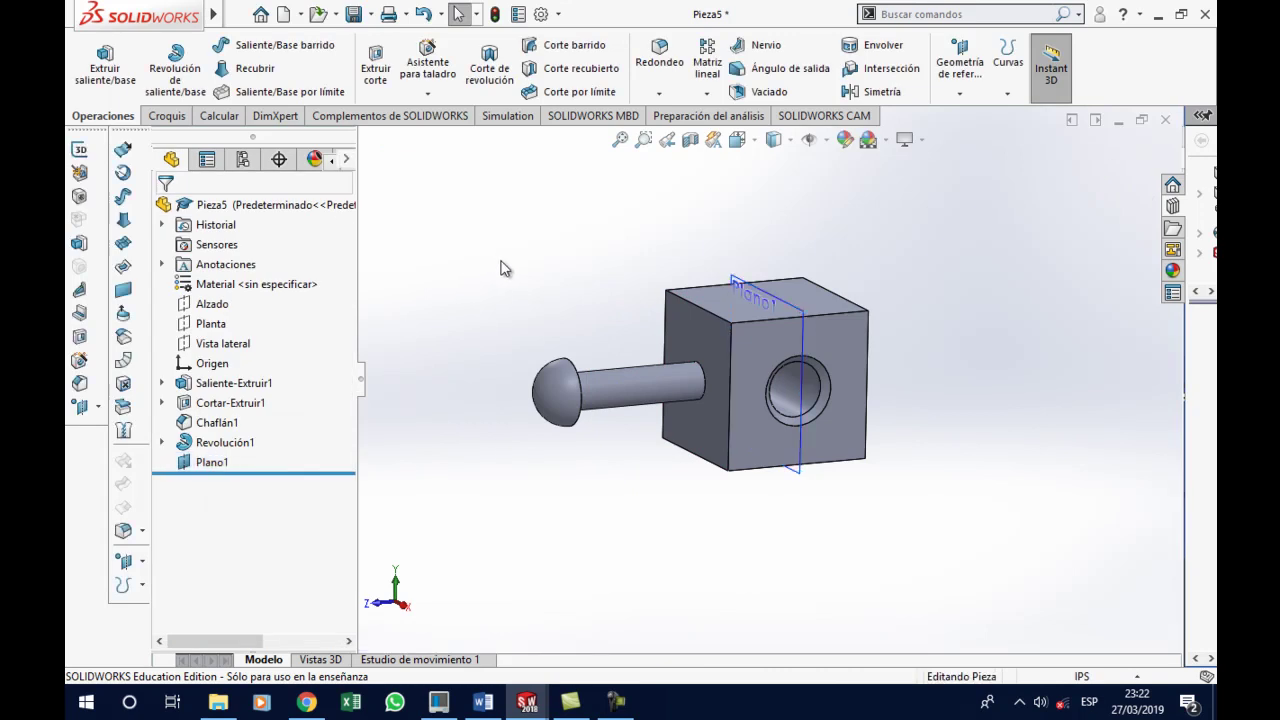
Mirror Revolución1 across Plano1 to the cube's opposite side
left_click(876, 91)
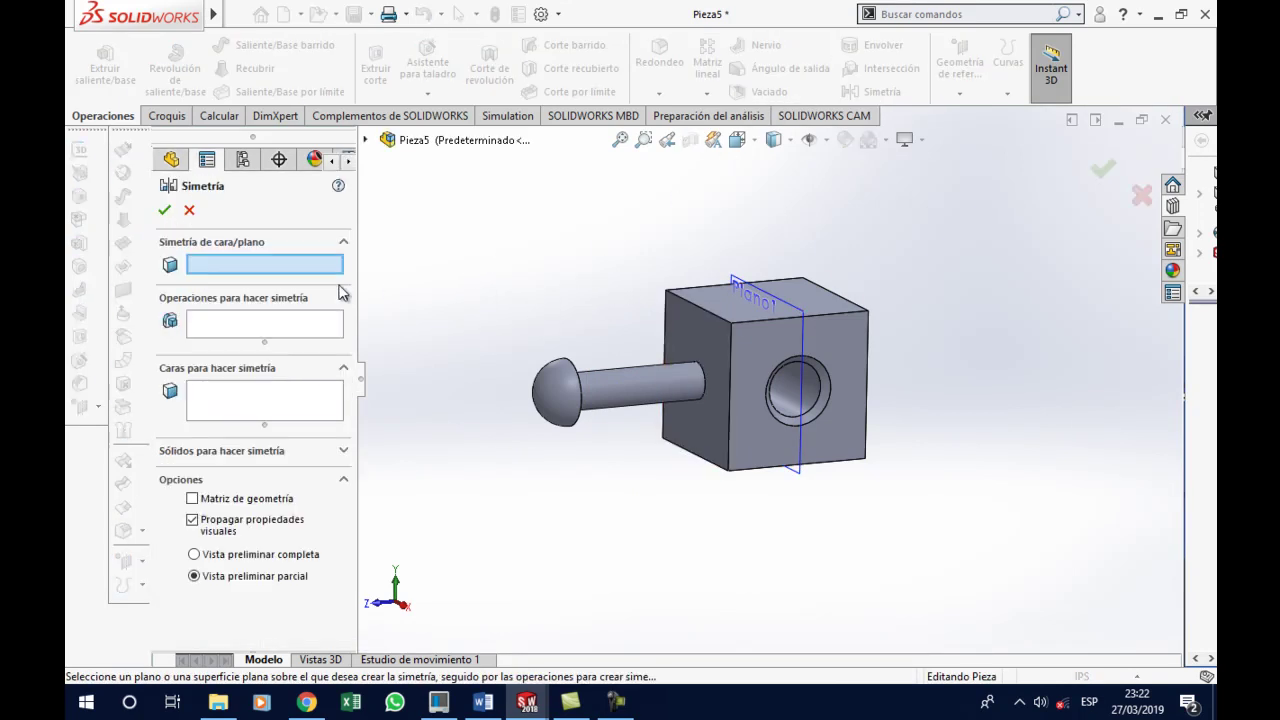
left_click(768, 296)
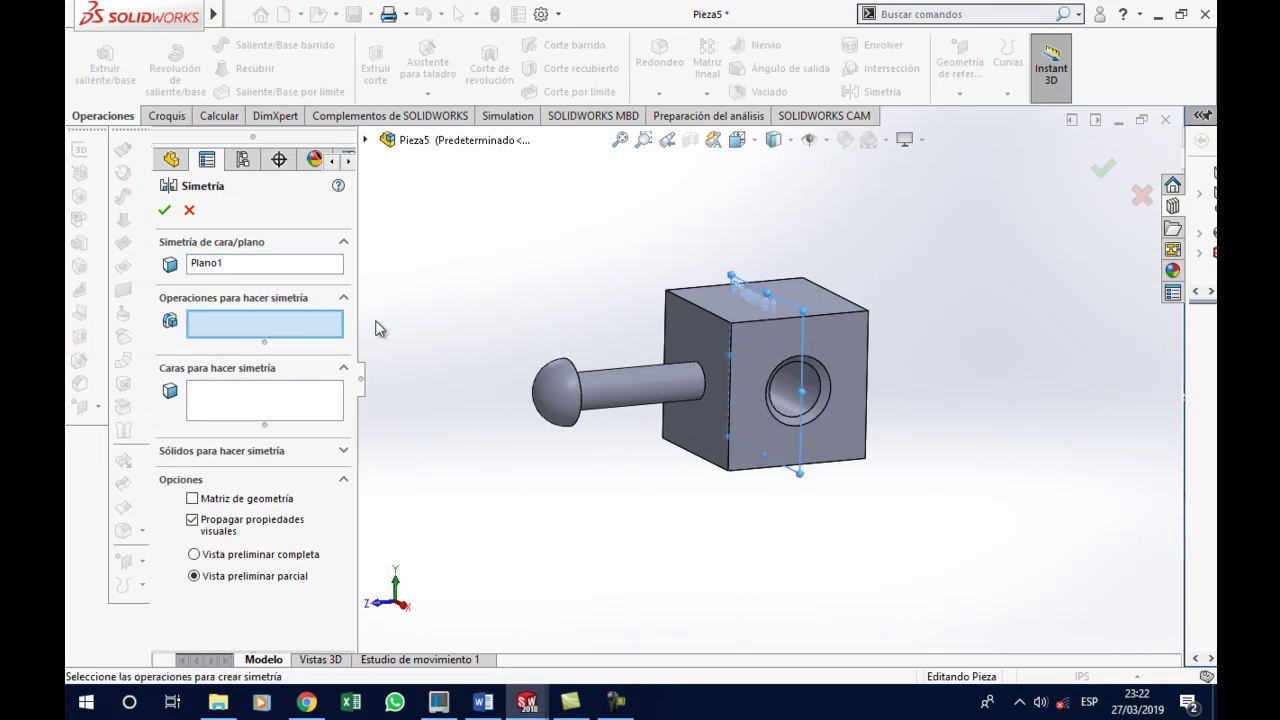
left_click(604, 384)
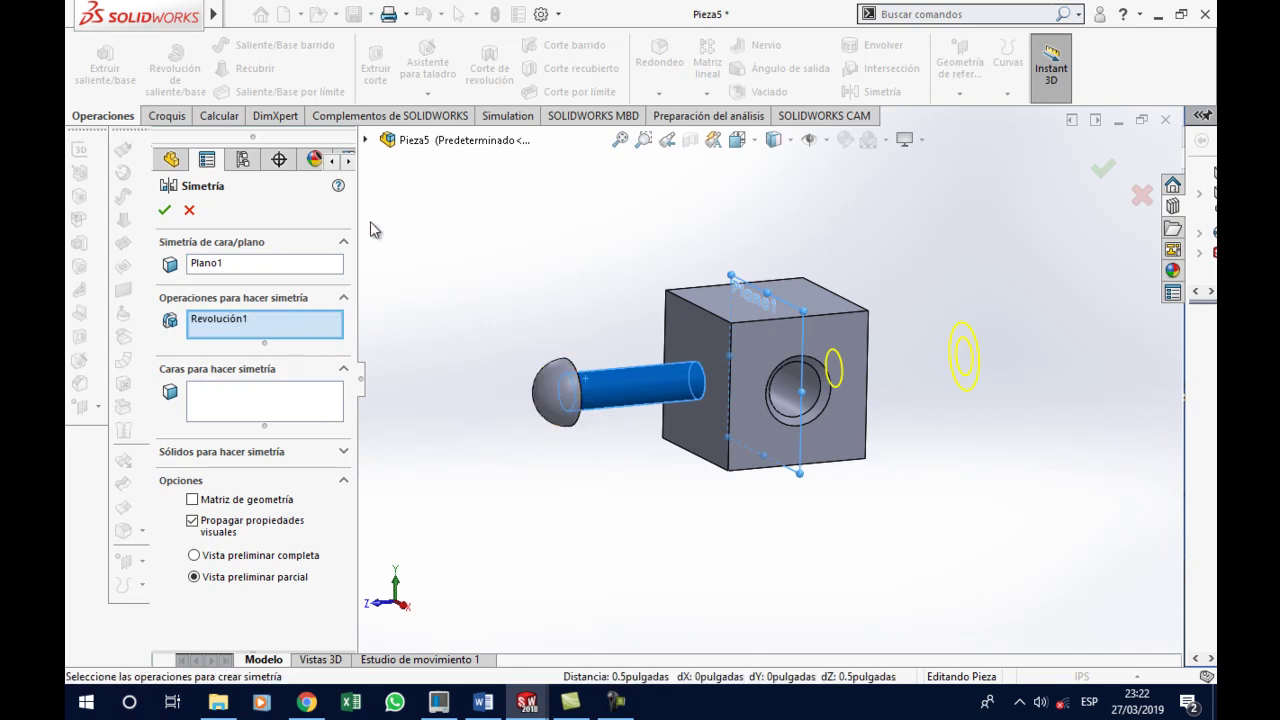
left_click(365, 140)
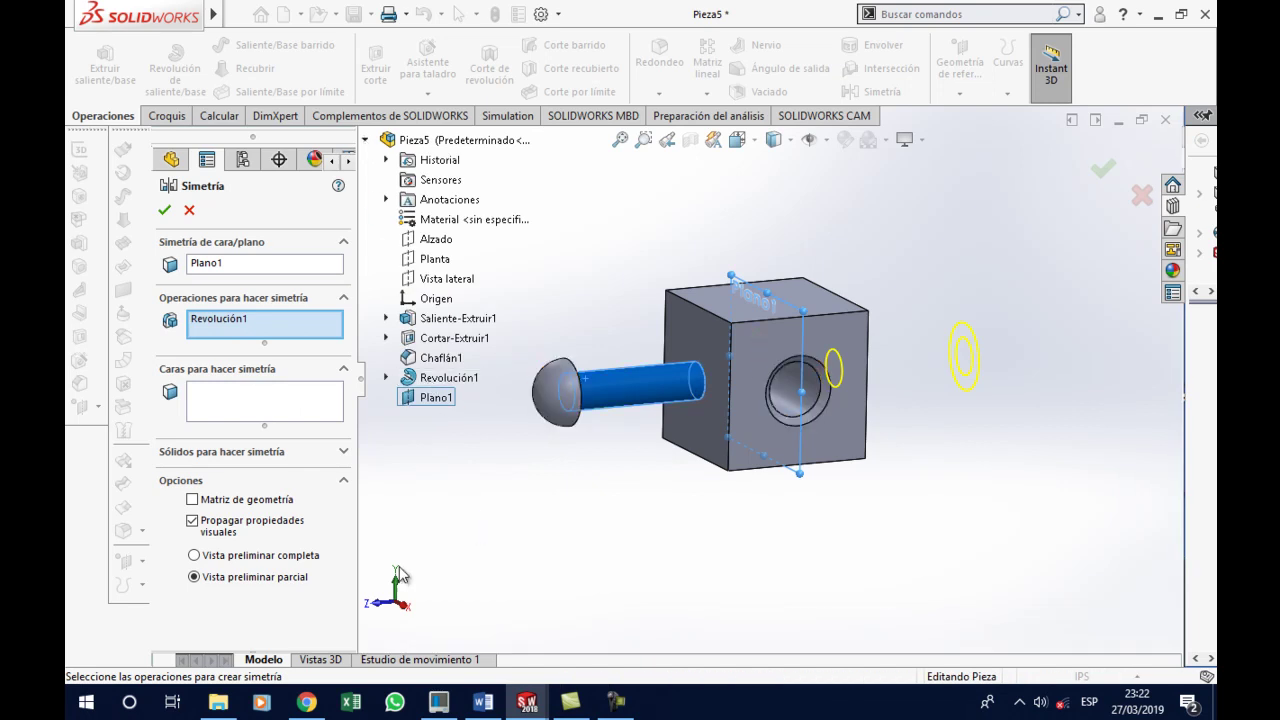
left_click(165, 212)
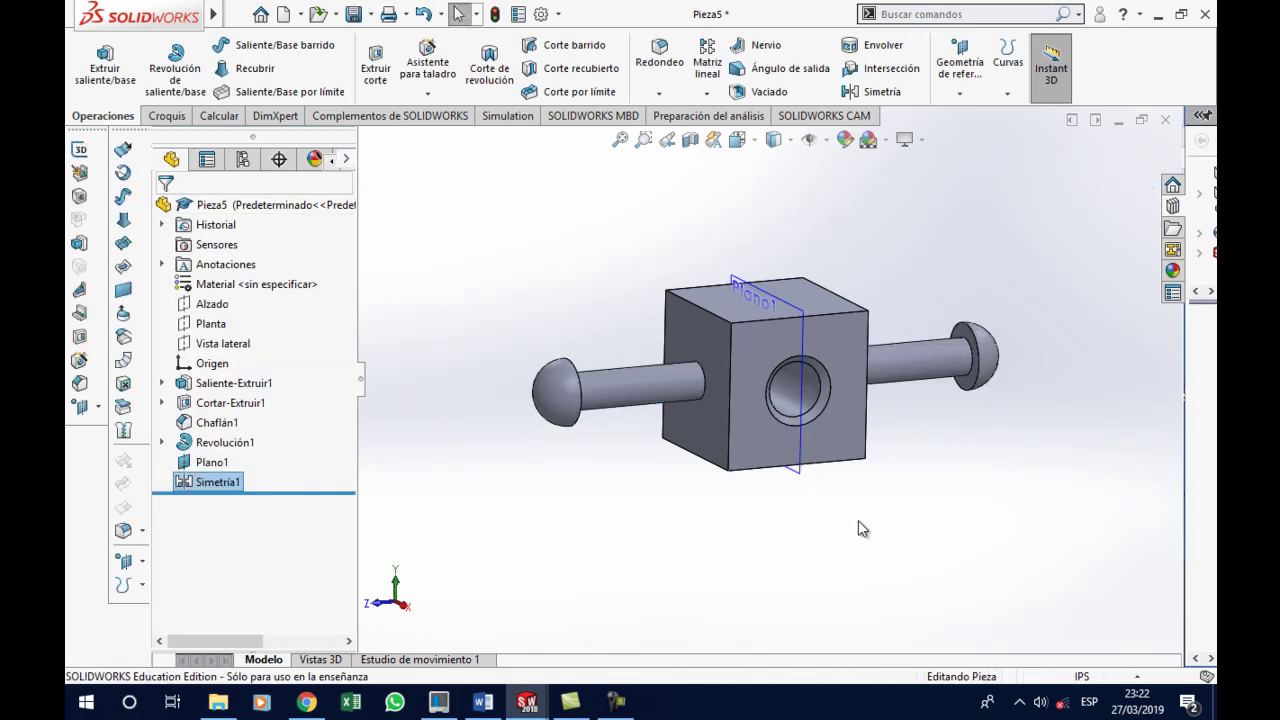
Assign AISI 1020 from the Acero steel category as the part's material
right_click(205, 462)
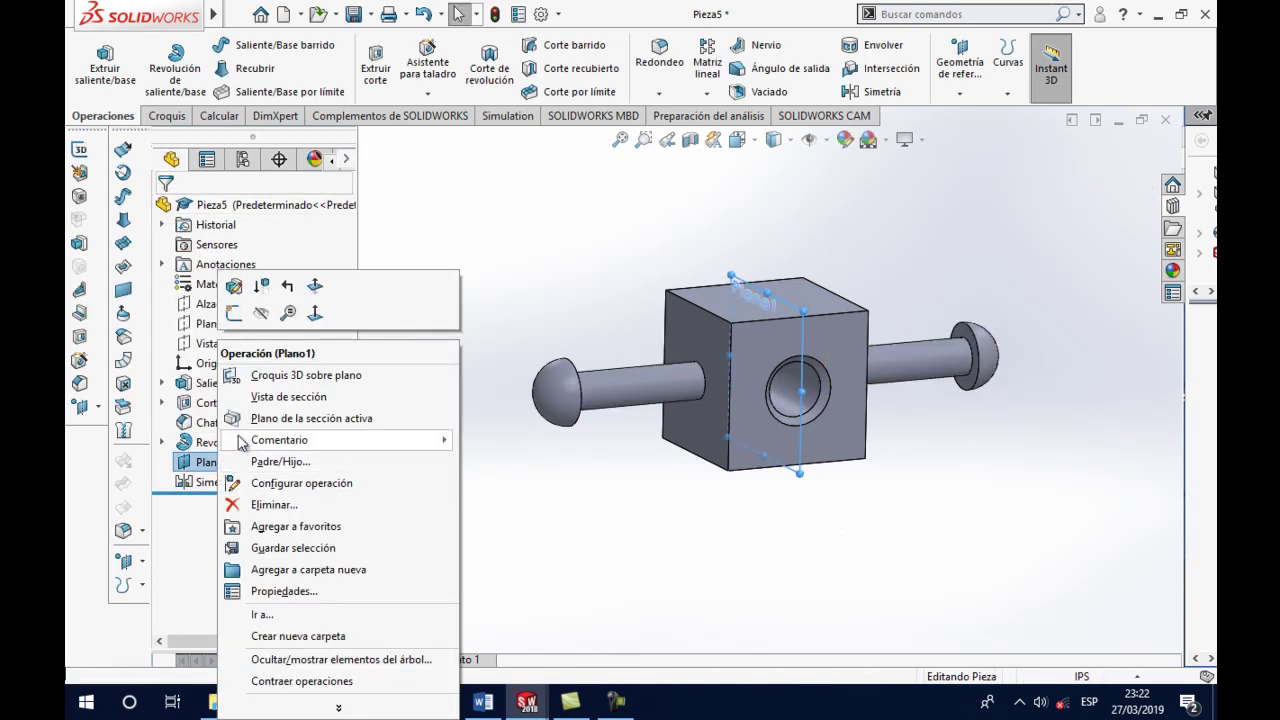
key("Escape")
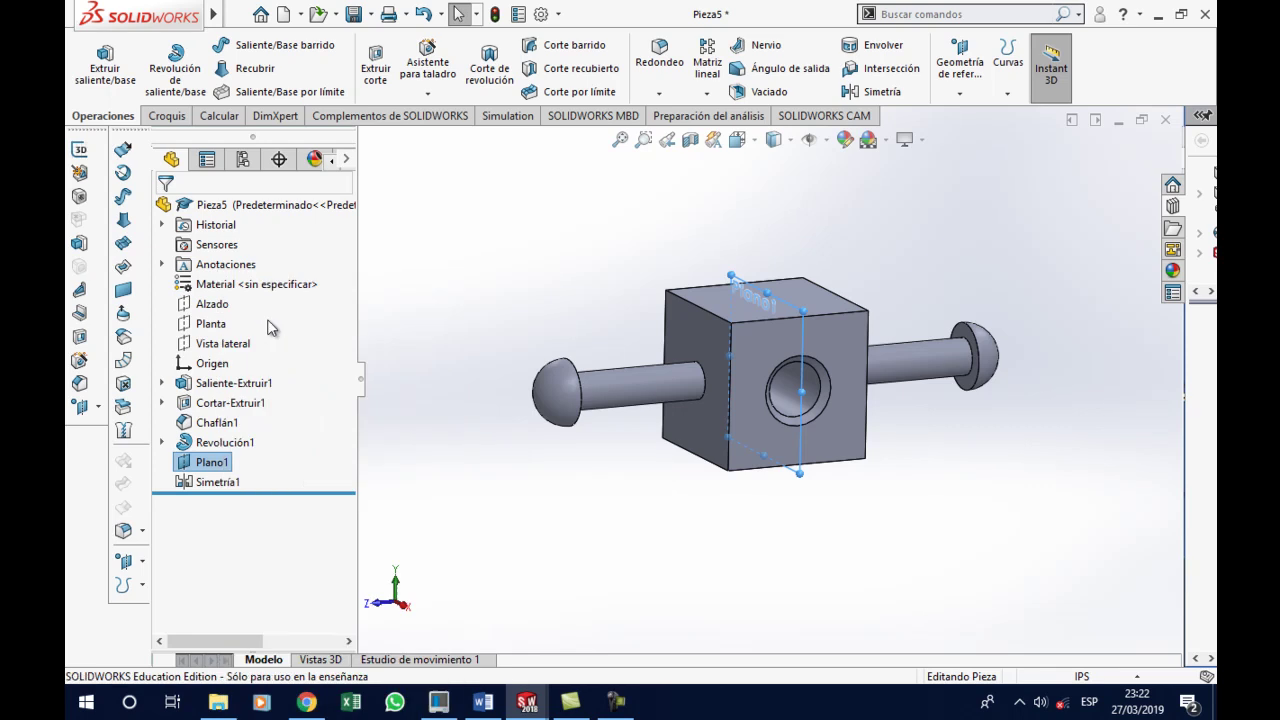
key("Escape")
mouse_move(698, 527)
middle_mouse_down()
mouse_move(635, 563)
mouse_move(688, 578)
mouse_move(809, 414)
middle_mouse_up()
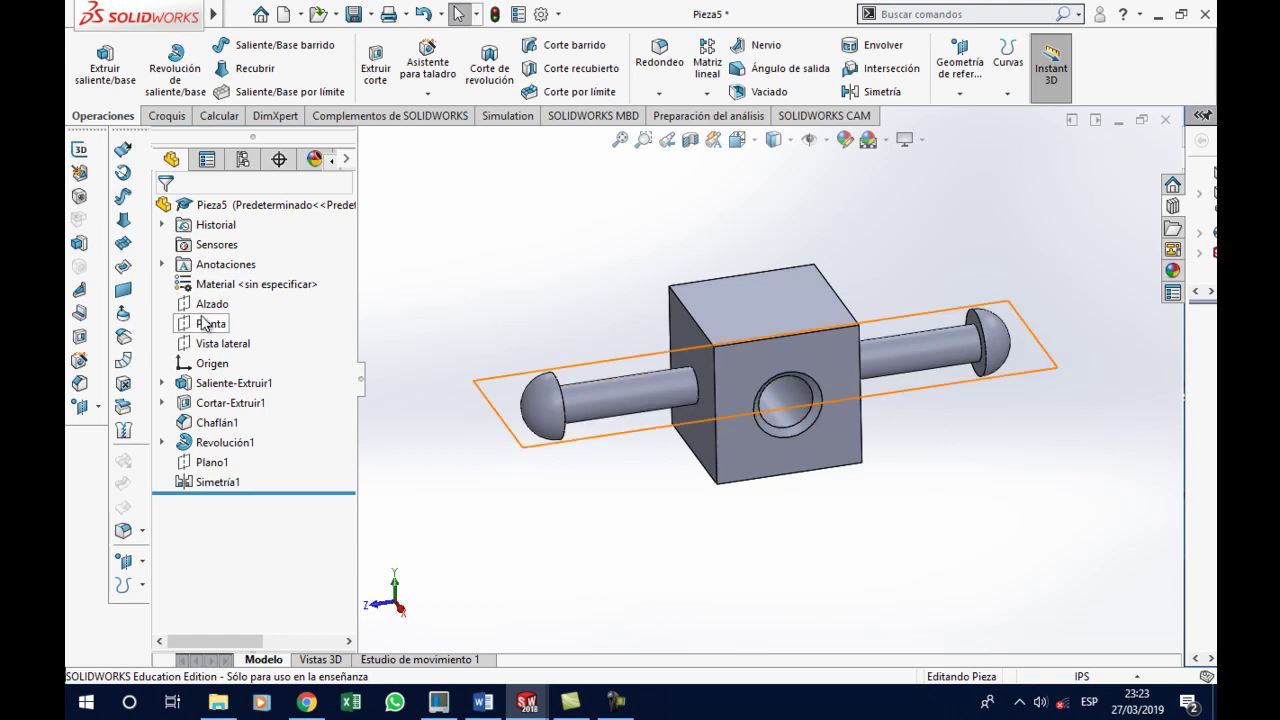
right_click(240, 285)
left_click(274, 300)
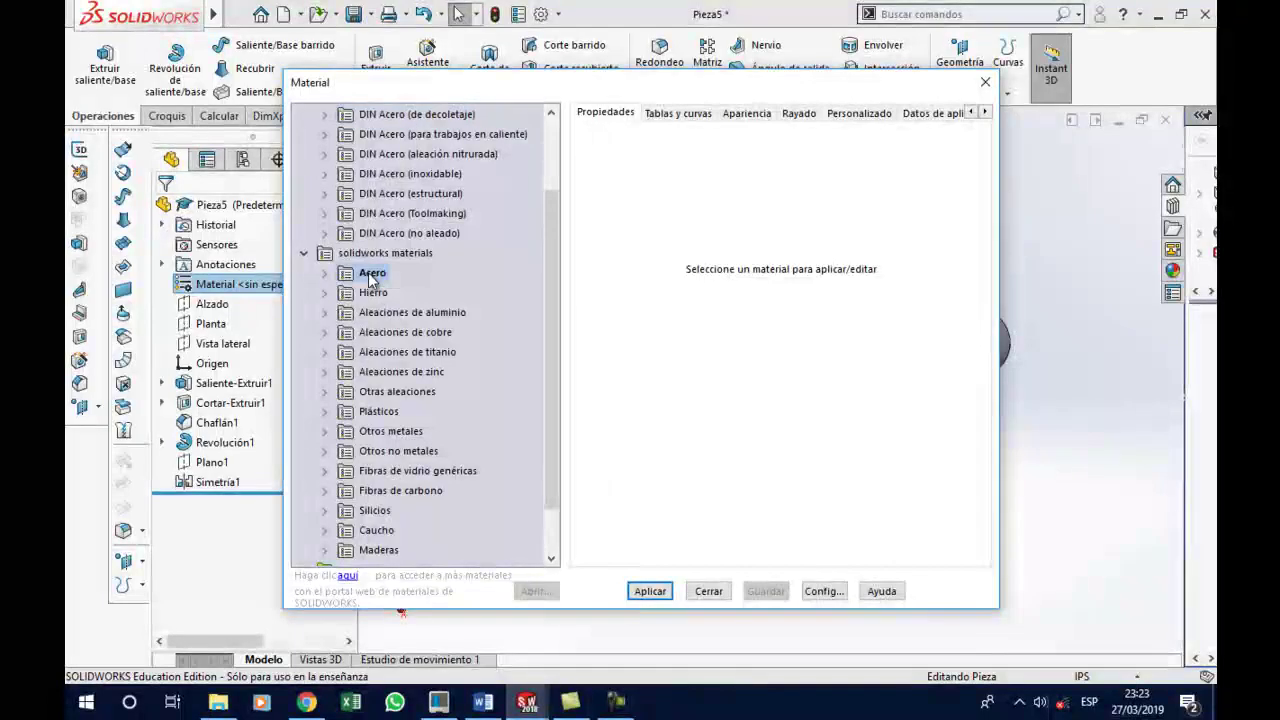
left_click(324, 278)
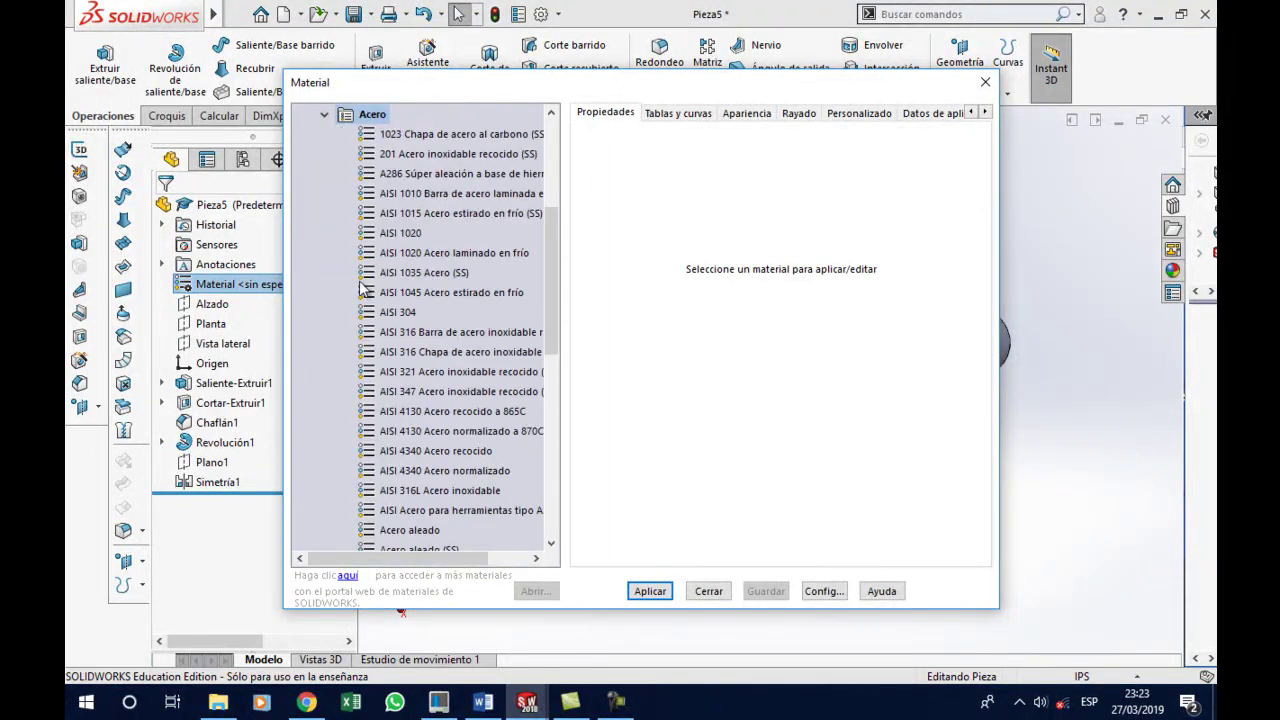
left_click(408, 233)
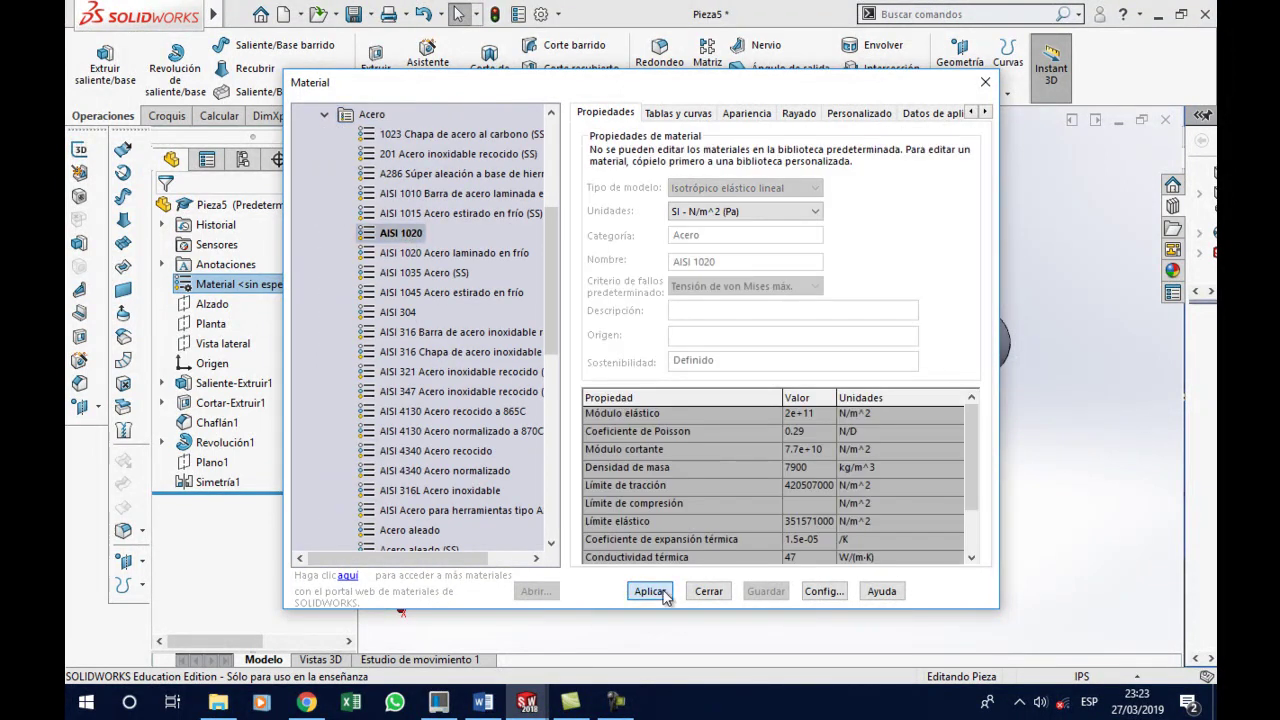
left_click(650, 591)
left_click(708, 591)
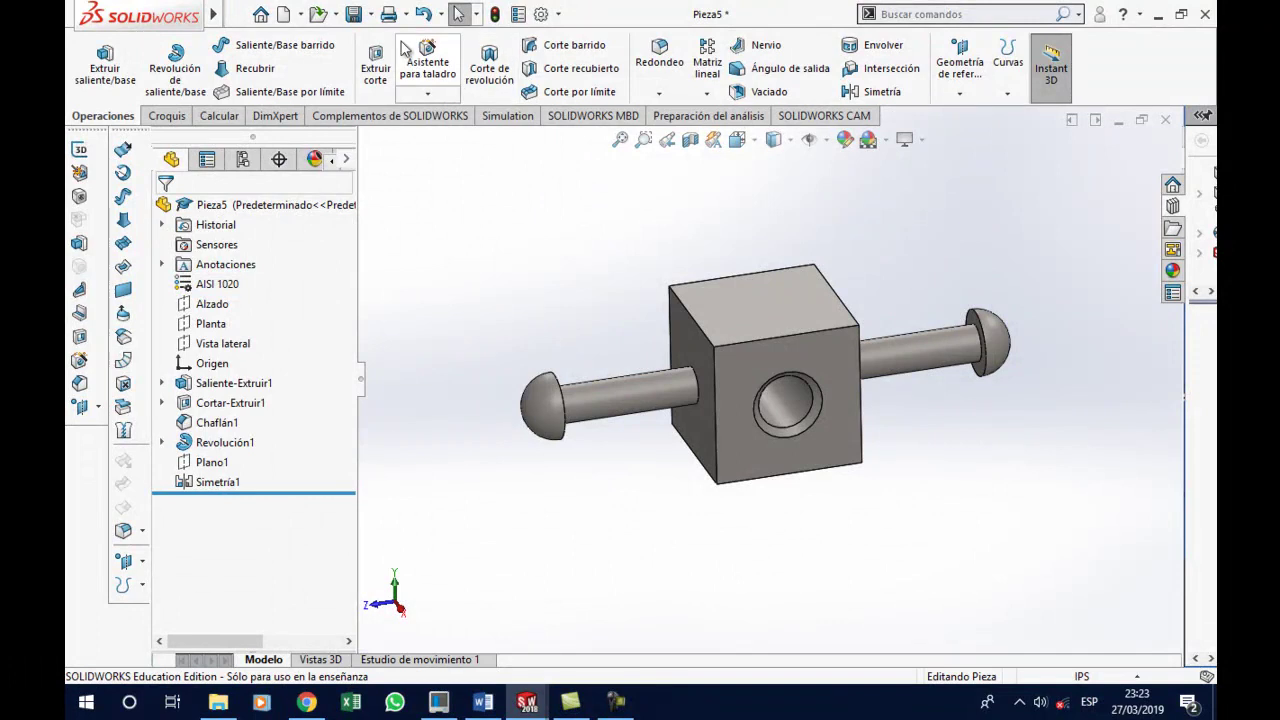
Save the pivot part under the name PIVOTE
key("ctrl+s")
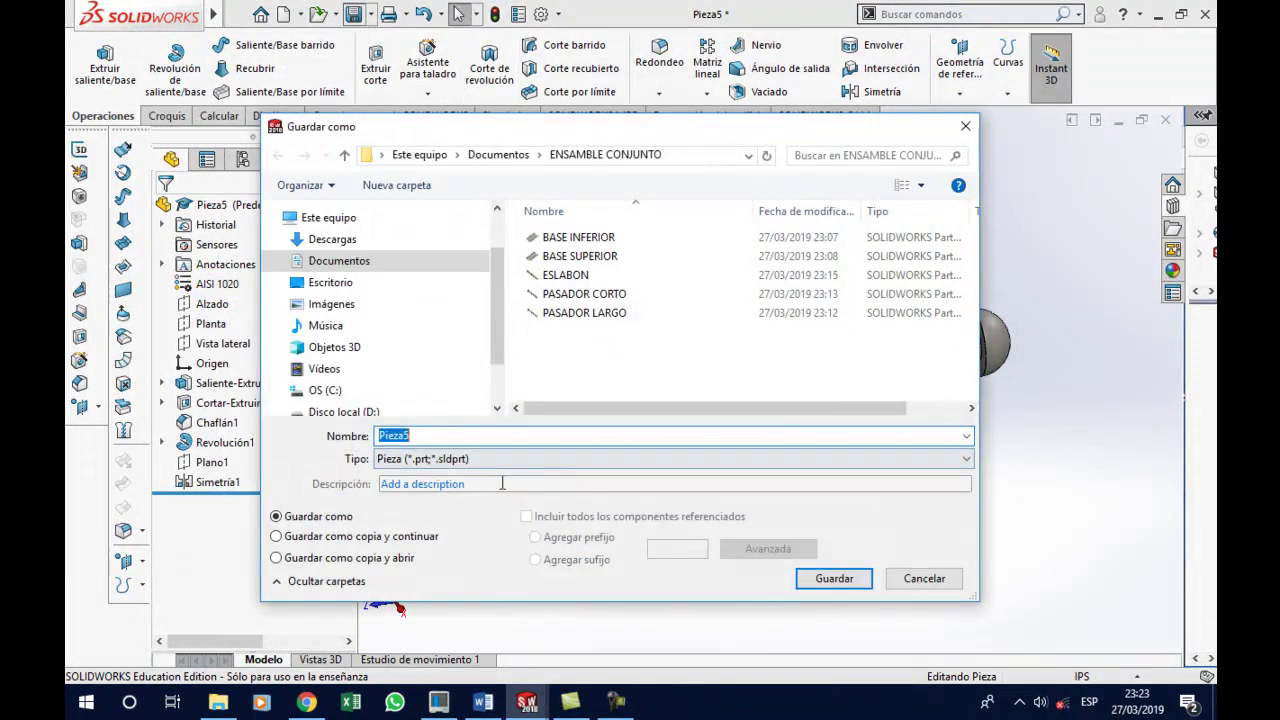
type("PIVO")
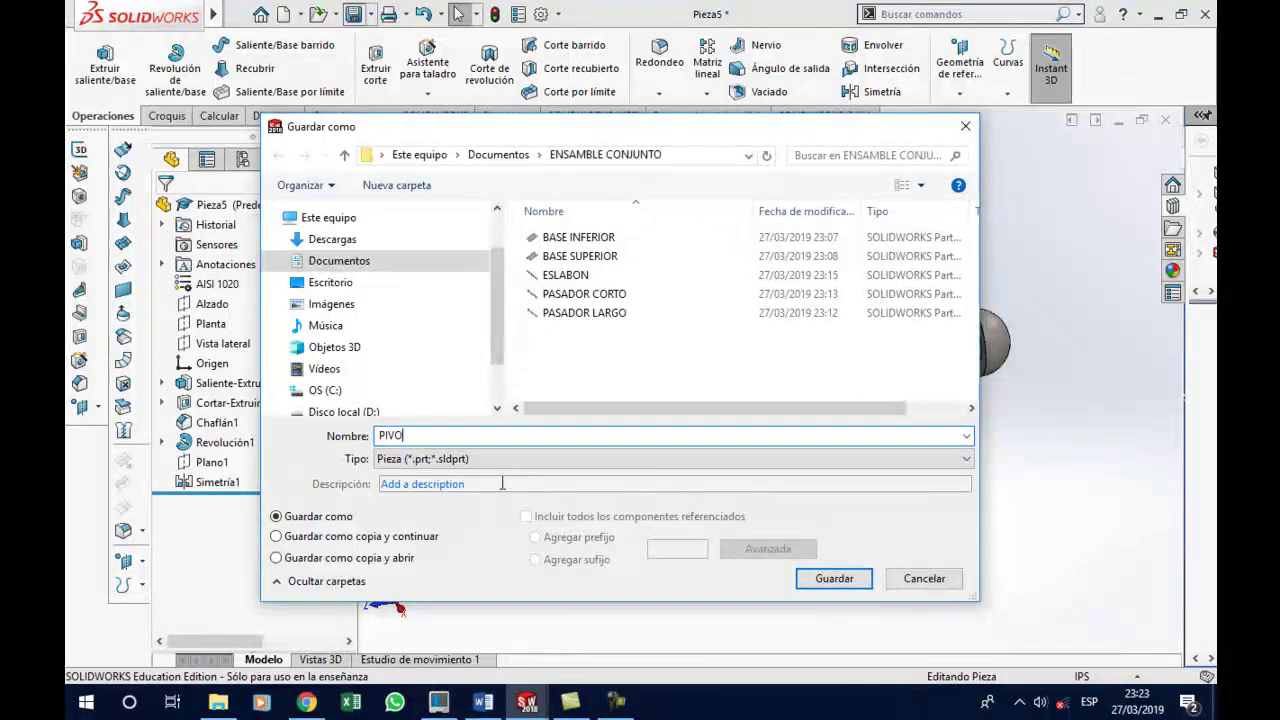
key("Return")
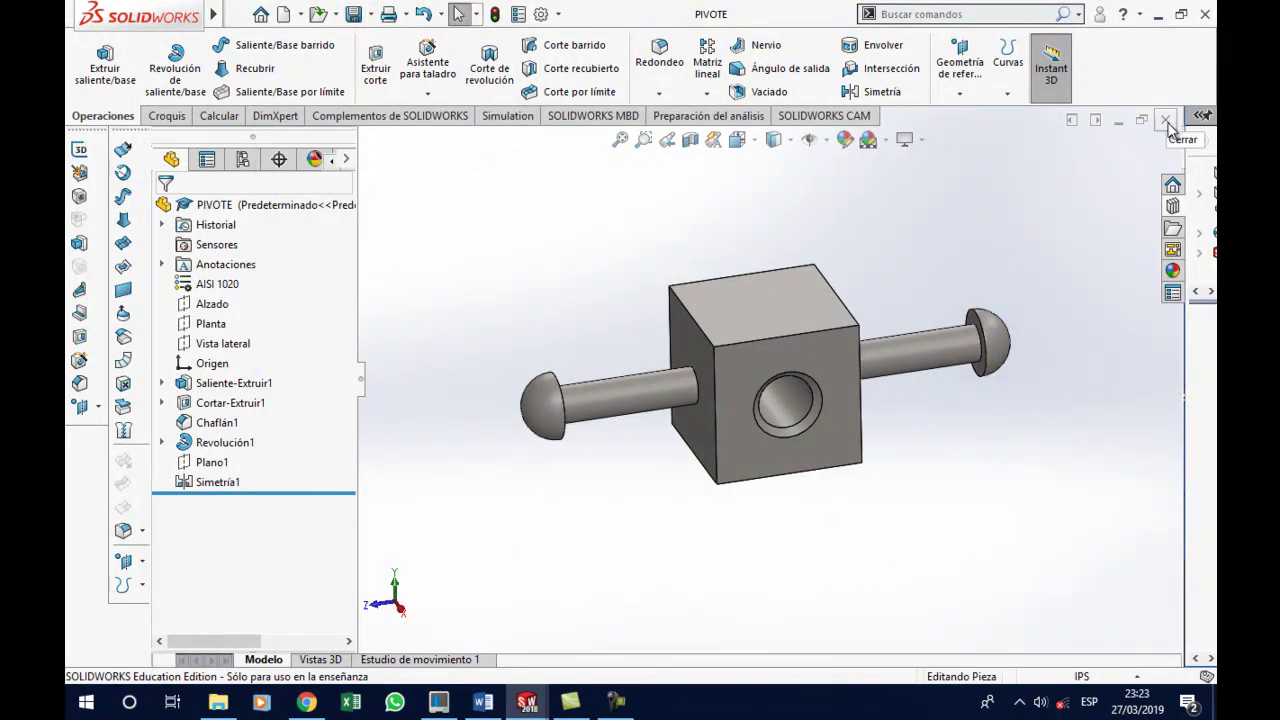
Create a new blank part document with Ctrl+N
left_click(284, 15)
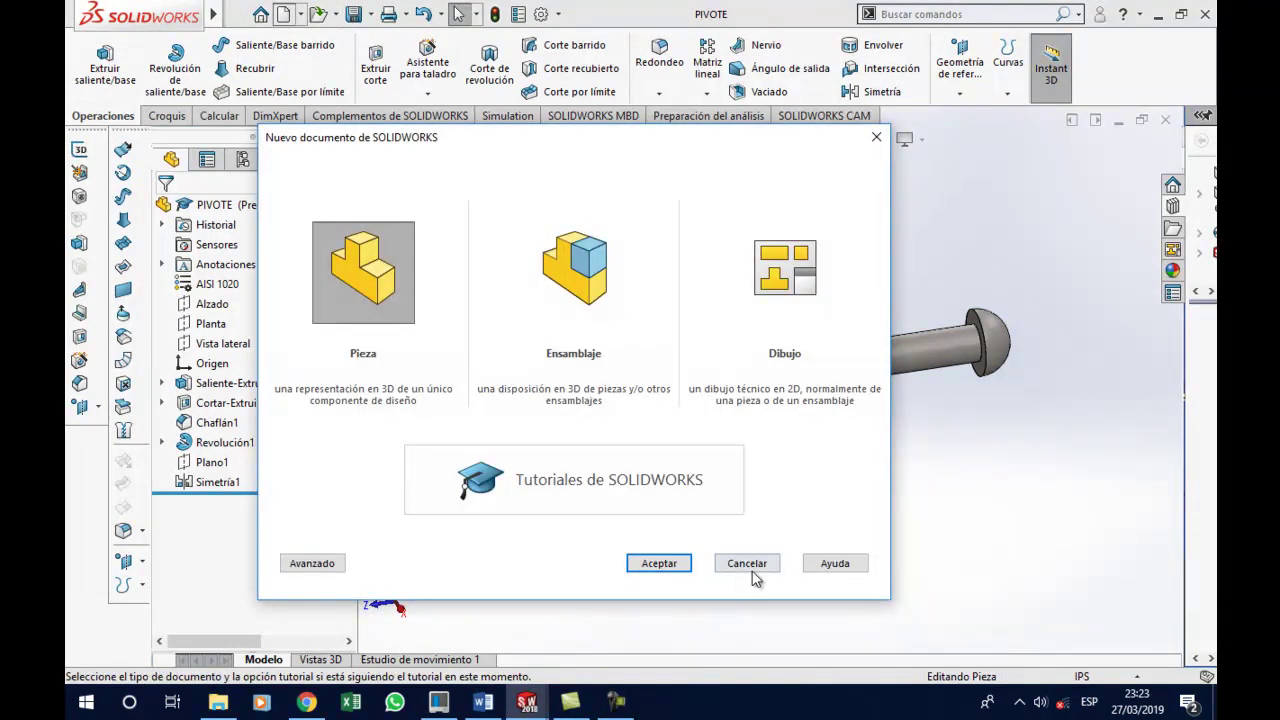
left_click(750, 568)
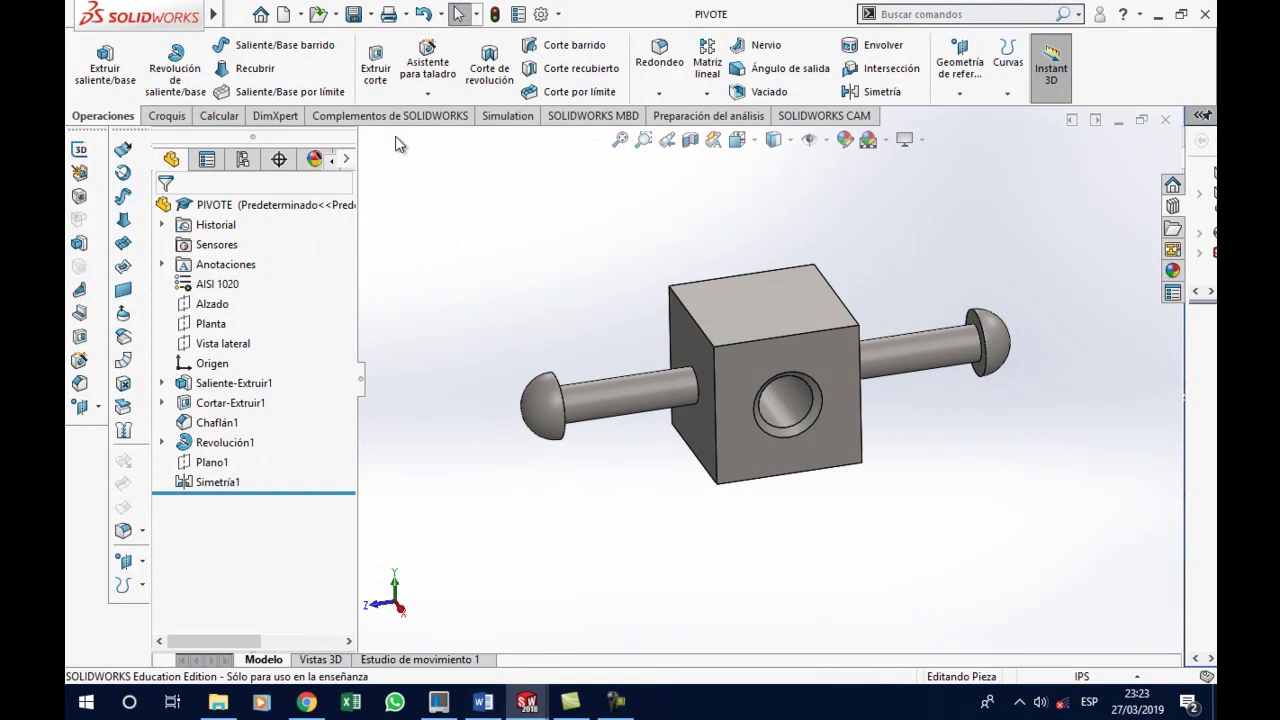
key("ctrl+n")
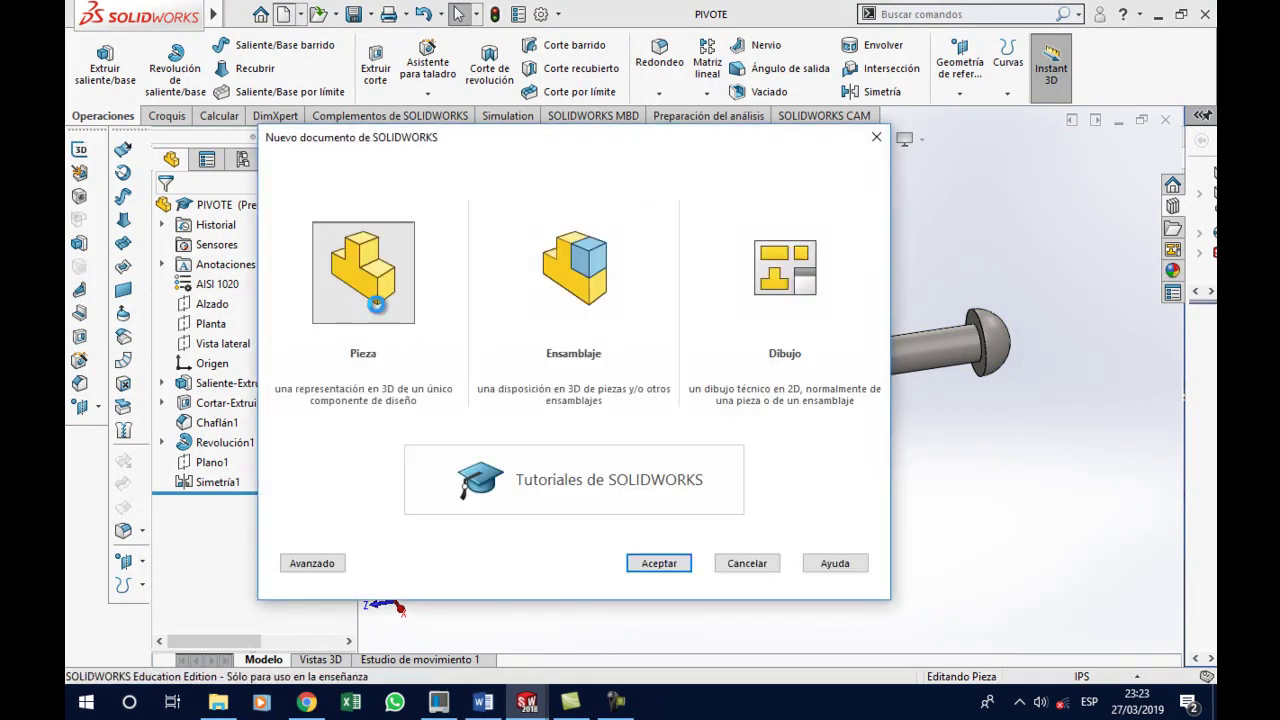
key("Return")
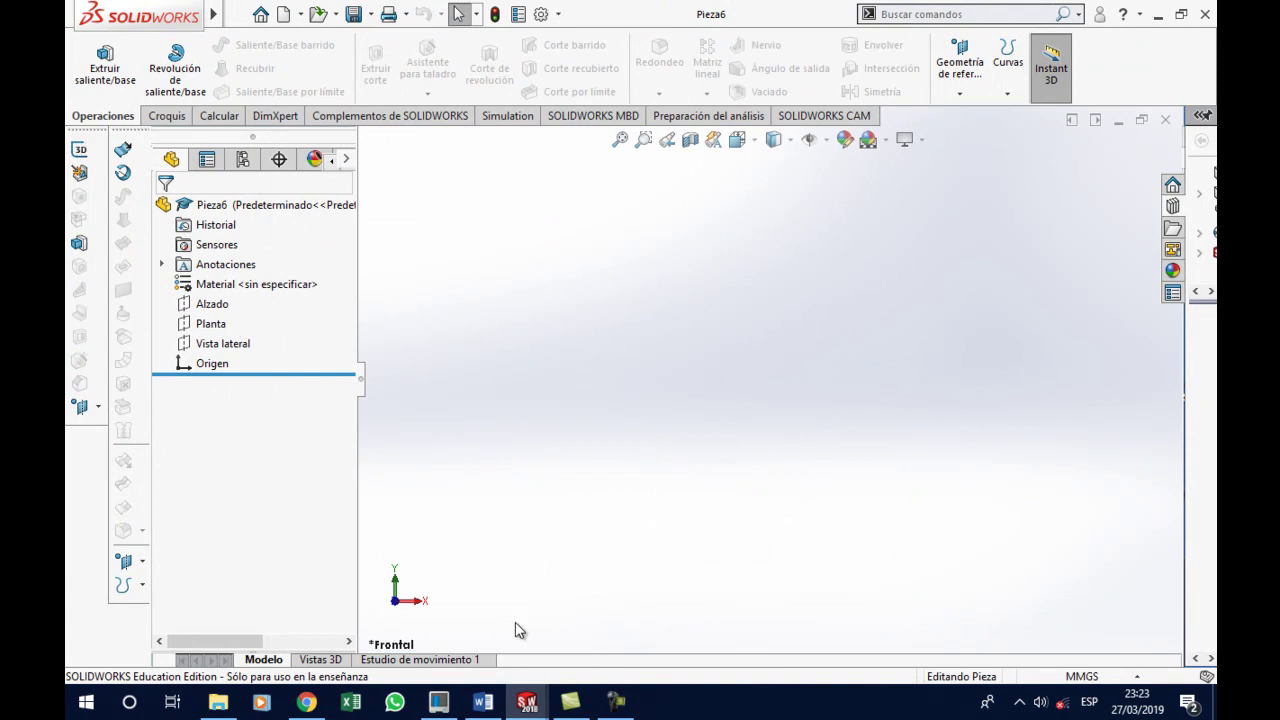
left_click(483, 705)
scroll(716, 561, "up", 3)
scroll(716, 561, "up", 3)
scroll(716, 561, "up", 3)
scroll(716, 561, "up", 5)
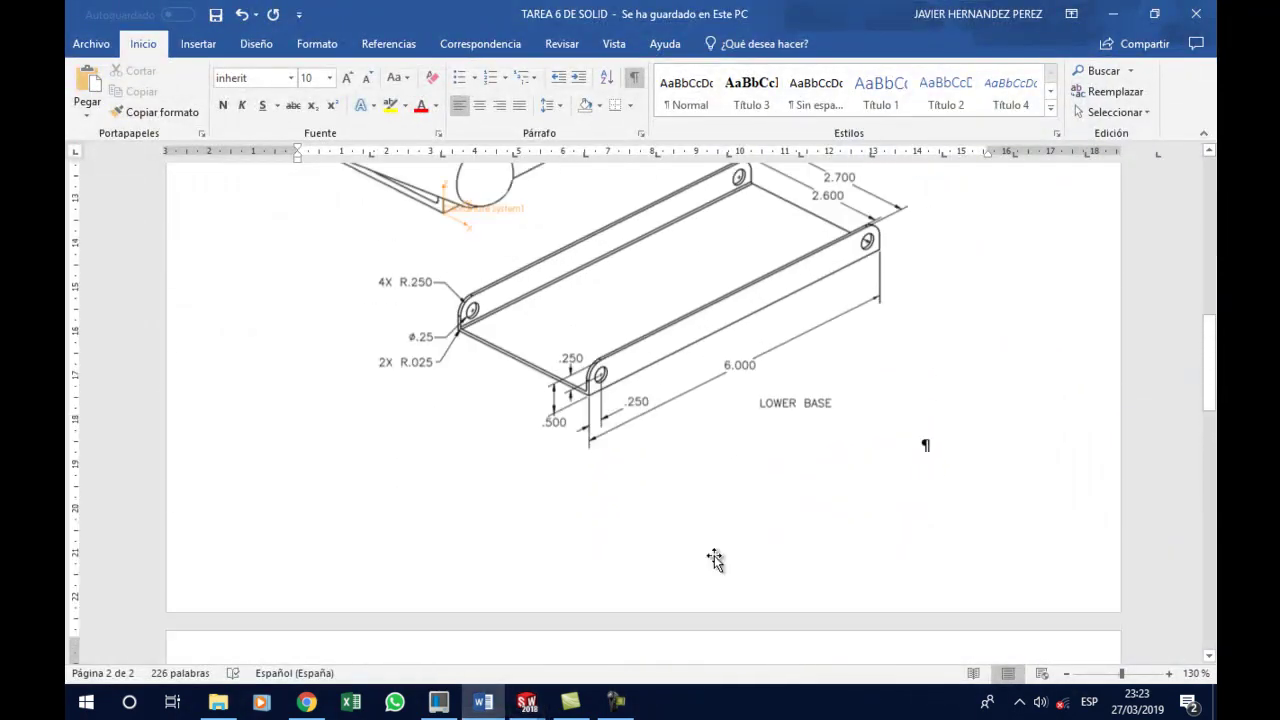
scroll(716, 561, "up", 5)
scroll(611, 525, "up", 5)
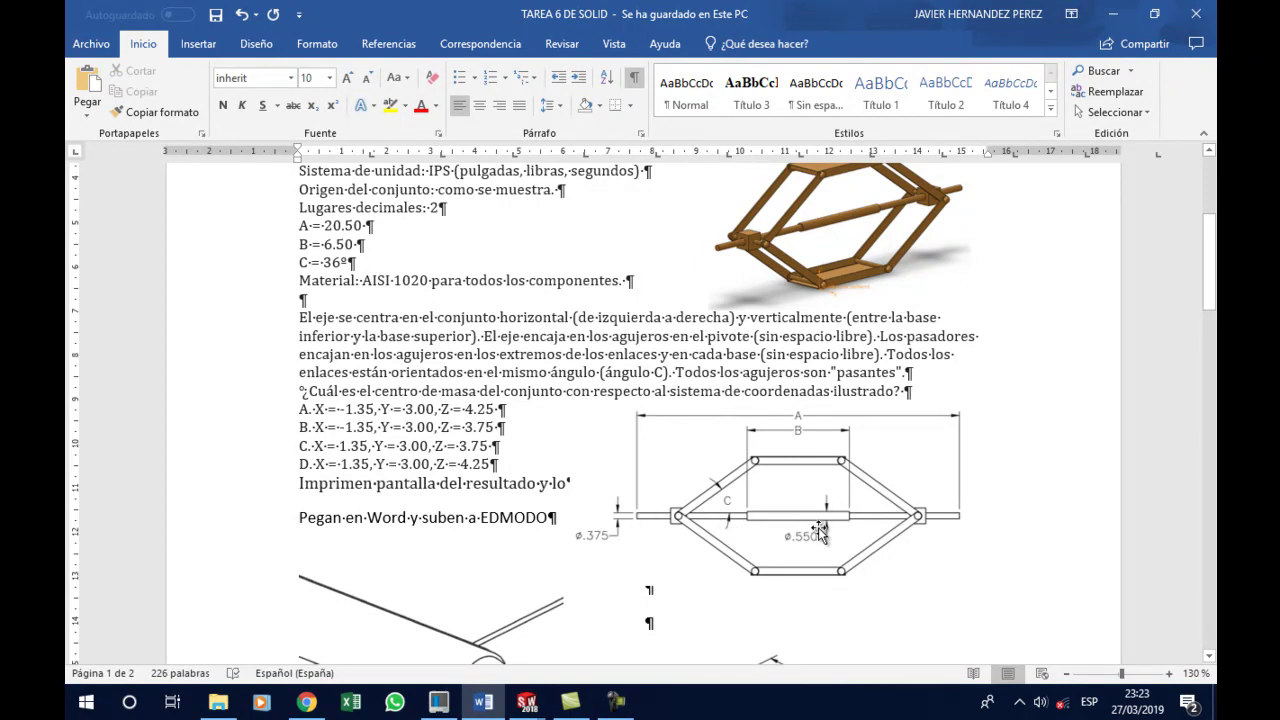
mouse_move(527, 702)
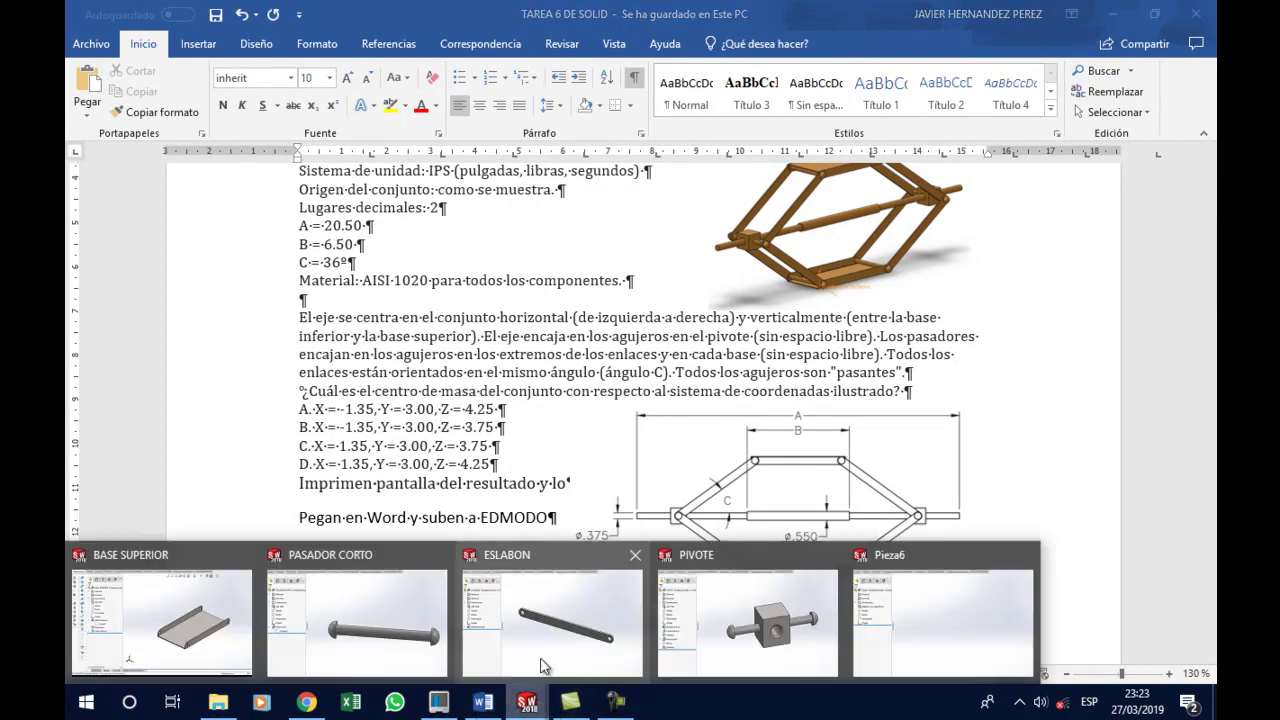
left_click(1040, 625)
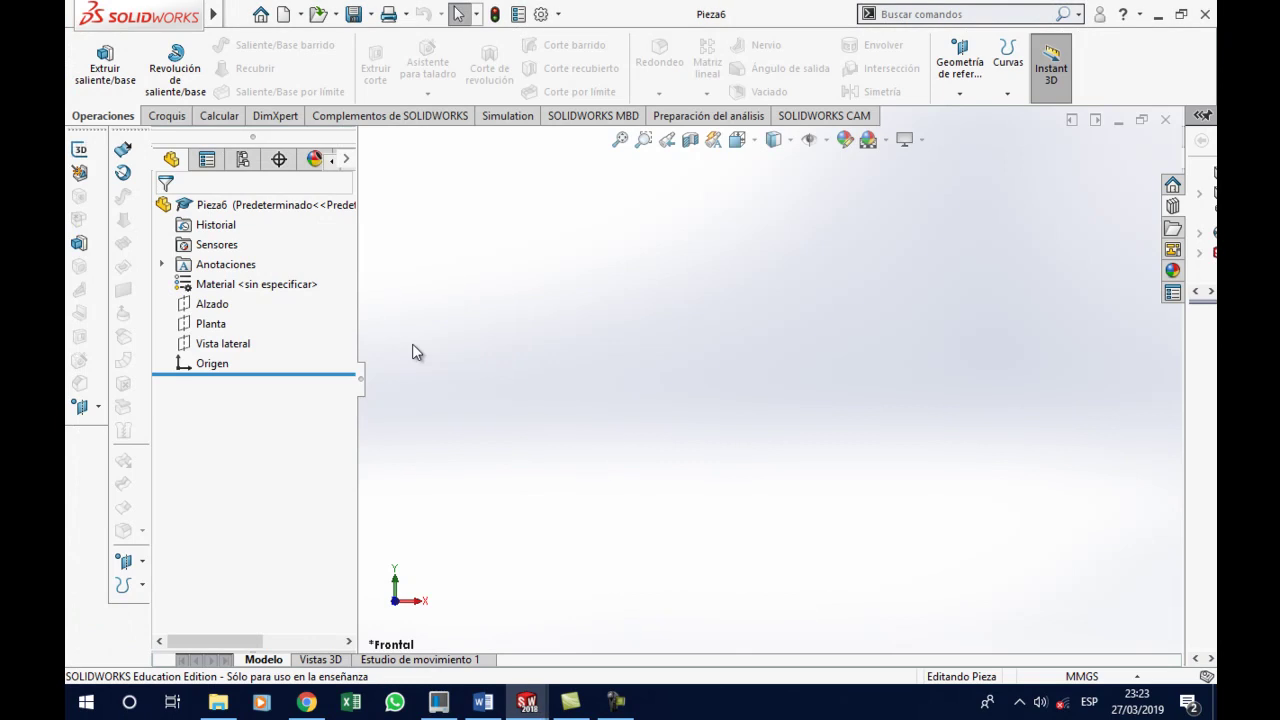
Switch Pieza6 to IPS units and restart an empty sketch on the Alzado plane
left_click(213, 305)
left_click(235, 276)
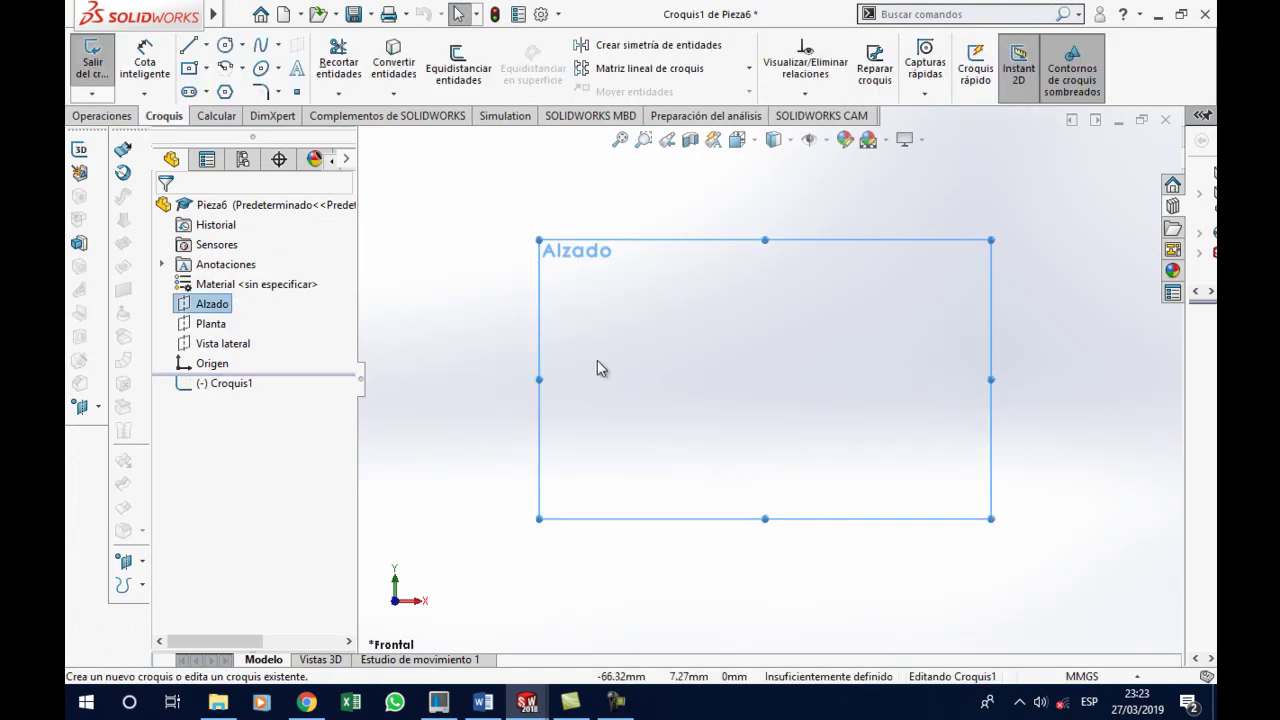
left_click(1070, 676)
left_click(1030, 623)
left_click(1141, 195)
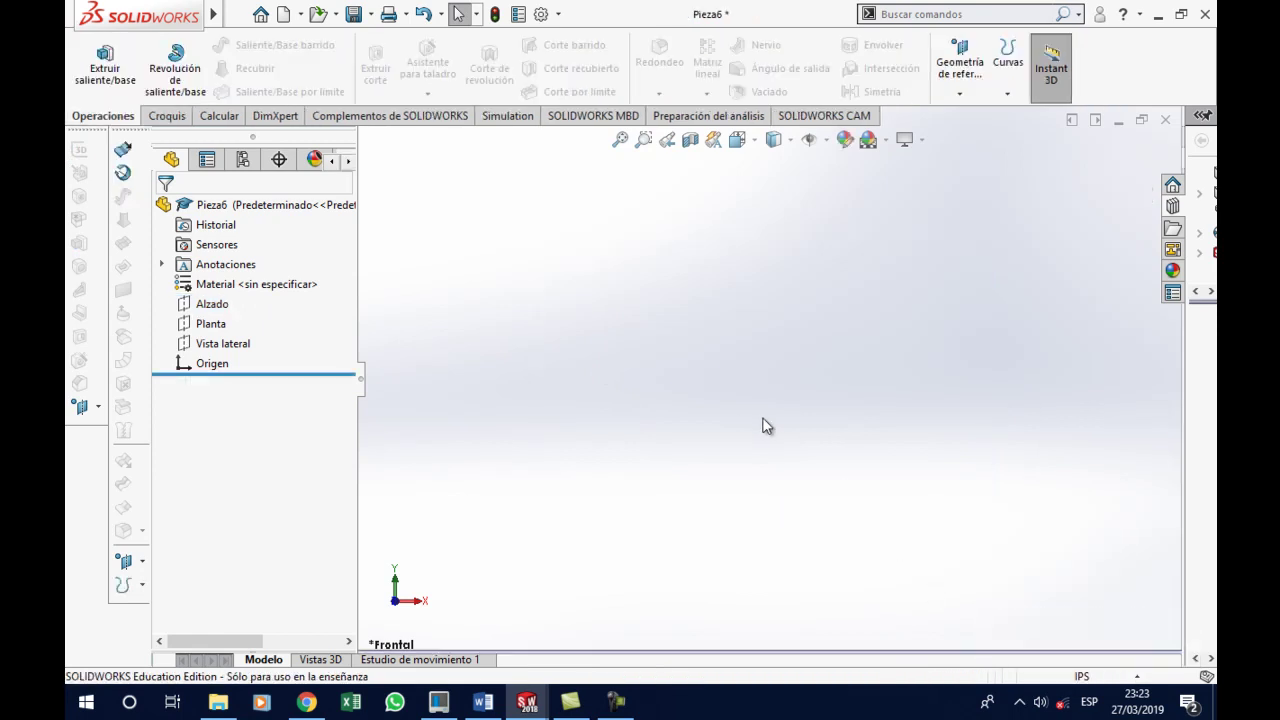
left_click(212, 303)
left_click(233, 277)
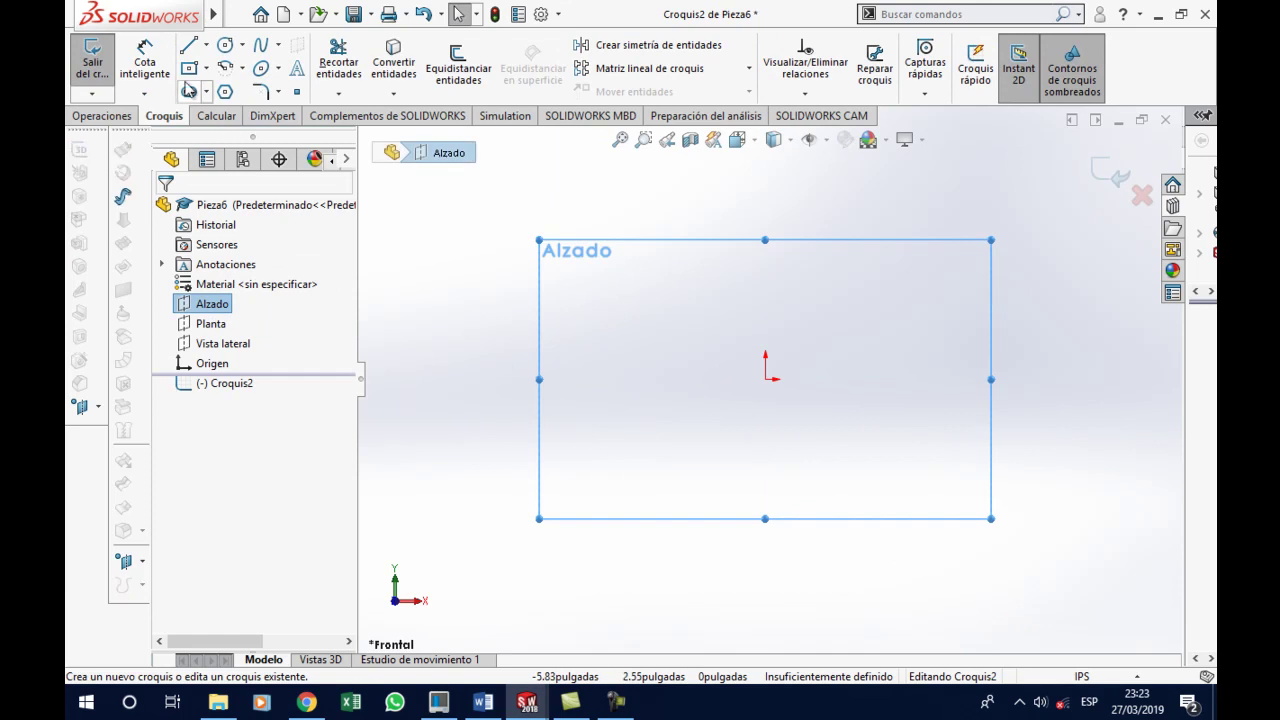
left_click(190, 46)
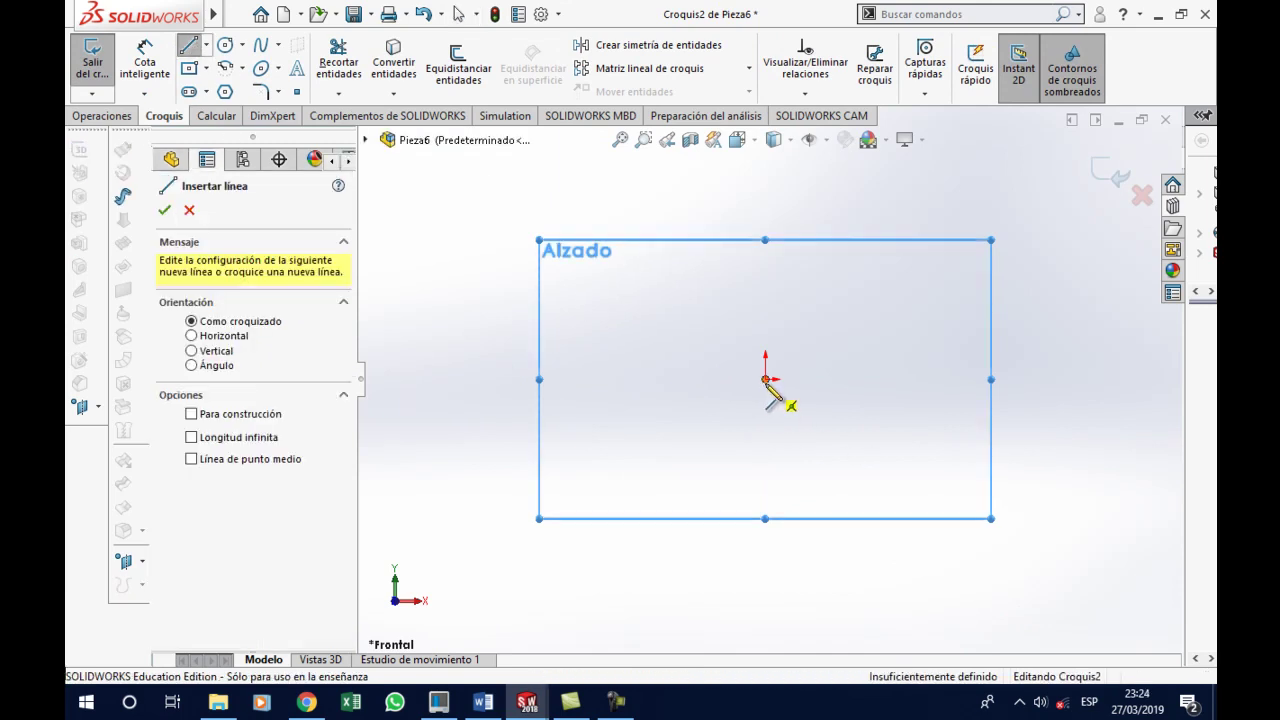
Draw a six-line stepped shaft profile starting and closing at the sketch origin
left_click(766, 377)
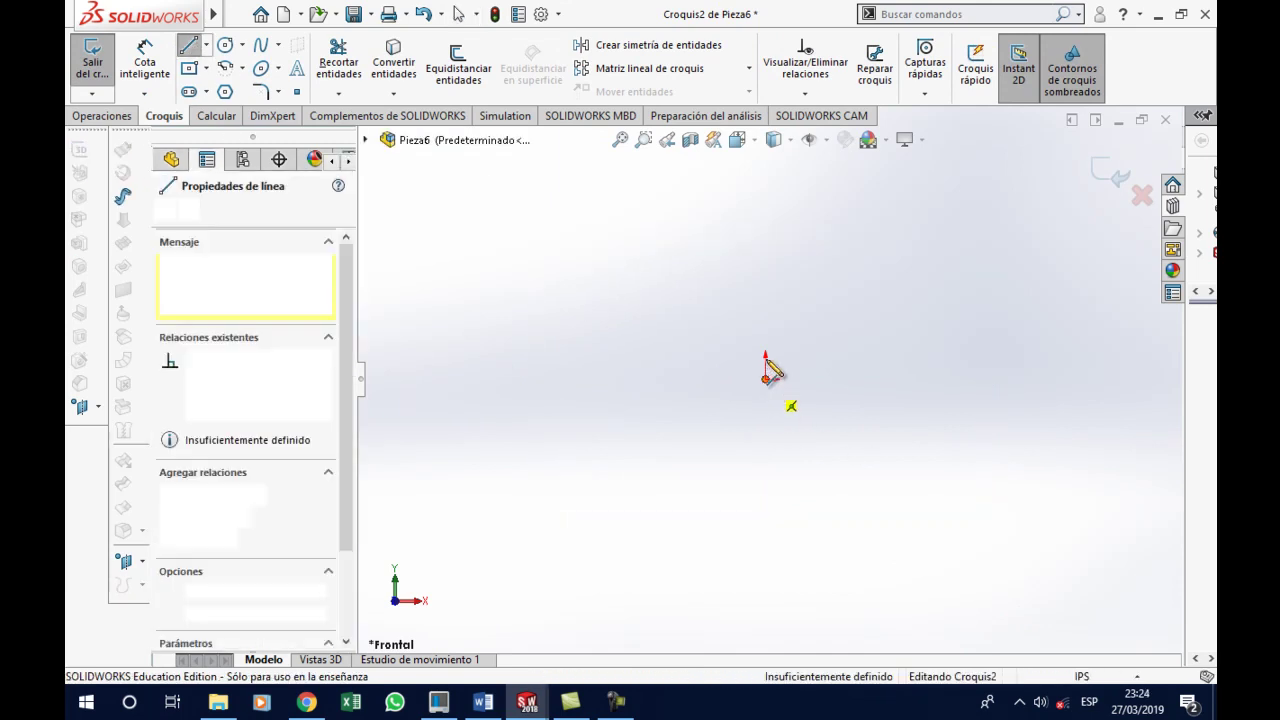
left_click(913, 359)
left_click(1077, 337)
left_click(1077, 358)
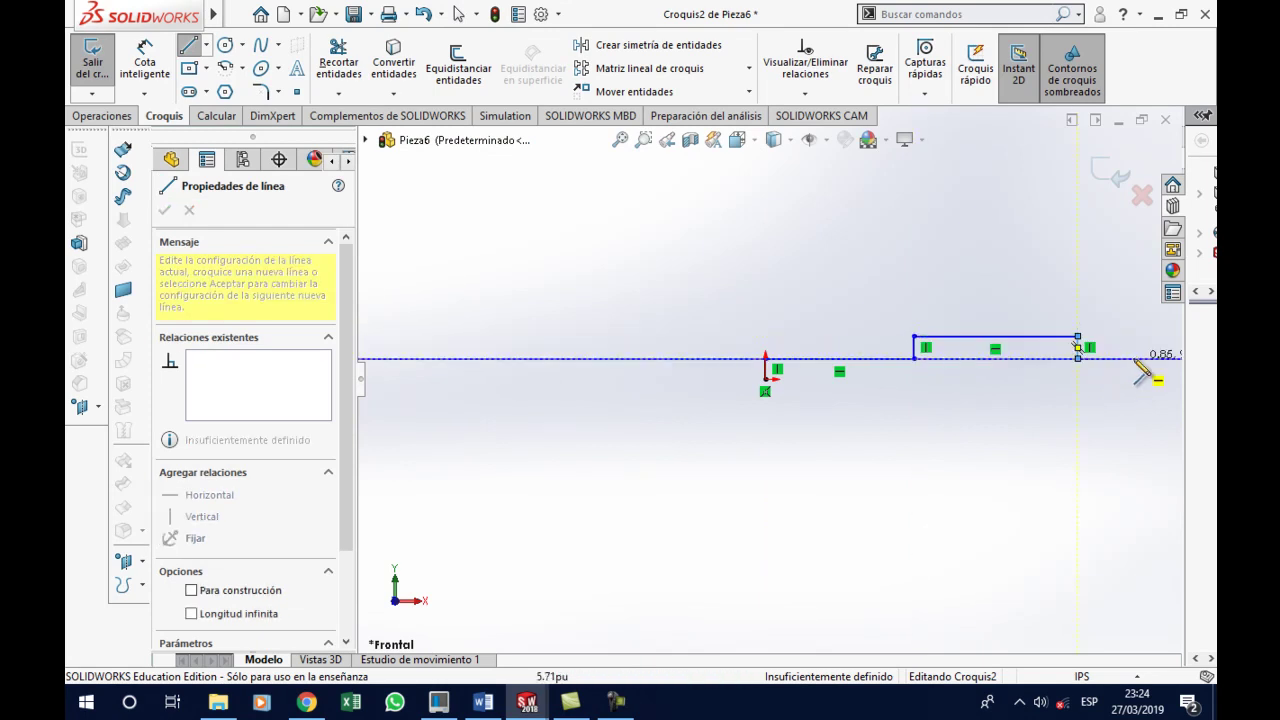
left_click(1175, 358)
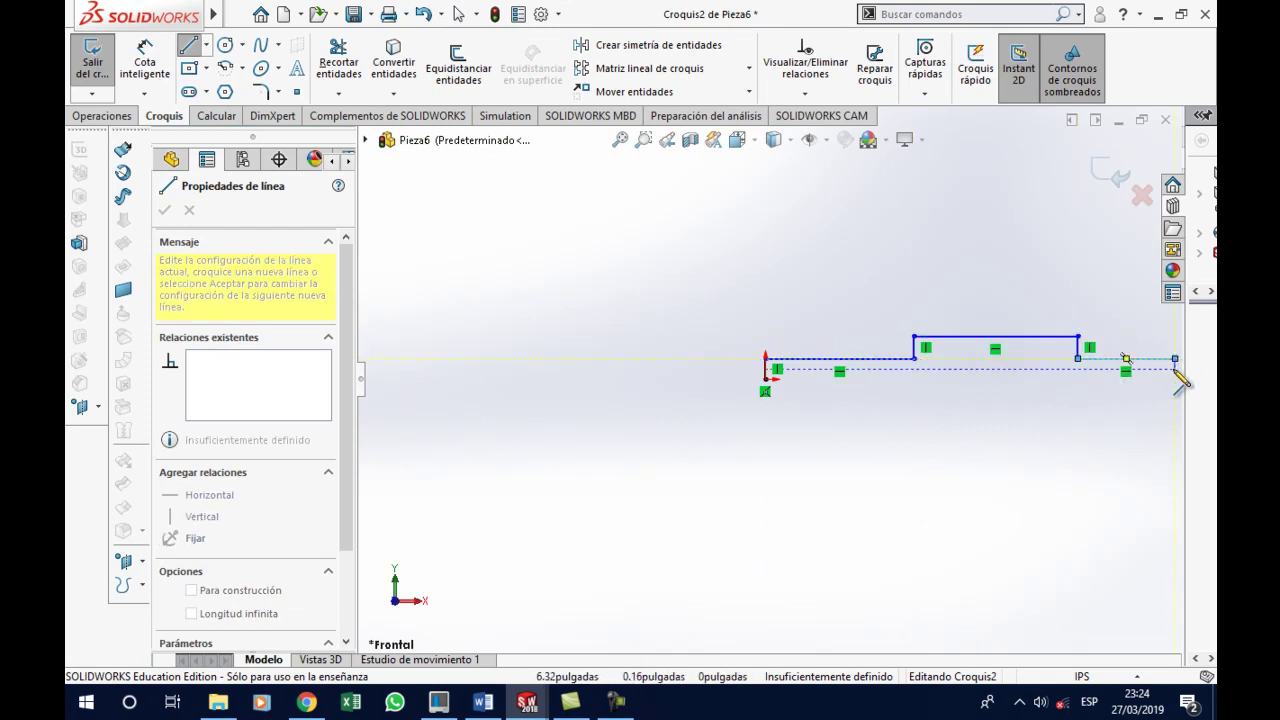
left_click(1175, 378)
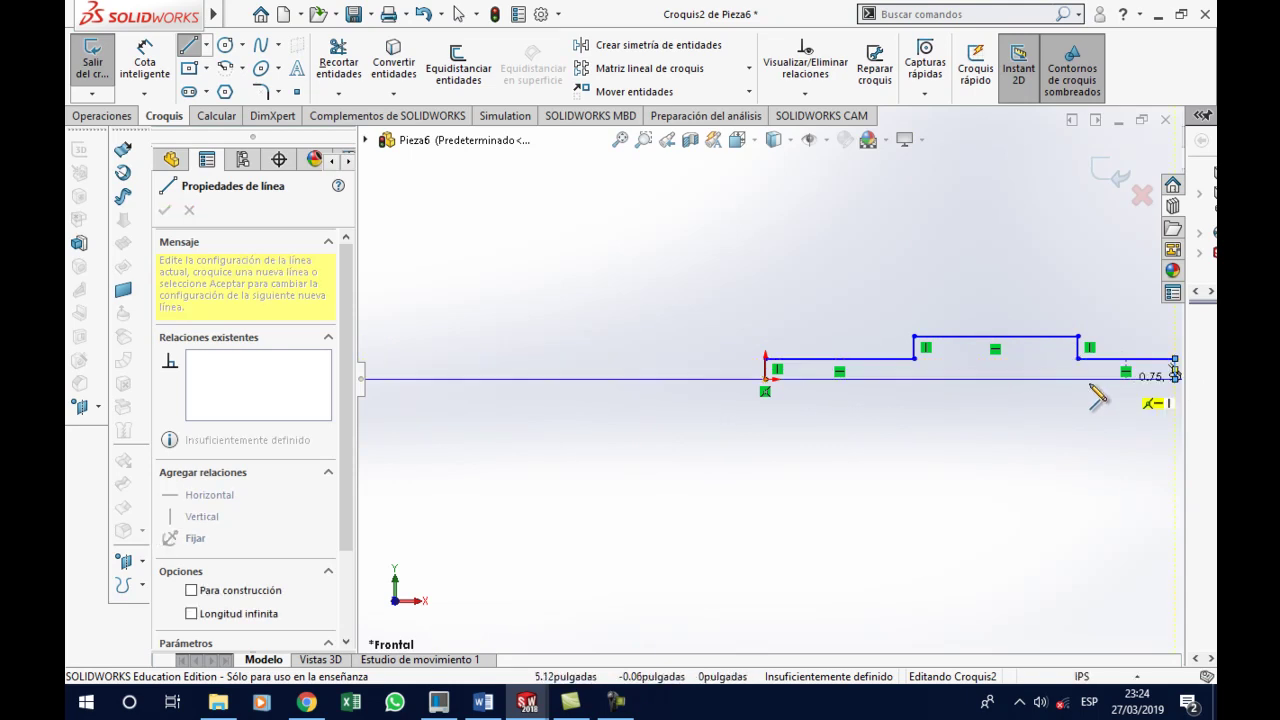
left_click(766, 378)
key("Escape")
key("z")
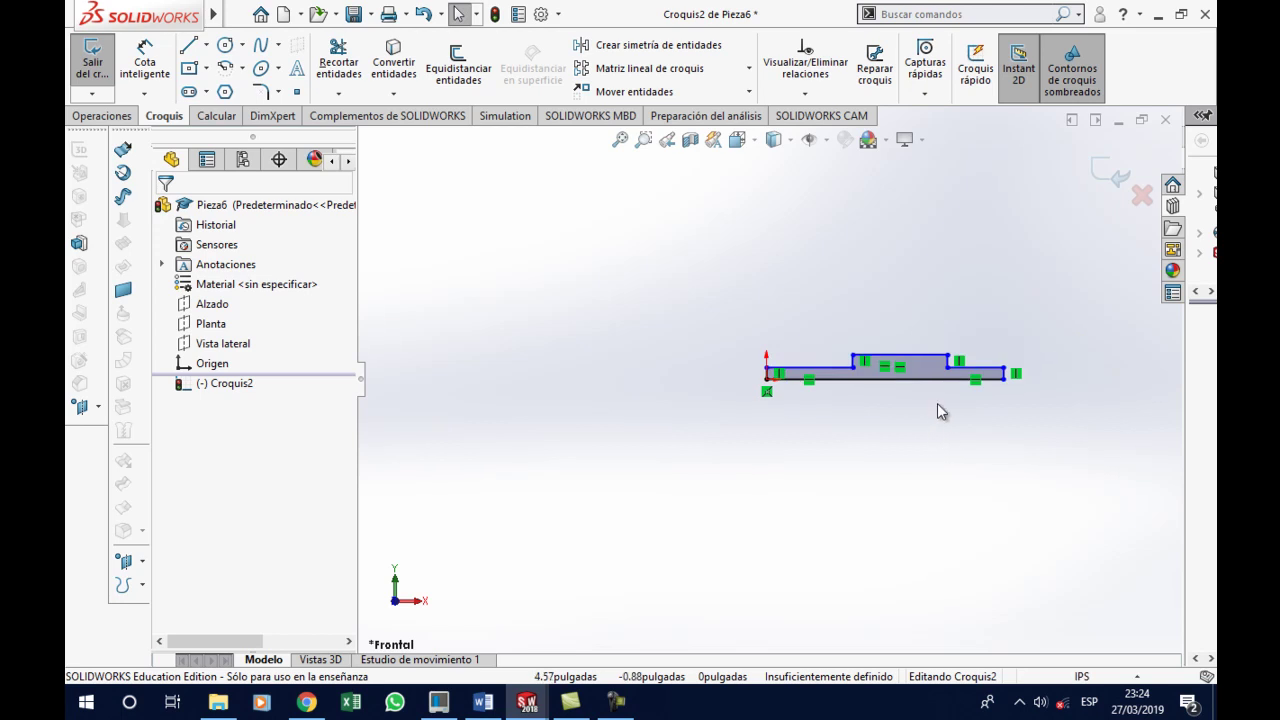
scroll(937, 410, "down", 2)
scroll(929, 389, "down", 1)
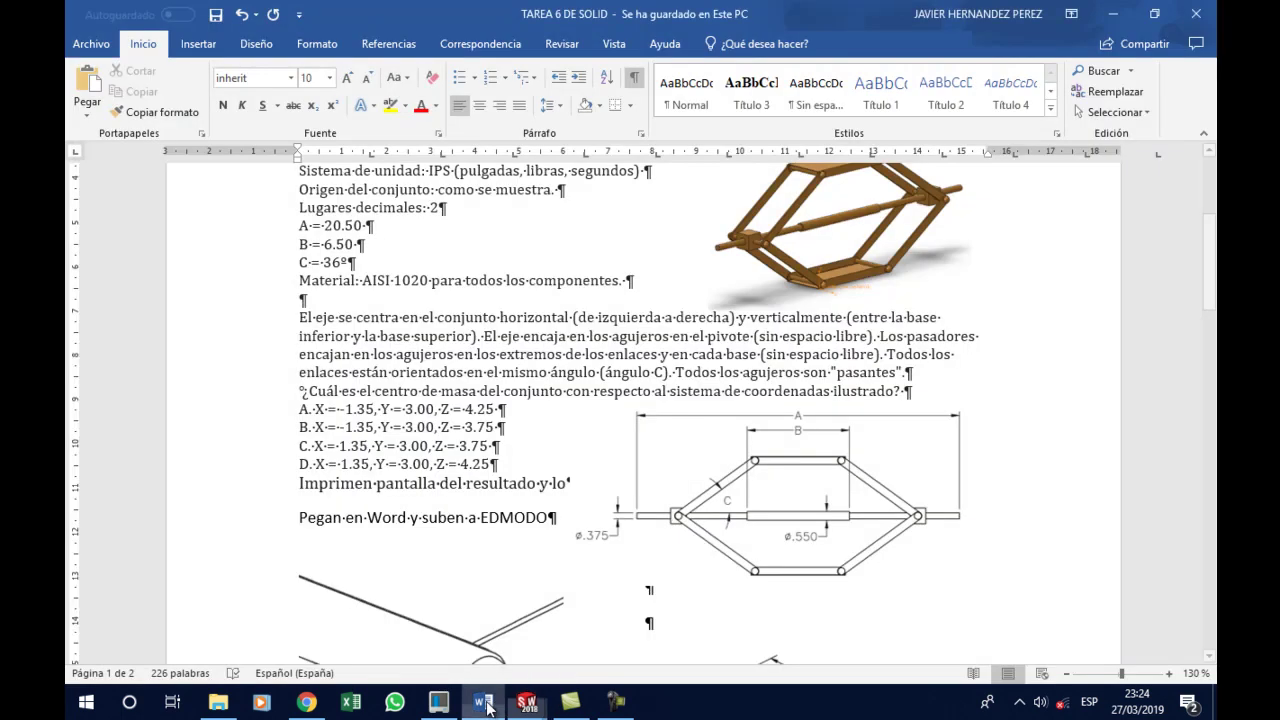
Dimension the profile's bottom edge to a 20.5 in overall length
left_click(490, 704)
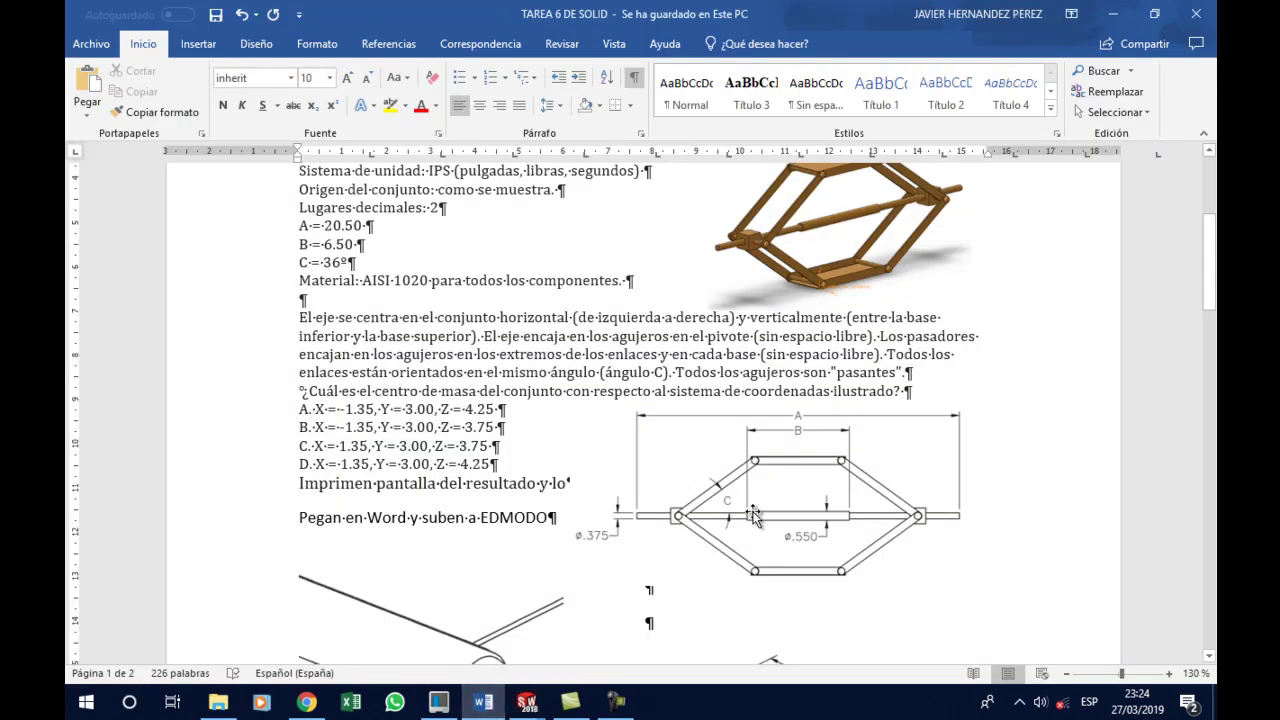
left_click(1111, 14)
left_click(168, 64)
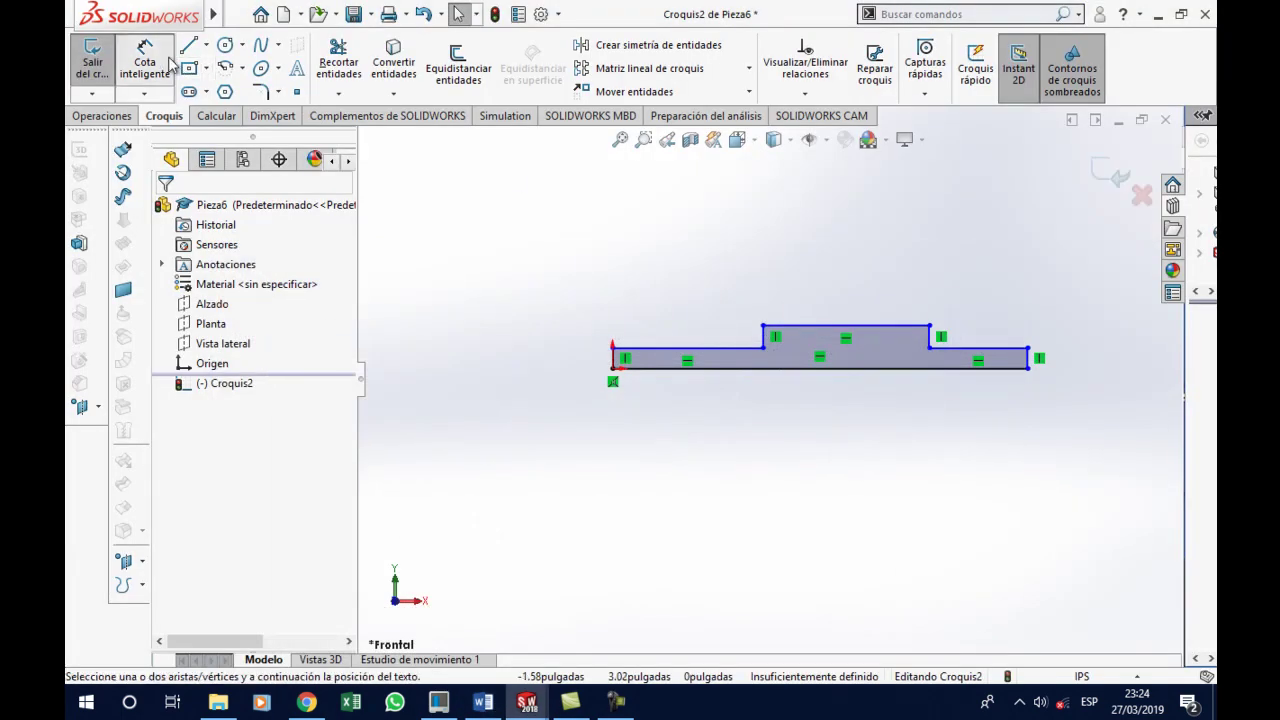
left_click(858, 398)
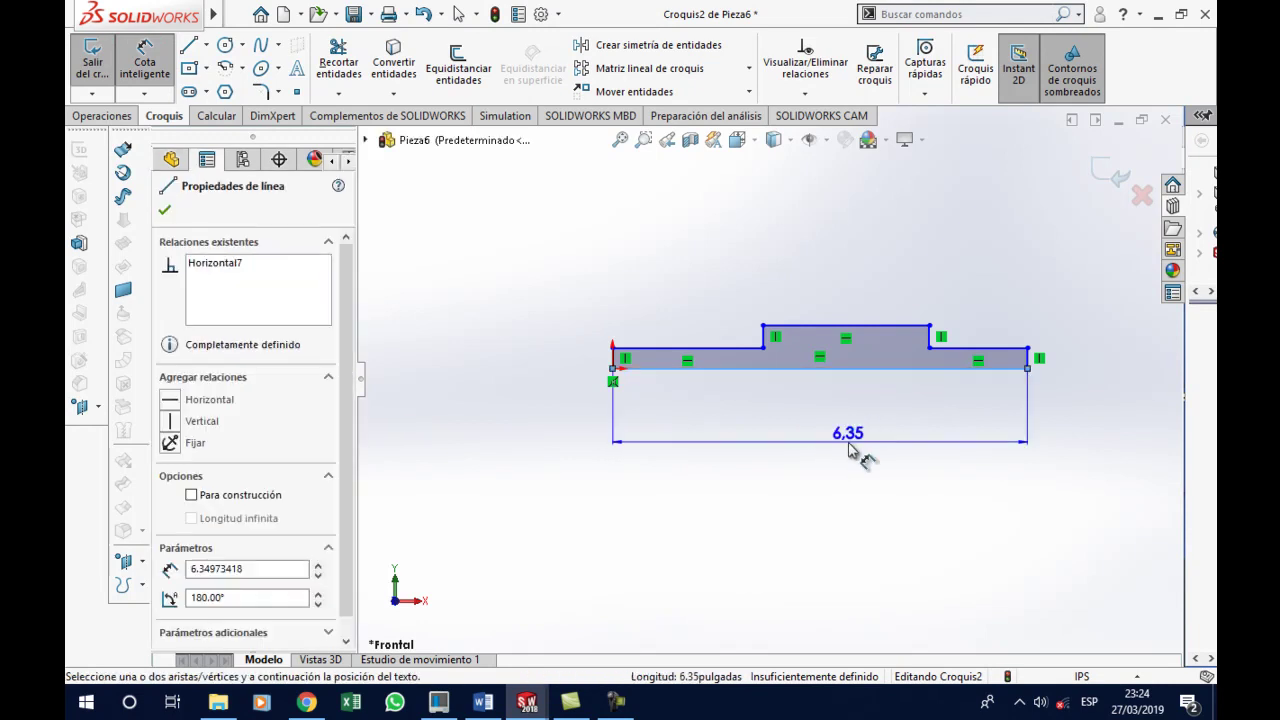
left_click(848, 445)
type("20.5")
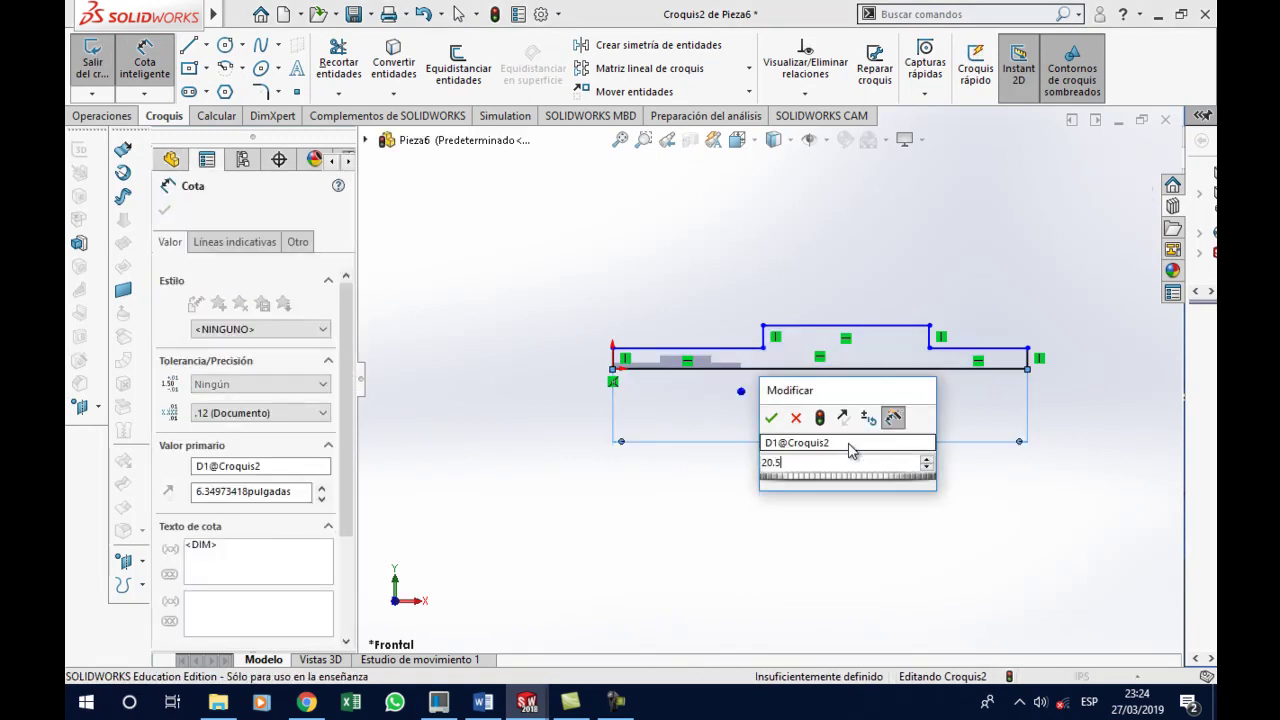
key("Return")
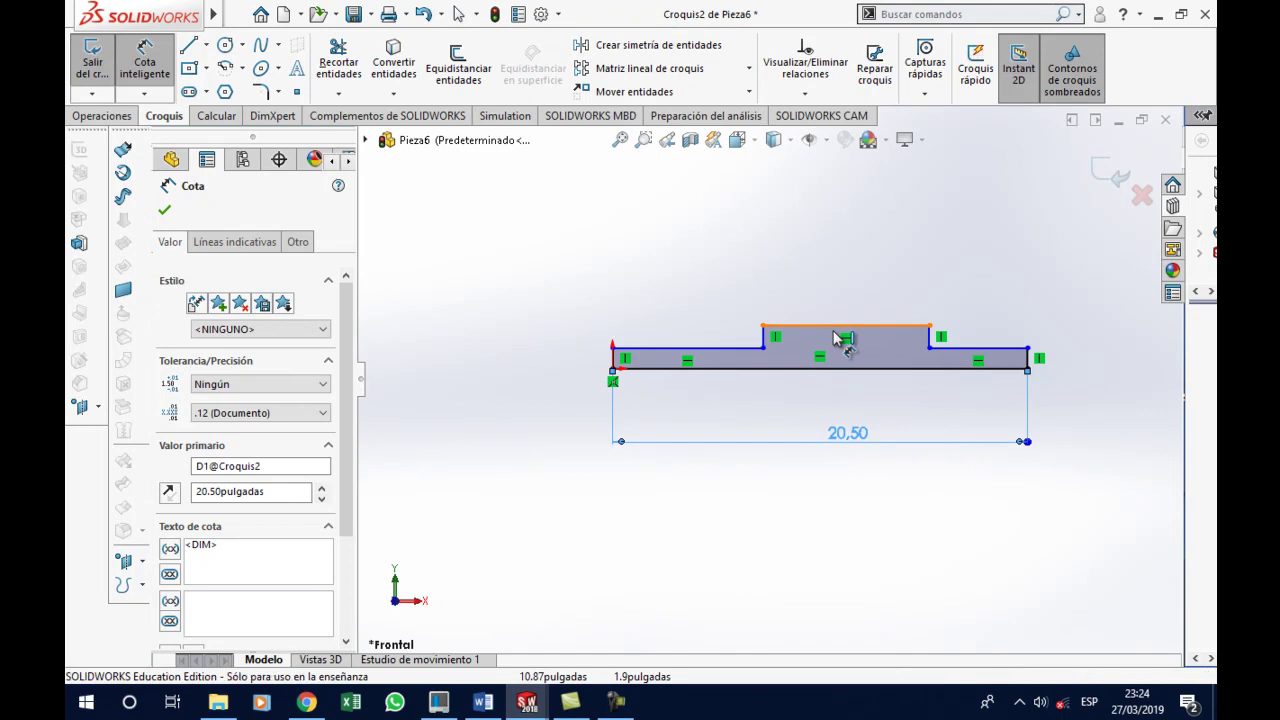
Dimension the raised middle section's top edge to 6.5 in, checking the assignment drawing
left_click(838, 338)
left_click(837, 266)
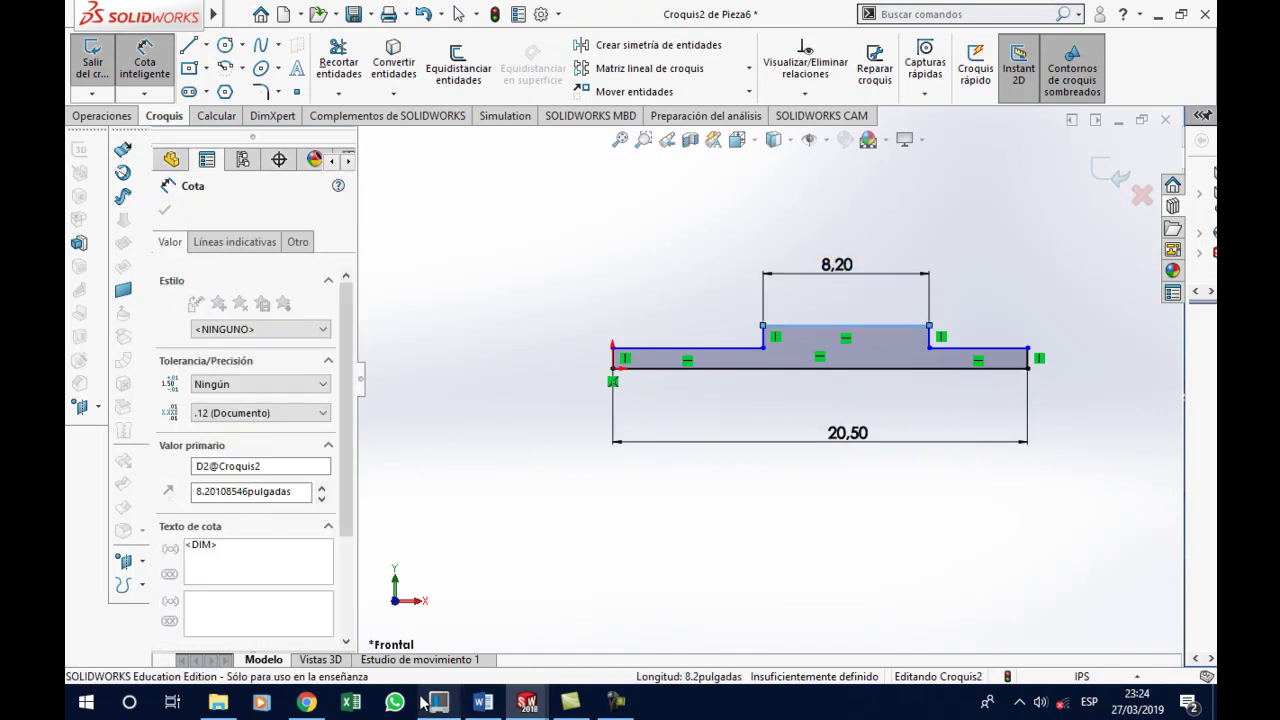
left_click(484, 703)
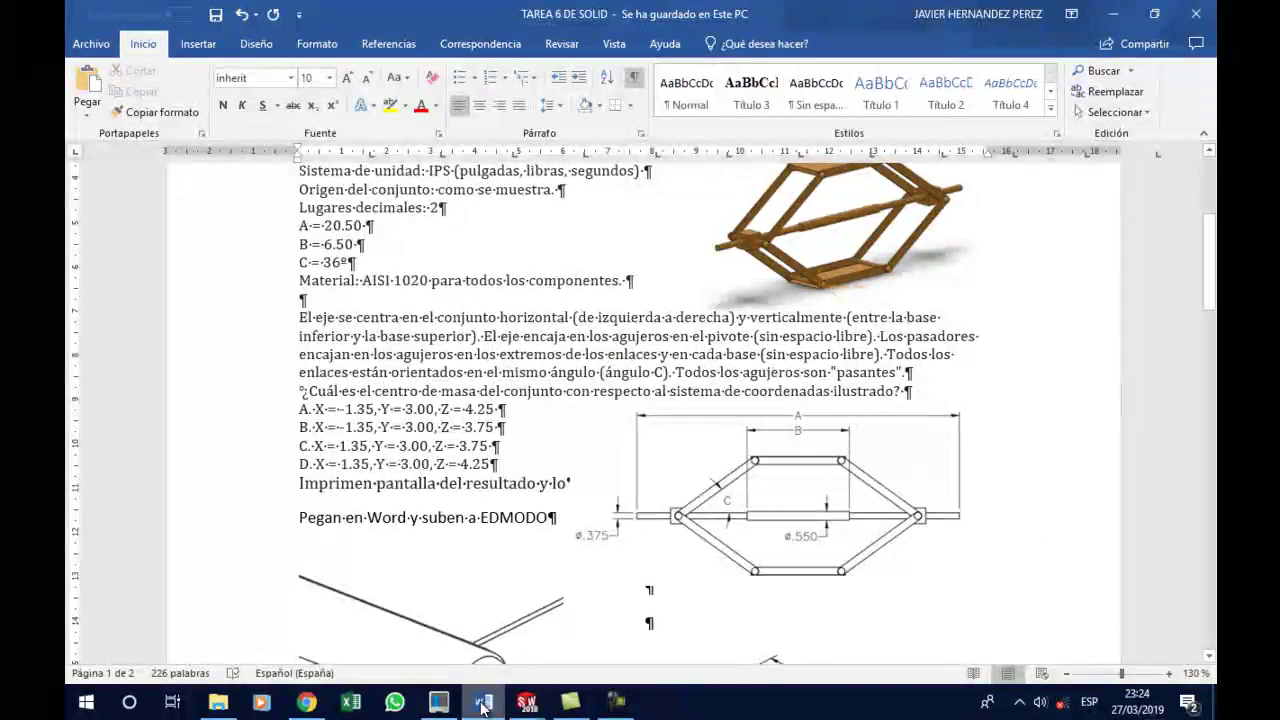
left_click(484, 703)
left_click(484, 703)
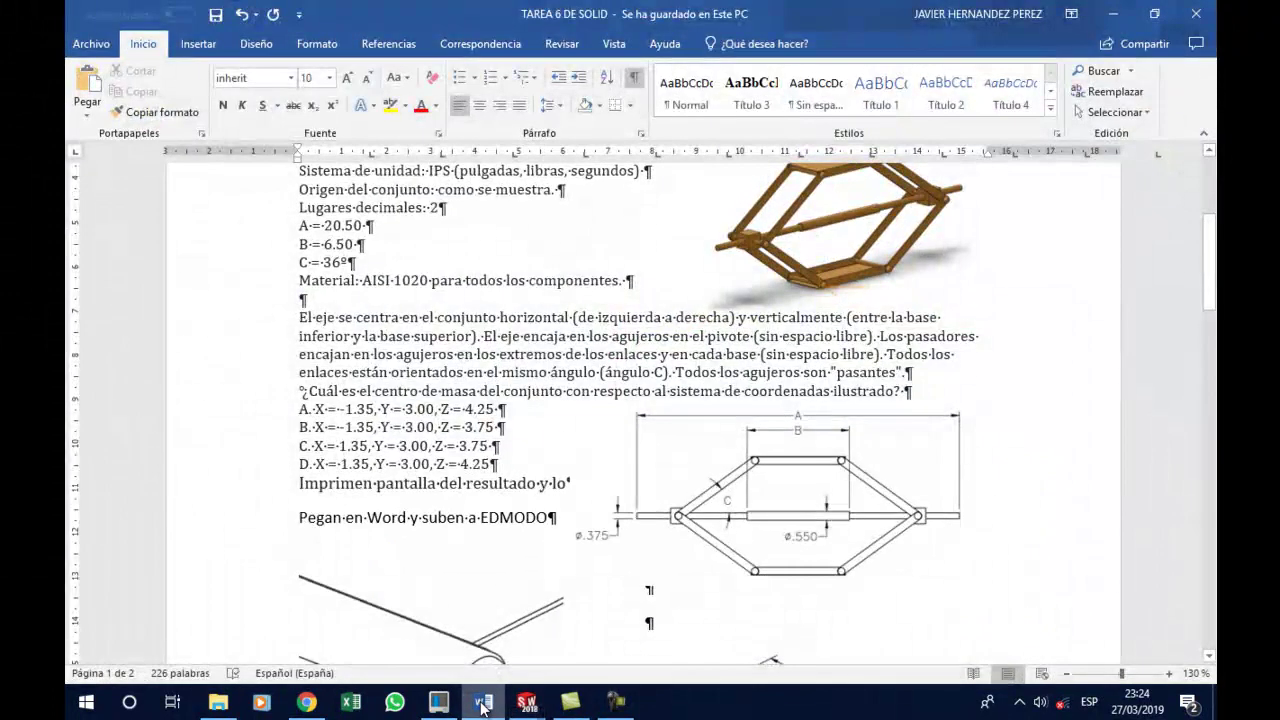
left_click(483, 703)
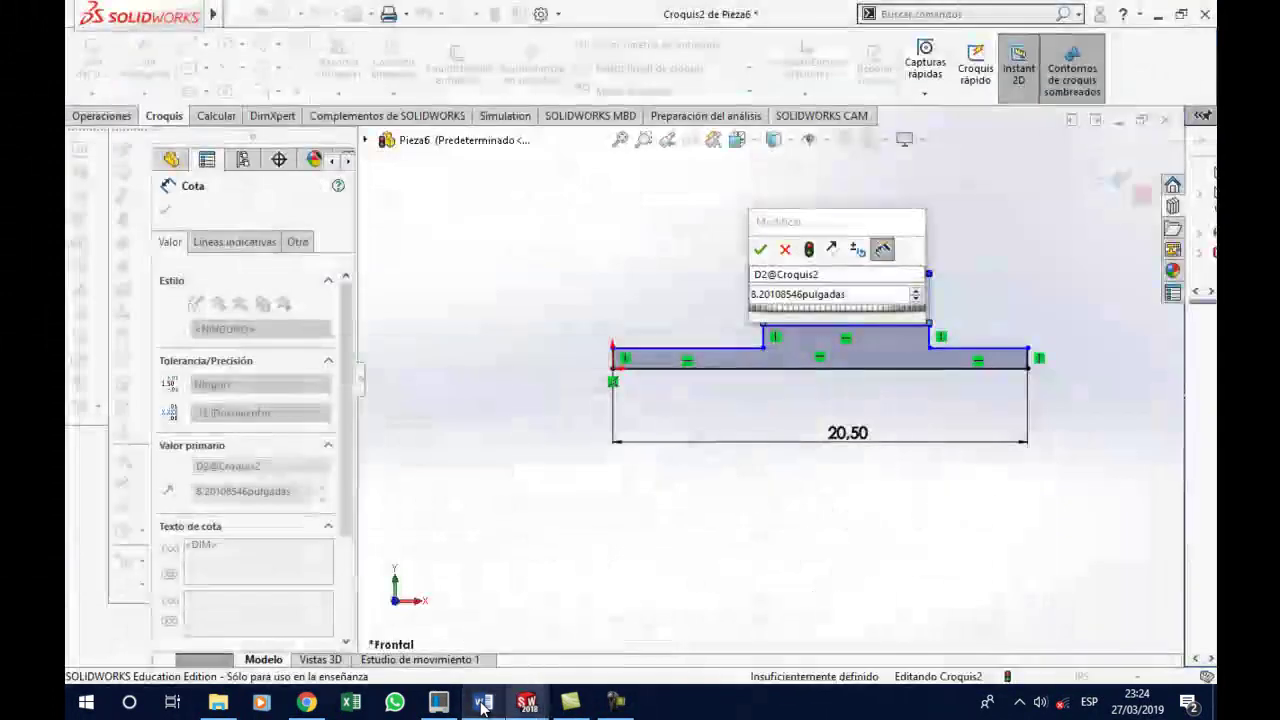
left_click(804, 294)
type("6.5")
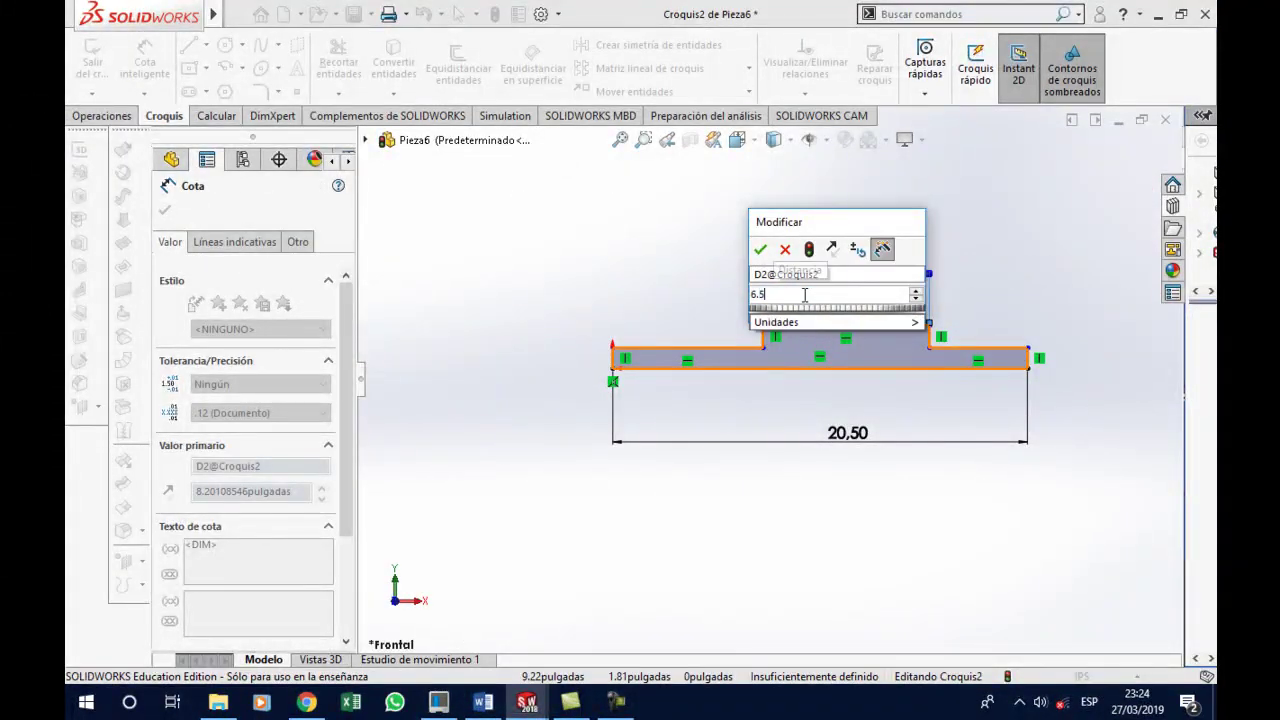
key("Return")
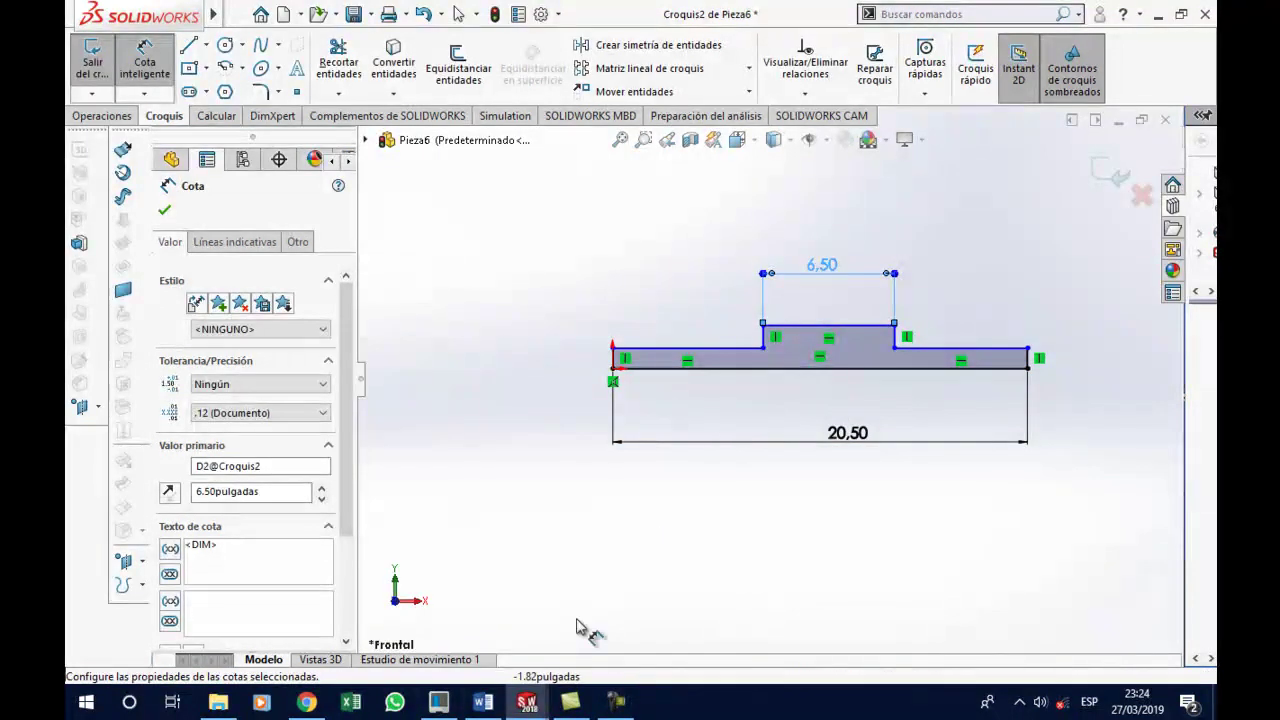
left_click(487, 710)
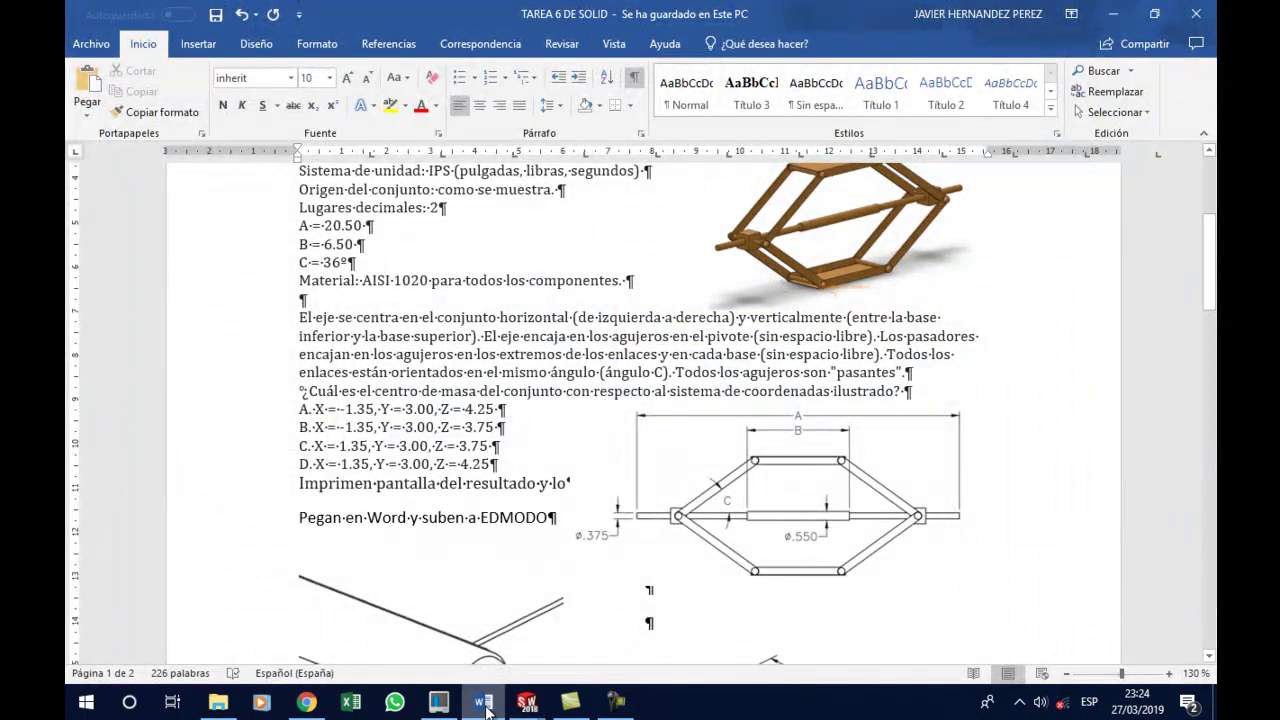
left_click(527, 703)
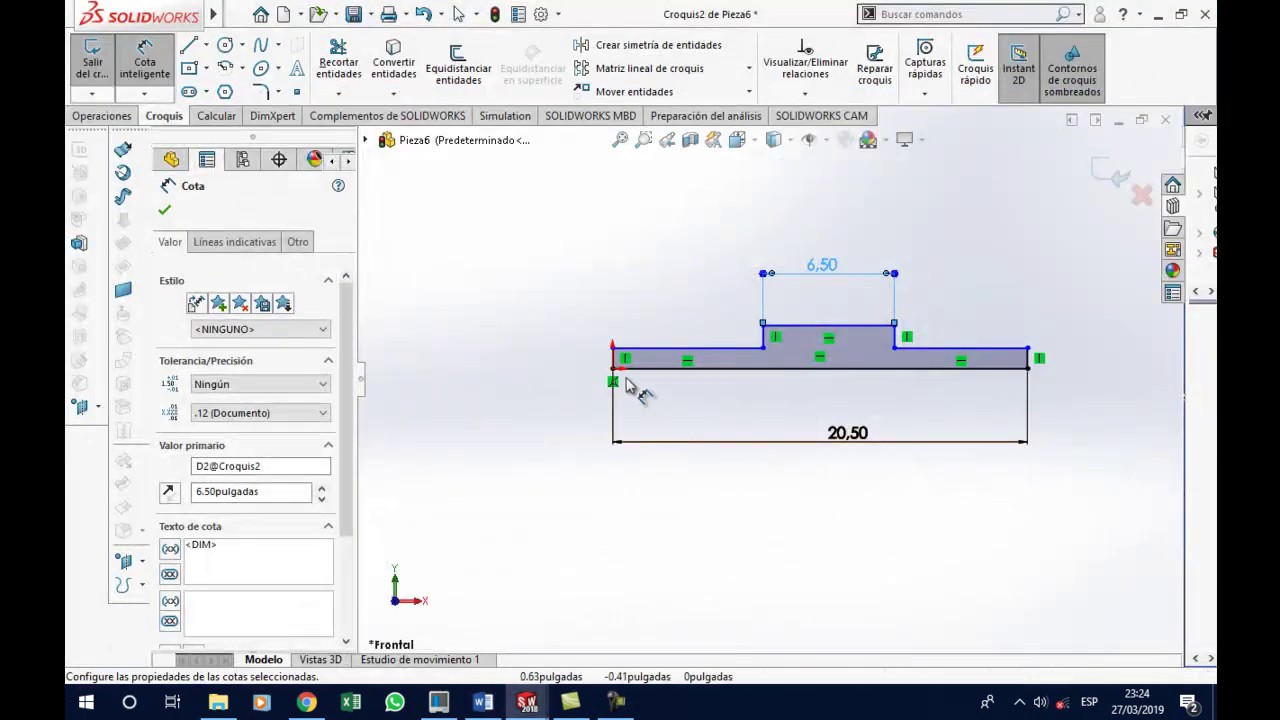
Dimension the left end's height from the centreline as 375/2 (0.19 radius)
left_click(665, 369)
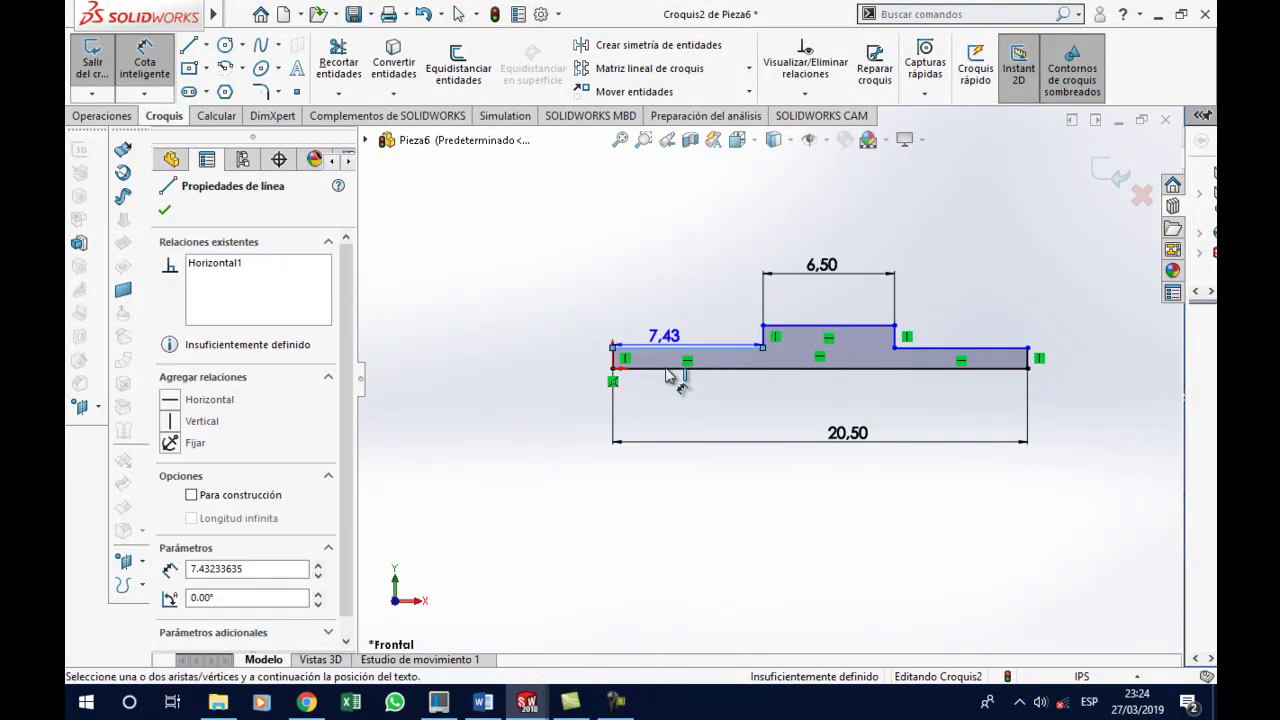
left_click(666, 369)
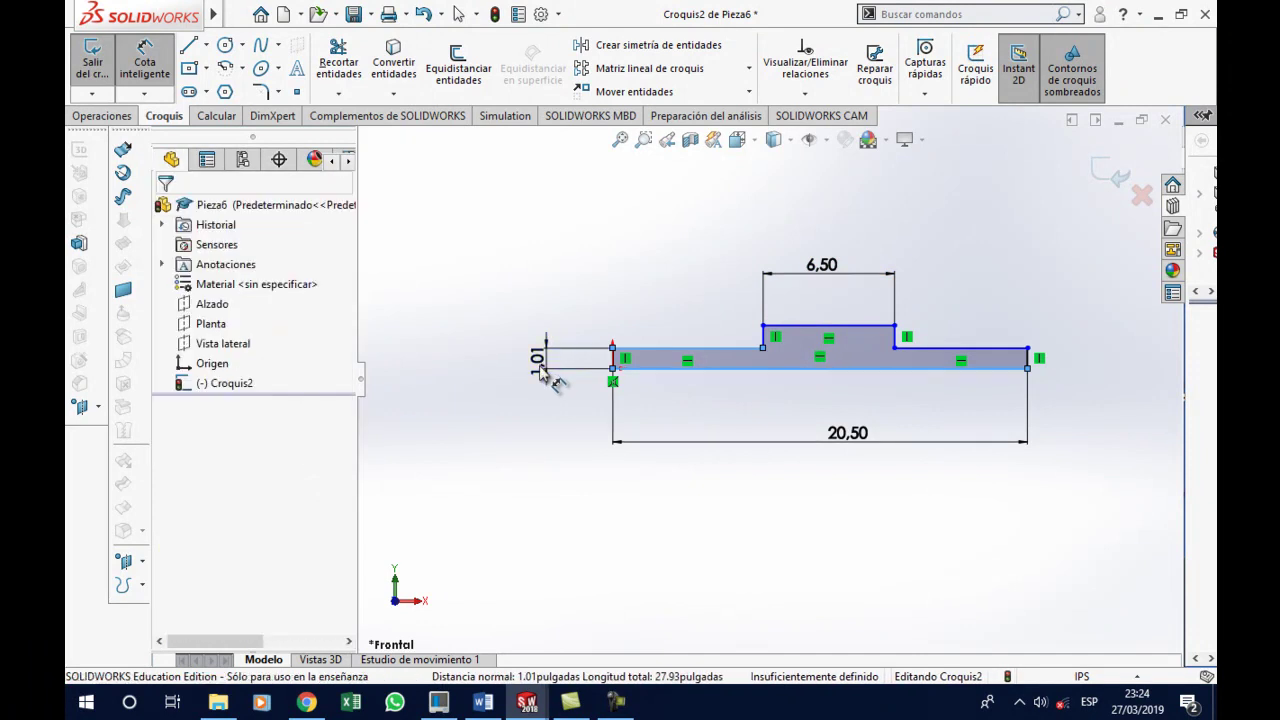
left_click(540, 373)
type("3")
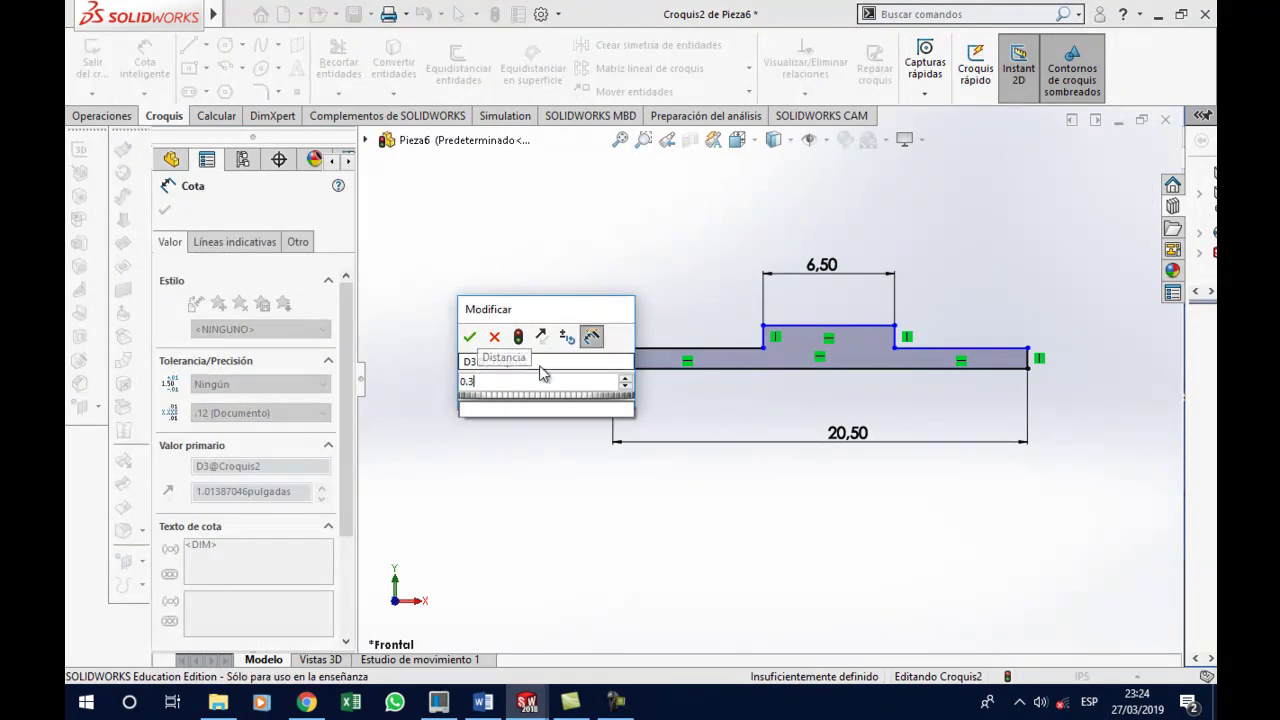
type("75/2")
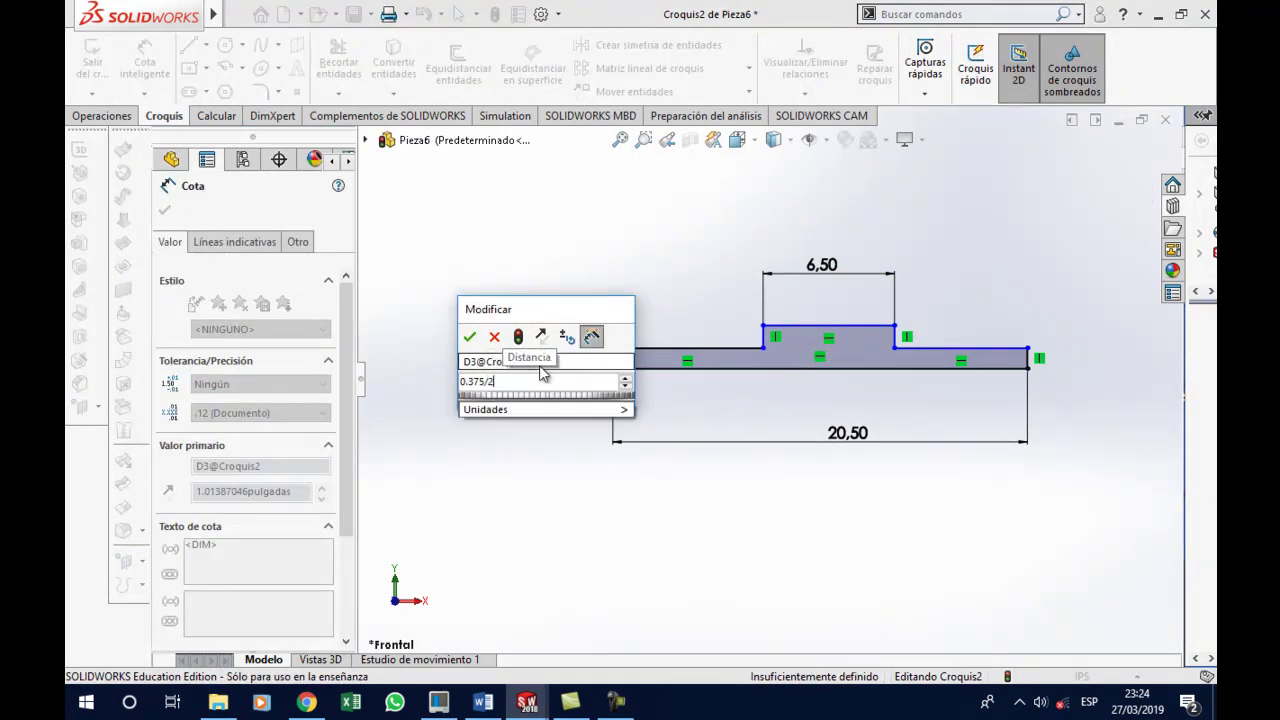
key("Return")
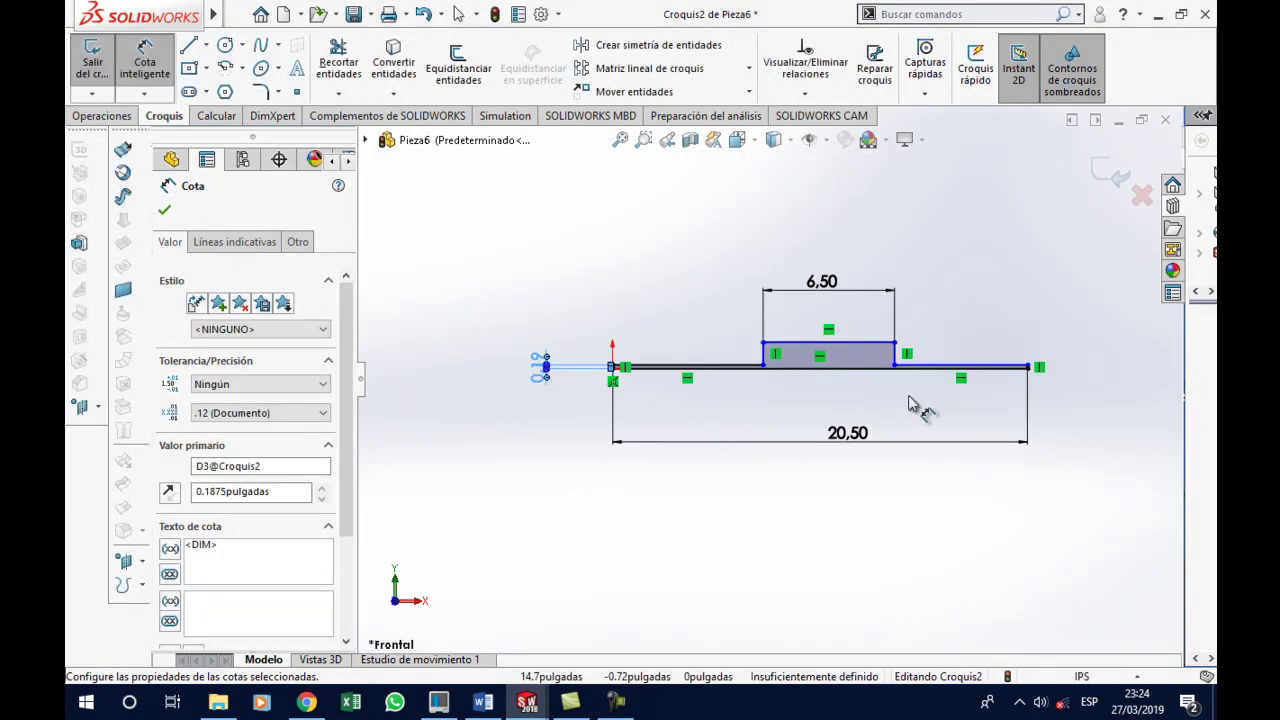
Dimension the middle section's height from the centreline as 0.28 (half of 0.550)
left_click(823, 368)
left_click(800, 343)
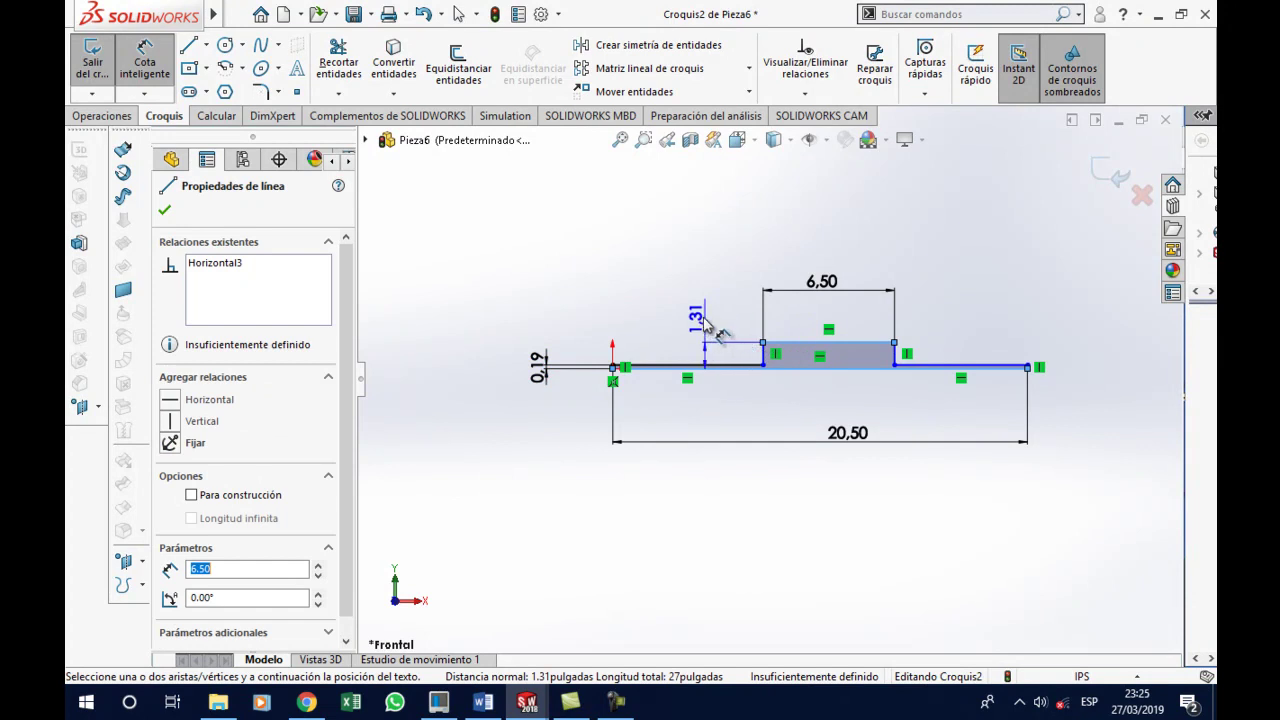
left_click(707, 322)
left_click(483, 703)
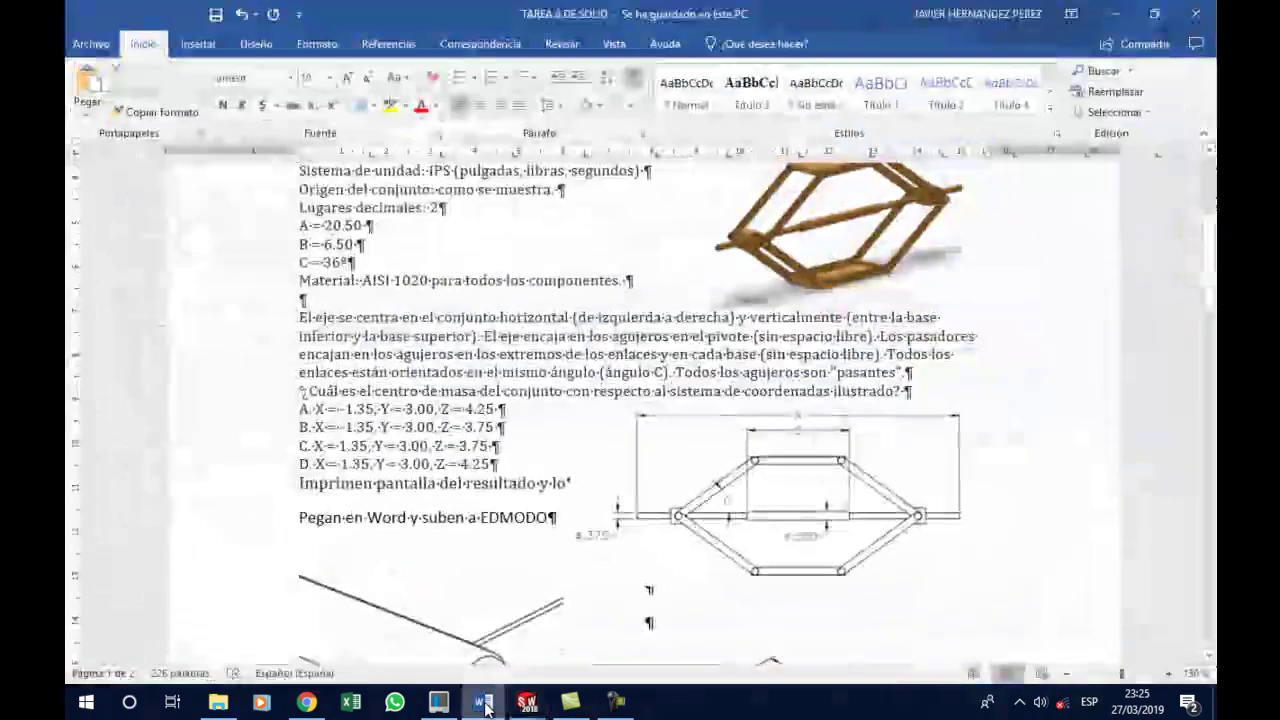
left_click(483, 703)
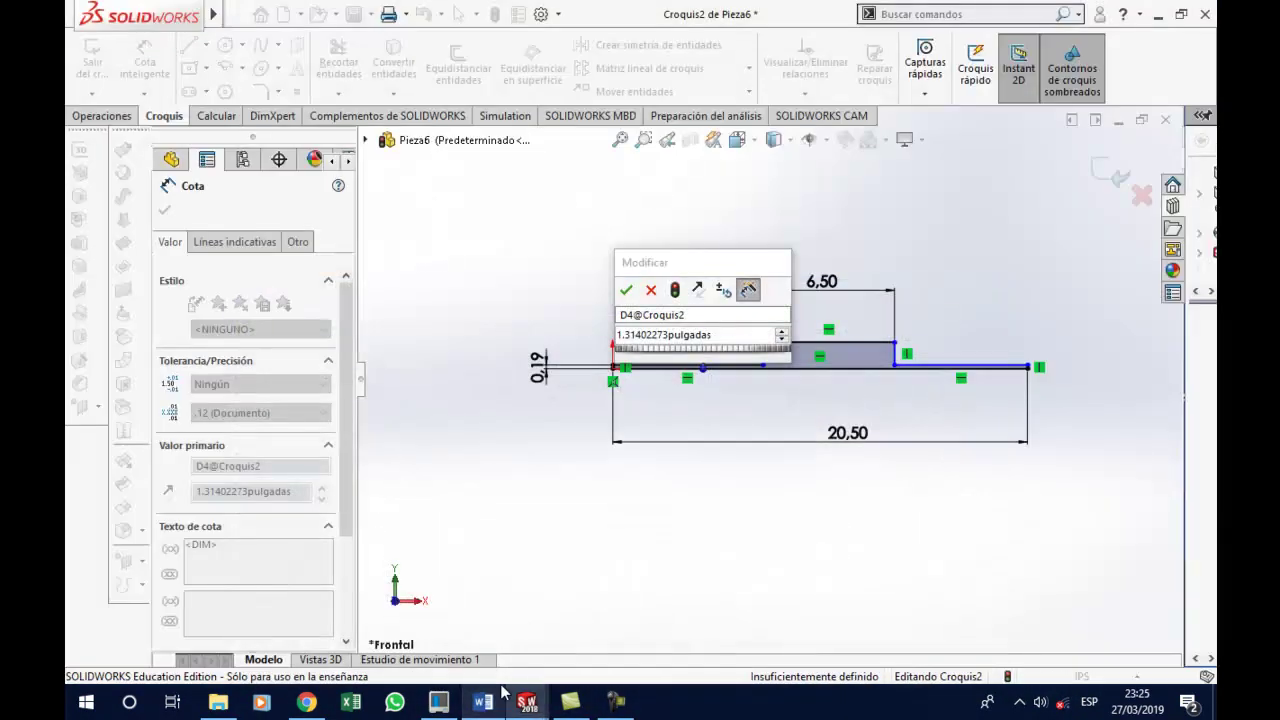
left_click(672, 336)
type("0.550/2")
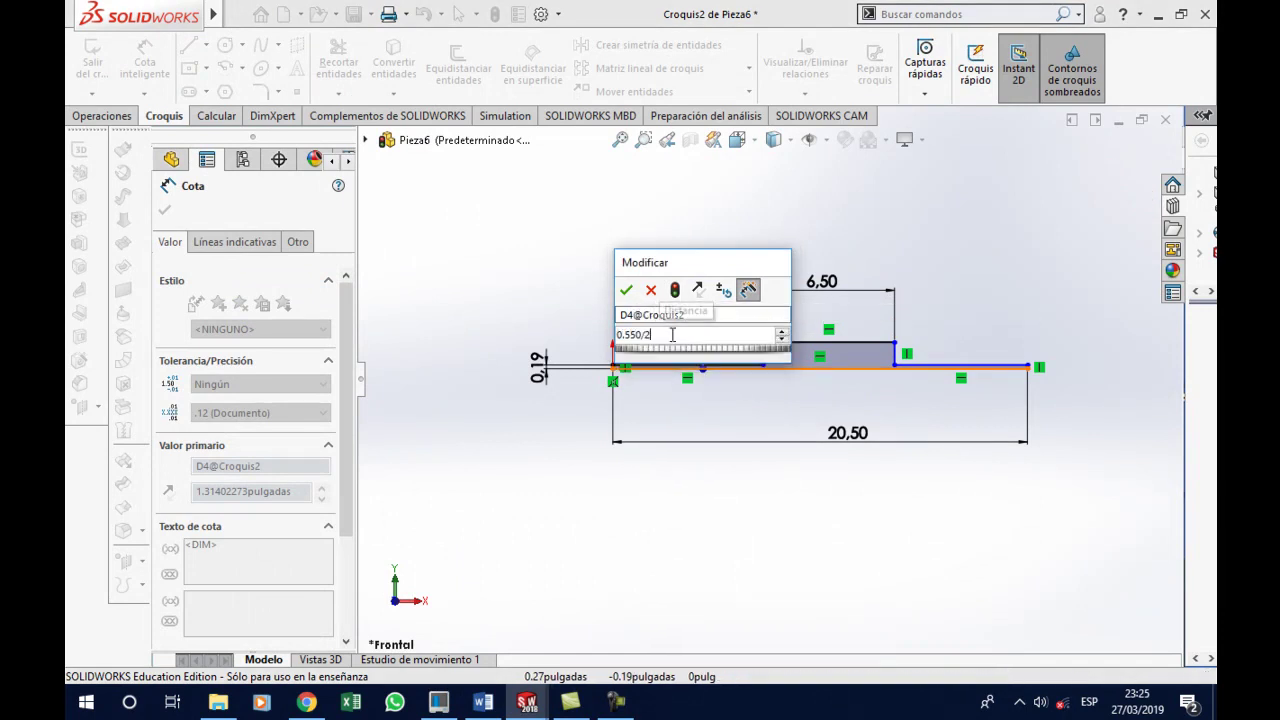
key("Return")
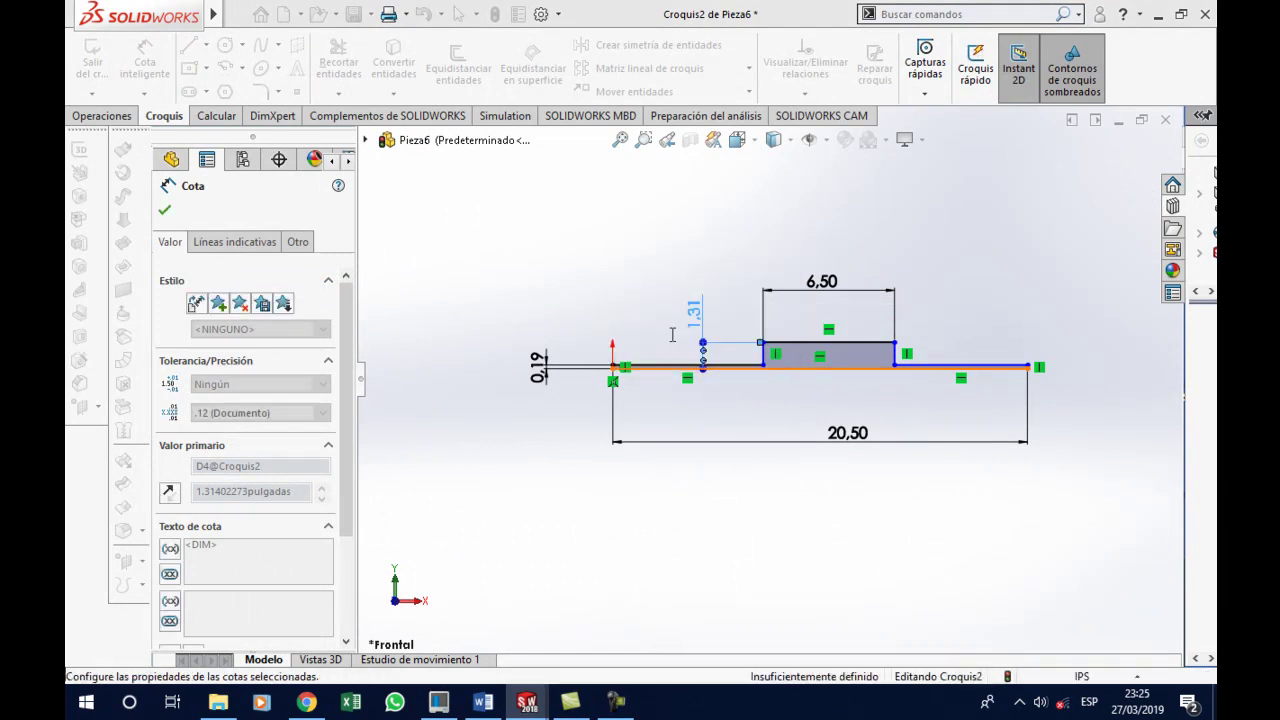
scroll(866, 378, "down", 3)
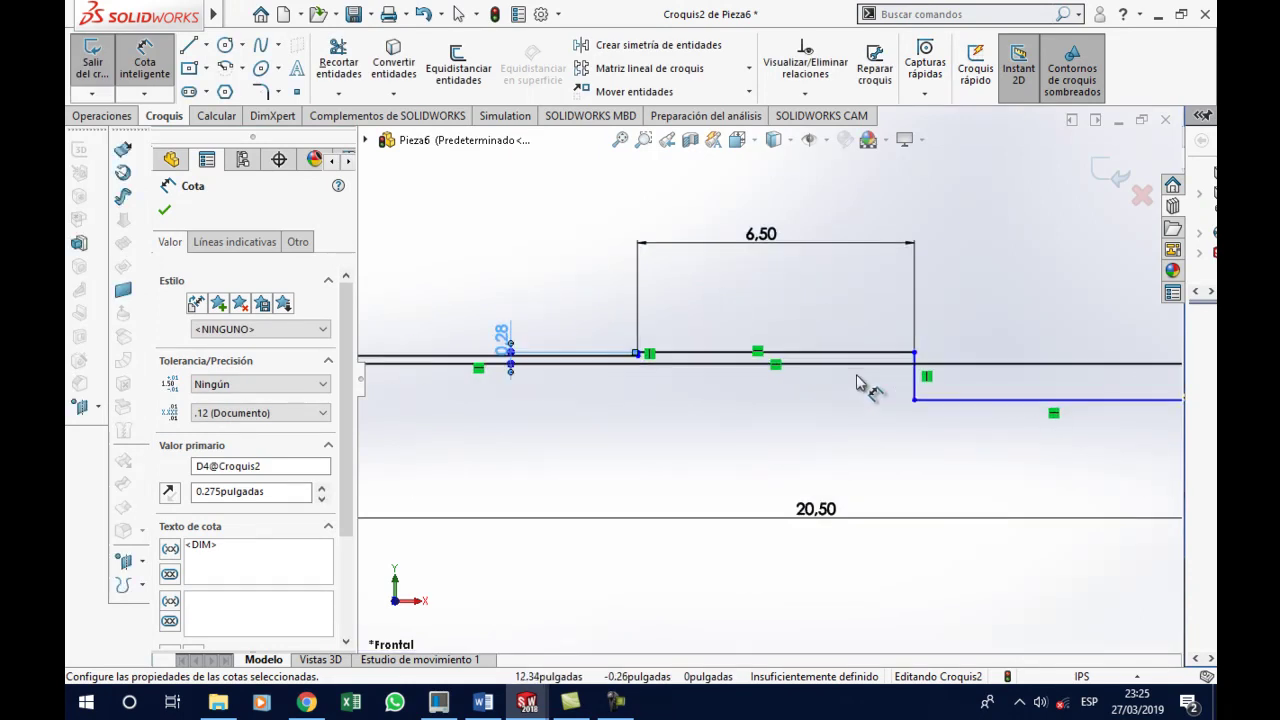
Raise the lower horizontal line and make the two horizontal segments collinear
scroll(988, 425, "down", 2)
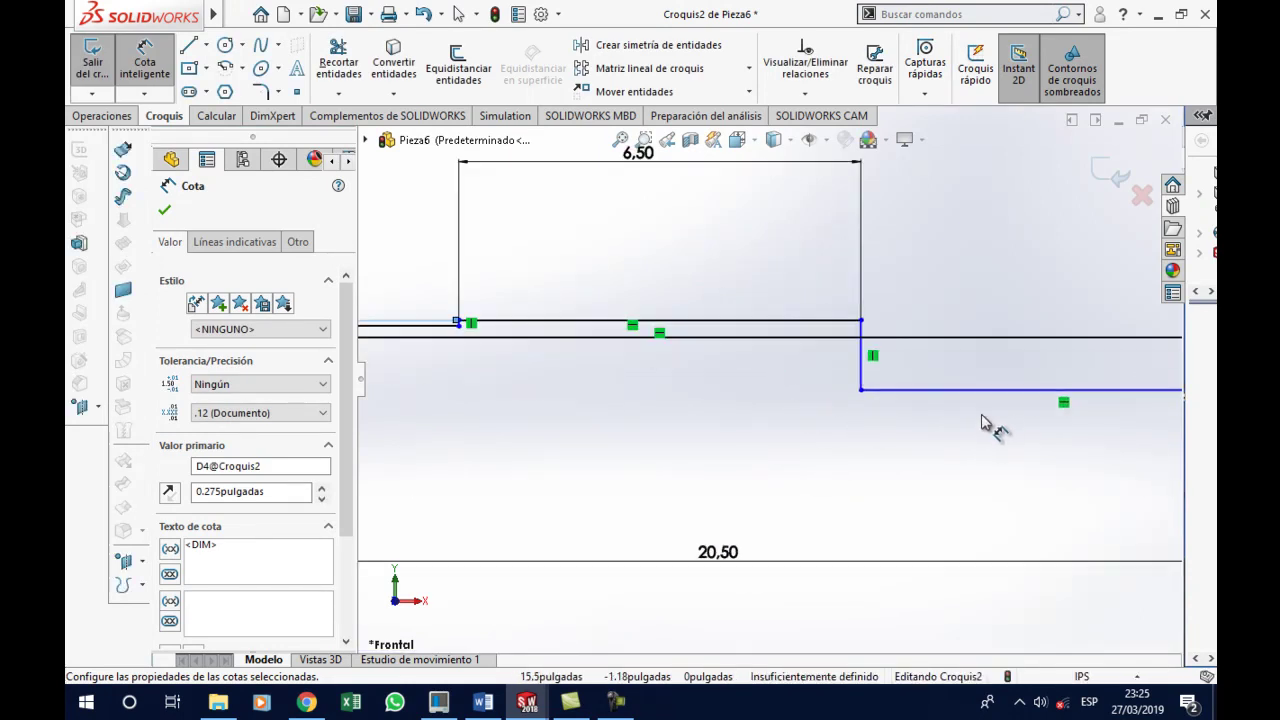
key("Escape")
key("Escape")
left_click_drag(983, 389, 983, 334)
left_click(929, 371)
scroll(905, 378, "up", 3)
scroll(840, 362, "down", 1)
scroll(792, 356, "down", 1)
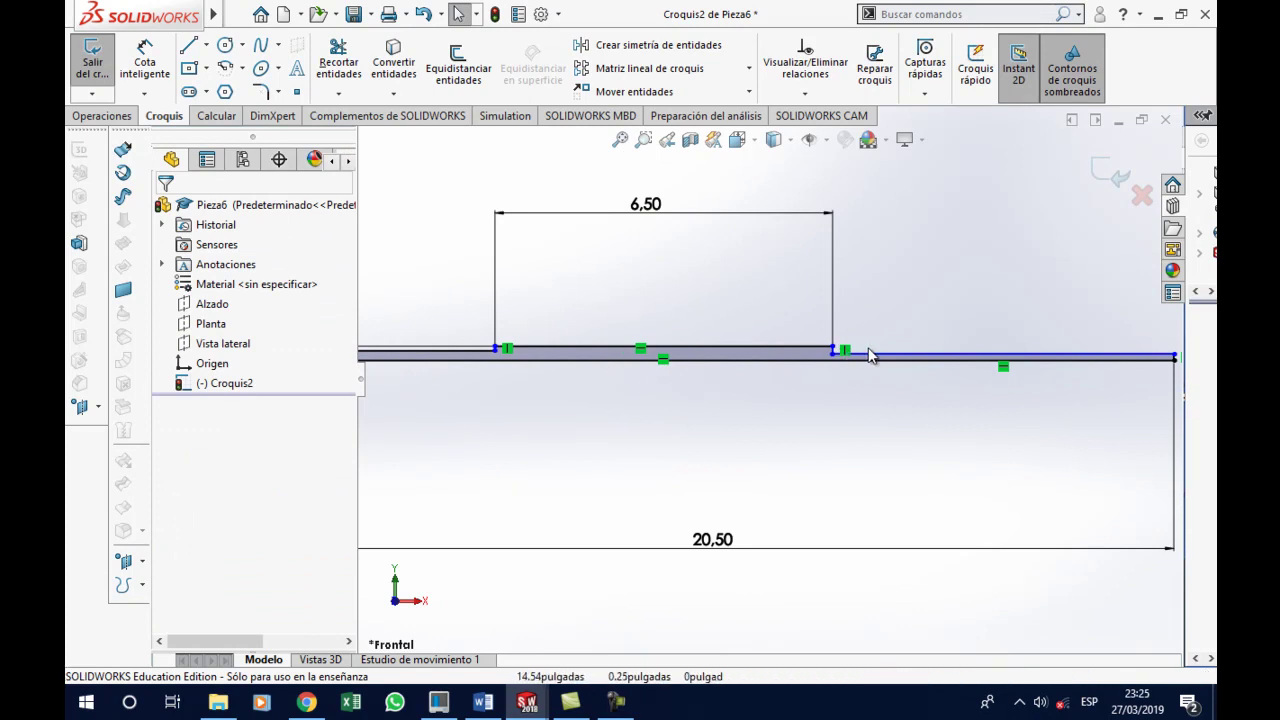
left_click(813, 357)
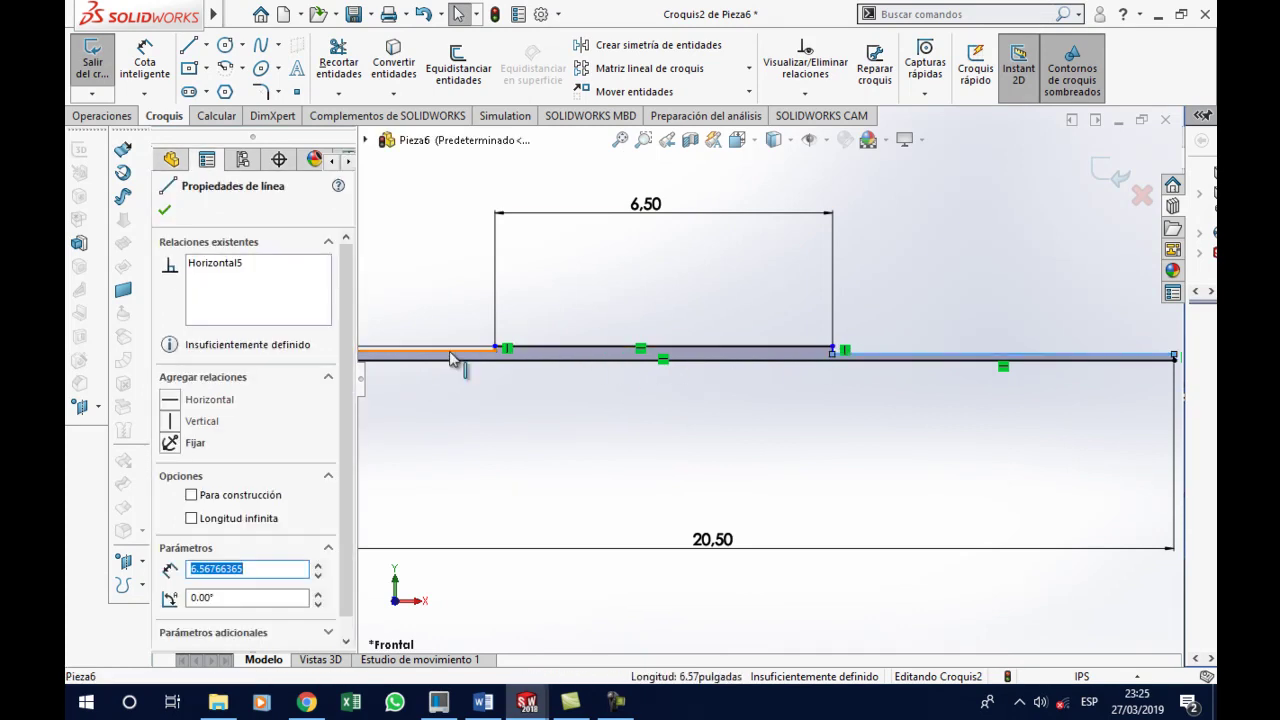
left_click(450, 354, "ctrl")
left_click(190, 543)
left_click(720, 480)
scroll(876, 471, "up", 1)
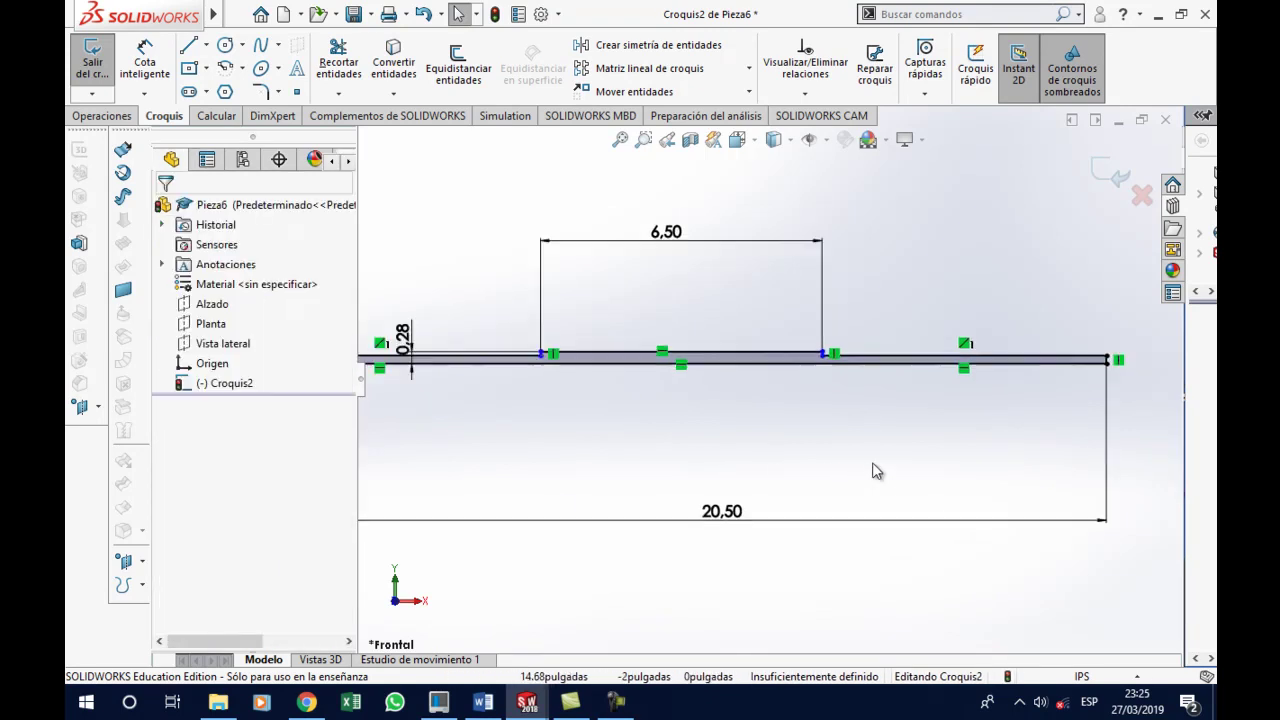
scroll(876, 471, "up", 1)
scroll(735, 384, "down", 1)
scroll(620, 372, "up", 1)
scroll(580, 369, "down", 1)
scroll(617, 423, "up", 1)
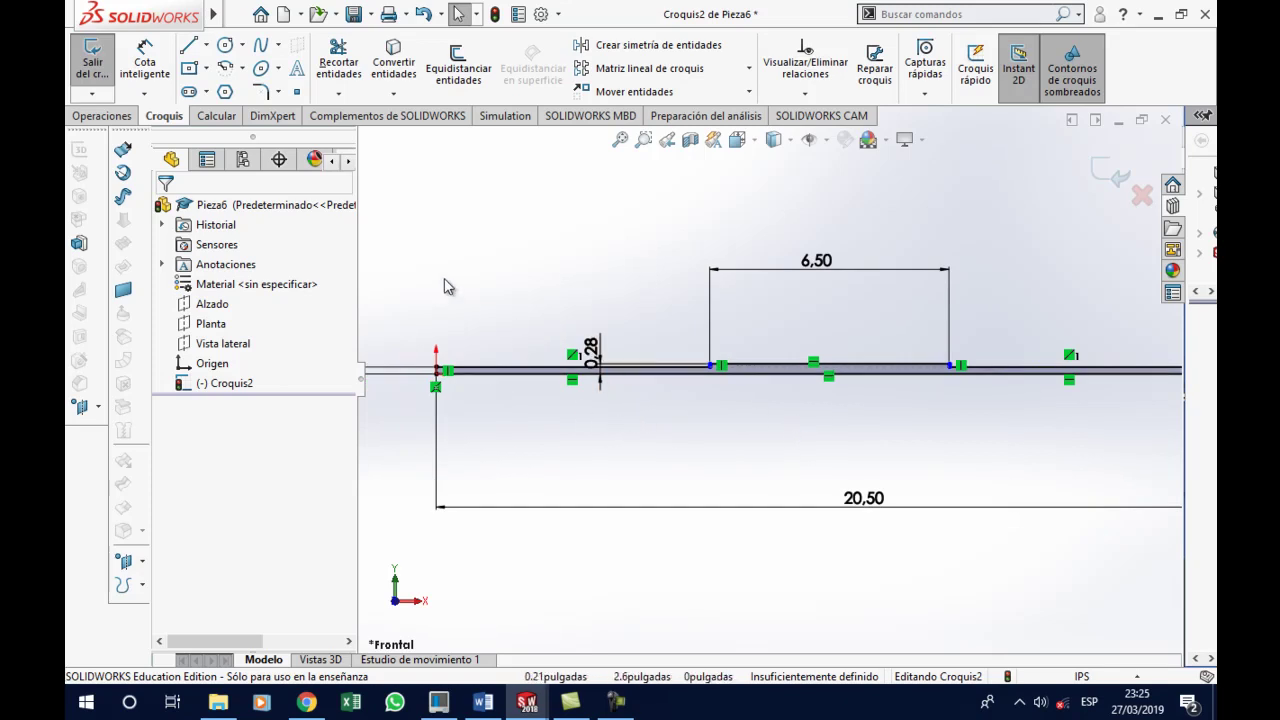
Dimension the first step's length from the shaft end as 7.00, fully defining Croquis2
left_click(146, 62)
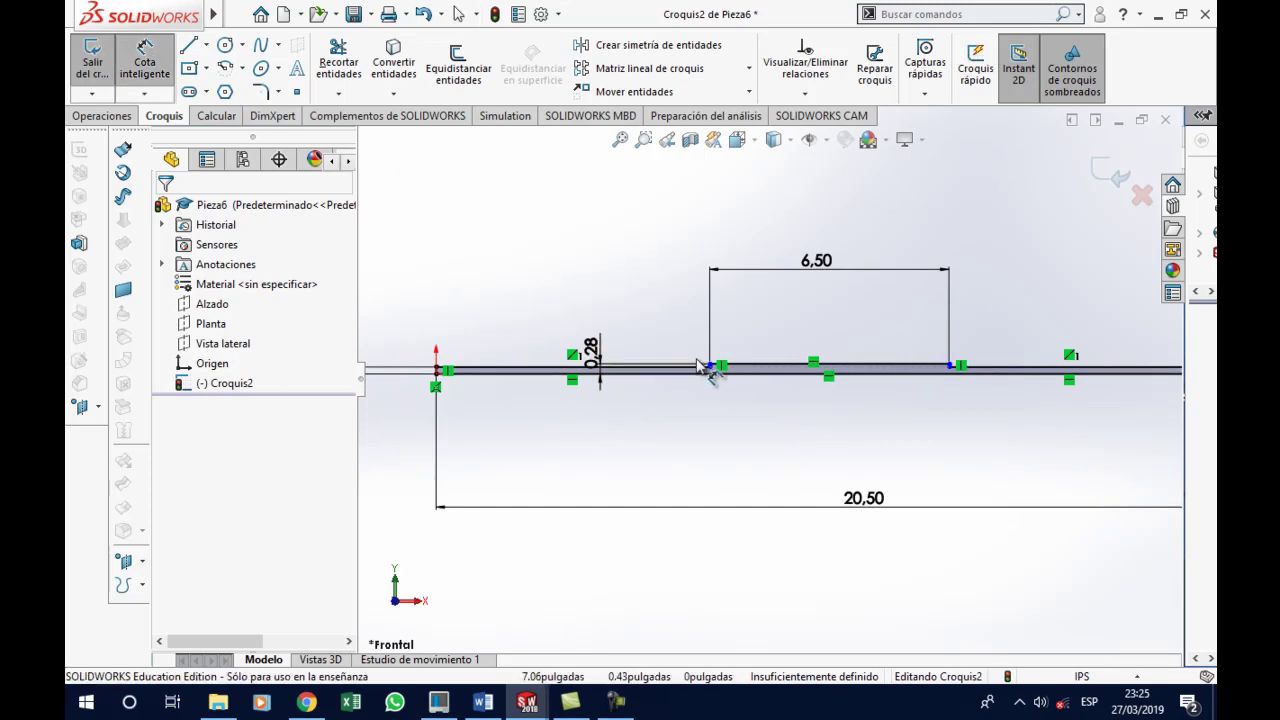
scroll(700, 385, "down", 2)
scroll(750, 395, "down", 1)
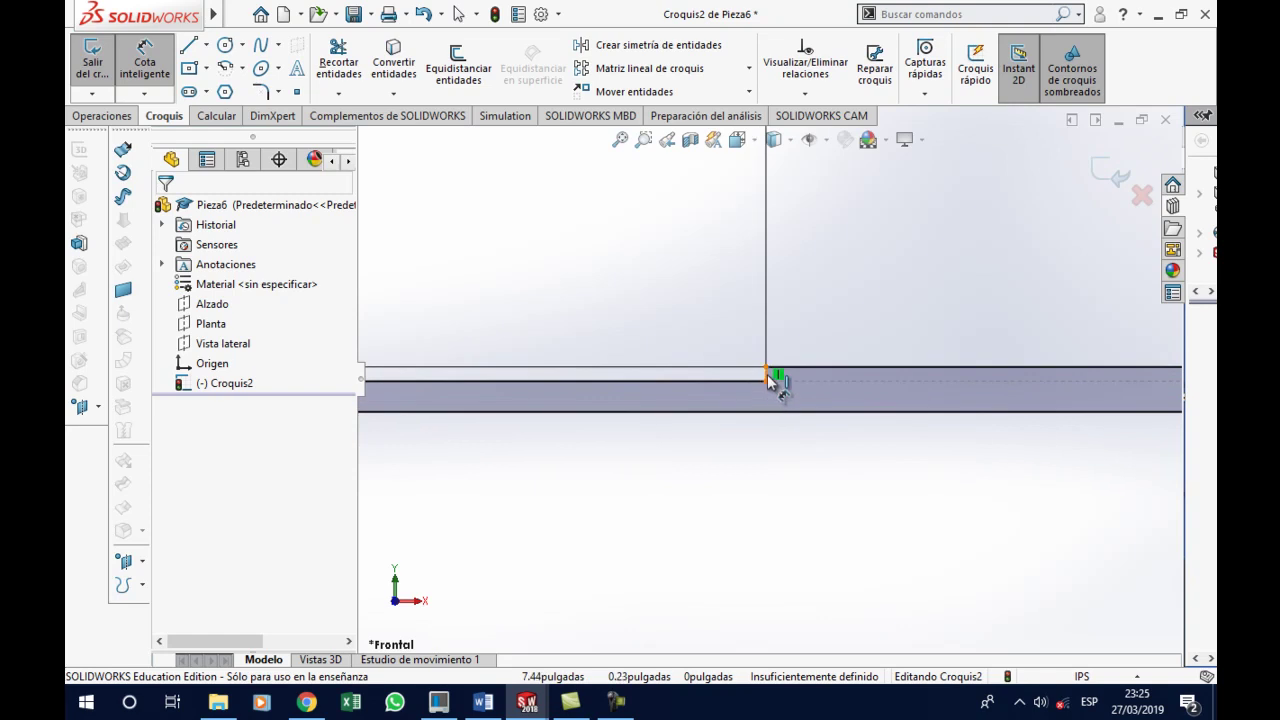
left_click(770, 381)
scroll(751, 449, "up", 2)
scroll(751, 455, "up", 1)
scroll(570, 410, "down", 1)
scroll(590, 380, "down", 1)
scroll(603, 366, "down", 1)
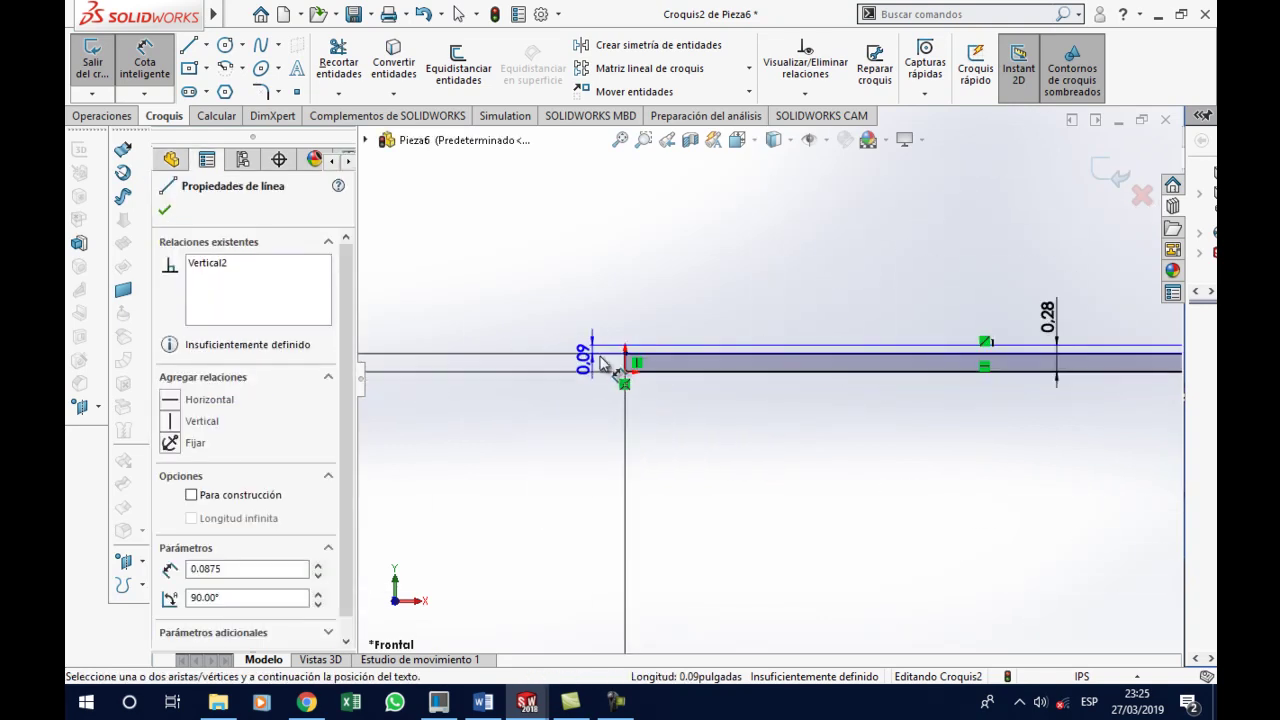
left_click(631, 372)
left_click(762, 262)
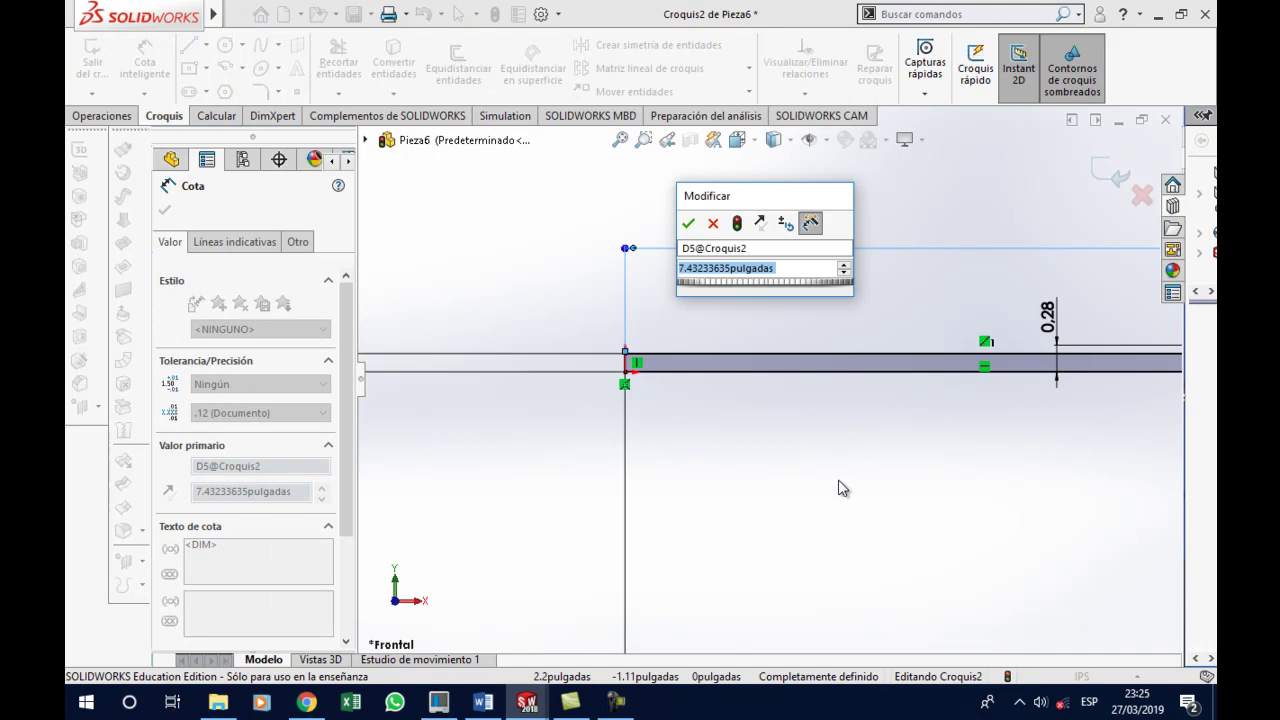
scroll(840, 486, "up", 2)
scroll(845, 486, "up", 2)
scroll(850, 486, "up", 1)
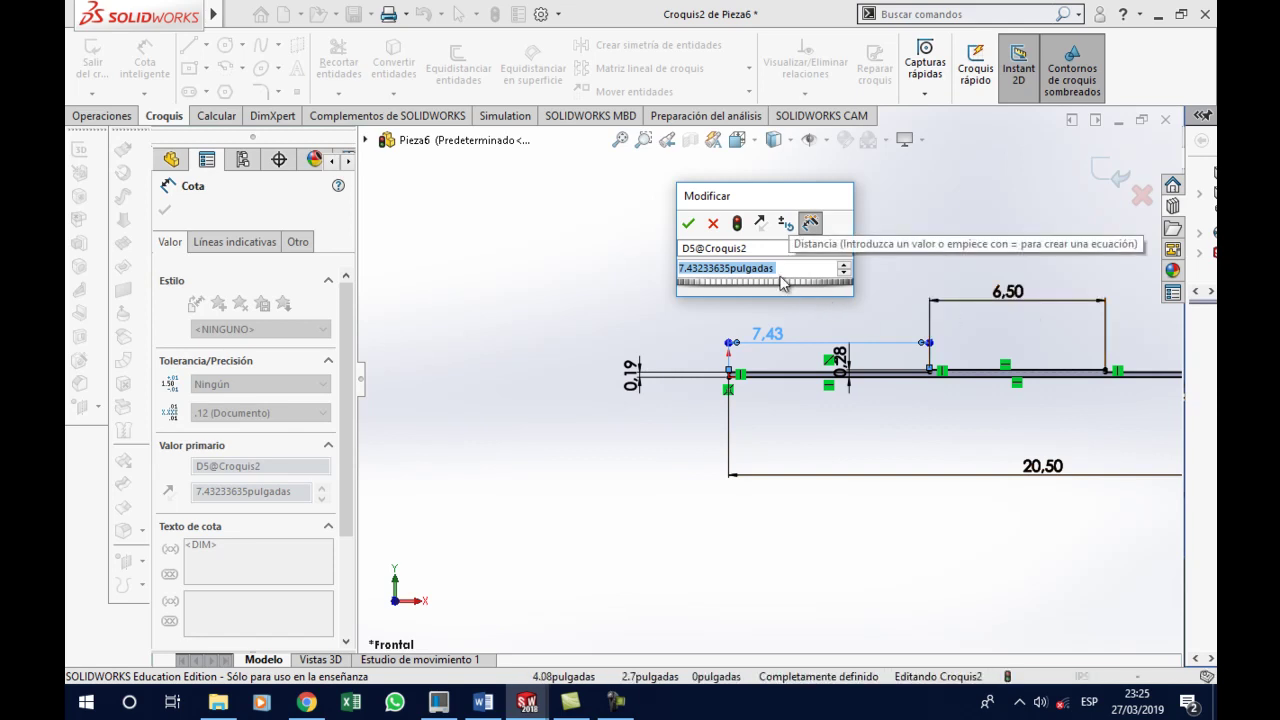
type("1")
key("Escape")
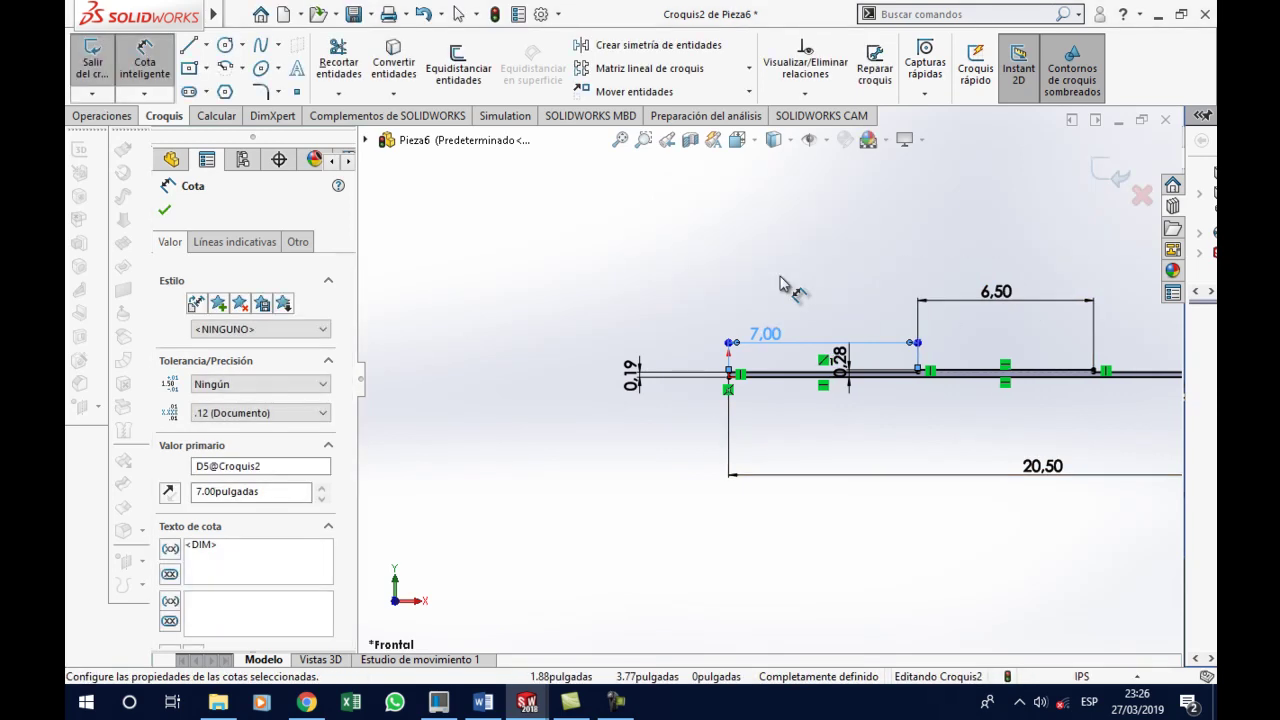
left_click(931, 428)
scroll(980, 395, "up", 2)
scroll(982, 392, "down", 2)
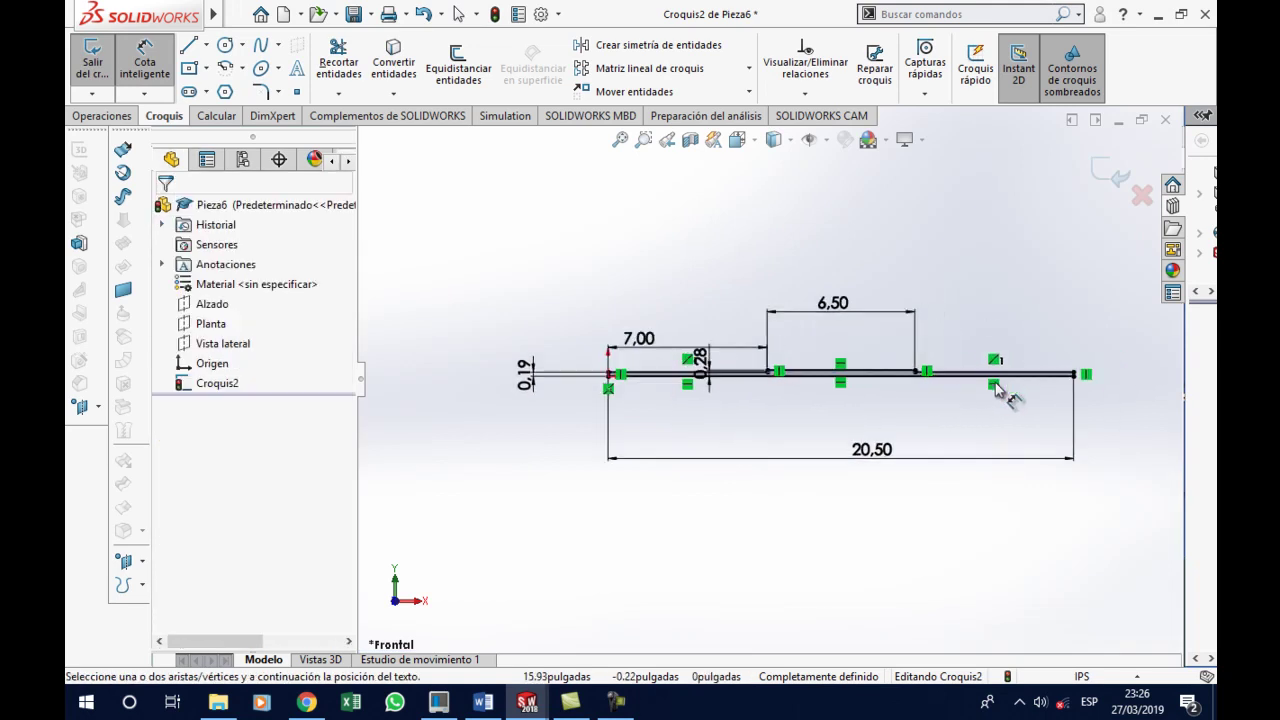
scroll(985, 390, "down", 1)
left_click(1010, 371)
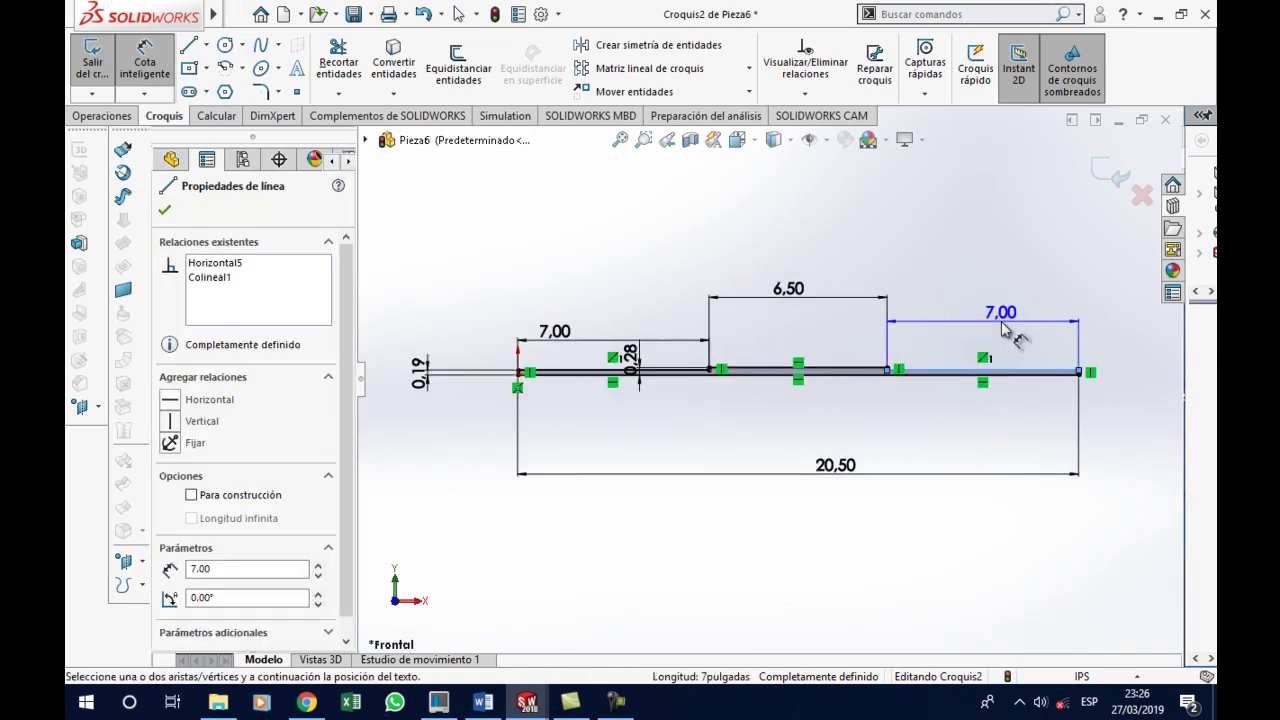
Revolve the profile 360° about the 20.50 line to create Revolución1
key("Escape")
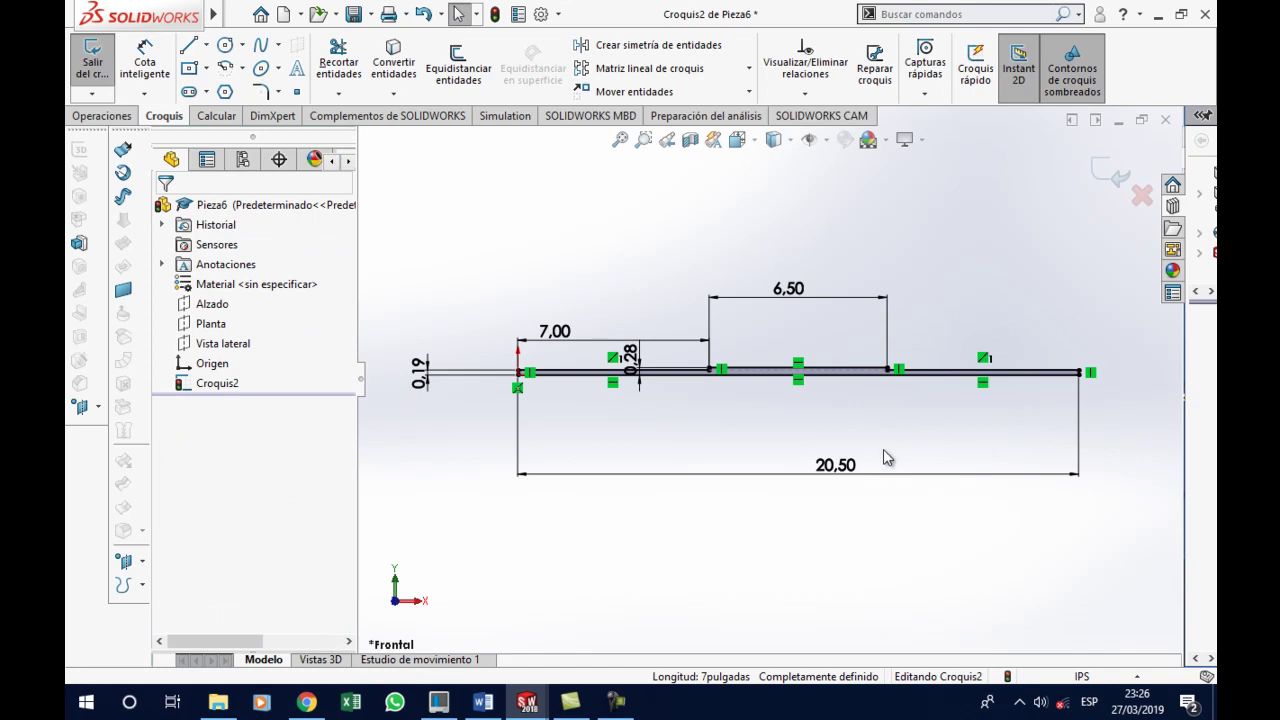
left_click(101, 116)
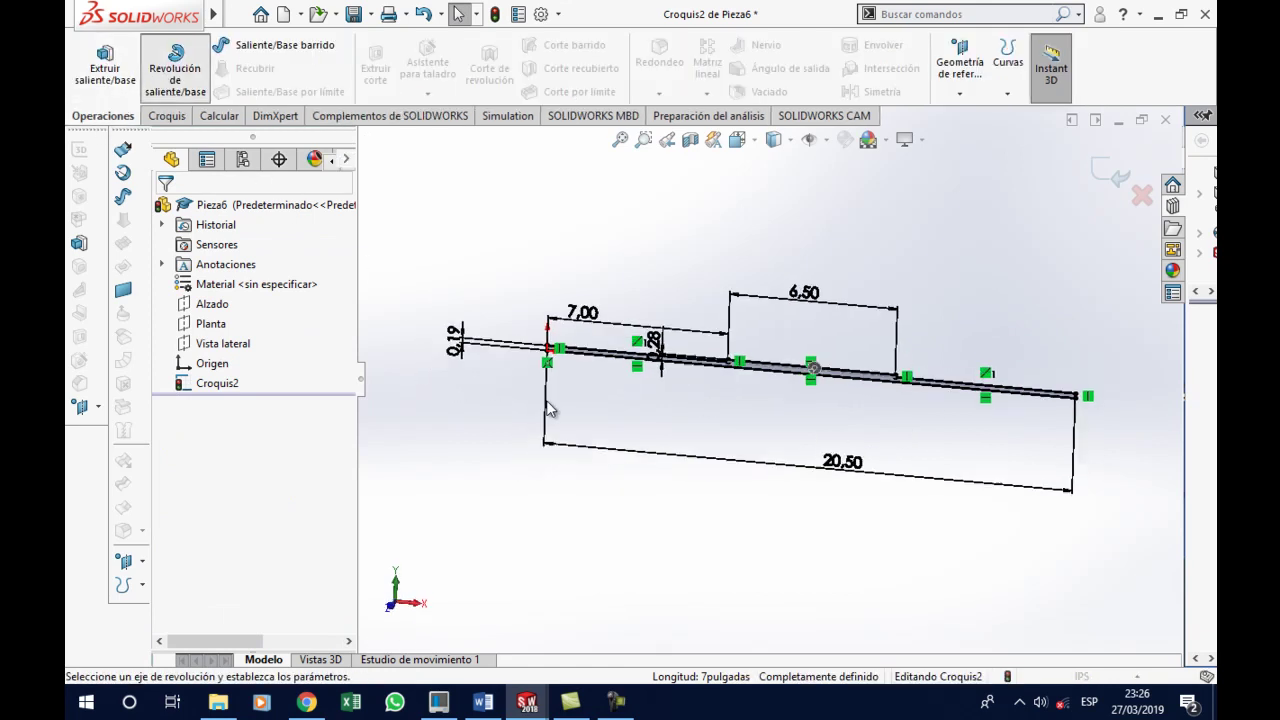
left_click(766, 383)
left_click(165, 211)
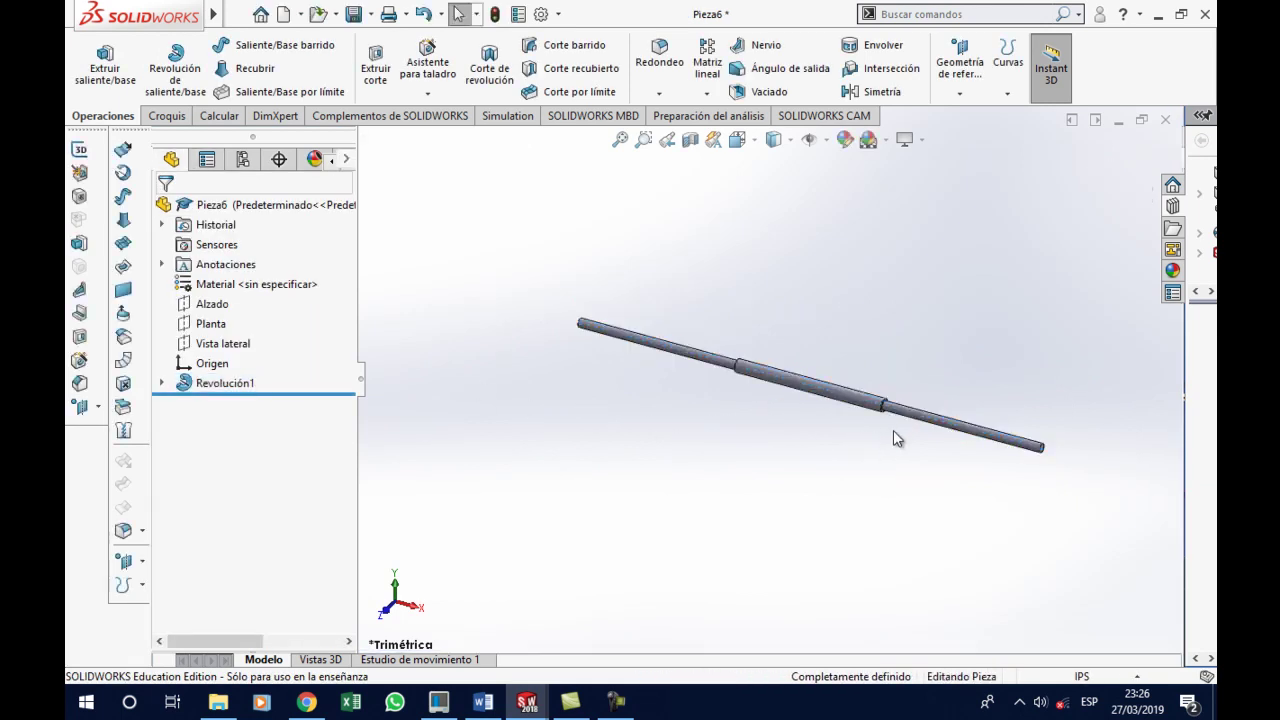
scroll(895, 432, "down", 3)
Assign AISI 1020 steel from the Acero category to the shaft
right_click(275, 295)
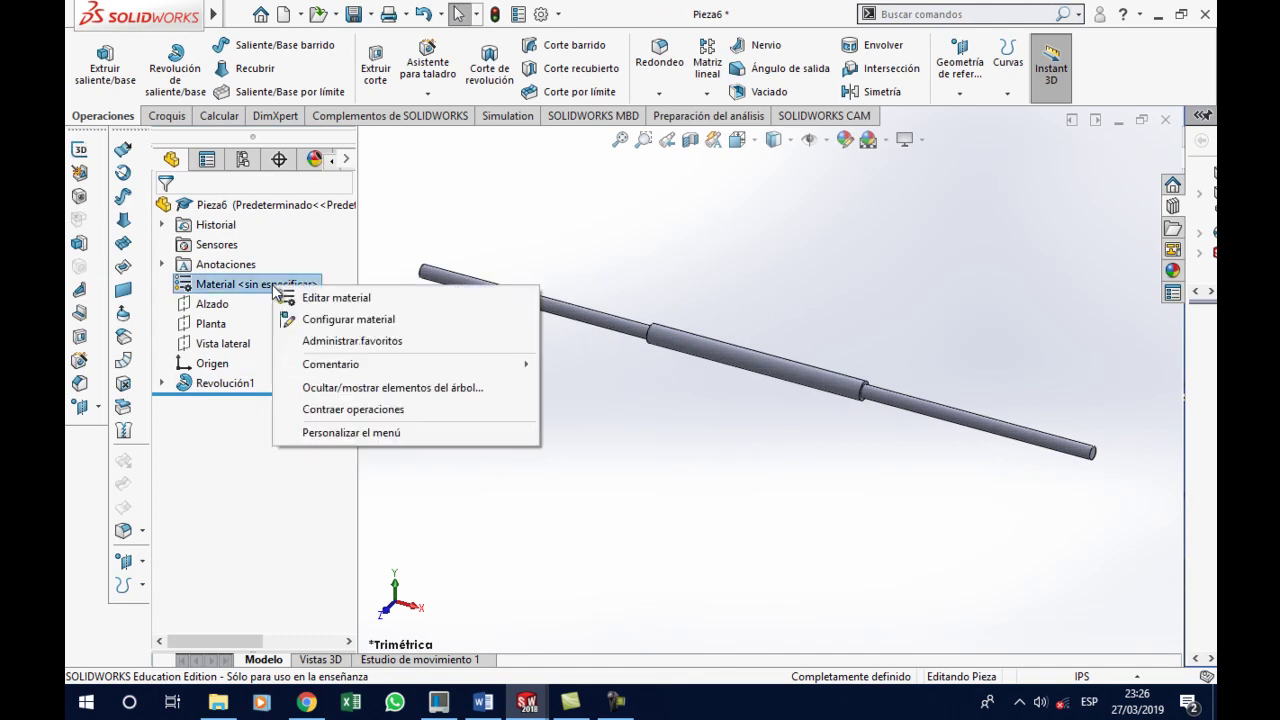
left_click(430, 447)
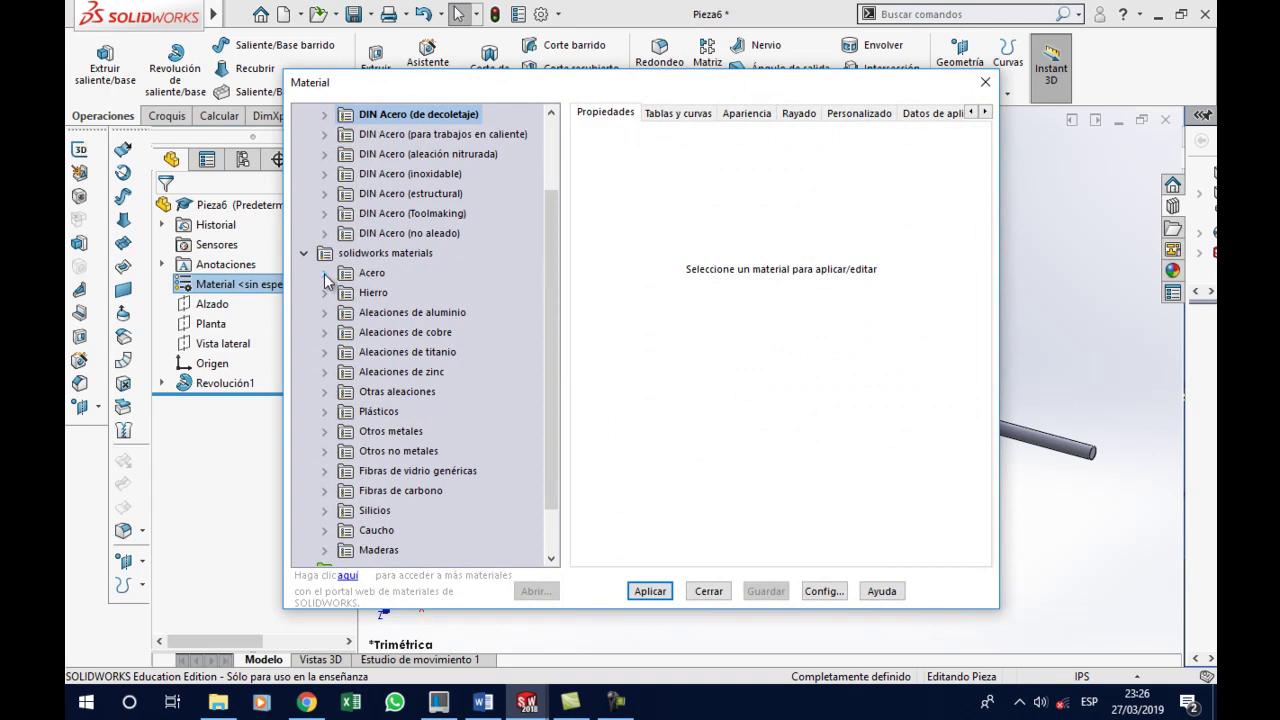
left_click(324, 274)
left_click(405, 233)
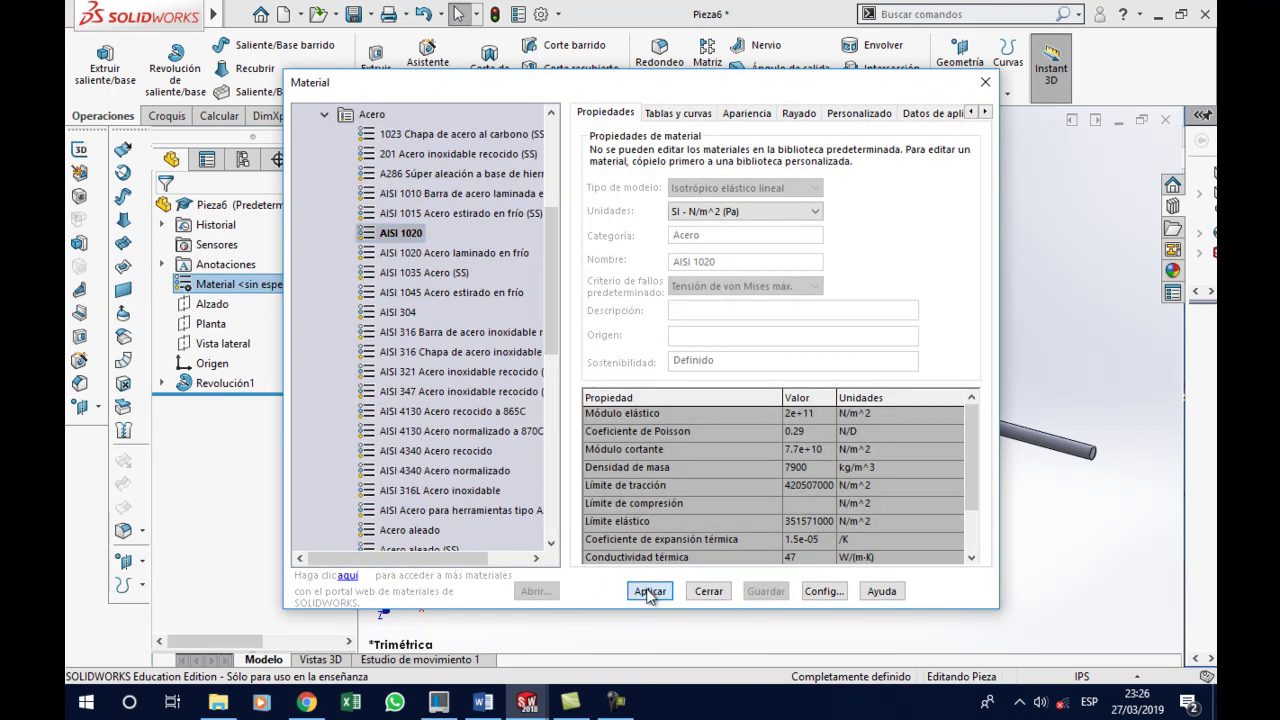
left_click(649, 591)
left_click(708, 591)
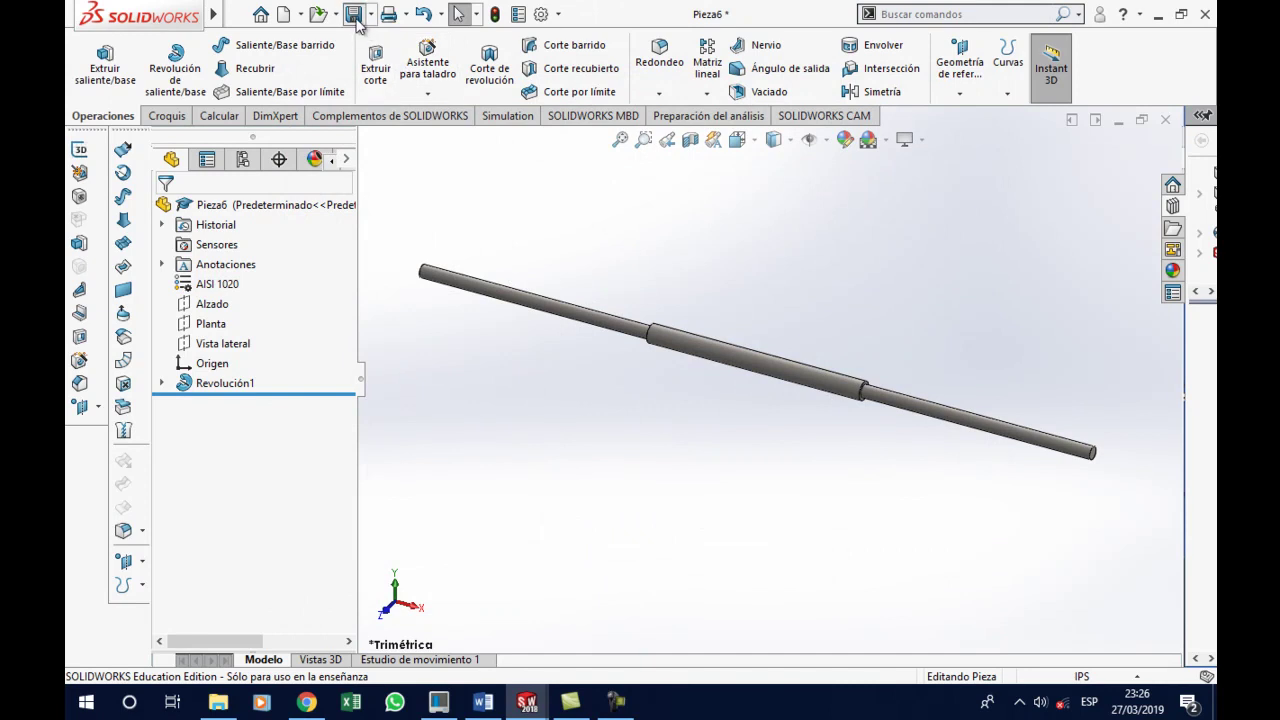
Save the part as EJE and bring up the new-document choices
key("ctrl+s")
type("EJE")
left_click(812, 583)
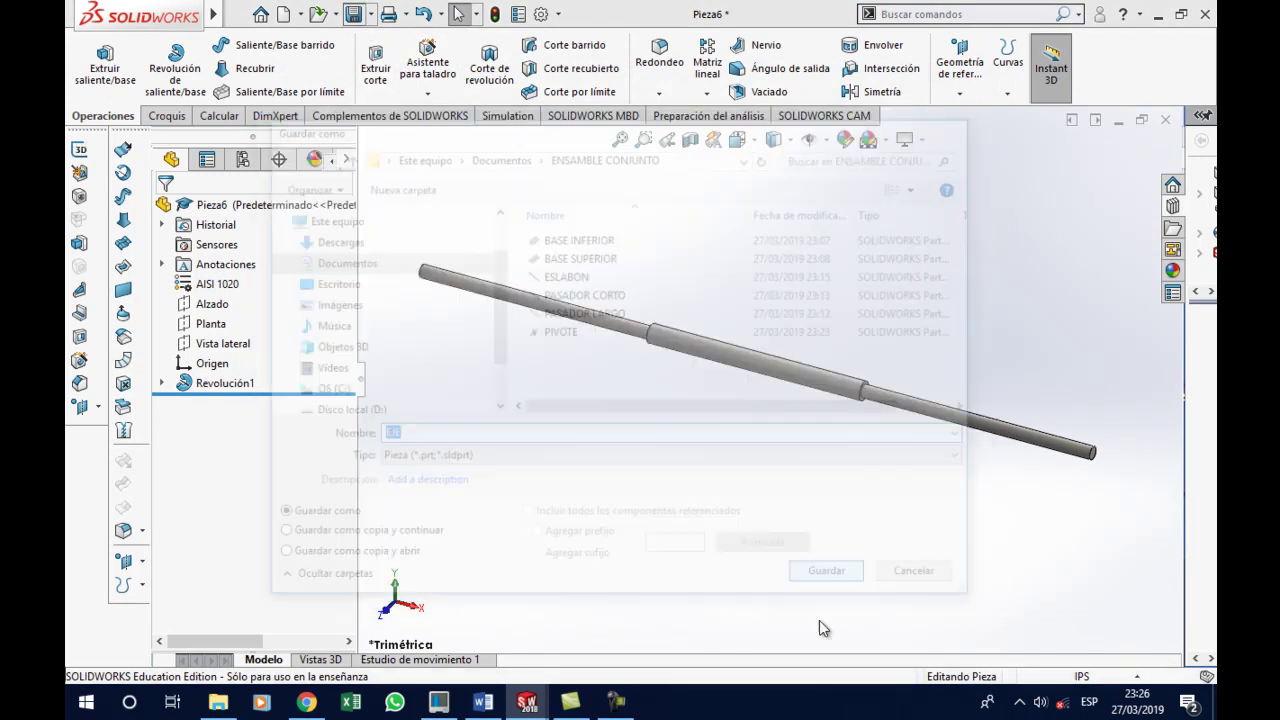
left_click(287, 18)
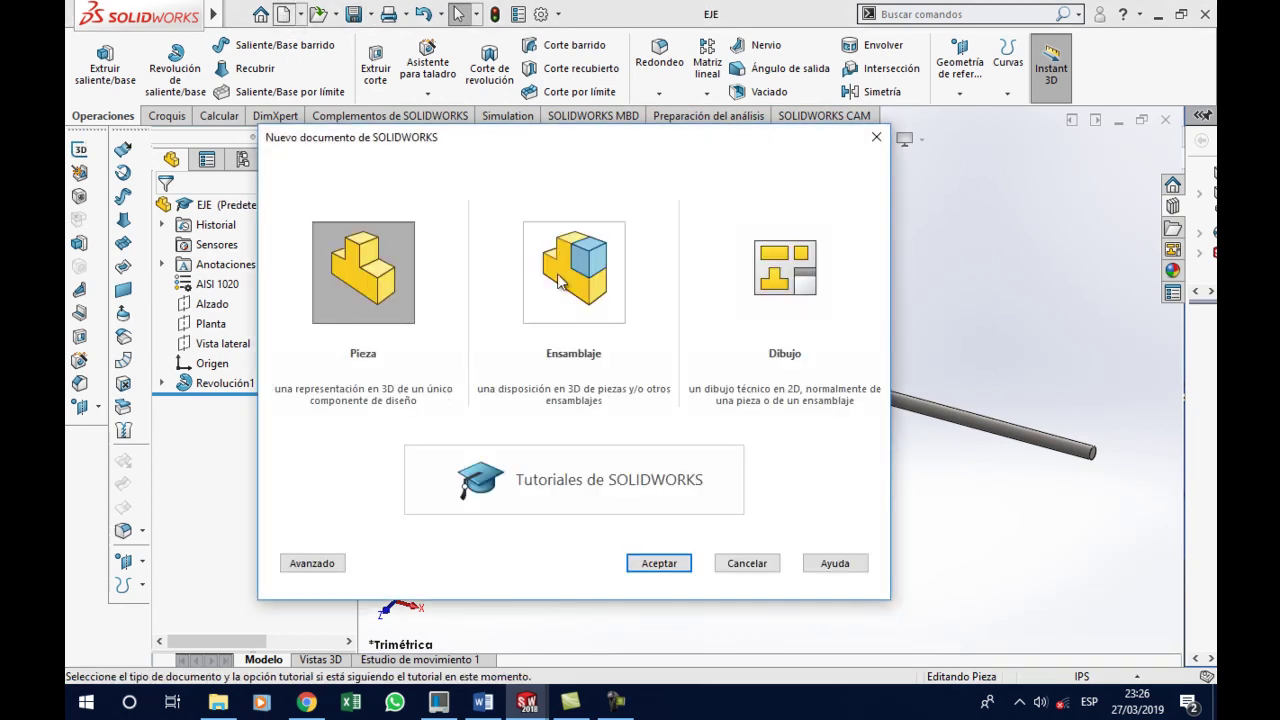
Create a new assembly and insert the BASE INFERIOR part from ENSAMBLE CONJUNTO
left_click(566, 264)
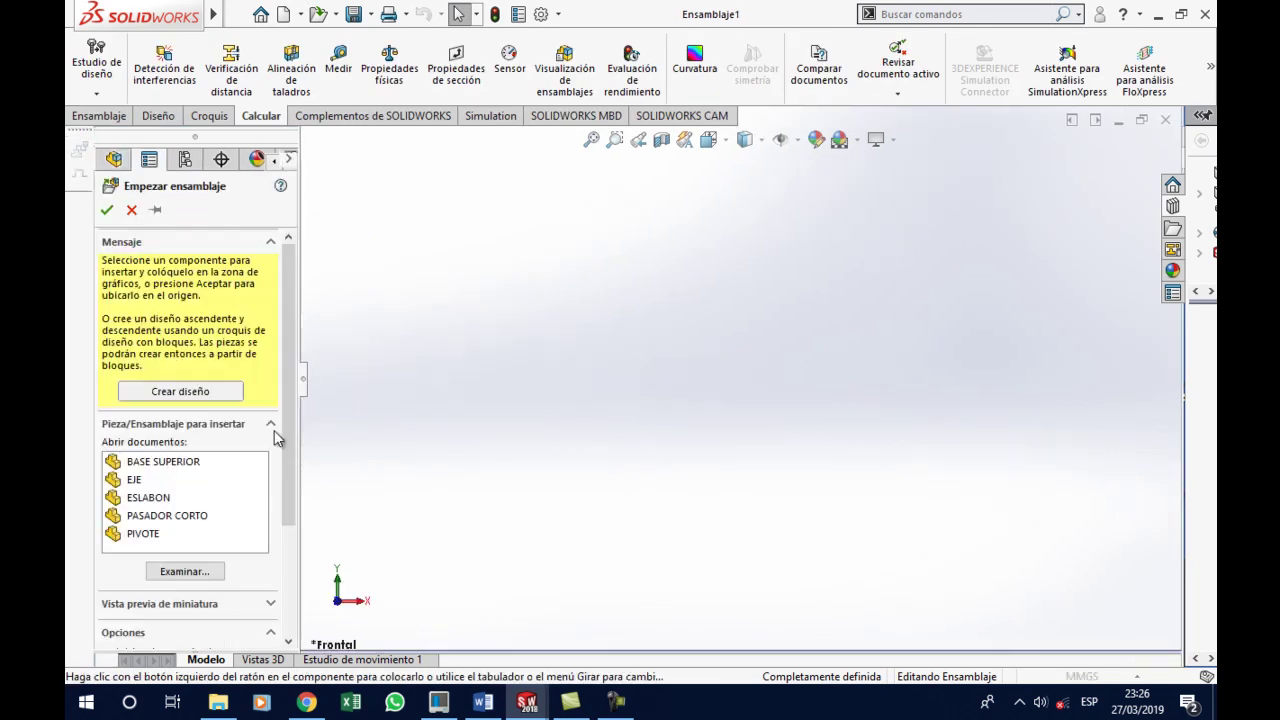
scroll(290, 505, "down", 1)
scroll(290, 505, "up", 1)
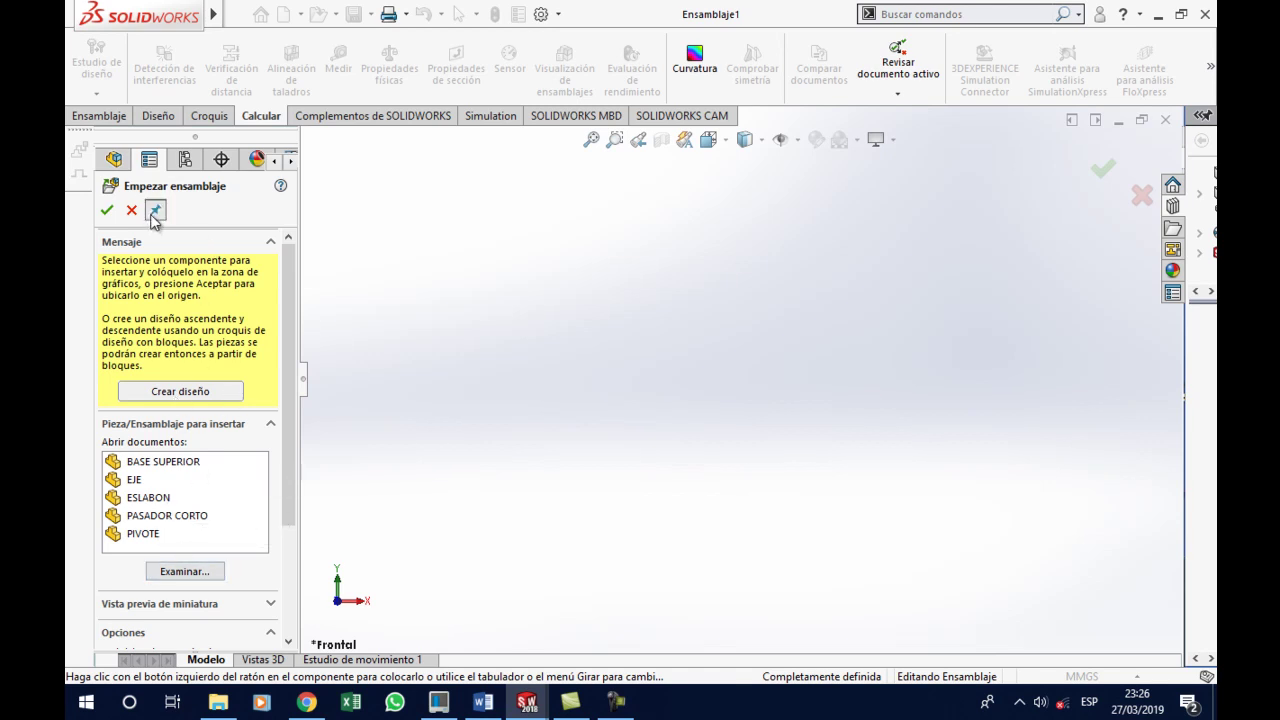
left_click(186, 572)
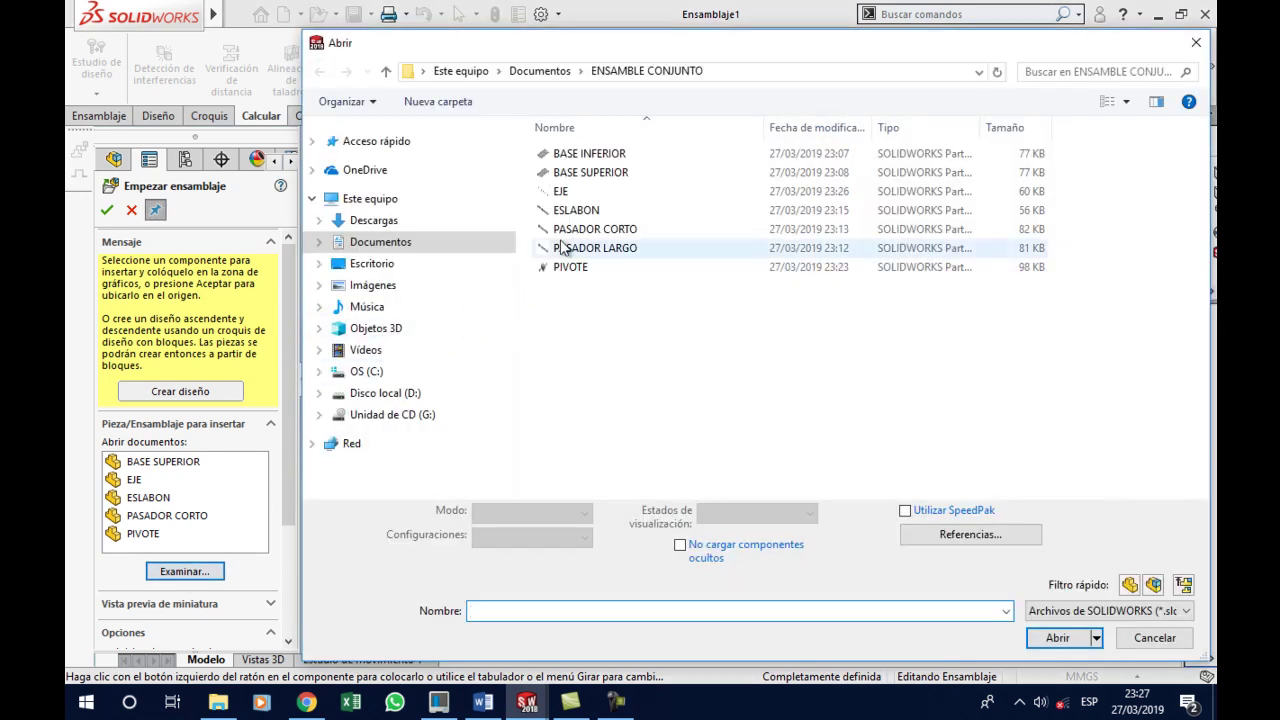
left_click(614, 160)
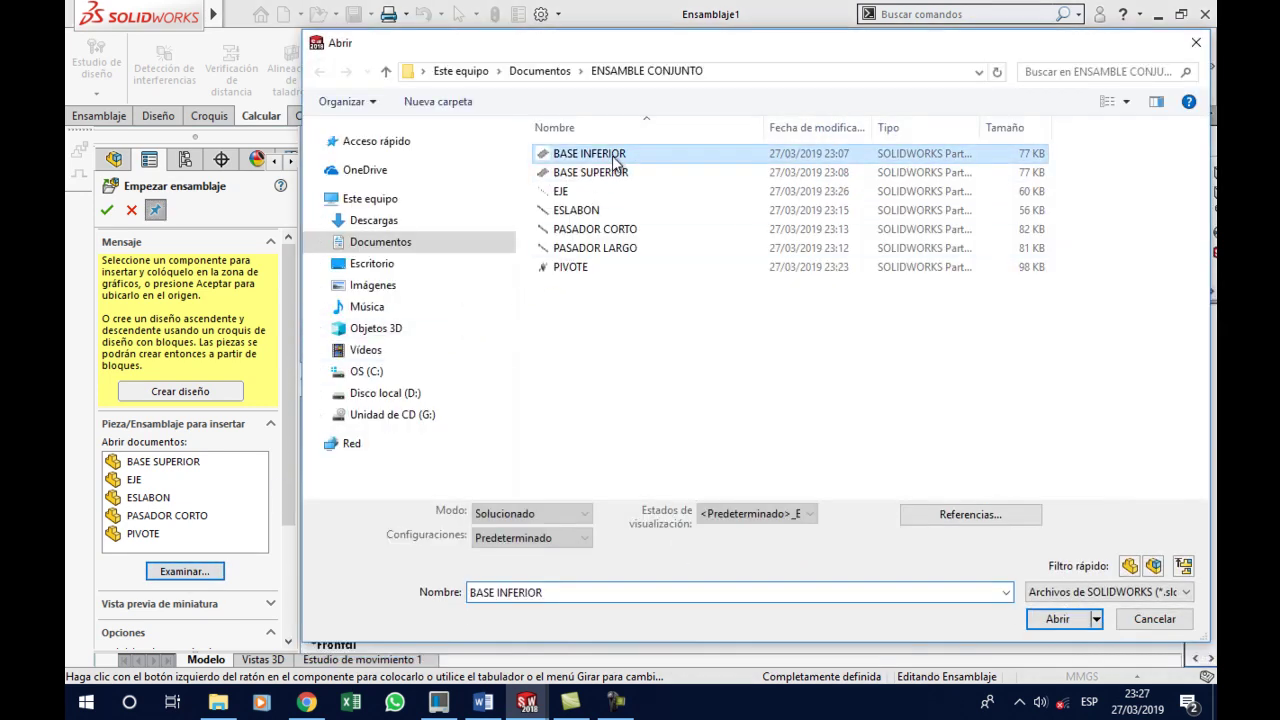
left_click(1055, 619)
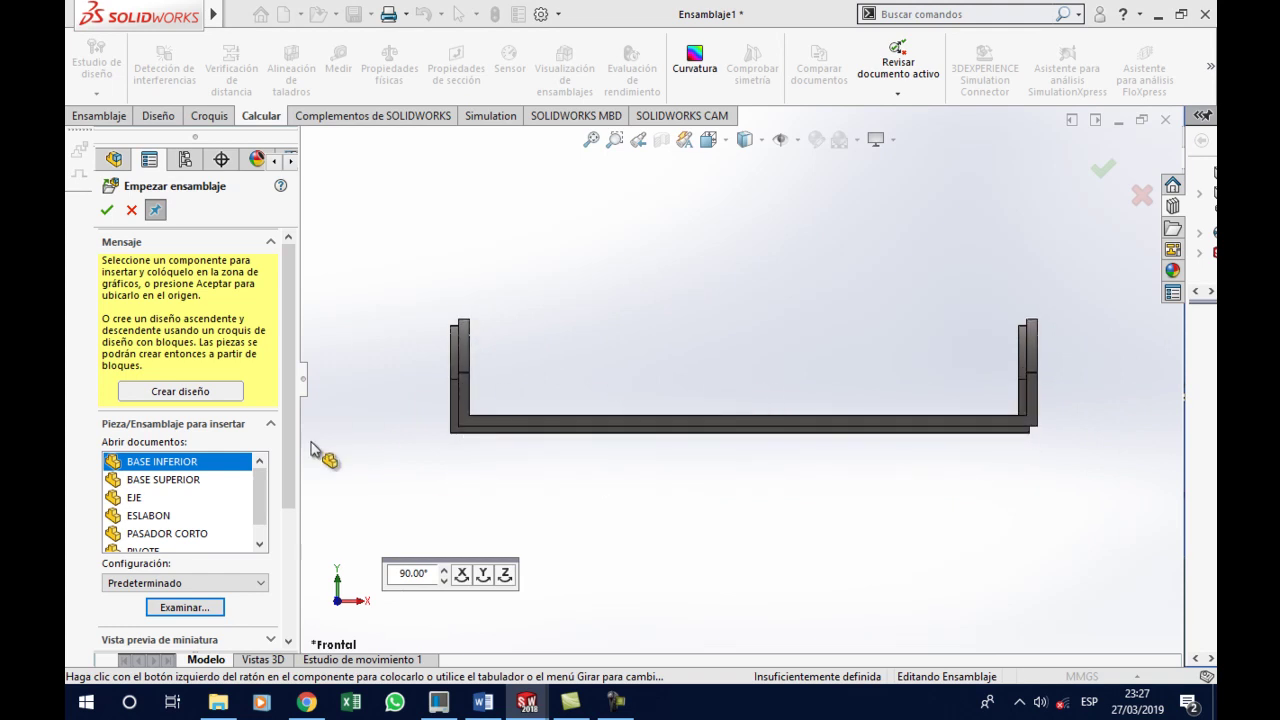
Place BASE SUPERIOR above the lower base and drop in the EJE shaft
left_click(193, 481)
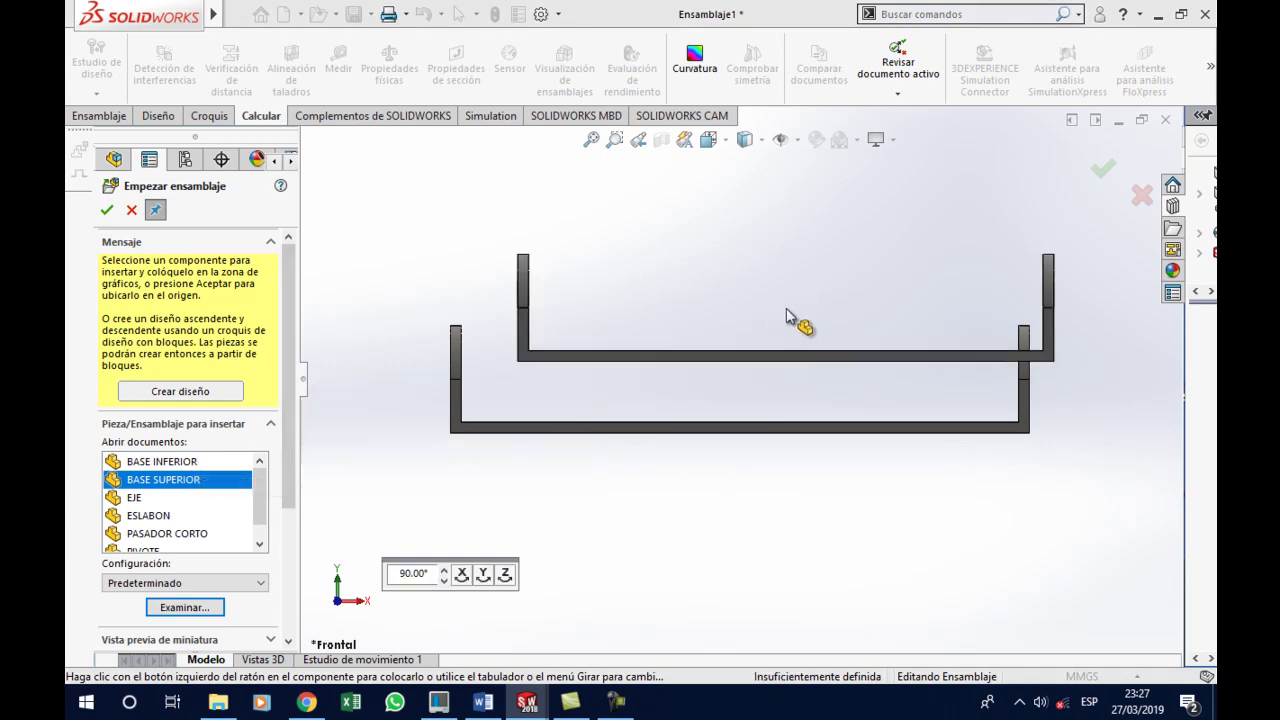
scroll(786, 316, "up", 2)
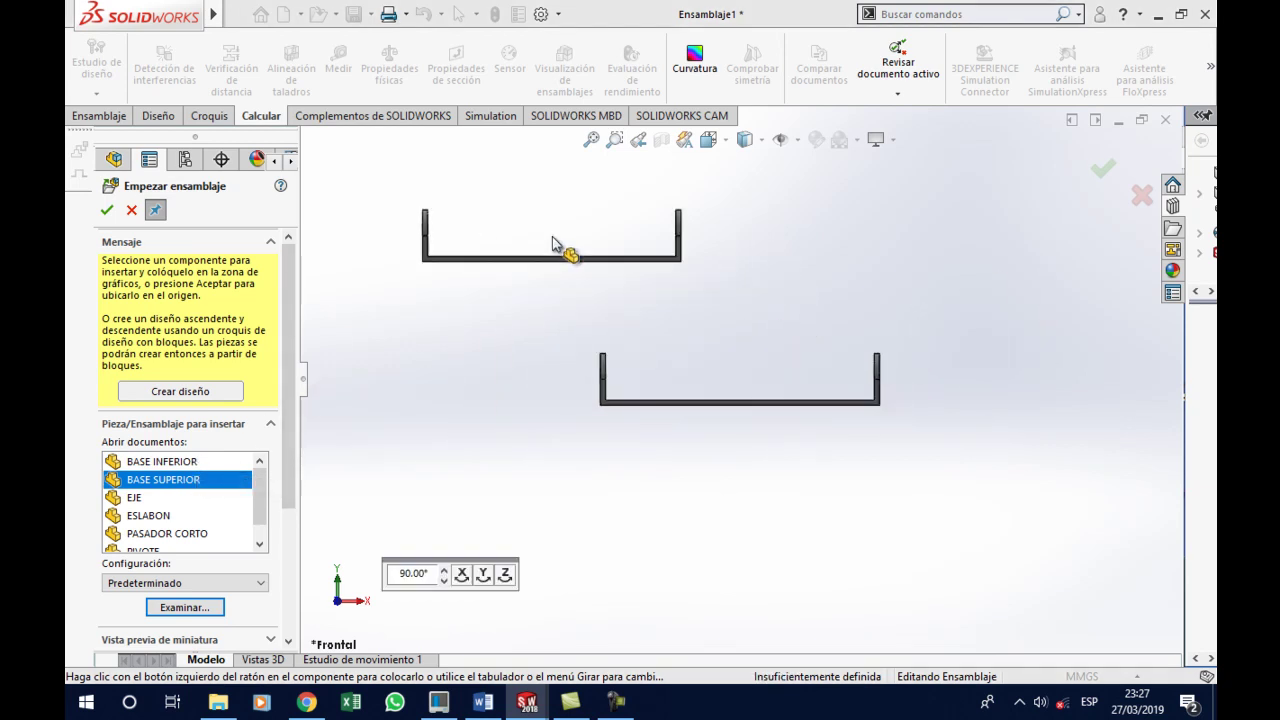
left_click(583, 270)
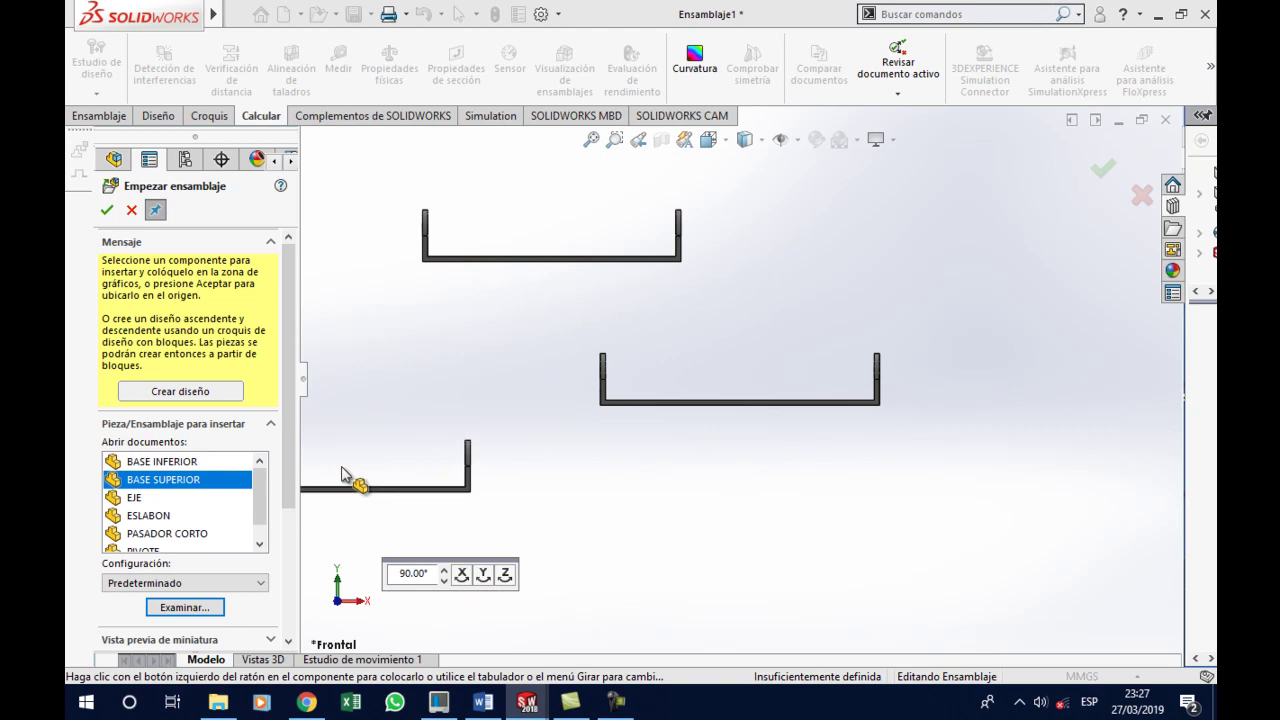
left_click(145, 497)
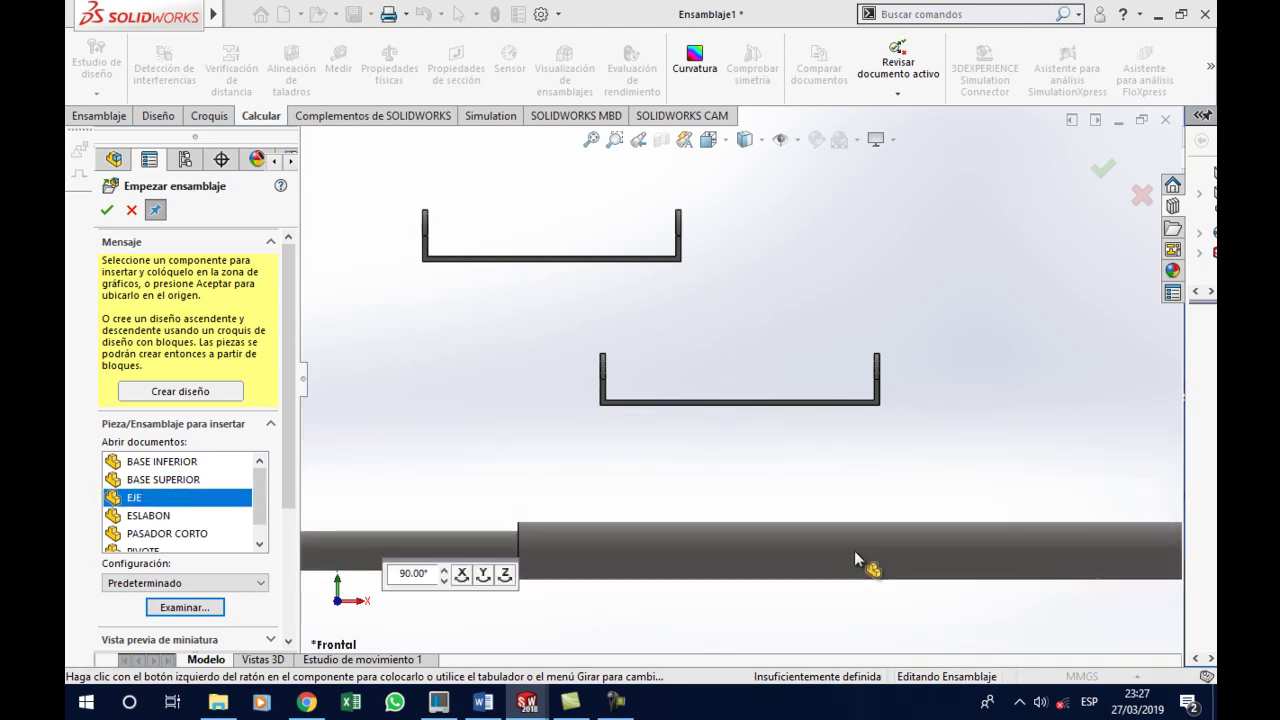
key("z")
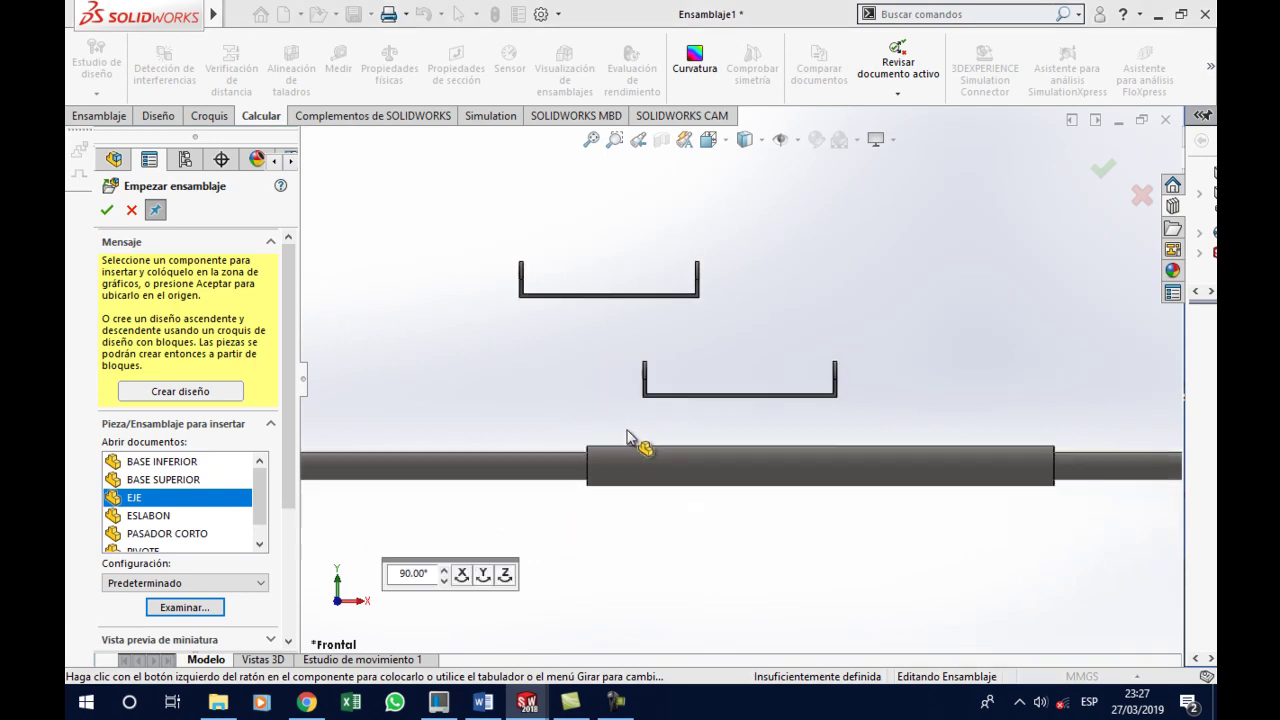
left_click(583, 531)
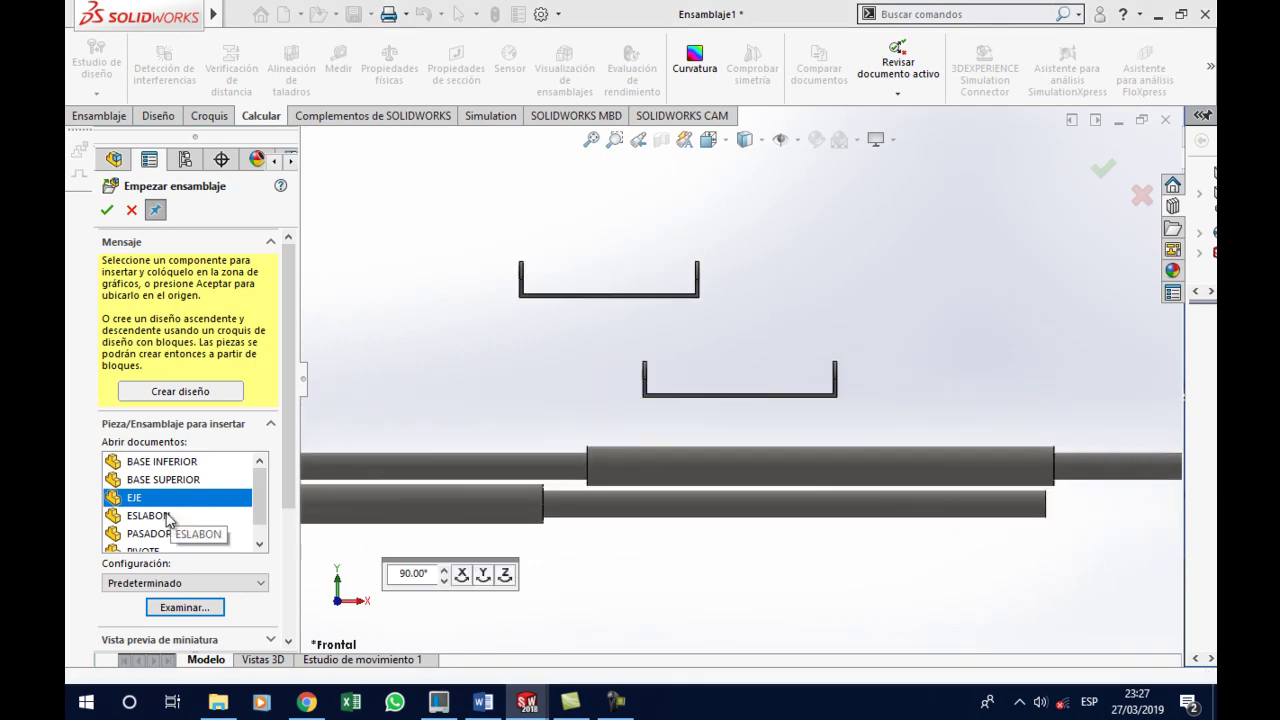
Place eight ESLABON links around the assembly
left_click(168, 516)
left_click(469, 380)
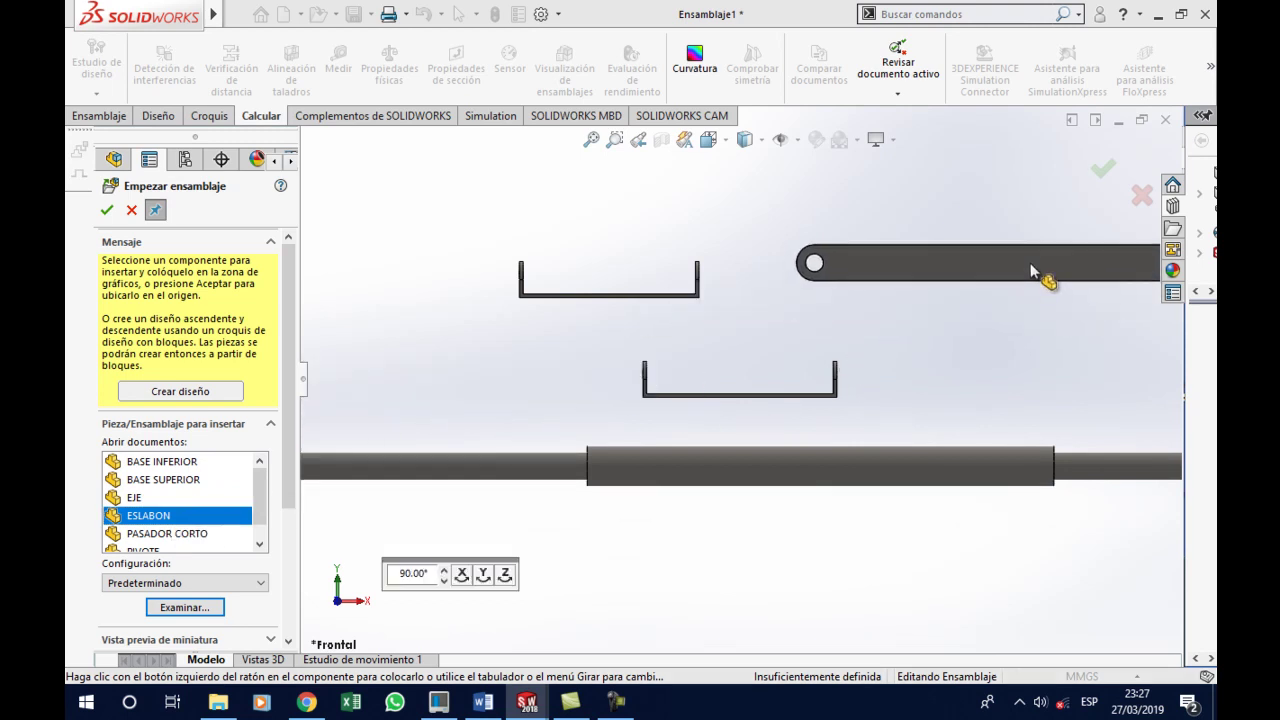
left_click(1022, 318)
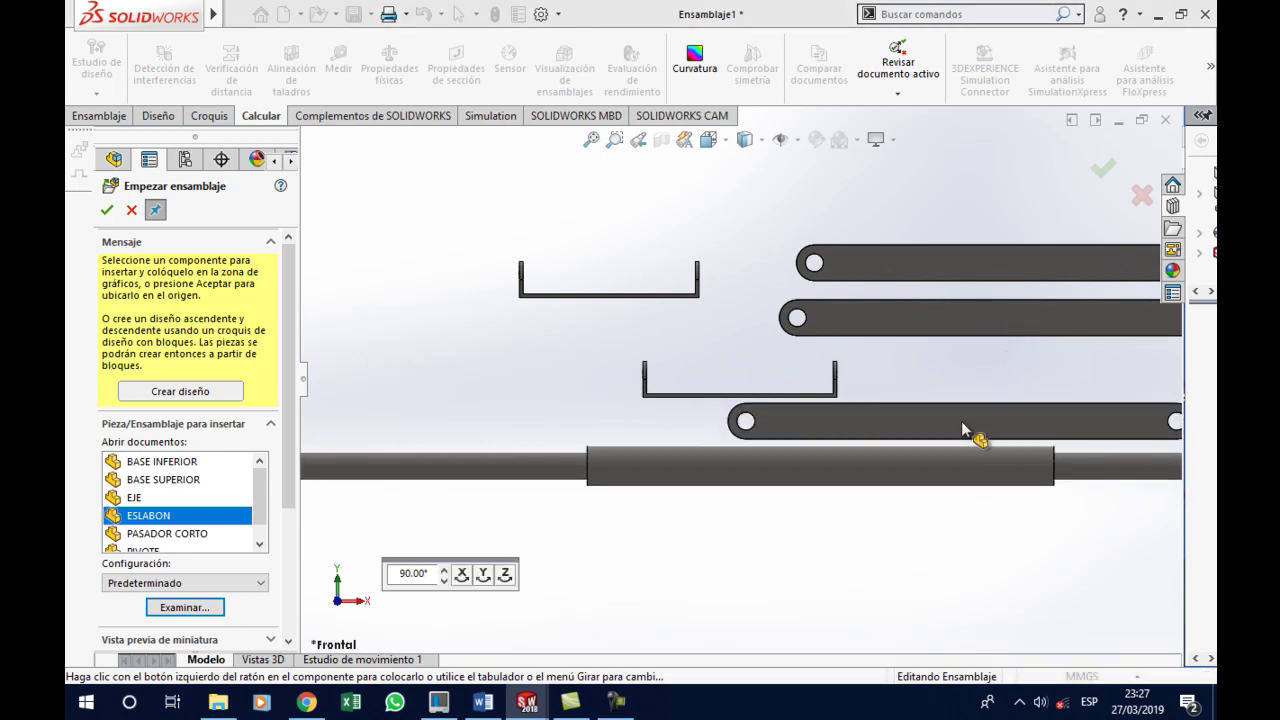
left_click(974, 434)
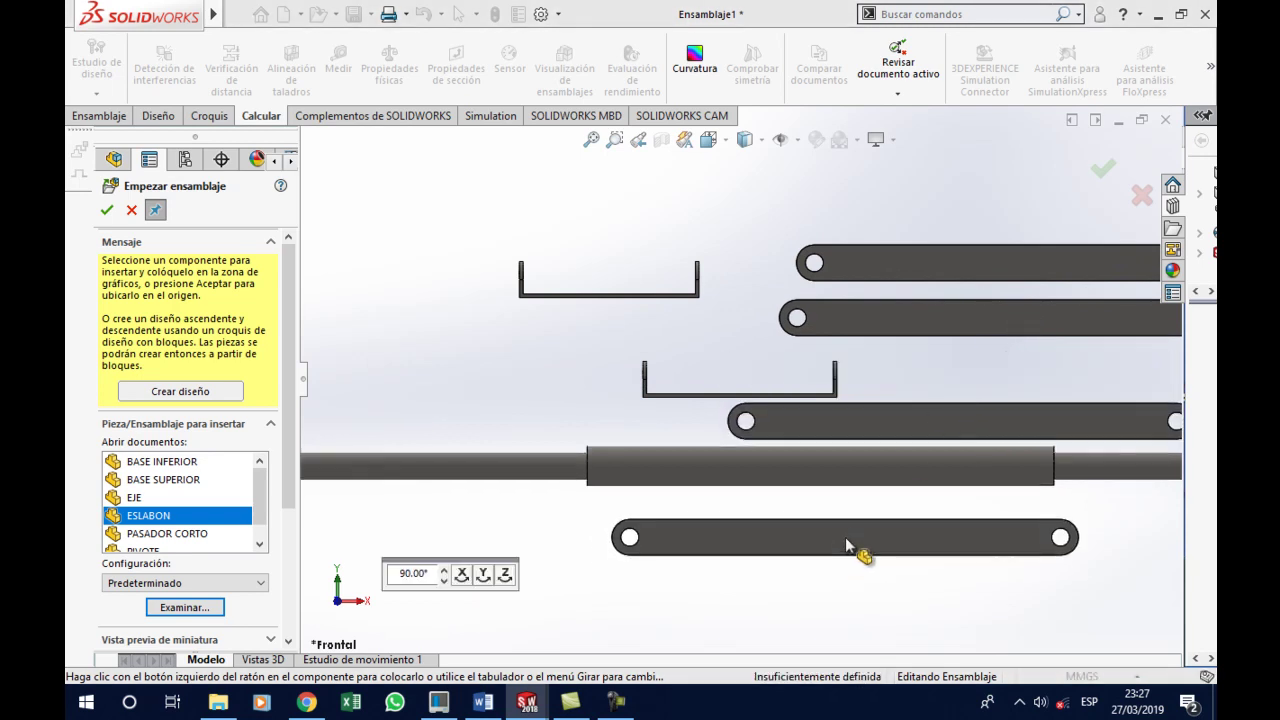
left_click(851, 549)
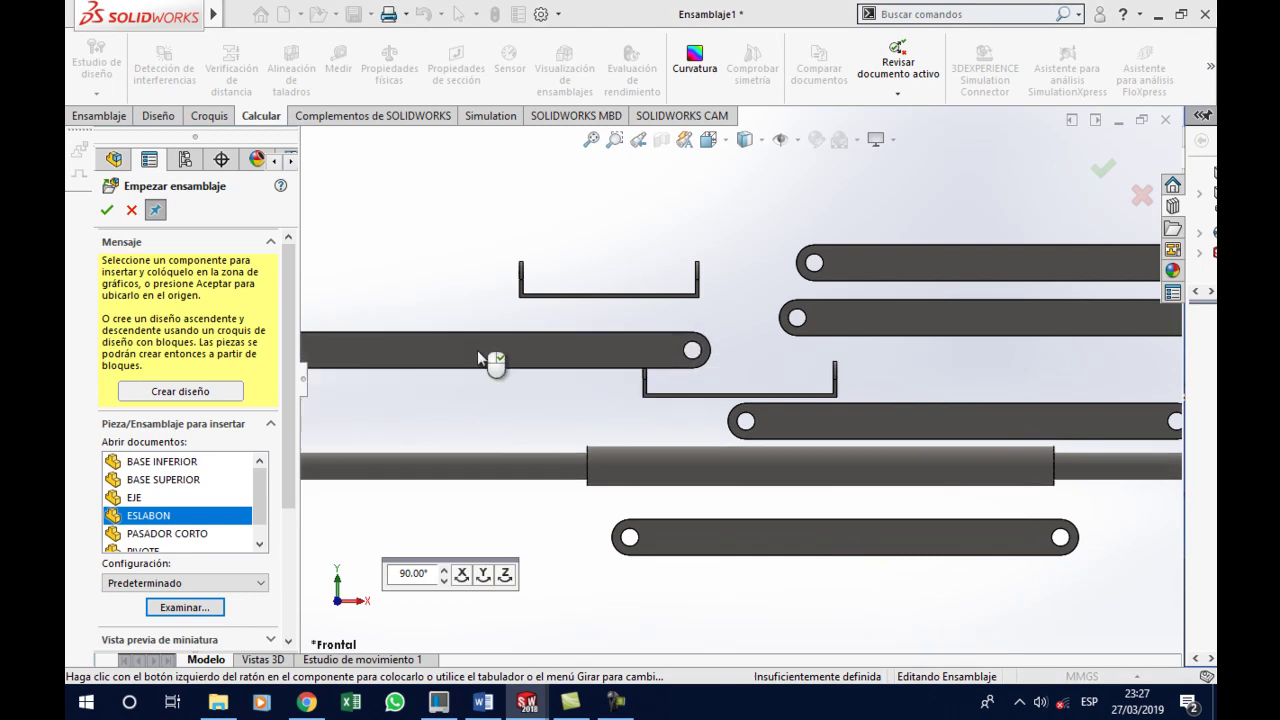
left_click(488, 352)
left_click(482, 228)
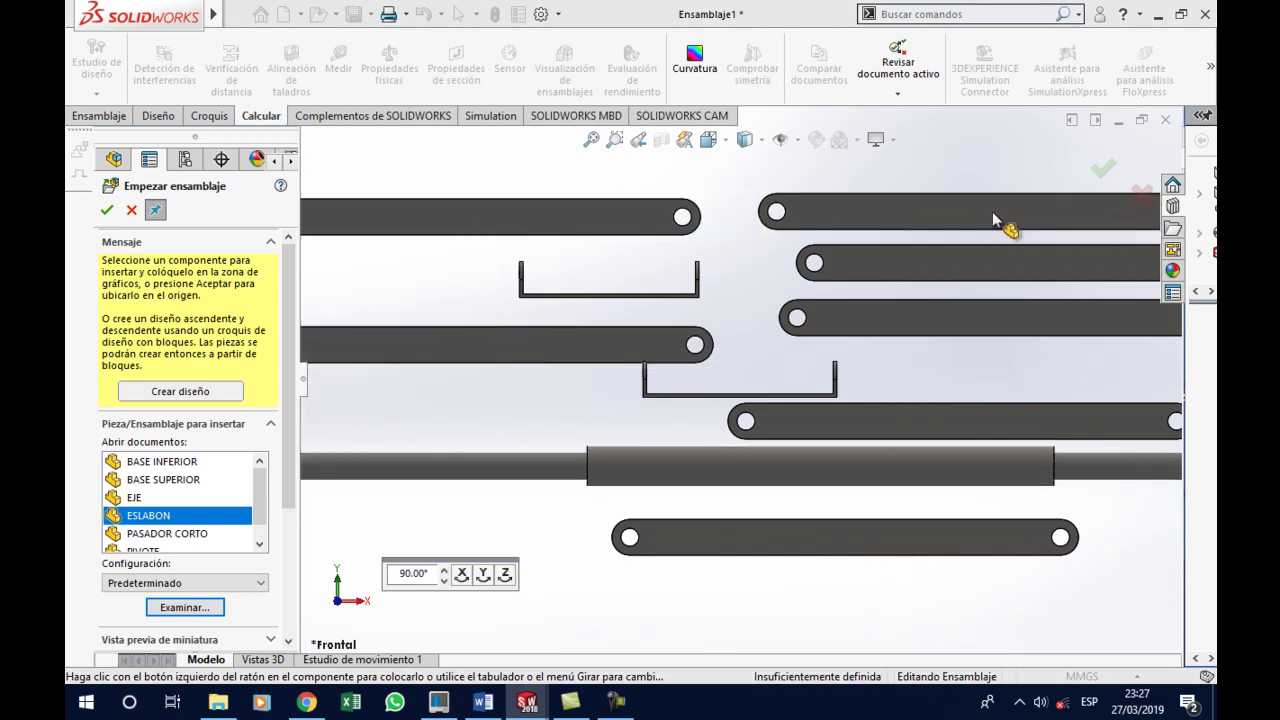
left_click(990, 218)
left_click(500, 177)
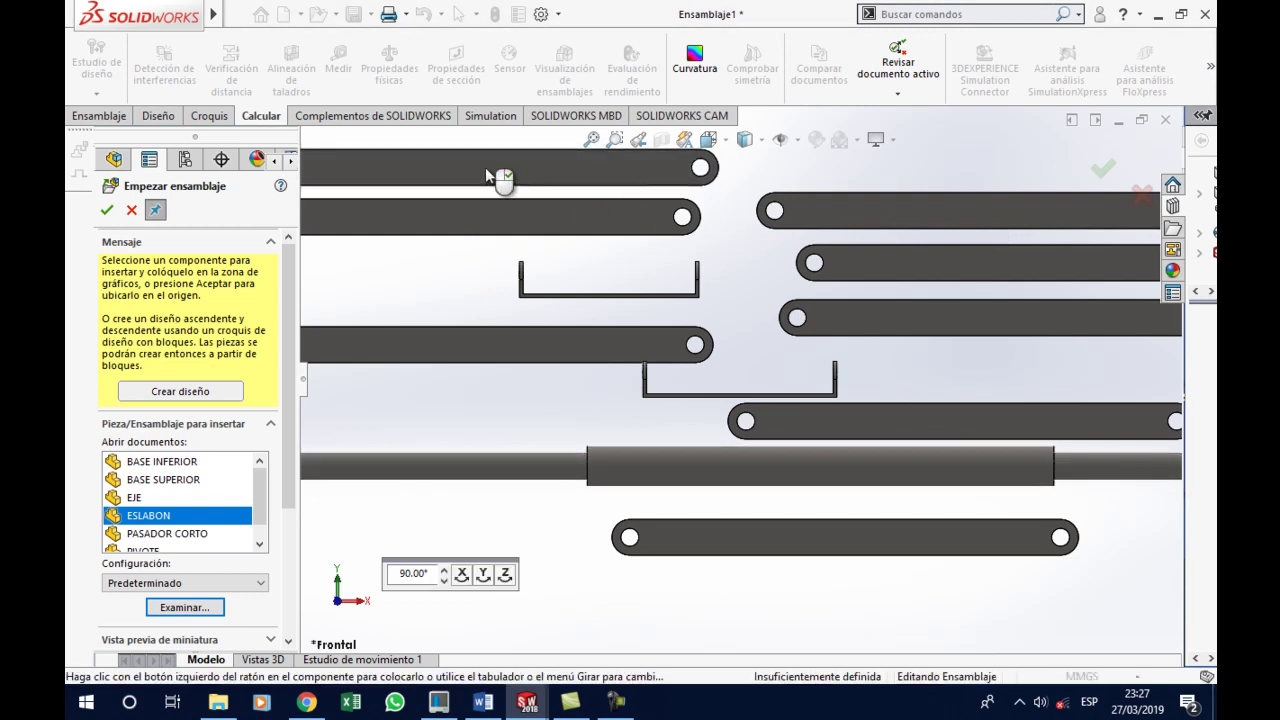
Insert PASADOR CORTO, a PIVOTE block, and two PASADOR LARGO pins opened from file
left_click(190, 533)
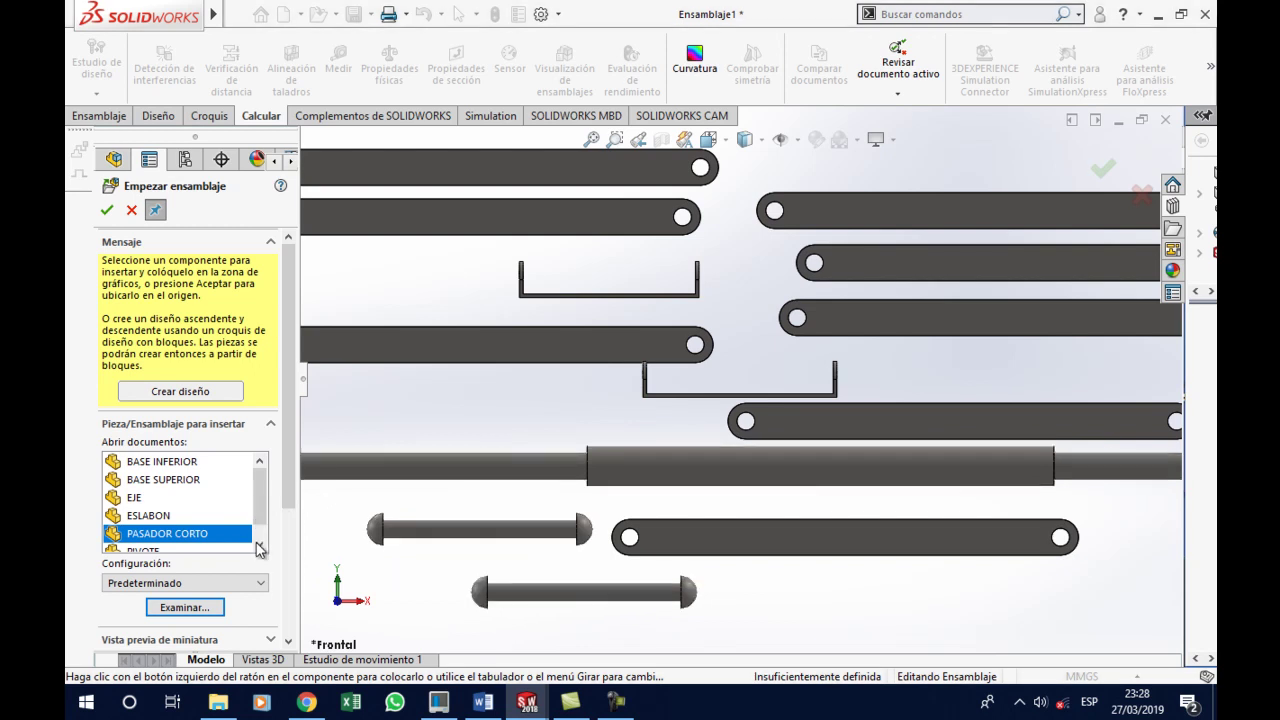
left_click(153, 551)
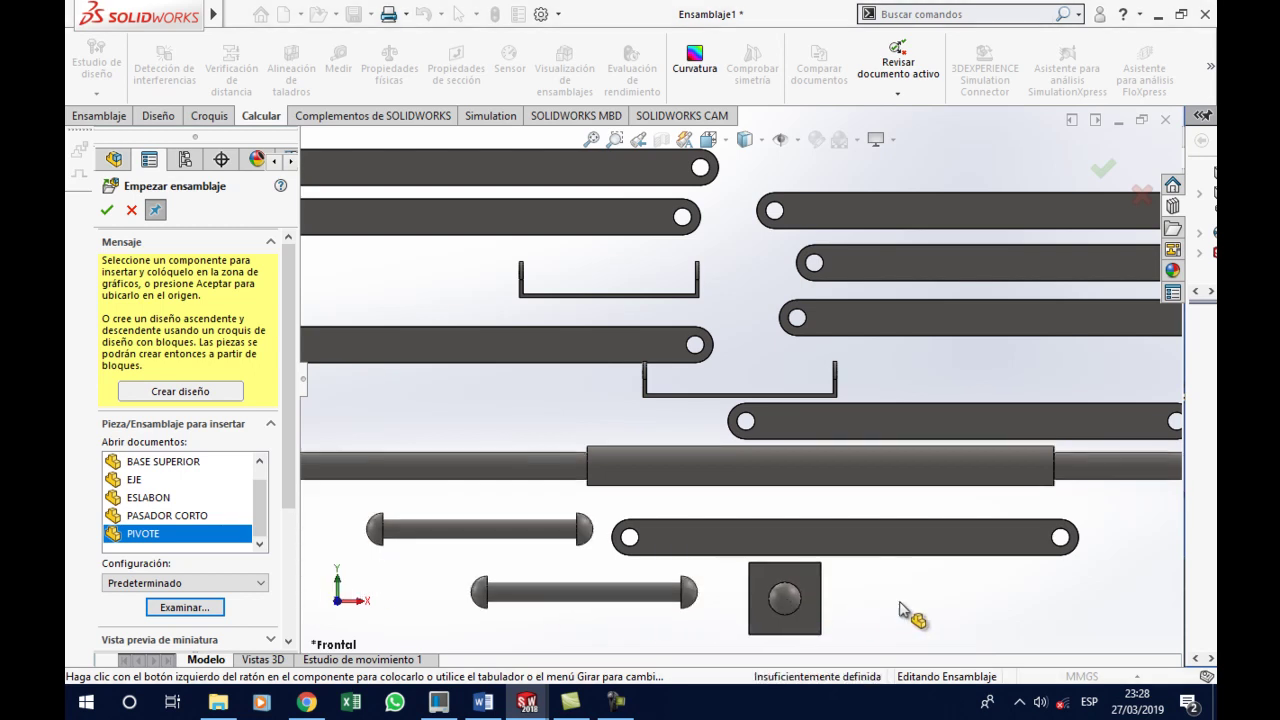
left_click(906, 602)
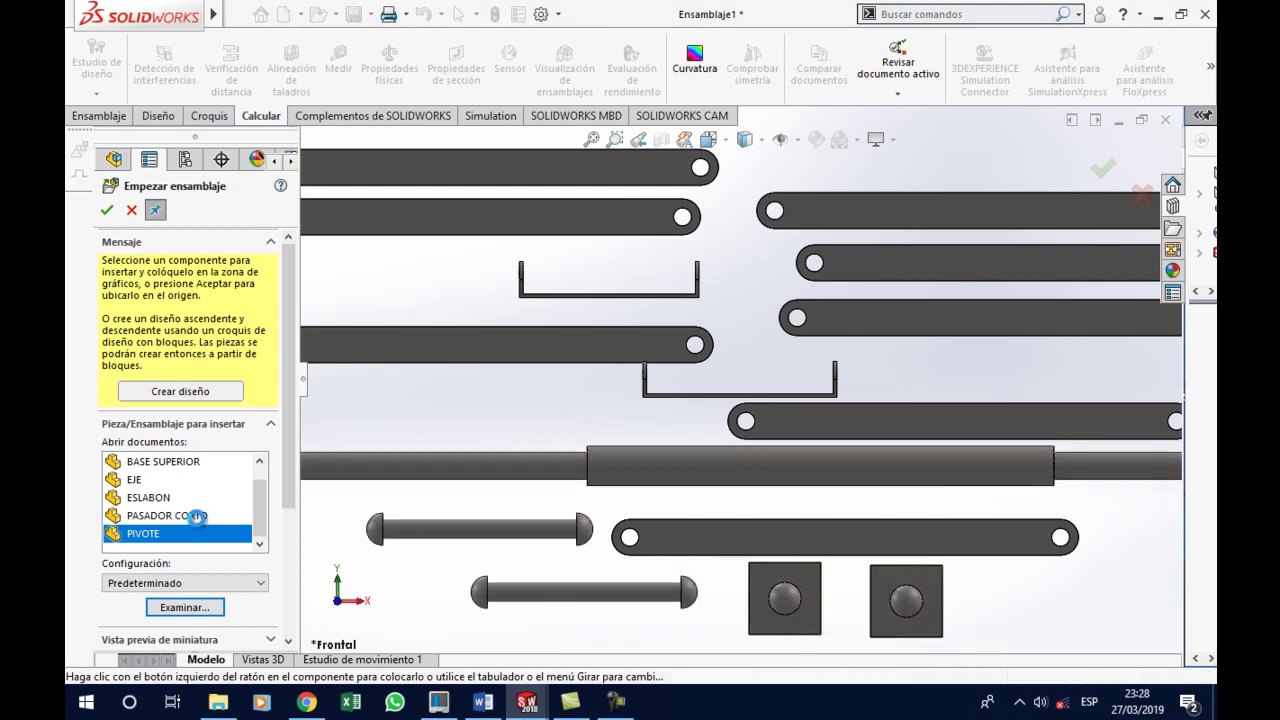
left_click(203, 613)
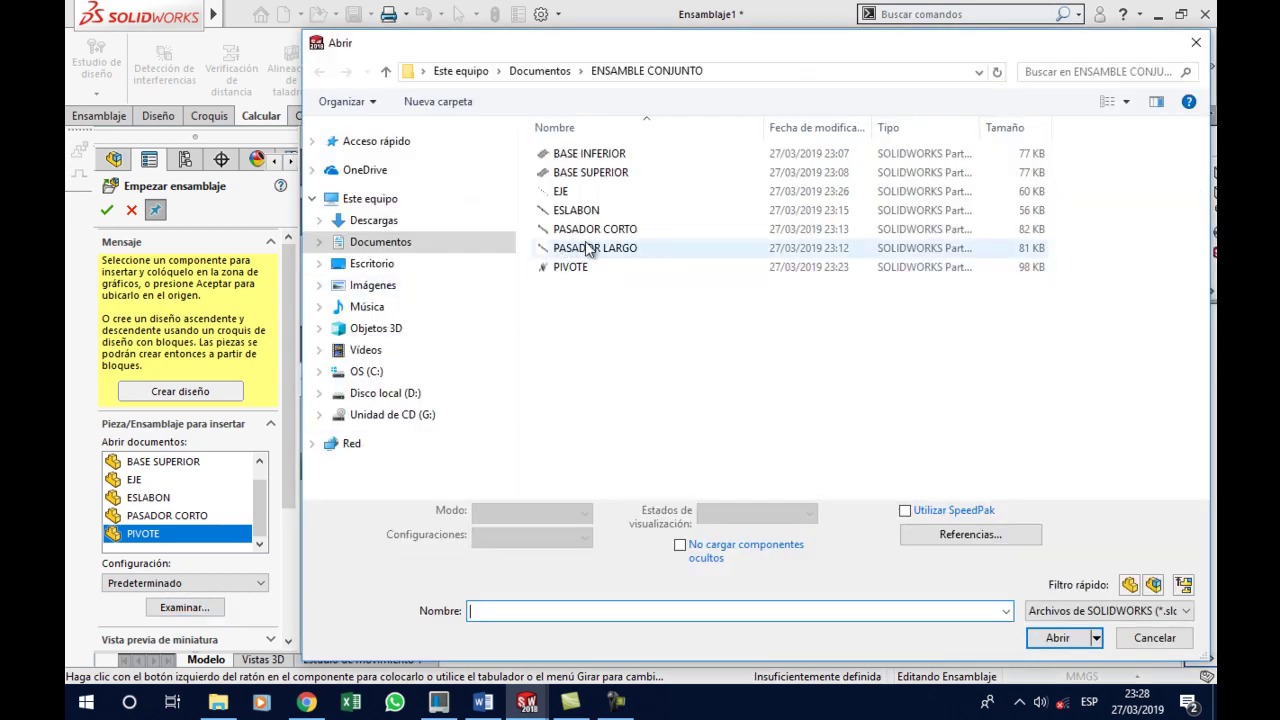
left_click(587, 249)
left_click(1062, 620)
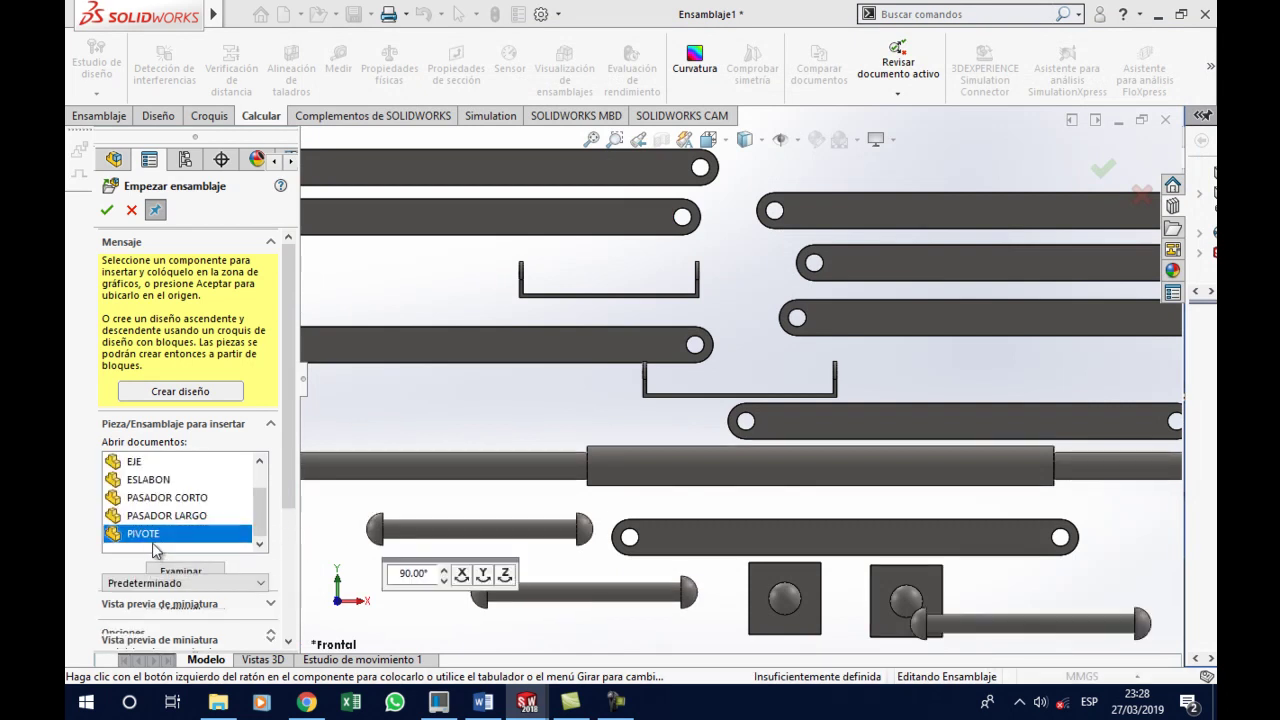
left_click(166, 515)
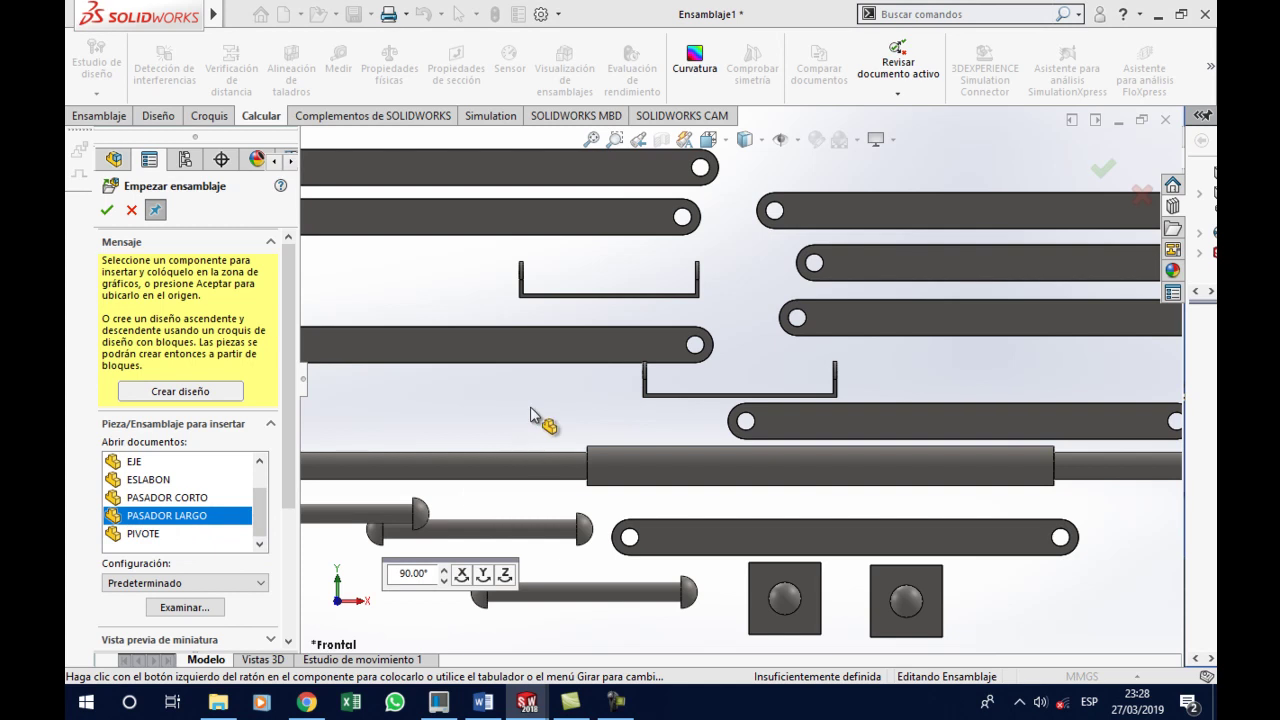
left_click(480, 425)
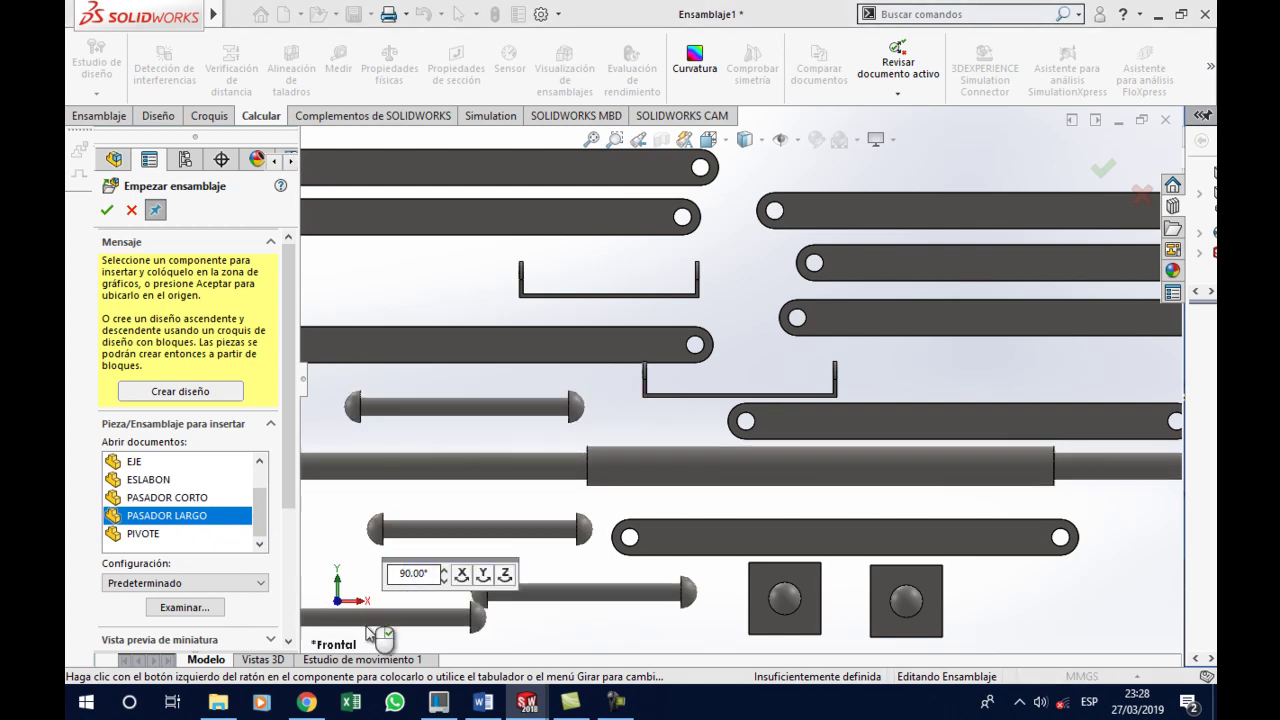
left_click(420, 632)
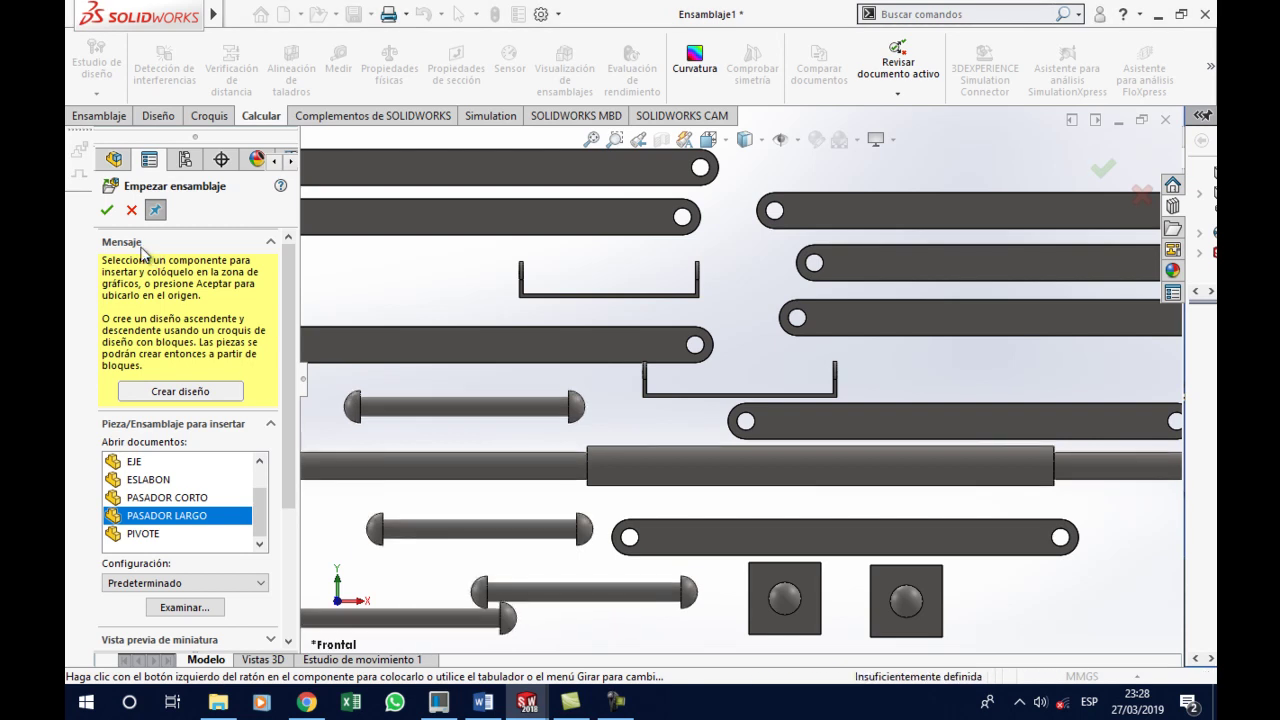
left_click(107, 210)
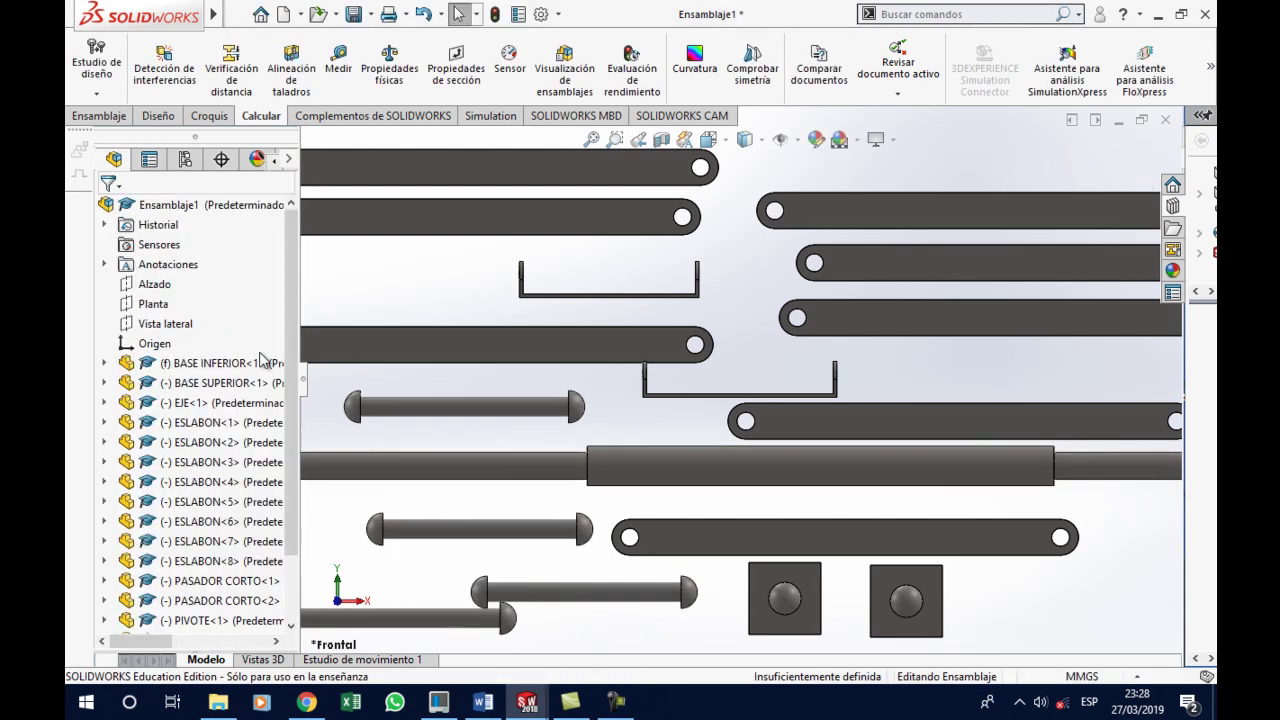
Orbit the assembly, check Fix/Float on both bases, then return to the Word assignment
scroll(621, 481, "up", 5)
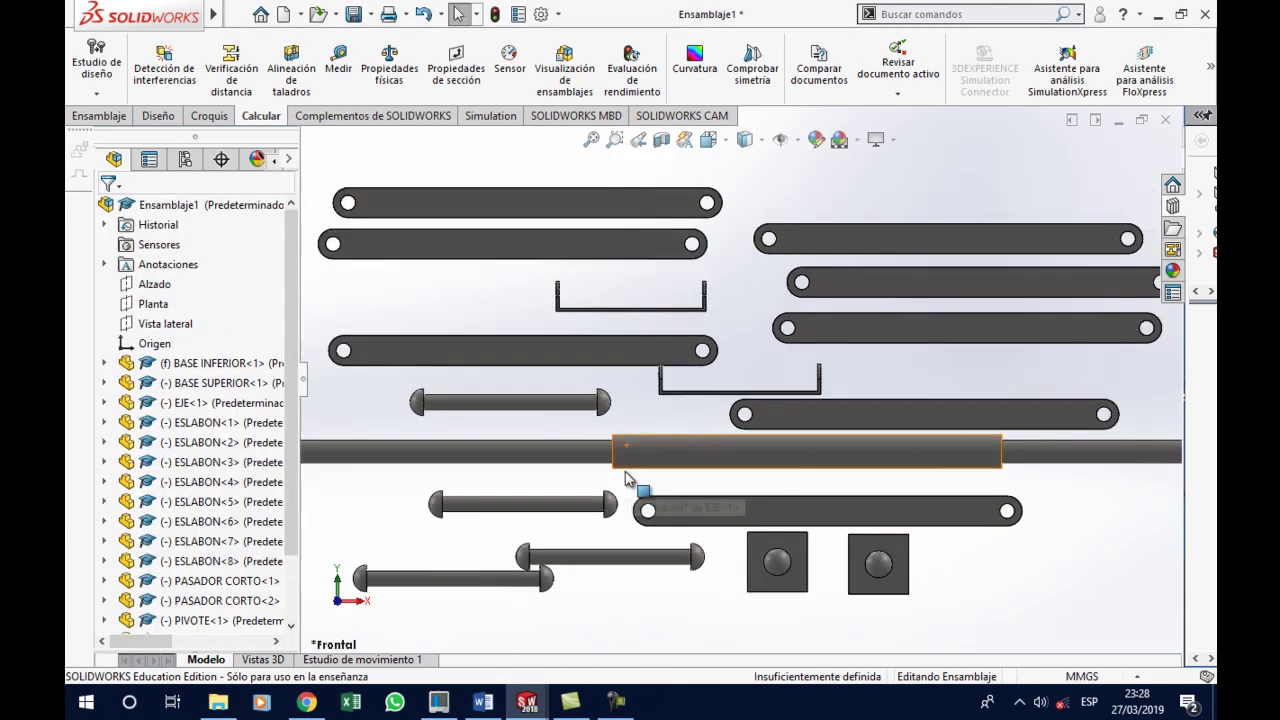
mouse_move(629, 491)
middle_mouse_down()
mouse_move(733, 527)
mouse_move(722, 460)
middle_mouse_up()
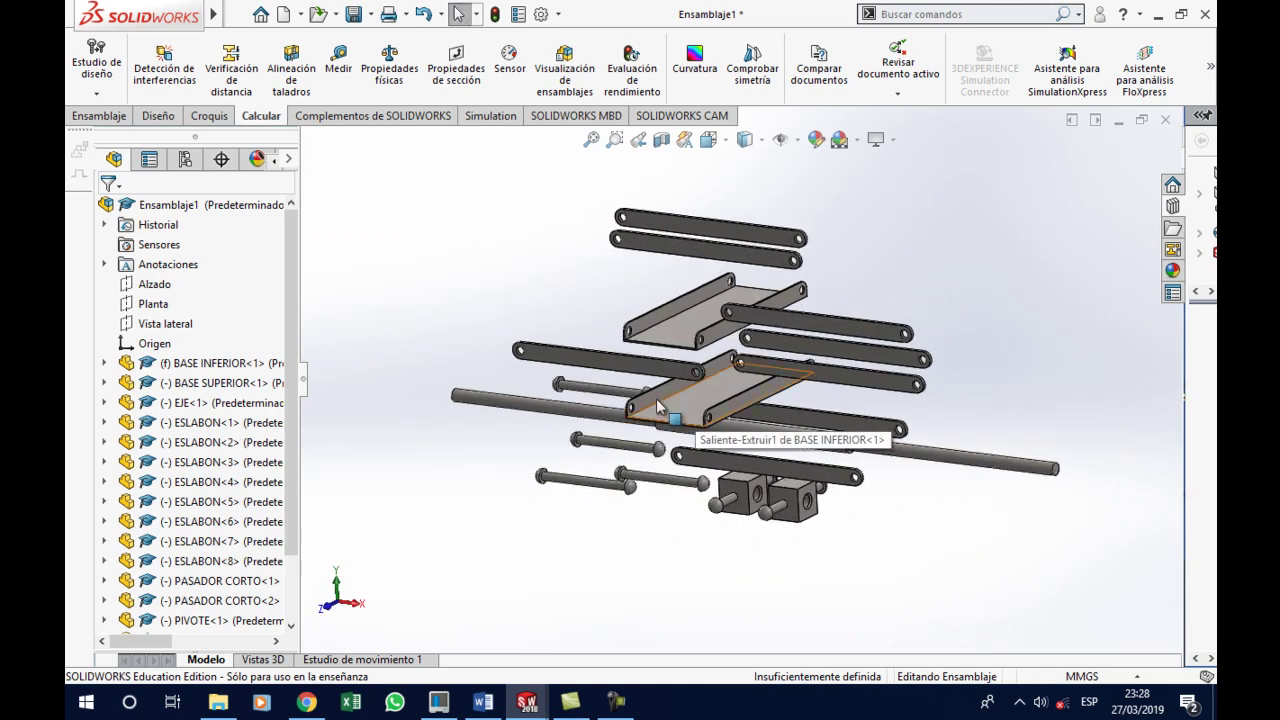
left_click(221, 364)
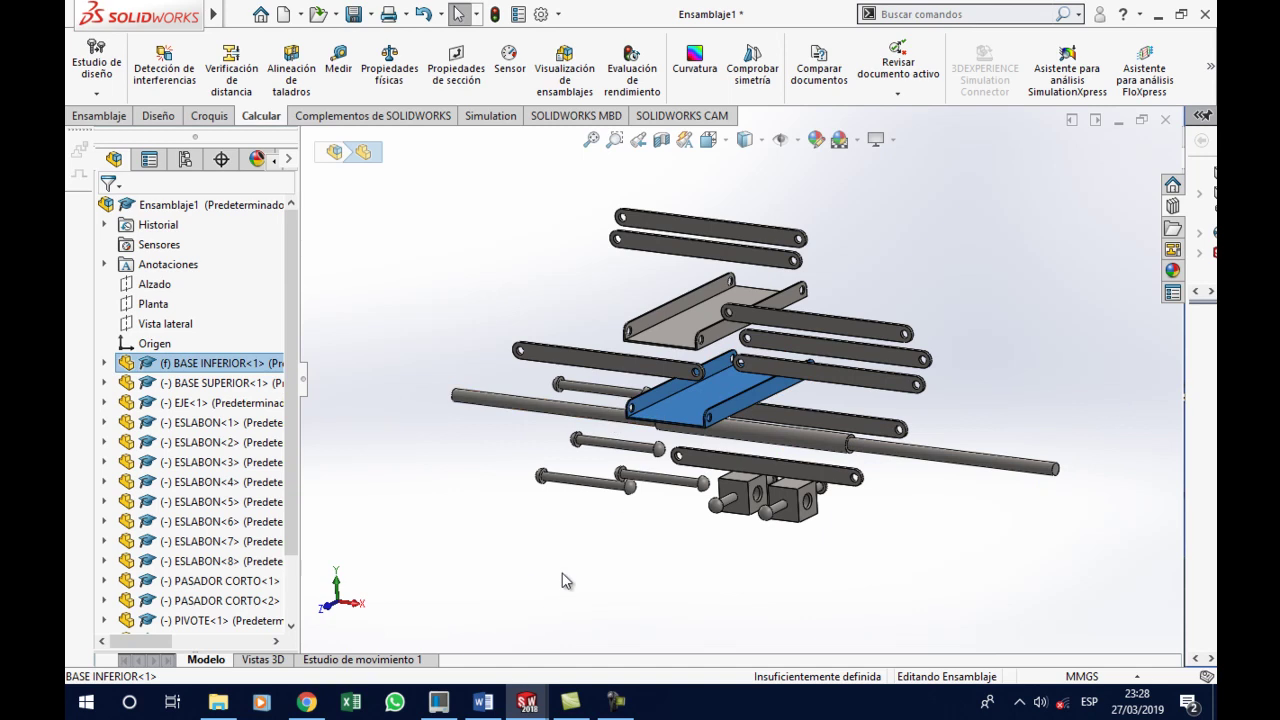
right_click(653, 414)
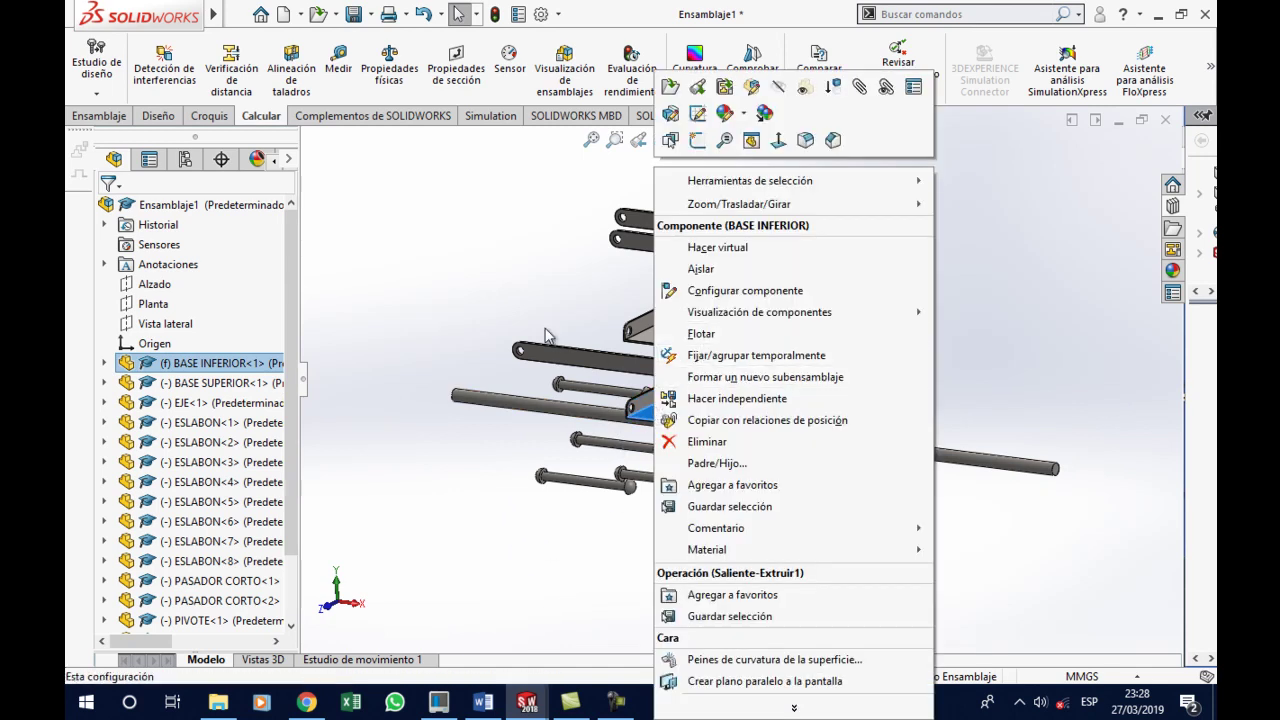
left_click(531, 316)
right_click(667, 331)
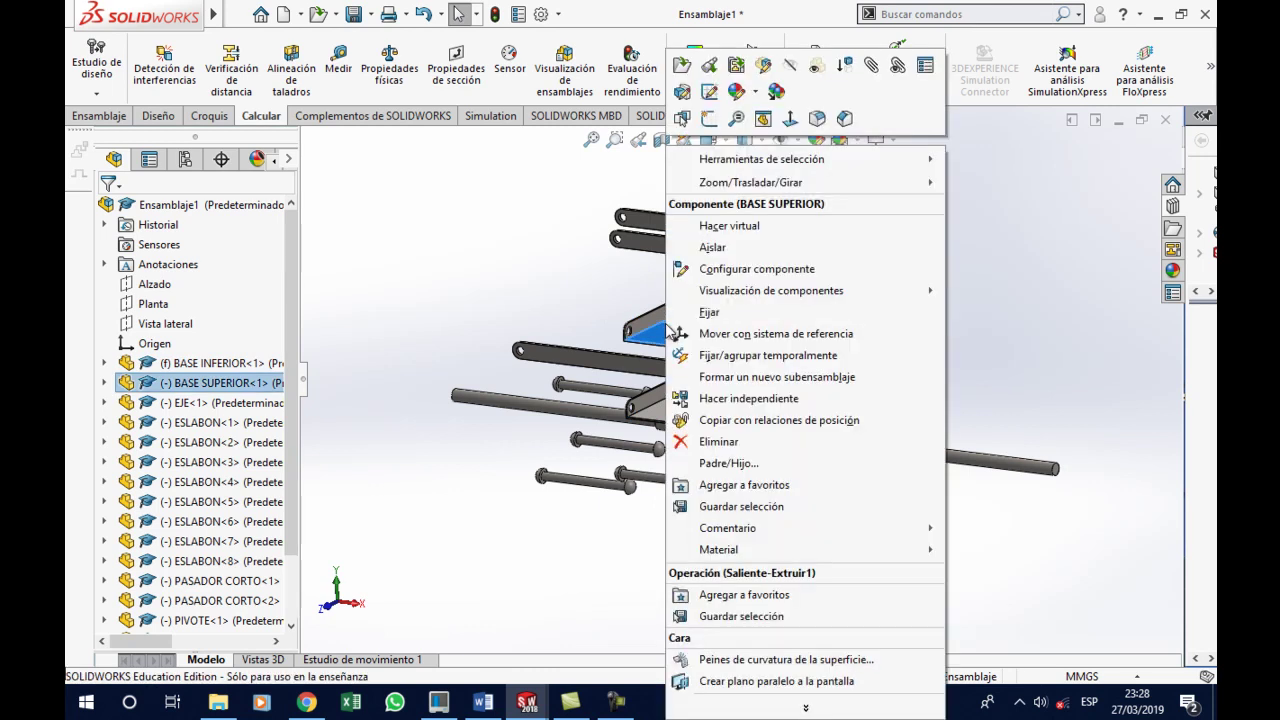
left_click(537, 308)
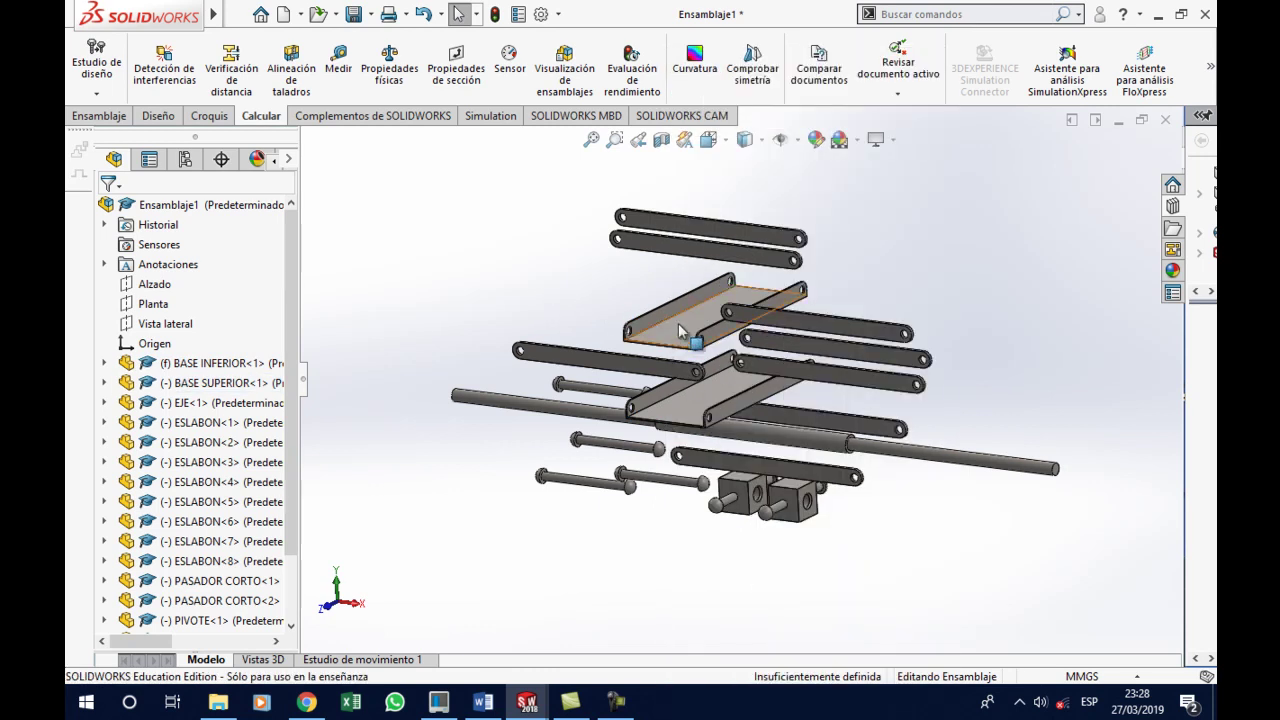
scroll(764, 428, "down", 2)
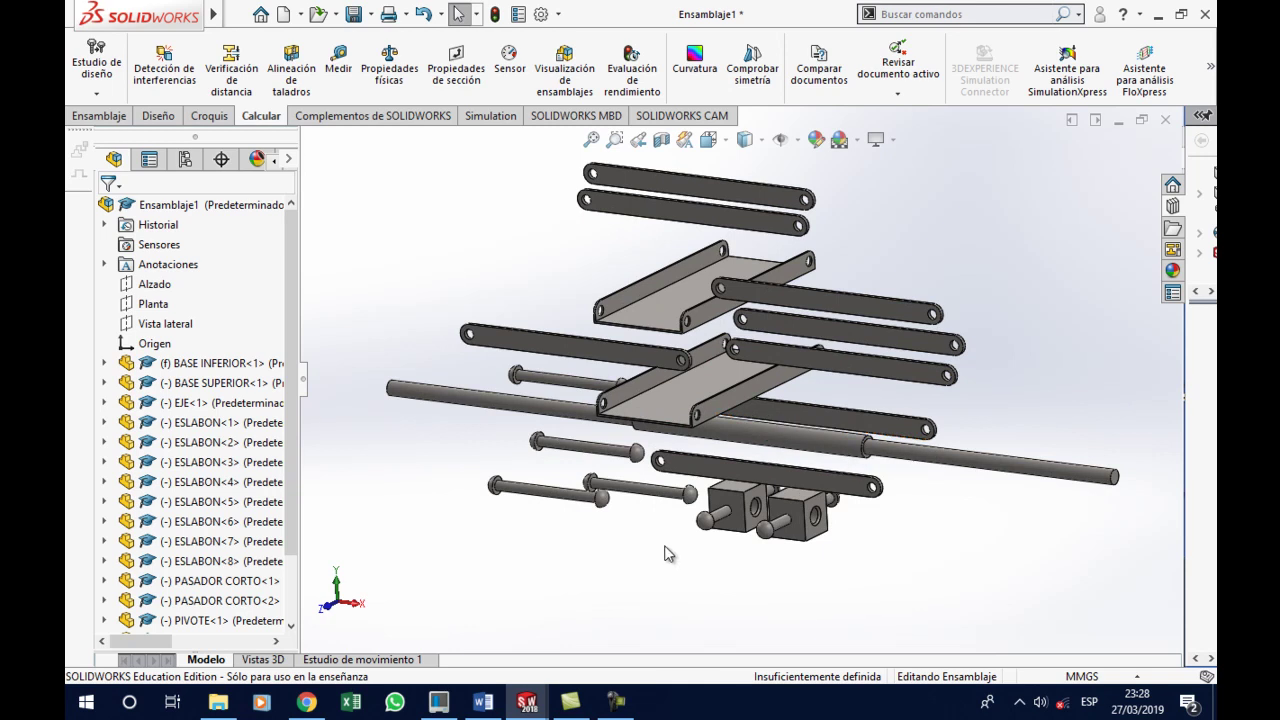
left_click(483, 702)
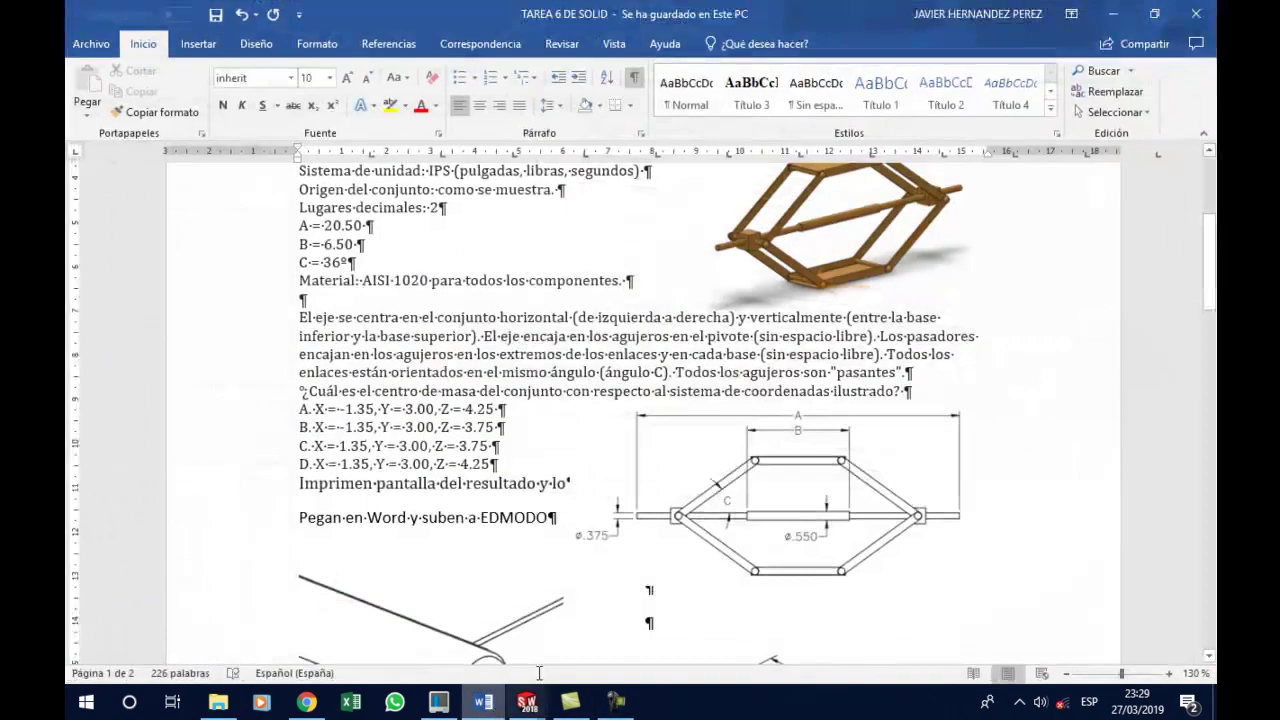
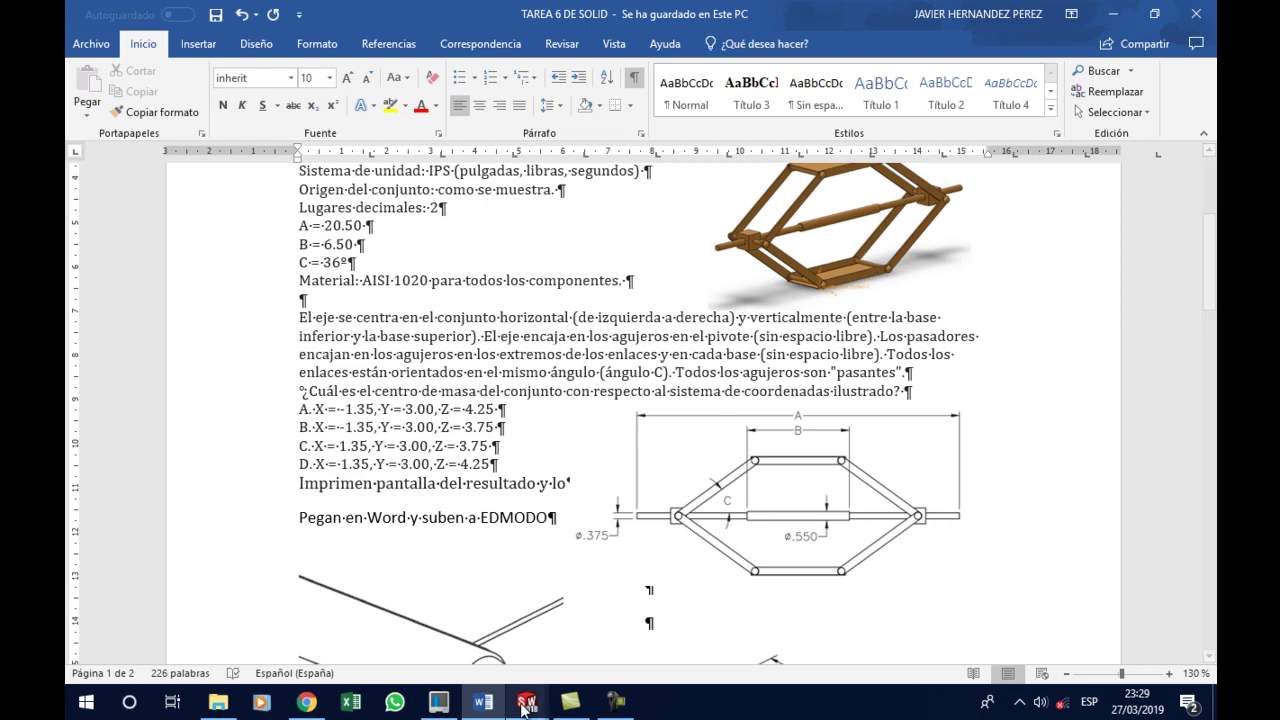
Bring the SOLIDWORKS window with assembly Ensamblaje1 to the front from the taskbar
left_click(490, 706)
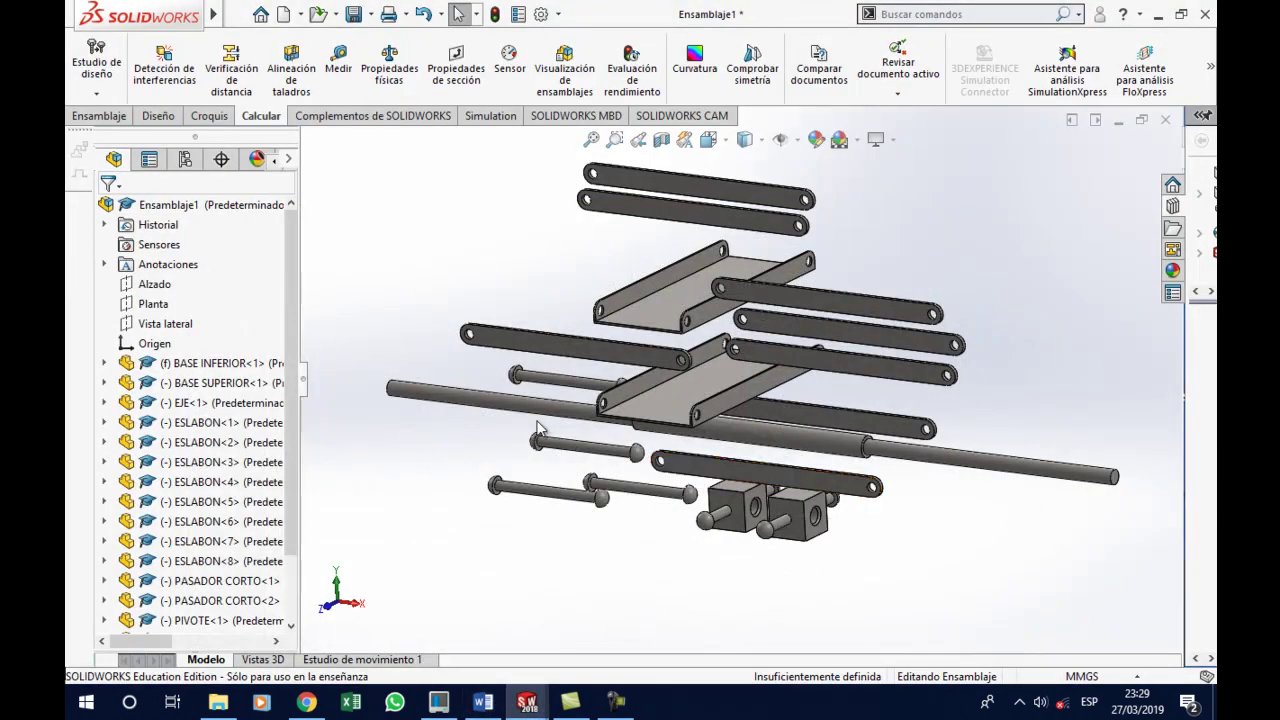
From the Ensamblaje tab, open the Relación de posición (Mate) tool on Ensamblaje1
scroll(220, 560, "down", 1)
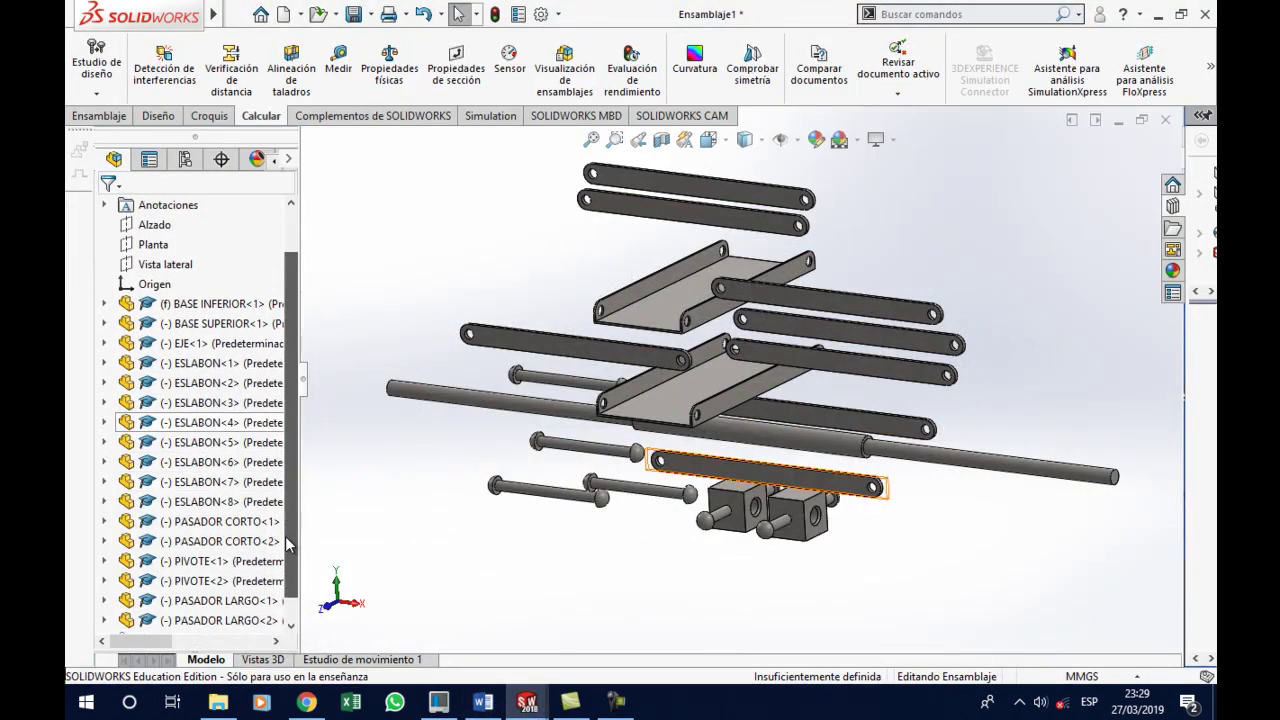
left_click(221, 604)
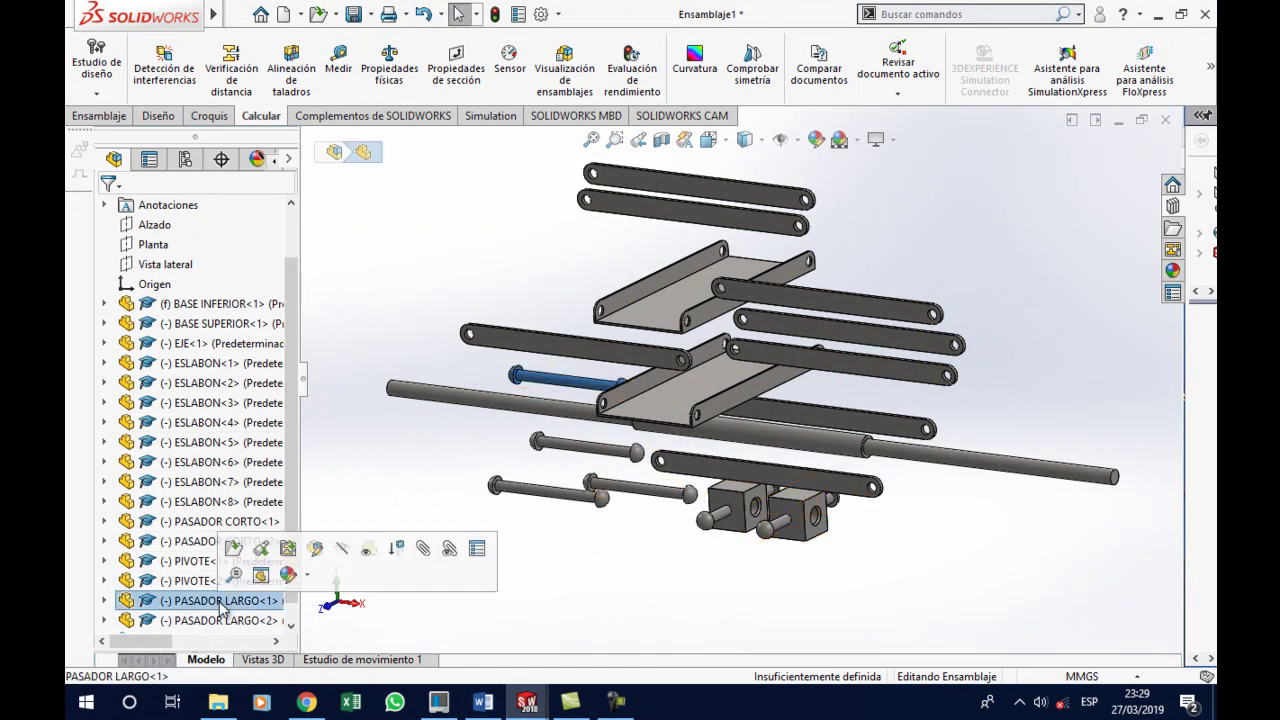
left_click(437, 463)
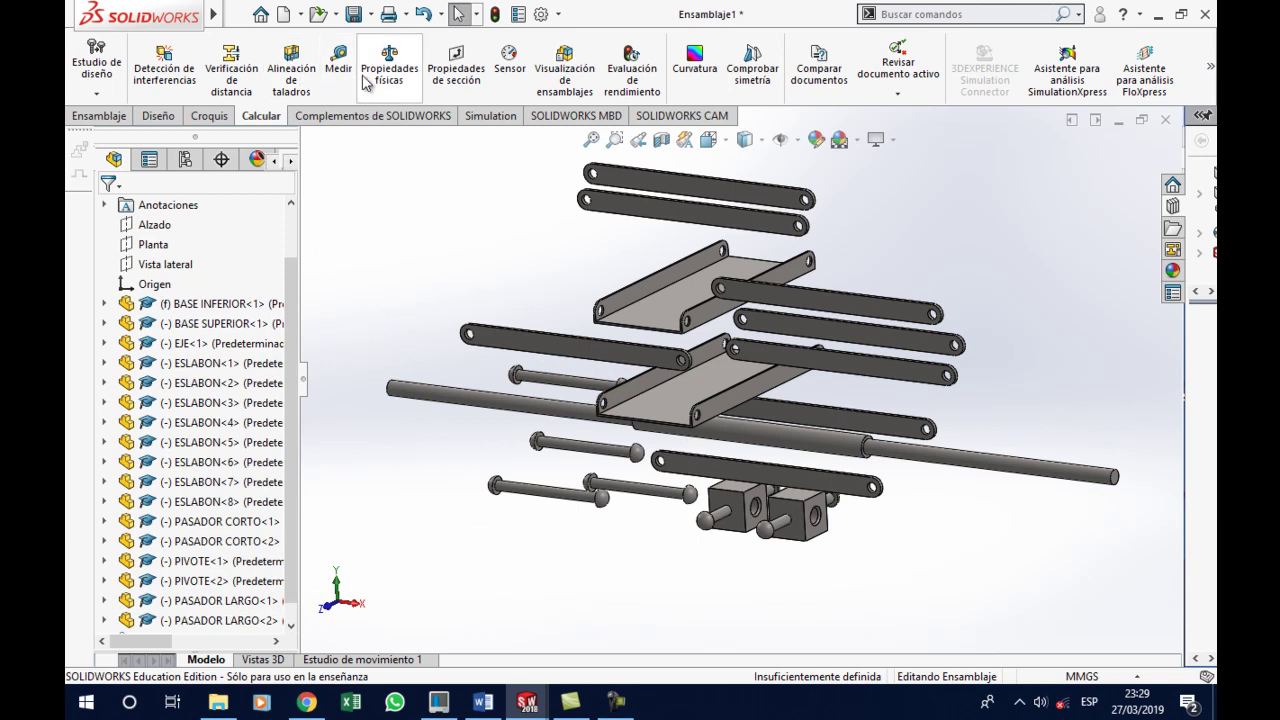
left_click(128, 118)
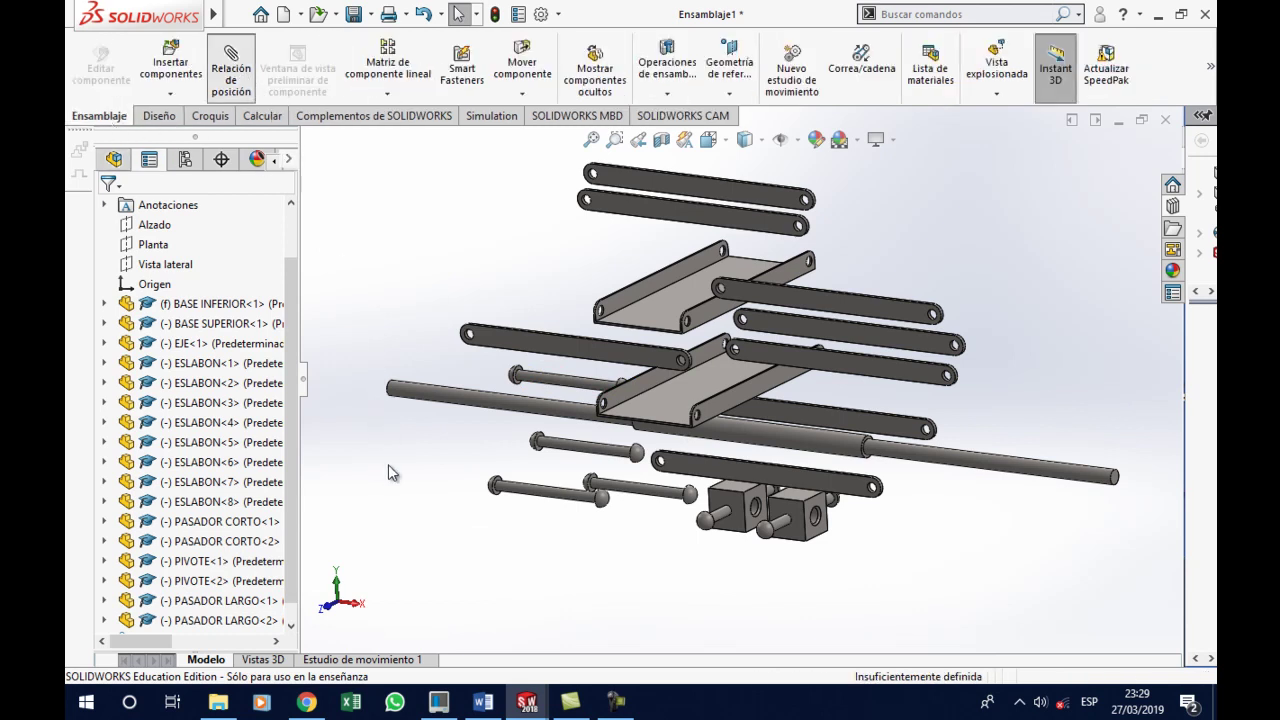
Mate the long pin concentric with the BASE INFERIOR hole
left_click(567, 388)
scroll(697, 427, "down", 3)
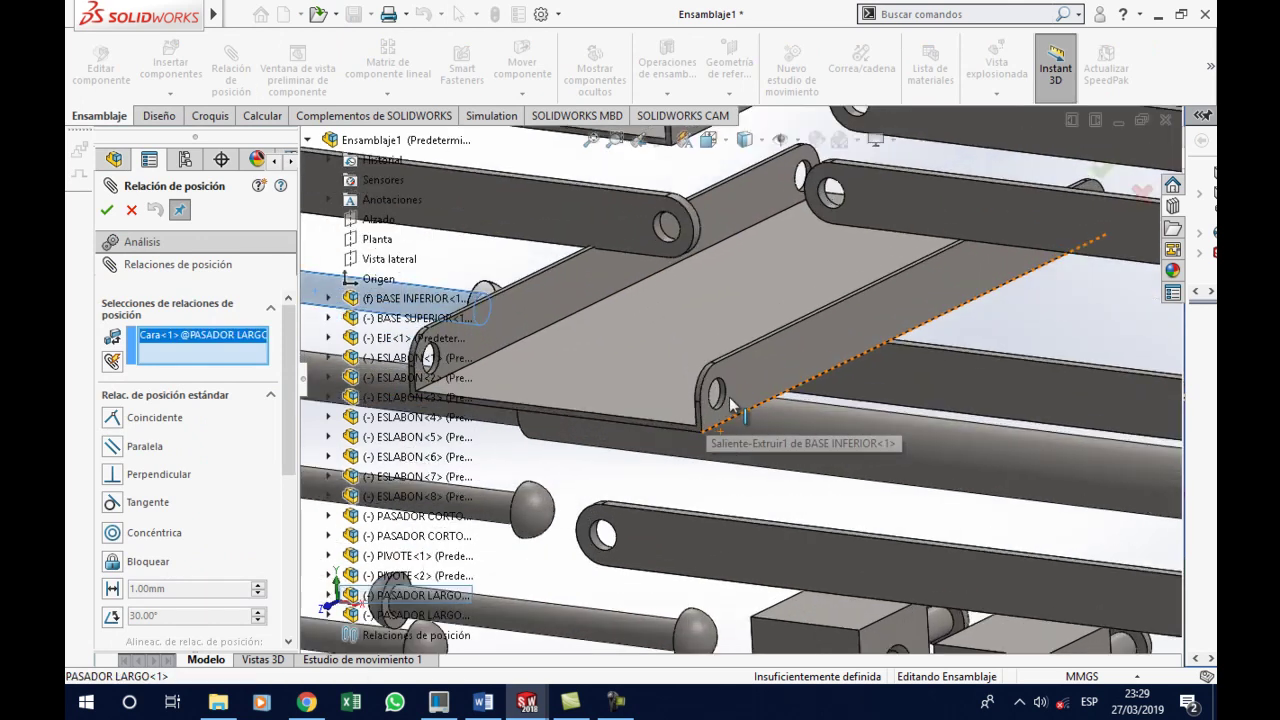
scroll(710, 405, "down", 2)
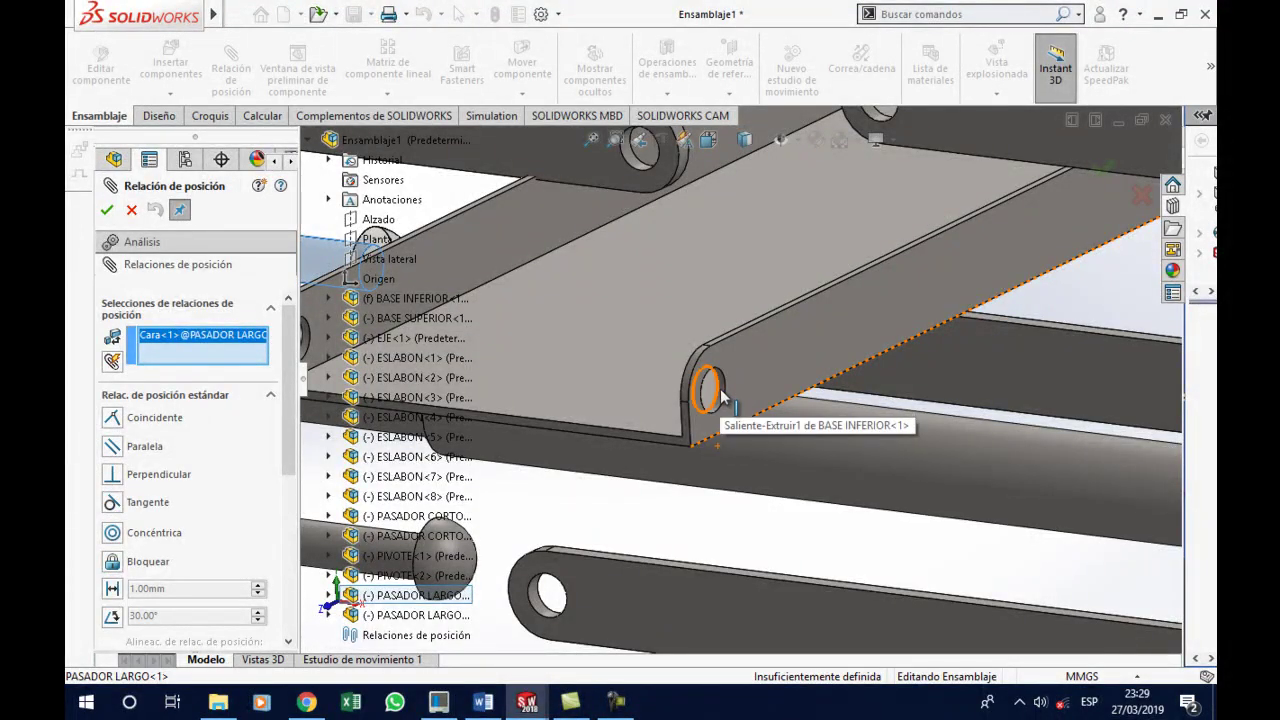
scroll(720, 397, "down", 2)
left_click(728, 388)
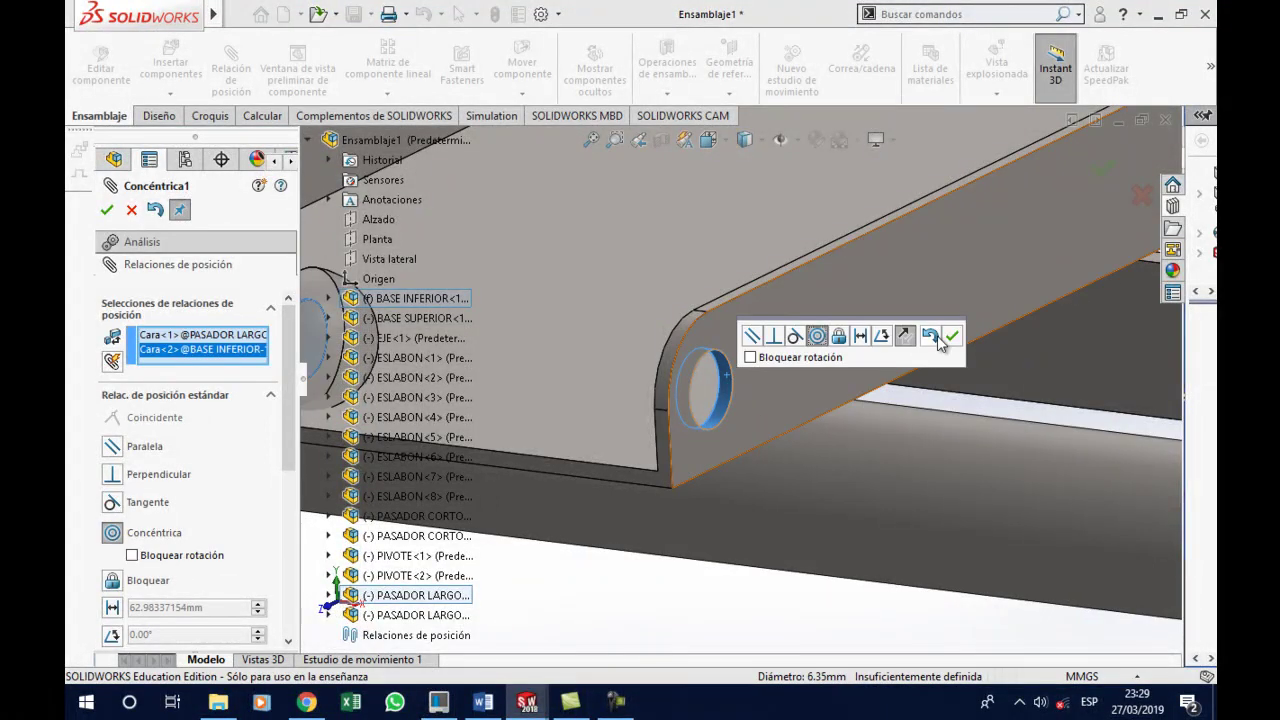
left_click(951, 336)
Mate the ESLABON<5> hole concentric with the BASE INFERIOR hole
scroll(775, 405, "up", 2)
scroll(771, 403, "up", 2)
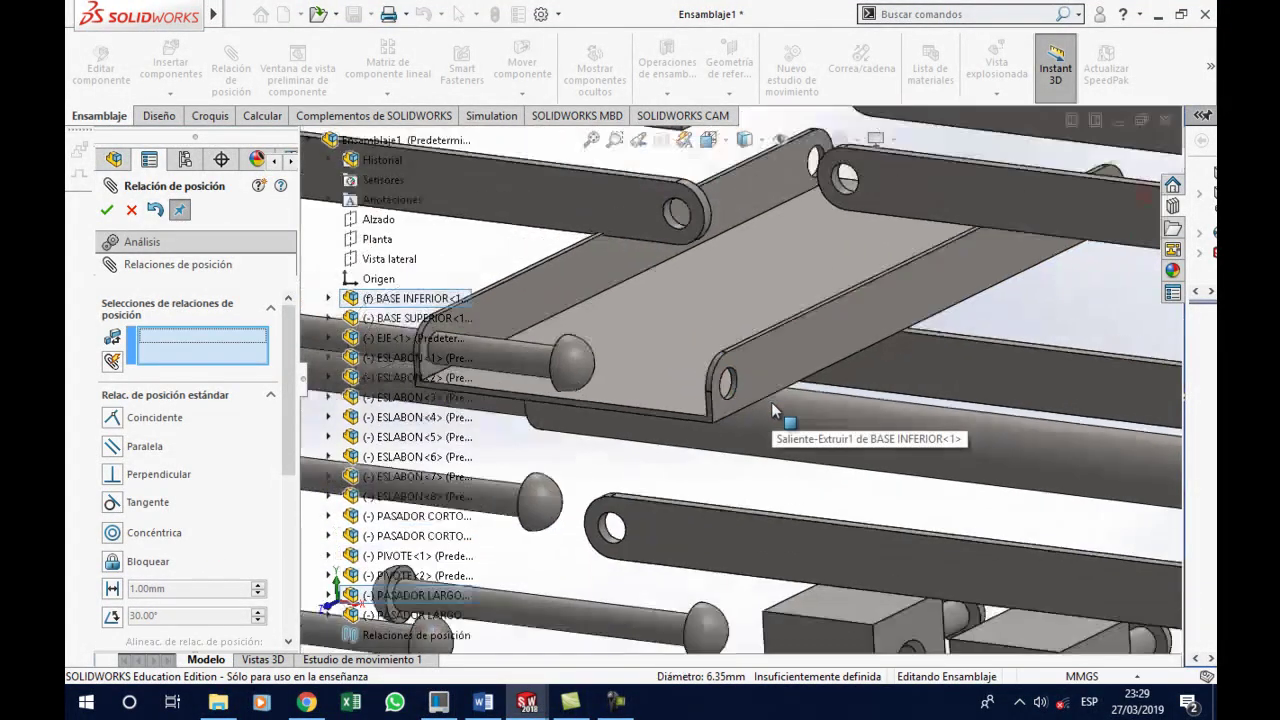
scroll(771, 402, "up", 2)
scroll(712, 309, "down", 2)
scroll(700, 290, "down", 2)
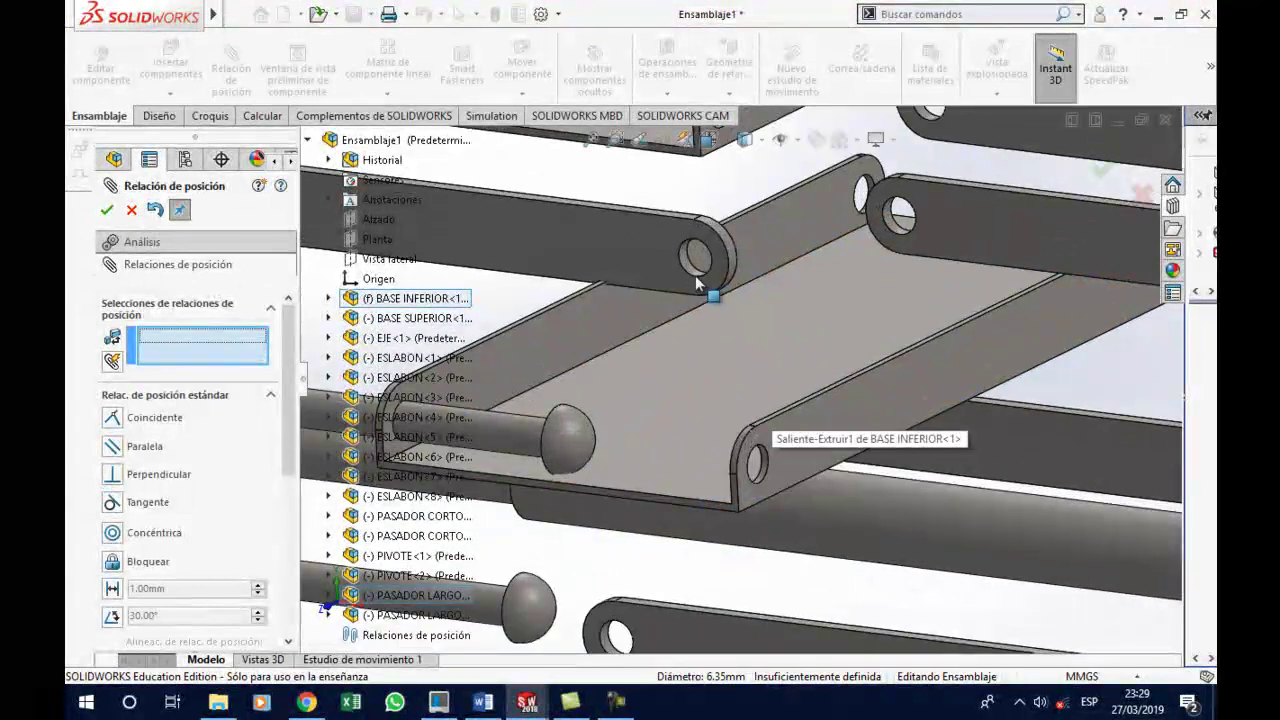
left_click(703, 298)
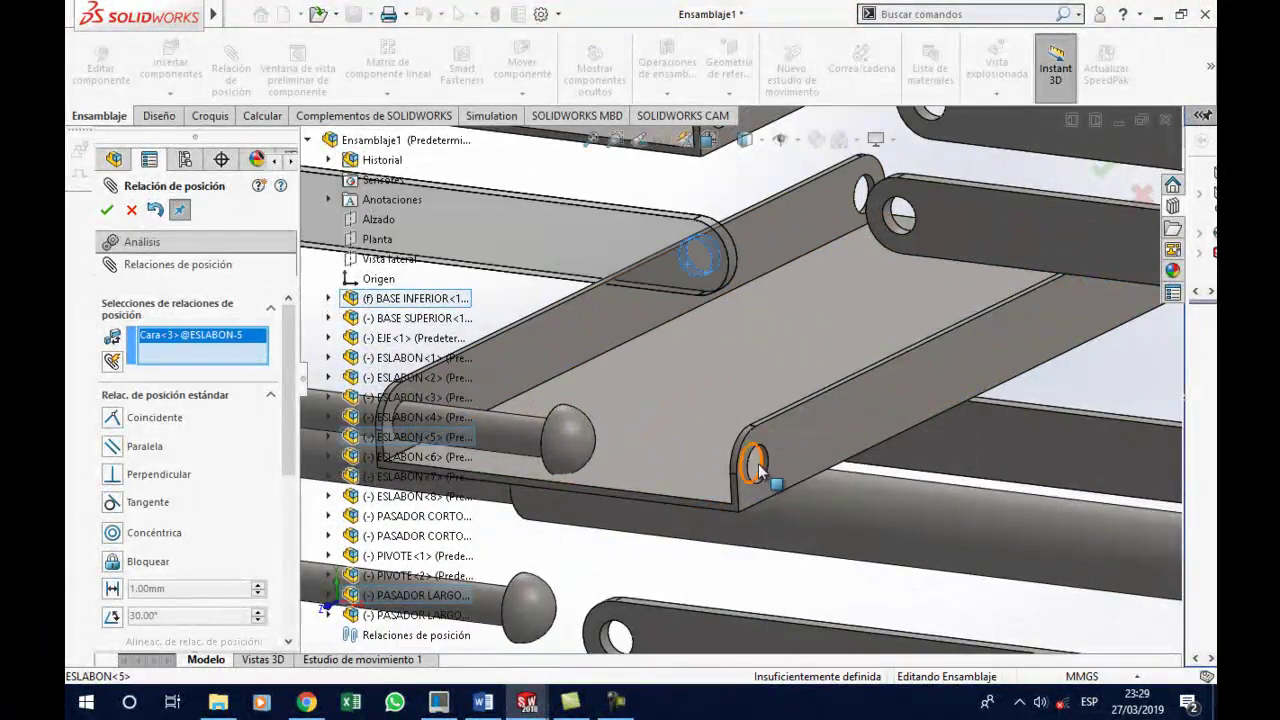
scroll(758, 468, "down", 2)
scroll(765, 452, "down", 2)
left_click(768, 443)
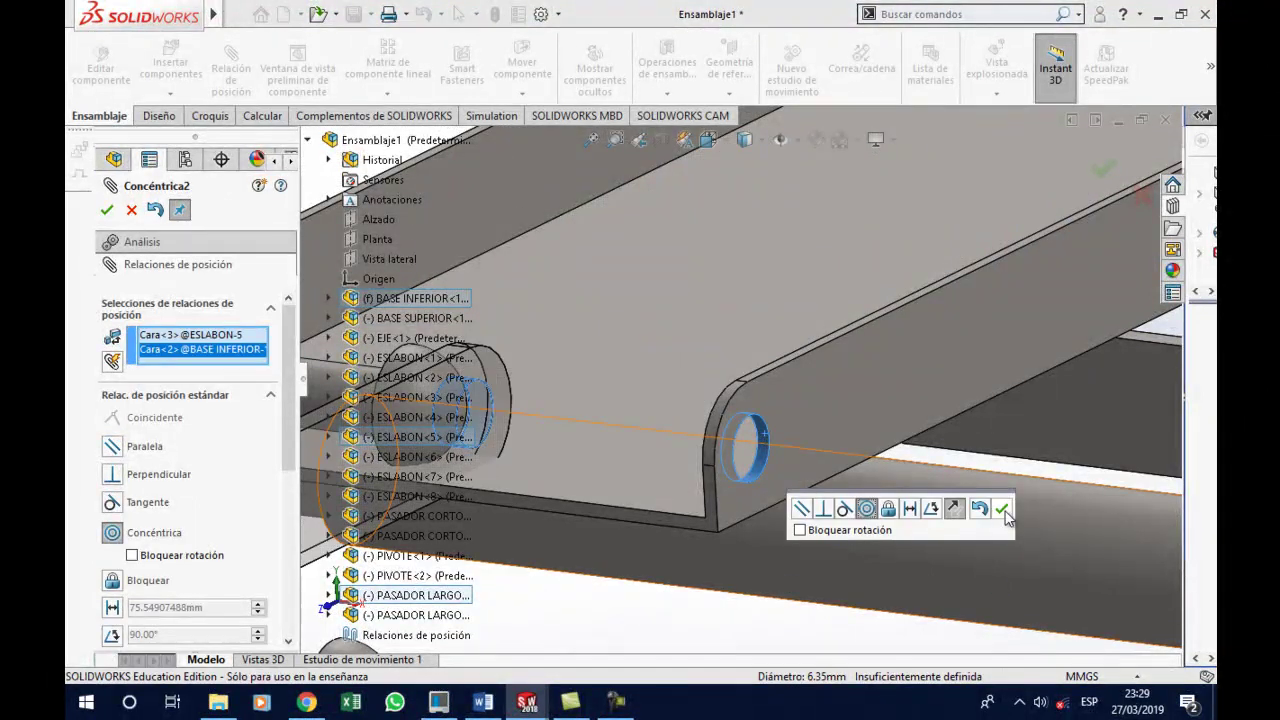
left_click(1001, 509)
Make the ESLABON<5> side face coincident with the BASE INFERIOR side face
scroll(632, 448, "up", 2)
scroll(568, 400, "up", 2)
middle_click_drag(568, 400, 579, 460)
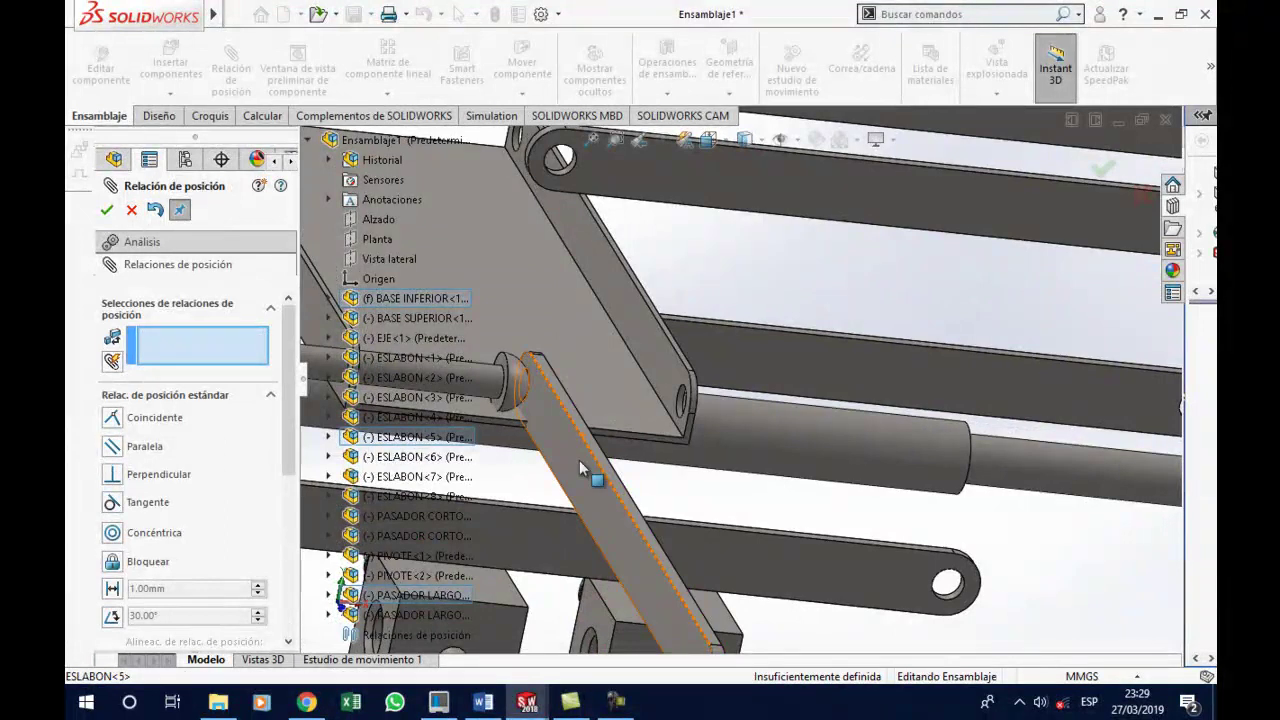
left_click(579, 460)
middle_click_drag(788, 446, 526, 291)
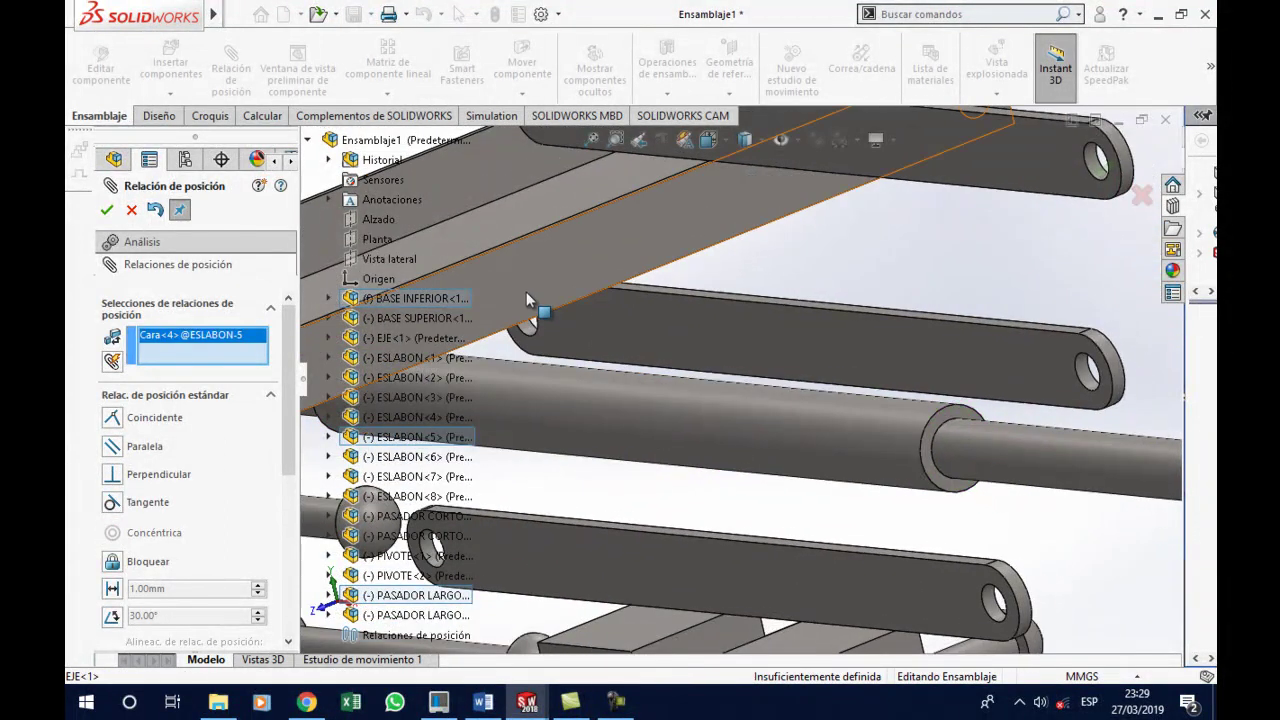
left_click(526, 287)
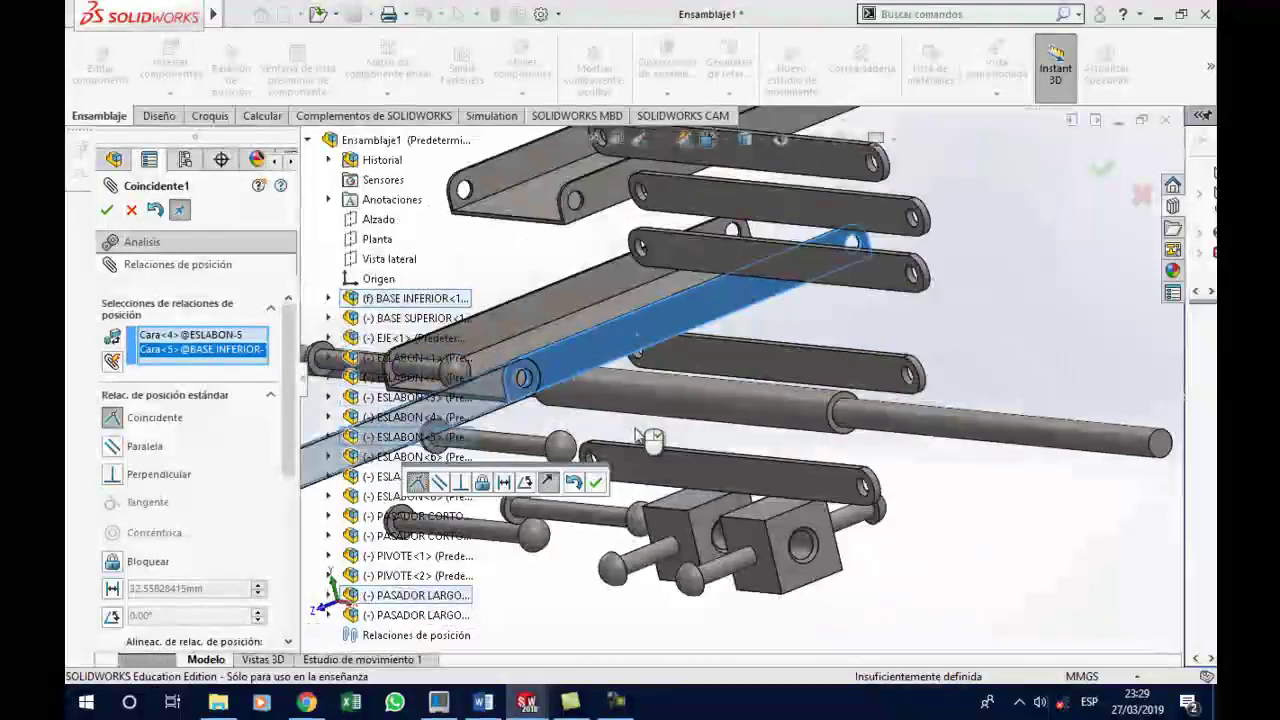
left_click(596, 483)
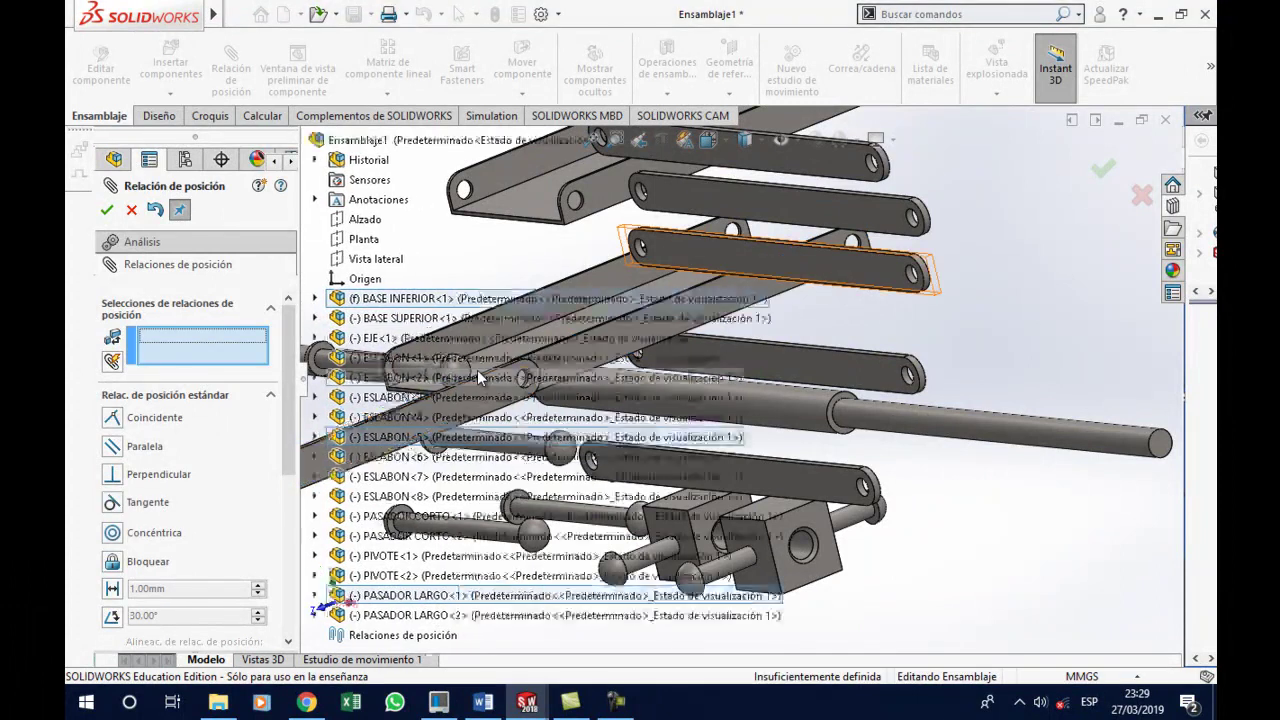
Make the long pin's end face coincident with ESLABON<5>
scroll(808, 440, "up", 2)
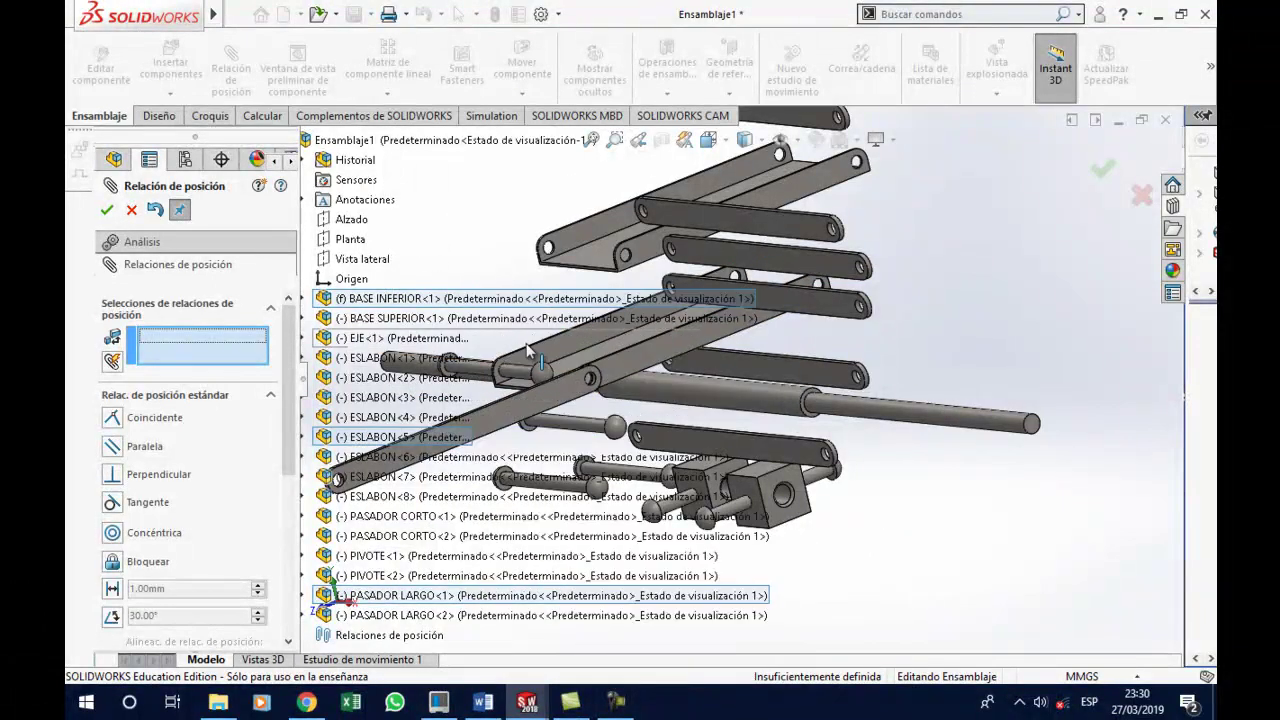
scroll(607, 374, "down", 3)
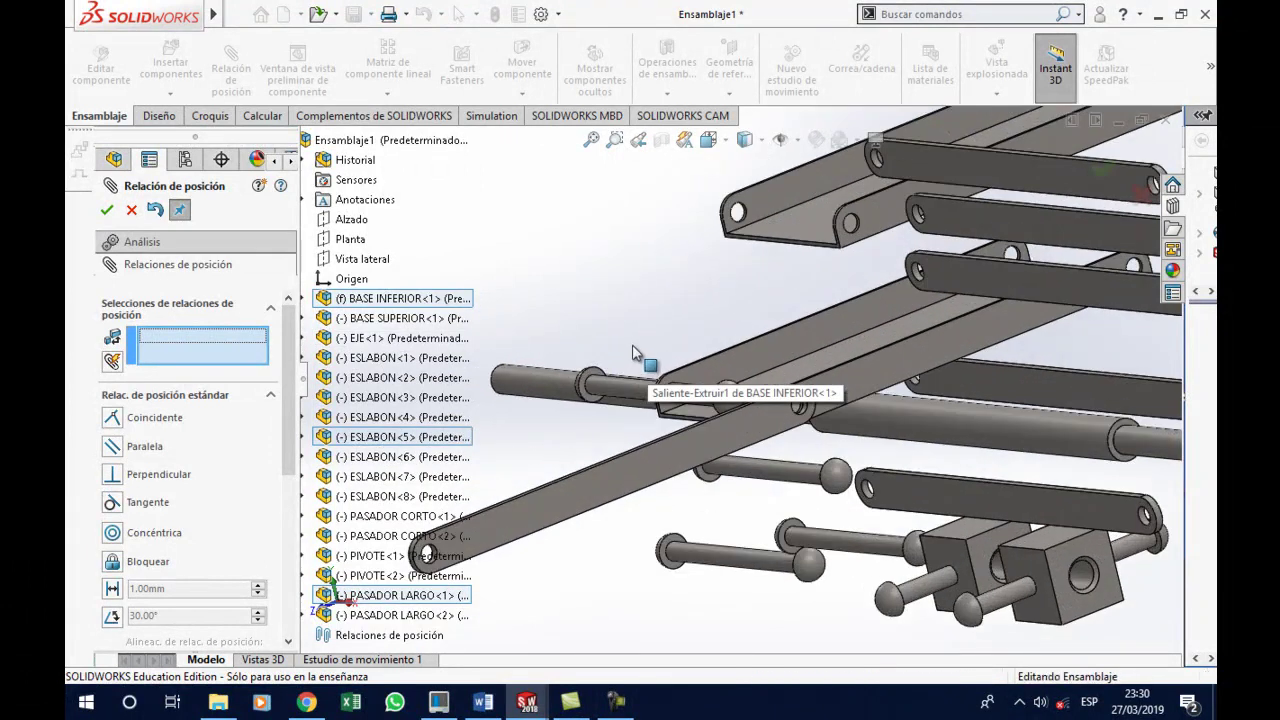
middle_click_drag(632, 352, 700, 400)
scroll(764, 424, "down", 4)
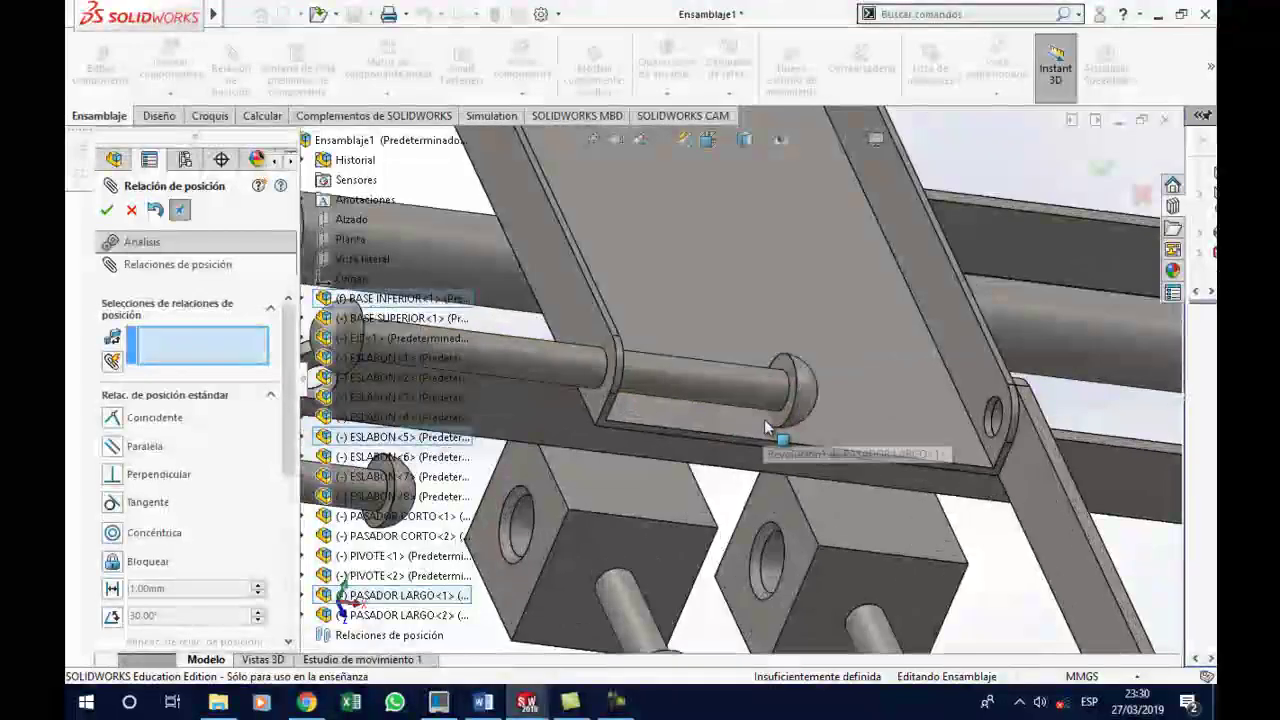
left_click(786, 424)
middle_click_drag(985, 459, 985, 493)
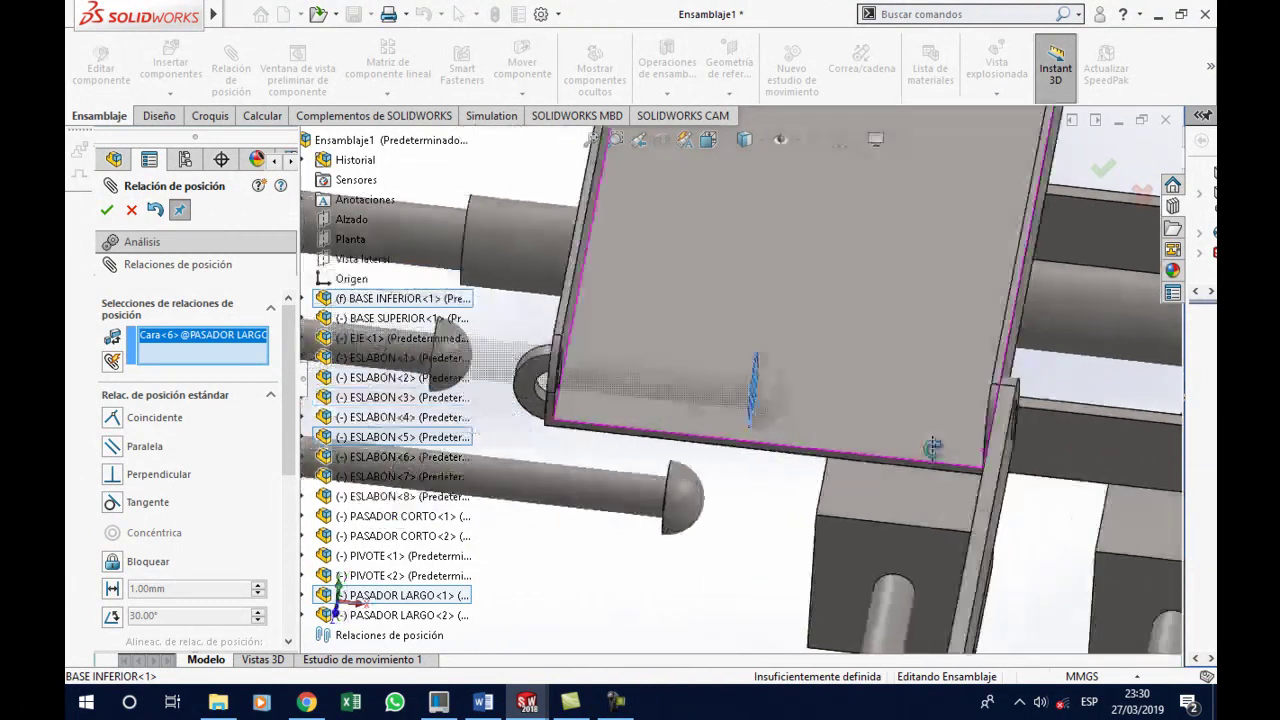
left_click(986, 494)
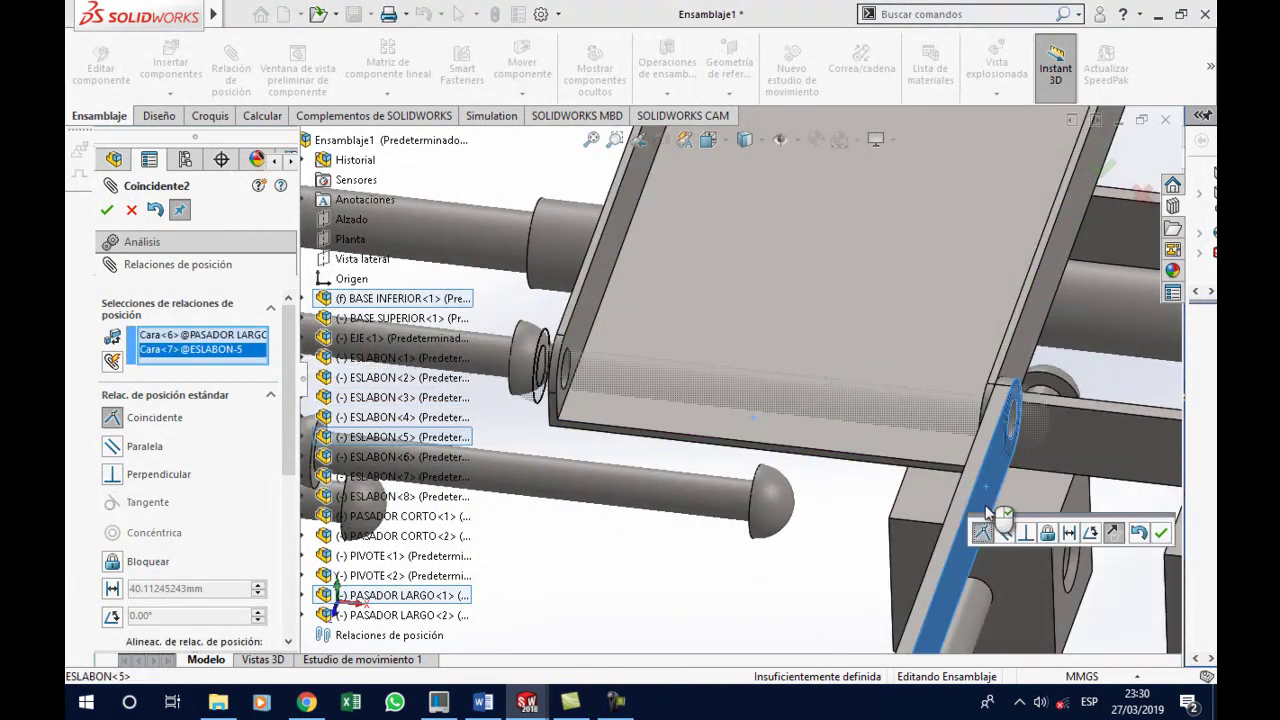
key("Return")
Mate the ESLABON<2> hole concentric with the long pin (PASADOR LARGO)
middle_click_drag(1100, 541, 637, 443)
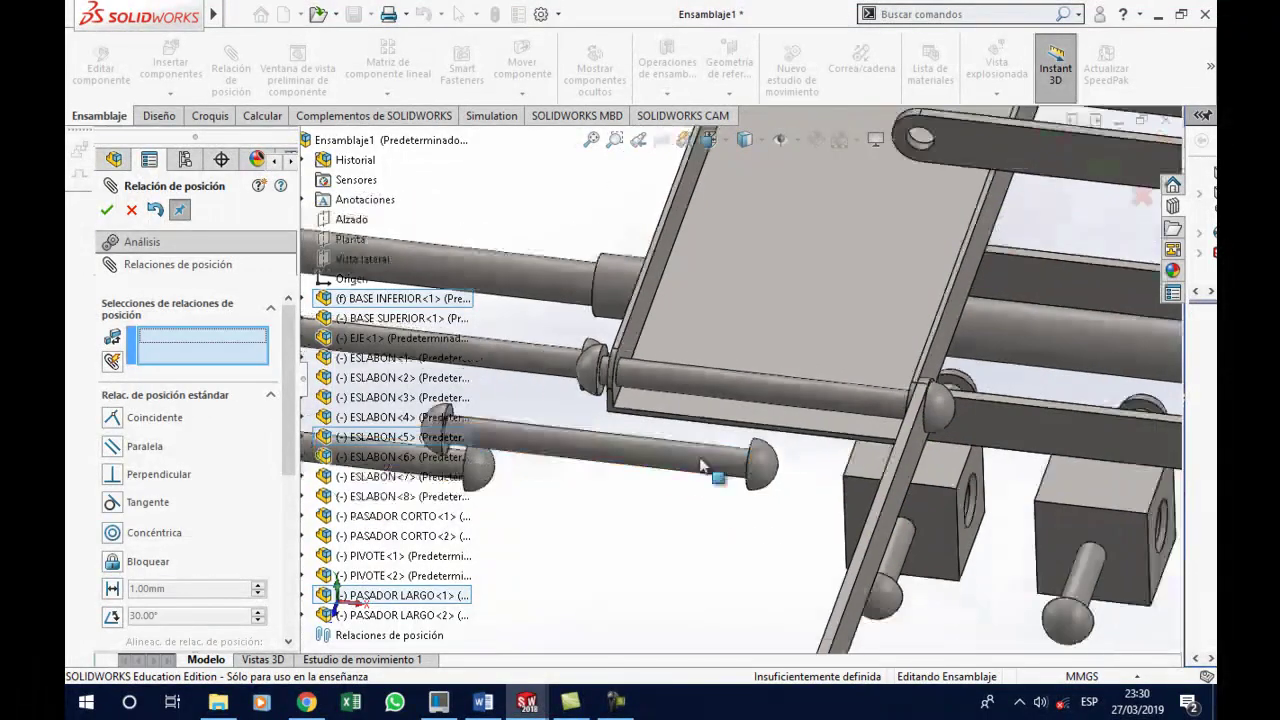
scroll(632, 330, "up", 2)
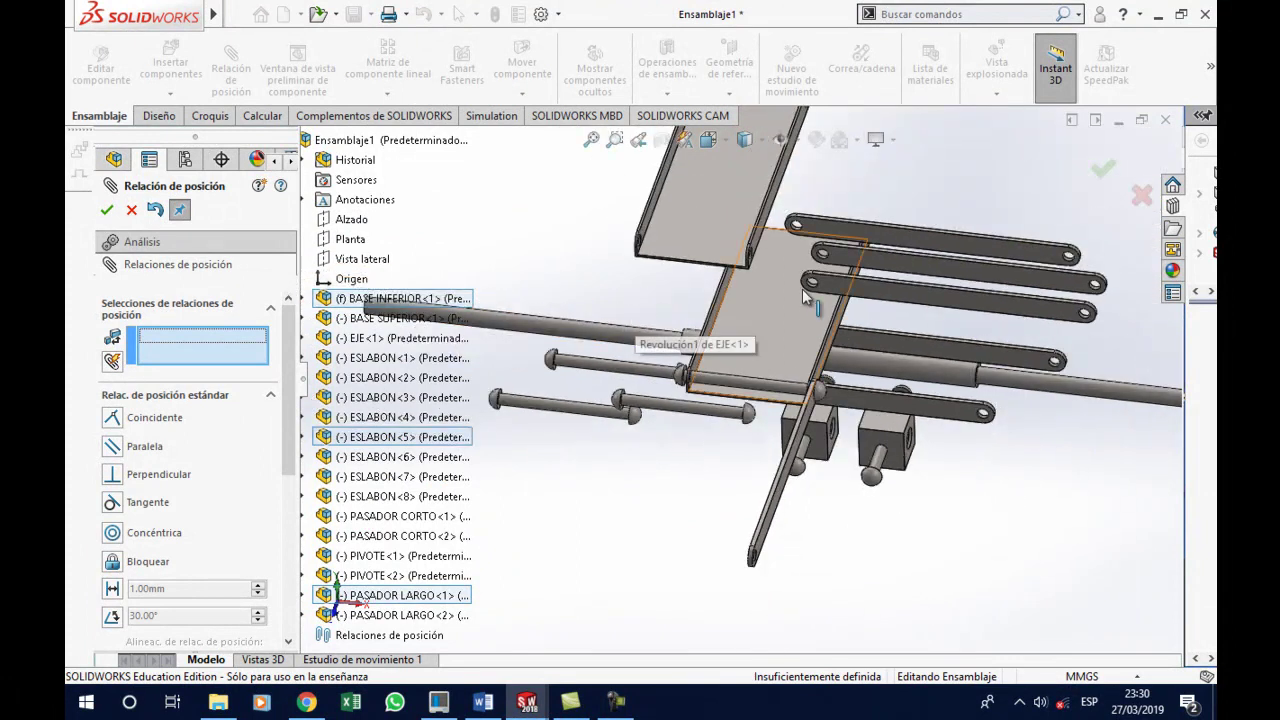
scroll(806, 296, "down", 3)
scroll(812, 305, "down", 3)
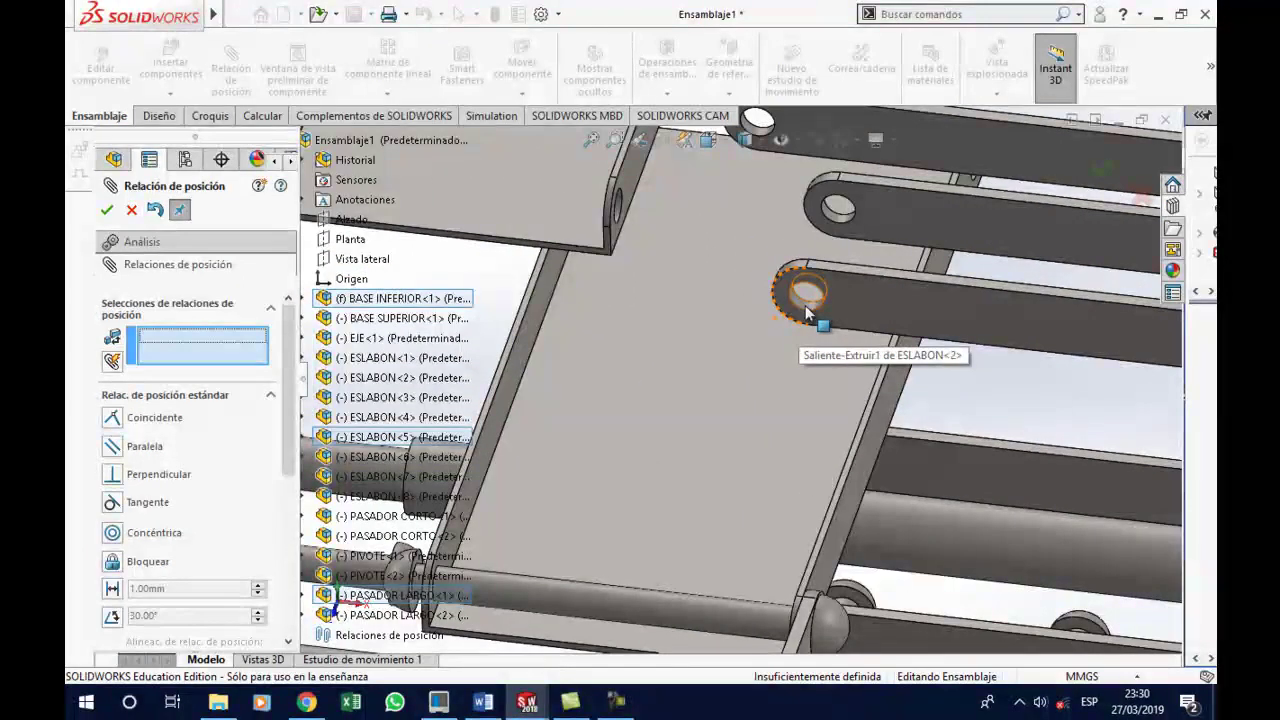
left_click(805, 305)
middle_click_drag(787, 341, 608, 522)
scroll(595, 492, "down", 2)
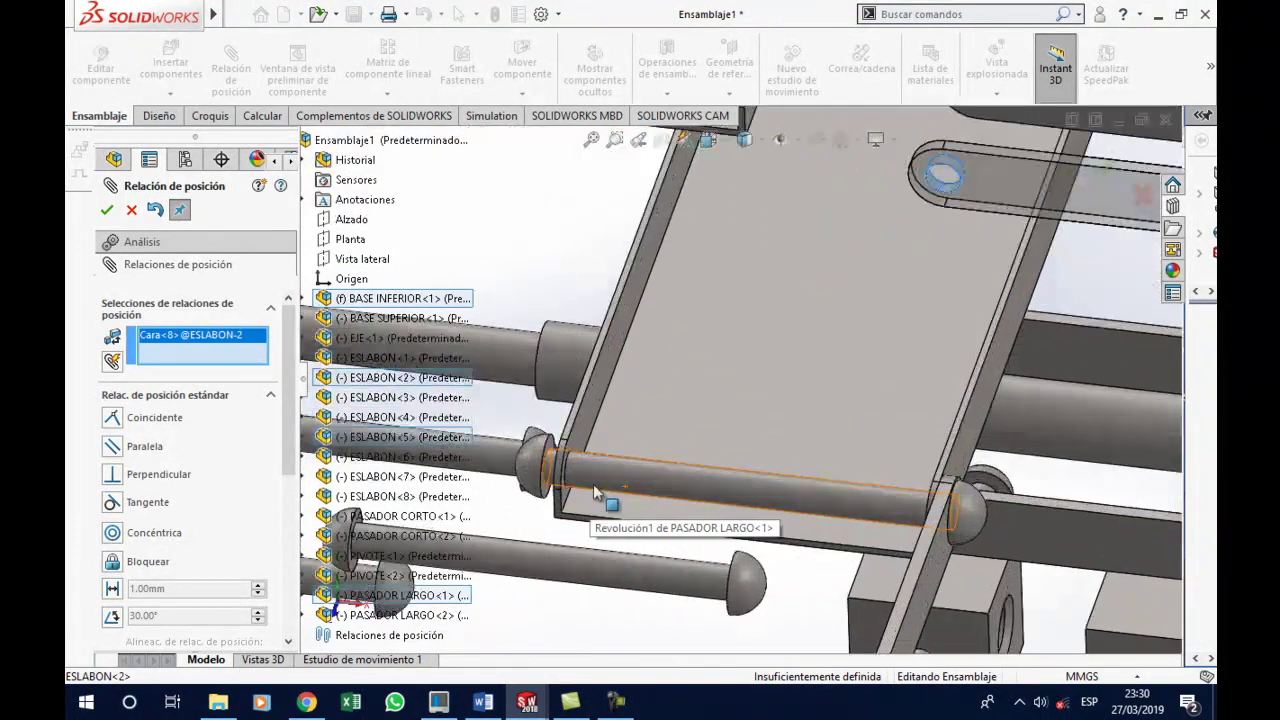
left_click(595, 492)
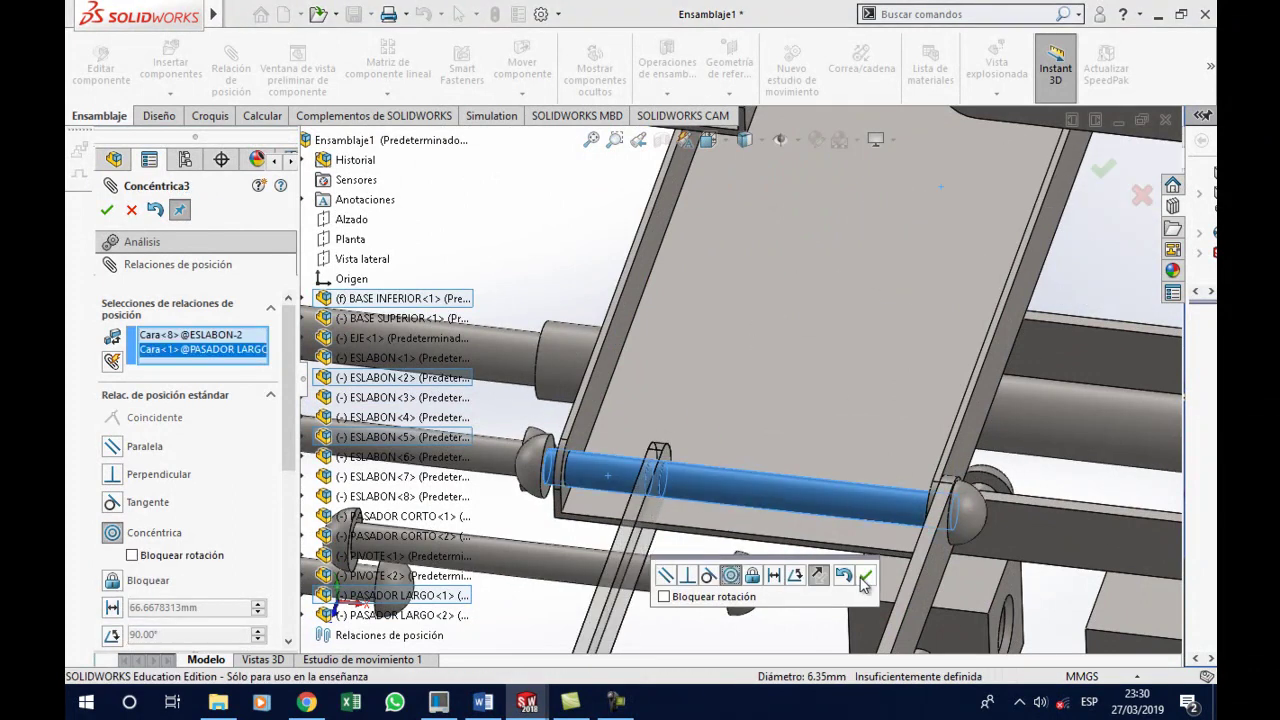
left_click(864, 577)
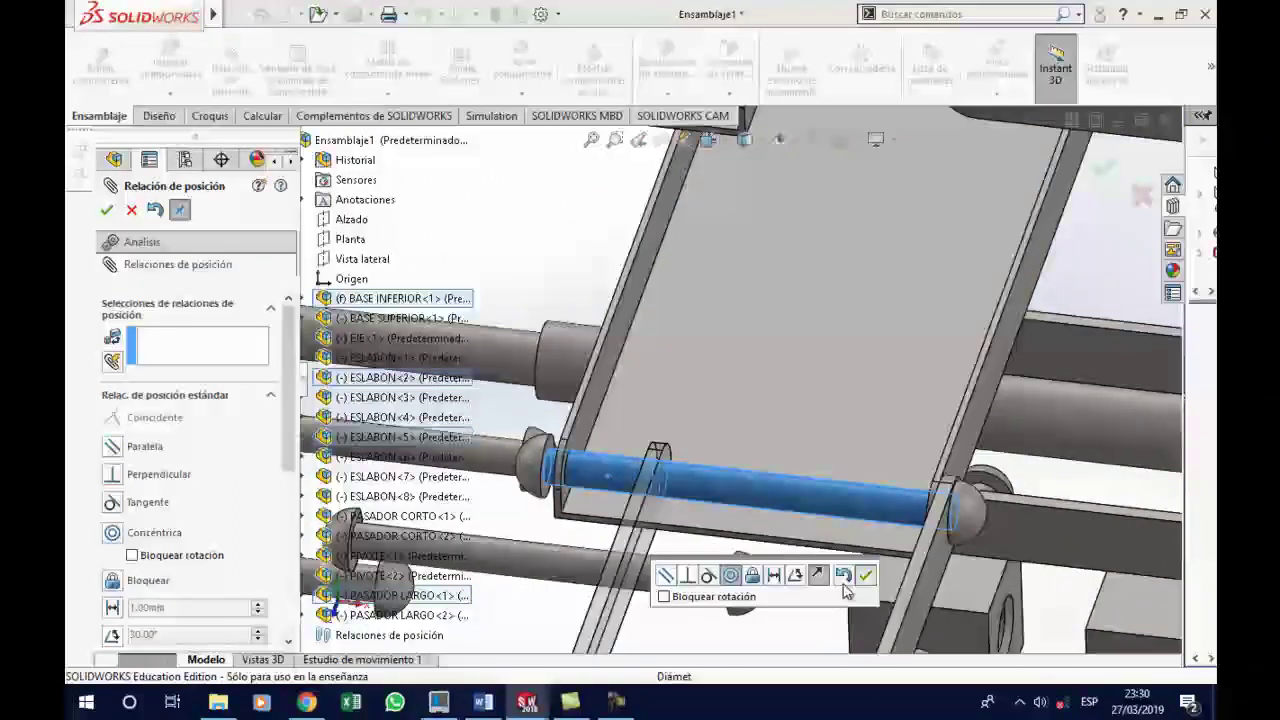
Make the ESLABON<2> flat face coincident with BASE INFERIOR (Coincidente3)
left_click(628, 570)
mouse_move(591, 536)
middle_mouse_down()
mouse_move(540, 470)
mouse_move(540, 428)
middle_mouse_up()
left_click(540, 428)
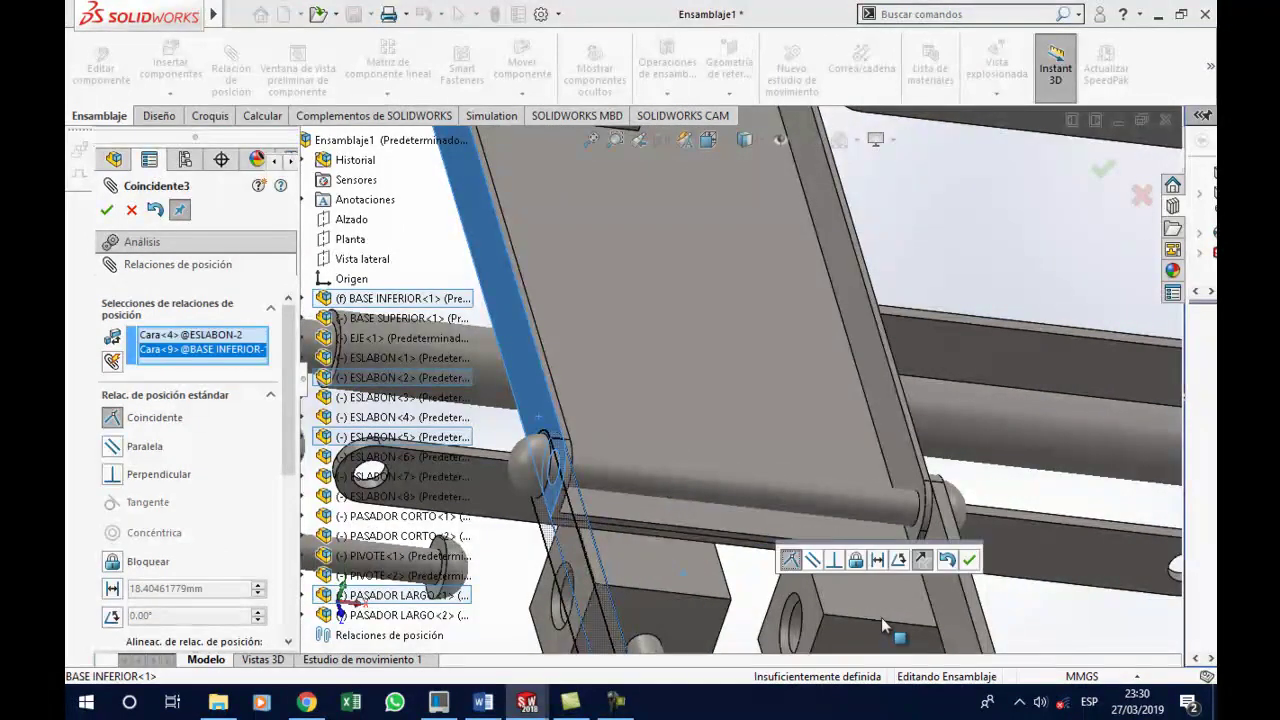
left_click(968, 560)
scroll(960, 590, "up", 5)
mouse_move(940, 569)
middle_mouse_down()
mouse_move(883, 543)
mouse_move(886, 515)
middle_mouse_up()
Mate the second long pin concentric with the other BASE INFERIOR hole
scroll(887, 440, "down", 3)
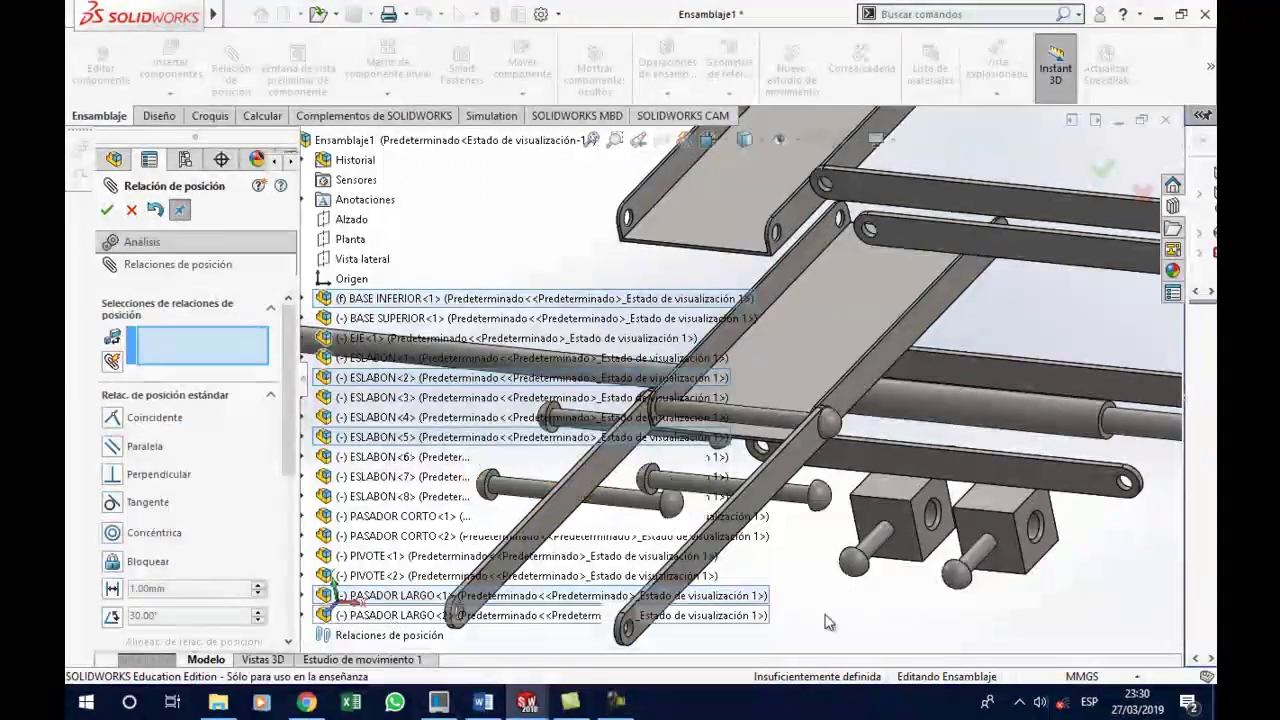
left_click(631, 513)
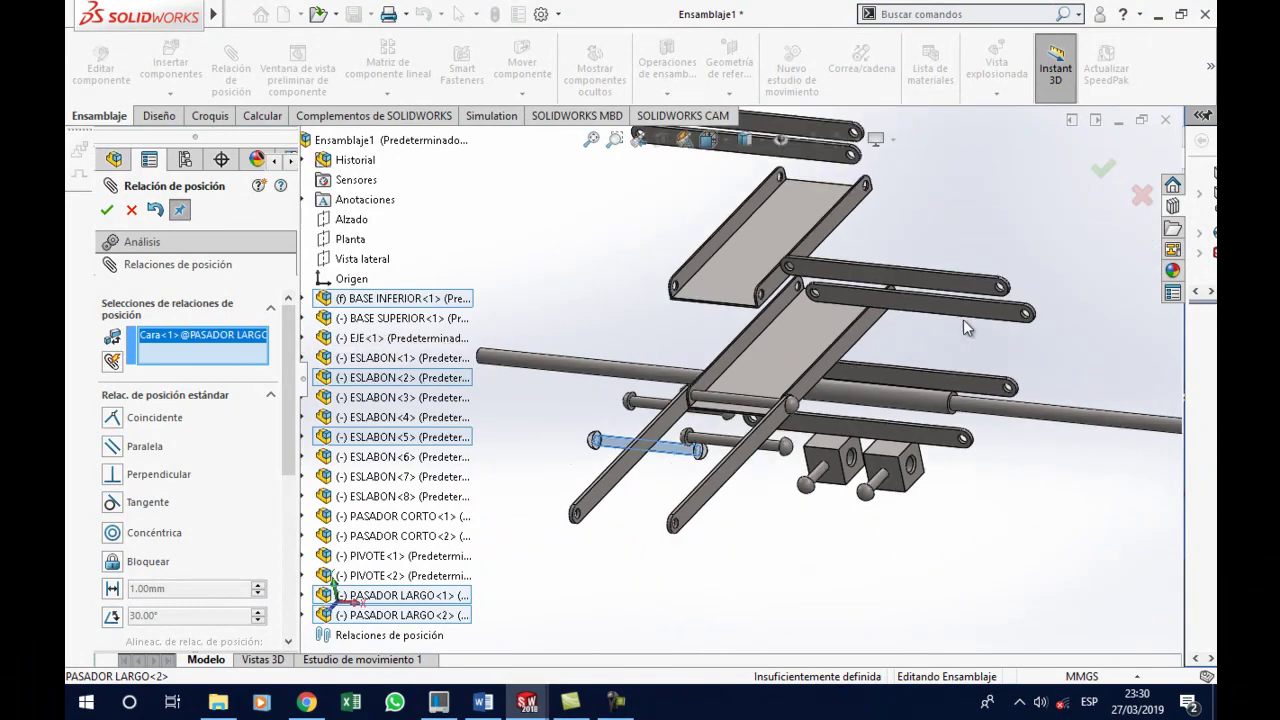
scroll(963, 319, "down", 5)
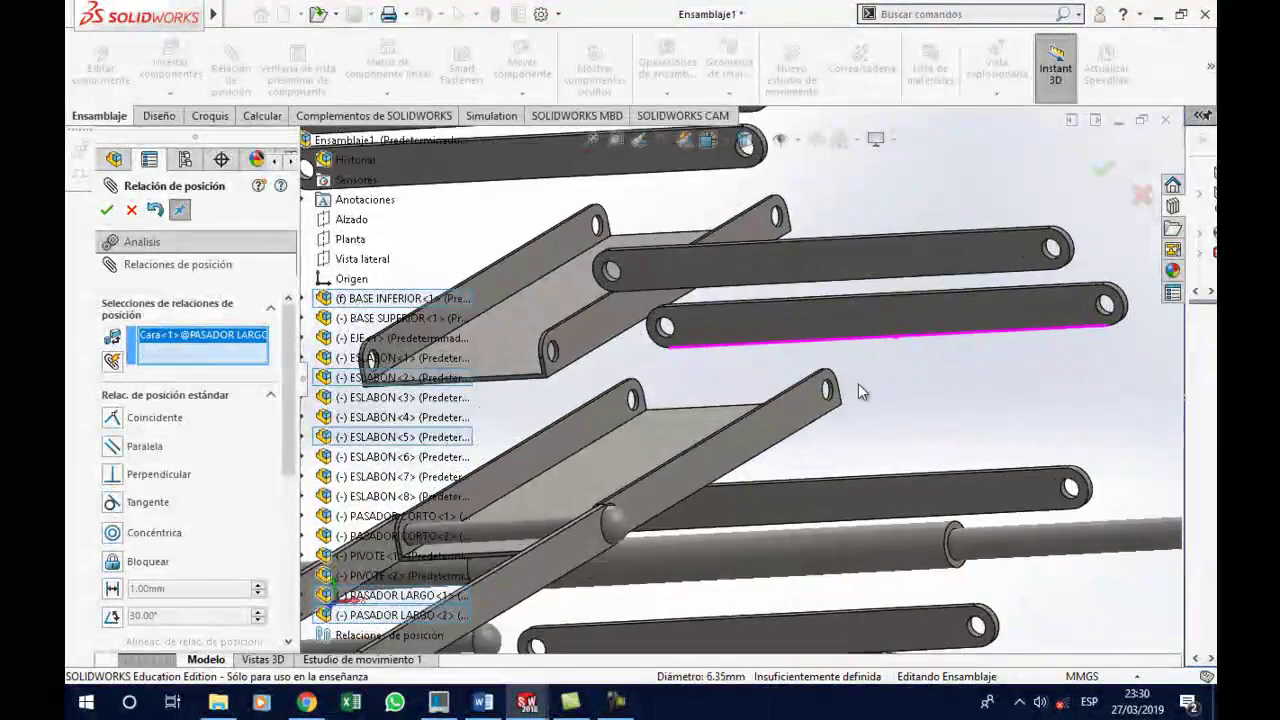
scroll(858, 383, "down", 5)
left_click(777, 361)
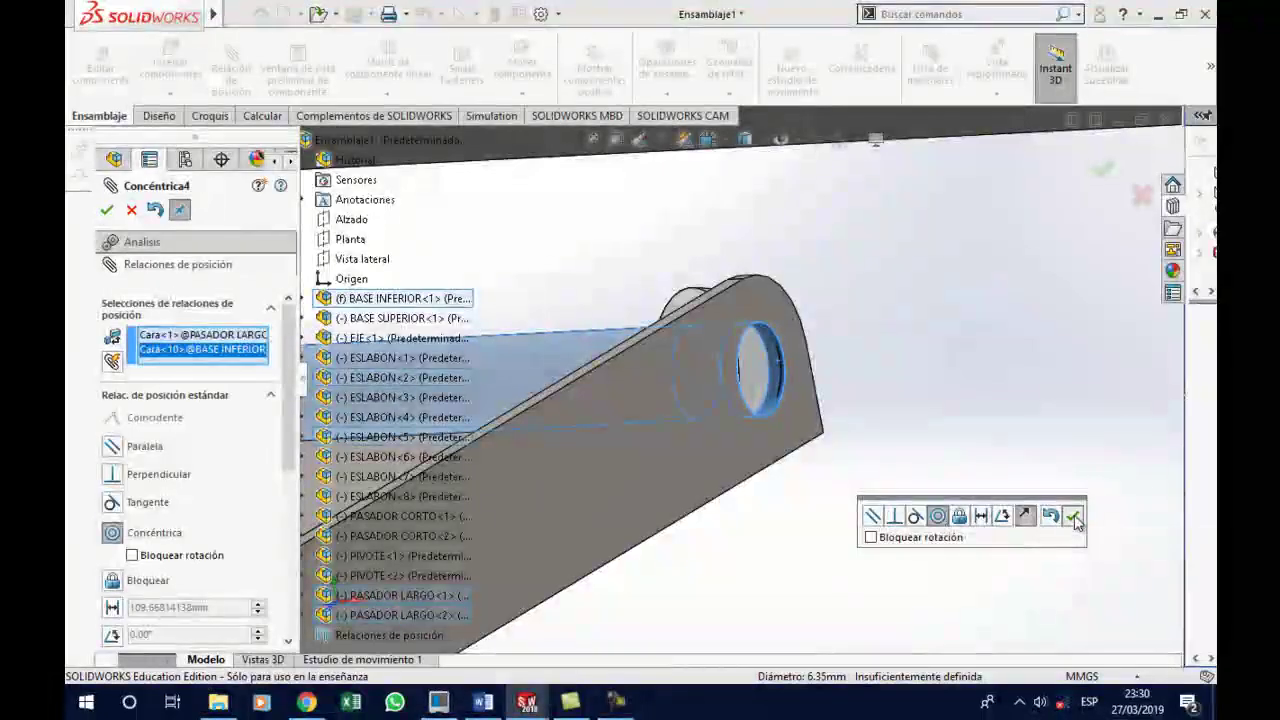
left_click(1075, 519)
Mate the ESLABON<1> hole concentric with the BASE INFERIOR hole
scroll(904, 557, "up", 3)
scroll(856, 470, "up", 2)
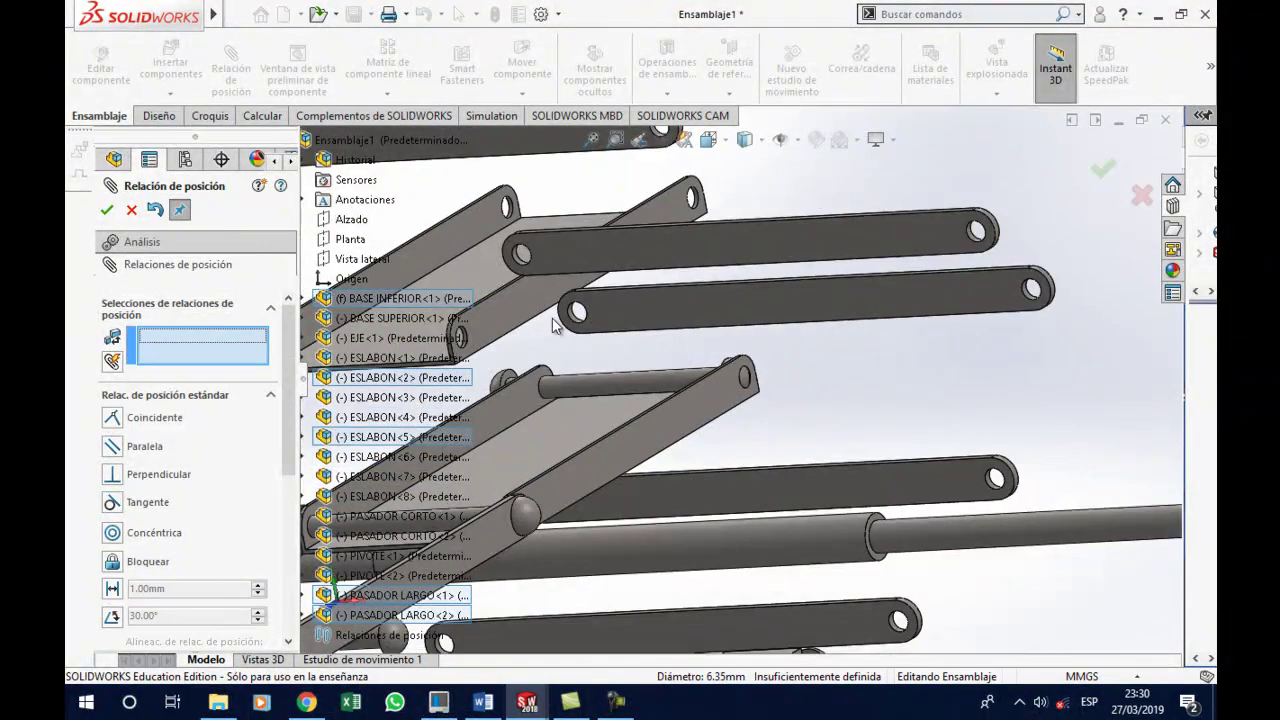
scroll(636, 342, "down", 3)
left_click(652, 343)
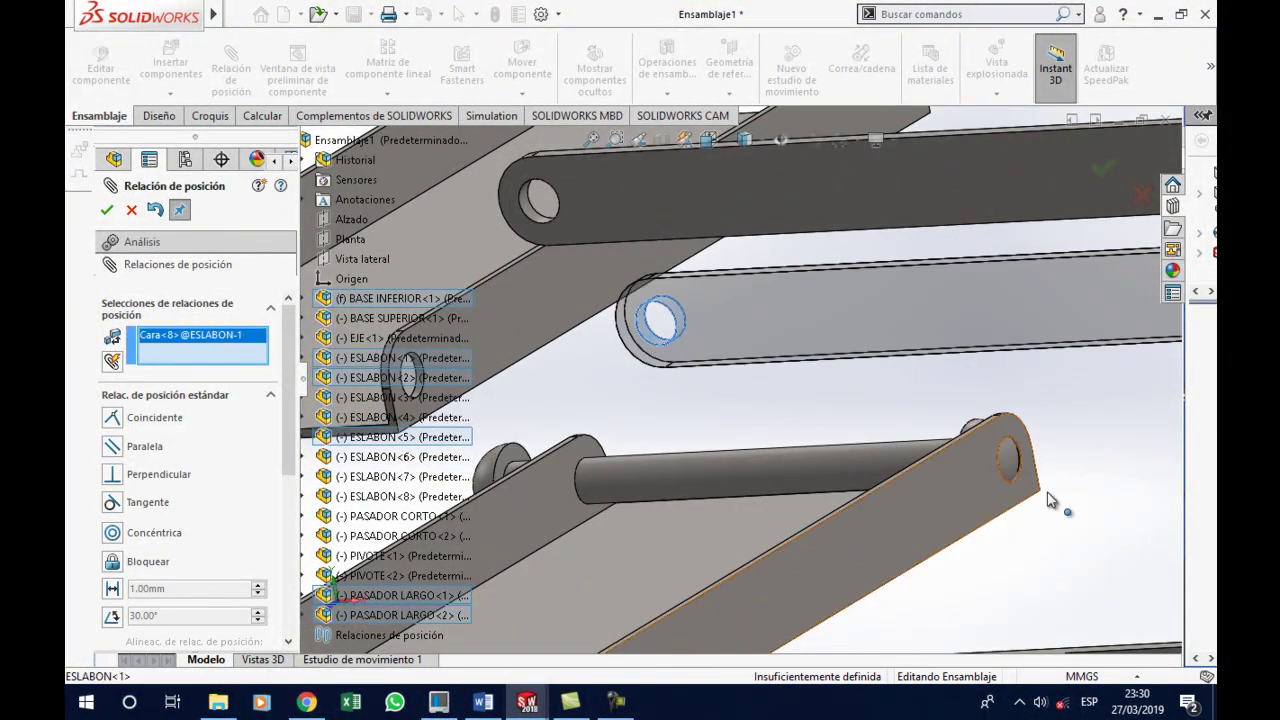
scroll(1020, 490, "down", 4)
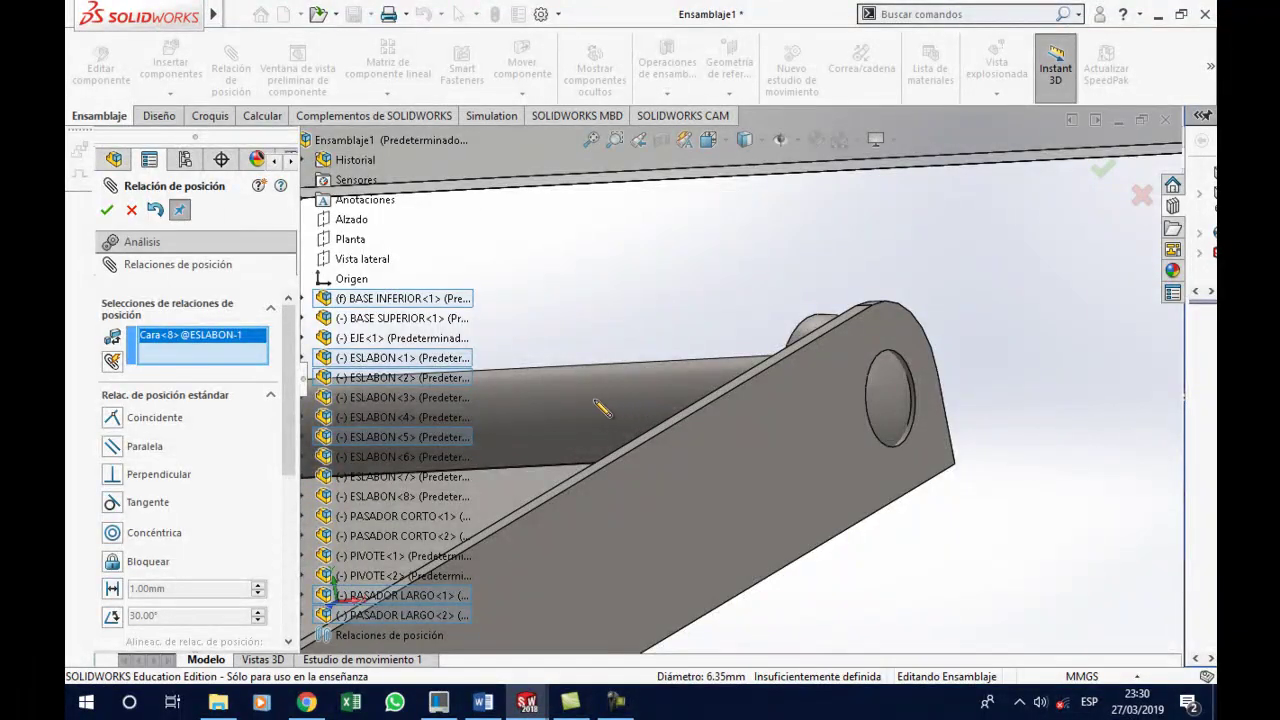
left_click_drag(630, 408, 567, 409)
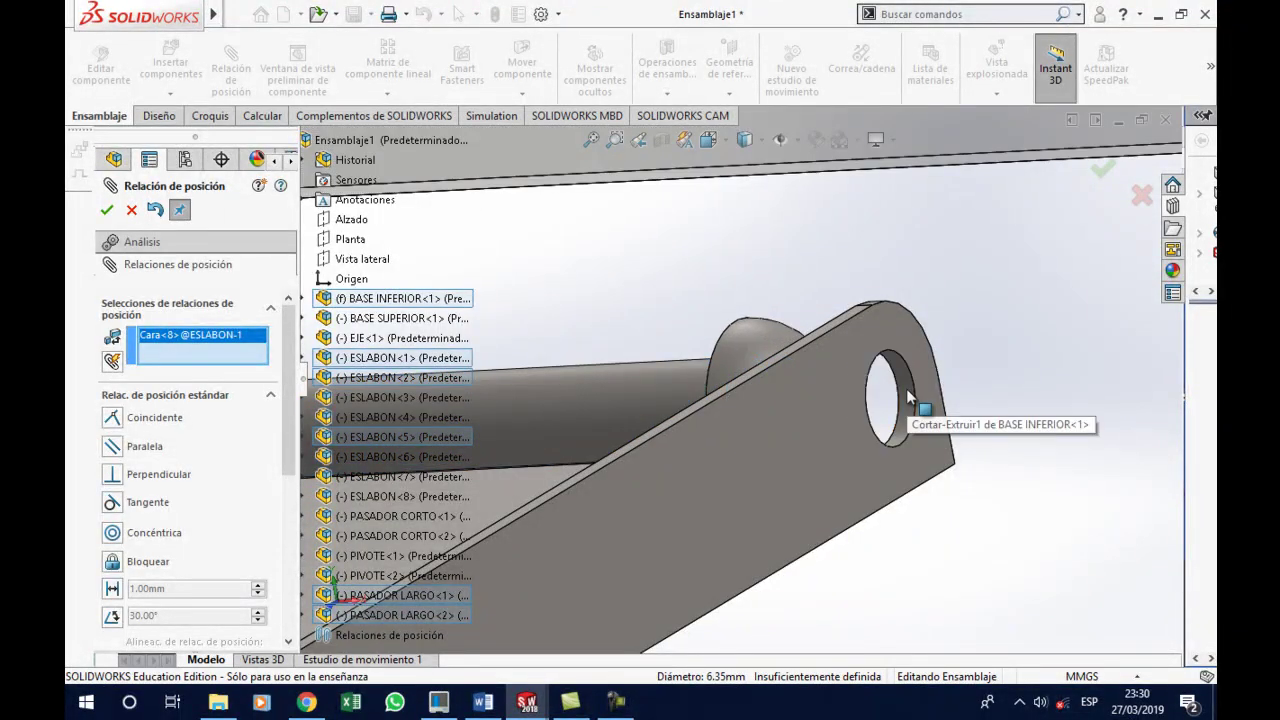
left_click(908, 396)
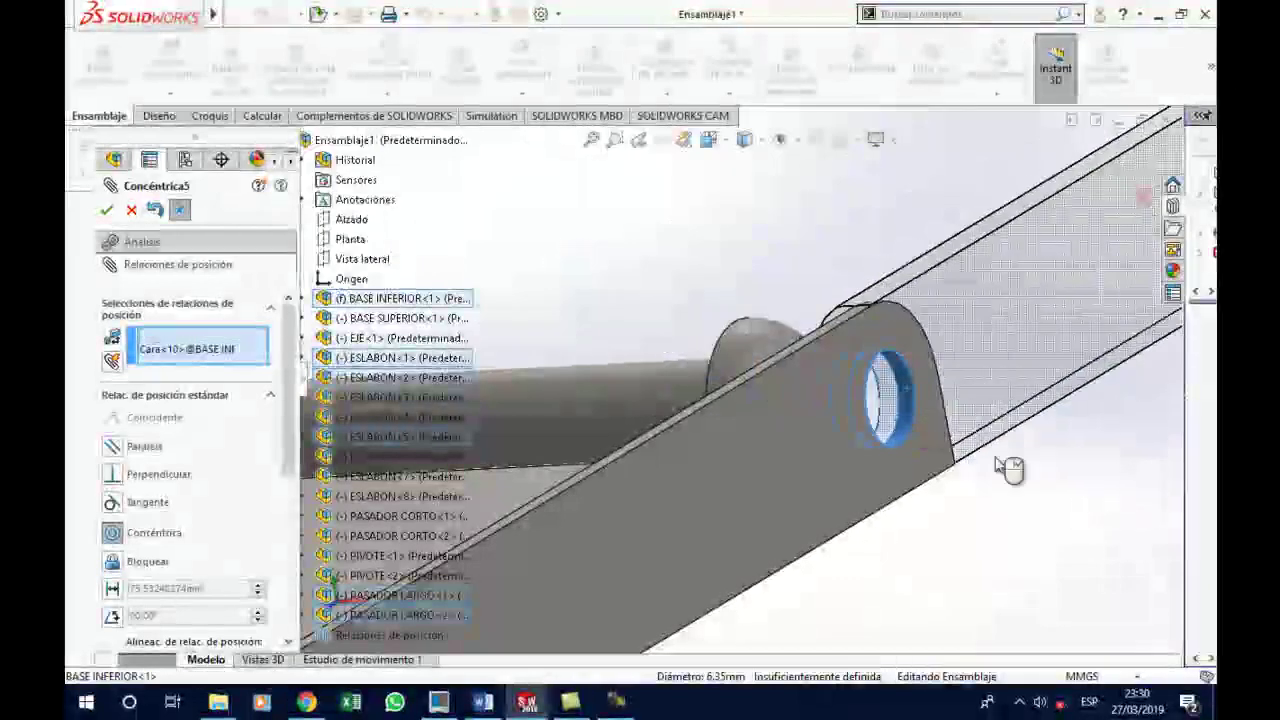
left_click(1158, 486)
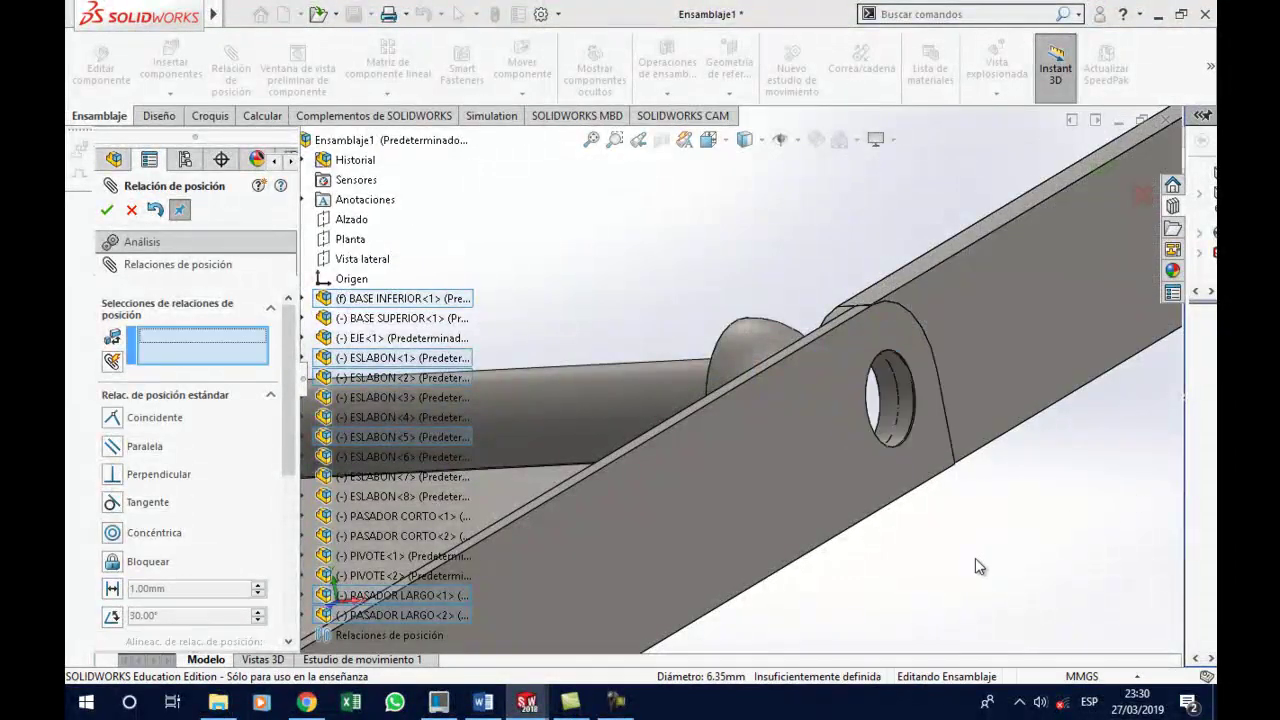
Make the ESLABON<1> flat face coincident with the BASE INFERIOR face
left_click_drag(988, 335, 990, 530)
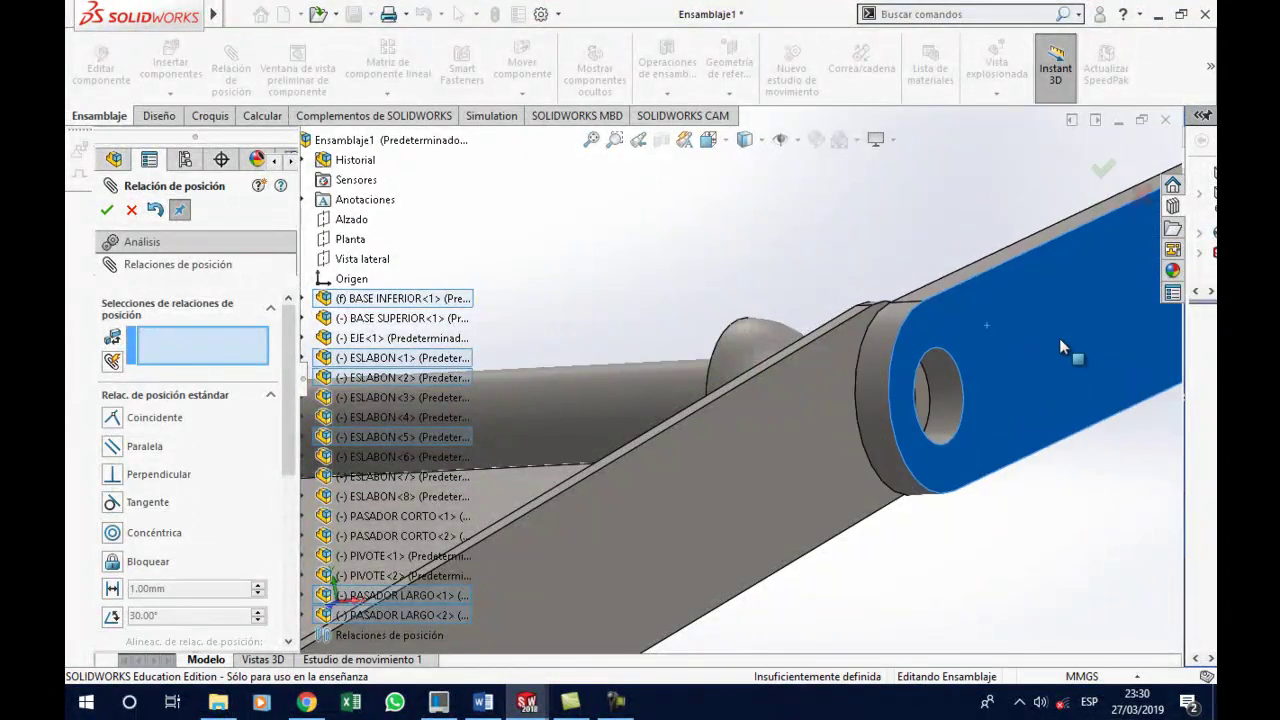
middle_click_drag(988, 530, 838, 282)
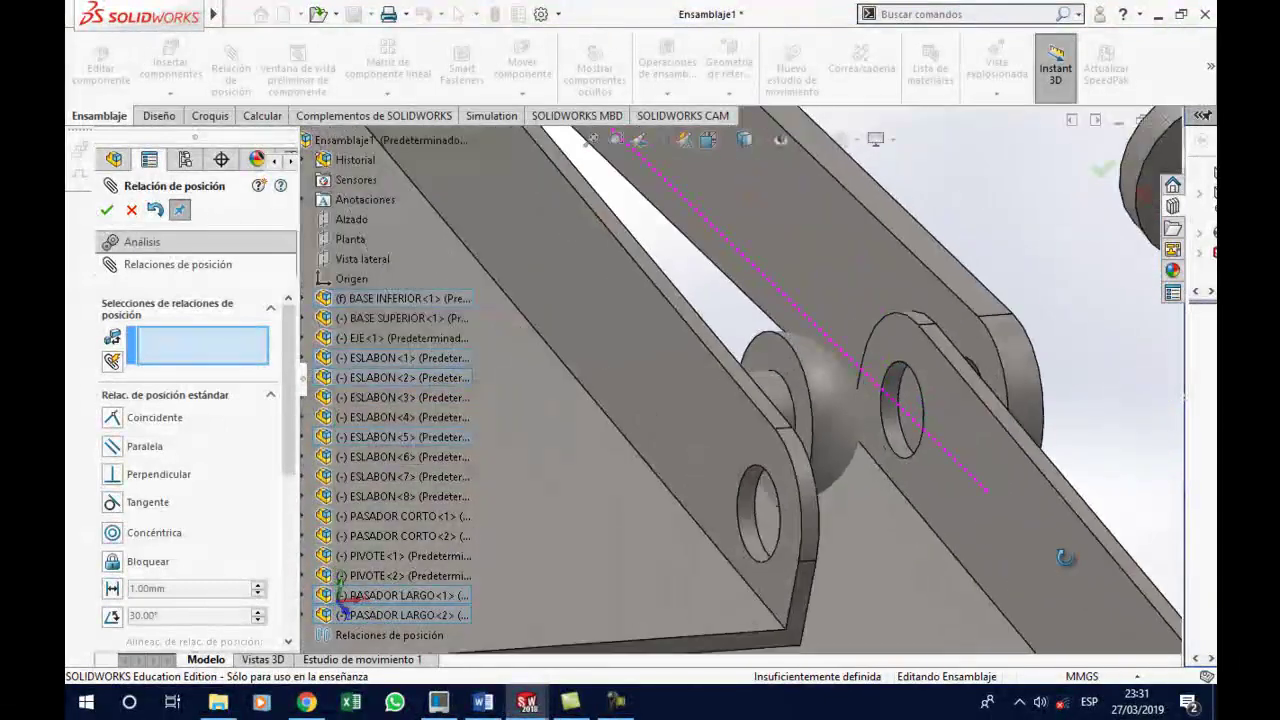
left_click(982, 318)
middle_click_drag(982, 318, 951, 550)
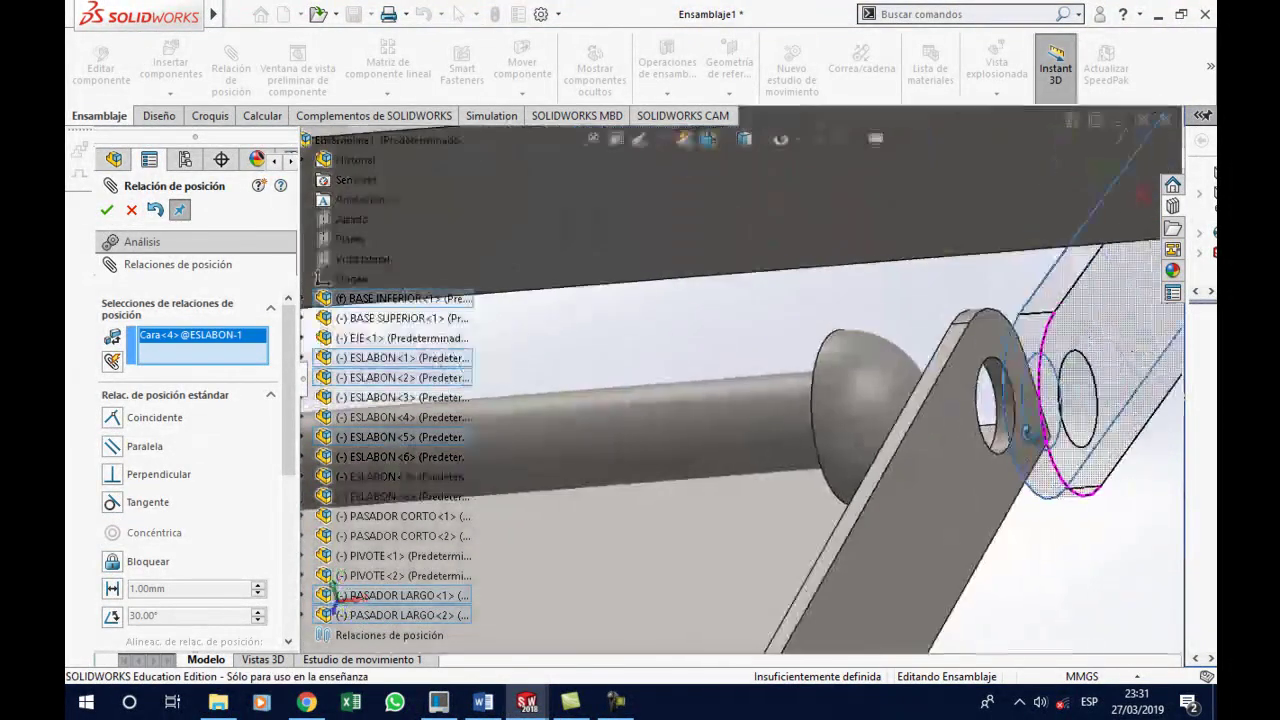
left_click(948, 546)
left_click(975, 565)
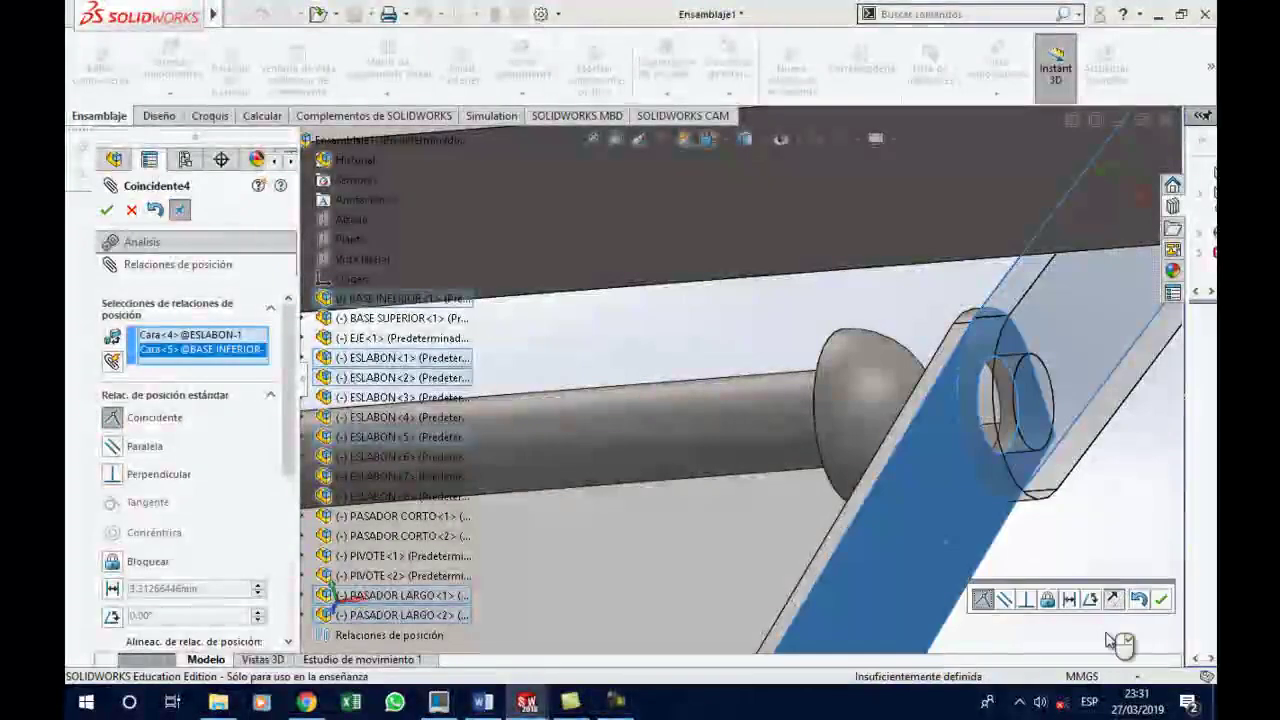
key("Escape")
Make the long pin's head face coincident with the link face it rests on
mouse_move(757, 531)
middle_mouse_down()
mouse_move(855, 486)
mouse_move(1060, 487)
mouse_move(1054, 376)
middle_mouse_up()
left_click(862, 479)
left_click(1054, 376)
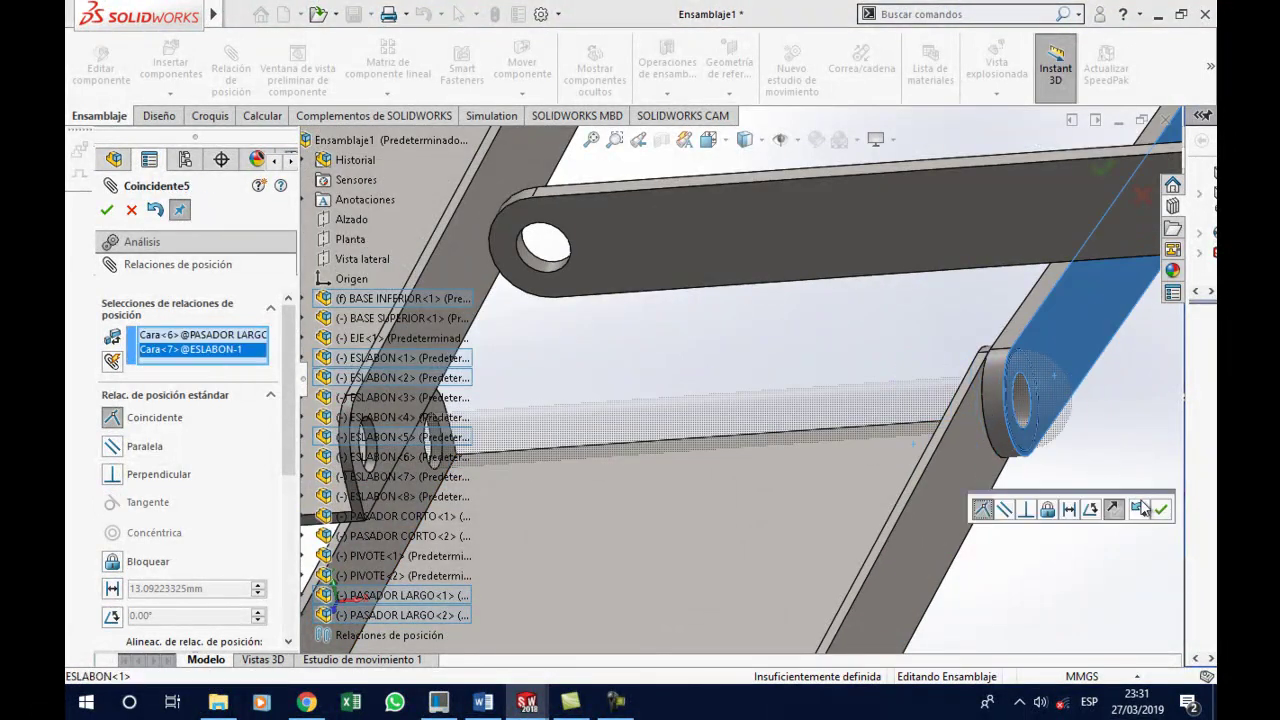
left_click(1160, 509)
Mate the ESLABON<7> hole concentric with the long pin PASADOR LARGO<2>
scroll(986, 546, "up", 2)
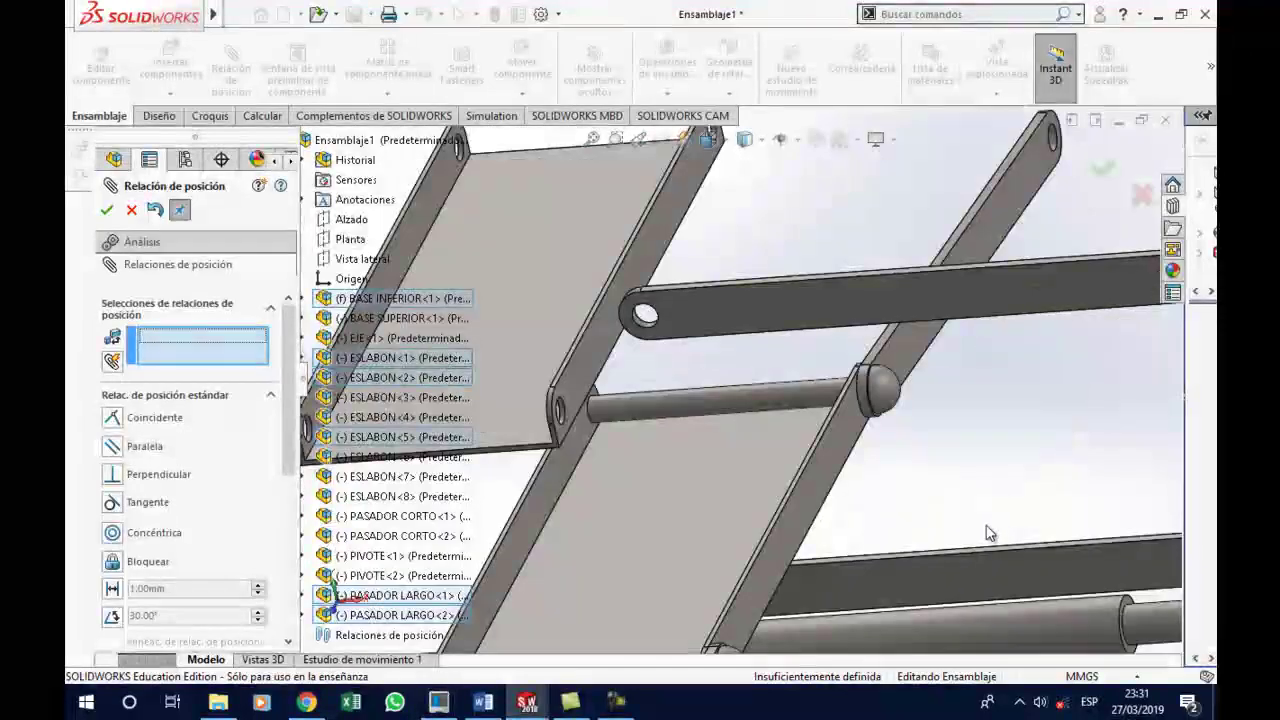
scroll(986, 533, "up", 3)
scroll(700, 358, "down", 3)
scroll(685, 365, "down", 2)
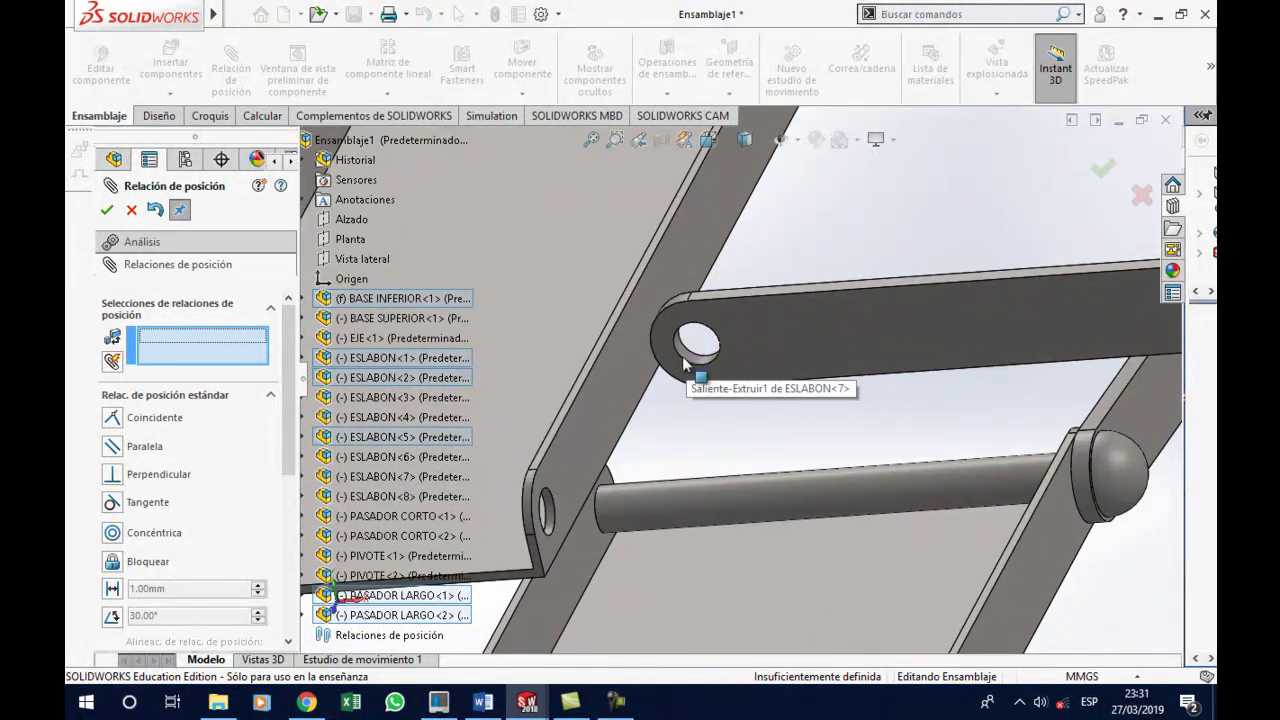
left_click(689, 355)
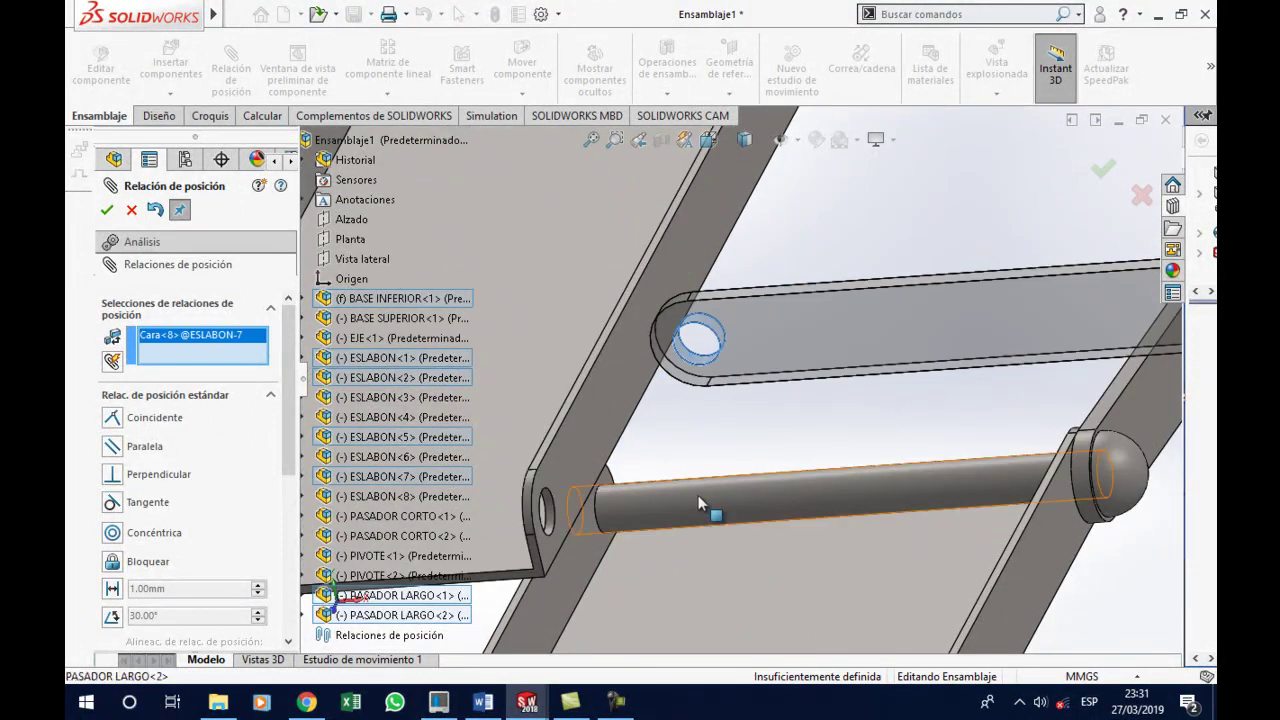
left_click(705, 520)
left_click(936, 568)
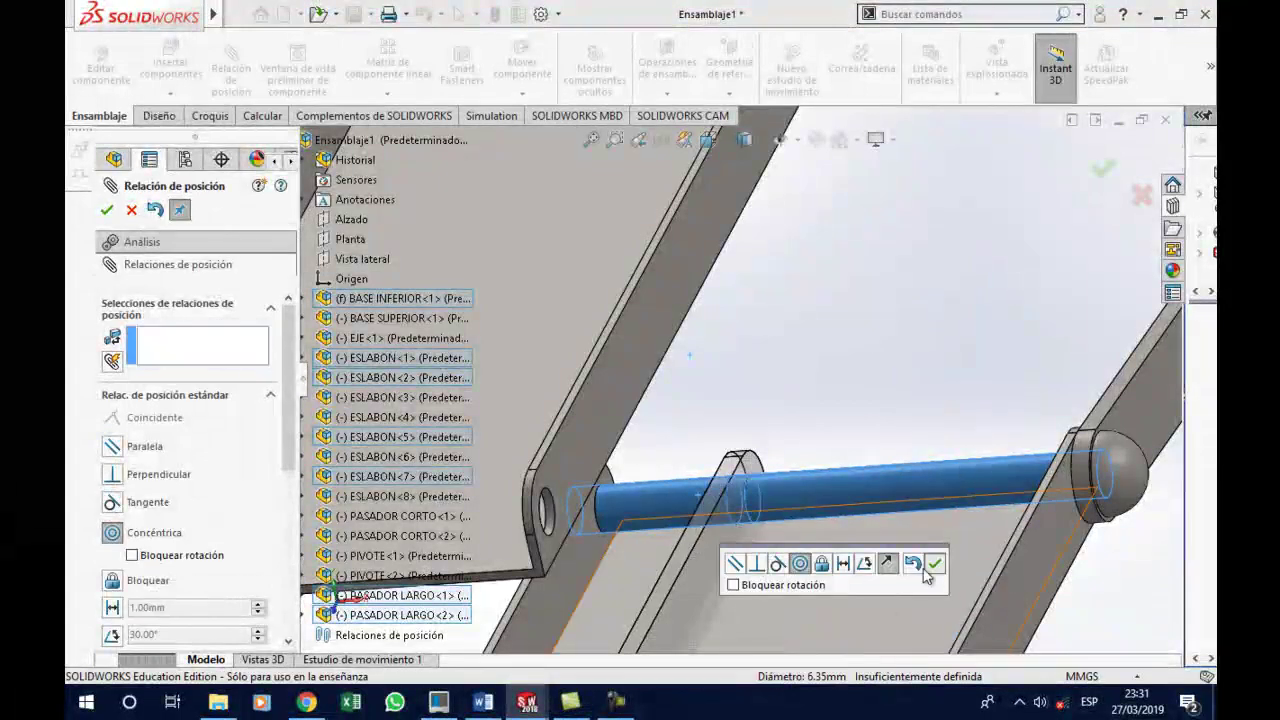
Make the ESLABON<7> flat face coincident with BASE INFERIOR
middle_click_drag(849, 568, 675, 465)
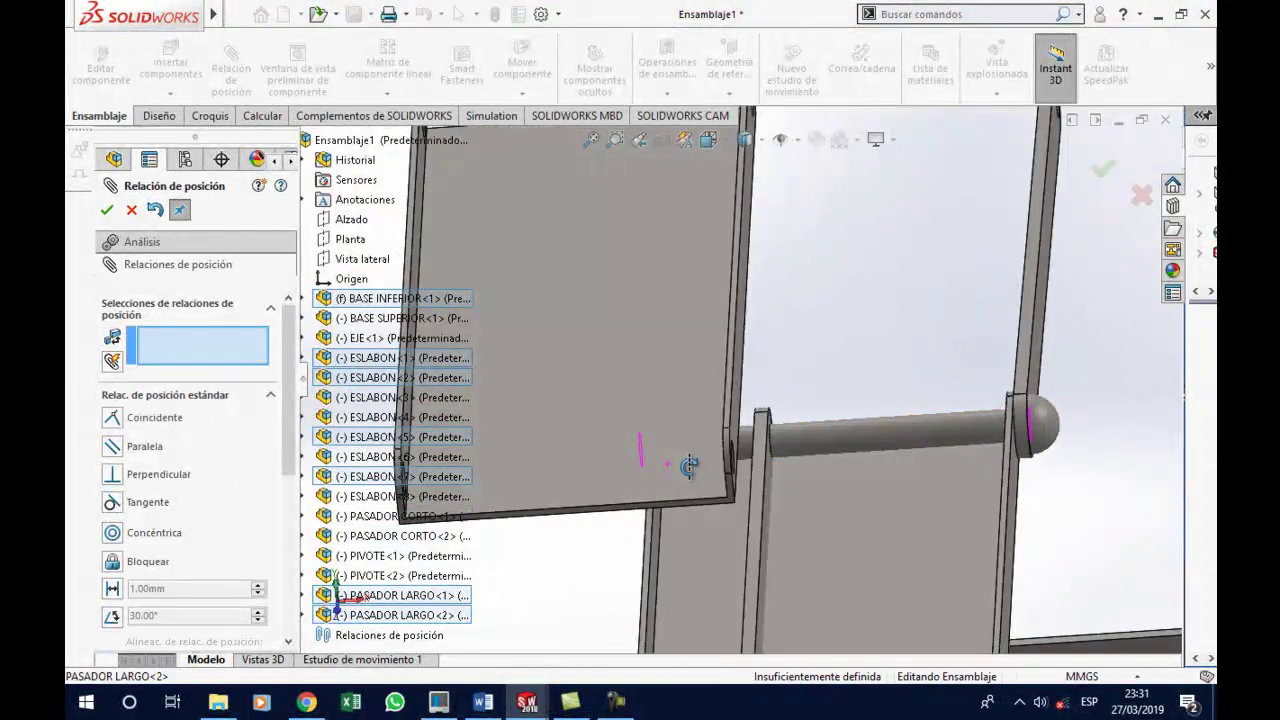
left_click(626, 537)
mouse_move(626, 537)
middle_mouse_down()
mouse_move(692, 487)
mouse_move(596, 526)
middle_mouse_up()
left_click(590, 530)
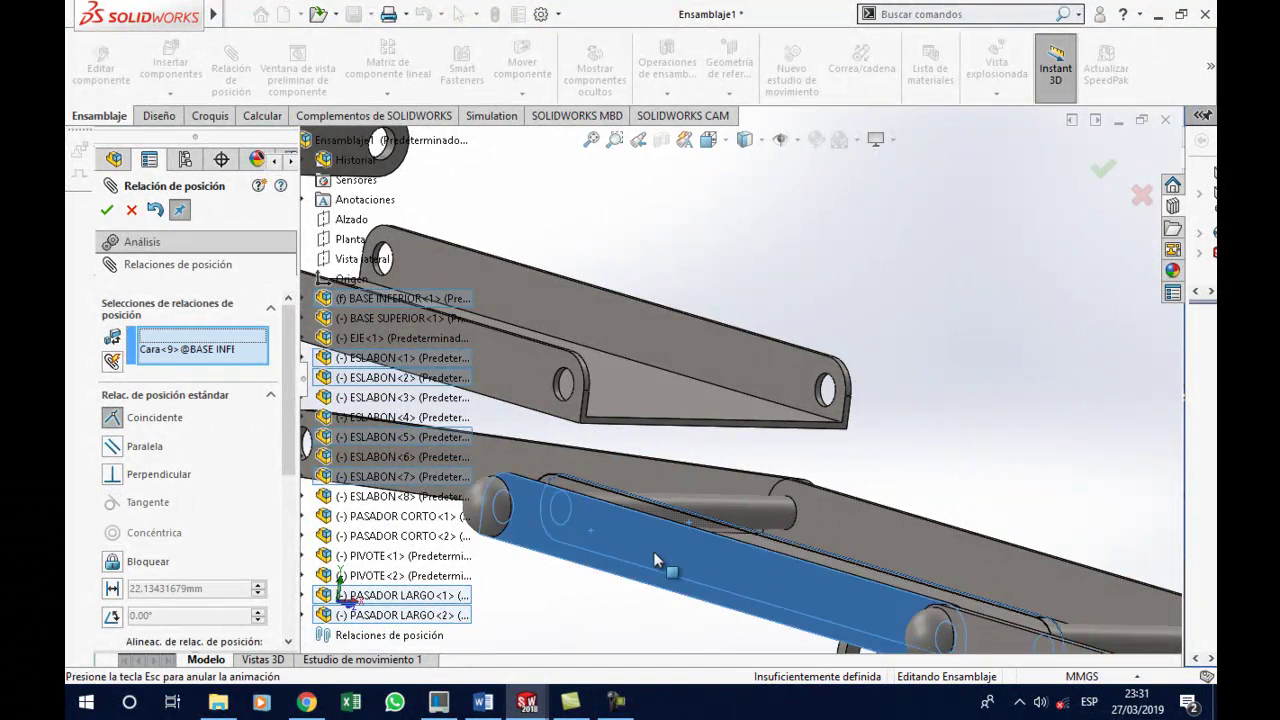
left_click(799, 590)
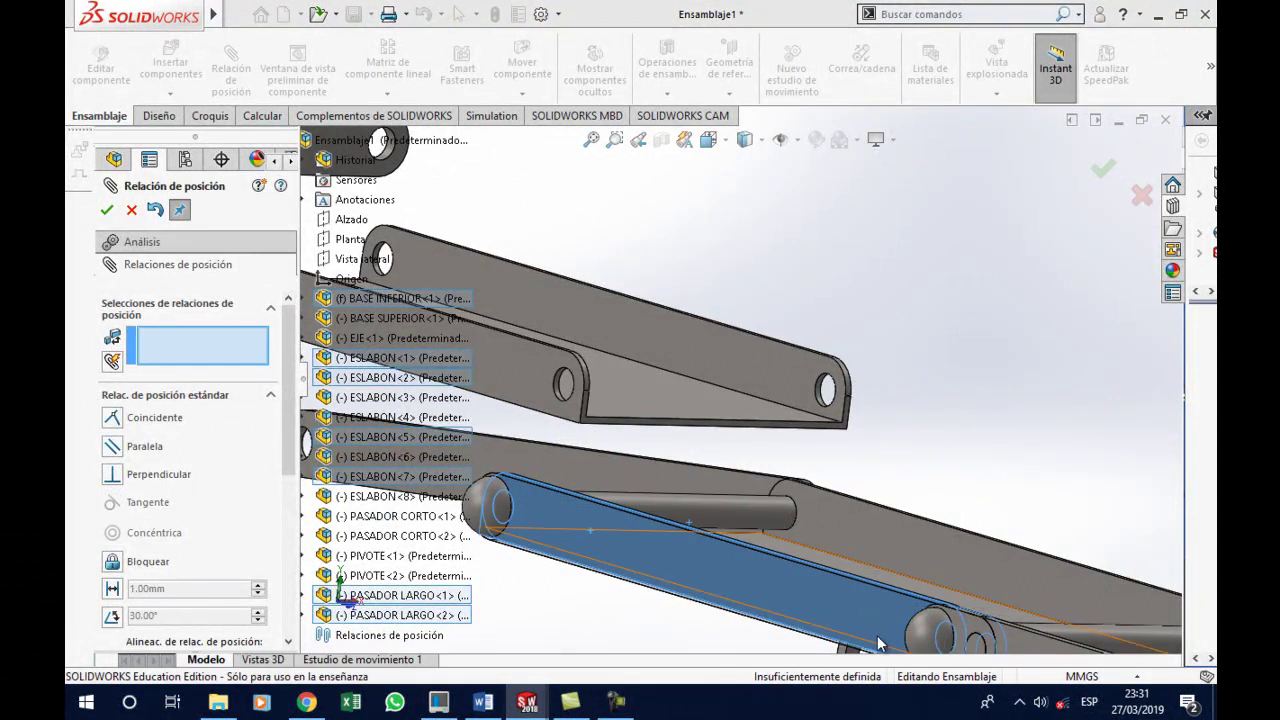
middle_click_drag(870, 590, 741, 684)
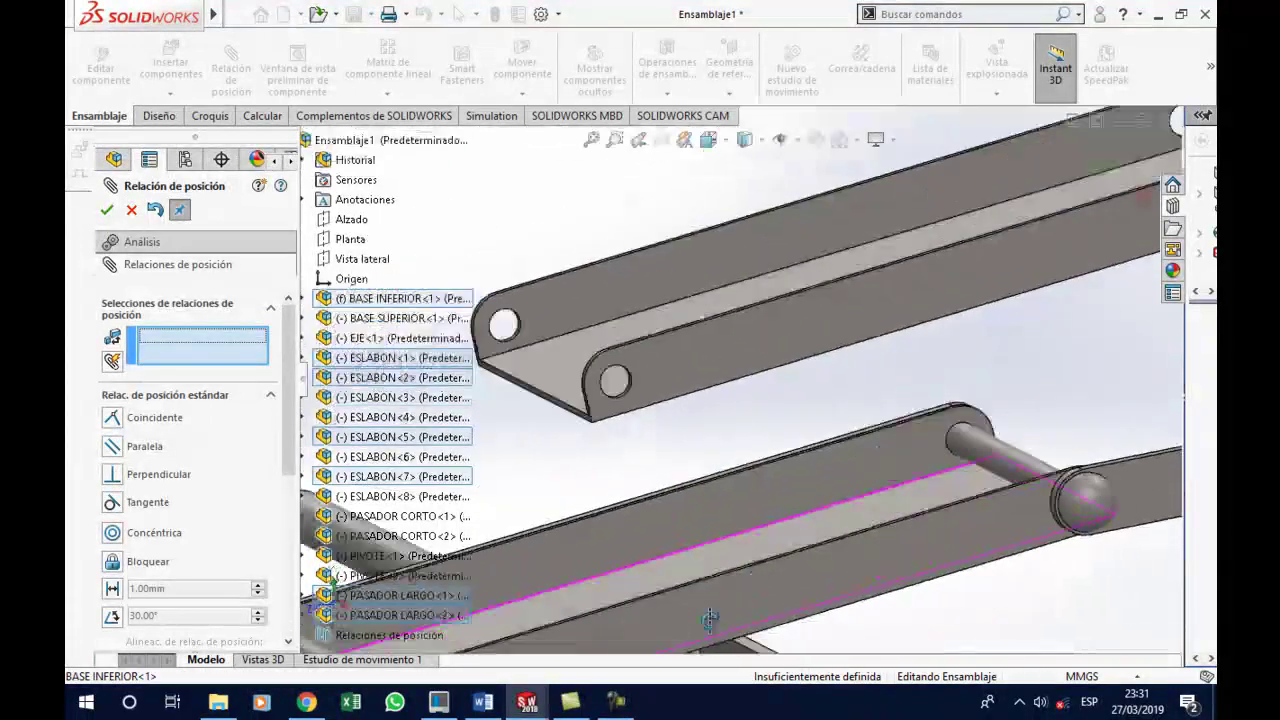
Zoom out and swing ESLABON<1> about its pin to point up-right, then left
scroll(754, 599, "up", 2)
scroll(754, 599, "up", 2)
scroll(754, 599, "up", 2)
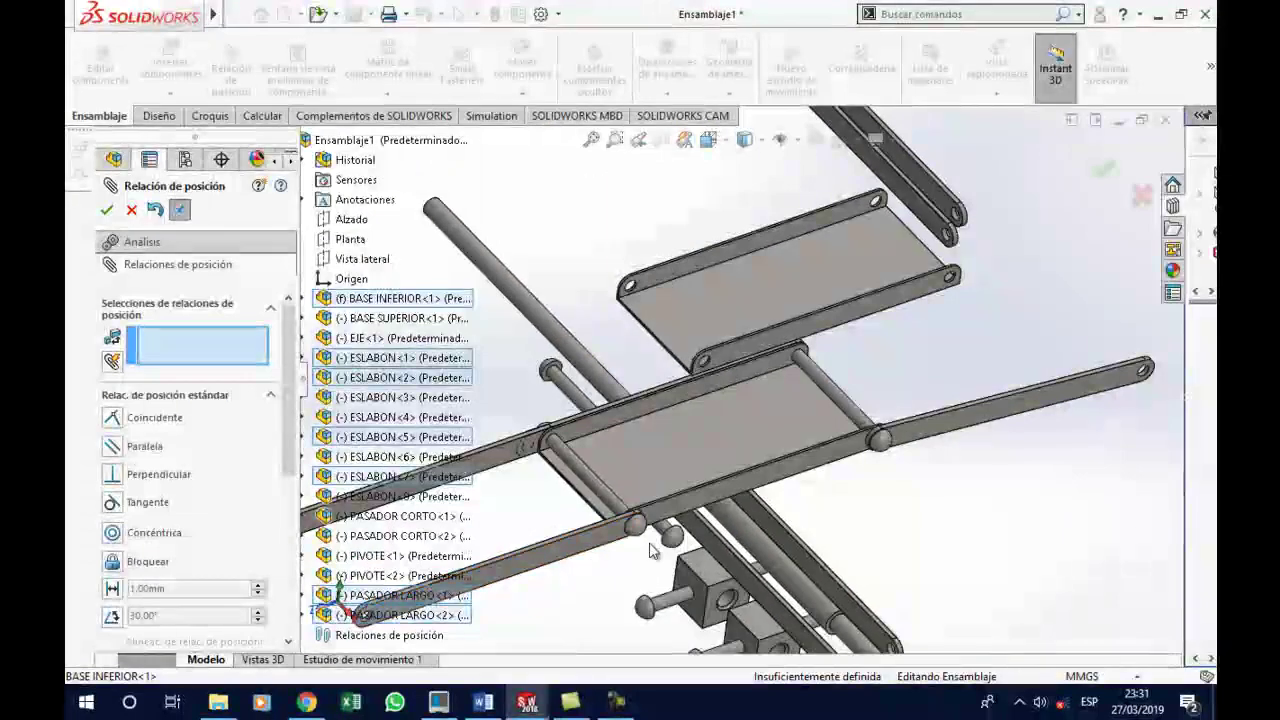
scroll(660, 530, "up", 2)
left_click_drag(568, 521, 840, 477)
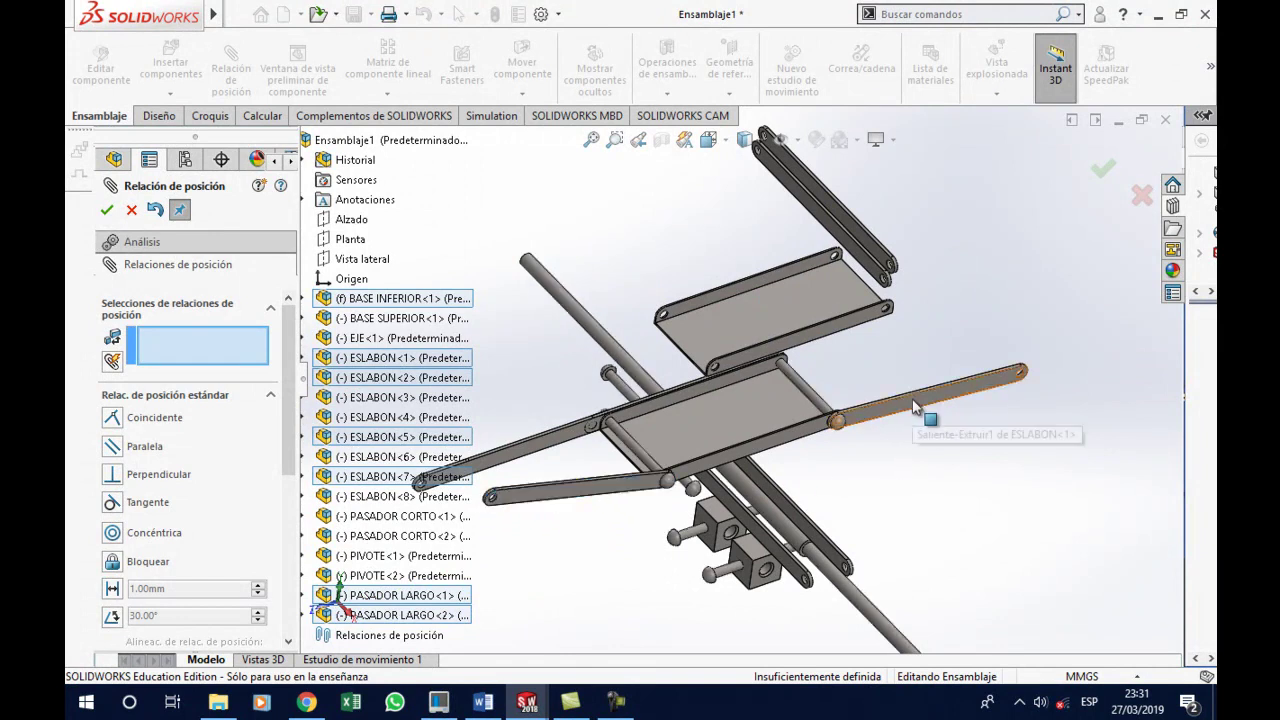
left_click_drag(913, 406, 810, 394)
left_click_drag(532, 447, 645, 412)
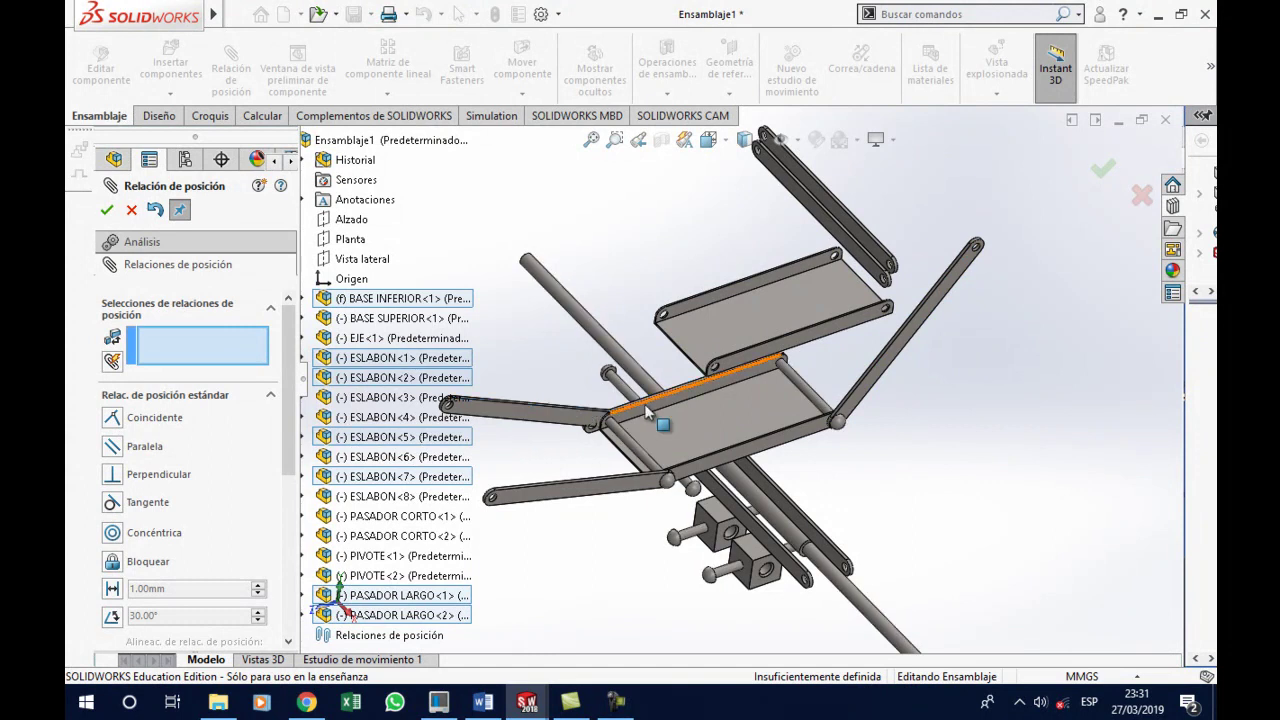
Rotate ESLABON<7> about its pin to confirm the linkage swings freely
scroll(645, 410, "down", 2)
scroll(648, 415, "down", 2)
scroll(620, 430, "down", 1)
mouse_move(558, 453)
left_mouse_down()
mouse_move(1090, 215)
mouse_move(993, 184)
mouse_move(1063, 184)
mouse_move(1050, 165)
mouse_move(1071, 162)
mouse_move(1038, 297)
left_mouse_up()
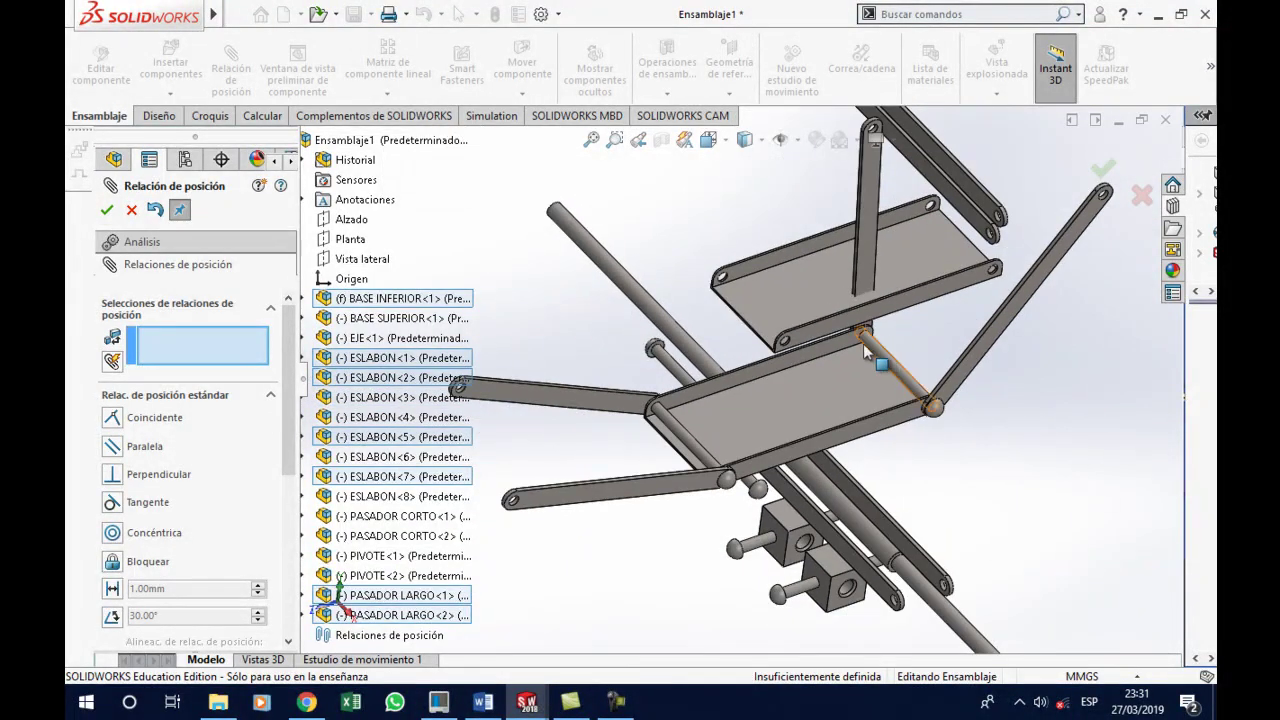
mouse_move(817, 404)
left_mouse_down()
mouse_move(724, 443)
mouse_move(655, 452)
mouse_move(763, 432)
left_mouse_up()
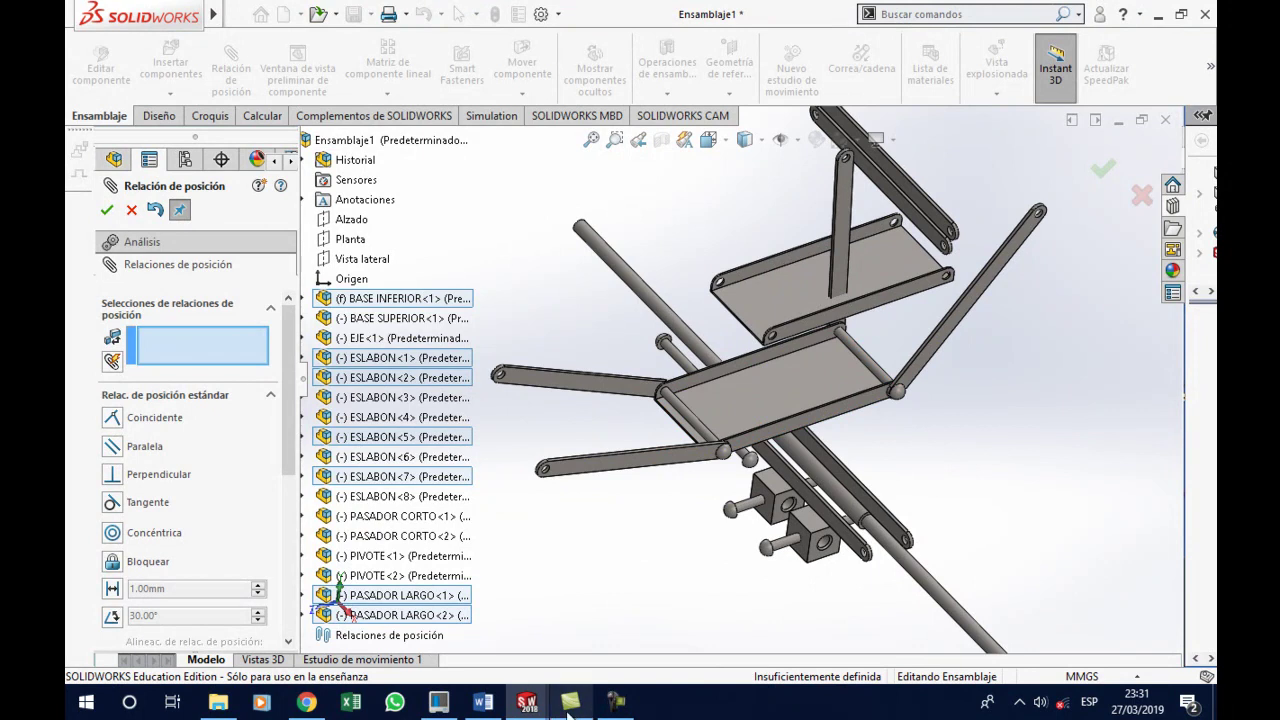
Zoom the TAREA 6 DE SOLID page to 160% to reread dimensions, then return to Ensamblaje1
left_click(483, 701)
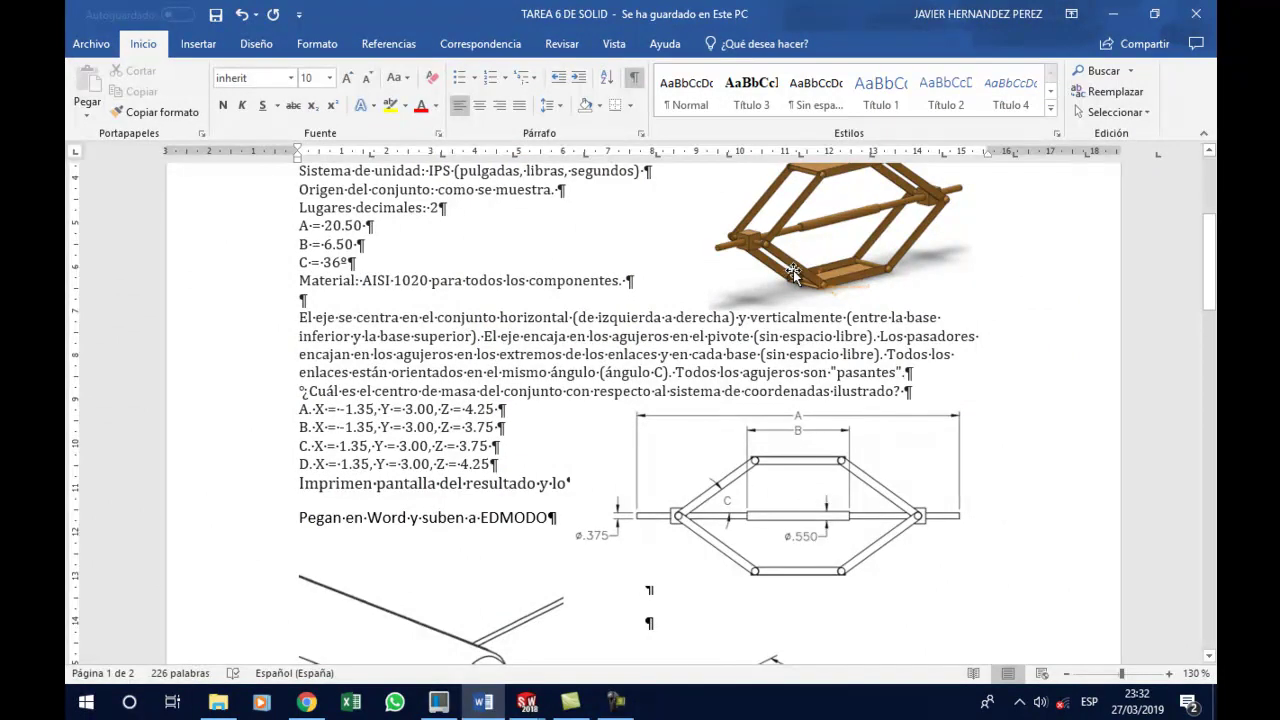
scroll(805, 270, "up", 1)
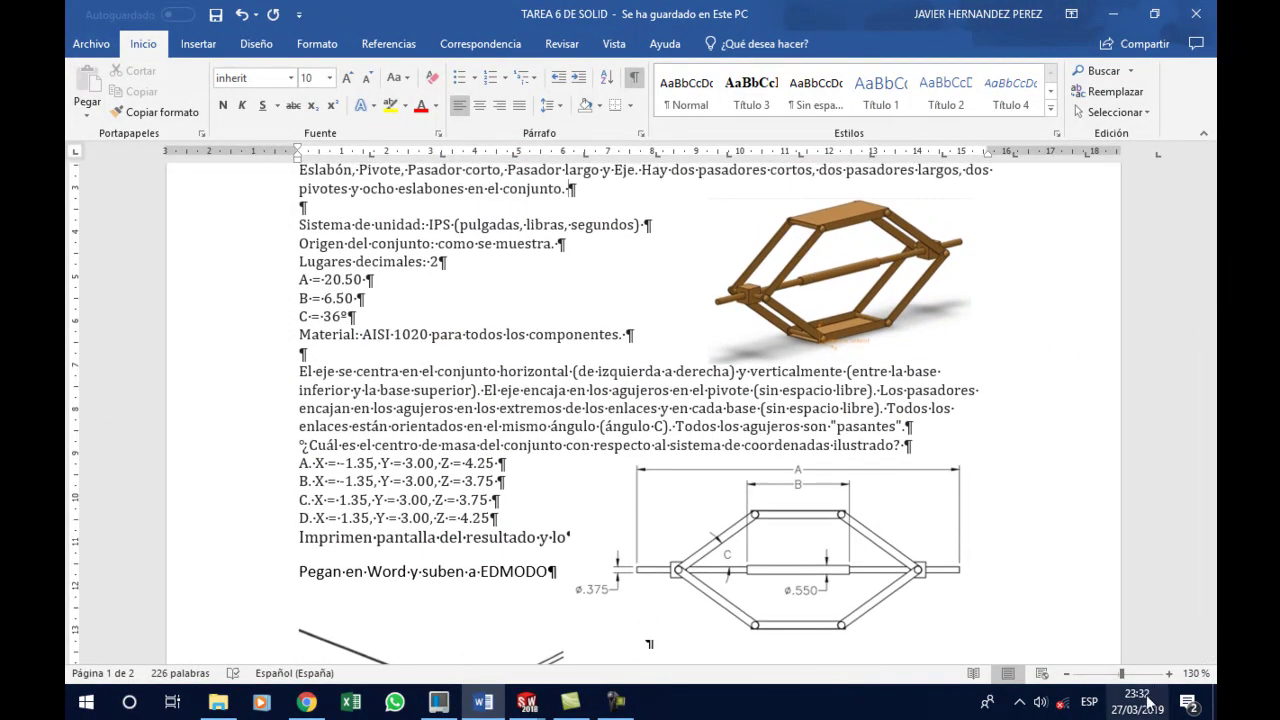
left_click(1173, 676)
left_click(1173, 676)
left_click(1173, 676)
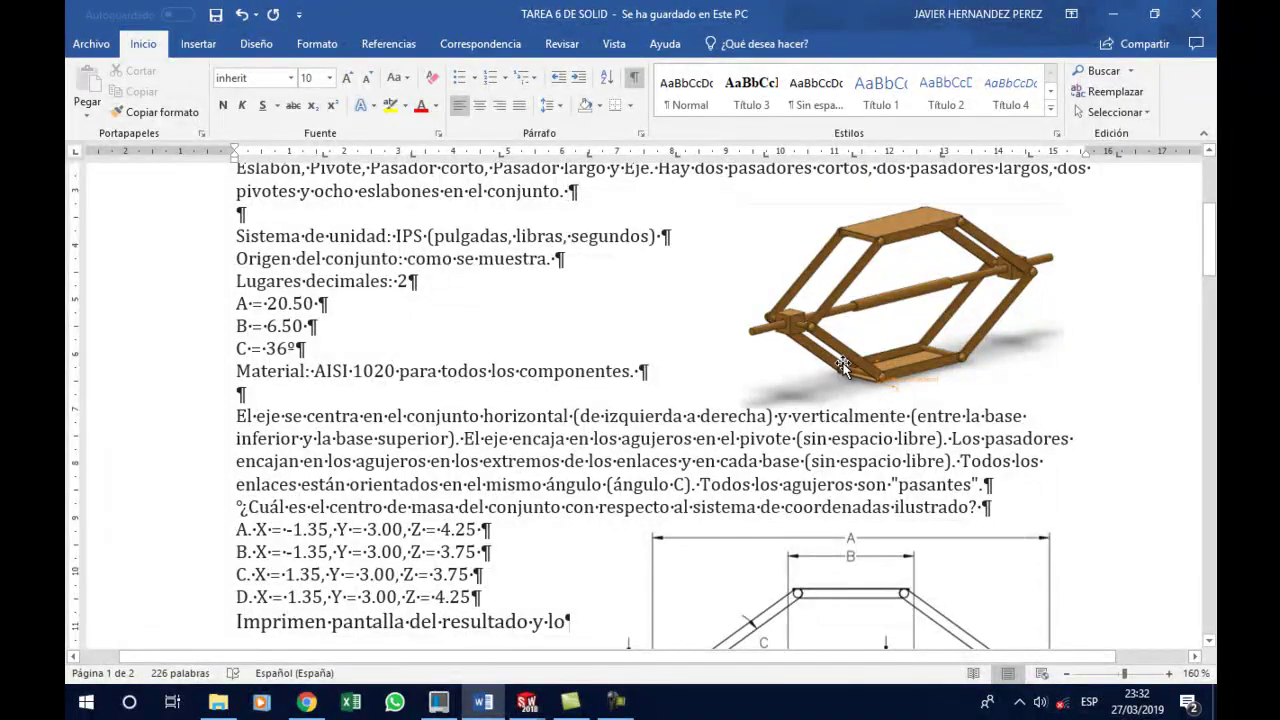
left_click(527, 702)
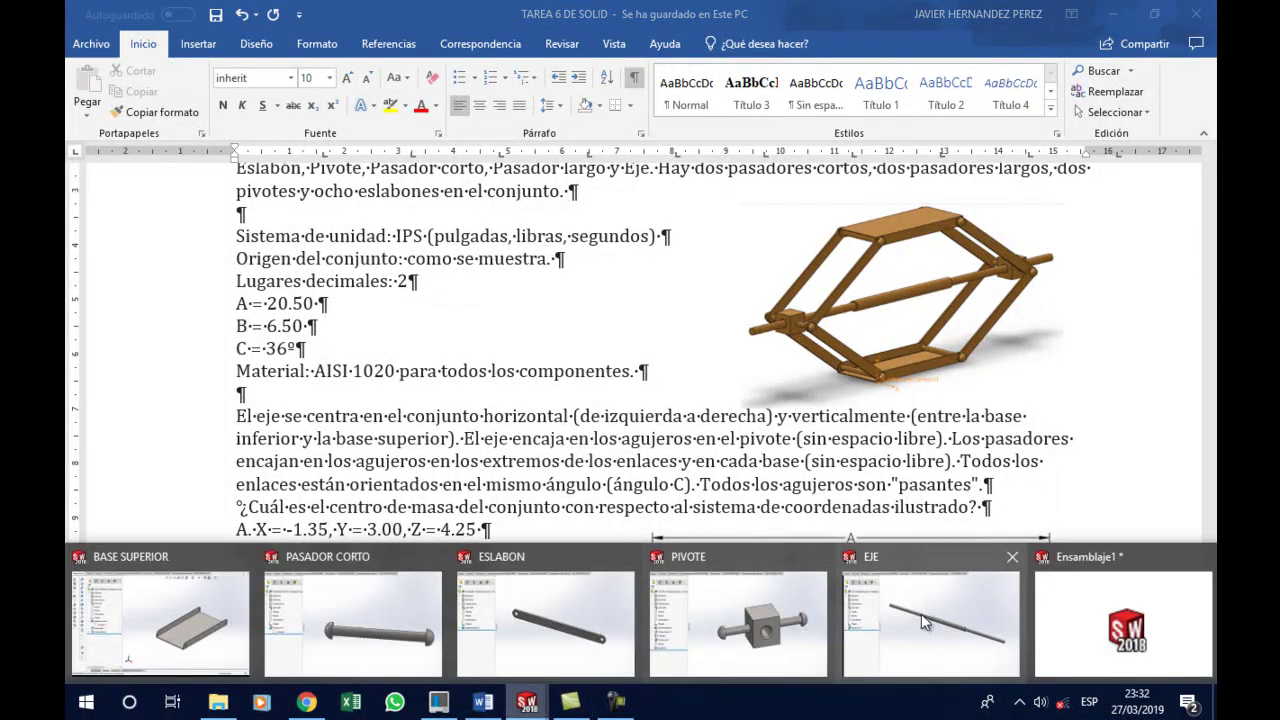
left_click(1123, 621)
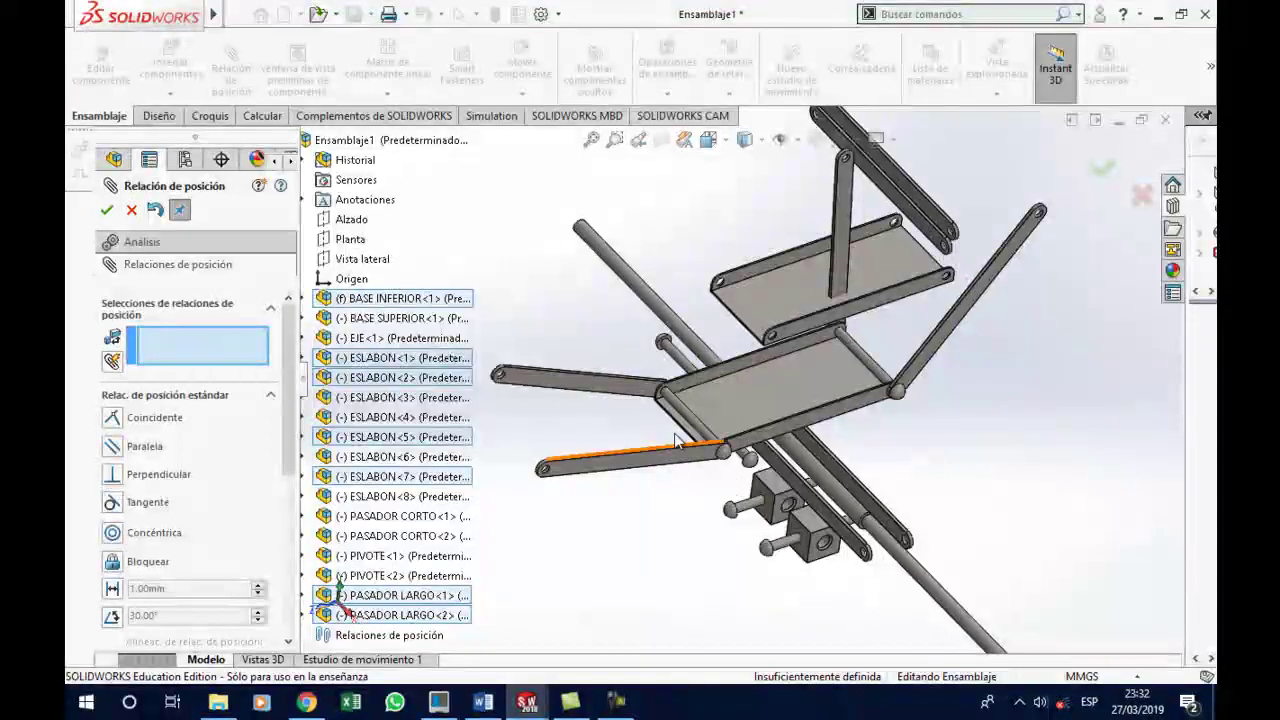
Mate a PIVOTE<2> pin concentric with the ESLABON<5> hole, flipping the alignment
left_click(792, 551)
scroll(565, 537, "down", 5)
scroll(571, 500, "down", 5)
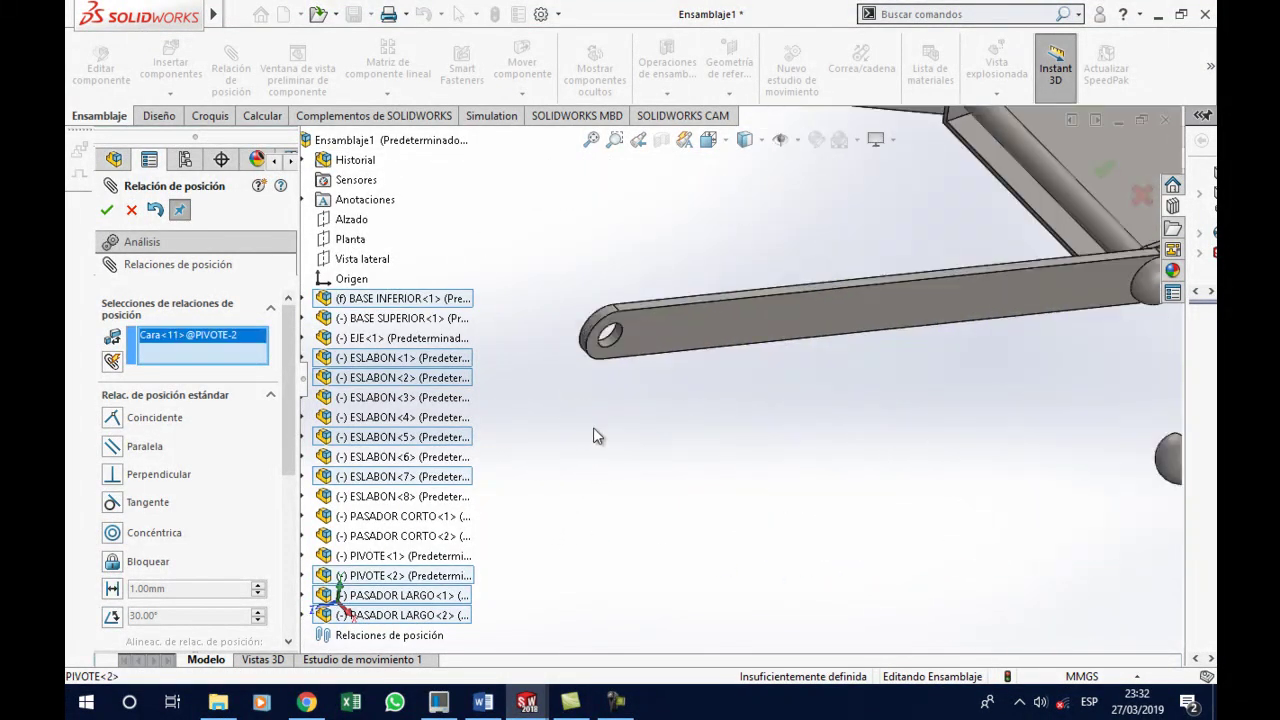
left_click(619, 342)
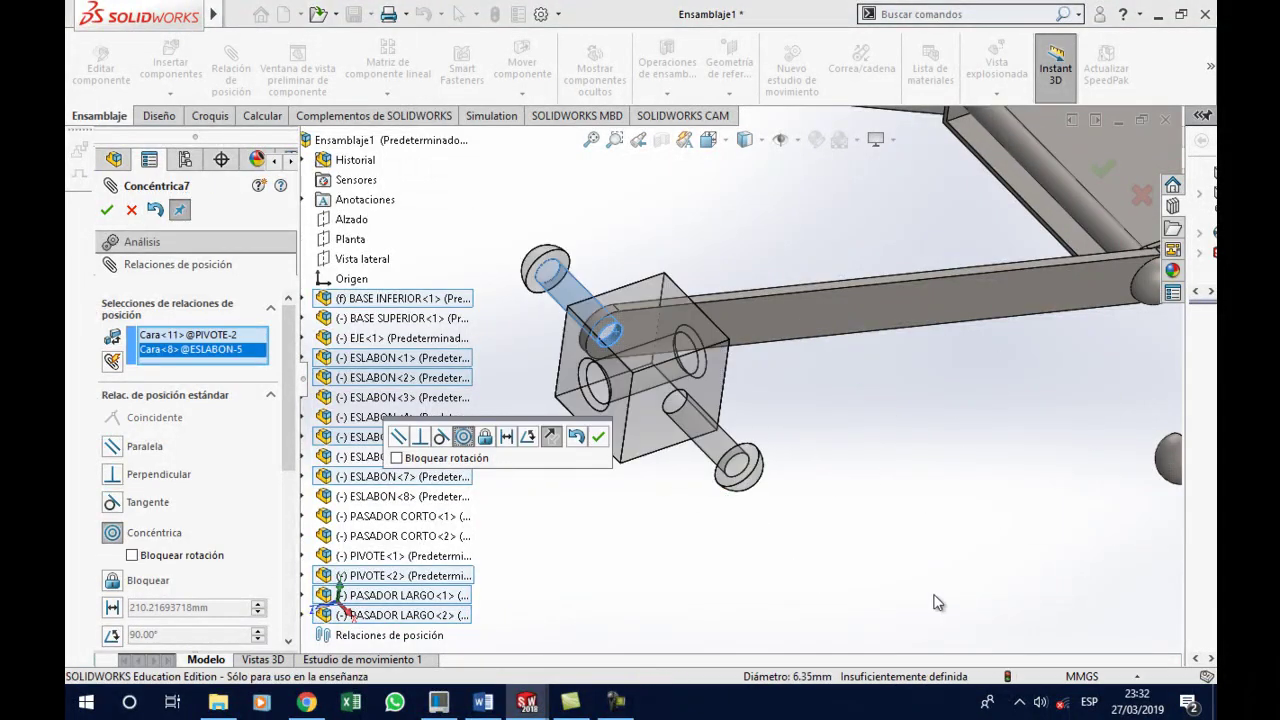
left_click(552, 439)
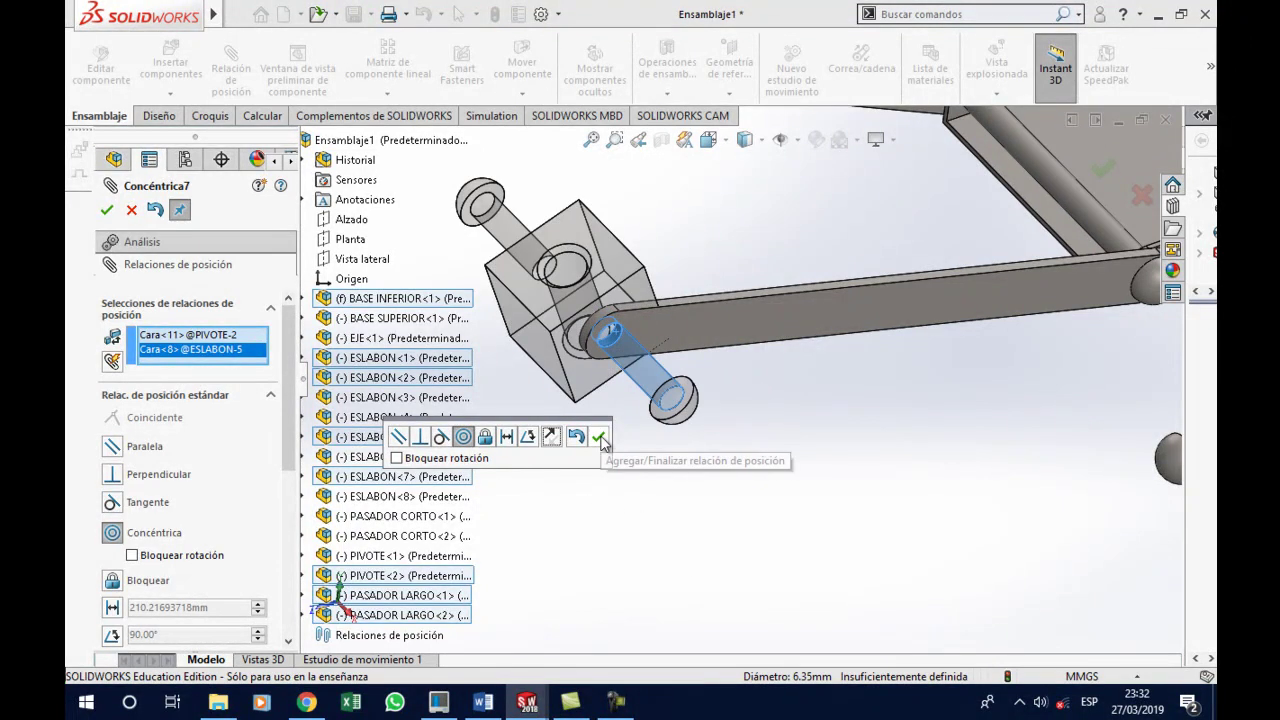
left_click(599, 437)
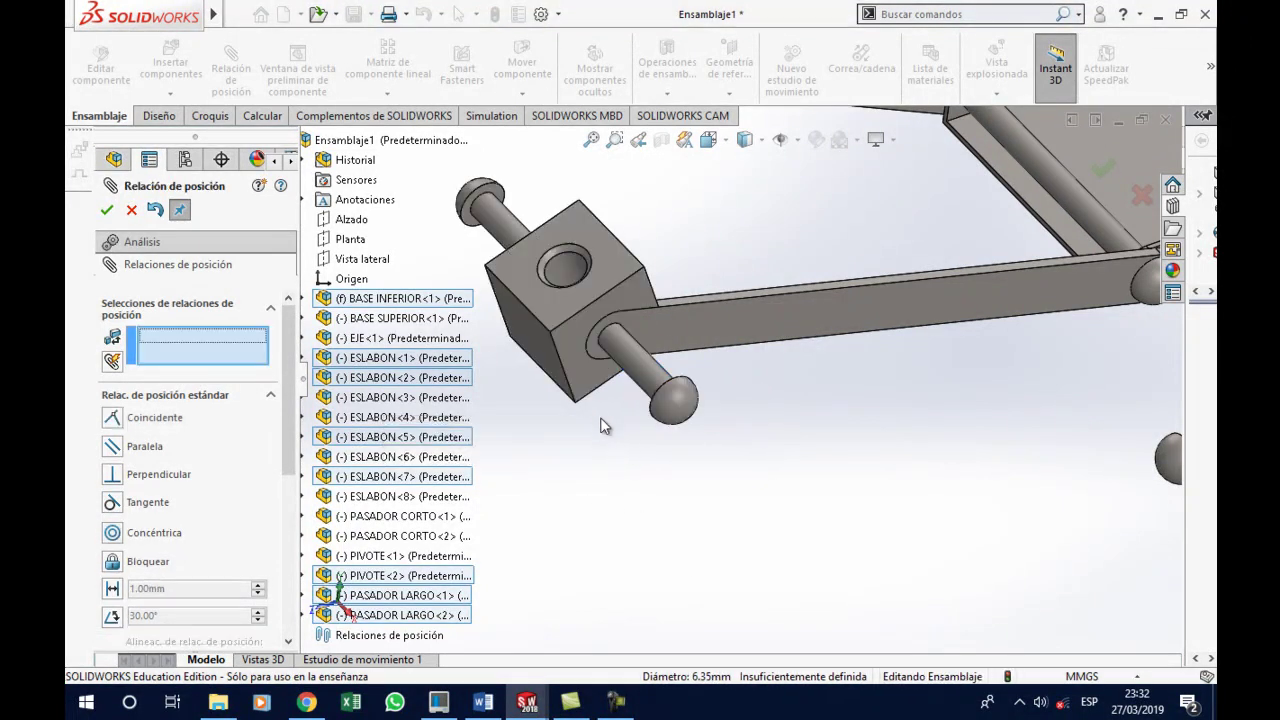
Mate the other PIVOTE<2> pin concentric with the ESLABON<2> hole
scroll(603, 425, "up", 3)
scroll(634, 271, "down", 2)
scroll(656, 330, "down", 2)
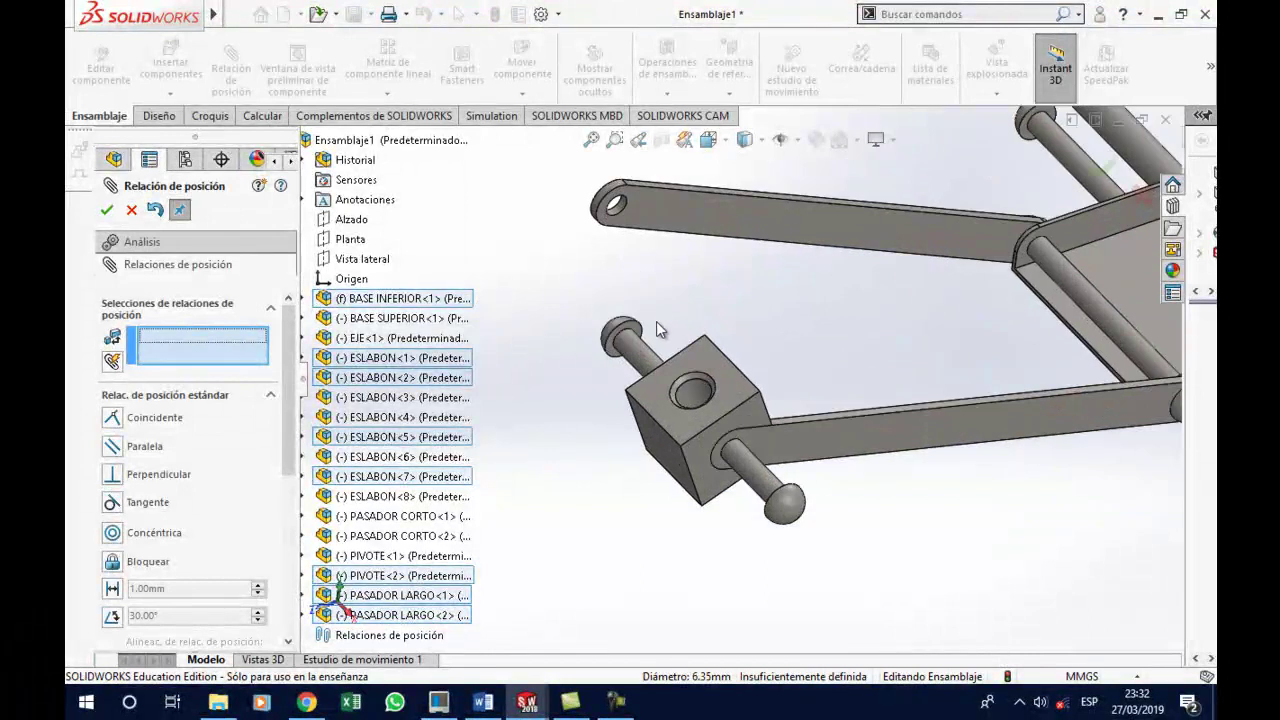
left_click(636, 364)
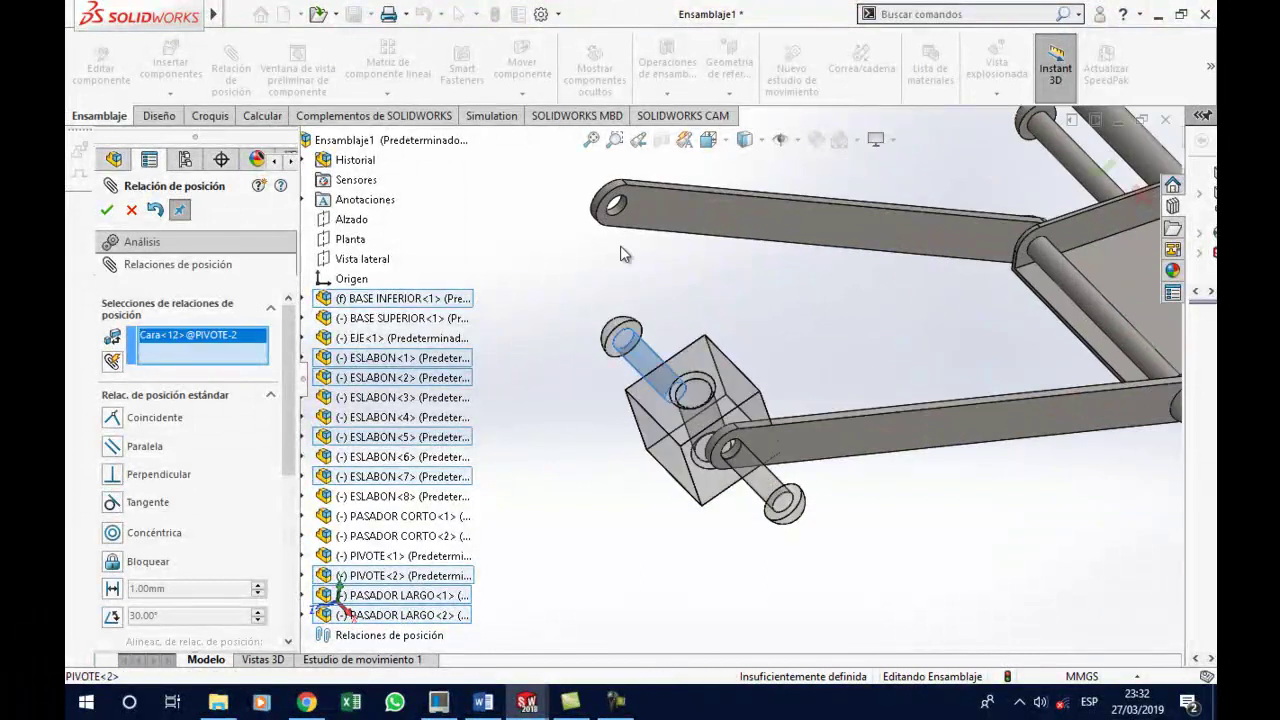
scroll(614, 205, "down", 1)
scroll(630, 222, "down", 1)
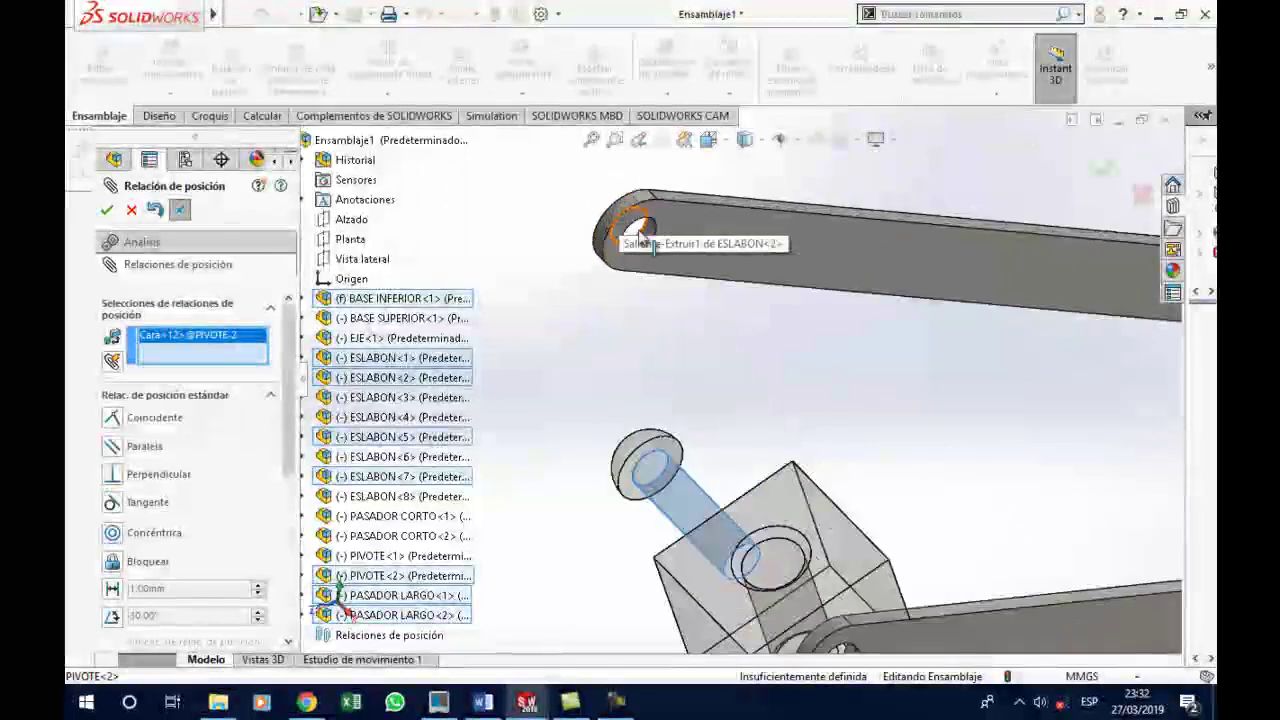
left_click(647, 234)
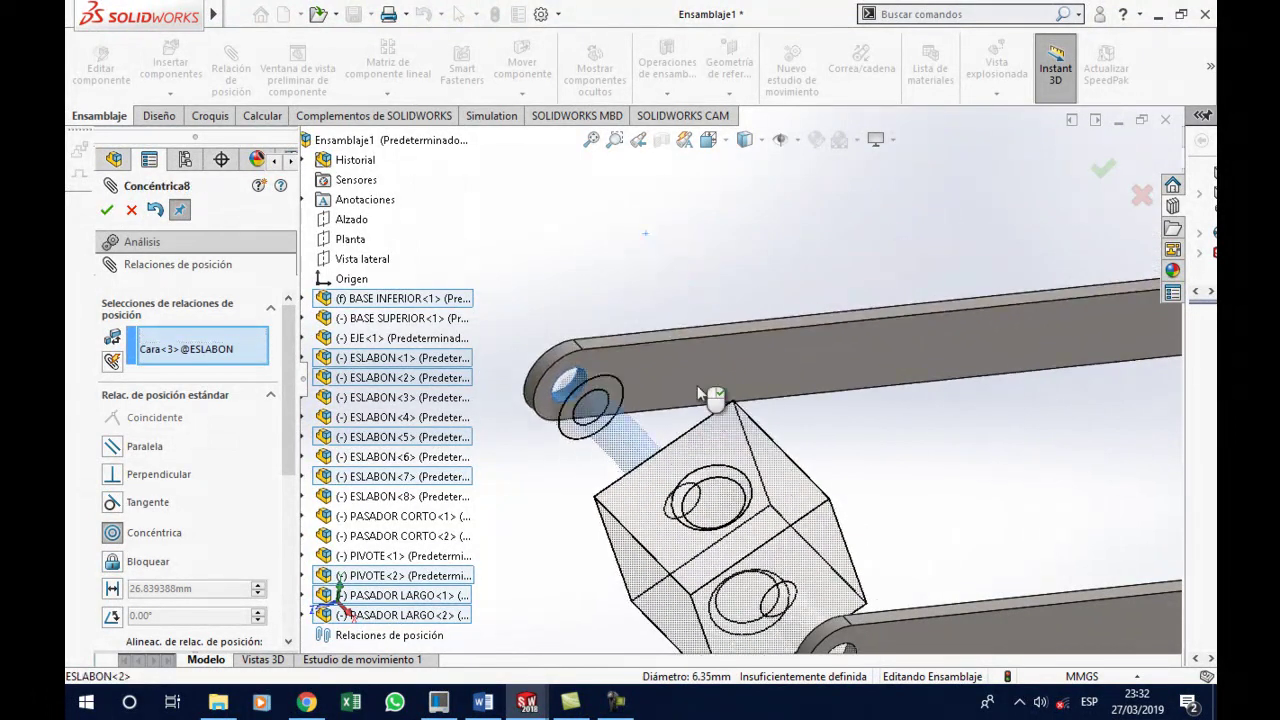
left_click(926, 432)
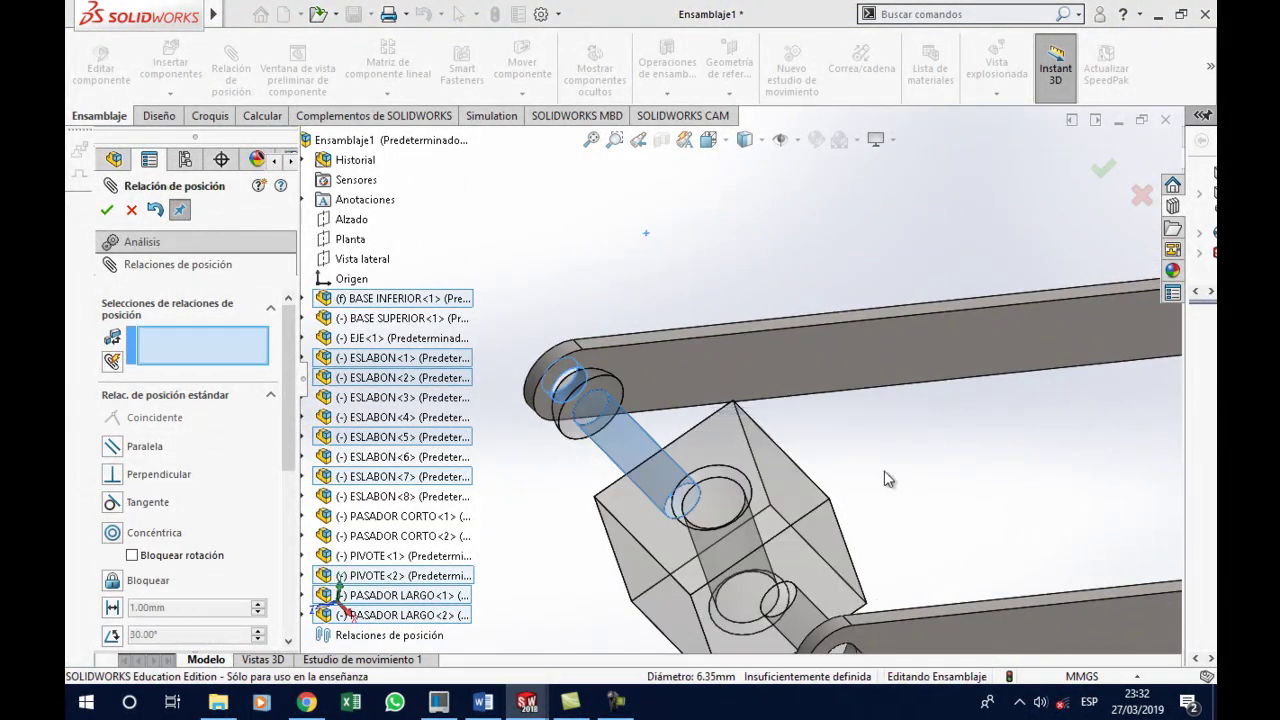
Make the pin end face coincident with ESLABON<5> (Coincidente7)
scroll(886, 457, "up", 5)
scroll(800, 537, "down", 2)
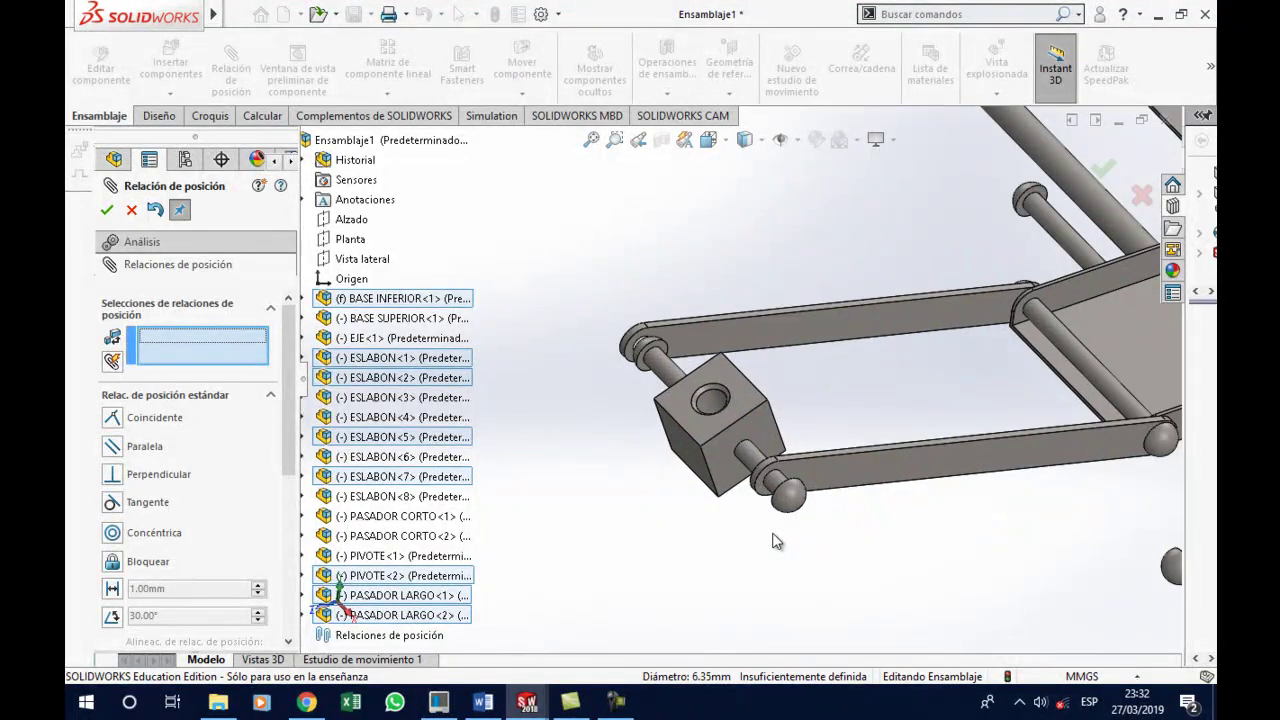
middle_click_drag(772, 541, 855, 568)
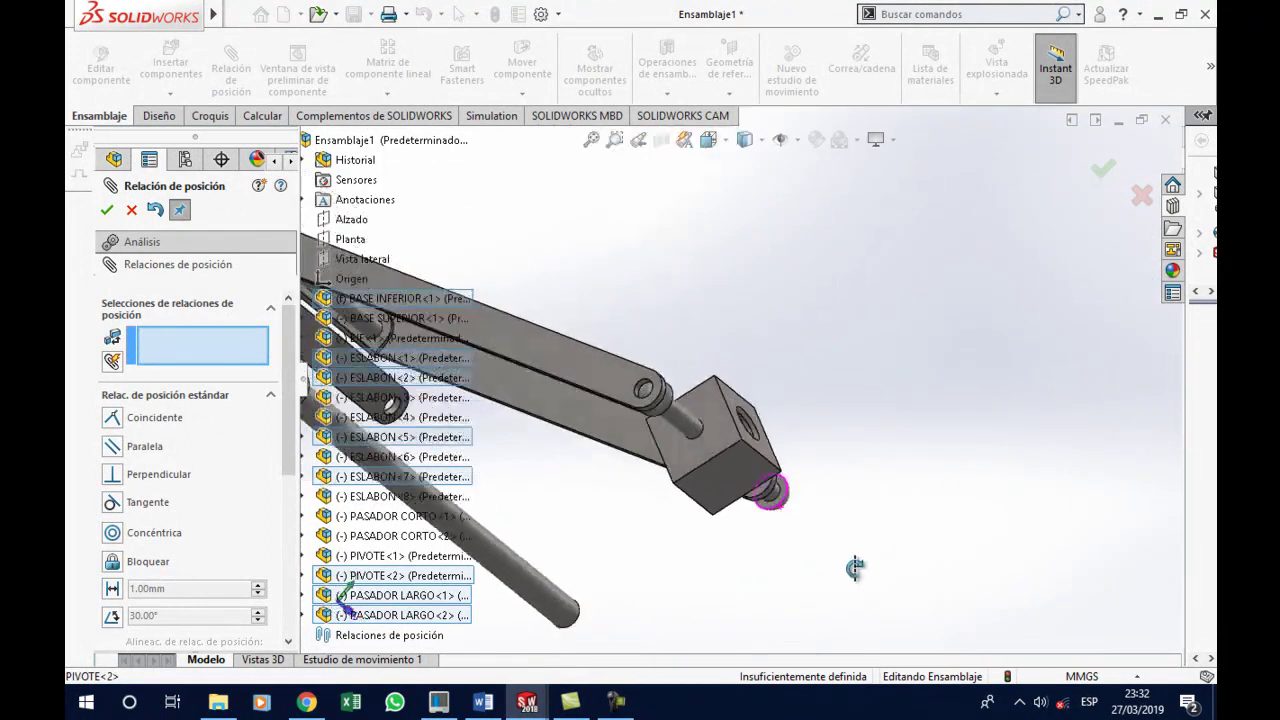
scroll(841, 553, "down", 2)
scroll(841, 553, "down", 1)
left_click(762, 427)
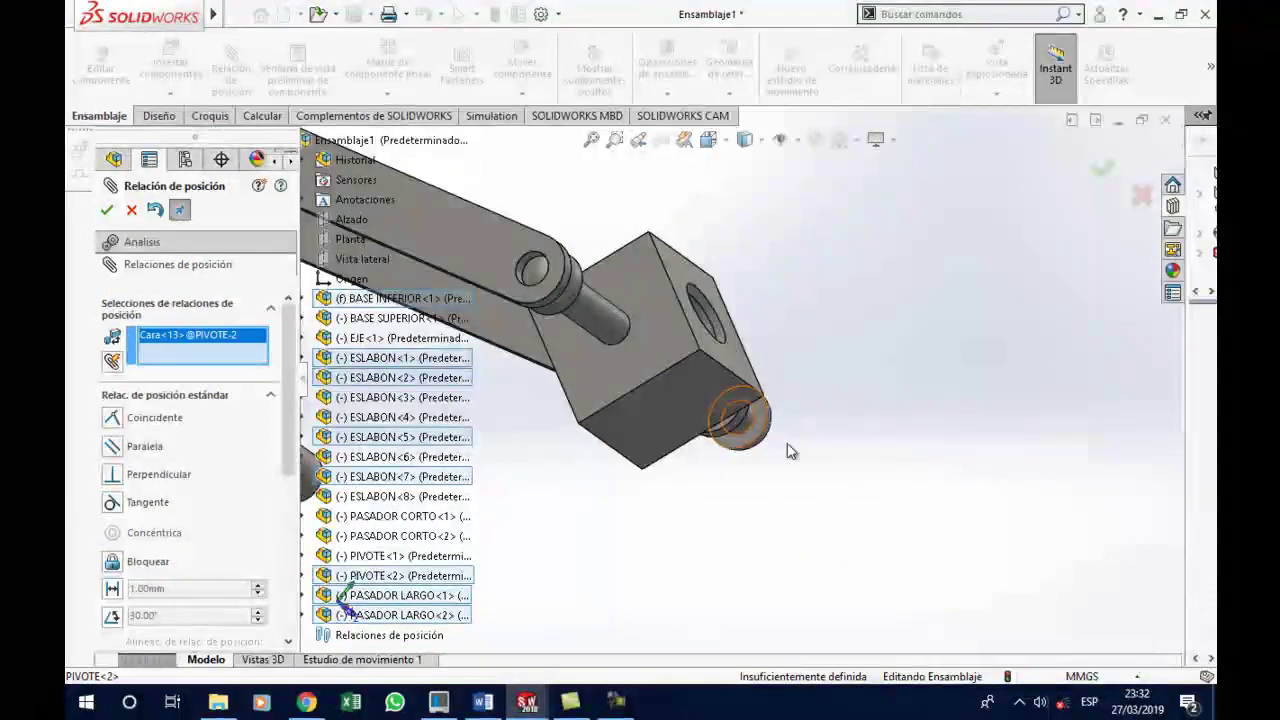
middle_click_drag(857, 491, 886, 402)
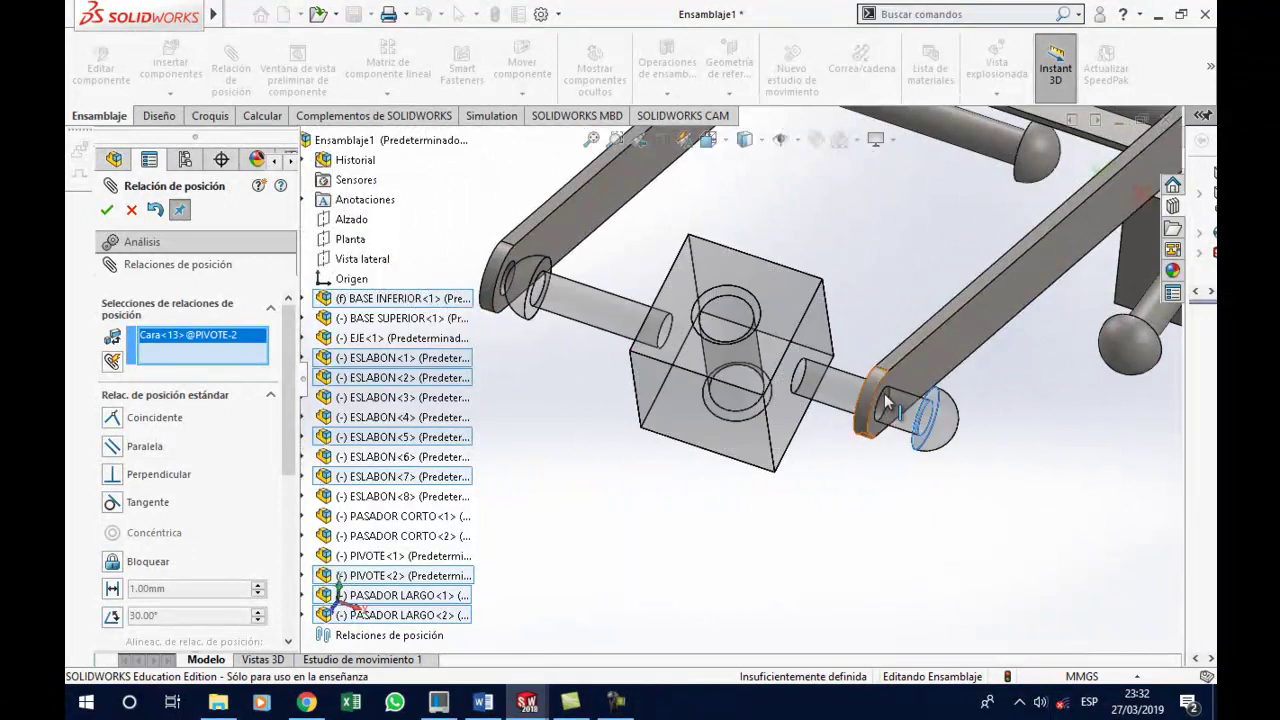
left_click(925, 360)
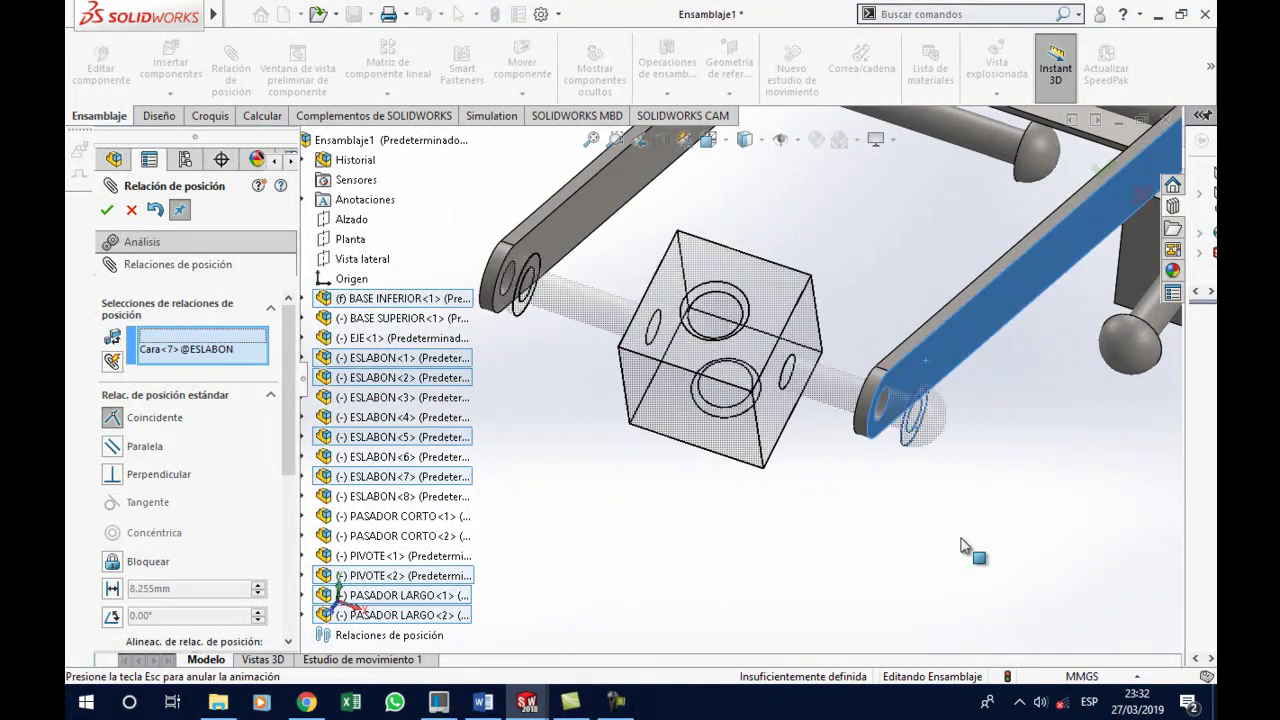
right_click(1003, 641)
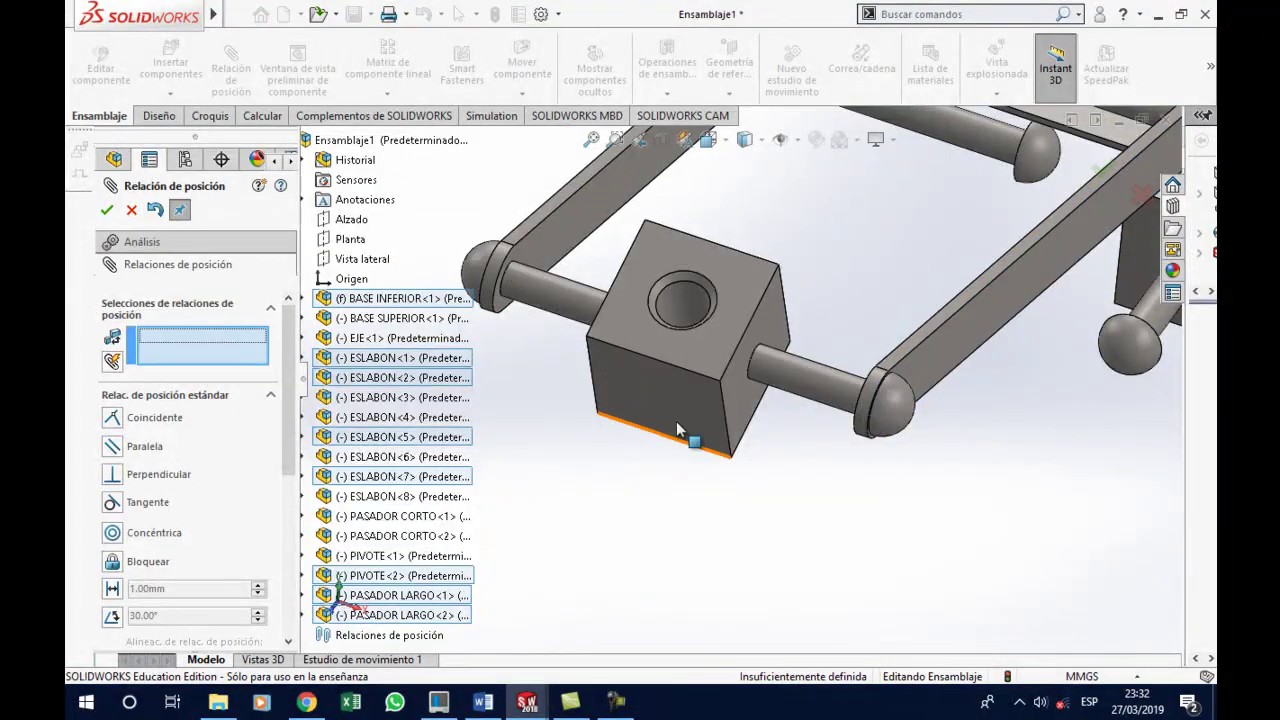
scroll(700, 450, "up", 3)
scroll(780, 515, "up", 3)
scroll(790, 490, "up", 3)
Mate the first pivot's pin face concentric with the long link's end hole
scroll(820, 400, "up", 2)
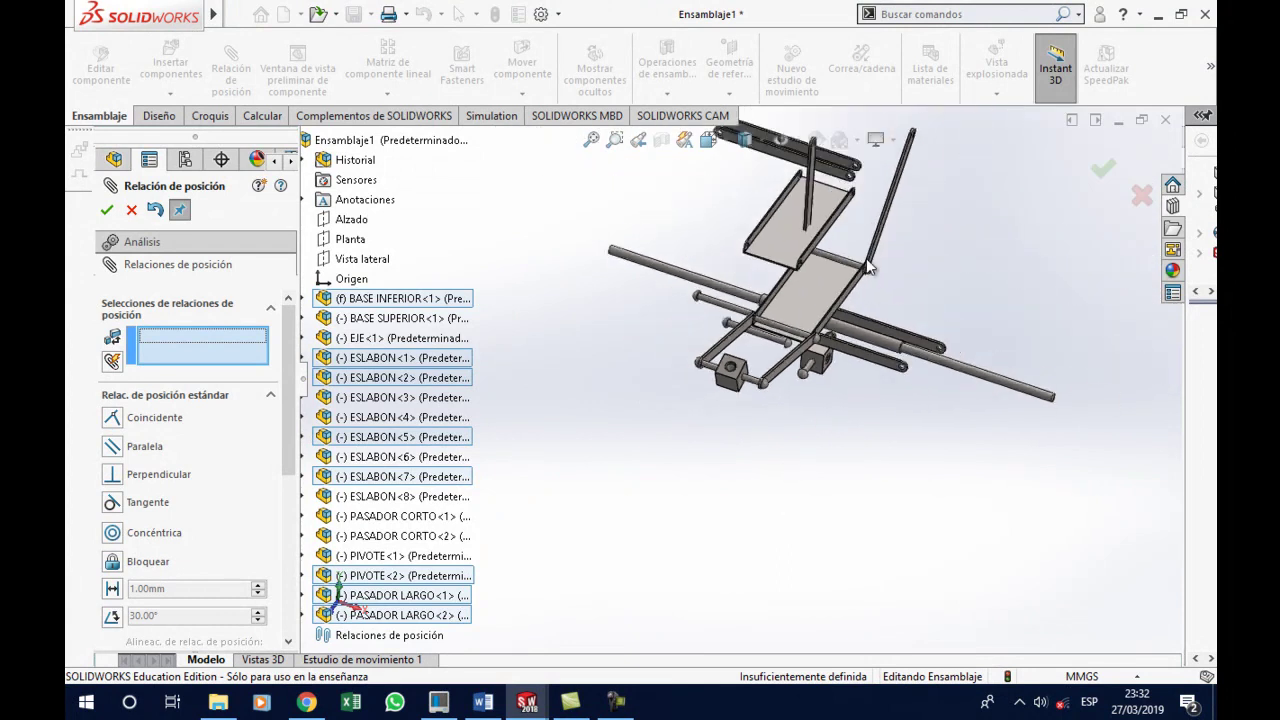
scroll(855, 276, "up", 2)
scroll(840, 290, "down", 3)
scroll(813, 311, "down", 3)
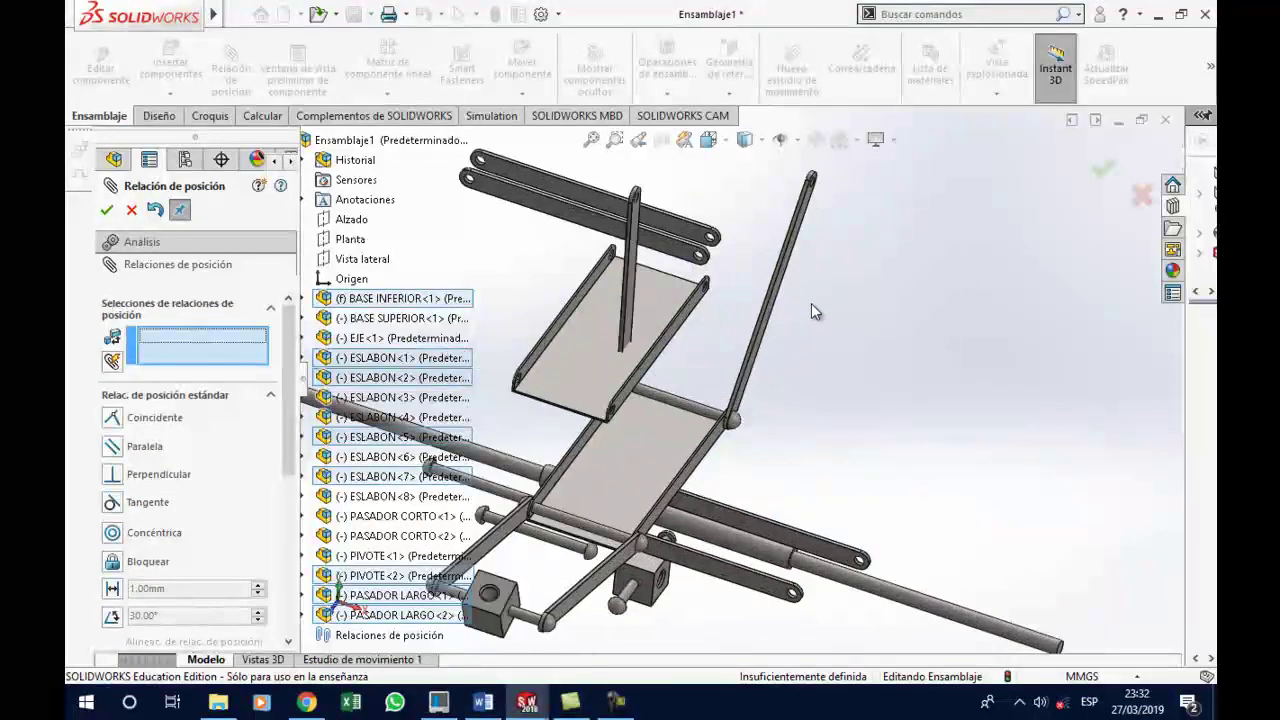
left_click(628, 600)
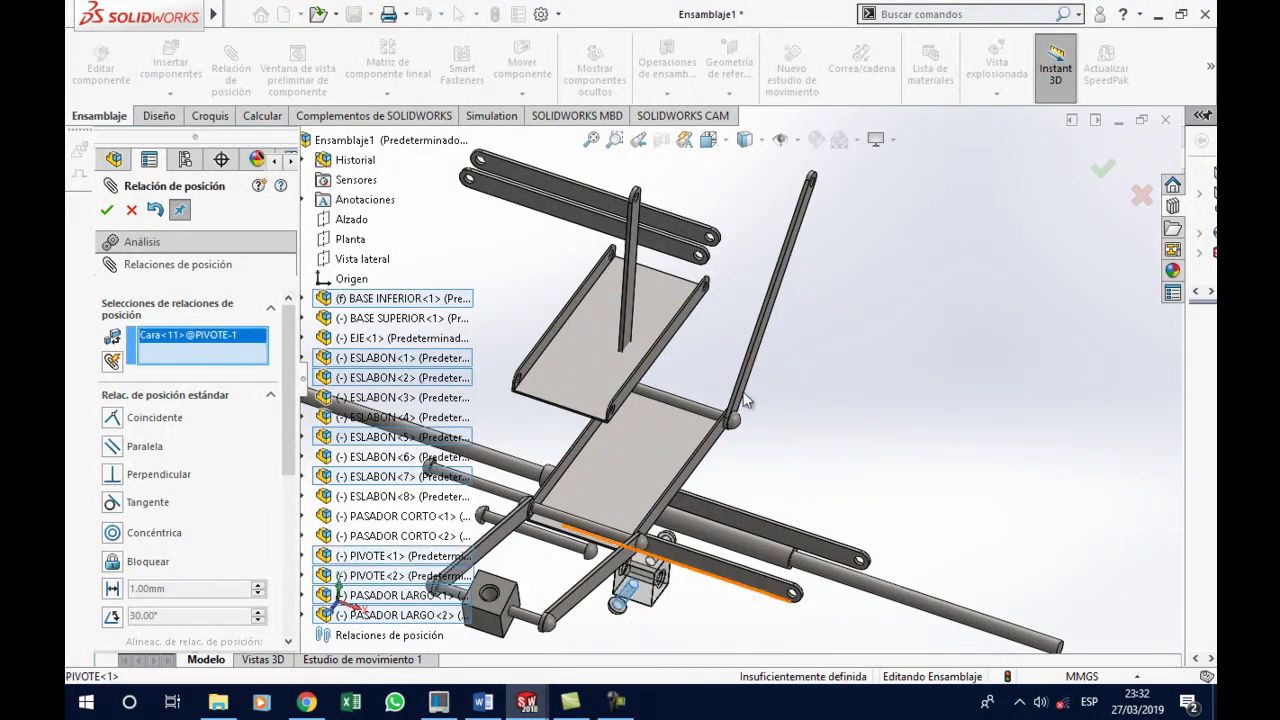
scroll(784, 212, "down", 3)
scroll(815, 214, "down", 3)
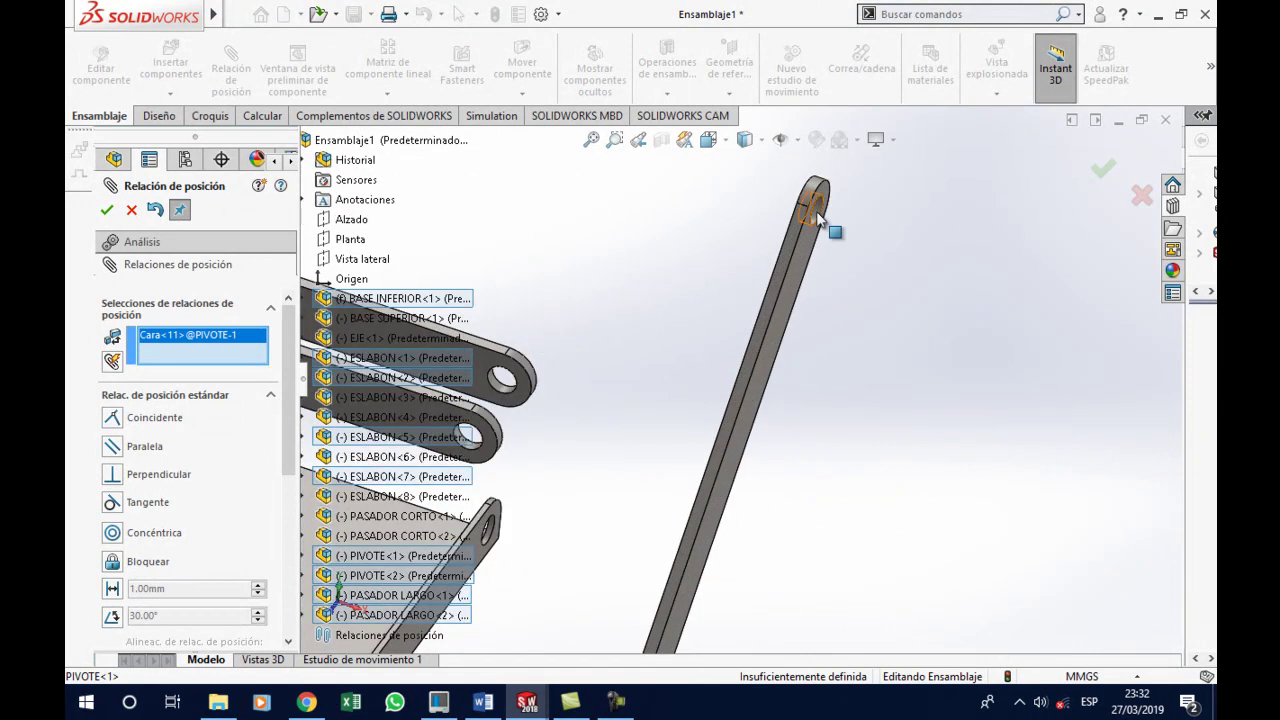
left_click(817, 216)
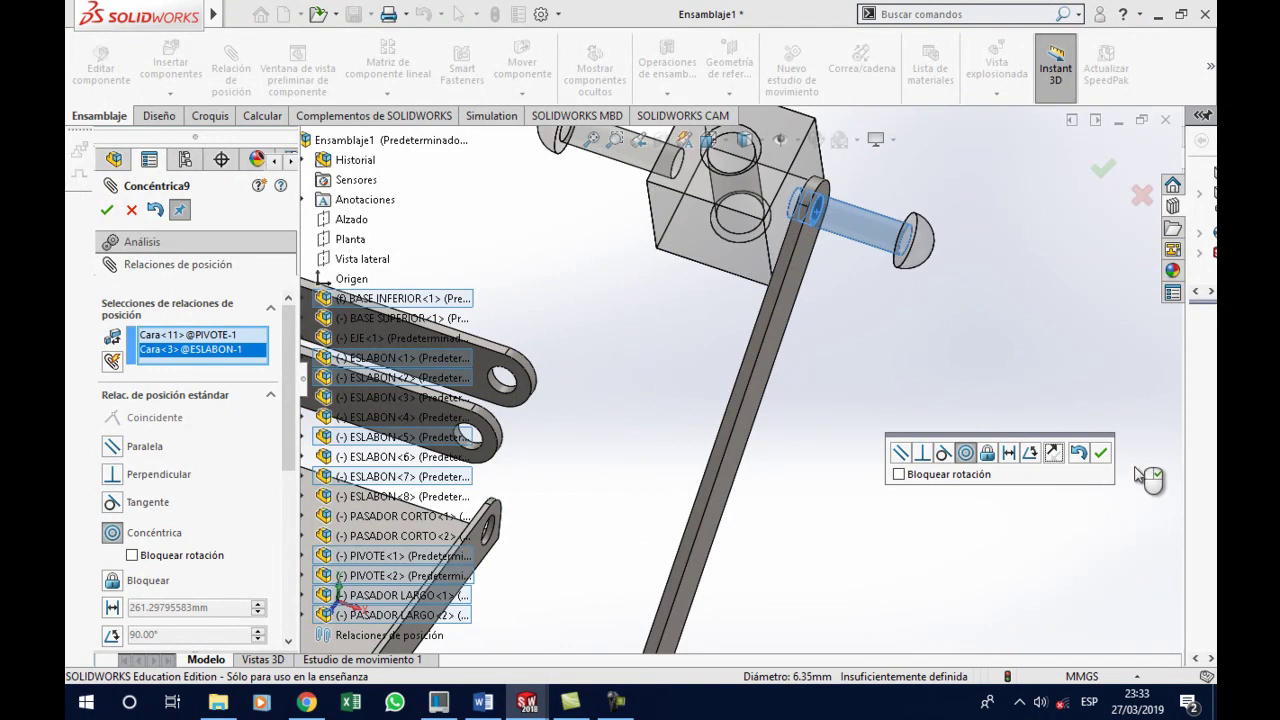
left_click(1100, 455)
Make the first pivot's other pin face concentric with the upper base hole
scroll(877, 447, "up", 2)
scroll(676, 422, "up", 2)
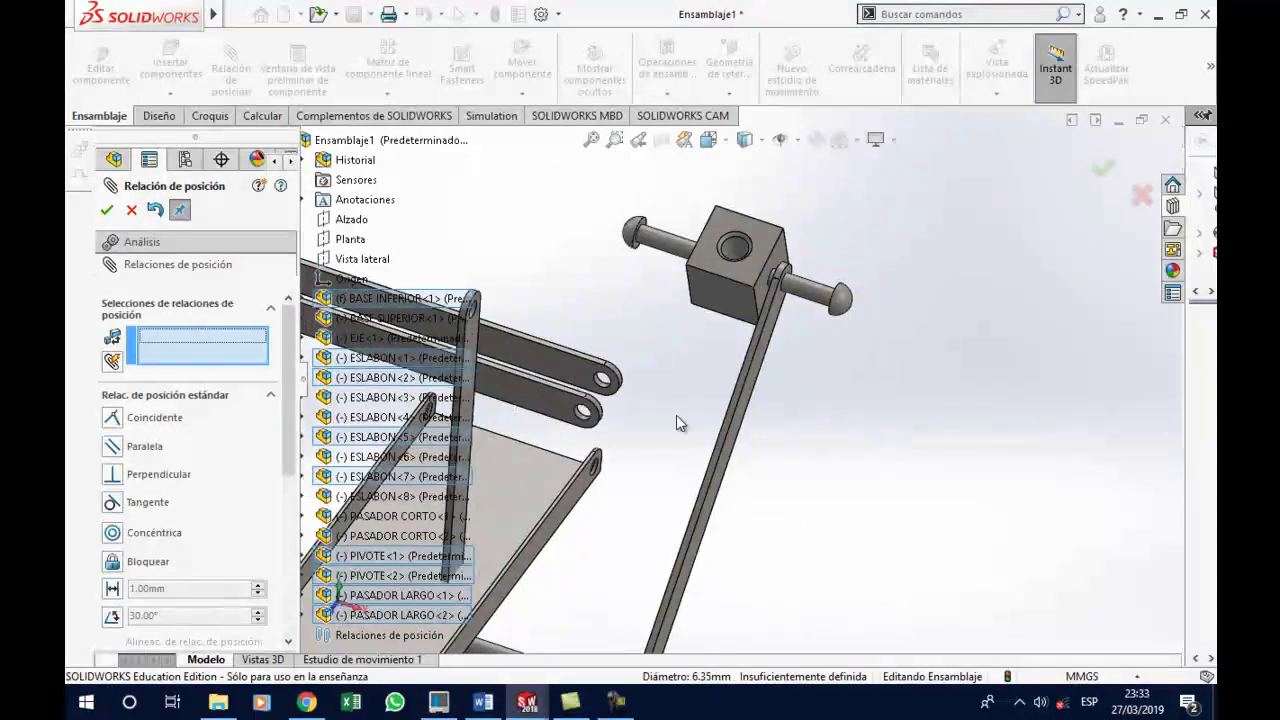
left_click(663, 243)
scroll(650, 435, "down", 2)
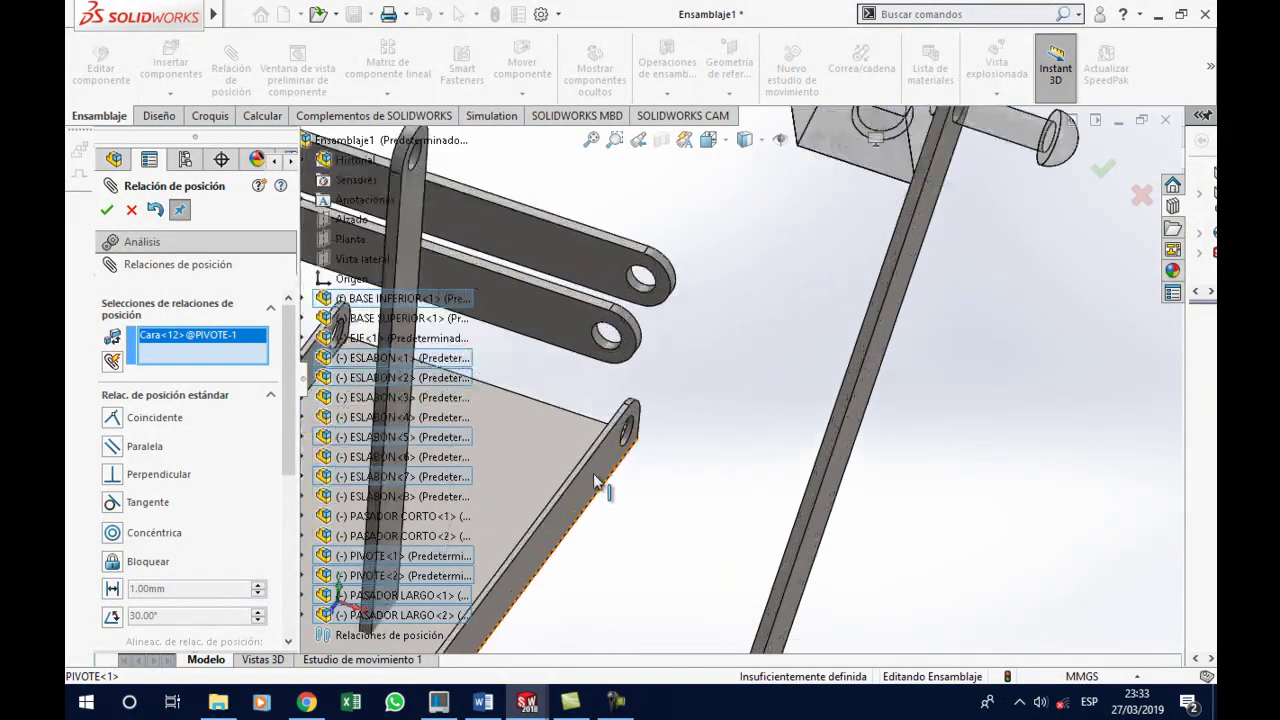
scroll(650, 435, "down", 2)
left_click(657, 405)
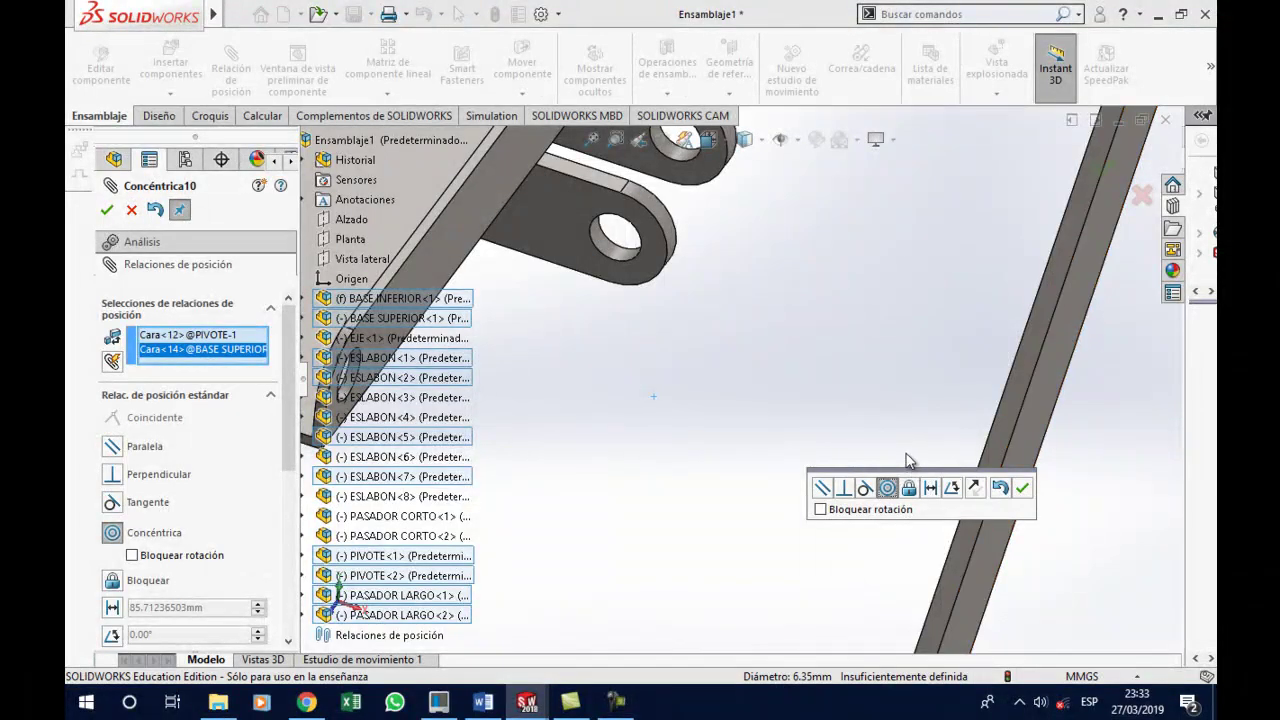
scroll(907, 460, "up", 1)
scroll(909, 455, "up", 1)
scroll(912, 465, "up", 1)
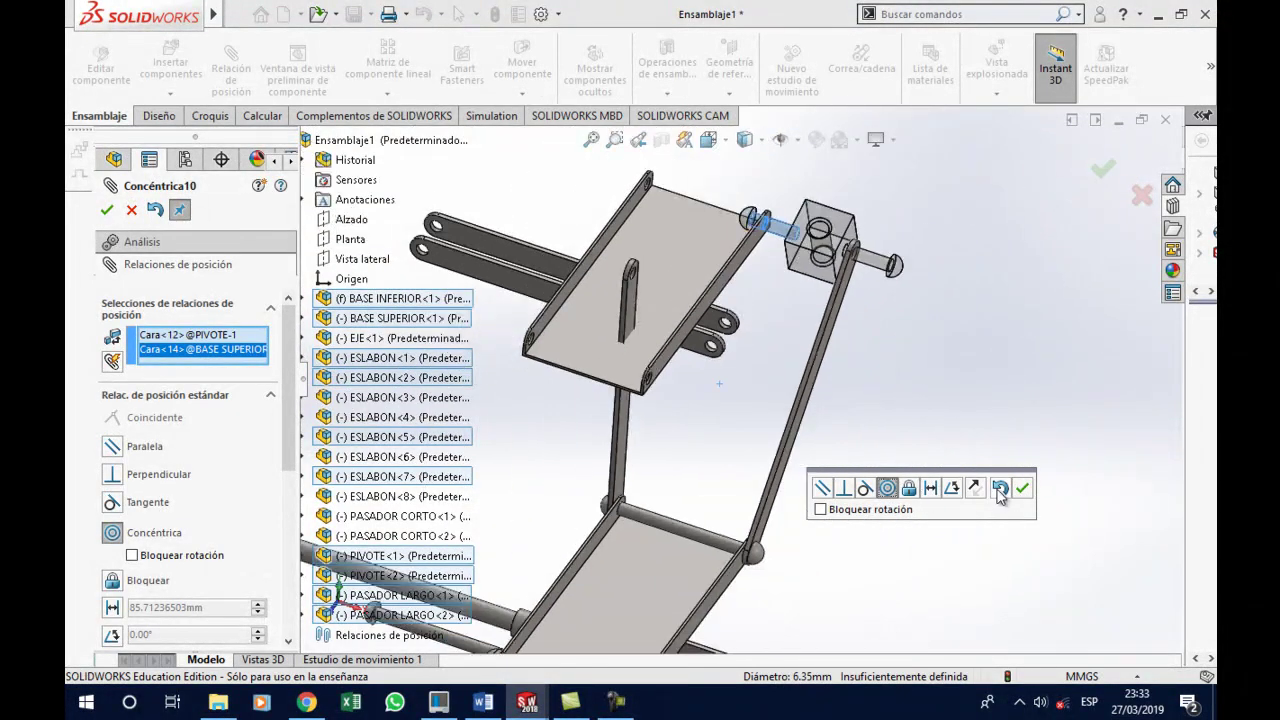
scroll(917, 409, "down", 3)
scroll(917, 409, "down", 2)
key("Return")
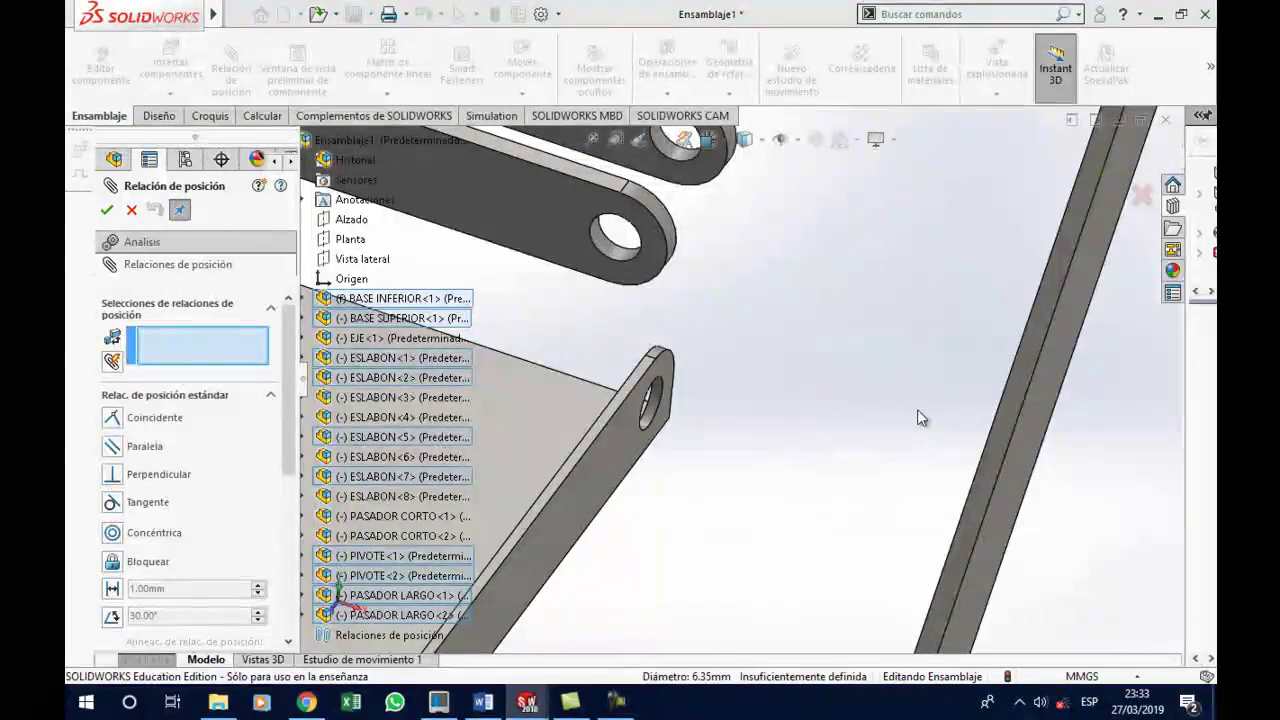
Mate the PIVOTE pin face concentric with the ESLABON<7> hole
scroll(881, 401, "up", 2)
scroll(789, 389, "up", 2)
scroll(790, 385, "up", 1)
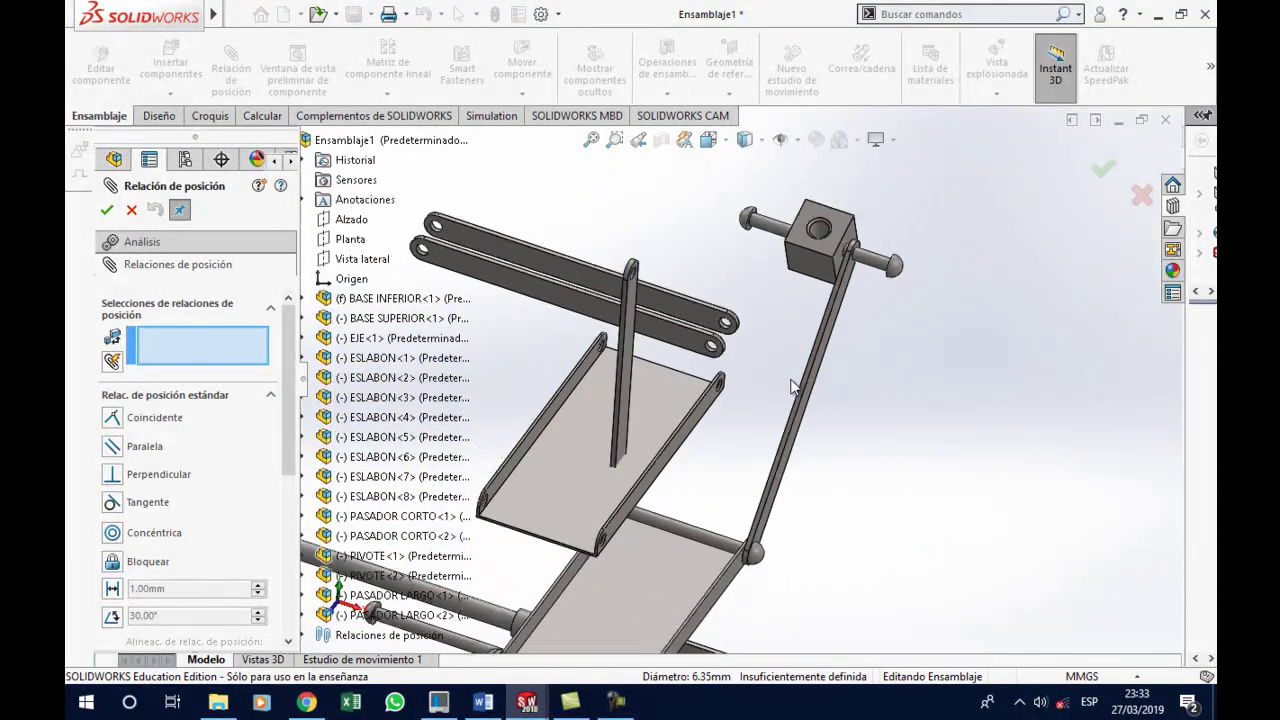
left_click(634, 306)
scroll(640, 308, "down", 1)
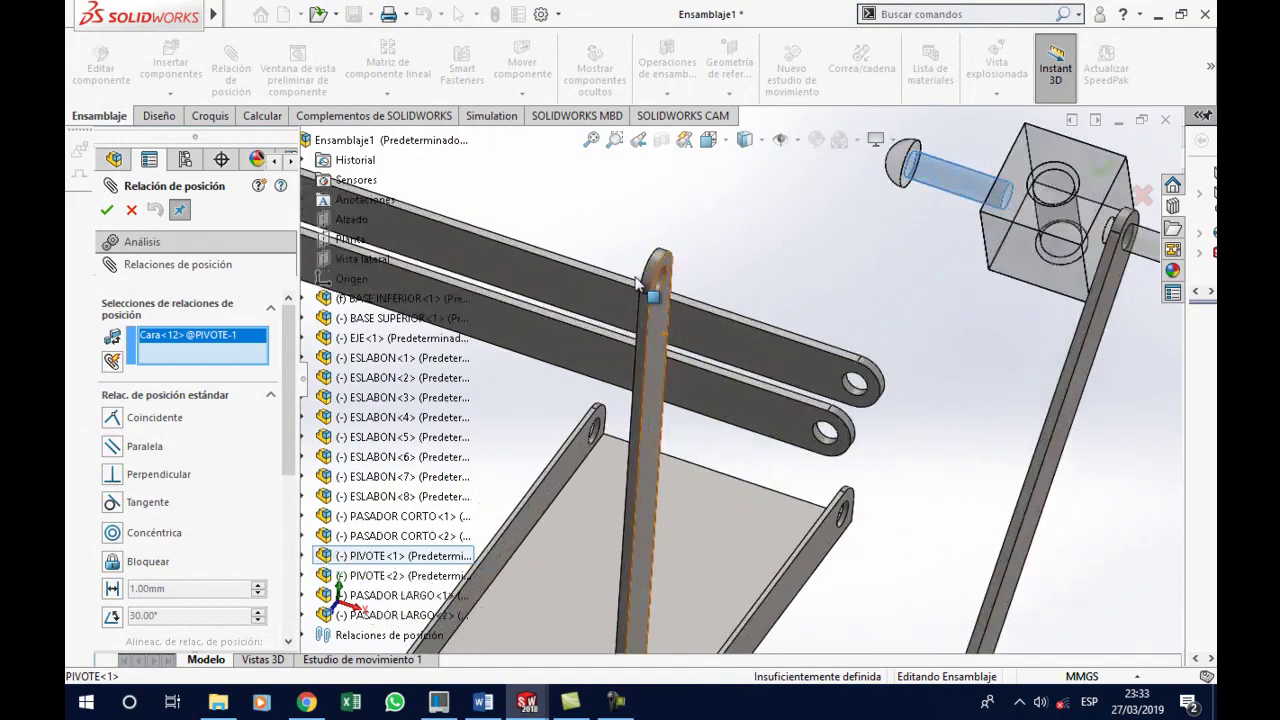
scroll(690, 305, "down", 2)
scroll(700, 305, "down", 1)
left_click(1058, 520)
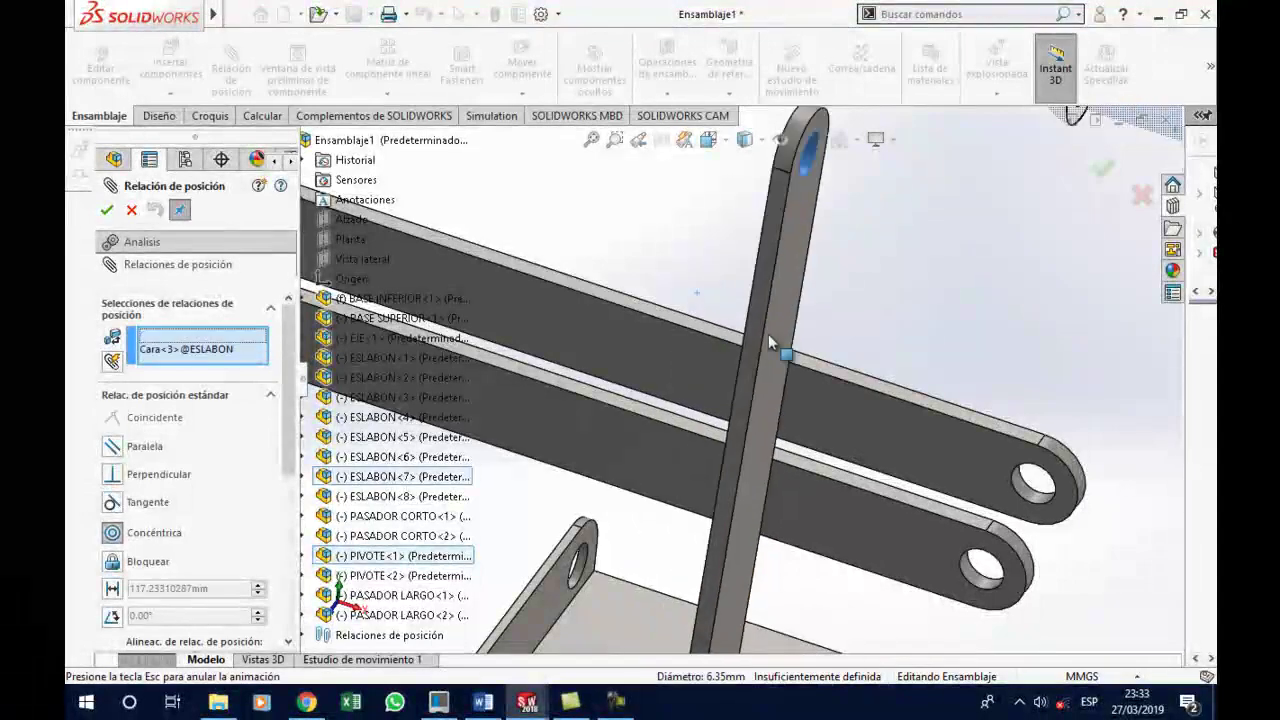
left_click(1159, 418)
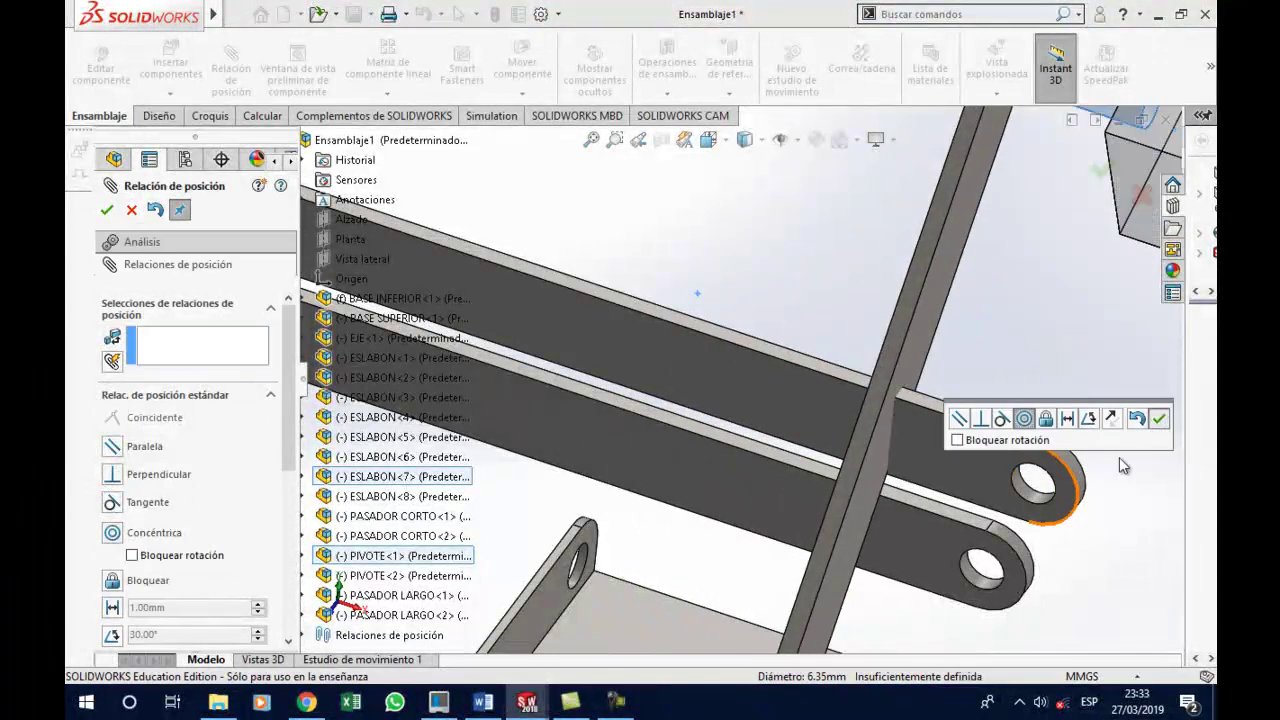
Make the PIVOTE pin end coincident with the ESLABON<1> link face
scroll(1025, 472, "up", 3)
scroll(800, 400, "up", 2)
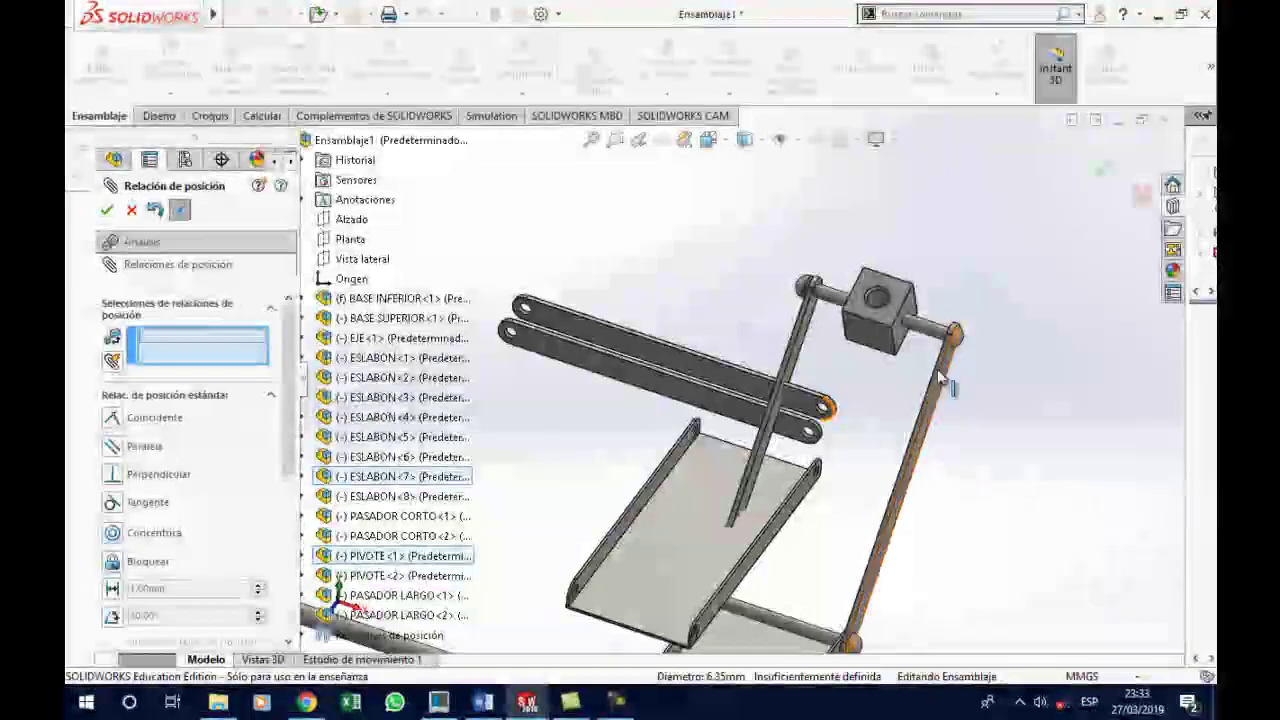
scroll(922, 375, "down", 2)
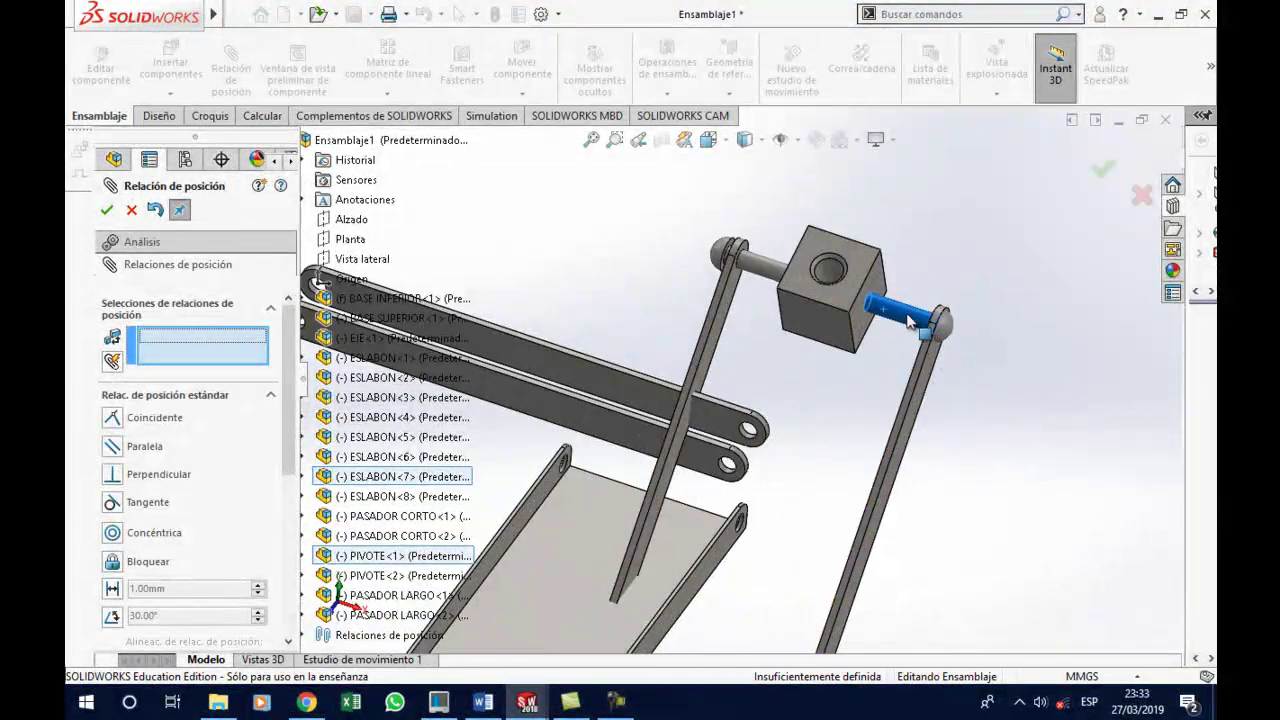
left_click_drag(910, 320, 962, 408)
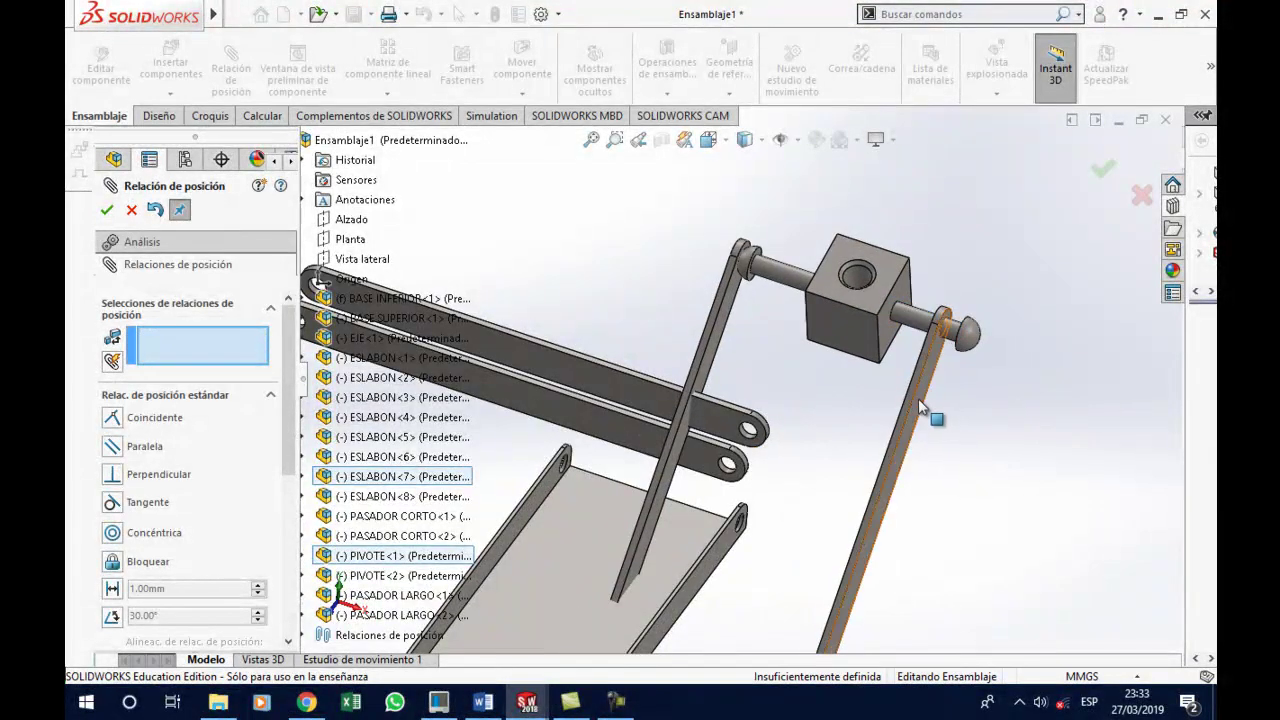
left_click(918, 398)
middle_click_drag(918, 398, 1019, 428)
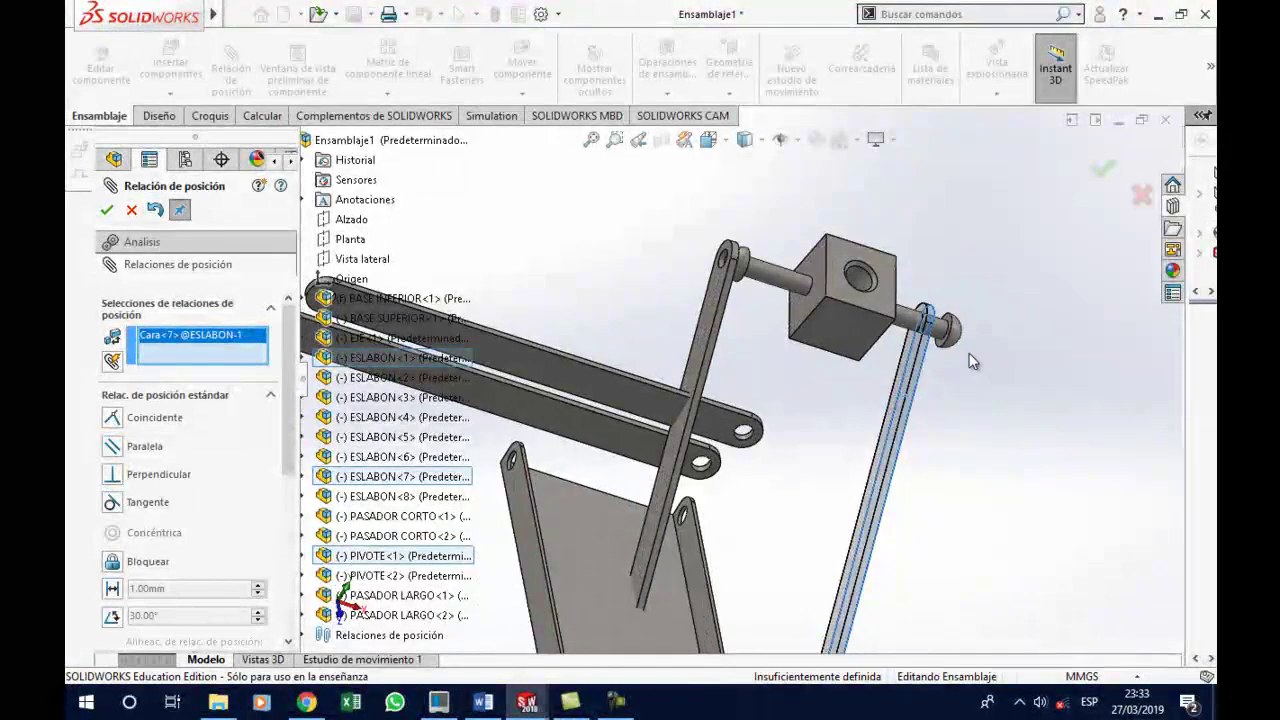
scroll(968, 352, "down", 2)
scroll(968, 352, "down", 2)
scroll(929, 338, "down", 2)
scroll(900, 322, "down", 2)
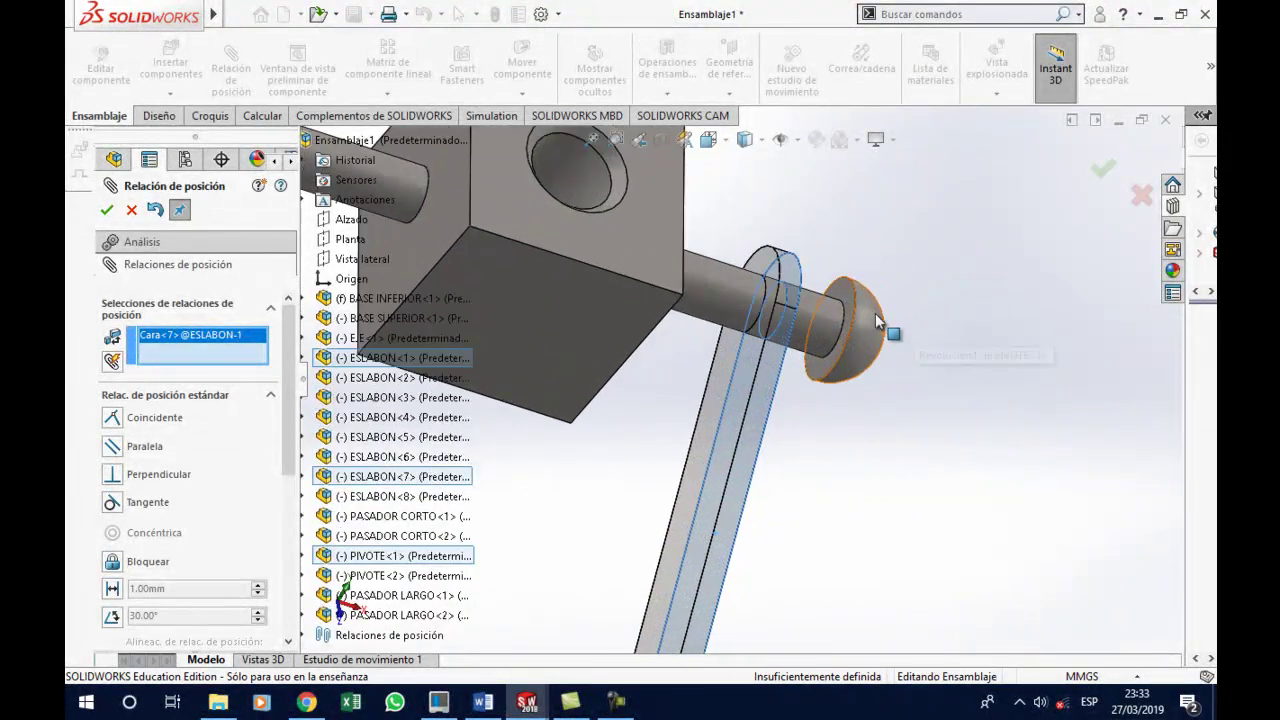
left_click(849, 307)
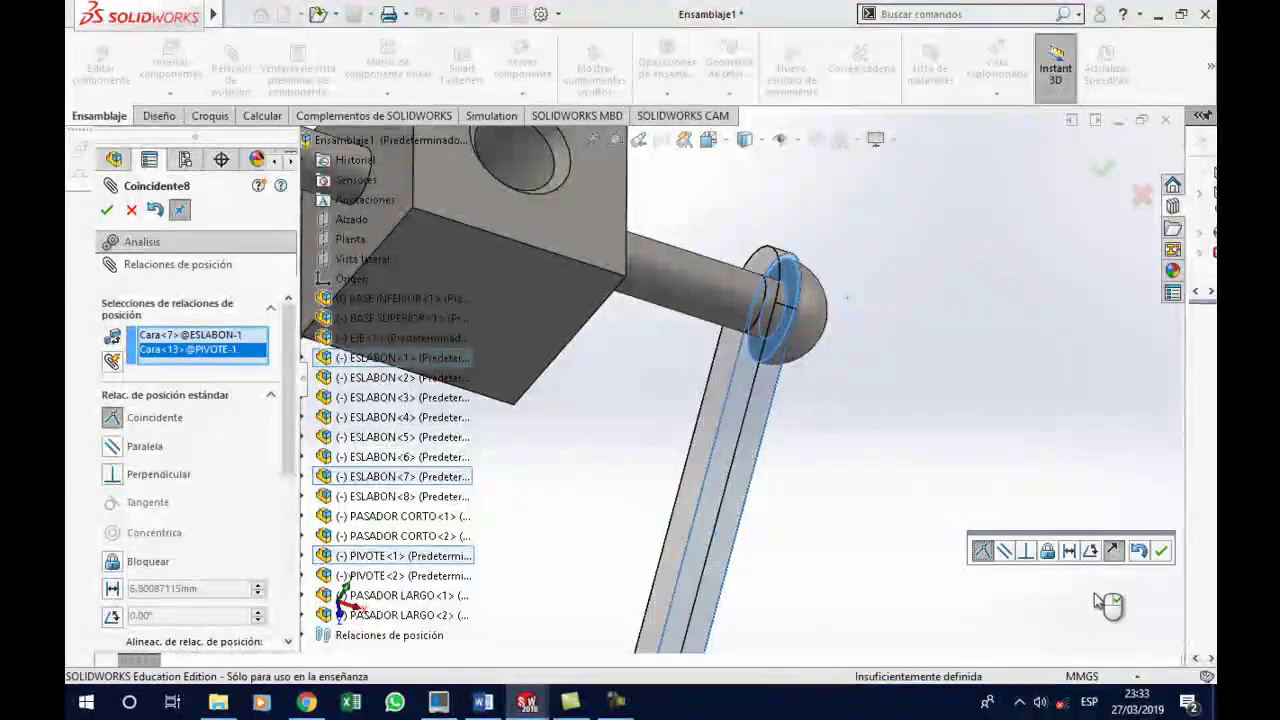
left_click(1162, 553)
Drag the BASE SUPERIOR plate away from the mechanism and finish mating
scroll(846, 481, "up", 2)
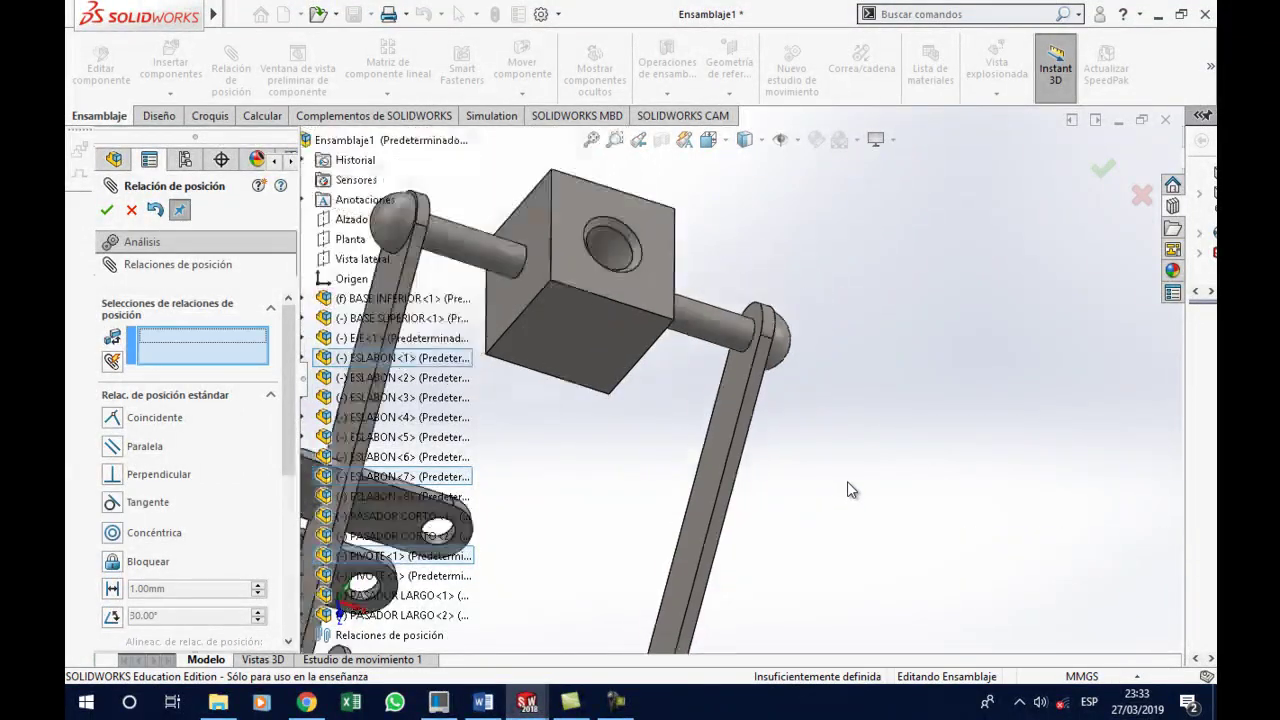
scroll(846, 481, "up", 2)
mouse_move(845, 477)
middle_mouse_down()
mouse_move(814, 466)
mouse_move(736, 492)
middle_mouse_up()
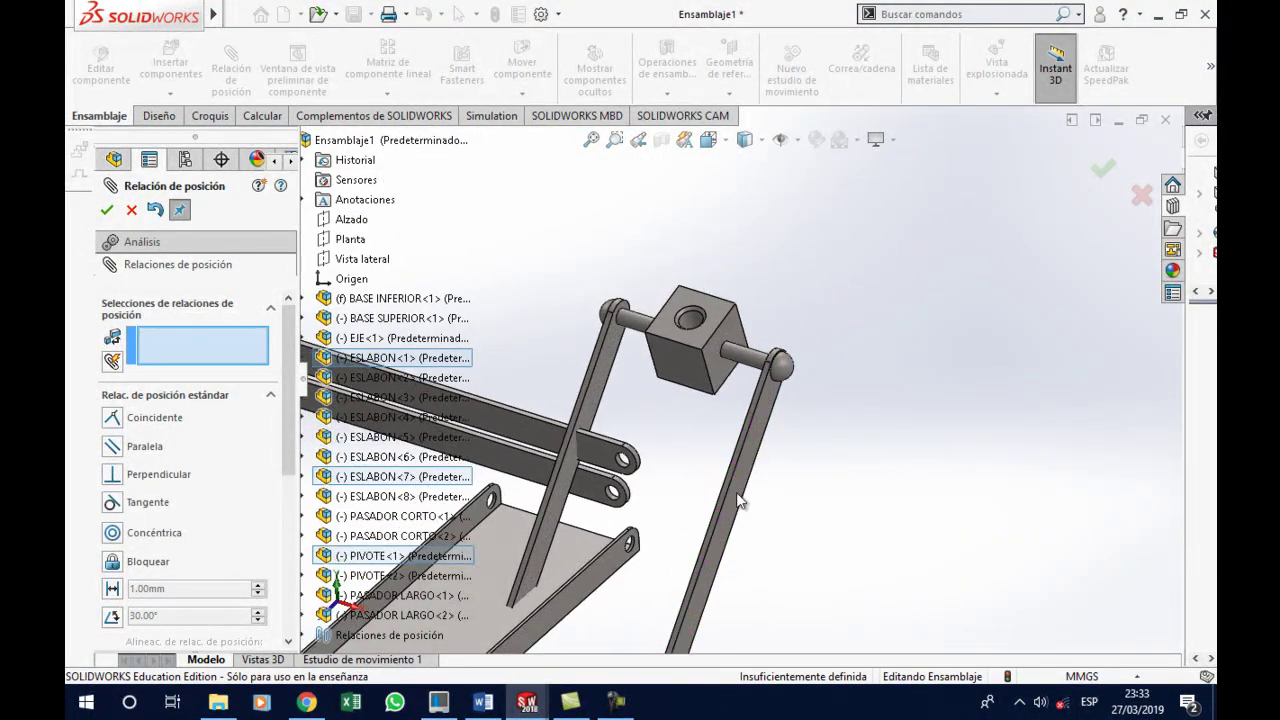
scroll(735, 493, "up", 2)
scroll(735, 493, "up", 2)
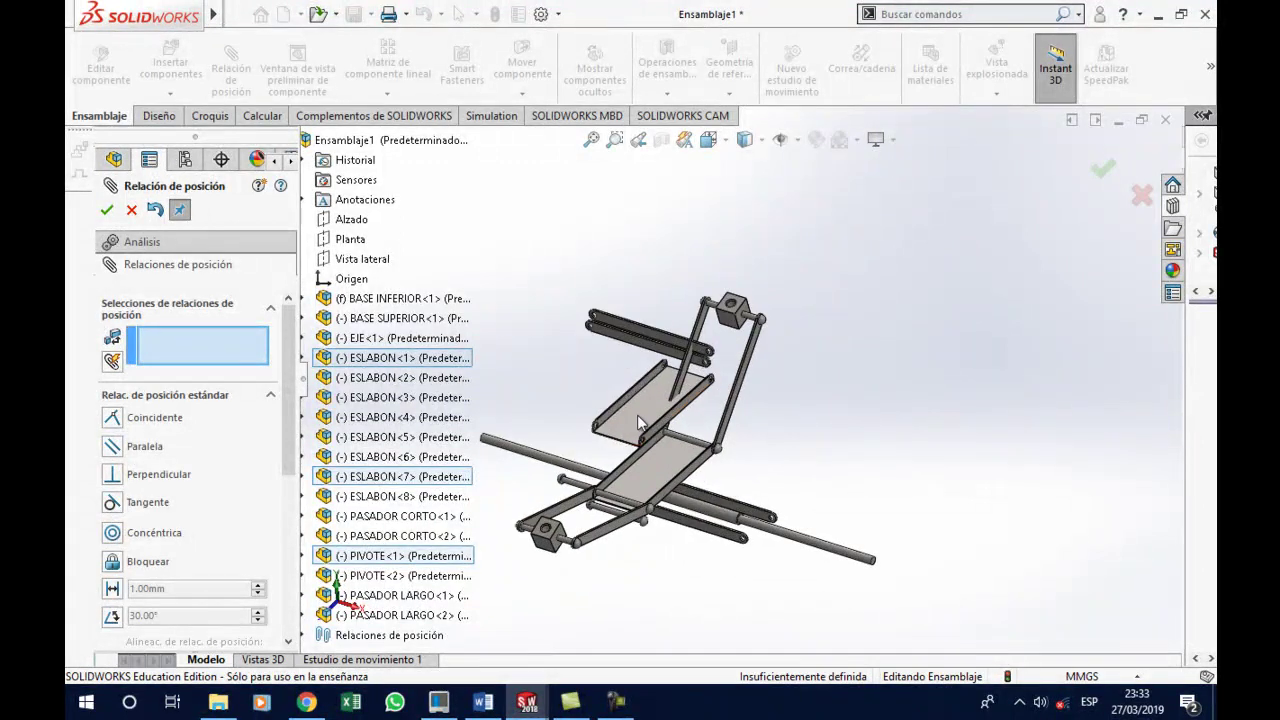
left_click_drag(640, 422, 515, 277)
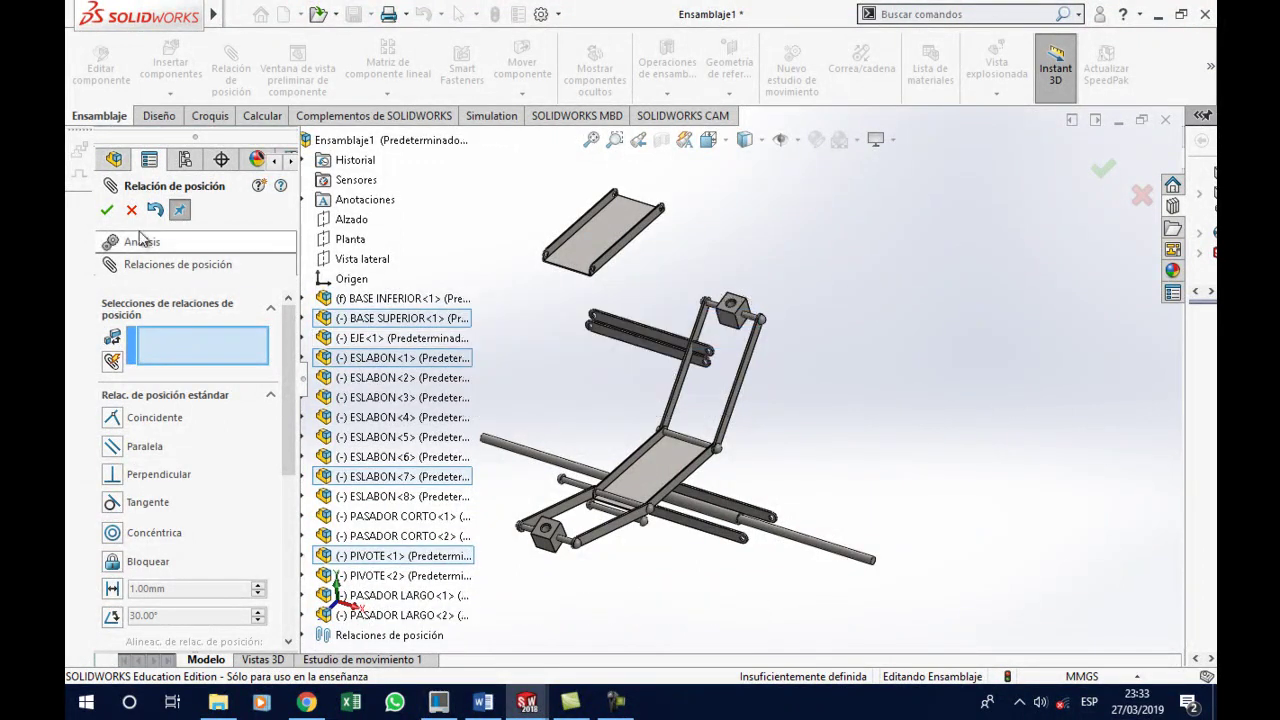
key("Escape")
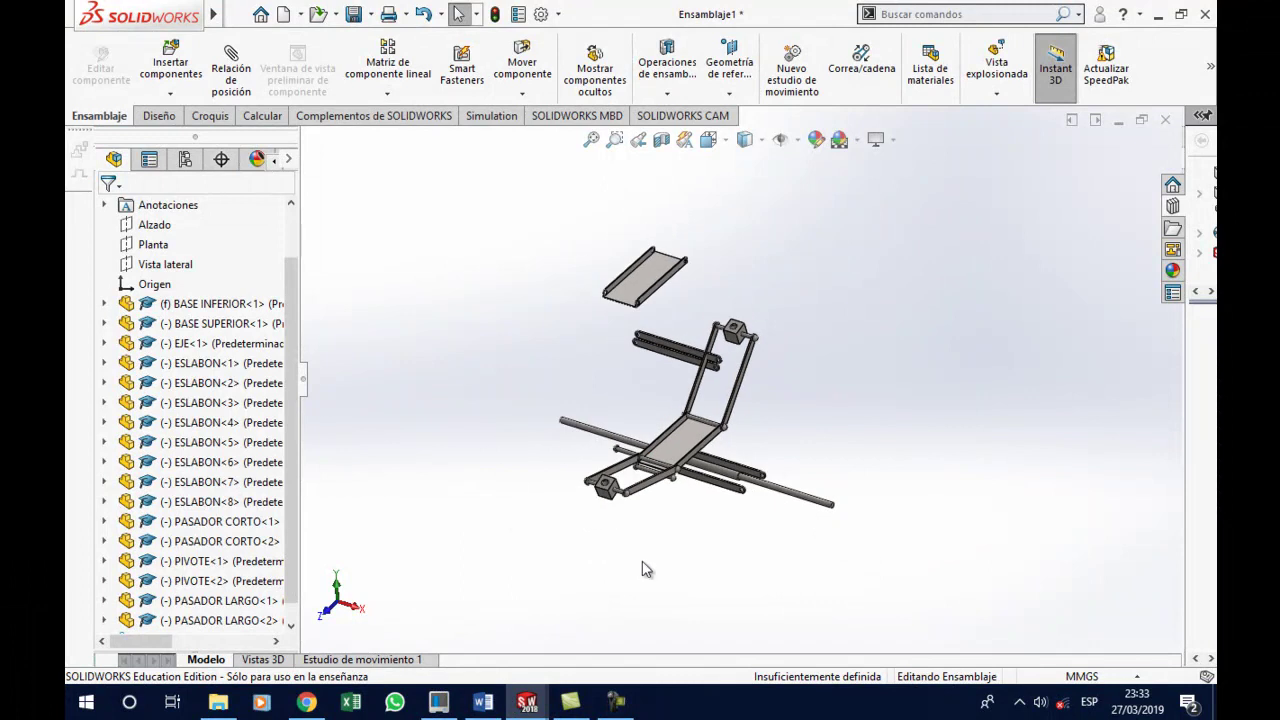
Use Rotate Component to turn BASE SUPERIOR roughly level above the scissor linkage
middle_click_drag(640, 568, 697, 457, "ctrl")
scroll(642, 337, "down", 2)
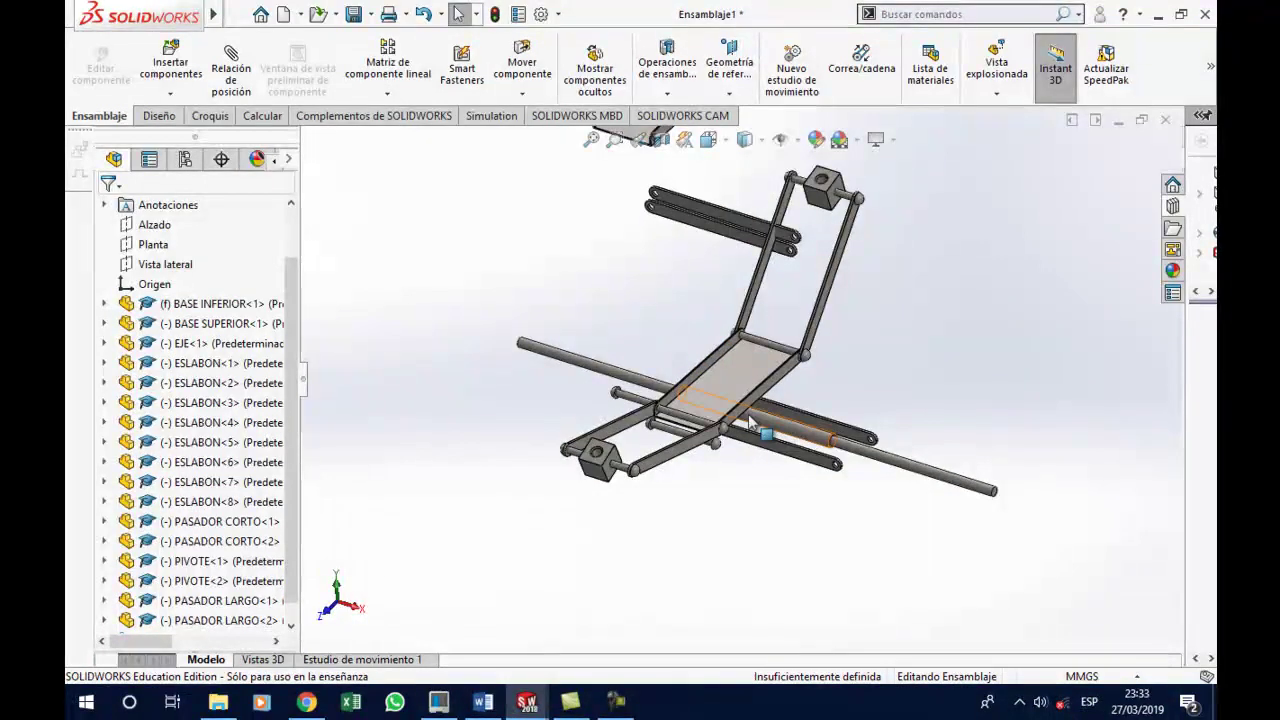
scroll(675, 298, "up", 2)
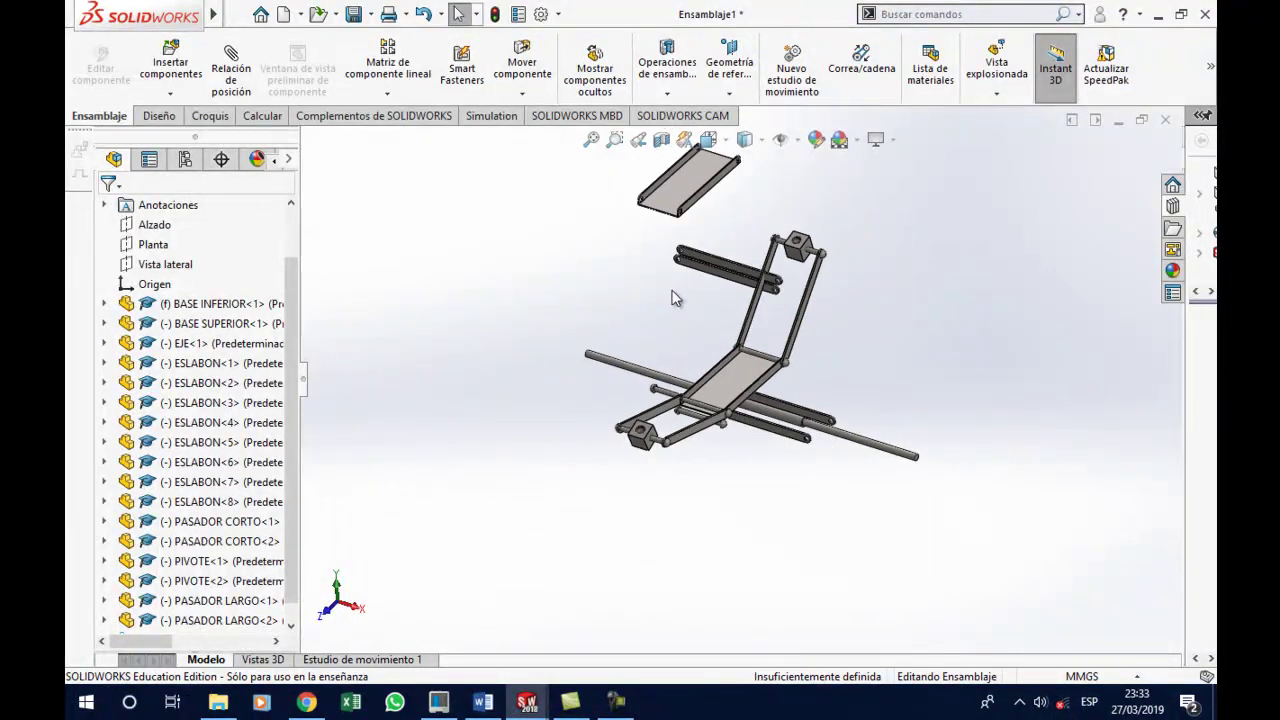
left_click(525, 97)
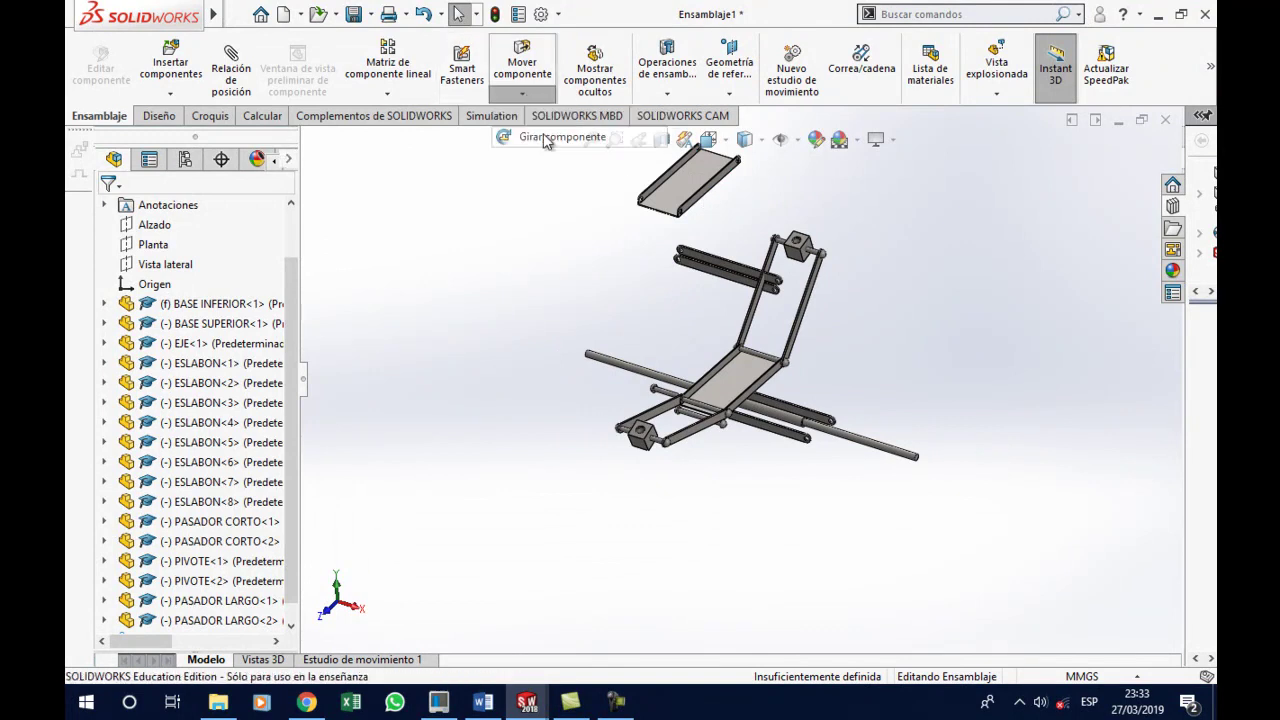
left_click(672, 200)
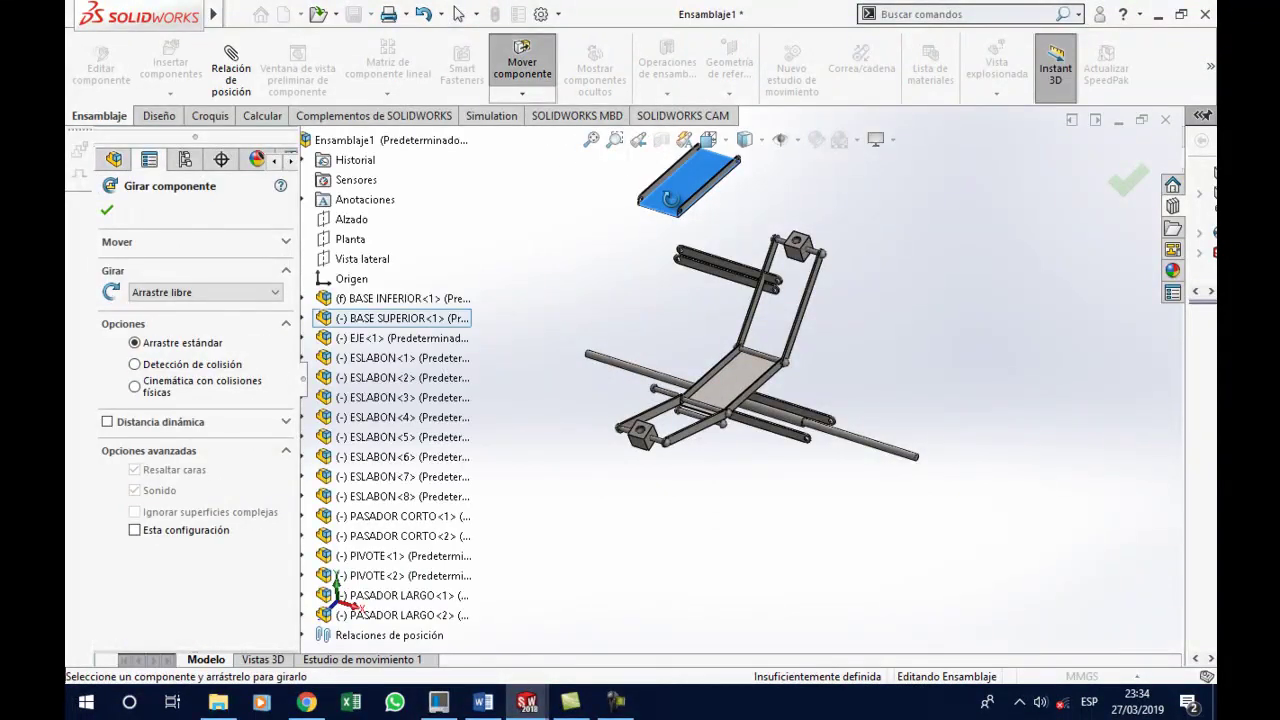
left_click_drag(676, 233, 867, 92)
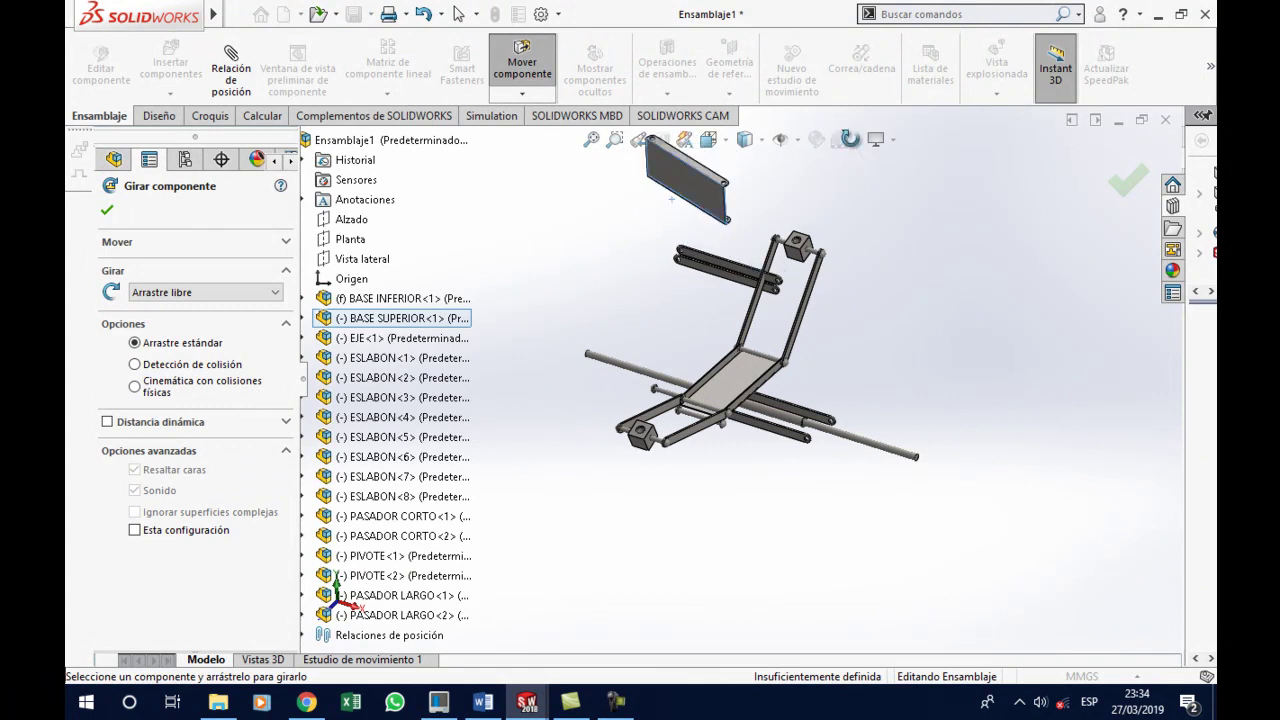
mouse_move(691, 291)
left_mouse_down()
mouse_move(702, 212)
mouse_move(744, 144)
mouse_move(772, 104)
mouse_move(816, 99)
left_mouse_up()
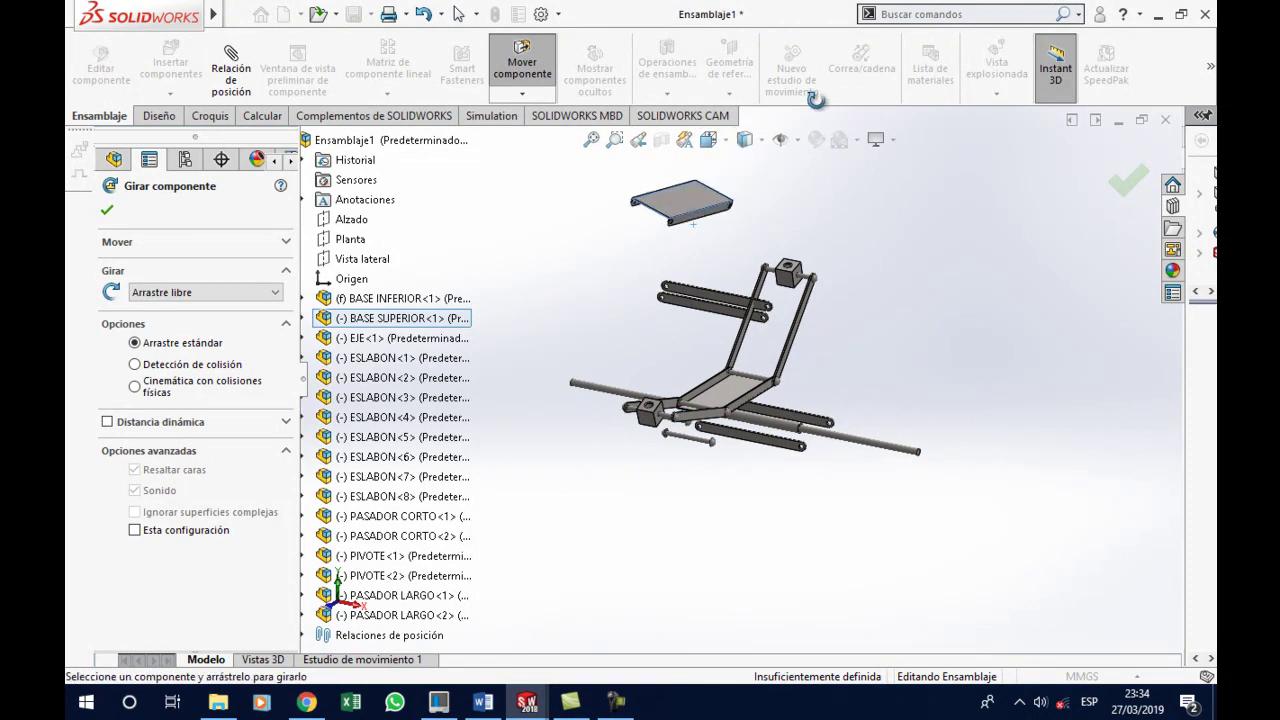
scroll(758, 280, "down", 2)
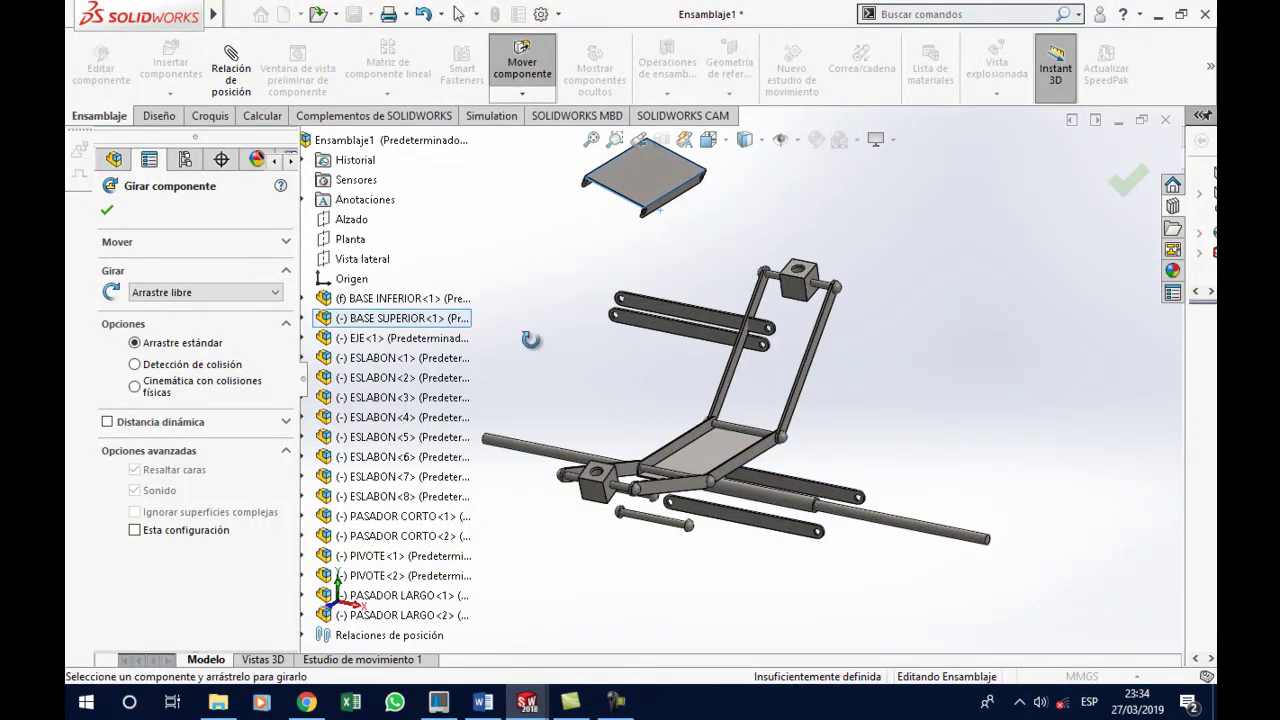
key("Escape")
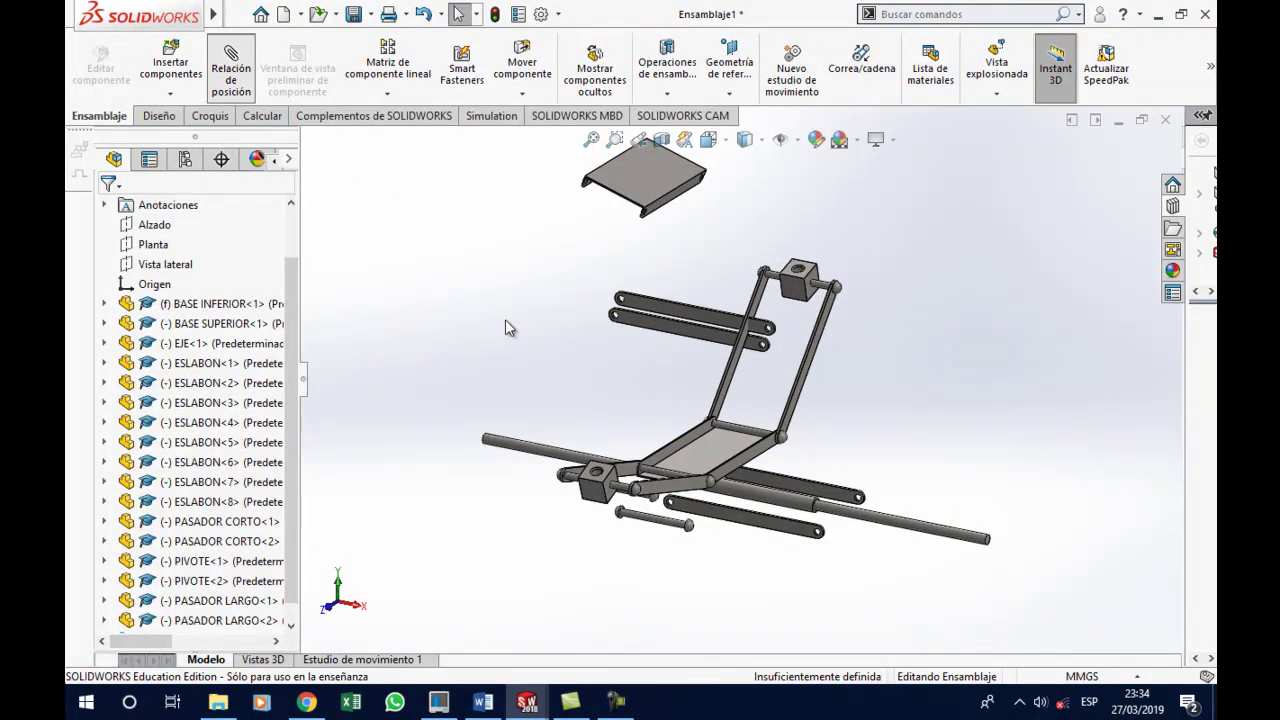
Add a parallel mate between the BASE SUPERIOR plate and the lower base plate
key("m")
left_click(645, 188)
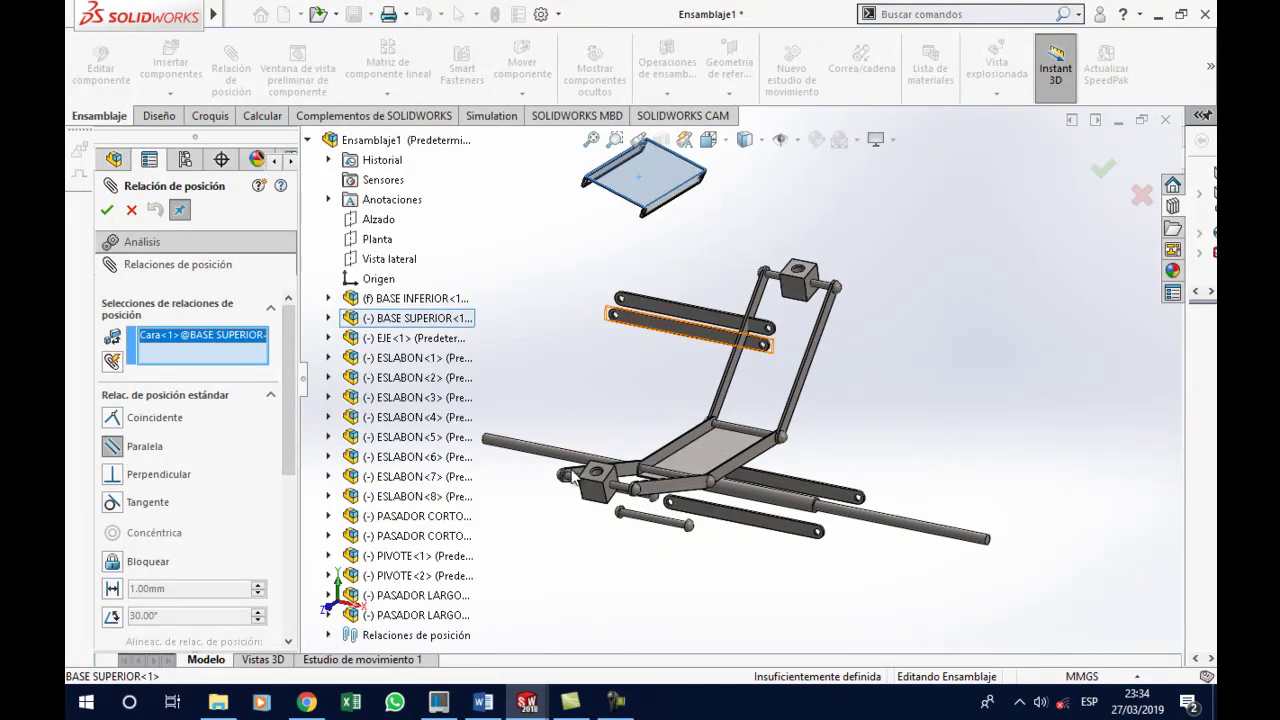
left_click(720, 455)
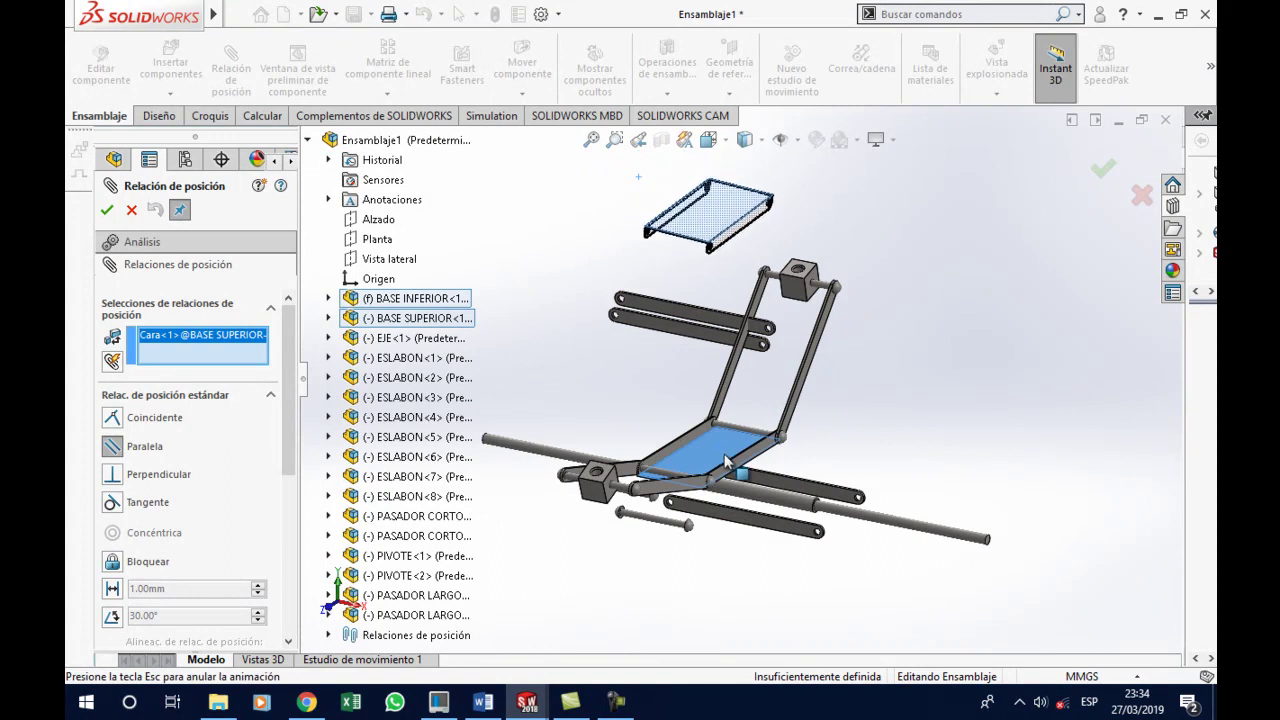
left_click(1158, 512)
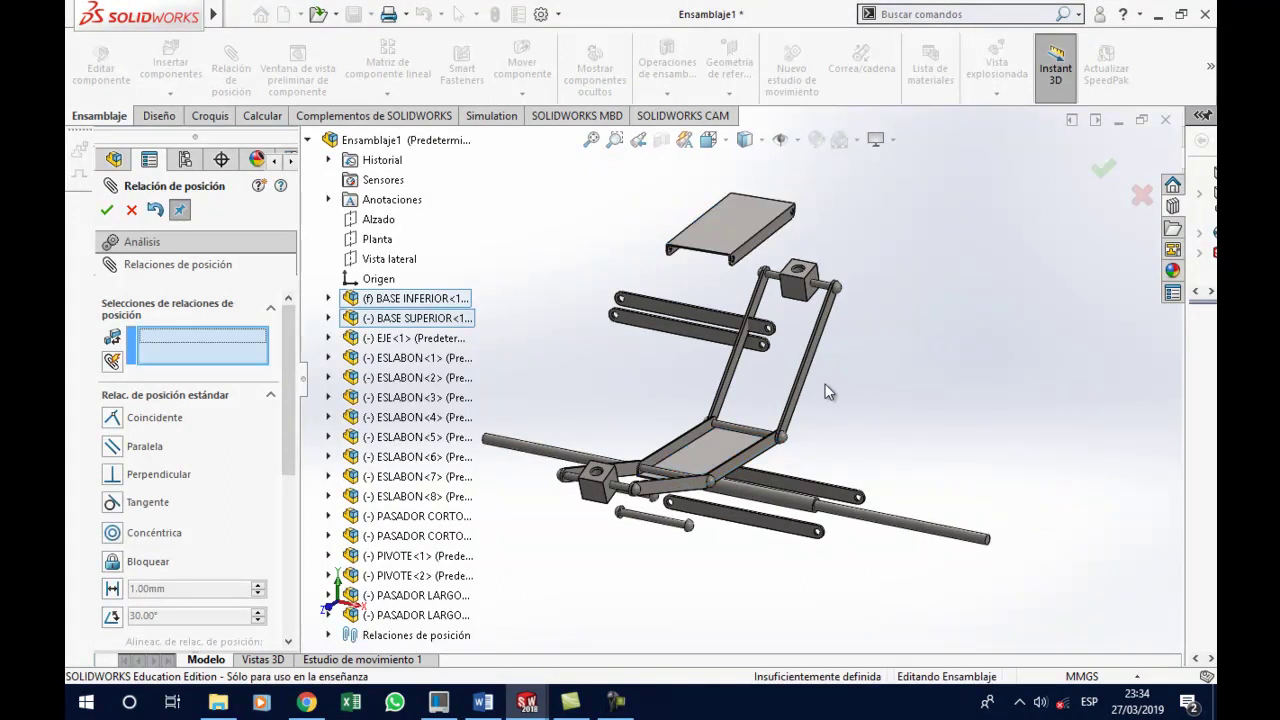
Mate the ESLABON-6 hole concentric with the PIVOTE-2 pin
scroll(752, 283, "down", 2)
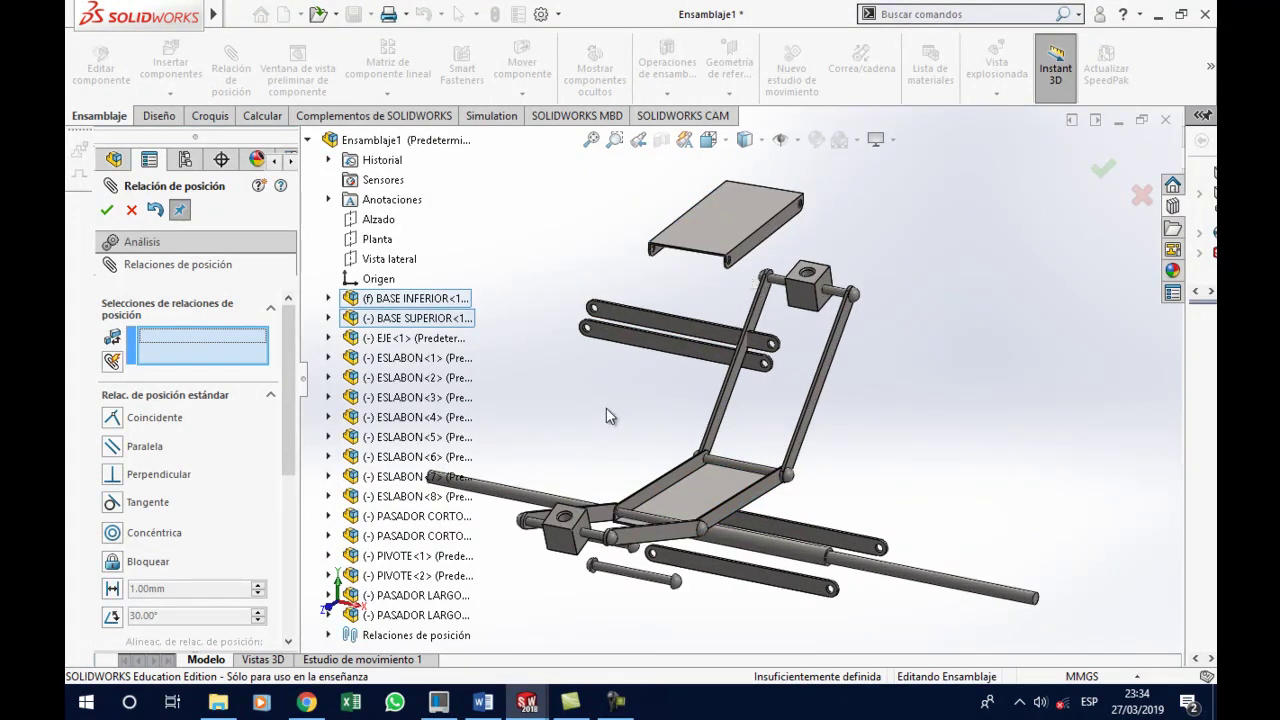
scroll(594, 312, "down", 2)
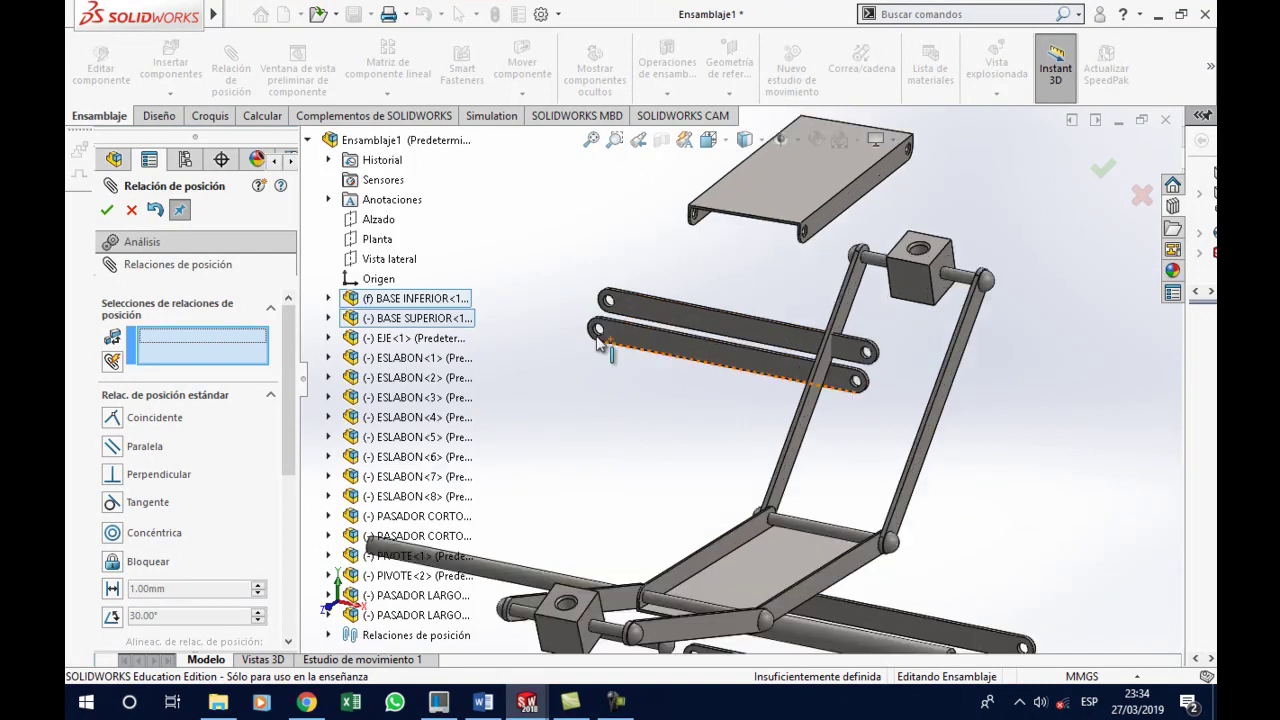
scroll(600, 318, "down", 3)
scroll(615, 330, "down", 1)
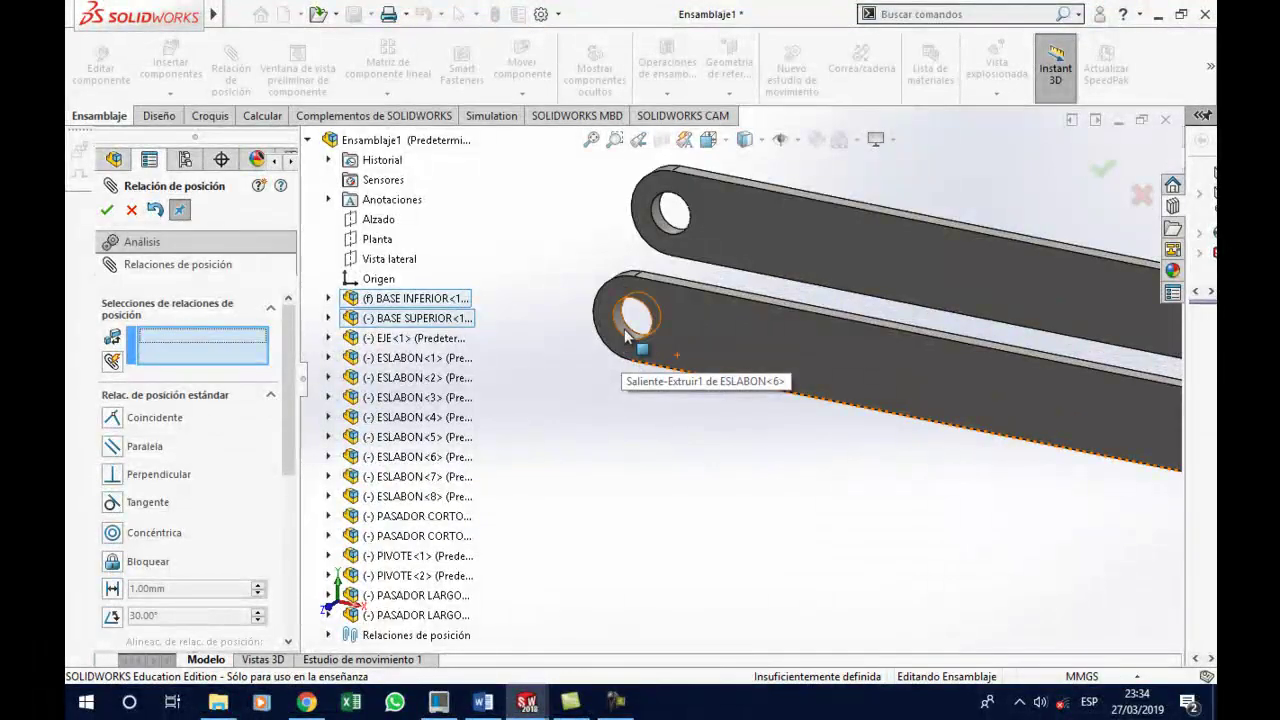
left_click(626, 336)
scroll(694, 437, "up", 1)
scroll(703, 518, "up", 2)
scroll(703, 520, "up", 2)
scroll(742, 537, "up", 1)
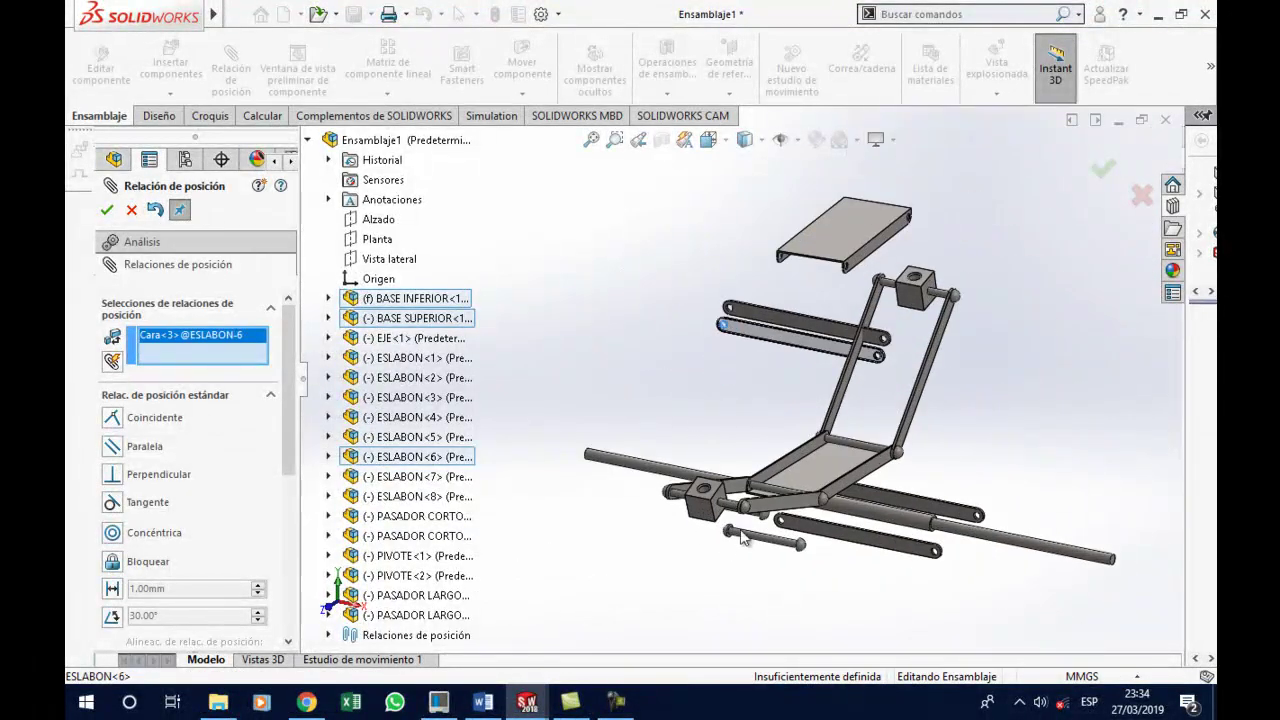
scroll(742, 537, "down", 1)
left_click(733, 478)
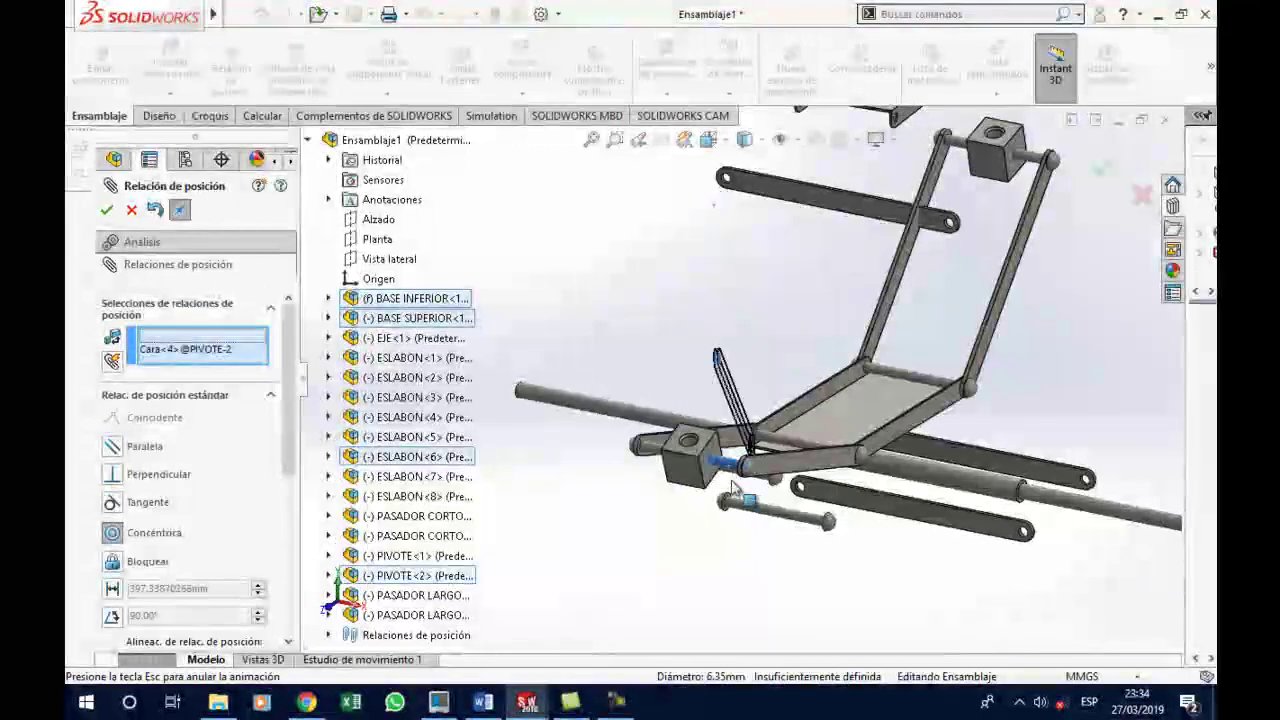
left_click(978, 553)
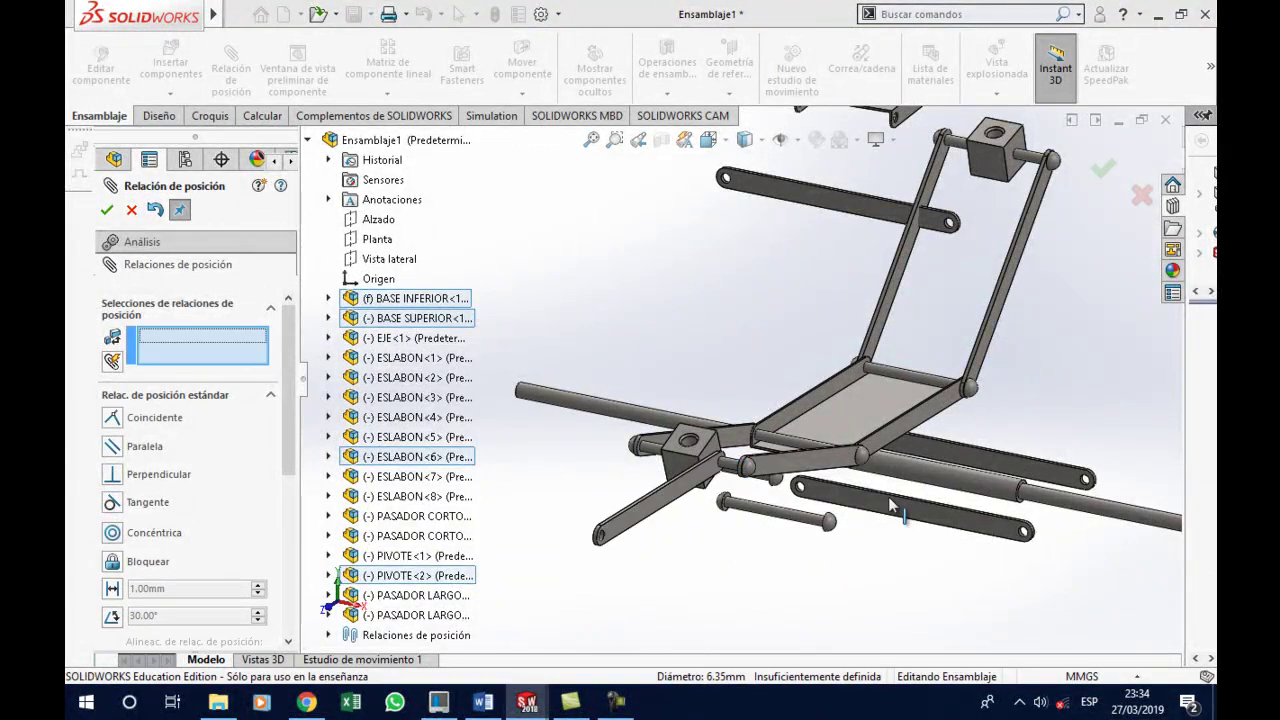
Make the second upper link ESLABON-8 concentric with the pivot pin
mouse_move(645, 522)
left_mouse_down()
mouse_move(635, 508)
mouse_move(681, 431)
left_mouse_up()
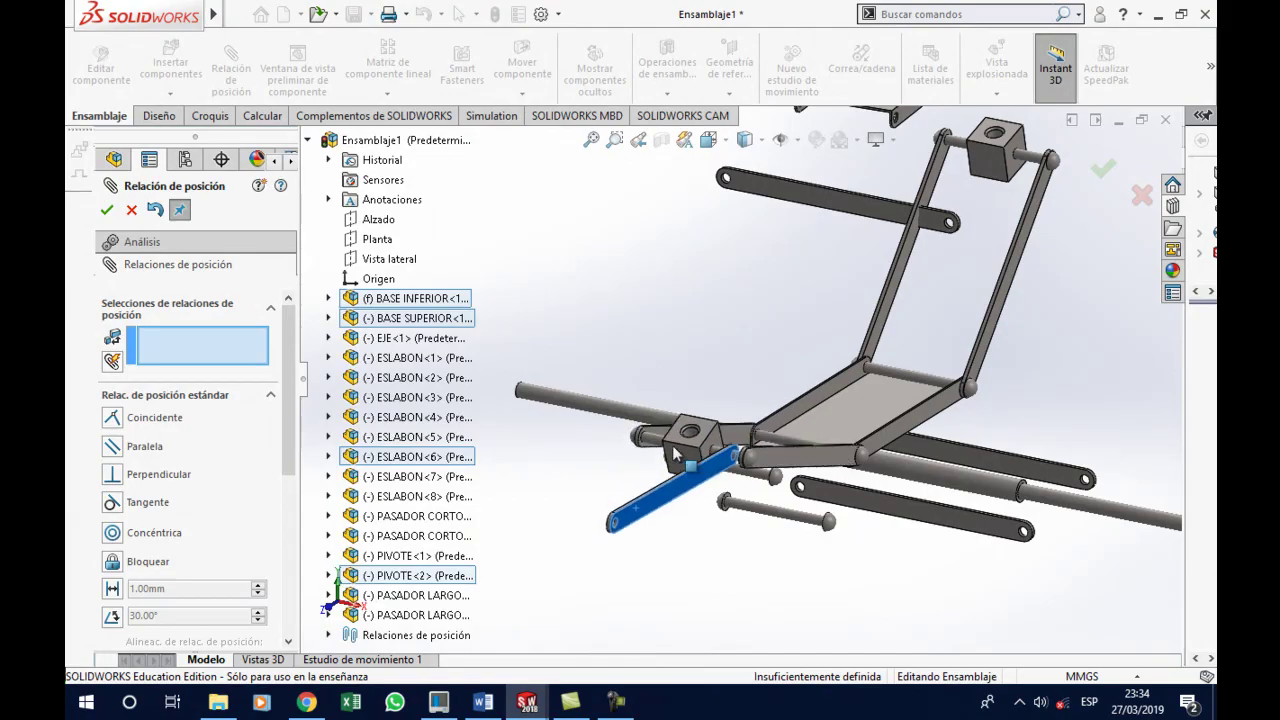
scroll(728, 215, "down", 2)
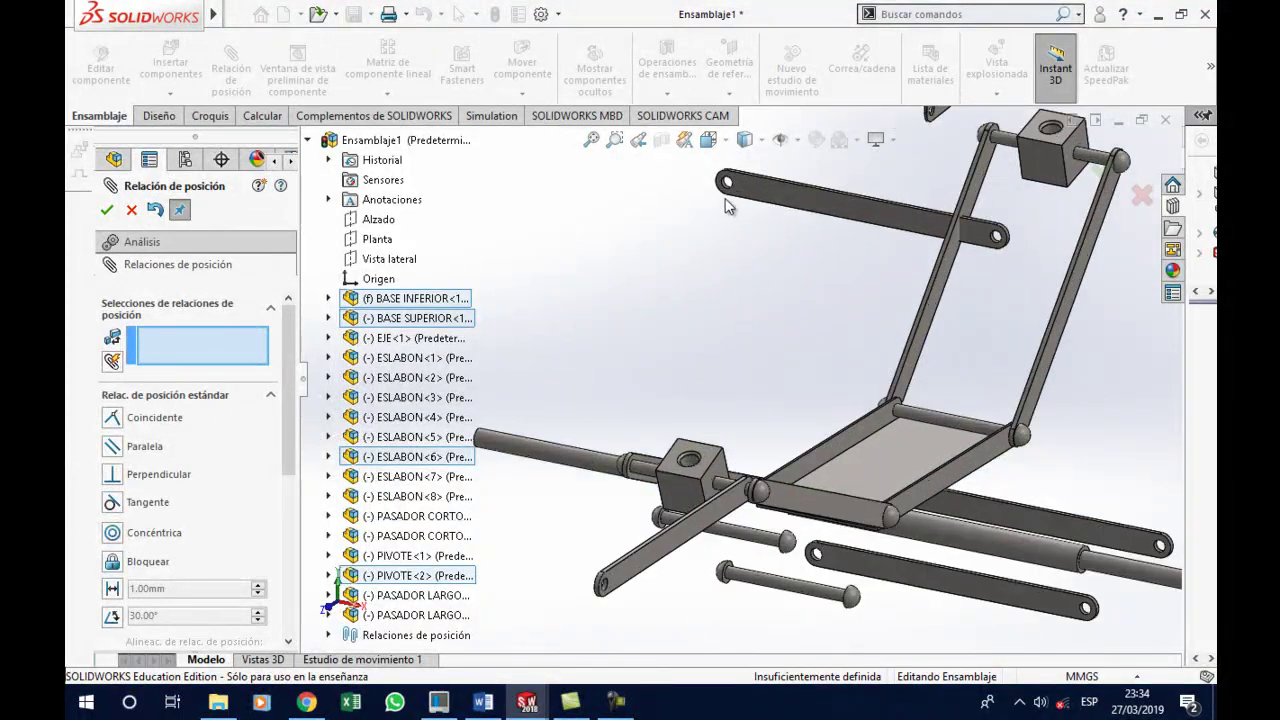
scroll(733, 215, "down", 3)
scroll(733, 205, "down", 2)
scroll(733, 210, "down", 2)
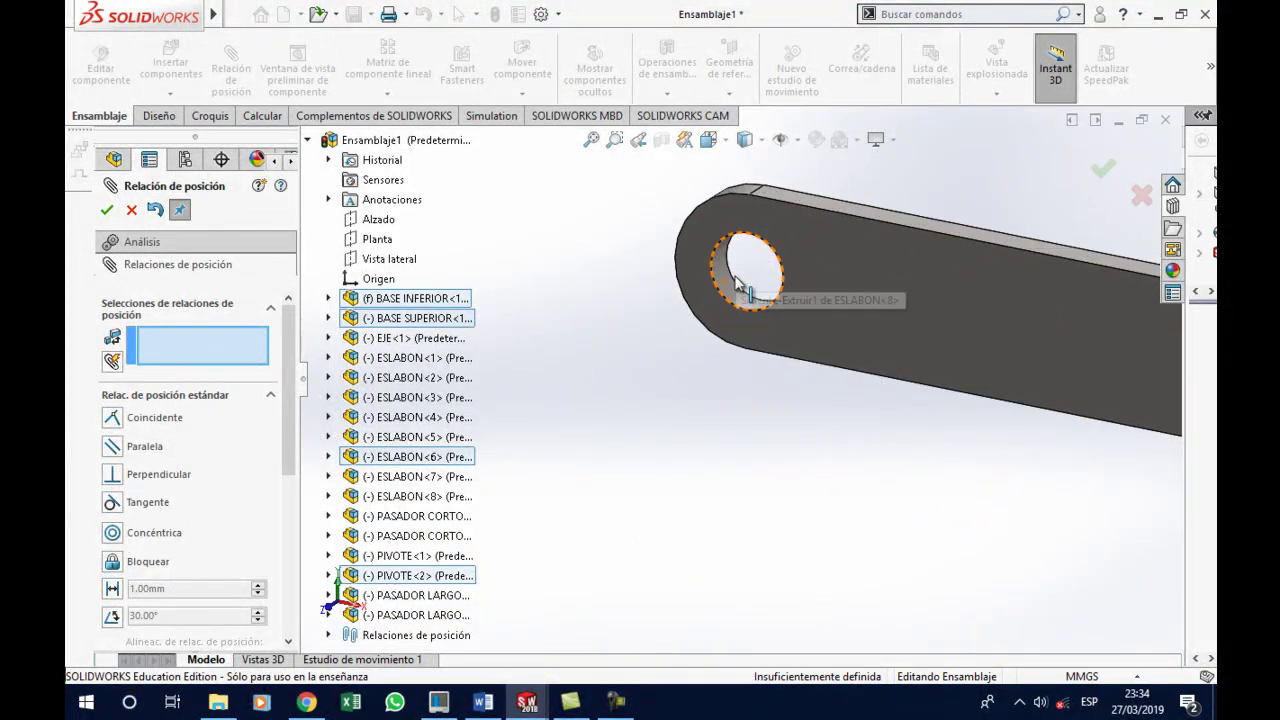
left_click(730, 300)
scroll(730, 300, "up", 2)
scroll(730, 395, "up", 2)
scroll(715, 500, "up", 2)
scroll(708, 545, "up", 2)
scroll(708, 545, "down", 2)
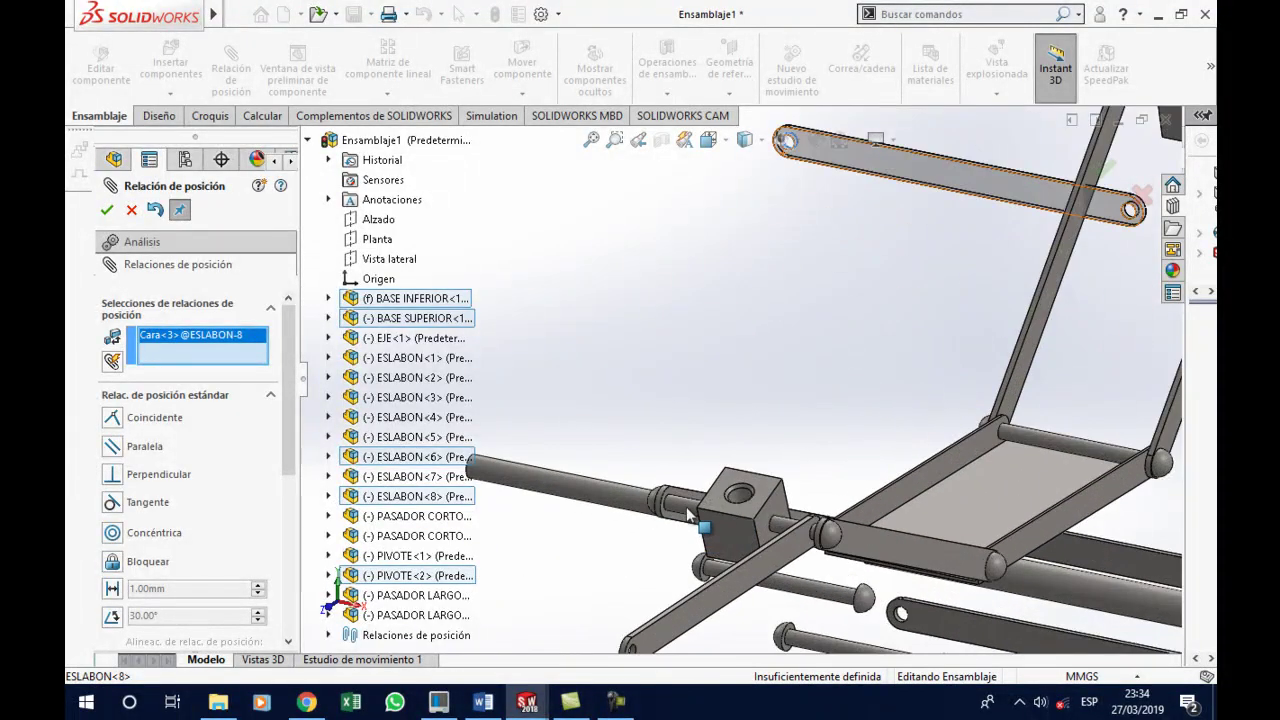
left_click(688, 508)
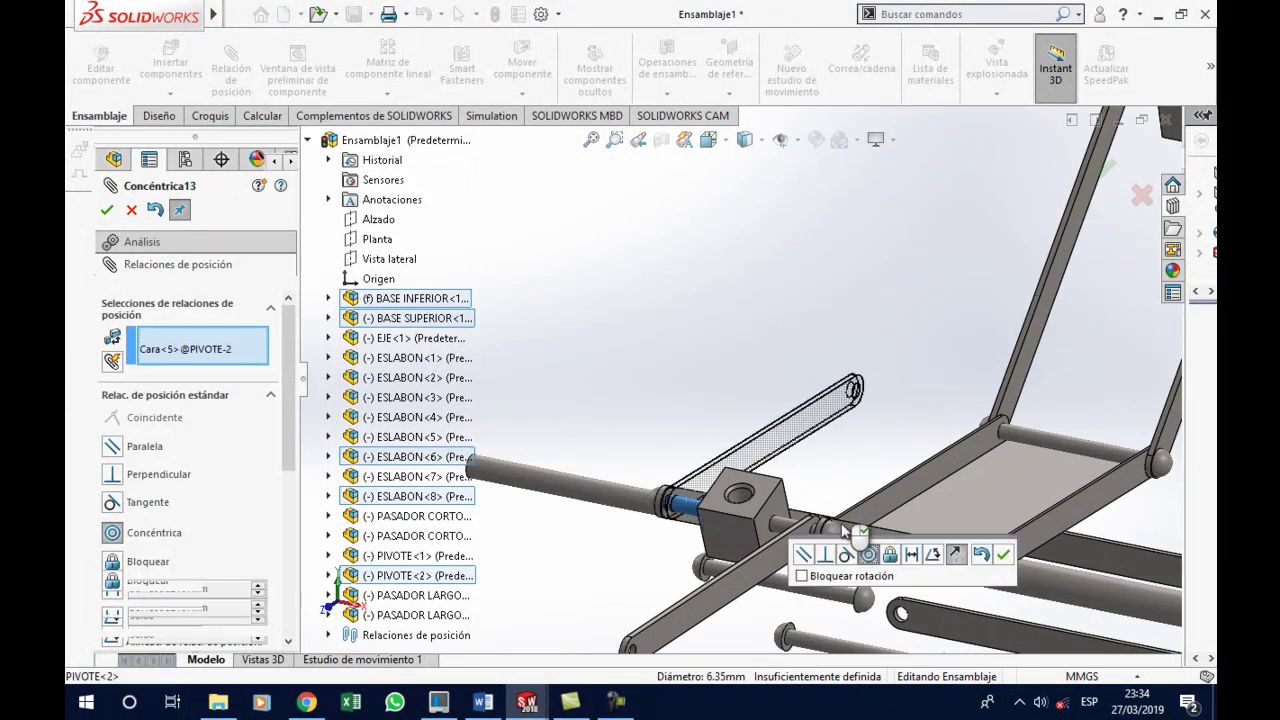
left_click(1003, 555)
Mate the first link's far hole concentric with the BASE SUPERIOR flange hole
scroll(837, 434, "up", 4)
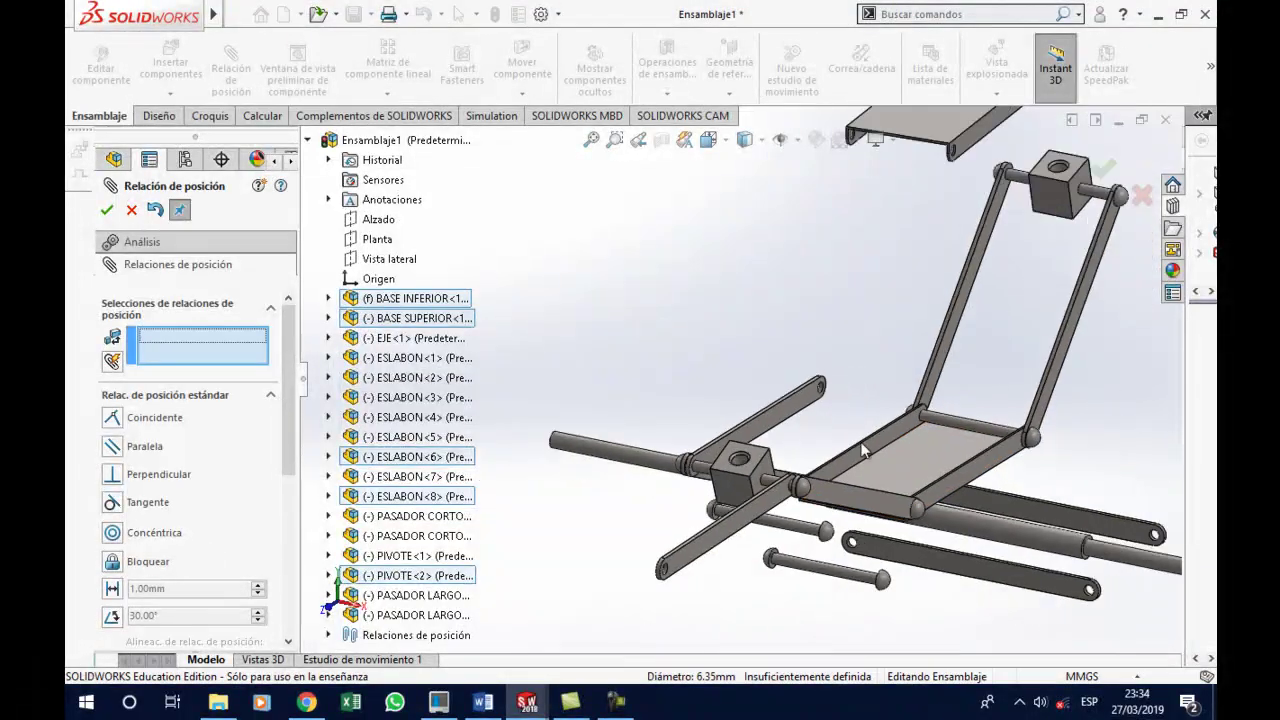
scroll(903, 212, "down", 3)
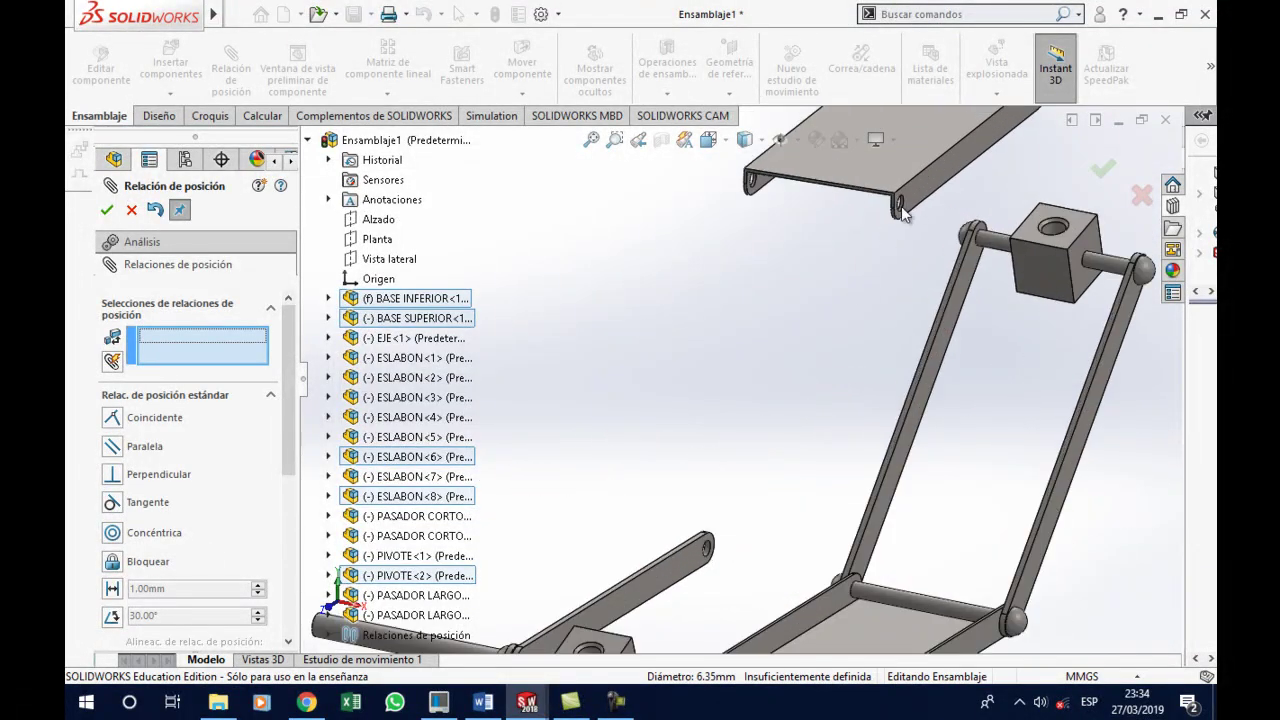
scroll(903, 212, "down", 2)
scroll(860, 260, "down", 2)
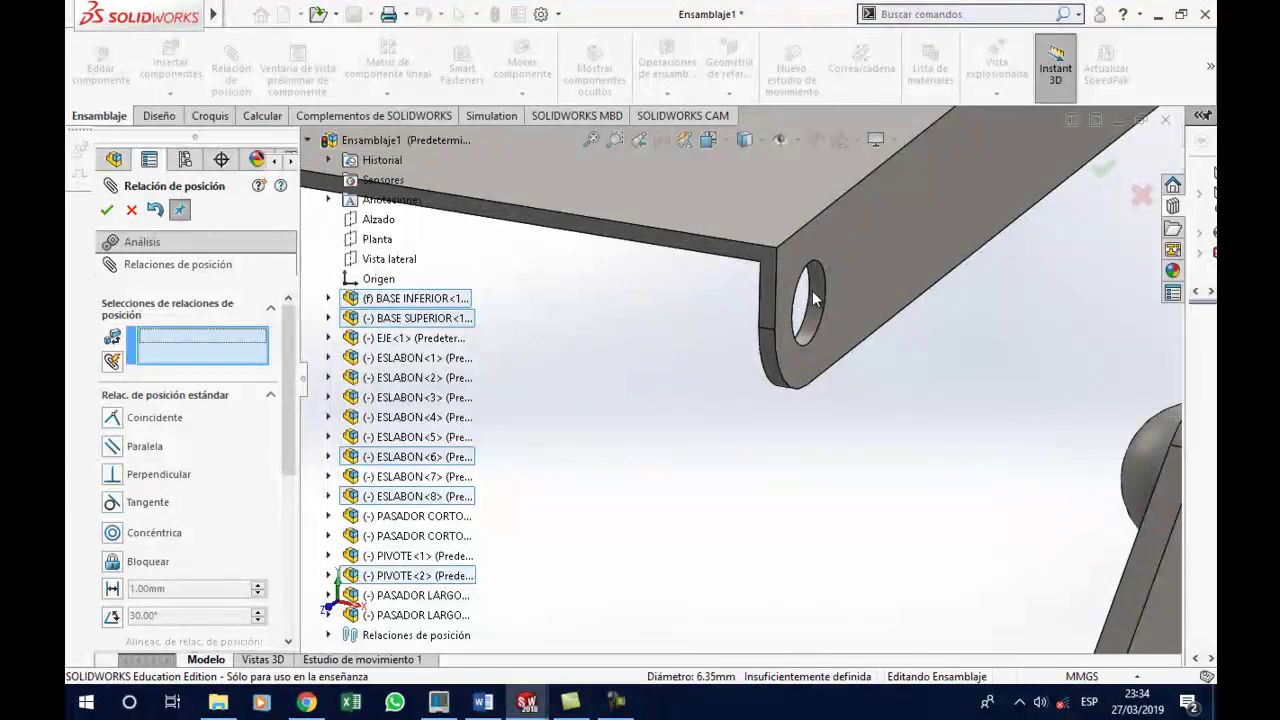
left_click(818, 305)
scroll(789, 437, "up", 2)
scroll(789, 440, "up", 3)
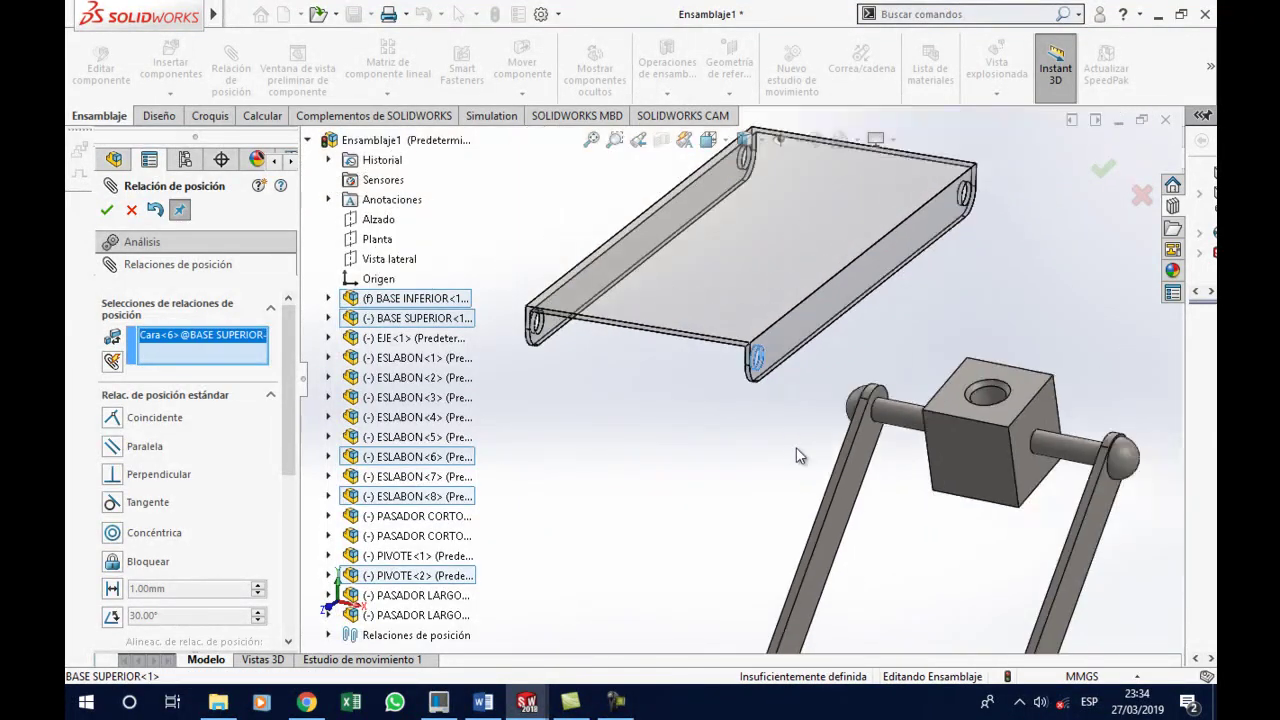
scroll(789, 450, "up", 2)
scroll(788, 465, "up", 2)
scroll(600, 523, "down", 2)
scroll(666, 517, "down", 3)
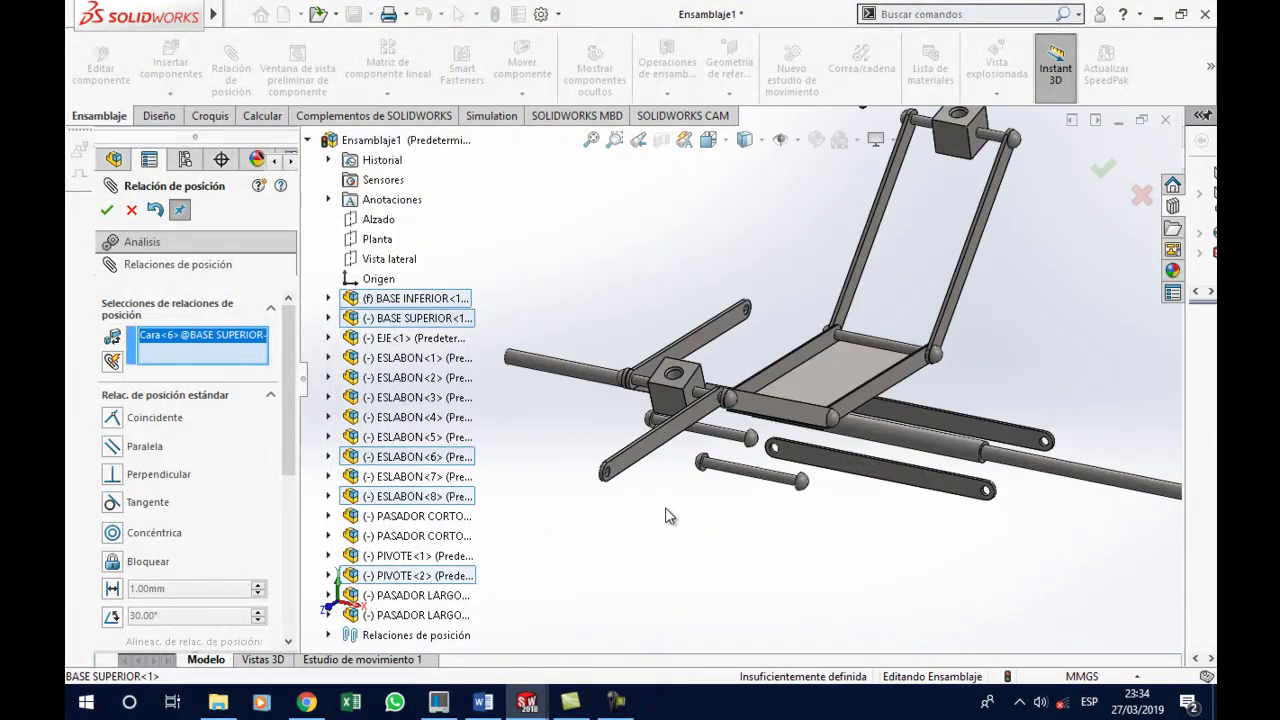
scroll(620, 486, "down", 2)
scroll(622, 480, "down", 3)
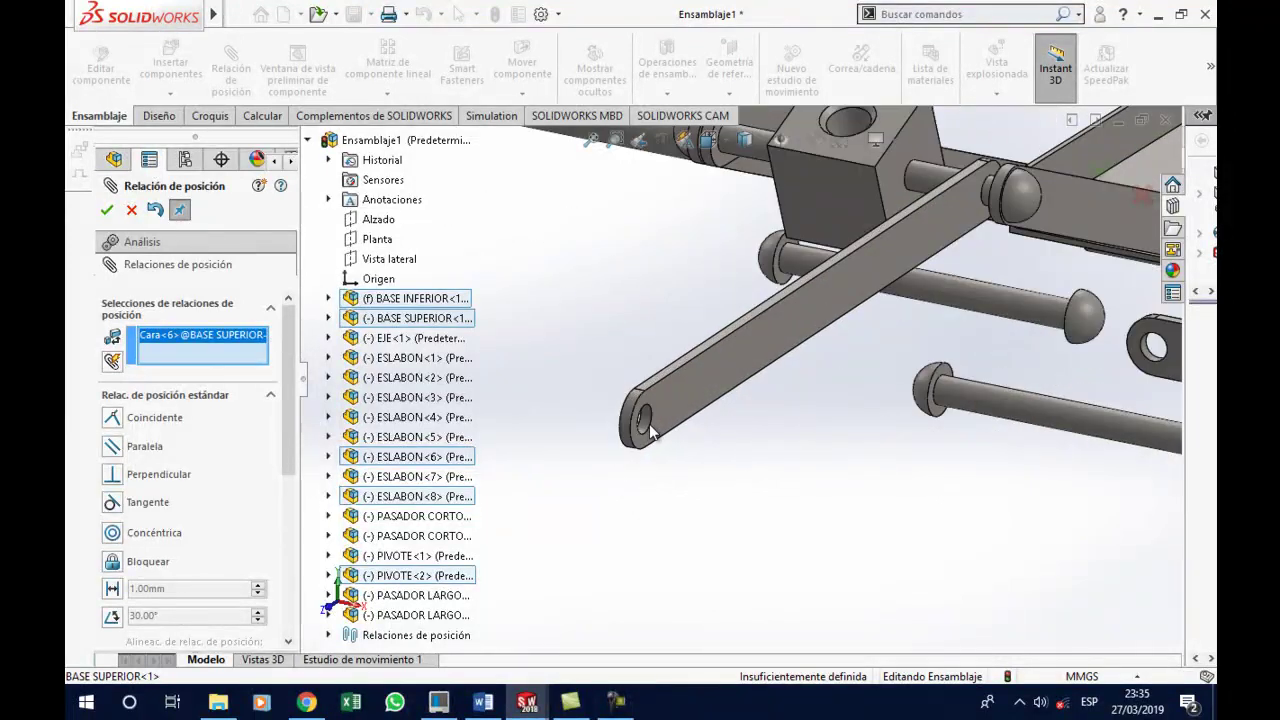
left_click(648, 424)
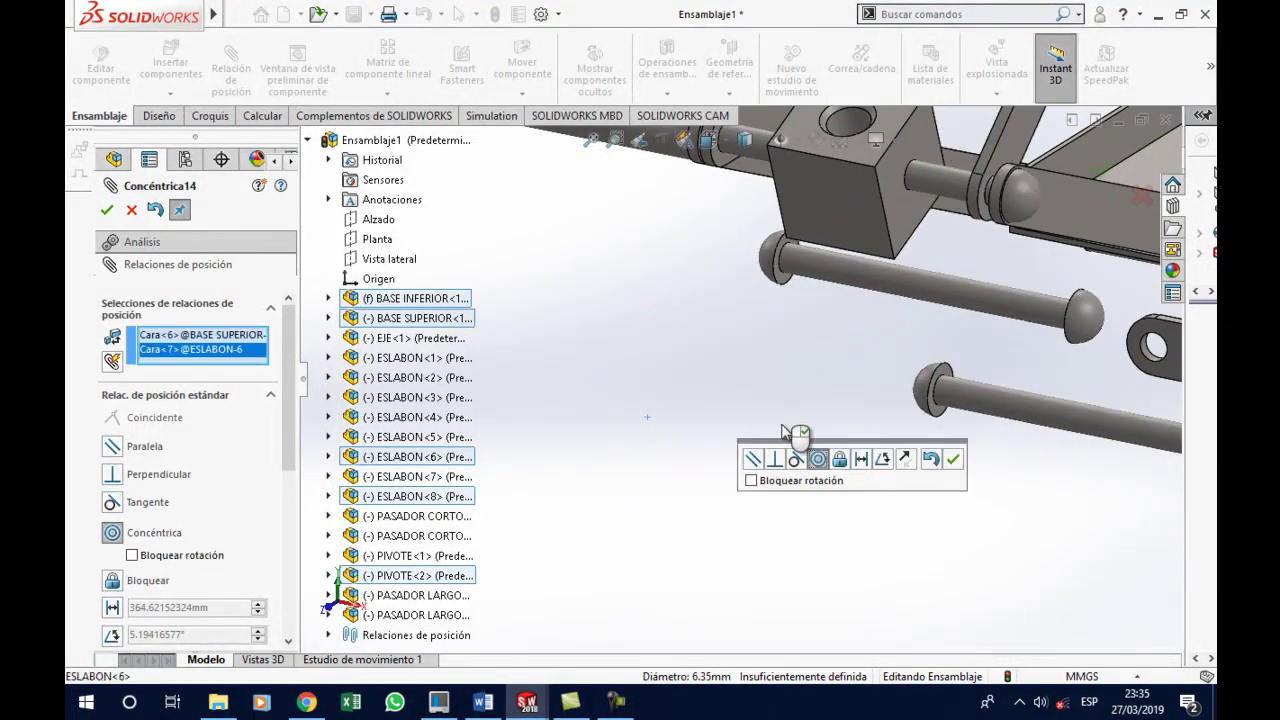
scroll(800, 400, "up", 2)
scroll(800, 395, "up", 2)
scroll(800, 395, "up", 1)
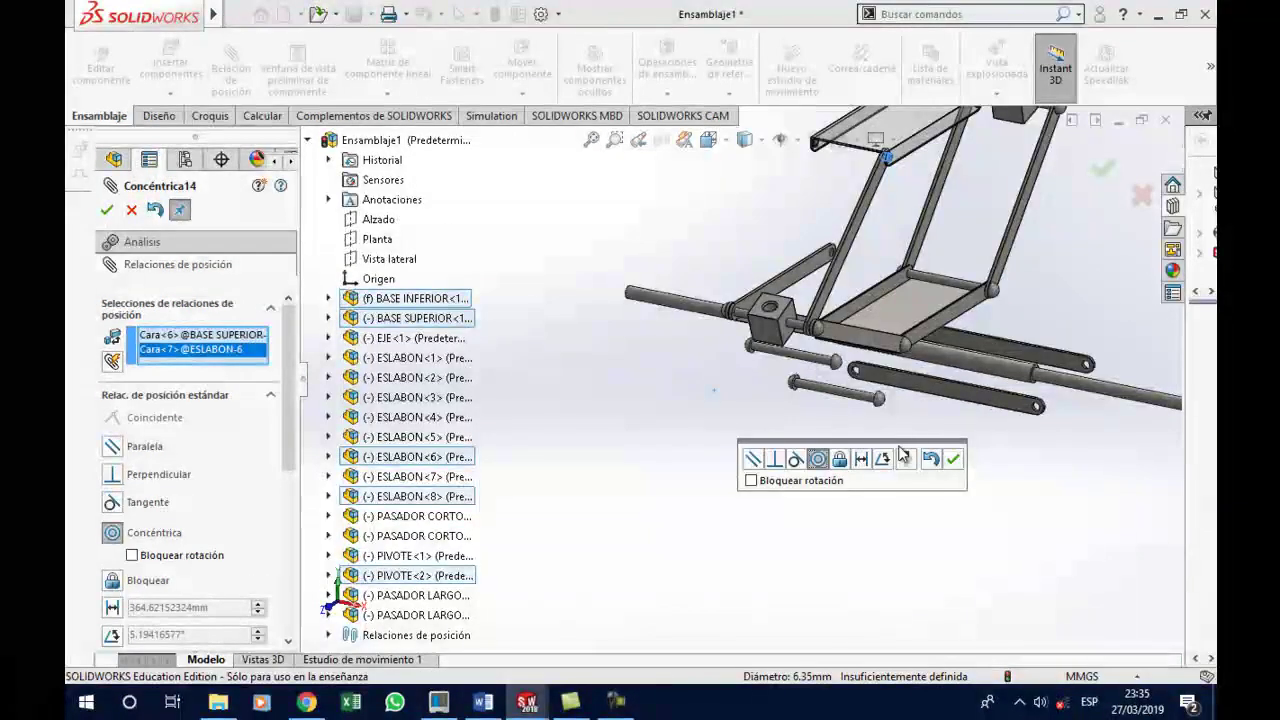
left_click(952, 460)
Align the second link's far hole with the top base's other flange hole
scroll(816, 264, "down", 3)
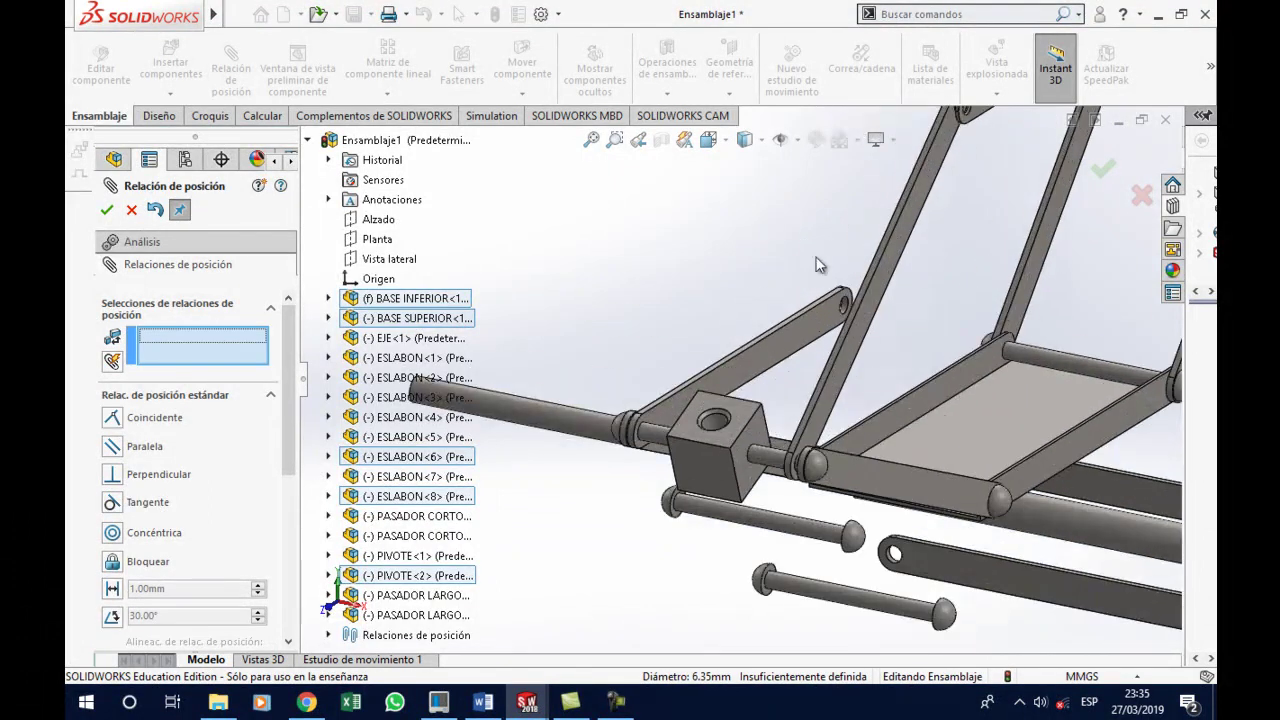
scroll(843, 306, "down", 2)
scroll(834, 312, "down", 2)
scroll(820, 330, "down", 1)
left_click(800, 347)
scroll(790, 335, "up", 3)
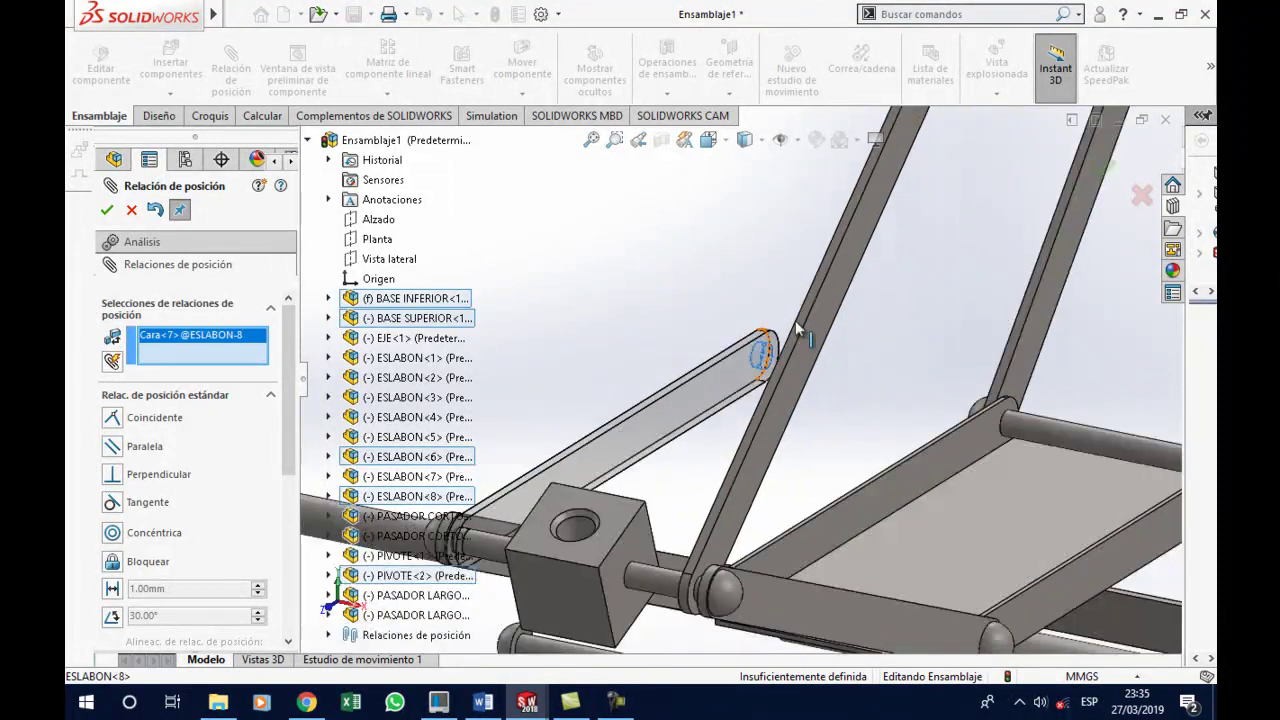
scroll(765, 310, "up", 3)
scroll(757, 302, "down", 3)
scroll(730, 325, "down", 2)
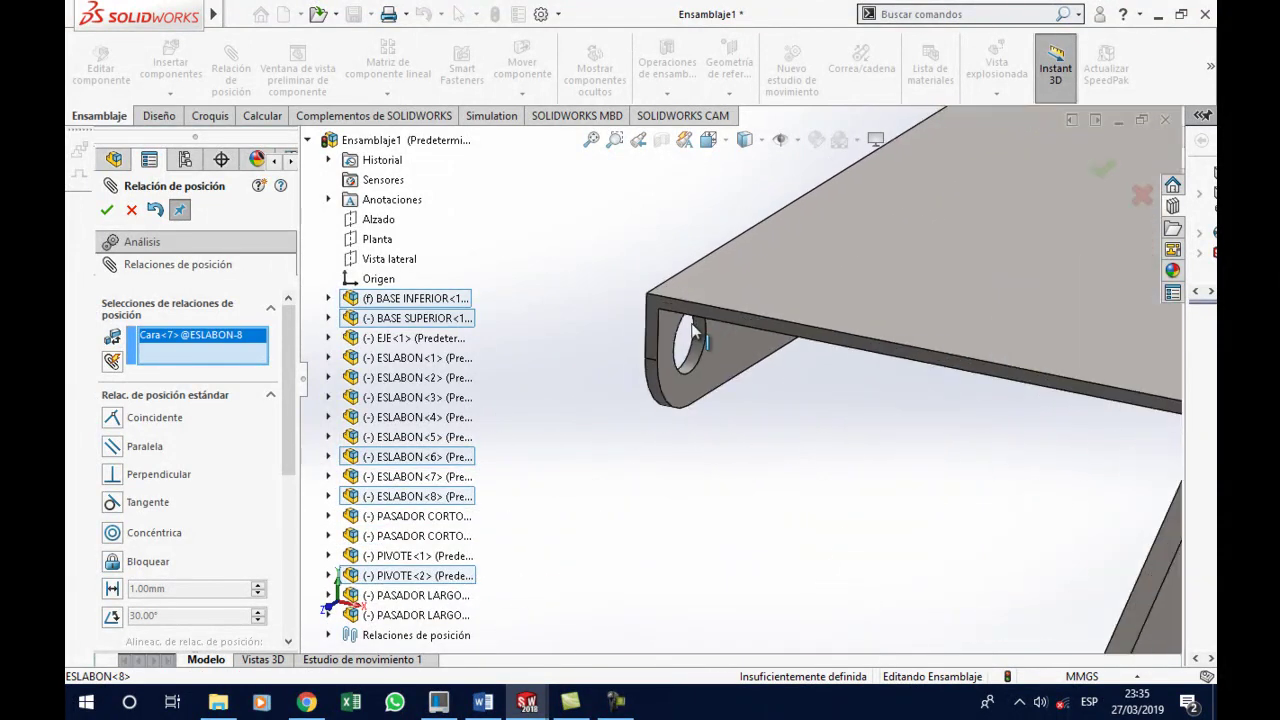
scroll(707, 350, "down", 1)
left_click(709, 352)
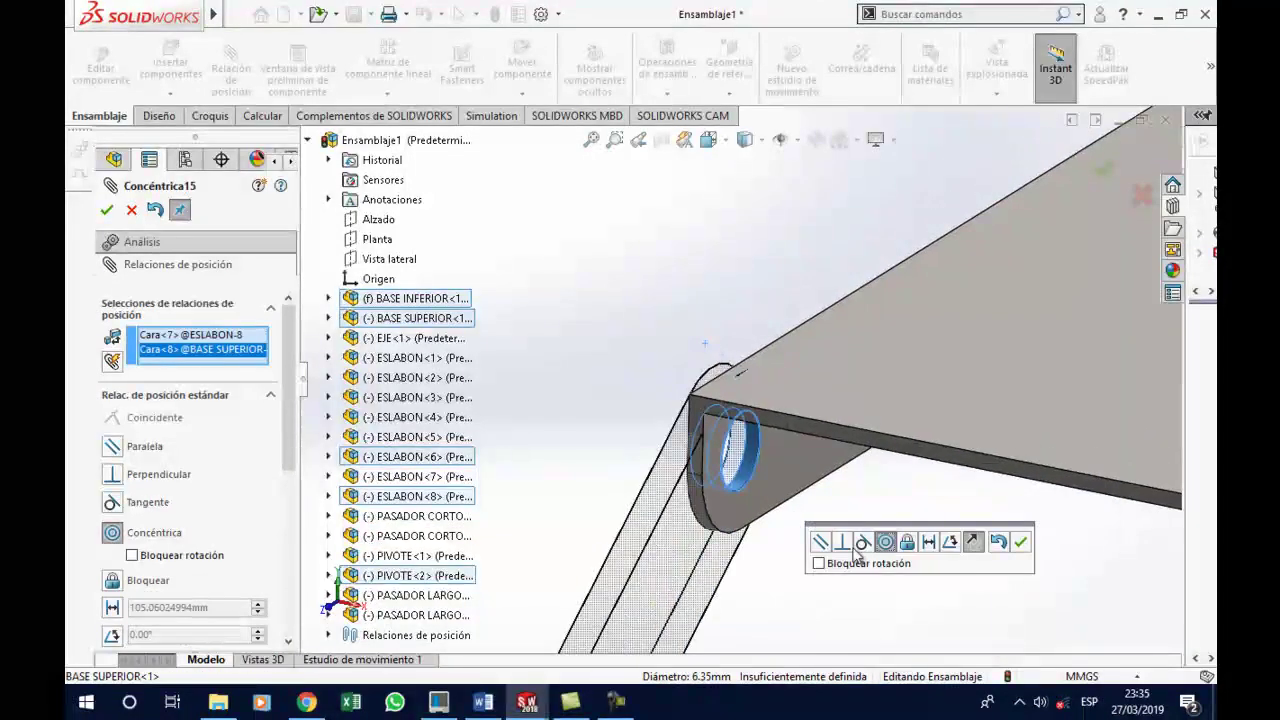
Seat the PASADOR CORTO short pin concentrically in the top hinge hole
scroll(900, 570, "up", 2)
scroll(870, 548, "up", 2)
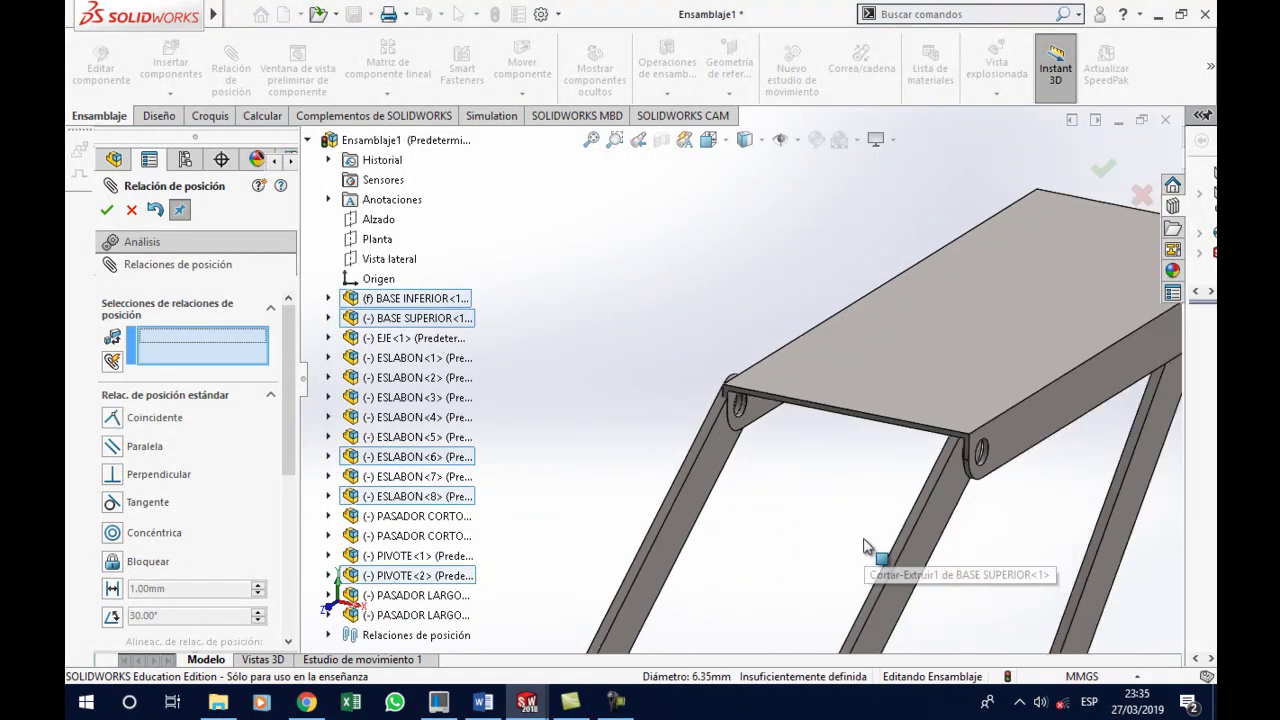
scroll(850, 532, "up", 2)
scroll(830, 526, "up", 2)
scroll(828, 524, "down", 2)
scroll(780, 515, "down", 3)
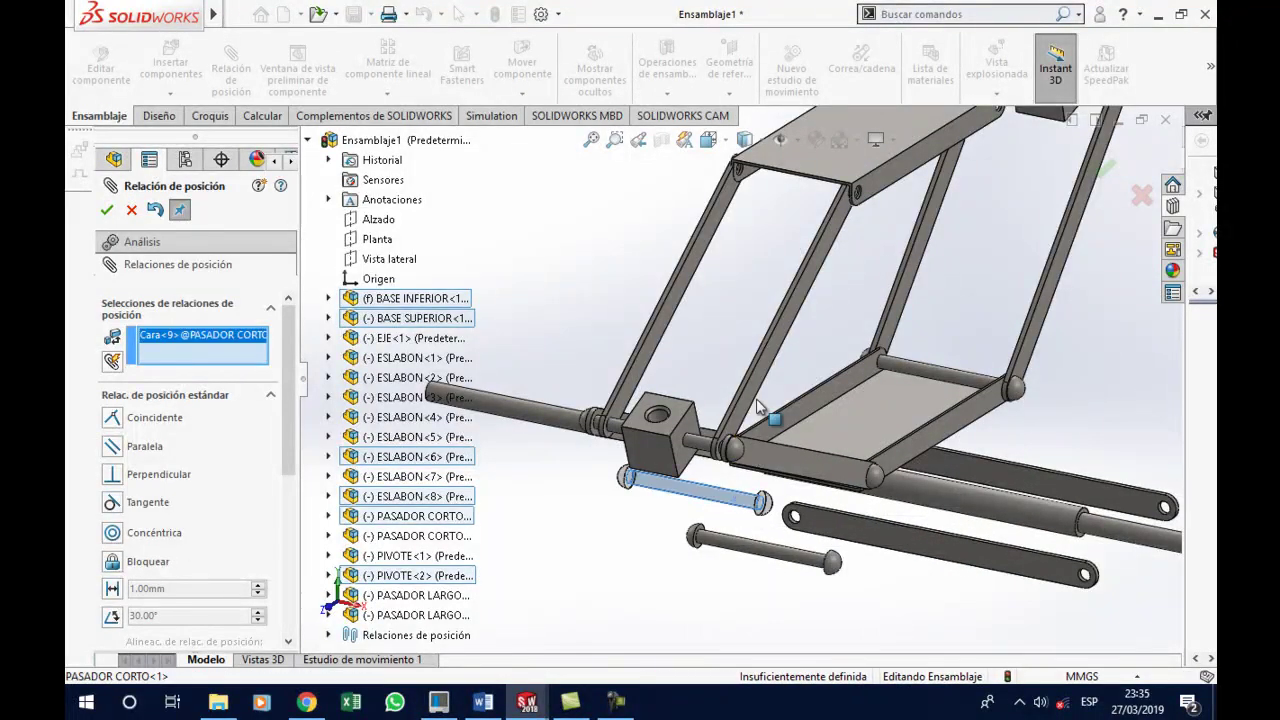
scroll(800, 330, "down", 2)
scroll(850, 243, "down", 3)
scroll(845, 270, "down", 2)
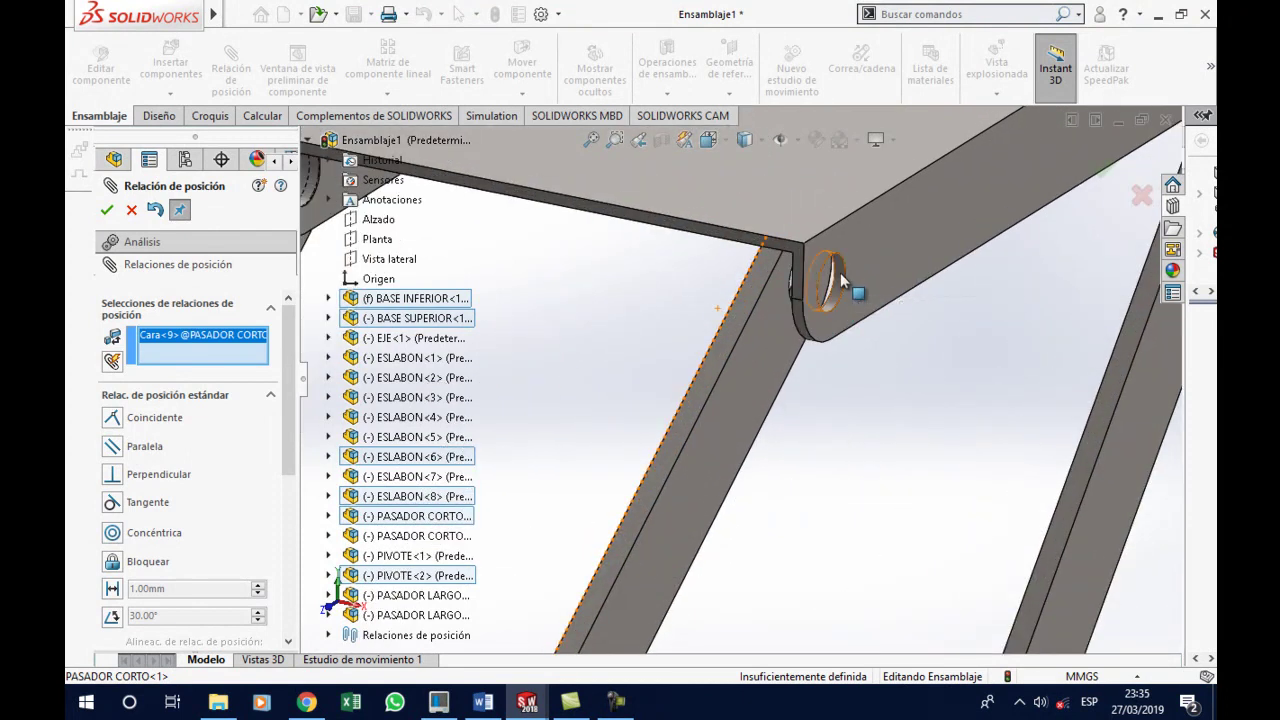
left_click(838, 283)
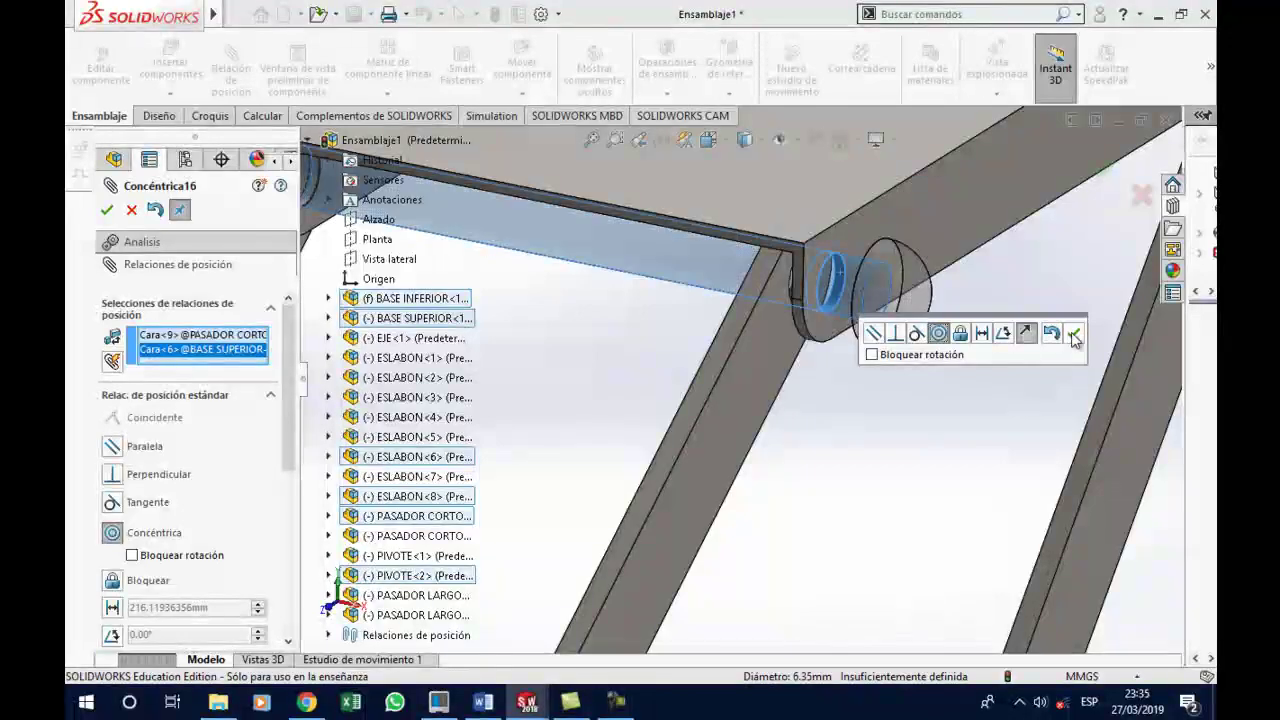
left_click(1072, 335)
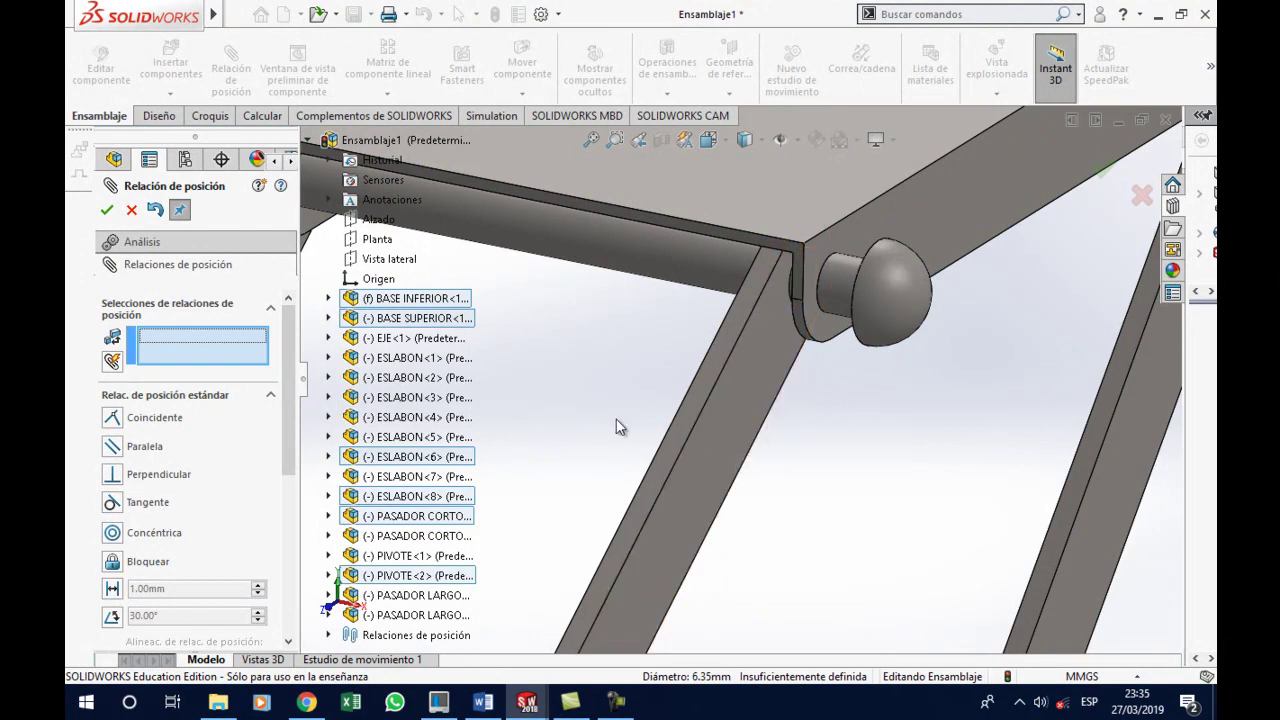
Make the upper link's side face coincident with the BASE SUPERIOR face
middle_click_drag(620, 427, 661, 423)
left_click(645, 432)
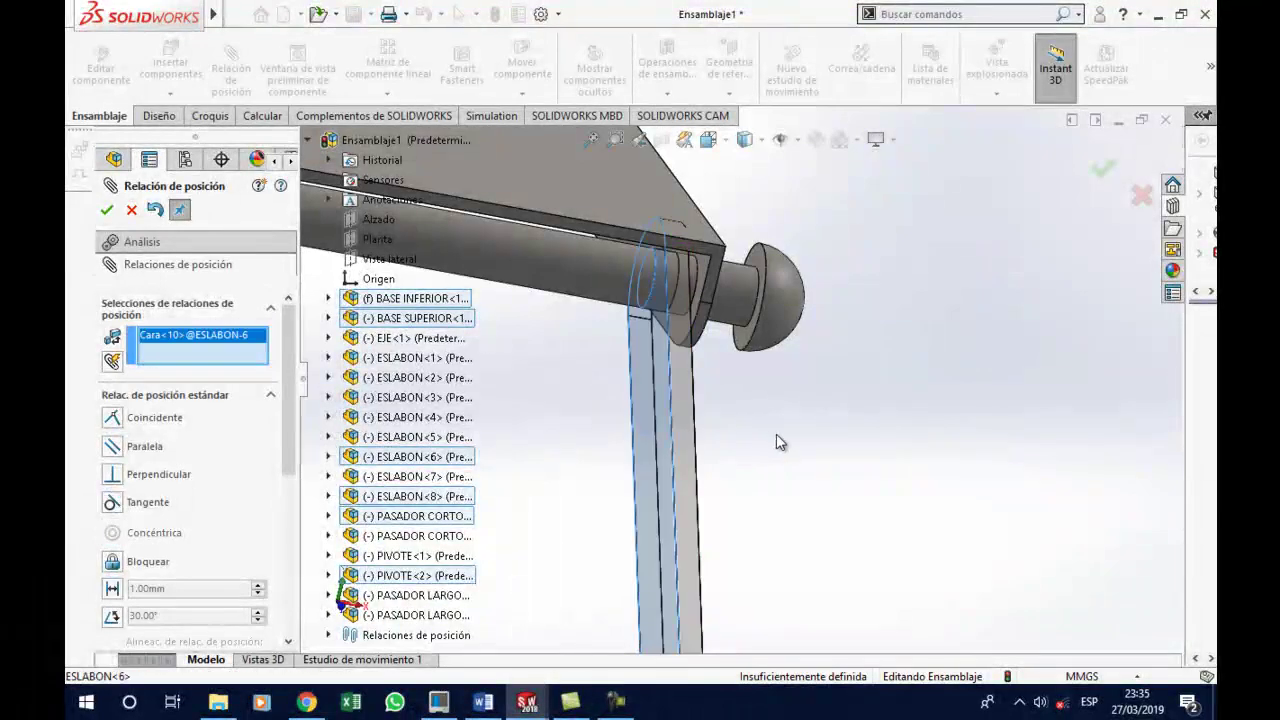
middle_click_drag(780, 442, 737, 423)
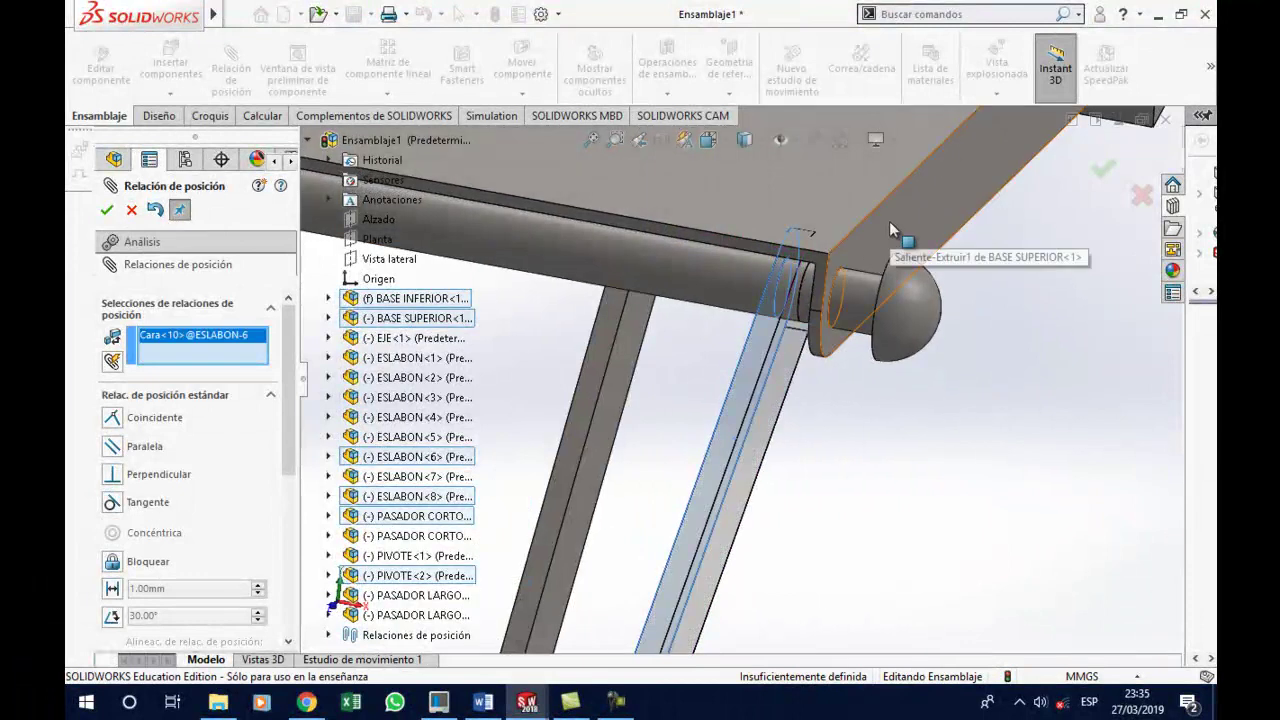
left_click(889, 221)
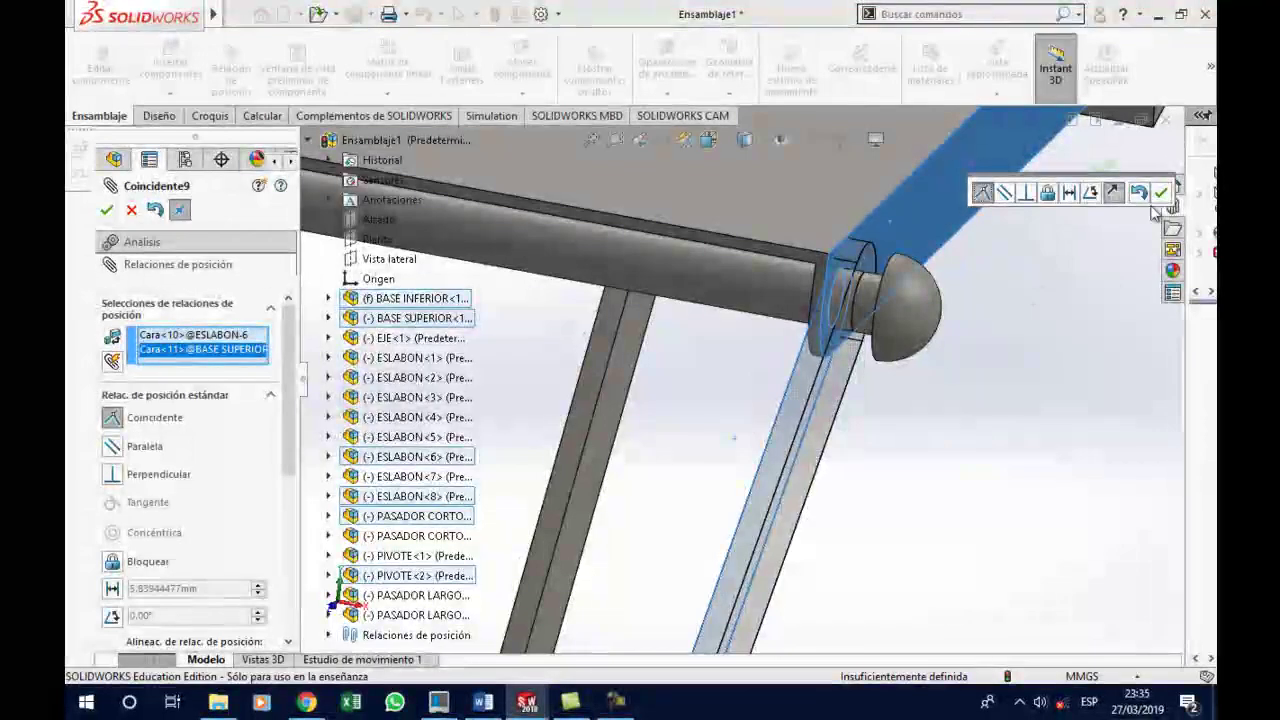
left_click(1161, 194)
Mate the PASADOR CORTO pin face coincident with the ESLABON link face
scroll(885, 440, "up", 3)
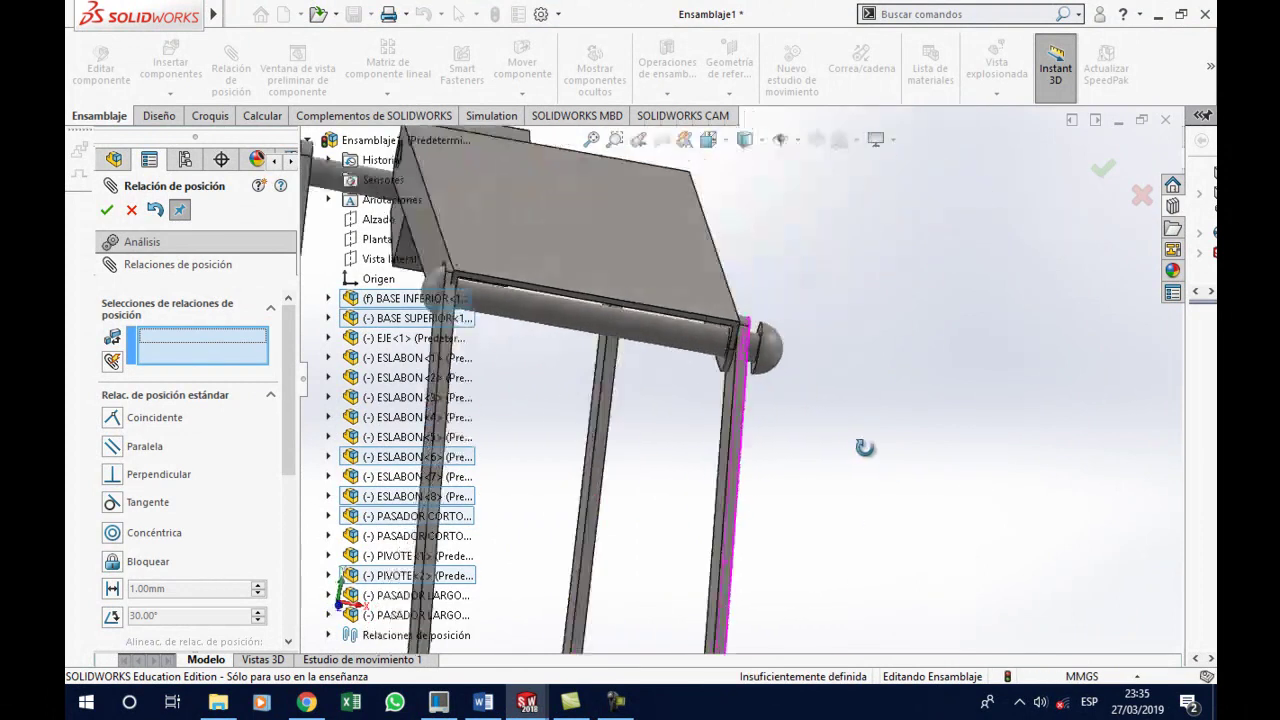
middle_click_drag(835, 461, 866, 449)
scroll(786, 386, "down", 2)
scroll(732, 330, "down", 3)
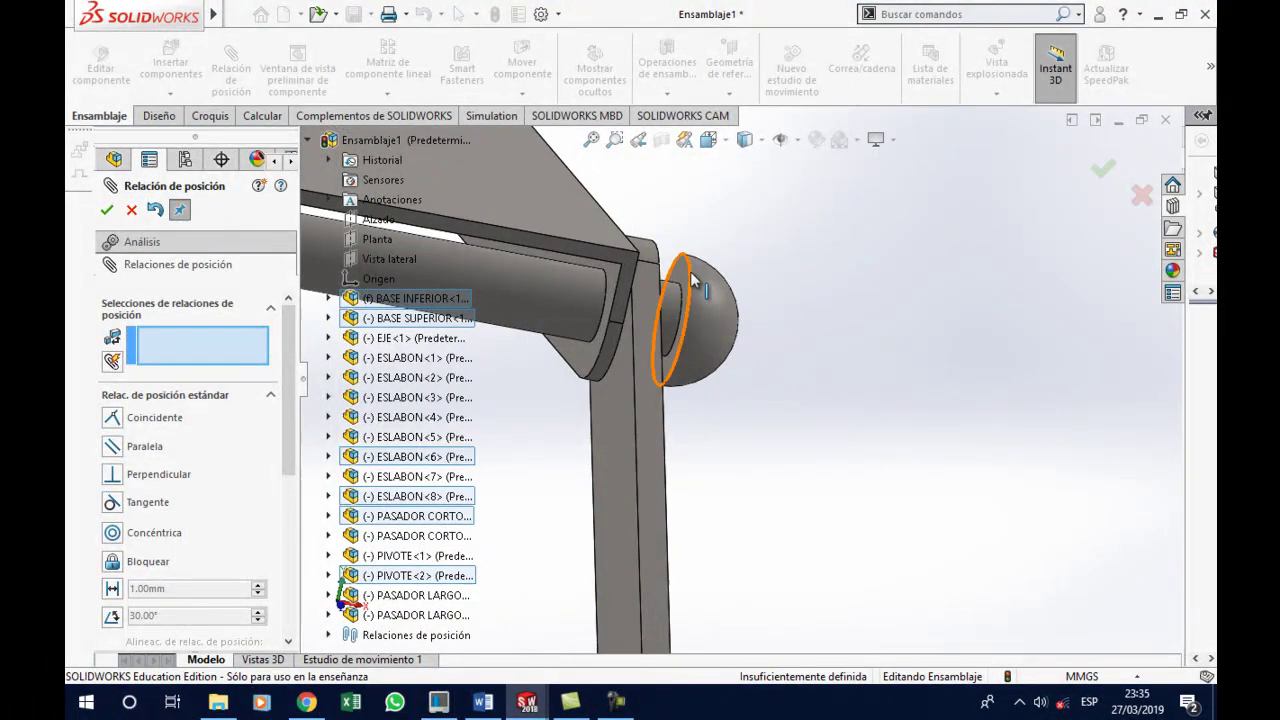
left_click(688, 330)
mouse_move(688, 330)
middle_mouse_down()
mouse_move(758, 438)
mouse_move(757, 460)
middle_mouse_up()
left_click(747, 449)
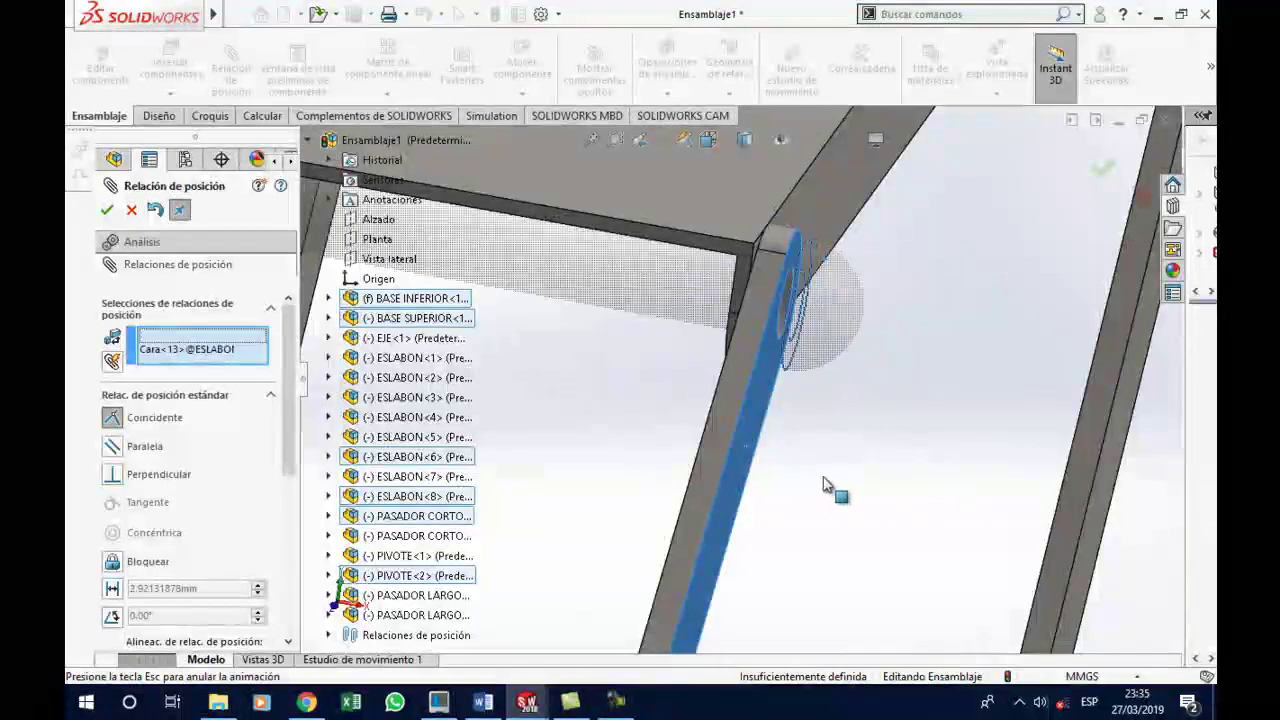
left_click(1127, 530)
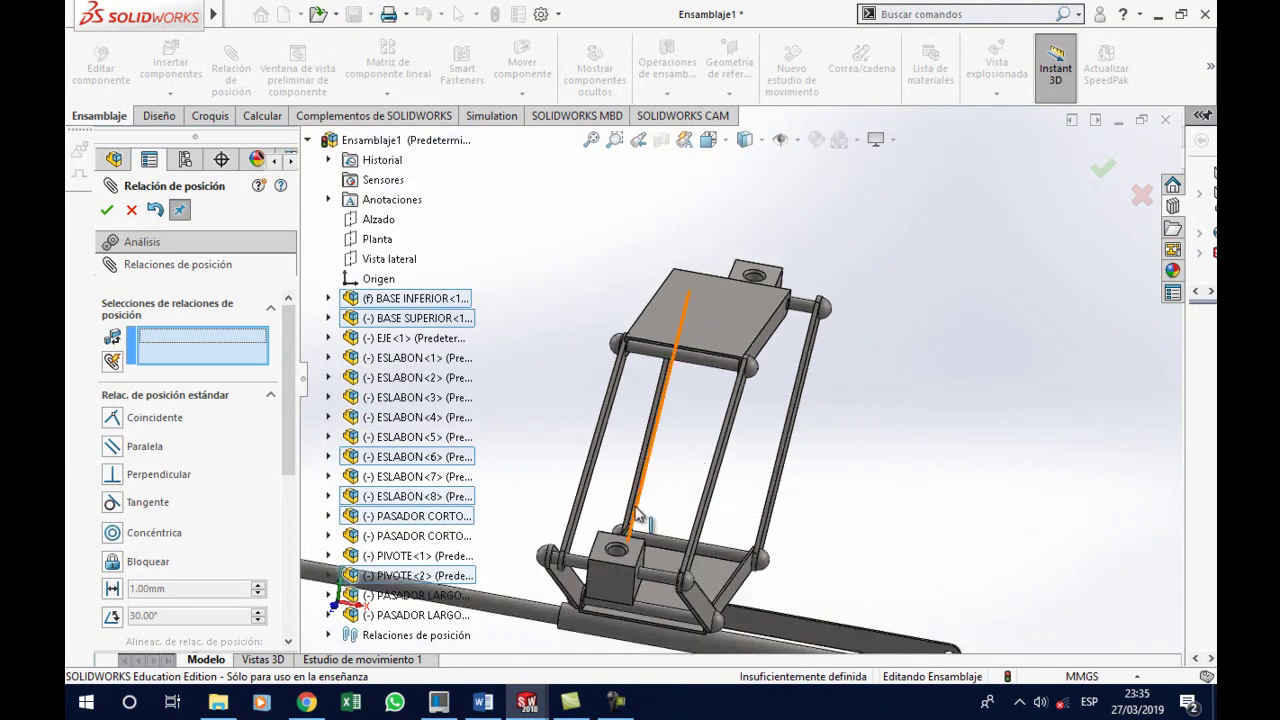
Drag the linkage so the top plate swings upward
mouse_move(728, 590)
left_mouse_down()
mouse_move(782, 368)
mouse_move(743, 528)
mouse_move(743, 517)
left_mouse_up()
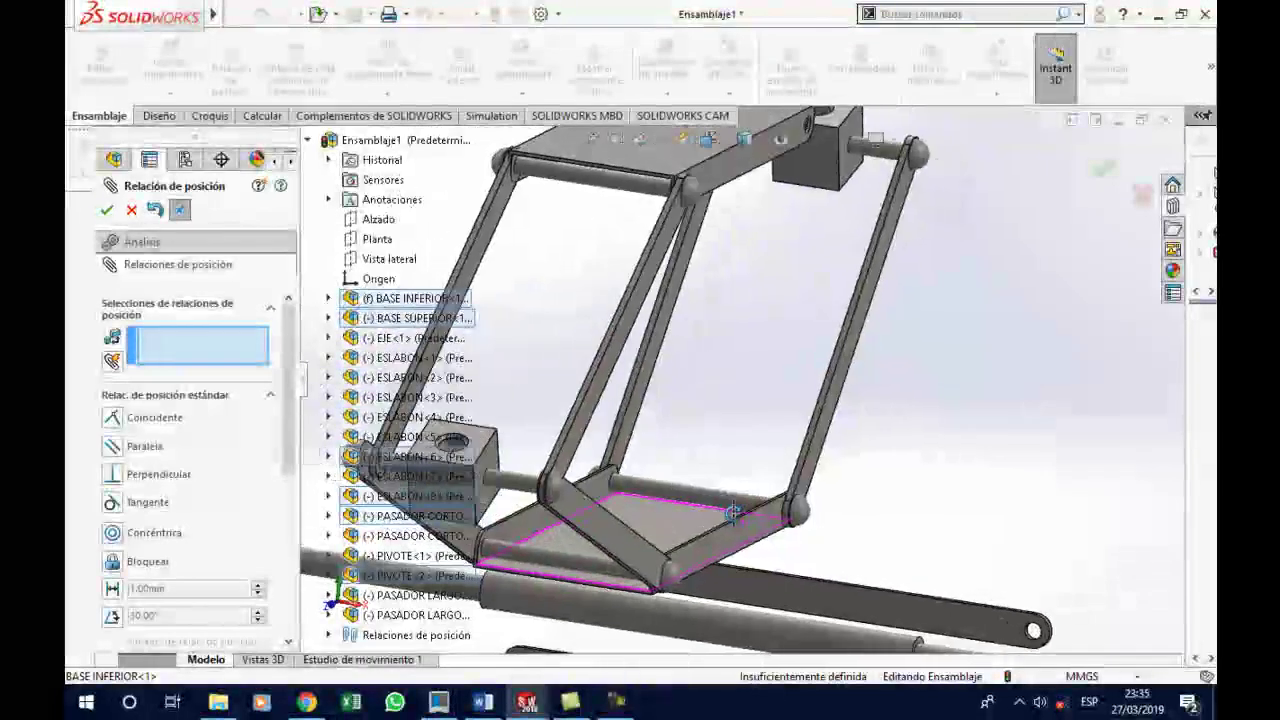
scroll(743, 517, "down", 2)
scroll(700, 525, "down", 3)
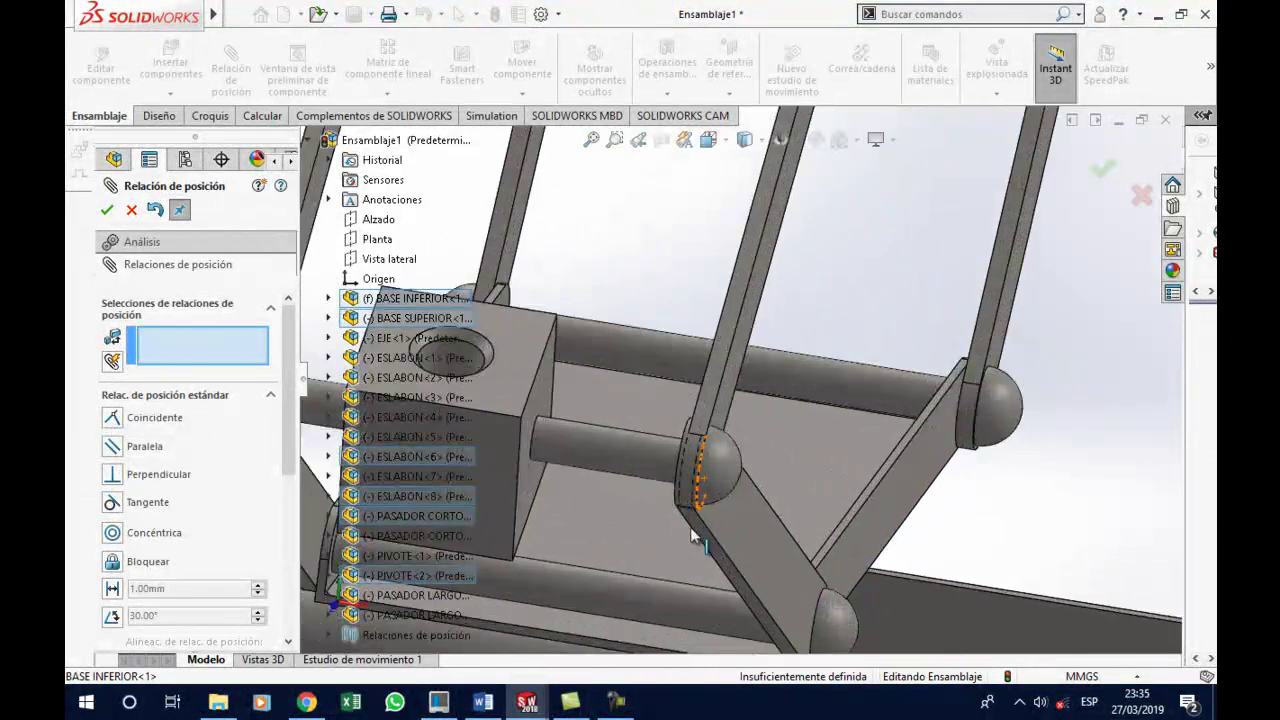
scroll(723, 482, "down", 2)
scroll(763, 380, "up", 3)
scroll(763, 382, "up", 2)
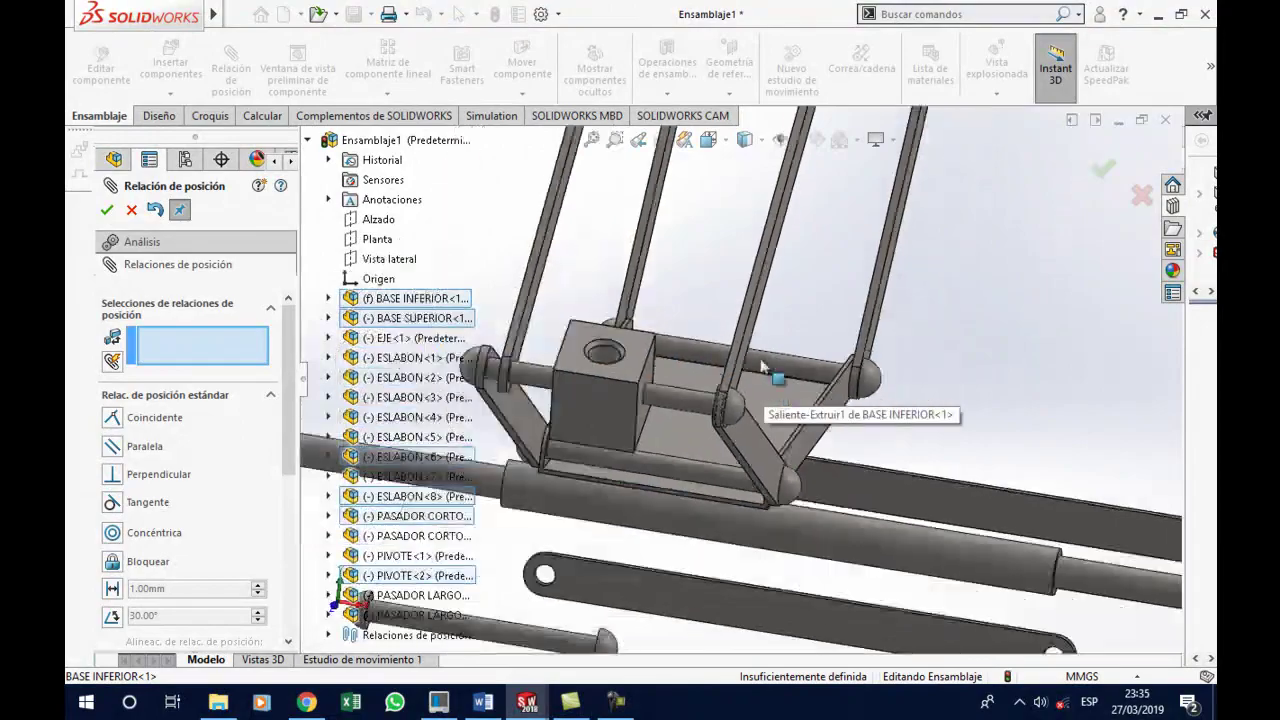
Mate the ESLABON<8> face coincident with the PASADOR CORTO short pin face
middle_click_drag(590, 237, 595, 299)
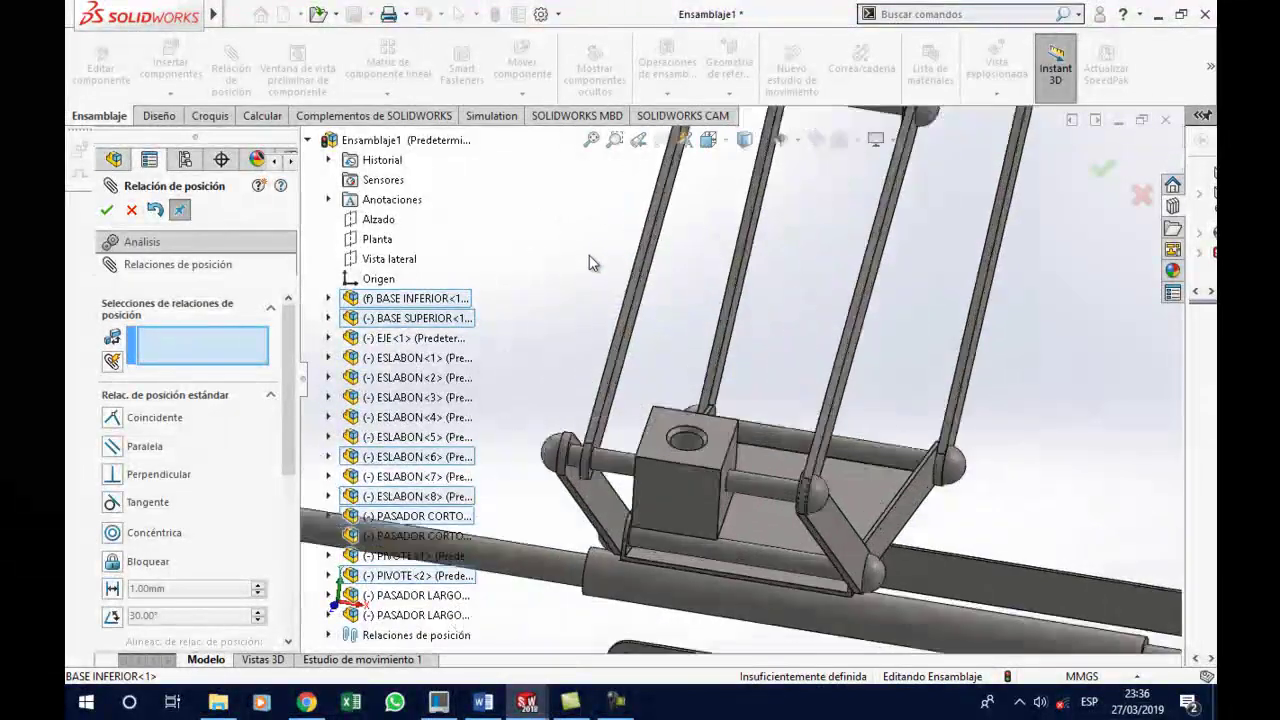
scroll(652, 245, "down", 3)
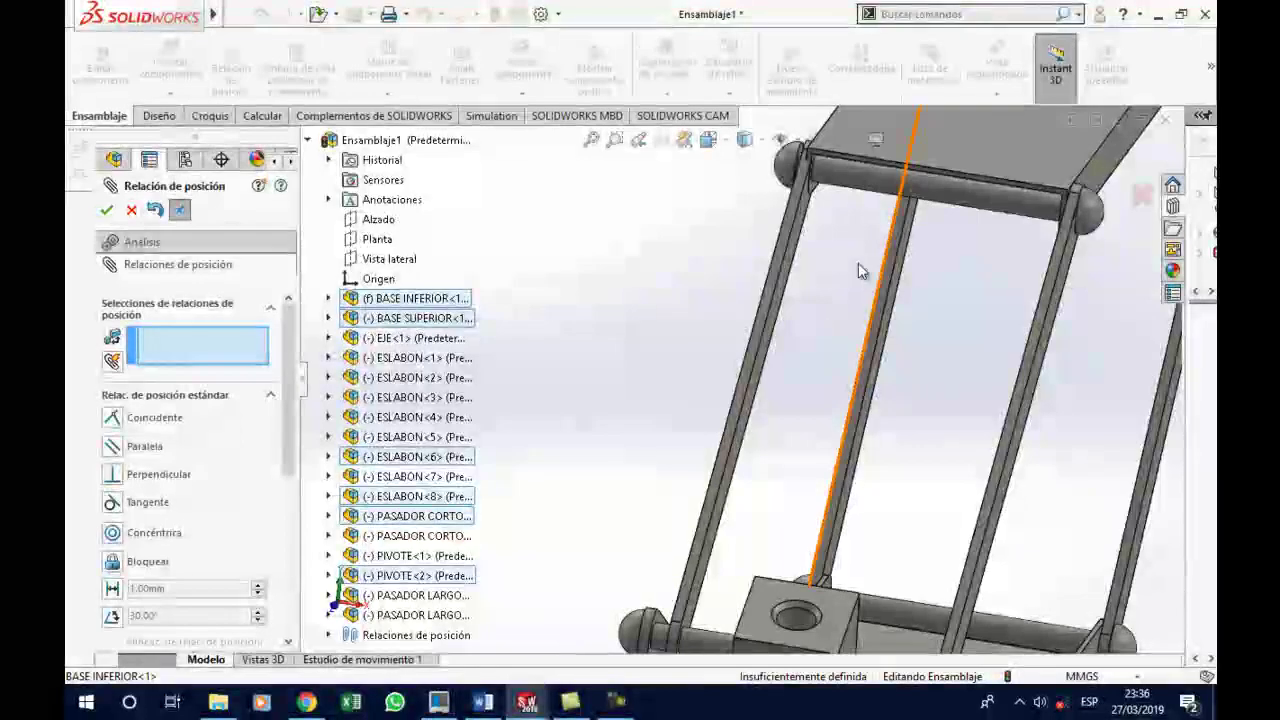
middle_click_drag(826, 255, 838, 261)
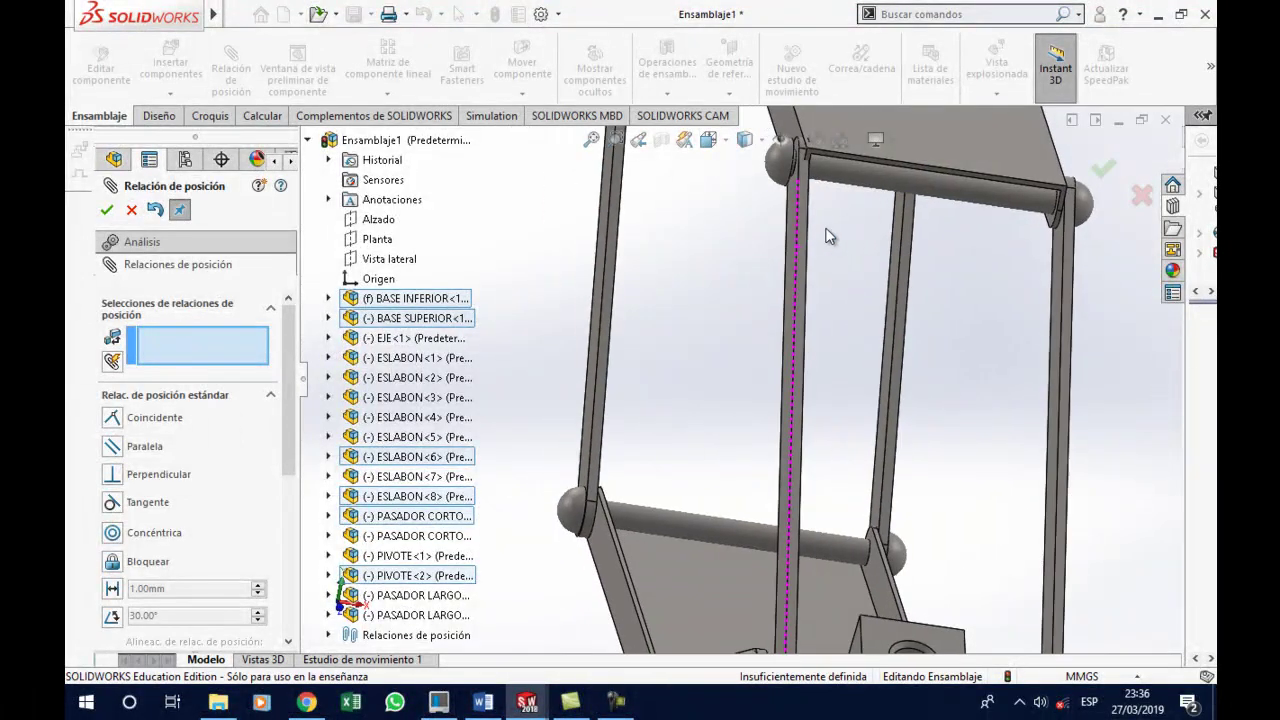
scroll(826, 220, "down", 2)
scroll(837, 318, "down", 2)
middle_click_drag(837, 318, 732, 268)
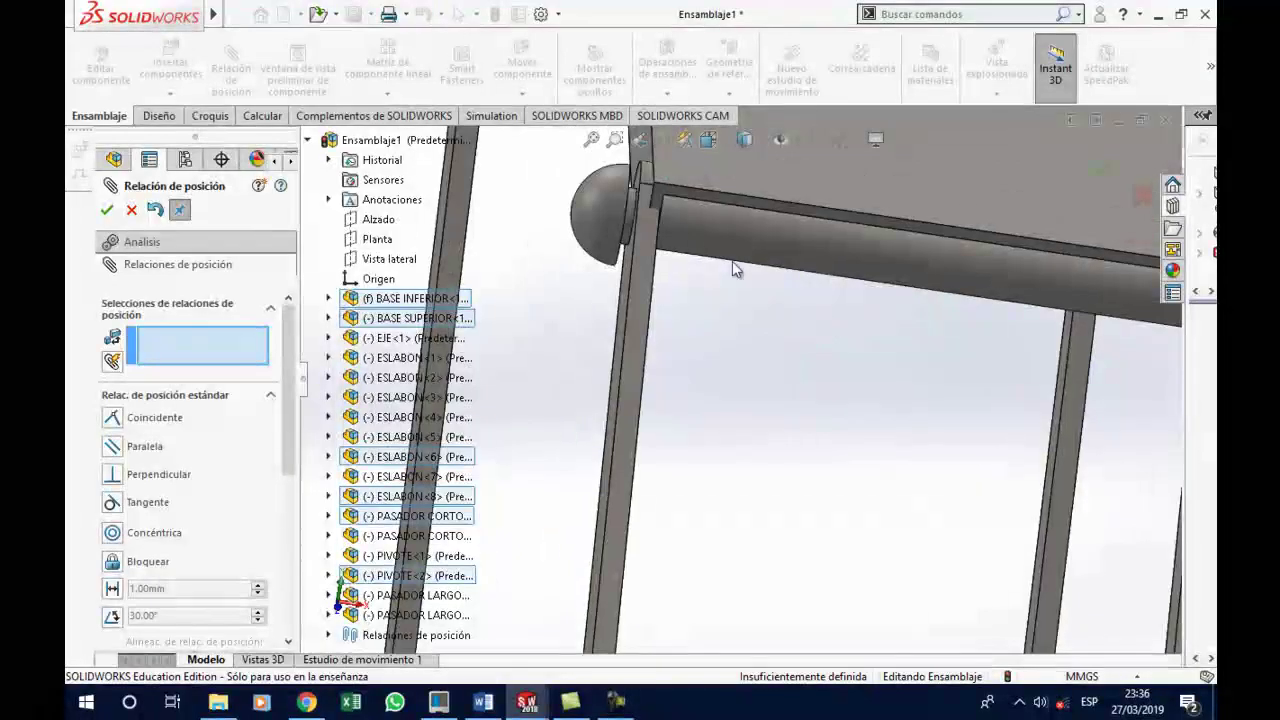
left_click(622, 318)
middle_click_drag(683, 294, 660, 200)
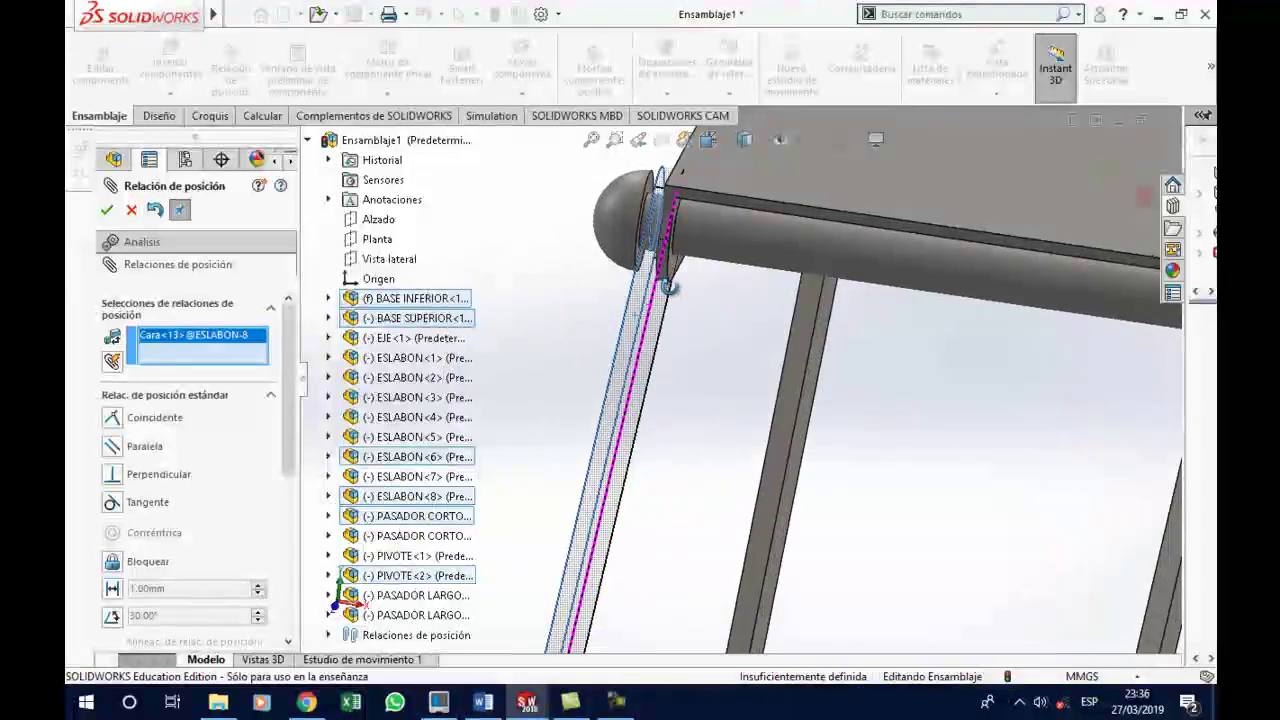
scroll(660, 205, "down", 2)
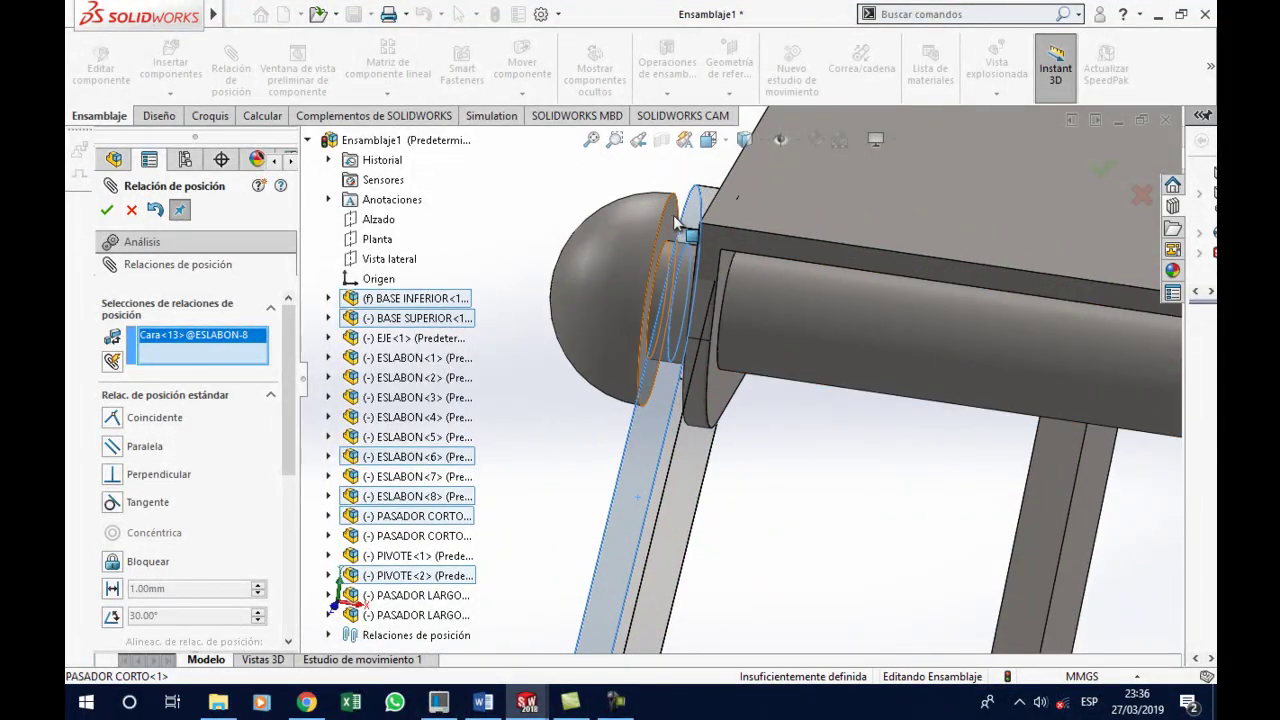
left_click(676, 224)
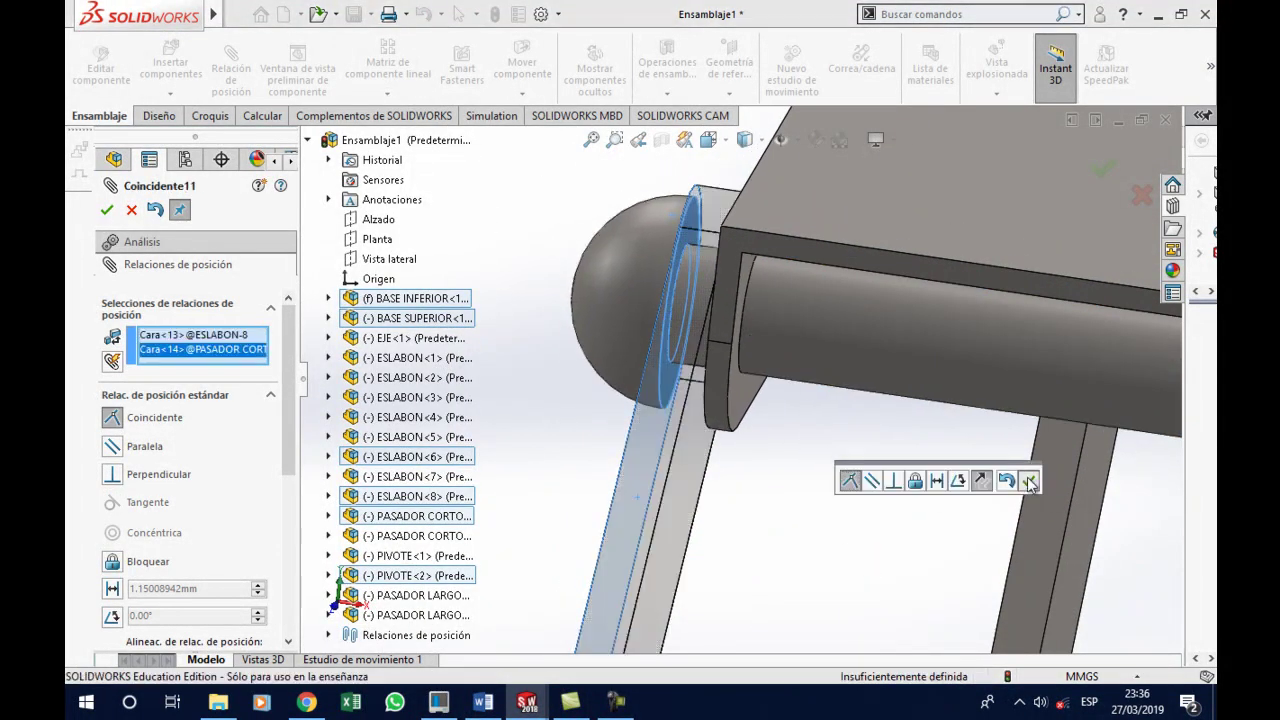
left_click(1030, 483)
Make a face of ESLABON<2> coincident with the neighbouring link's face
scroll(801, 517, "up", 5)
mouse_move(801, 517)
middle_mouse_down()
mouse_move(720, 536)
mouse_move(716, 513)
middle_mouse_up()
scroll(716, 513, "down", 2)
scroll(739, 452, "down", 2)
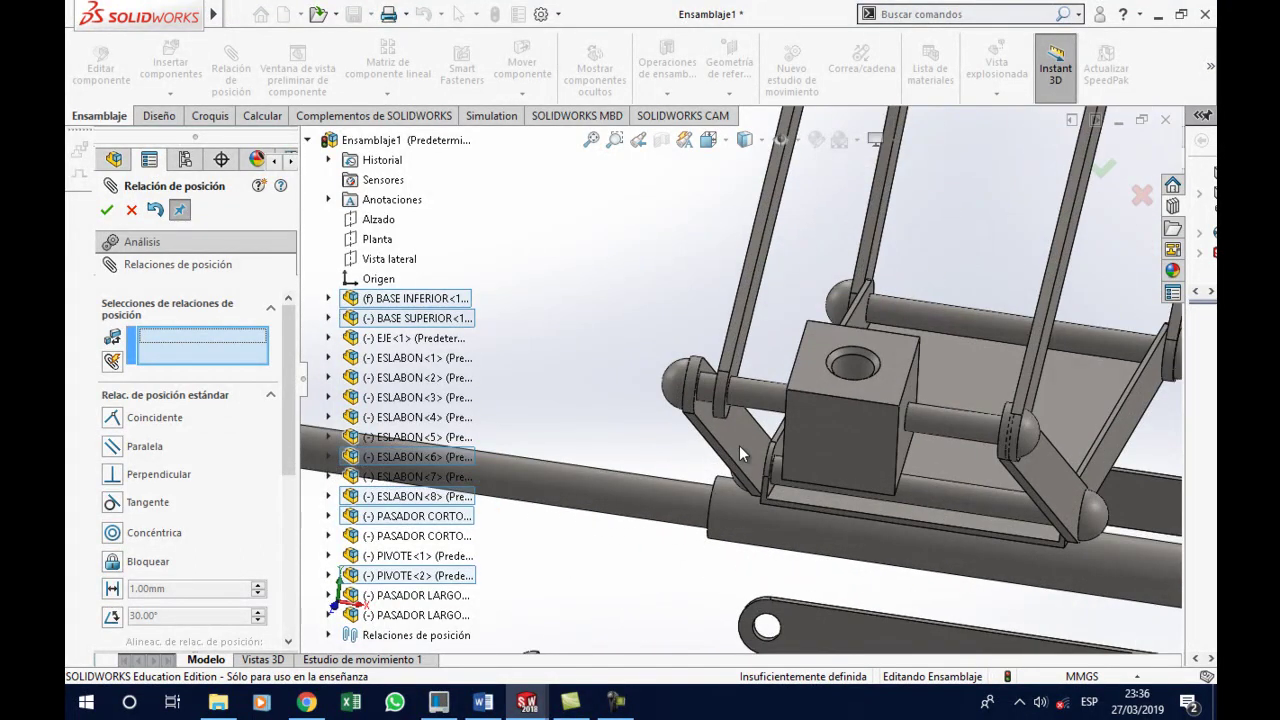
left_click(739, 445)
middle_click_drag(690, 300, 701, 288)
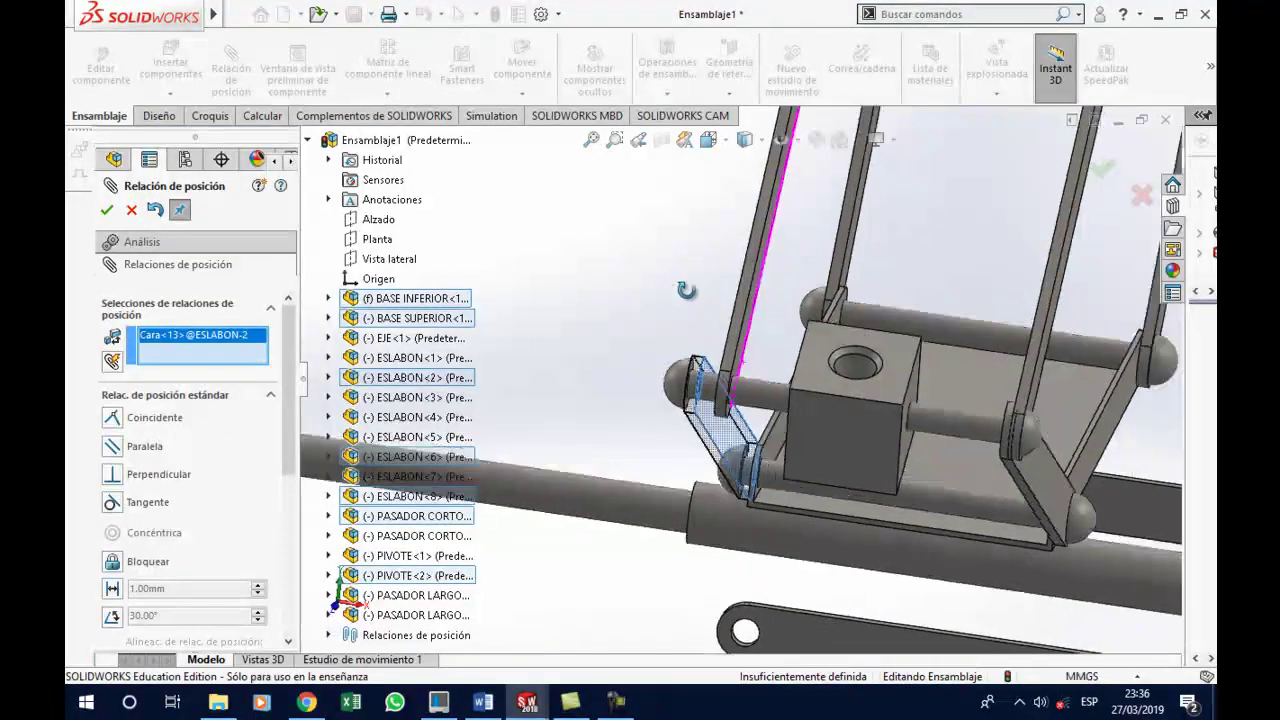
left_click(734, 282)
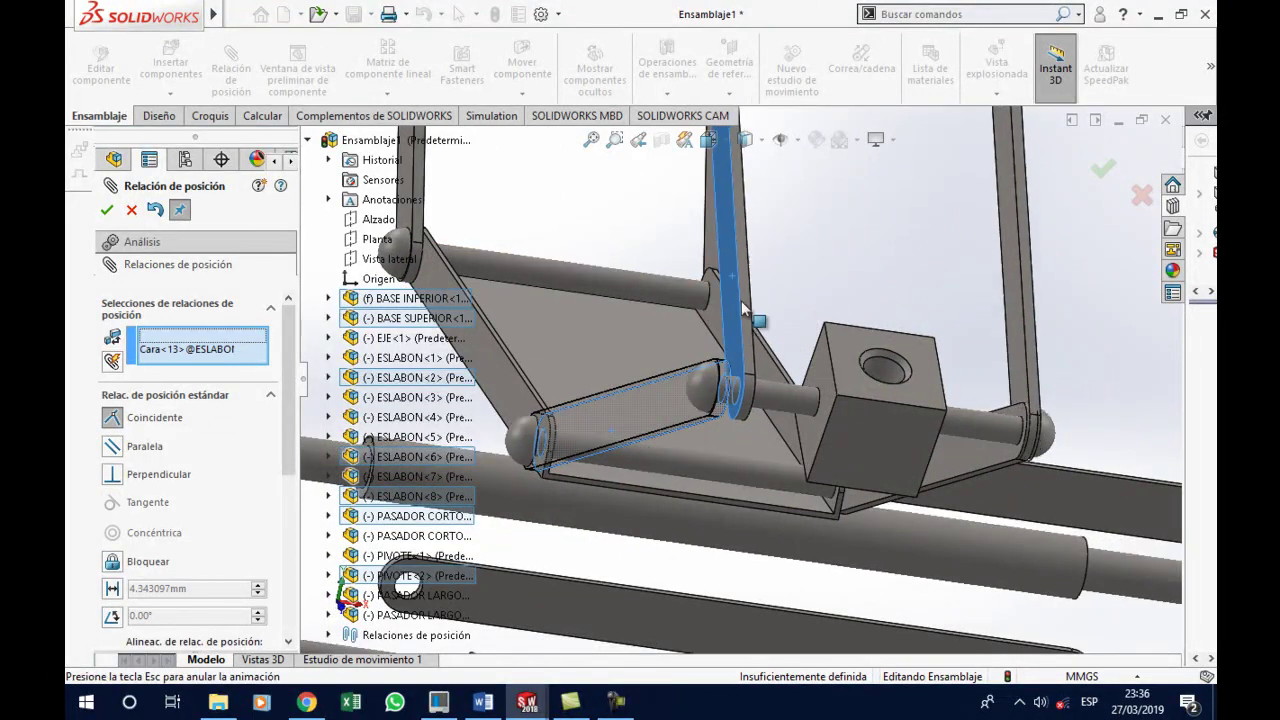
left_click(1029, 525)
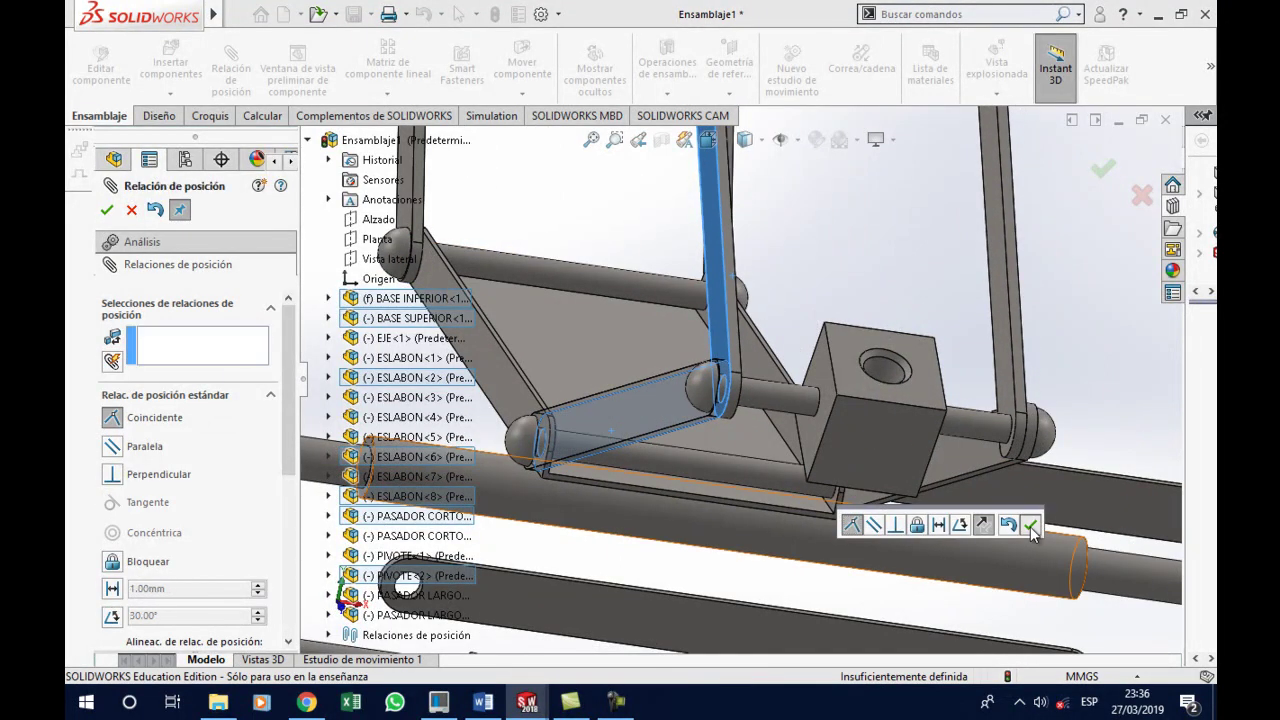
scroll(1043, 393, "up", 3)
middle_click_drag(996, 379, 873, 266)
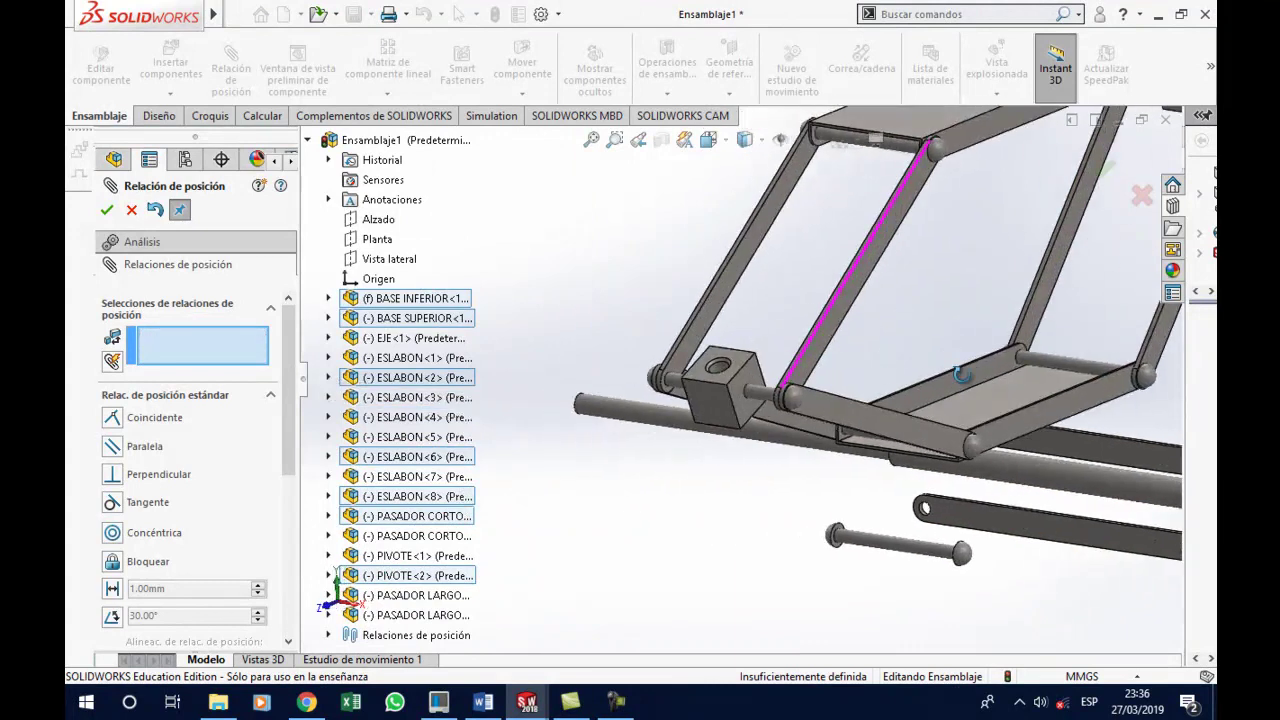
Mate the ESLABON<3> hole concentric with the PIVOTE<1> pin (Concéntrica17)
scroll(842, 157, "down", 2)
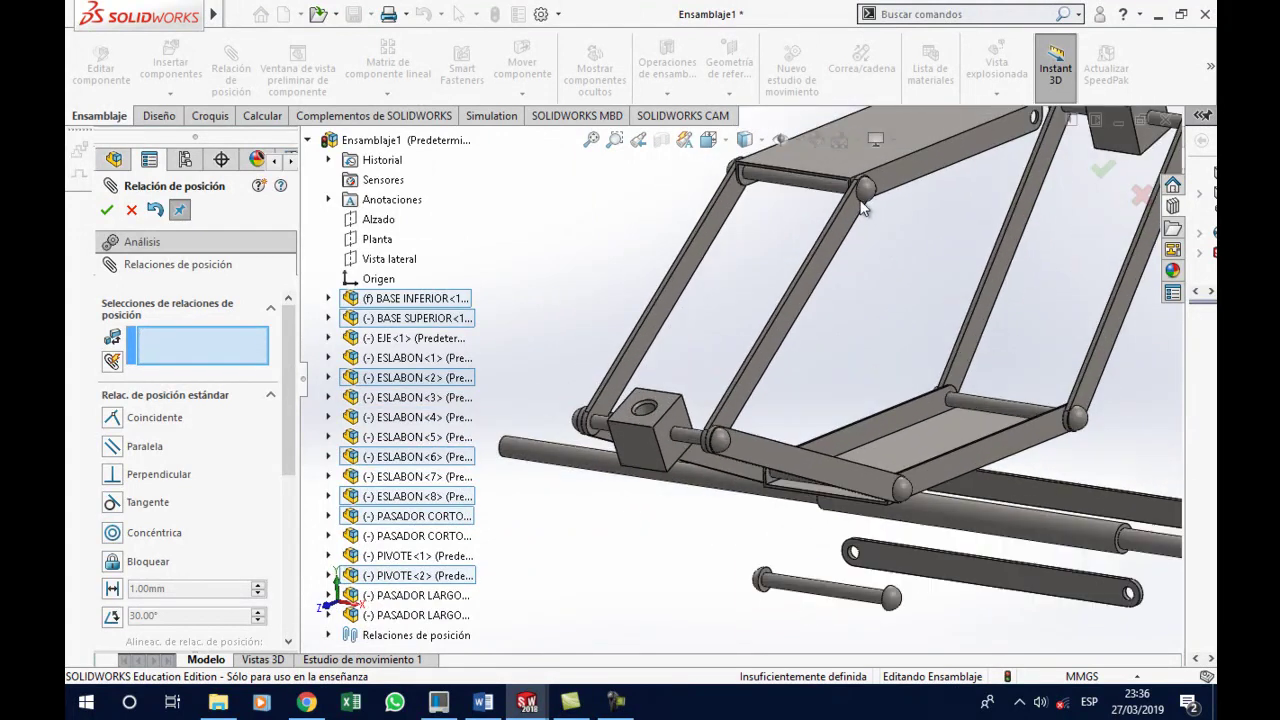
scroll(842, 157, "down", 2)
scroll(770, 320, "up", 3)
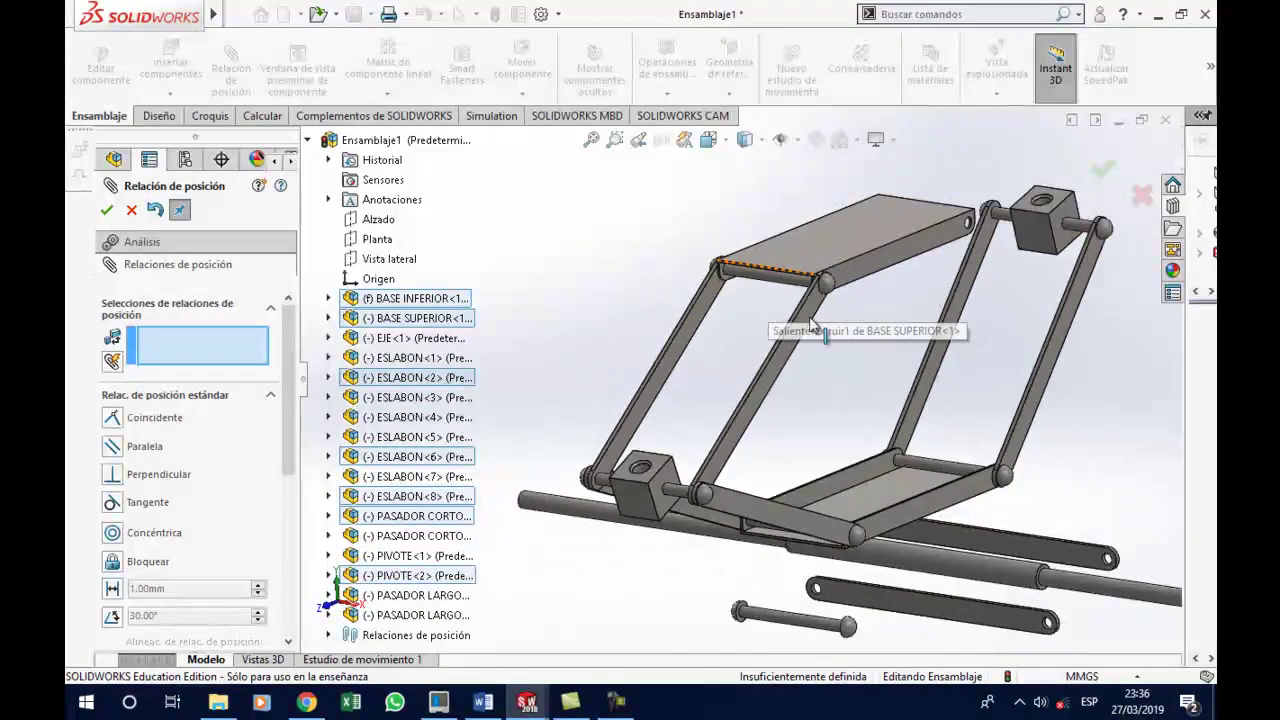
scroll(825, 330, "up", 2)
scroll(865, 333, "down", 2)
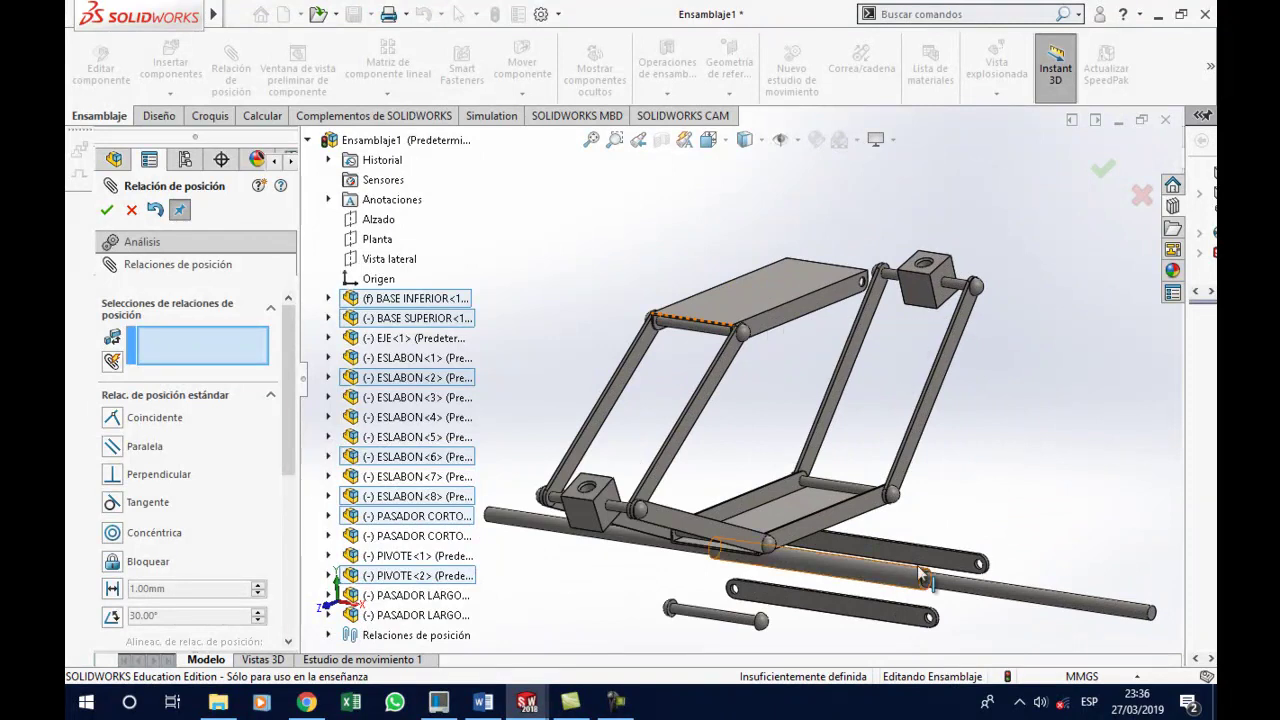
scroll(922, 572, "down", 3)
scroll(928, 512, "down", 1)
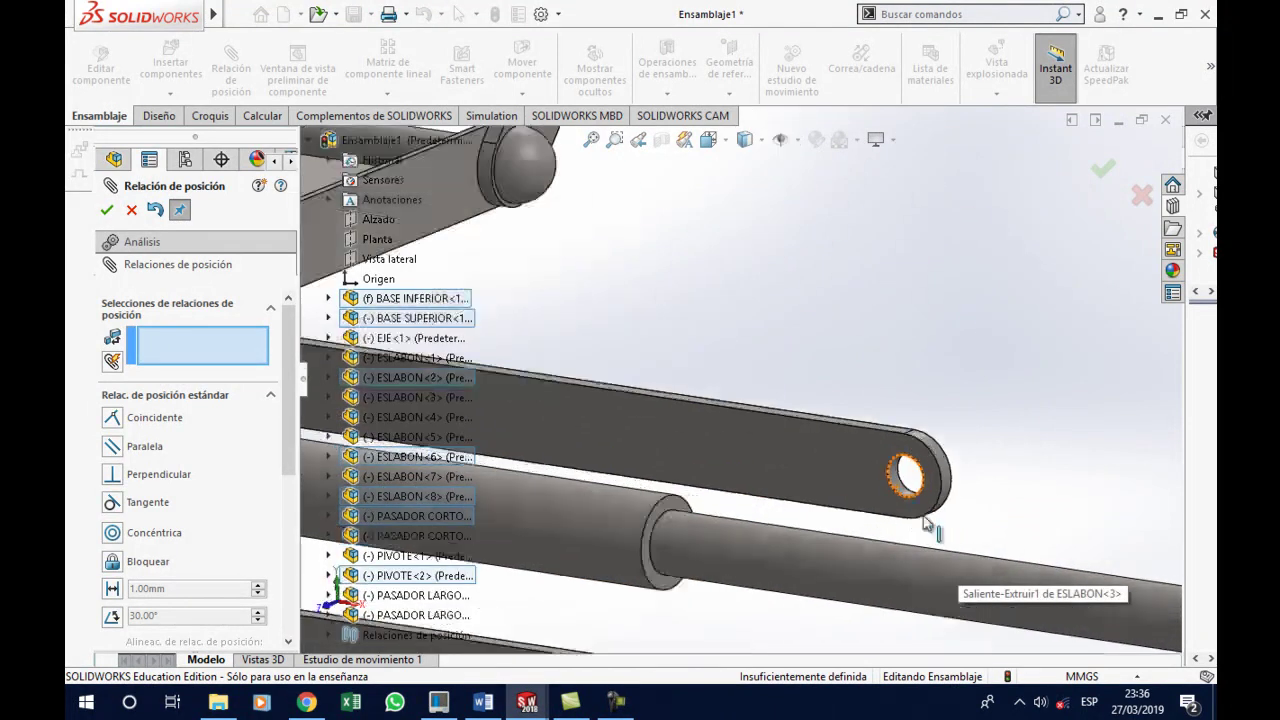
left_click(903, 488)
scroll(860, 440, "up", 2)
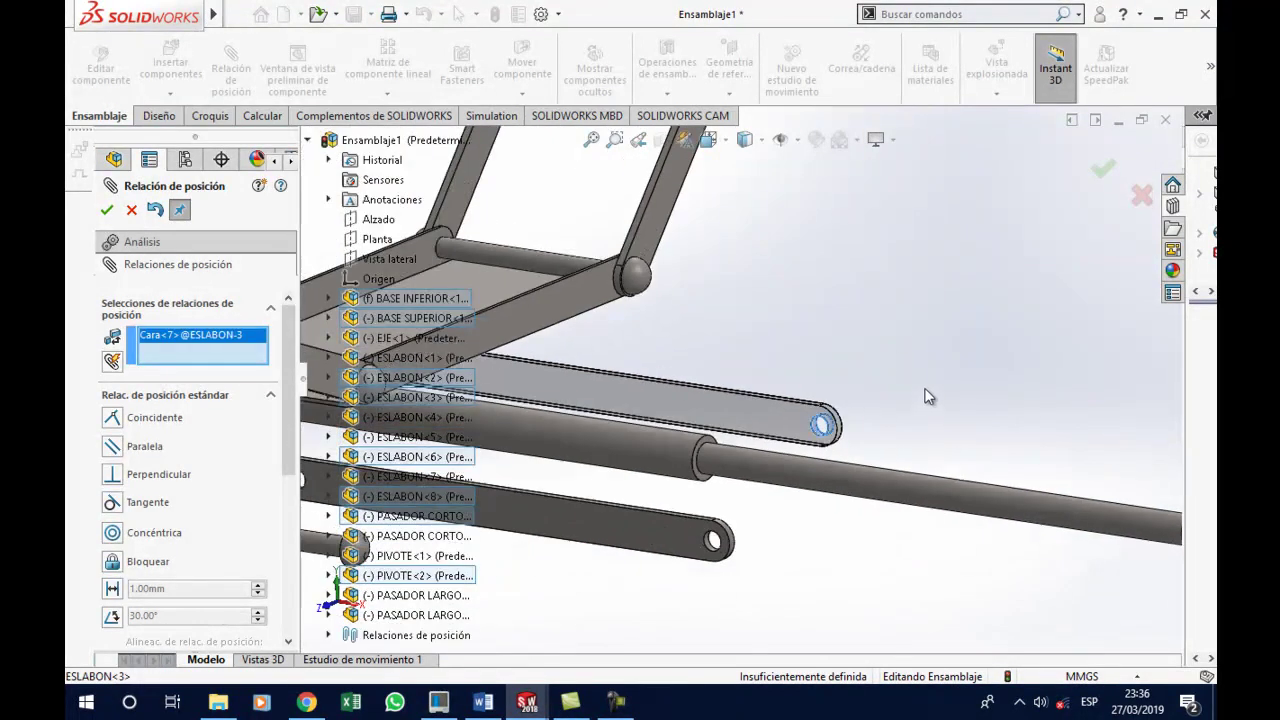
scroll(812, 370, "up", 2)
scroll(760, 310, "up", 1)
scroll(728, 287, "down", 3)
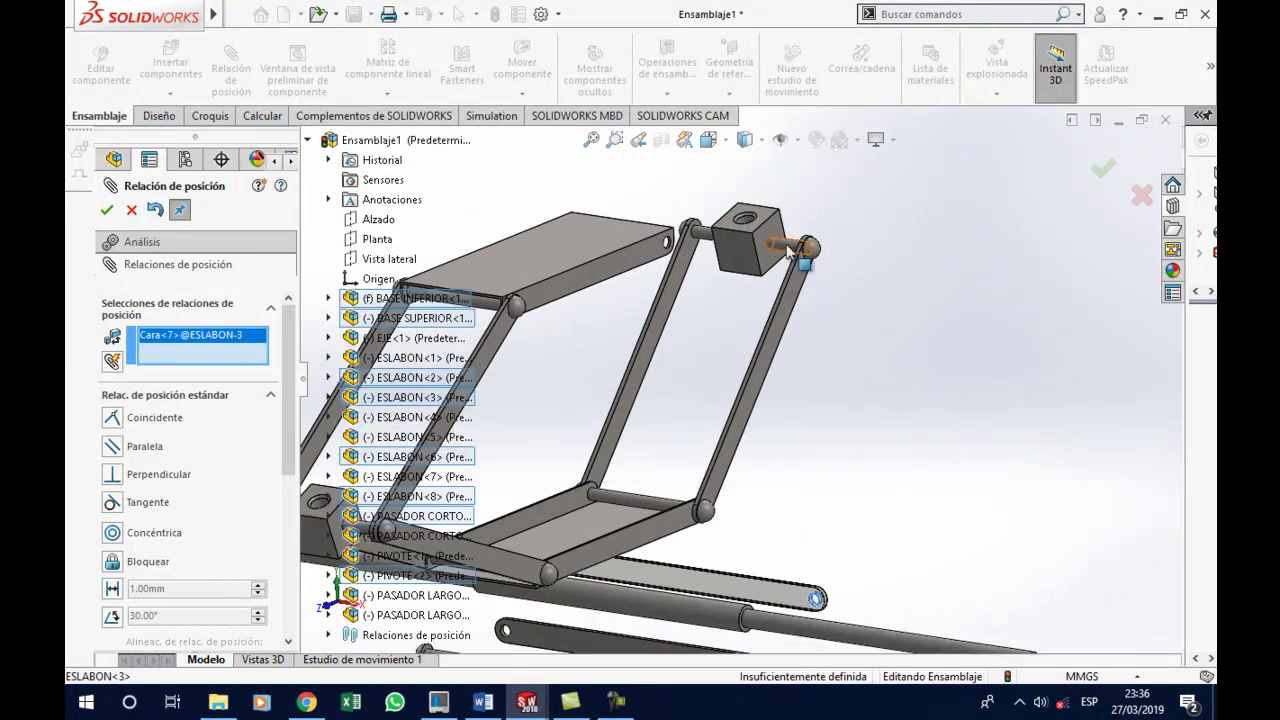
left_click(790, 250)
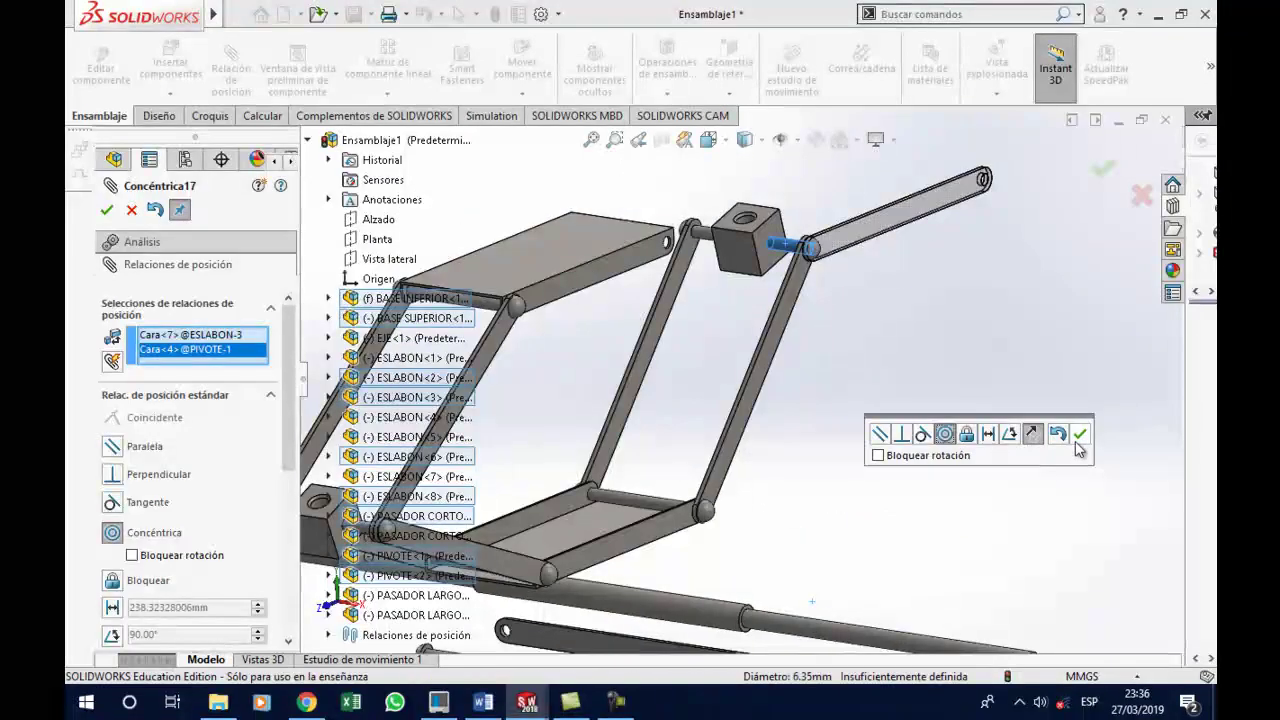
left_click(1079, 436)
Accept the concentric mate putting ESLABON<4>'s hole on the PIVOTE<1> pin (Concéntrica18)
scroll(737, 543, "up", 3)
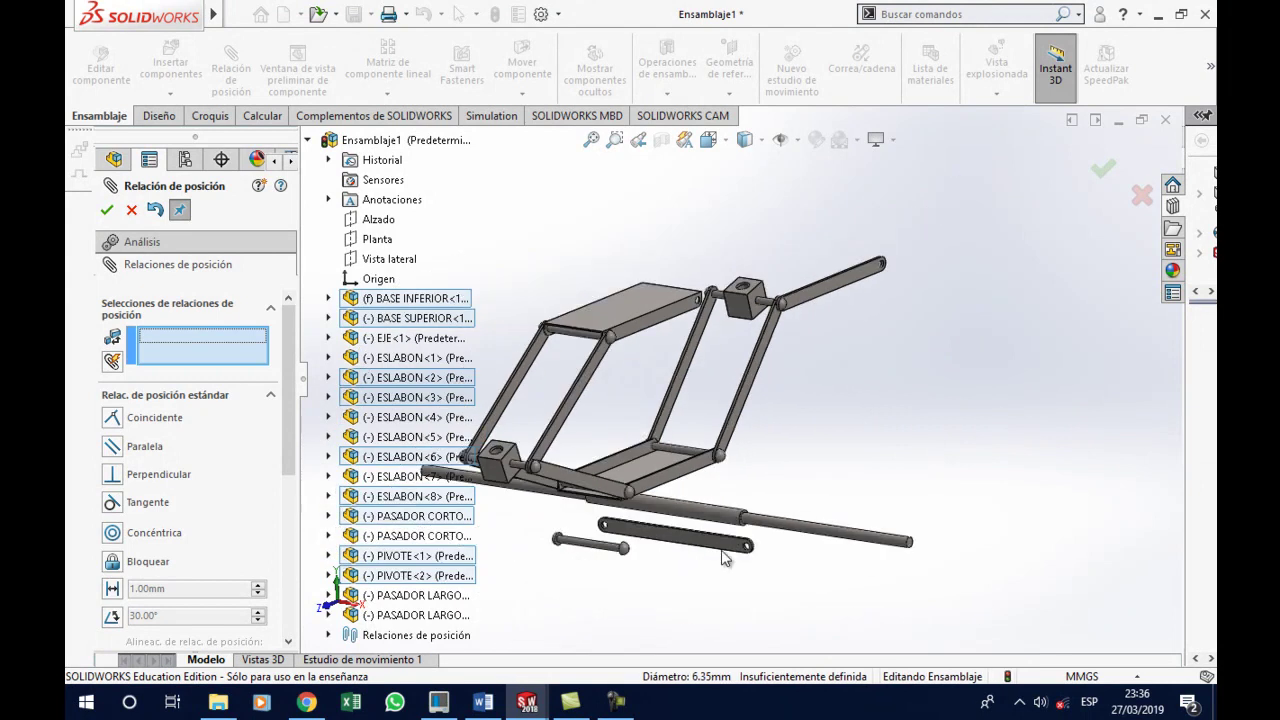
scroll(757, 554, "down", 5)
scroll(785, 480, "down", 3)
scroll(791, 455, "down", 2)
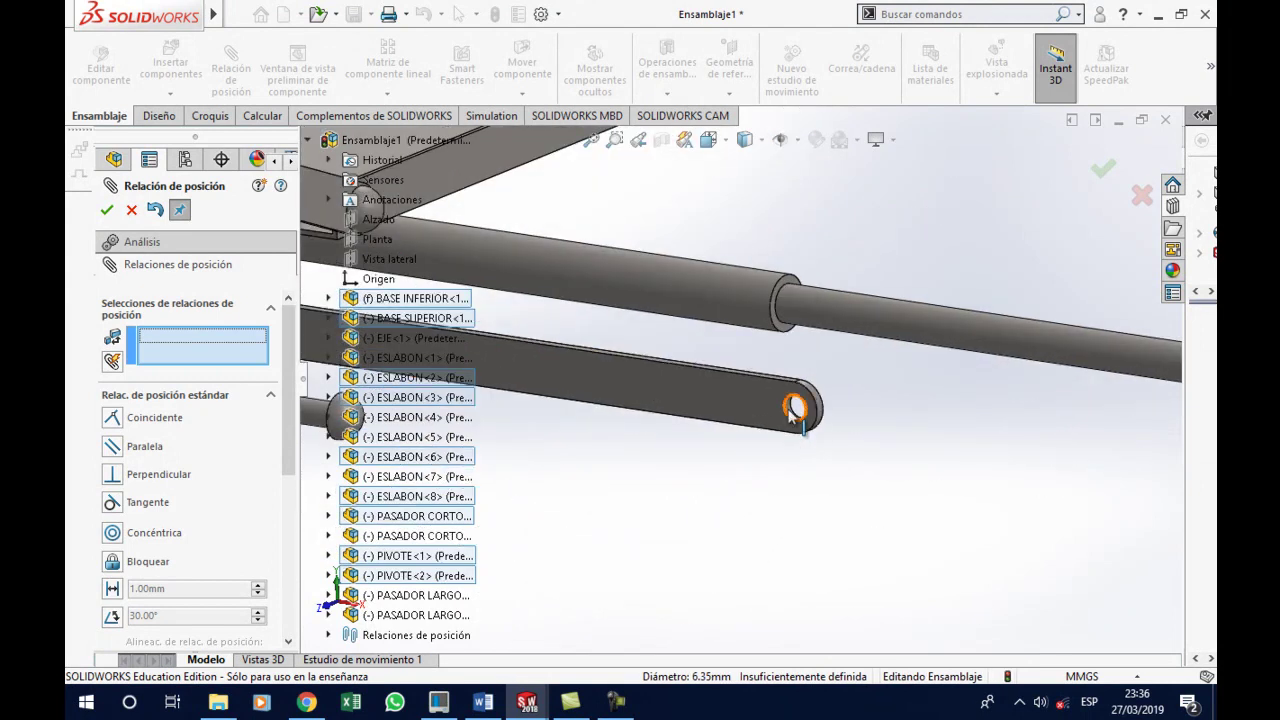
left_click(795, 410)
scroll(803, 423, "up", 3)
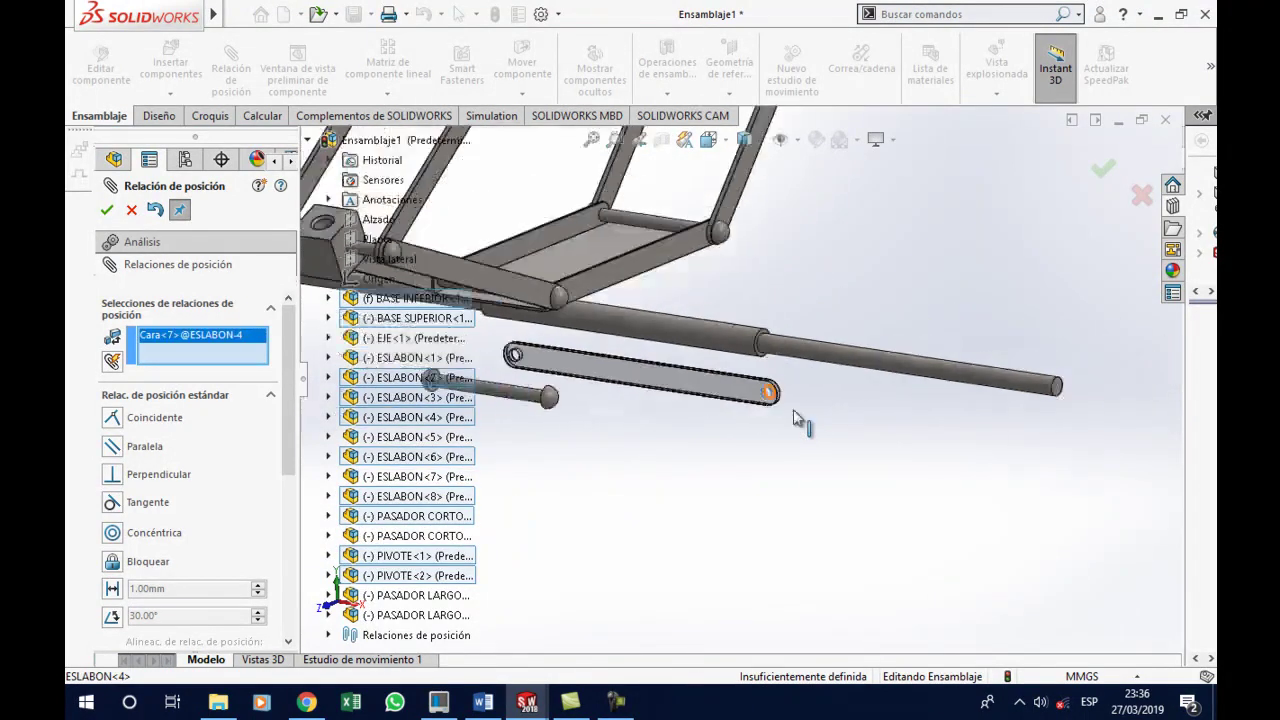
scroll(808, 303, "up", 2)
scroll(780, 289, "up", 2)
scroll(722, 308, "down", 3)
scroll(722, 308, "down", 2)
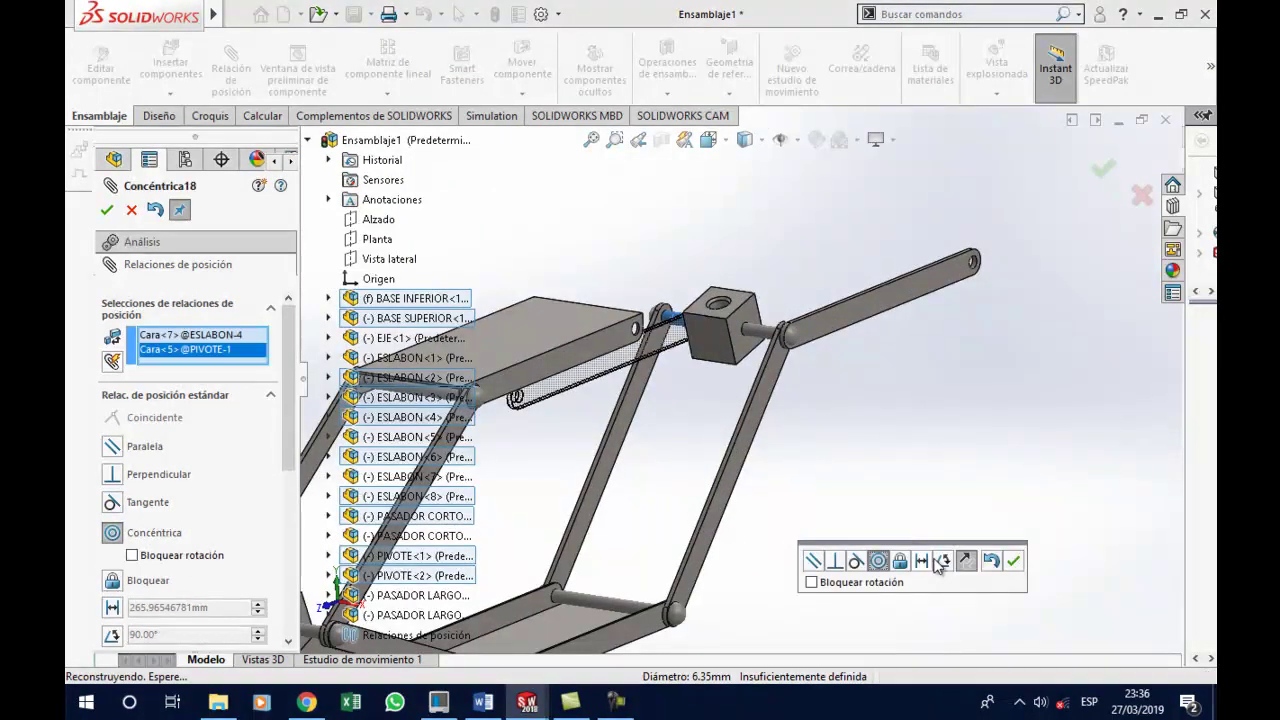
key("Return")
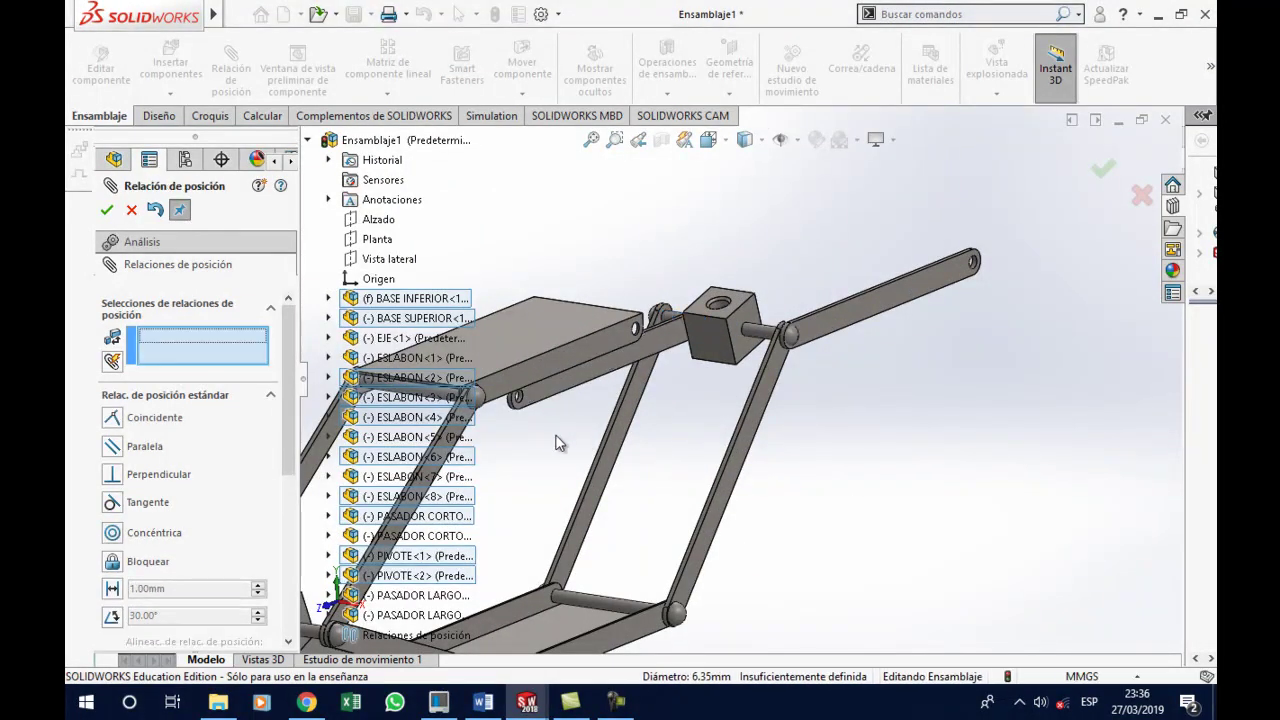
scroll(657, 457, "down", 2)
scroll(646, 480, "down", 2)
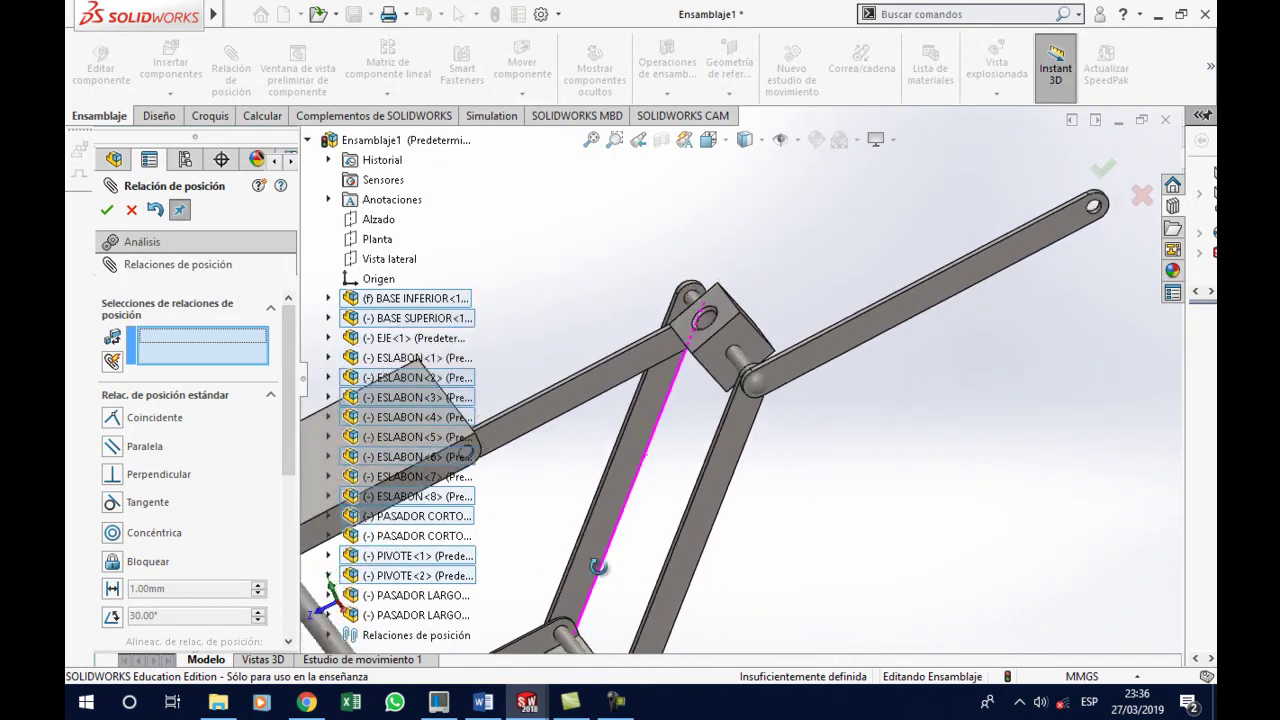
scroll(630, 485, "down", 2)
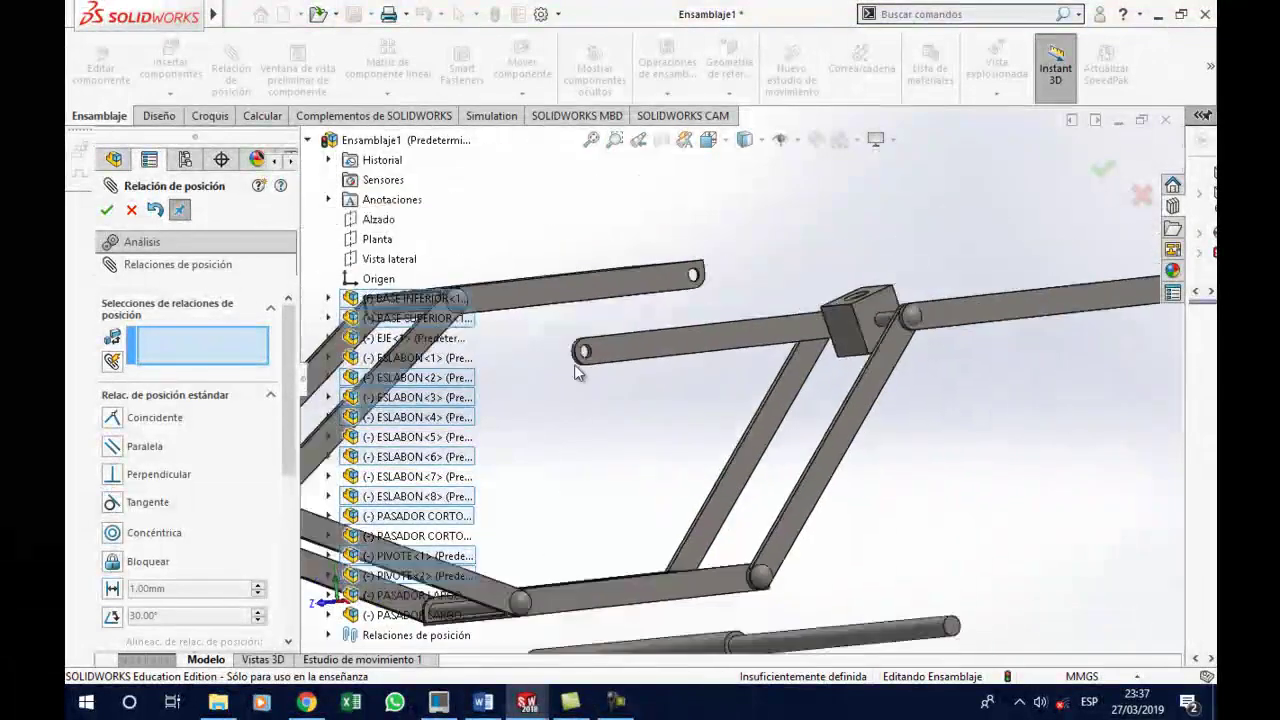
Mate ESLABON<4>'s far end hole concentric with the BASE SUPERIOR hole as Concéntrica19
scroll(617, 370, "down", 5)
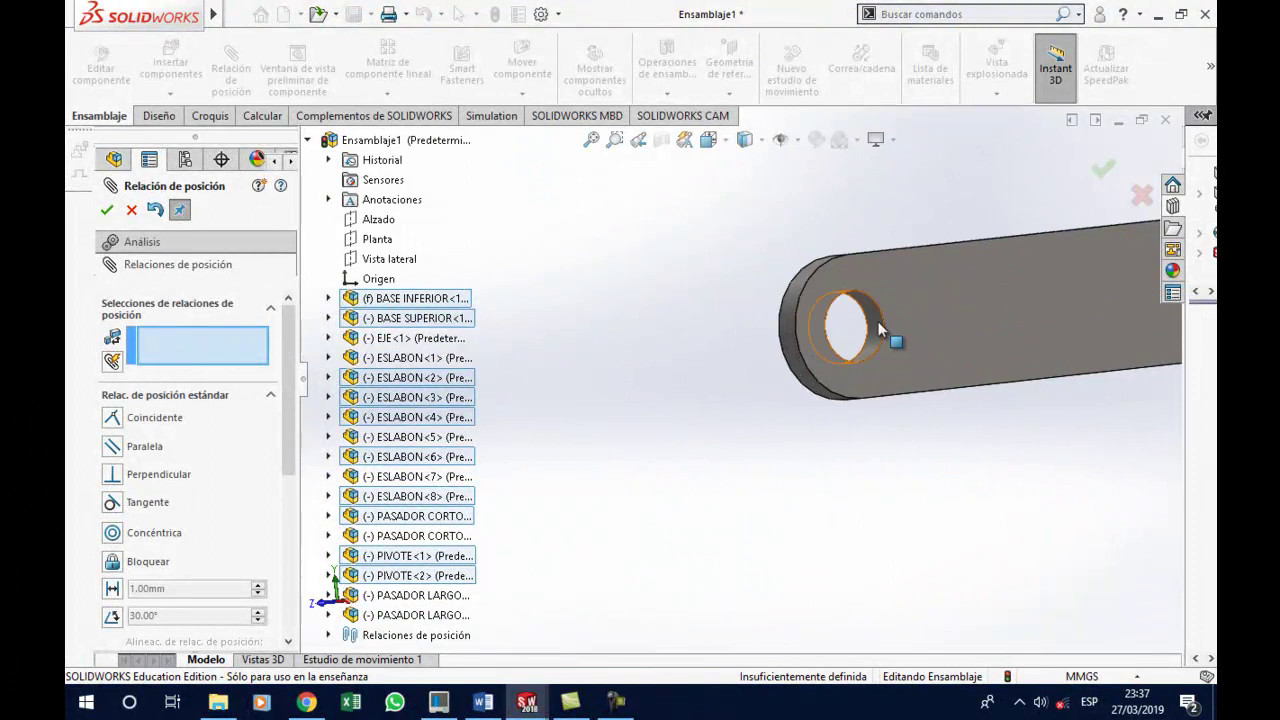
left_click(878, 328)
scroll(910, 350, "up", 2)
scroll(900, 340, "up", 3)
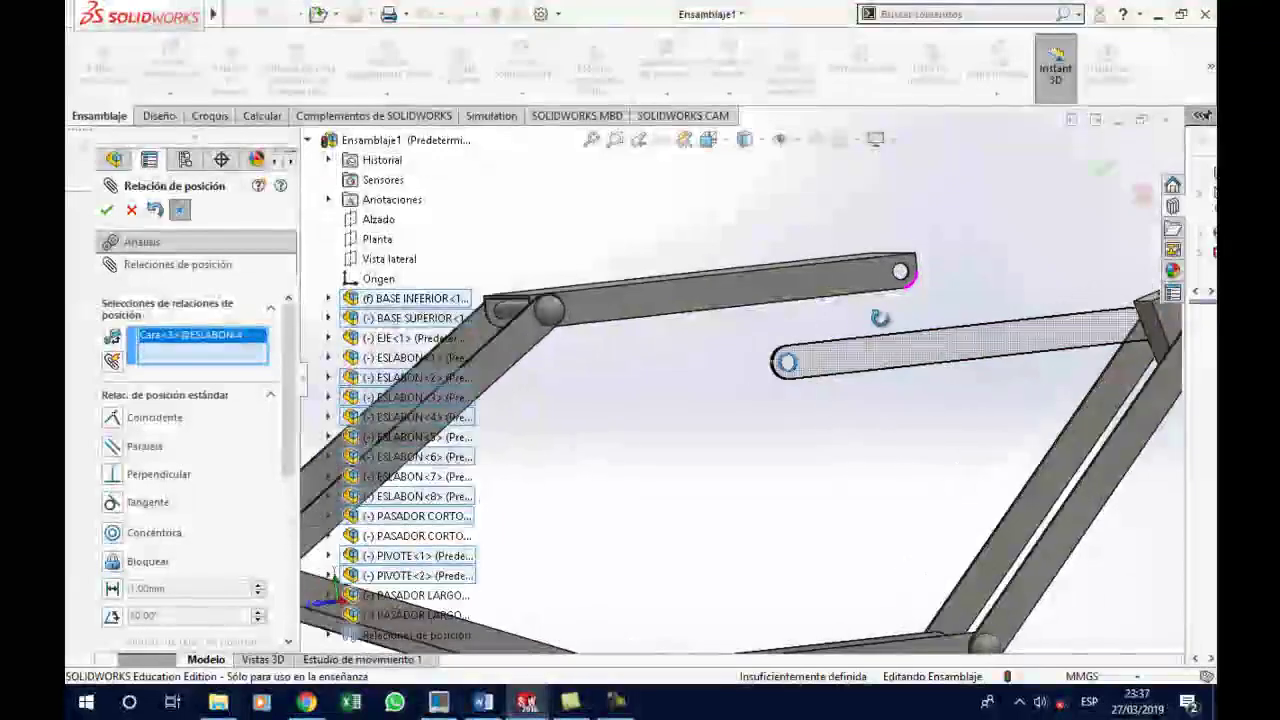
scroll(850, 330, "up", 1)
scroll(900, 320, "up", 2)
scroll(914, 309, "down", 3)
scroll(810, 332, "down", 2)
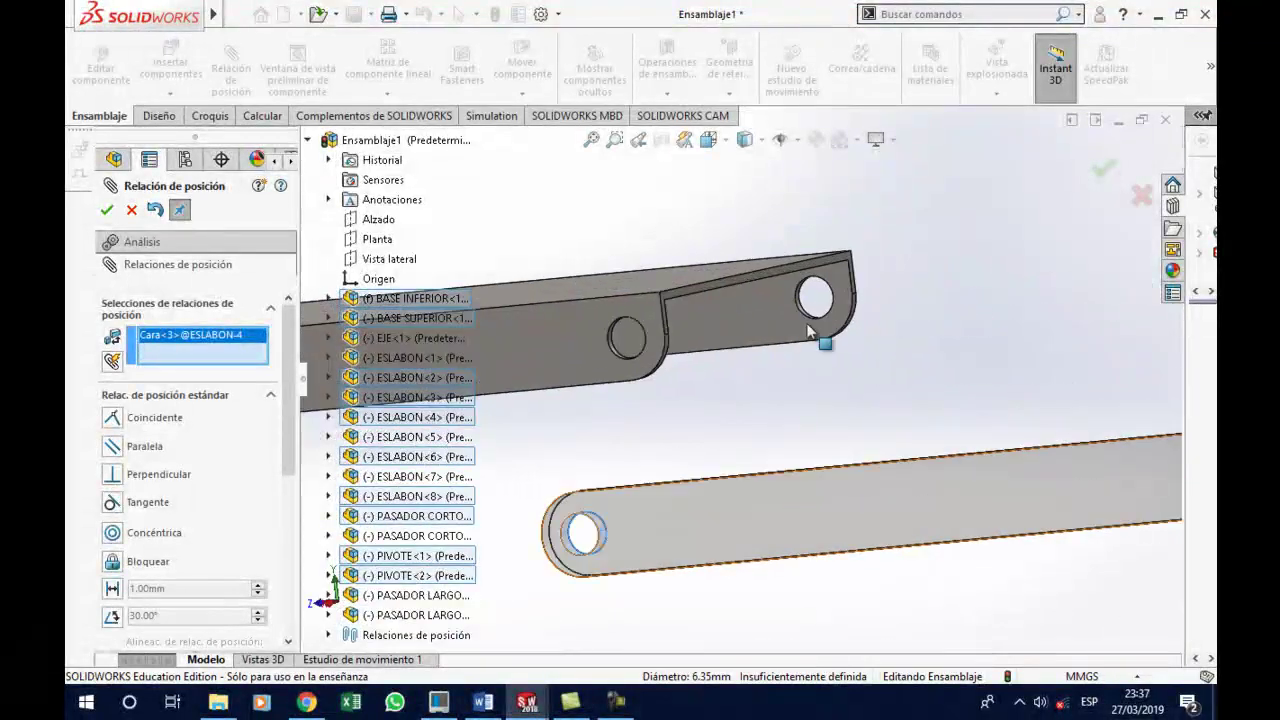
scroll(780, 326, "down", 1)
scroll(750, 320, "down", 1)
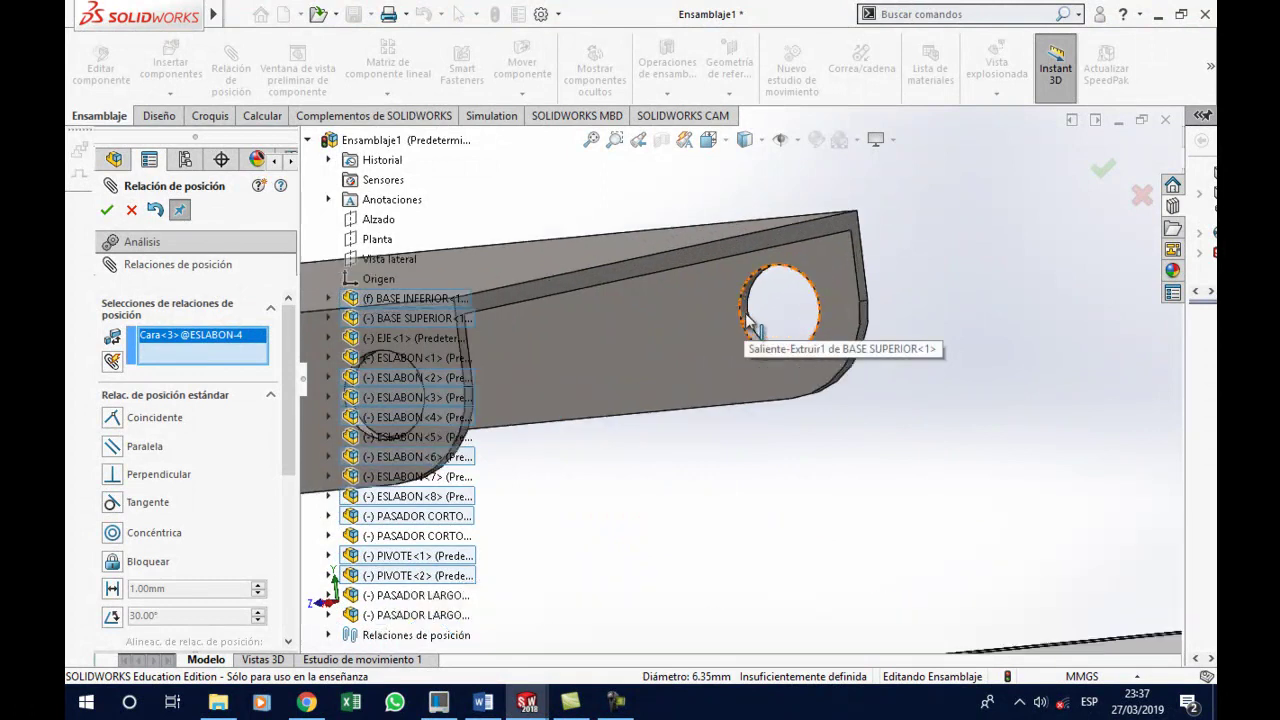
scroll(749, 323, "down", 1)
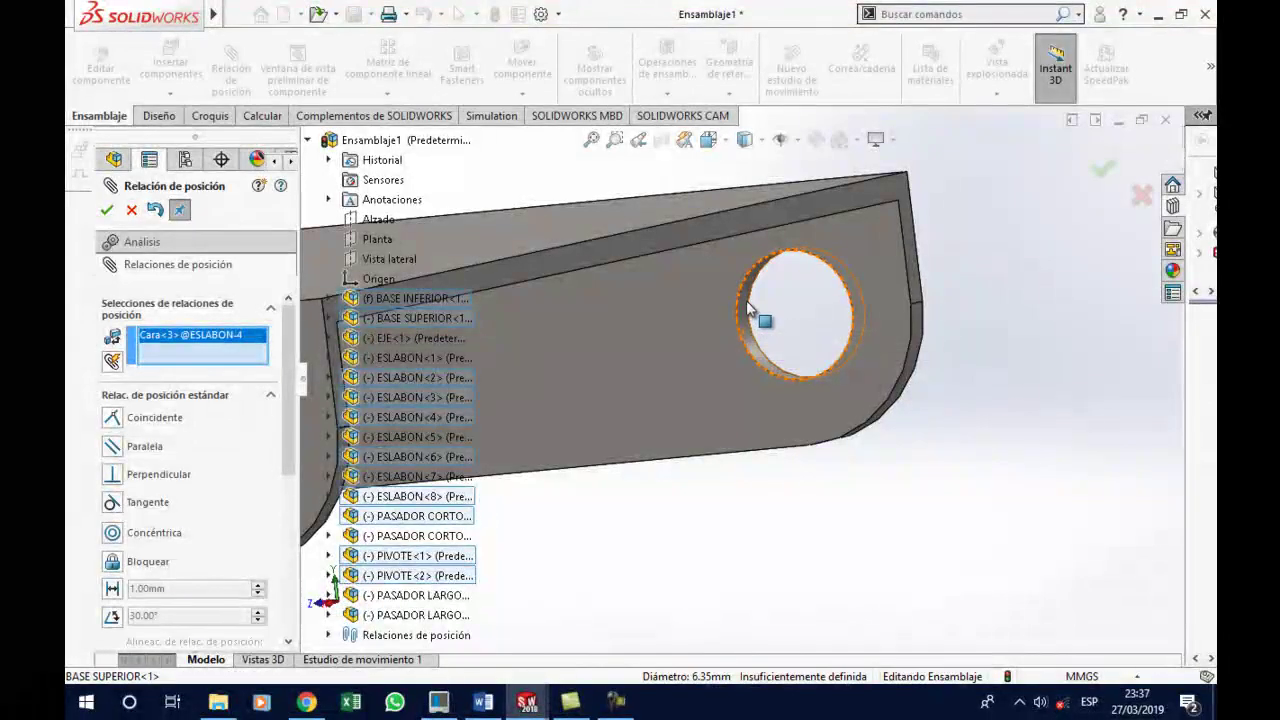
left_click(748, 303)
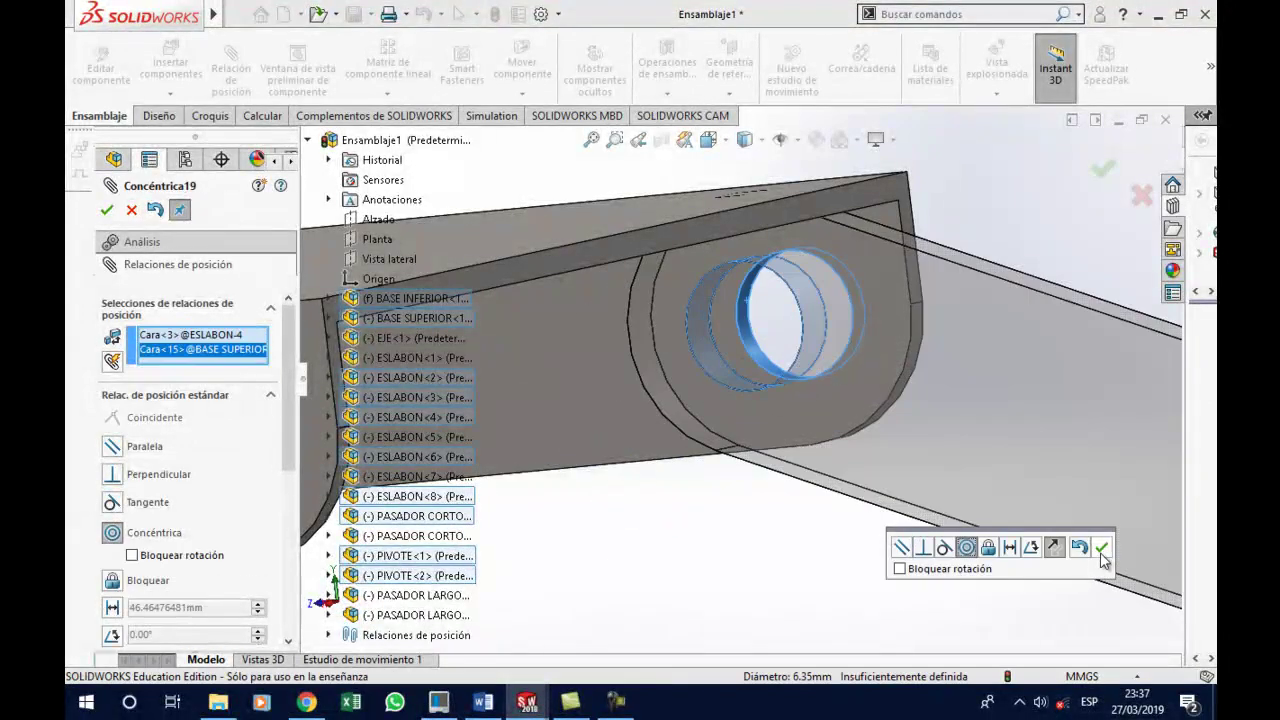
key("Return")
scroll(837, 590, "up", 5)
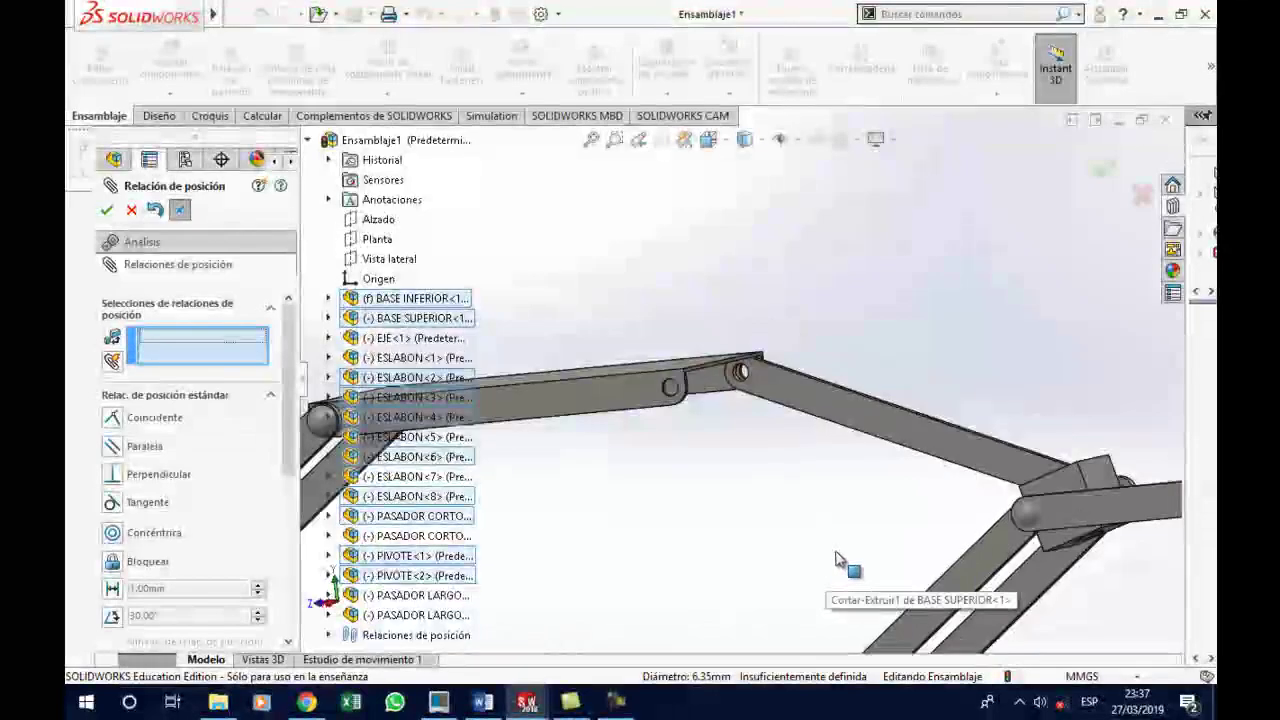
scroll(995, 562, "up", 3)
middle_click_drag(886, 551, 971, 508)
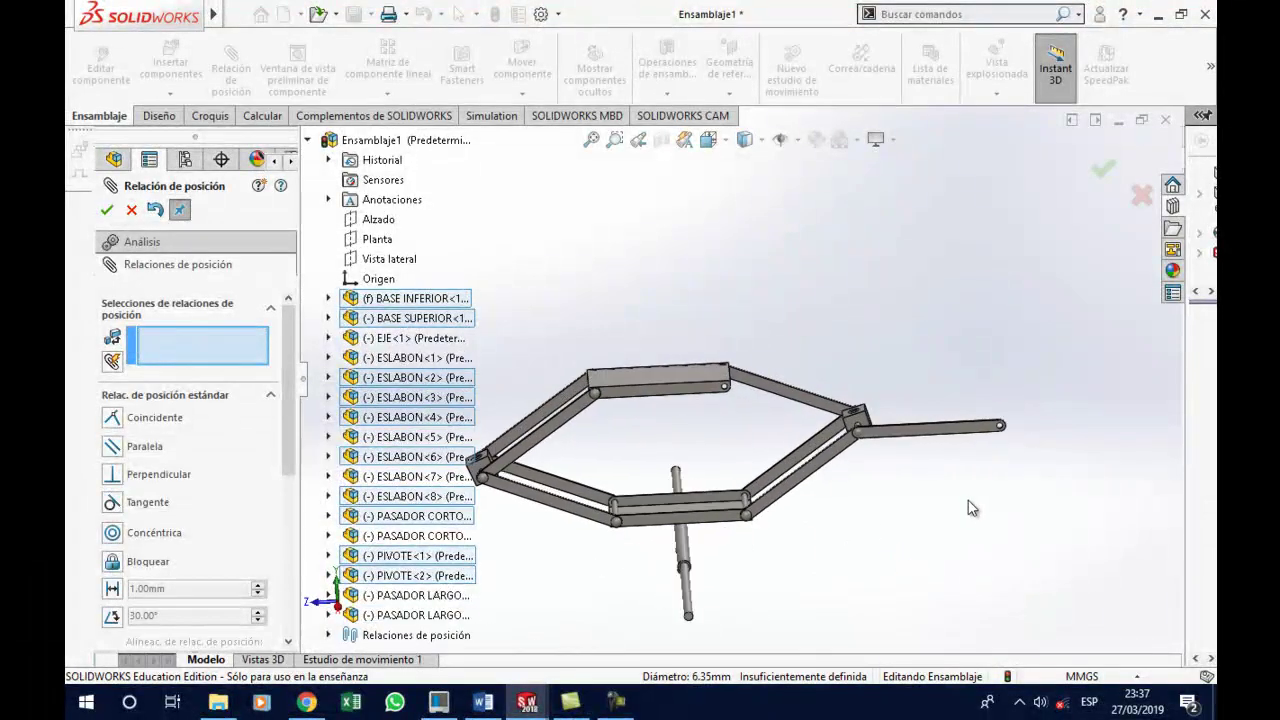
scroll(970, 443, "down", 3)
scroll(920, 434, "down", 2)
scroll(750, 355, "down", 3)
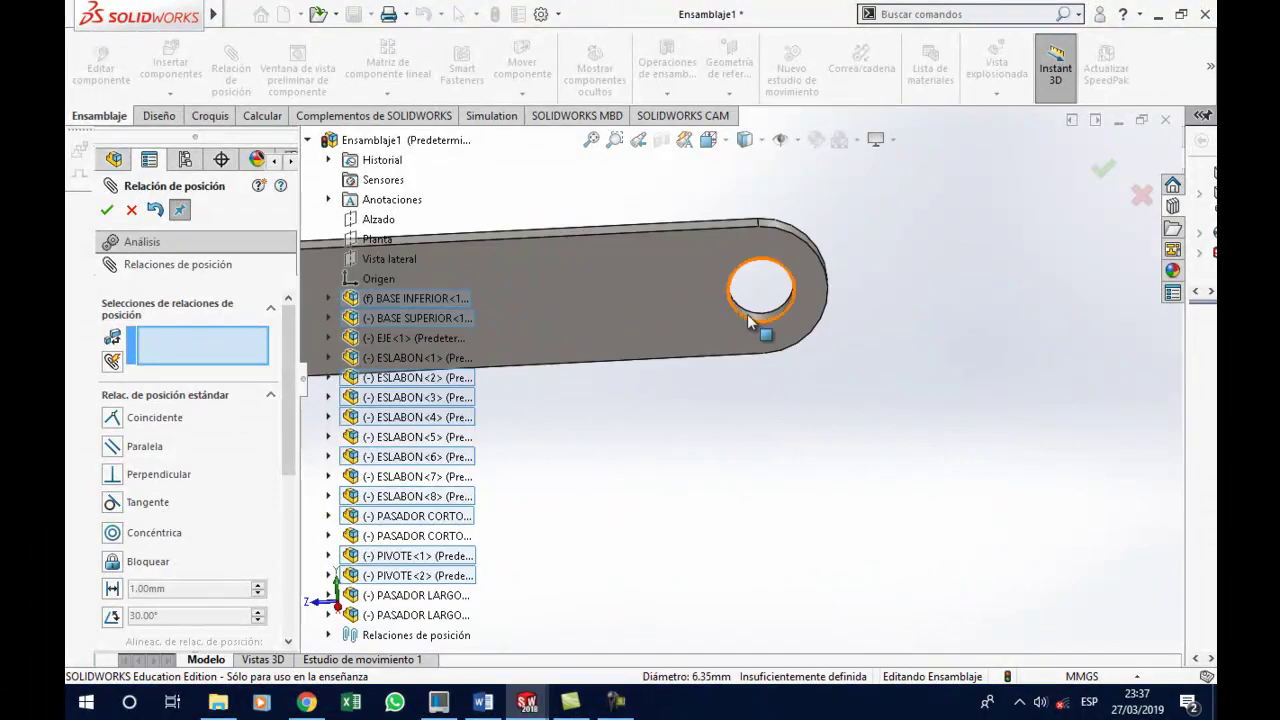
Mate ESLABON<3>'s end hole concentric with BASE SUPERIOR's second hole as Concéntrica20
left_click(760, 325)
scroll(766, 443, "up", 2)
scroll(760, 431, "up", 2)
scroll(760, 431, "up", 2)
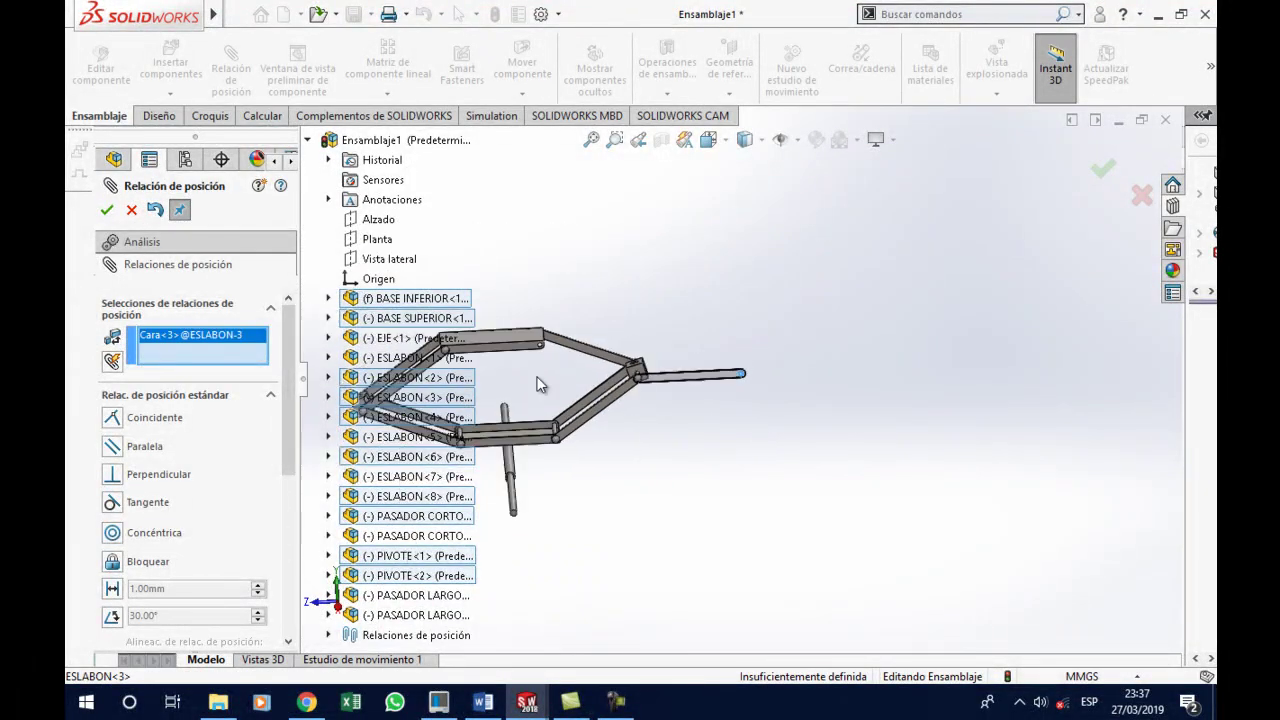
scroll(600, 366, "down", 3)
scroll(727, 350, "down", 3)
scroll(727, 350, "down", 3)
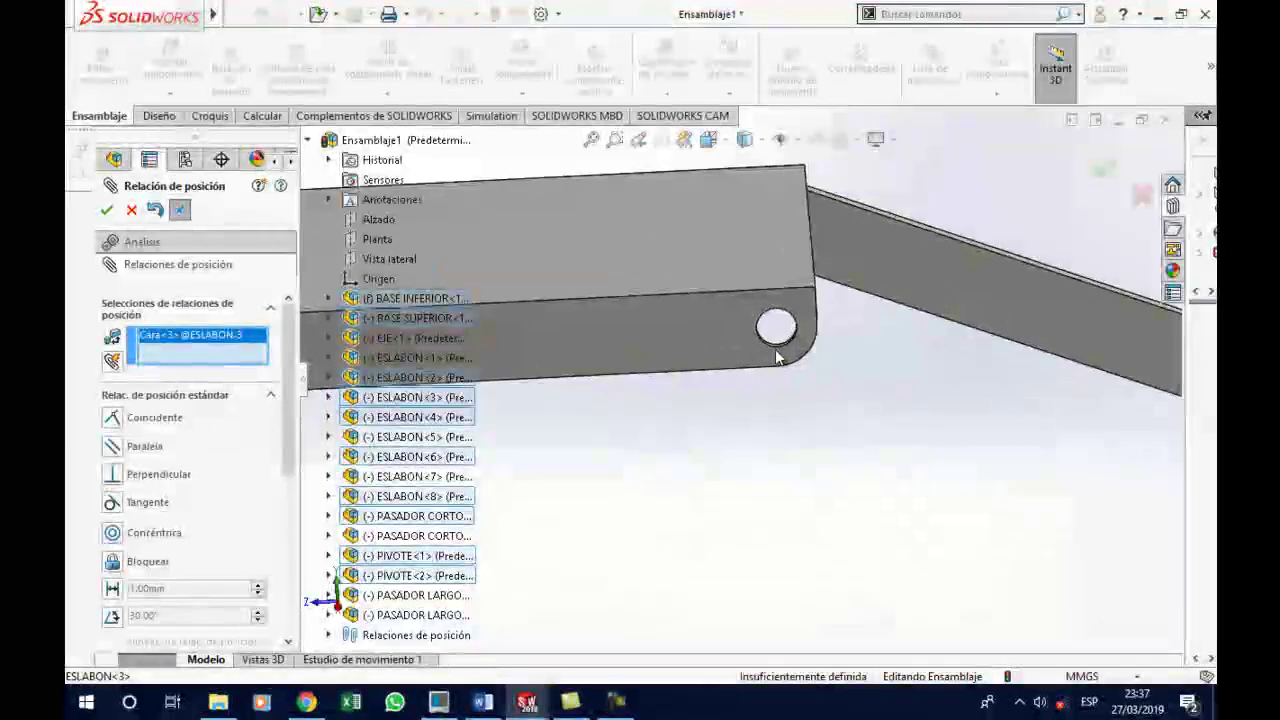
scroll(760, 352, "down", 5)
scroll(770, 353, "down", 5)
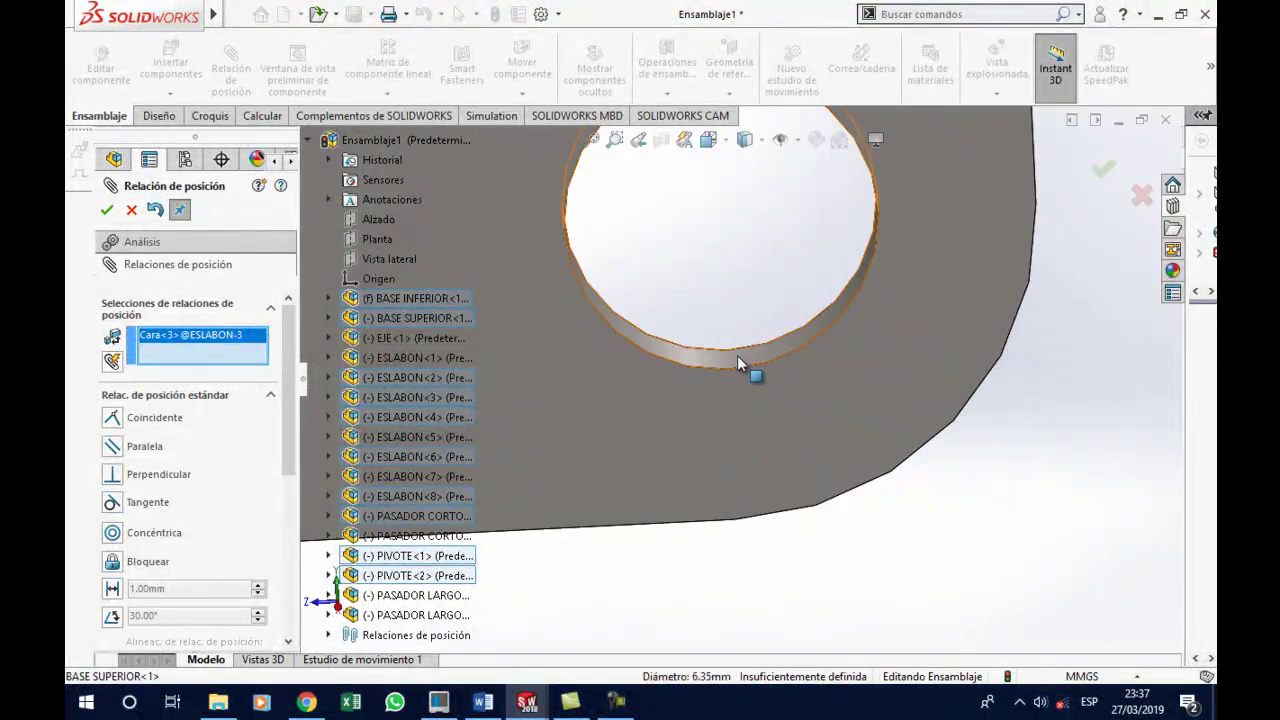
left_click(737, 360)
left_click(1010, 575)
scroll(762, 570, "up", 3)
scroll(757, 530, "up", 3)
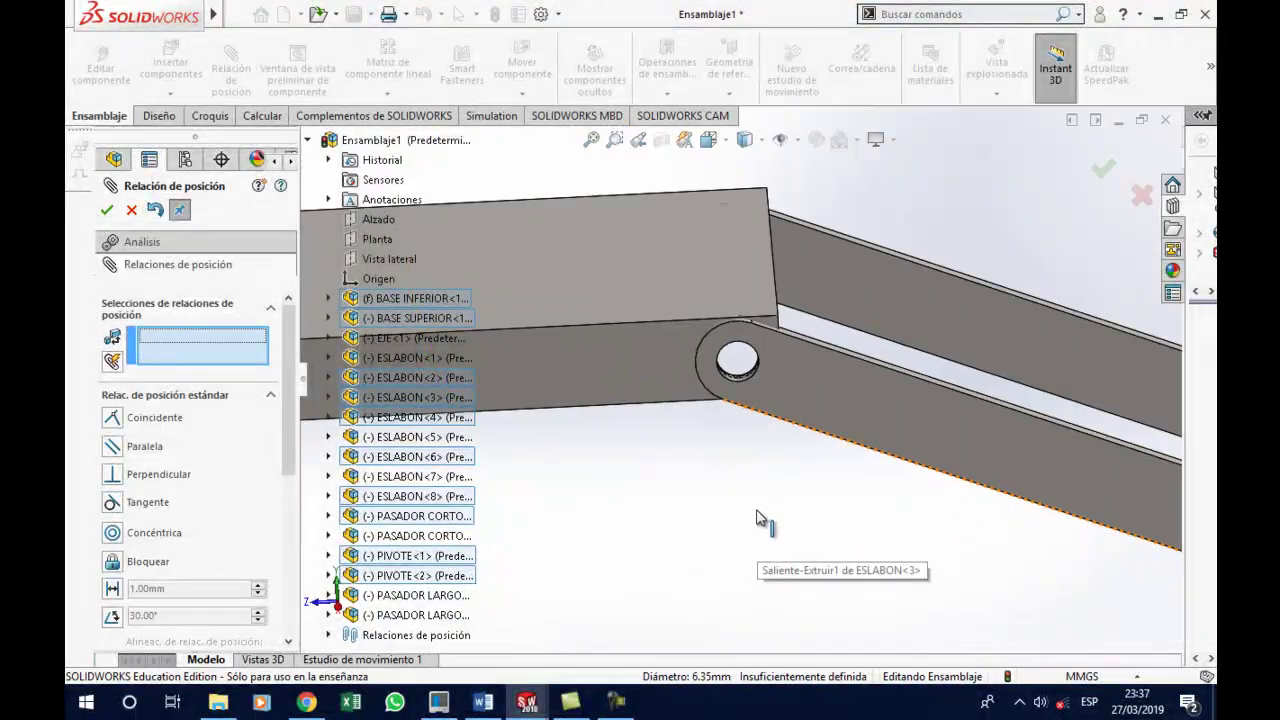
scroll(757, 518, "up", 3)
scroll(760, 510, "up", 1)
scroll(761, 511, "up", 3)
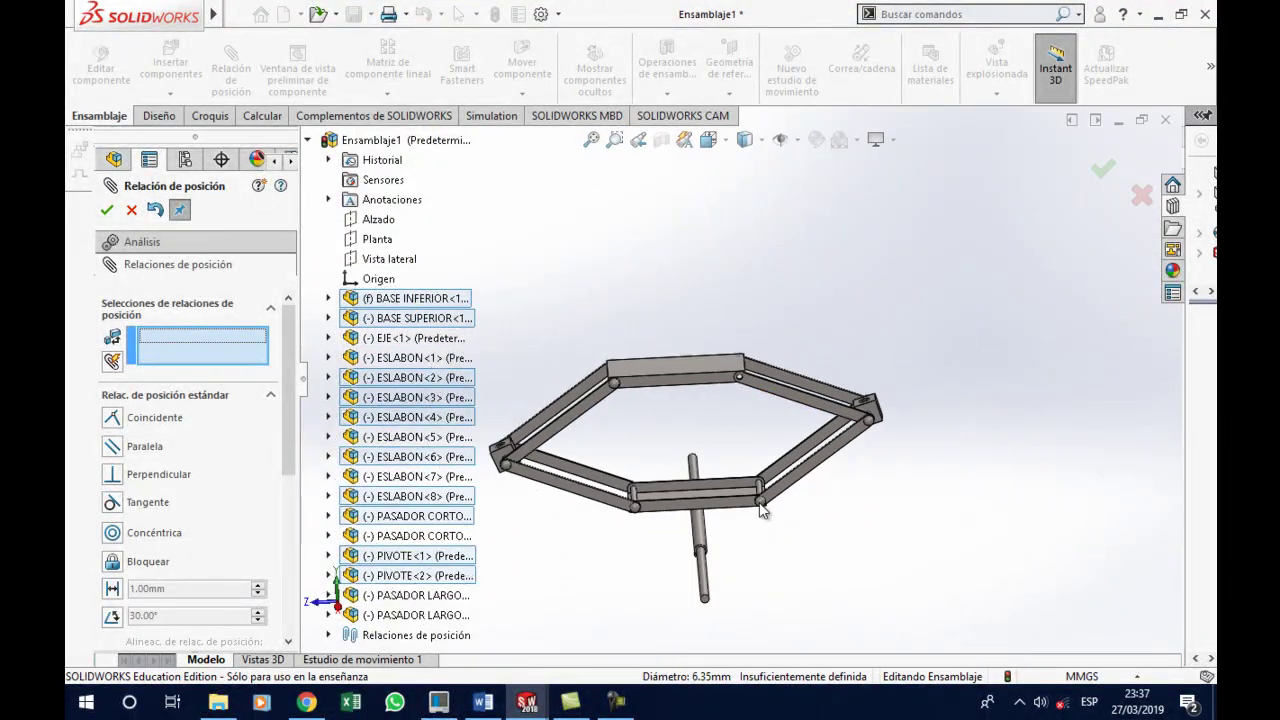
scroll(620, 562, "up", 3)
scroll(652, 532, "up", 1)
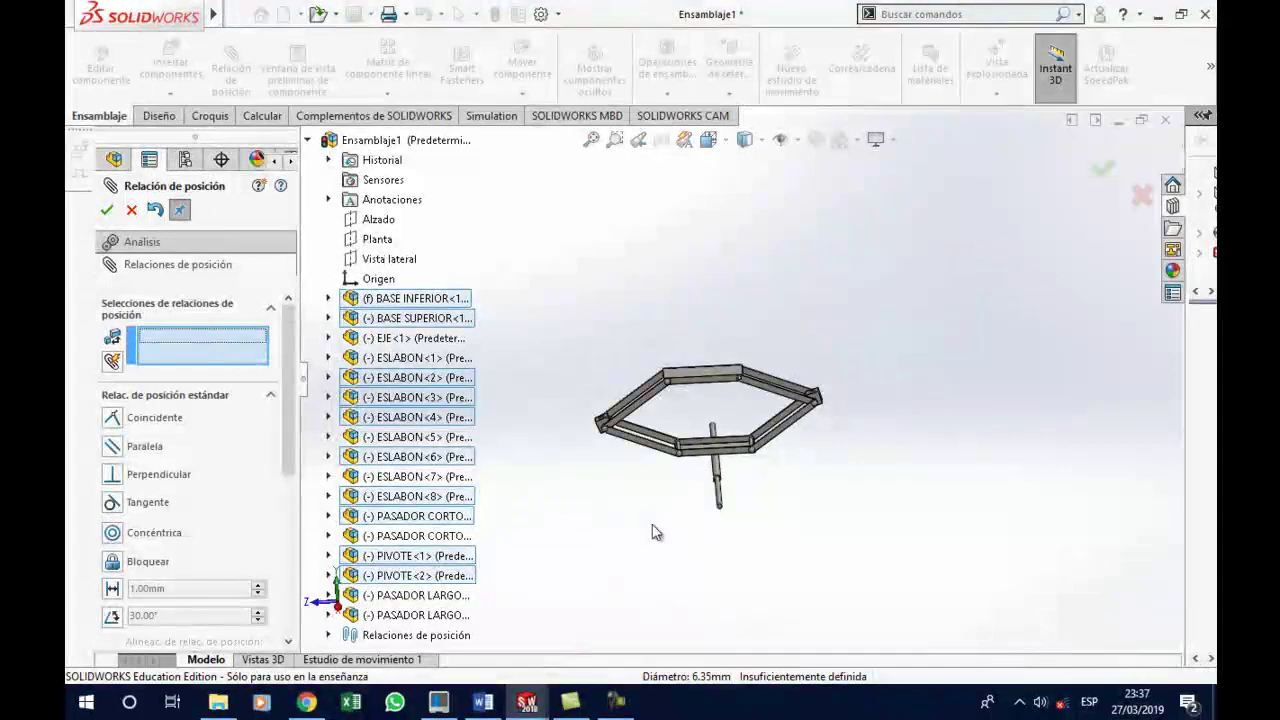
middle_click_drag(689, 540, 686, 532)
scroll(698, 482, "down", 3)
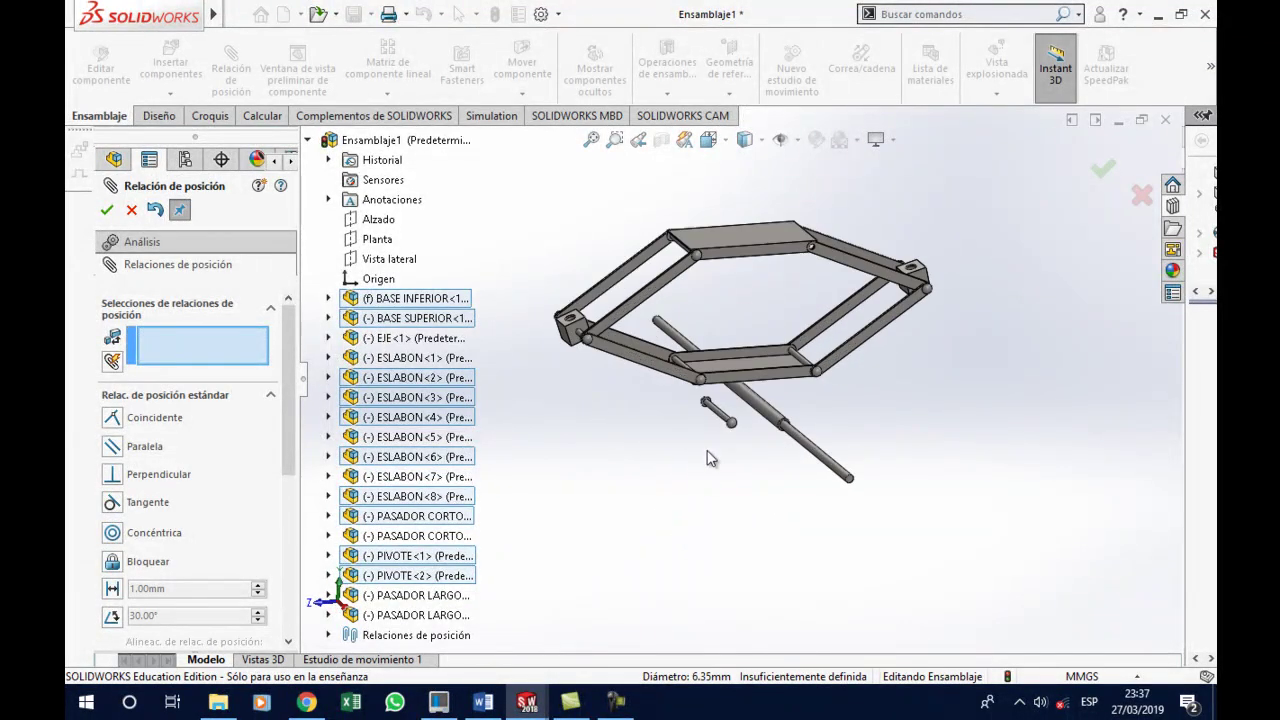
scroll(718, 418, "down", 3)
scroll(790, 392, "up", 2)
scroll(810, 372, "up", 3)
Seat short pin PASADOR CORTO<2> concentrically in the link's end hole
scroll(779, 316, "down", 2)
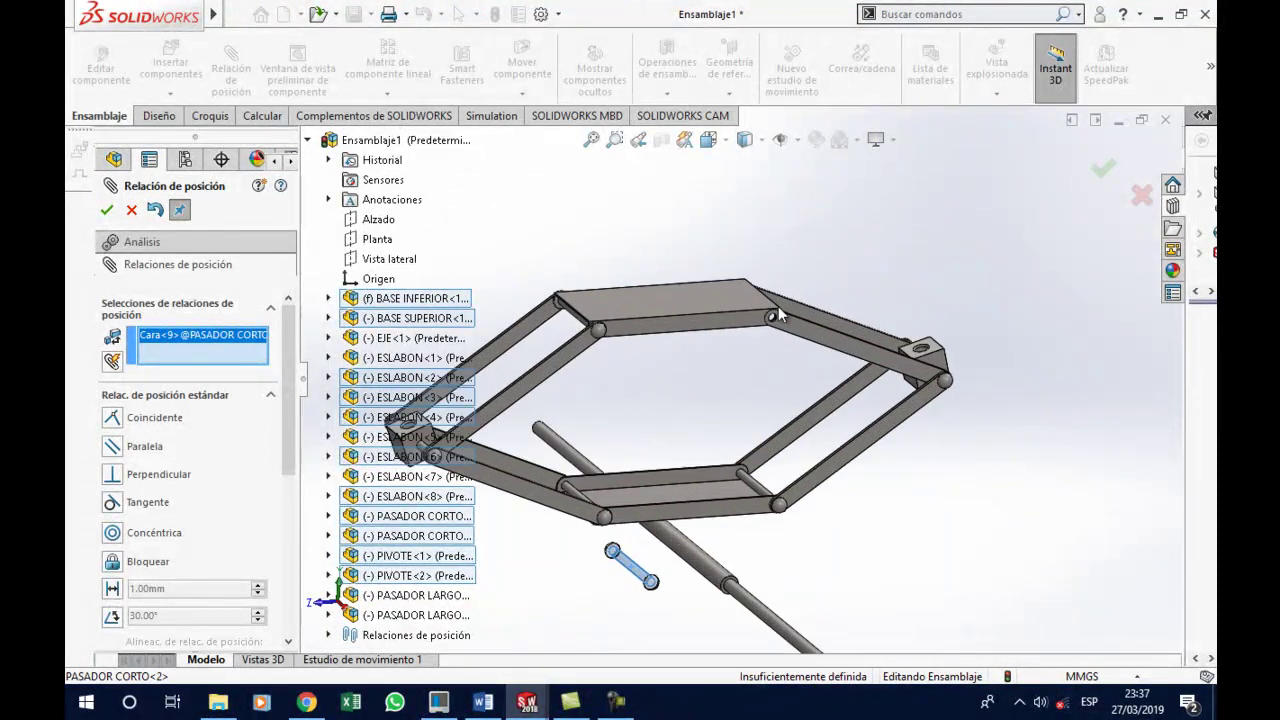
scroll(779, 316, "down", 3)
scroll(765, 360, "down", 2)
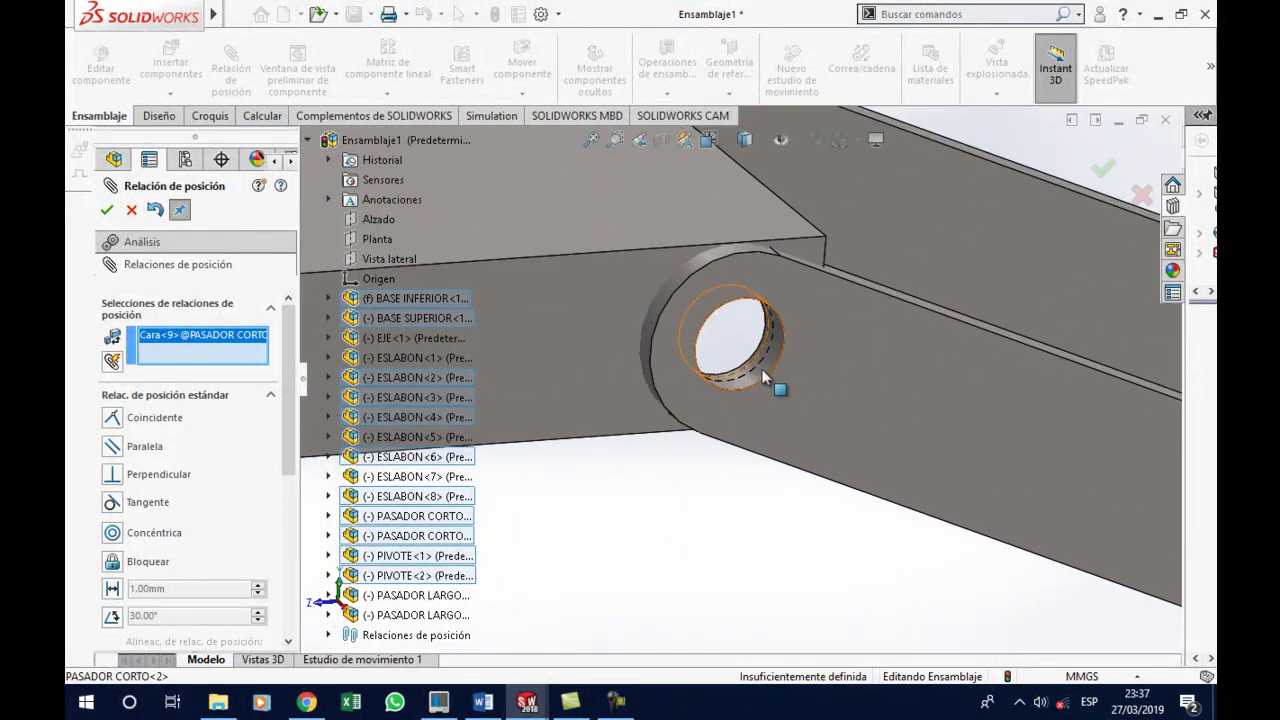
left_click(768, 590)
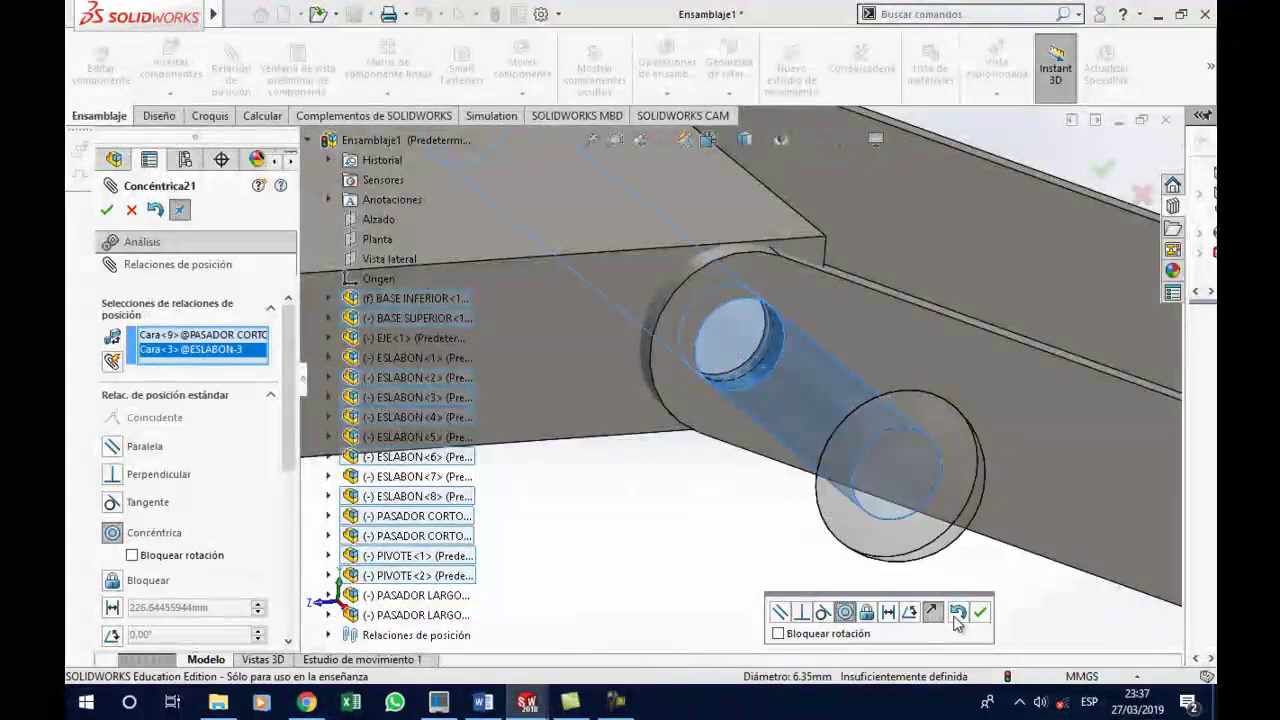
left_click(980, 614)
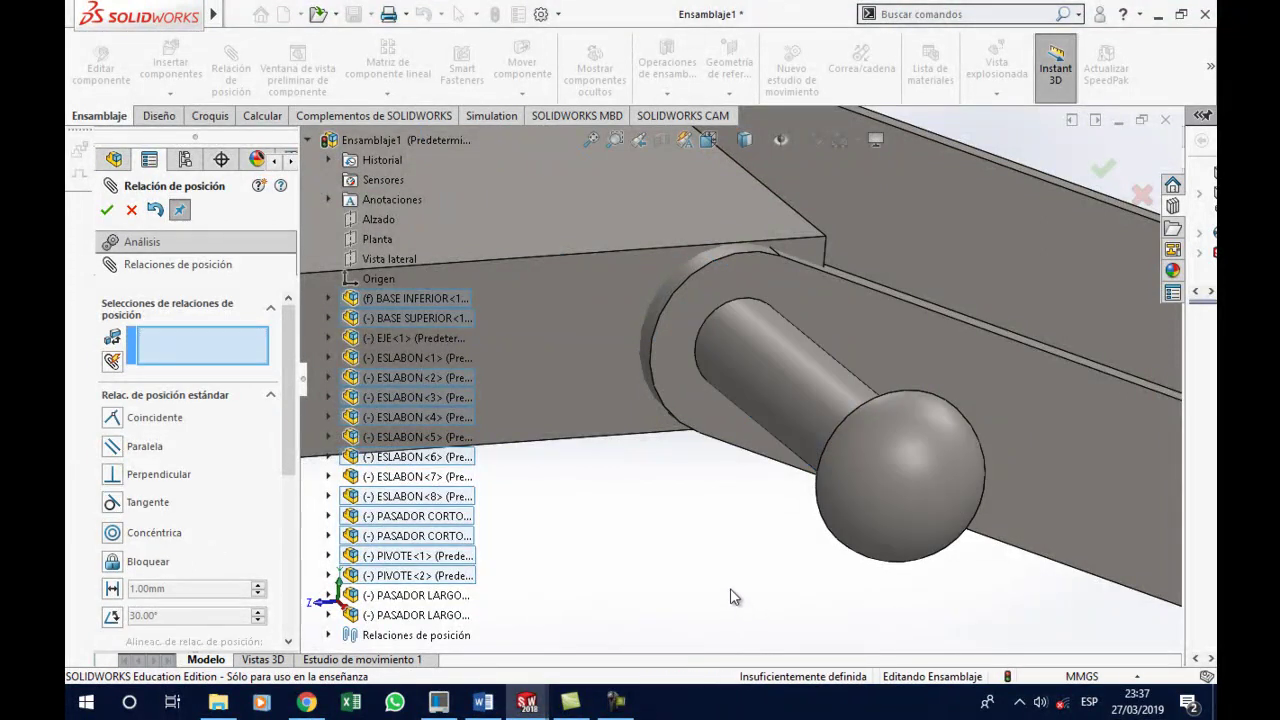
Make the pin head's flat face coincident with the ESLABON<3> face (Coincidente13)
left_click(697, 423)
mouse_move(712, 492)
middle_mouse_down()
mouse_move(806, 591)
mouse_move(836, 502)
middle_mouse_up()
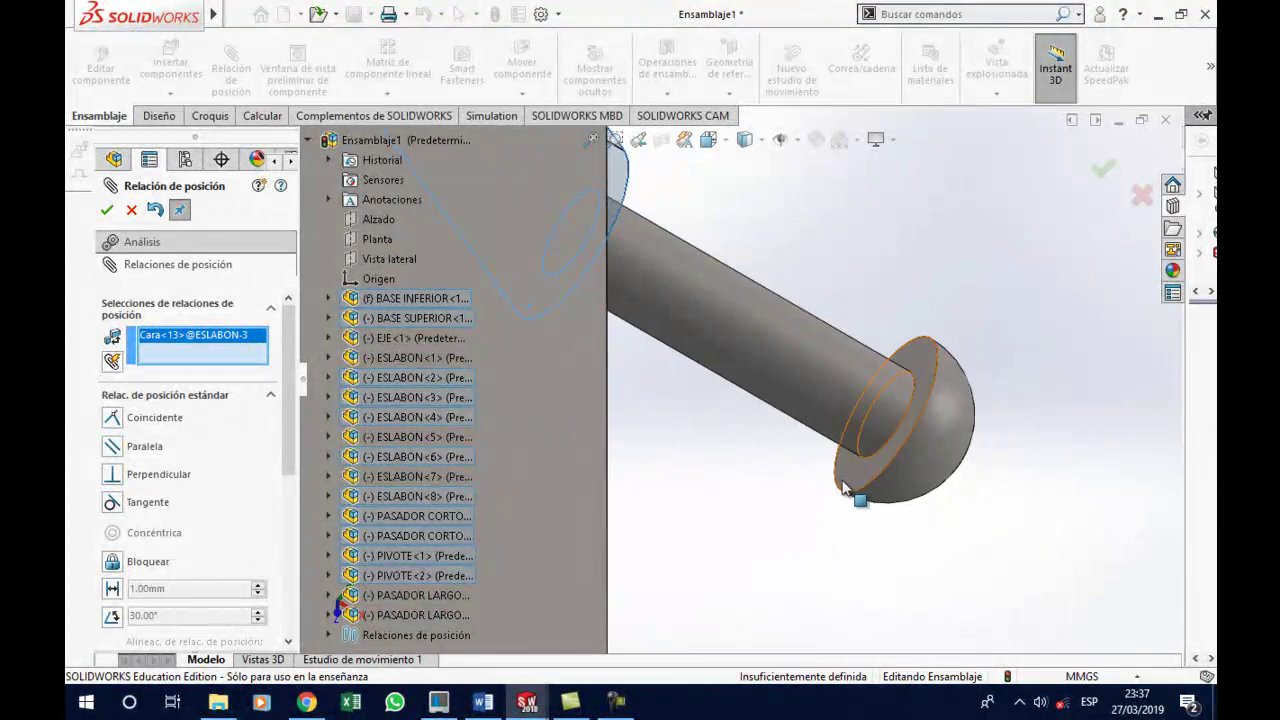
left_click(843, 492)
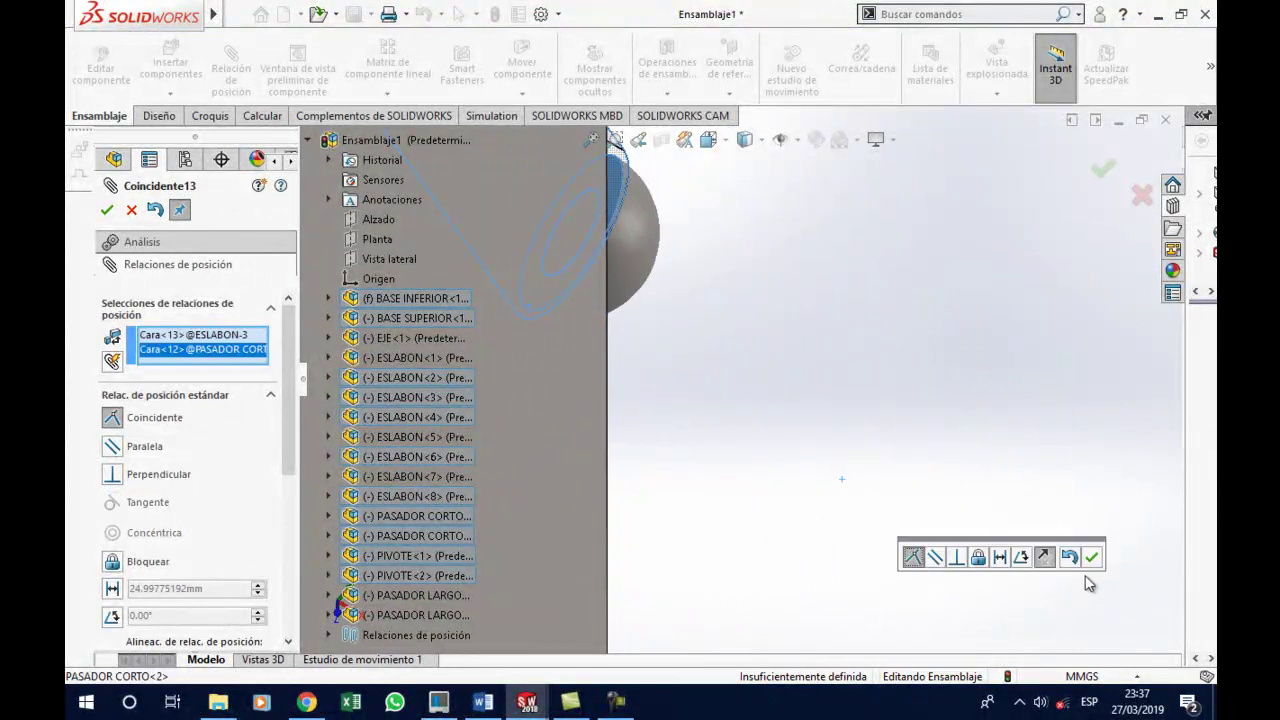
left_click(1091, 557)
Mate the ESLABON<3> face coincident with BASE SUPERIOR's side face (Coincidente14)
scroll(795, 512, "up", 3)
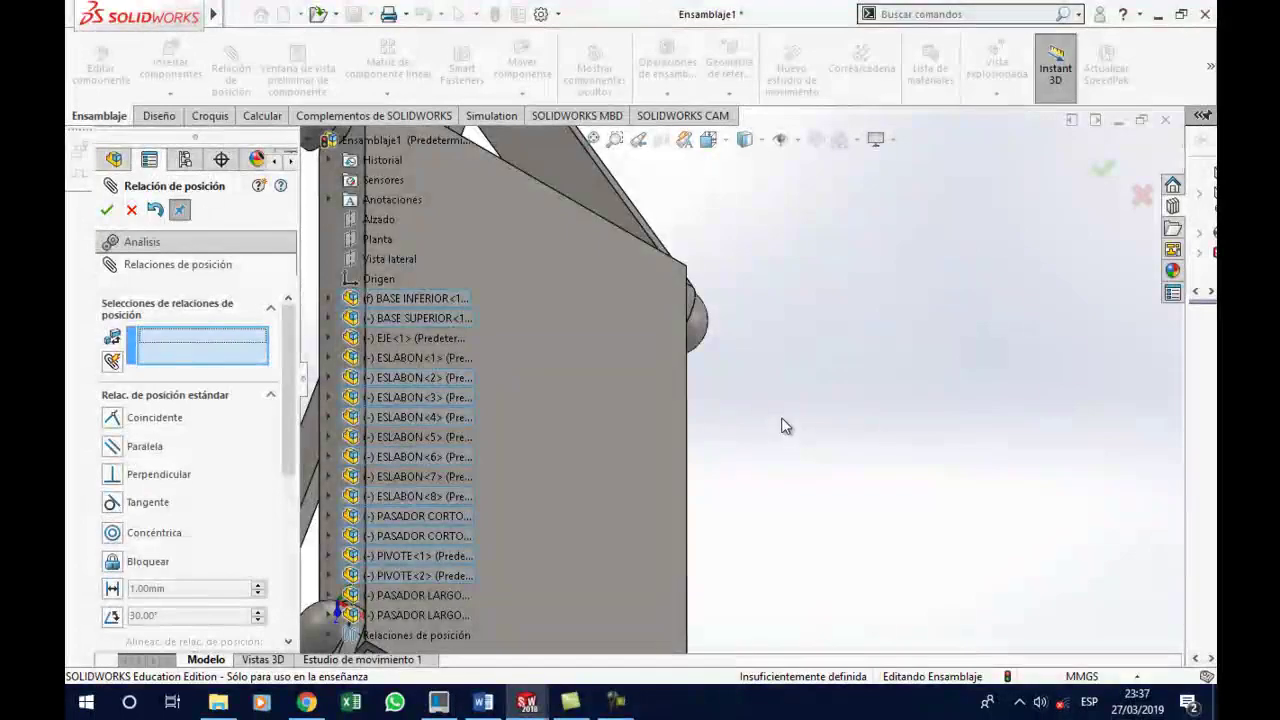
scroll(781, 425, "up", 2)
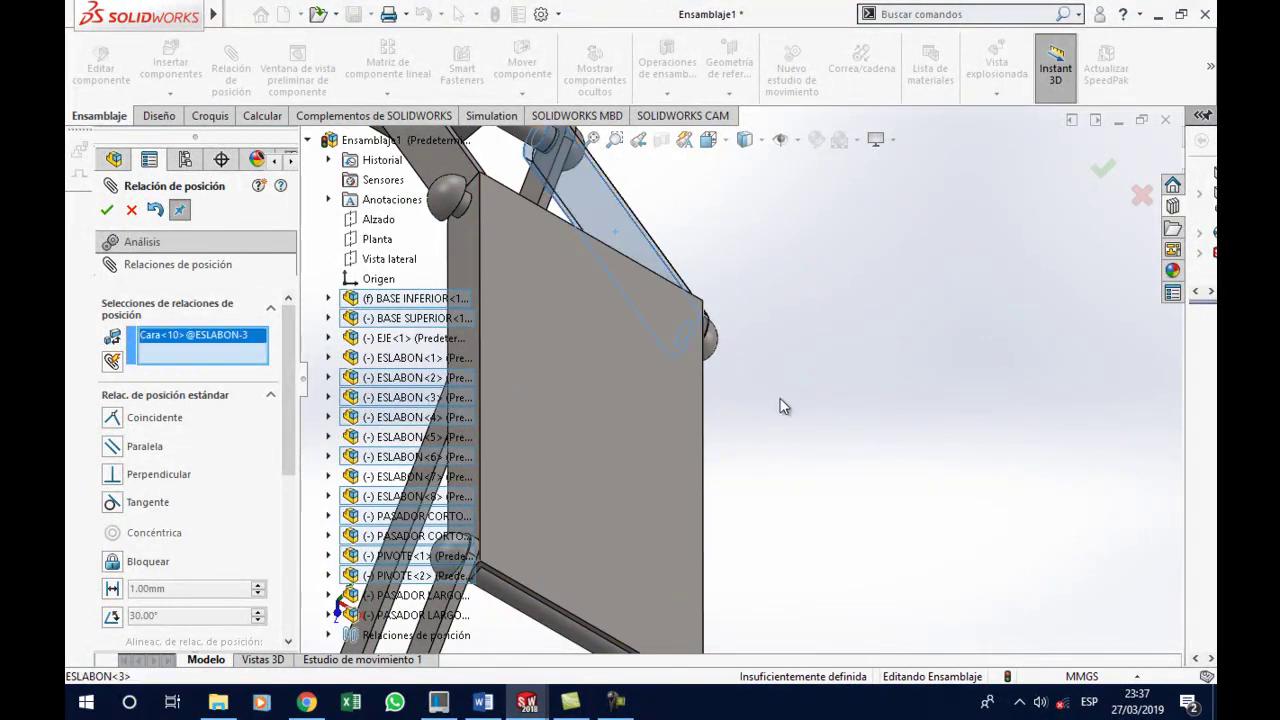
middle_click_drag(784, 406, 794, 460)
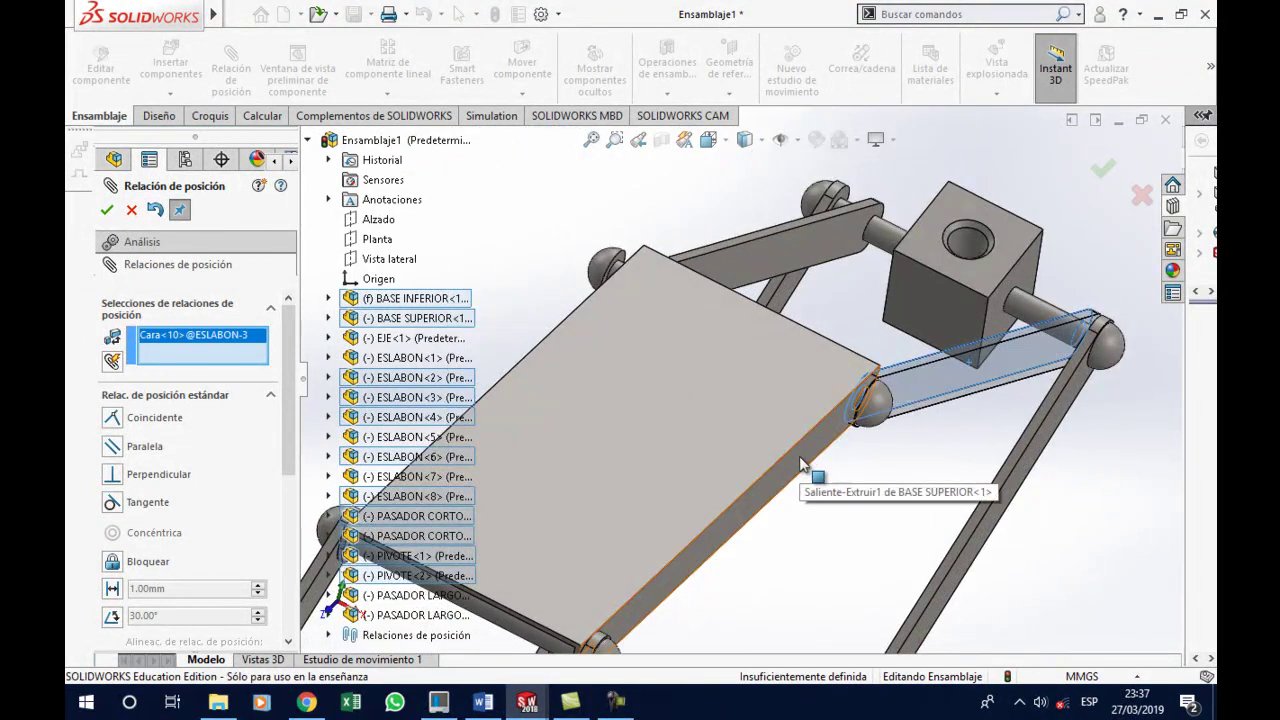
left_click(800, 462)
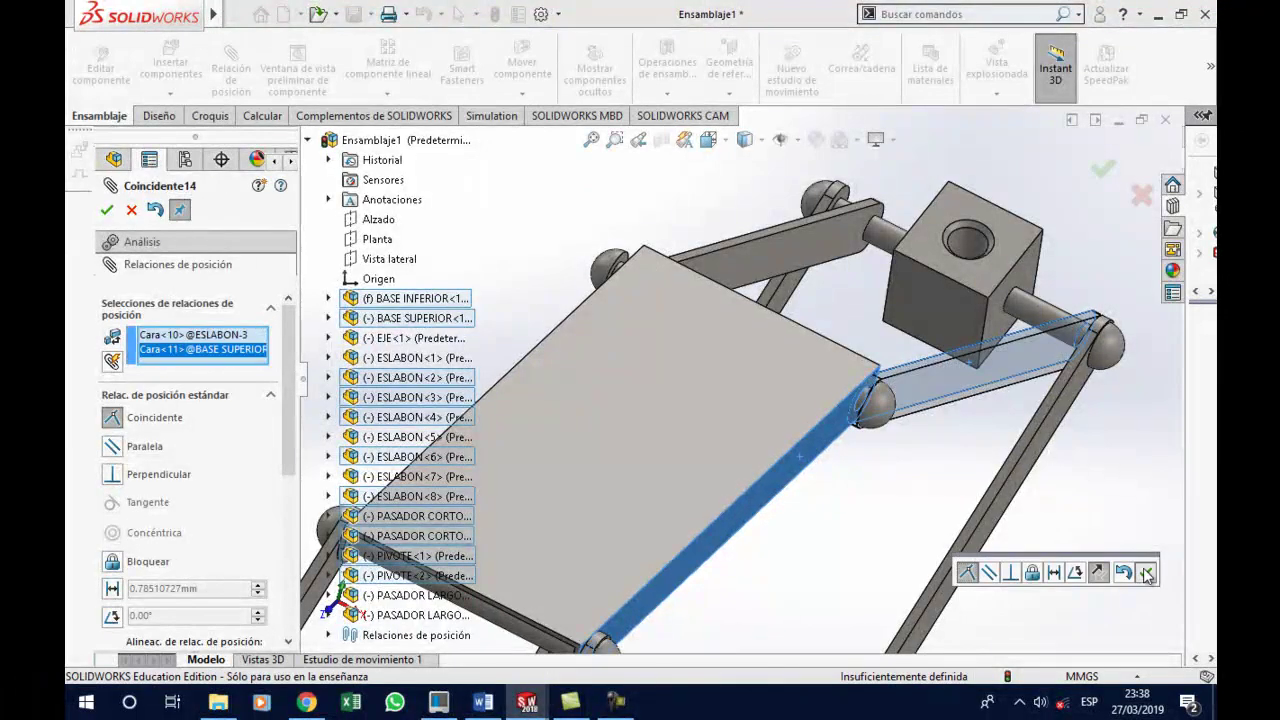
left_click(1147, 573)
scroll(590, 278, "down", 3)
scroll(624, 287, "down", 3)
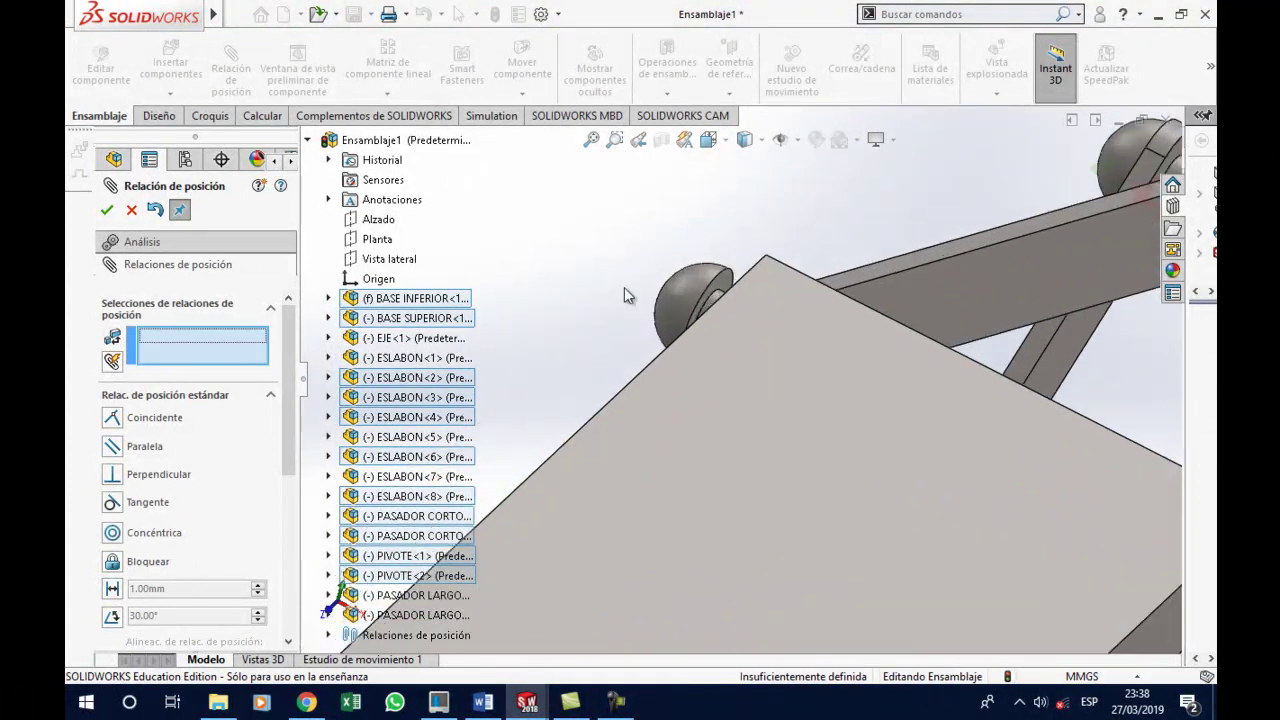
left_click(958, 310)
mouse_move(958, 312)
middle_mouse_down()
mouse_move(771, 347)
mouse_move(668, 443)
middle_mouse_up()
left_click(670, 442)
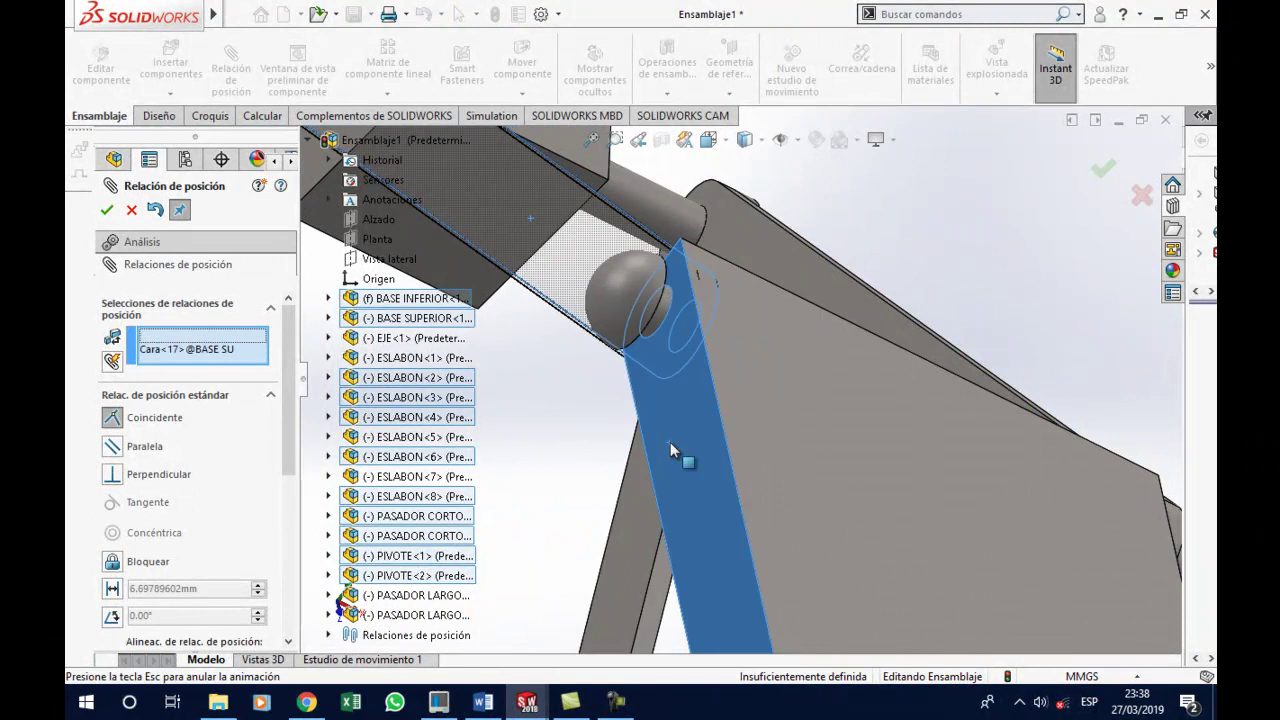
left_click(874, 472)
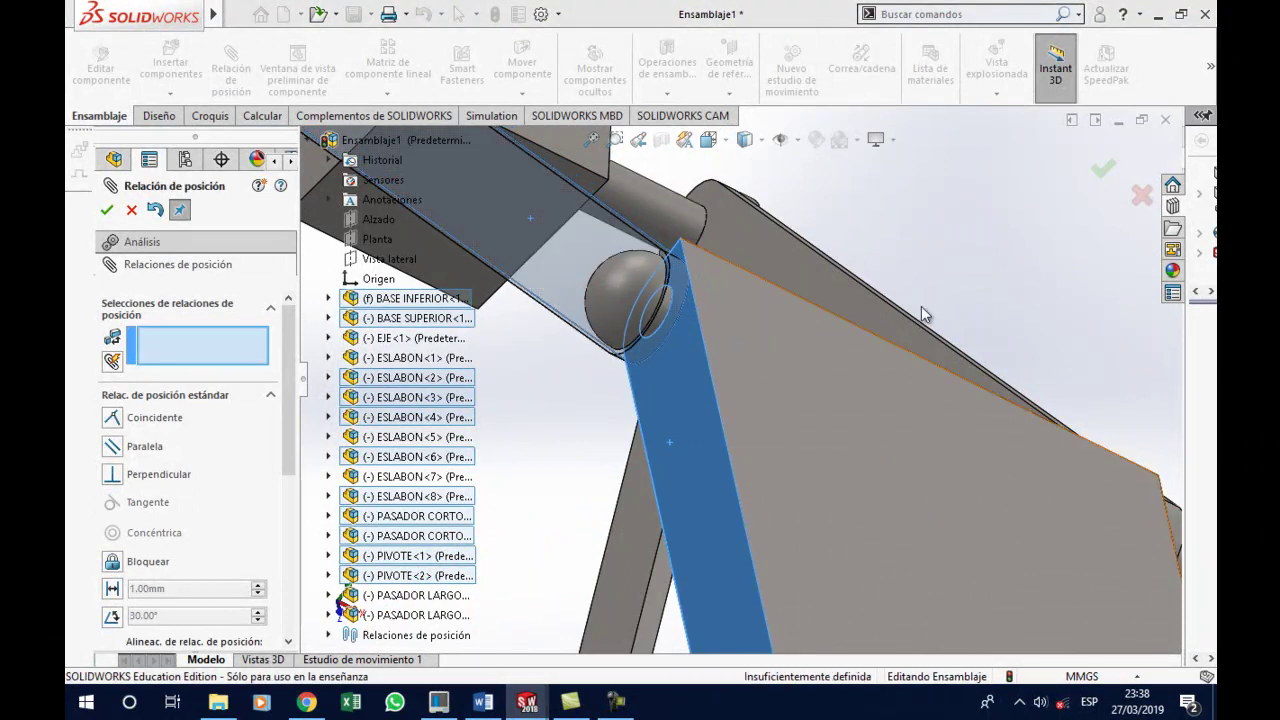
scroll(945, 325, "up", 3)
scroll(932, 338, "up", 2)
Drag the pivot block to confirm the linkage still moves
middle_click_drag(948, 515, 828, 522)
scroll(729, 591, "down", 2)
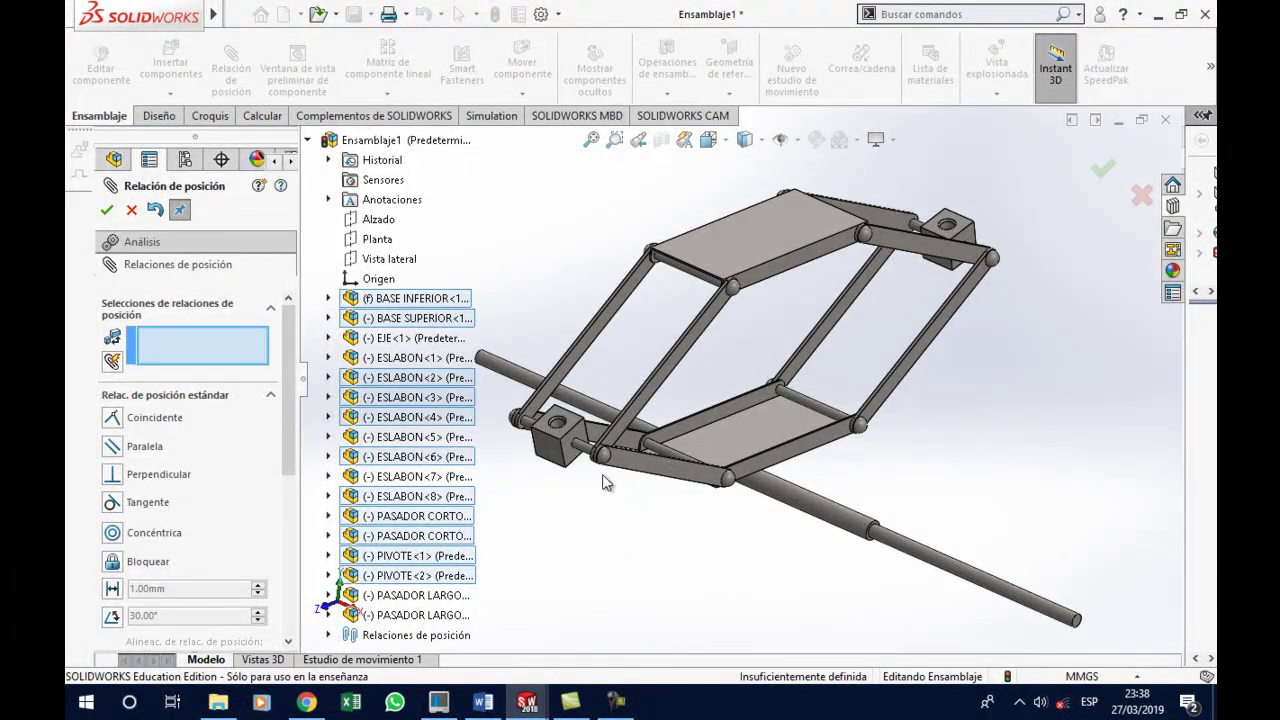
left_click_drag(561, 473, 548, 475)
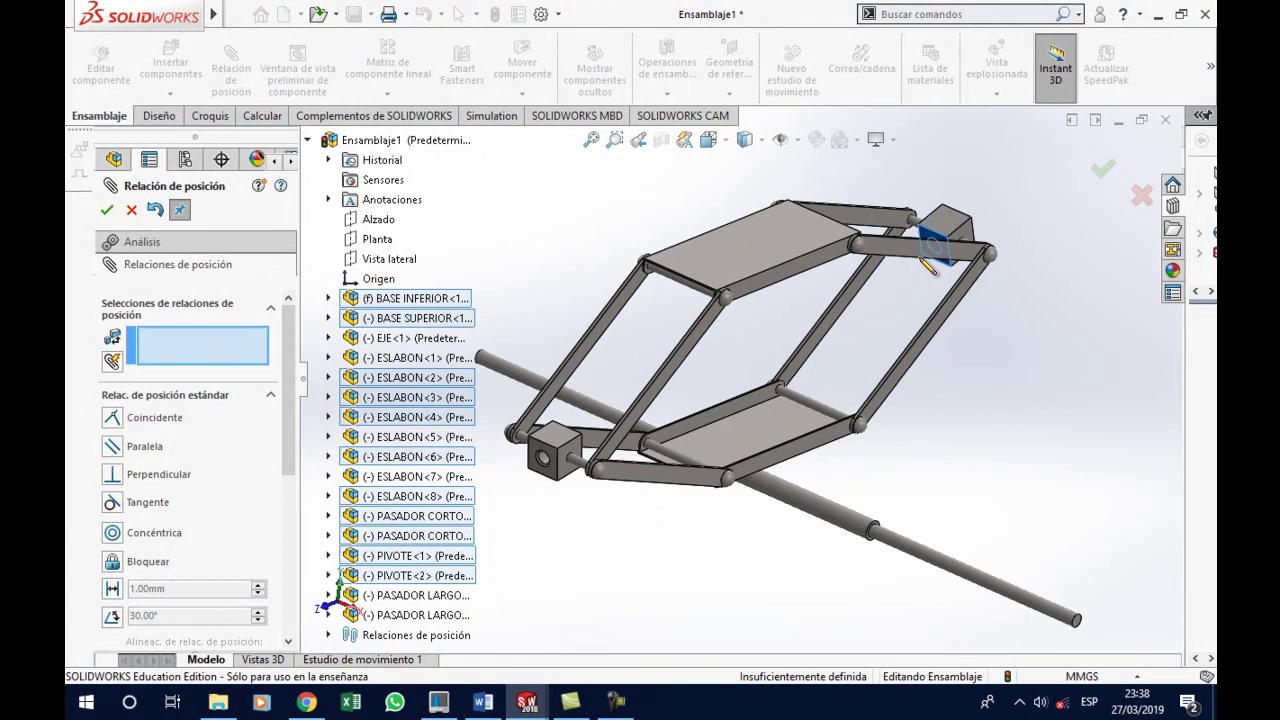
Make the EJE shaft face concentric with the first pivot block's hole, flipping its alignment
left_click(968, 583)
scroll(920, 270, "down", 3)
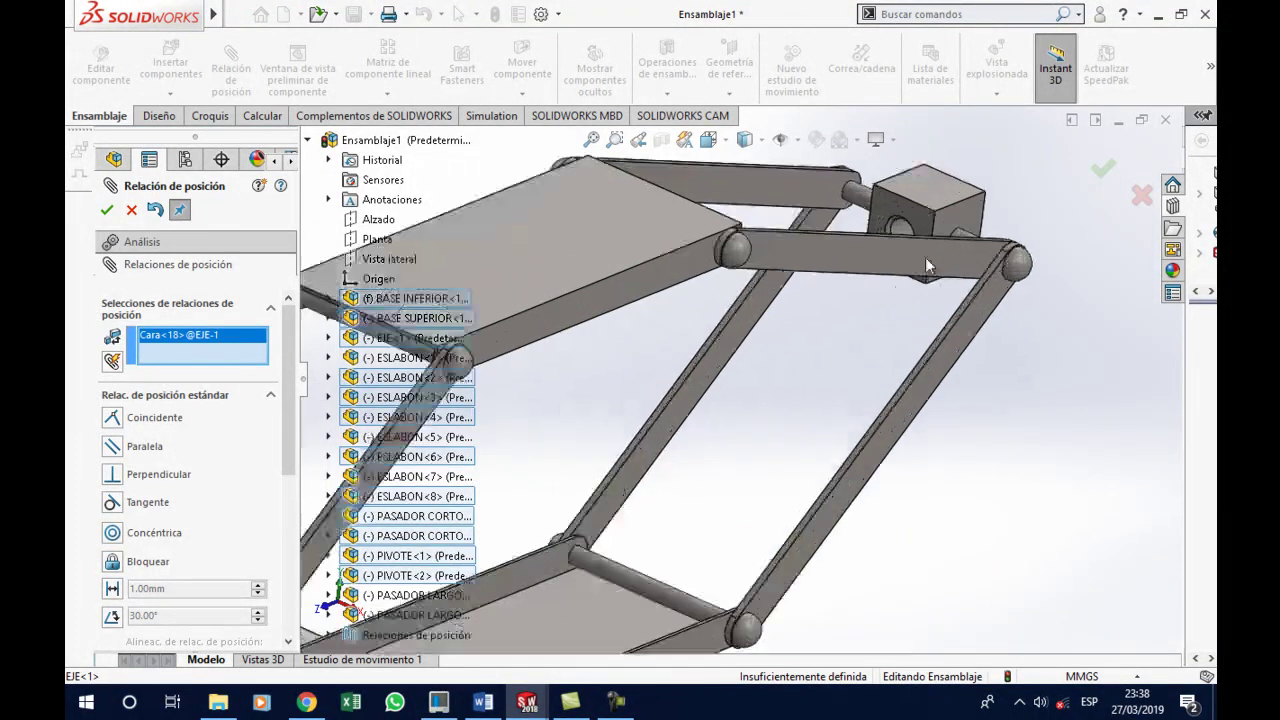
scroll(925, 257, "down", 3)
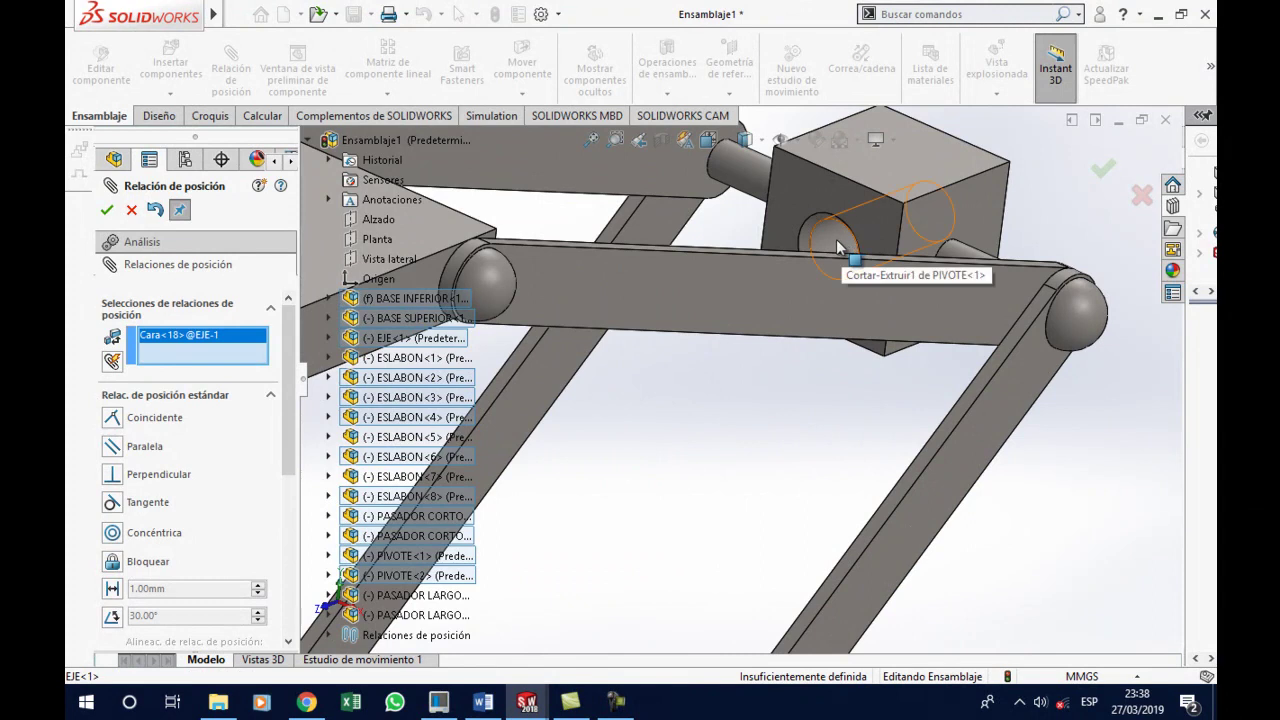
left_click(845, 252)
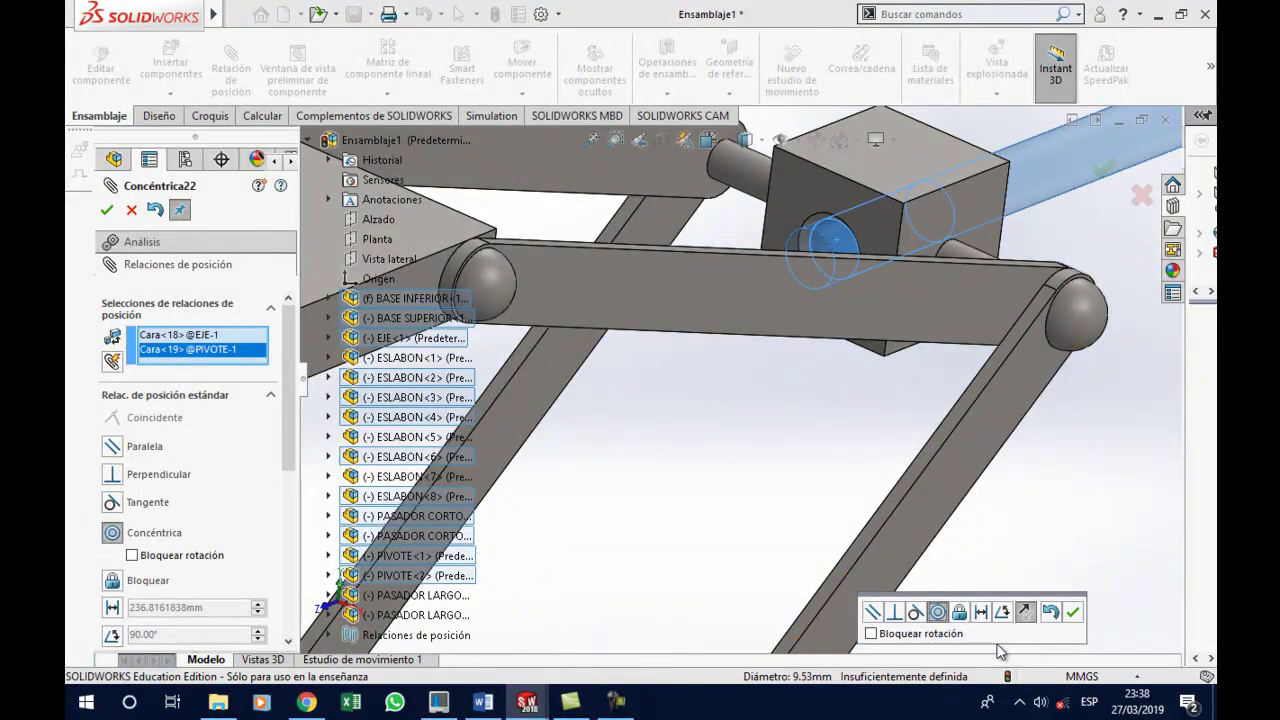
left_click(1025, 614)
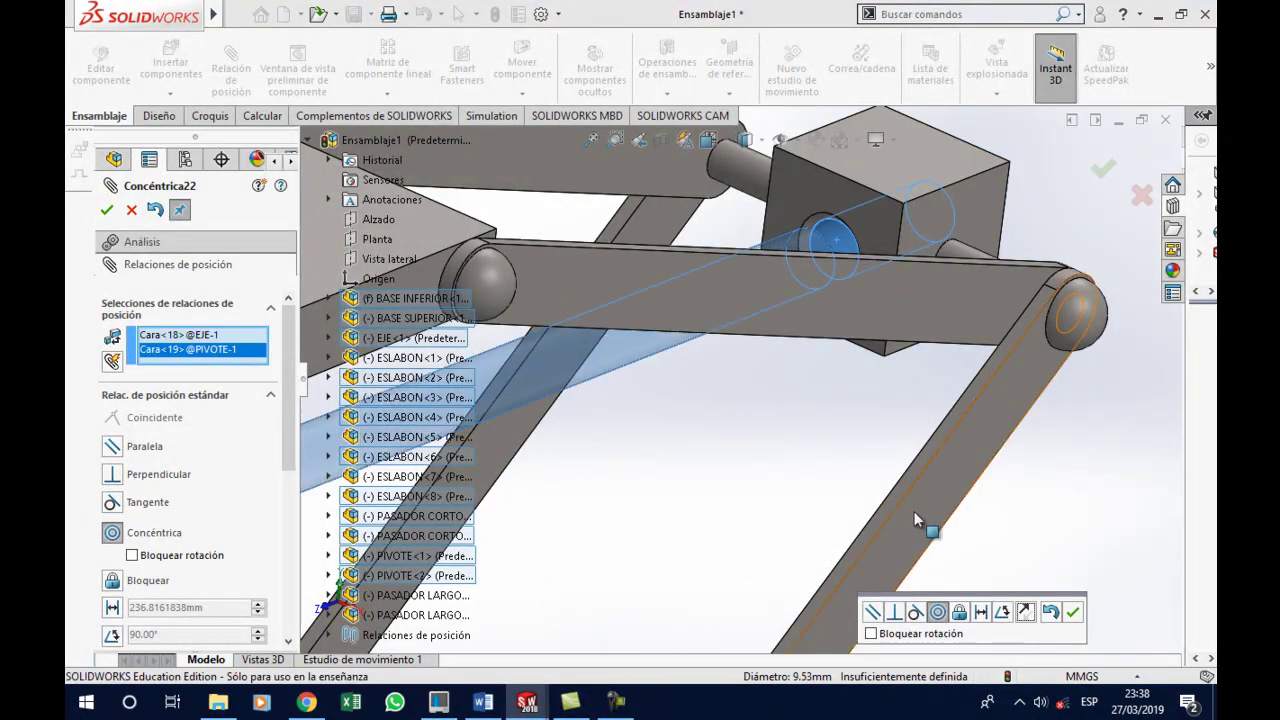
scroll(912, 513, "up", 2)
scroll(910, 517, "up", 2)
scroll(908, 520, "up", 1)
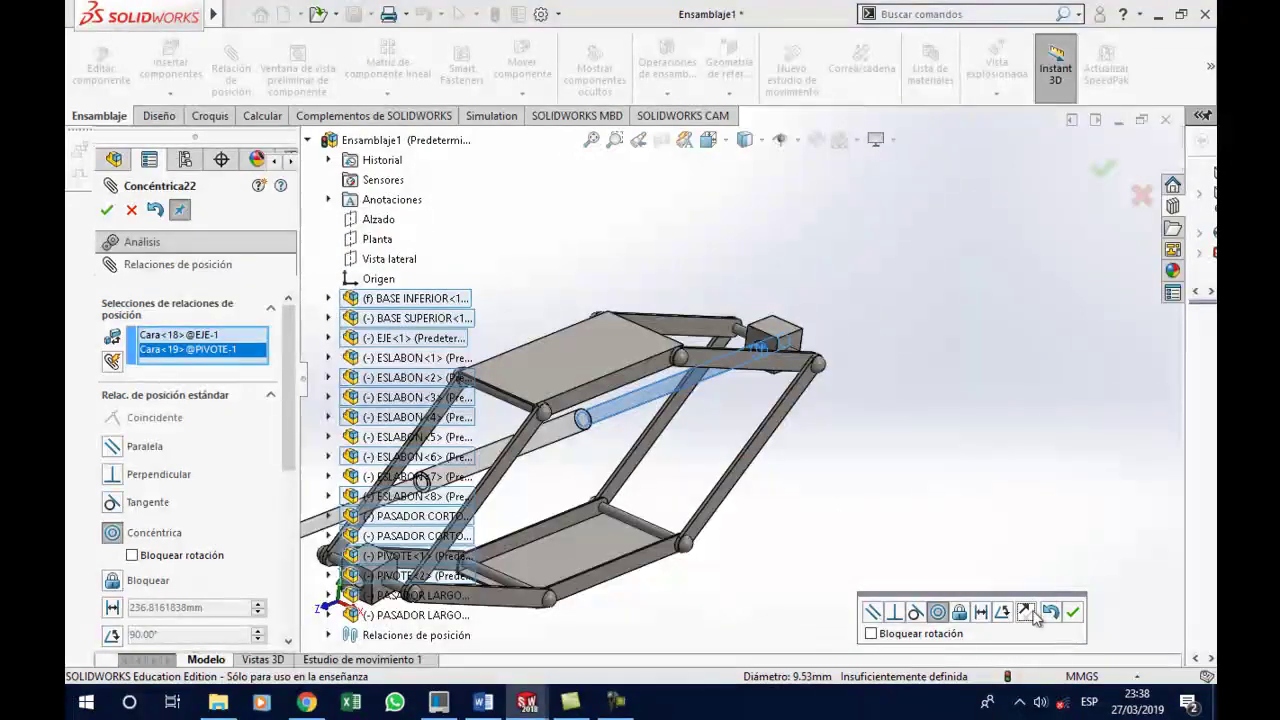
left_click(1073, 612)
Make the shaft concentric with the second pivot block's hole as well
scroll(606, 500, "up", 1)
scroll(606, 506, "up", 2)
scroll(606, 448, "up", 1)
scroll(606, 448, "down", 2)
scroll(720, 442, "down", 2)
scroll(714, 436, "down", 2)
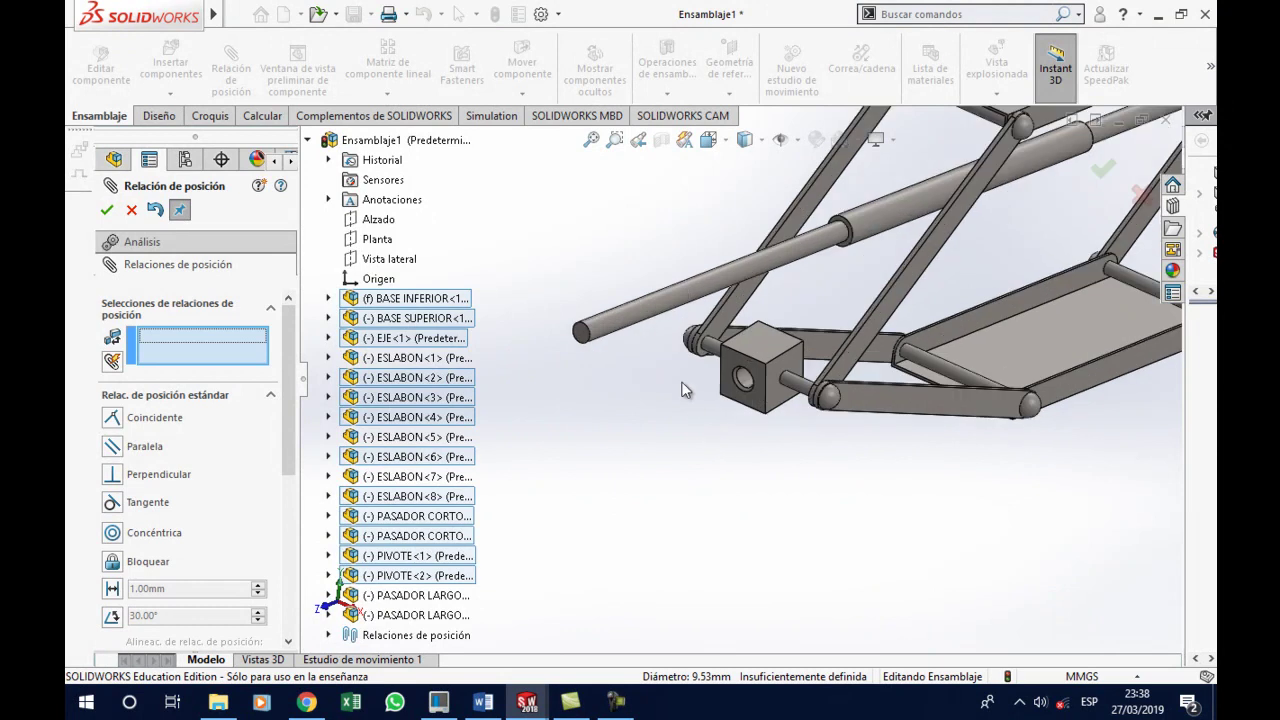
left_click(658, 318)
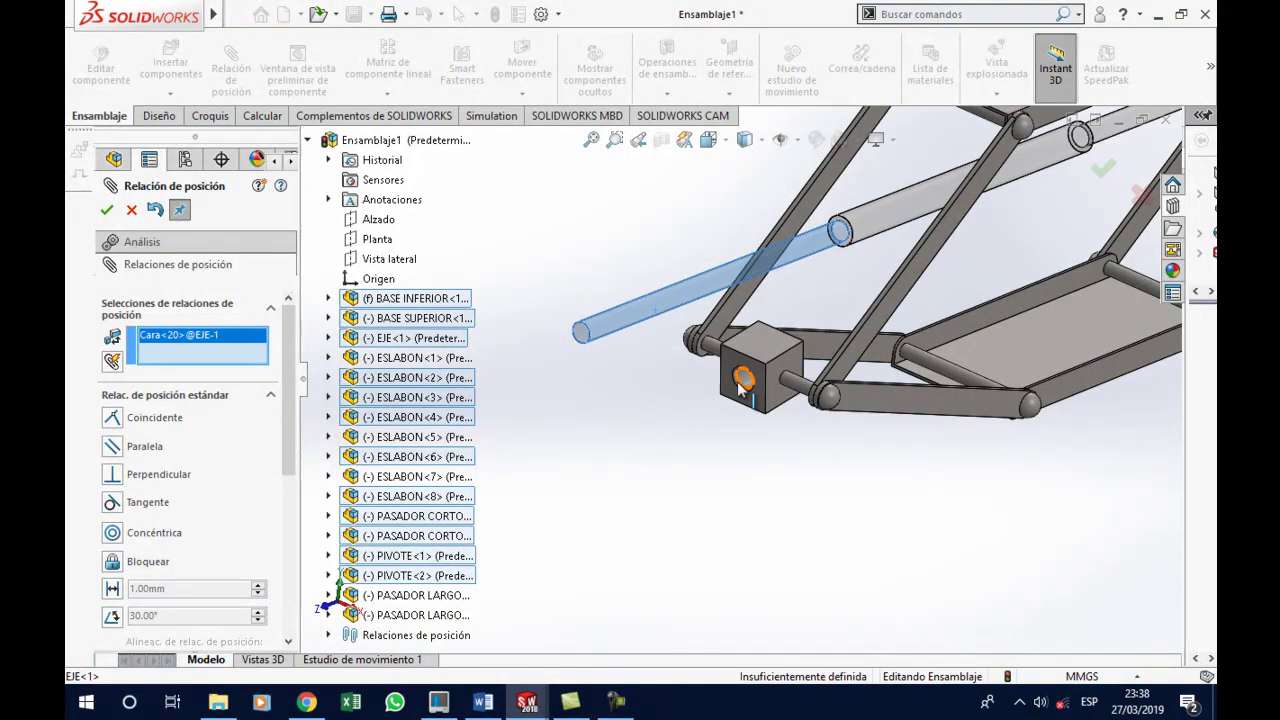
left_click(740, 382)
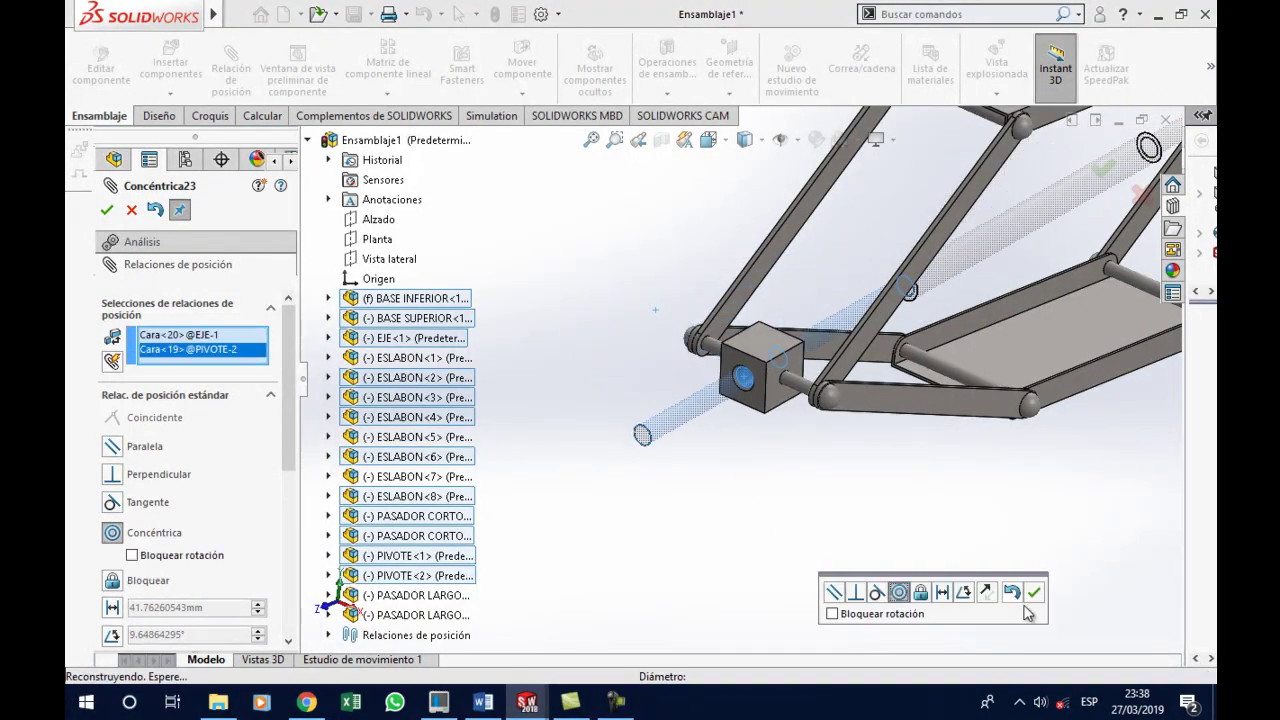
left_click(1036, 594)
Drag the linkage to check its motion, close Mate, and switch to isometric view
scroll(866, 503, "up", 5)
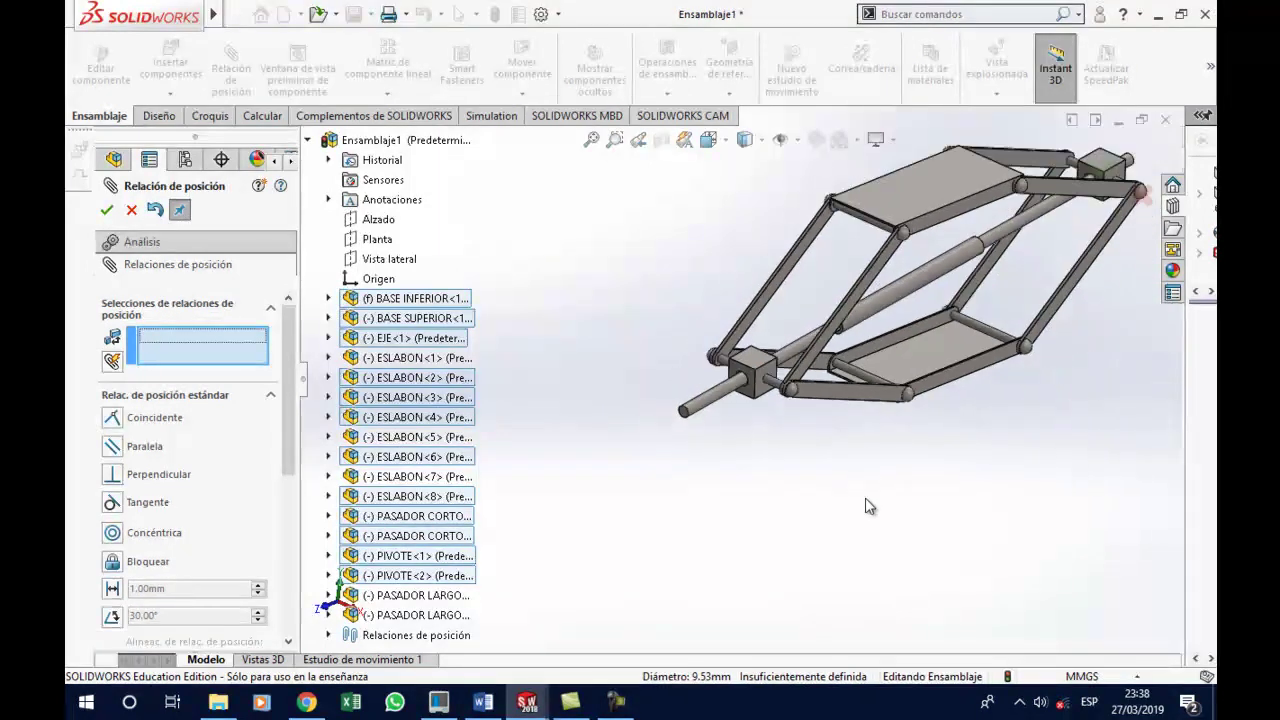
scroll(884, 440, "down", 1)
left_click_drag(866, 333, 852, 497)
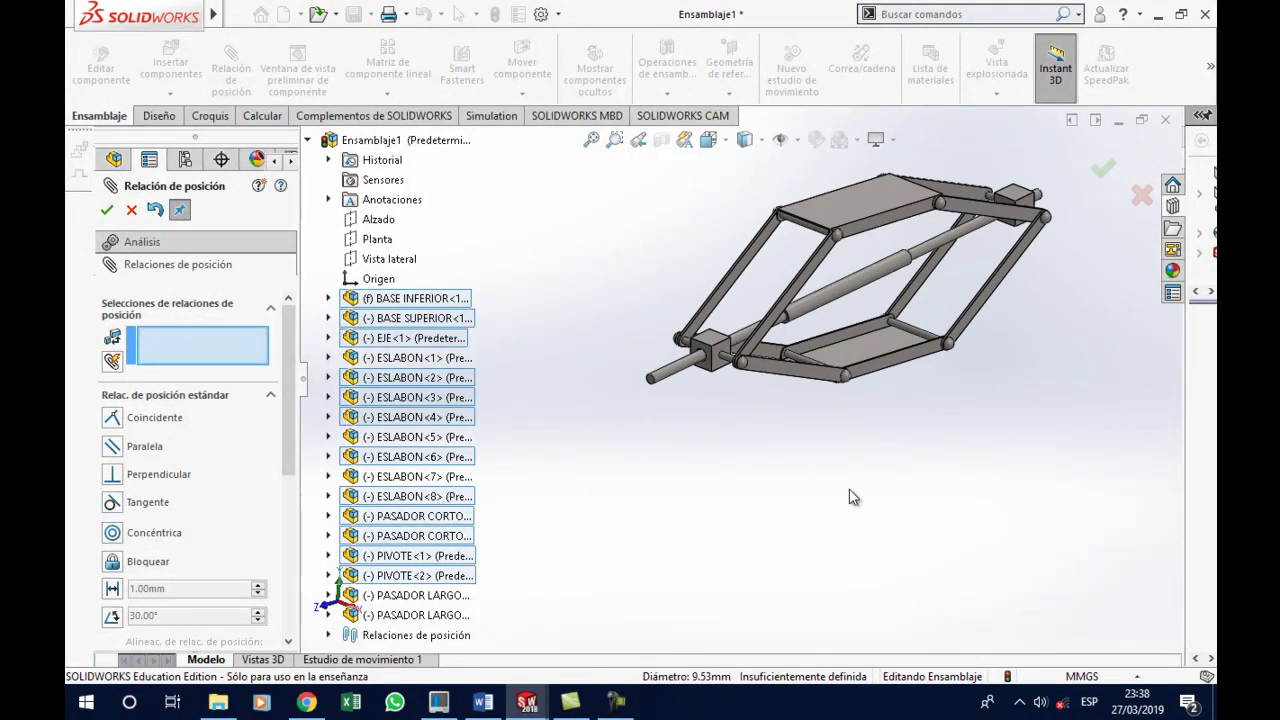
left_click(107, 210)
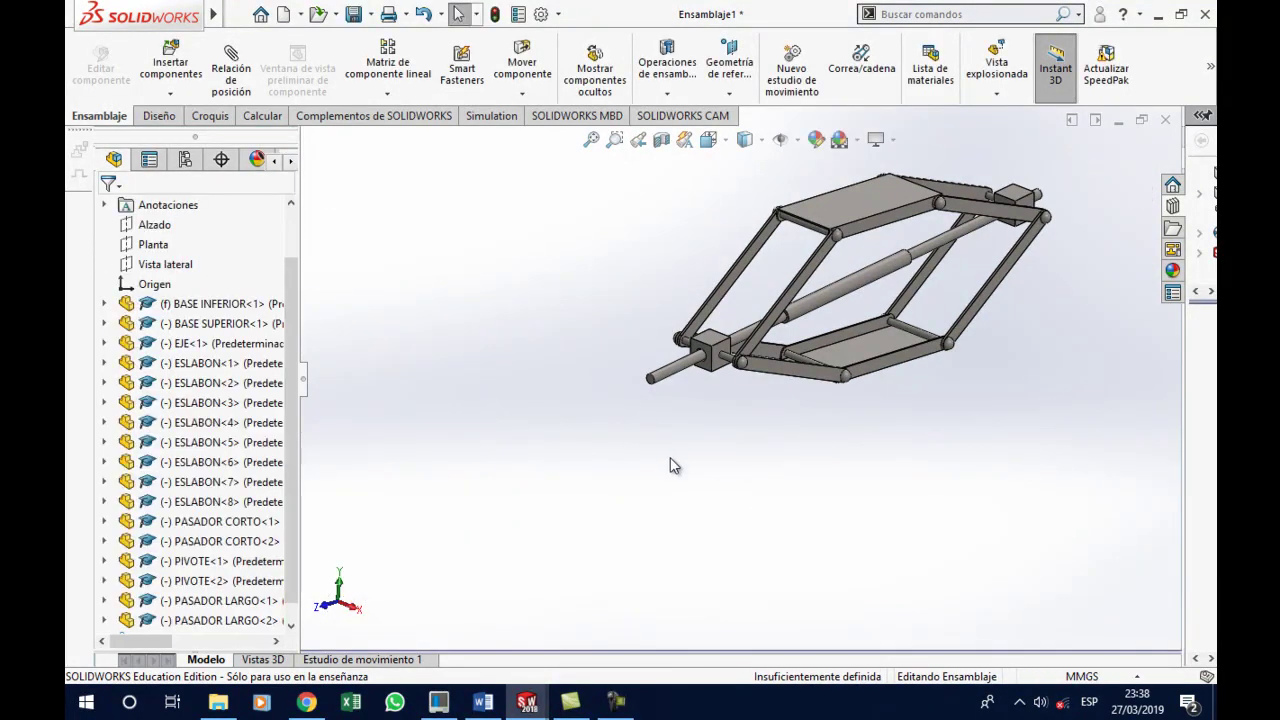
key("ctrl+7")
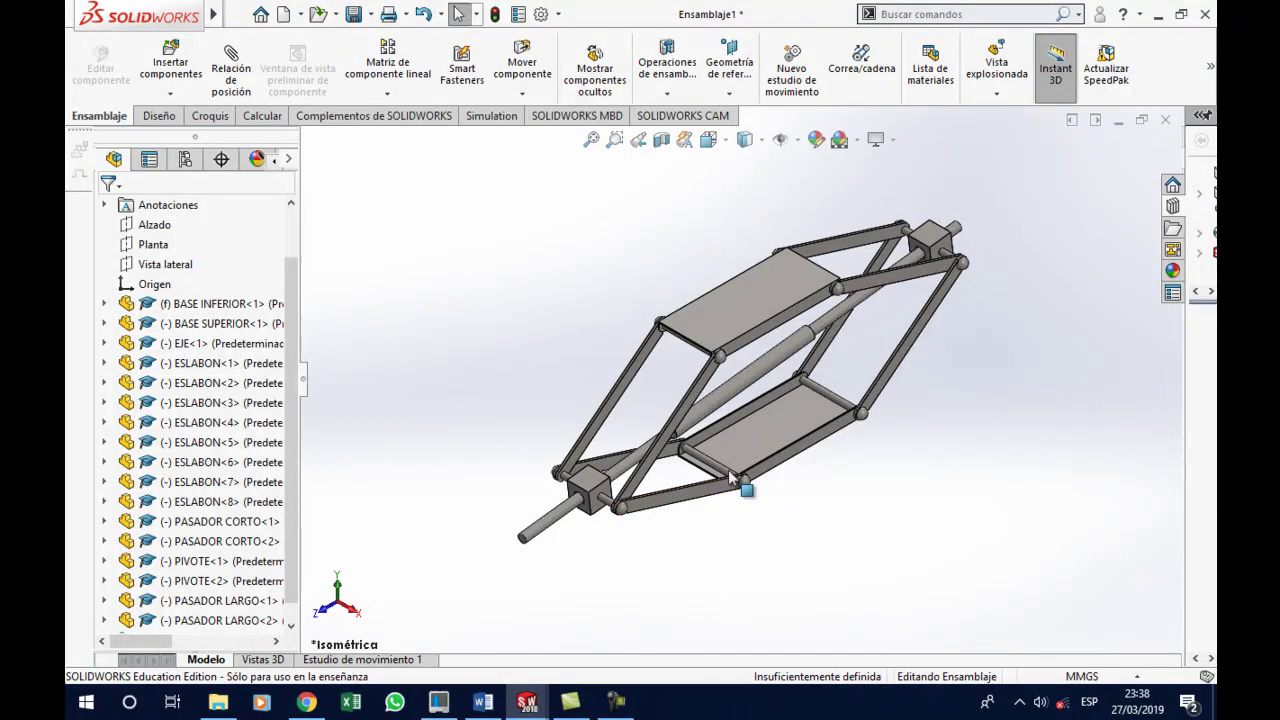
Drag BASE SUPERIOR to test how the scissor linkage moves
left_click(765, 345)
mouse_move(765, 345)
left_mouse_down()
mouse_move(756, 320)
mouse_move(931, 414)
left_mouse_up()
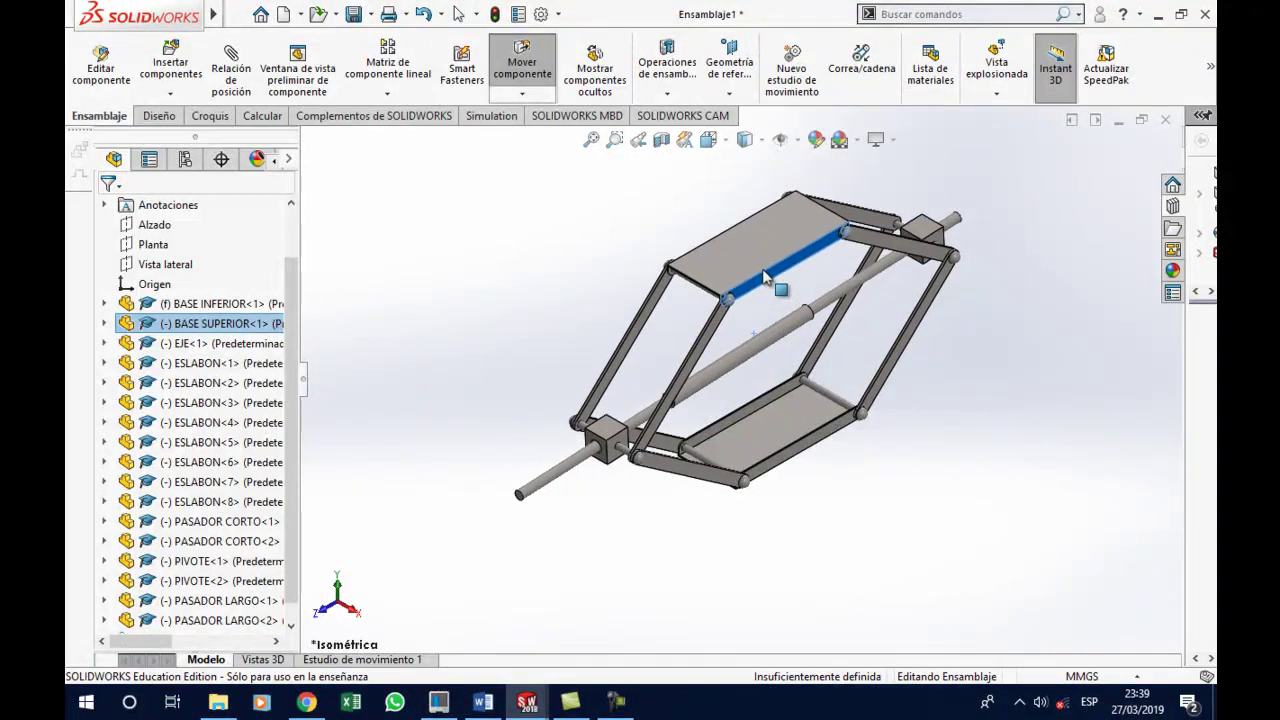
left_click(931, 407)
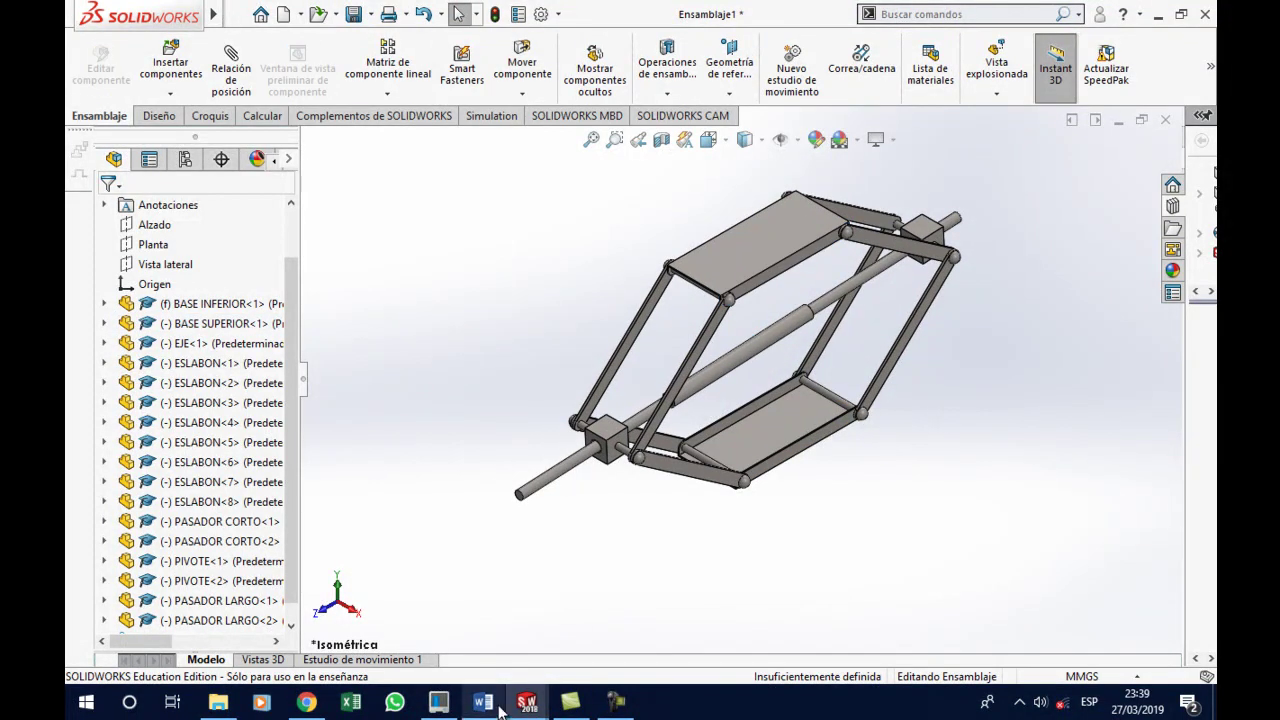
Check the 36° angle C in the Word assignment, then return to SOLIDWORKS
left_click(483, 702)
scroll(575, 595, "down", 2)
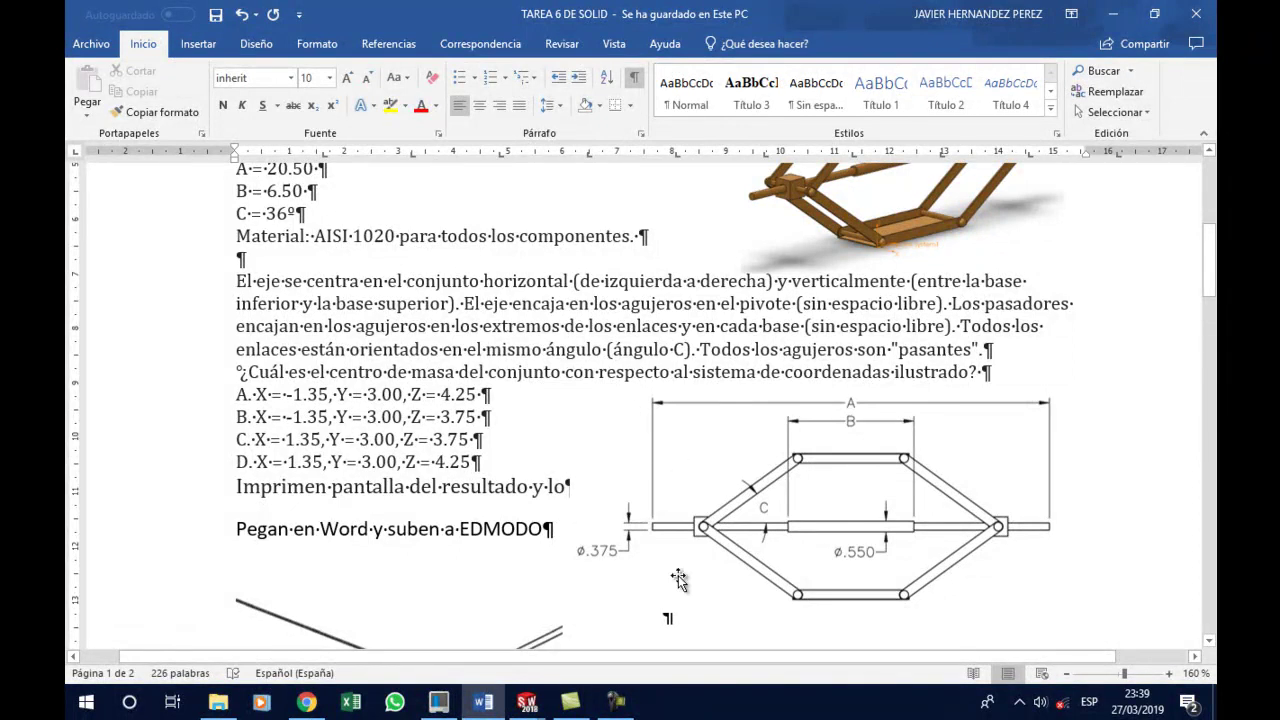
left_click(492, 708)
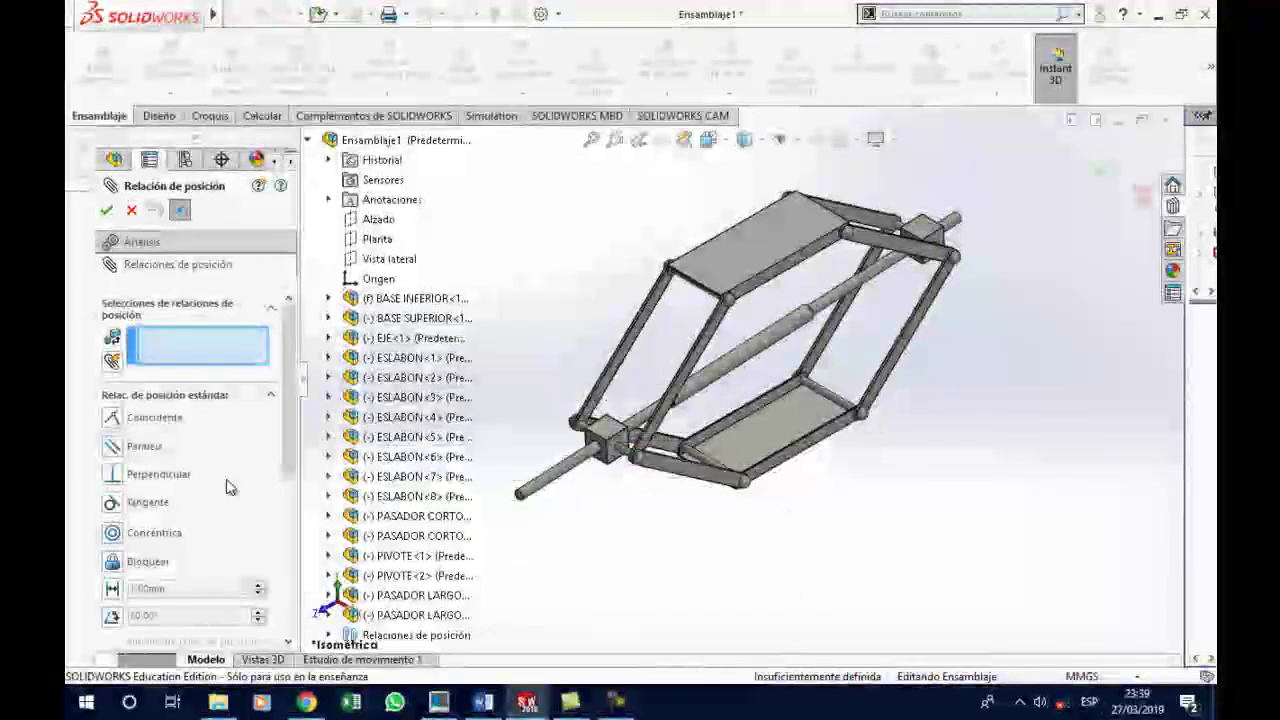
Start an Angle mate with the value set to 36°
left_click_drag(287, 411, 282, 470)
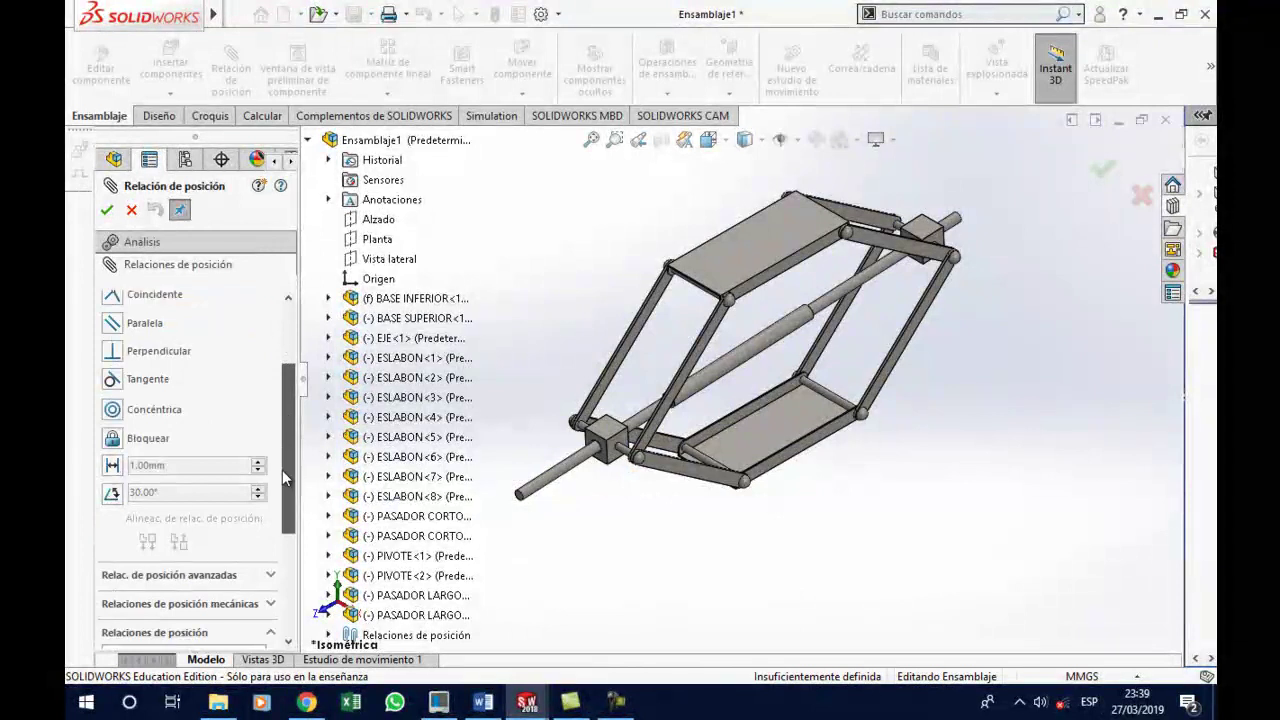
left_click(113, 497)
type("36")
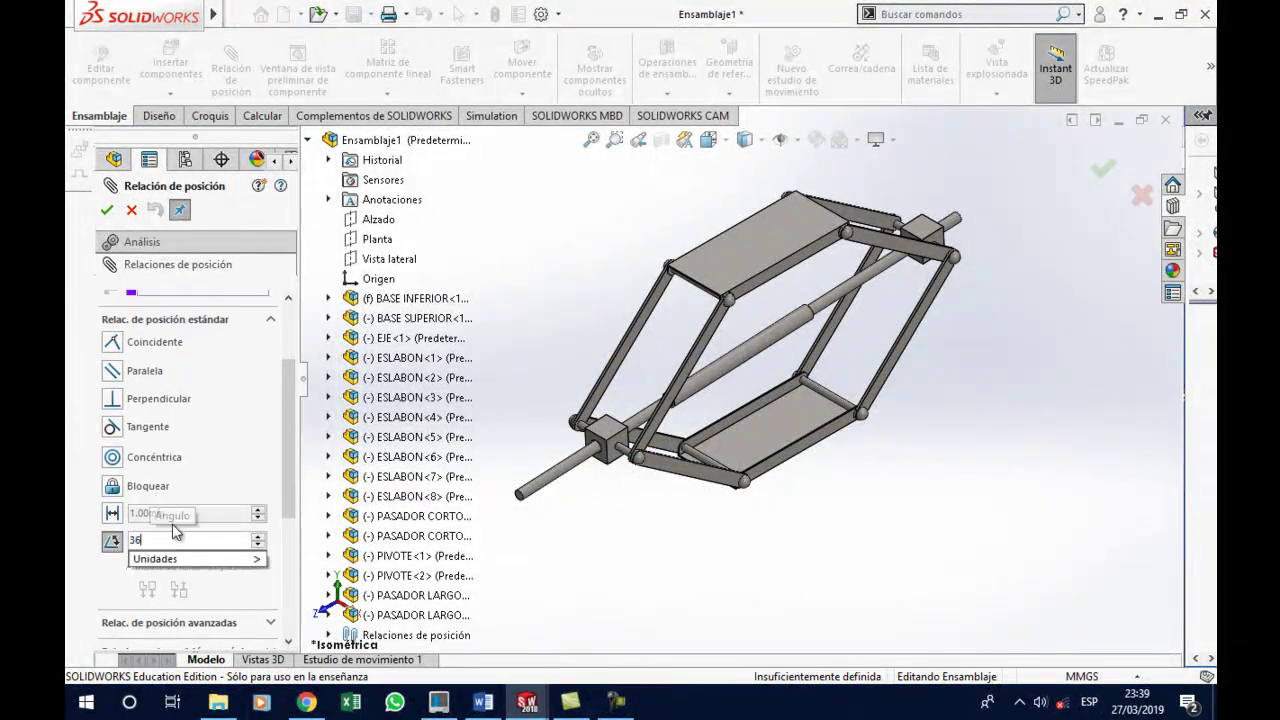
key("Return")
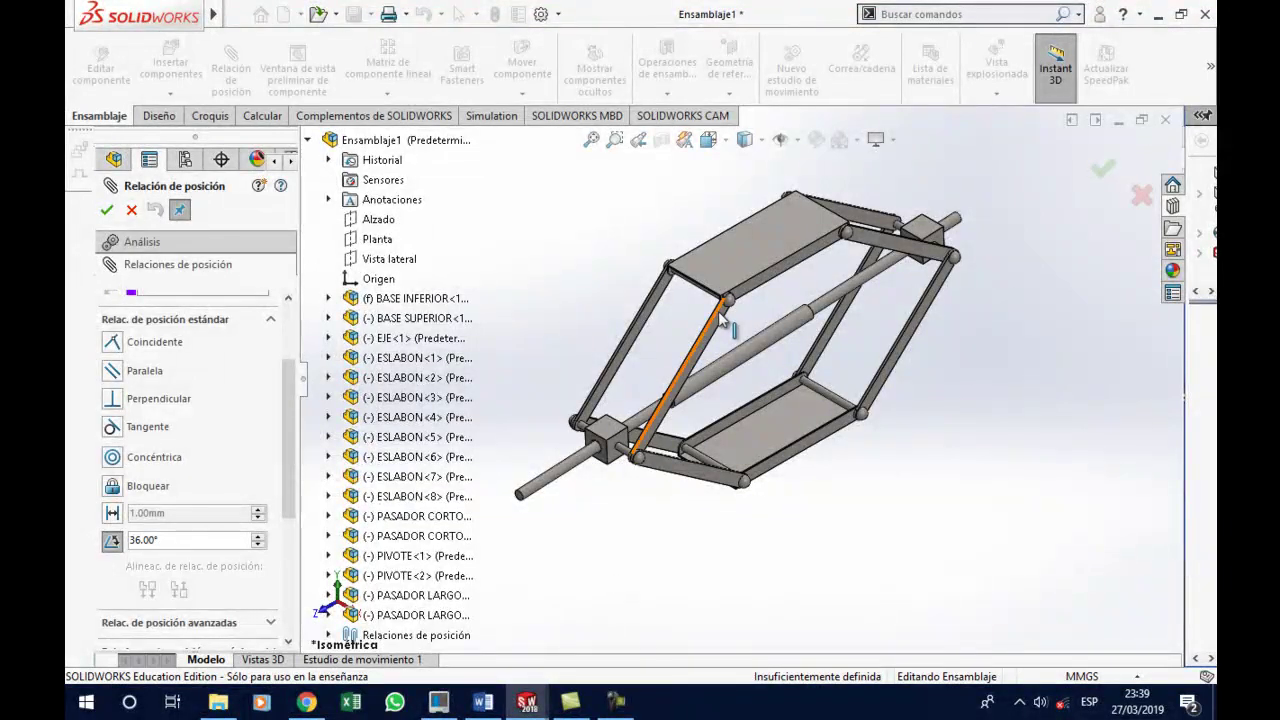
Select the upper base edge and the ESLABON<6> face as the angle mate references
scroll(722, 312, "down", 1)
scroll(735, 330, "down", 1)
scroll(730, 335, "down", 1)
scroll(740, 300, "down", 2)
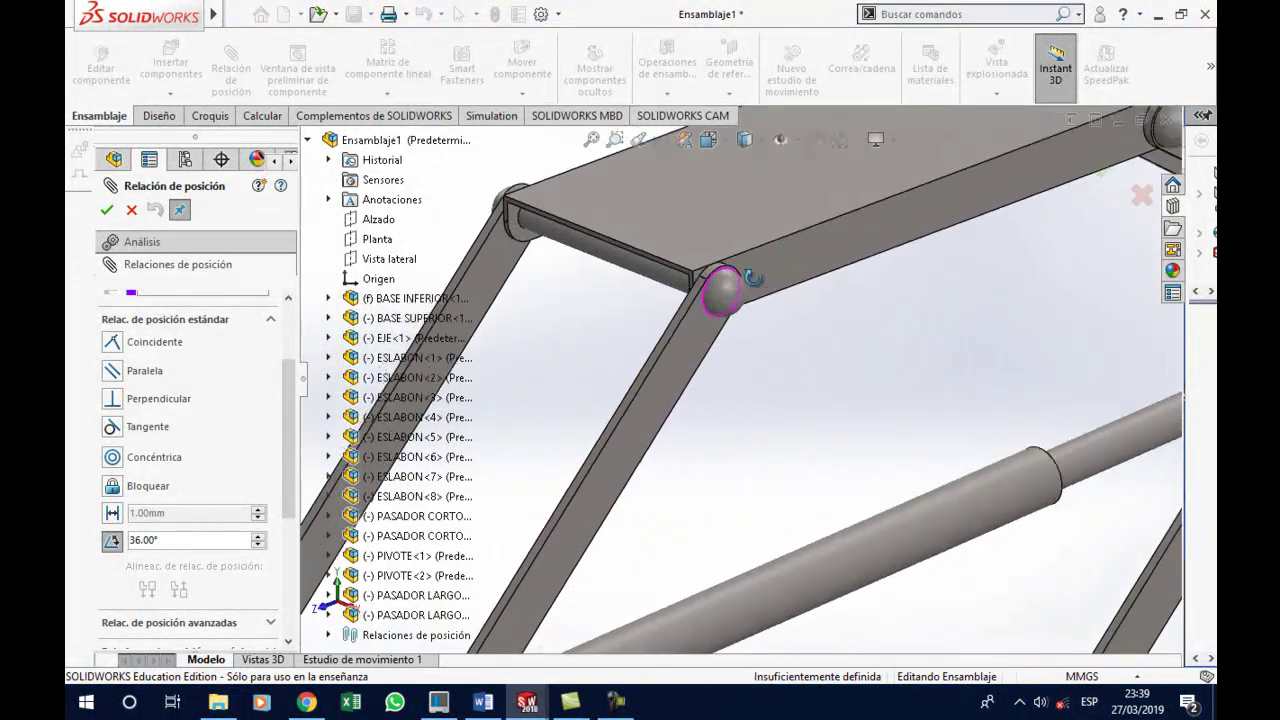
middle_click_drag(752, 279, 795, 323)
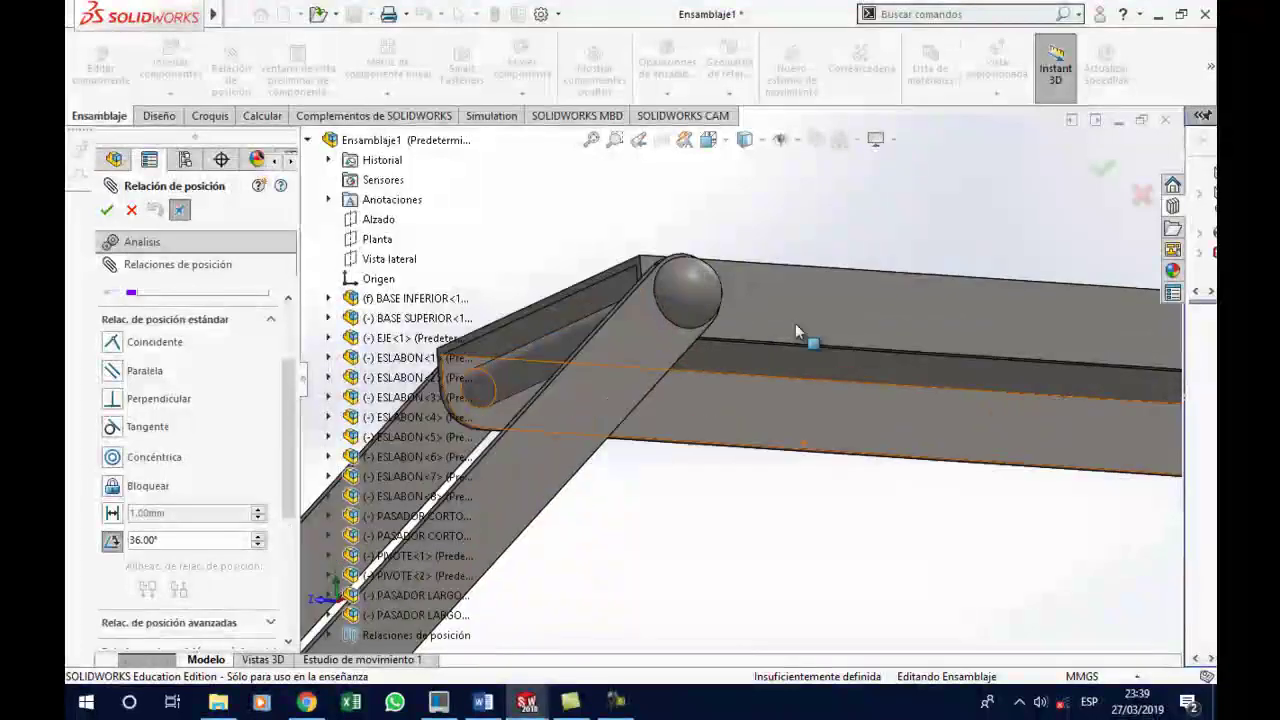
scroll(768, 385, "down", 3)
scroll(790, 350, "down", 2)
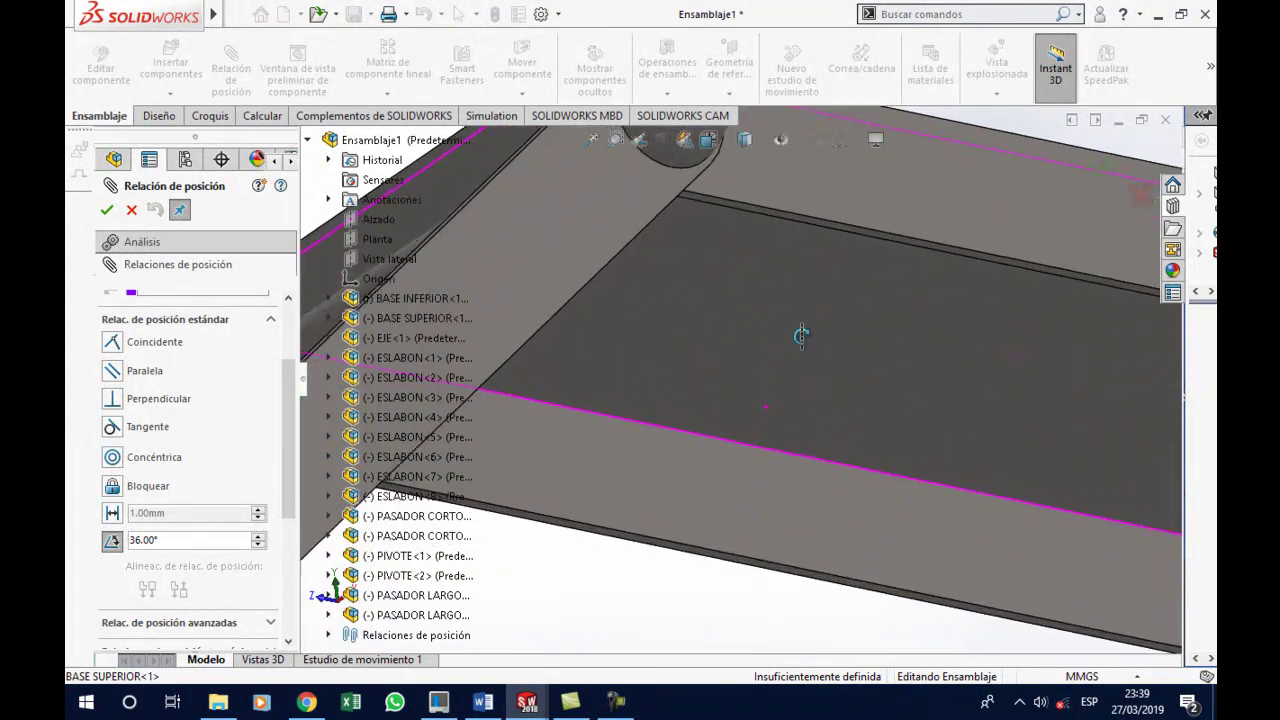
left_click(835, 224)
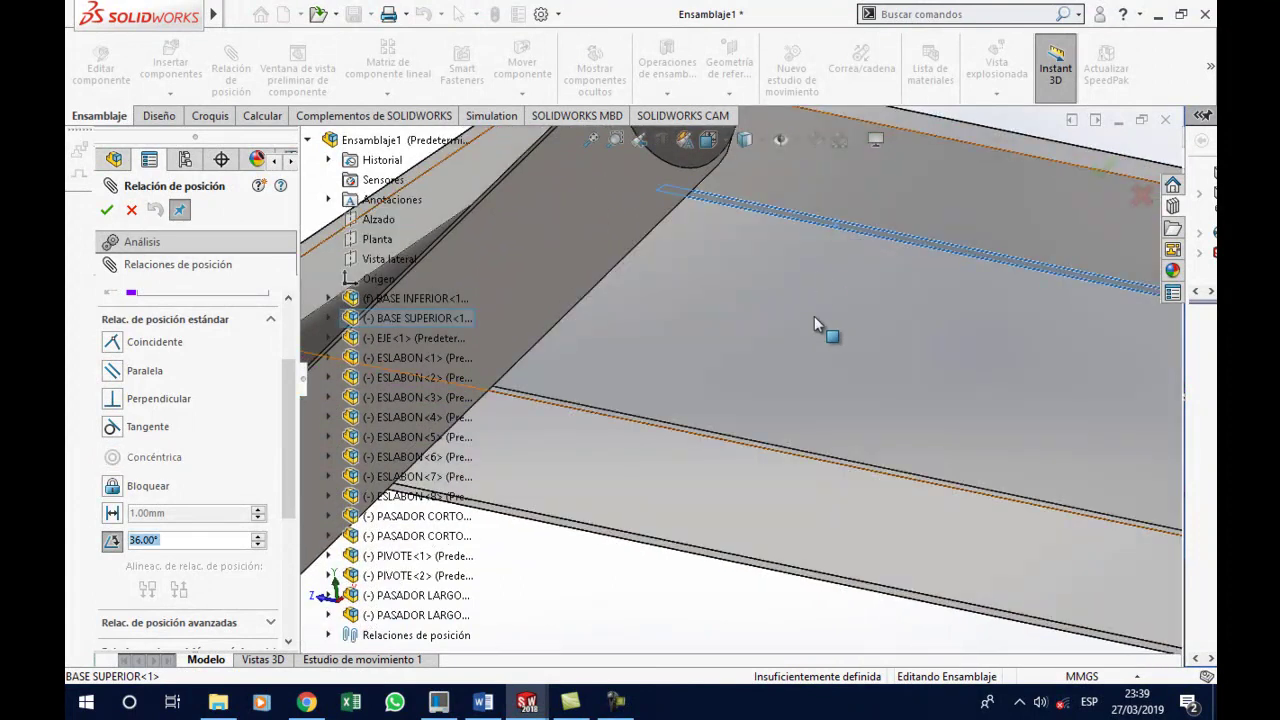
middle_click_drag(814, 316, 765, 347)
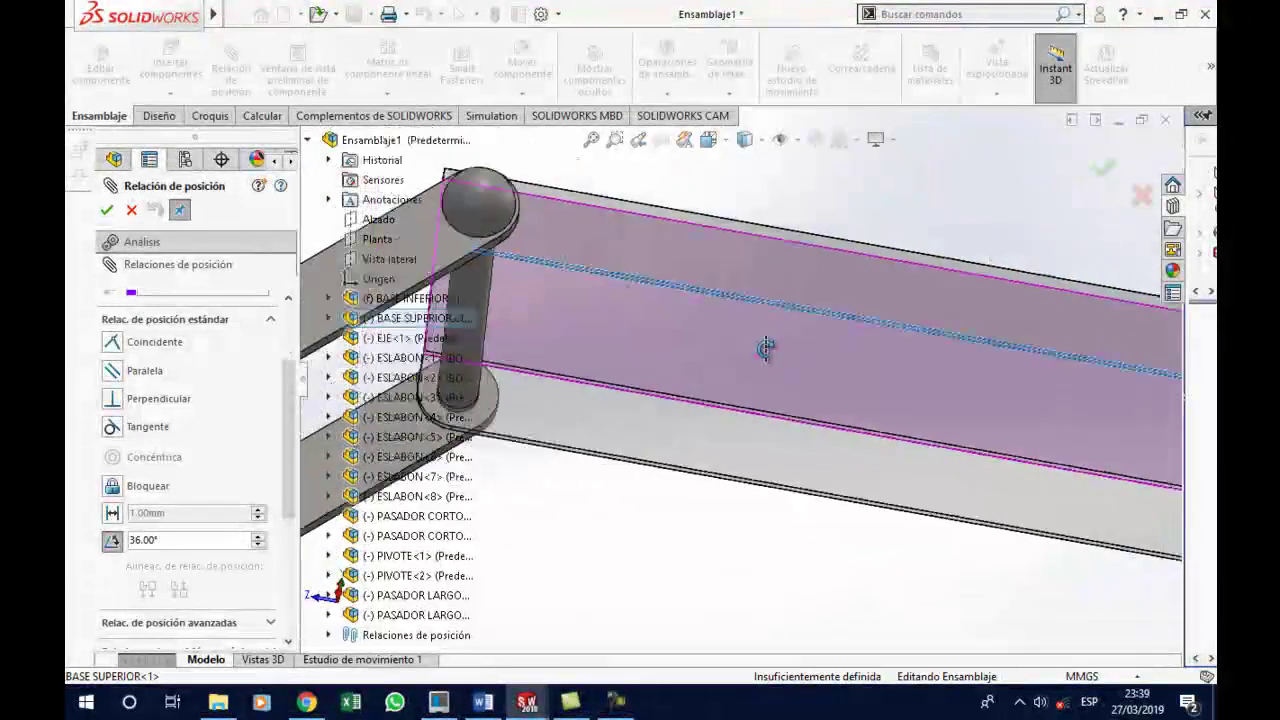
scroll(765, 347, "up", 3)
scroll(522, 350, "down", 2)
scroll(522, 350, "down", 3)
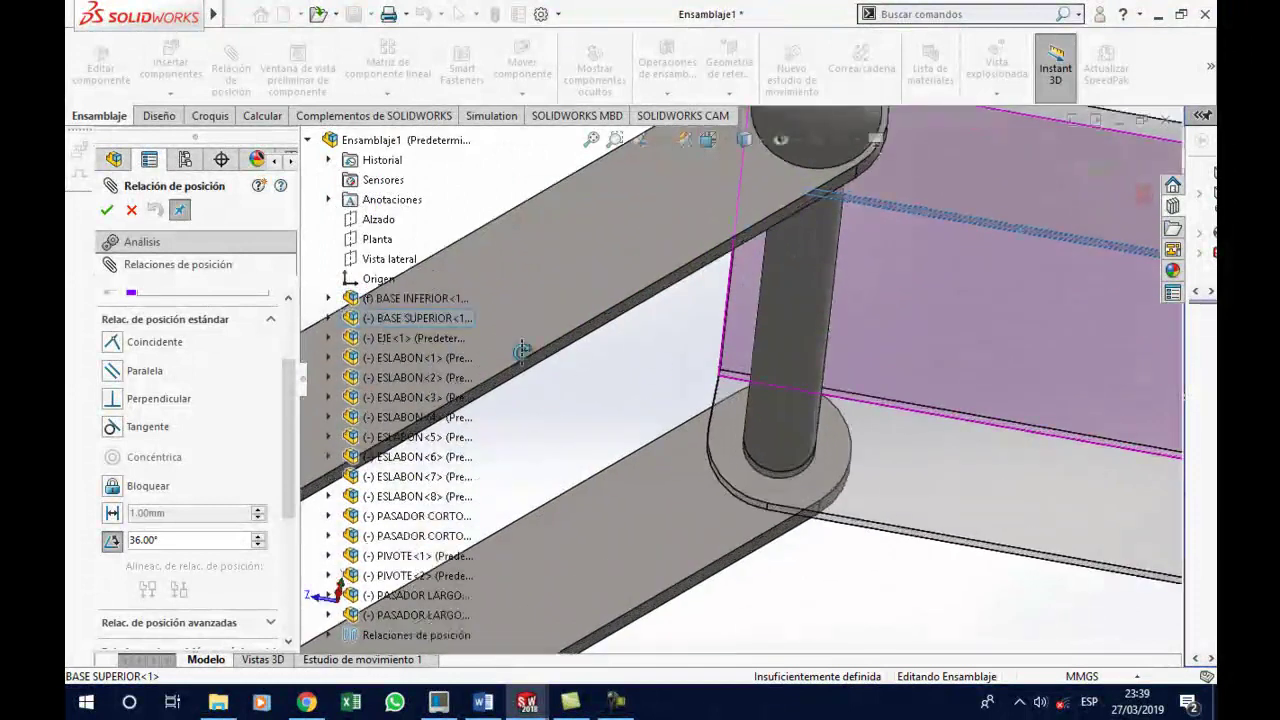
left_click(571, 352)
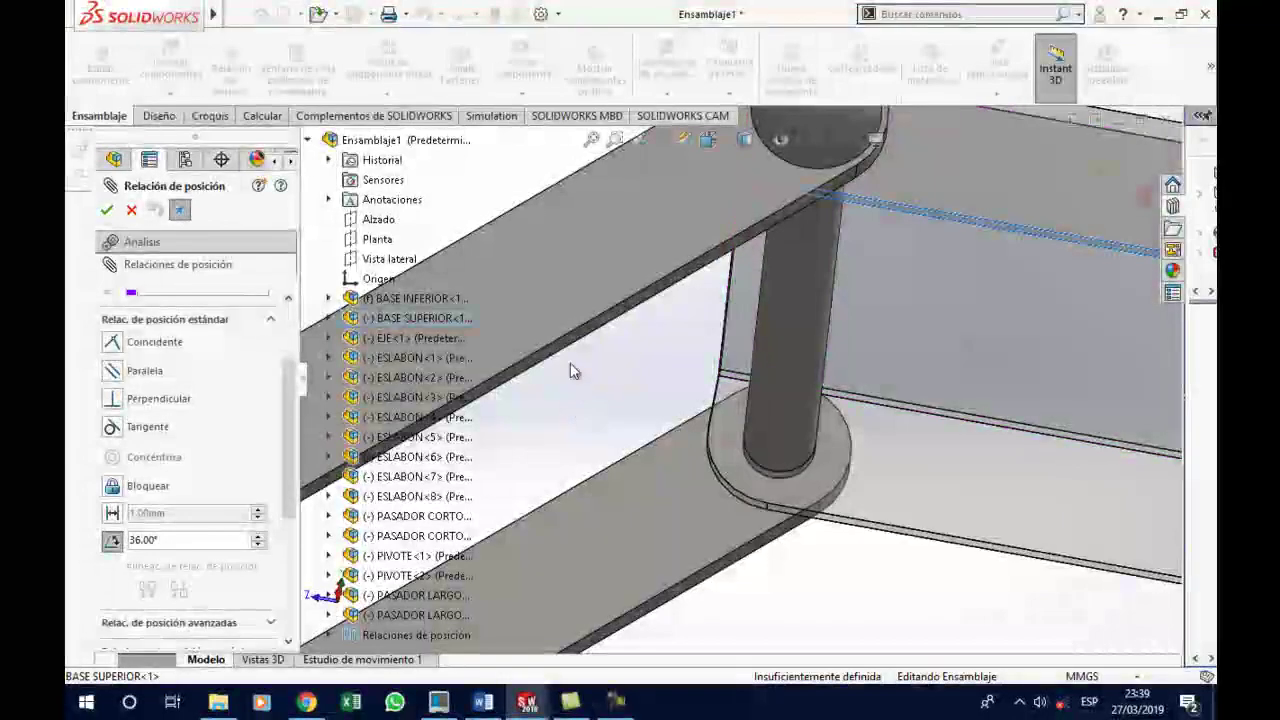
left_click(568, 348)
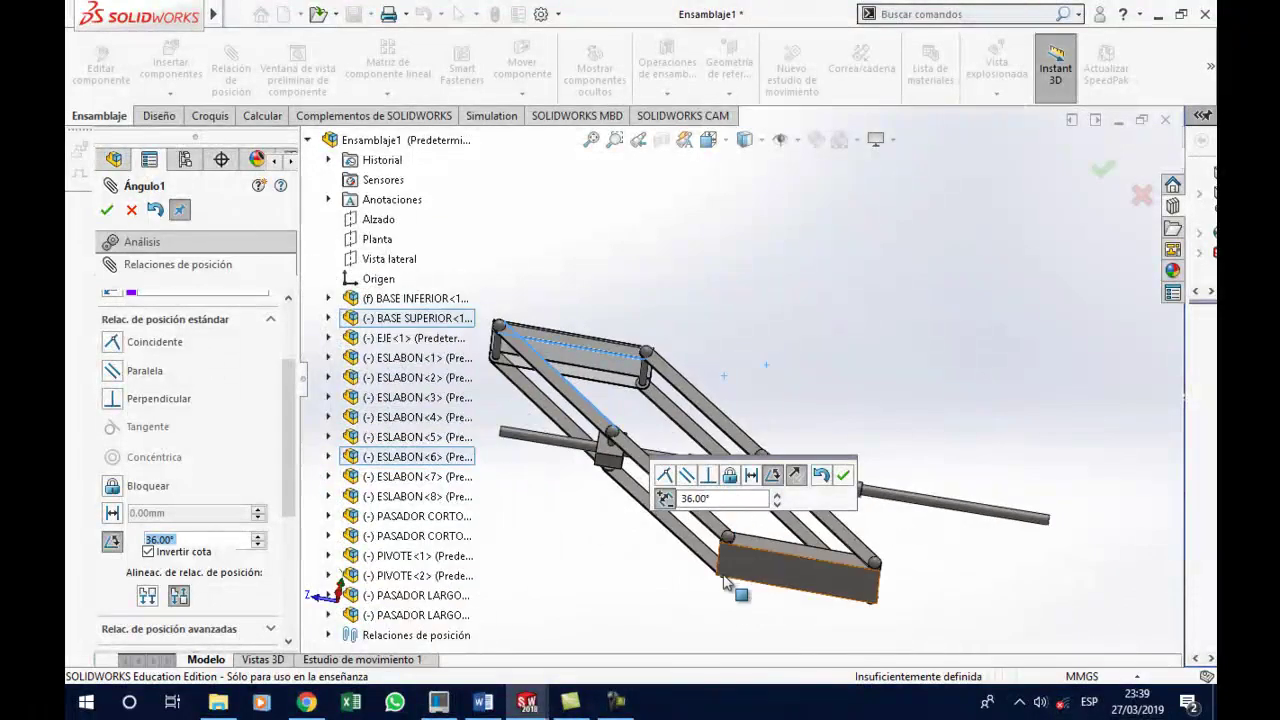
Keep the angle direction so the links open upward, and review the new pose
left_click(148, 597)
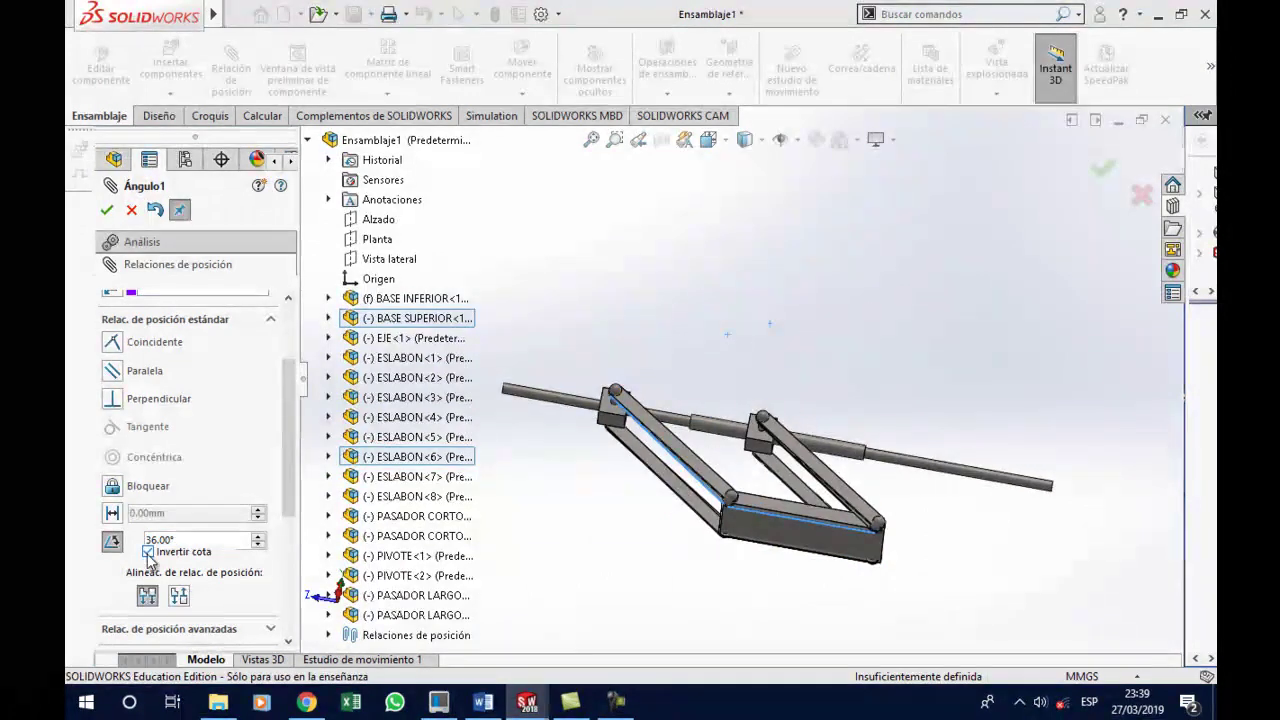
left_click(148, 552)
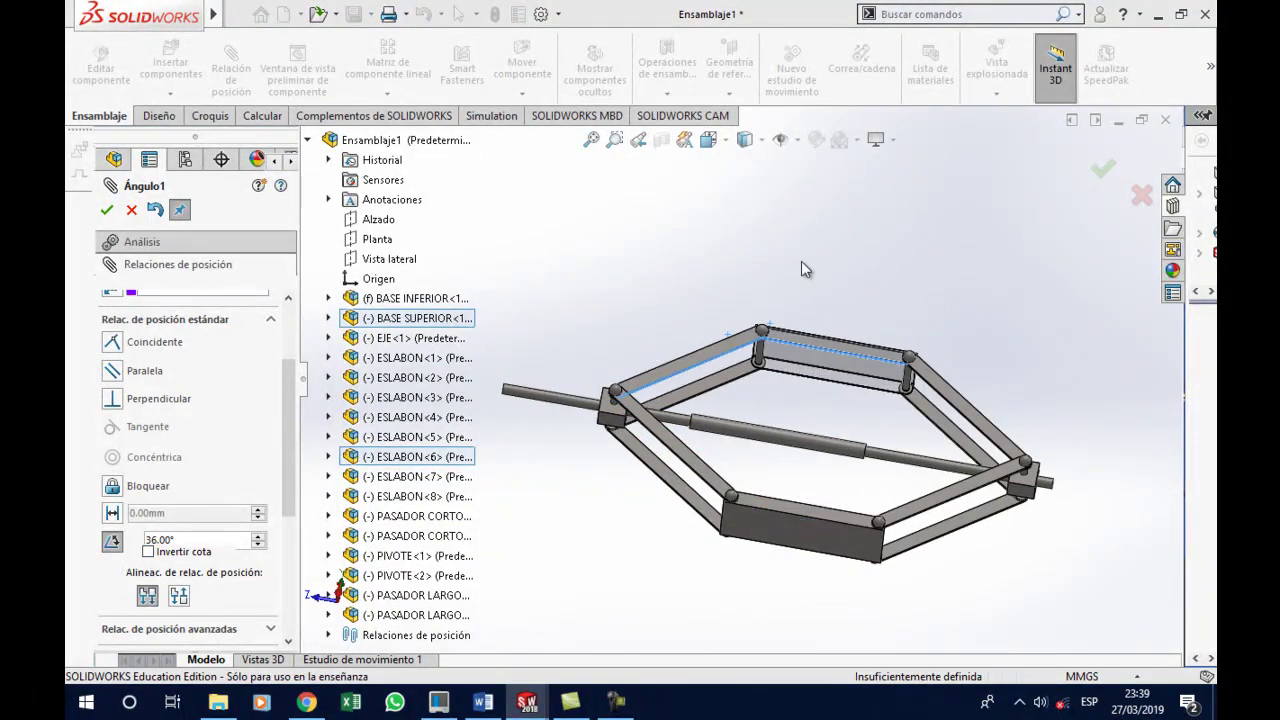
middle_click_drag(801, 262, 816, 393)
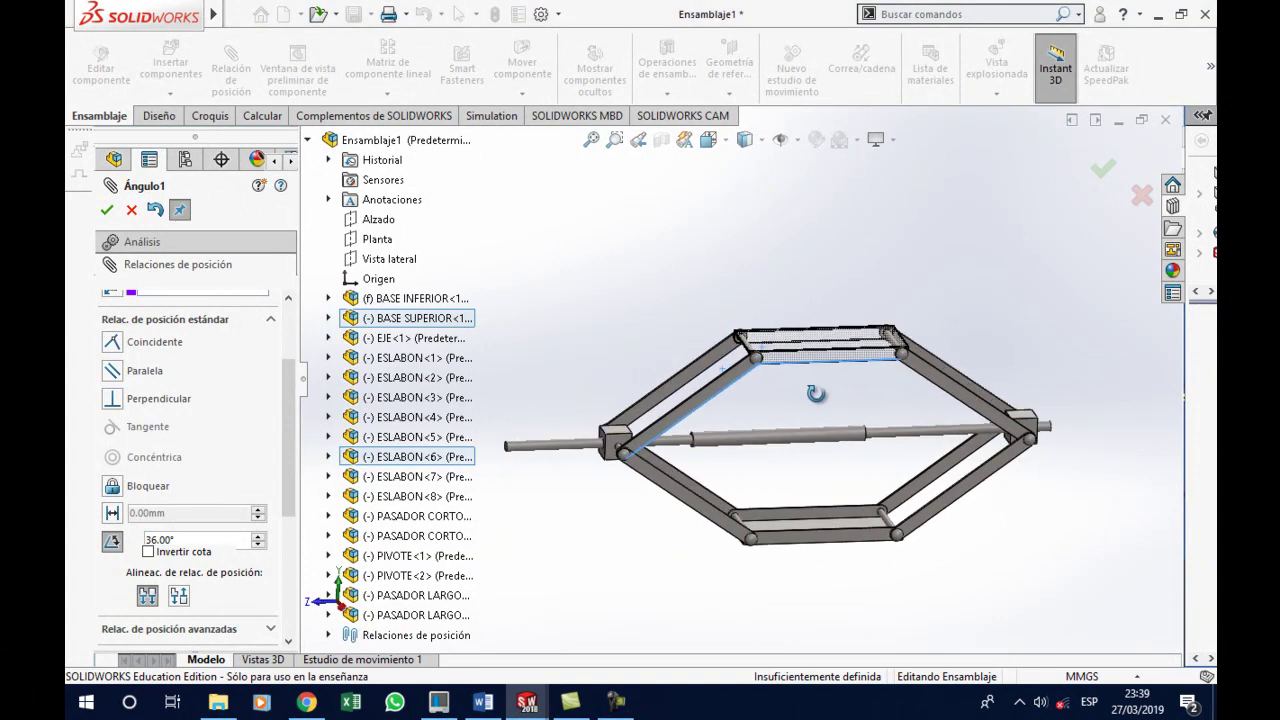
scroll(755, 405, "down", 1)
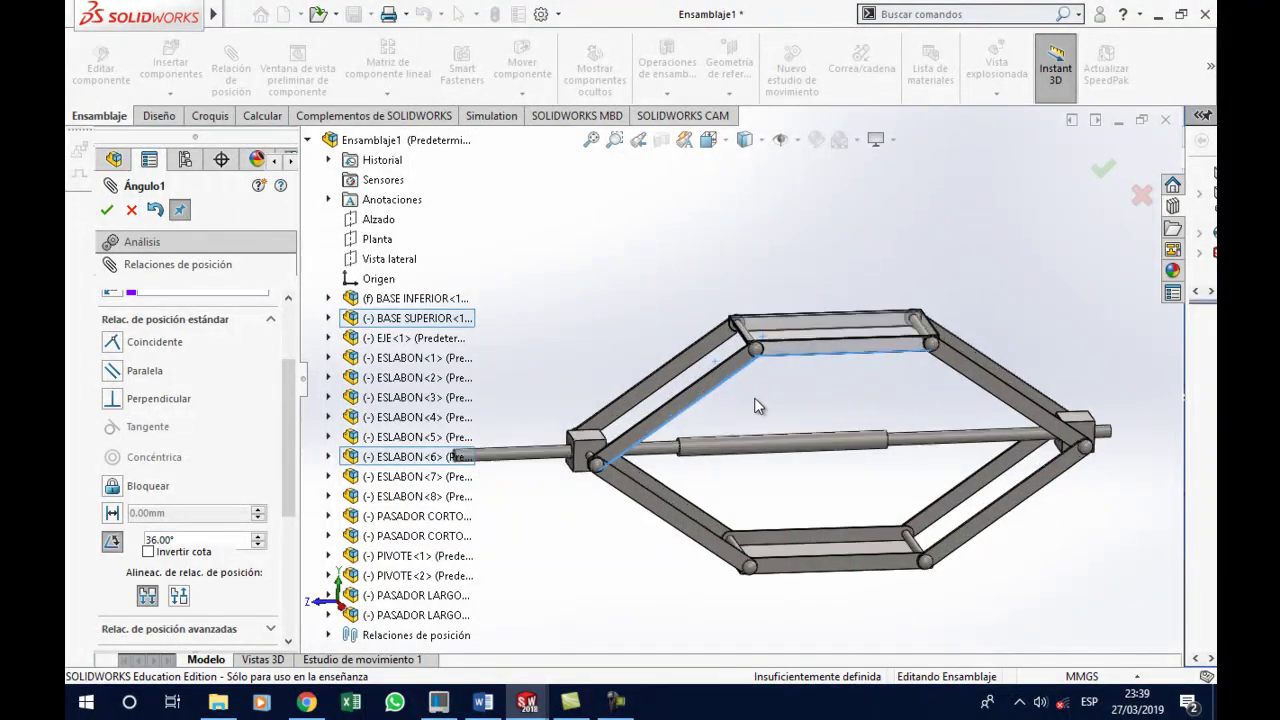
scroll(757, 405, "down", 1)
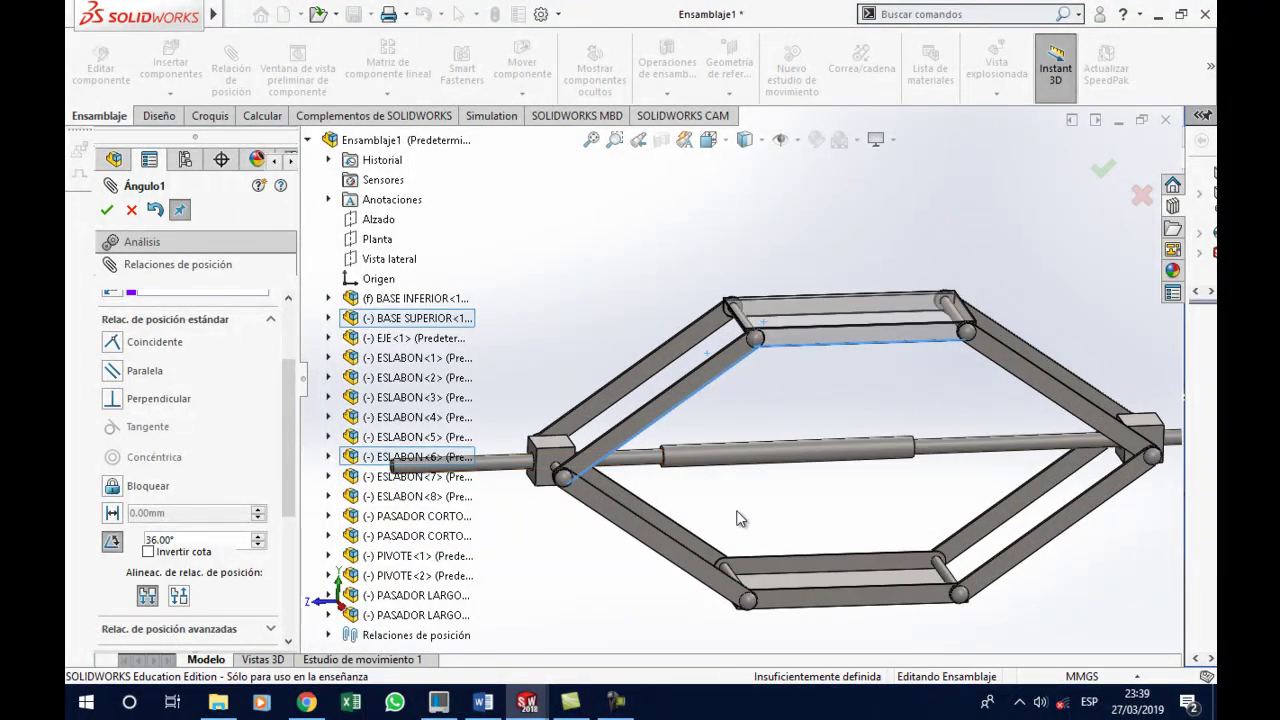
middle_click_drag(737, 518, 725, 477)
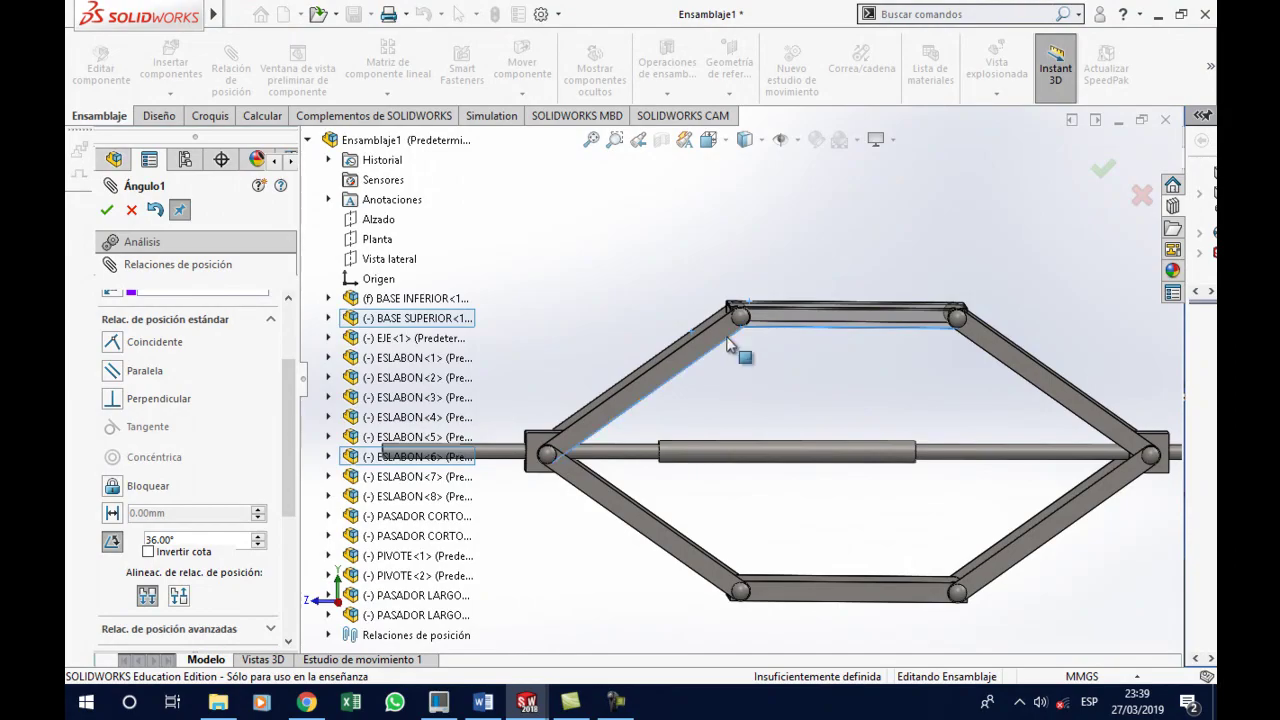
middle_click_drag(731, 391, 742, 389)
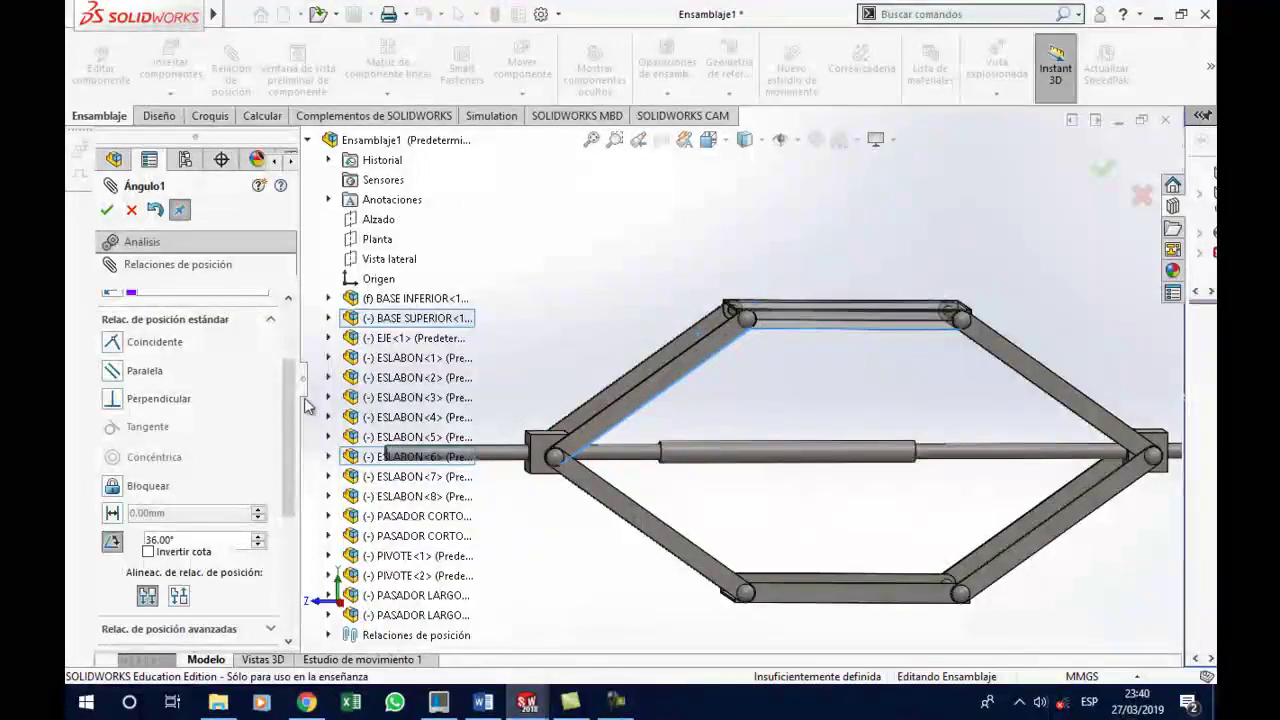
Accept the 36° angle mate Ángulo1 between BASE SUPERIOR and ESLABON<6>
left_click(106, 209)
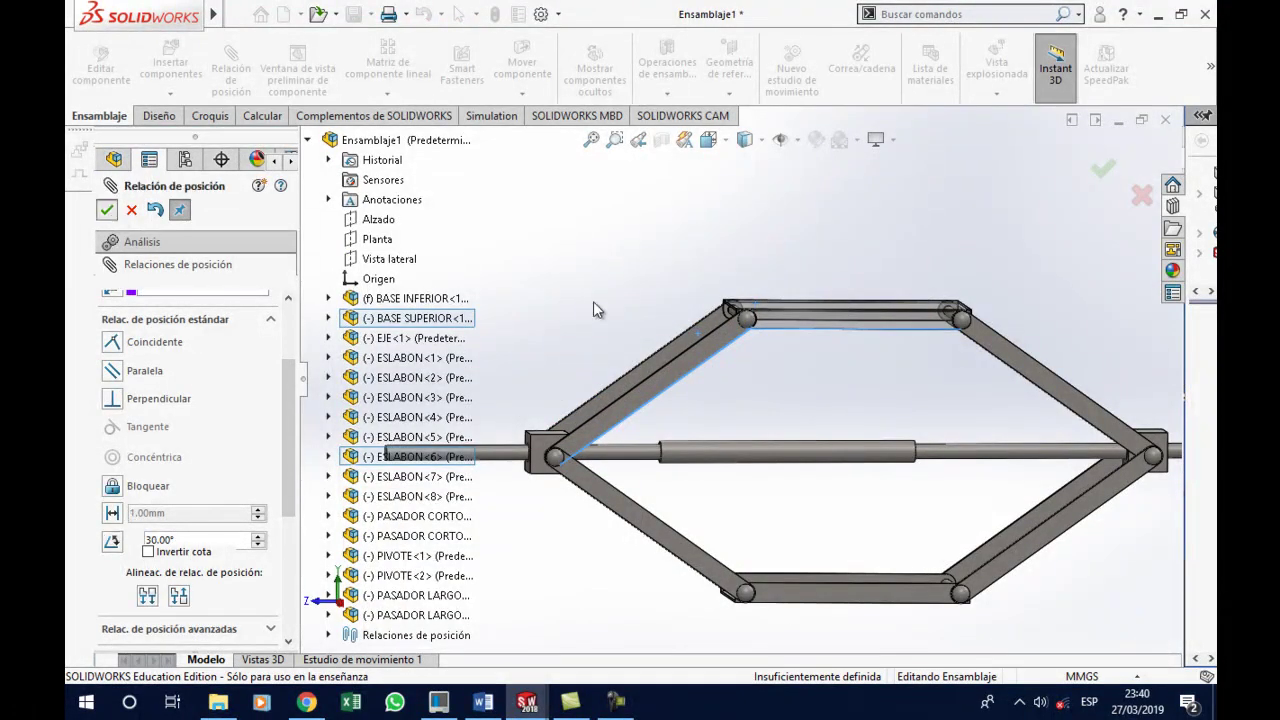
middle_click_drag(788, 403, 793, 416)
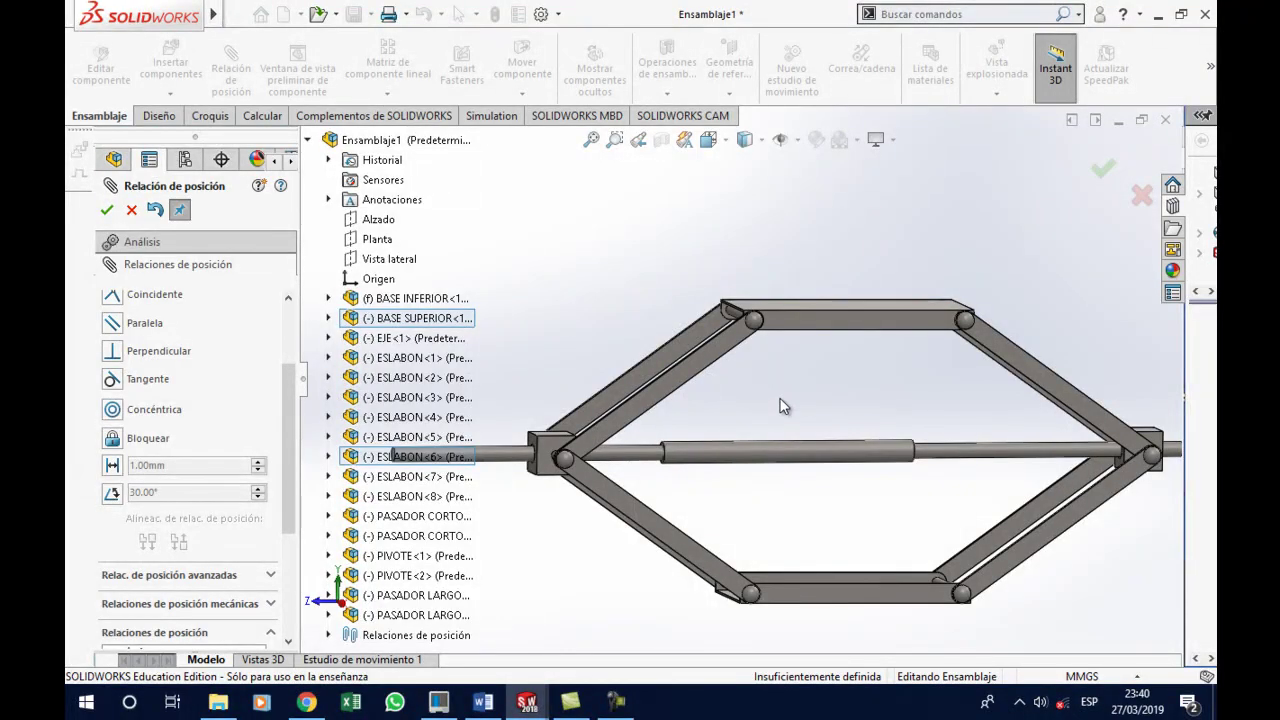
middle_click_drag(786, 434, 812, 451)
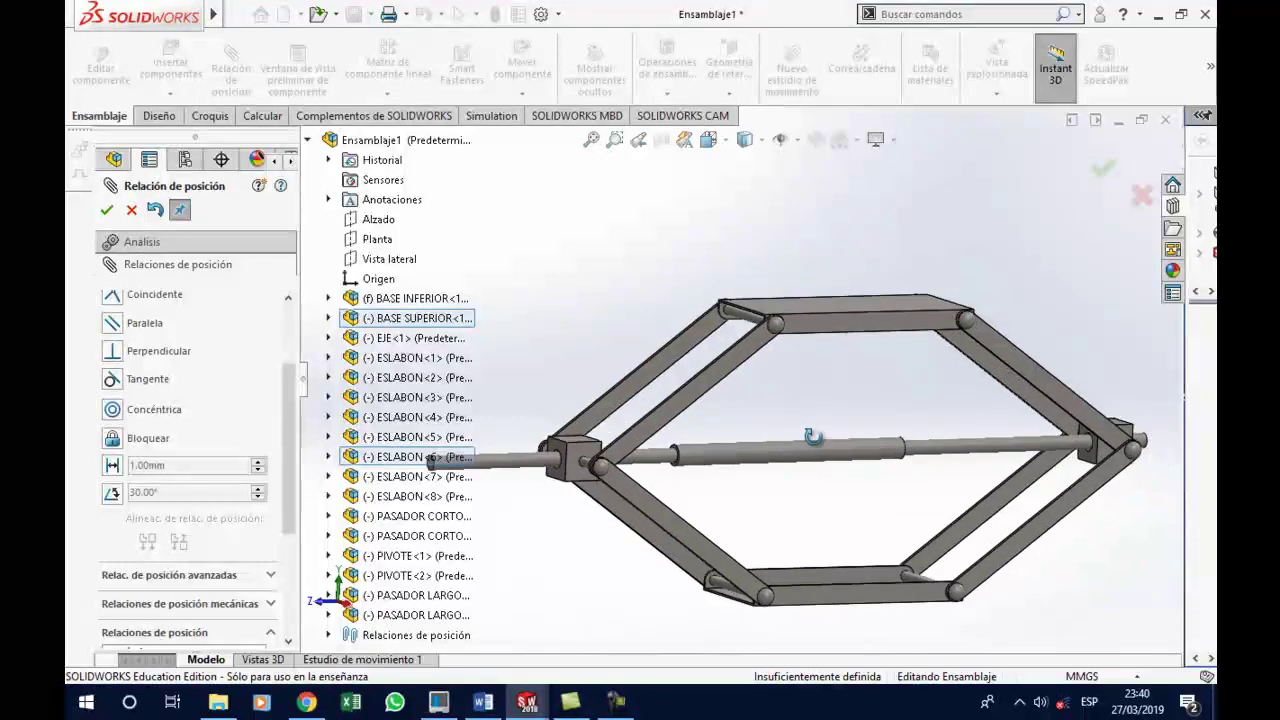
scroll(770, 432, "up", 3)
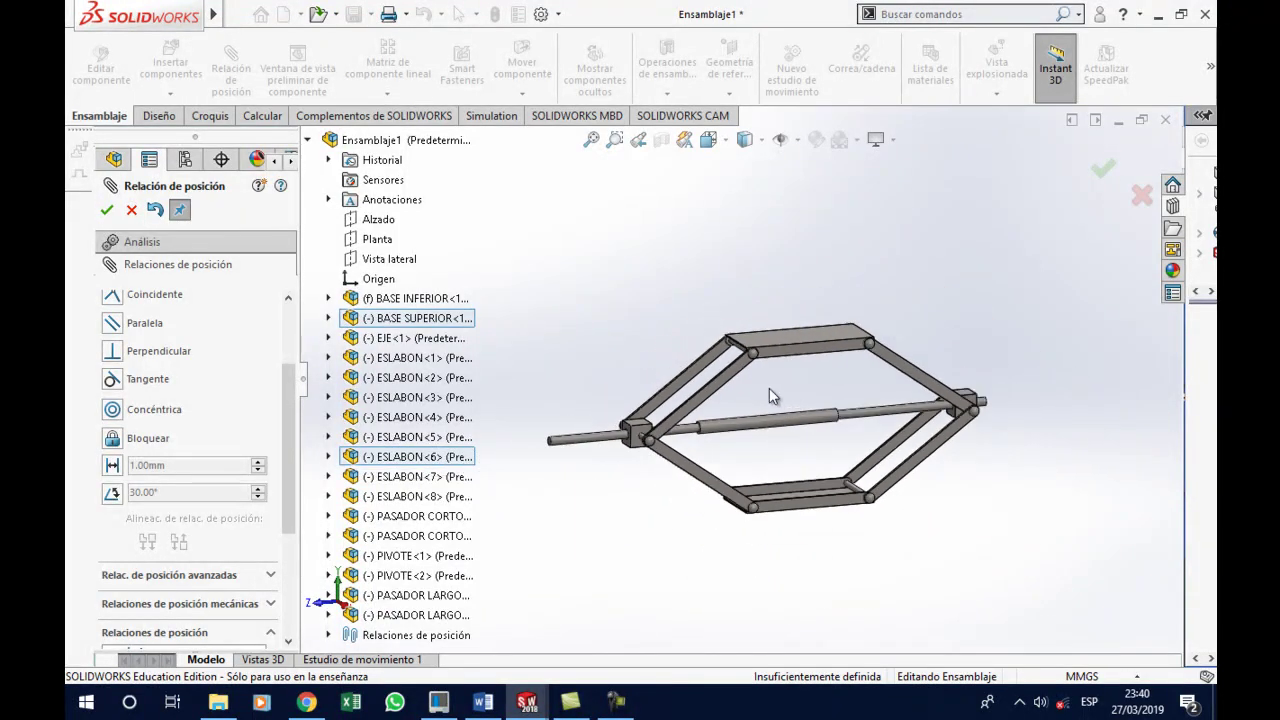
scroll(769, 388, "down", 2)
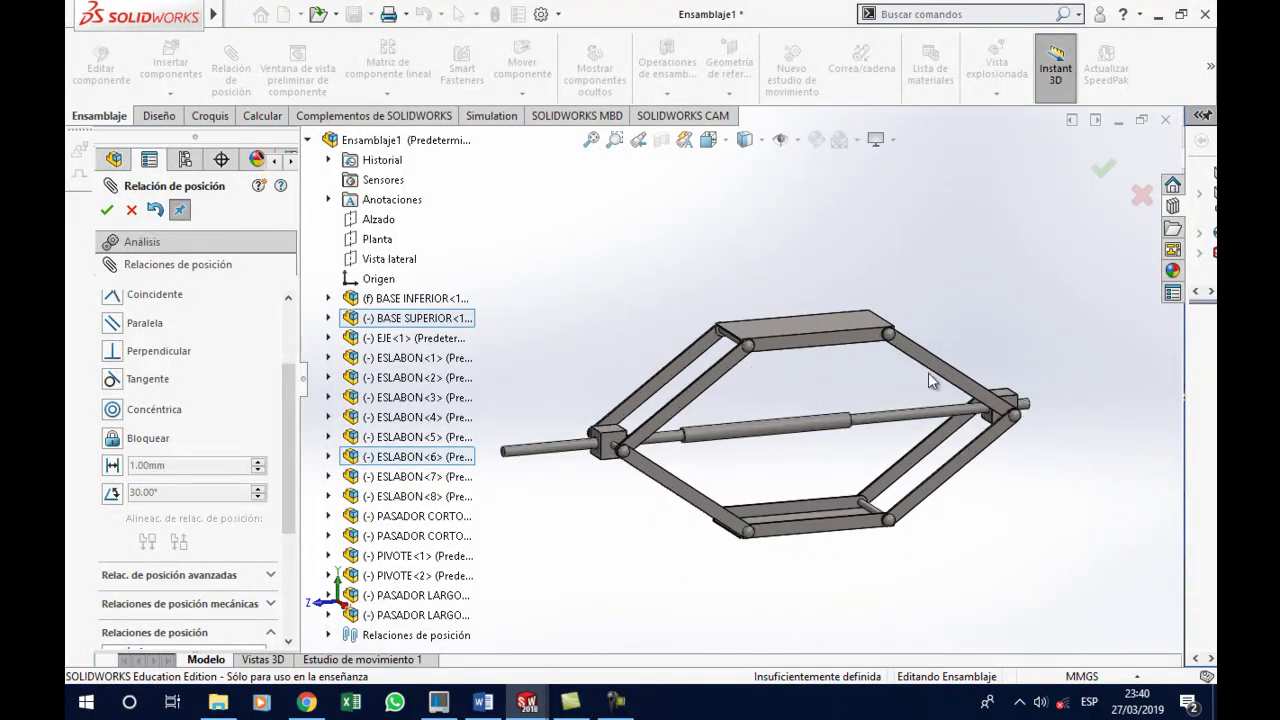
scroll(937, 388, "down", 2)
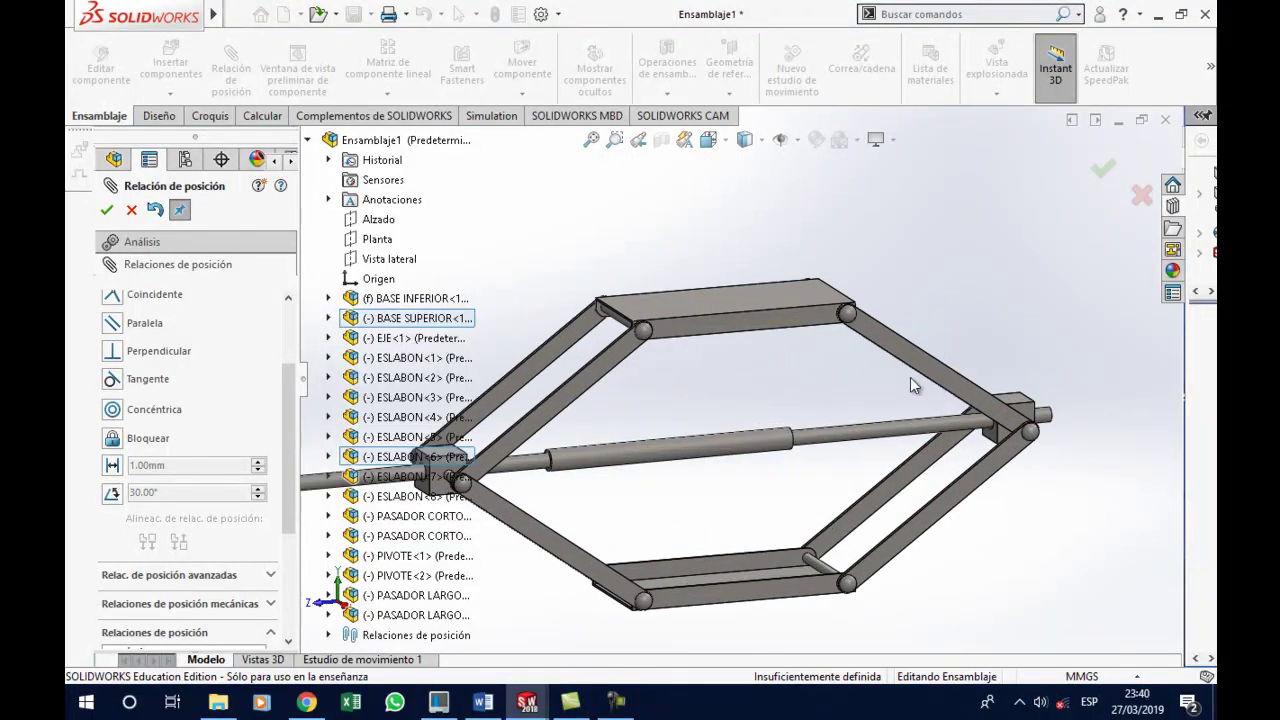
mouse_move(851, 391)
middle_mouse_down()
mouse_move(857, 371)
mouse_move(835, 373)
middle_mouse_up()
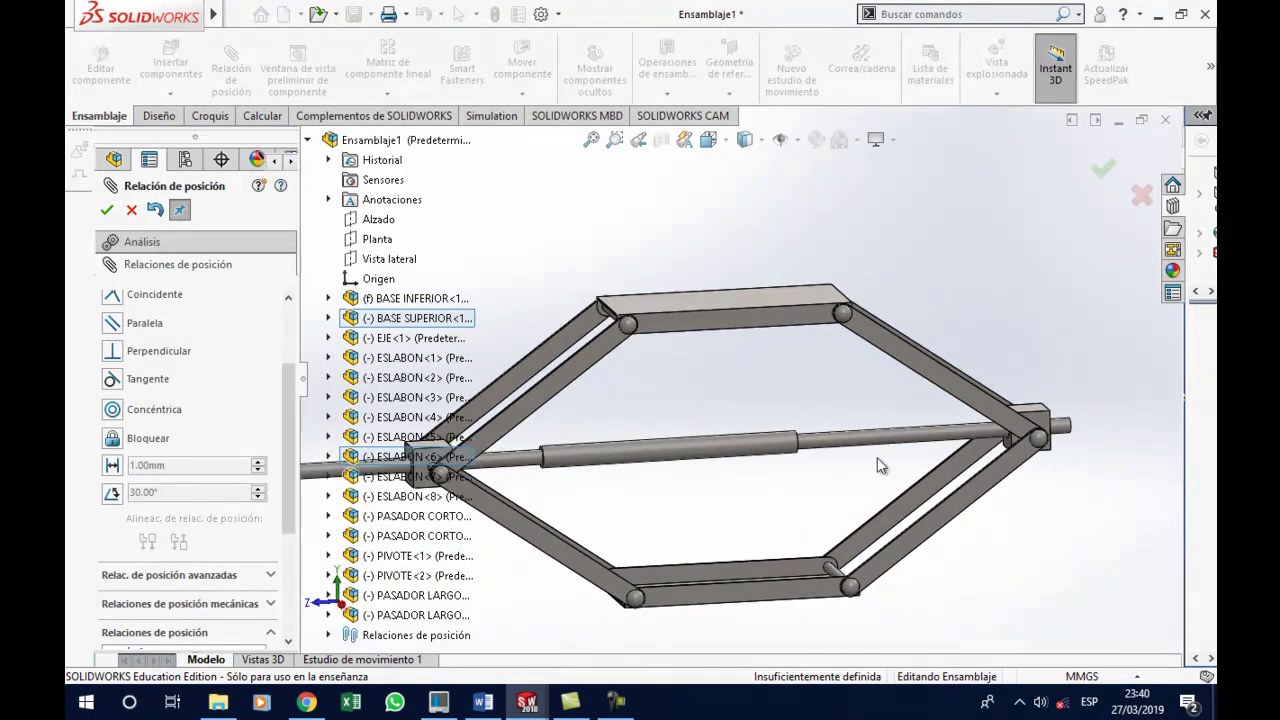
Change the new angle mate value from the default 30° to 36°
left_click(111, 494)
type("3")
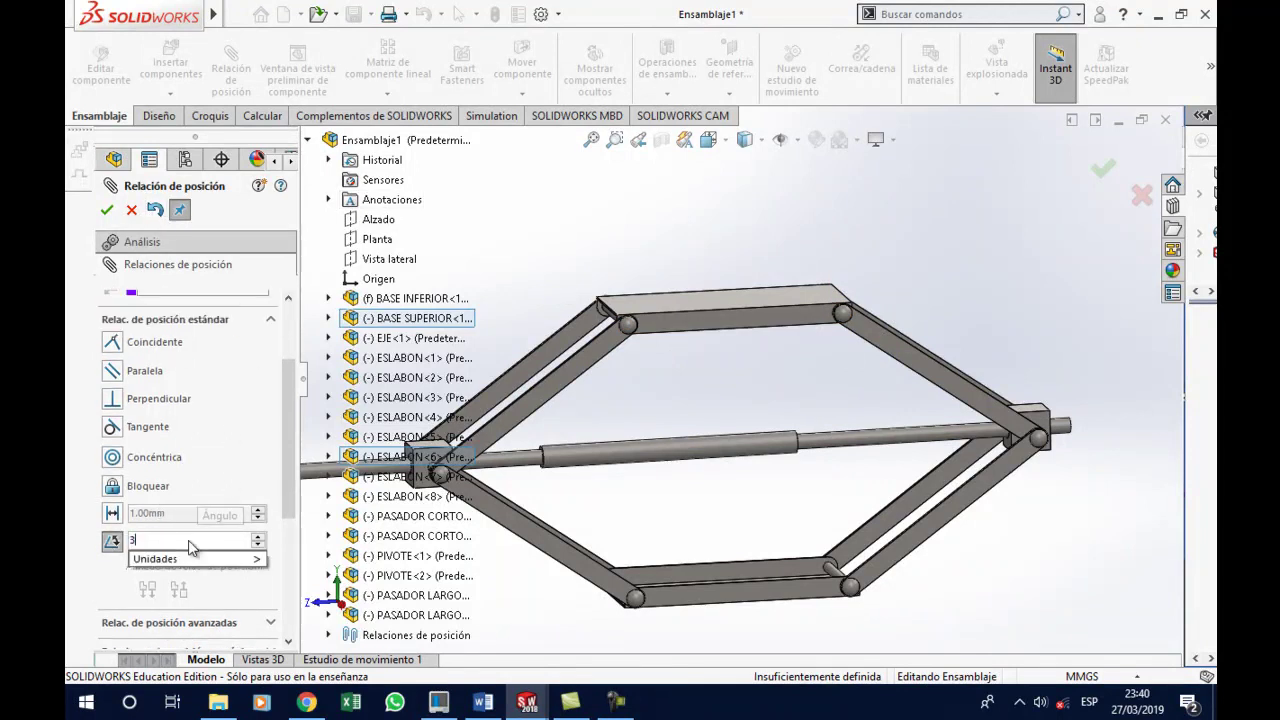
key("Return")
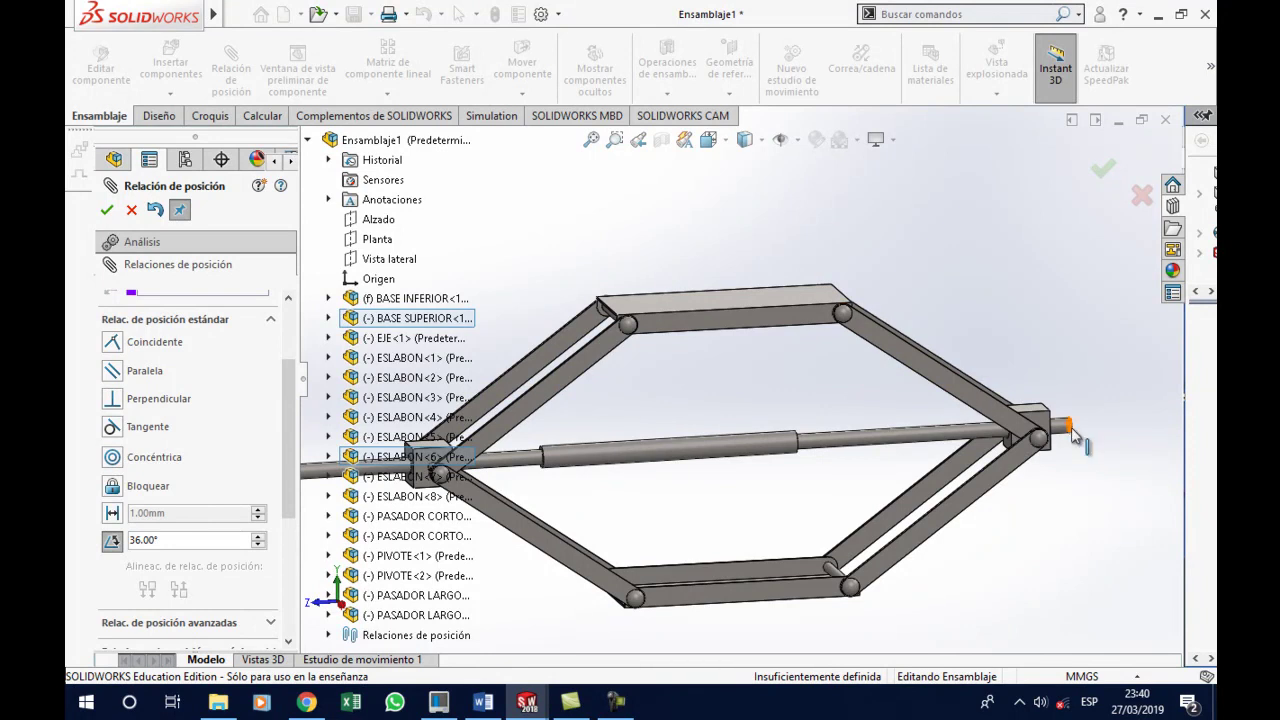
scroll(867, 385, "down", 1)
scroll(866, 380, "down", 1)
scroll(866, 378, "down", 1)
scroll(876, 335, "down", 1)
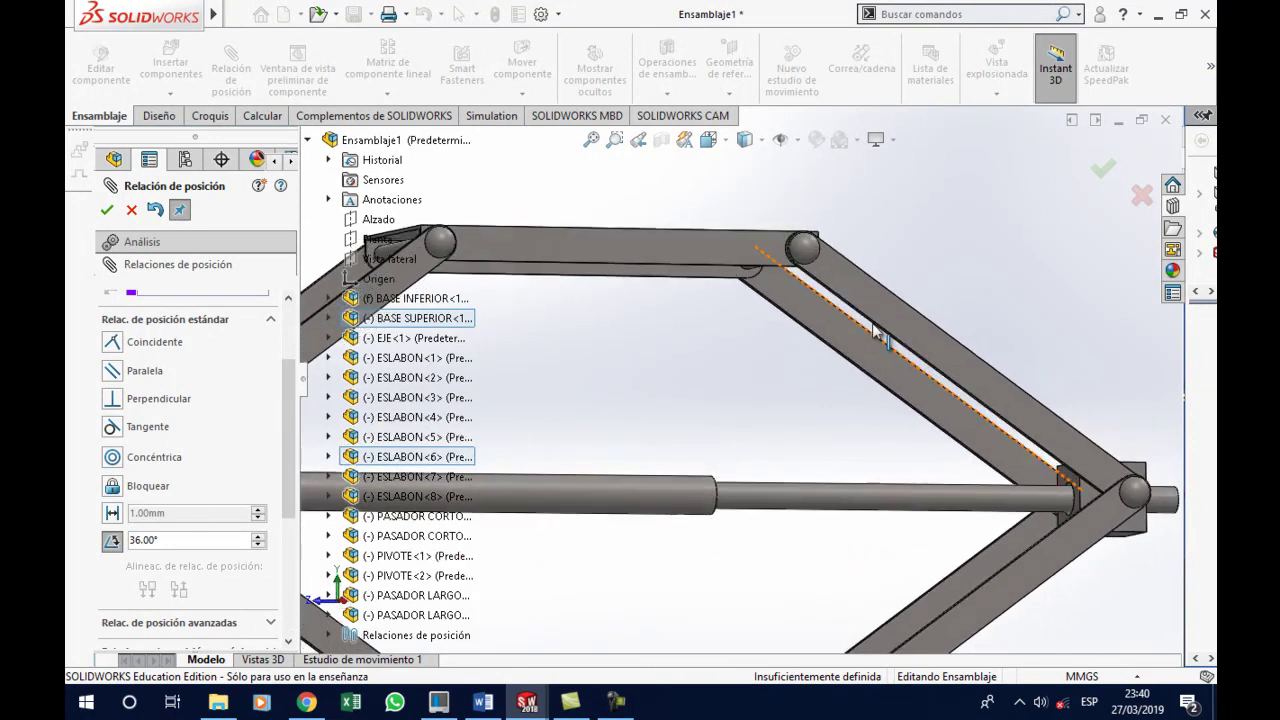
scroll(870, 330, "down", 2)
scroll(852, 319, "down", 1)
Angle-mate the ESLABON<3> edge to the upper base edge at 36°, keeping the original direction
middle_click_drag(786, 316, 836, 276)
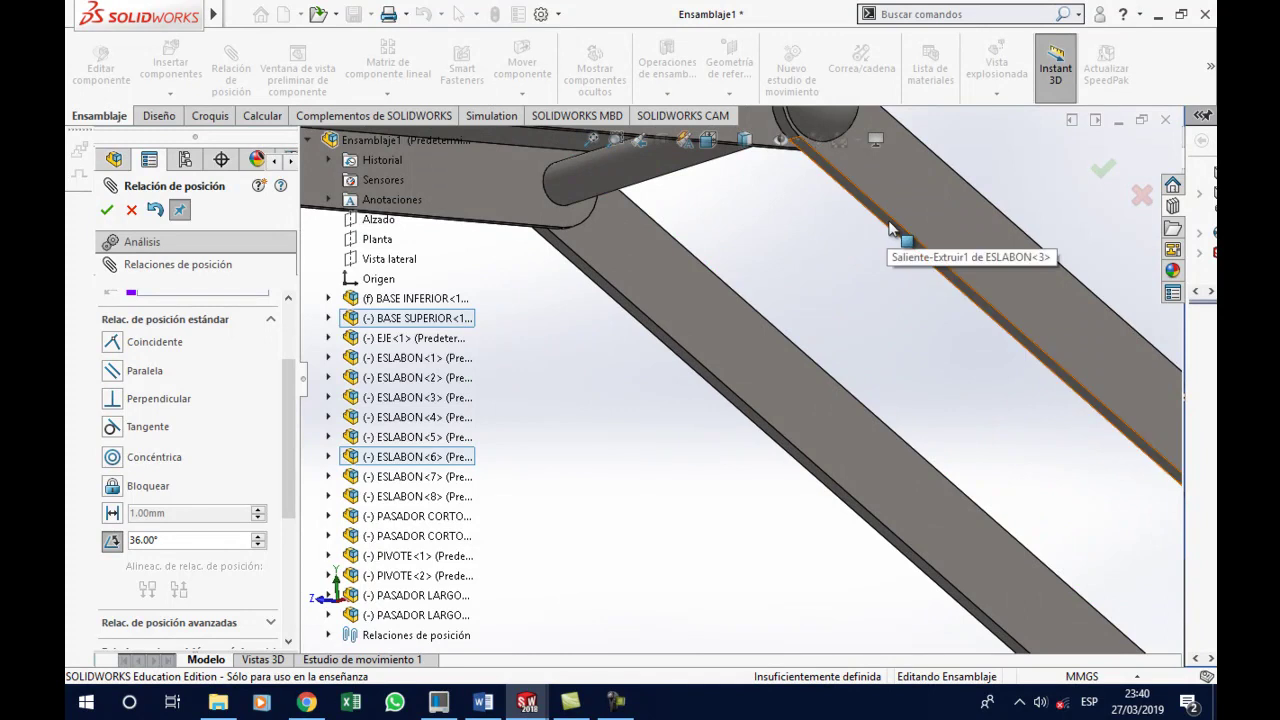
left_click(890, 228)
mouse_move(890, 228)
middle_mouse_down()
mouse_move(722, 271)
mouse_move(736, 228)
mouse_move(800, 318)
middle_mouse_up()
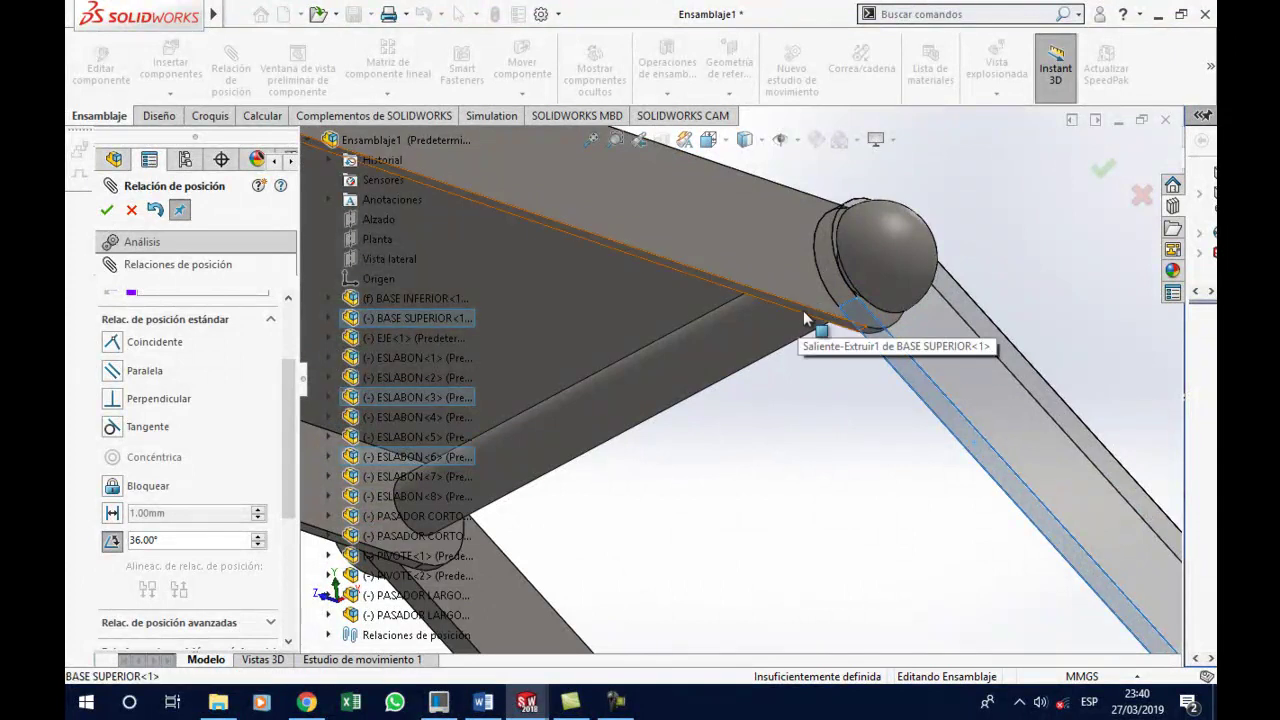
left_click(804, 313)
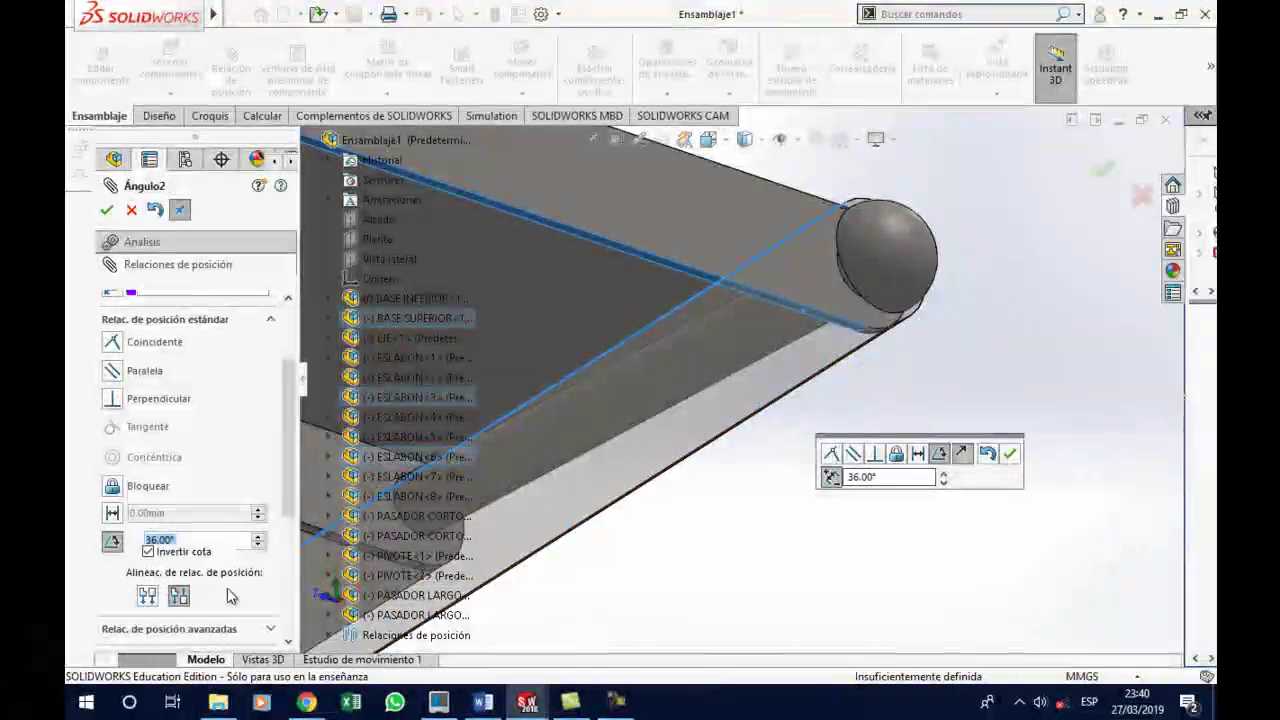
left_click(148, 551)
left_click(148, 551)
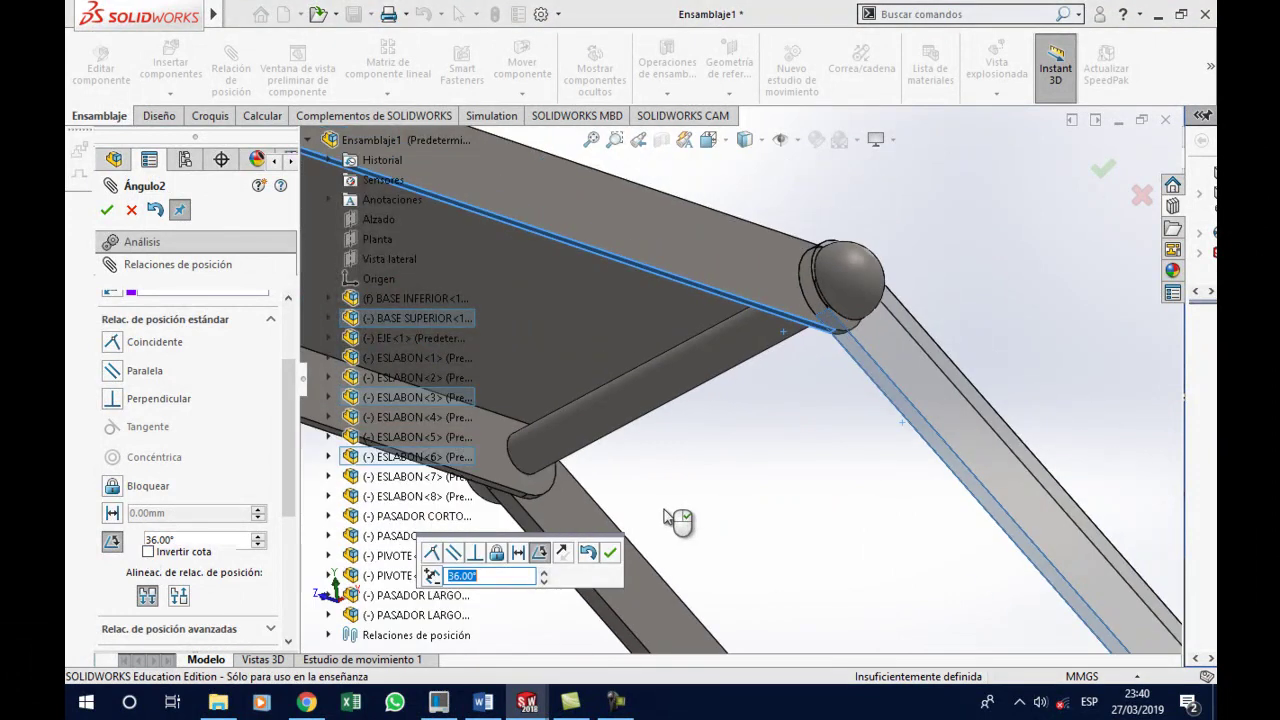
scroll(672, 520, "up", 3)
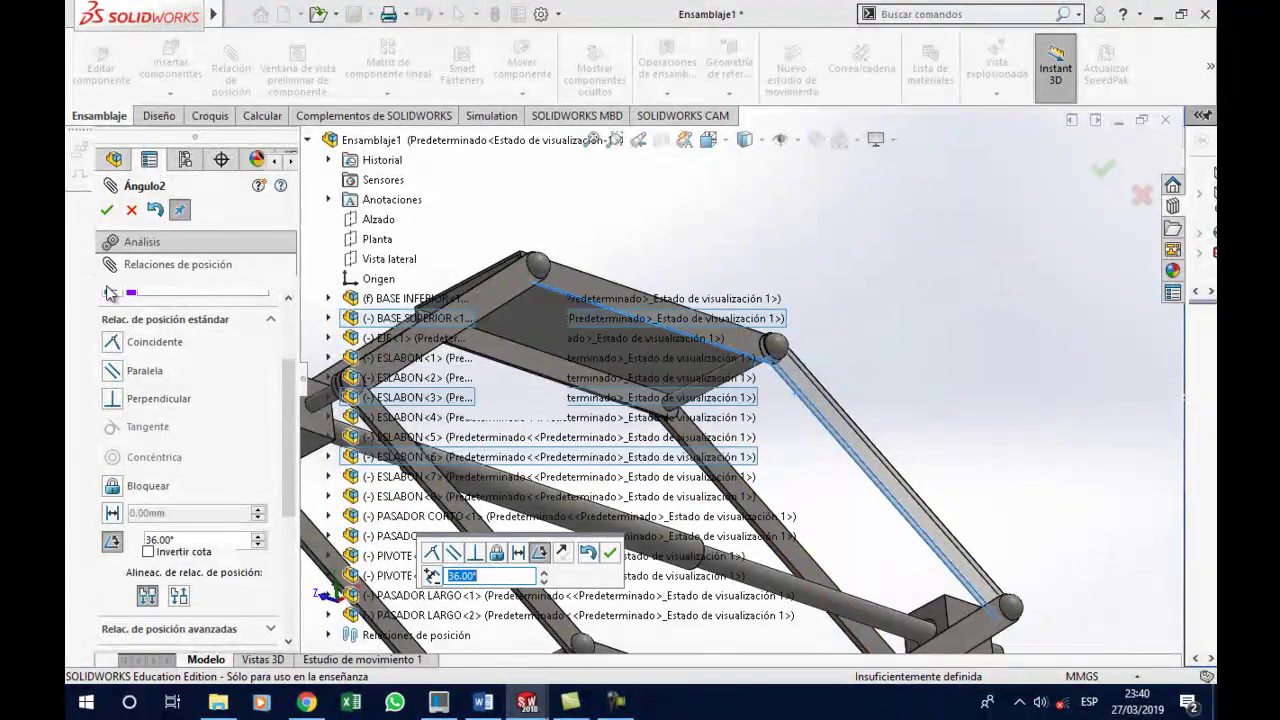
left_click(106, 209)
Slide the shaft EJE<1> to test the constrained scissor mechanism
scroll(898, 398, "up", 2)
mouse_move(901, 396)
middle_mouse_down()
mouse_move(600, 541)
mouse_move(580, 537)
mouse_move(694, 392)
middle_mouse_up()
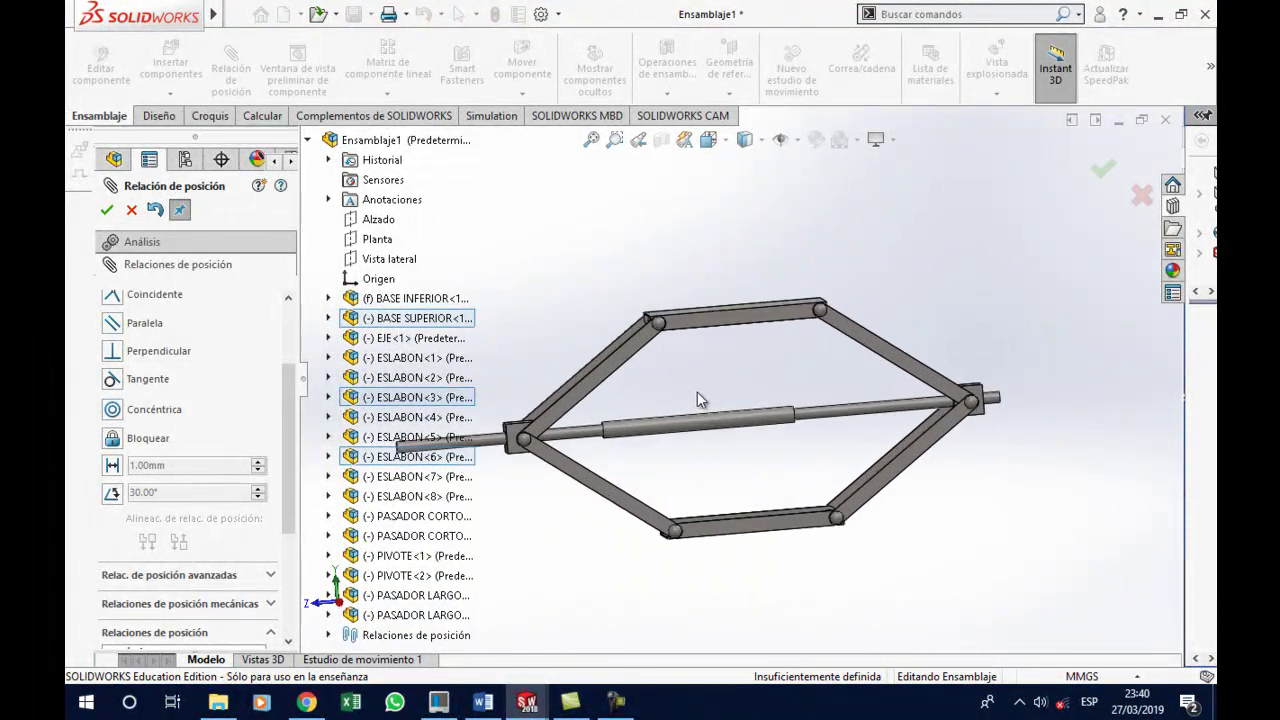
mouse_move(757, 463)
middle_mouse_down()
mouse_move(778, 410)
mouse_move(740, 460)
mouse_move(754, 463)
middle_mouse_up()
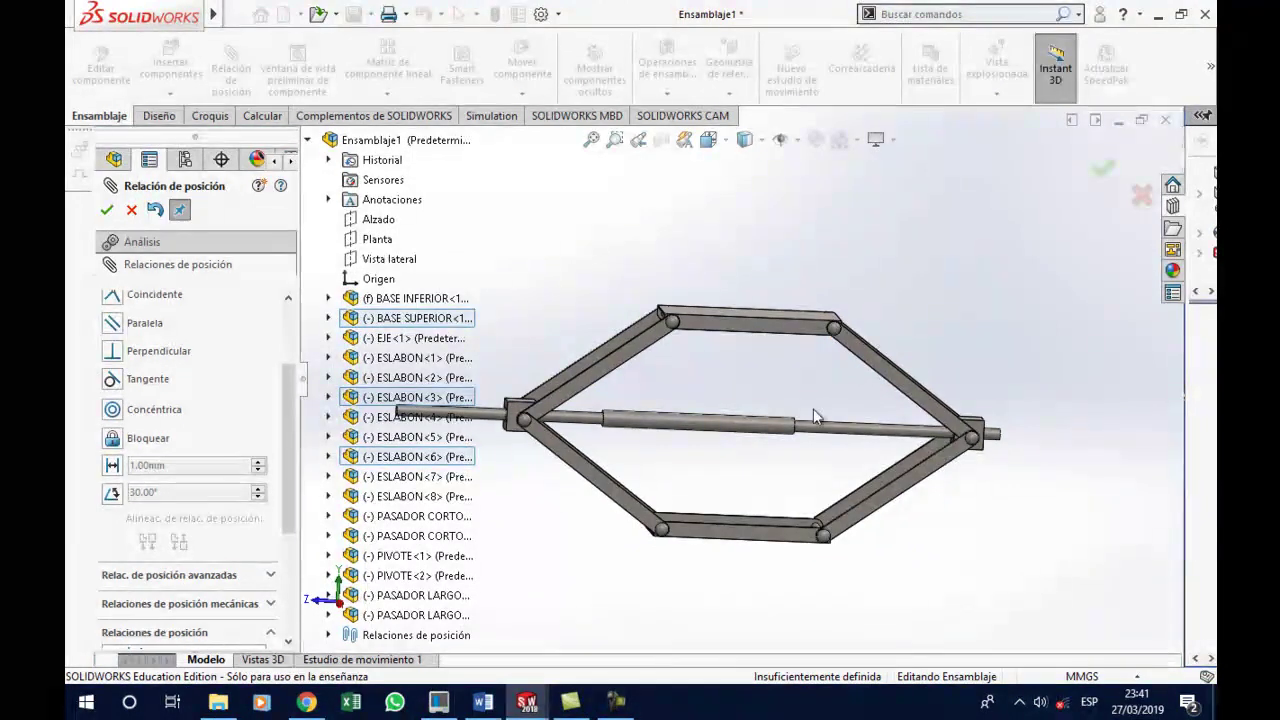
mouse_move(742, 465)
middle_mouse_down()
mouse_move(777, 449)
mouse_move(691, 486)
mouse_move(718, 456)
middle_mouse_up()
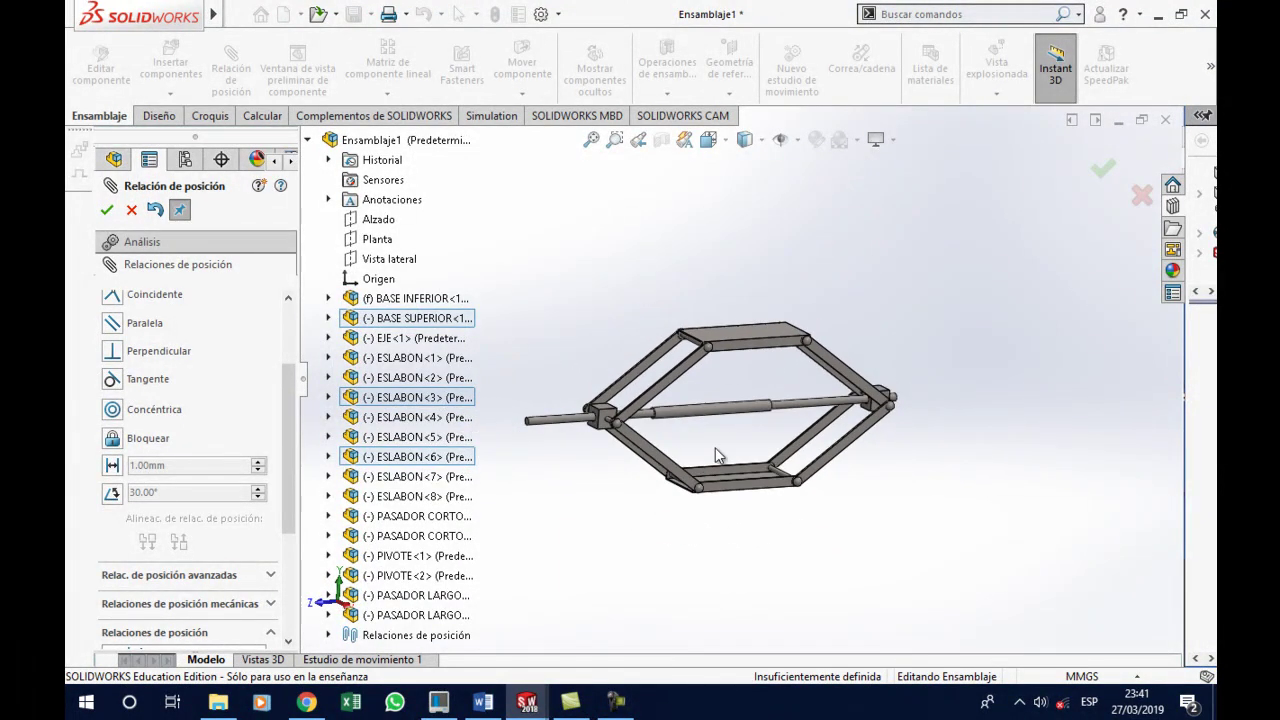
left_click_drag(700, 420, 748, 425)
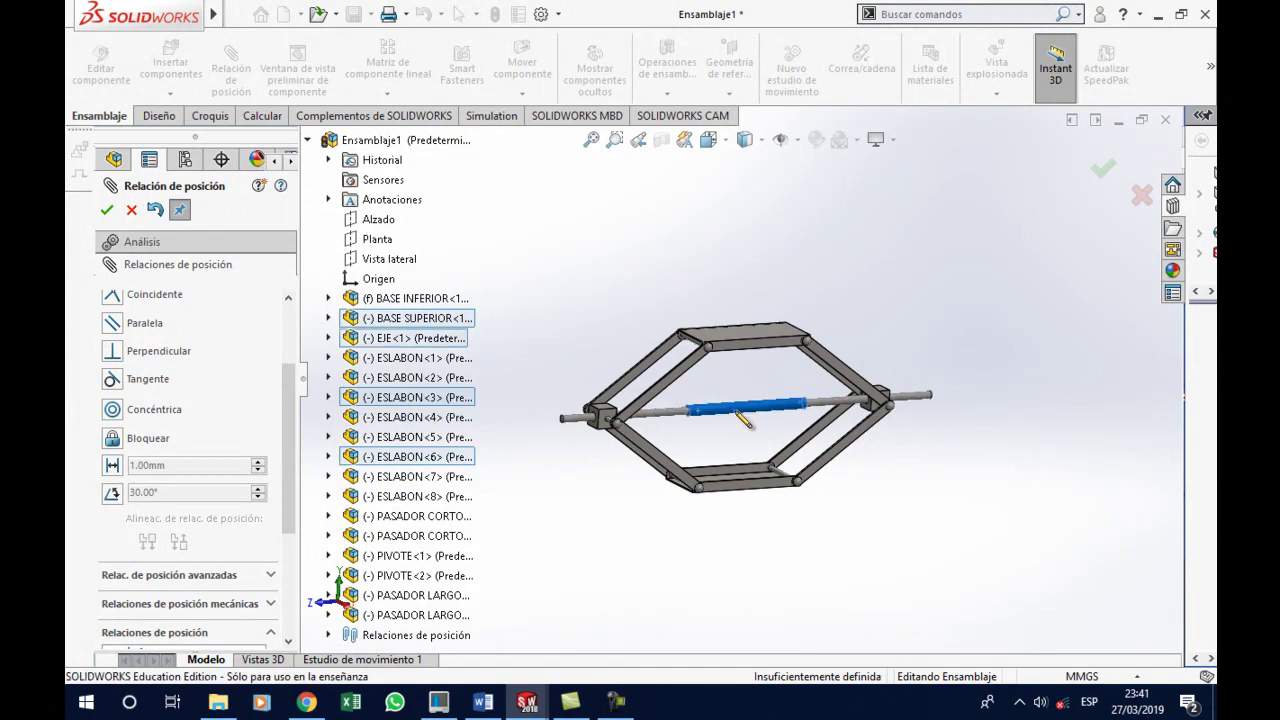
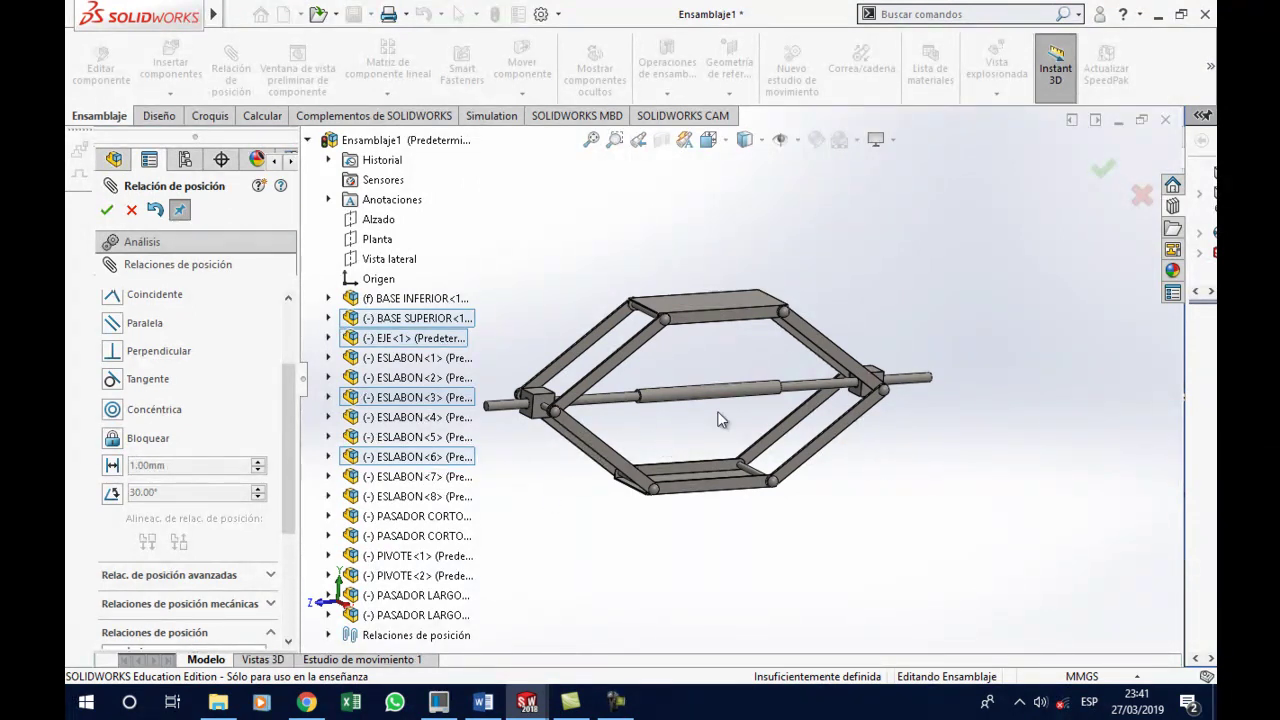
Zoom around the scissor-jack assembly, then switch to the Word assignment TAREA 6 DE SOLID
scroll(720, 420, "down", 2)
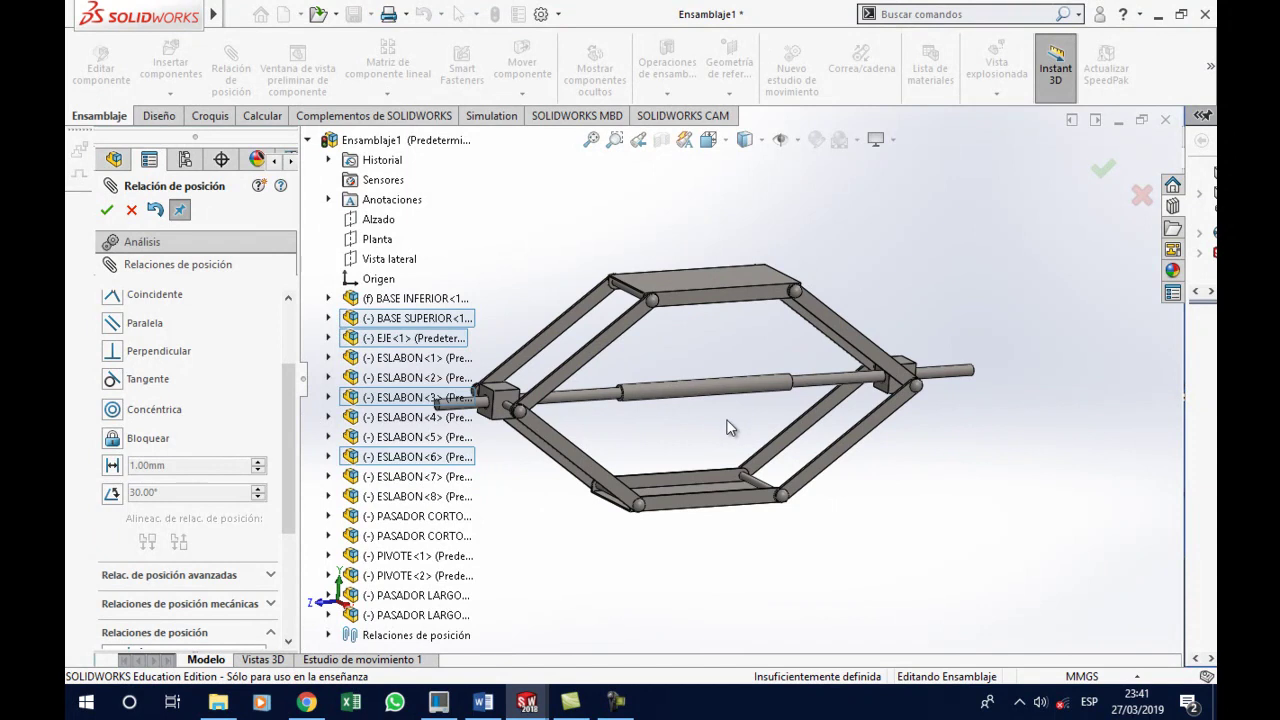
scroll(730, 427, "up", 2)
scroll(740, 429, "up", 1)
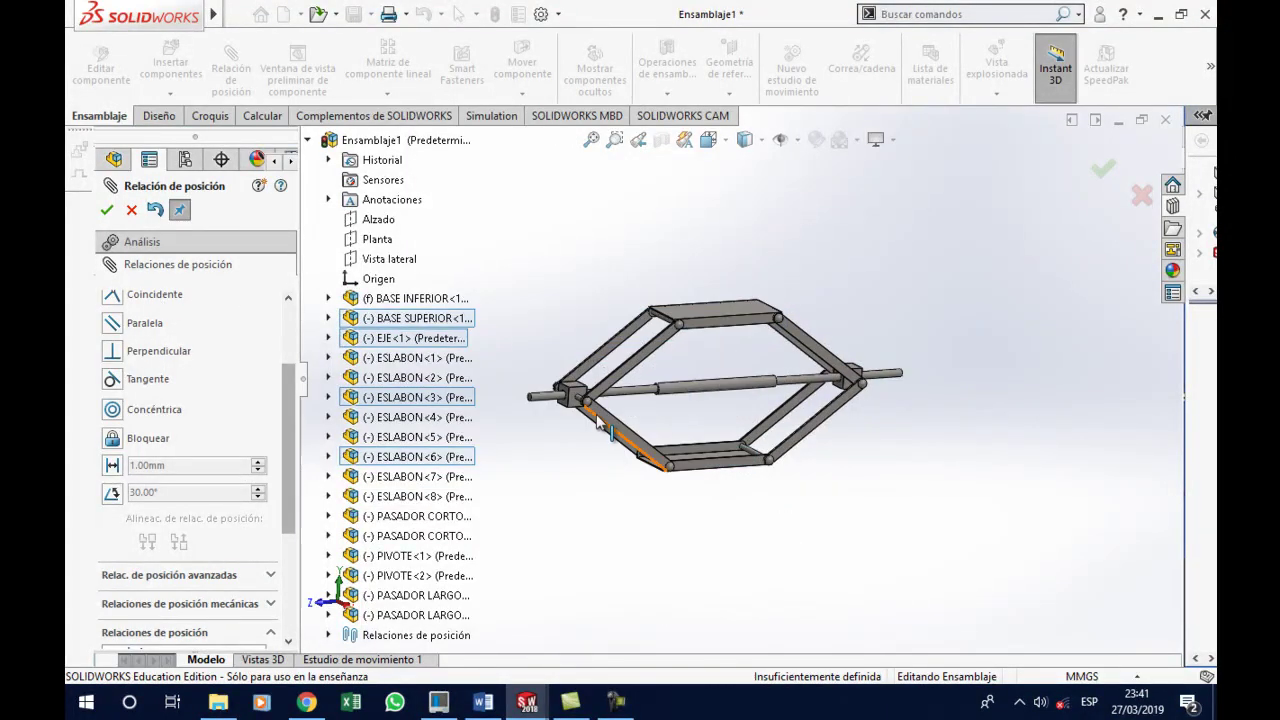
scroll(595, 421, "down", 2)
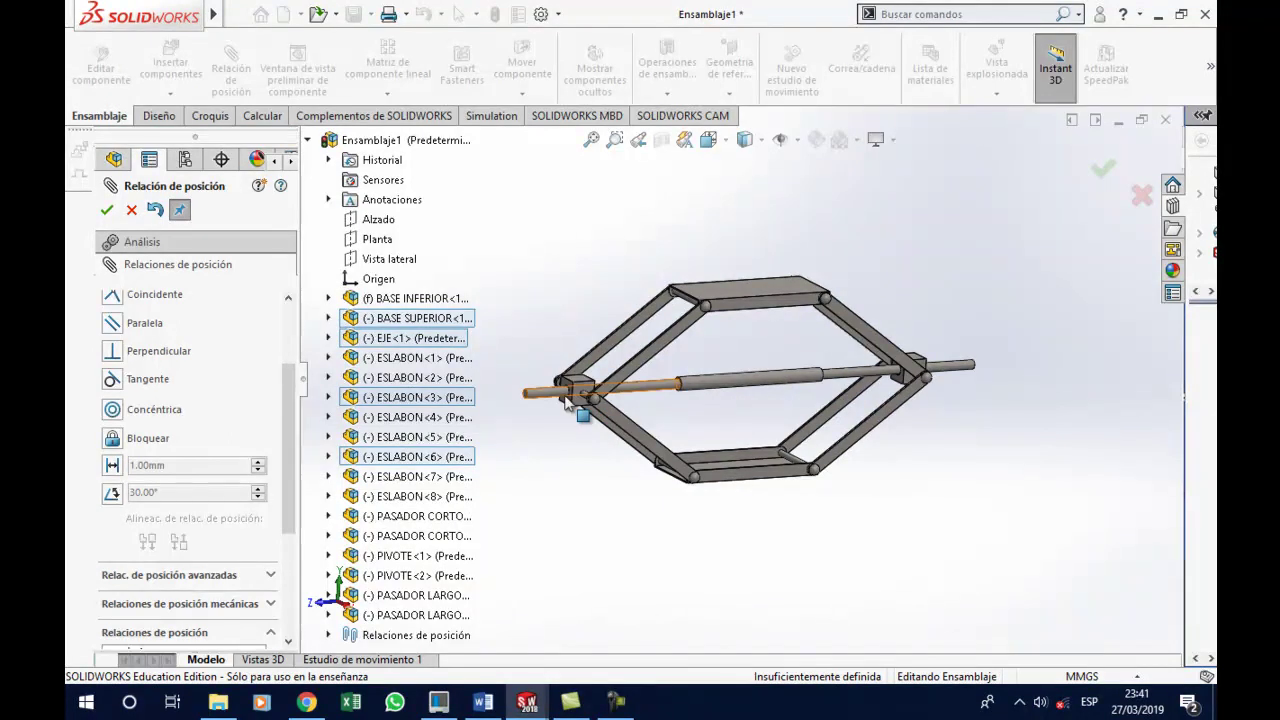
left_click(483, 702)
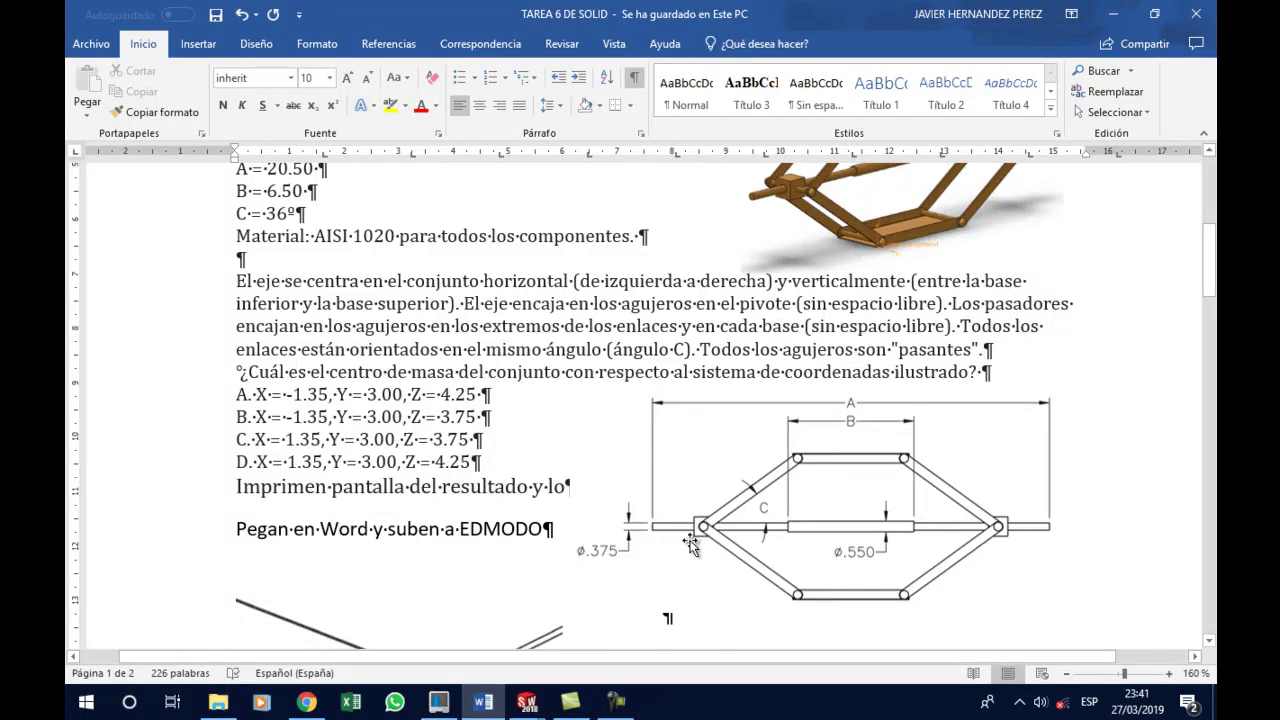
Return to the SOLIDWORKS assembly after checking the shaft and pin requirements in Word
left_click(1113, 14)
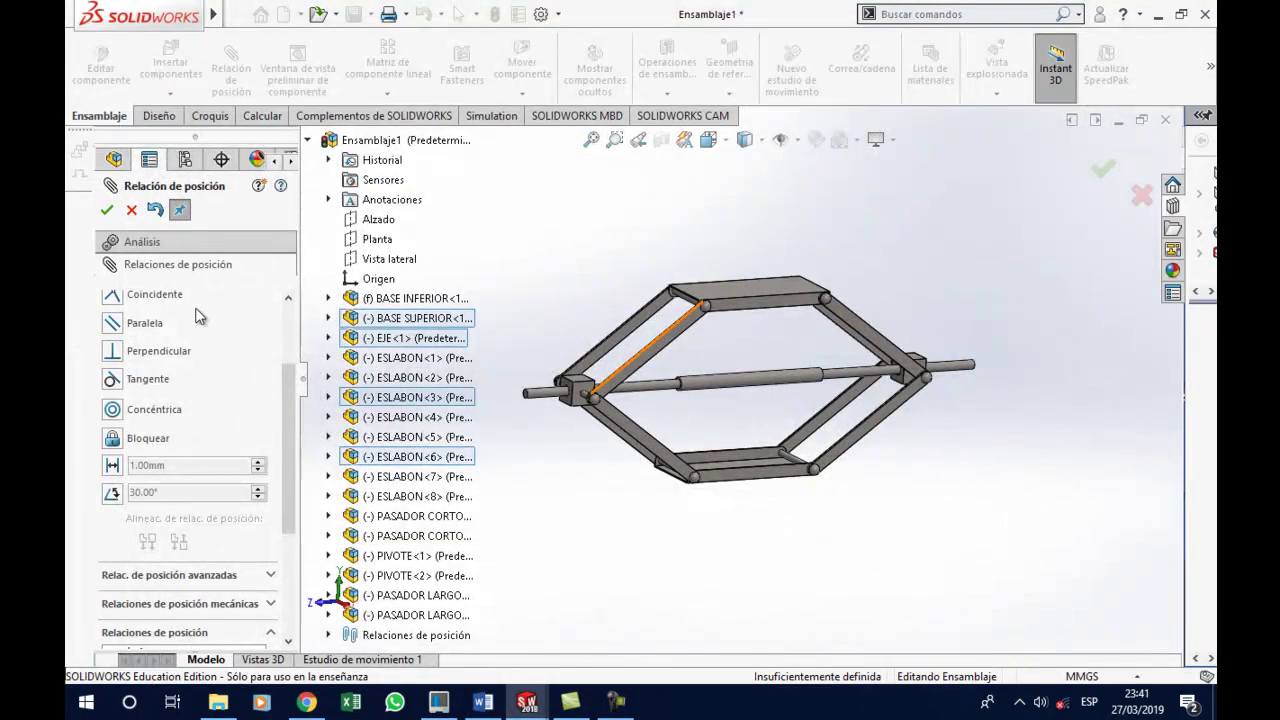
Select both shaft end faces as the Width mate's width references
scroll(280, 517, "down", 2)
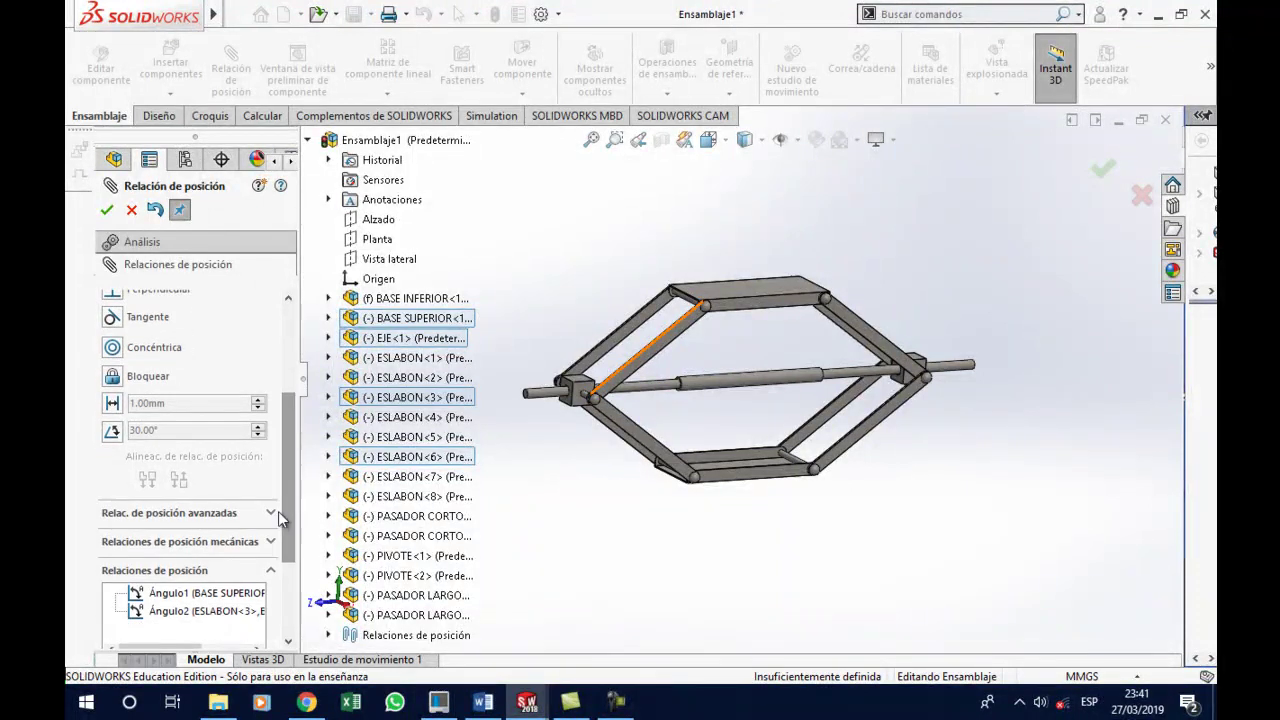
scroll(283, 528, "down", 4)
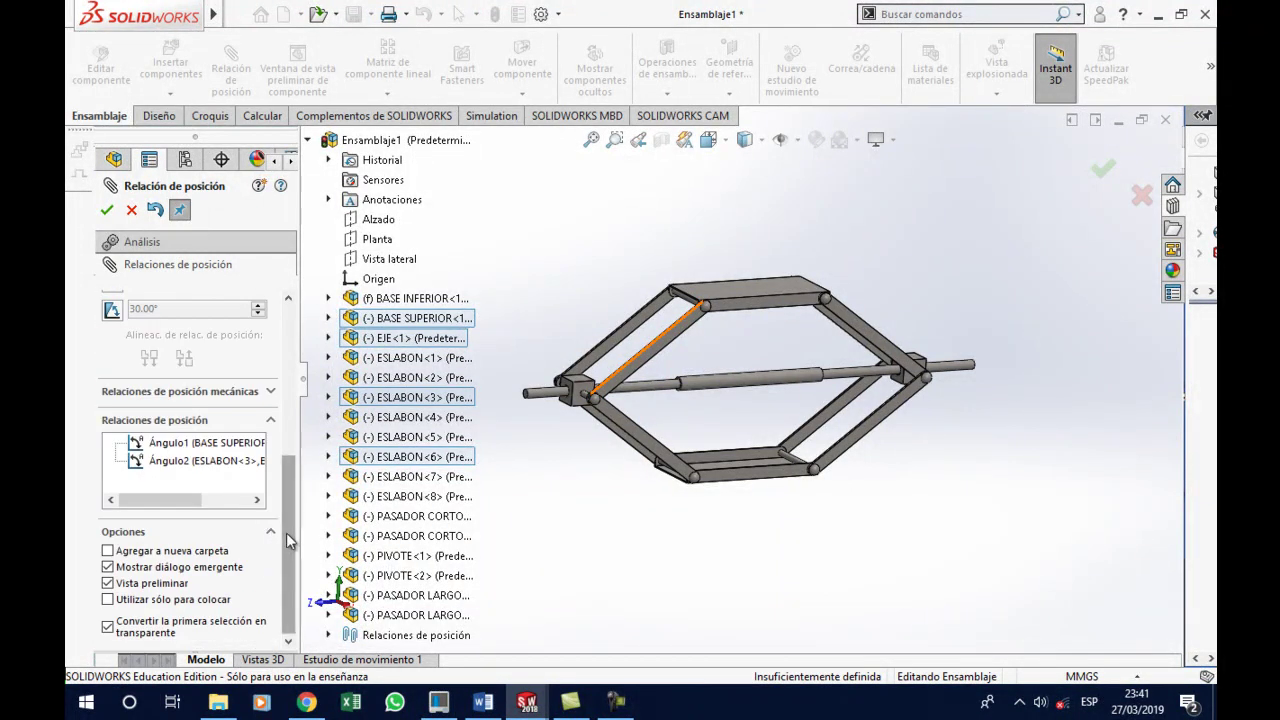
scroll(287, 540, "up", 5)
scroll(250, 500, "up", 3)
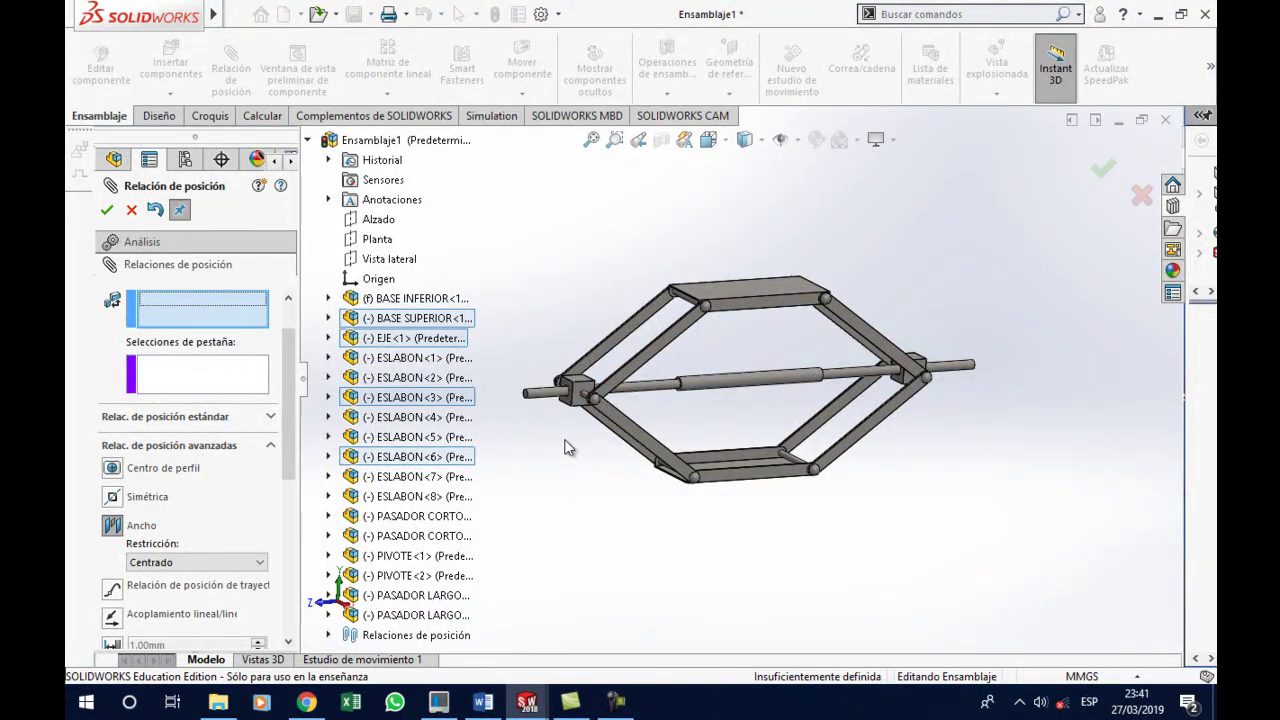
scroll(291, 374, "up", 2)
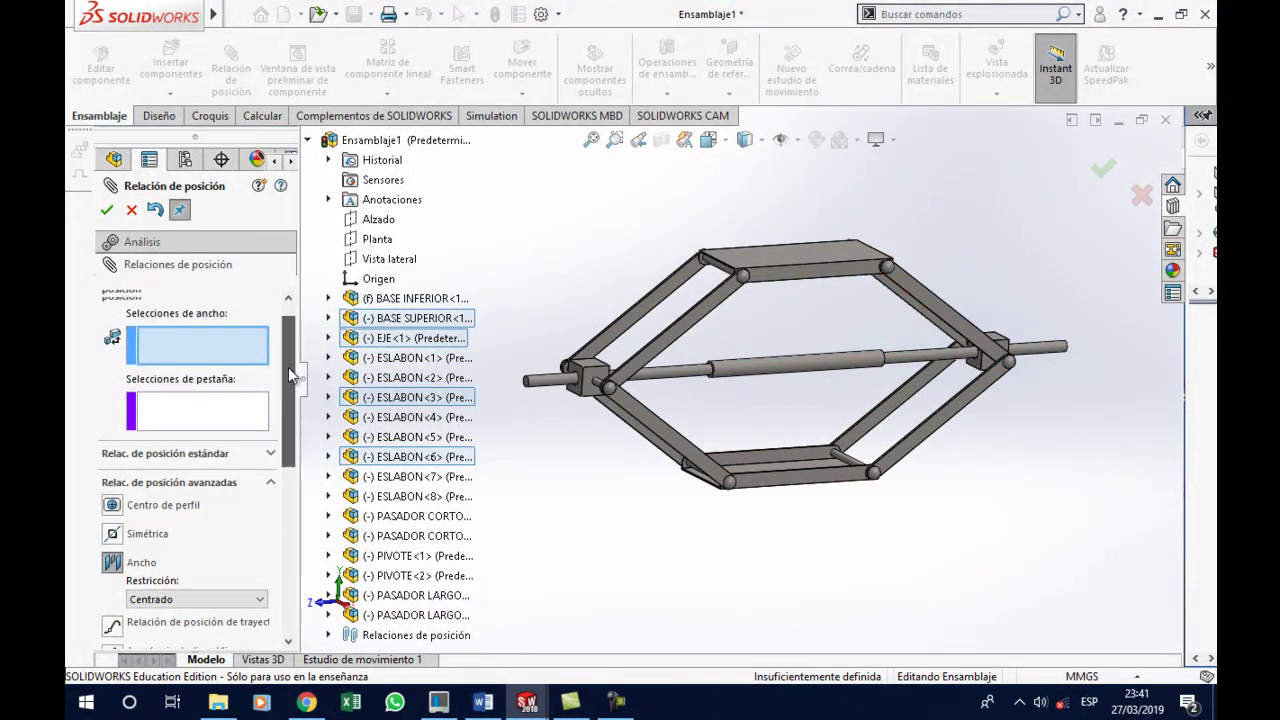
scroll(291, 374, "up", 1)
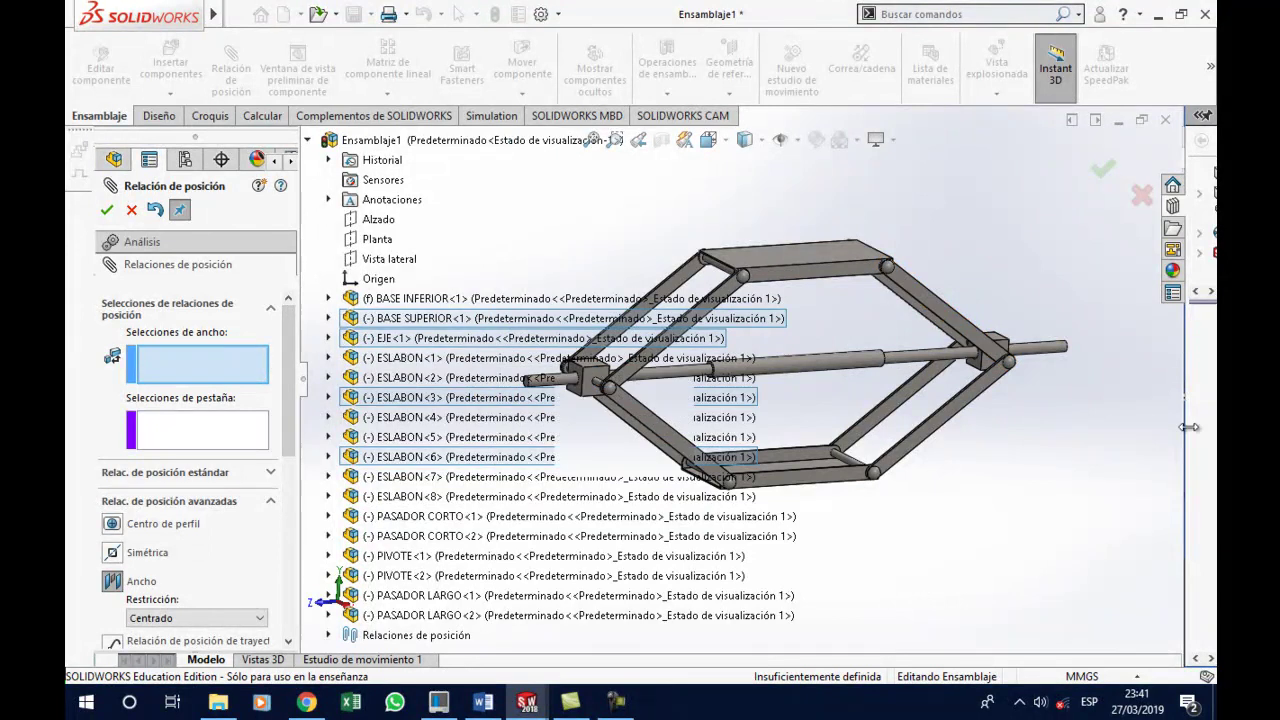
scroll(966, 460, "up", 2)
scroll(966, 460, "up", 1)
scroll(684, 409, "down", 2)
scroll(684, 409, "down", 3)
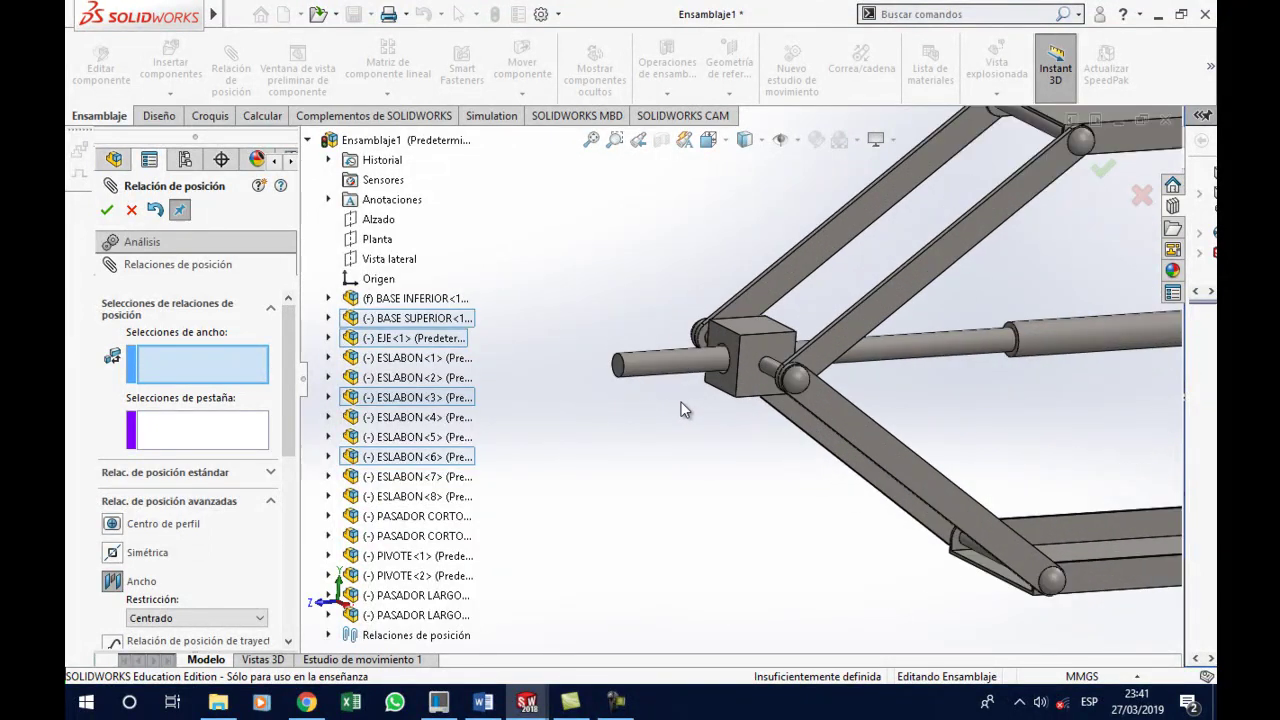
left_click(618, 368)
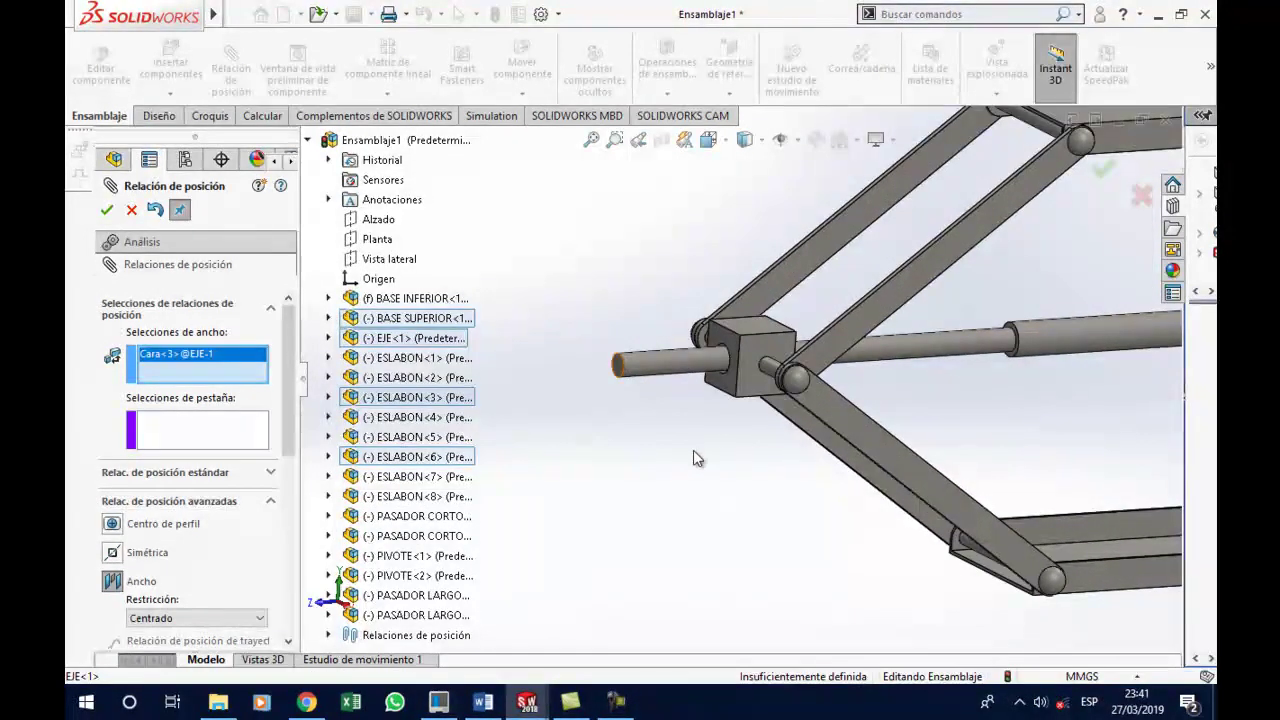
scroll(696, 459, "up", 4)
scroll(1000, 400, "up", 2)
mouse_move(1000, 400)
middle_mouse_down()
mouse_move(1080, 392)
mouse_move(1002, 414)
middle_mouse_up()
scroll(985, 376, "down", 3)
scroll(918, 343, "down", 2)
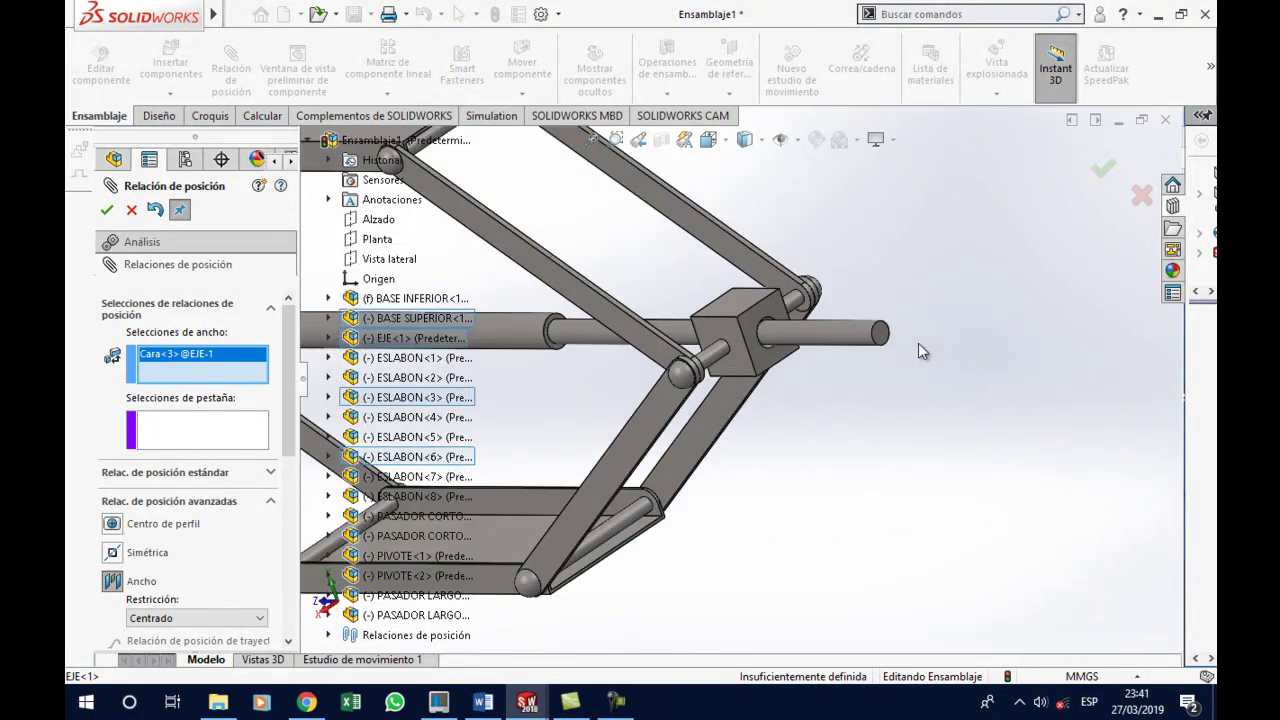
left_click(880, 334)
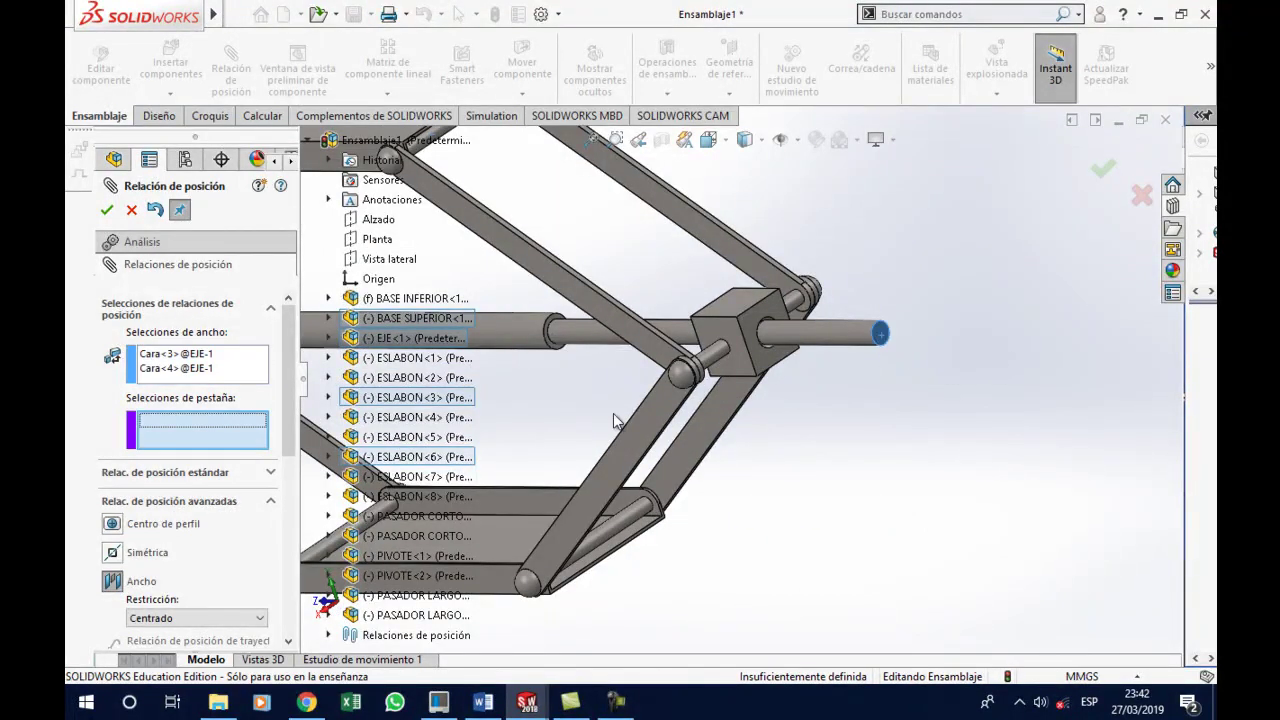
Pick both pivot block faces as tab references and confirm the centred width mate
left_click(763, 370)
mouse_move(806, 491)
middle_mouse_down()
mouse_move(833, 458)
mouse_move(514, 463)
middle_mouse_up()
middle_click_drag(606, 477, 655, 473)
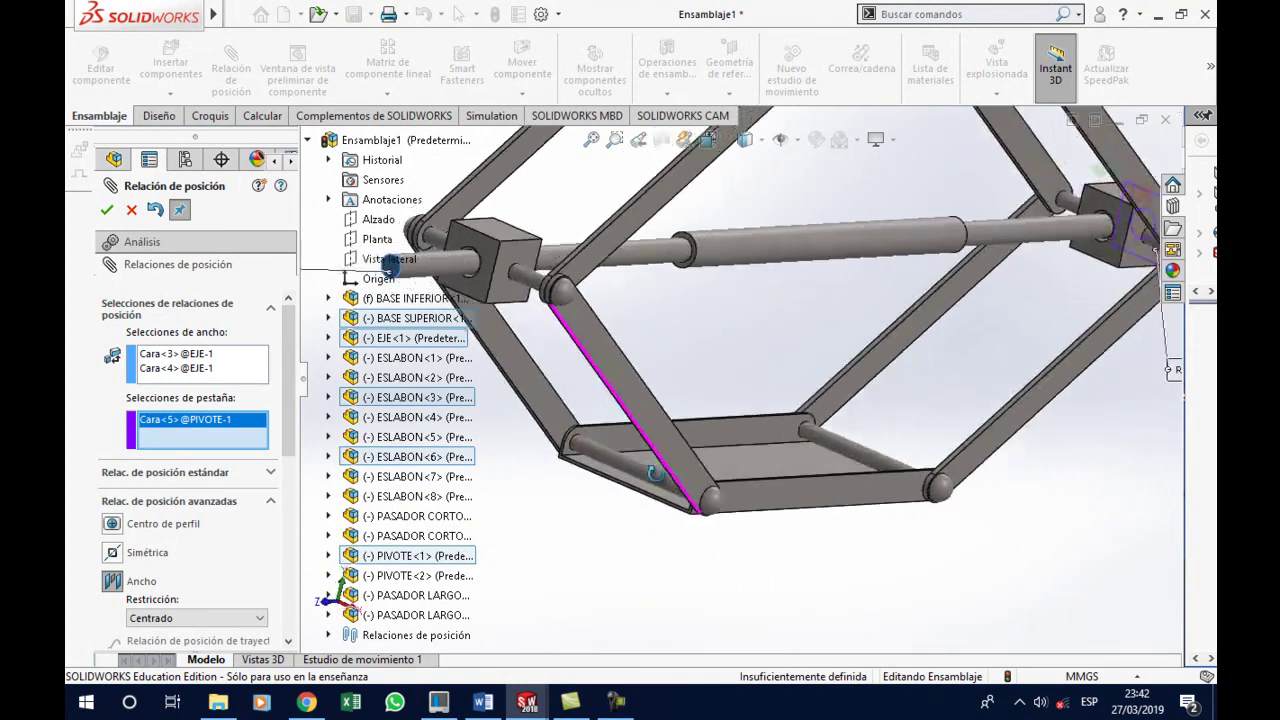
left_click(494, 258)
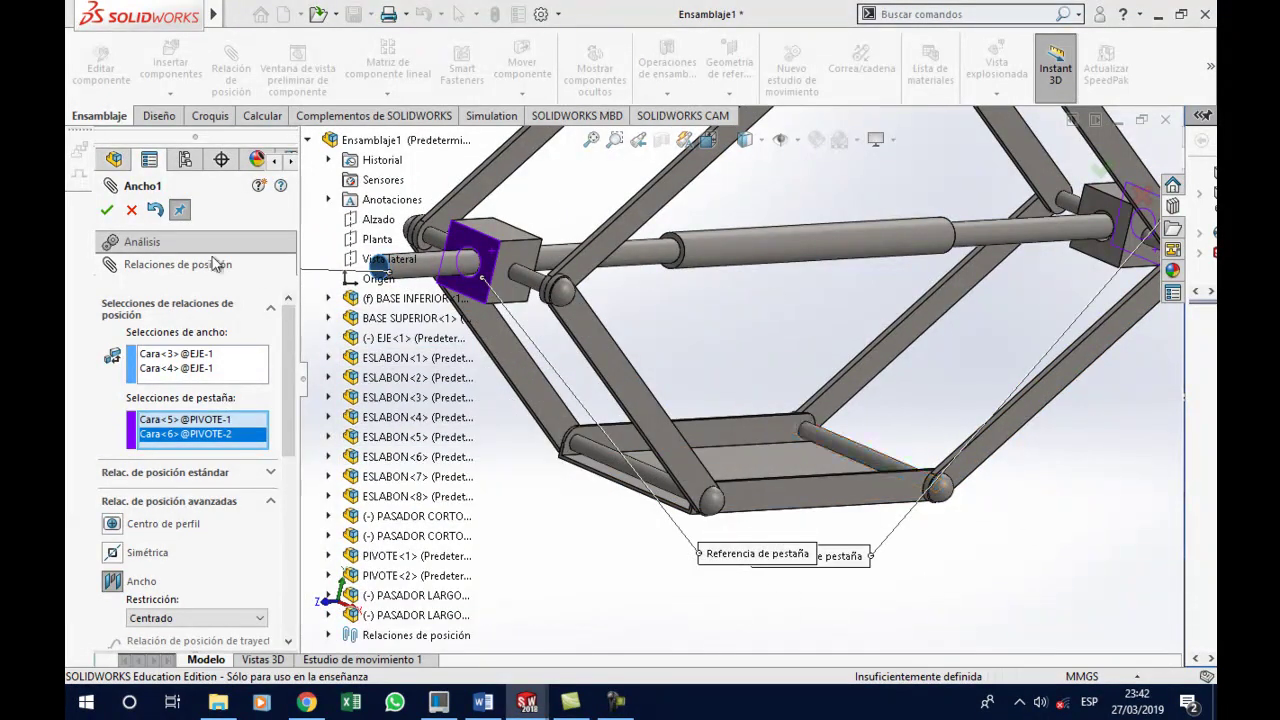
left_click(106, 210)
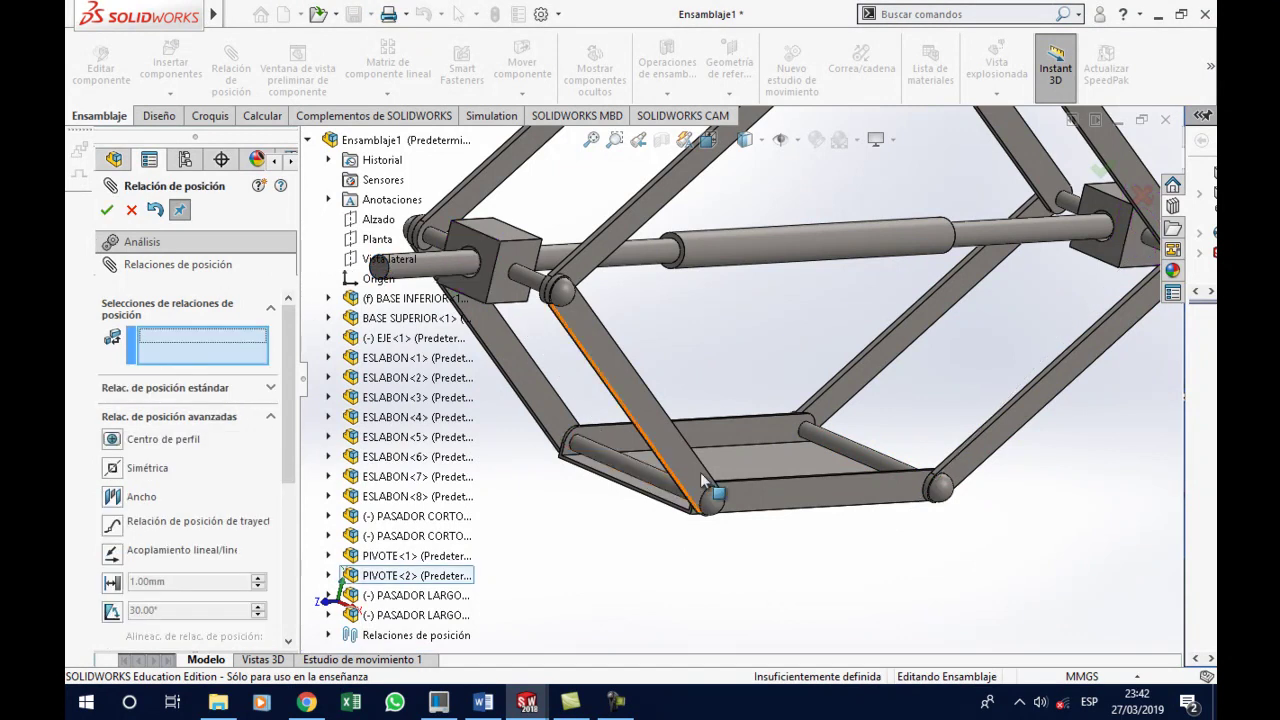
Rotate the jack to a straight front view and close the Mate tool
scroll(734, 383, "up", 3)
scroll(827, 424, "up", 2)
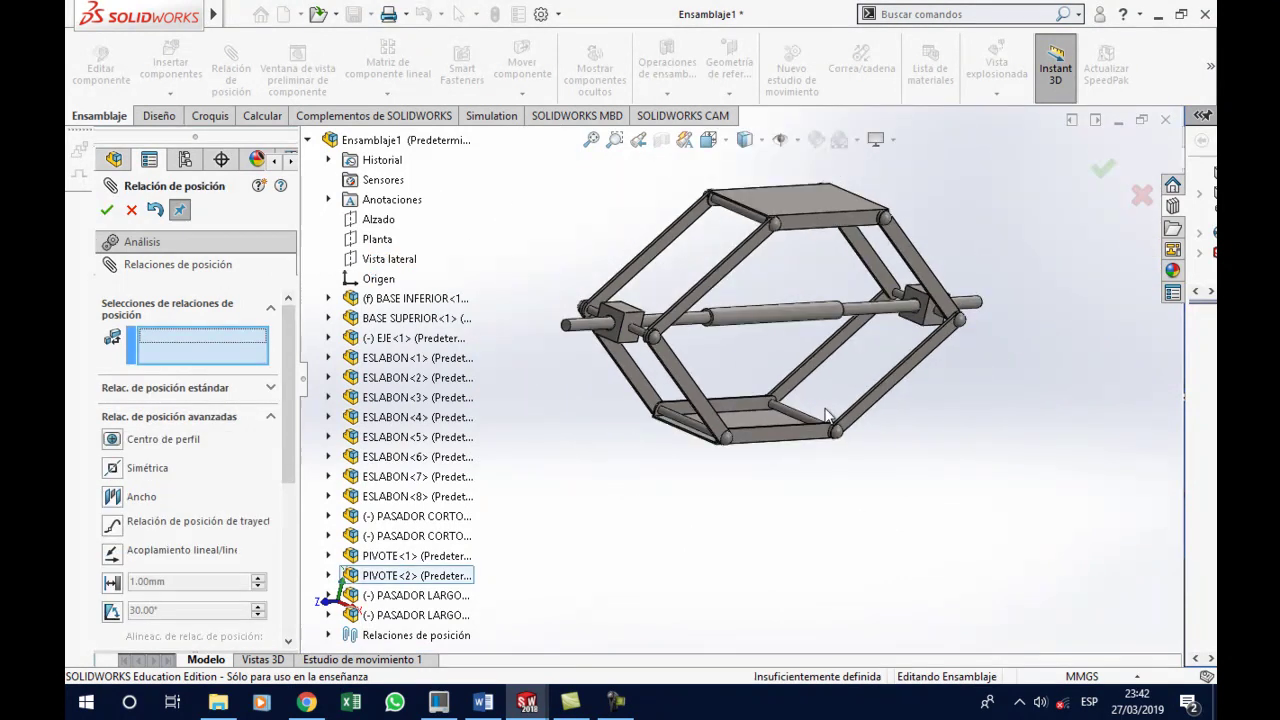
middle_click_drag(827, 418, 762, 388)
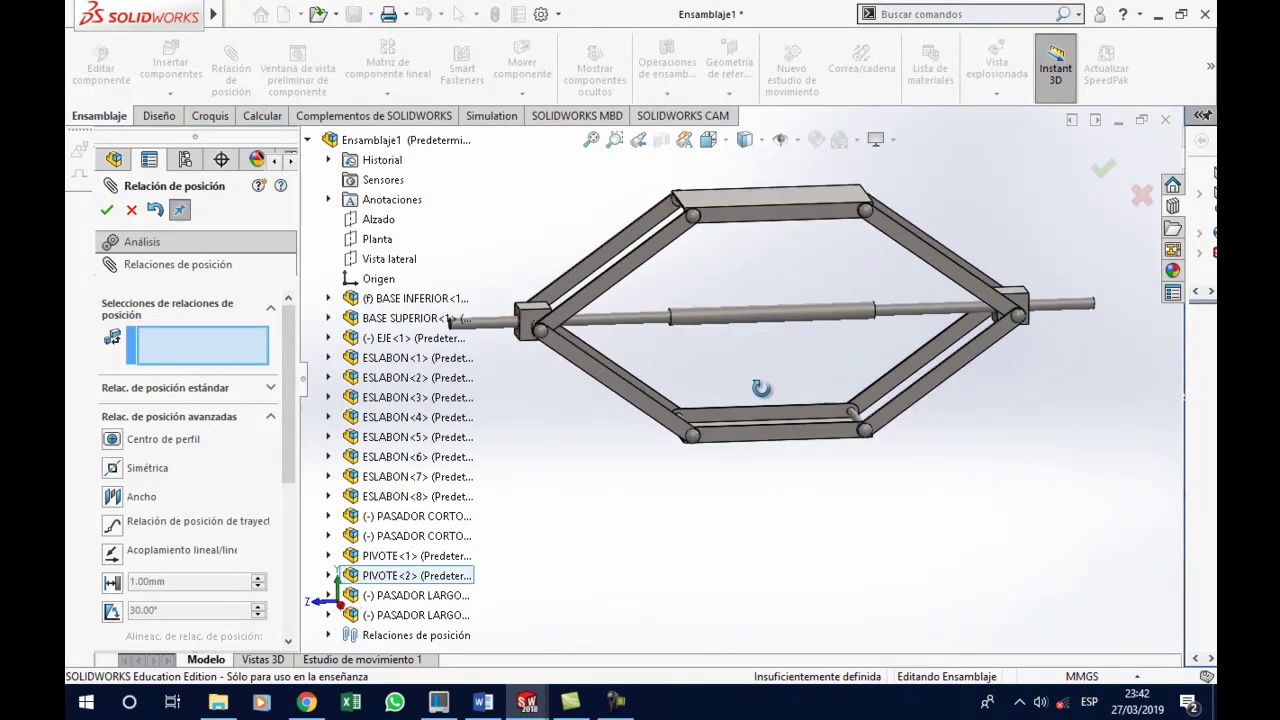
mouse_move(768, 500)
middle_mouse_down()
mouse_move(773, 471)
mouse_move(811, 469)
mouse_move(791, 489)
middle_mouse_up()
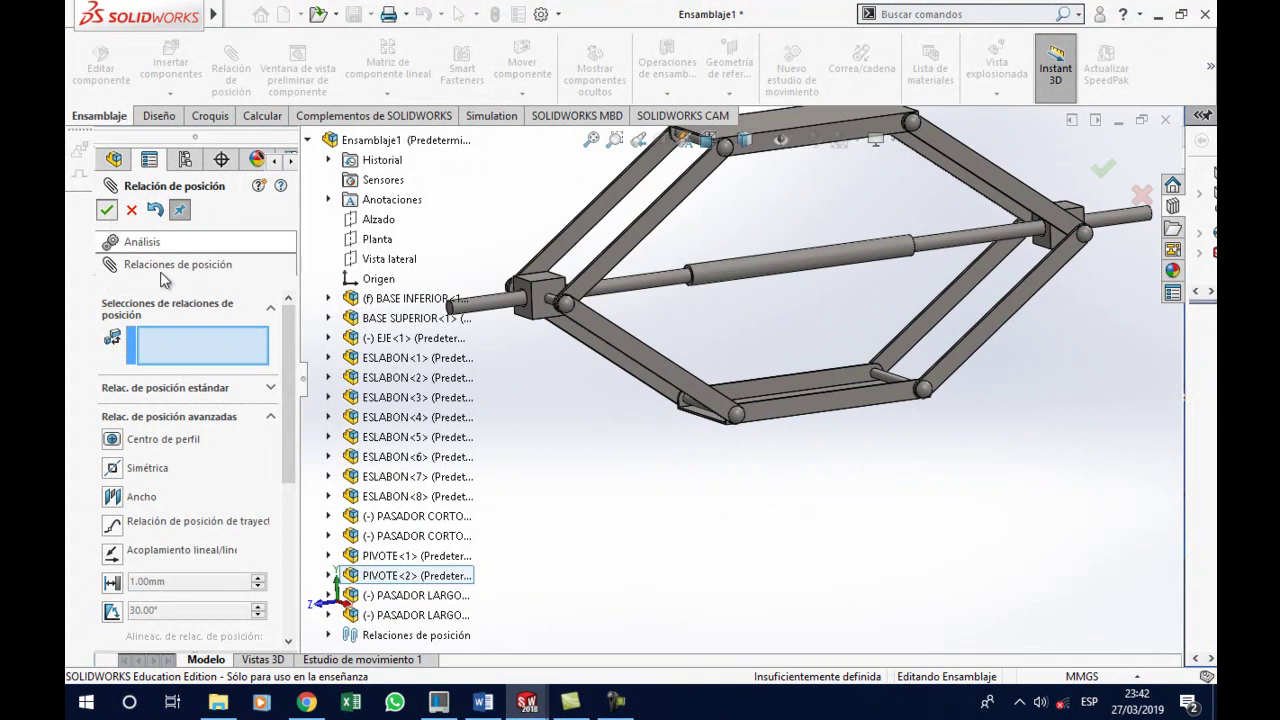
key("Escape")
Check where the assembly origin Origen sits, then clear the selection
scroll(748, 378, "up", 3)
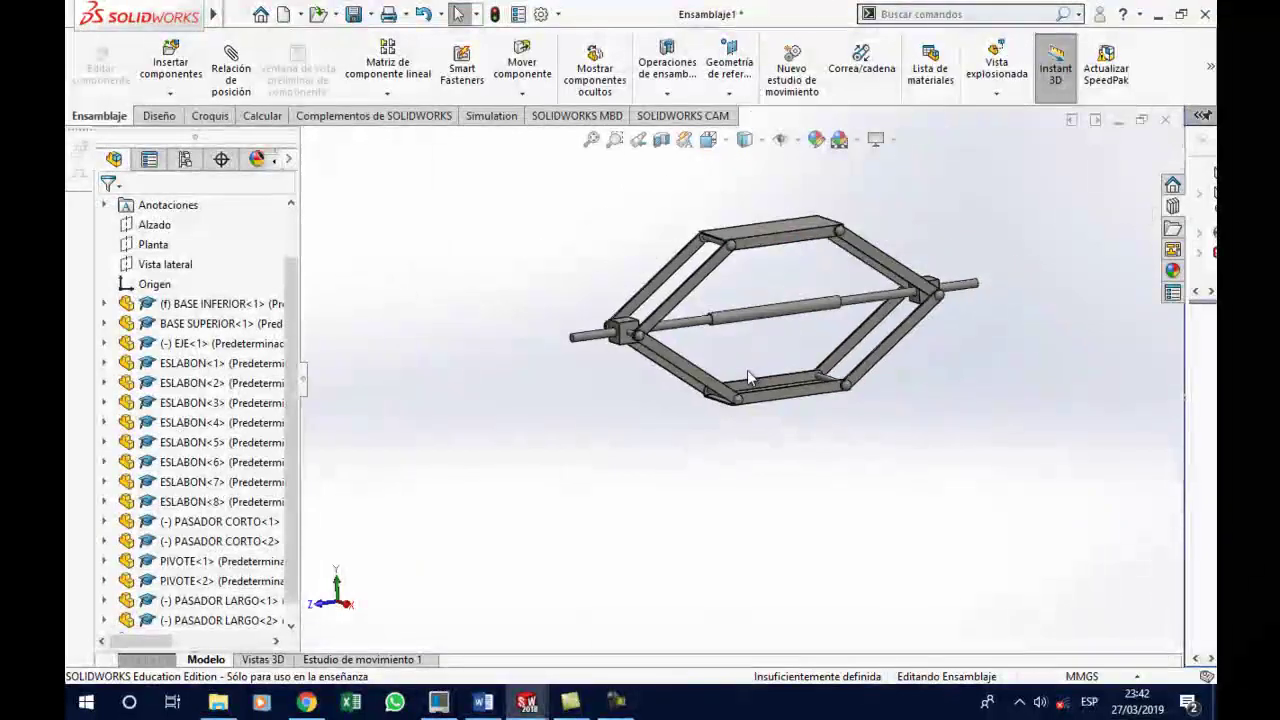
scroll(748, 300, "down", 1)
scroll(760, 280, "down", 1)
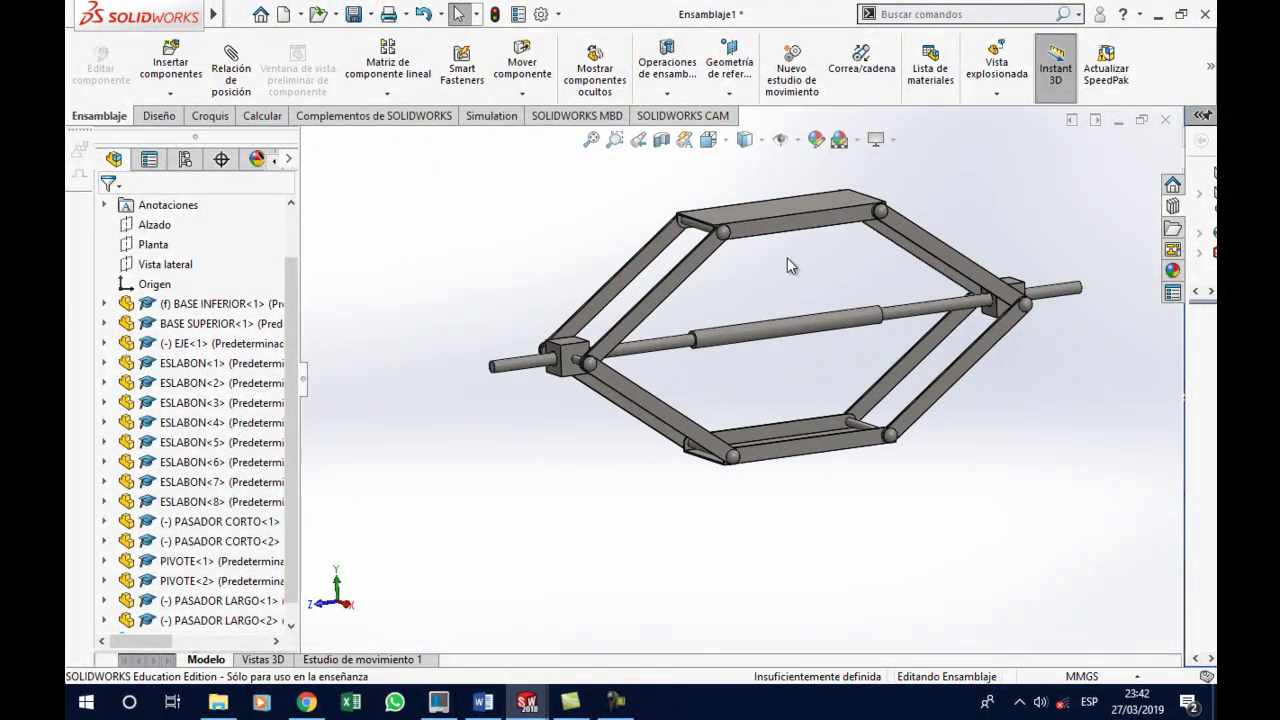
scroll(779, 273, "down", 1)
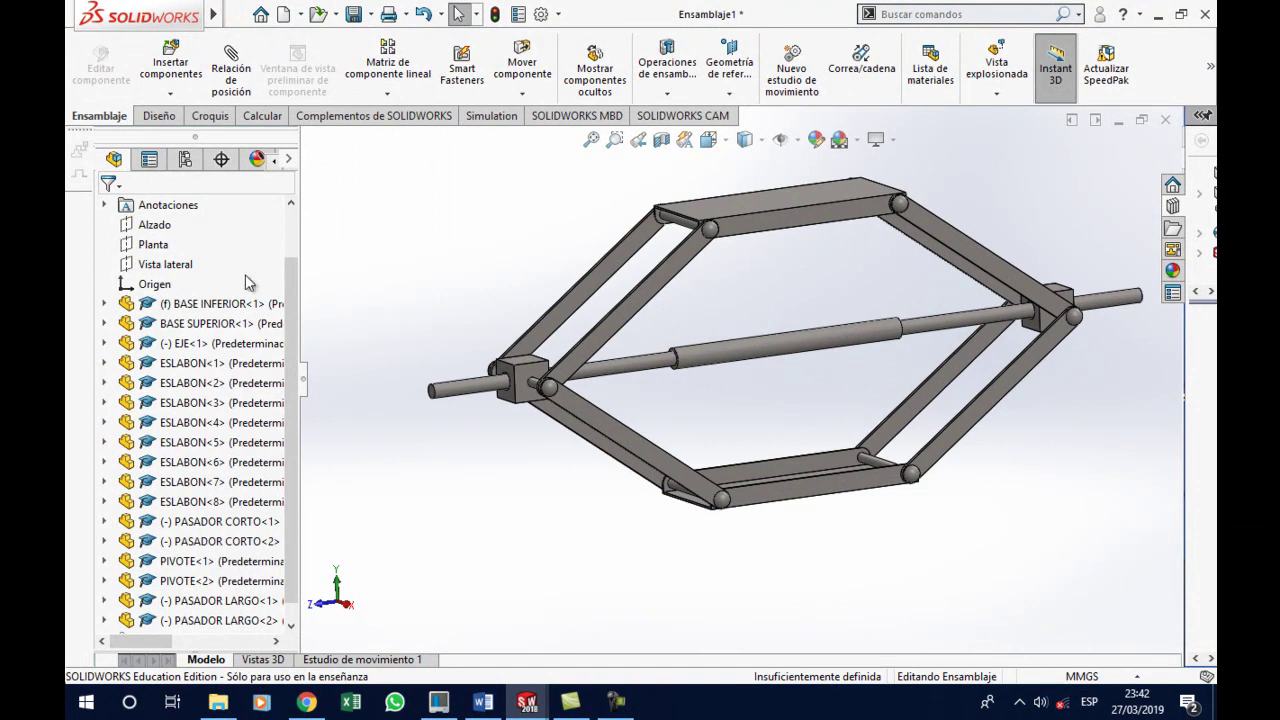
left_click(131, 288)
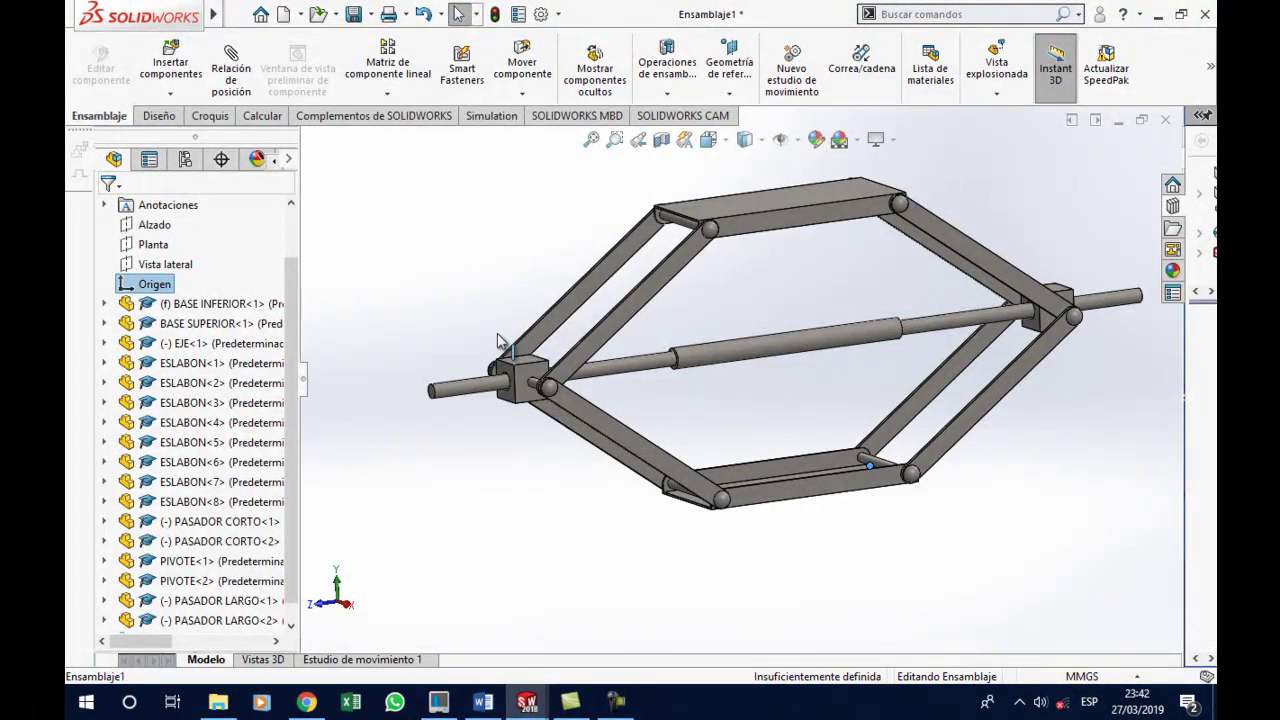
left_click(750, 542)
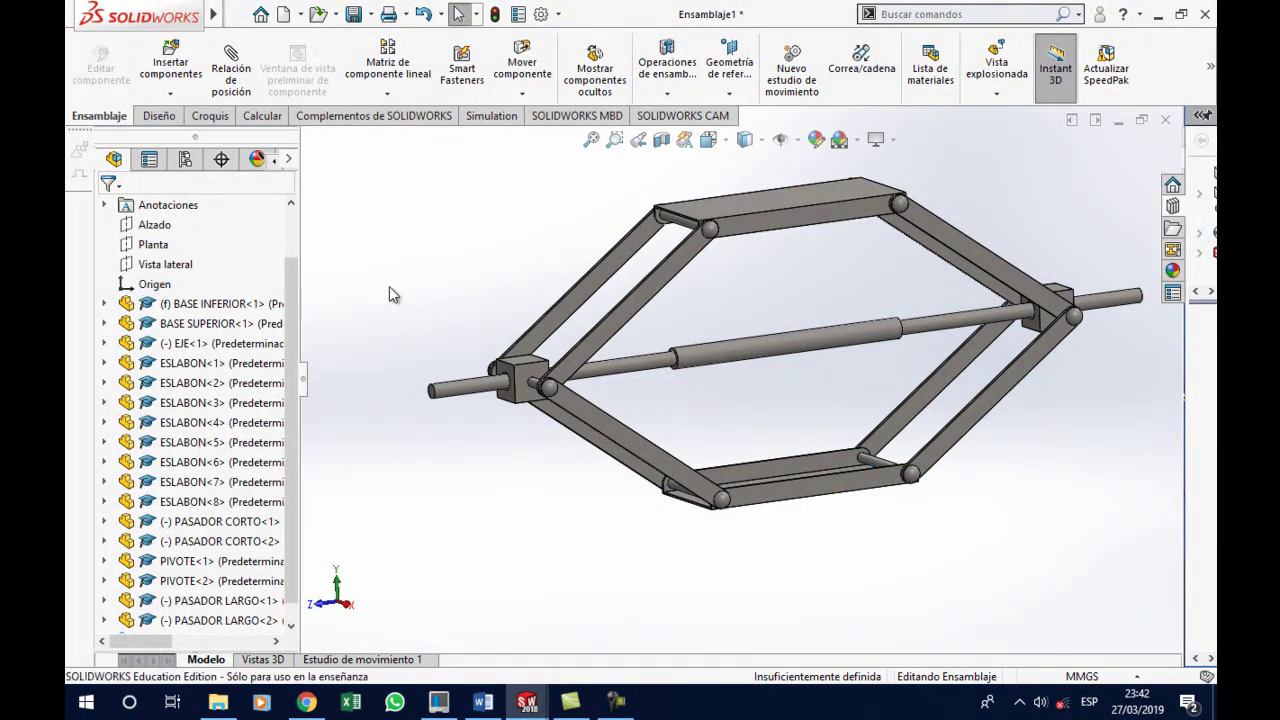
key("ctrl+Up")
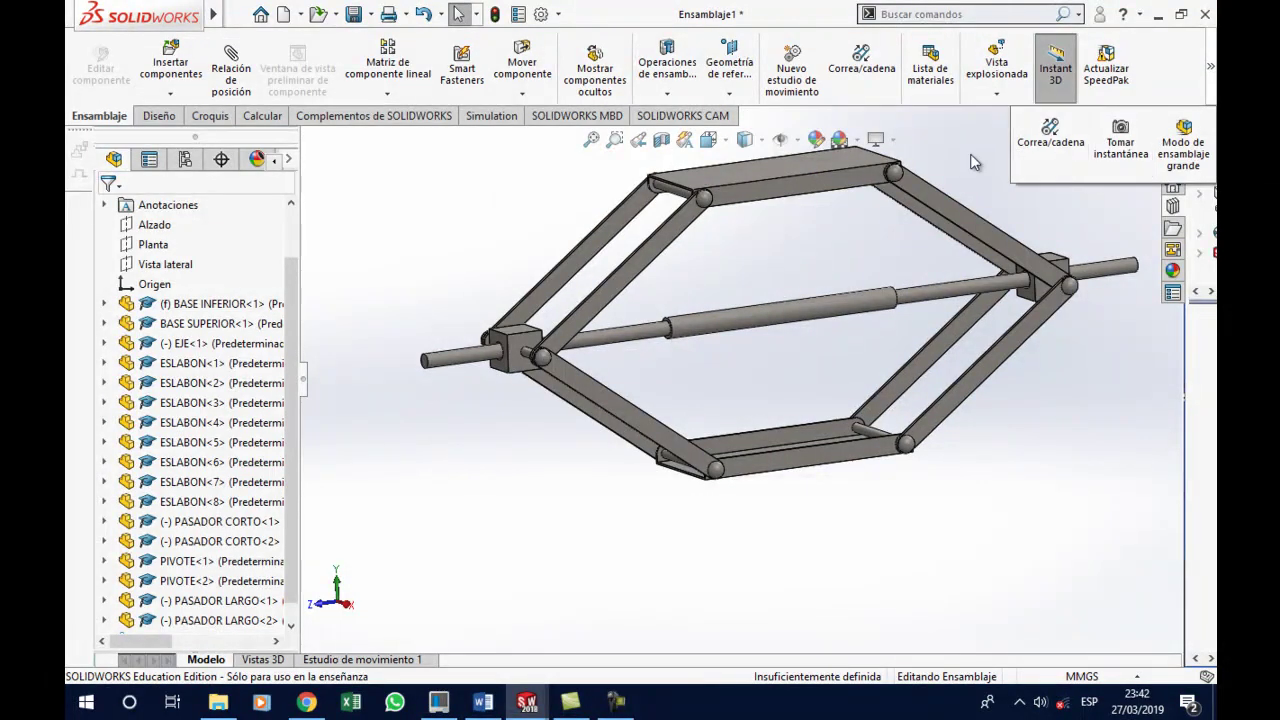
Start a coordinate system with its origin at the lower base corner vertex, then switch to Word
left_click(731, 90)
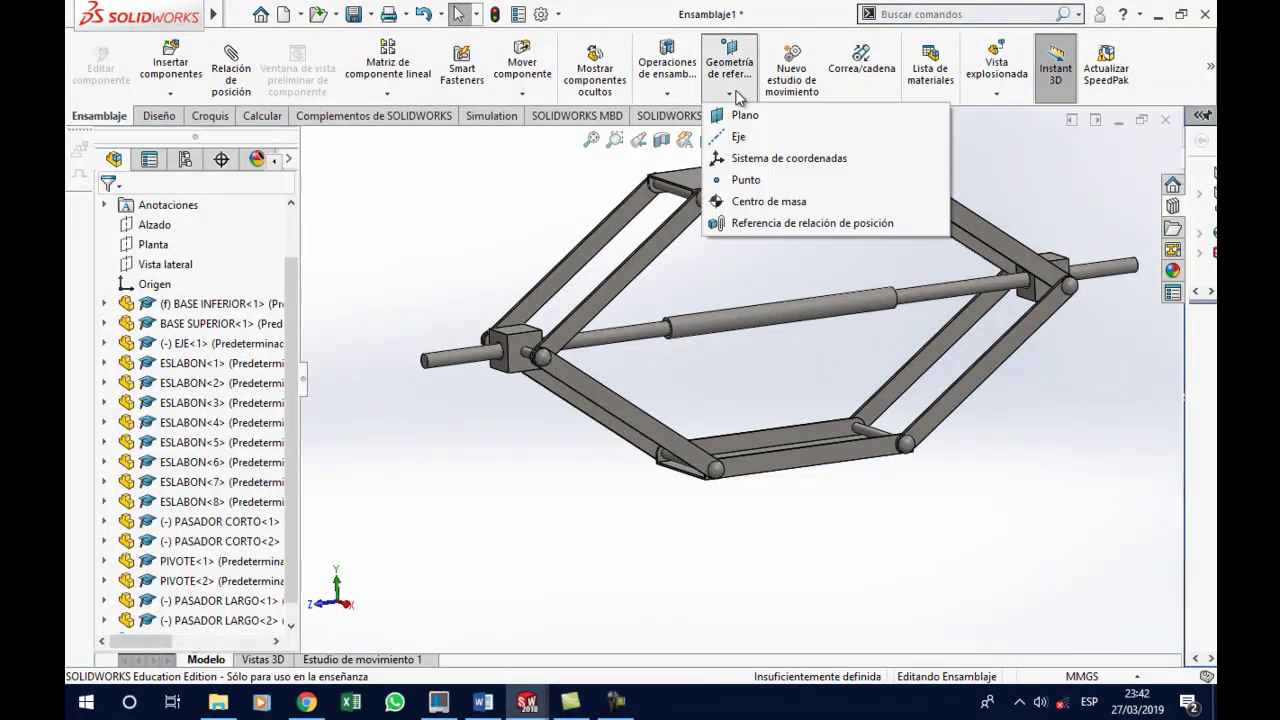
left_click(743, 160)
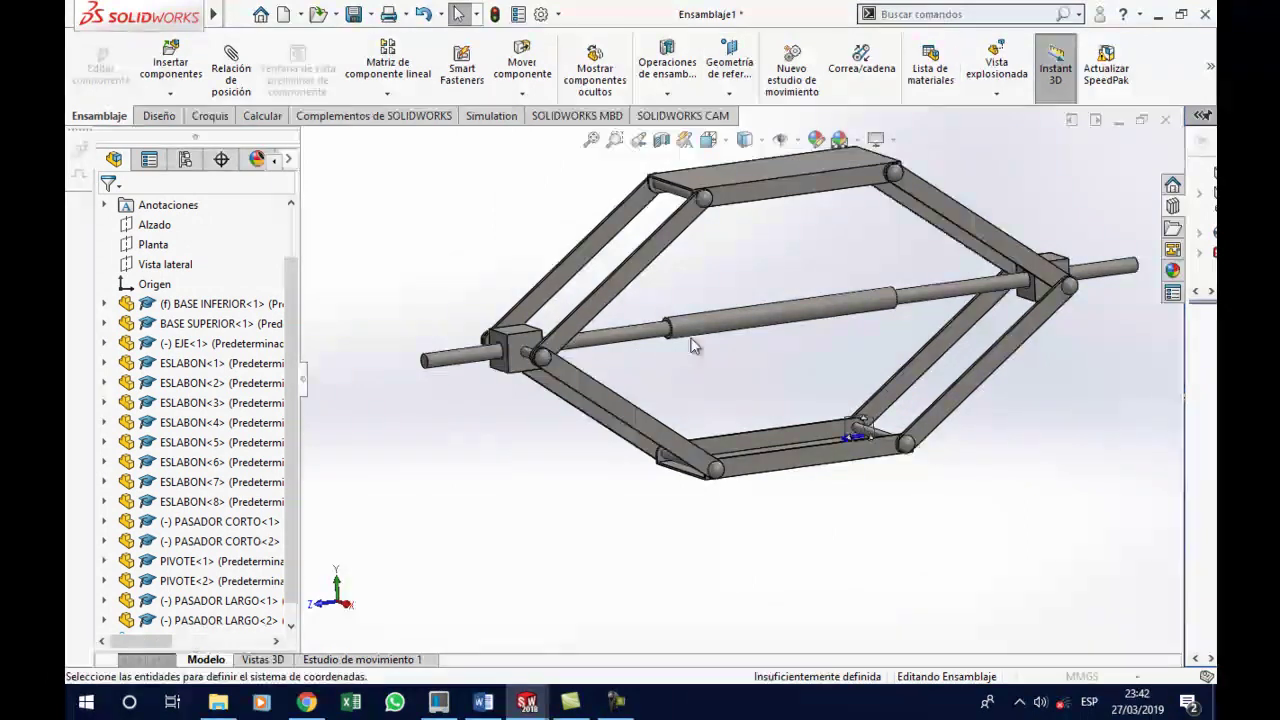
left_click(706, 484)
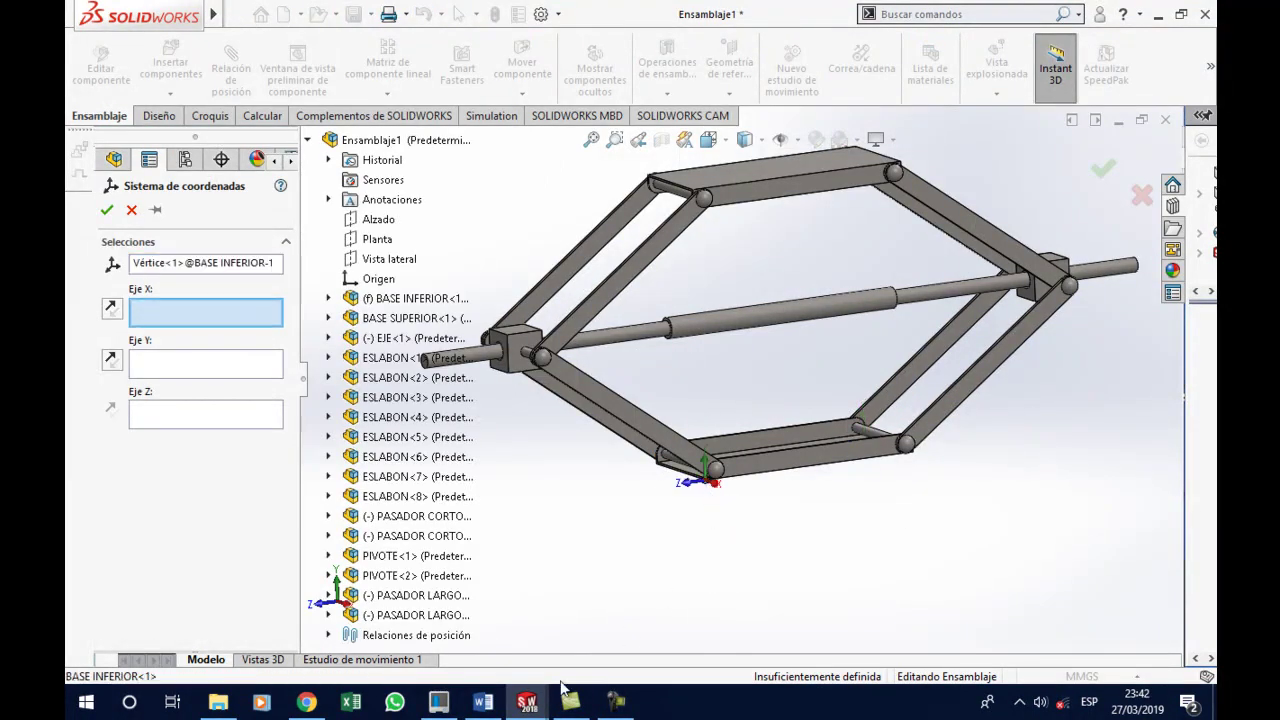
left_click(483, 702)
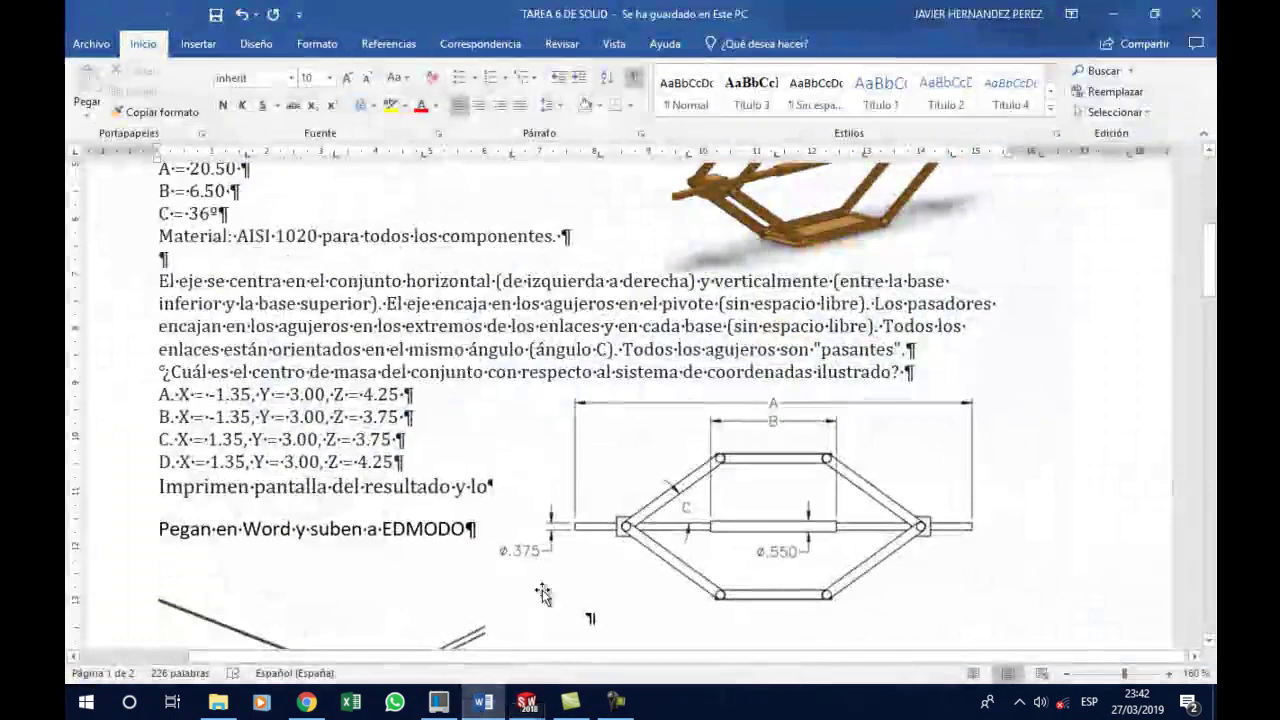
Scroll the Word assignment to the drawing showing Coordinate System1 at the base corner
scroll(628, 425, "up", 2)
scroll(628, 412, "down", 2)
scroll(628, 412, "down", 5)
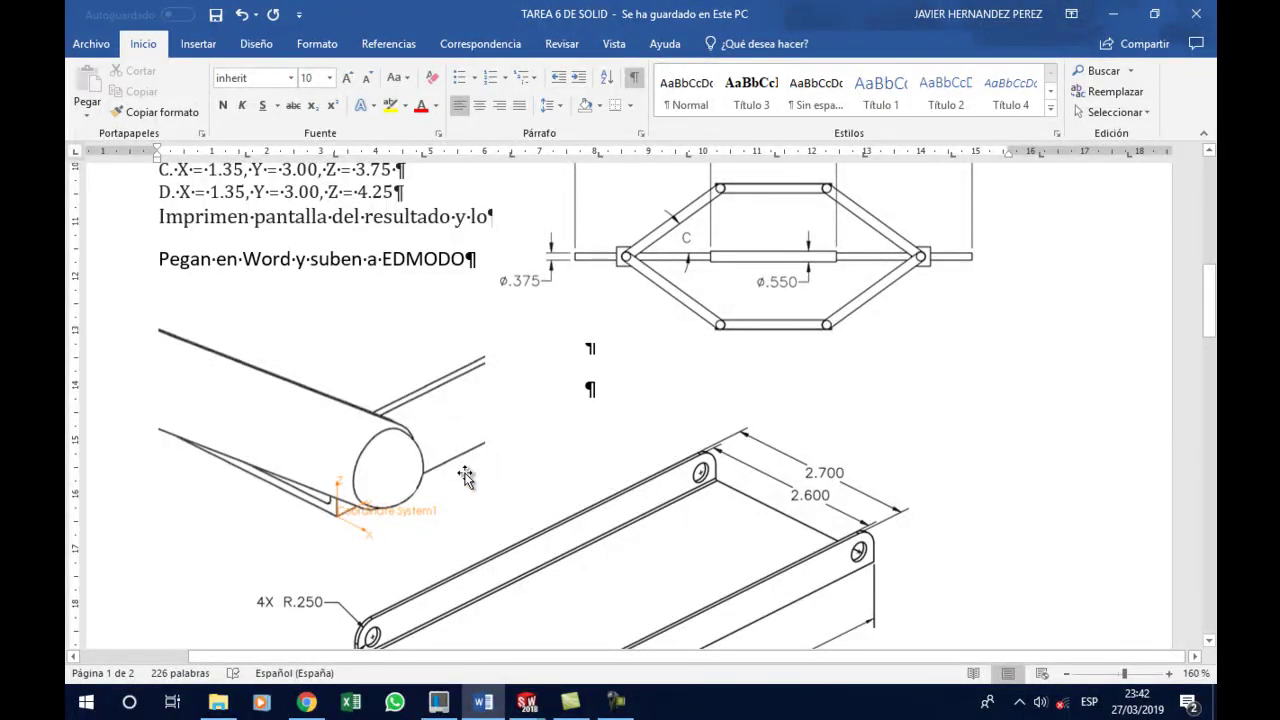
Back in SOLIDWORKS, set the base's bottom edge as the coordinate system's X axis
left_click(488, 706)
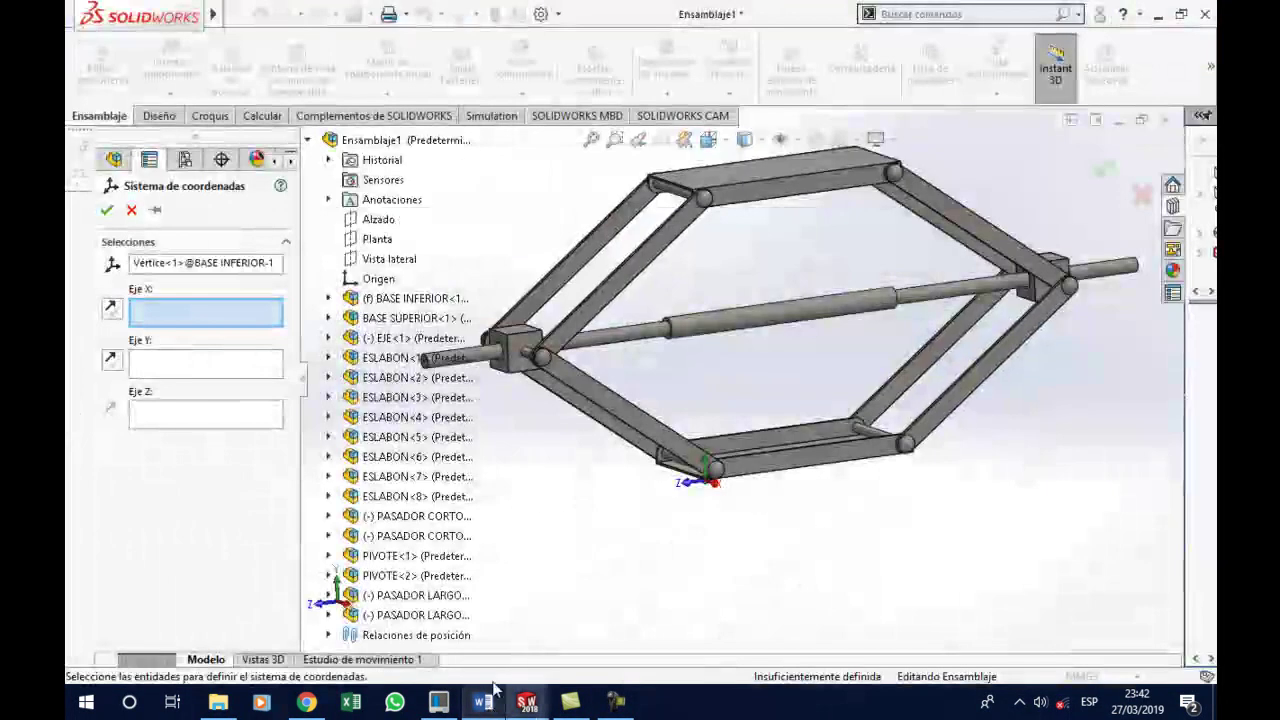
scroll(700, 495, "down", 5)
scroll(675, 472, "down", 2)
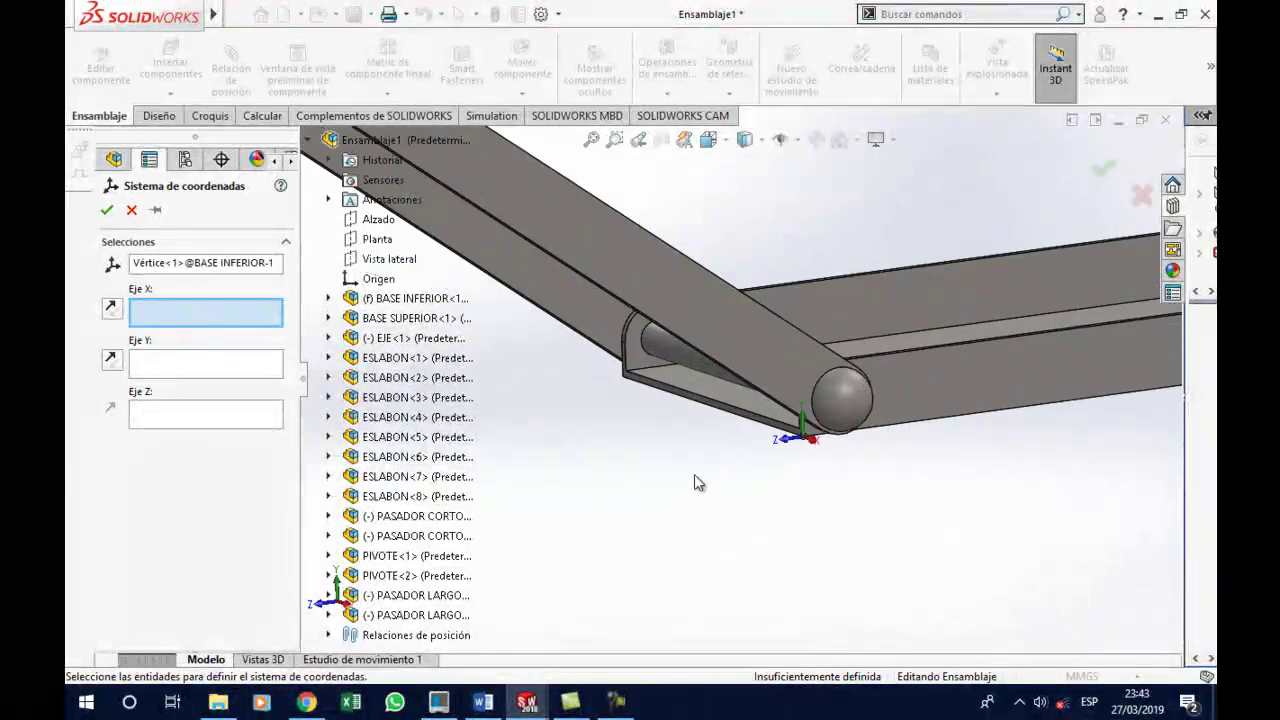
scroll(700, 480, "down", 2)
scroll(720, 463, "down", 2)
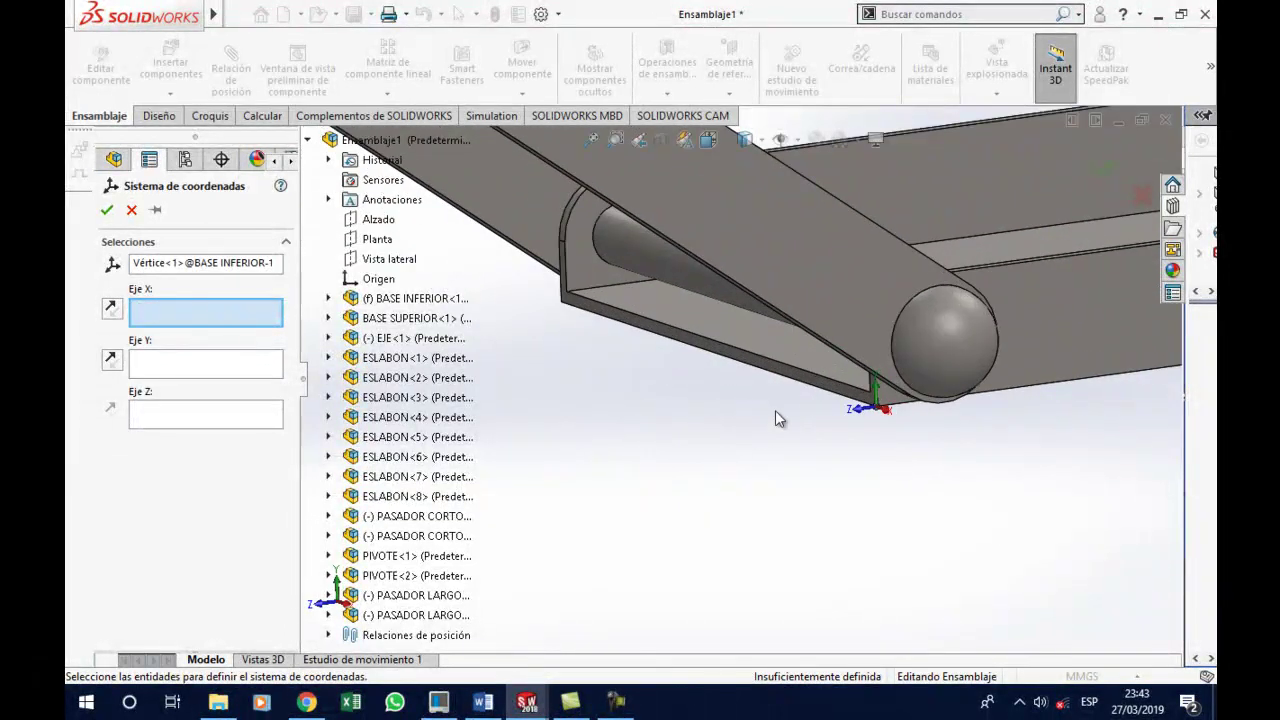
left_click(822, 388)
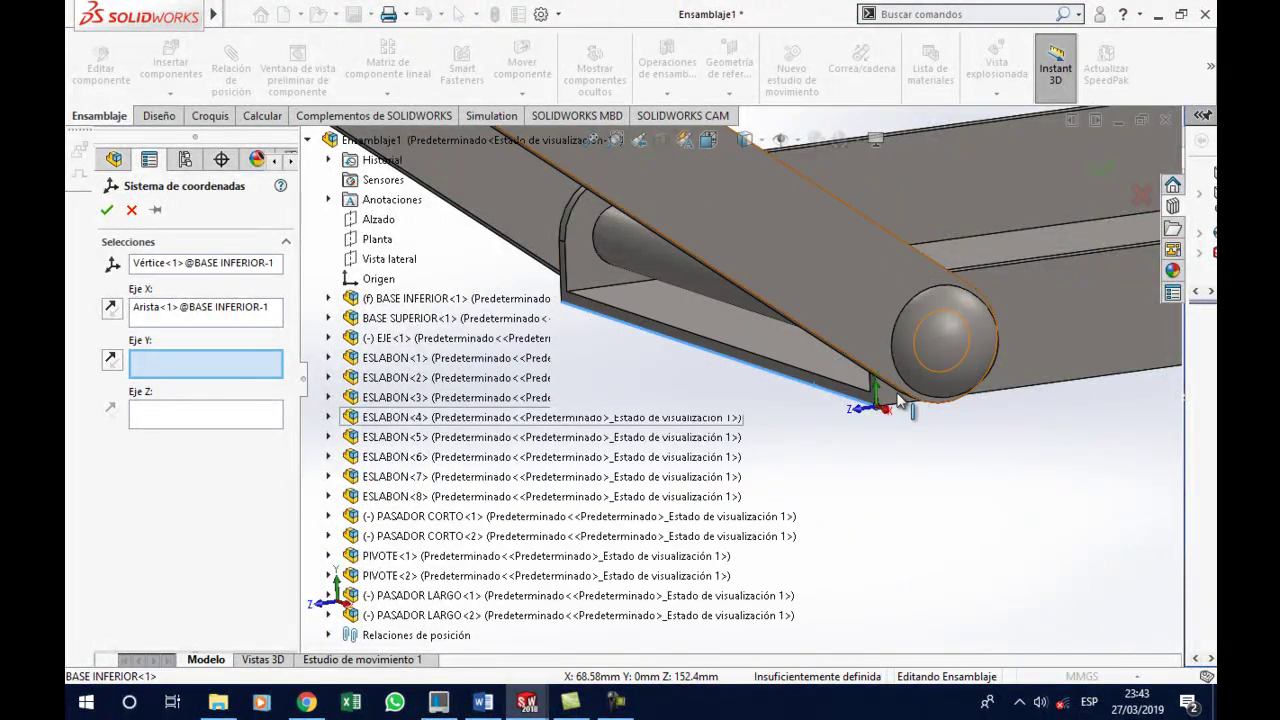
Set the vertical corner edge as the Z axis, briefly rechecking the Word assignment
left_click(245, 418)
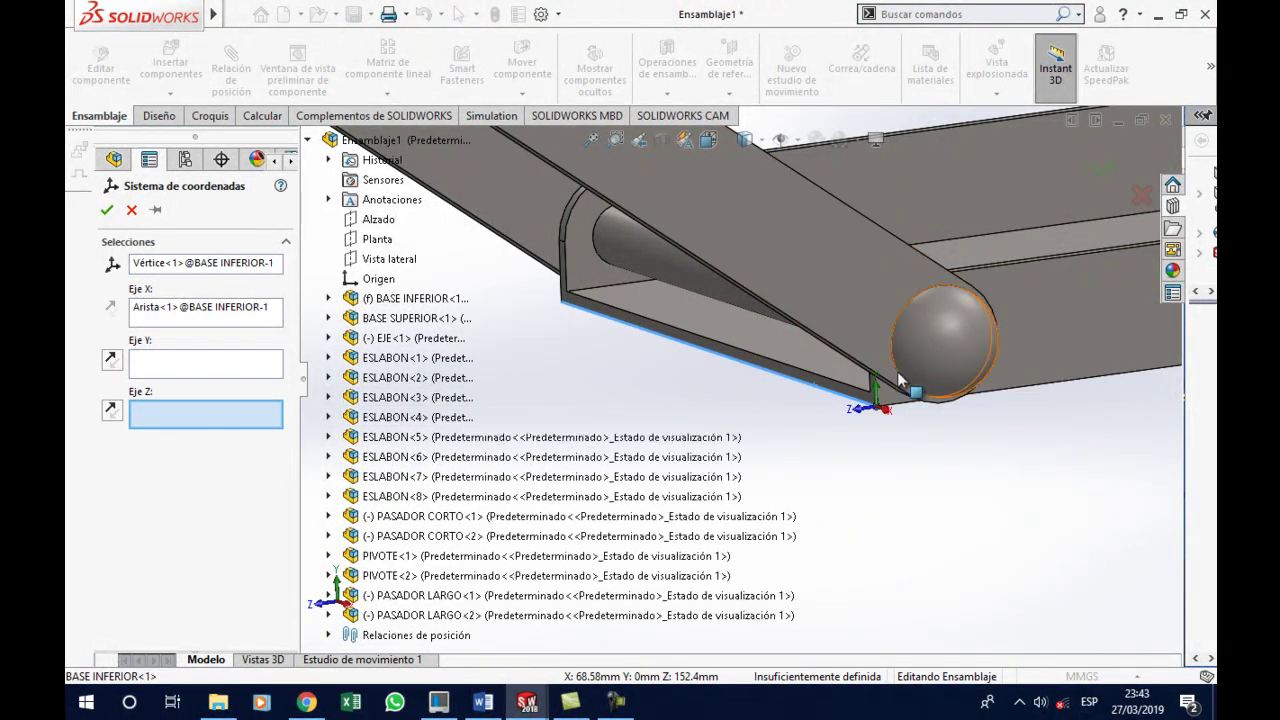
scroll(886, 353, "down", 3)
scroll(800, 415, "down", 3)
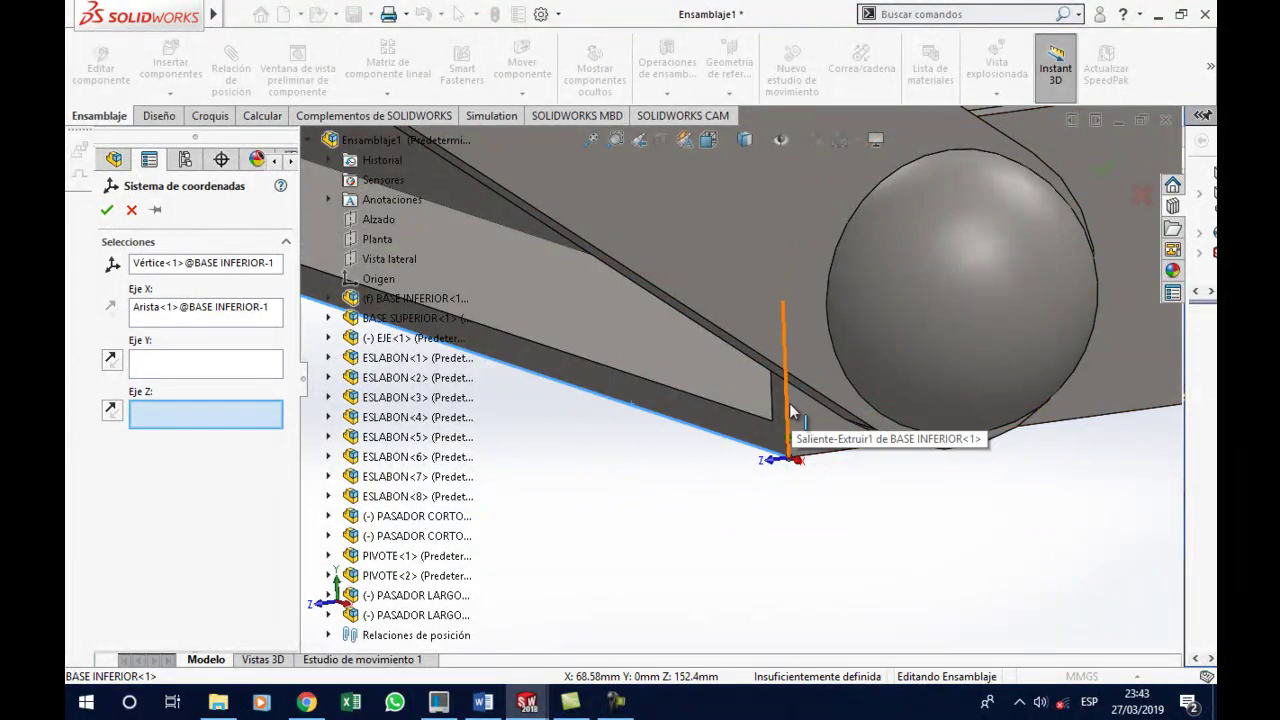
left_click(789, 403)
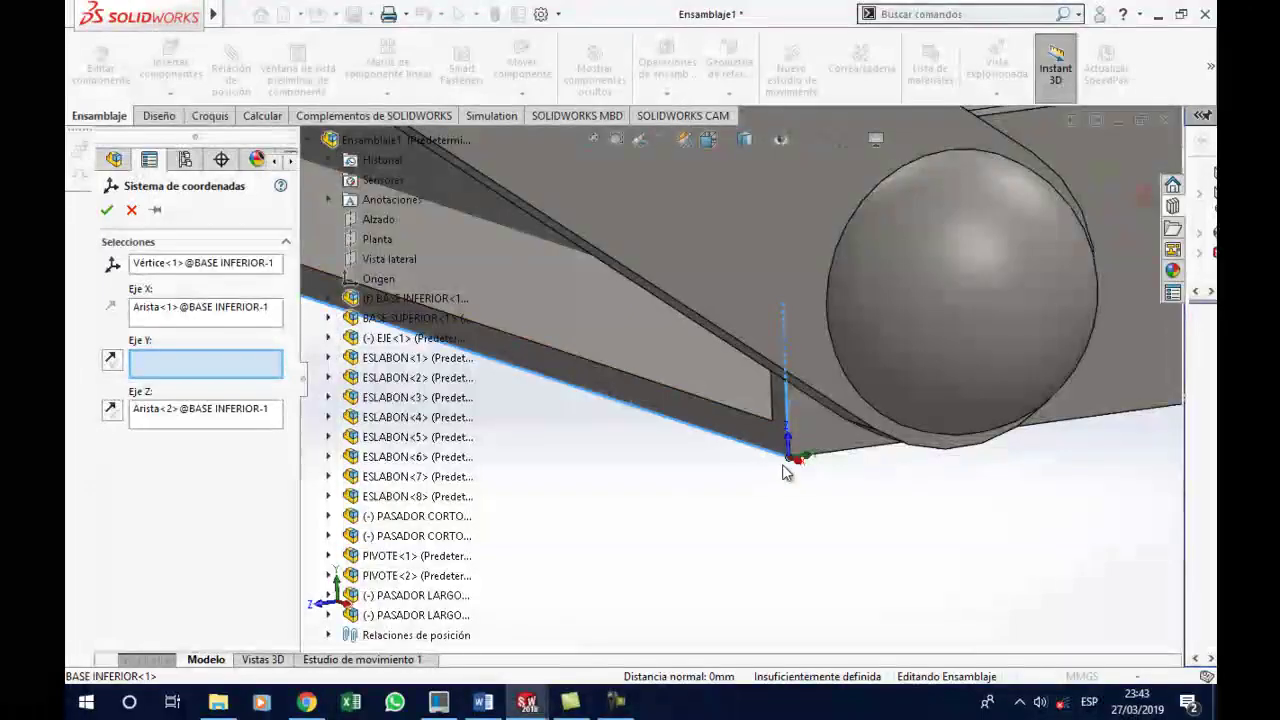
left_click(482, 703)
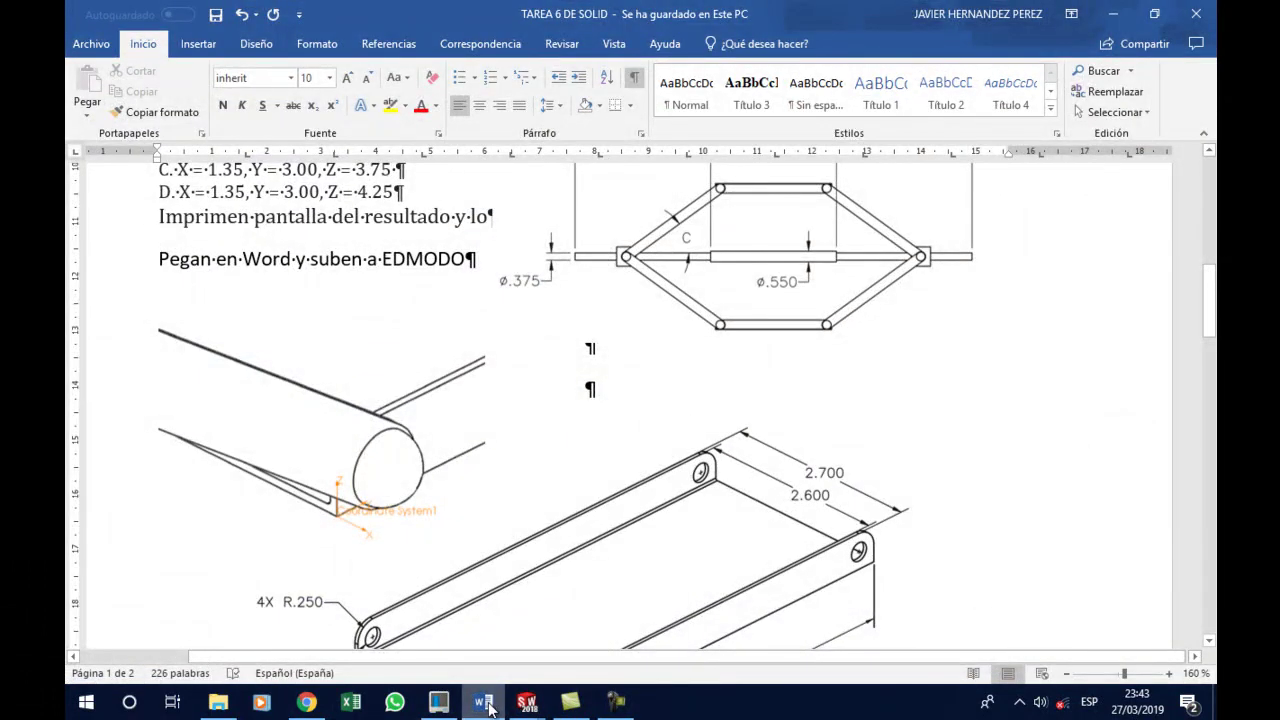
left_click(486, 704)
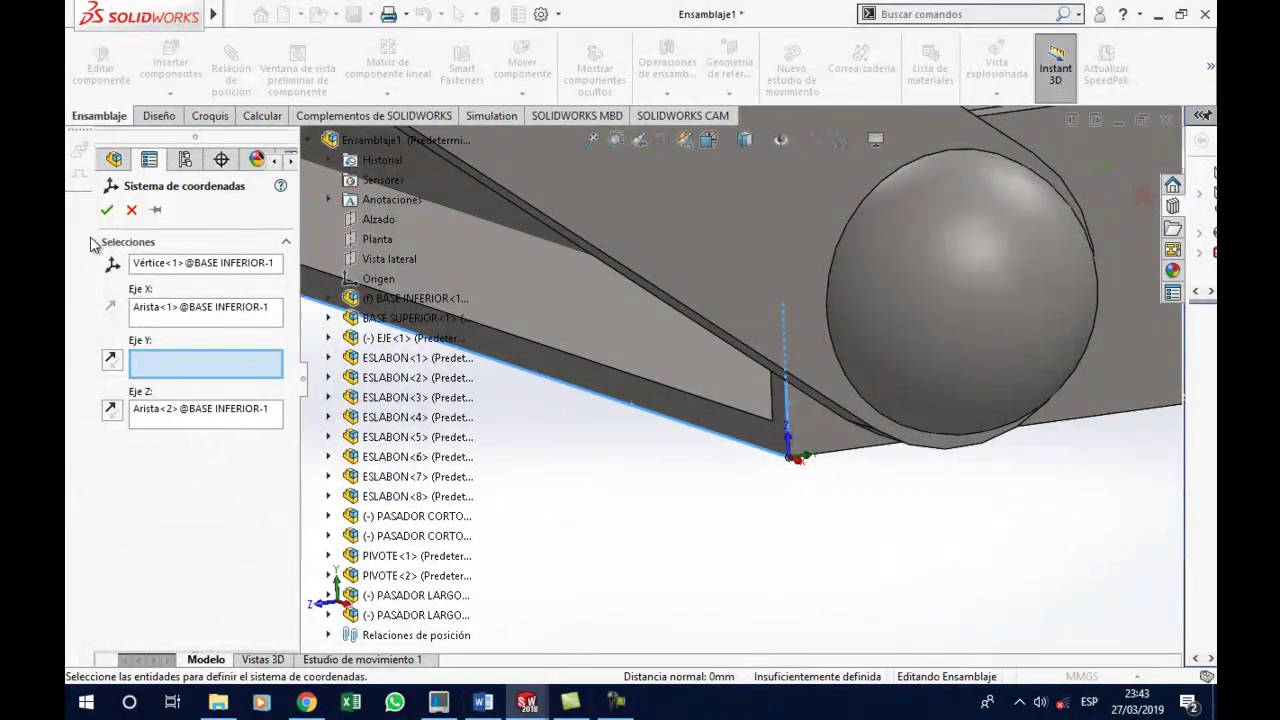
Accept the coordinate system and select the new Sistema de coordenadas1
key("Escape")
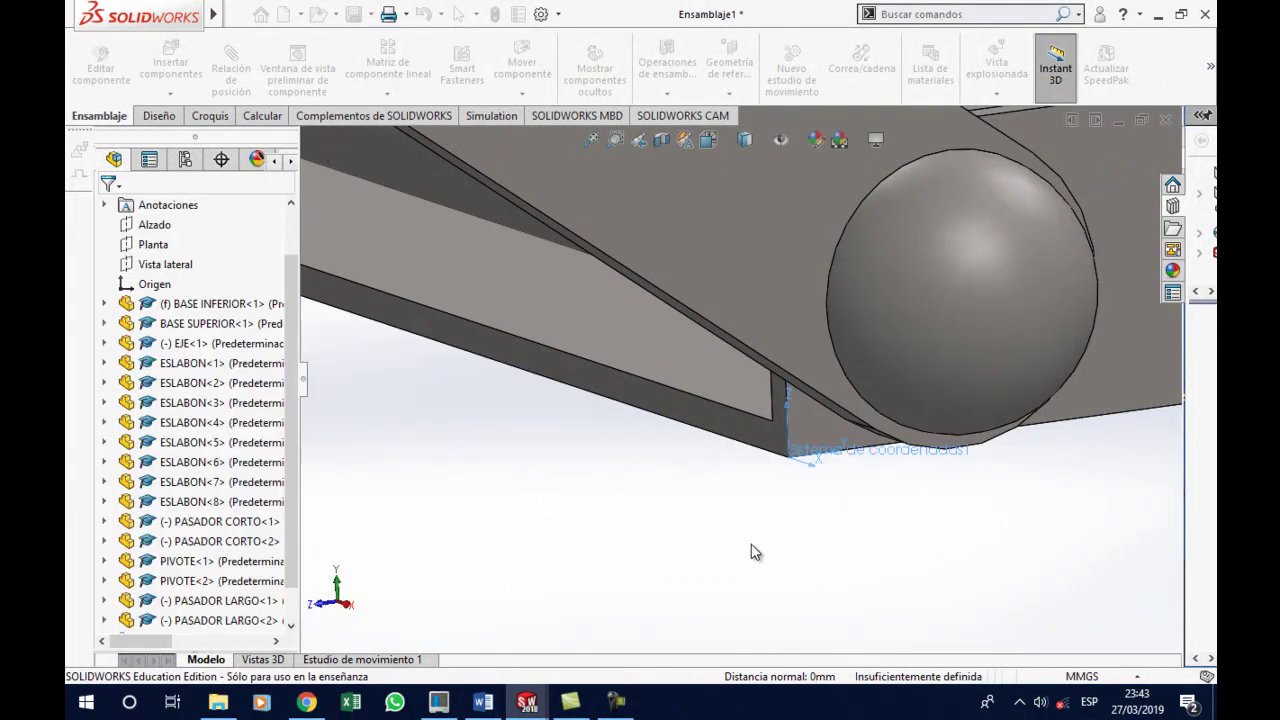
scroll(823, 545, "up", 3)
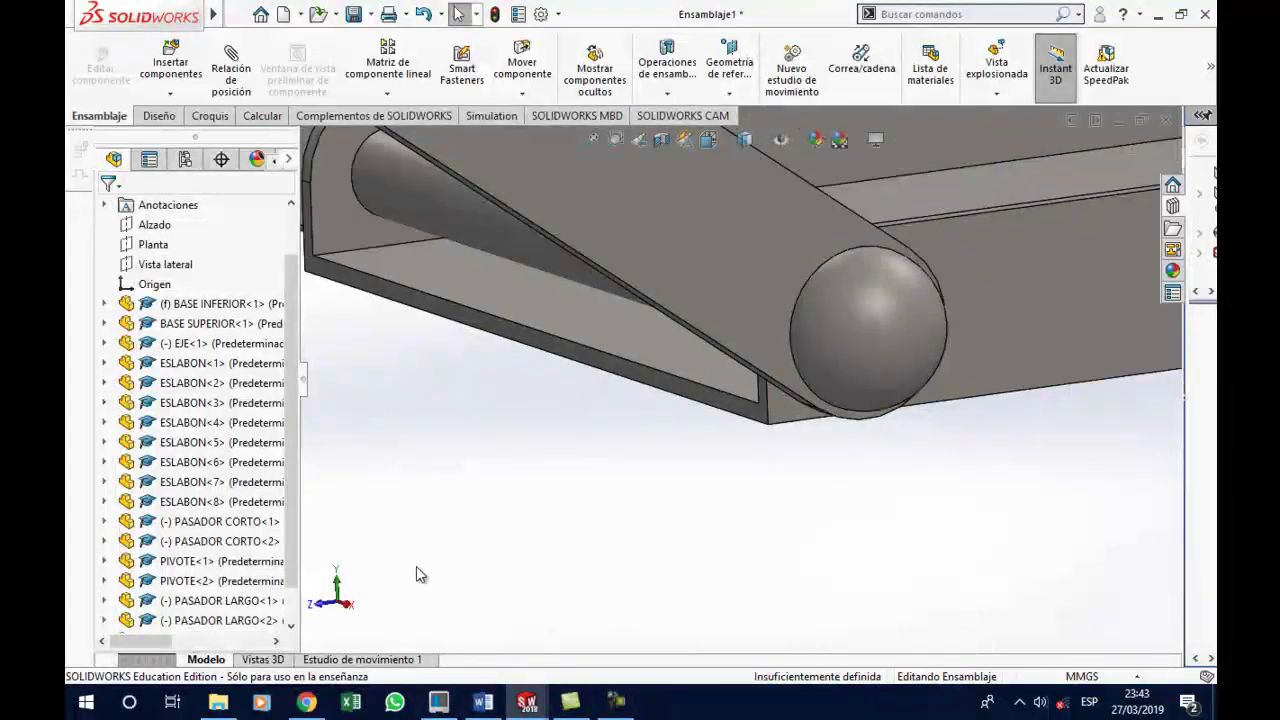
scroll(289, 540, "down", 1)
left_click(198, 621)
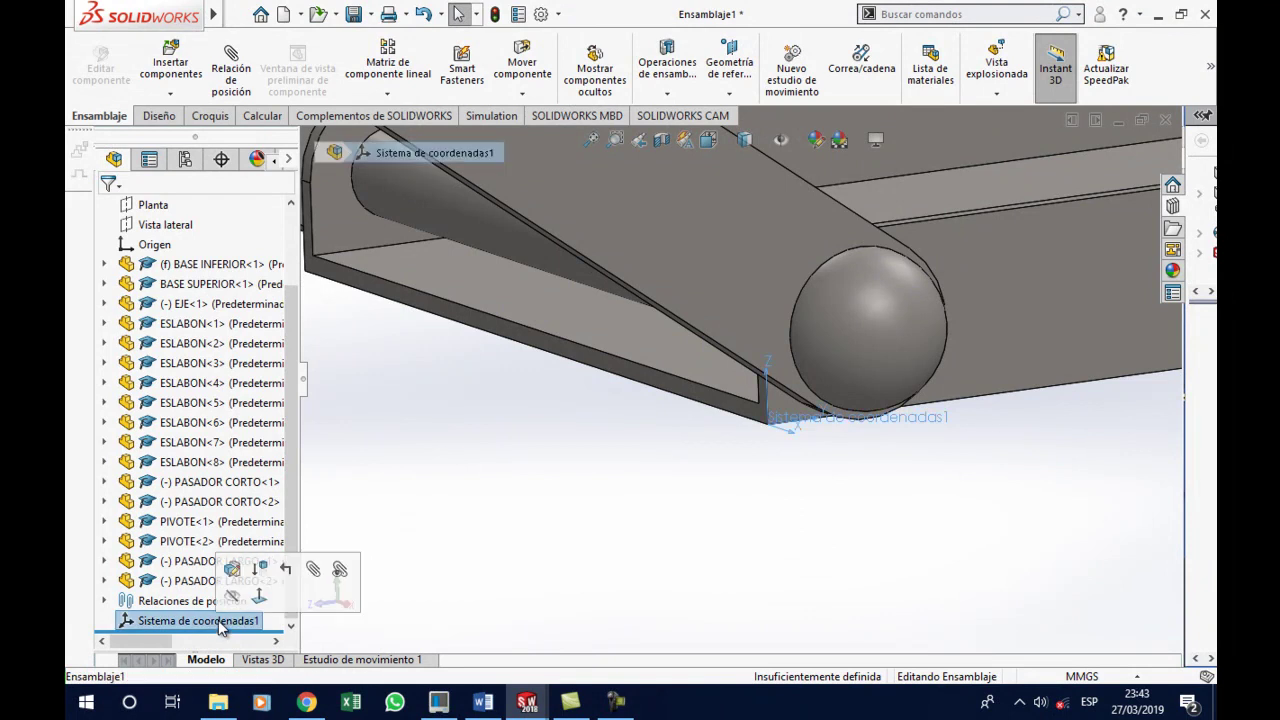
Show Propiedades físicas relative to Sistema de coordenadas1, giving 1351.46 g mass
left_click(257, 118)
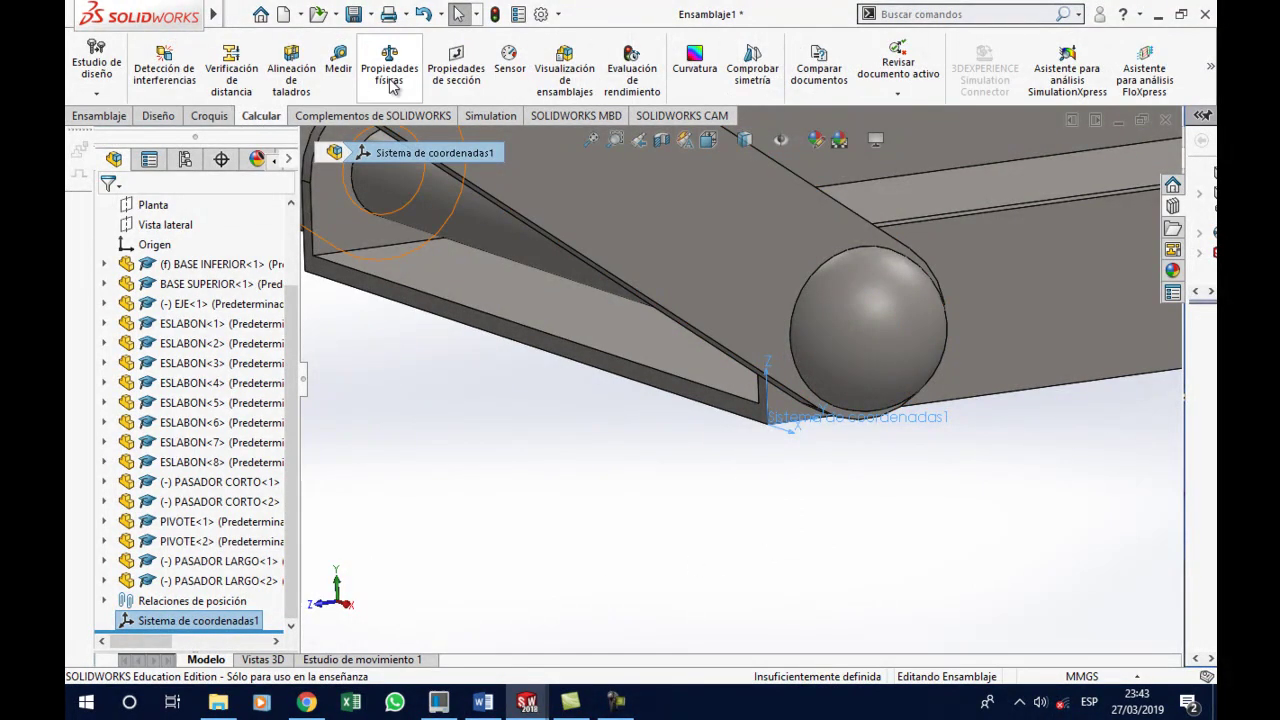
left_click(376, 84)
left_click(720, 221)
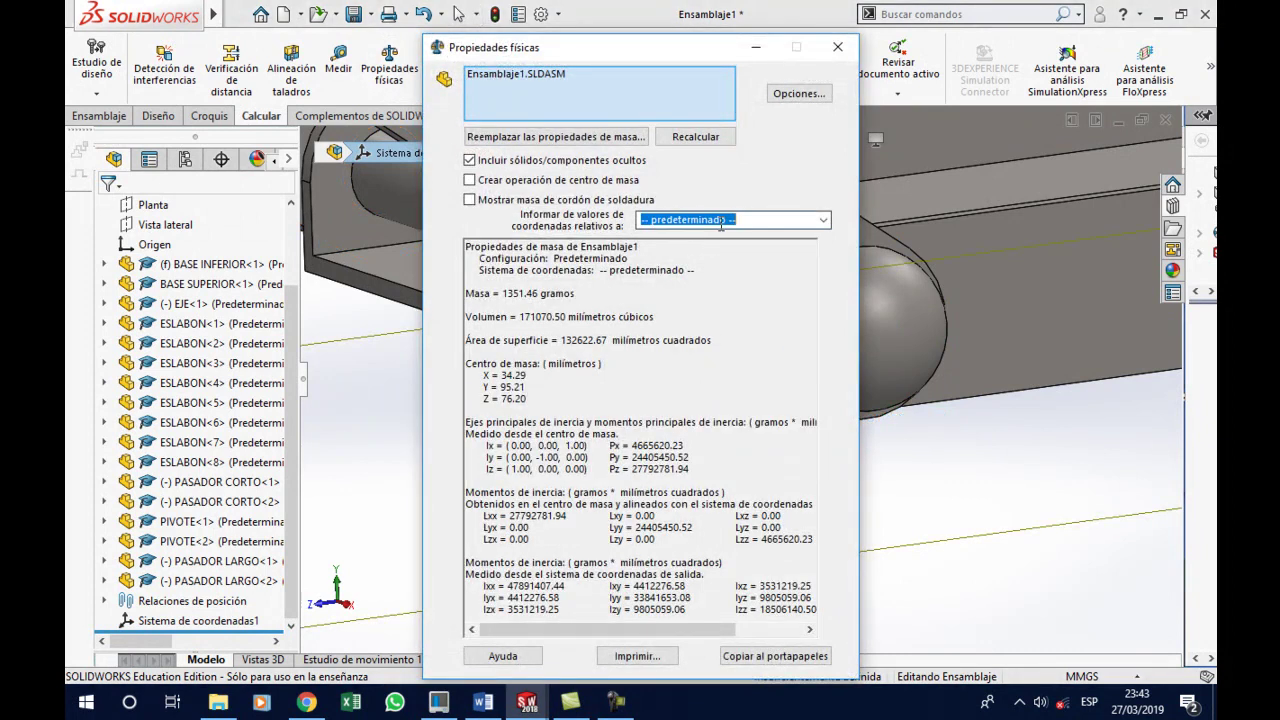
left_click(824, 220)
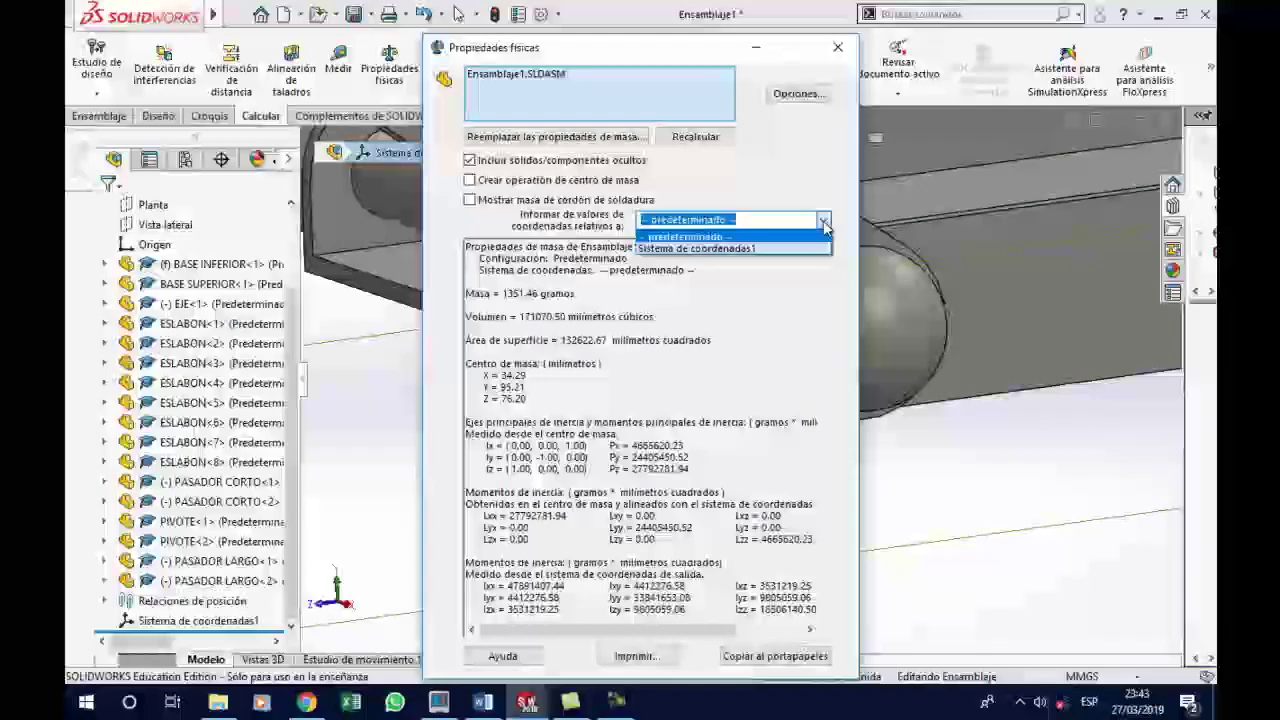
left_click(750, 248)
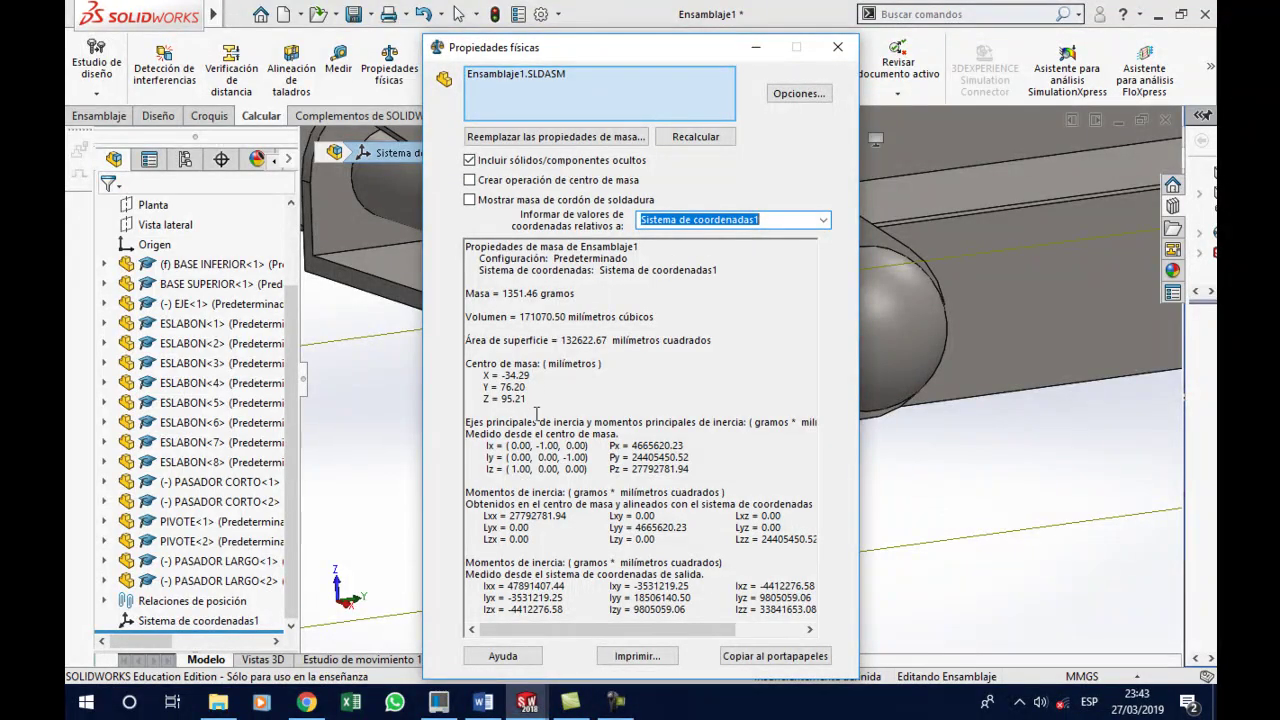
Compare answer options A–D in Word, then close the SOLIDWORKS mass properties report
left_click(483, 703)
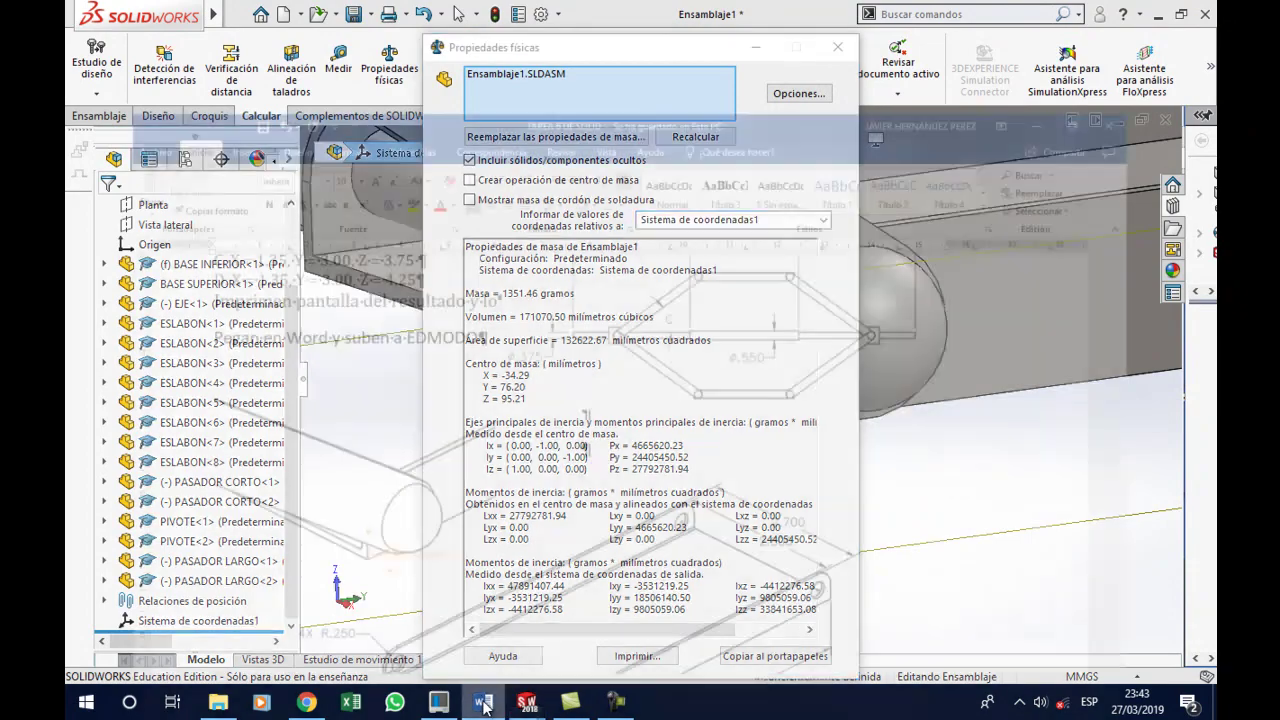
scroll(419, 437, "up", 3)
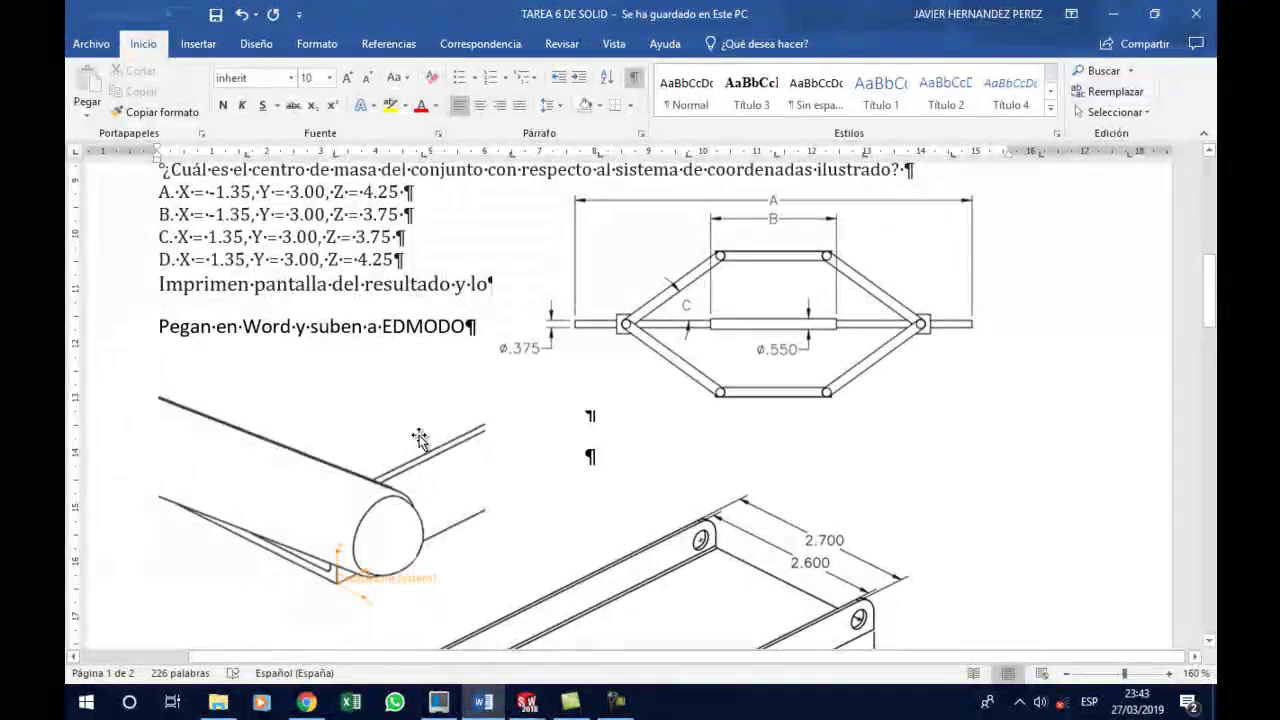
scroll(419, 437, "up", 1)
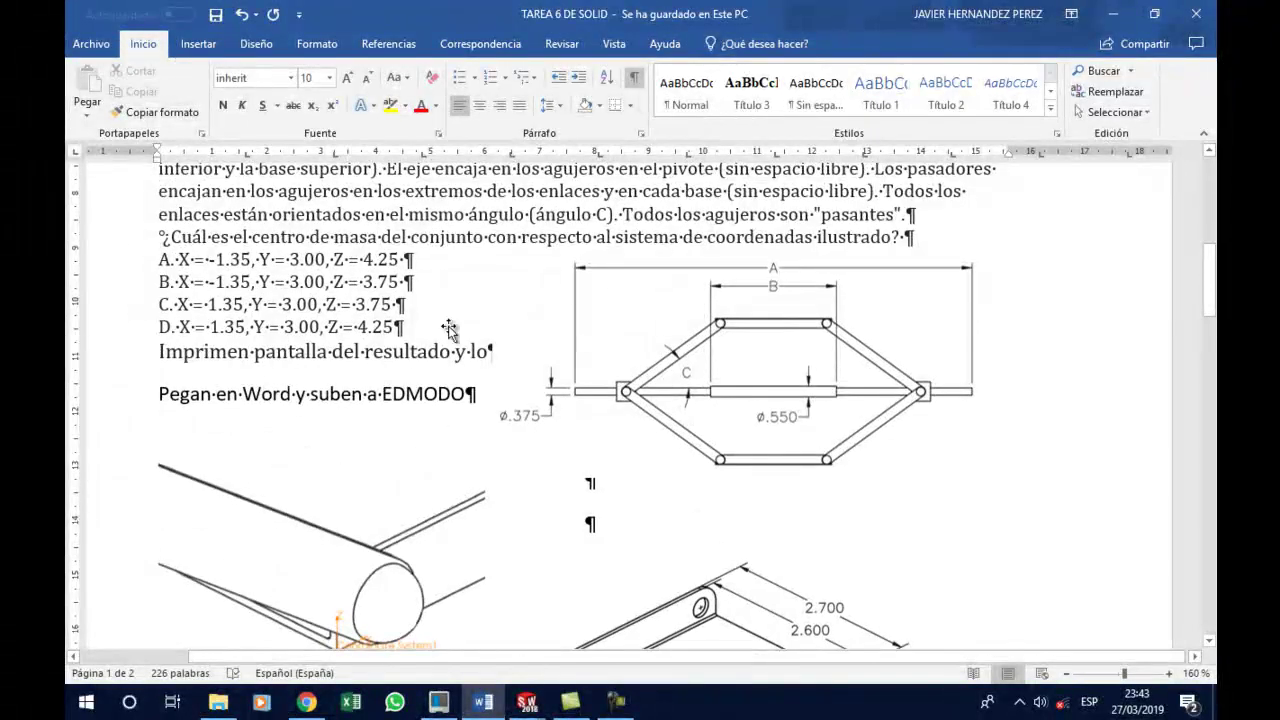
left_click(1112, 14)
left_click(837, 47)
Switch units to IPS and reopen Propiedades físicas: centre of mass -1.35, 3.00, 3.75 in
left_click(1088, 677)
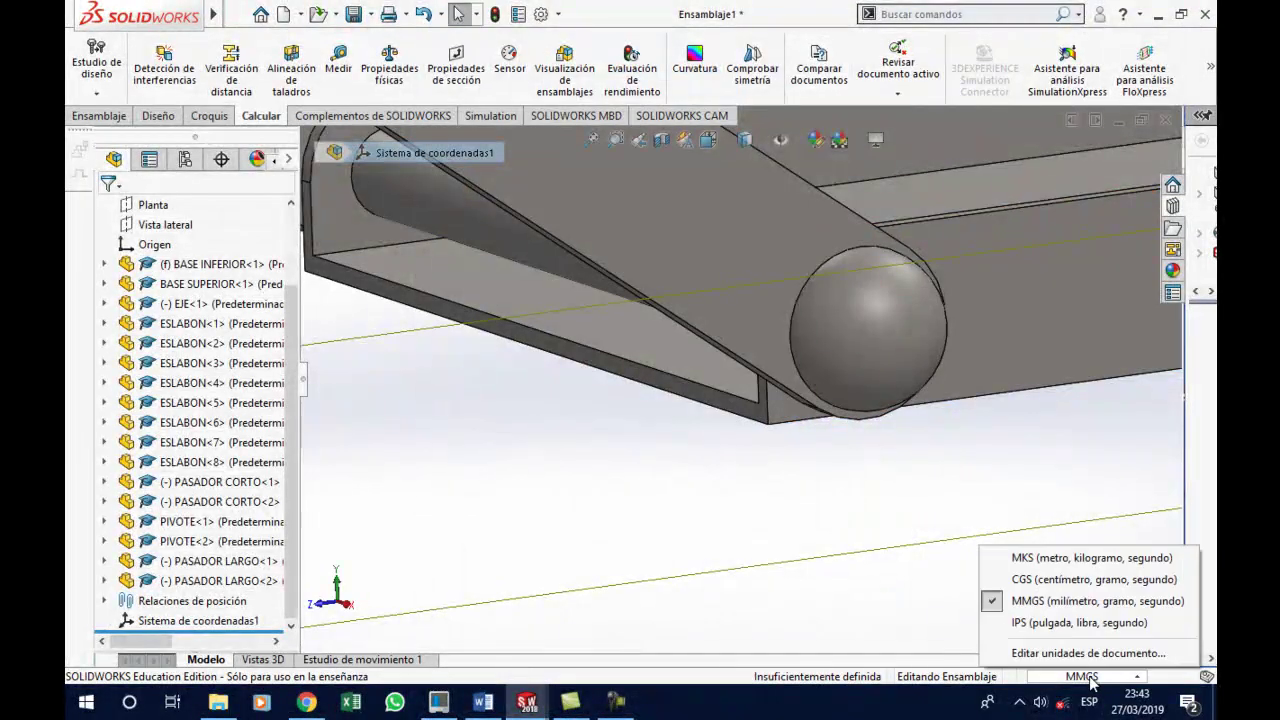
left_click(1050, 622)
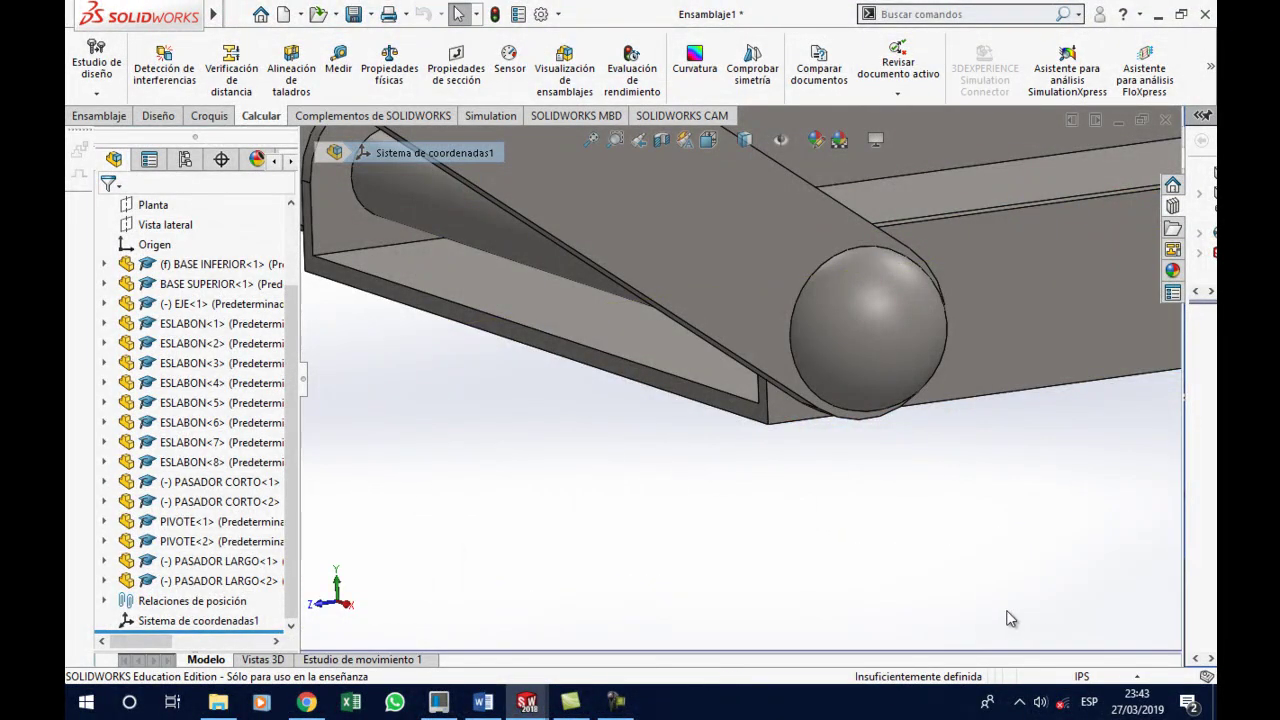
left_click(389, 65)
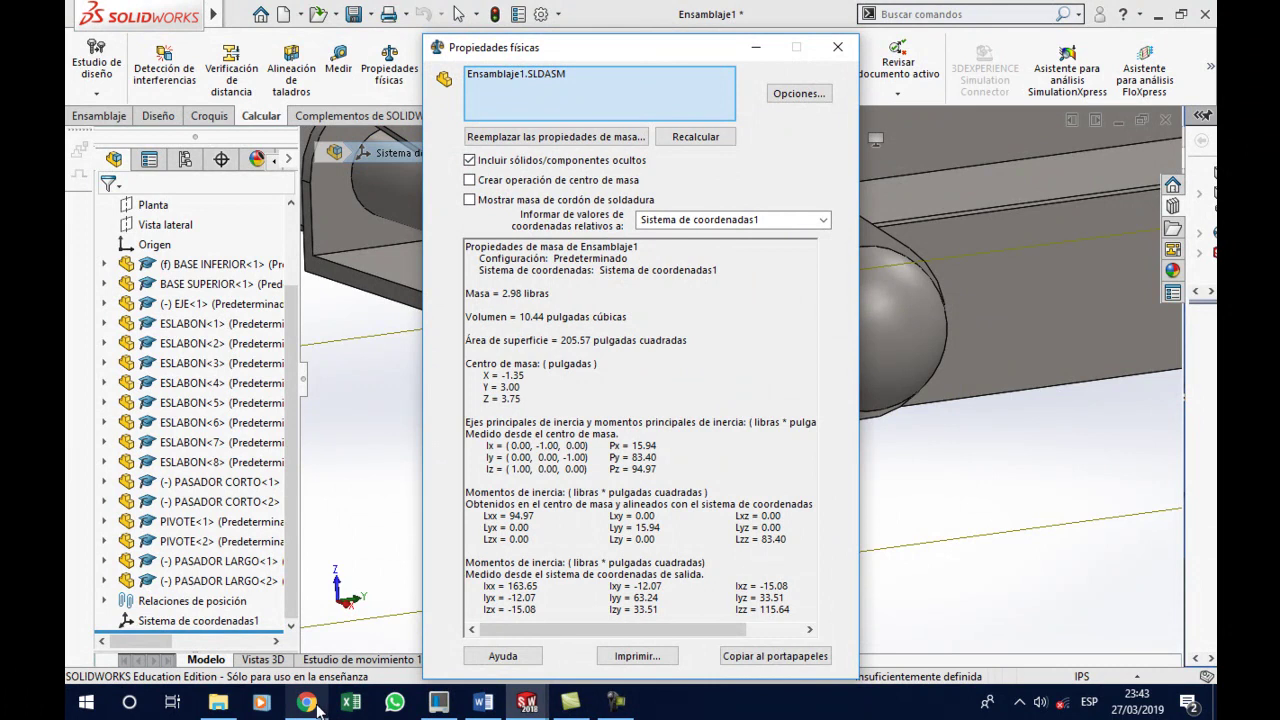
left_click(485, 704)
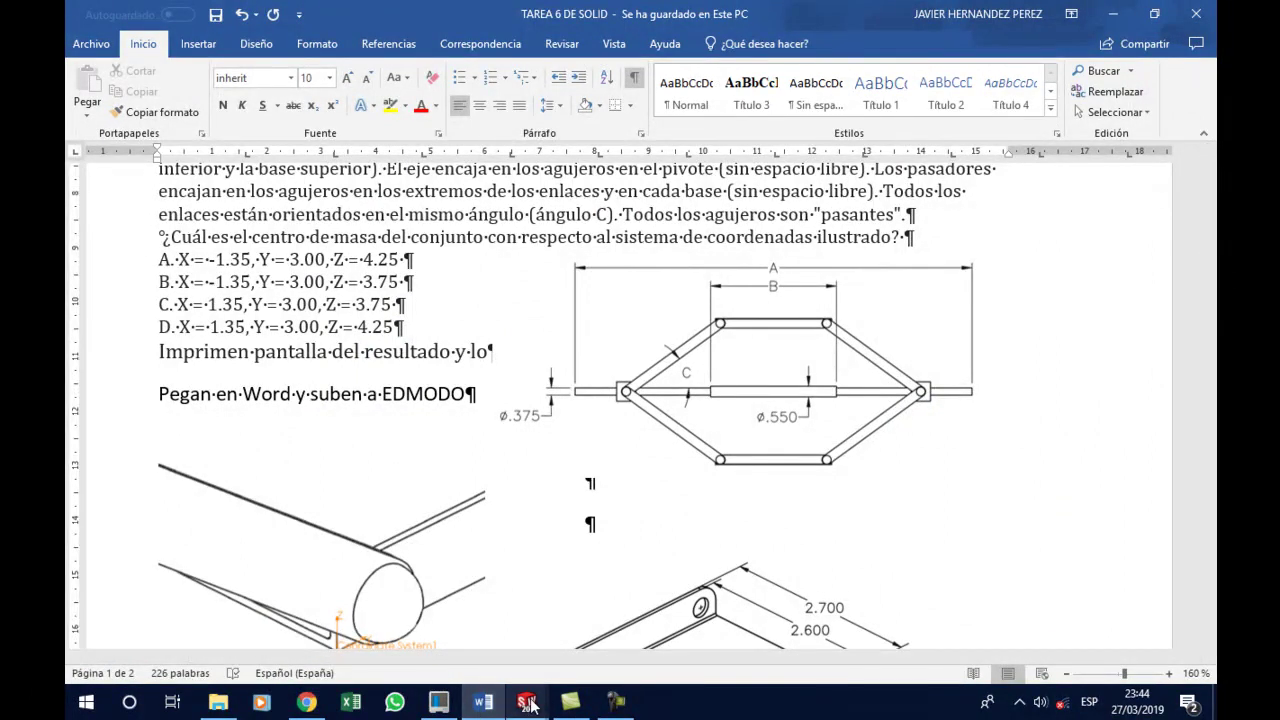
Look over the assembly's SOLIDWORKS mass properties report, then return to the Word assignment
left_click(531, 706)
left_click(1081, 620)
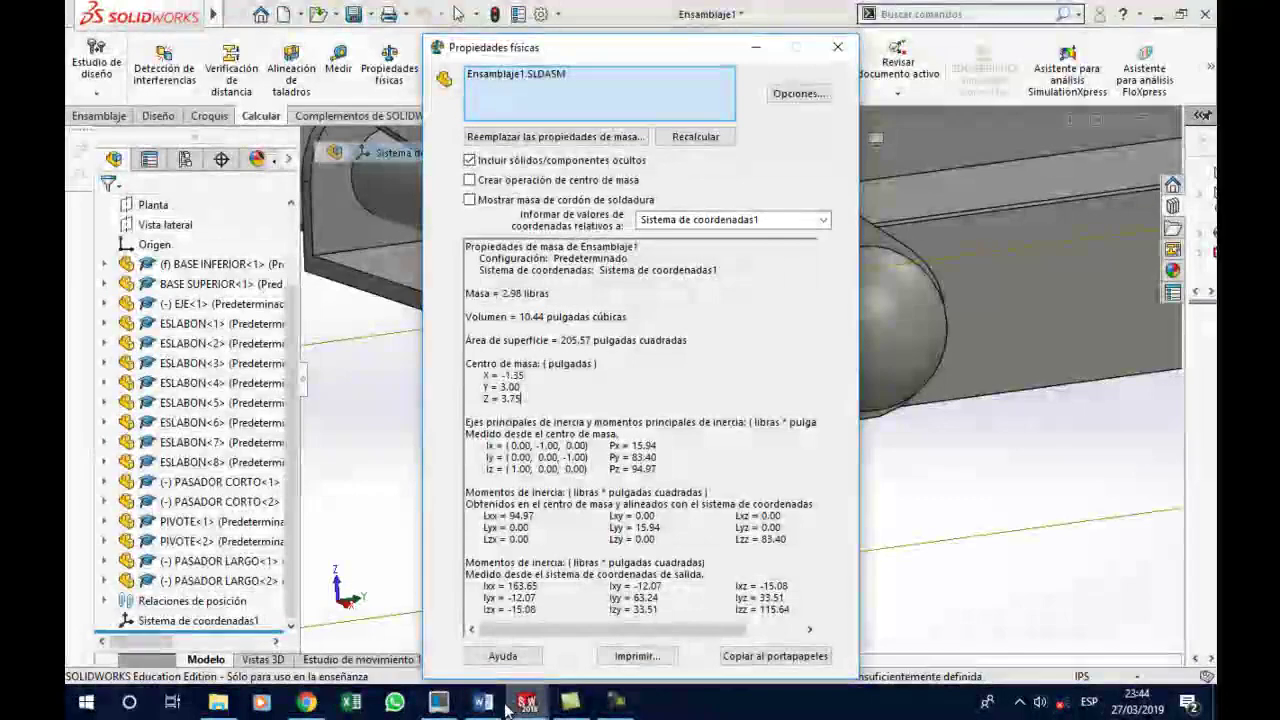
left_click(483, 702)
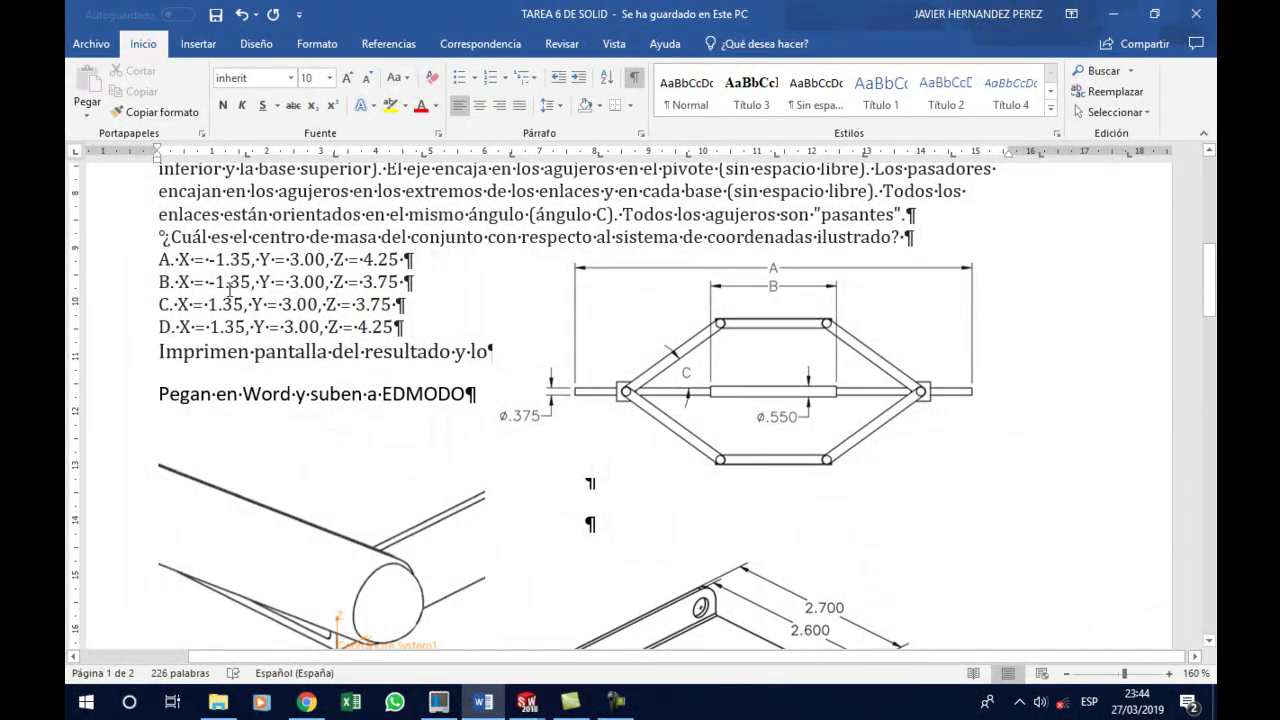
Hide Word's formatting marks and bring back the Propiedades físicas report (centre of mass -1.35, 3.00, 3.75 in)
left_click(633, 78)
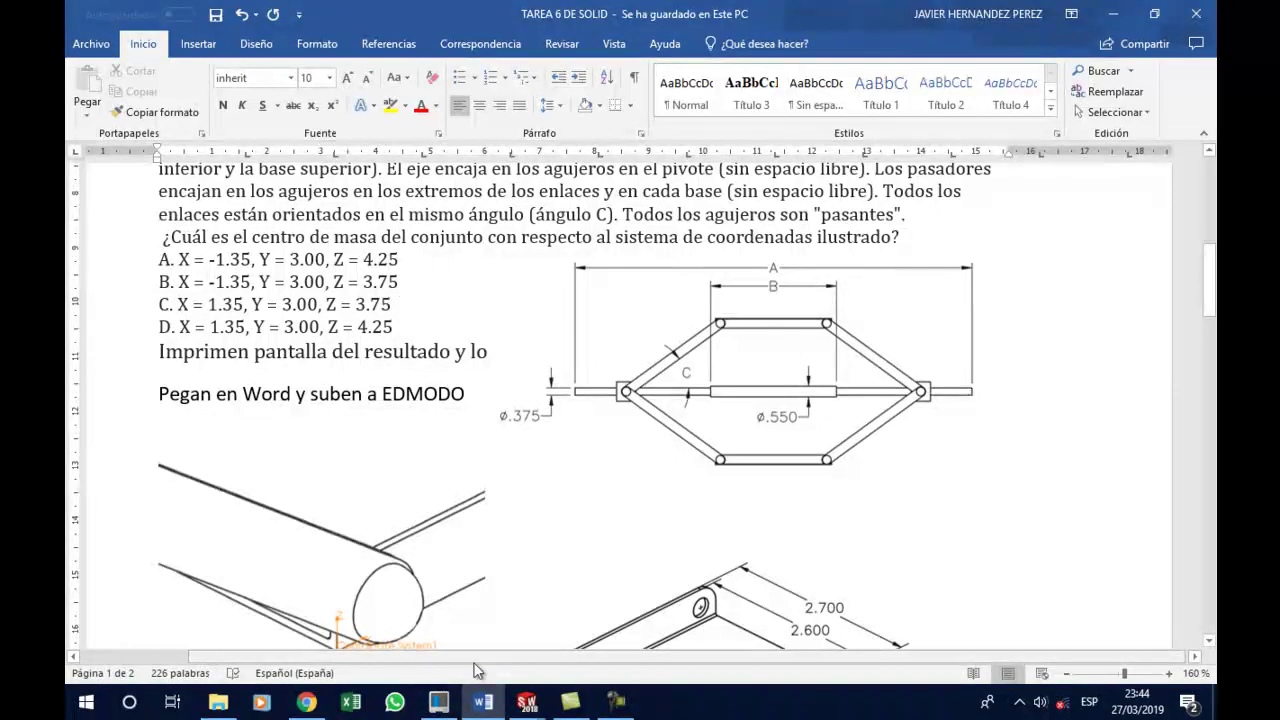
left_click(527, 702)
left_click(1045, 640)
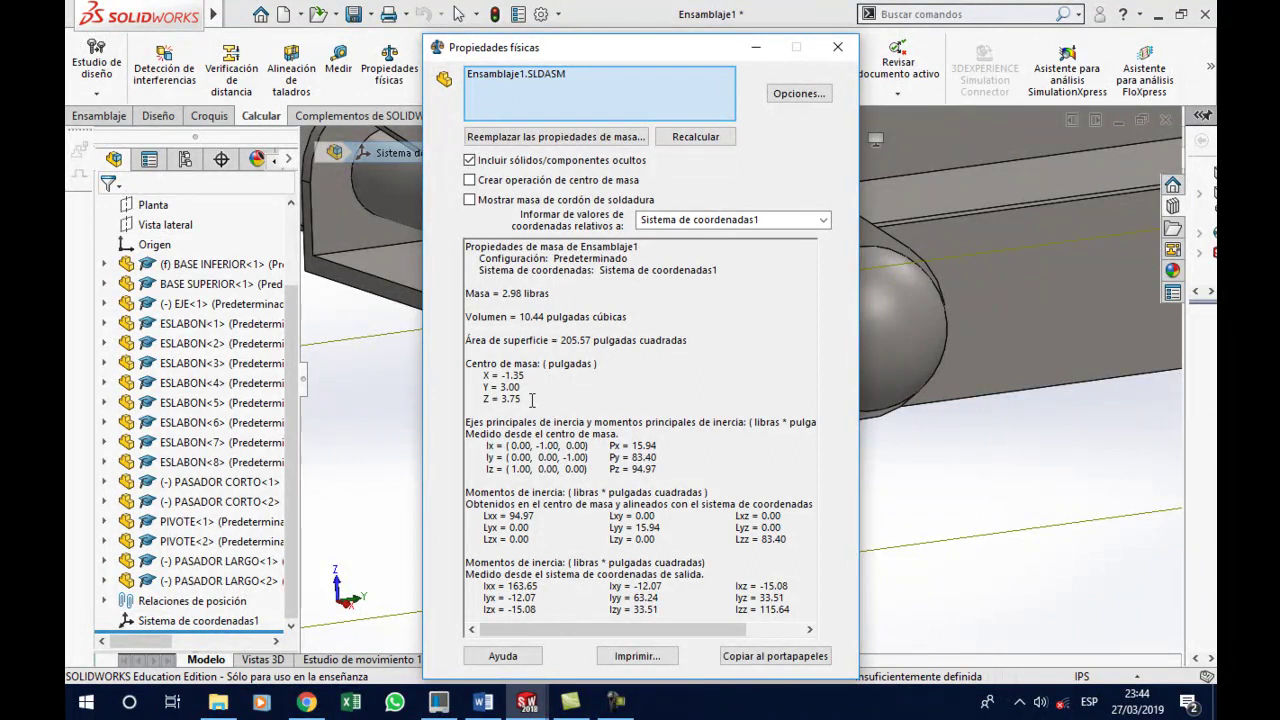
Close Propiedades físicas and zoom out to the full scissor jack with Sistema de coordenadas1
left_click(839, 50)
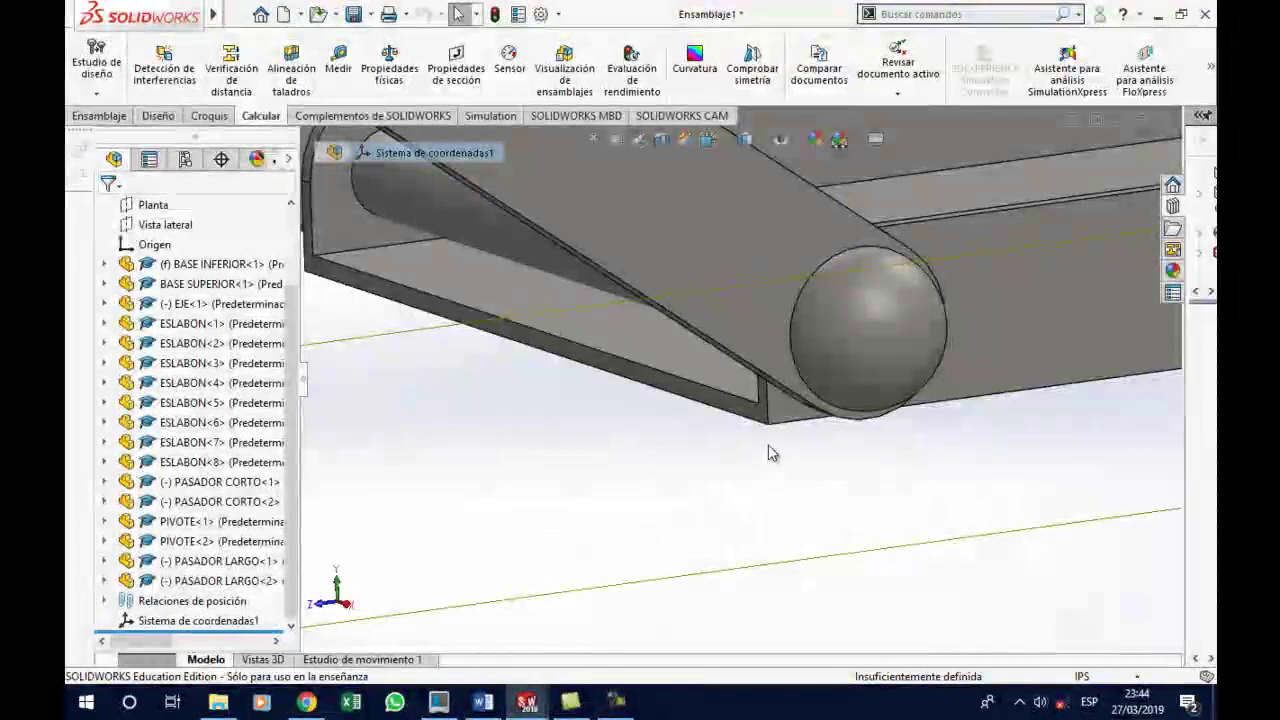
scroll(820, 486, "up", 2)
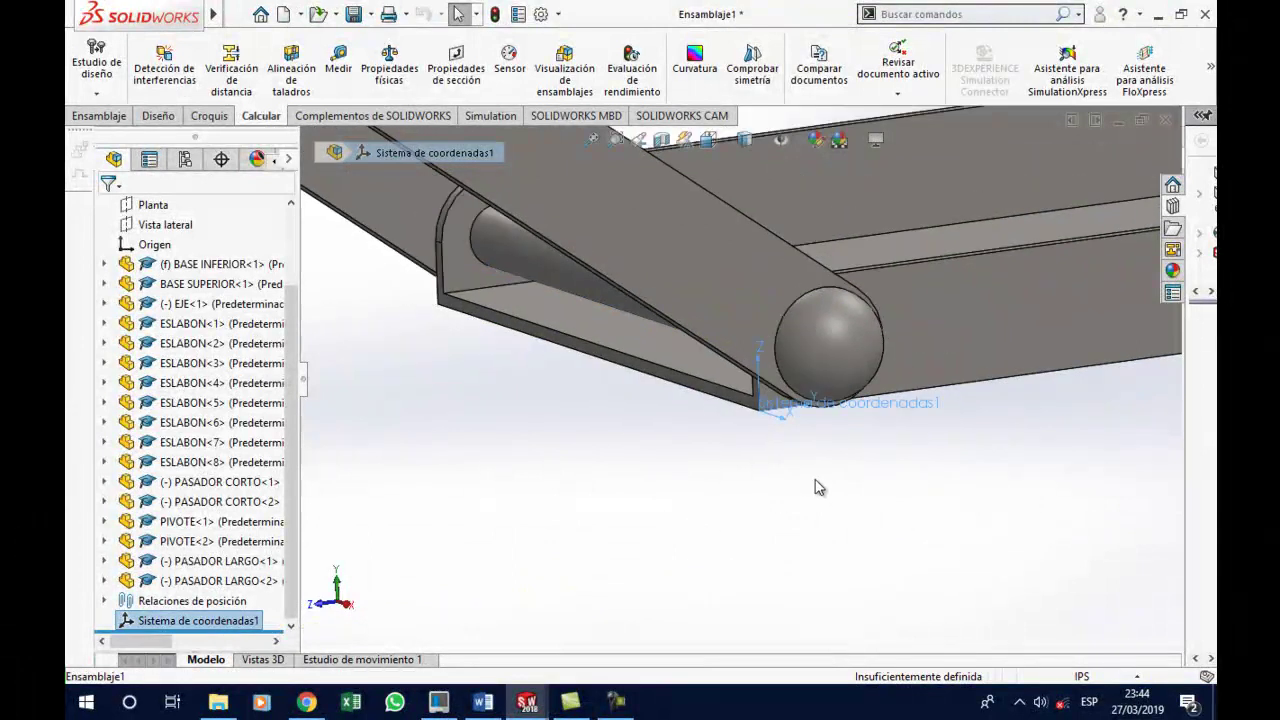
scroll(820, 475, "up", 2)
scroll(820, 466, "up", 2)
scroll(820, 450, "up", 2)
scroll(825, 422, "up", 2)
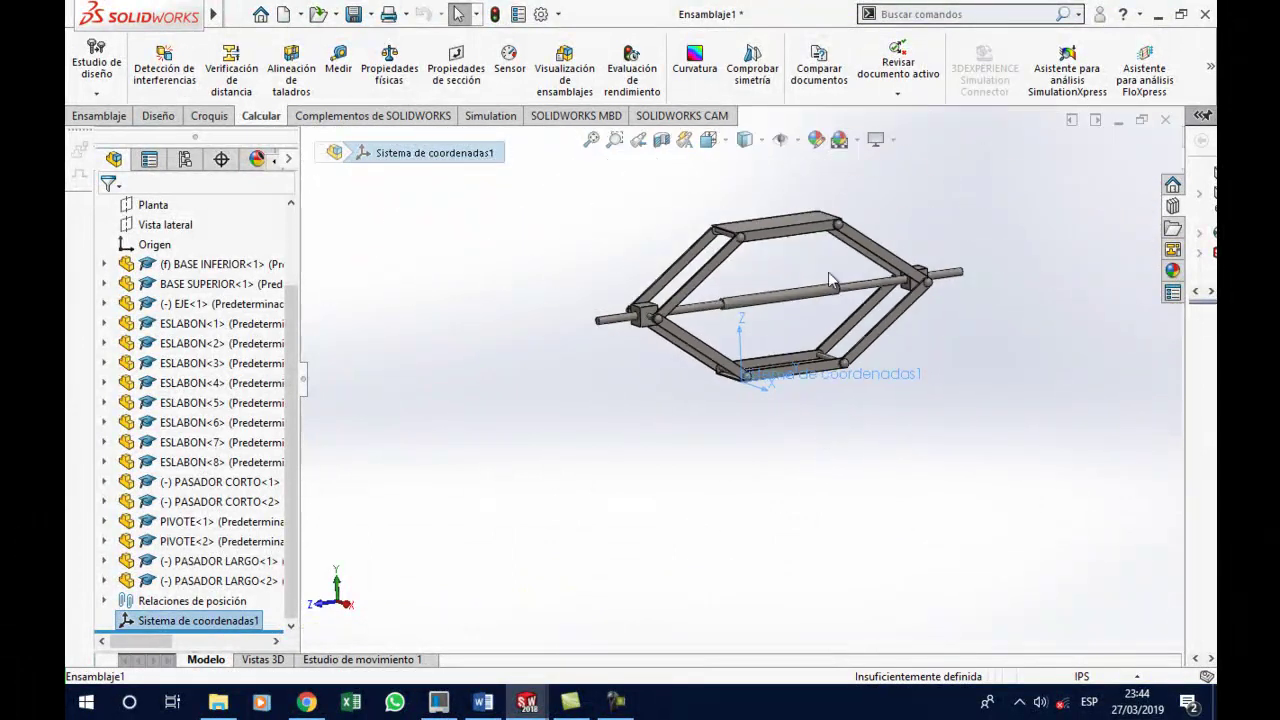
scroll(860, 260, "down", 2)
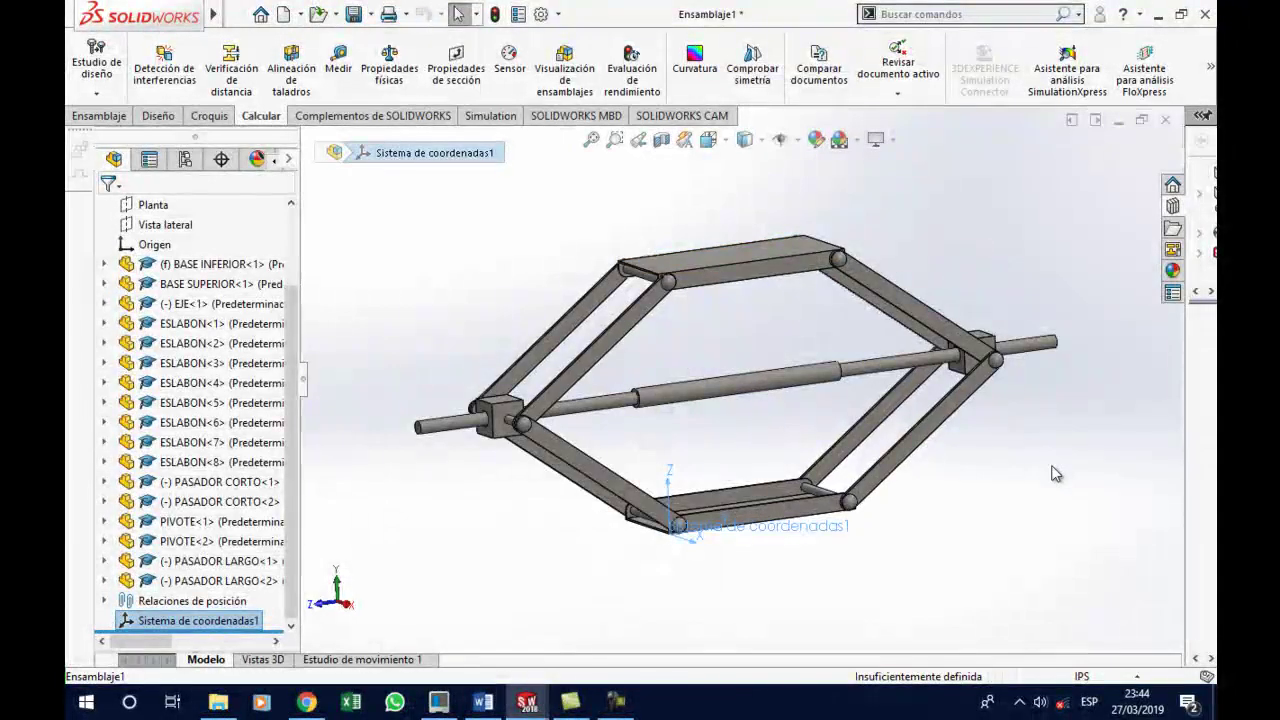